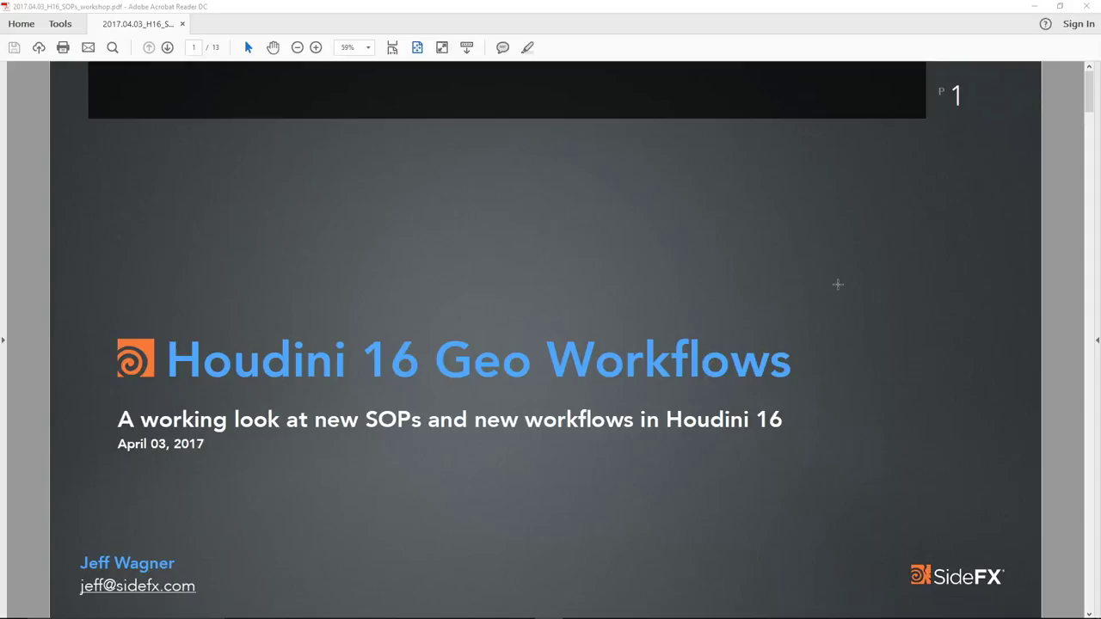
Page through the workshop slides past the deprecated SOPs list to the Step 1 instructions on page 4.
scroll(830, 285, down, 1)
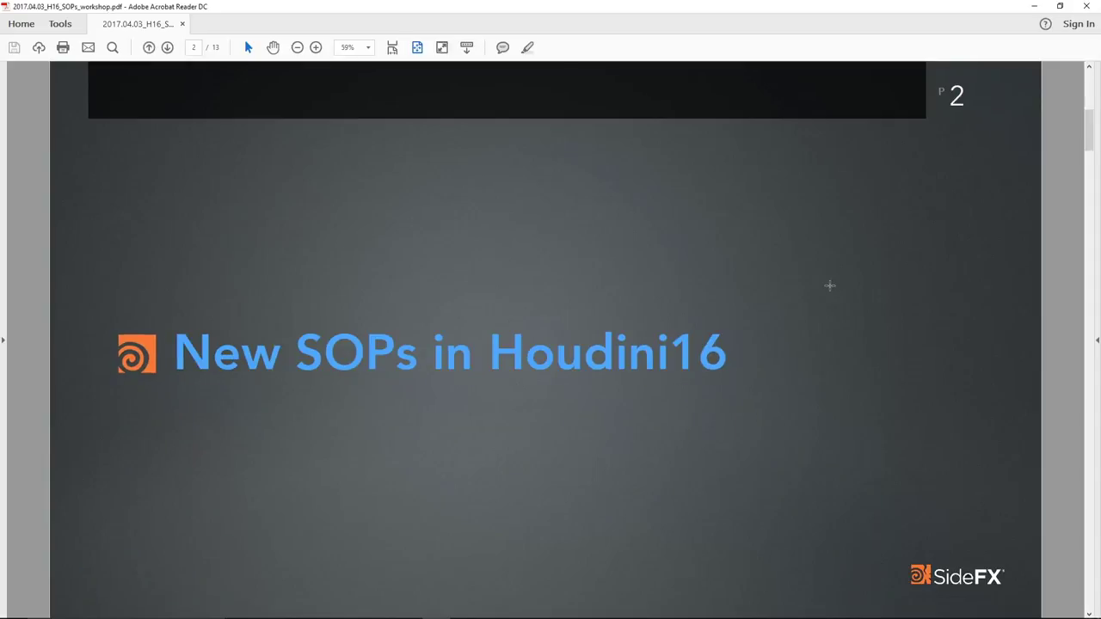
scroll(831, 286, down, 1)
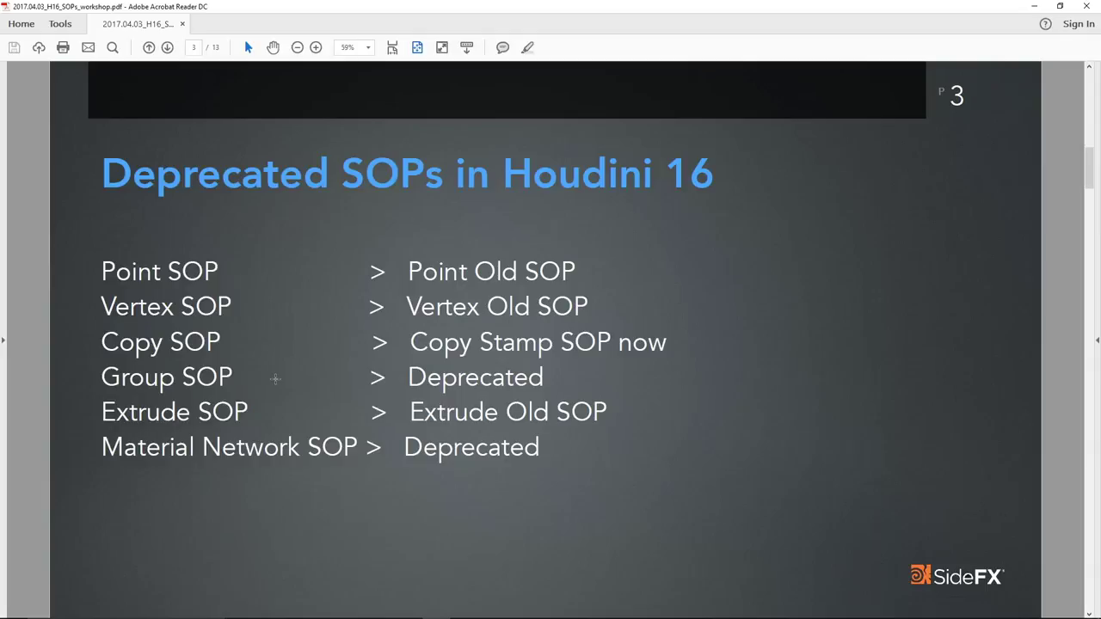
scroll(276, 379, down, 1)
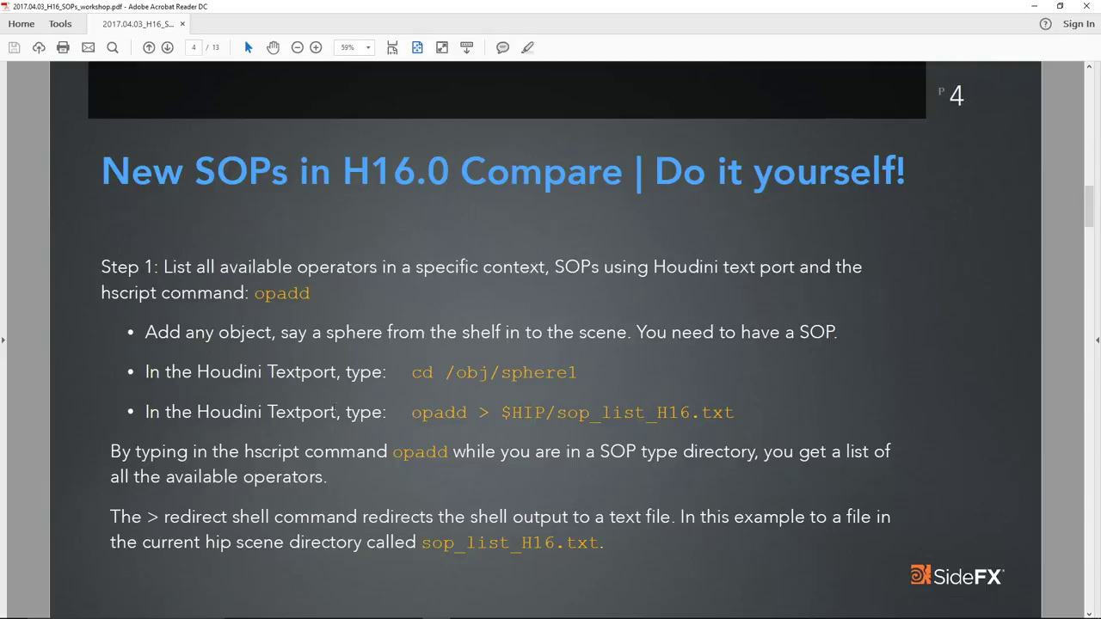
Highlight the cd command, the opadd command and the > redirect symbol in the Step 1 textport instructions.
drag(414, 373, 448, 372)
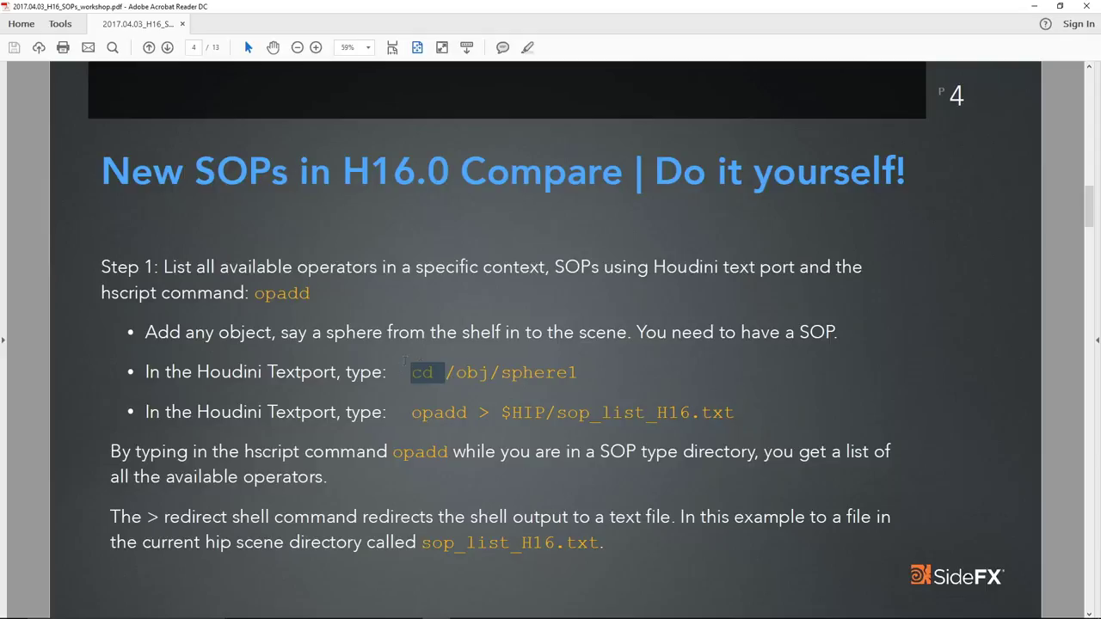
click(441, 382)
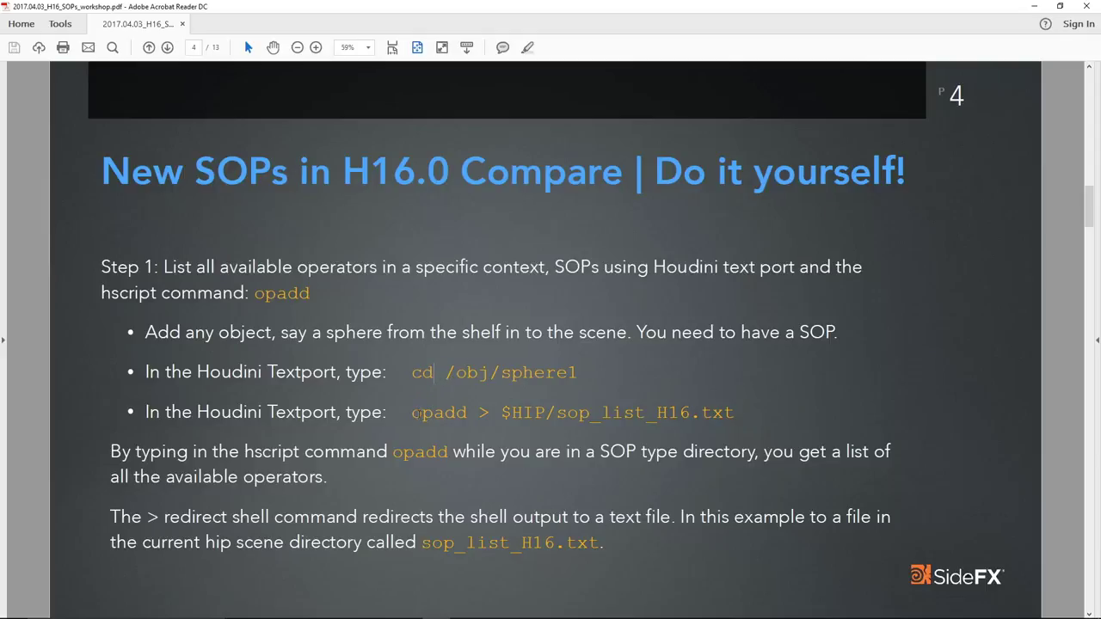
drag(413, 413, 468, 413)
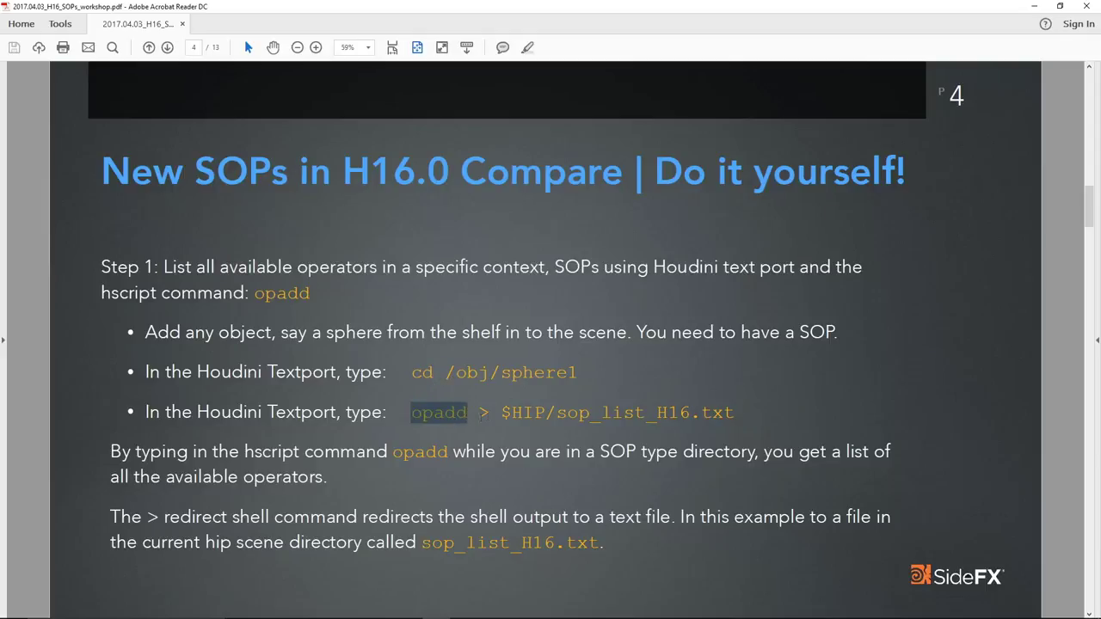
click(491, 427)
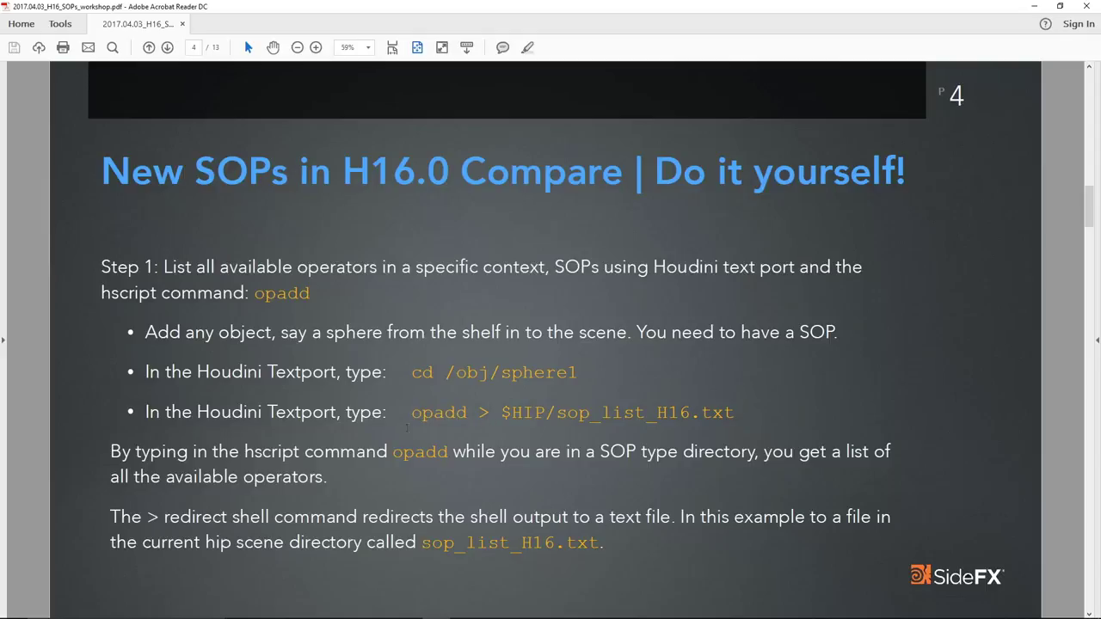
double_click(490, 413)
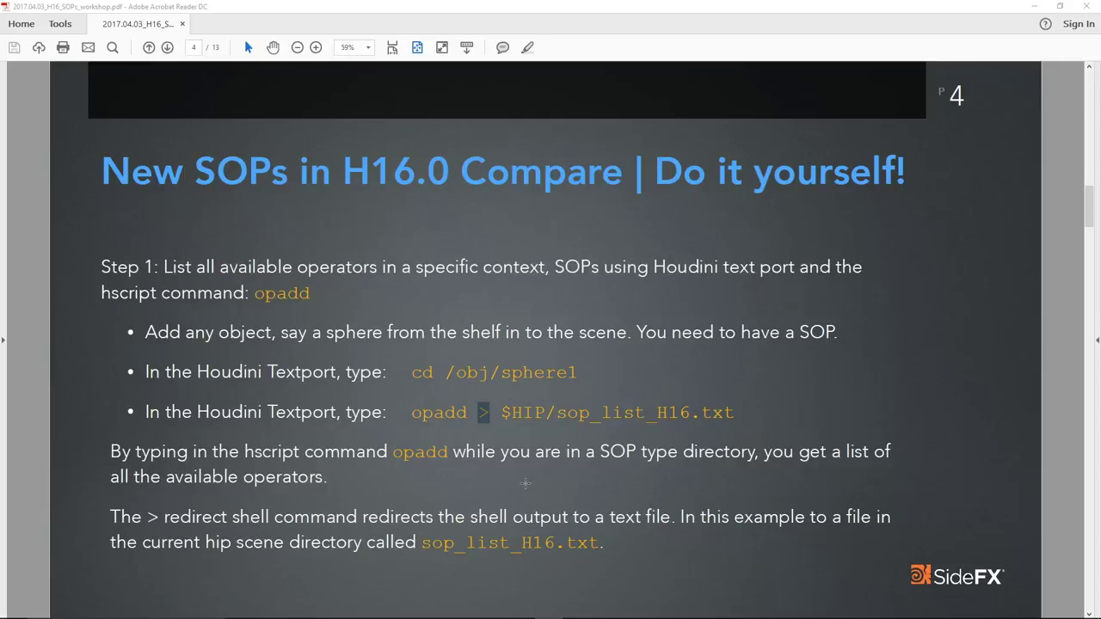
click(524, 483)
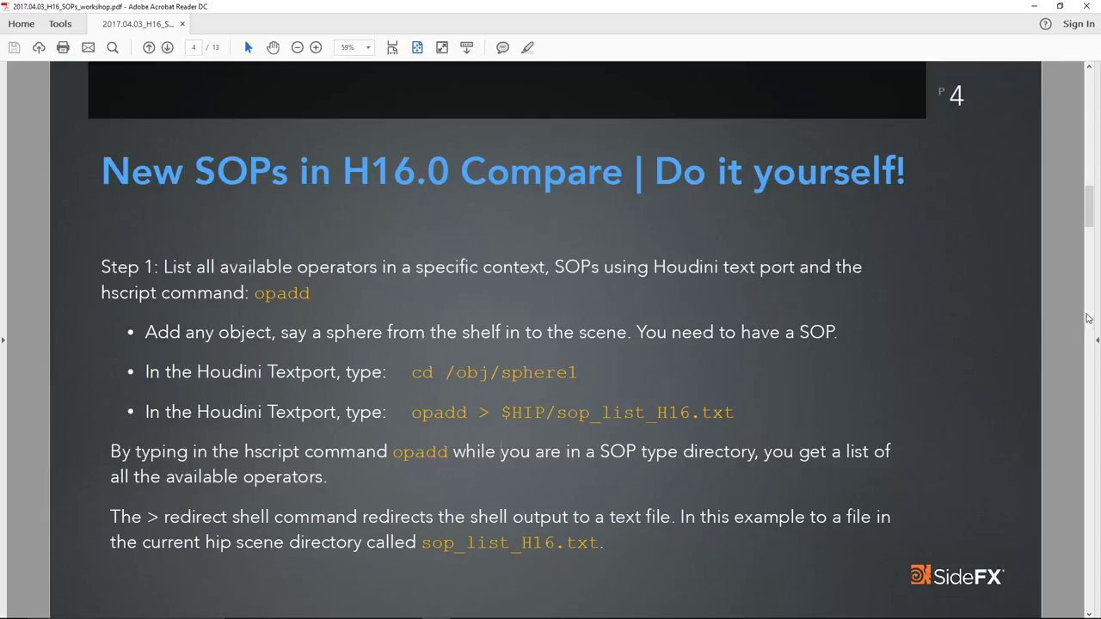
Read the Step 2 slide about comparing operator lists with a diff program, and revisit the Step 1 slide.
click(1089, 320)
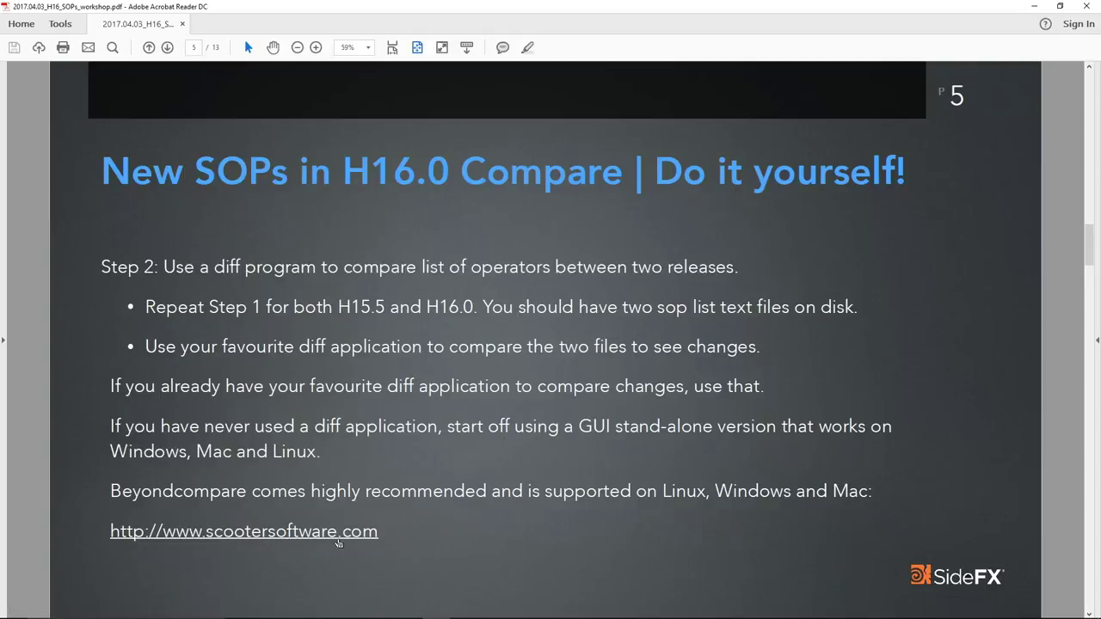
scroll(336, 534, up, 2)
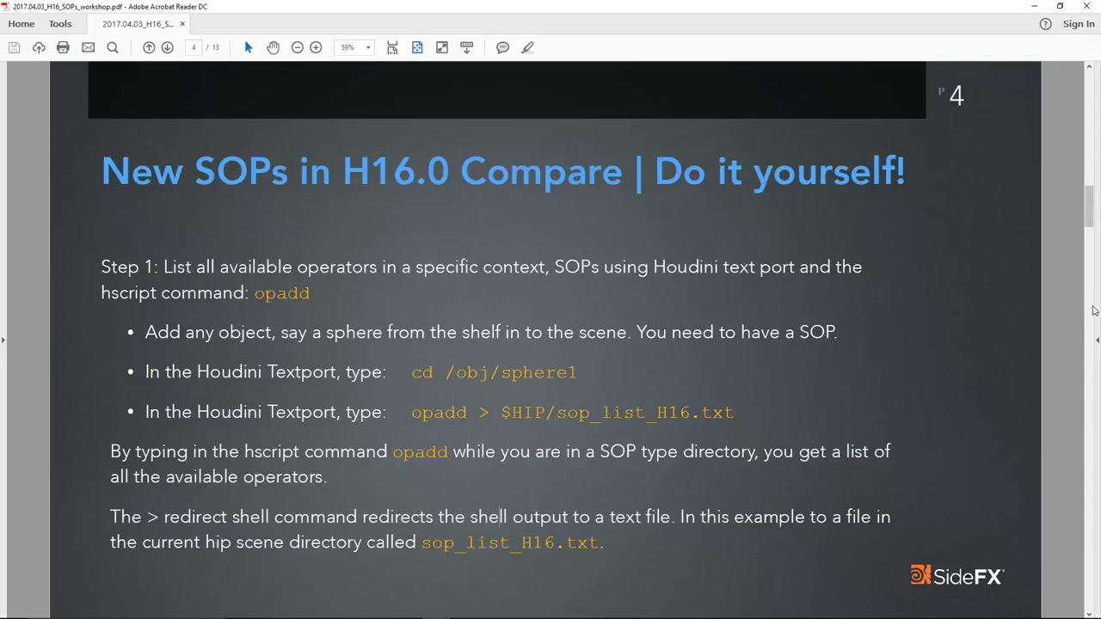
click(1091, 312)
click(1091, 329)
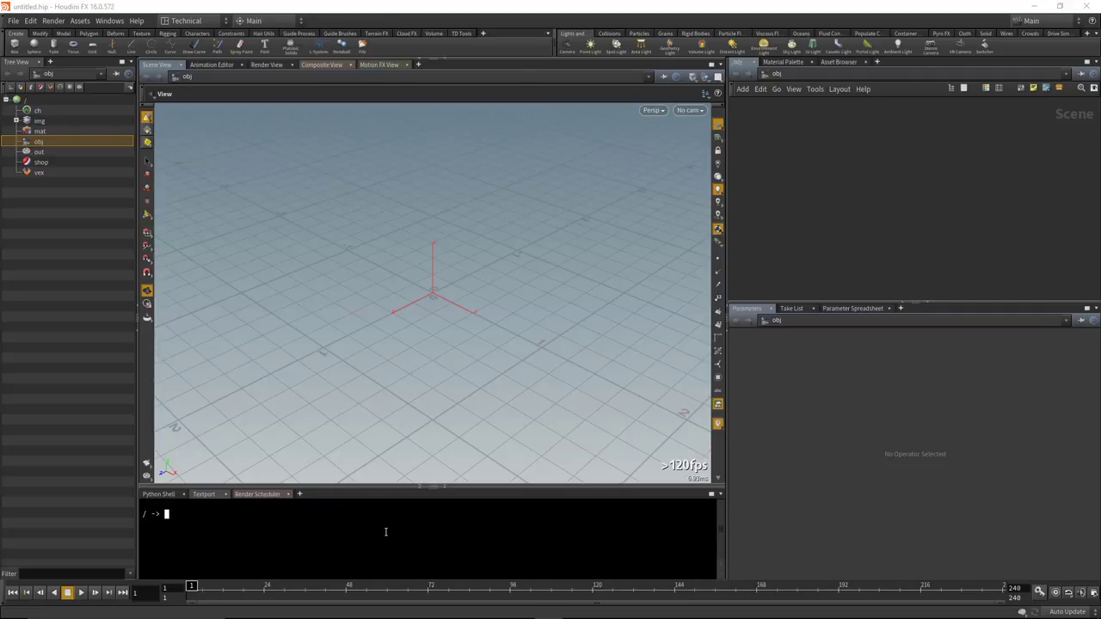
In Houdini with the Technical desktop, bring up the Textport and enlarge its pane for entering commands.
click(203, 22)
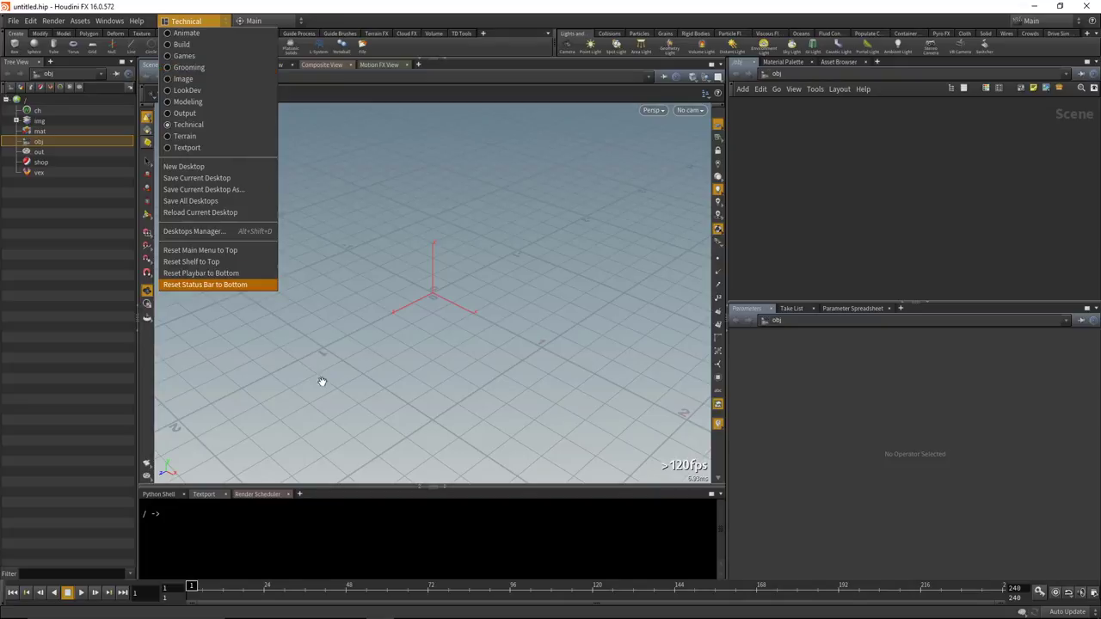
click(396, 529)
click(165, 493)
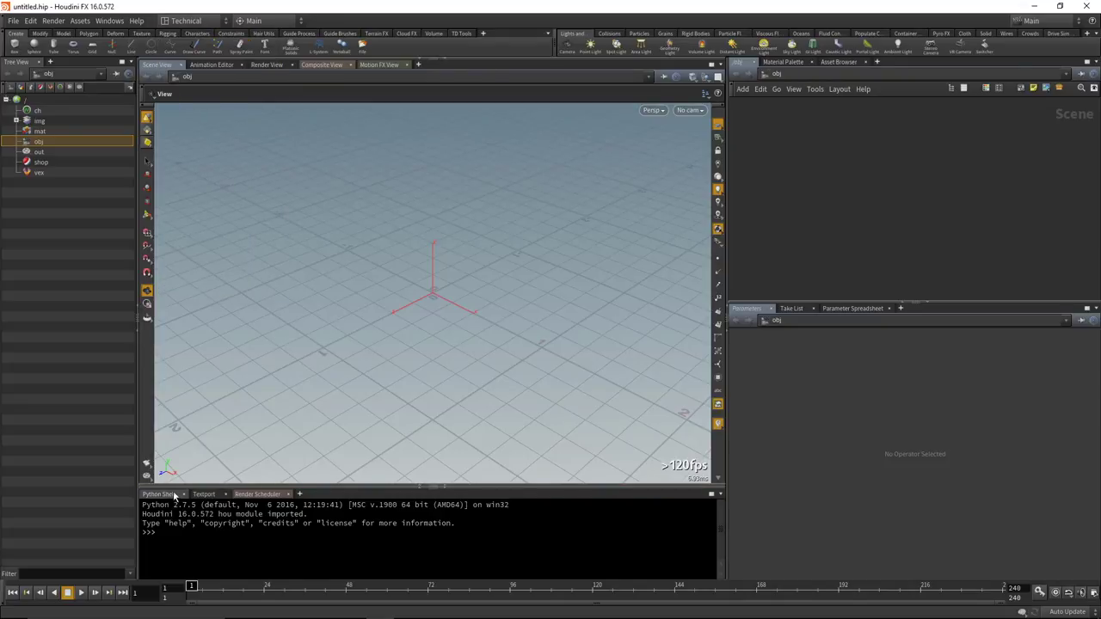
click(207, 494)
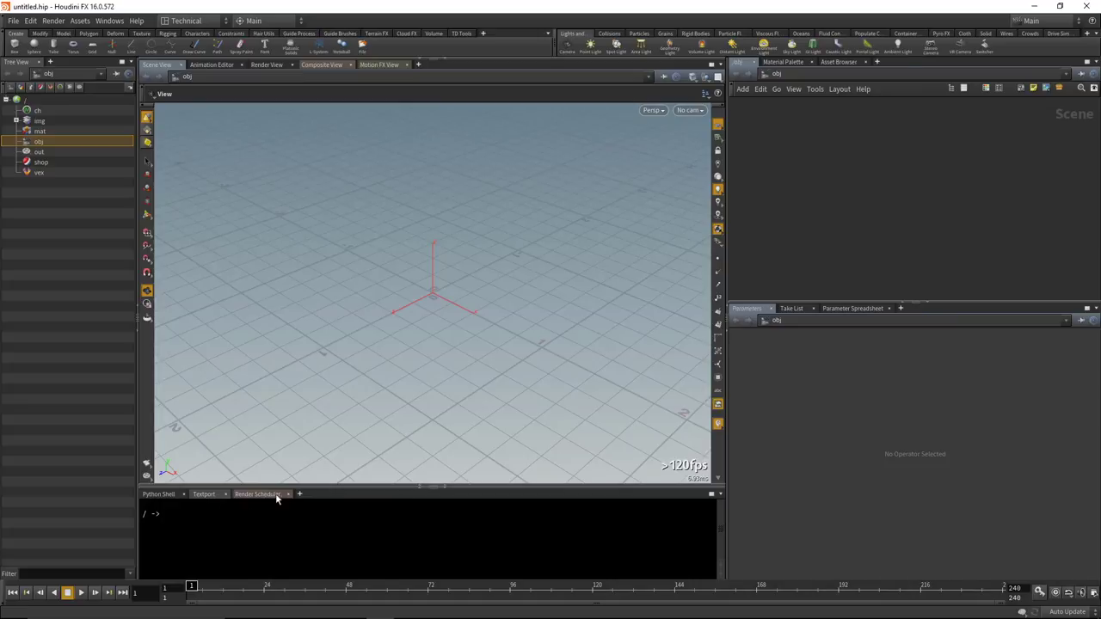
drag(292, 487, 293, 374)
click(297, 470)
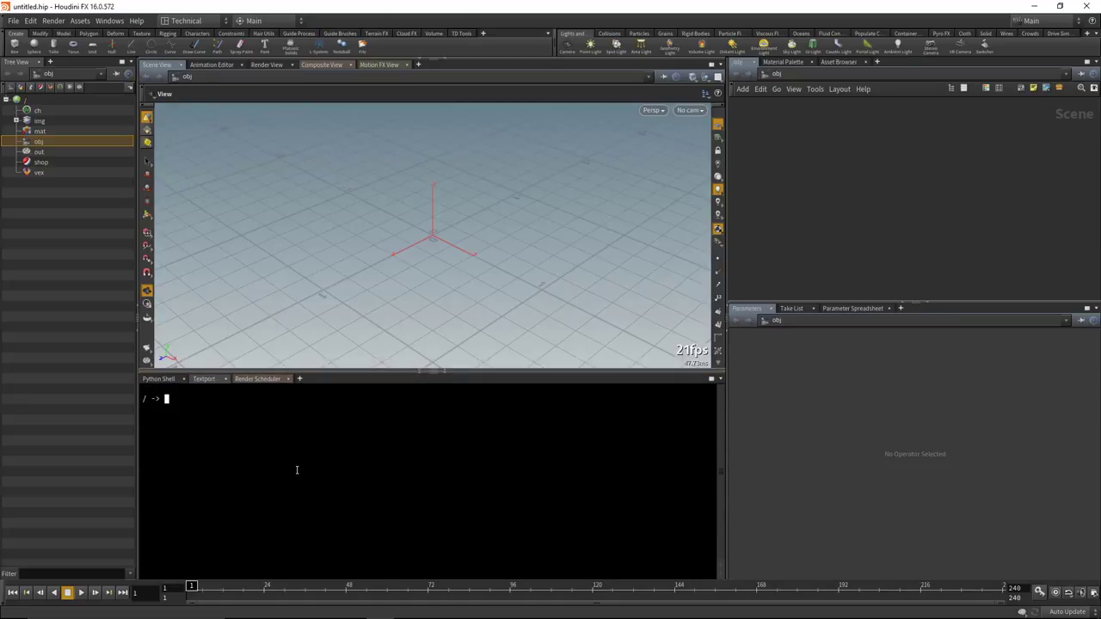
Run opadd at the root level in the Textport, and list all hscript commands with help.
text(opadd)
key(Return)
text(help)
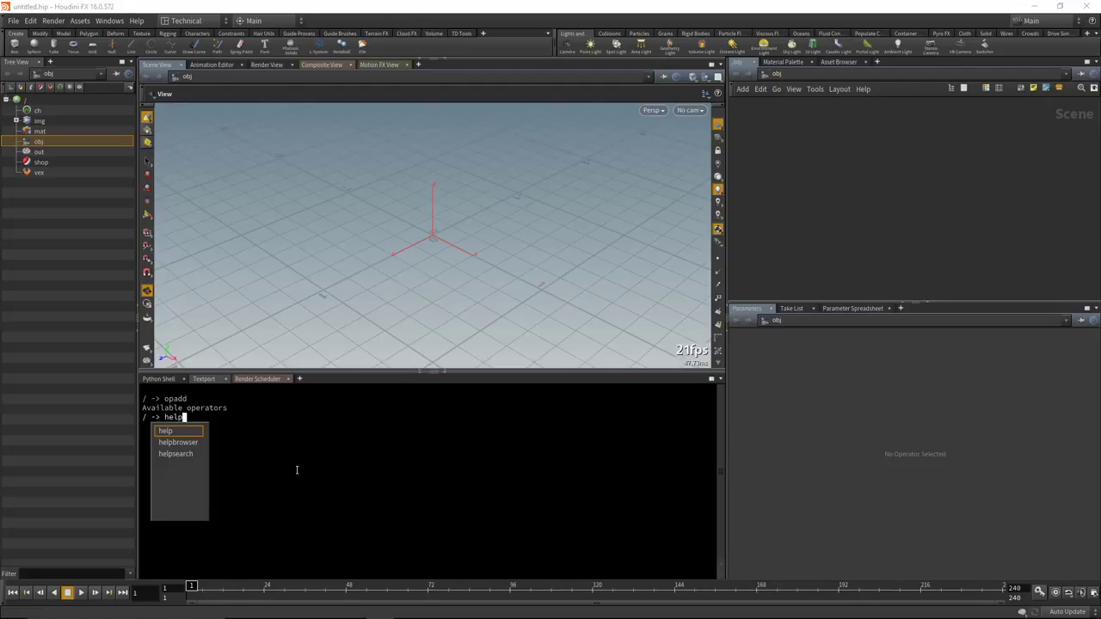
key(Return)
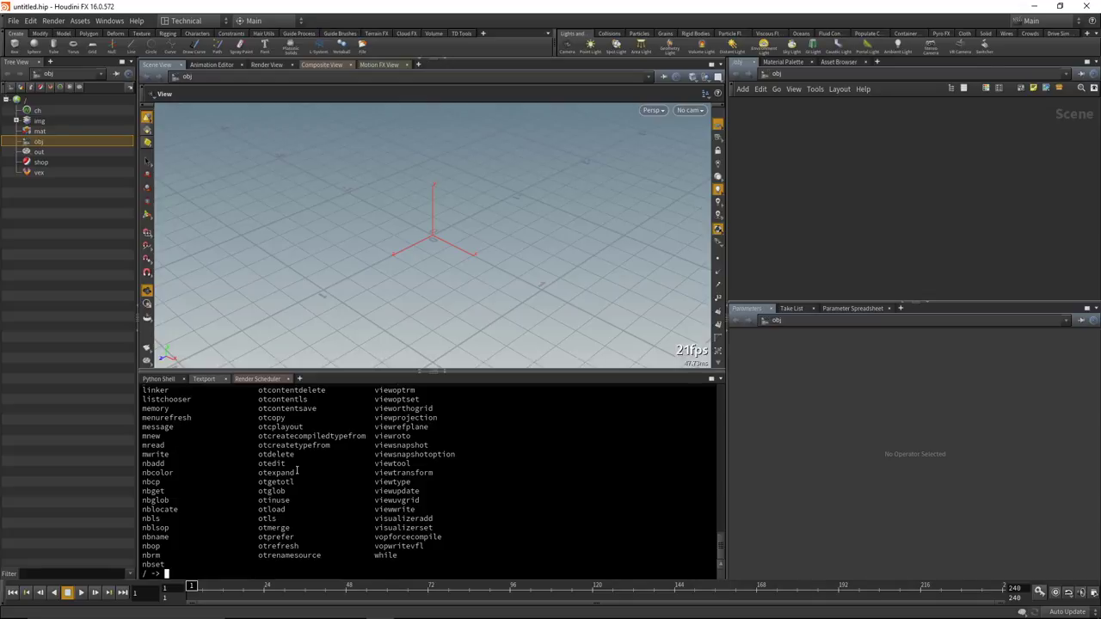
Print the help for the opadd command and read its usage description.
key(Return)
key(Return)
key(Return)
text(help op)
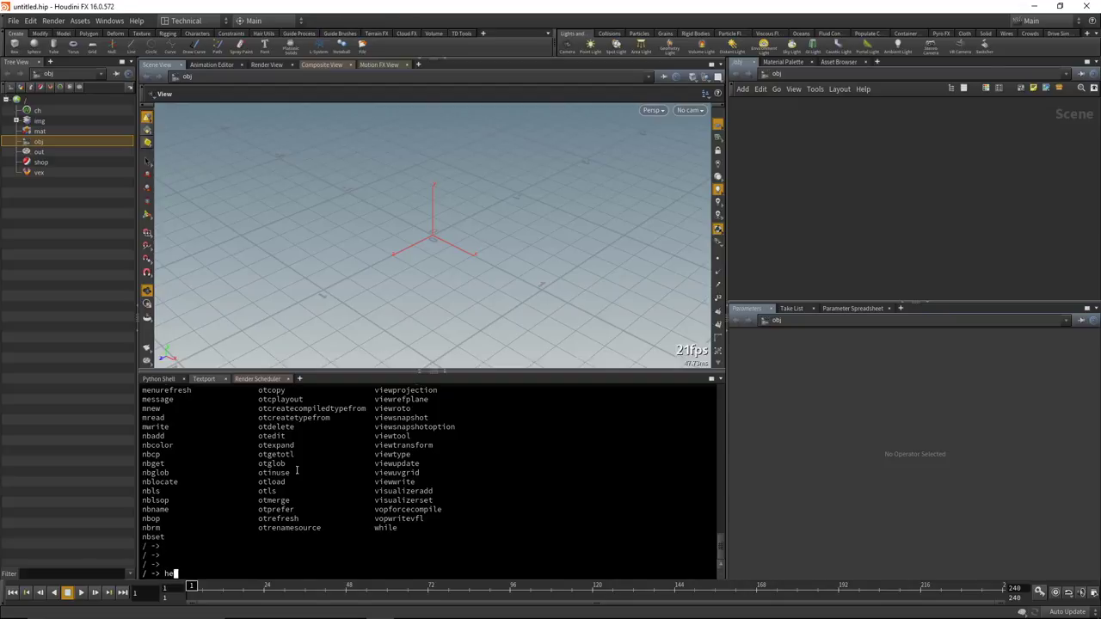
text(add)
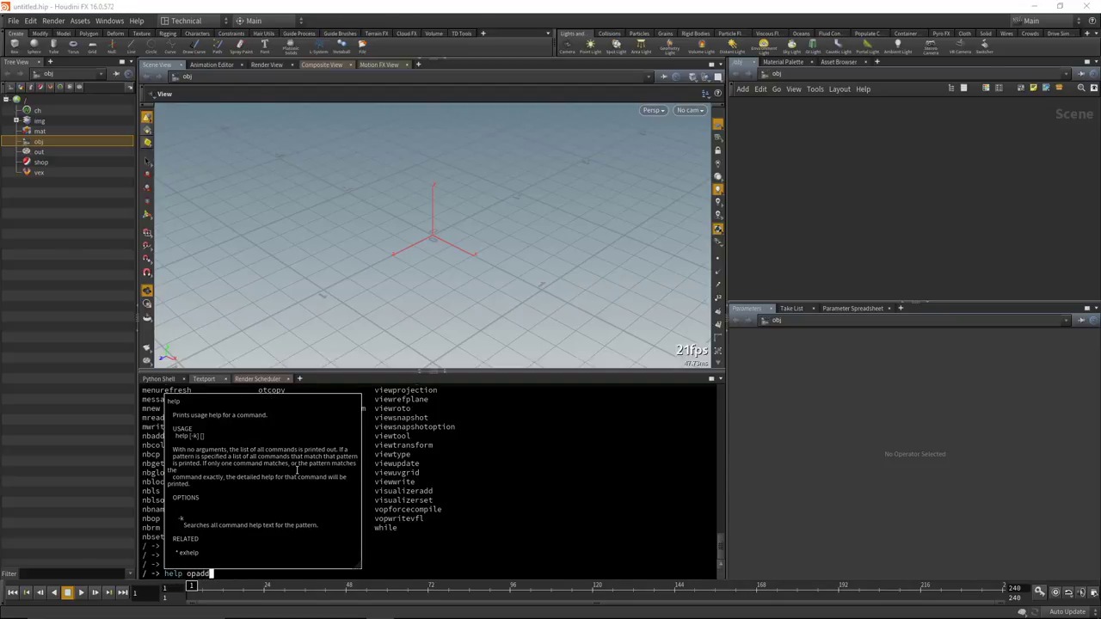
key(Return)
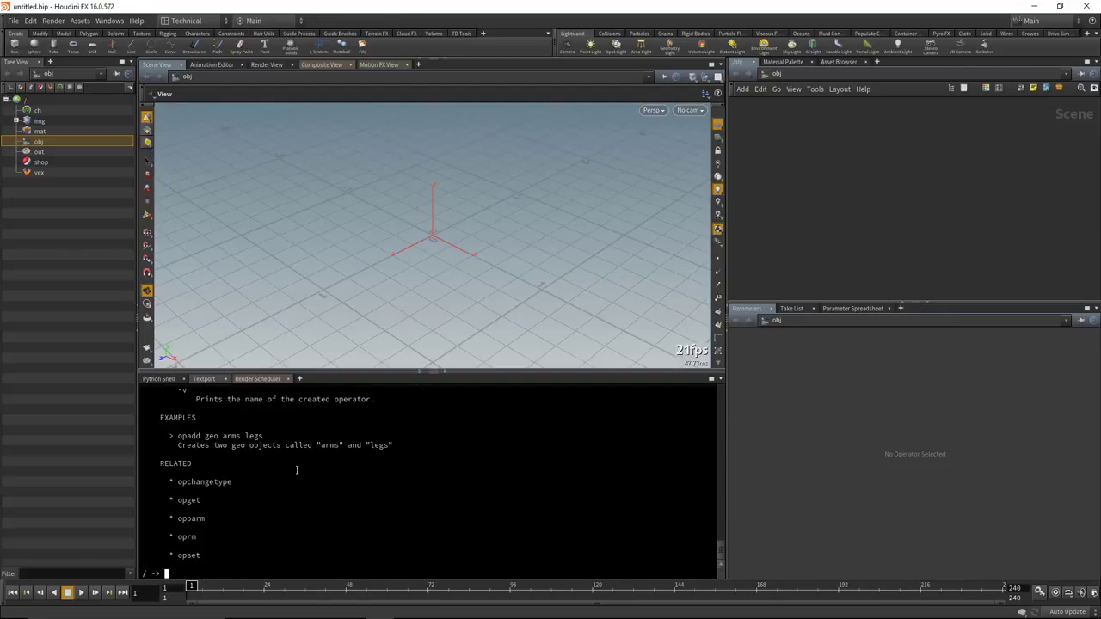
scroll(297, 470, up, 10)
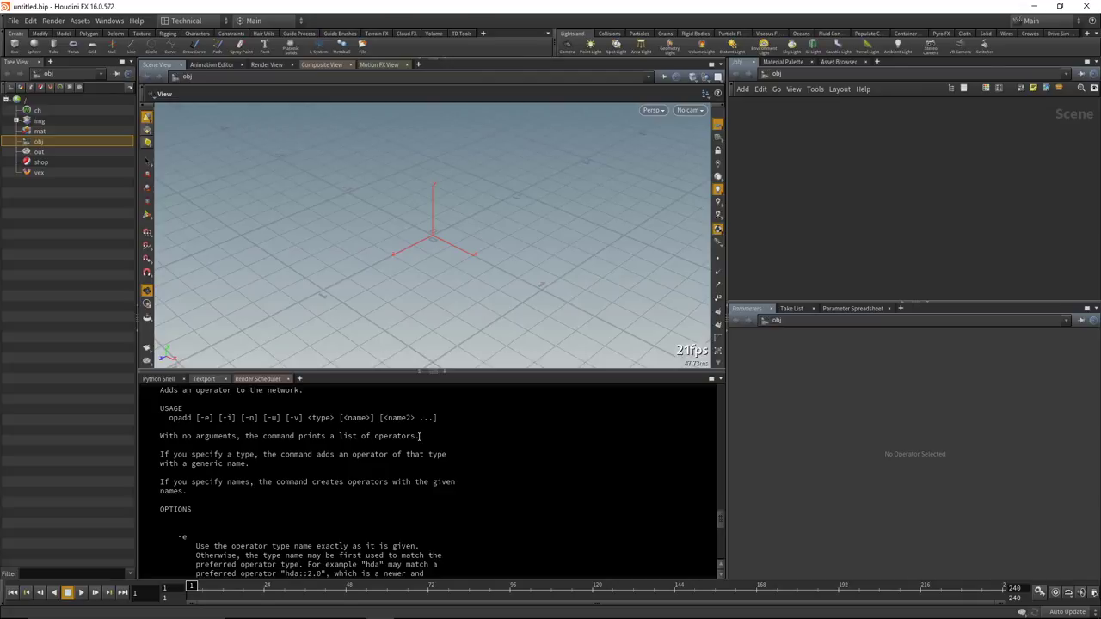
scroll(419, 436, down, 10)
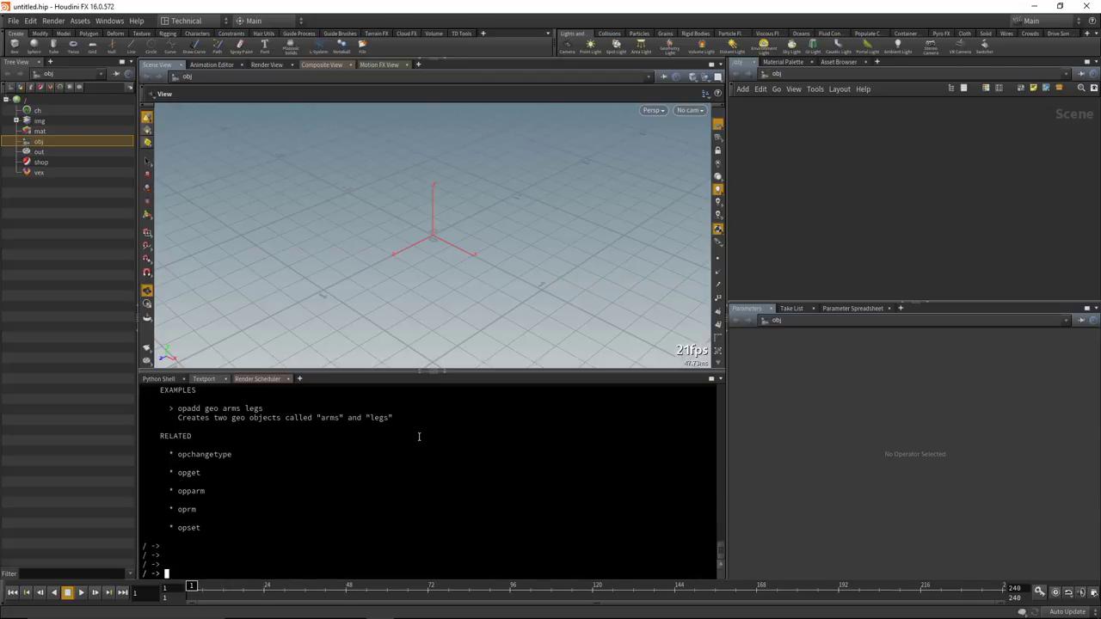
Run opadd at the root again, and change to /obj to list its contents with ls.
text(opadd)
key(Return)
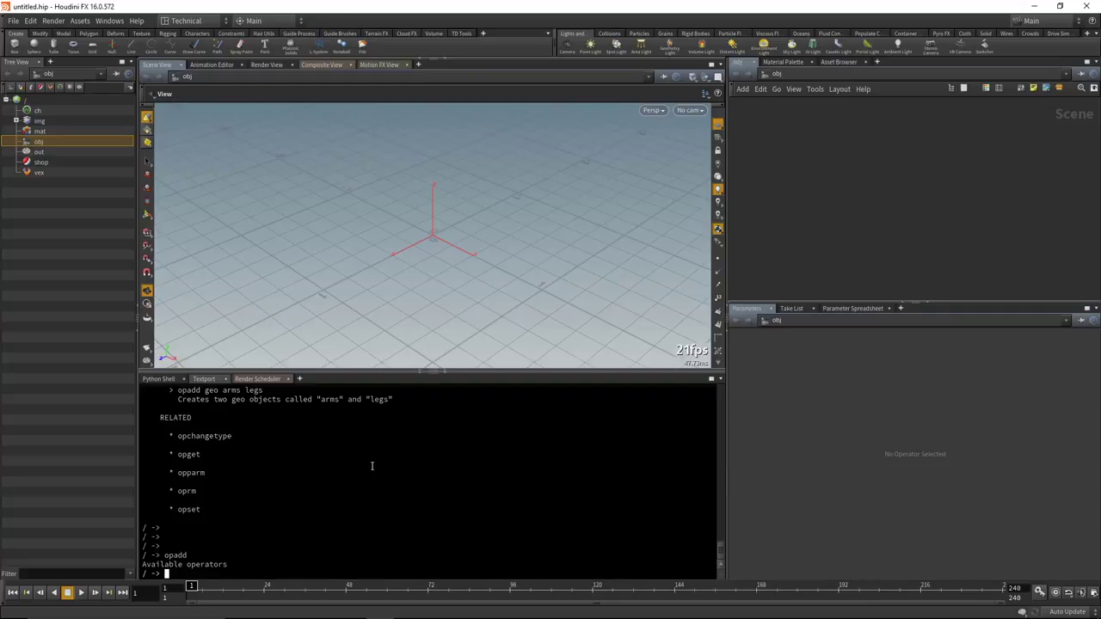
text(cd /obj)
key(Return)
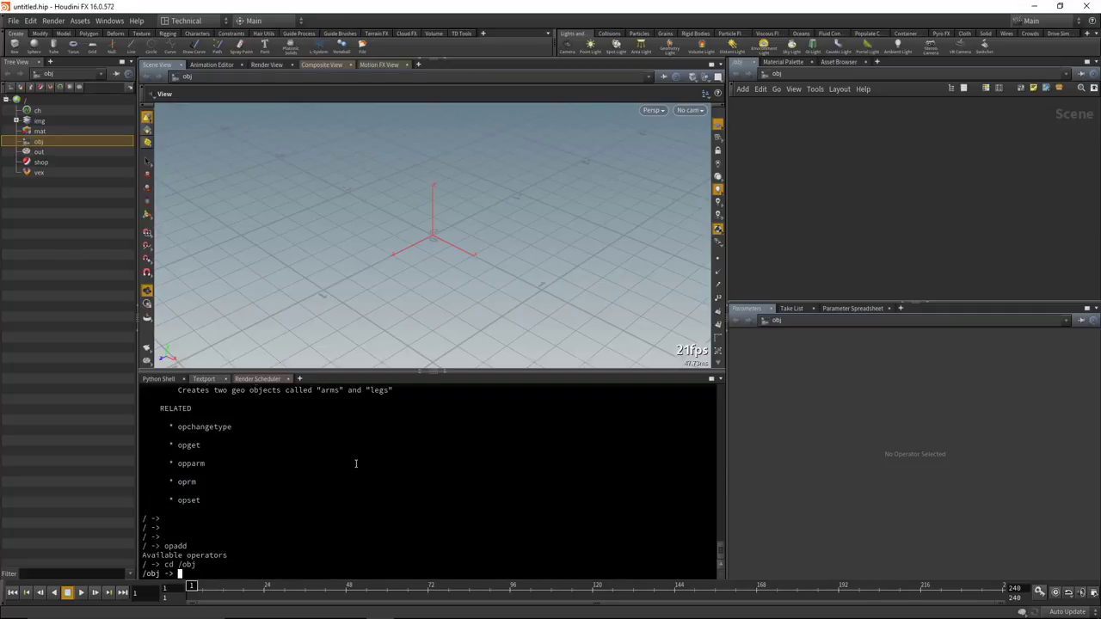
text(ls)
key(Return)
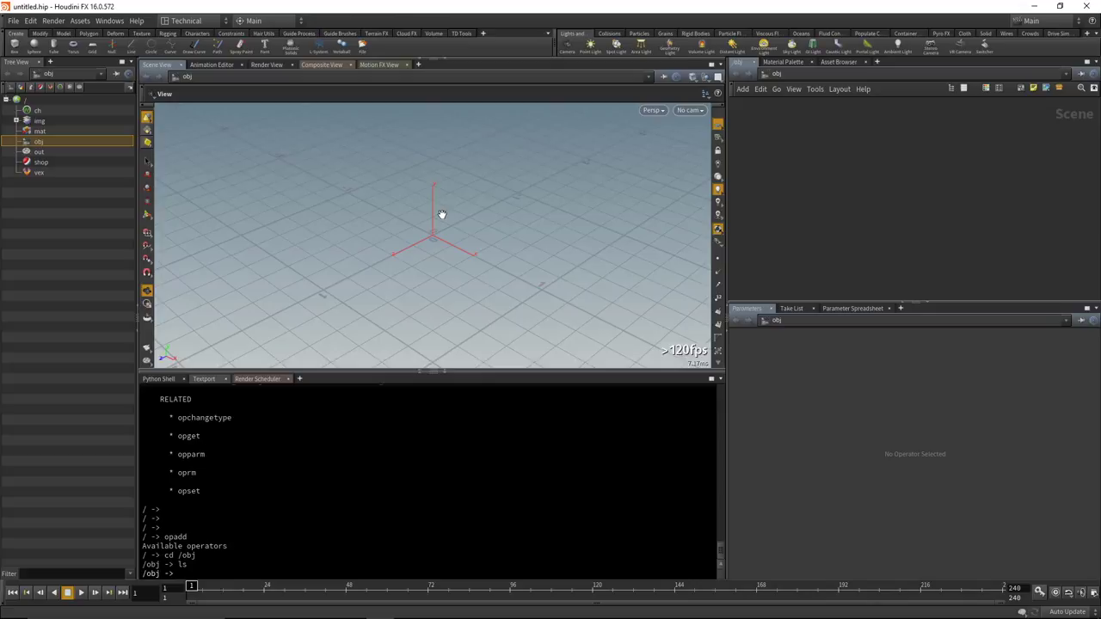
Create a sphere object at the origin of the scene.
key(Tab)
text(sphere)
key(Return)
key(Return)
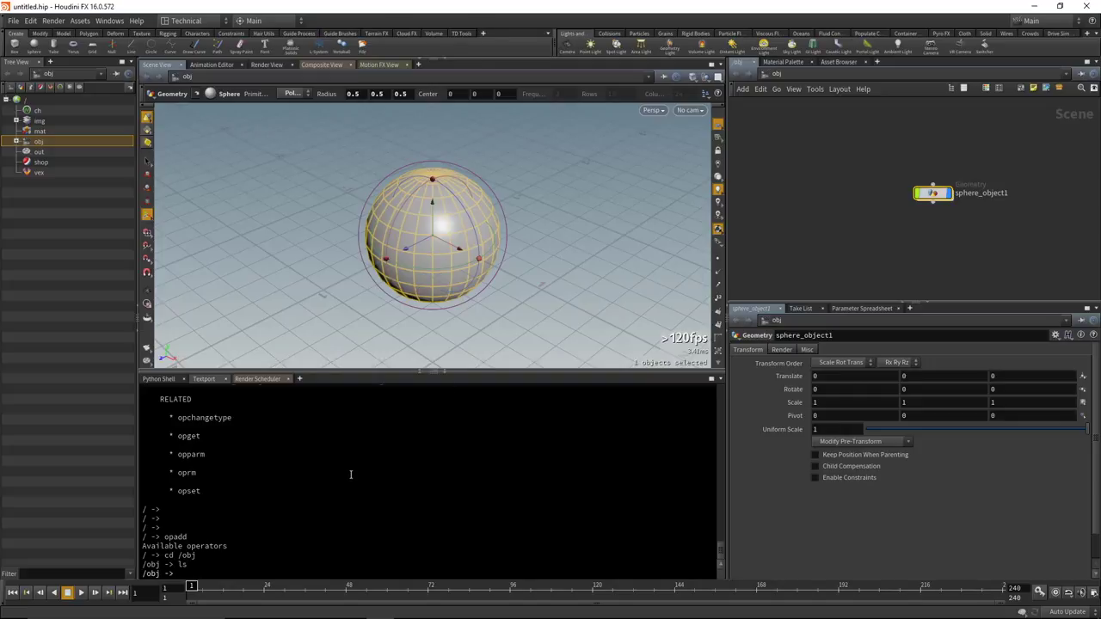
Change the Textport directory to /obj/sphere_object1, inserting the path from the sphere's node.
text(cd)
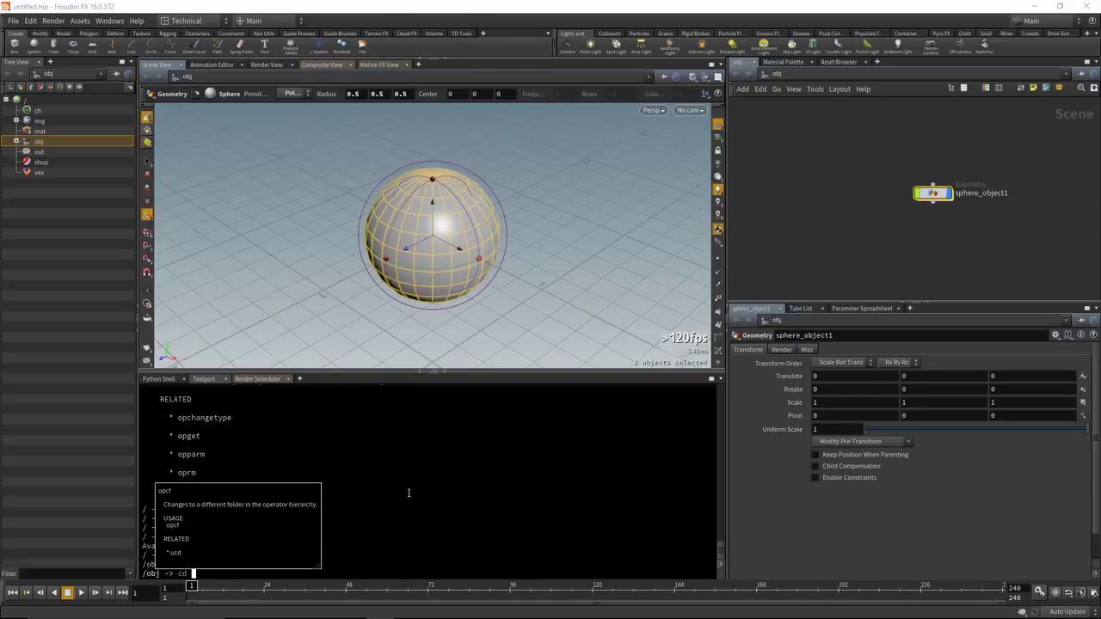
drag(930, 191, 422, 532)
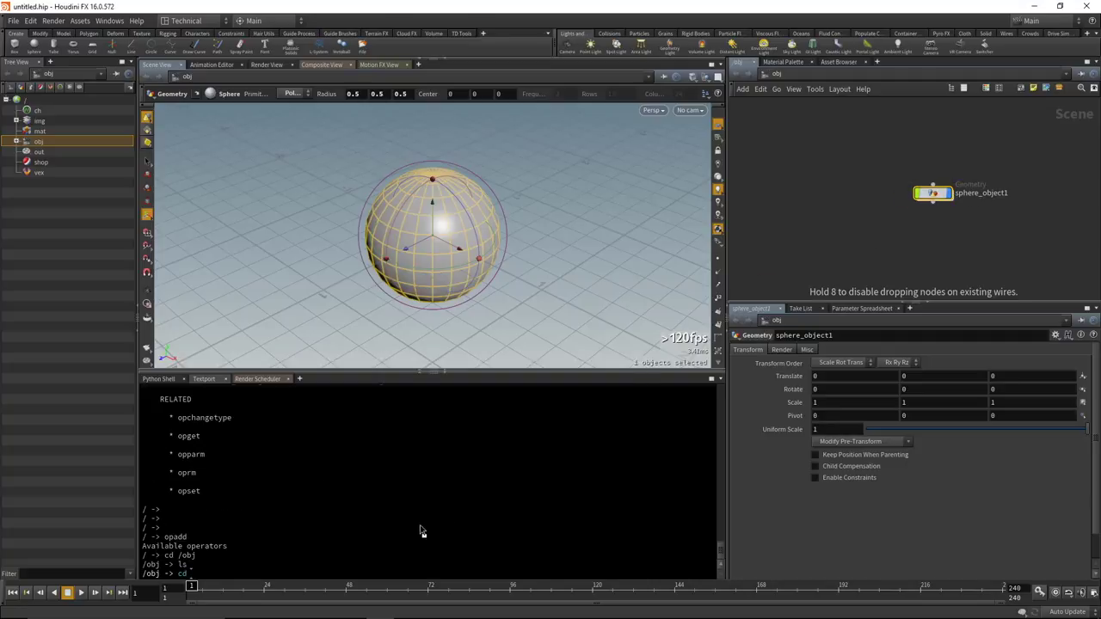
drag(363, 453, 293, 525)
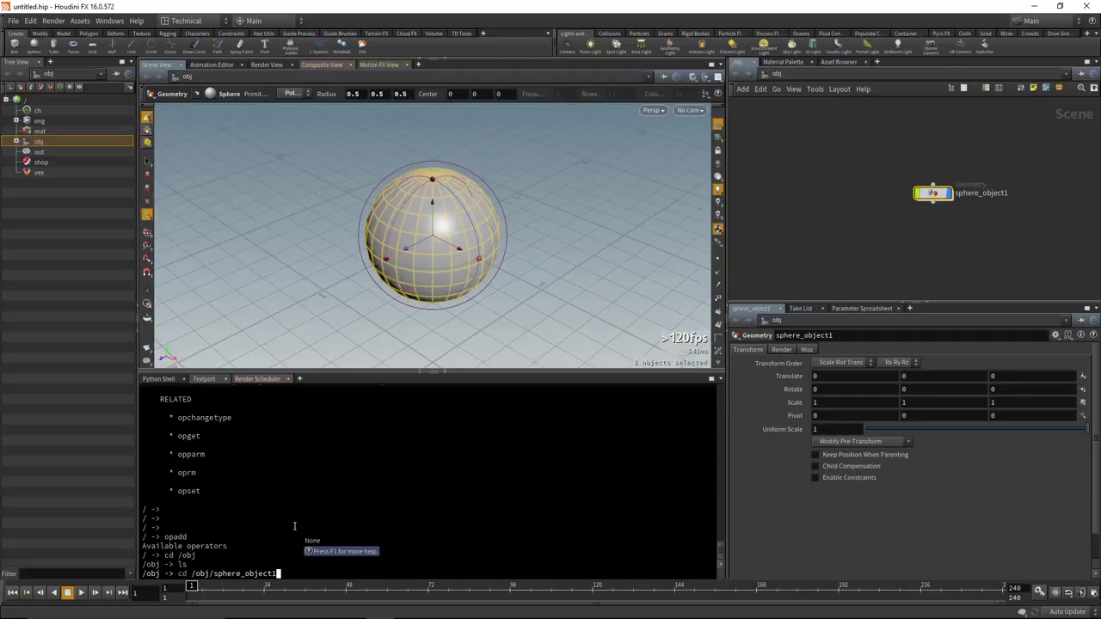
key(Return)
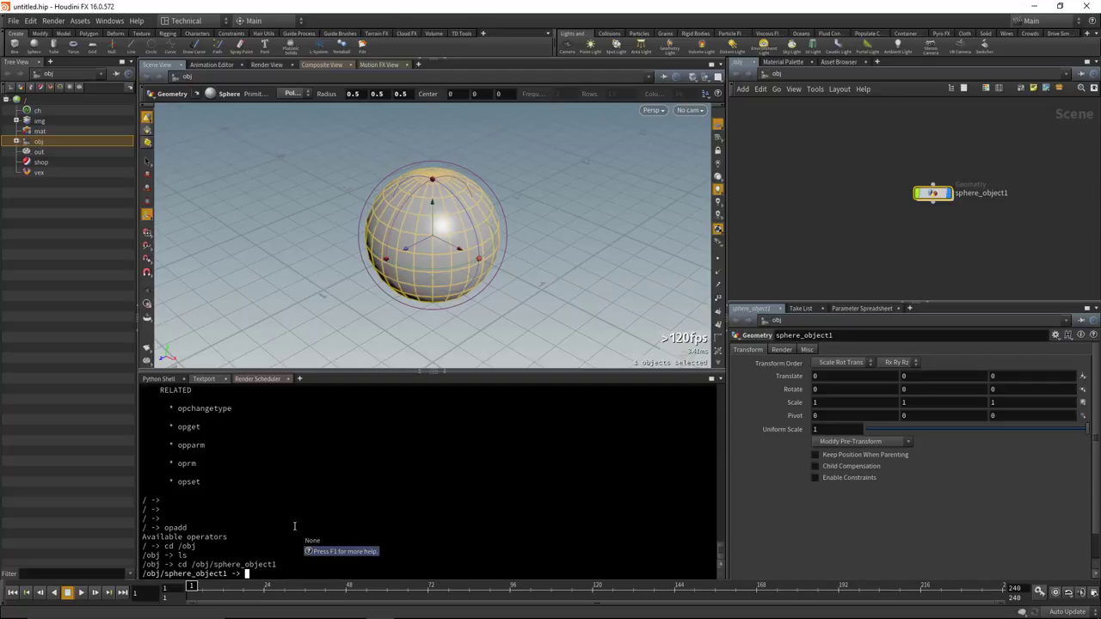
key(Return)
key(Return)
key(Return)
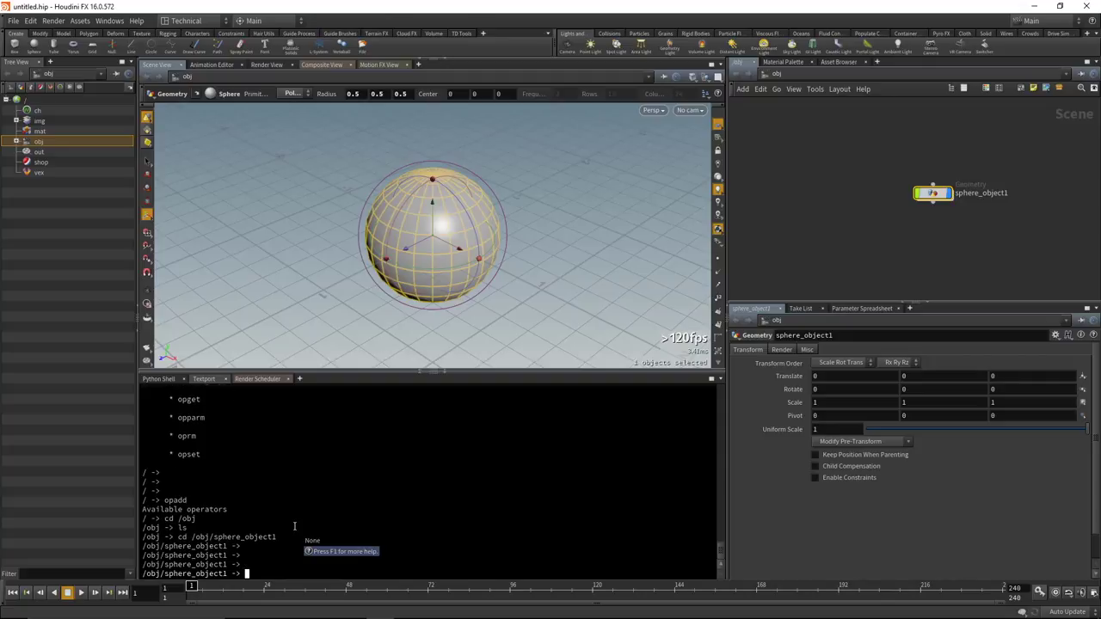
List the available SOP operators with opadd inside the sphere object and skim the printed list.
text(opadd)
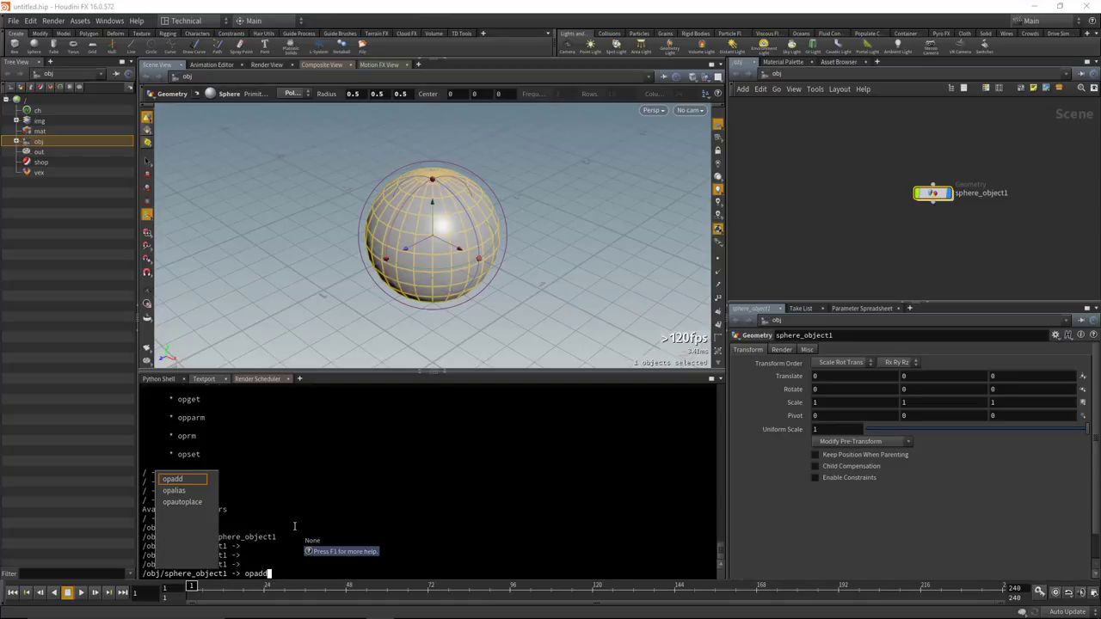
key(Return)
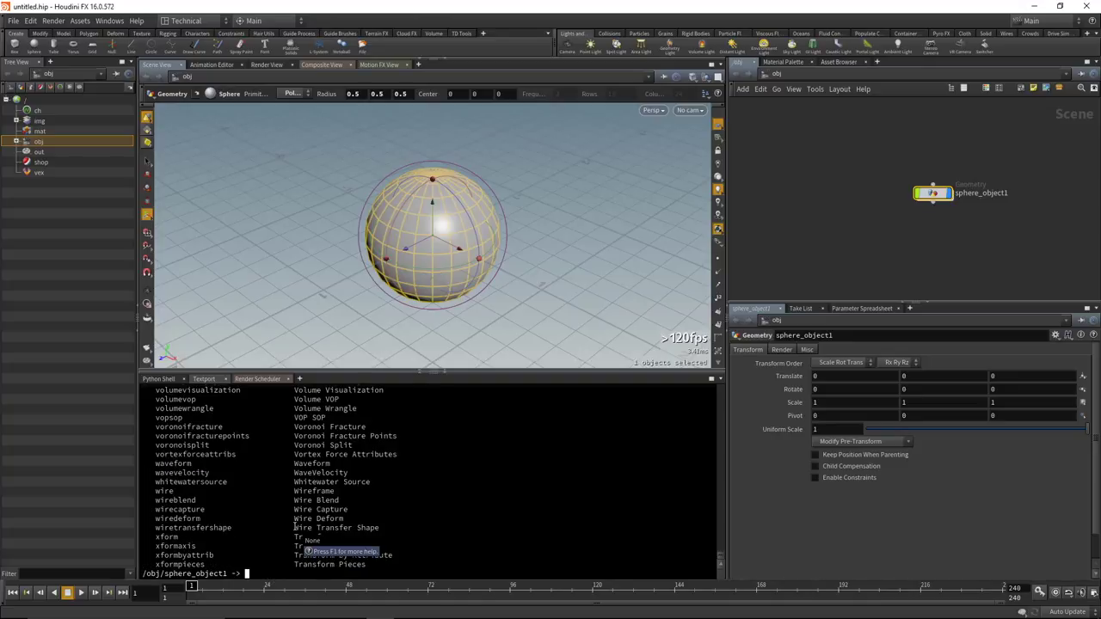
scroll(301, 516, up, 10)
scroll(307, 500, down, 10)
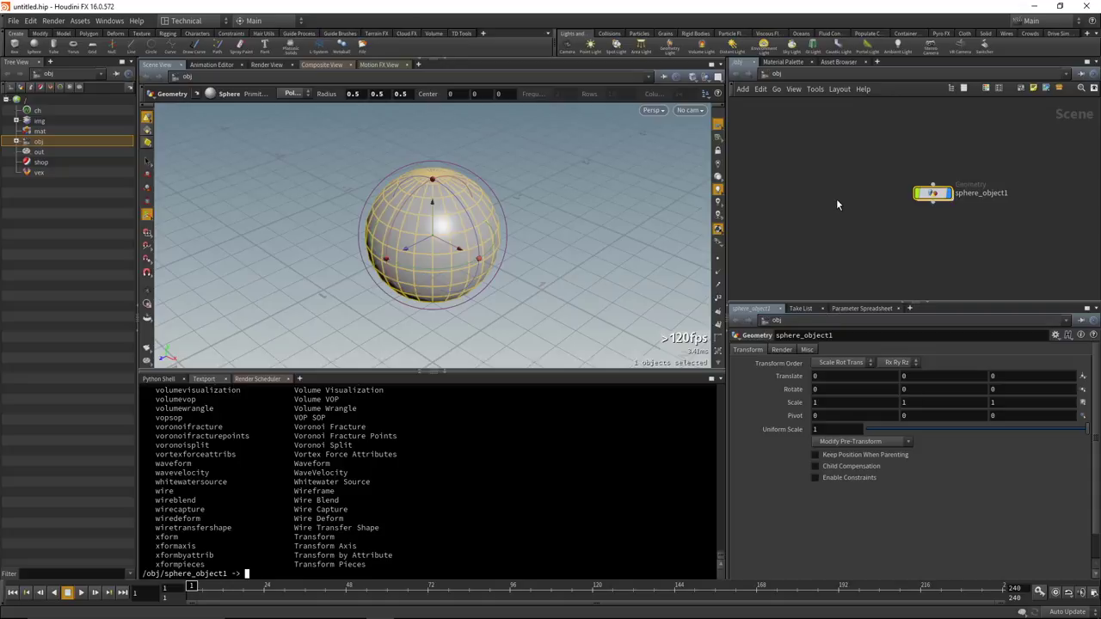
key(Tab)
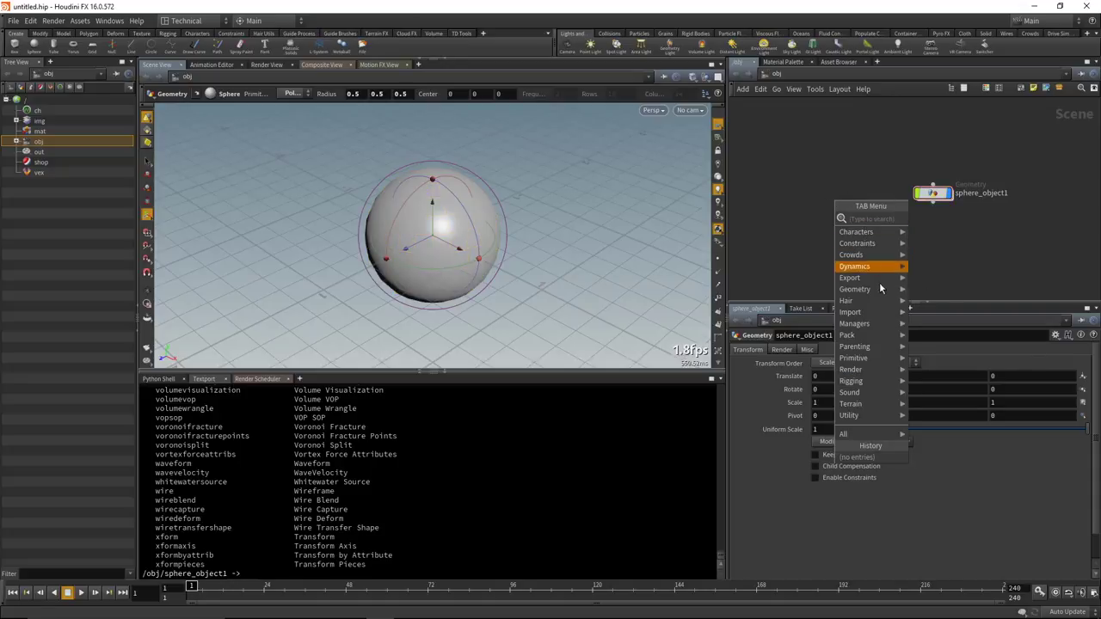
click(488, 500)
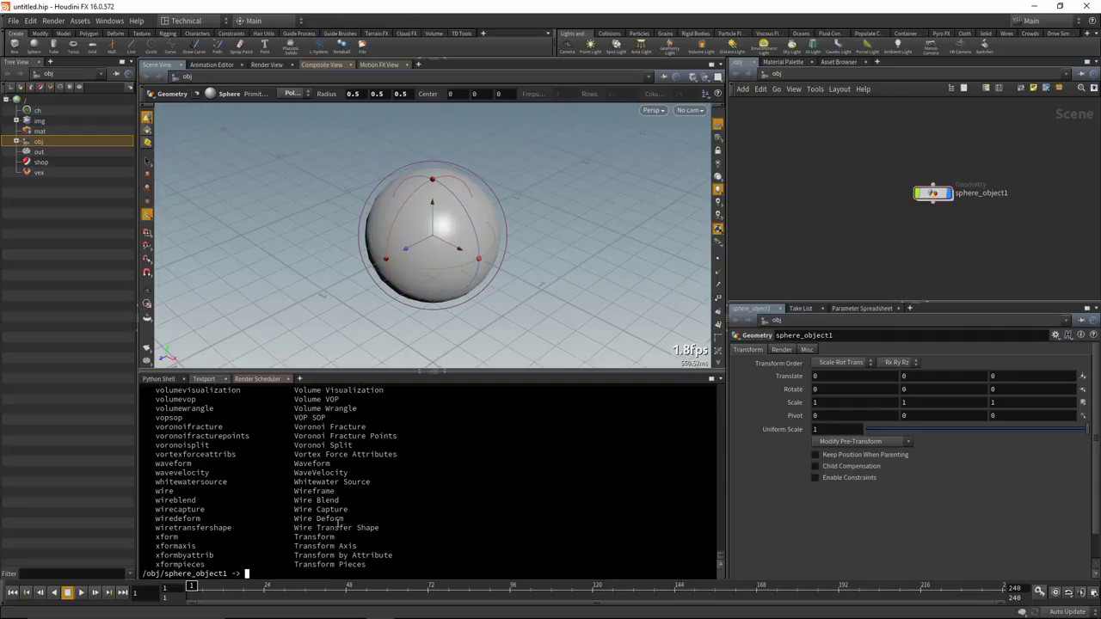
Write the opadd operator list from the sphere object to the file $TEMP/H16.0_sops.txt.
key(Return)
key(Return)
key(Return)
key(Return)
key(Return)
text(opadd >)
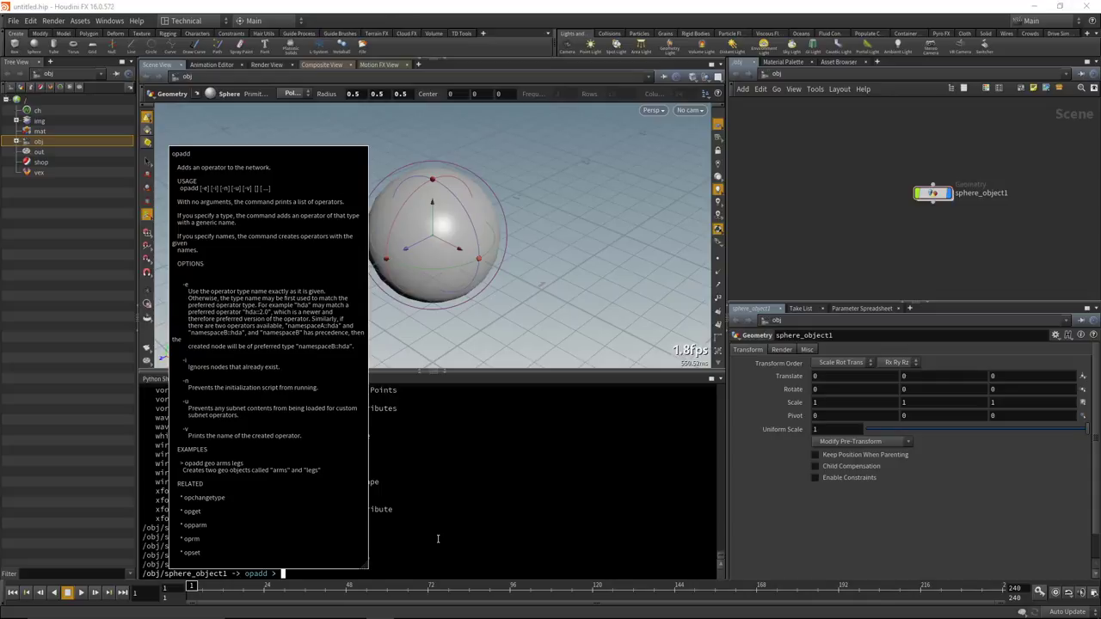
text( $T)
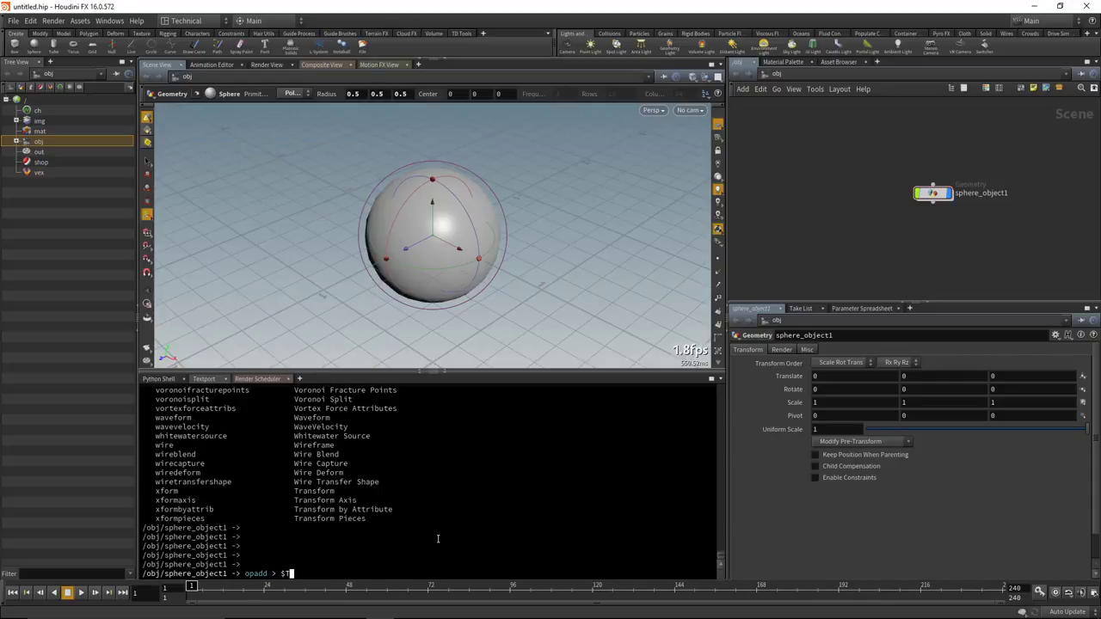
text(EMP/)
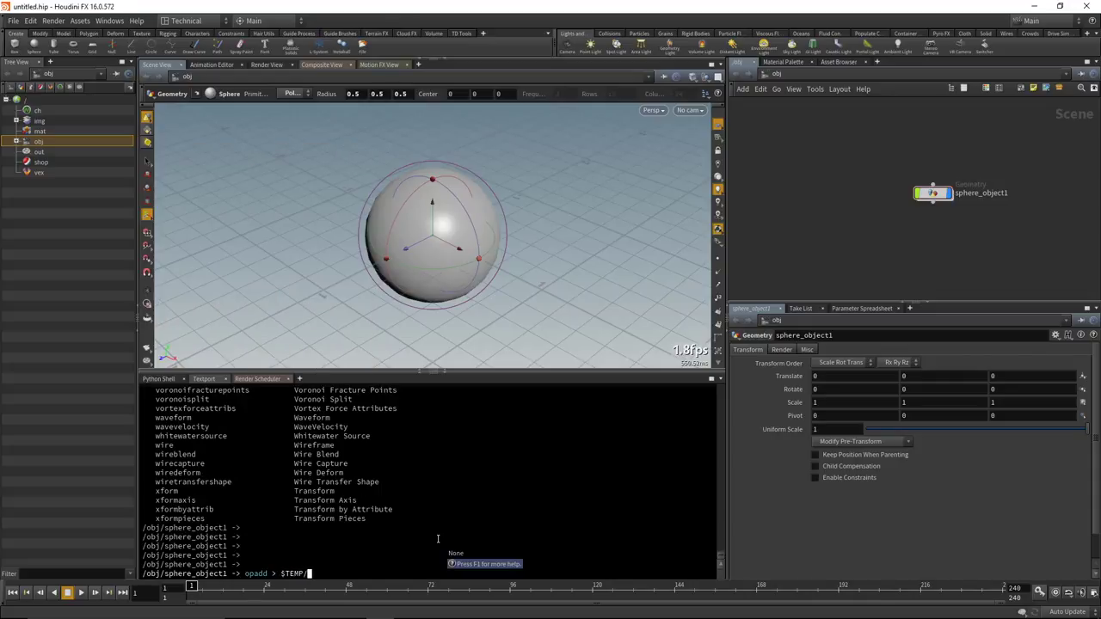
text(H)
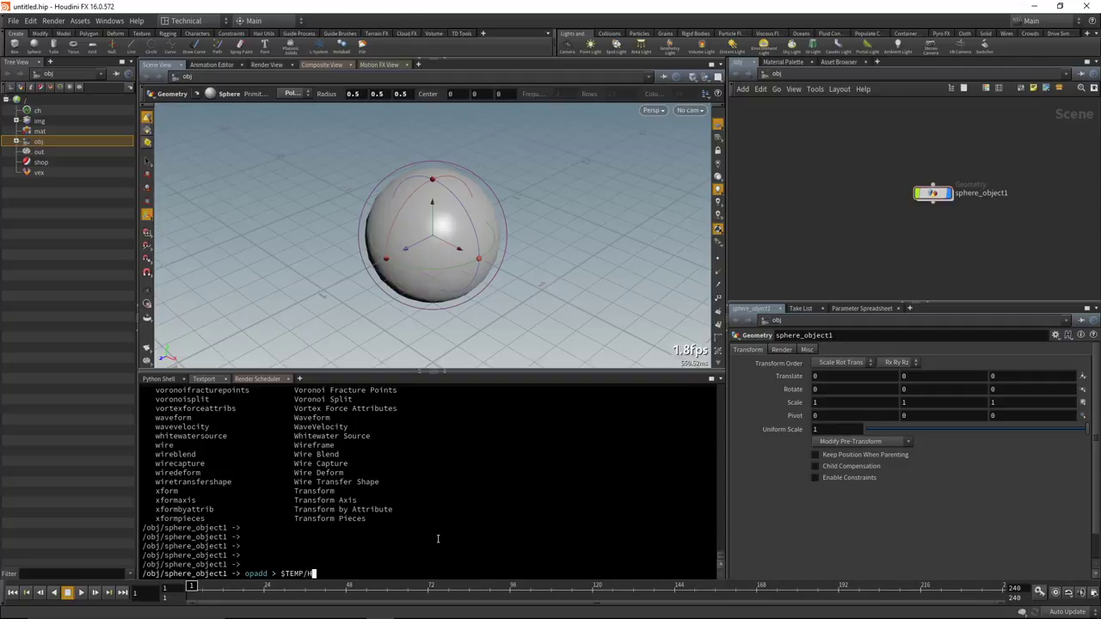
text(16.0)
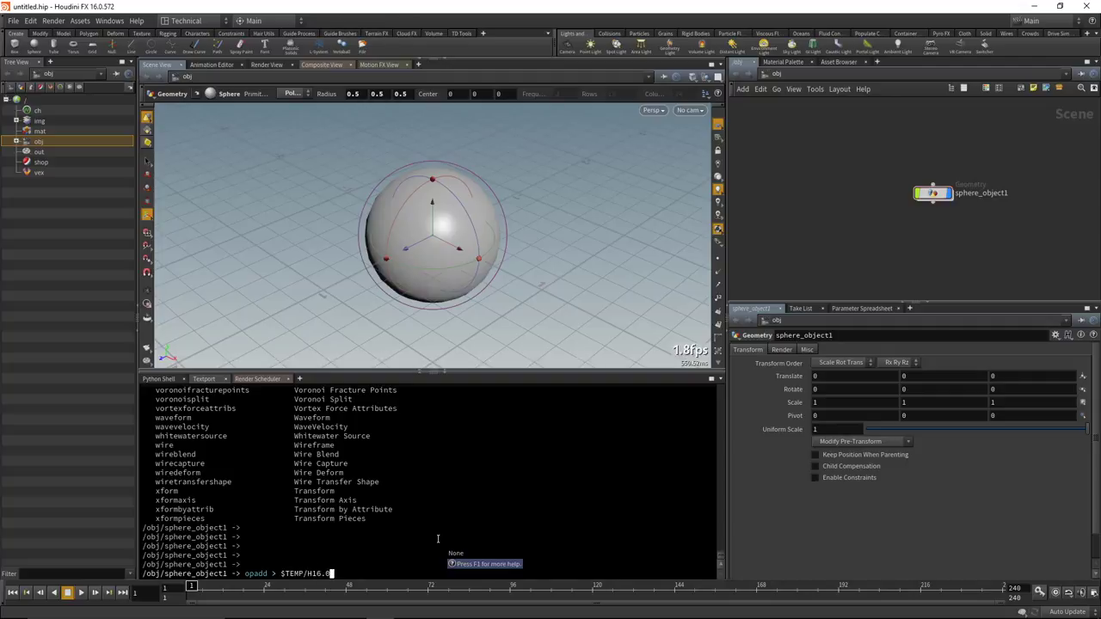
text(_sops.txt)
key(Return)
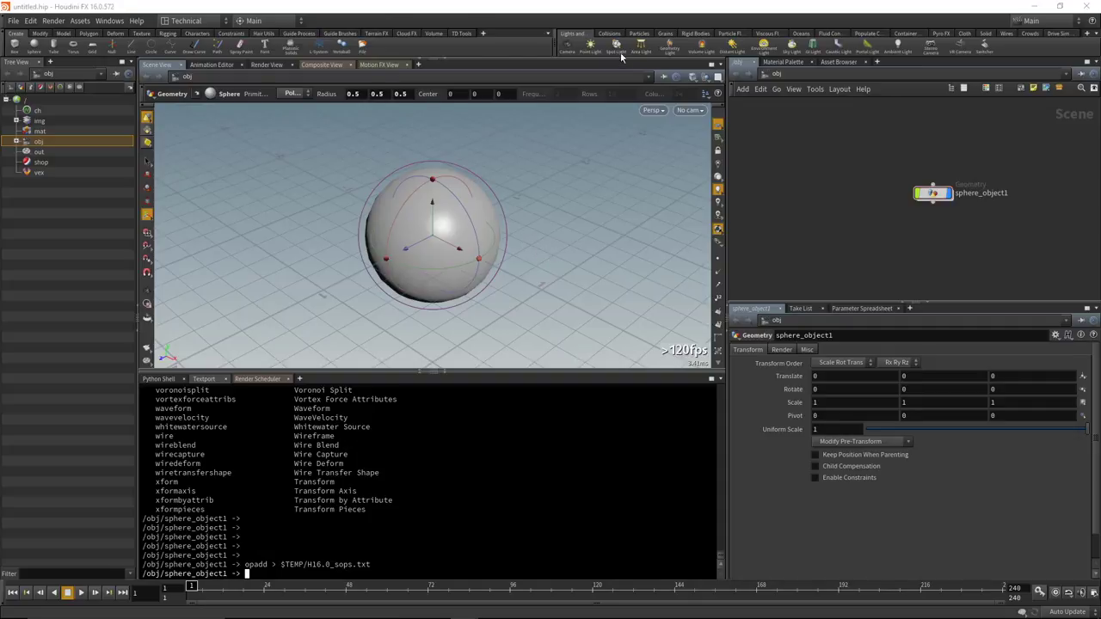
Bring a File Explorer window on screen, and print the $TEMP directory path with echo in the Textport.
drag(1100, 86, 683, 36)
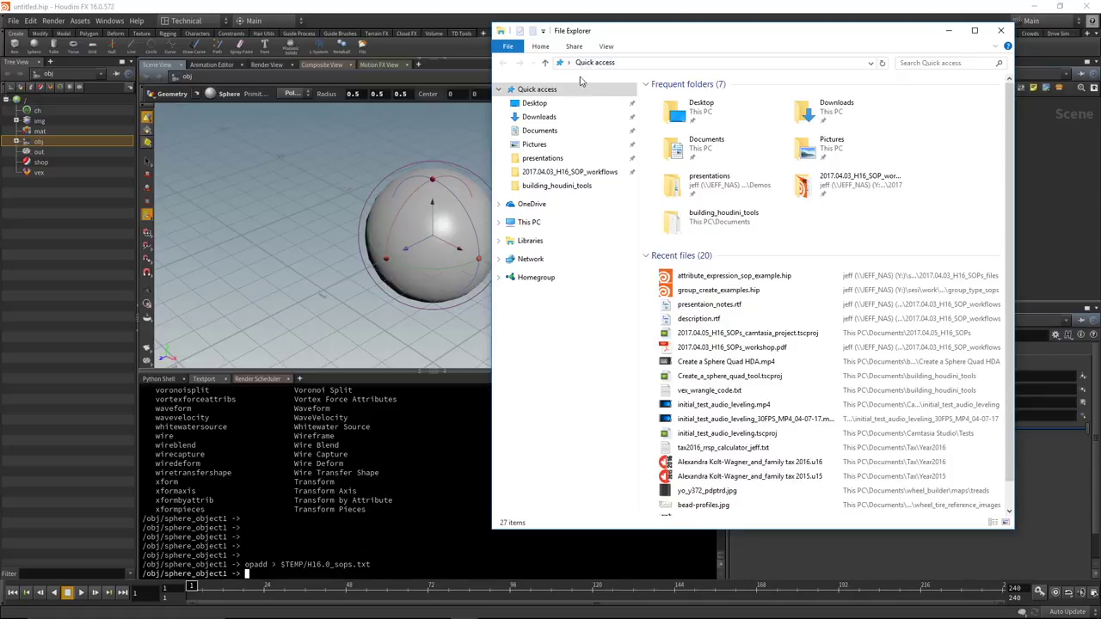
click(316, 549)
key(Return)
key(Return)
key(Return)
key(Return)
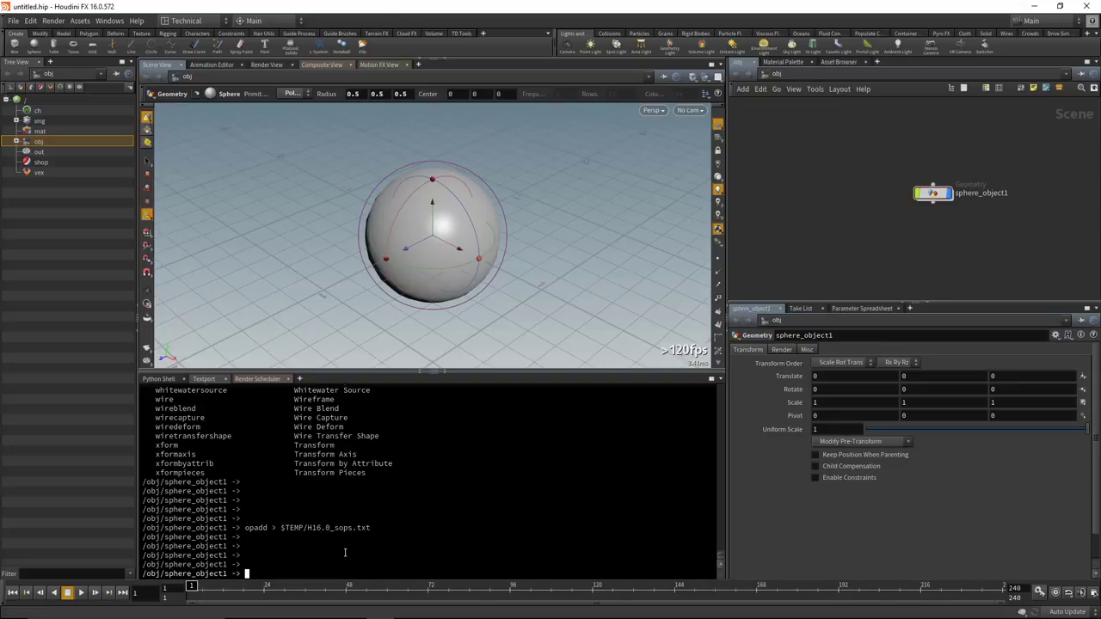
text(echo)
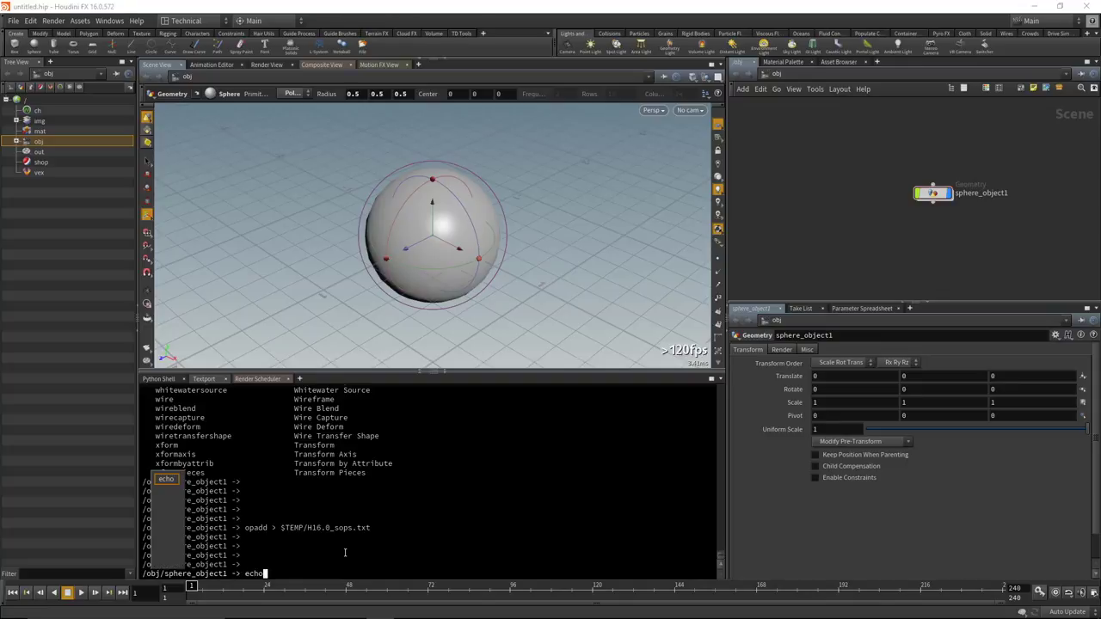
text( $TEMP)
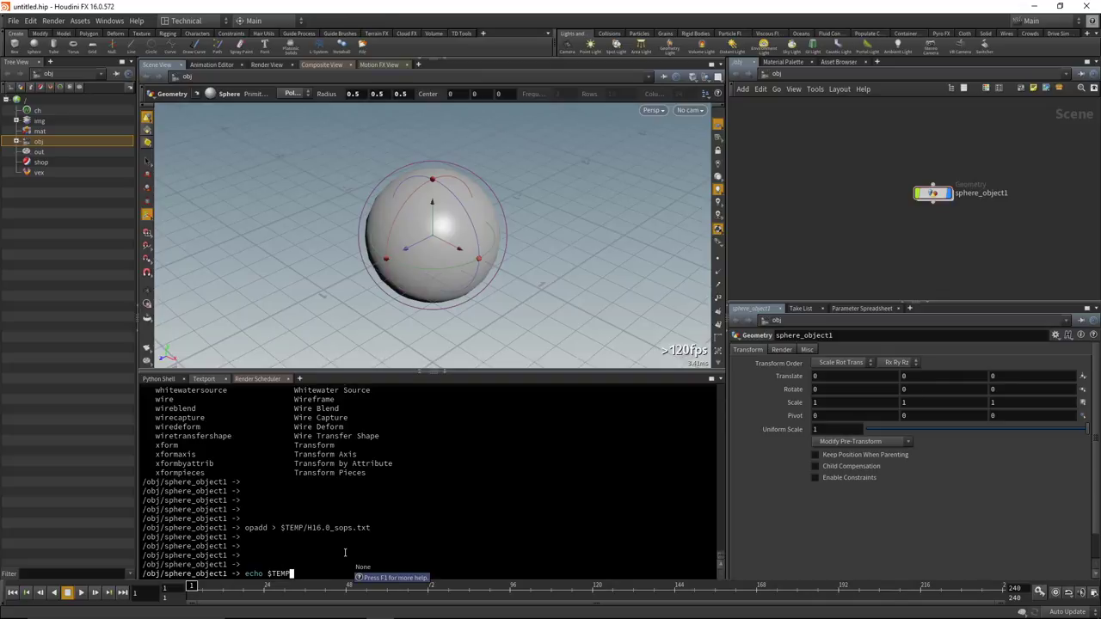
key(Return)
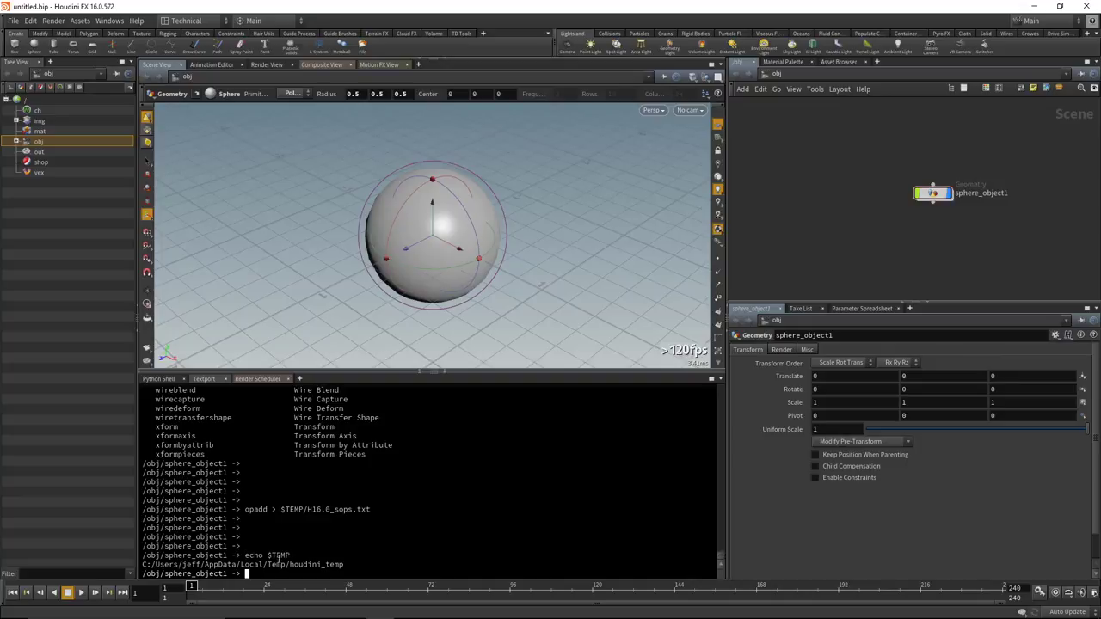
Copy the printed temp path from the Textport and open that folder in File Explorer.
drag(144, 565, 342, 565)
key(ctrl+c)
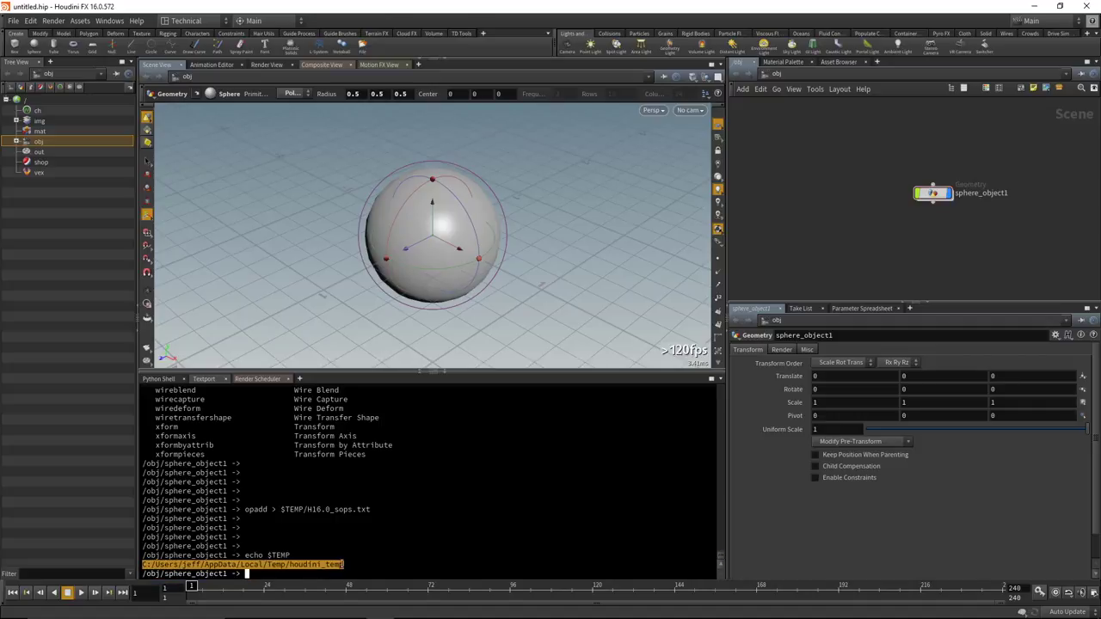
key(alt+Tab)
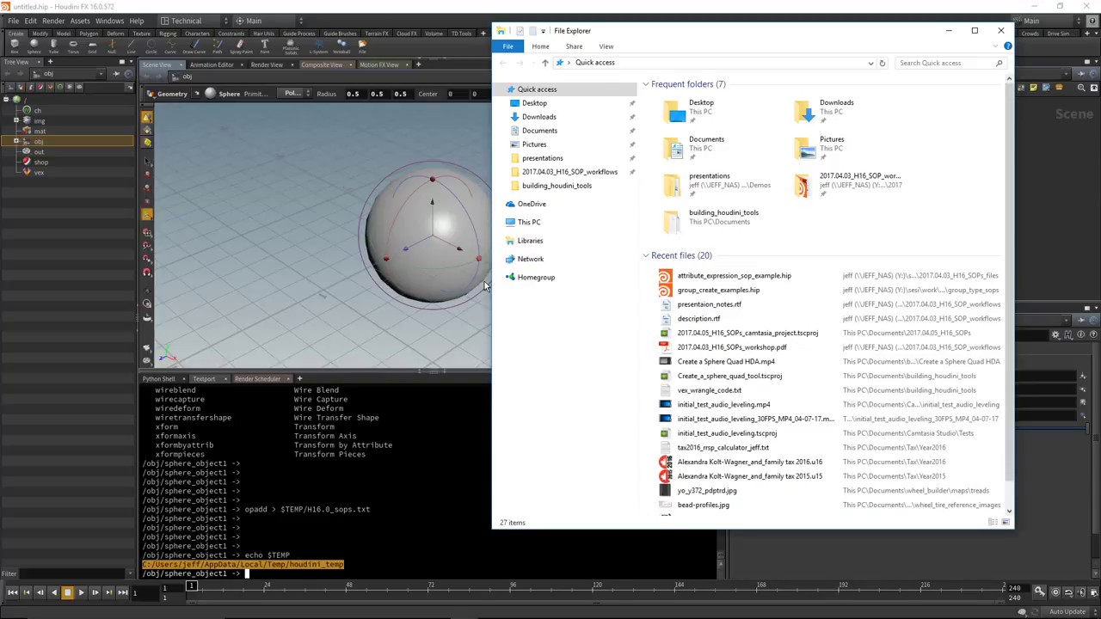
click(633, 64)
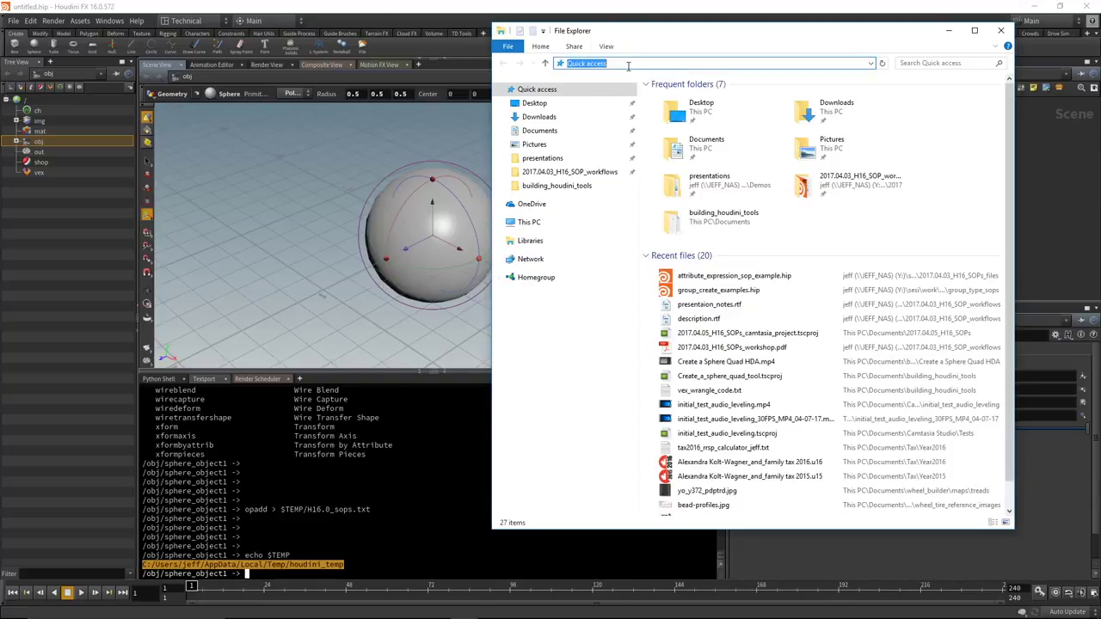
key(ctrl+v)
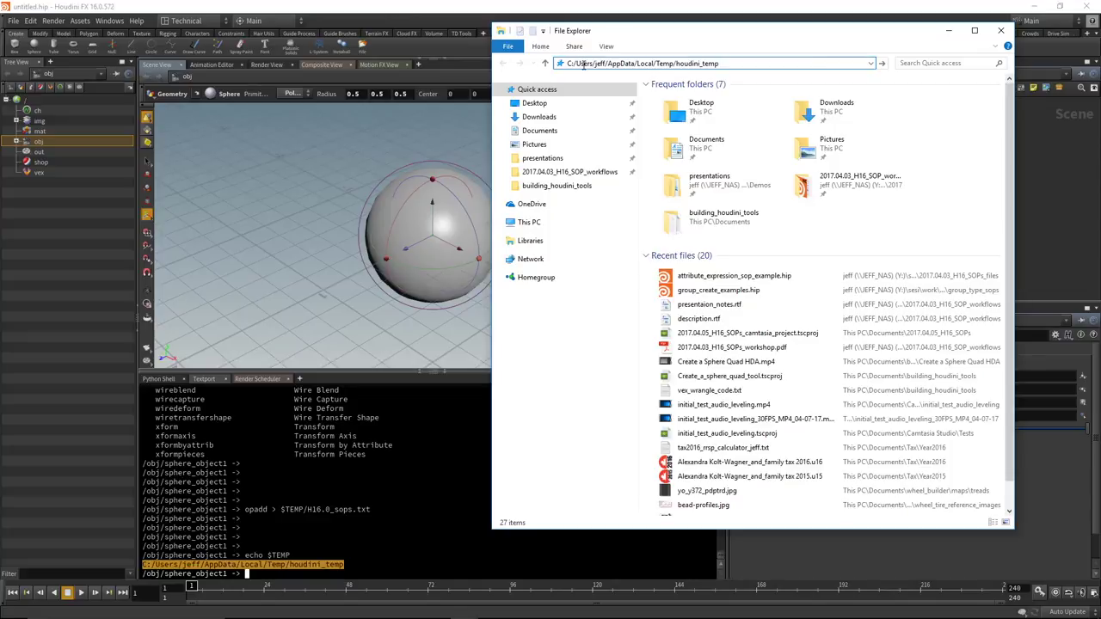
key(Return)
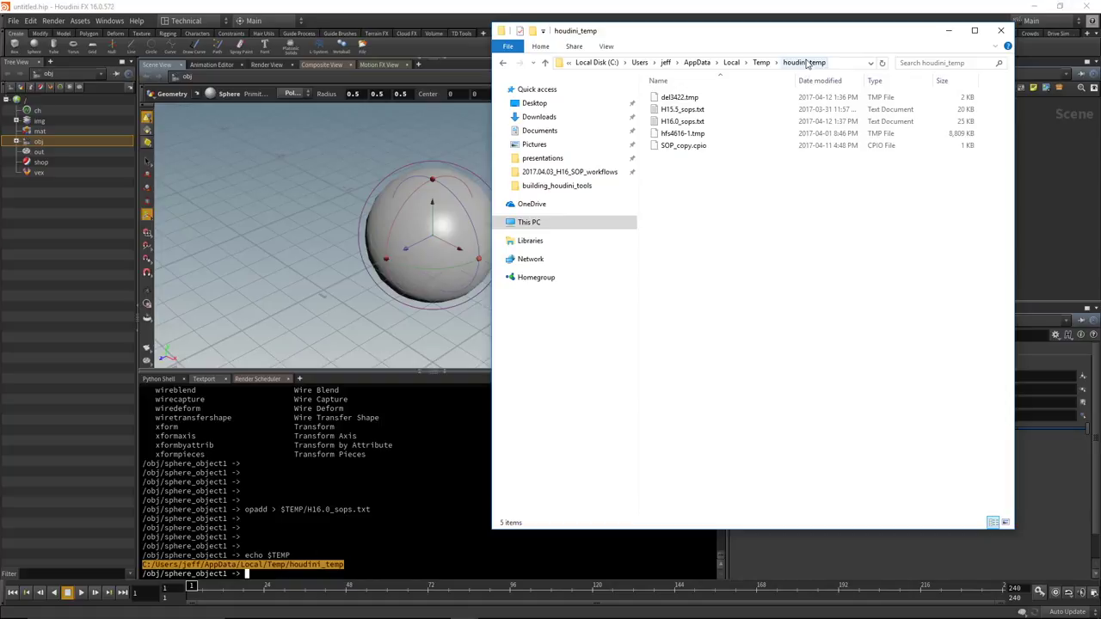
Pin the houdini_temp folder to Quick access from its parent Temp folder, and open it from there.
click(762, 63)
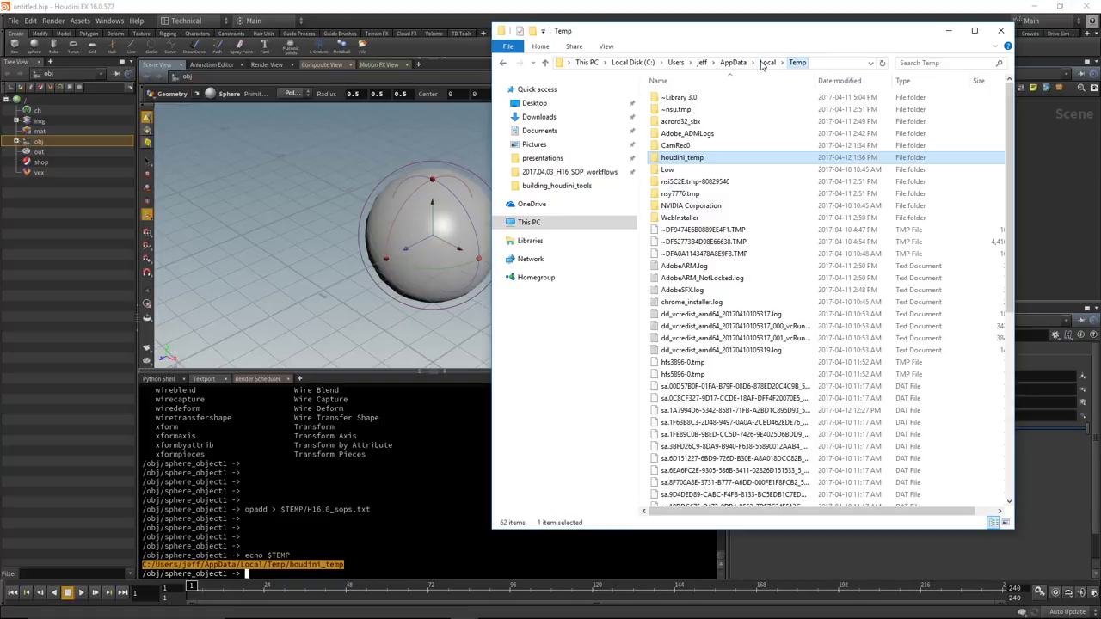
drag(654, 160, 555, 197)
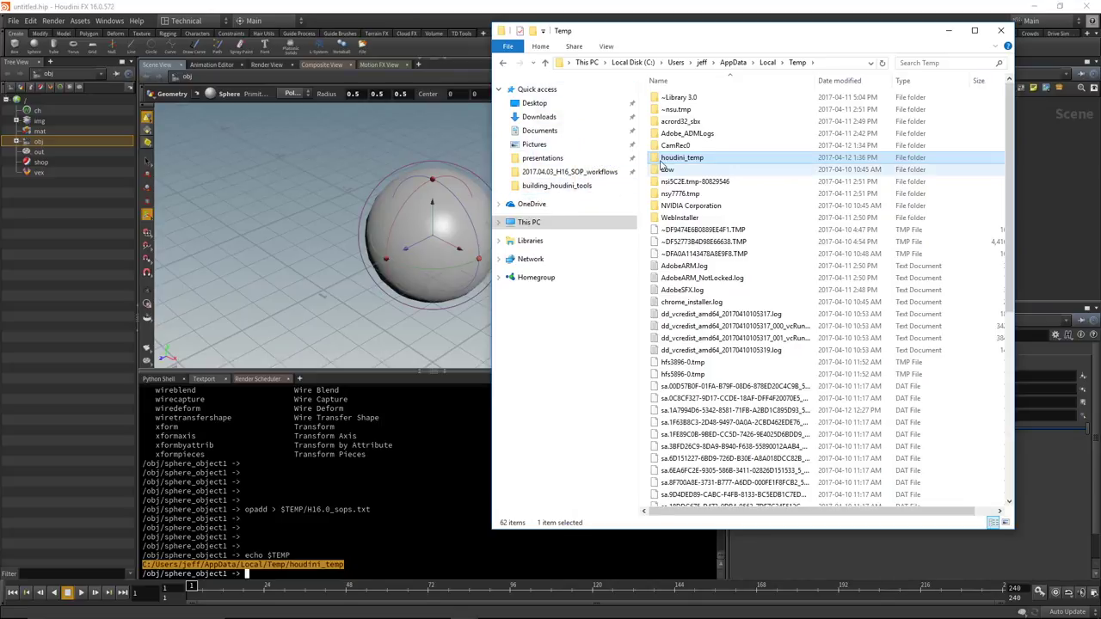
drag(656, 160, 560, 152)
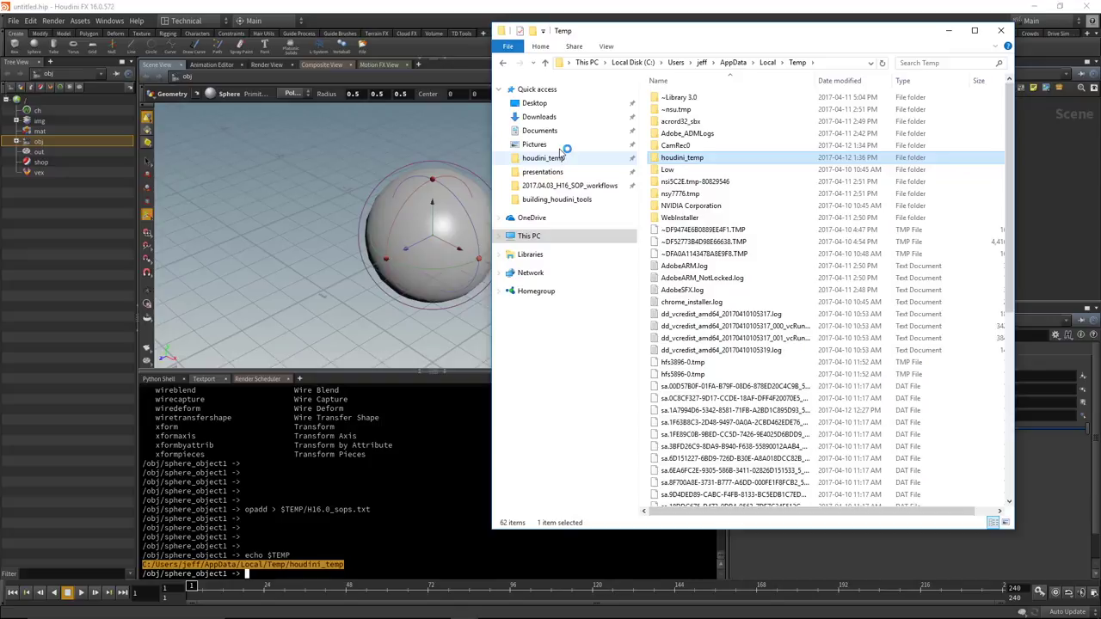
click(539, 158)
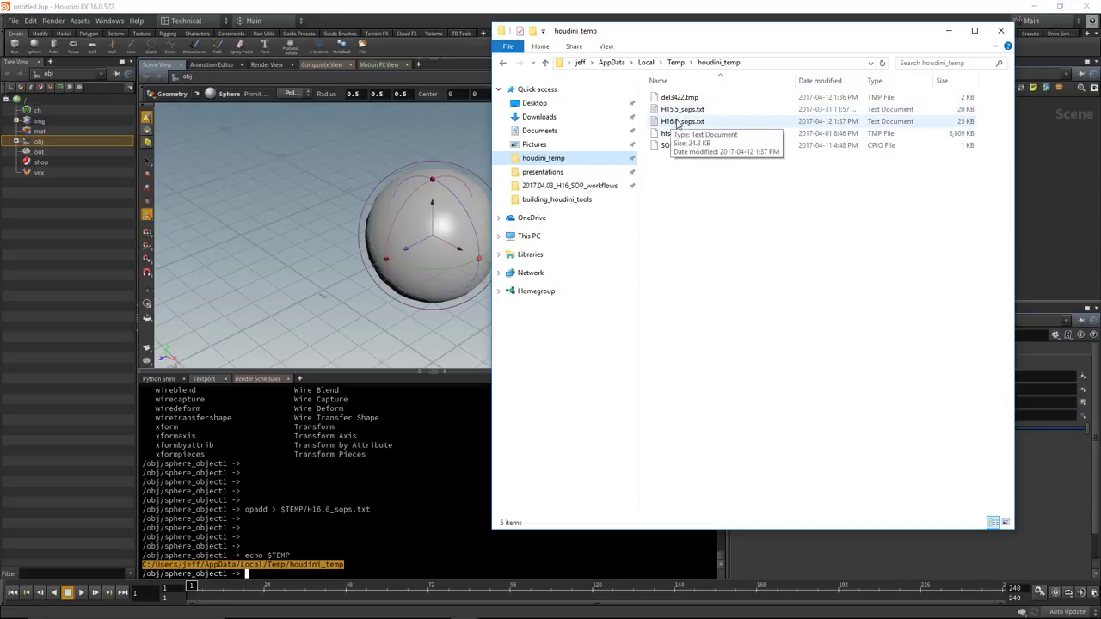
Launch Beyond Compare 4 and arrange its window beside the houdini_temp folder window.
drag(757, 31, 829, 27)
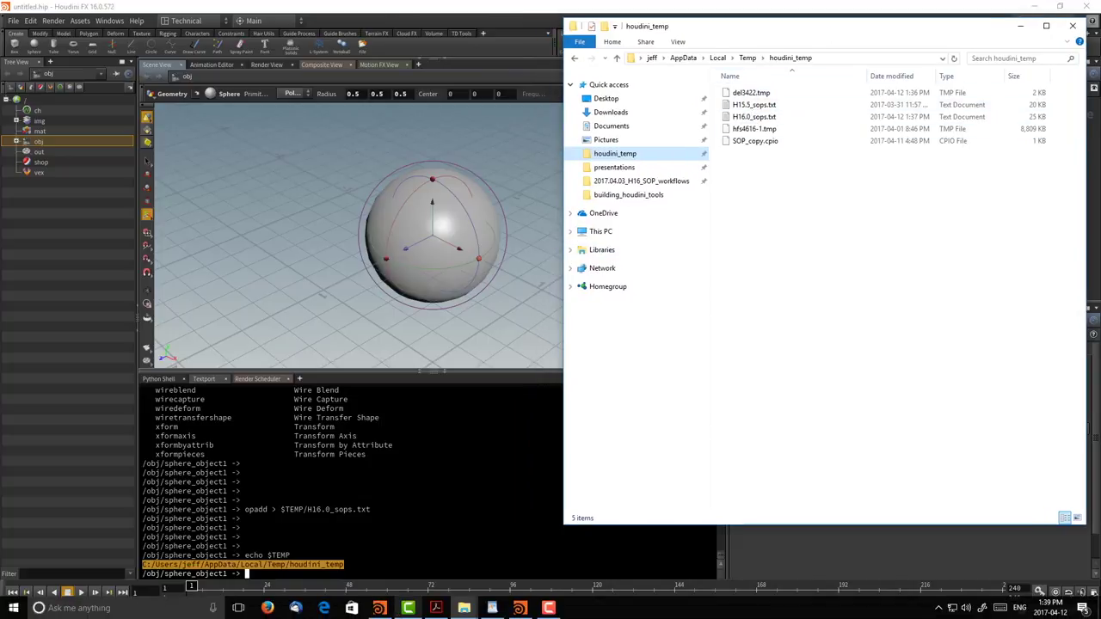
click(53, 608)
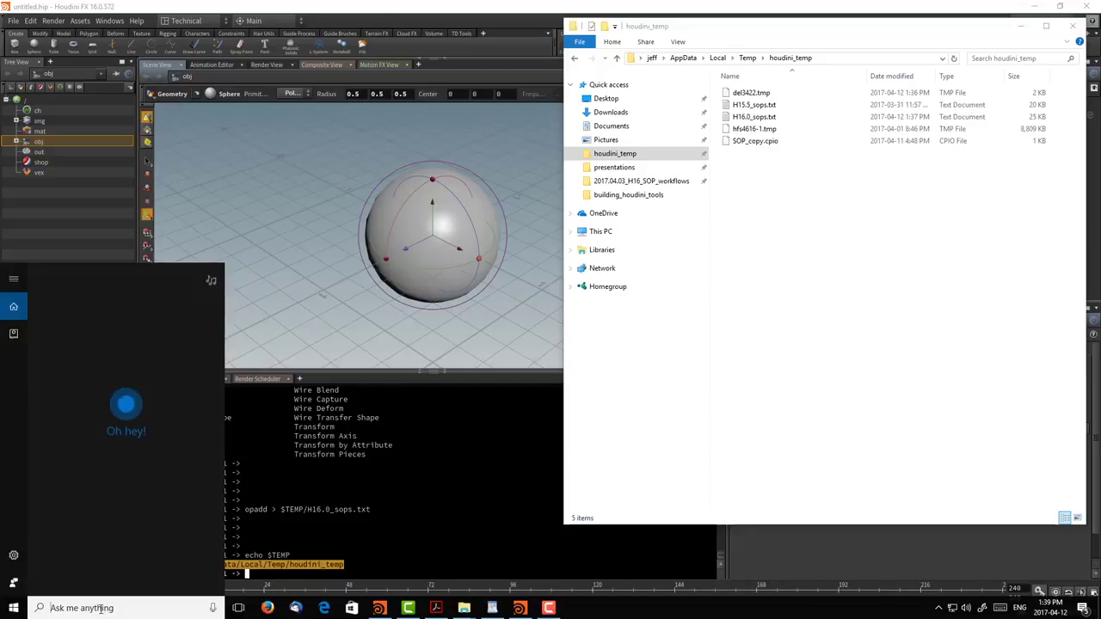
text(bey)
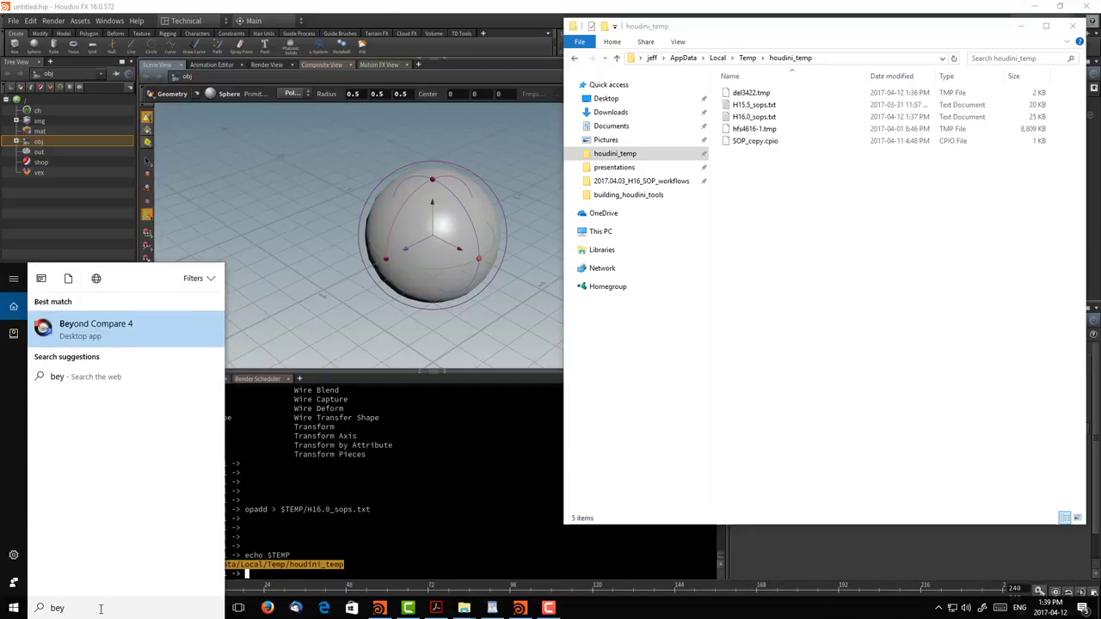
key(Return)
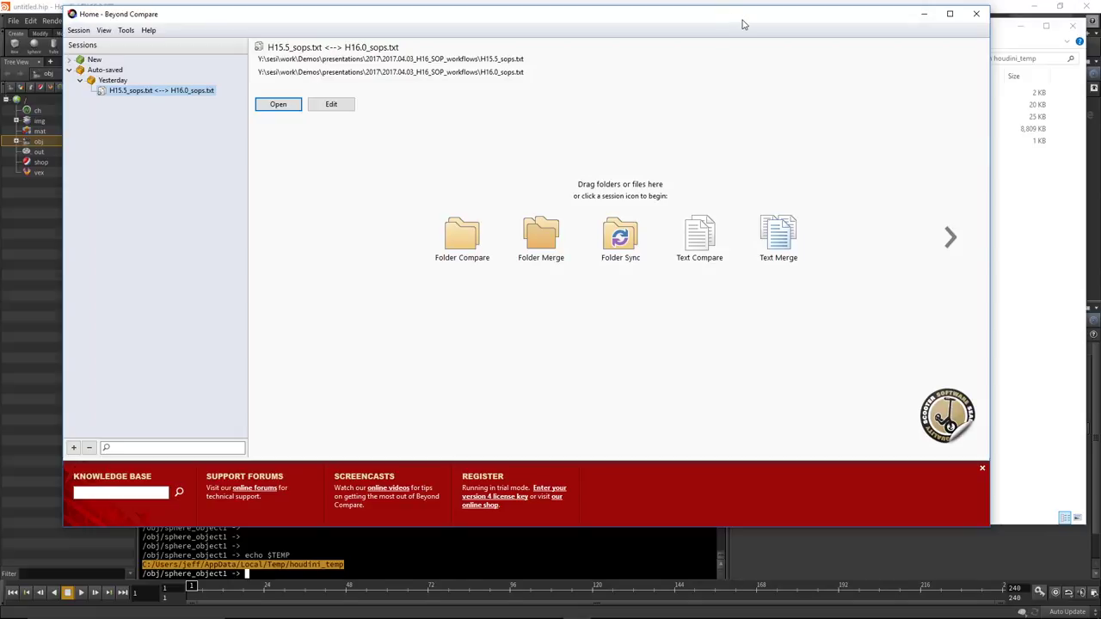
drag(749, 16, 704, 26)
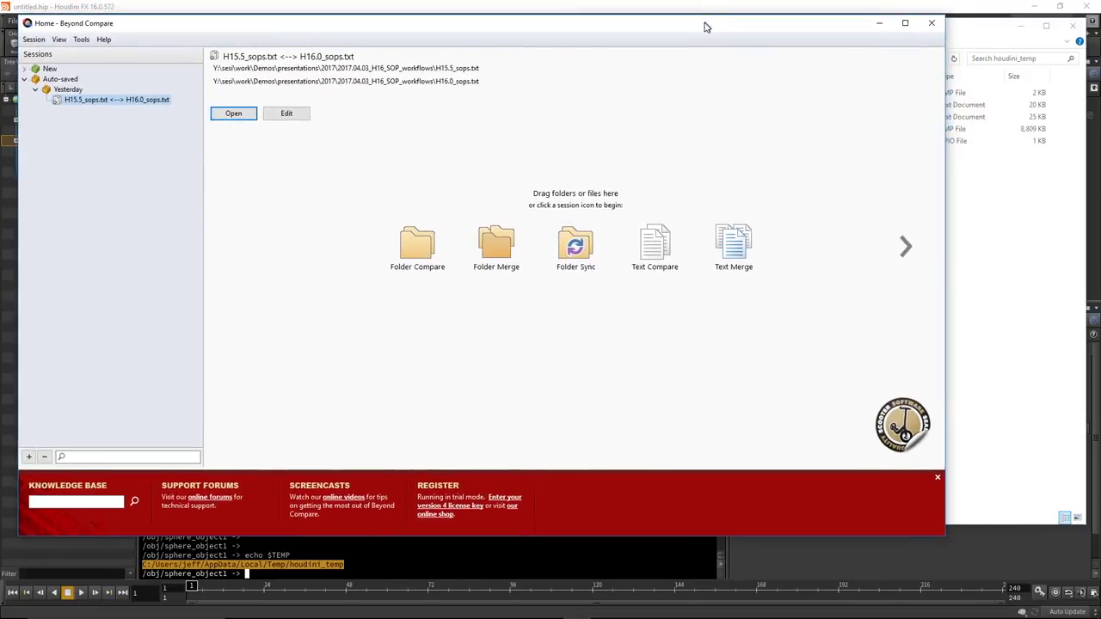
Load H15.5_sops.txt and H16.0_sops.txt from houdini_temp together into Beyond Compare as a text comparison.
click(956, 20)
click(766, 105)
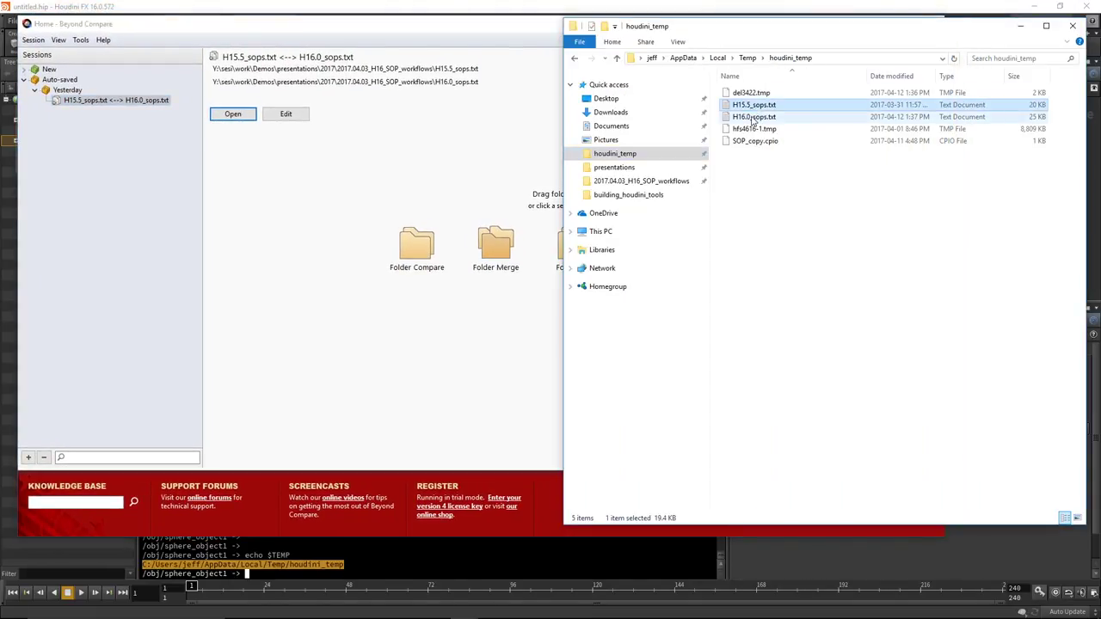
ctrl+click(754, 118)
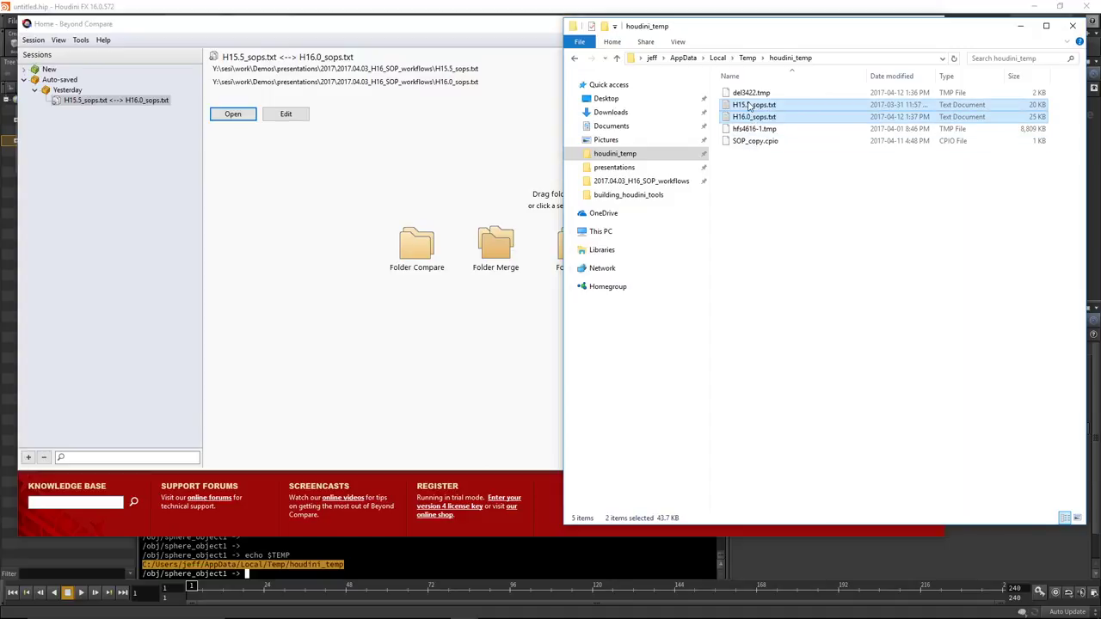
drag(748, 105, 519, 133)
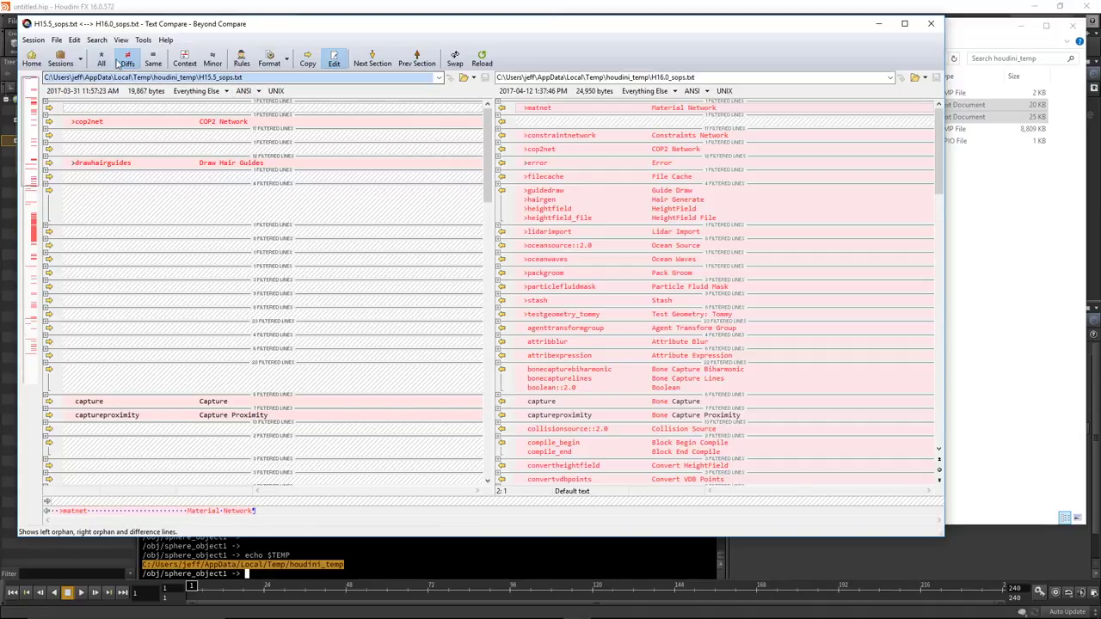
Show all lines of the comparison and skim the two operator lists side by side.
click(101, 60)
scroll(344, 167, down, 20)
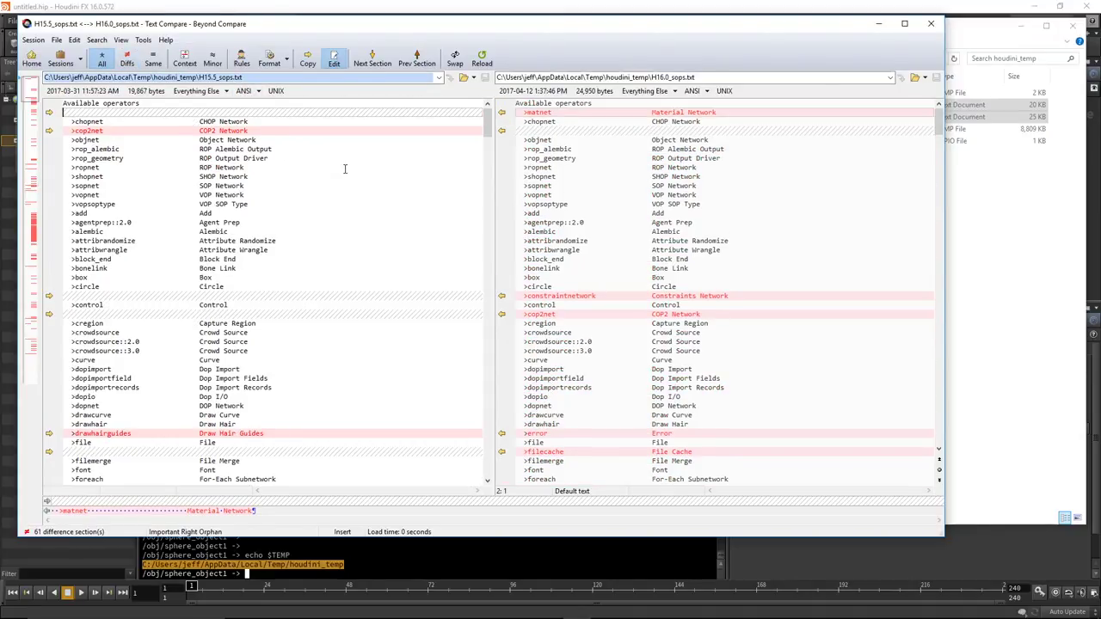
scroll(358, 178, up, 20)
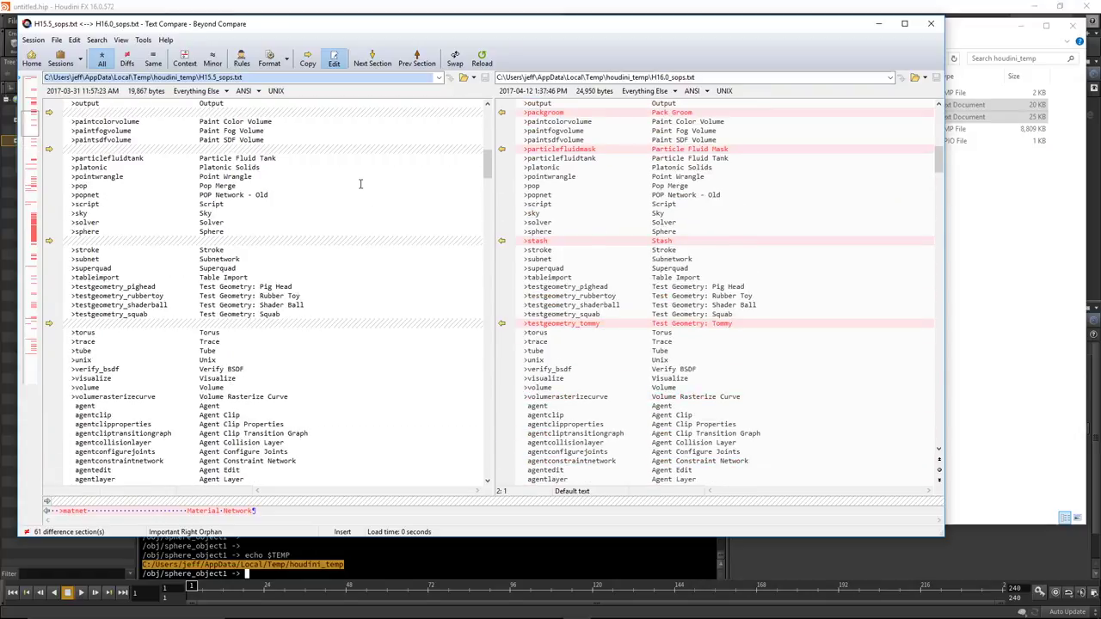
Filter the comparison to differences only and examine which SOP operators differ between H15.5 and H16.0.
click(126, 60)
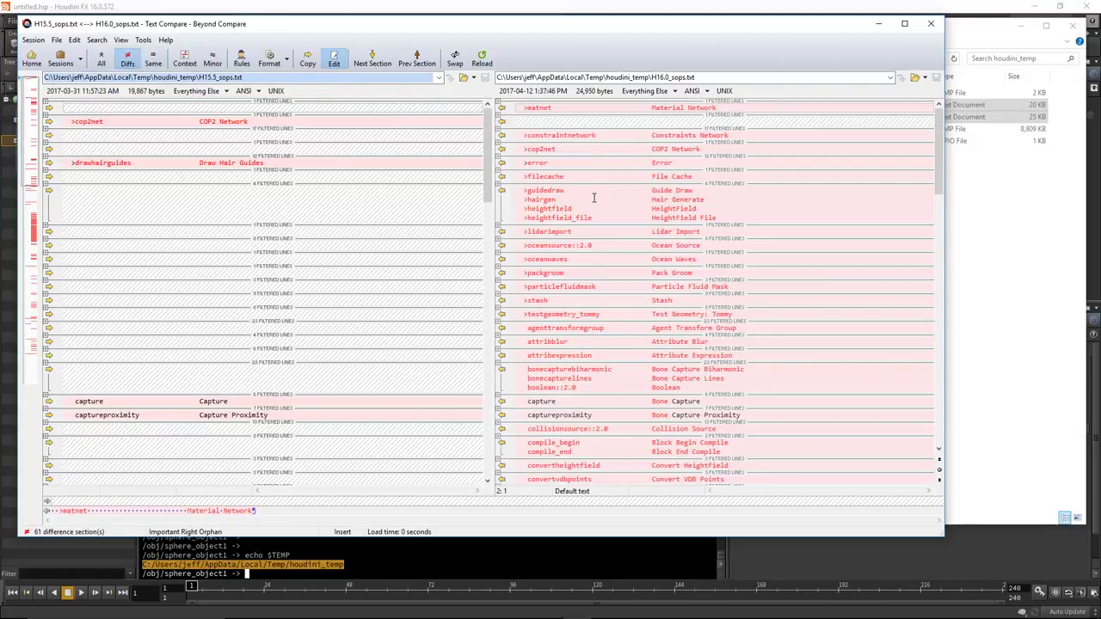
scroll(600, 203, down, 6)
scroll(614, 216, up, 5)
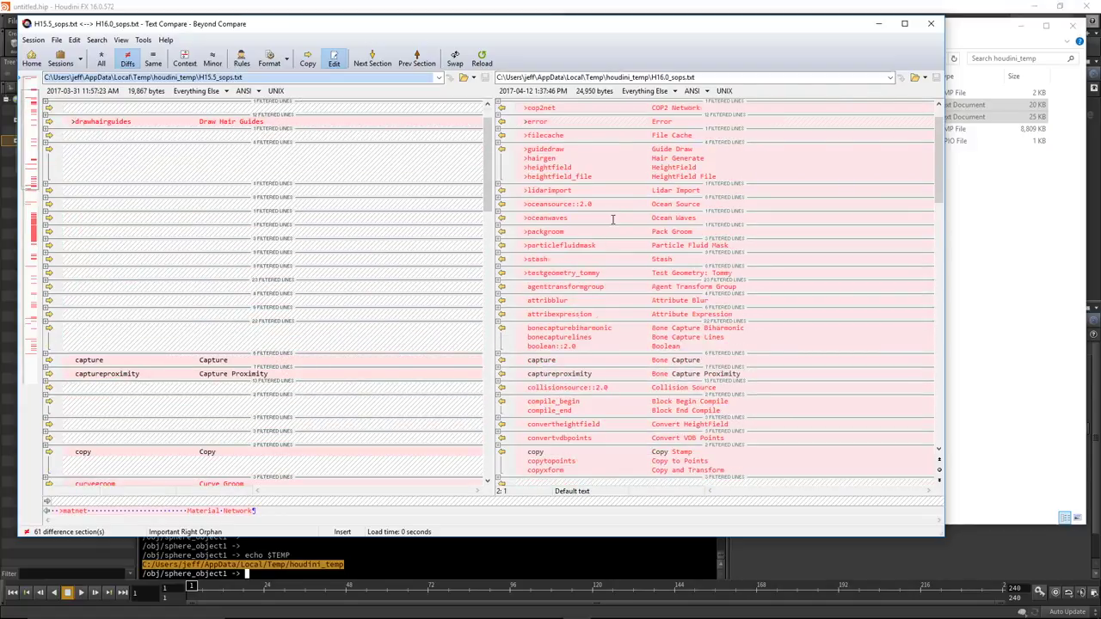
scroll(613, 220, up, 1)
scroll(613, 219, down, 12)
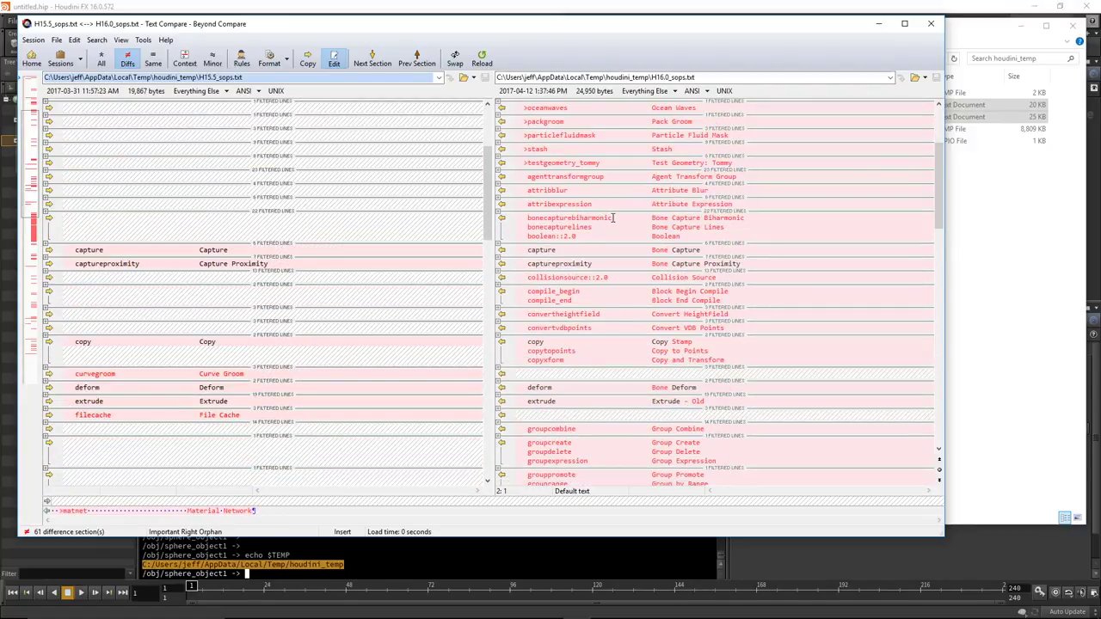
Review the filtered H15.5 and H16.0 operator differences from start to end, and switch to the New SOPs slide in Adobe Acrobat Reader.
scroll(614, 221, up, 12)
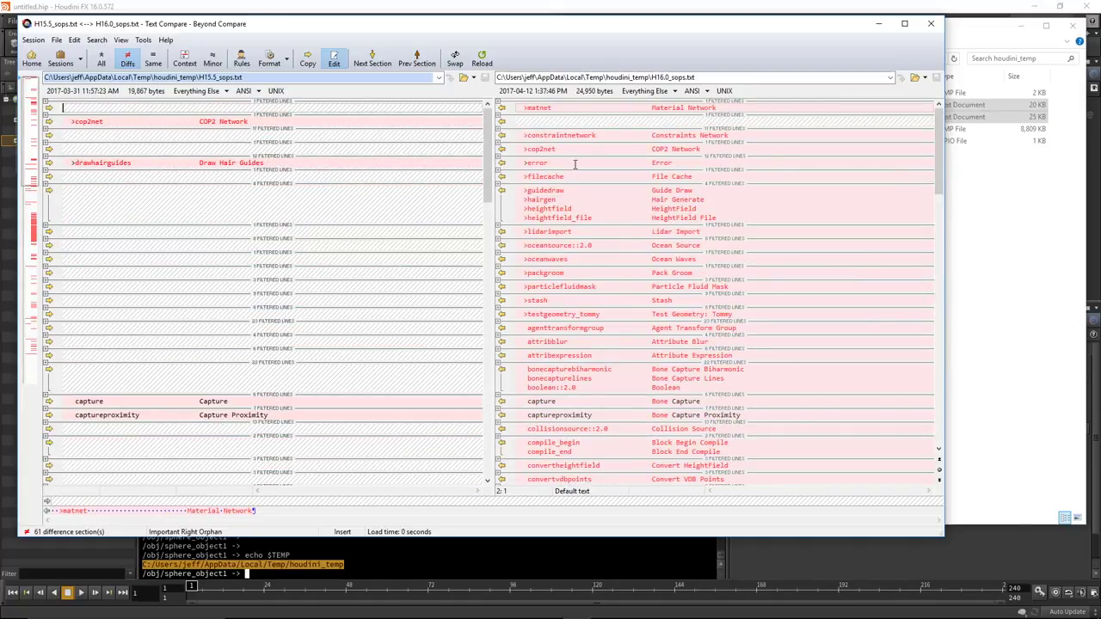
scroll(654, 172, down, 10)
scroll(662, 180, down, 6)
scroll(666, 181, up, 6)
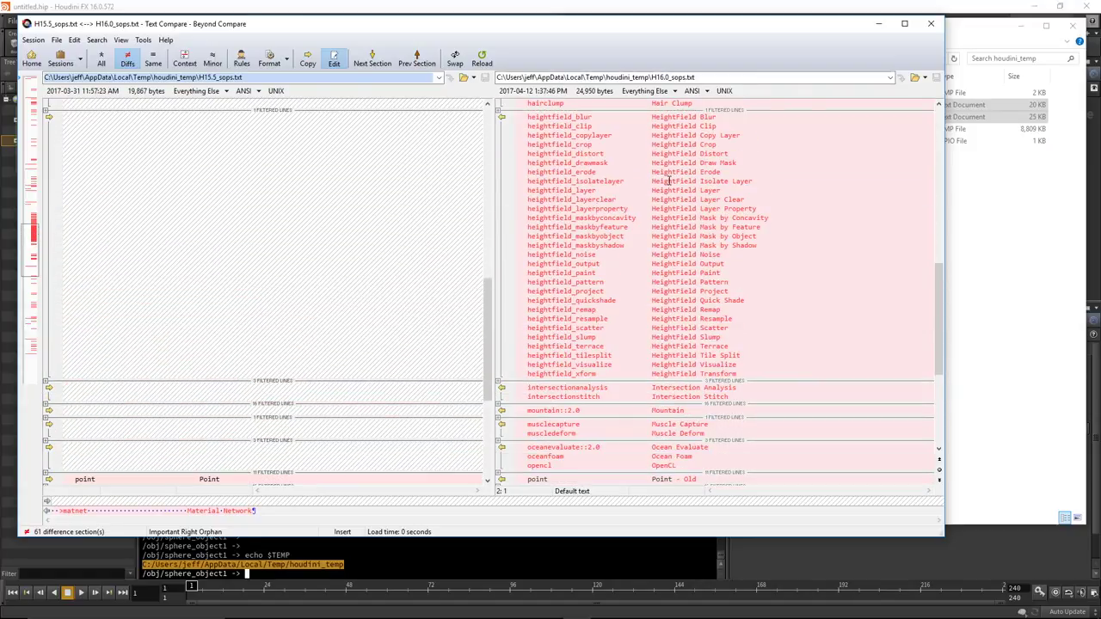
scroll(607, 161, up, 3)
scroll(607, 164, down, 2)
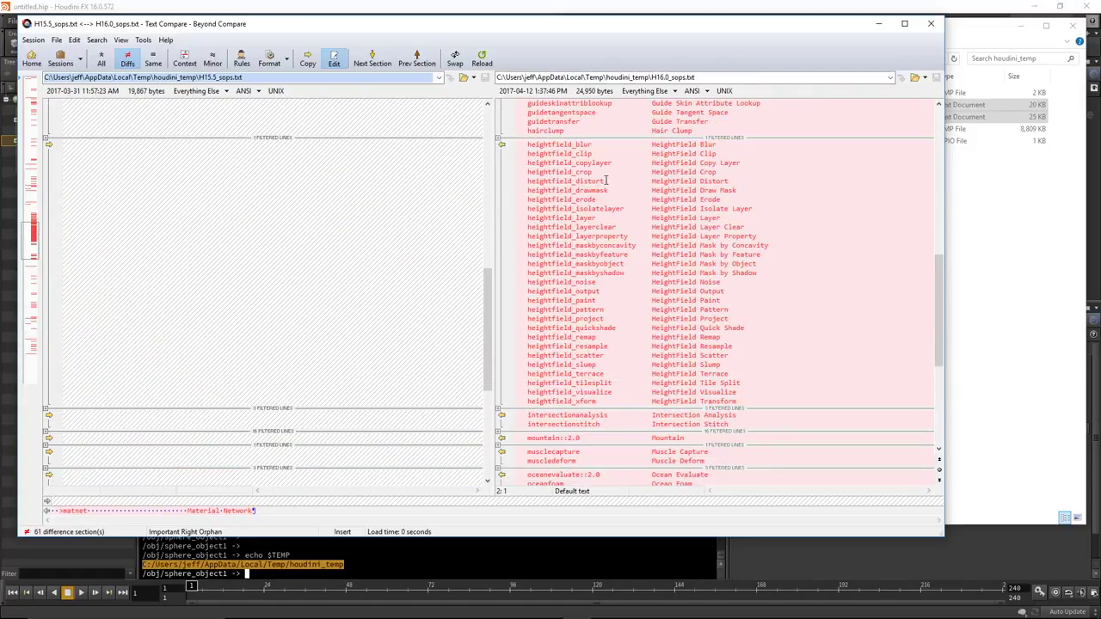
scroll(633, 255, up, 10)
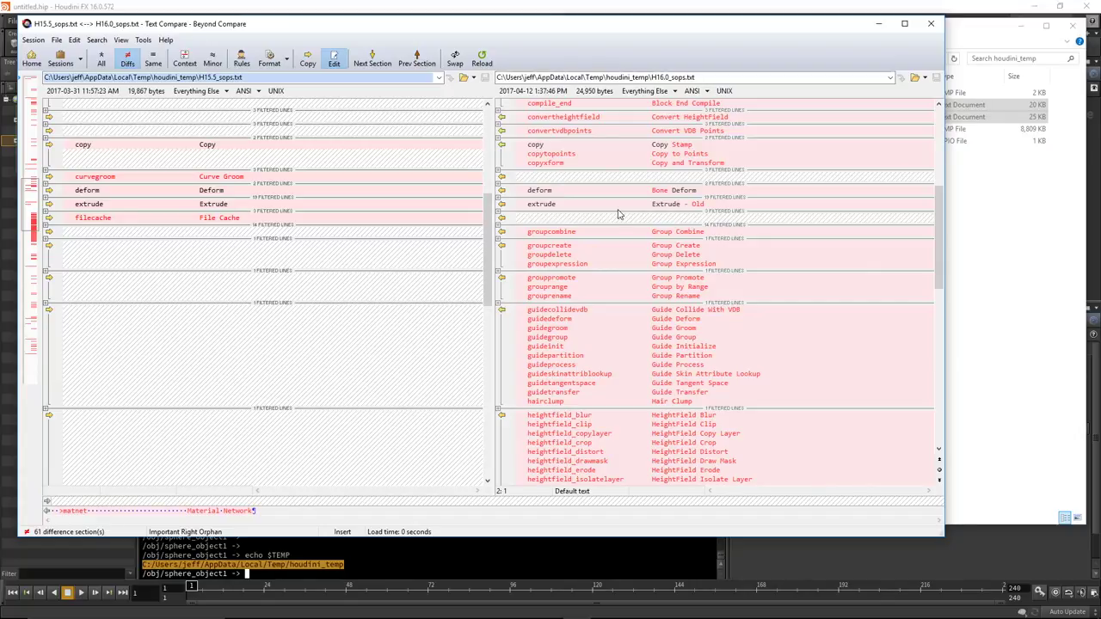
scroll(618, 213, up, 12)
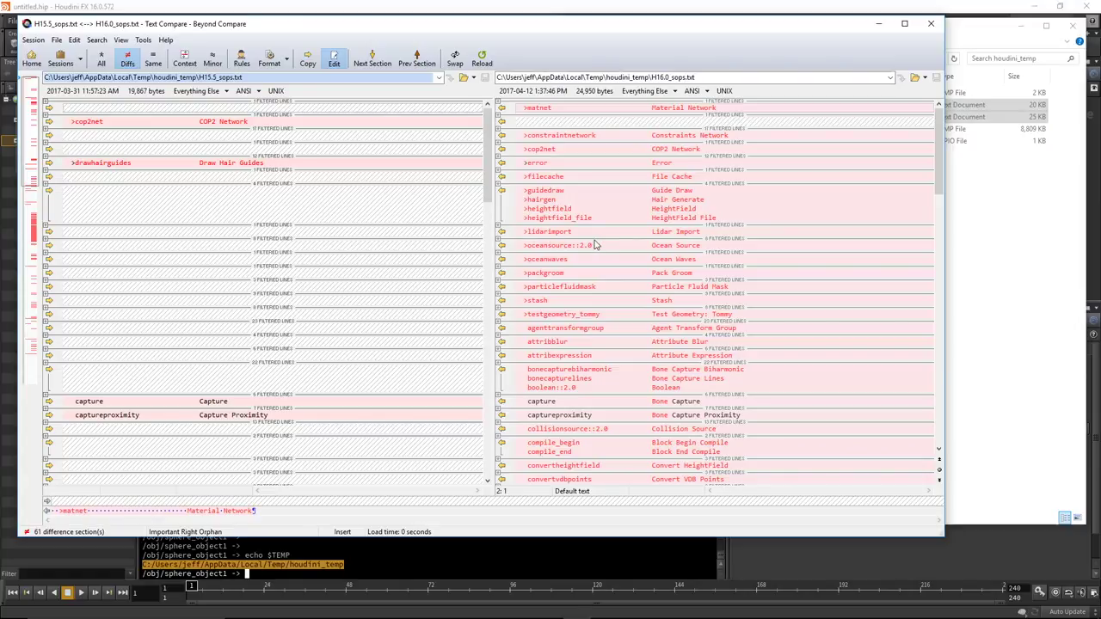
scroll(560, 263, down, 10)
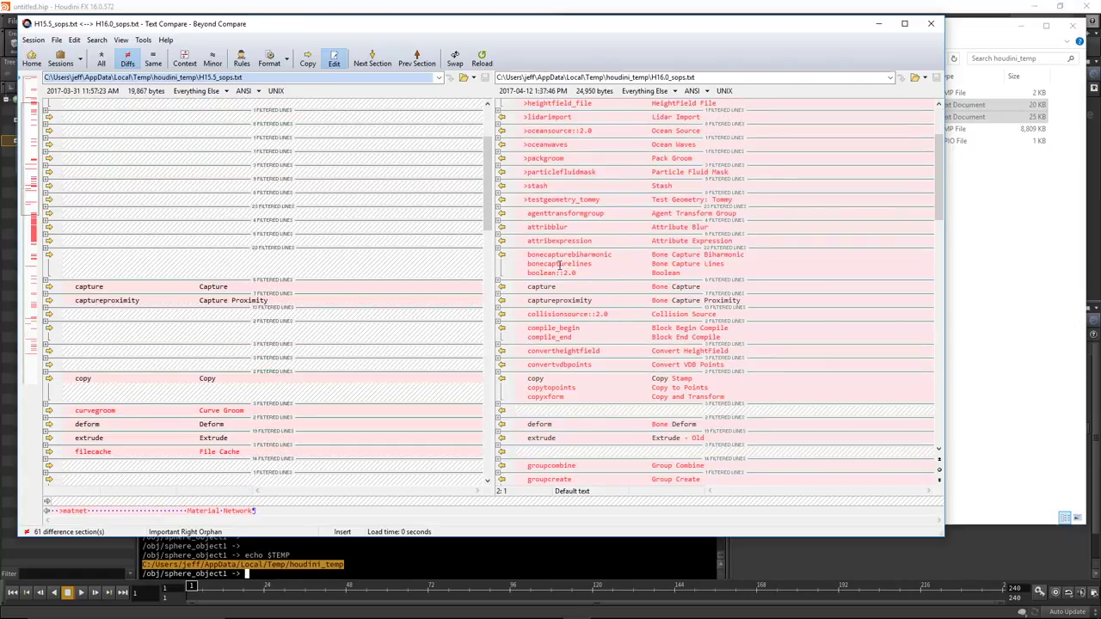
scroll(561, 263, down, 15)
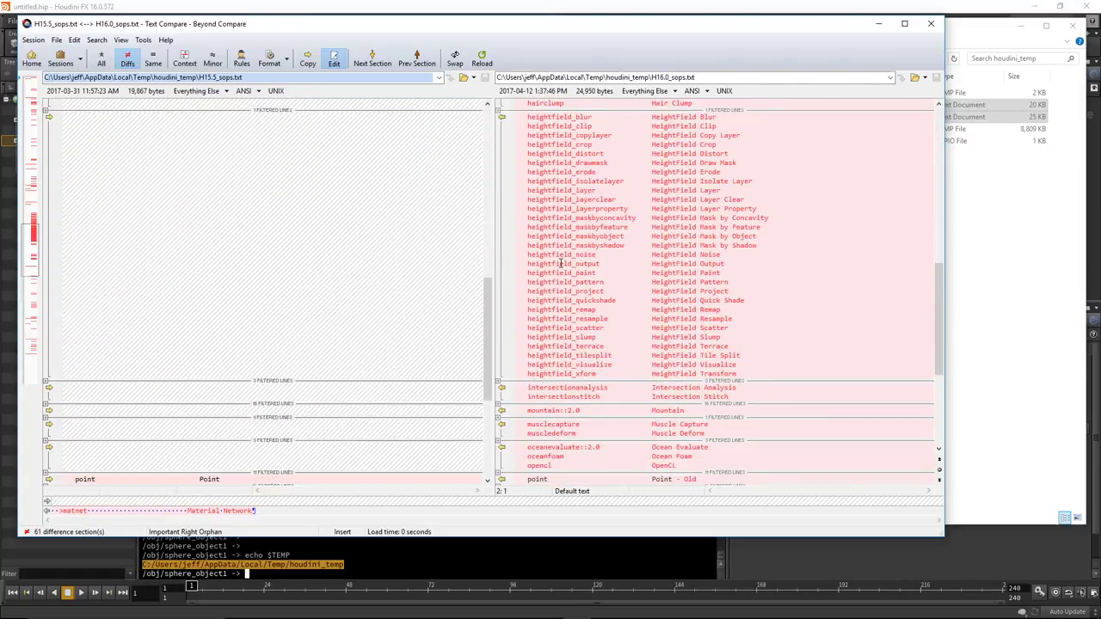
scroll(565, 269, down, 1)
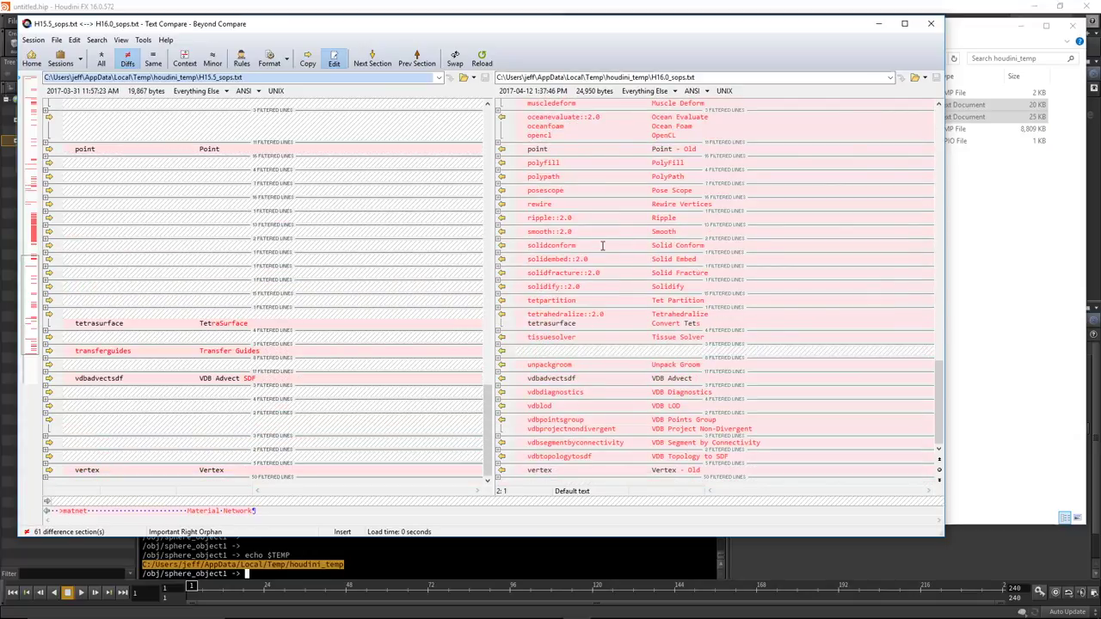
scroll(605, 300, up, 20)
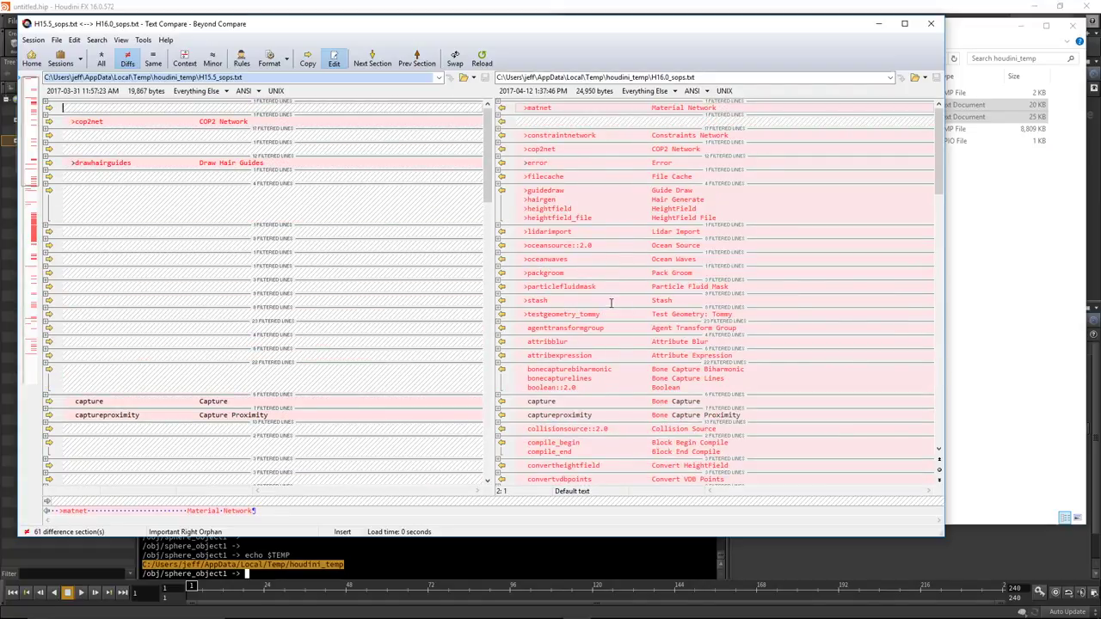
scroll(609, 301, down, 15)
scroll(614, 304, down, 12)
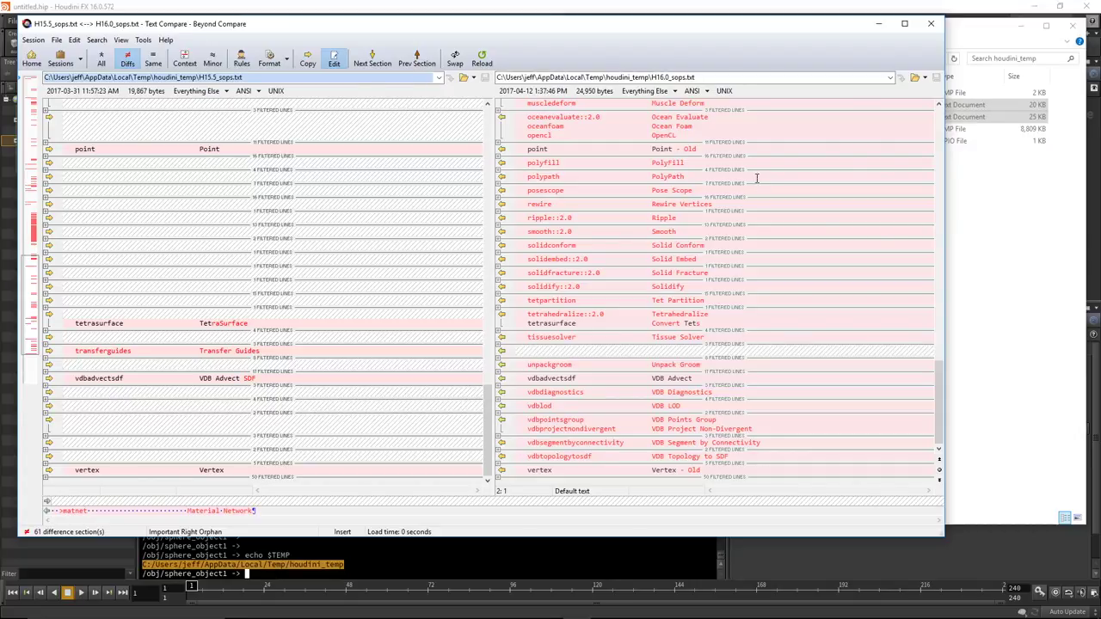
key(alt+Tab)
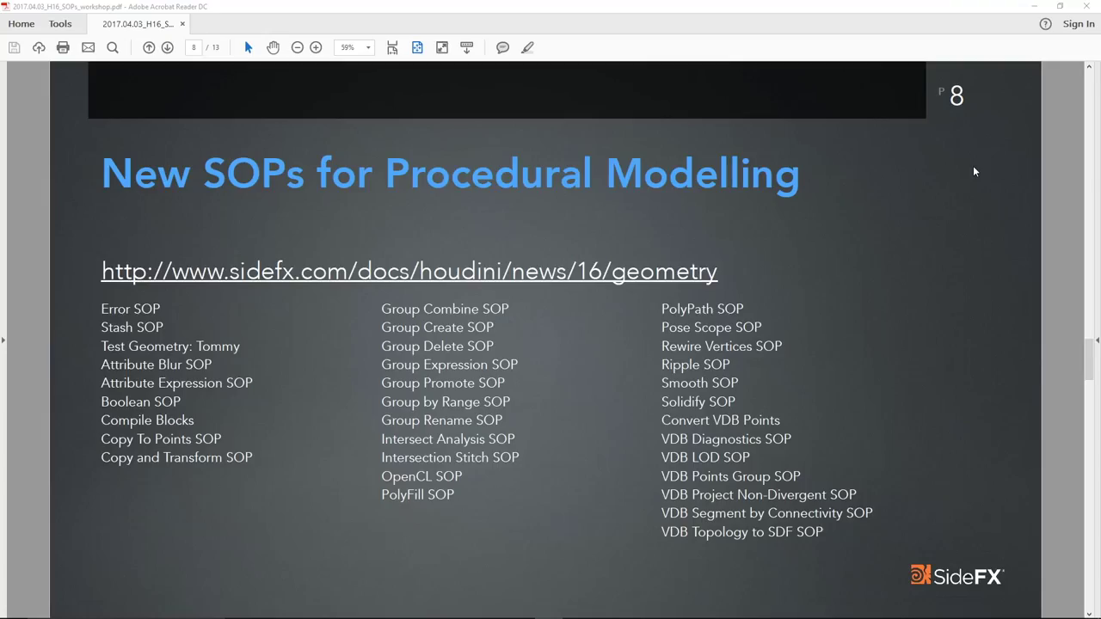
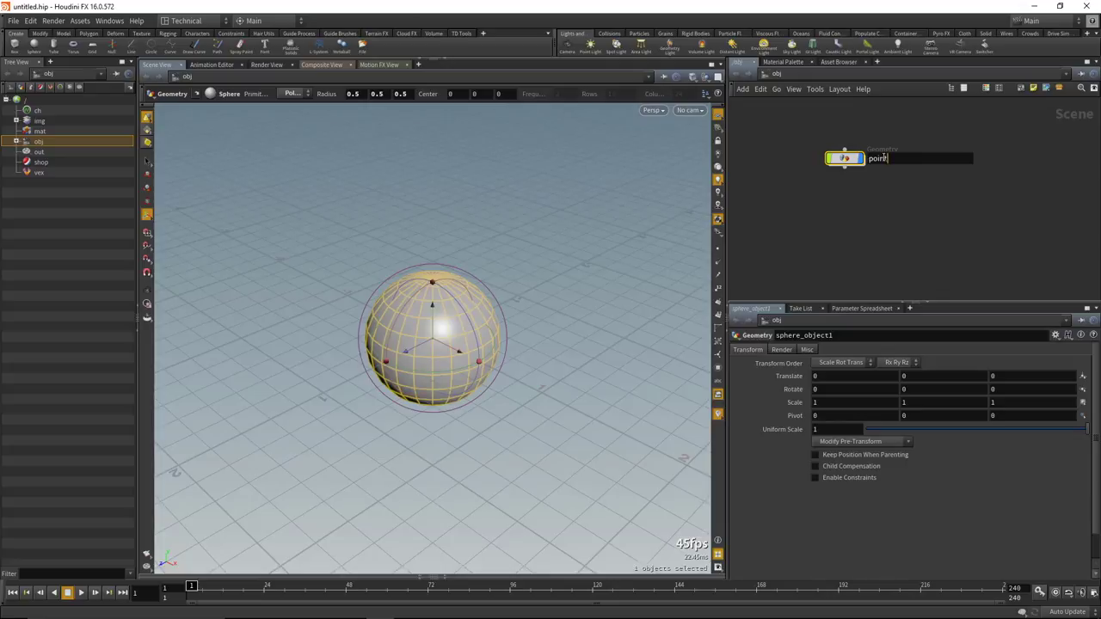
Rename the sphere's geometry object to point_examples and go inside its network.
text(examples)
key(Return)
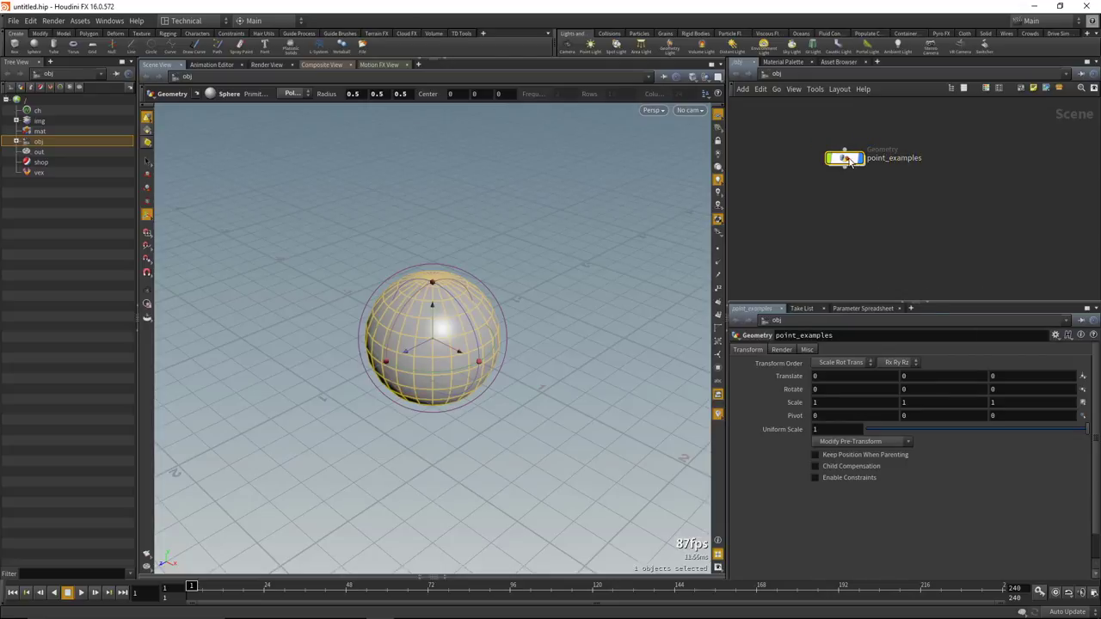
double_click(846, 158)
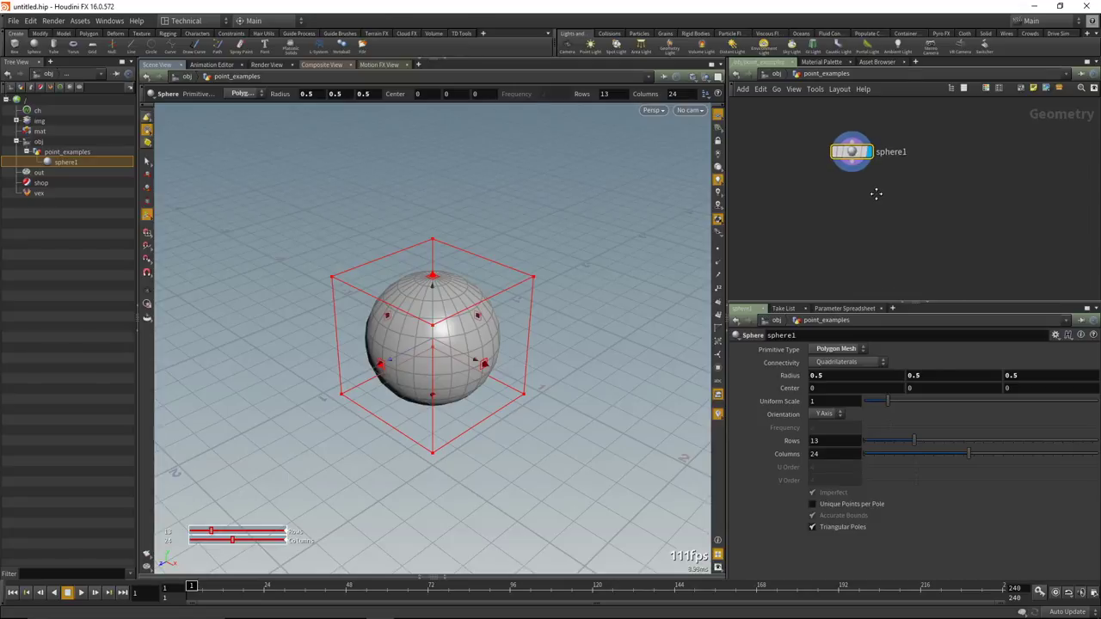
Add a Point node below sphere1, wired to the sphere's output, and make it the displayed node.
key(Tab)
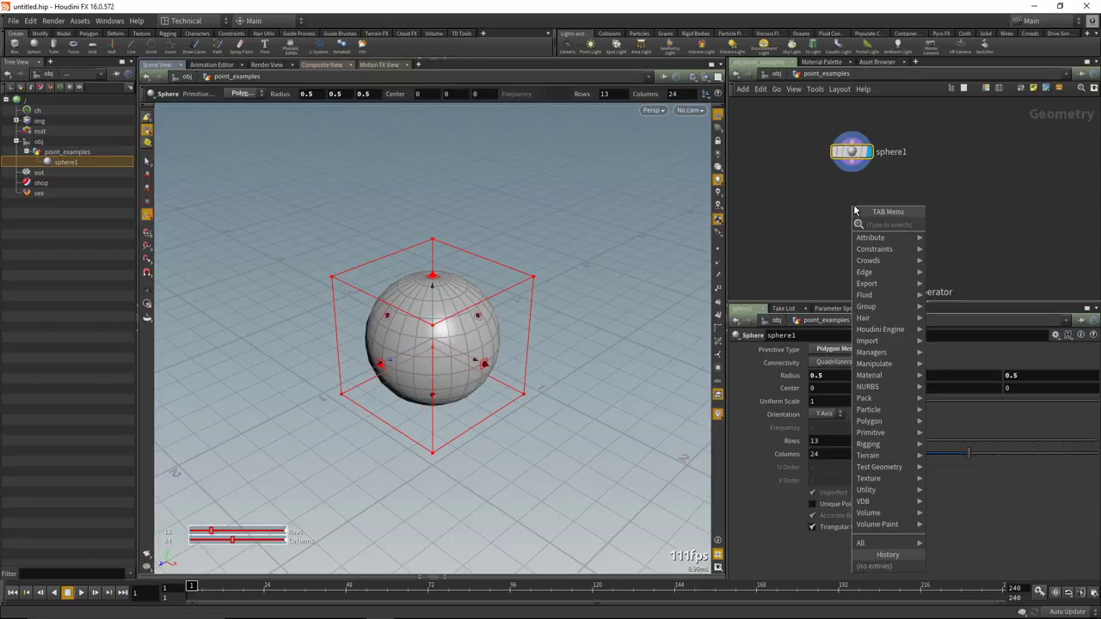
text(poin)
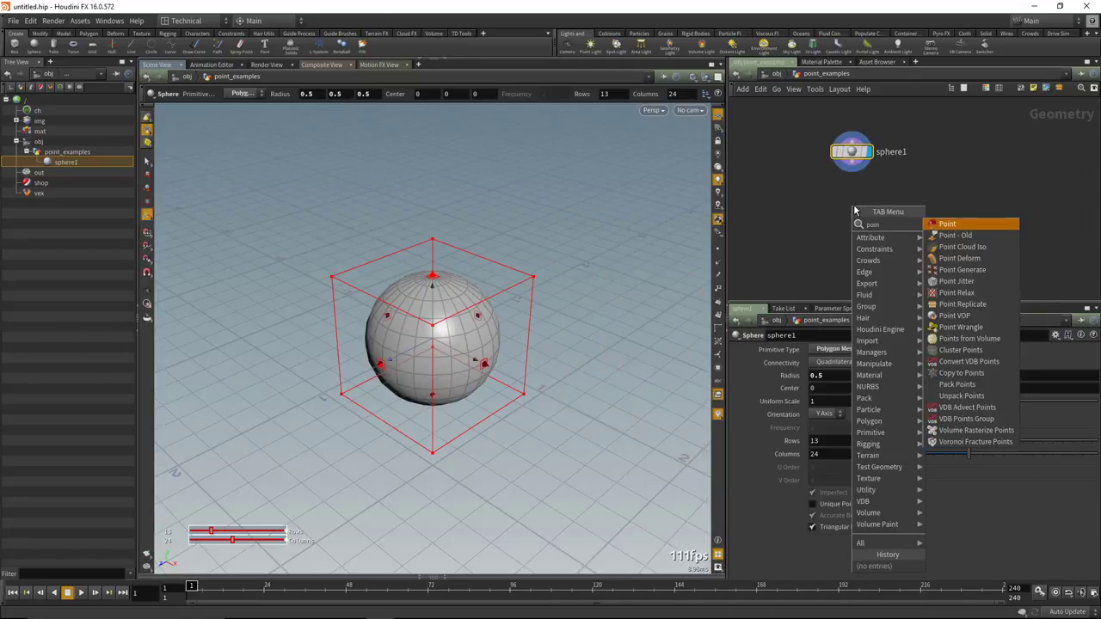
click(947, 225)
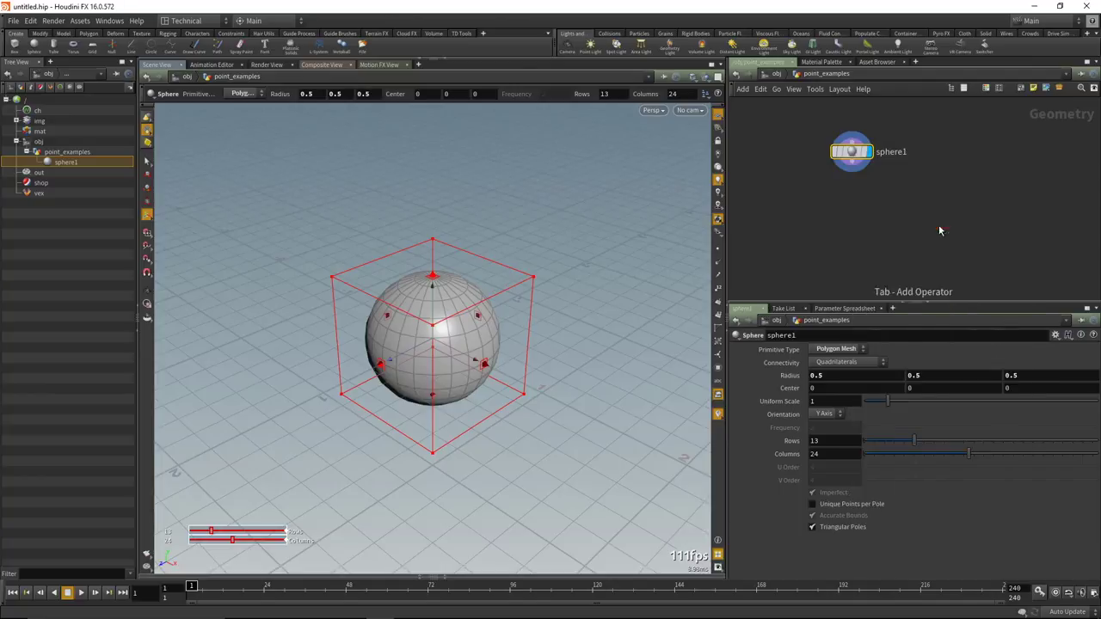
click(855, 205)
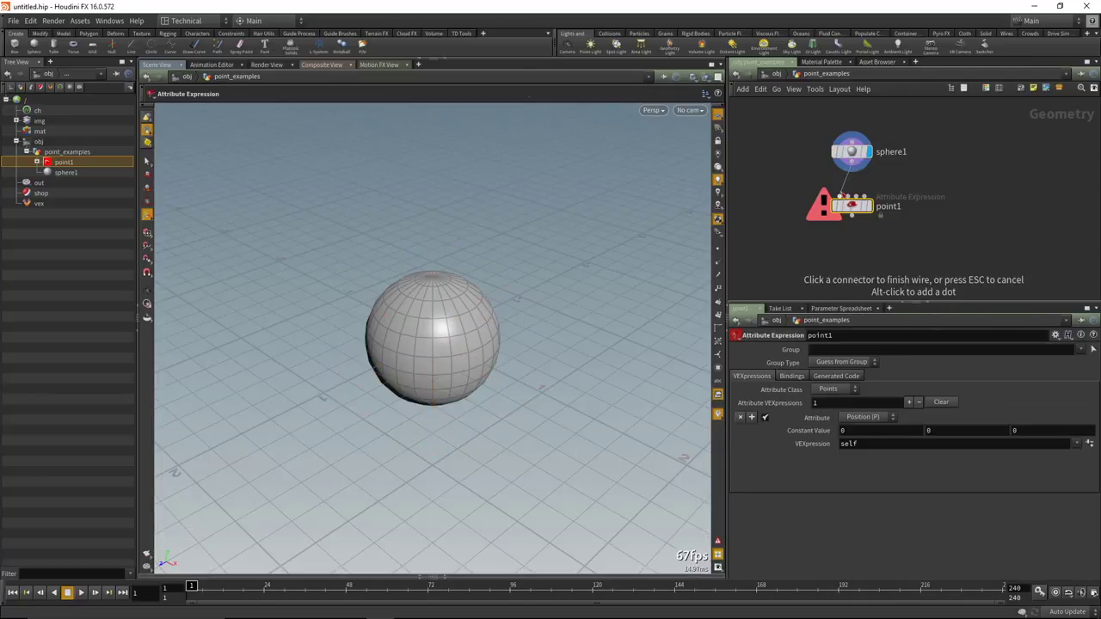
drag(856, 204, 901, 199)
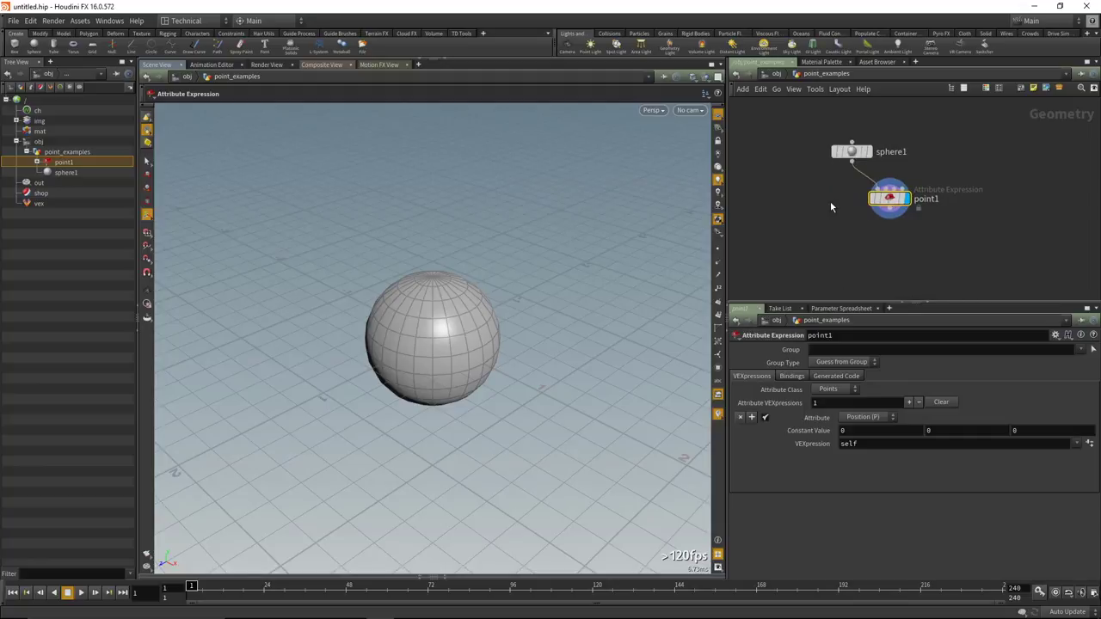
Add a Point - Old node beside point1 and wire sphere1 into its first input.
key(Tab)
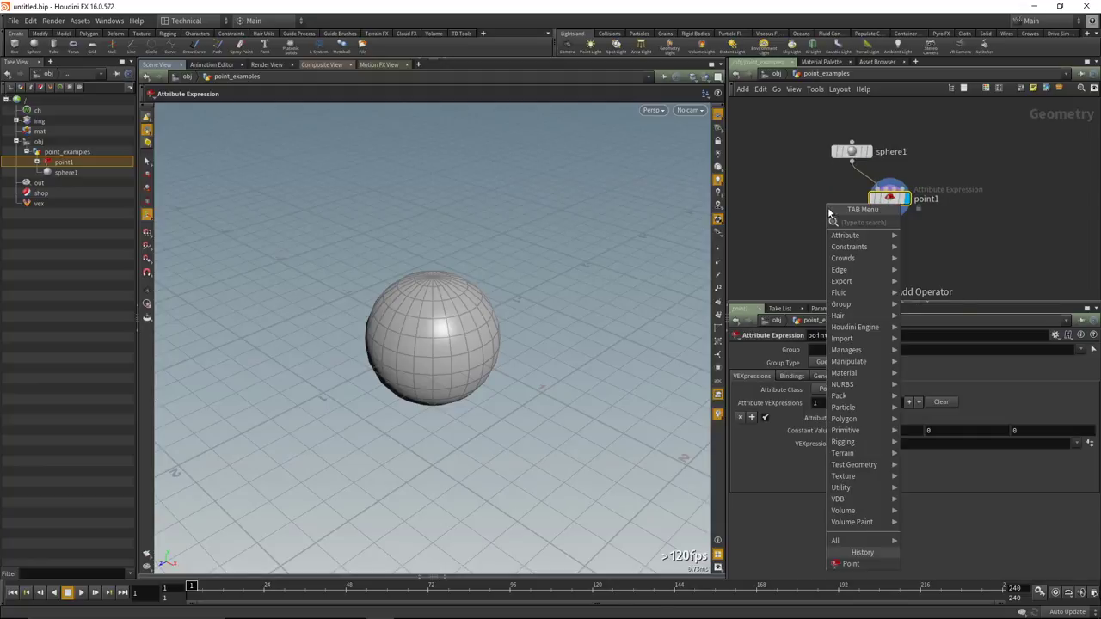
text(point)
key(Down)
key(Return)
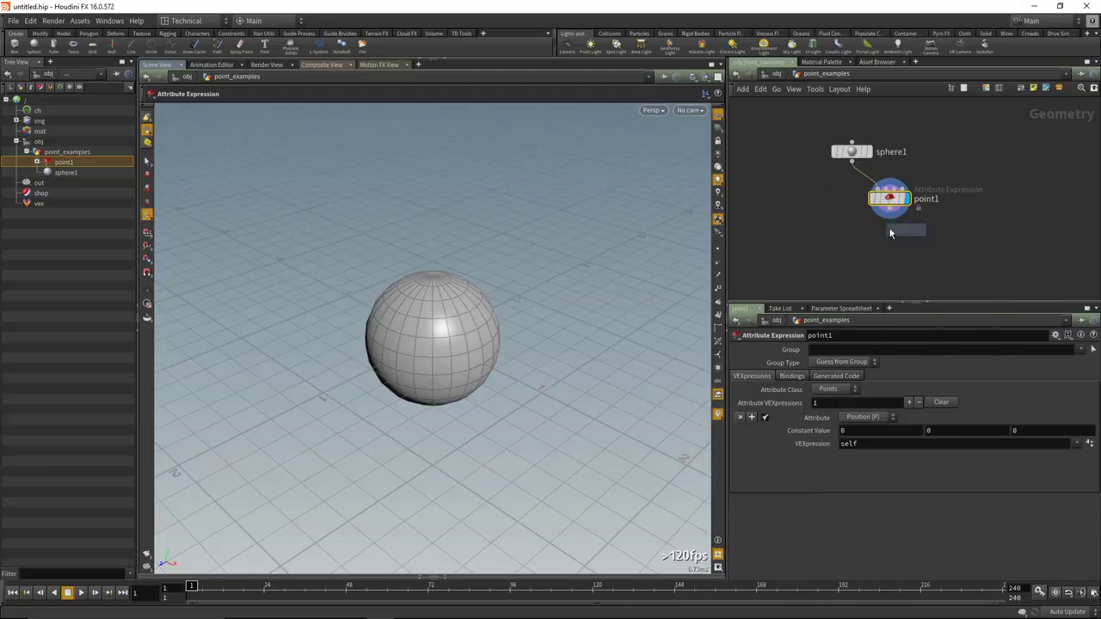
click(786, 198)
click(781, 193)
click(851, 161)
scroll(834, 202, up, 1)
drag(771, 203, 783, 197)
Select point1 and look through its Attribute and Attribute Class options.
click(899, 200)
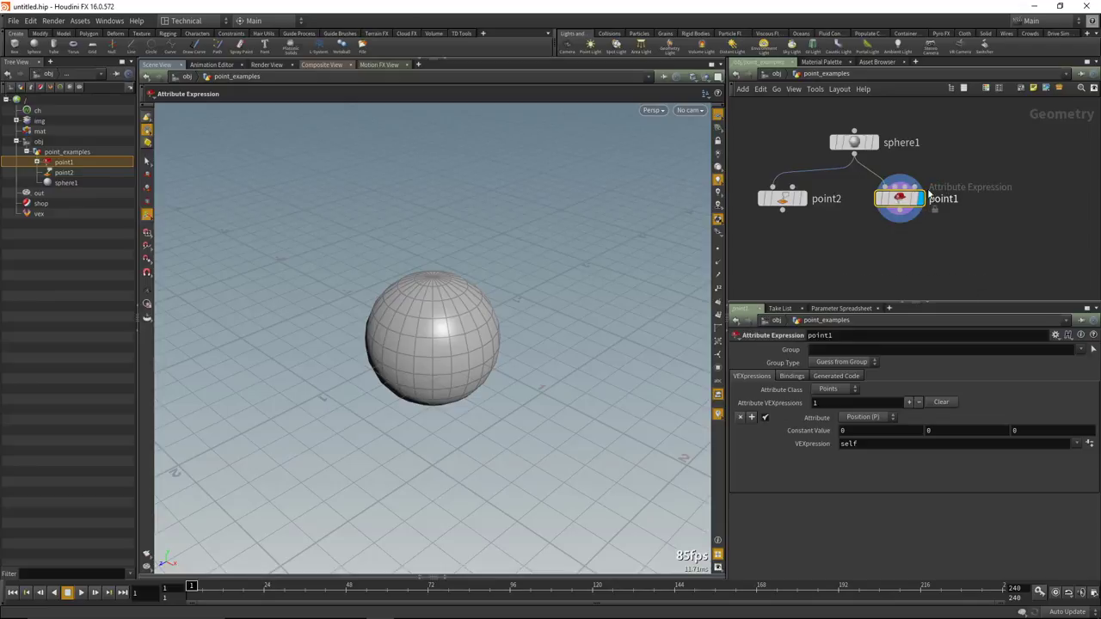
click(866, 418)
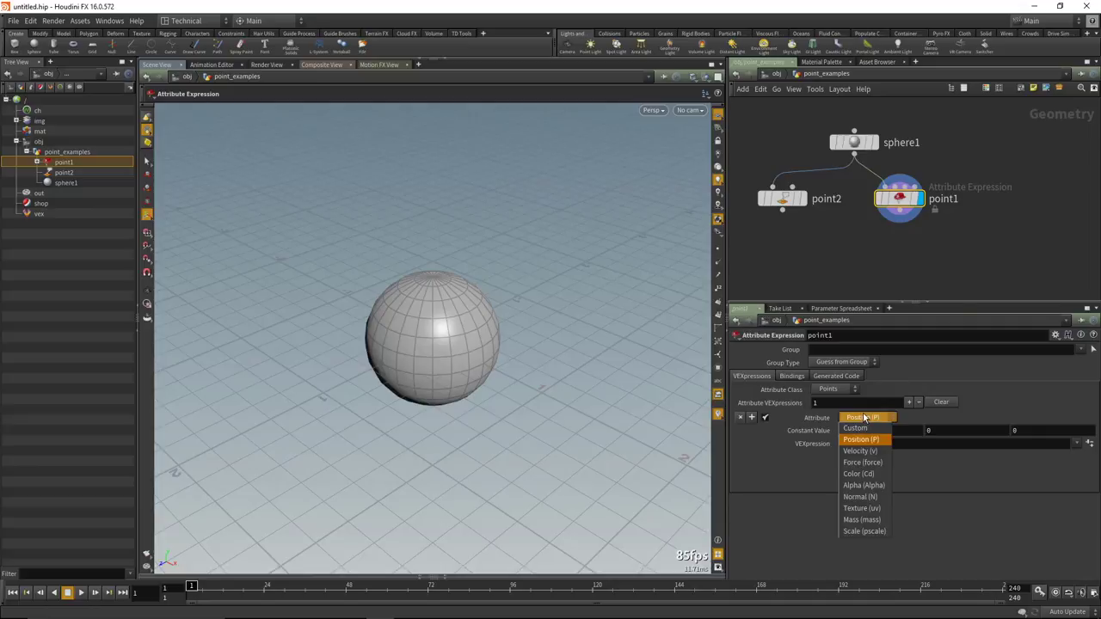
key(Return)
click(835, 391)
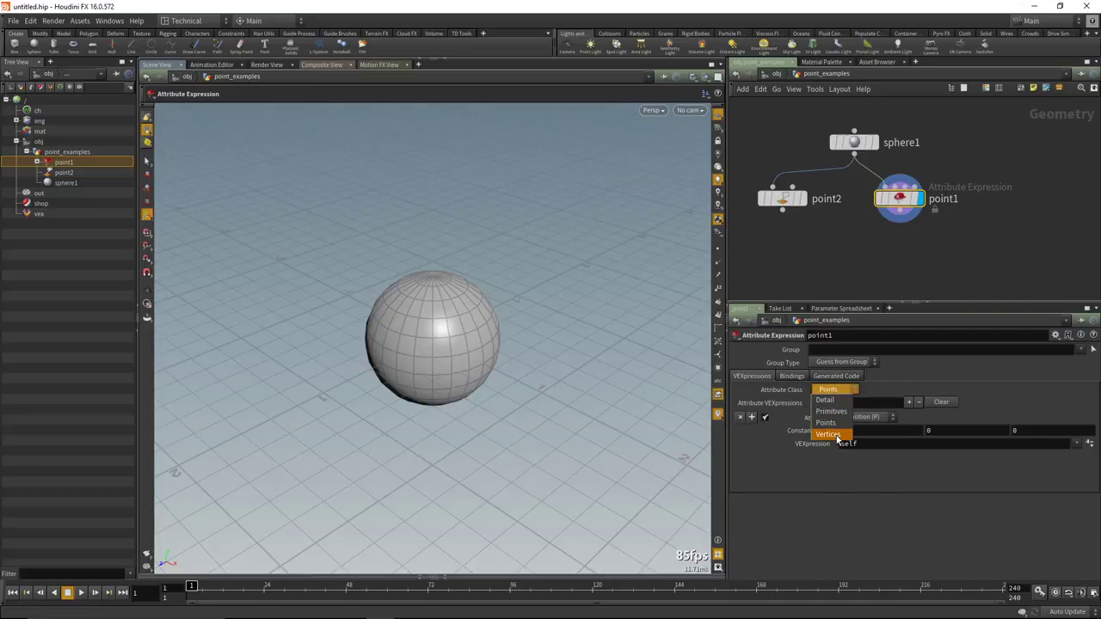
click(839, 434)
Add an unconnected Vertex node below point1.
click(783, 199)
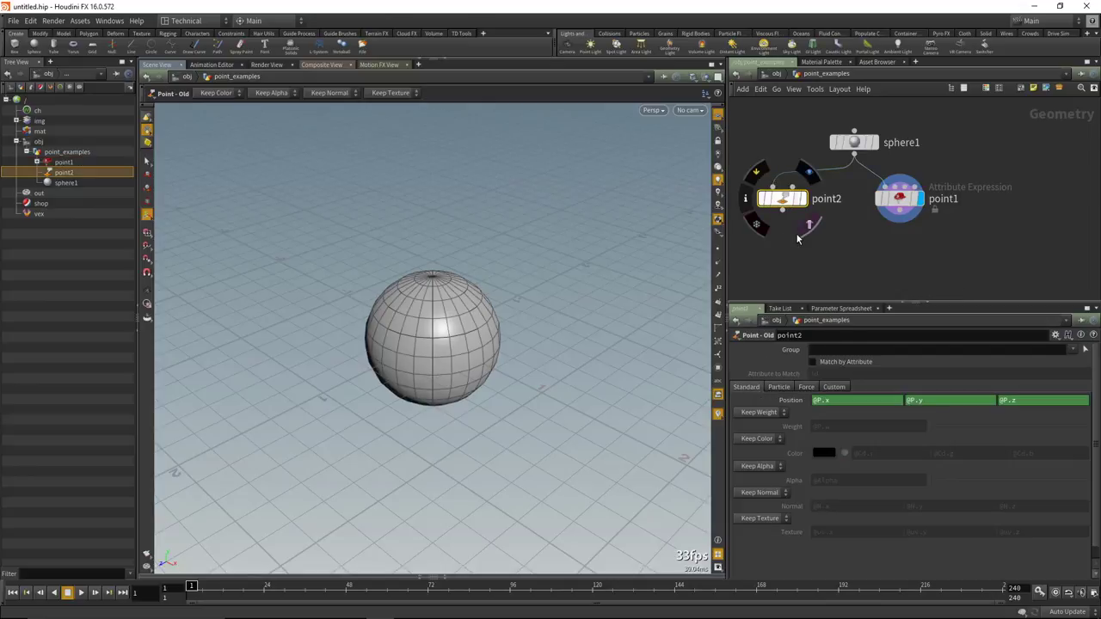
key(Tab)
text(ver)
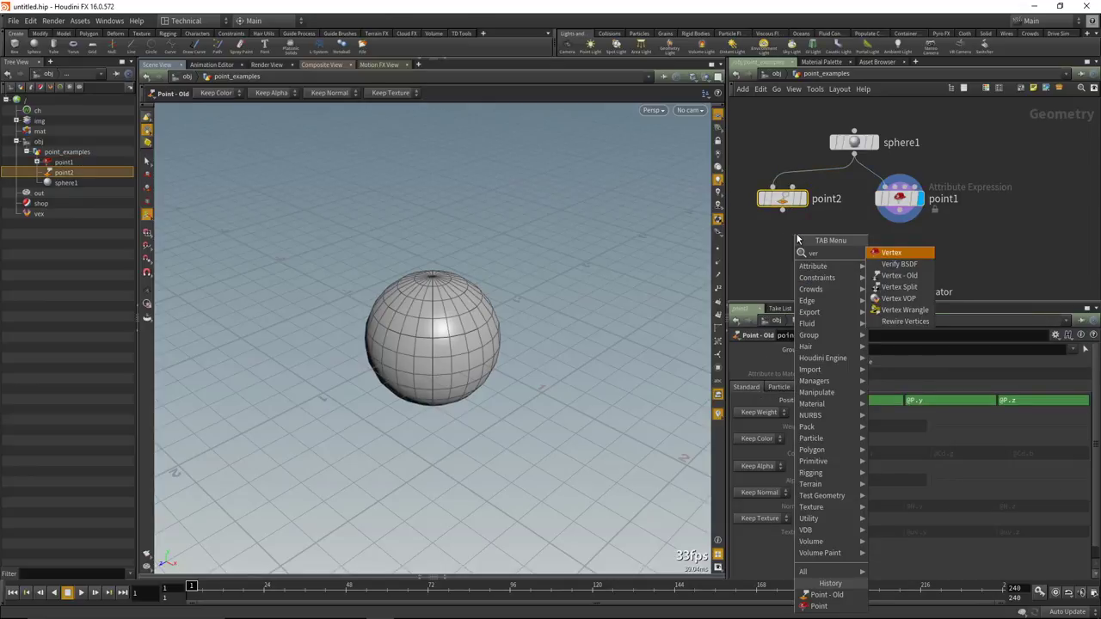
click(891, 252)
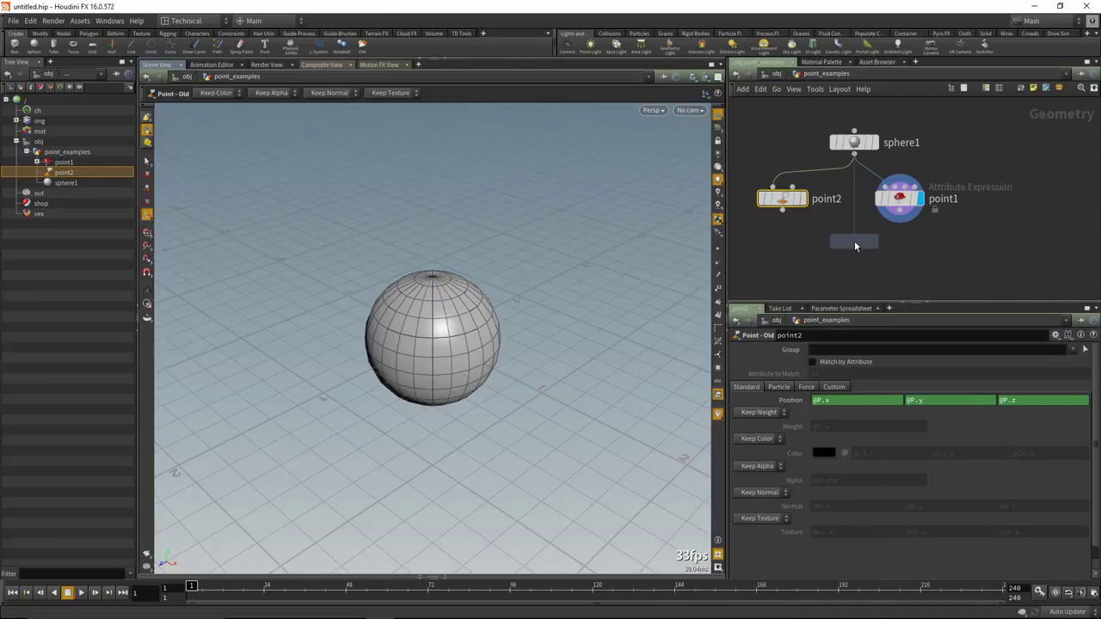
click(902, 244)
Add an unconnected Vertex - Old node directly below point2.
key(Tab)
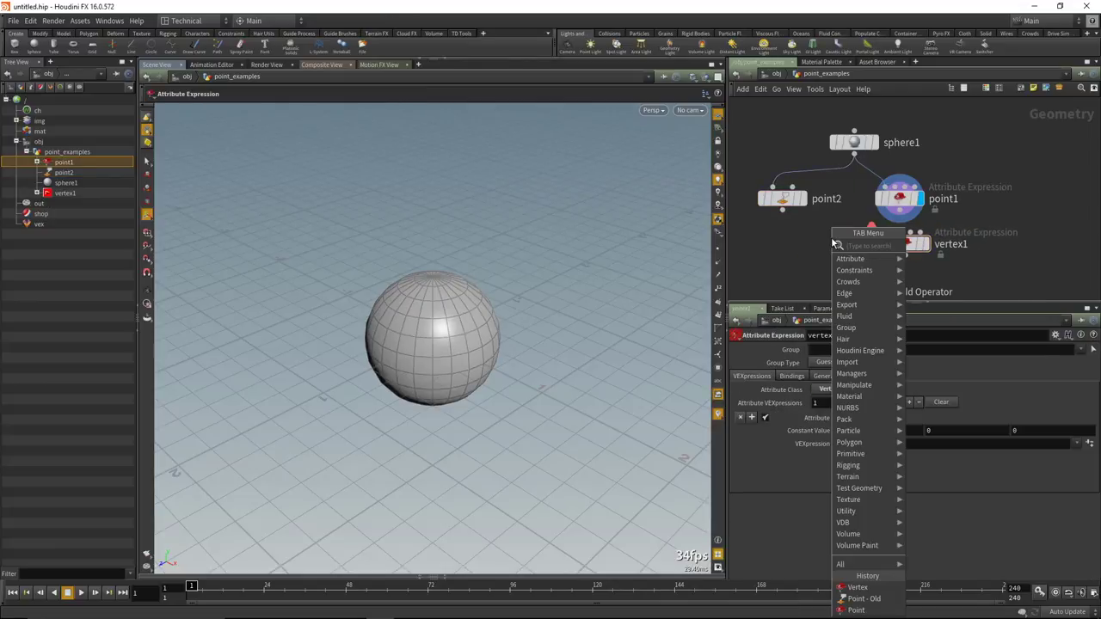
text(ver)
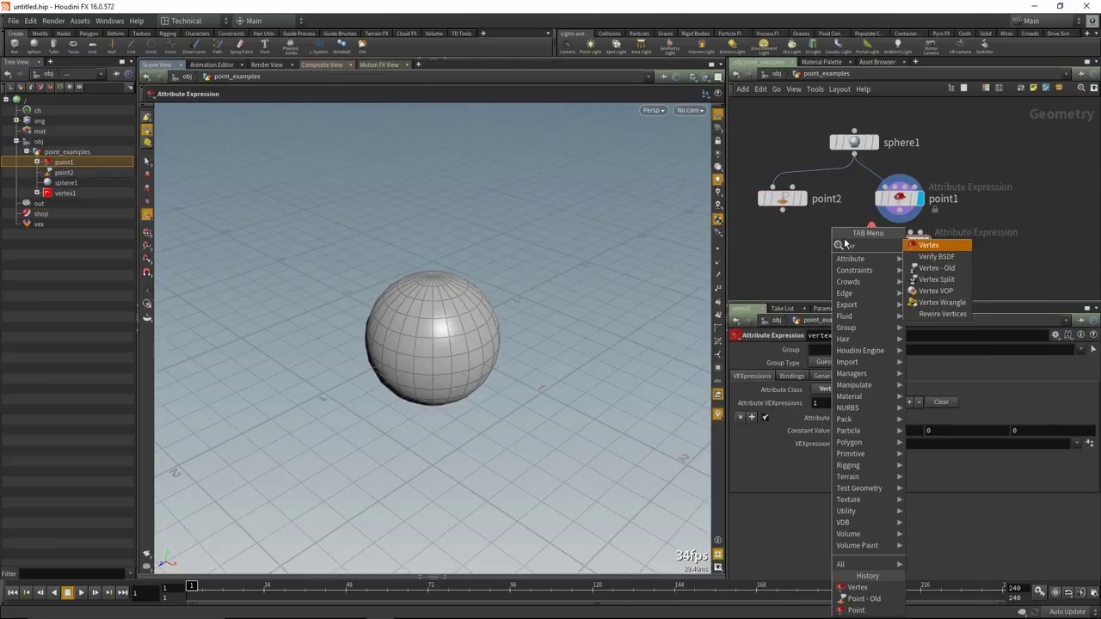
click(895, 252)
click(783, 243)
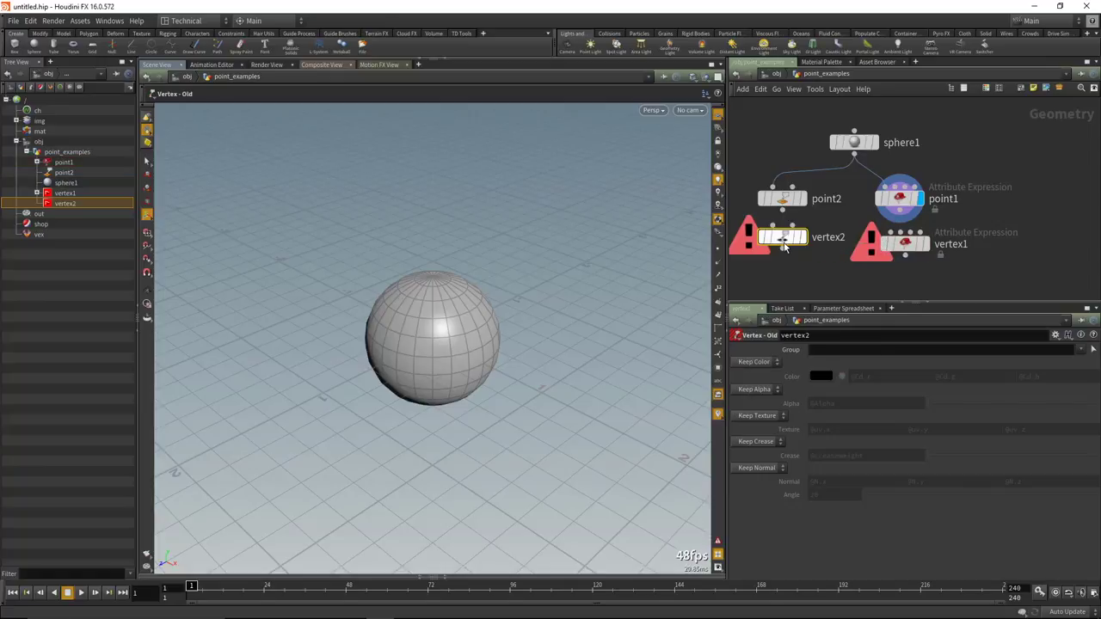
Delete the unconnected vertex1 node below point1.
click(905, 245)
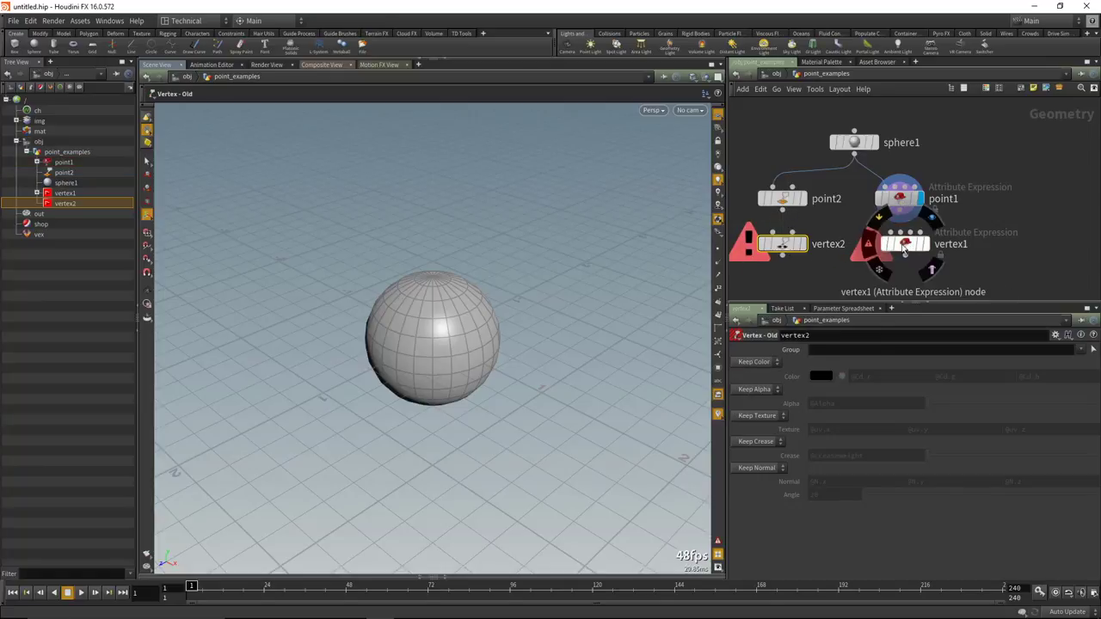
key(Delete)
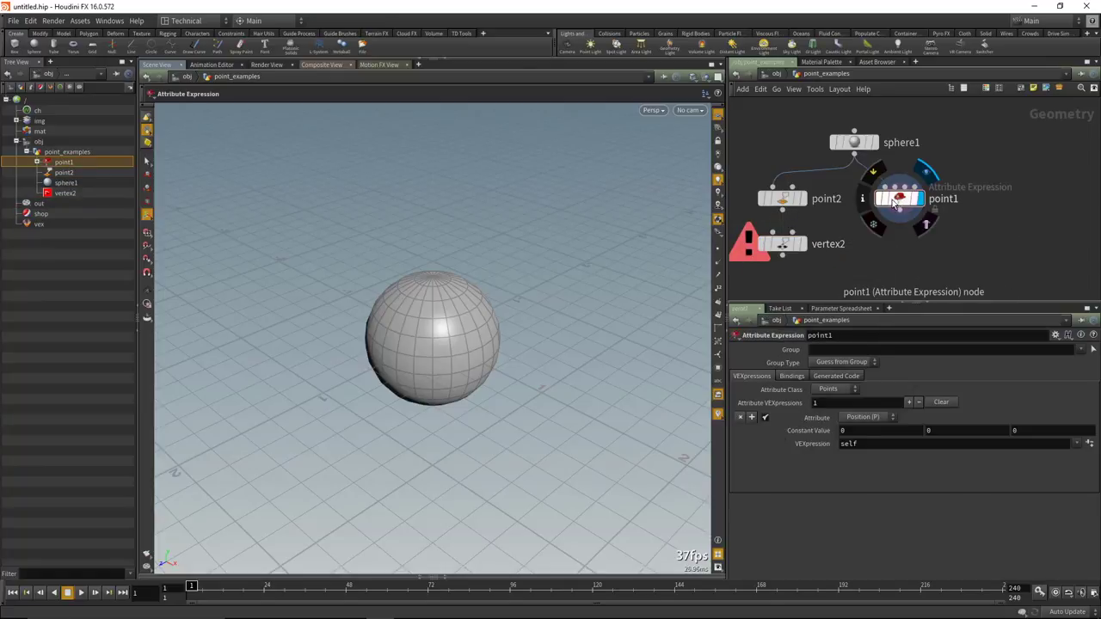
Select the two old nodes together, reselect point1, and move vertex2 slightly towards point1.
drag(758, 159, 806, 257)
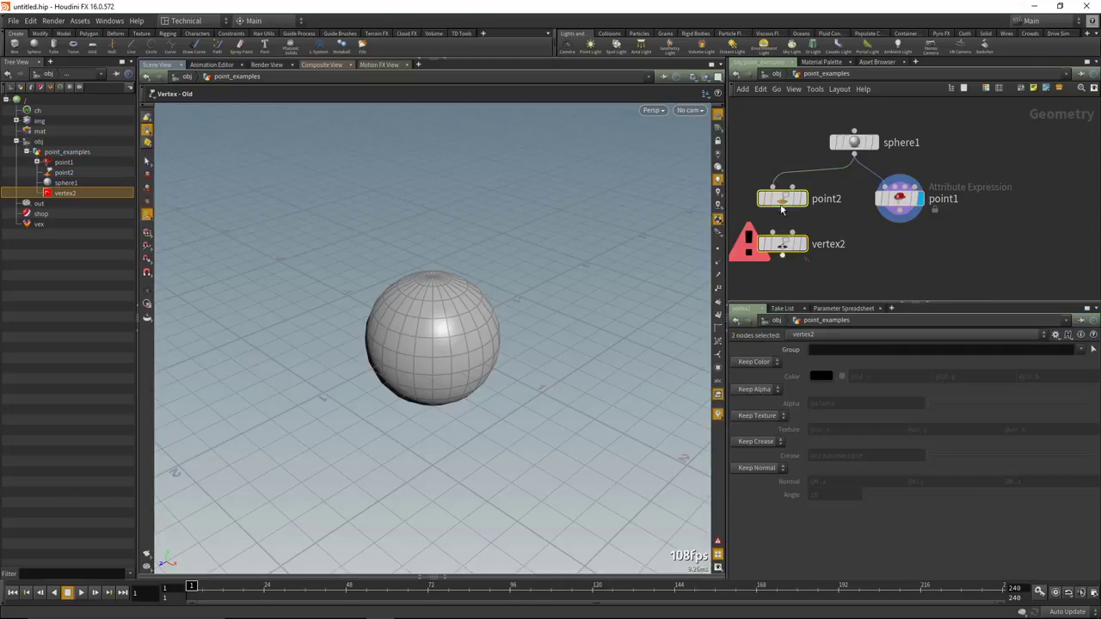
click(899, 199)
drag(783, 249, 803, 243)
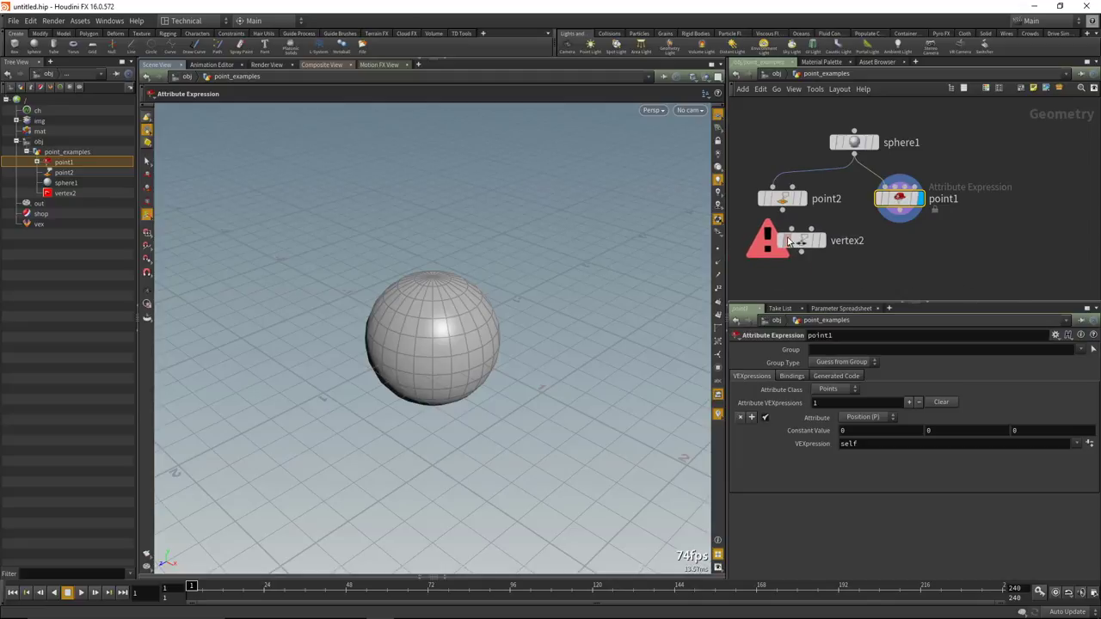
mouse_move(800, 240)
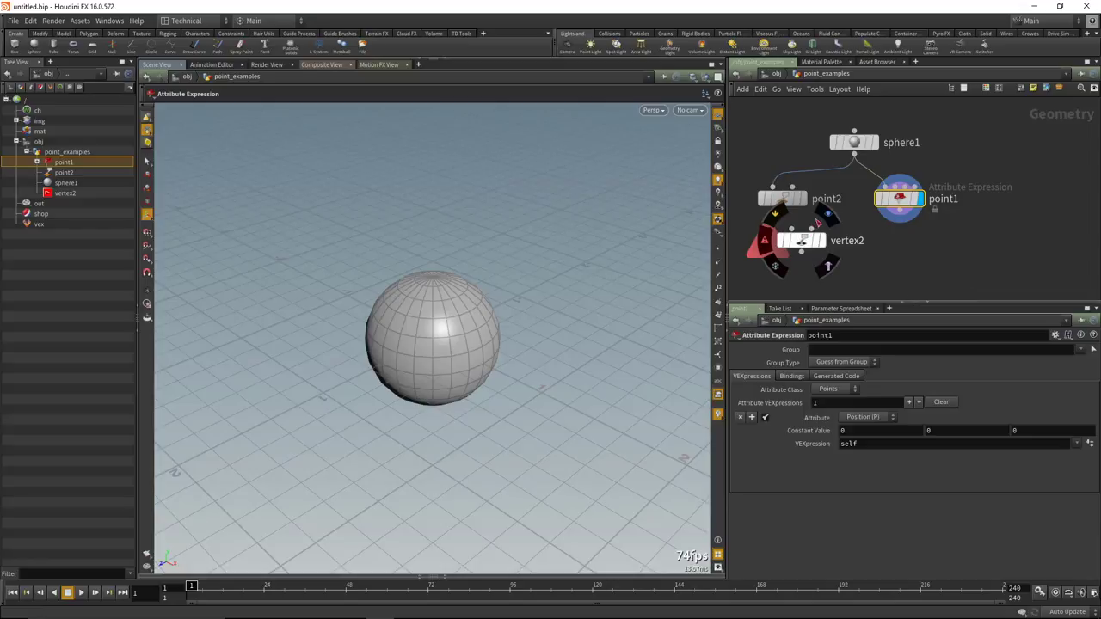
Align vertex2 directly below point2, and set point2's position expressions to $TX, $TY and $TZ.
mouse_move(781, 201)
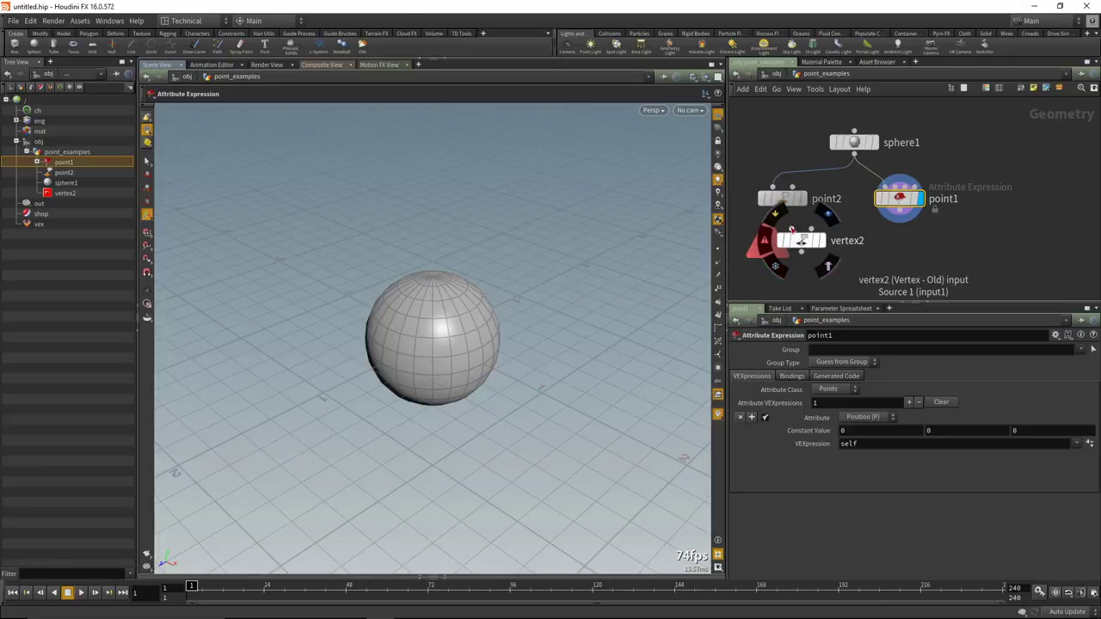
drag(802, 243, 781, 238)
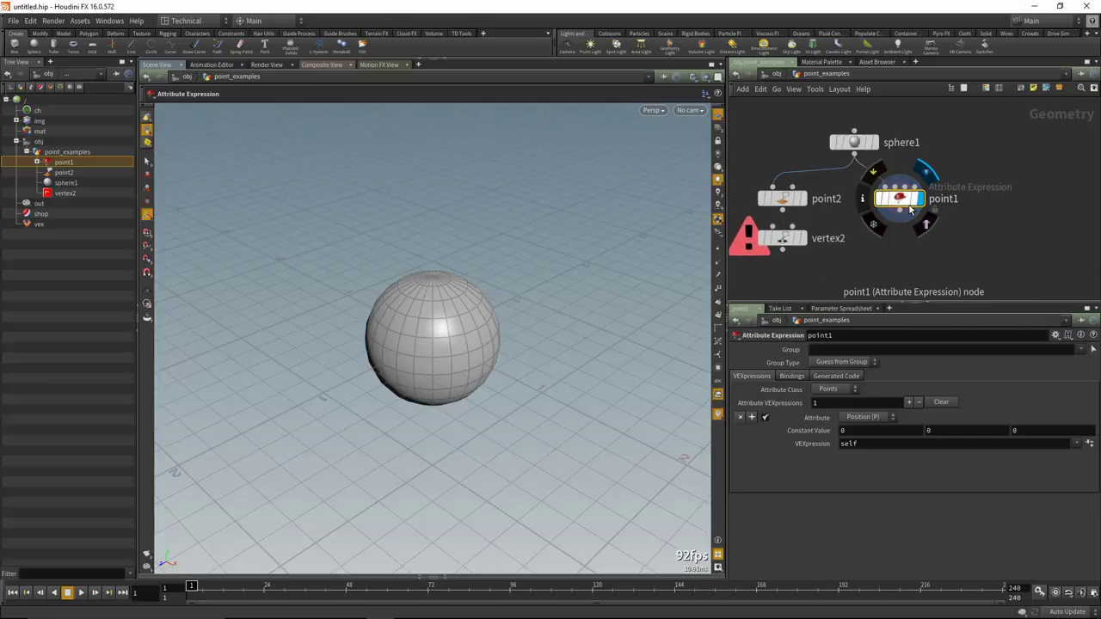
click(782, 203)
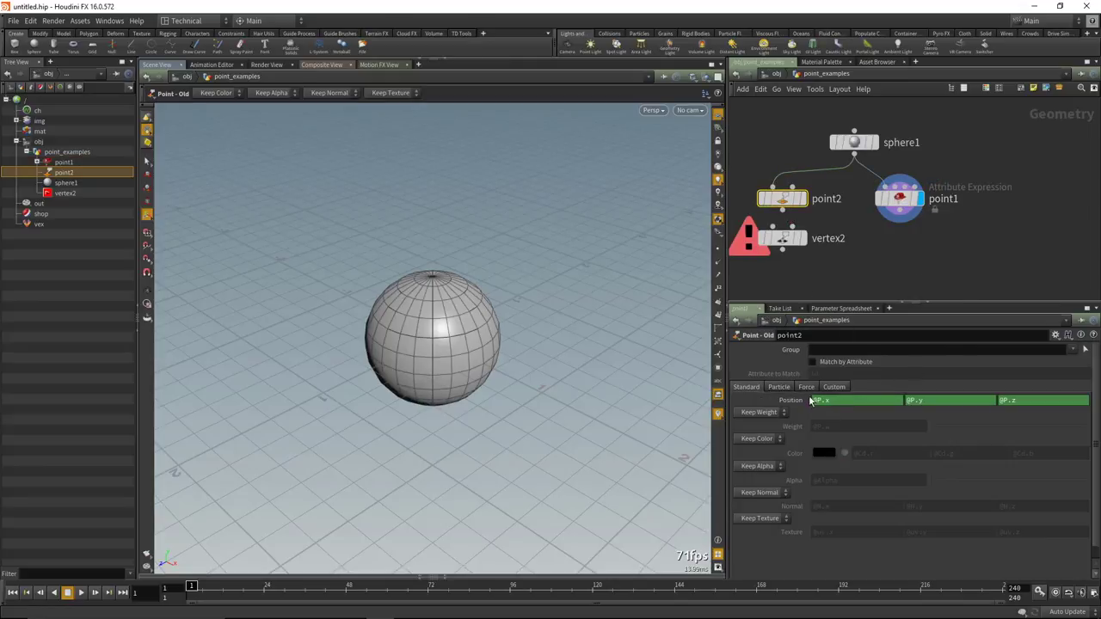
click(795, 402)
text($T)
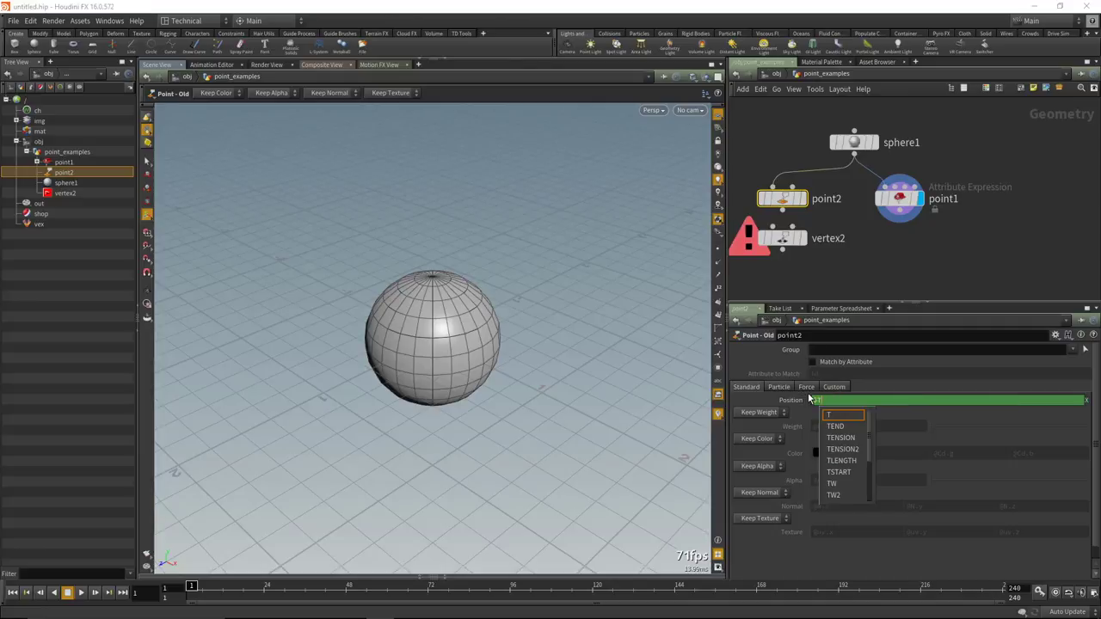
key(Escape)
text($TY)
key(Return)
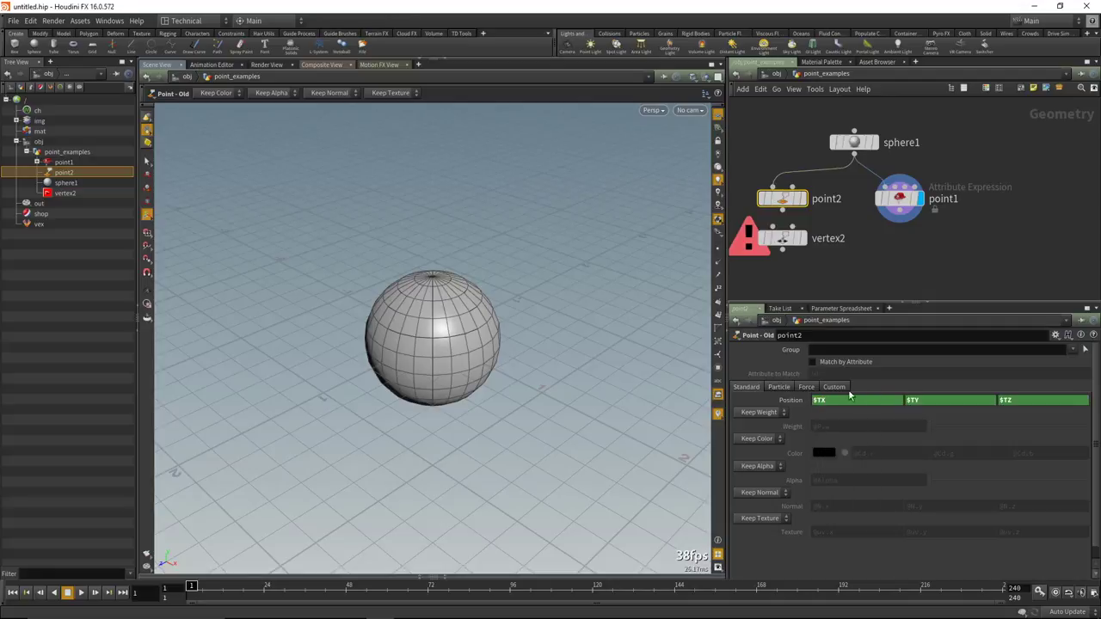
Change point2's Y position expression to $TY+2 and turn on its display so the raised sphere can be viewed.
click(916, 403)
text(+2)
key(Return)
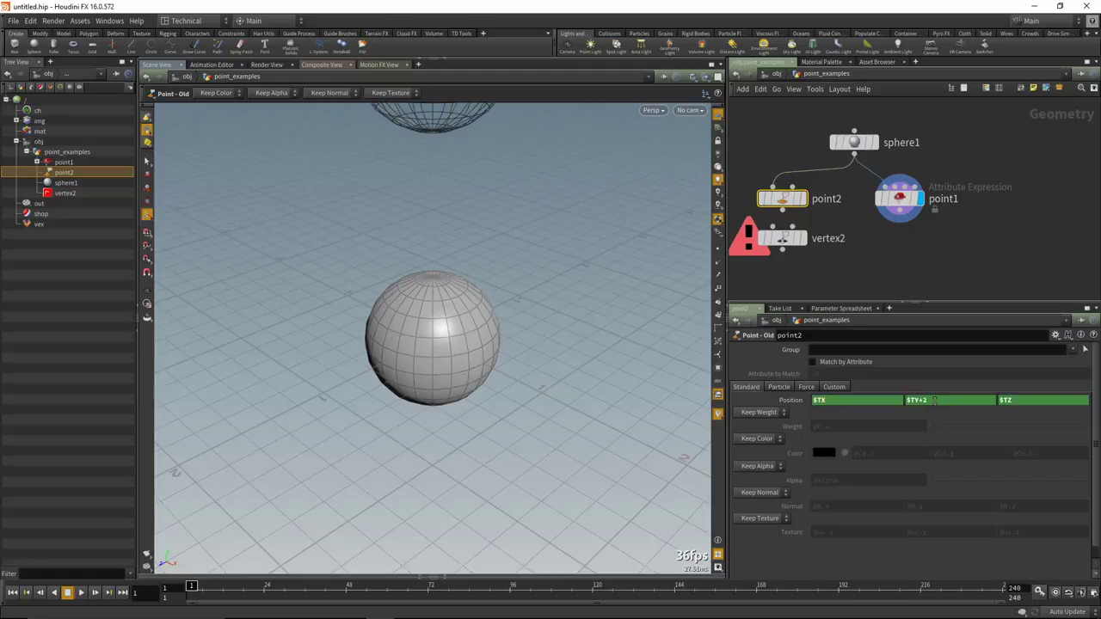
mouse_move(797, 209)
click(807, 175)
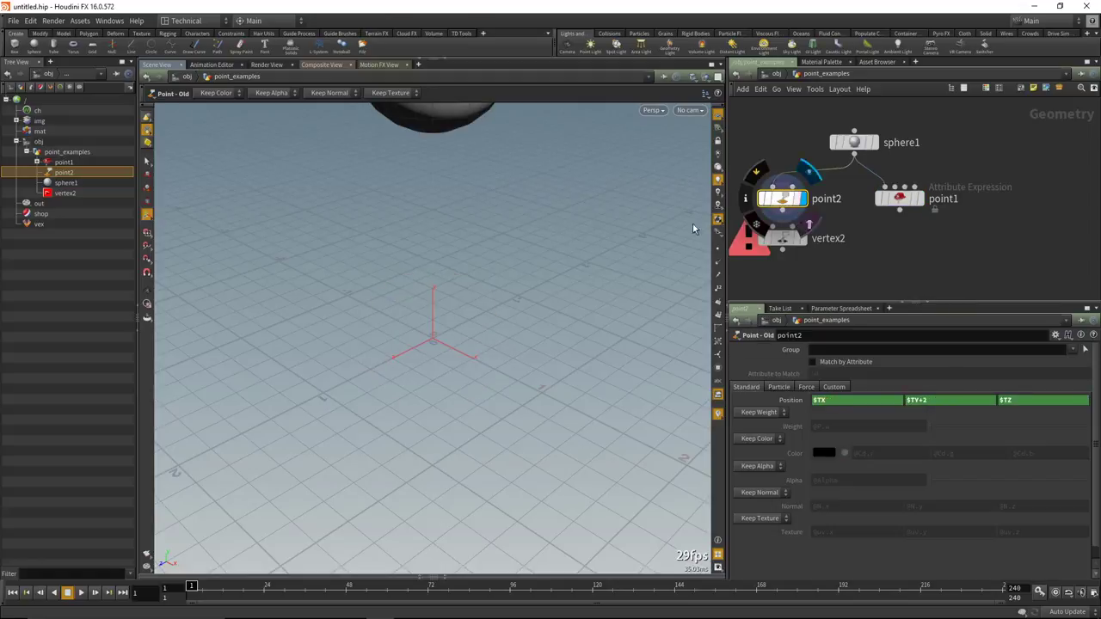
scroll(580, 253, down, 3)
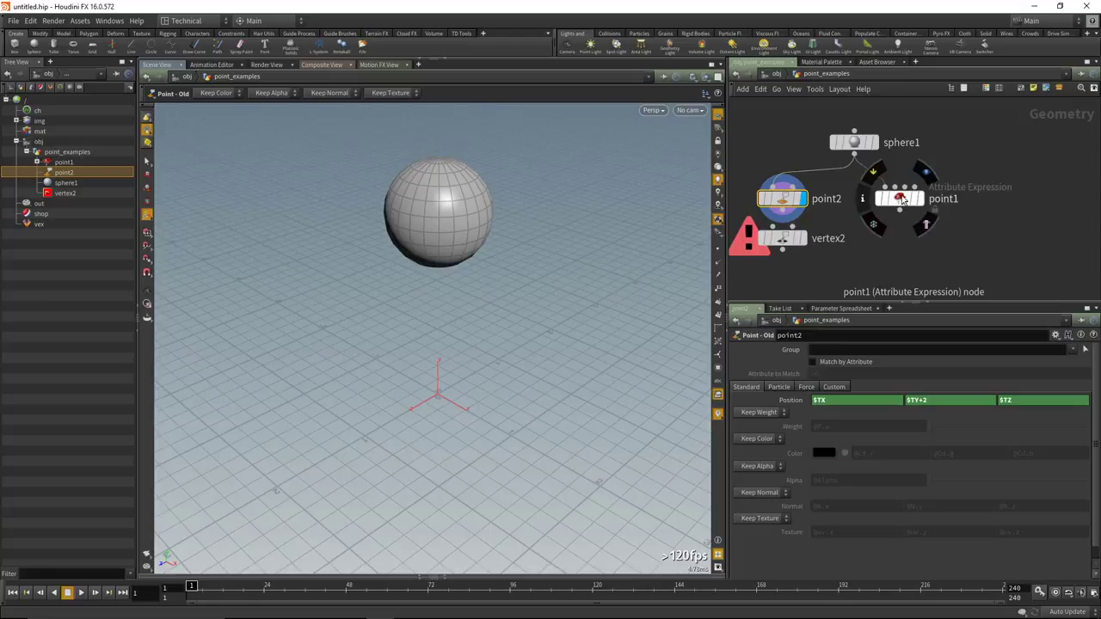
Display point1 in the viewport and apply the Pass Through preset to its VEXpression.
click(894, 199)
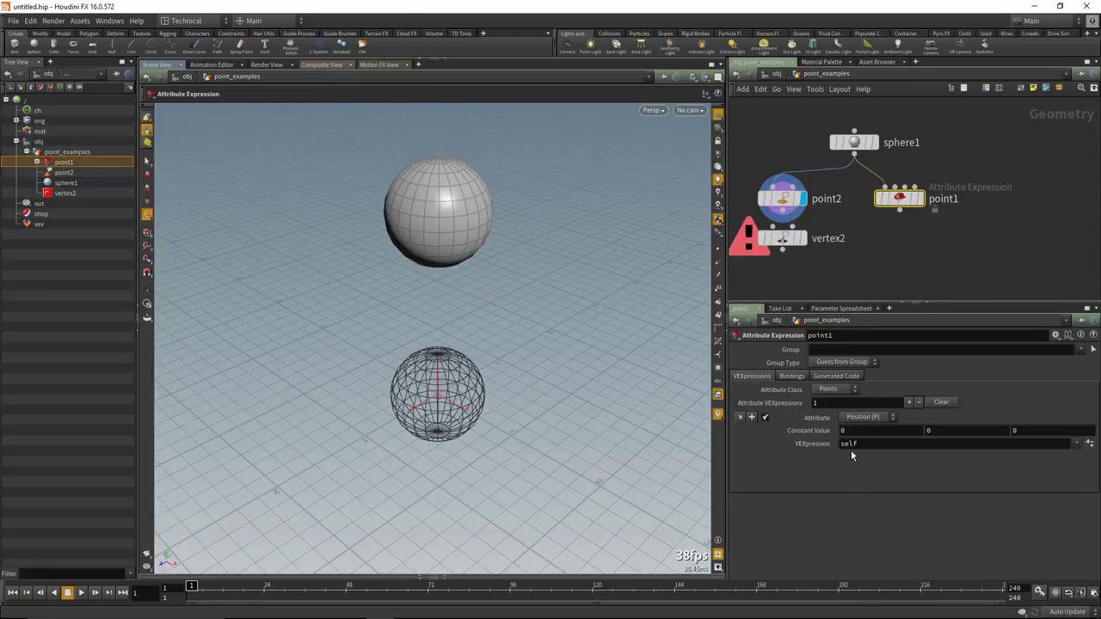
click(919, 199)
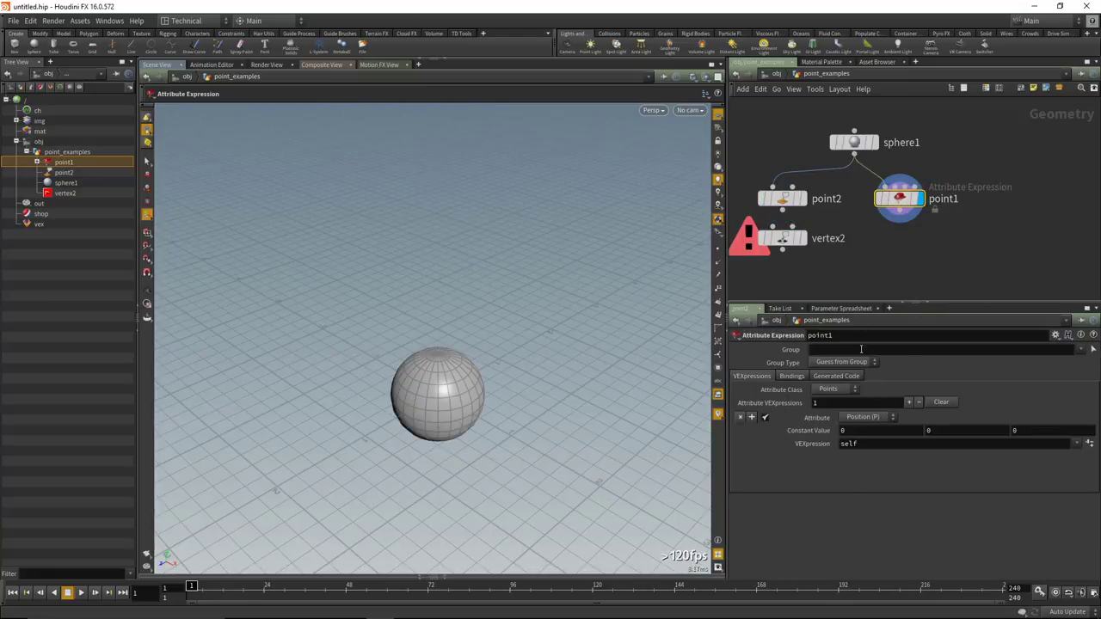
drag(533, 366, 550, 351)
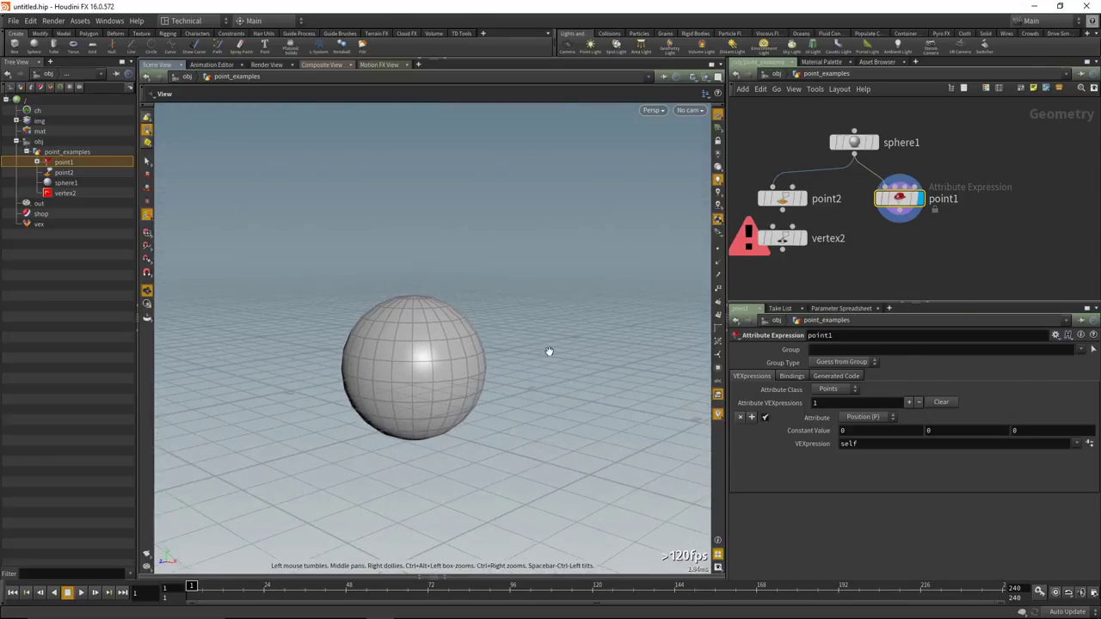
click(1075, 445)
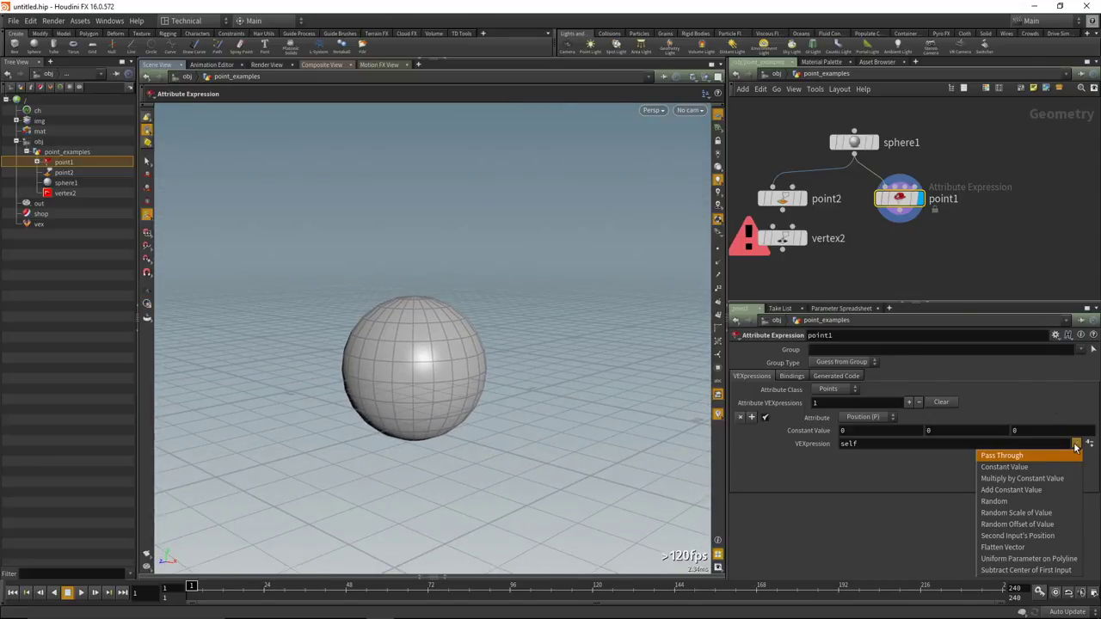
click(1028, 456)
double_click(875, 443)
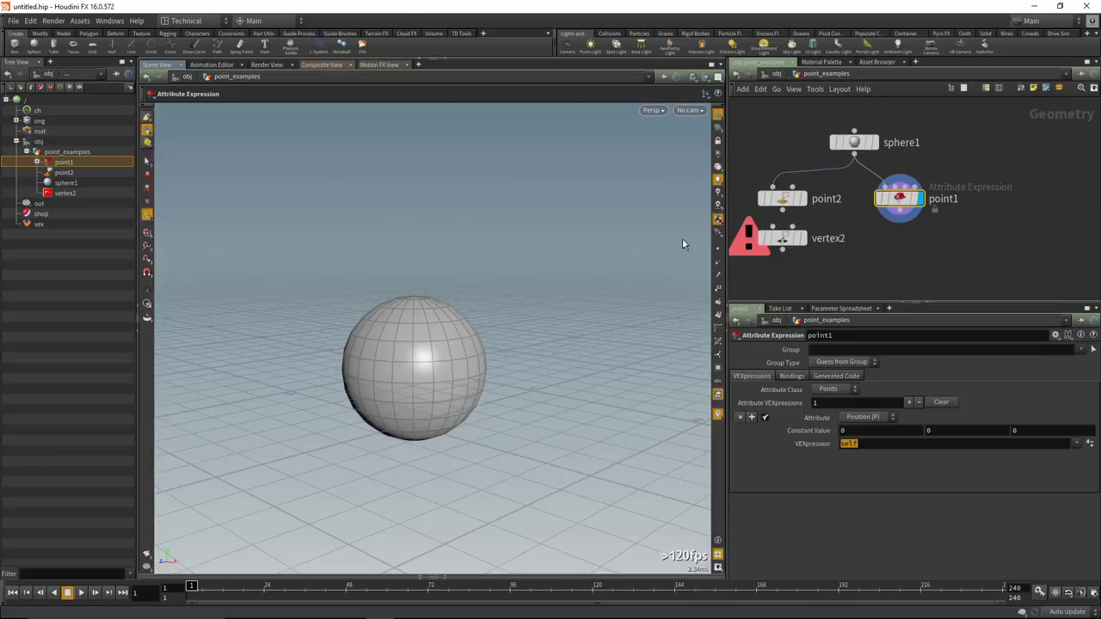
Extend point1's position VEXpression to self + value.
click(906, 200)
double_click(833, 444)
click(872, 444)
text(+ @N)
key(Return)
mouse_move(856, 148)
drag(860, 444, 903, 444)
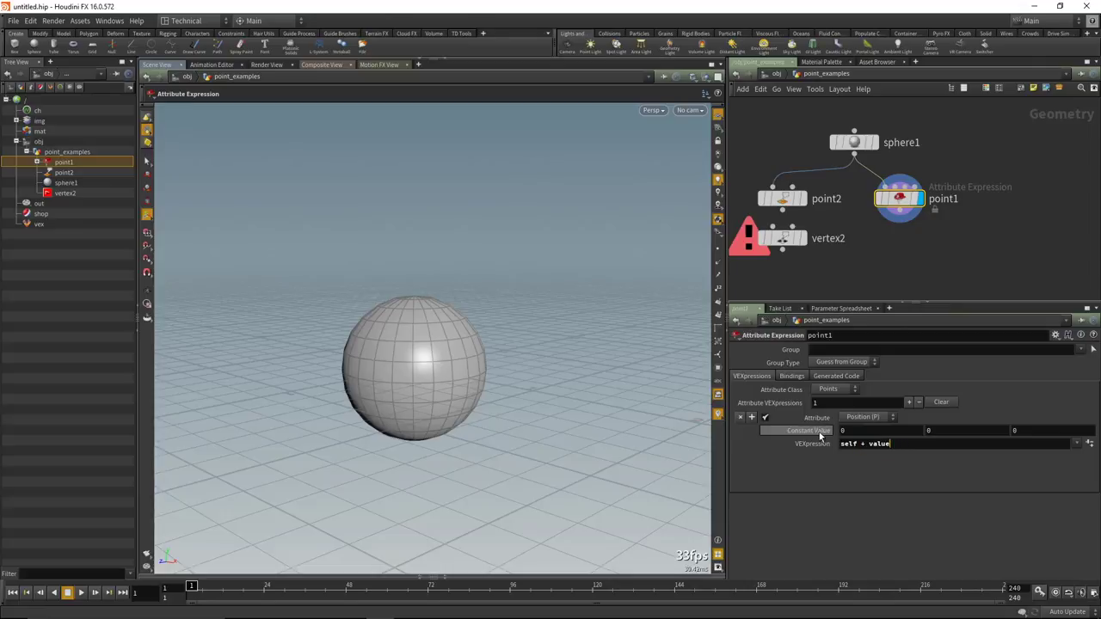
Set the Y component of point1's constant value to 2 and reframe the sphere.
mouse_move(812, 436)
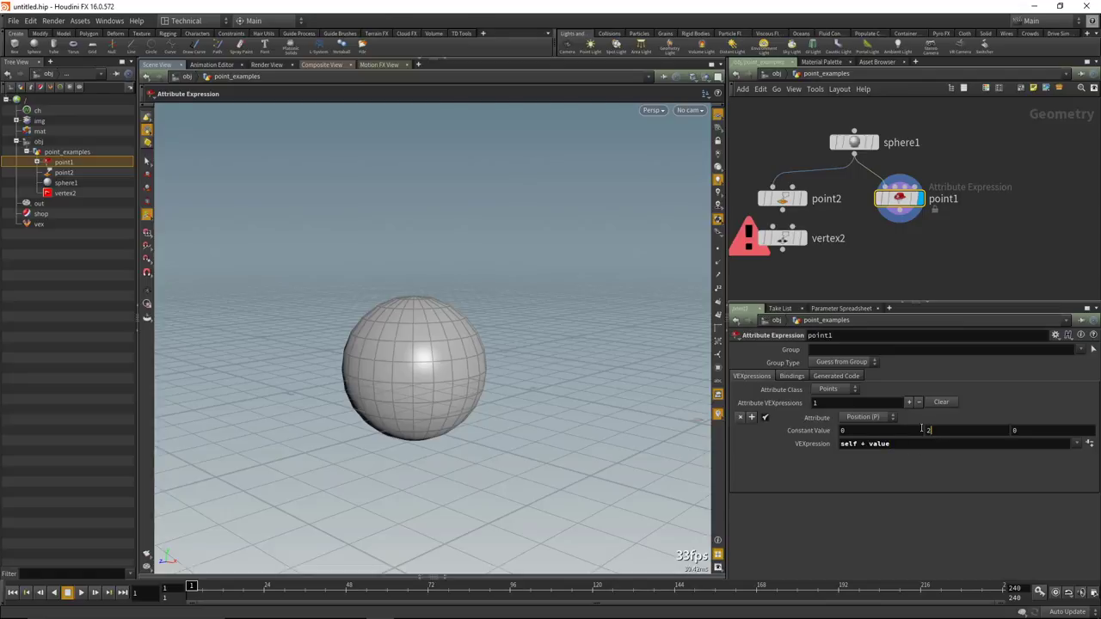
key(Return)
key(h)
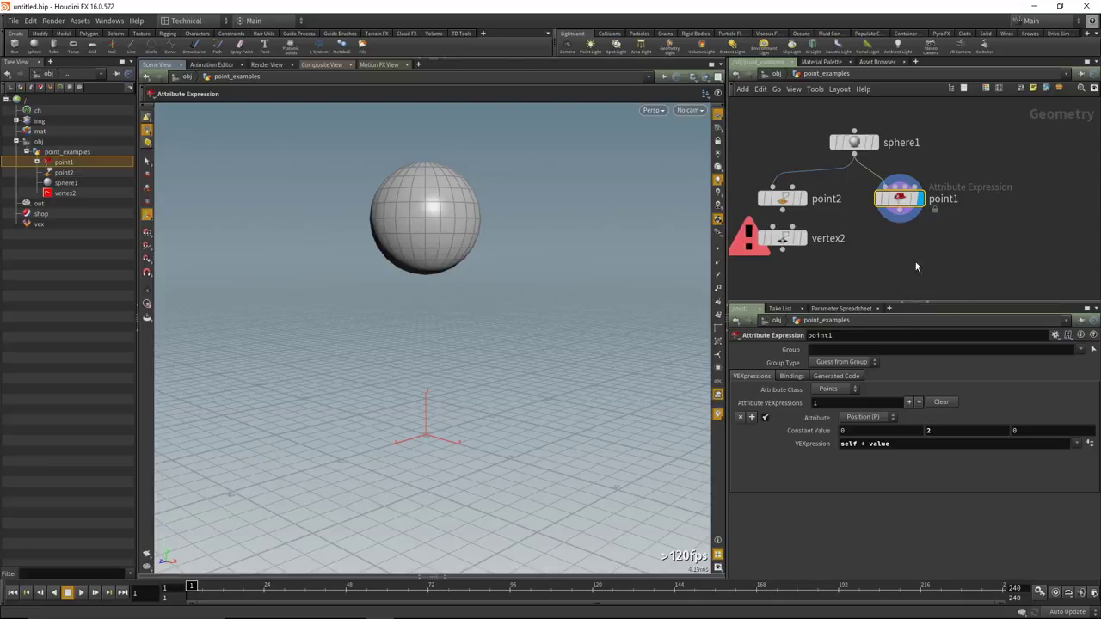
Set the Compilable SOP Badge to Normal in the network view display options and close the dialog.
middle_drag(887, 254, 899, 256)
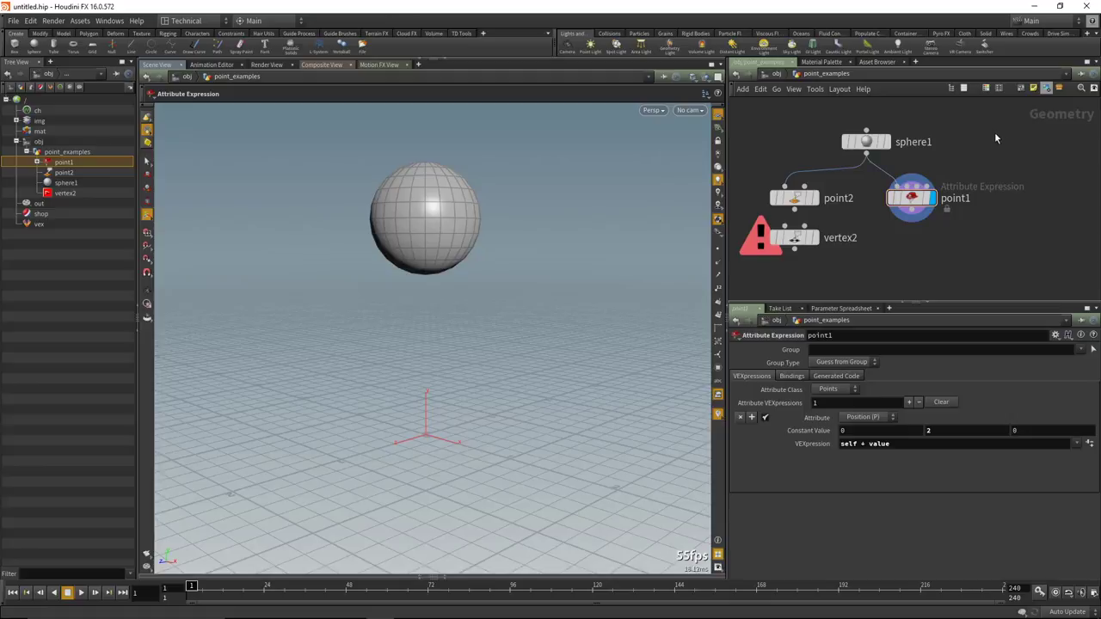
key(d)
drag(962, 9, 707, 21)
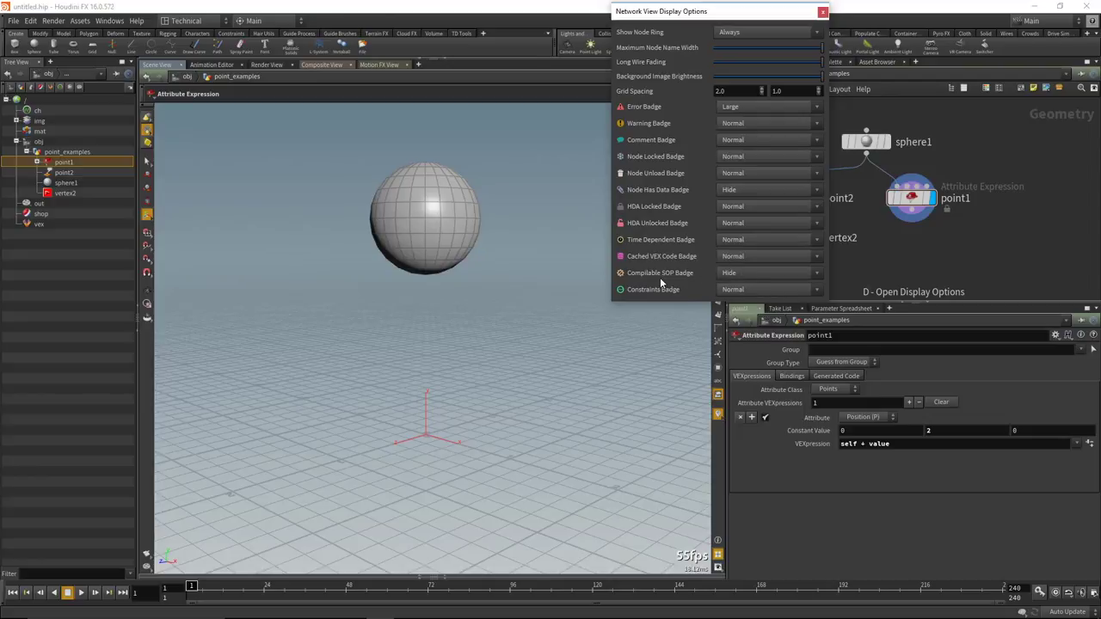
click(736, 274)
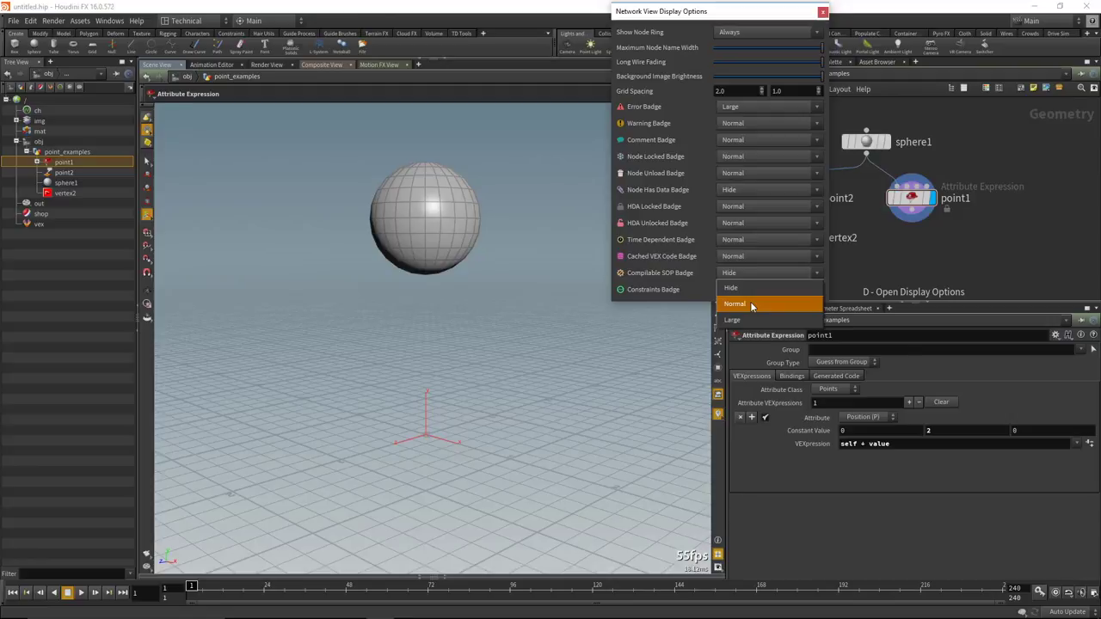
click(751, 305)
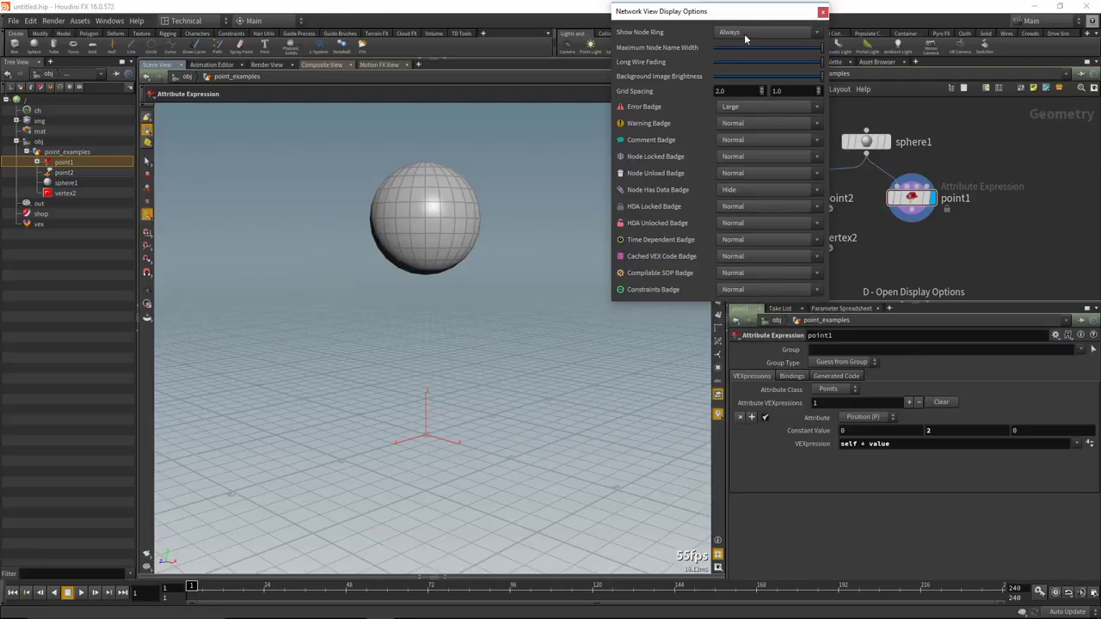
drag(774, 15, 639, 133)
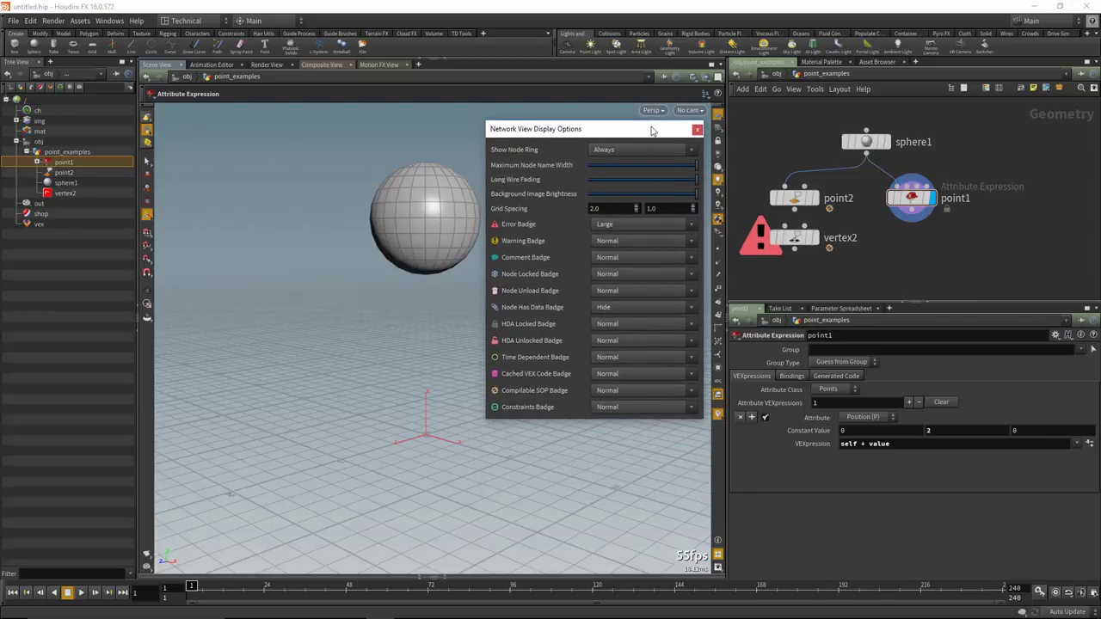
mouse_move(652, 132)
mouse_down()
mouse_move(652, 119)
mouse_move(665, 125)
mouse_up()
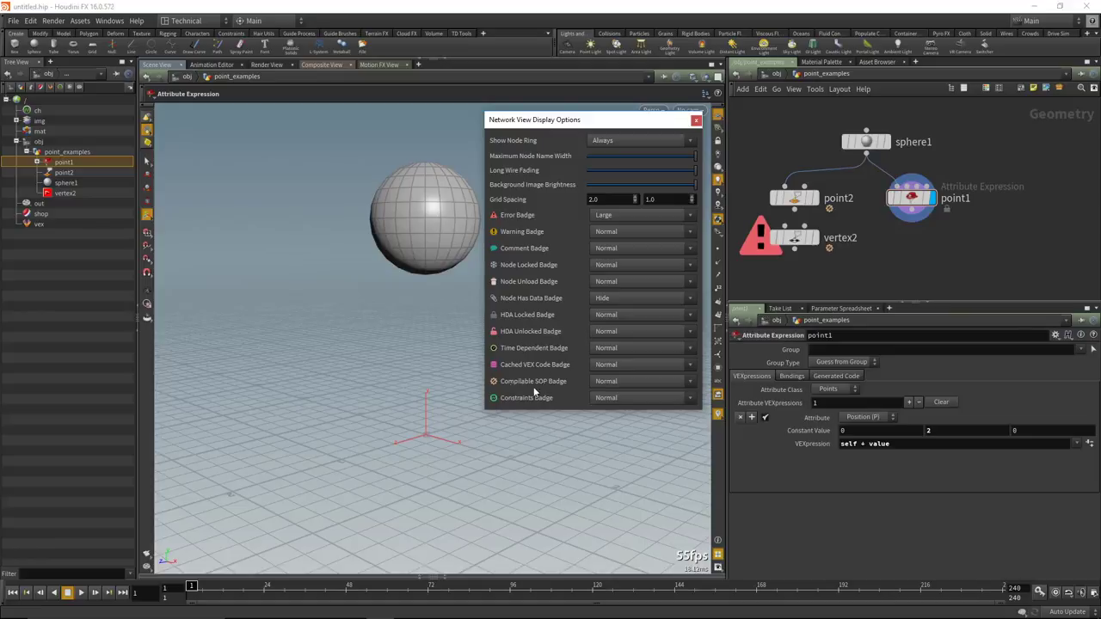
click(696, 119)
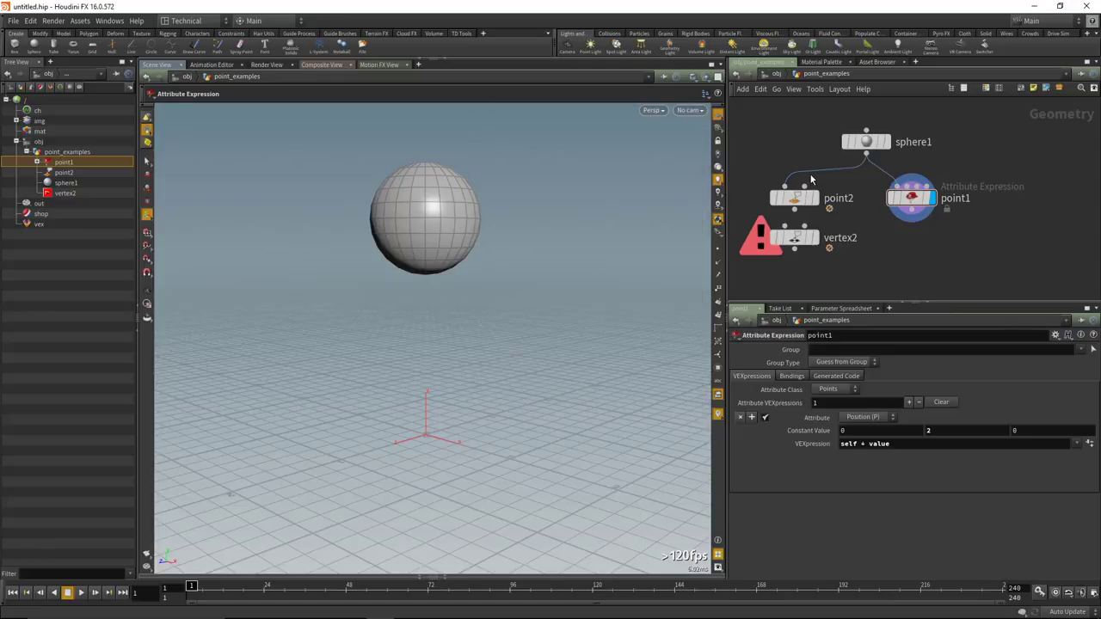
Compare the compilable badges on the old nodes with point1, and examine the position expressions of point2 and point1.
middle_drag(865, 234, 878, 234)
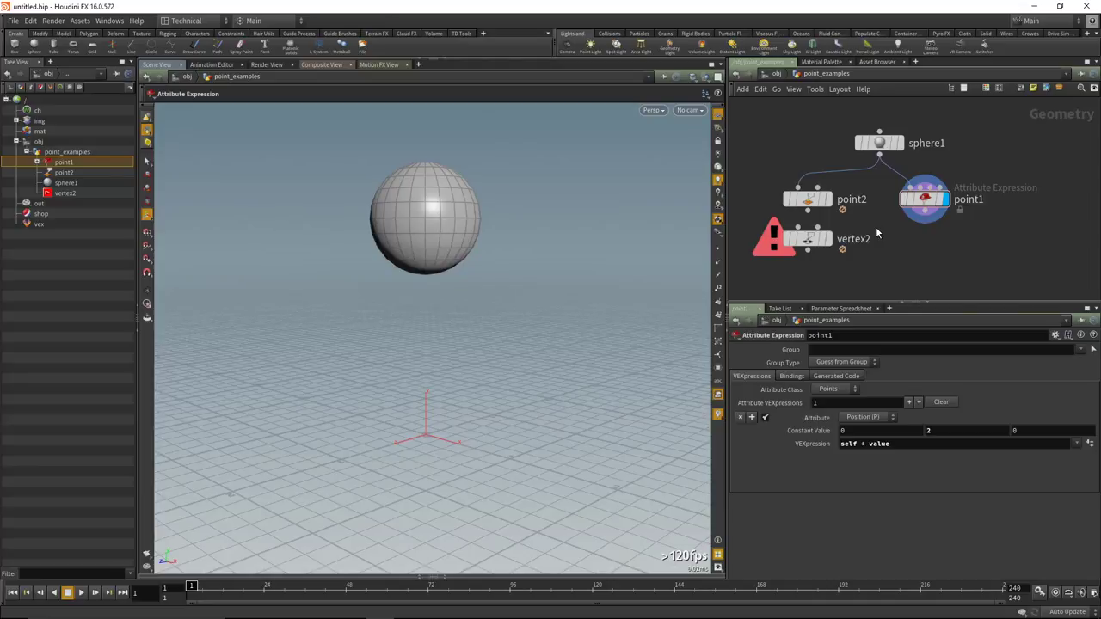
mouse_move(810, 207)
middle_drag(907, 242, 899, 246)
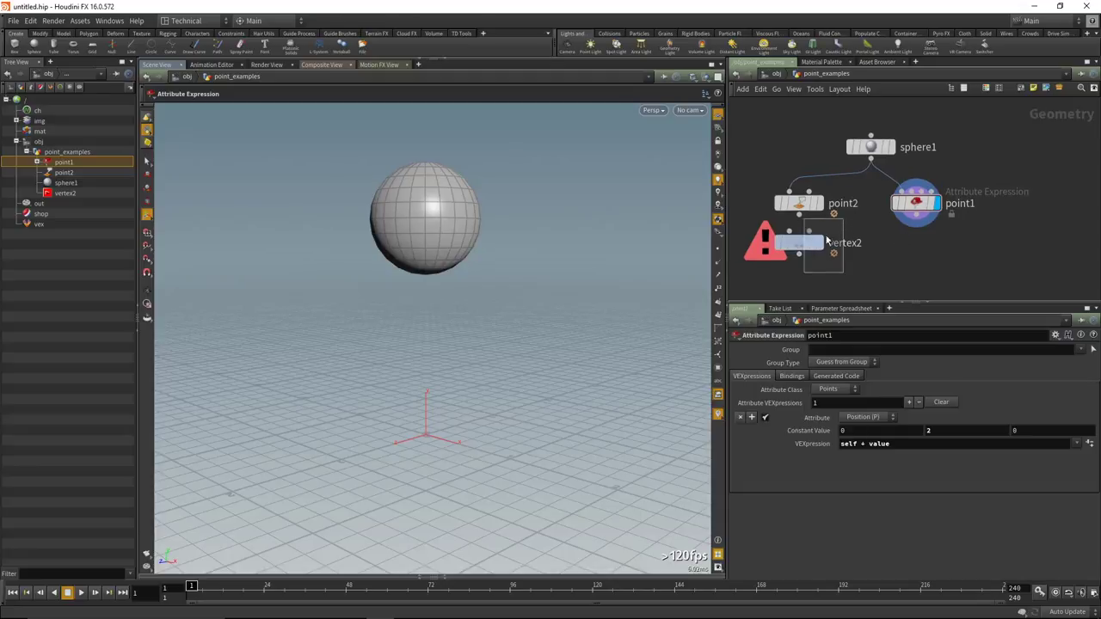
scroll(901, 271, up, 2)
scroll(900, 263, down, 2)
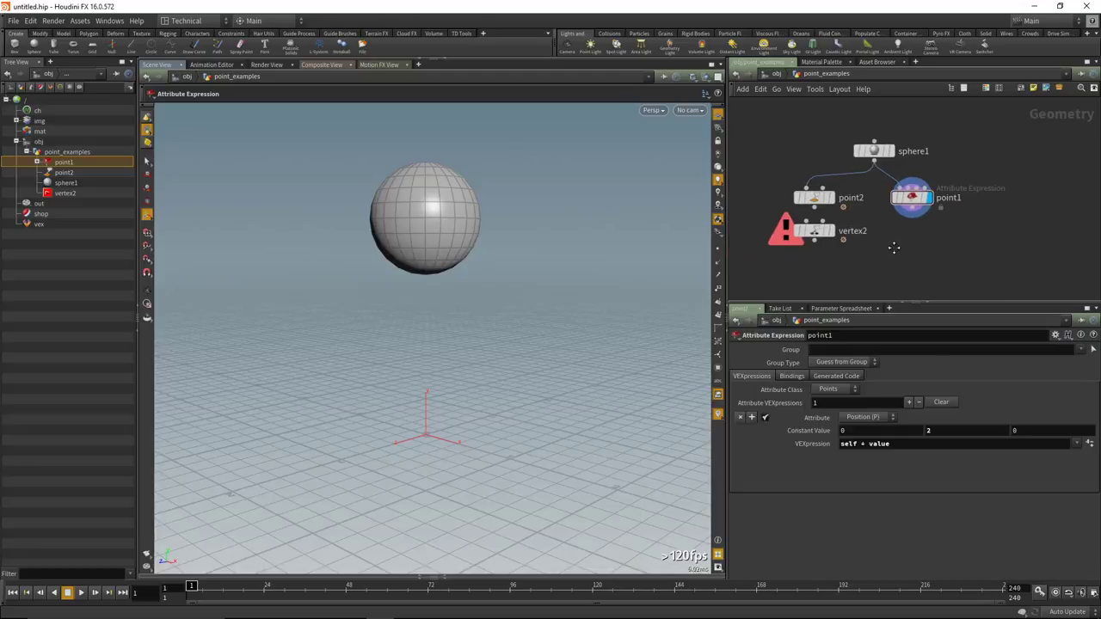
click(812, 191)
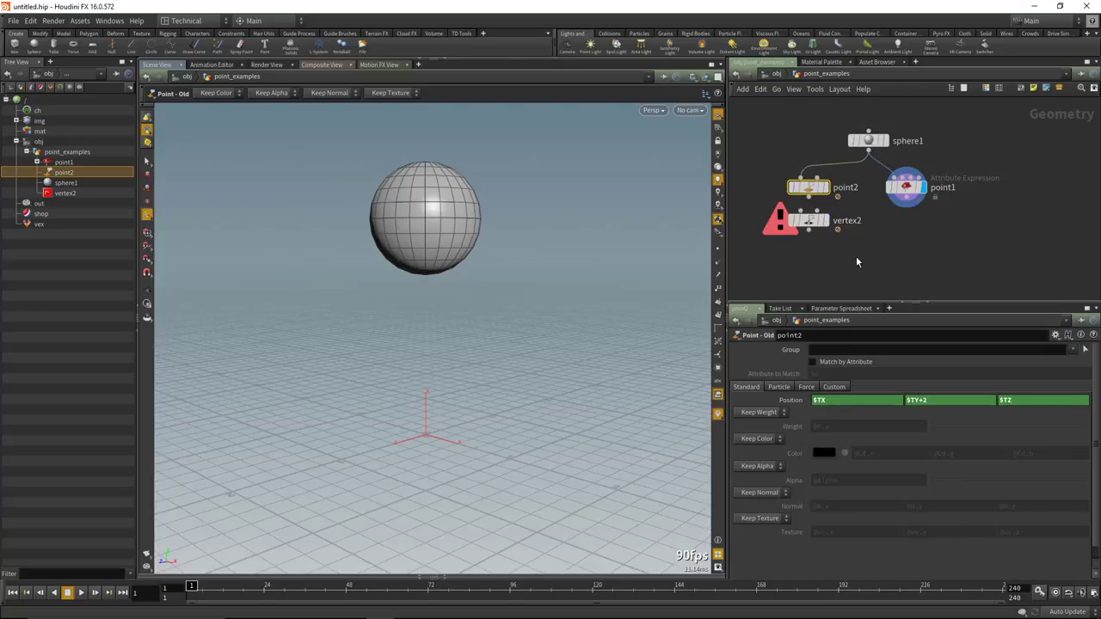
mouse_move(815, 188)
click(914, 197)
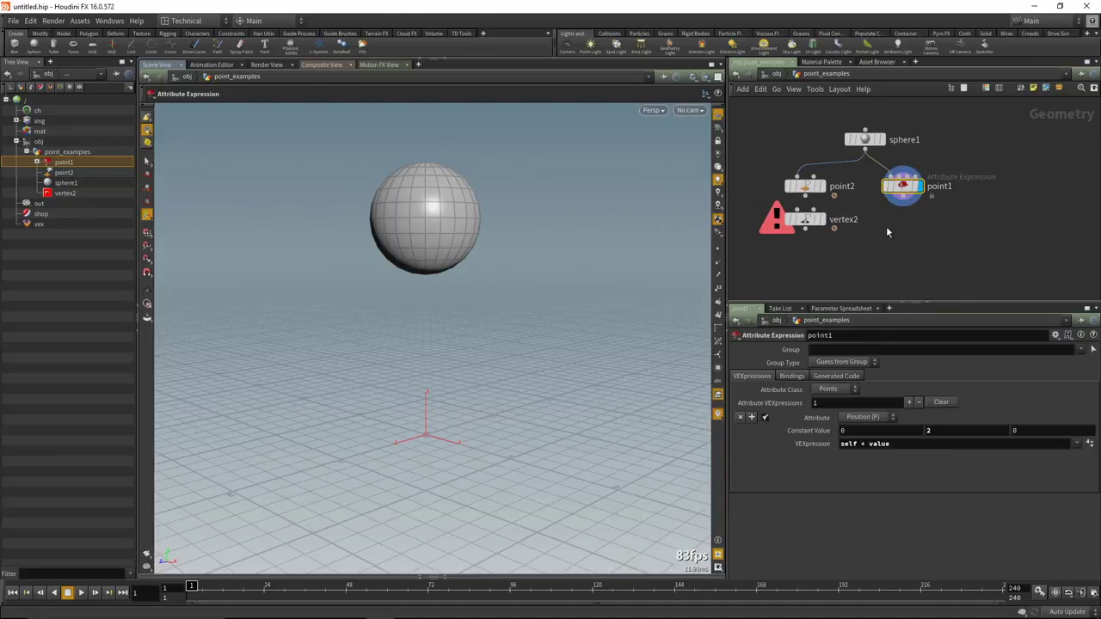
click(806, 189)
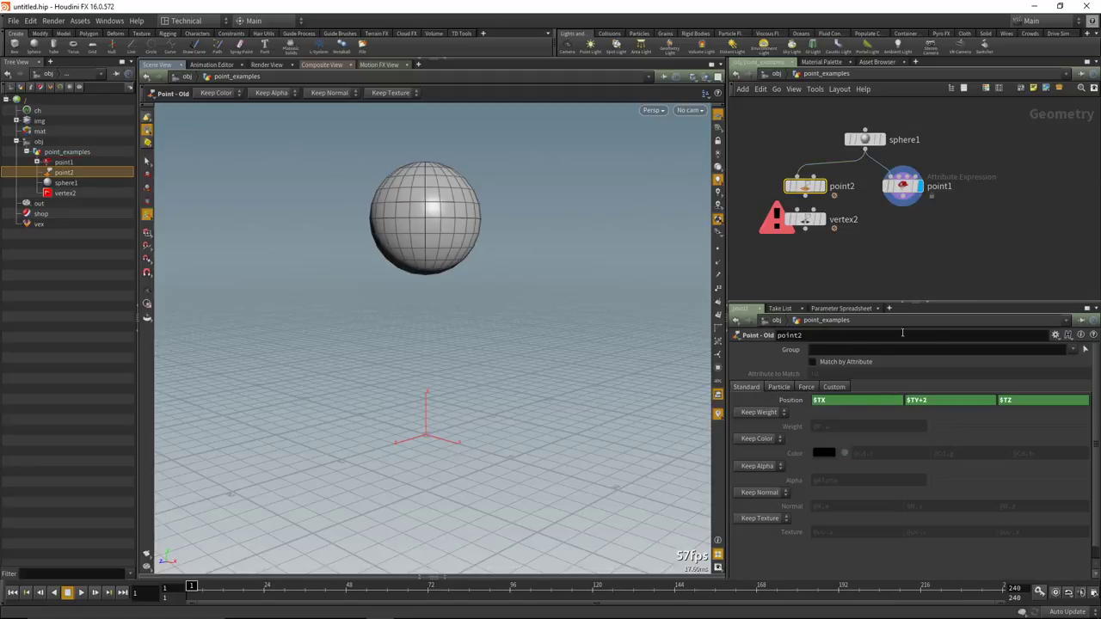
click(903, 187)
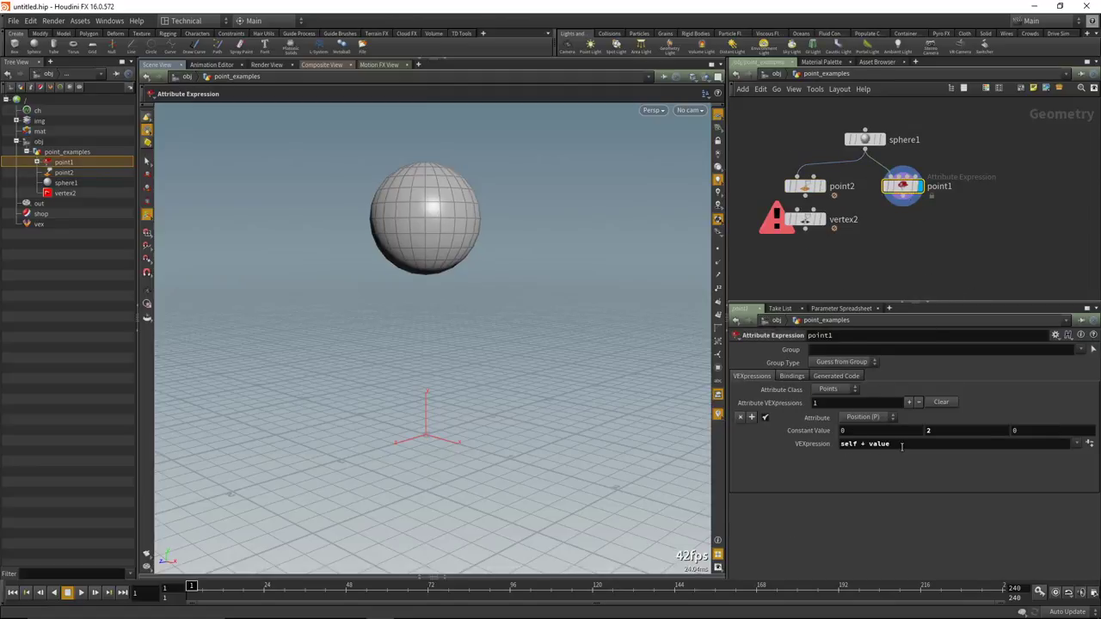
drag(858, 444, 895, 444)
drag(869, 444, 830, 444)
Paste a copy of point1 beside the original, and delete the copy again.
key(ctrl+c)
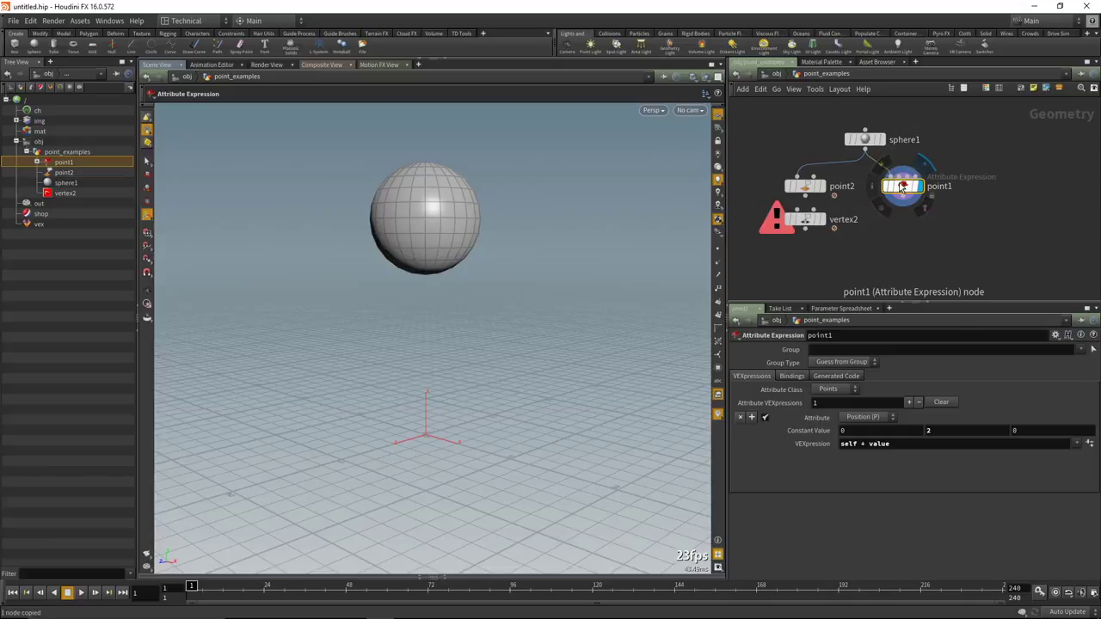
key(ctrl+v)
click(954, 211)
drag(904, 189, 883, 188)
drag(952, 212, 943, 207)
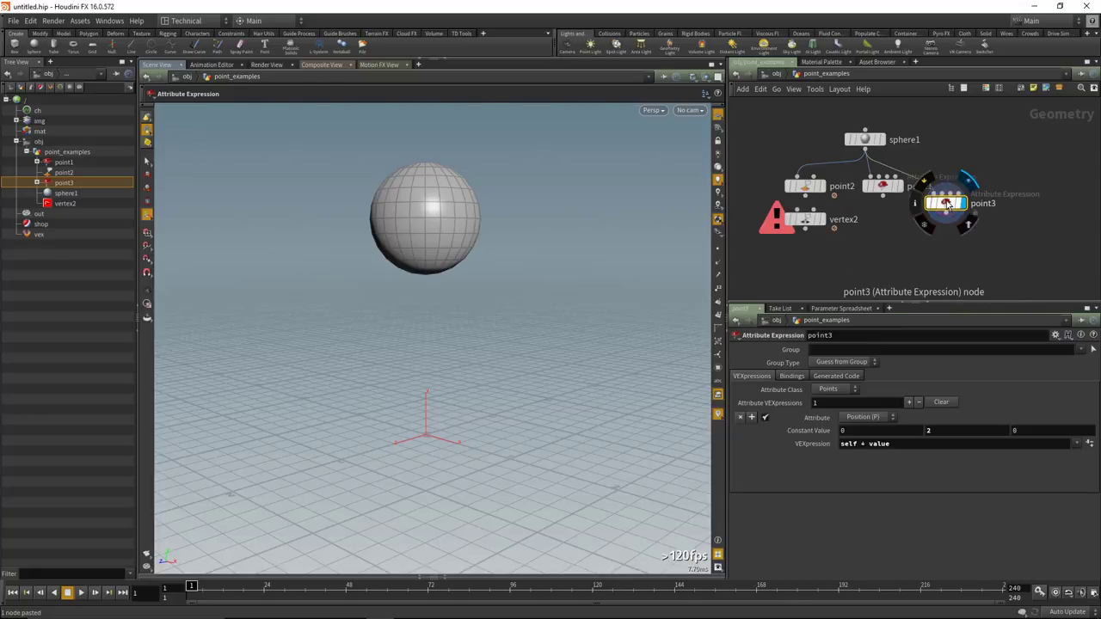
key(Delete)
Duplicate point1 within the network, placing the copy below and to the right of the original.
alt+drag(884, 189, 941, 213)
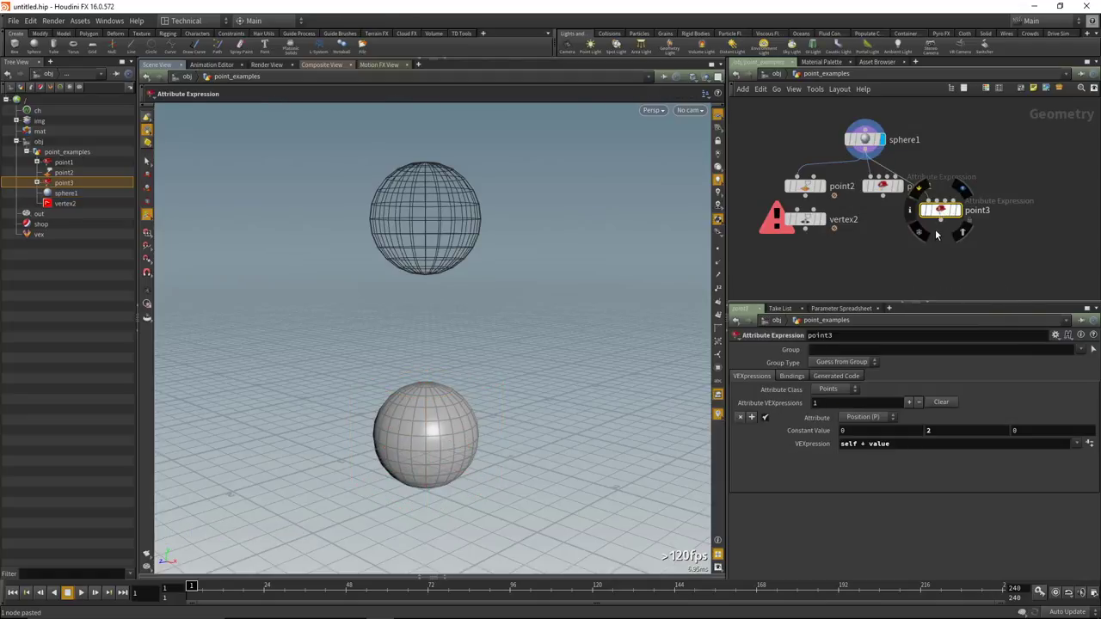
key(Delete)
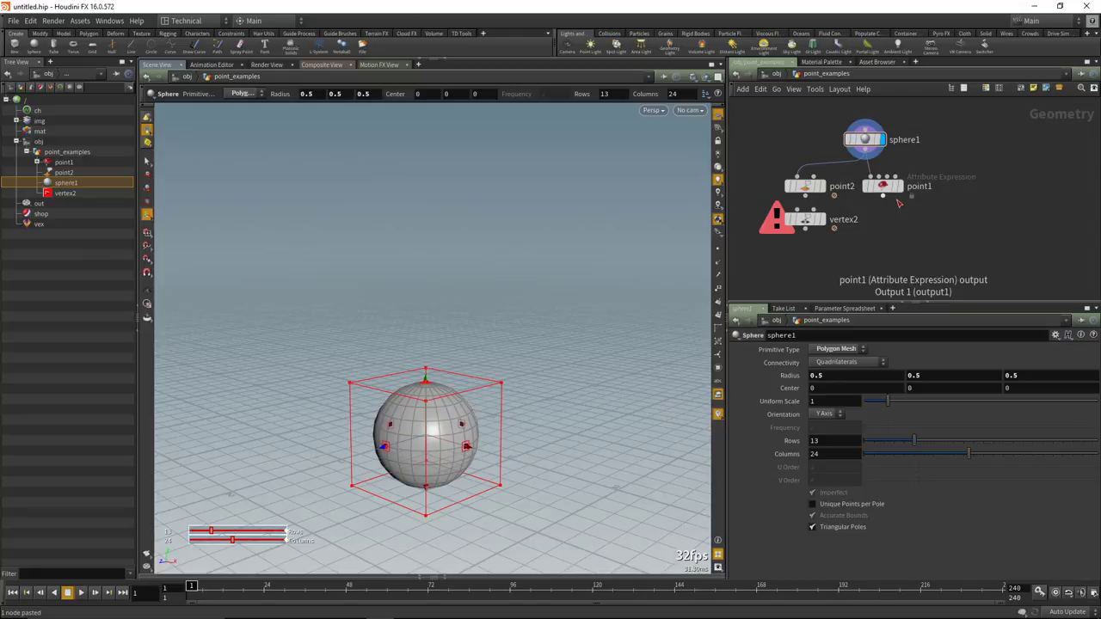
alt+drag(884, 190, 949, 221)
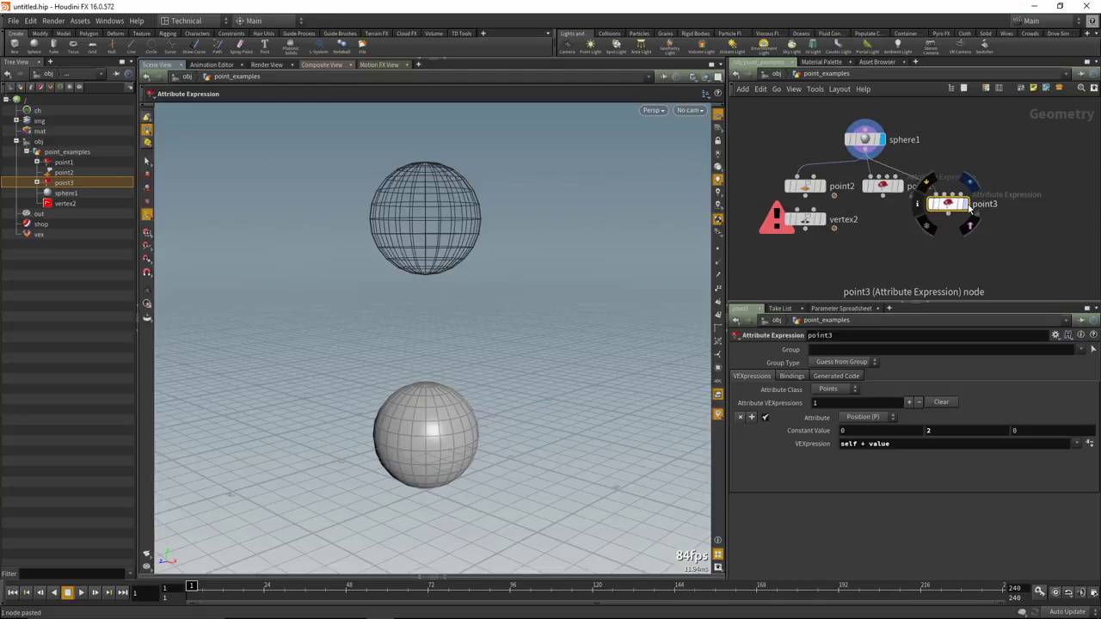
Display point3 and shorten its position VEXpression to value.
click(967, 205)
drag(869, 444, 841, 443)
key(BackSpace)
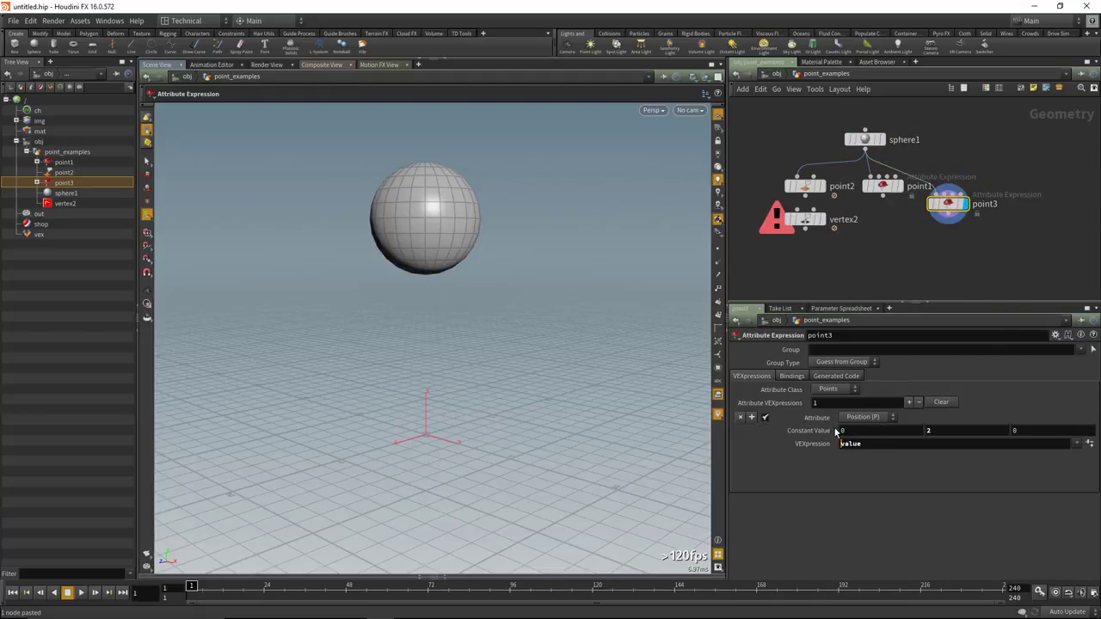
key(Return)
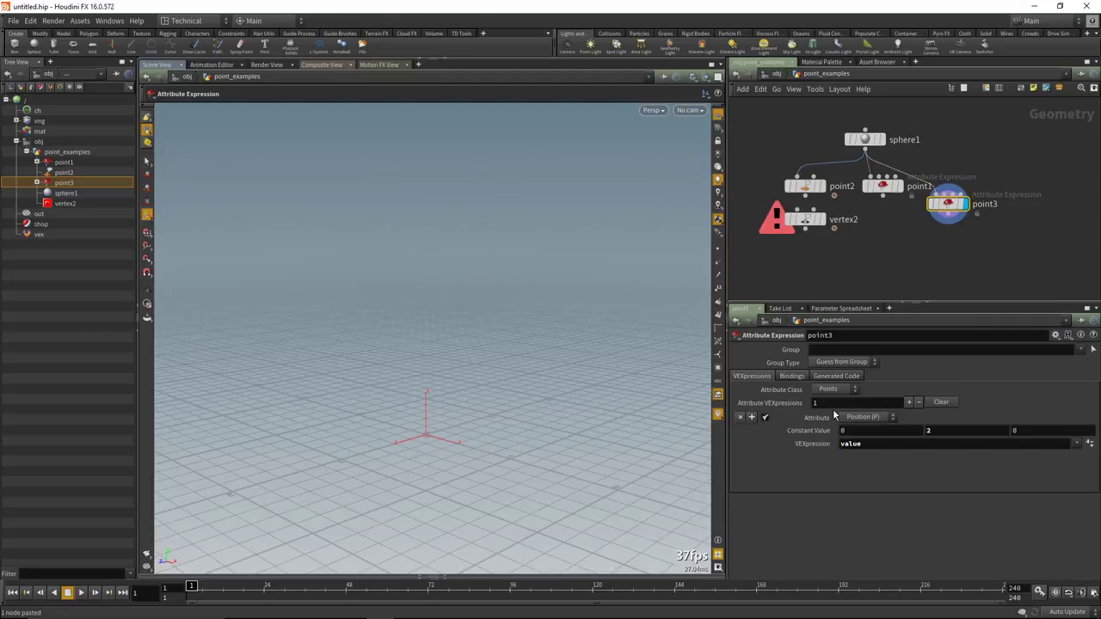
click(718, 249)
click(719, 248)
Restore point3's position VEXpression to self + value.
click(844, 444)
text(self +)
key(Return)
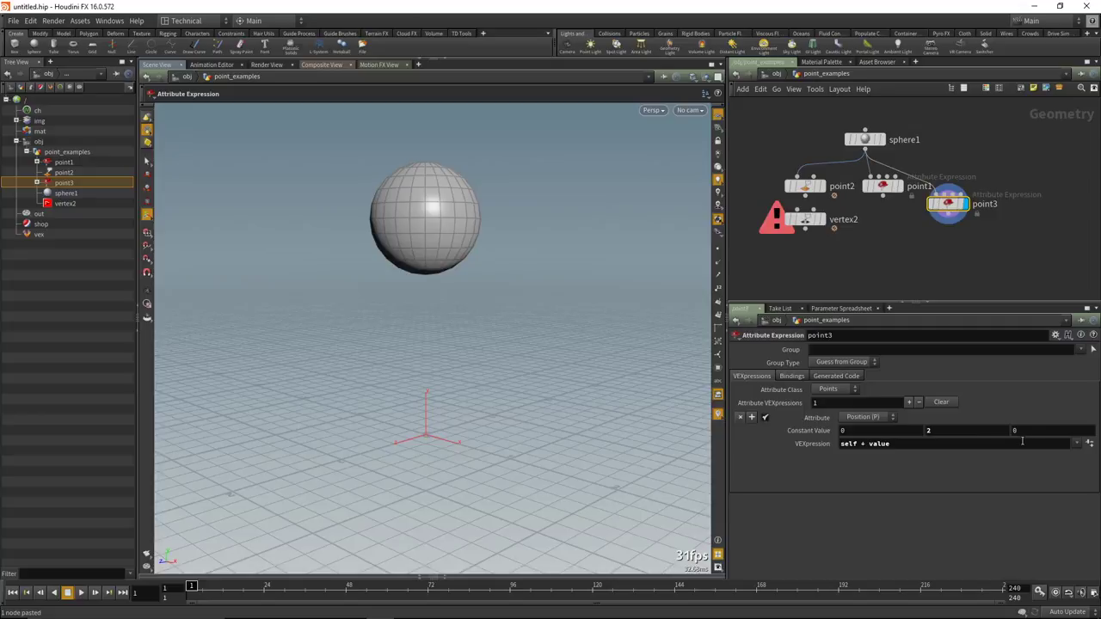
Apply the Constant Value preset to point3's VEXpression, followed by the Multiply by Constant Value preset.
click(1077, 444)
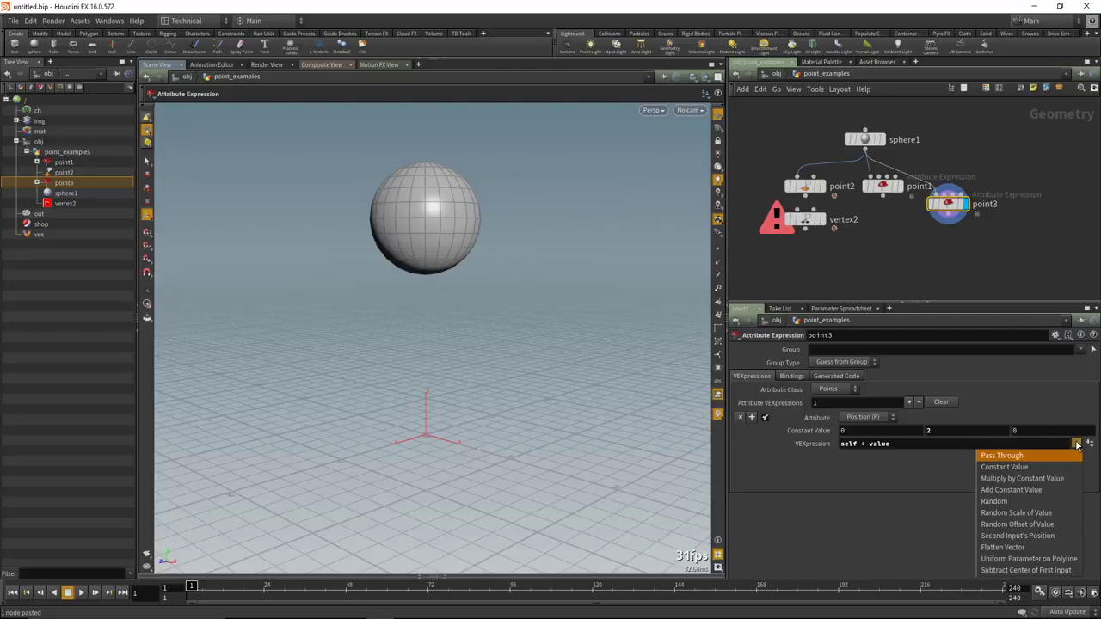
click(1026, 466)
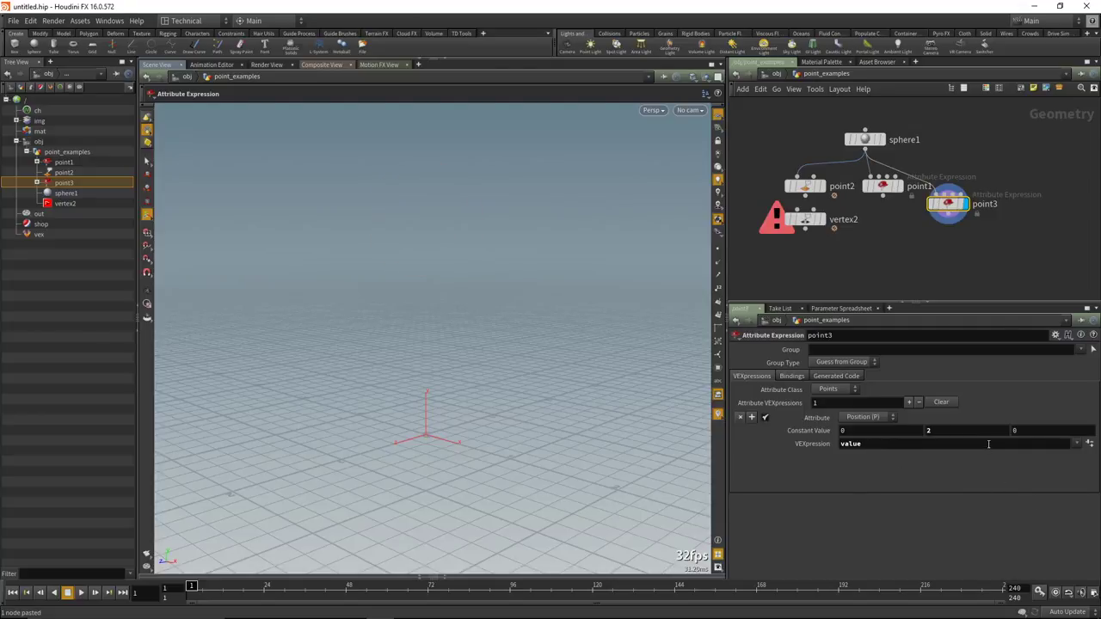
click(1076, 443)
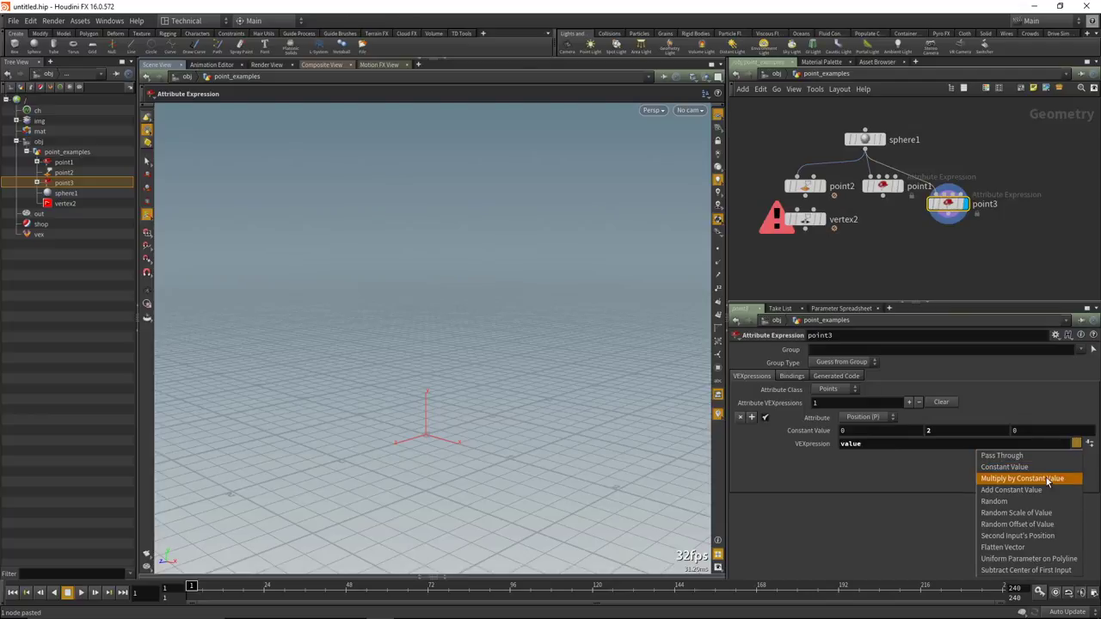
click(1046, 479)
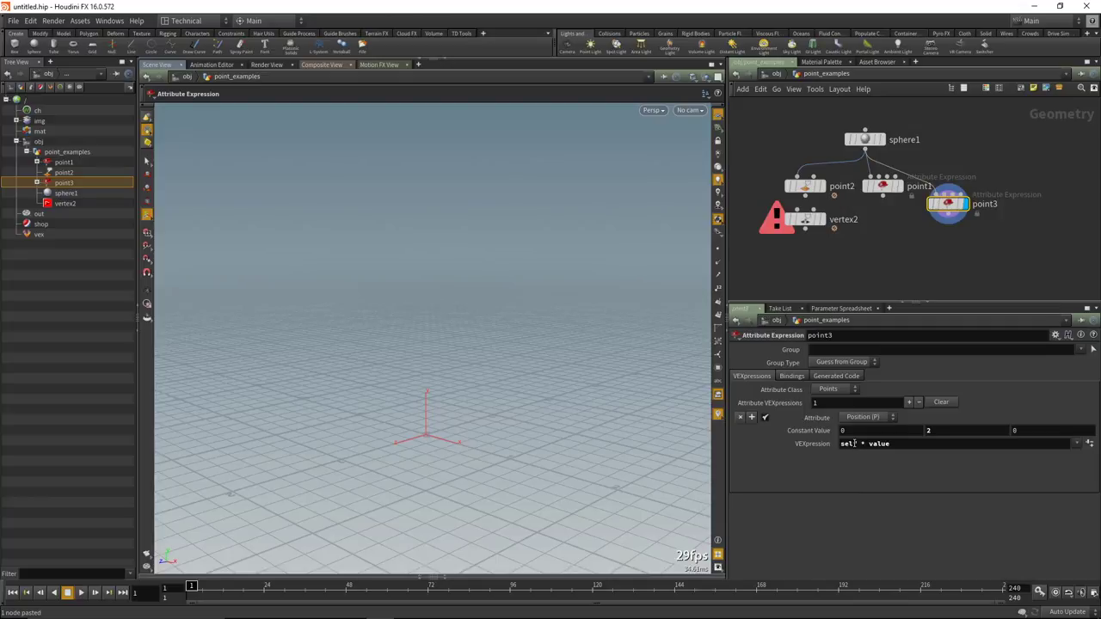
Set point3's constant value to 1, 1, 1.
double_click(866, 429)
text(1)
double_click(928, 430)
text(1)
click(1015, 431)
text(1)
key(Return)
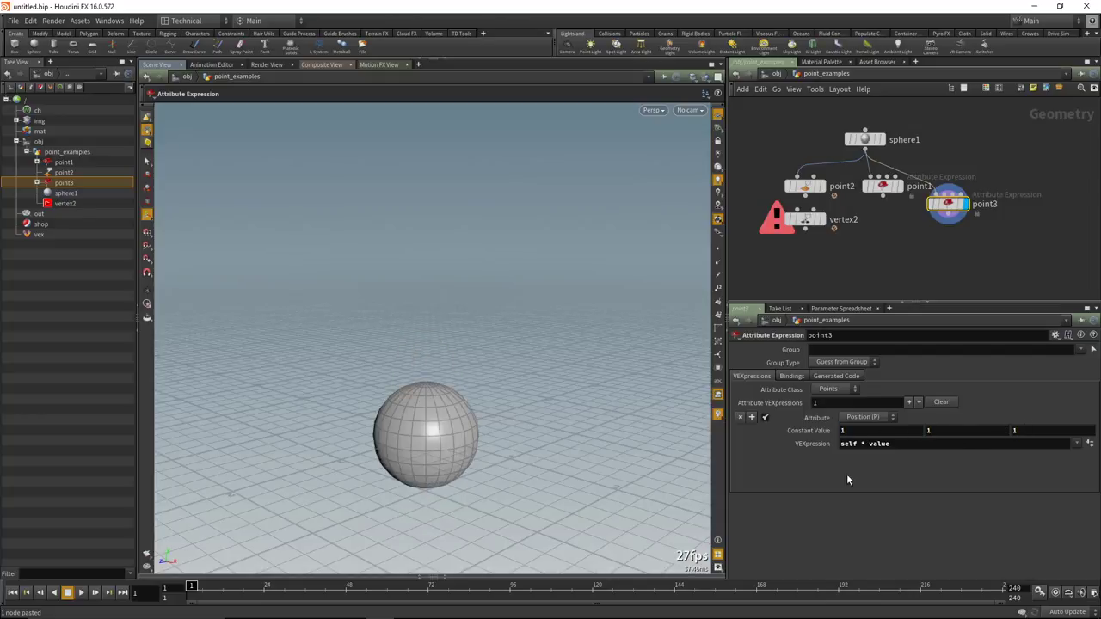
mouse_move(865, 430)
middle_down()
mouse_move(908, 432)
mouse_move(843, 432)
middle_up()
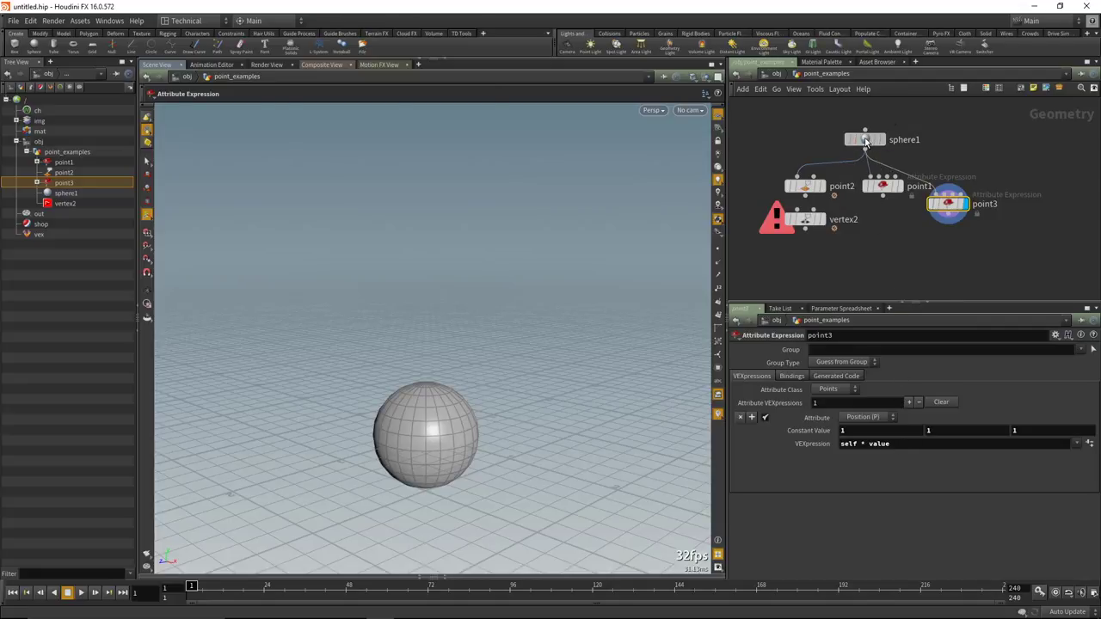
Try varying point3's constant value with sphere1 raised to about 0.8 in Y, and reset the sphere's center to its default.
click(867, 140)
middle_drag(483, 425, 552, 353)
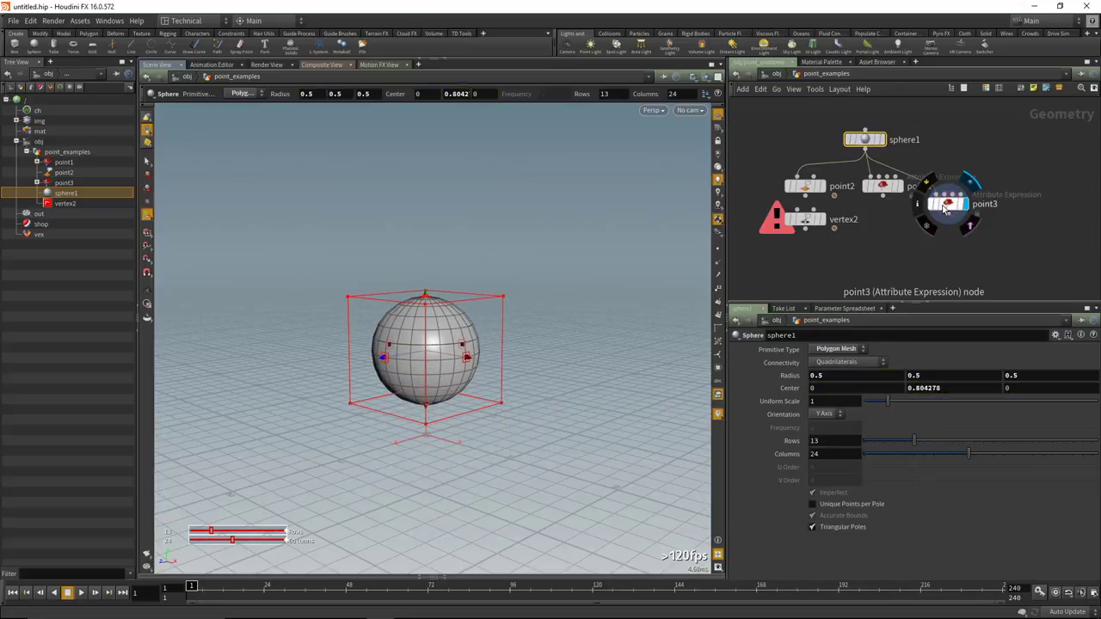
click(946, 204)
middle_drag(912, 429, 955, 430)
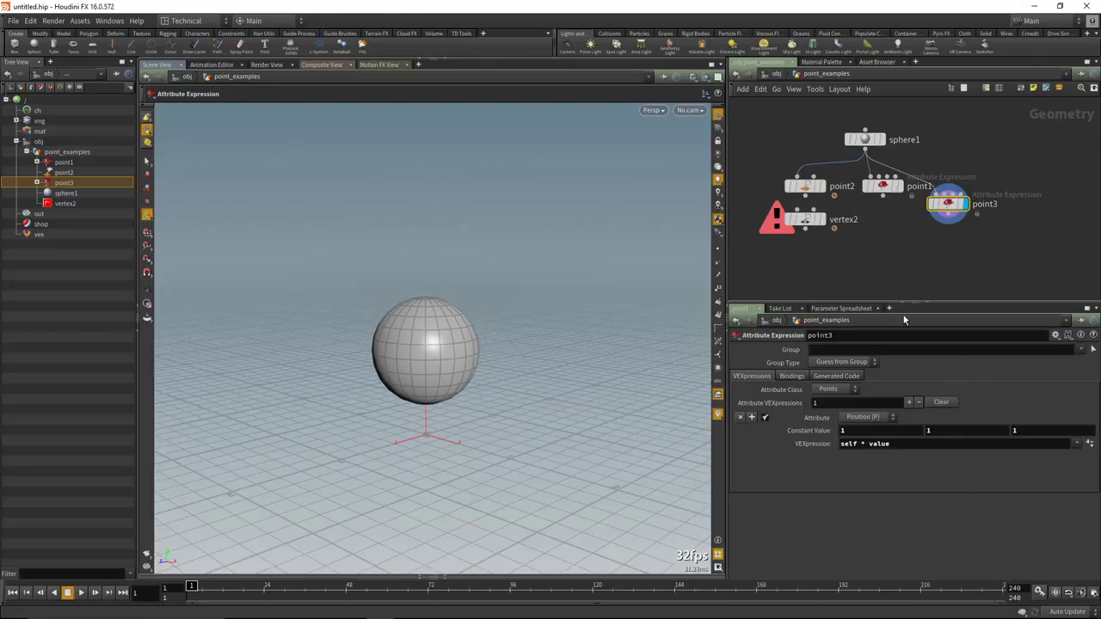
click(865, 140)
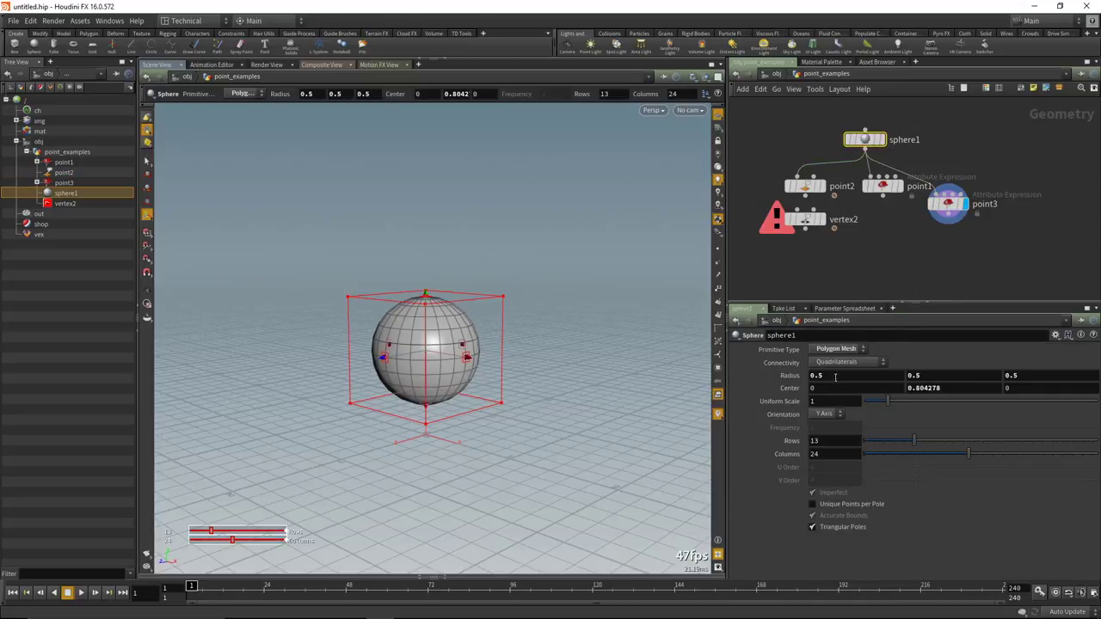
ctrl+middle_click(791, 389)
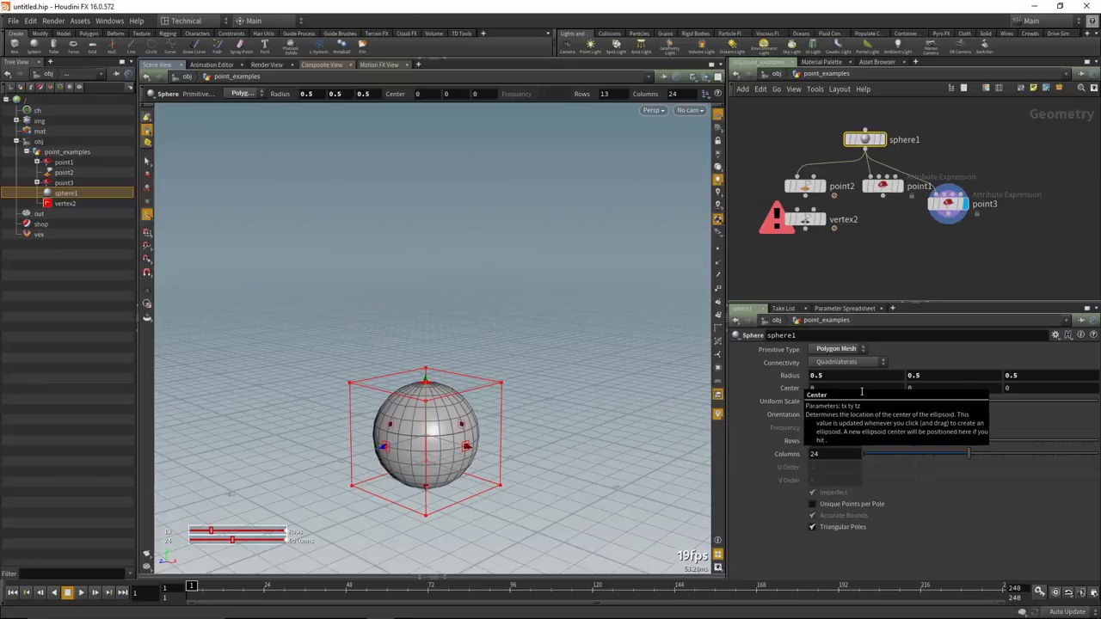
Try the Add Constant Value preset and the Random preset on point3's position VEXpression.
click(948, 204)
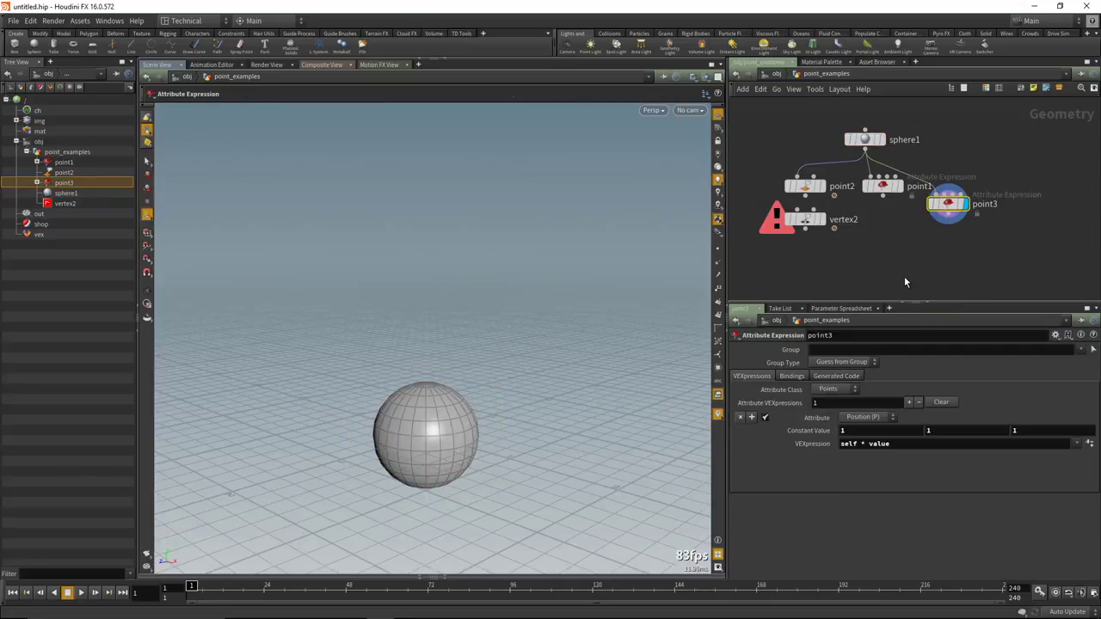
click(1075, 444)
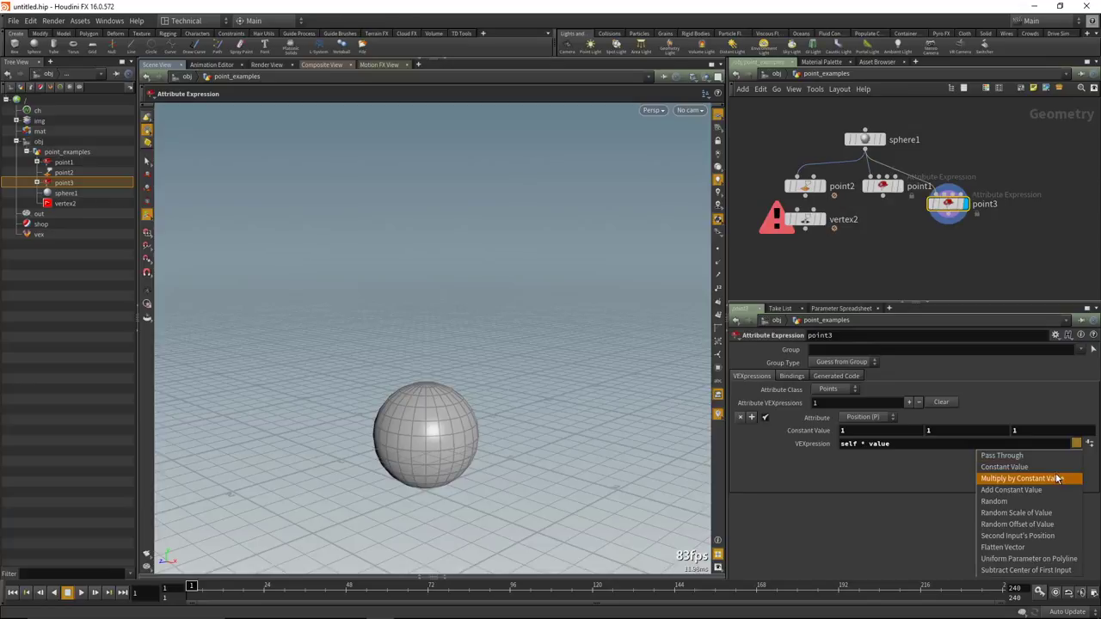
click(1036, 489)
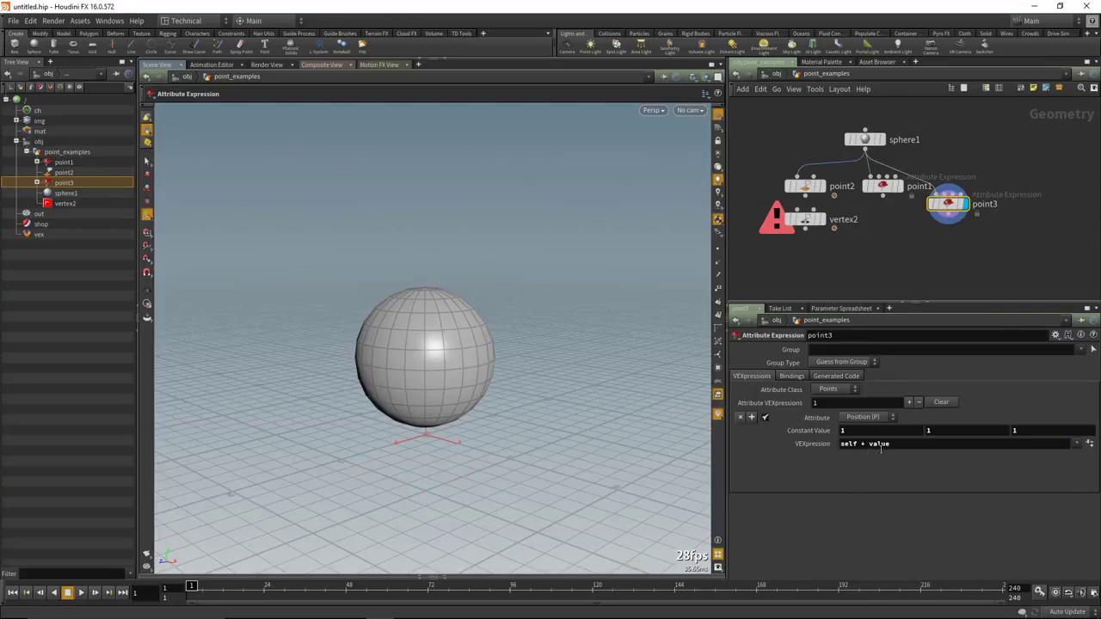
click(1076, 444)
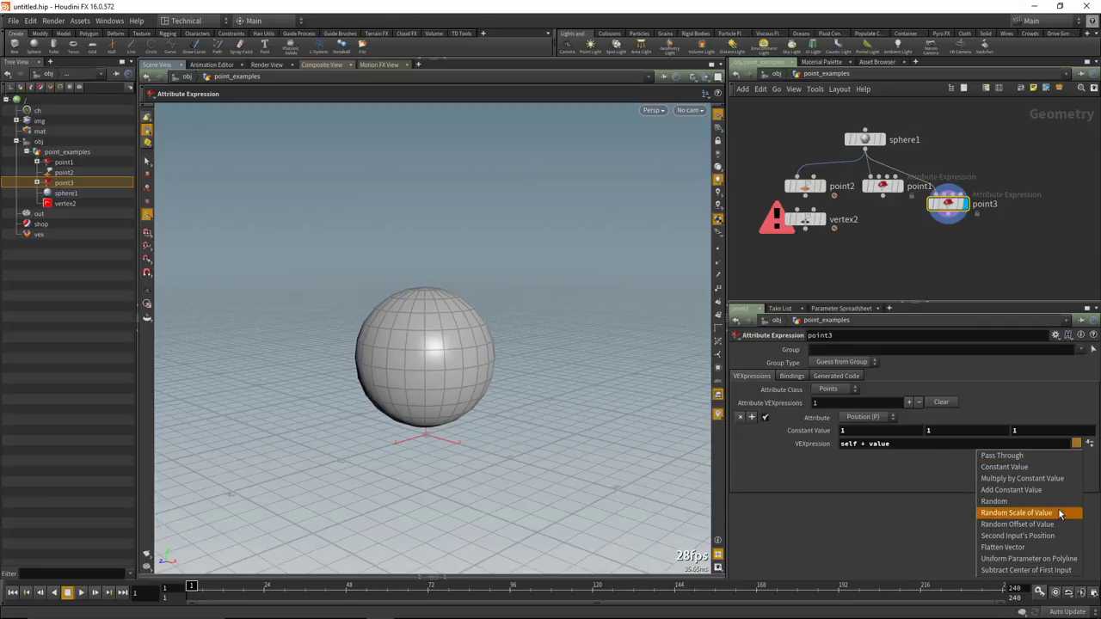
click(998, 501)
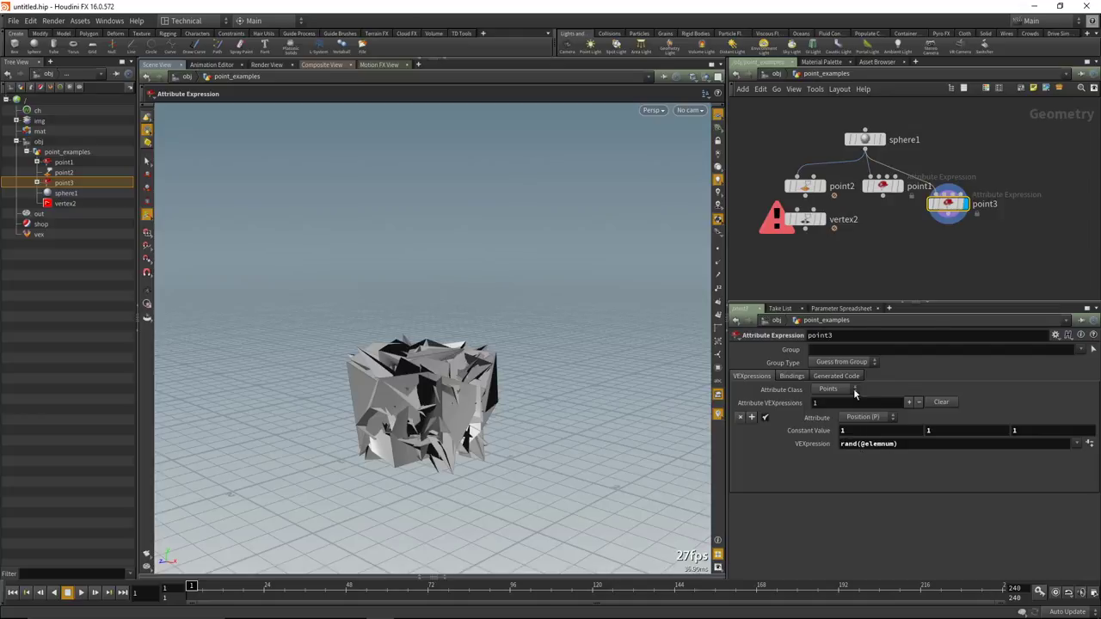
Apply the Flatten Vector preset to point3's position VEXpression.
mouse_move(948, 207)
click(1075, 444)
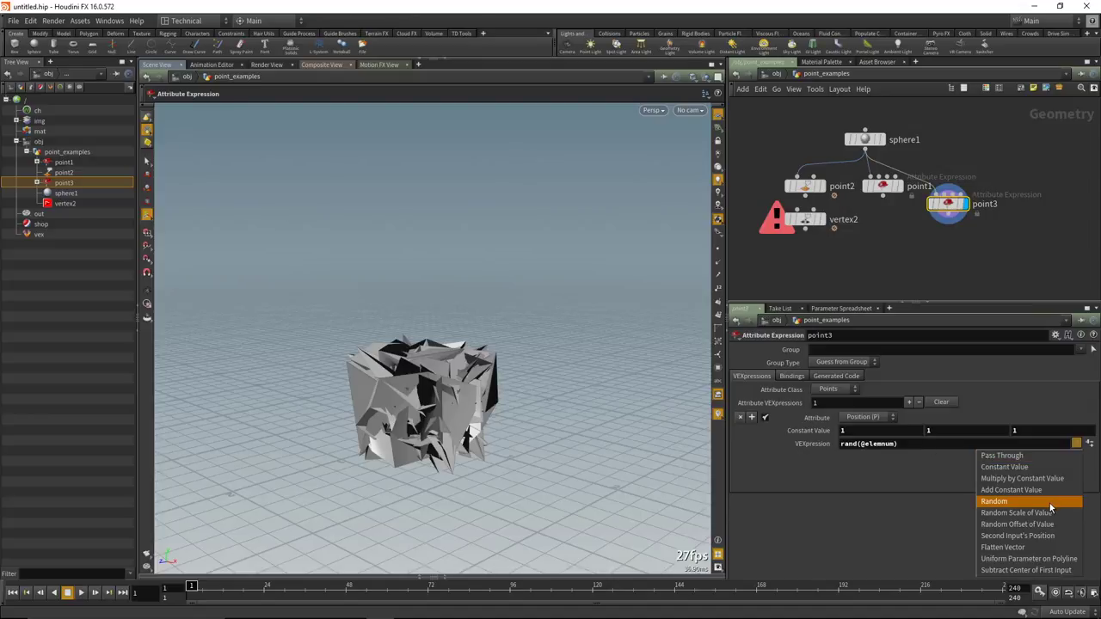
click(1023, 548)
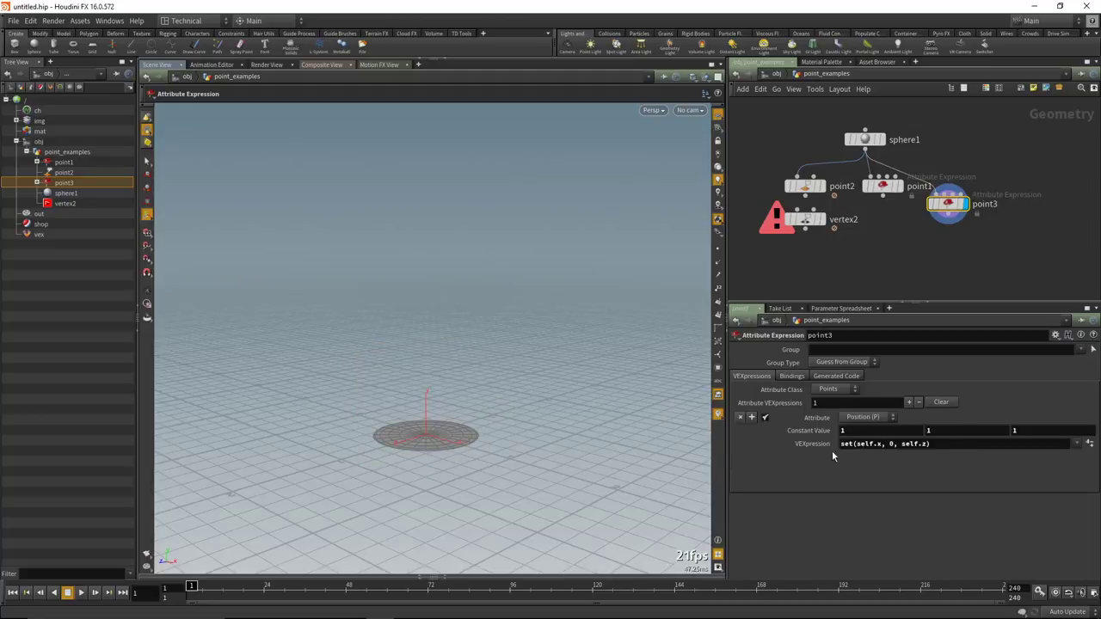
Space out the arguments of point3's set(self.x, 0, self.z) expression and compare them with the position fields of point2.
drag(841, 444, 933, 444)
click(934, 444)
double_click(846, 444)
click(871, 443)
click(888, 444)
click(910, 444)
click(857, 444)
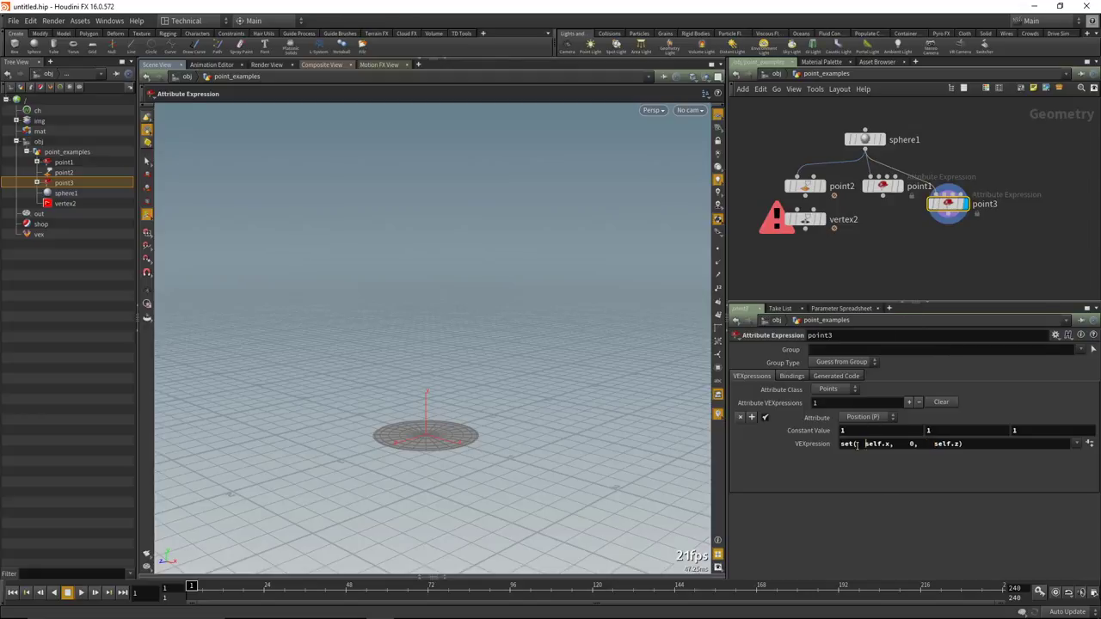
click(964, 444)
click(807, 188)
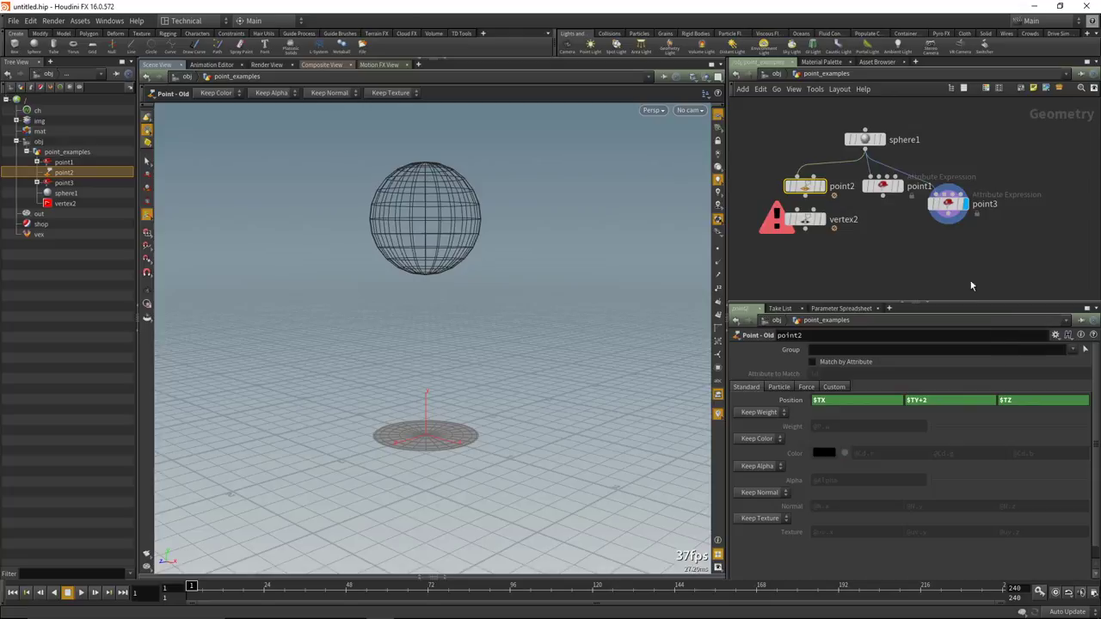
click(948, 203)
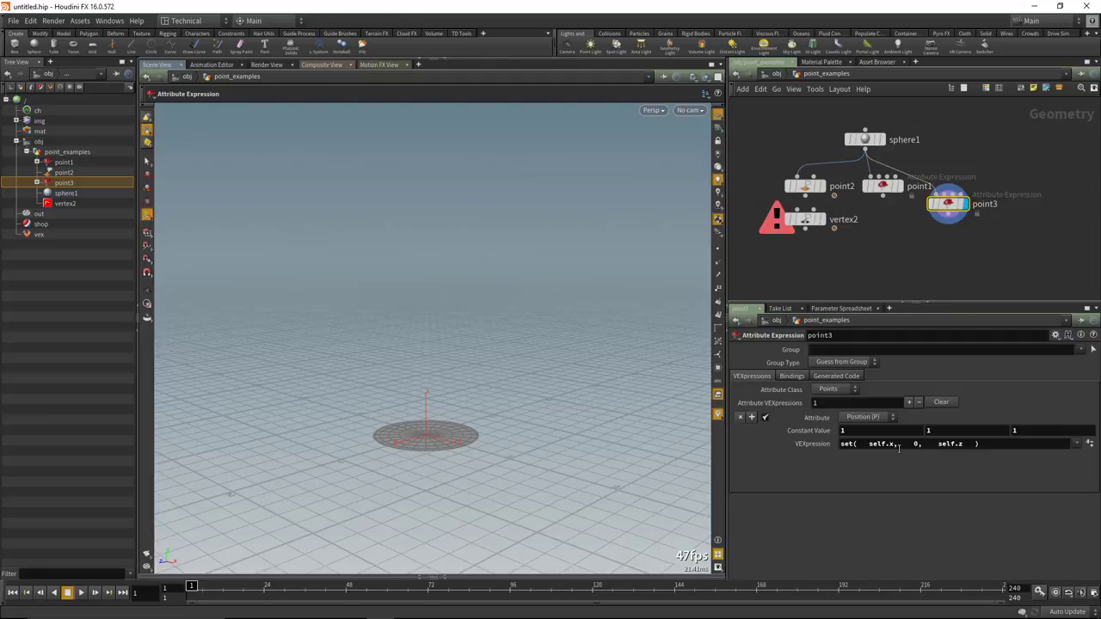
Try 1 as the Y component of point3's set() expression, and set it back to 0.
double_click(892, 444)
double_click(917, 444)
text(1)
key(Return)
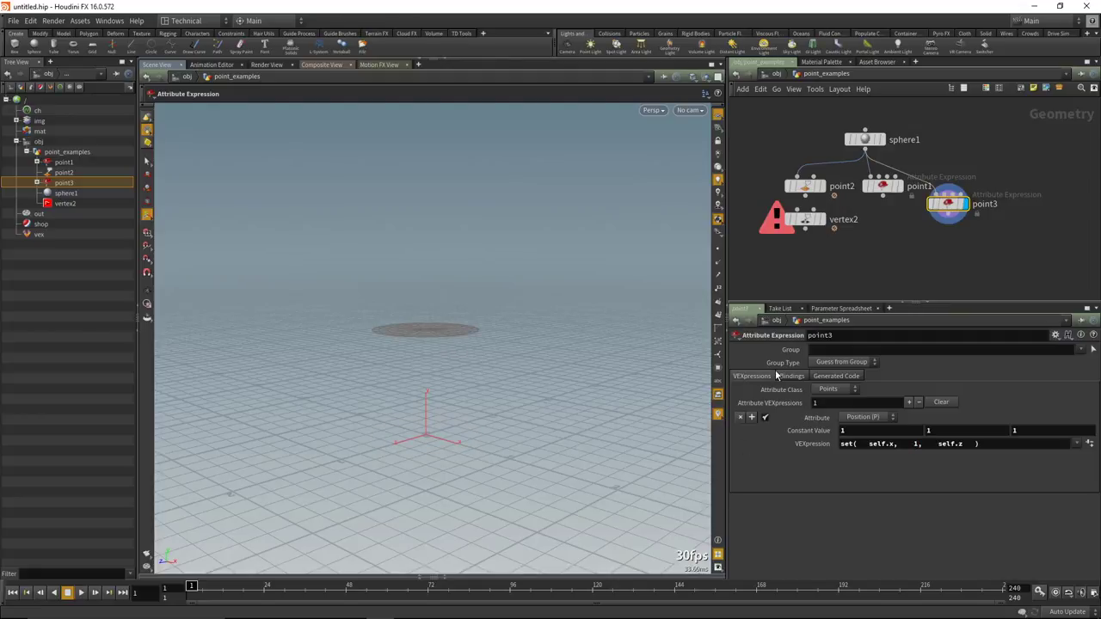
double_click(917, 444)
text(0)
key(Return)
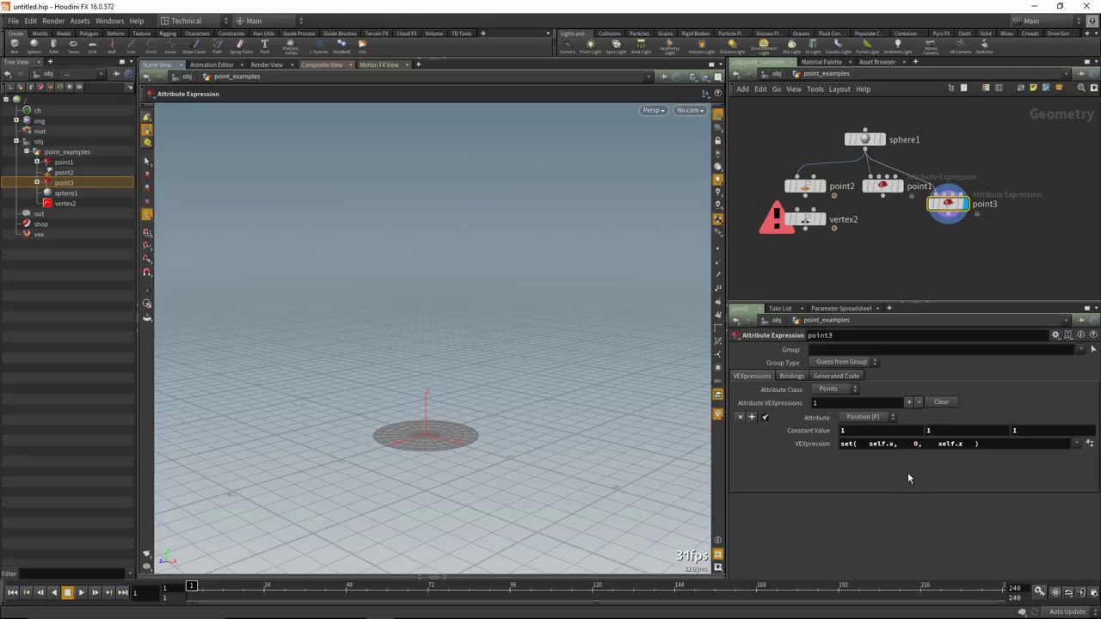
Replace point3's position VEXpression with the Subtract Center of First Input preset.
double_click(849, 443)
click(1077, 444)
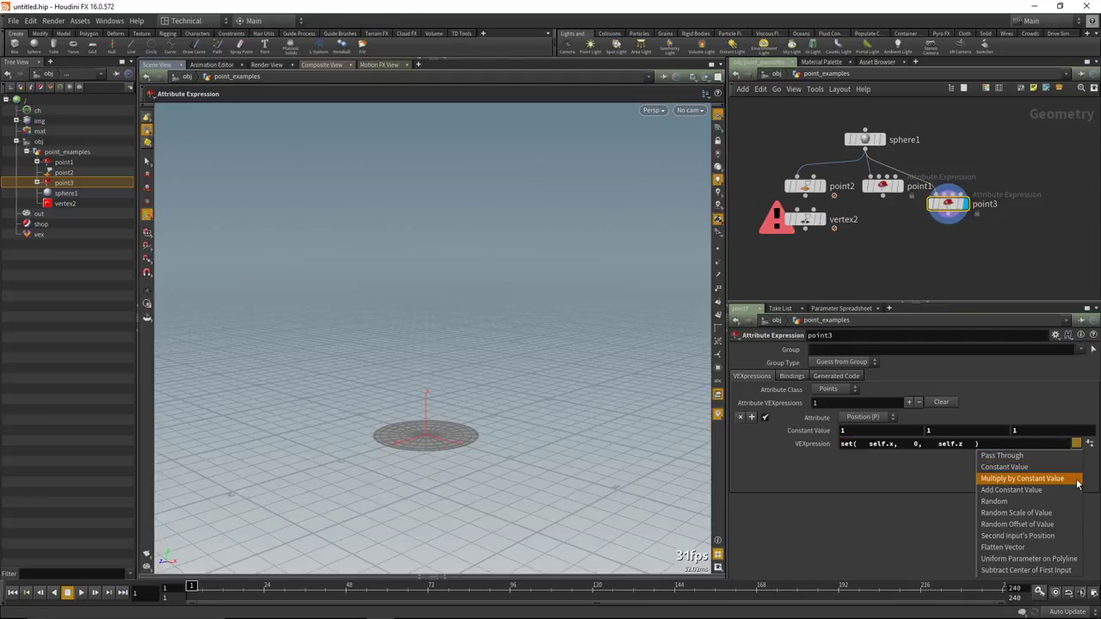
click(1047, 572)
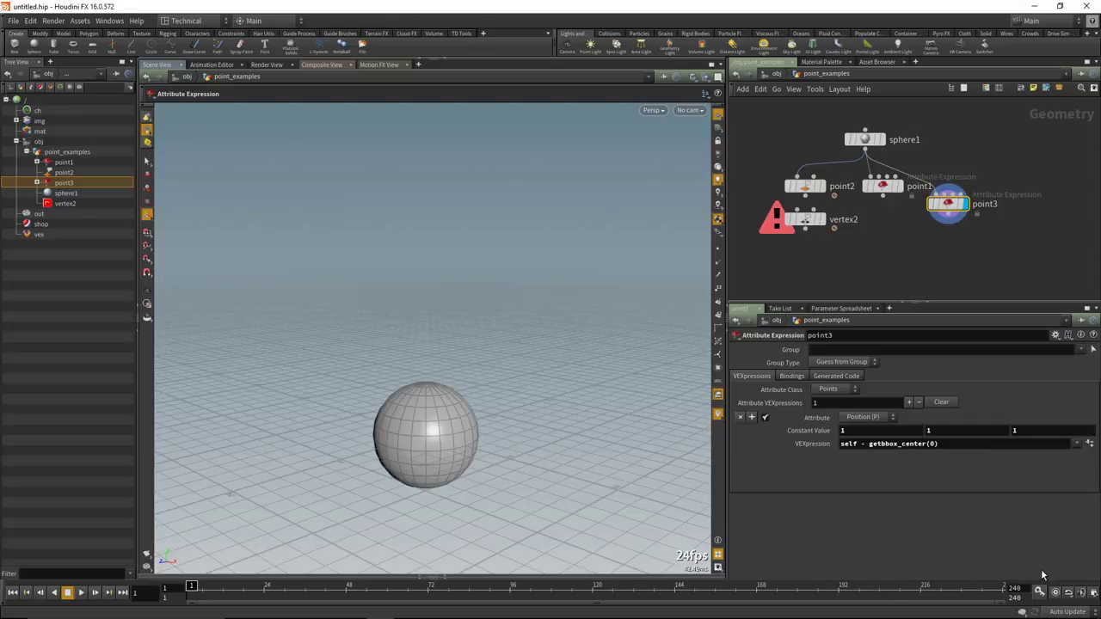
Move sphere1 freehand away from the origin in the viewport and select point3 again.
key(Escape)
drag(464, 447, 439, 411)
scroll(457, 420, down, 3)
key(Return)
click(864, 141)
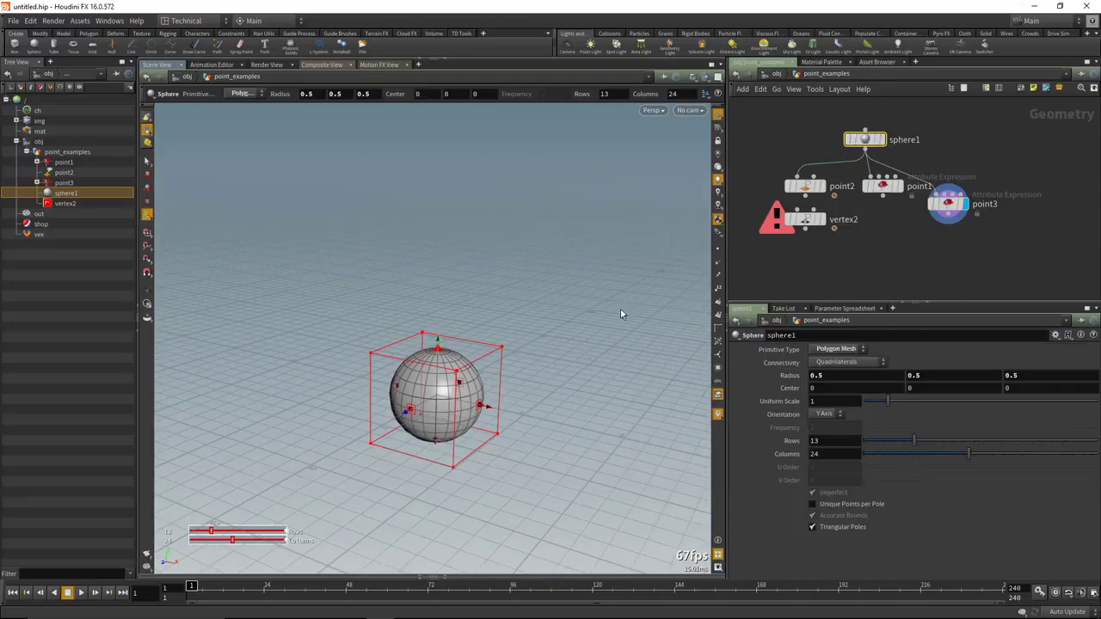
mouse_move(854, 140)
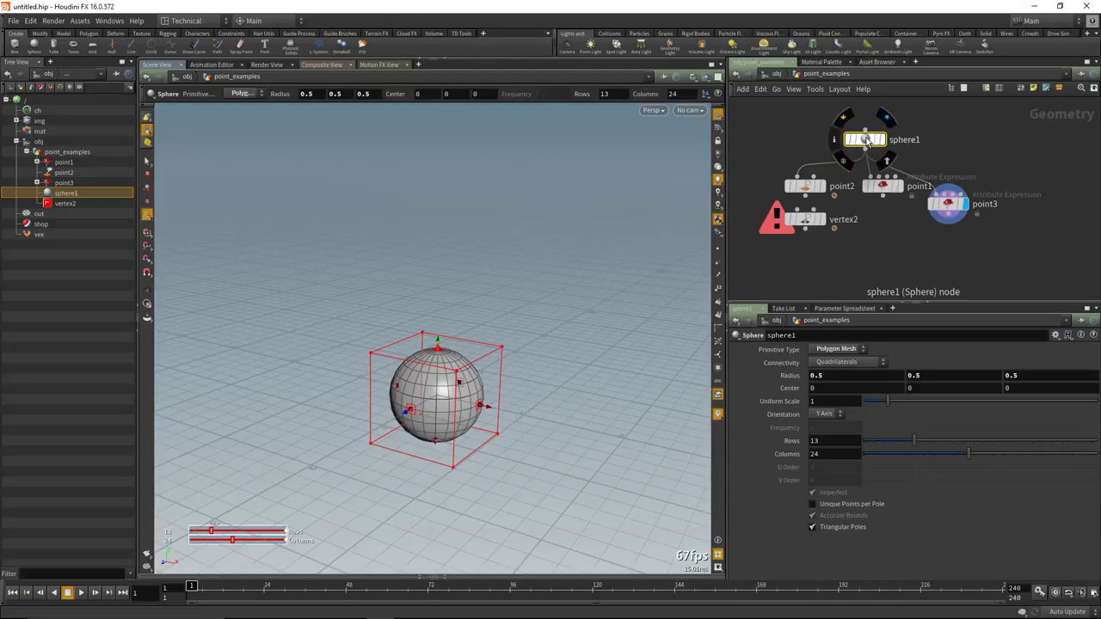
mouse_move(950, 208)
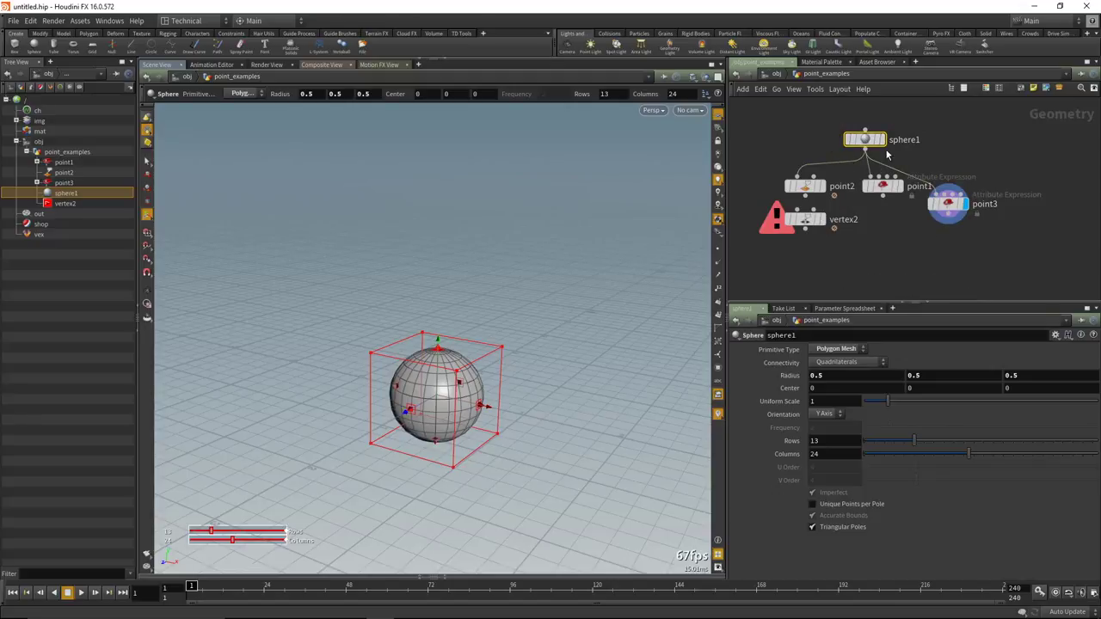
key(t)
middle_drag(590, 418, 561, 366)
click(949, 207)
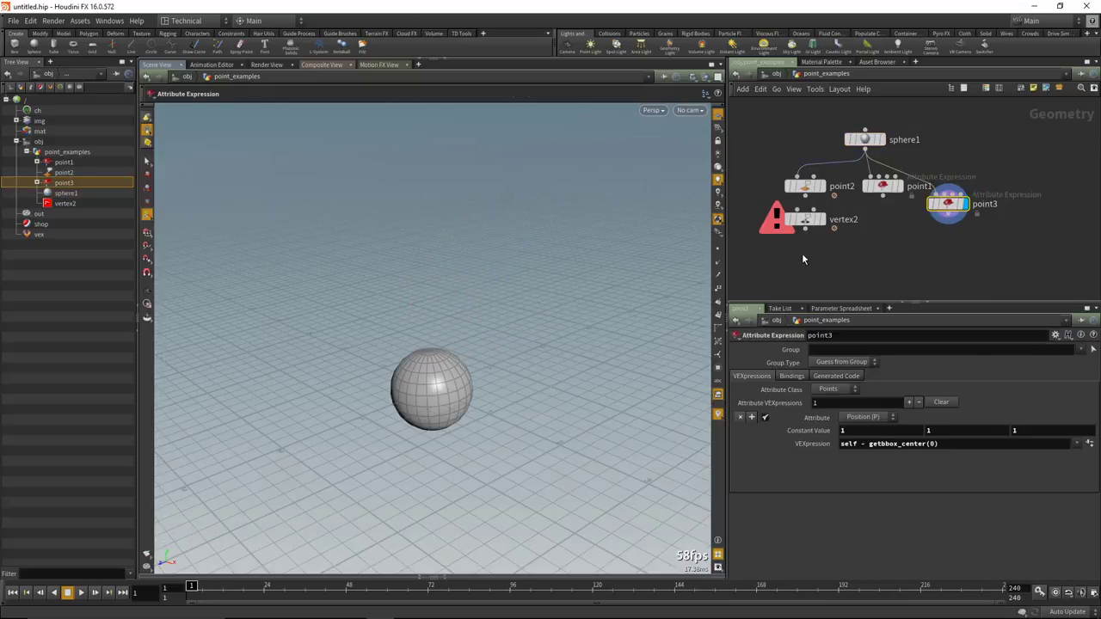
Show sphere1 as a template to compare its offset position with point3's centered result.
click(878, 152)
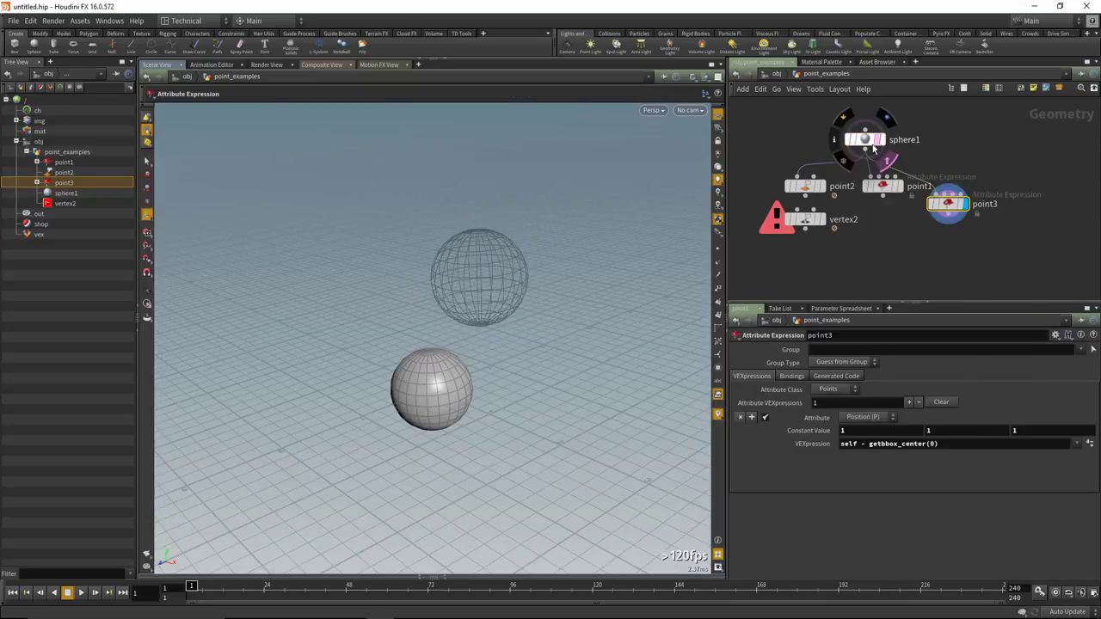
drag(498, 333, 526, 300)
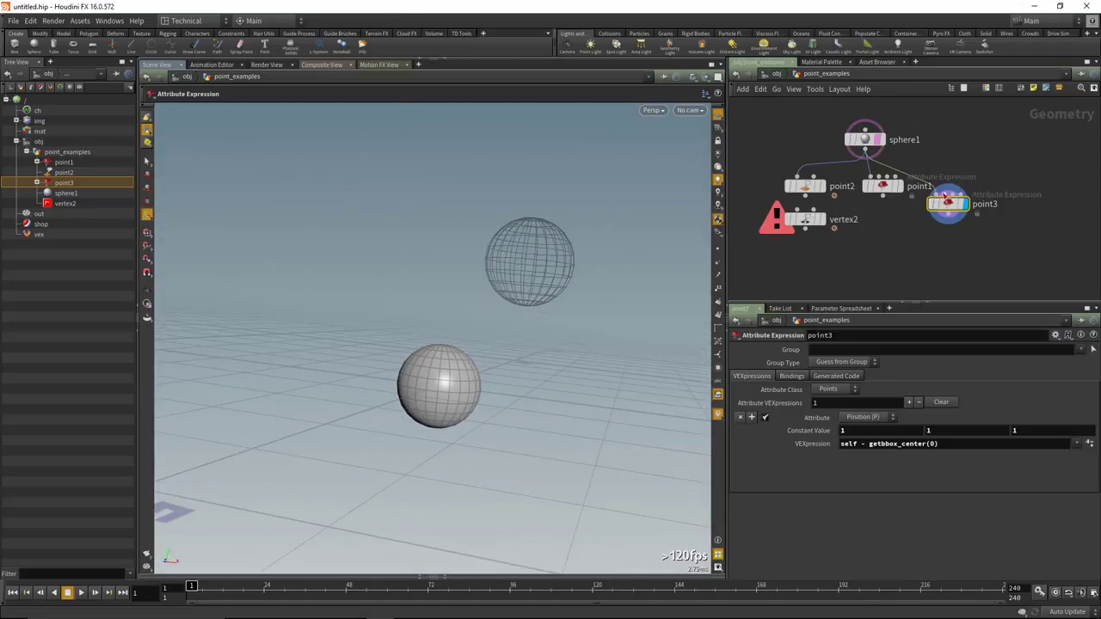
key(ctrl+z)
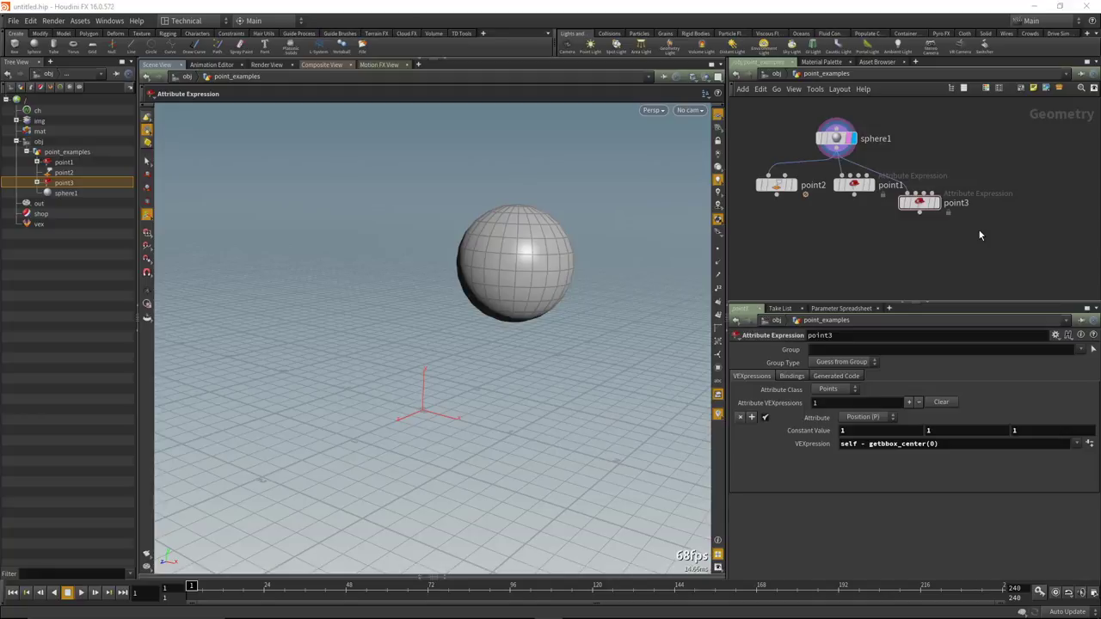
Add a new Point node fed by sphere1 and place it beyond point3 in the network.
key(Tab)
text(point)
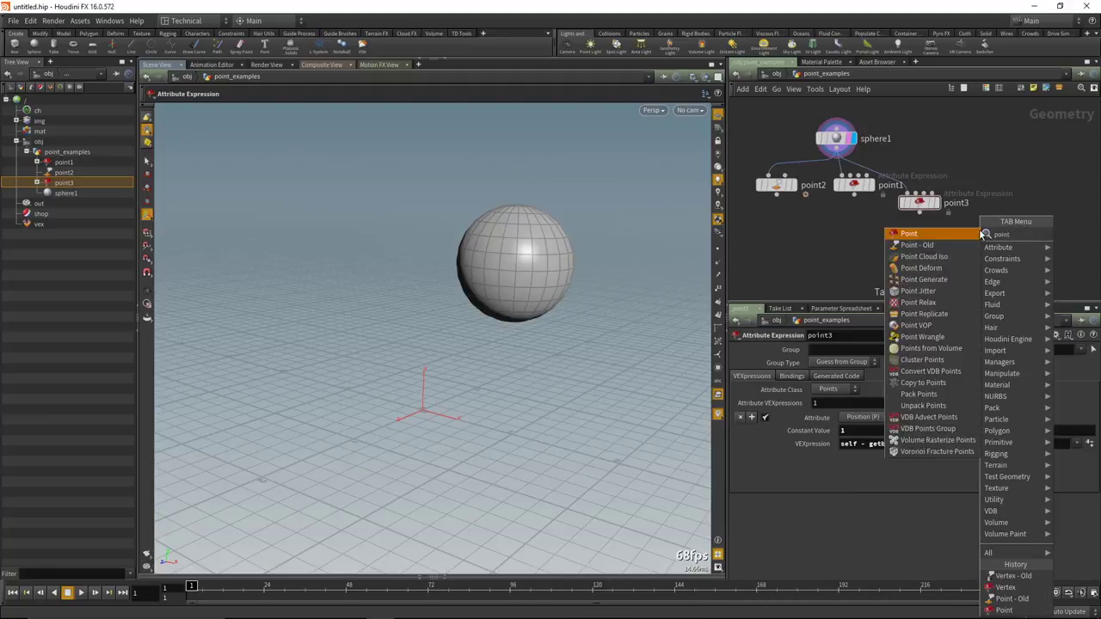
key(Return)
click(991, 237)
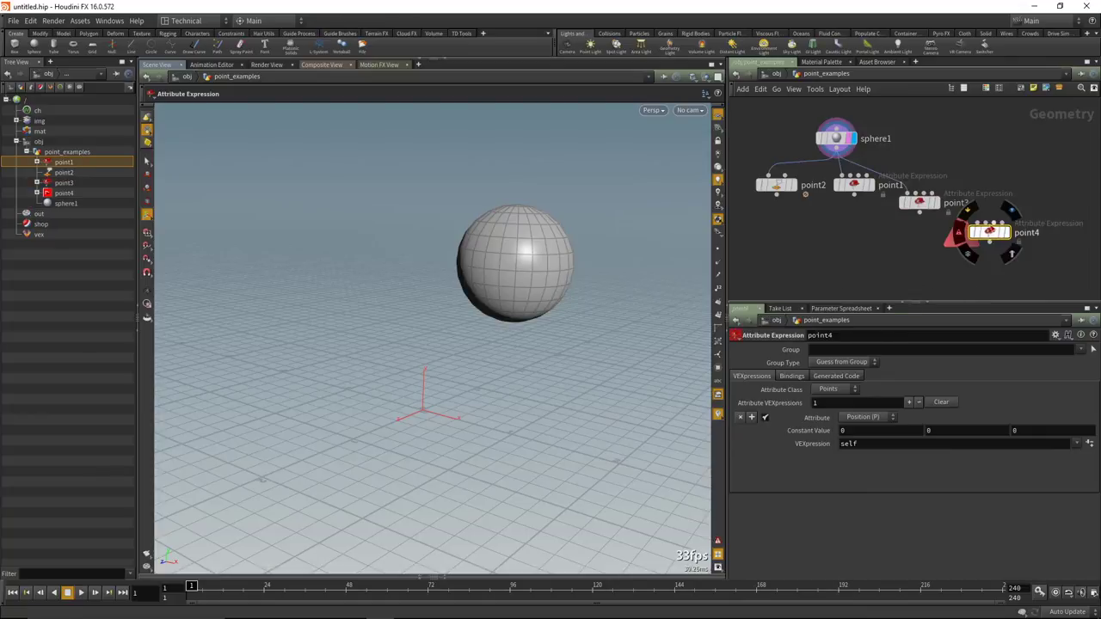
drag(989, 221, 854, 153)
click(854, 153)
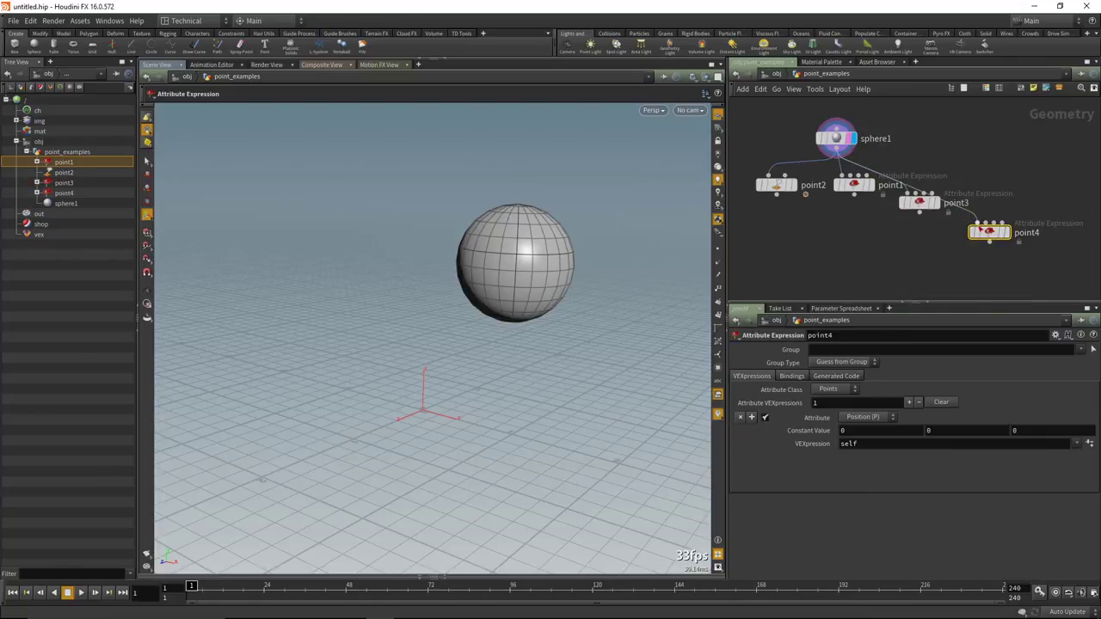
drag(989, 232, 994, 219)
middle_drag(1015, 253, 925, 234)
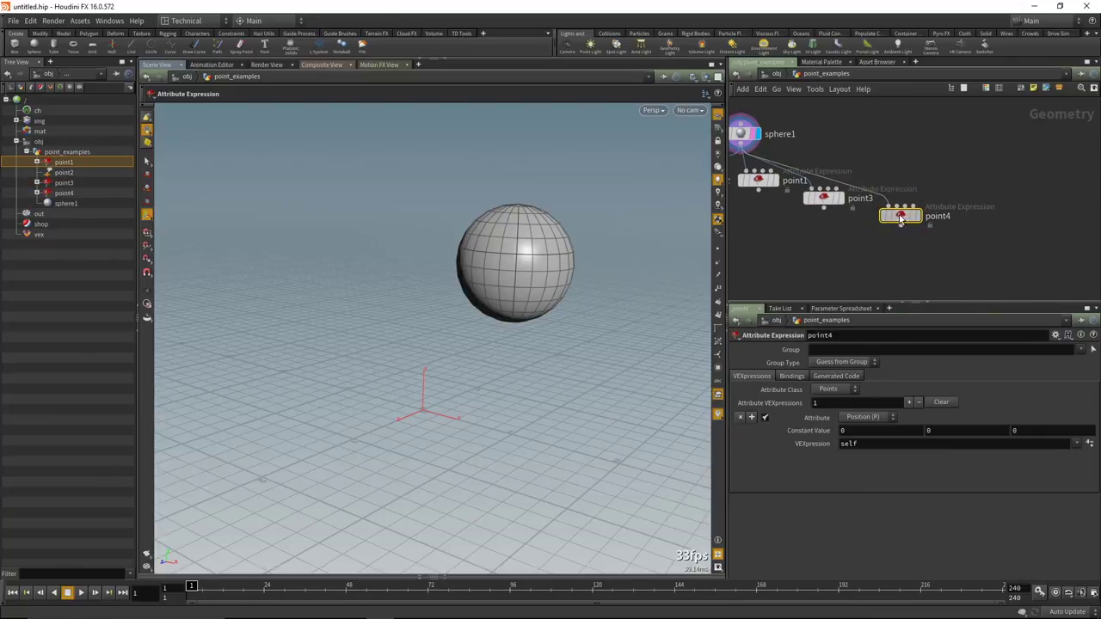
drag(902, 216, 905, 211)
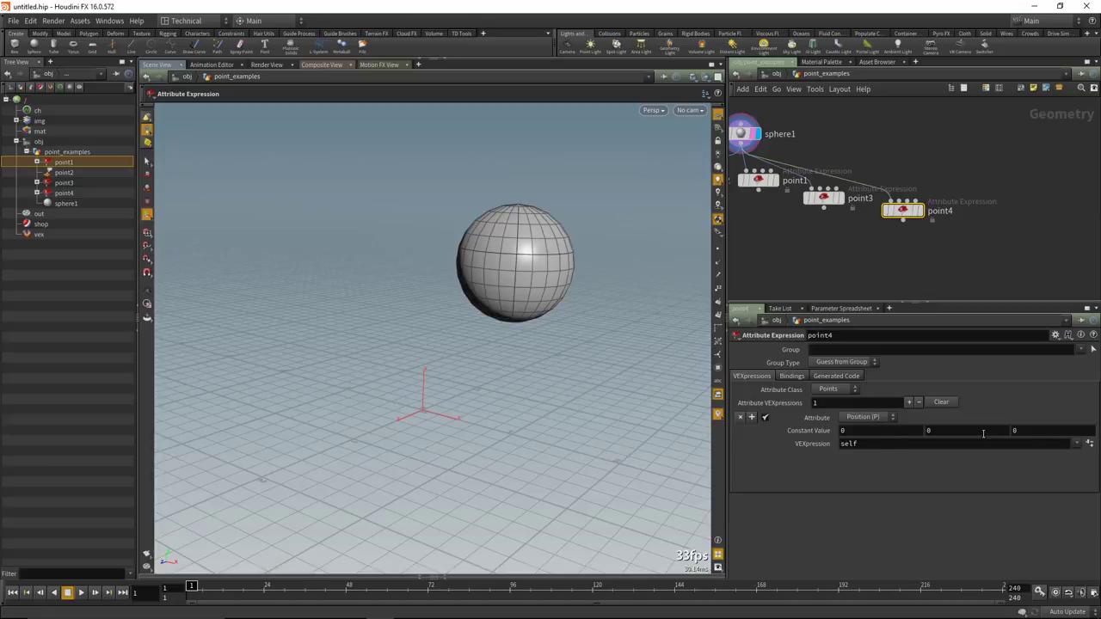
Set point4's position VEXpression to self + @N and inspect the inflated sphere against the original.
drag(880, 444, 831, 444)
key(Left)
text(@N)
key(Return)
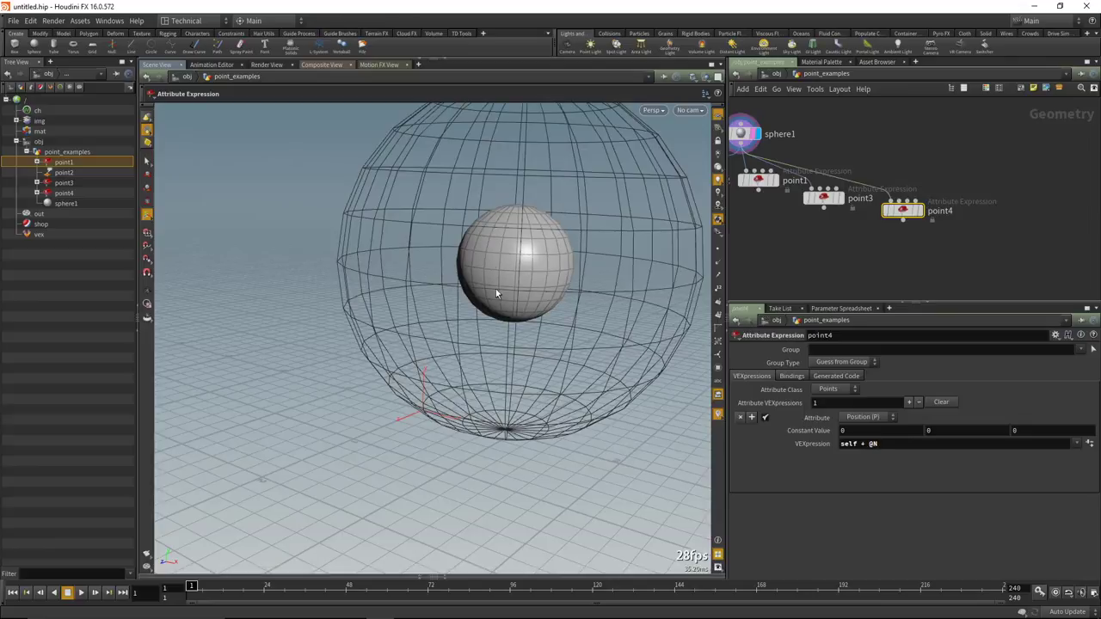
key(Escape)
scroll(496, 293, down, 5)
mouse_move(496, 294)
mouse_down()
mouse_move(478, 304)
mouse_move(516, 292)
mouse_up()
middle_drag(834, 238, 859, 232)
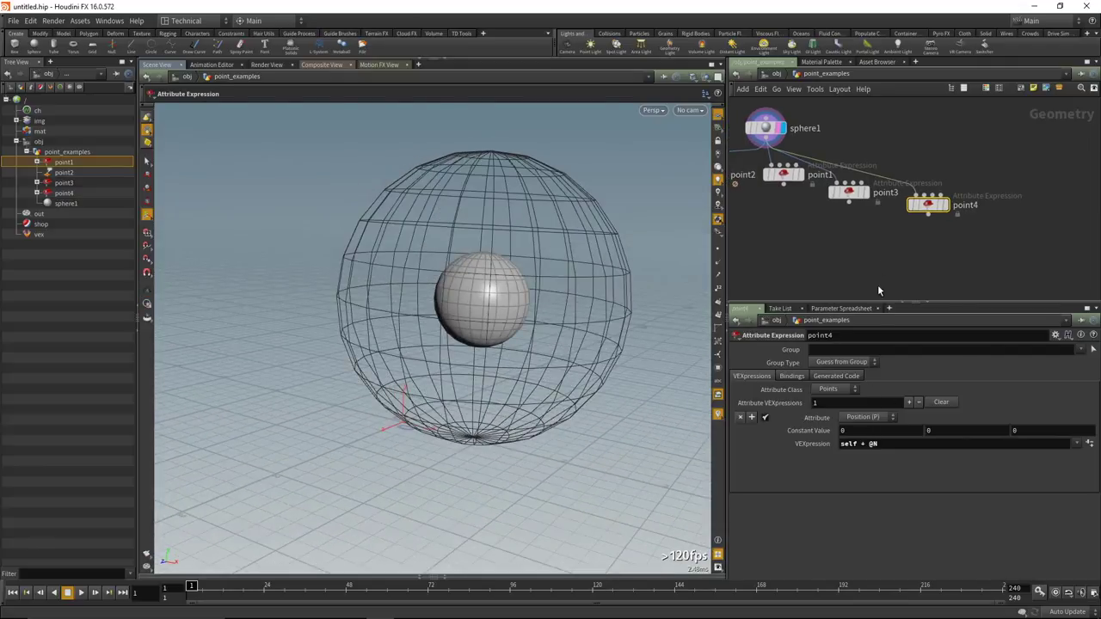
Set the X position of the old point2 node to $TX + $NX*0.2 and frame the result.
click(768, 177)
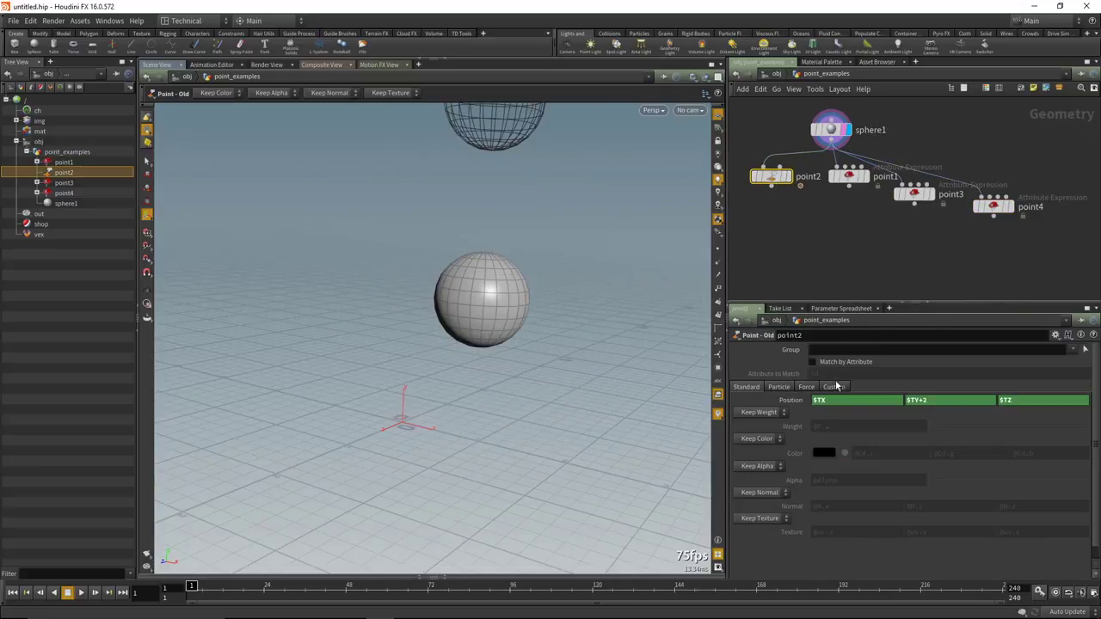
click(841, 397)
text(+ $NX*0.2)
key(Return)
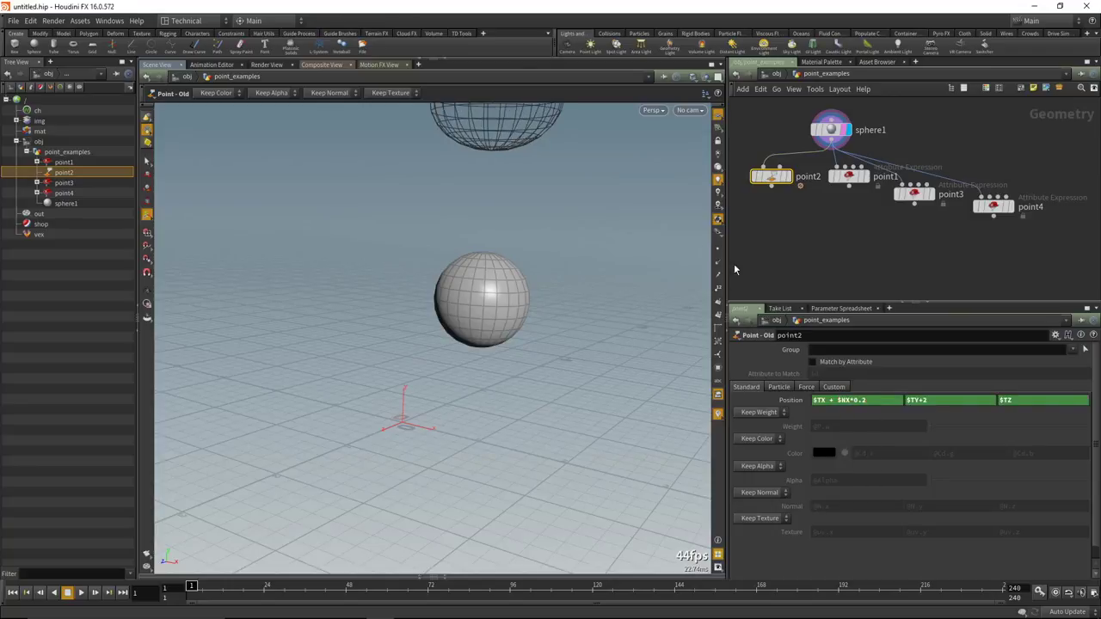
key(h)
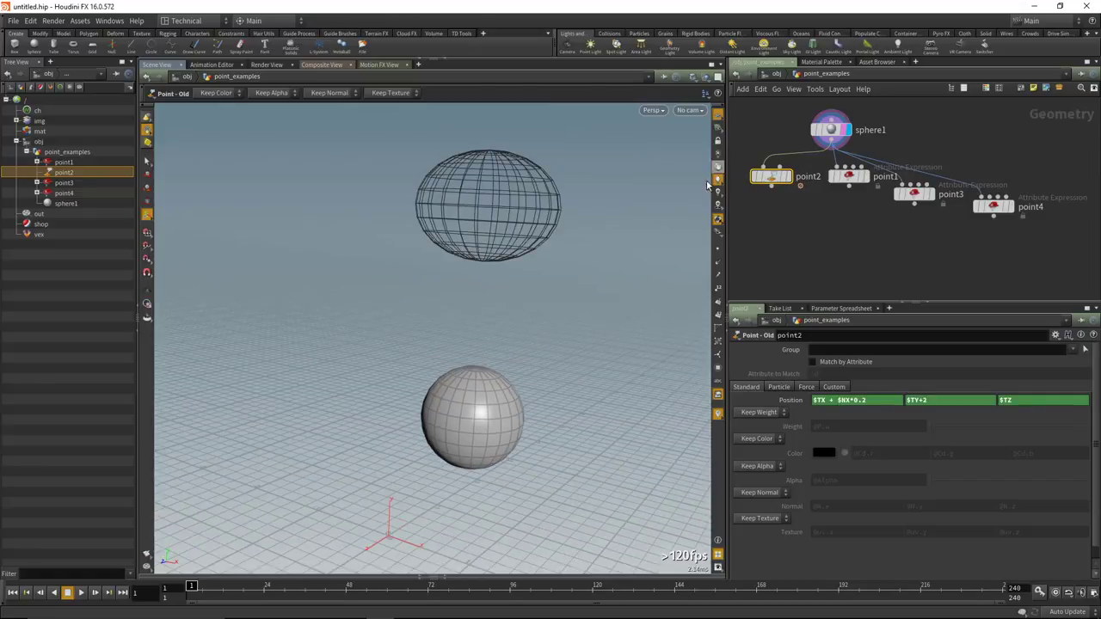
Display point4's result in the viewport and inspect the inflated sphere.
middle_drag(980, 238, 918, 212)
click(946, 180)
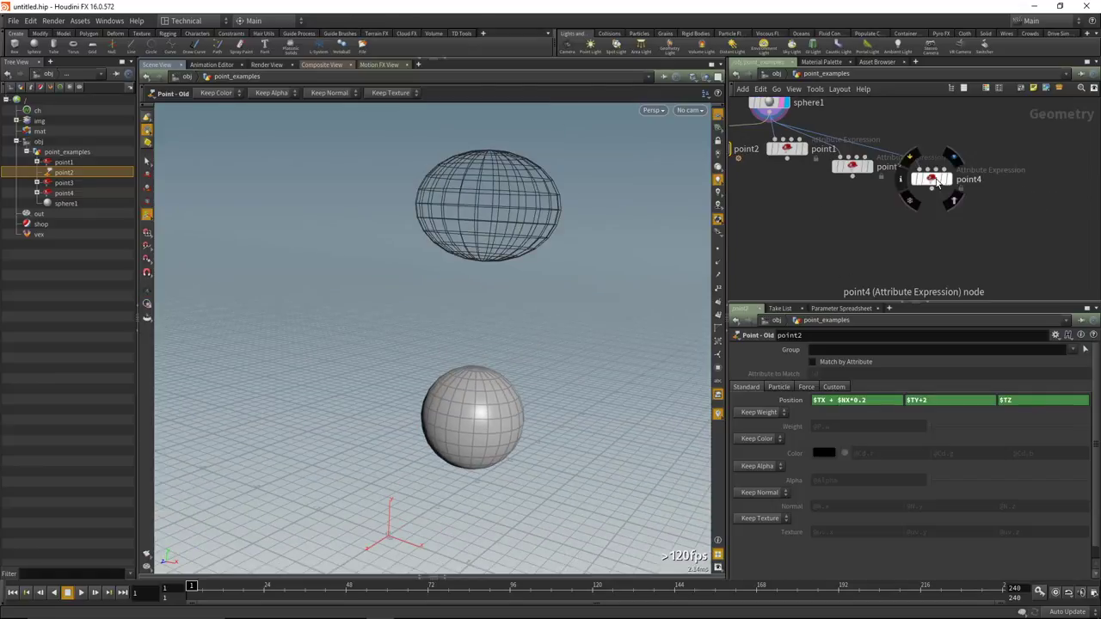
click(949, 180)
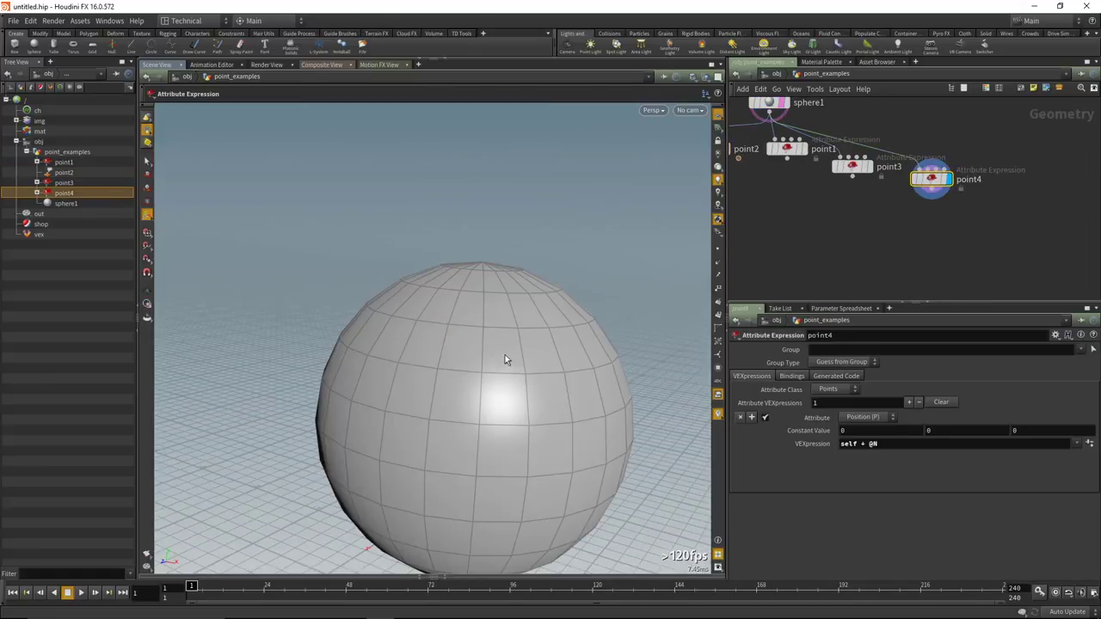
scroll(514, 362, down, 3)
middle_drag(516, 394, 504, 338)
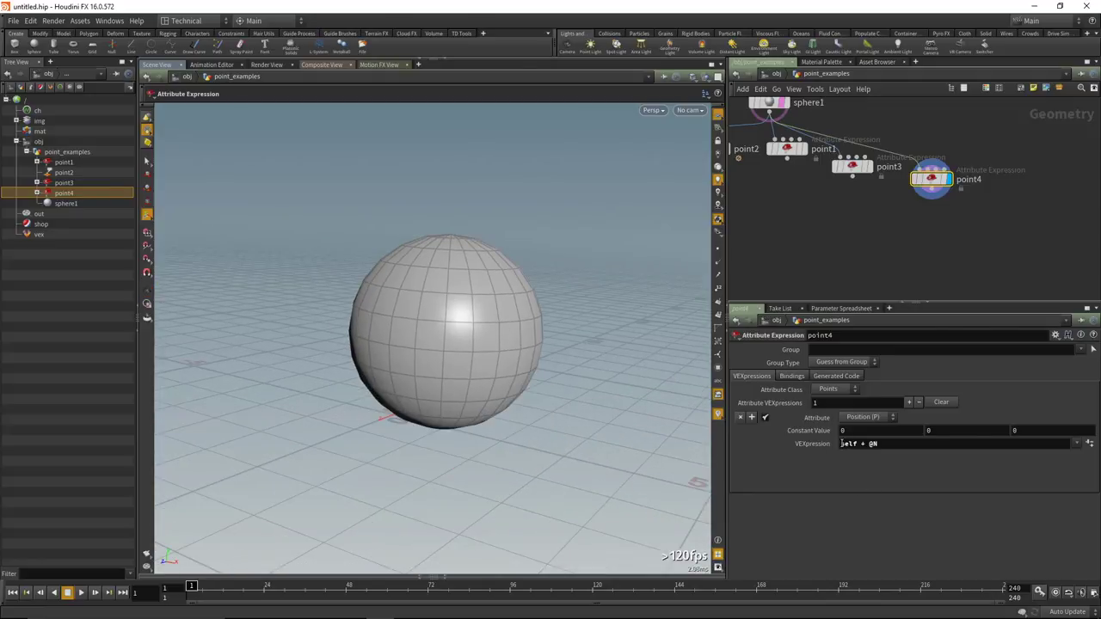
Duplicate point4 and place the copy beyond it in the network.
mouse_move(933, 182)
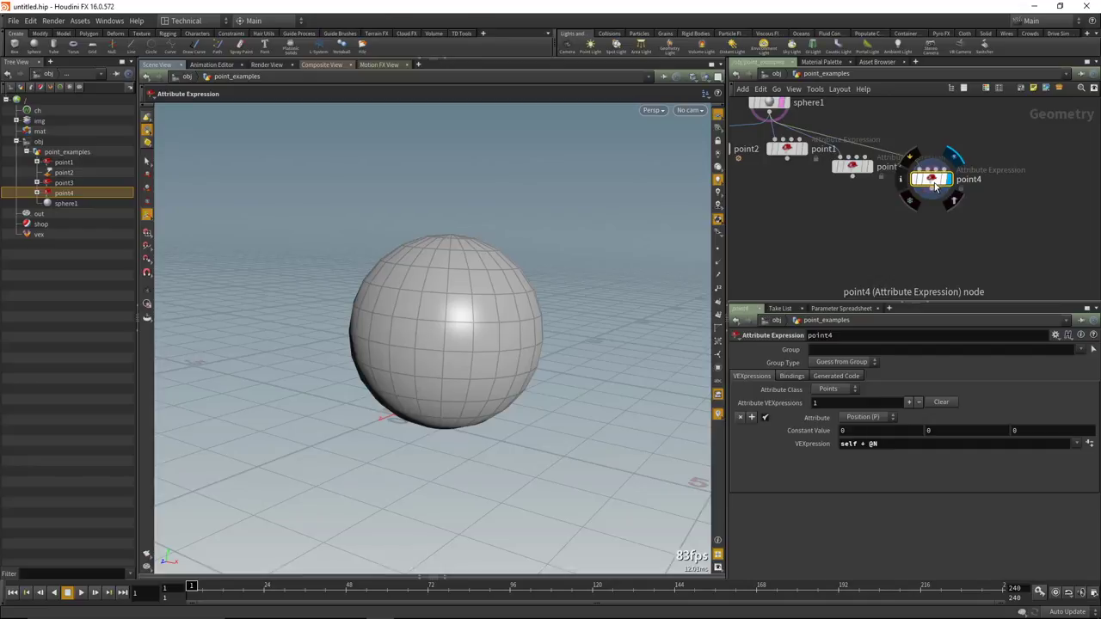
alt+drag(937, 186, 1003, 217)
middle_drag(1002, 255, 884, 247)
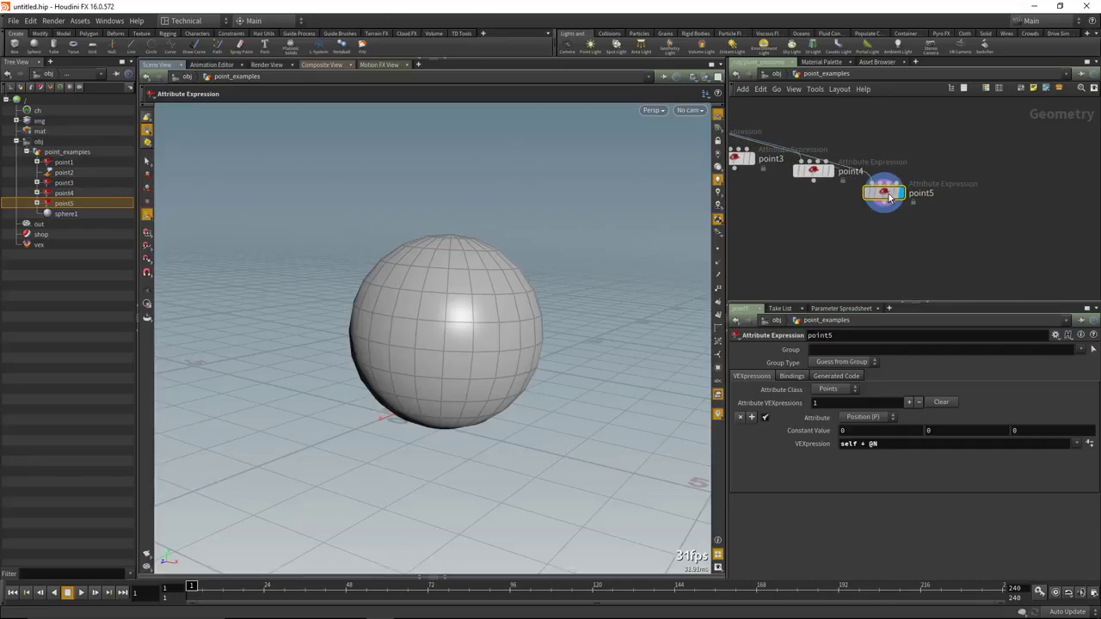
Change point5's position VEXpression to self + set( 0, 0, 0).
drag(880, 444, 843, 442)
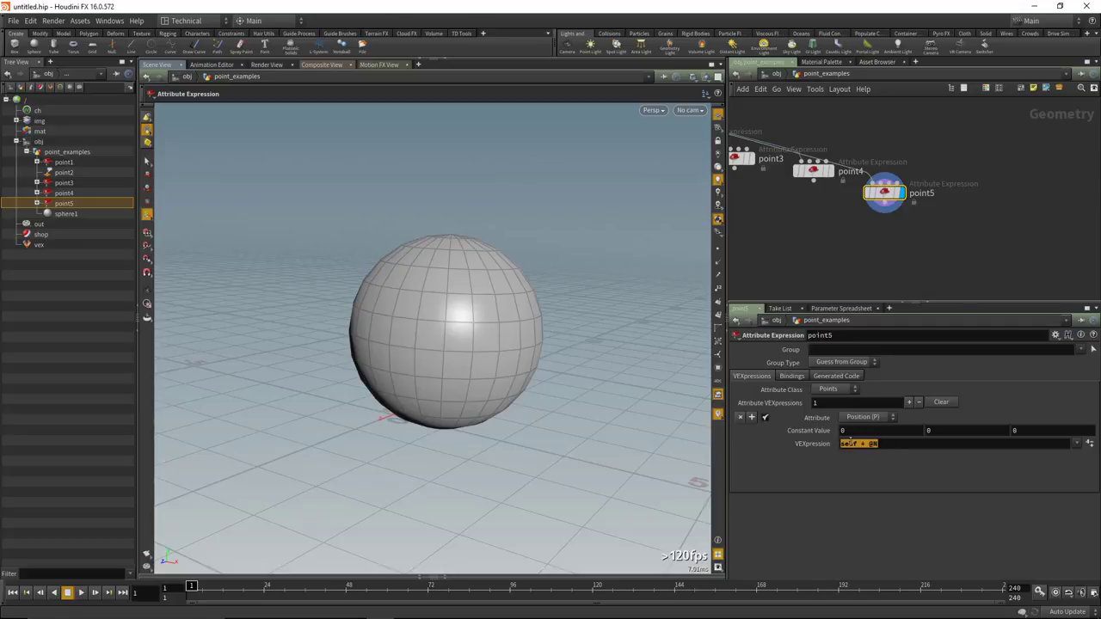
click(851, 444)
drag(877, 444, 831, 442)
text(set)
text(set()
text(+)
text(0, 0, 0)
text())
key(Return)
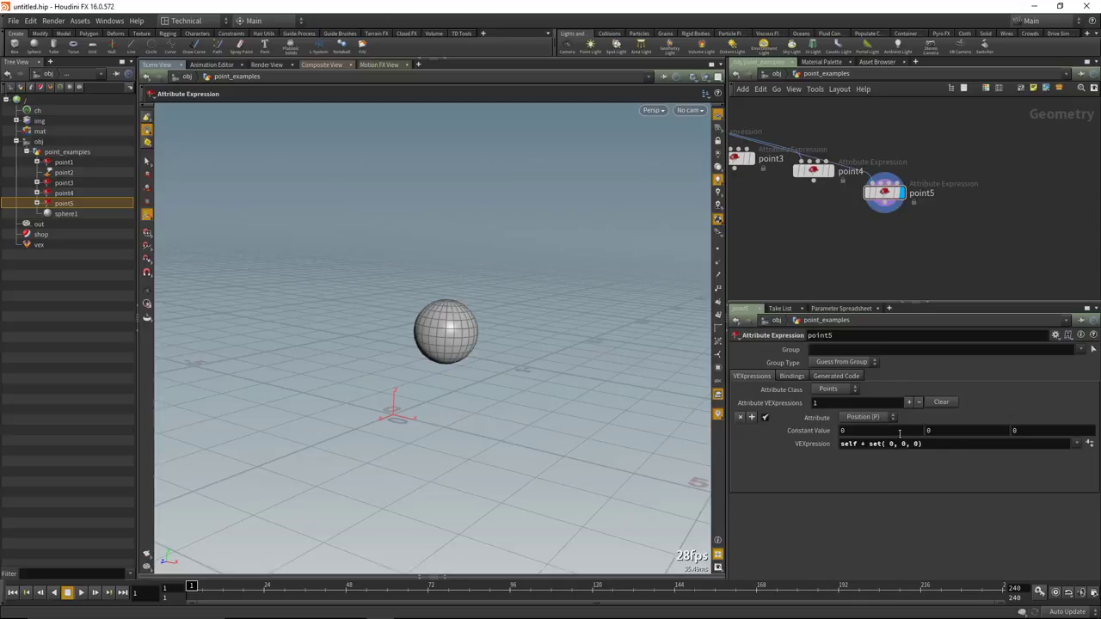
mouse_move(938, 430)
middle_down()
mouse_move(986, 430)
mouse_move(947, 434)
middle_up()
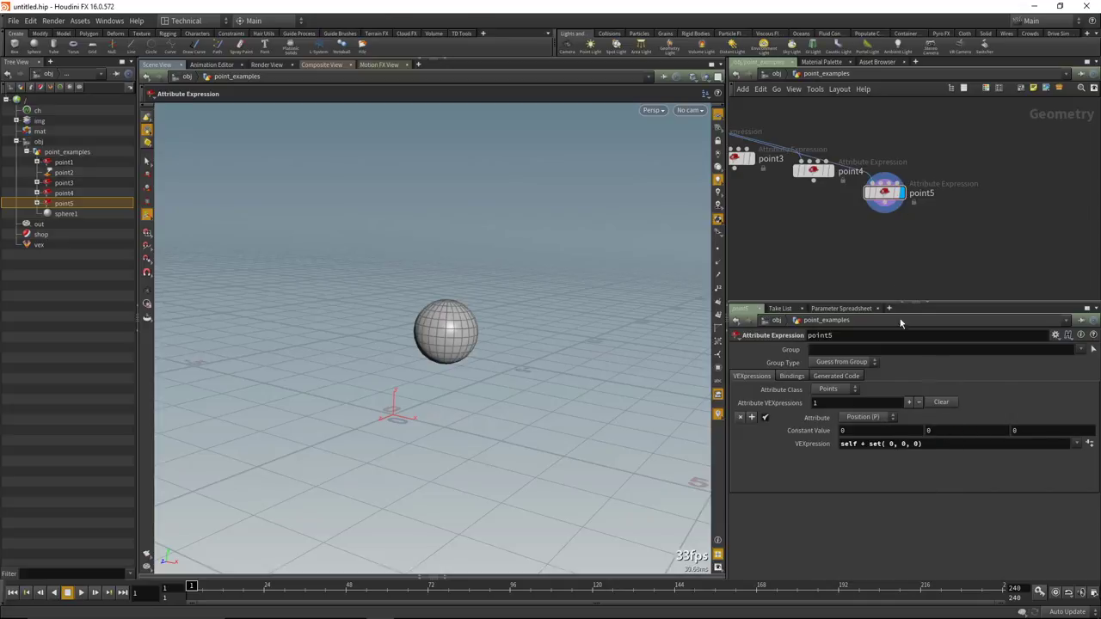
Try 1 as the Y component of point5's set() expression, and set it back to 0.
double_click(903, 444)
text(1)
key(Return)
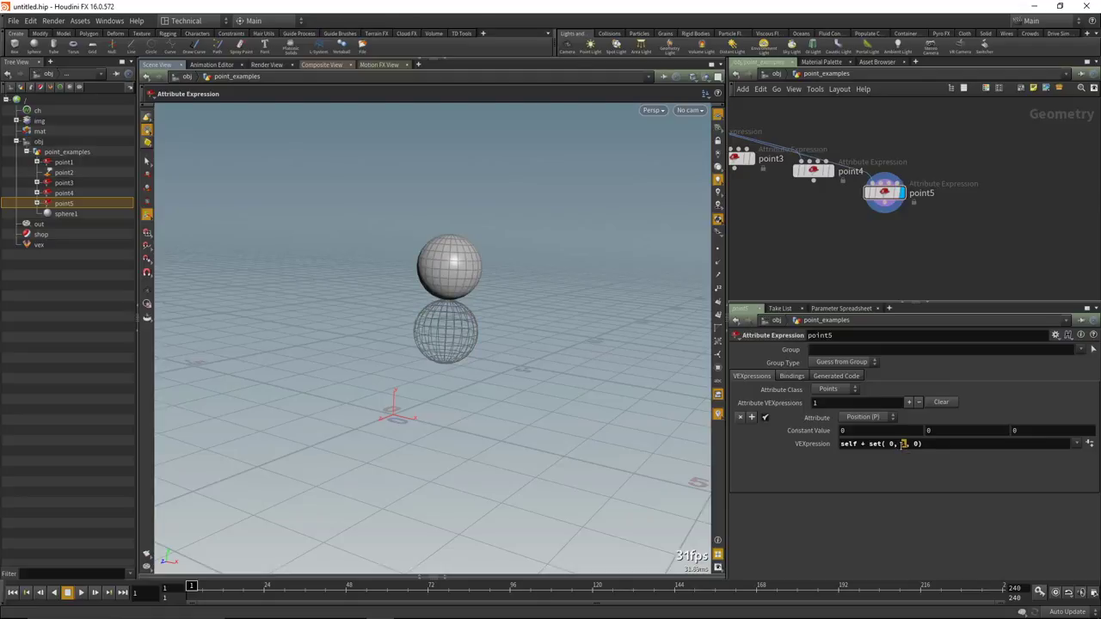
text(0)
key(Return)
Rewrite point5's position VEXpression as set( self.x, self.y, self.z), without the leading self term.
drag(872, 444, 833, 444)
key(BackSpace)
key(Return)
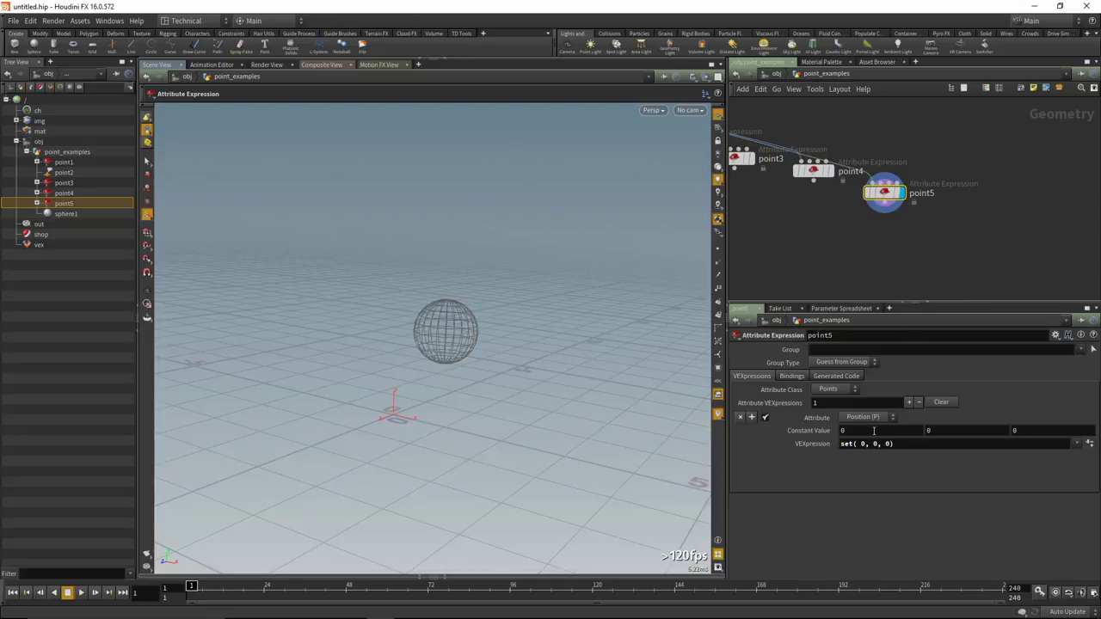
double_click(864, 444)
text(self.x)
key(Right)
key(Right)
key(BackSpace)
text(self.y)
key(BackSpace)
text(self.z)
key(Return)
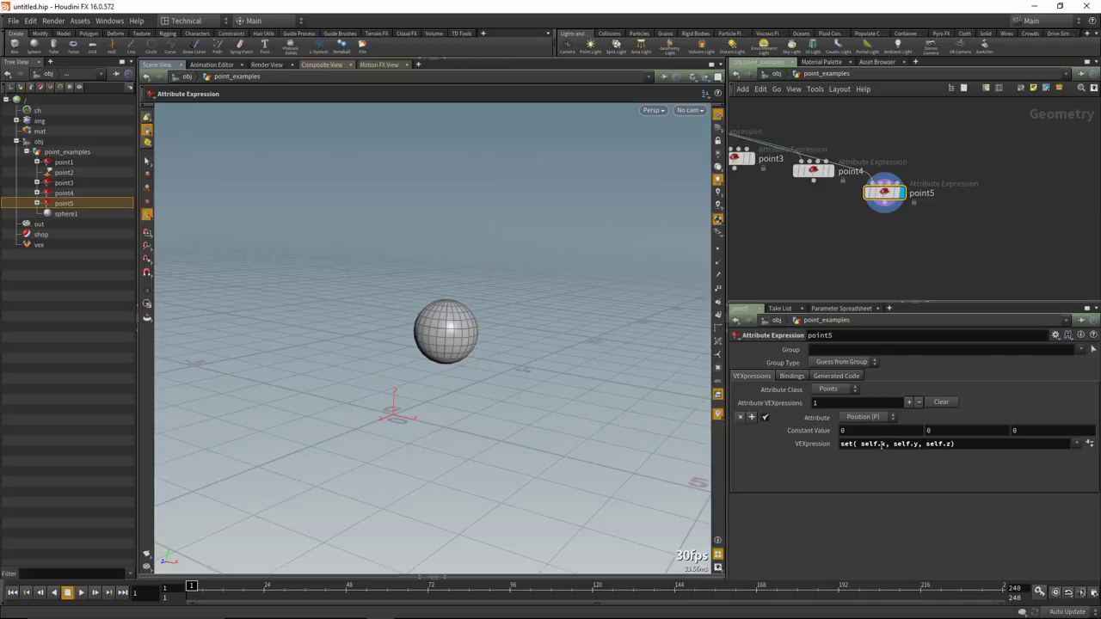
Try adding 1 to the self.x component of point5's expression, and remove it again.
click(885, 443)
text(+1)
key(Return)
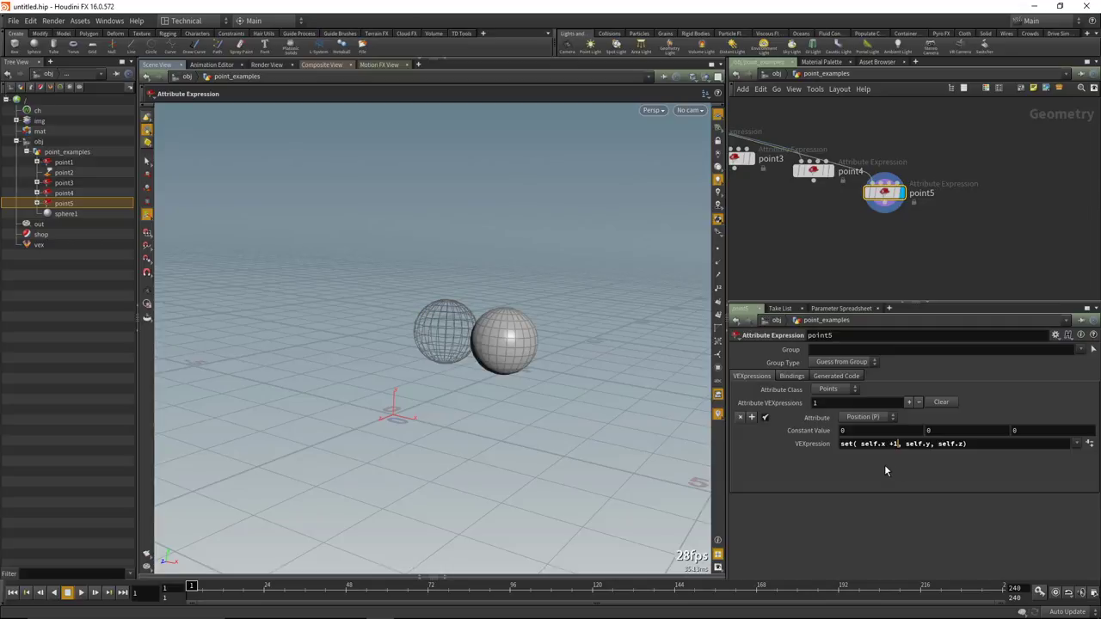
key(BackSpace)
key(BackSpace)
Enter @N.x*0.2 after self.x in point5's set() expression.
text(@N.x)
text(*)
text(c)
key(BackSpace)
text(0.2)
Add @N.y*0.1 to self.y in point5's expression and insert the missing plus sign before @N.x*0.2.
click(955, 444)
text(+ )
text(@N.y)
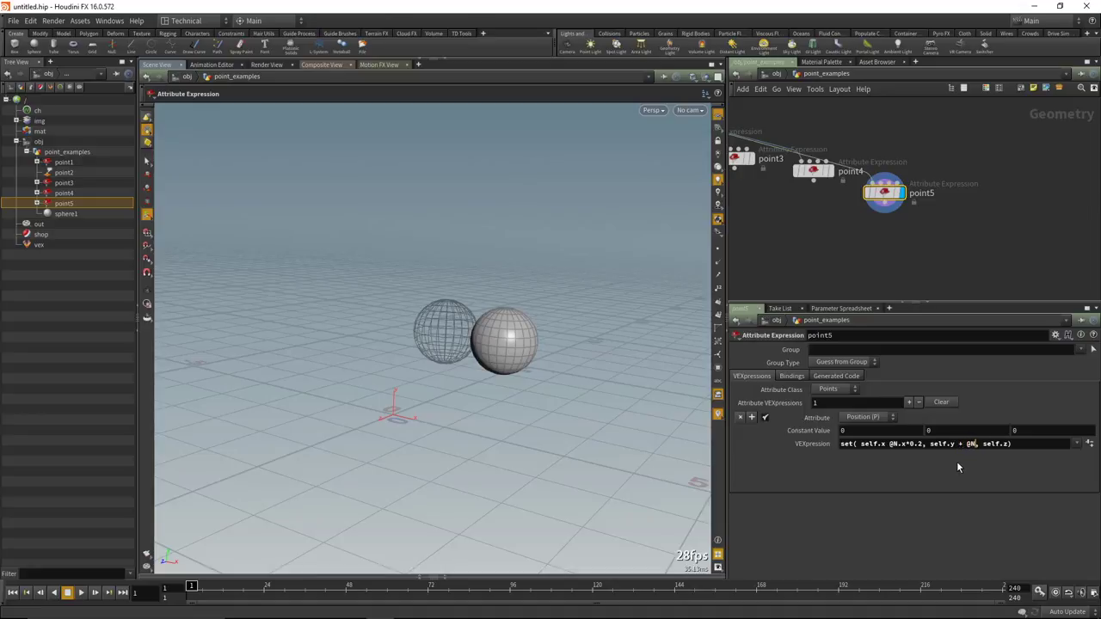
text(*0.1)
click(1034, 444)
click(891, 444)
text(+)
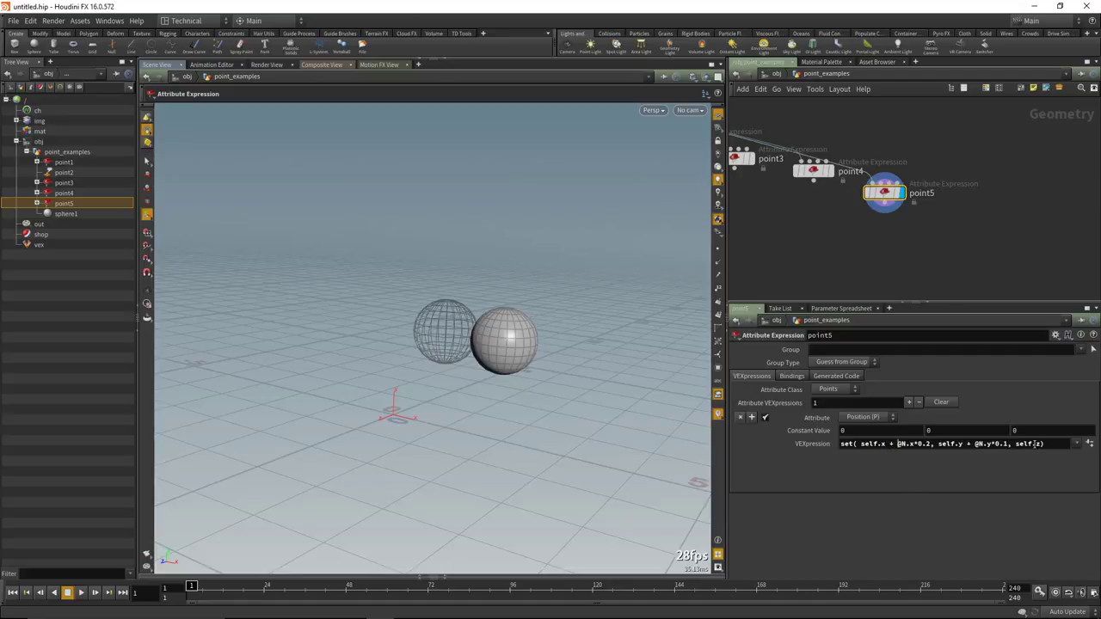
key(Return)
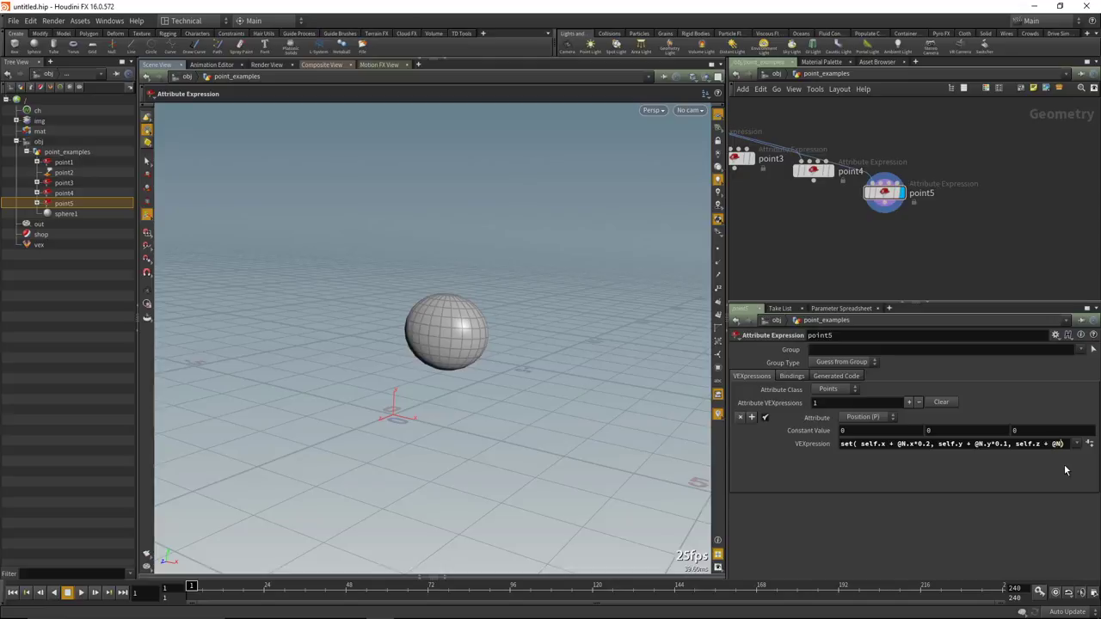
Complete the Z component of point5's expression as self.z + @N.z*0.1 and apply it.
text(.z)
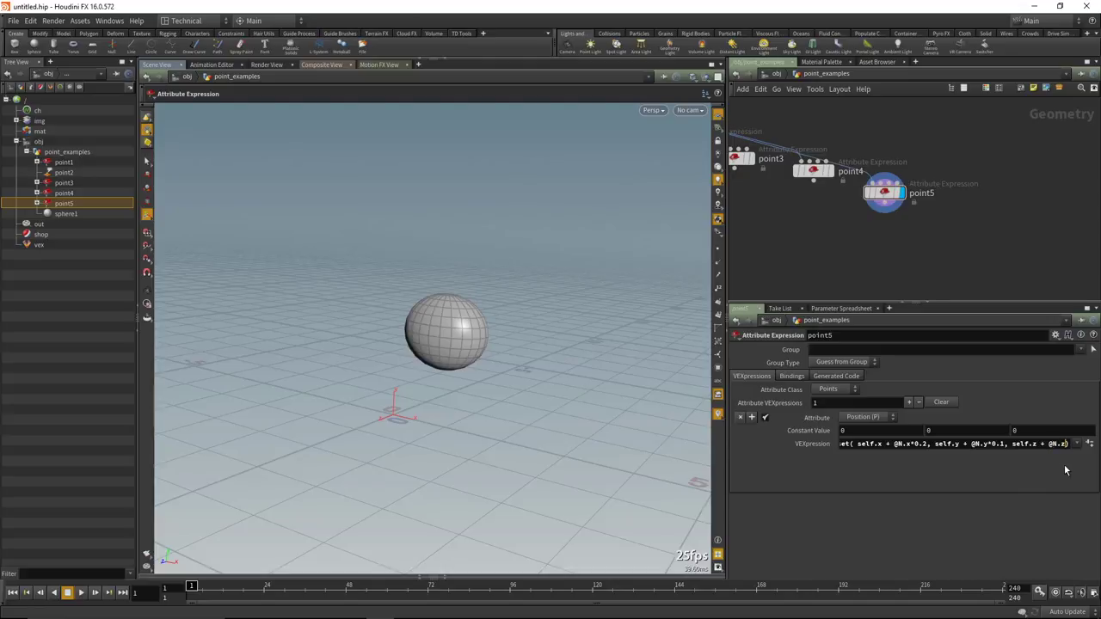
text(*0.)
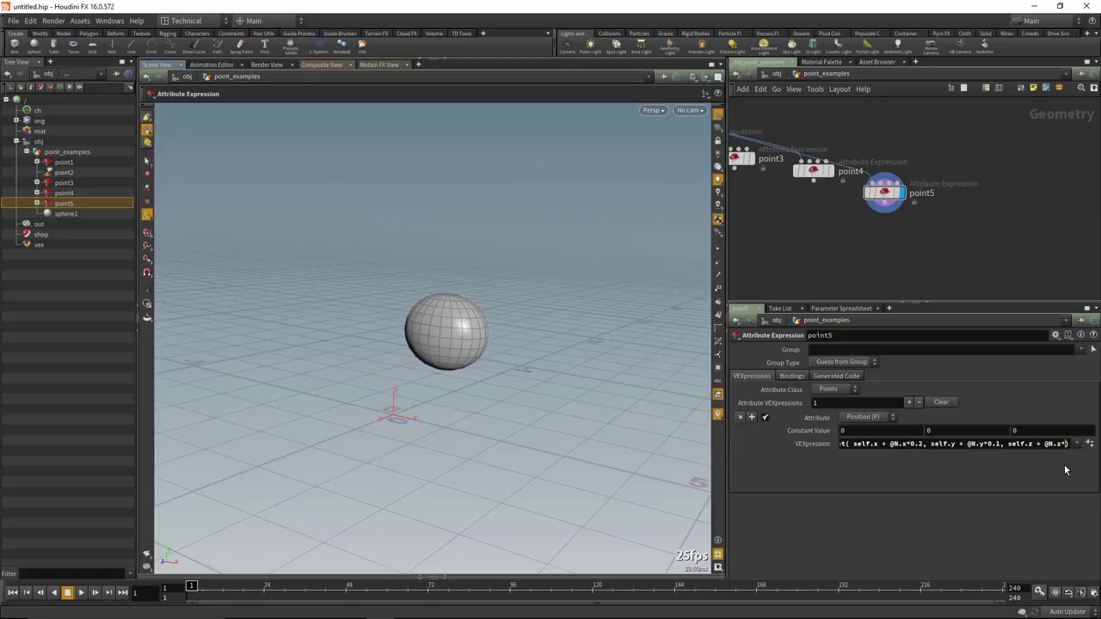
text(1)
key(Left)
key(Left)
key(Left)
key(Left)
key(Left)
key(Left)
key(Left)
key(Left)
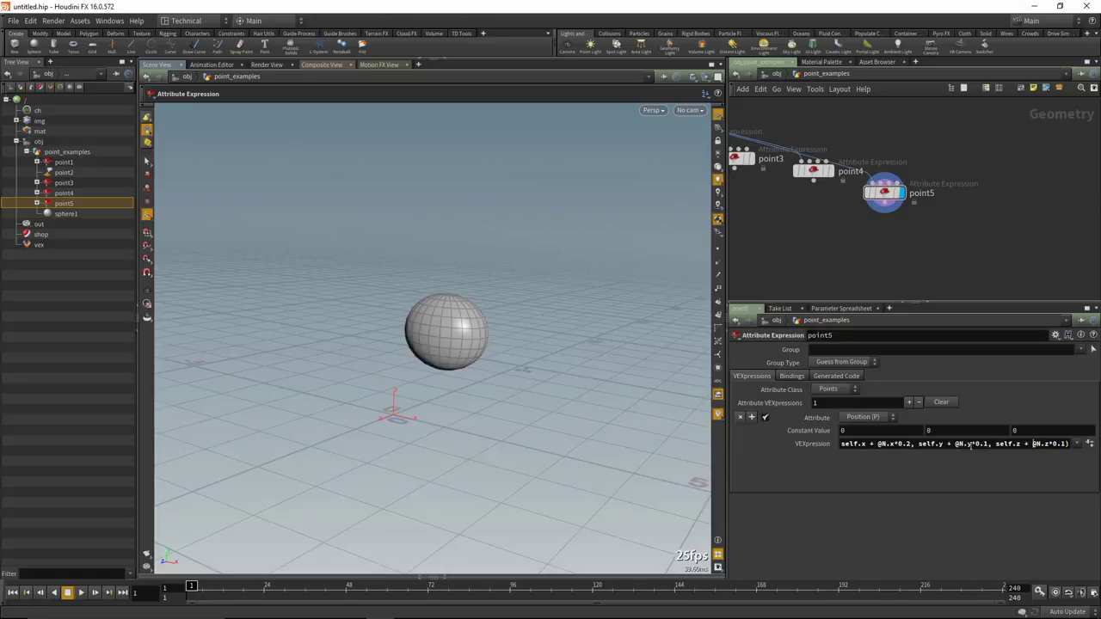
click(951, 444)
drag(918, 444, 988, 444)
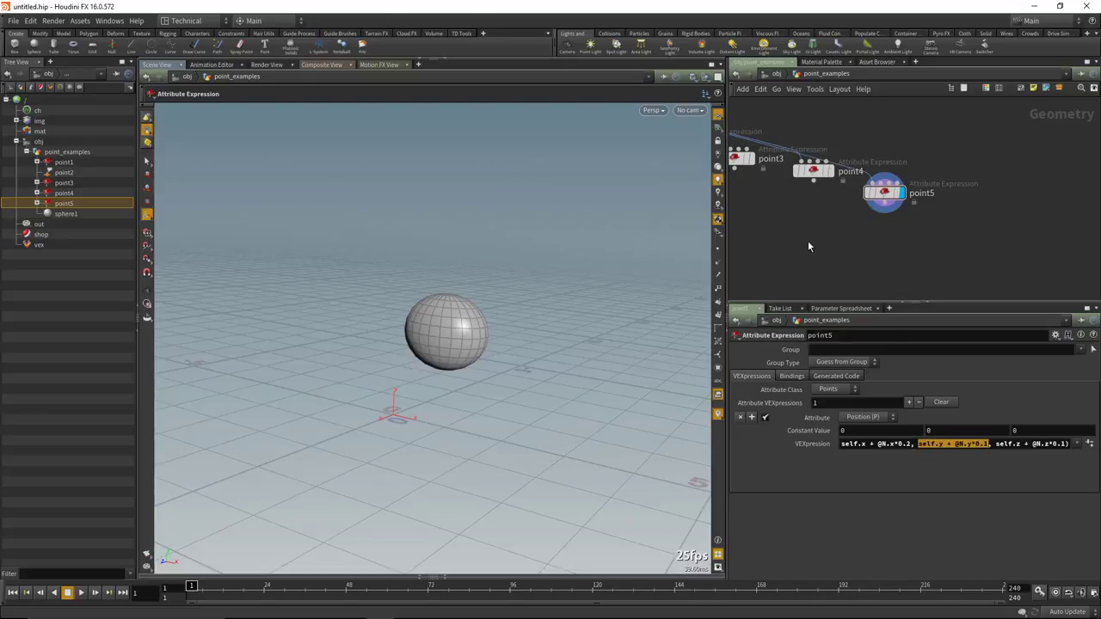
middle_drag(807, 247, 841, 240)
click(918, 197)
drag(897, 443, 860, 444)
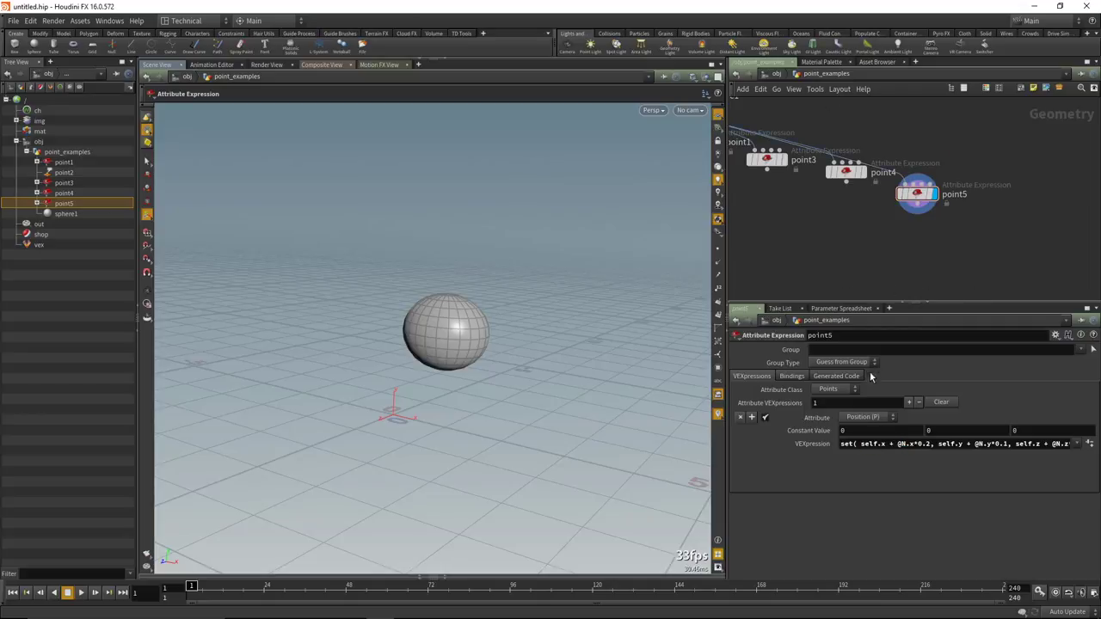
Duplicate point5 and place the copy beyond it in the network.
middle_drag(943, 250, 920, 243)
mouse_move(903, 191)
alt+drag(903, 191, 962, 218)
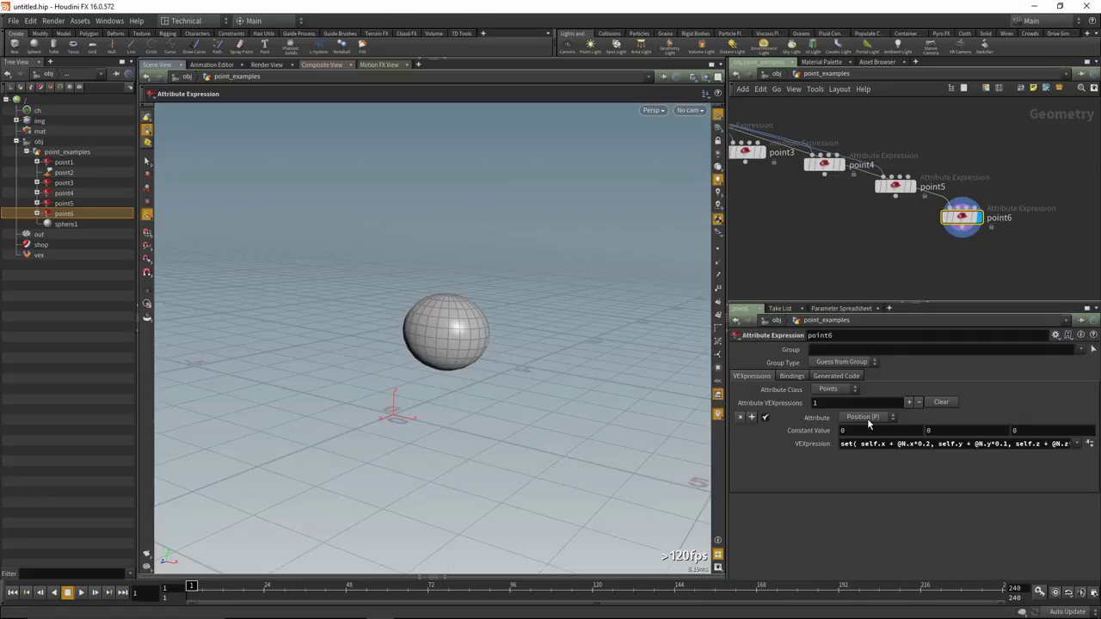
Replace point6's position VEXpression with the Add Constant Value preset and open its list of attributes.
click(867, 445)
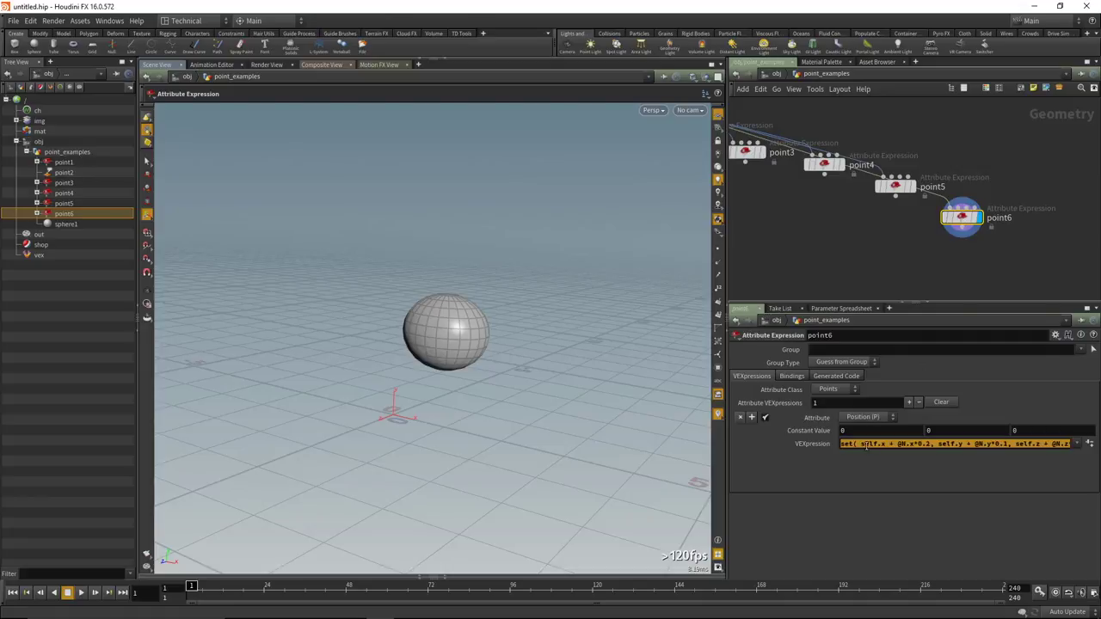
key(BackSpace)
click(1076, 444)
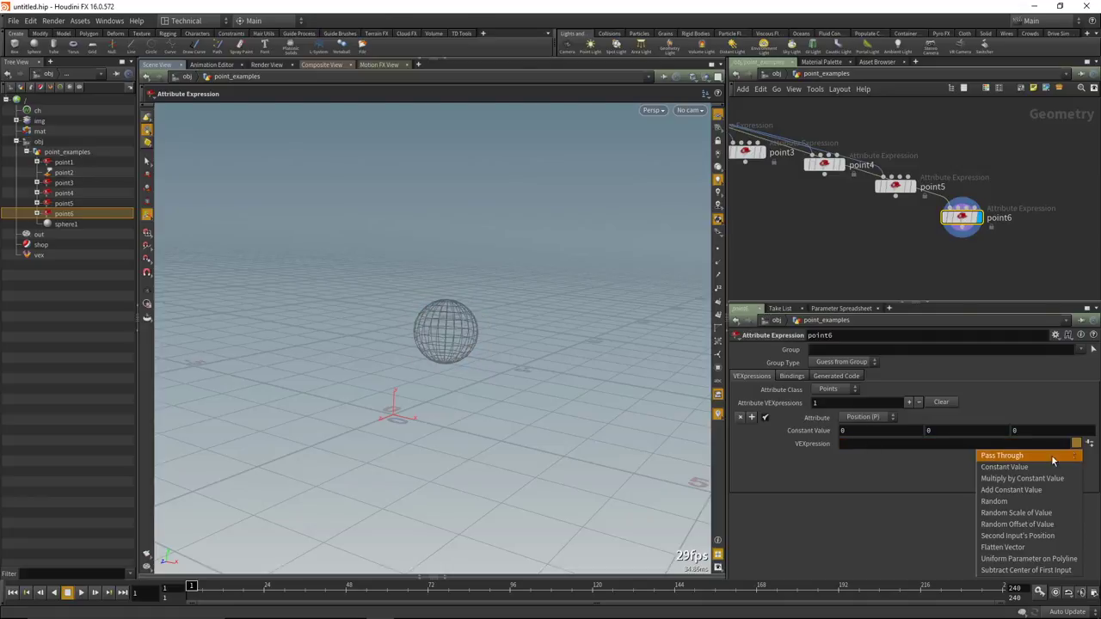
click(1011, 490)
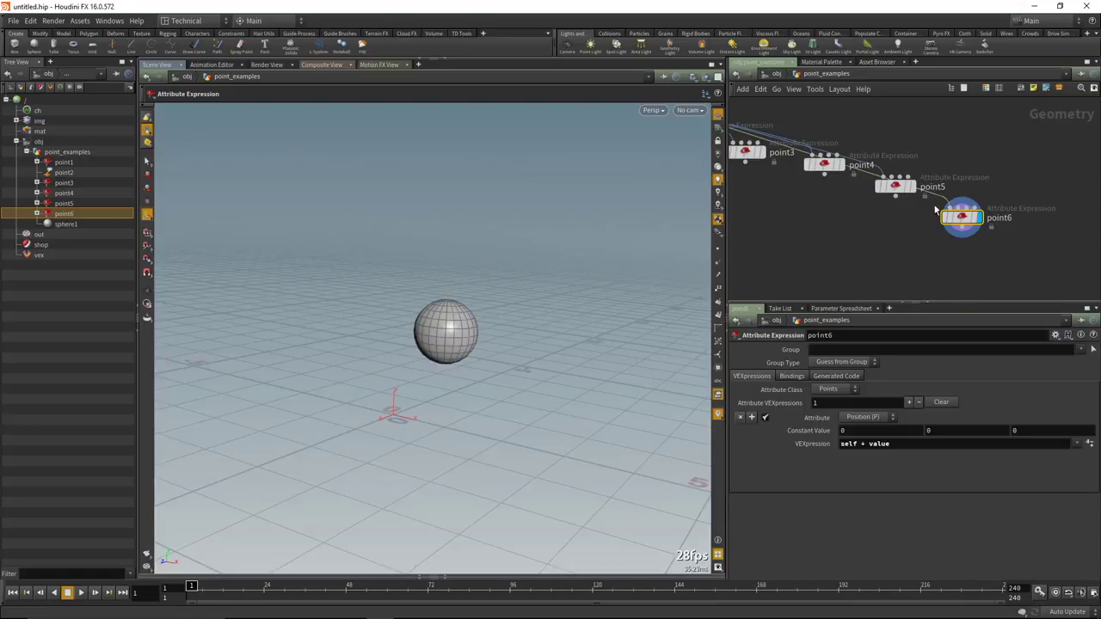
click(873, 419)
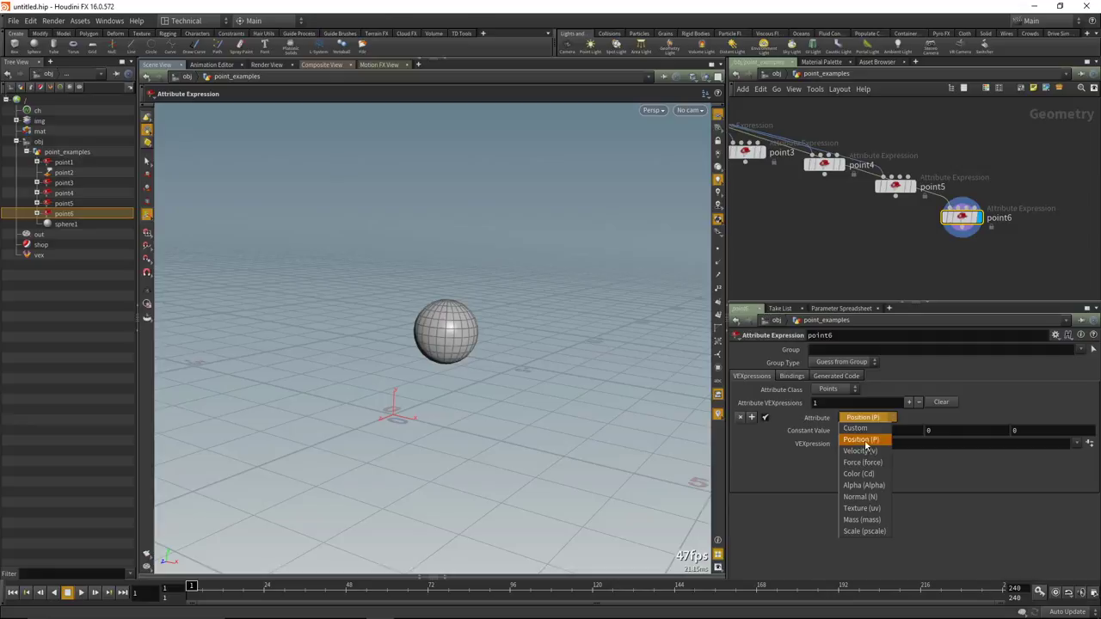
Set point6's attribute to Normal (N) and check the node information of sphere1 and point6.
click(874, 495)
middle_drag(840, 258, 937, 302)
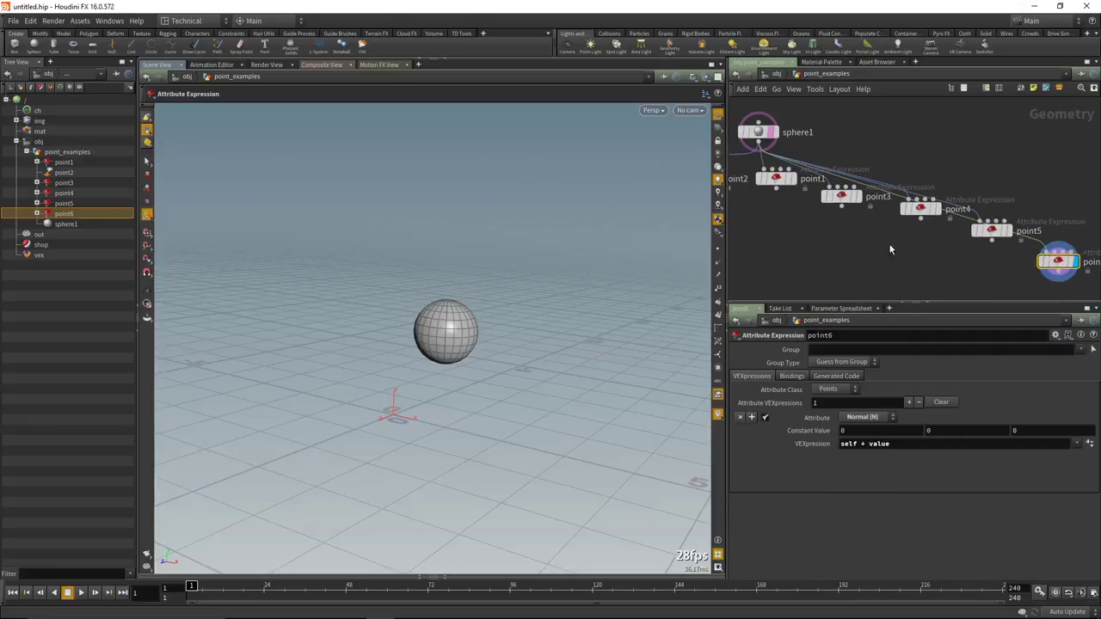
middle_click(759, 136)
scroll(934, 241, down, 3)
middle_click(932, 217)
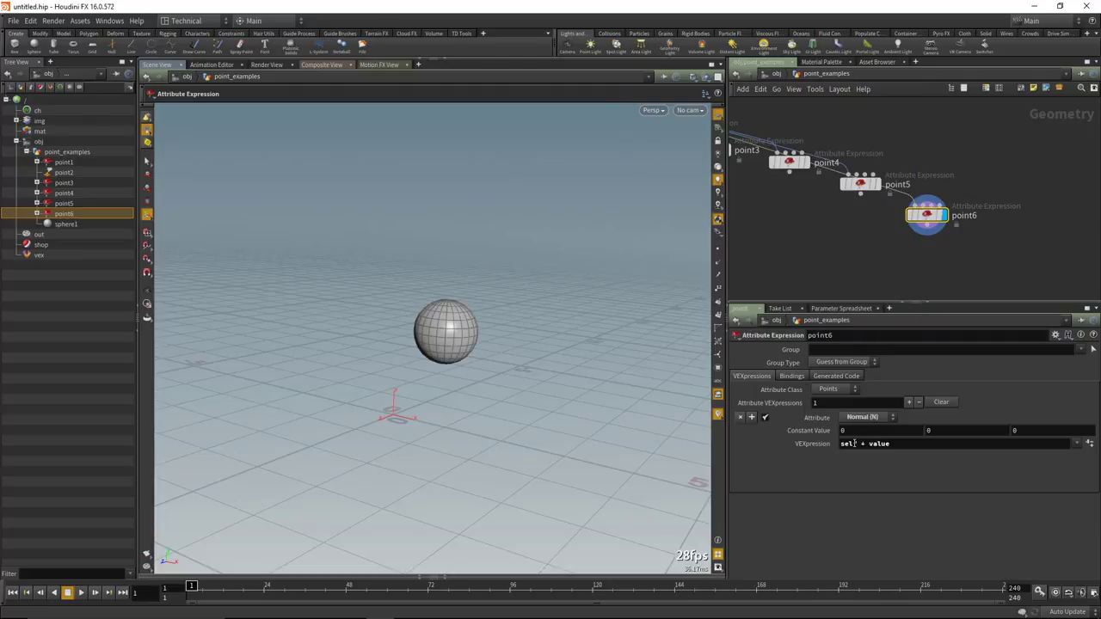
Reduce point6's VEXpression to self and check which point attributes the node carries.
drag(861, 443, 895, 445)
key(BackSpace)
middle_click(928, 215)
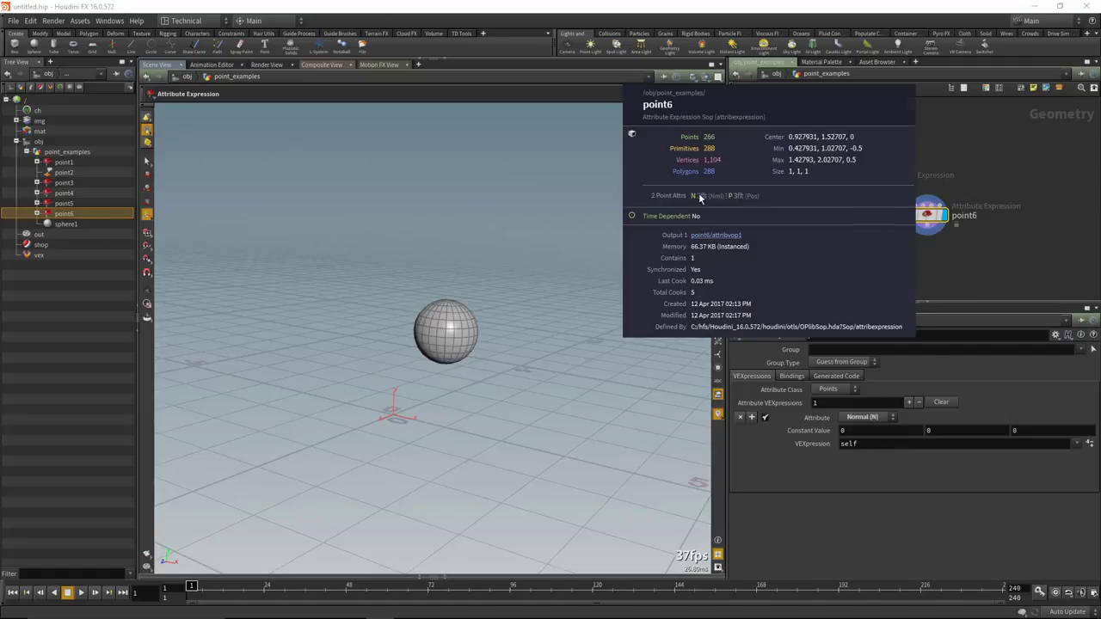
Reveal the Geometry Spreadsheet below the viewport, adjust its height, and briefly view point6's data in a floating spreadsheet window.
click(446, 581)
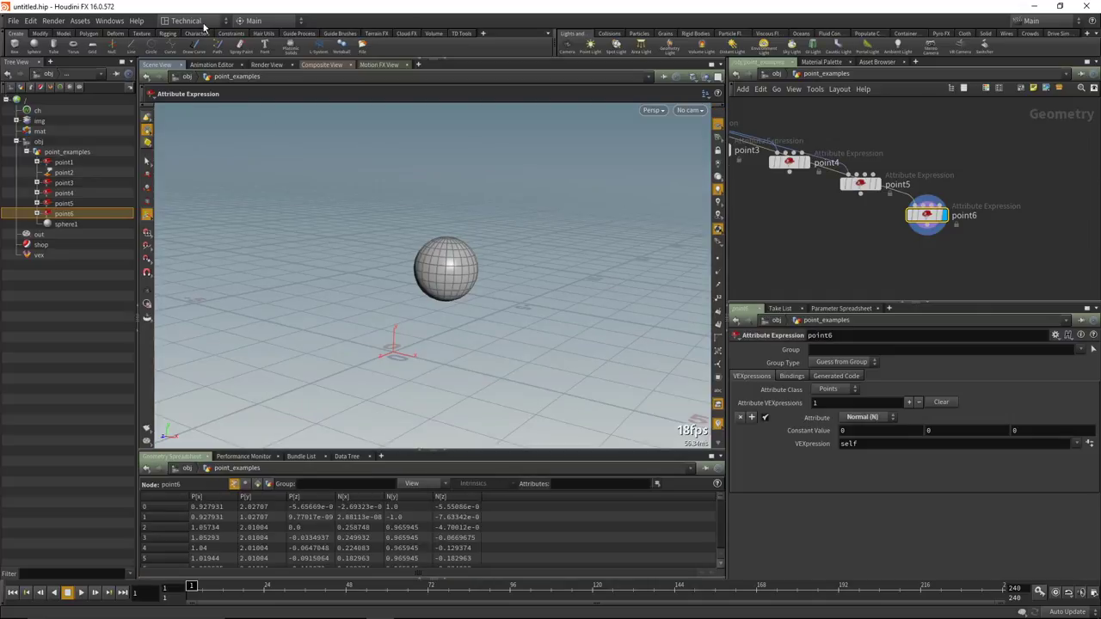
drag(497, 446, 497, 383)
right_click(928, 217)
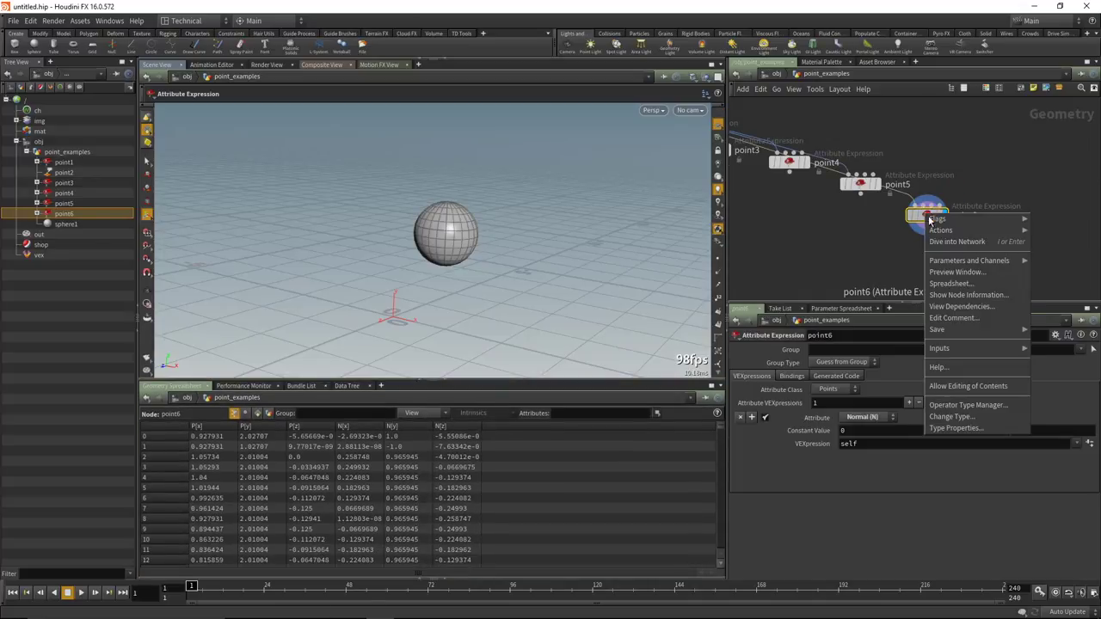
click(981, 277)
drag(1002, 177, 658, 138)
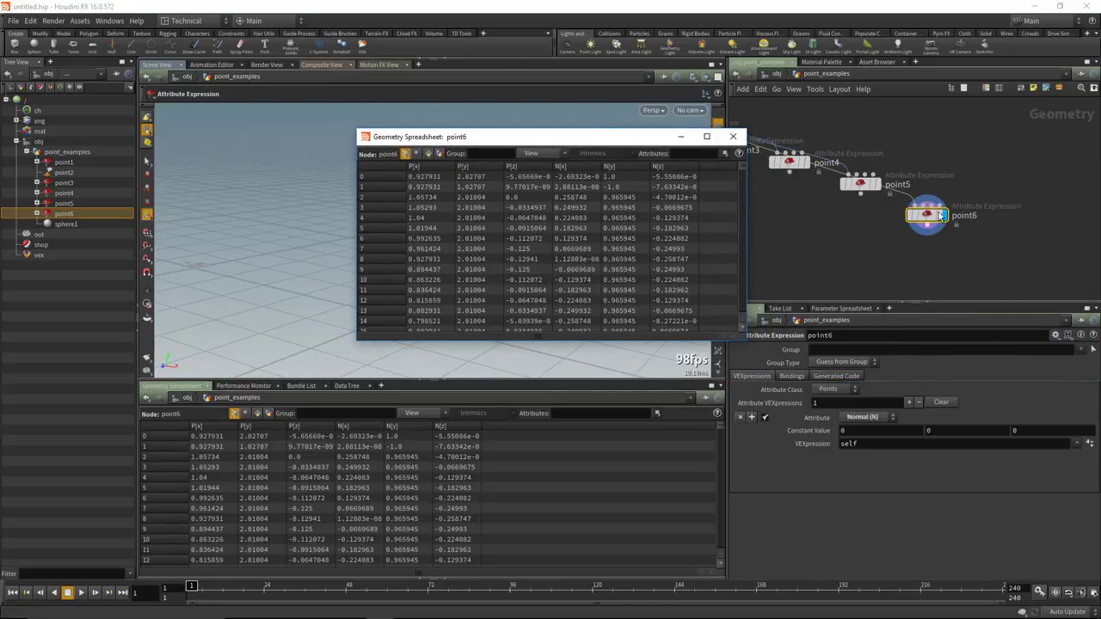
click(761, 204)
click(732, 137)
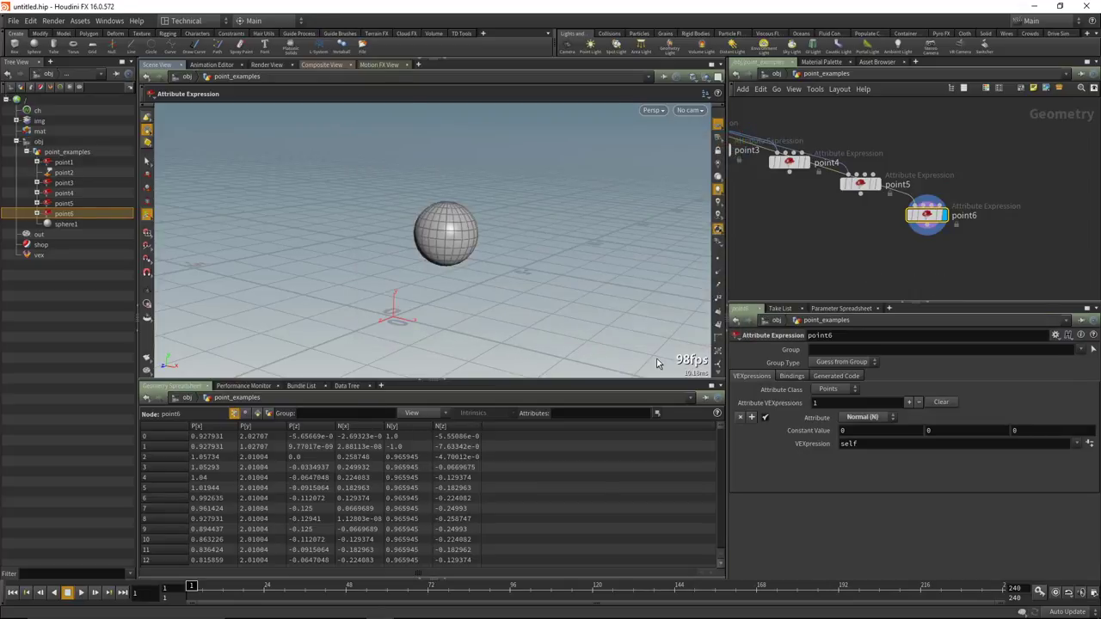
drag(516, 381, 516, 399)
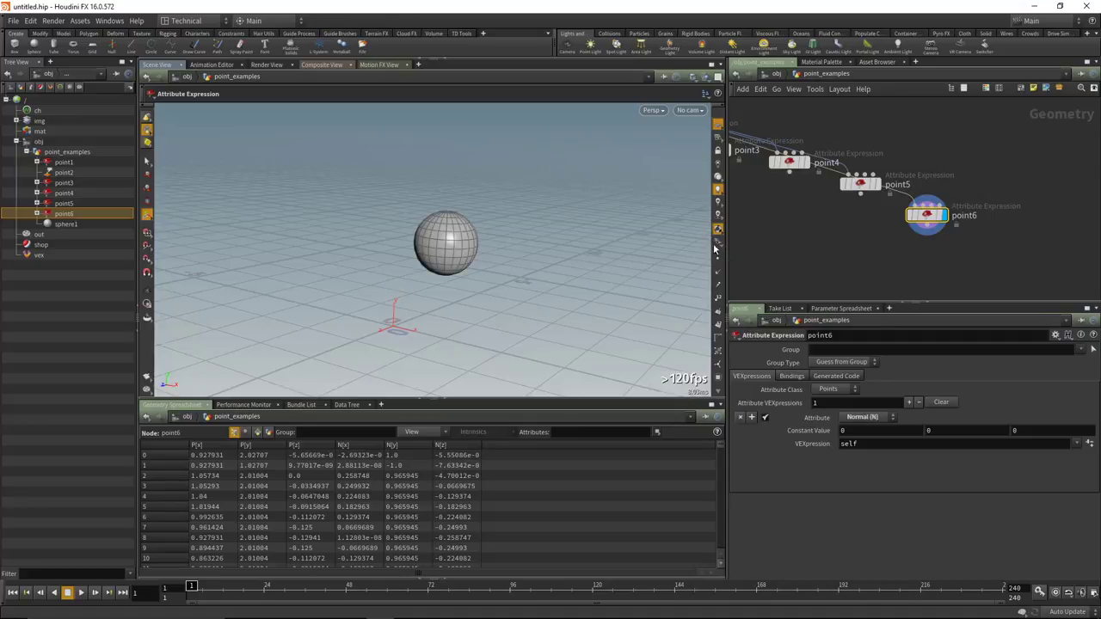
Turn on the display of point normals in the viewport and view the sphere up close.
click(718, 272)
key(Escape)
drag(450, 241, 687, 272)
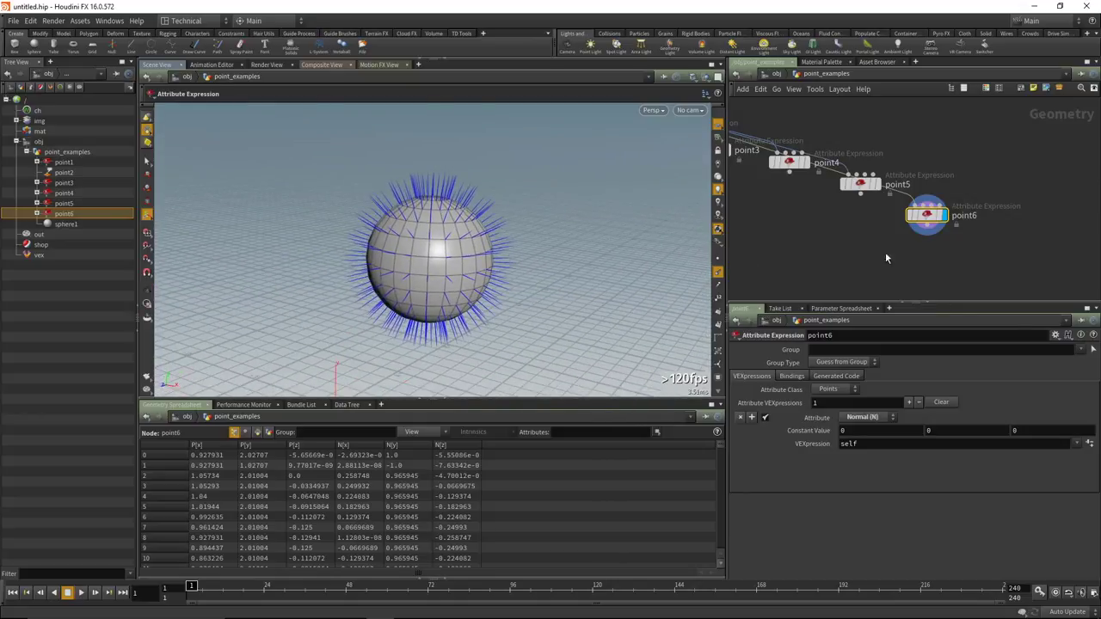
Bypass point6 and re-enable it to compare the sphere's normals with and without the node.
click(908, 208)
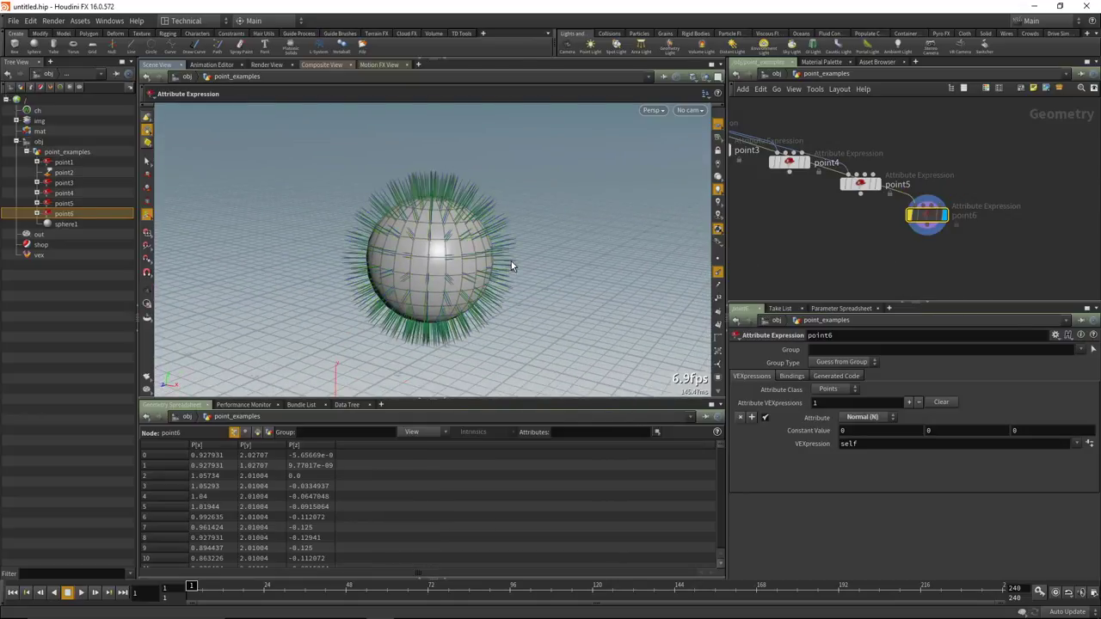
key(Escape)
drag(485, 260, 567, 255)
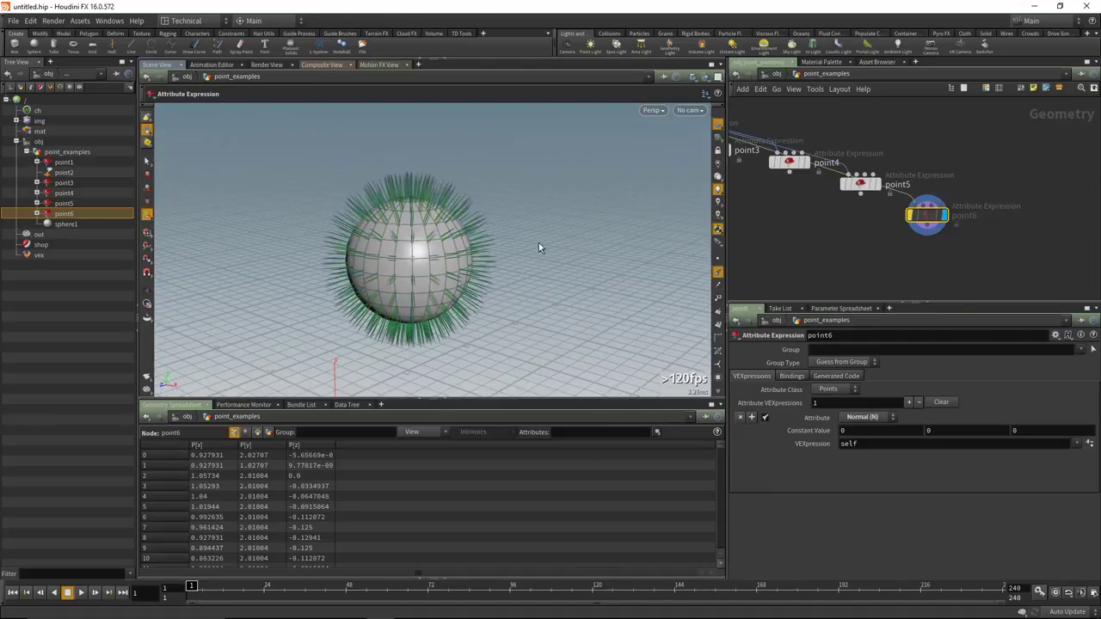
drag(466, 253, 428, 240)
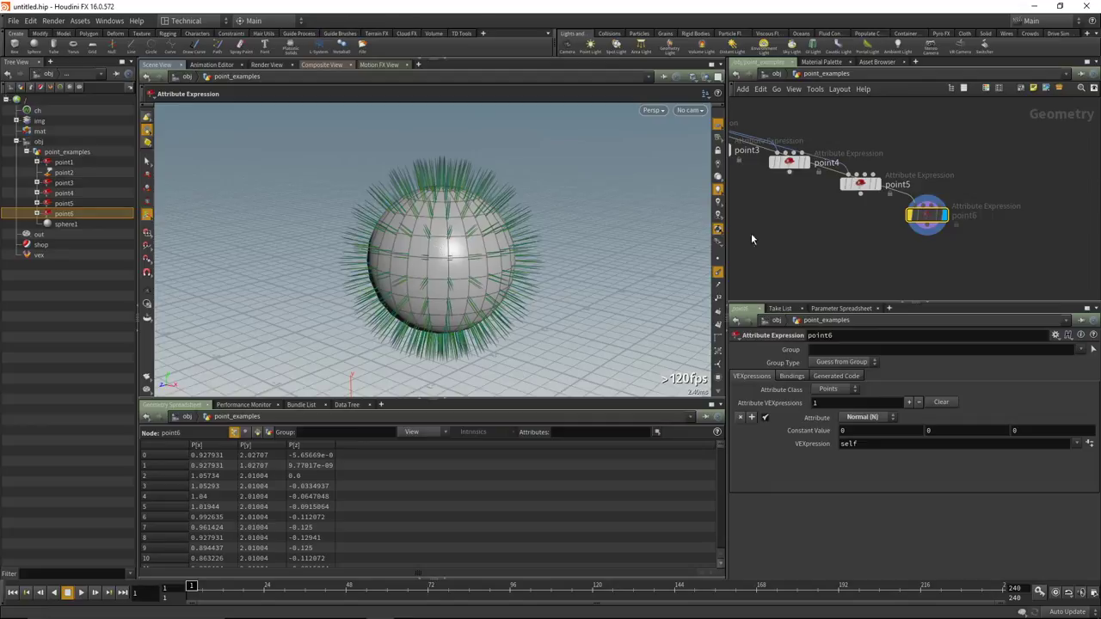
click(942, 215)
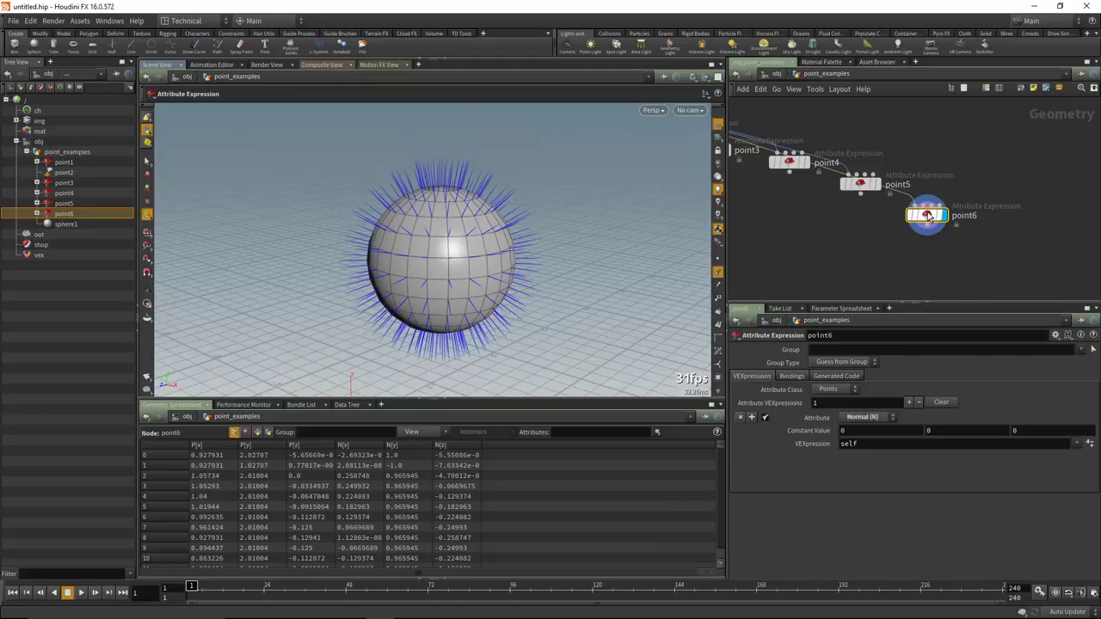
key(Escape)
drag(482, 223, 475, 243)
key(Return)
middle_drag(882, 256, 868, 246)
Set point6's VEXpression to self + value and raise the Y component of its Constant Value to 1.2.
mouse_move(916, 208)
drag(917, 208, 923, 206)
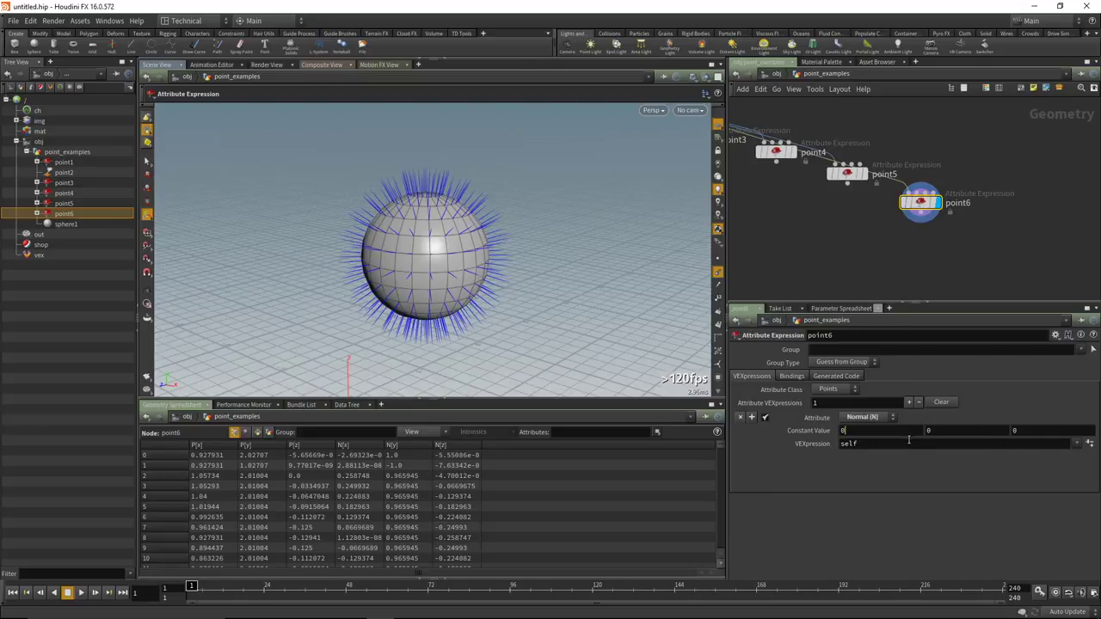
text(+ value)
key(Return)
drag(922, 204, 929, 196)
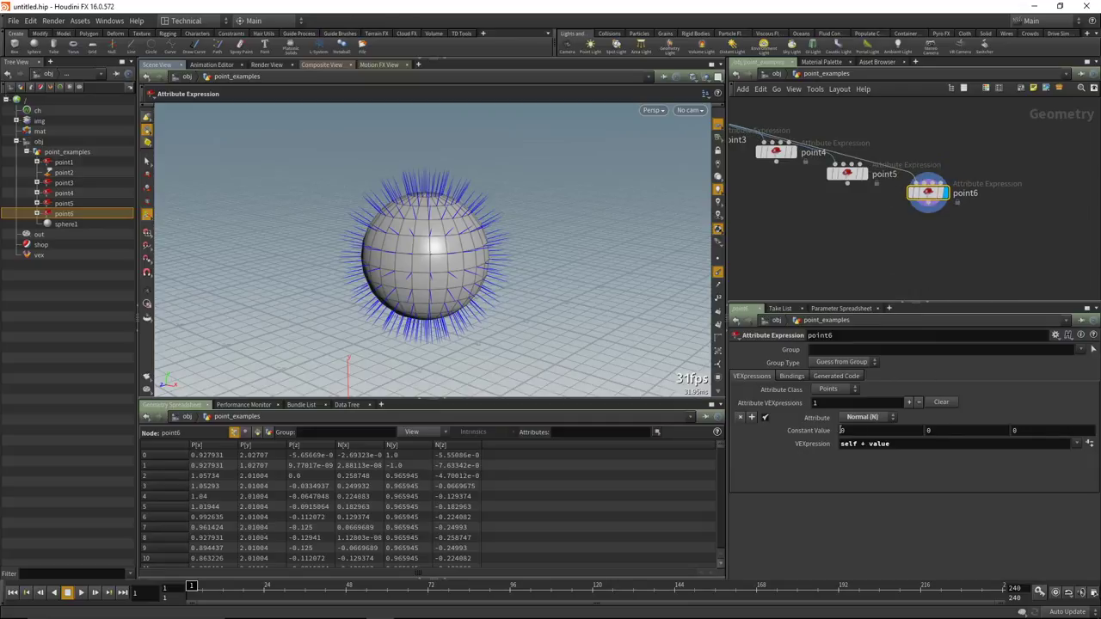
middle_drag(948, 432, 1018, 429)
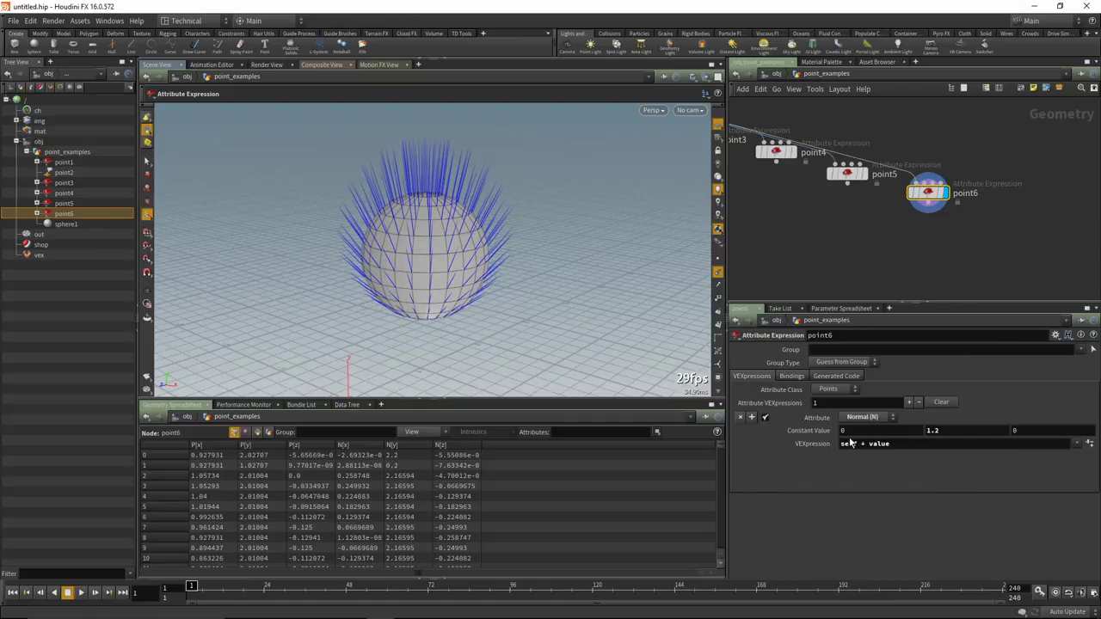
key(Escape)
drag(483, 289, 467, 184)
key(Return)
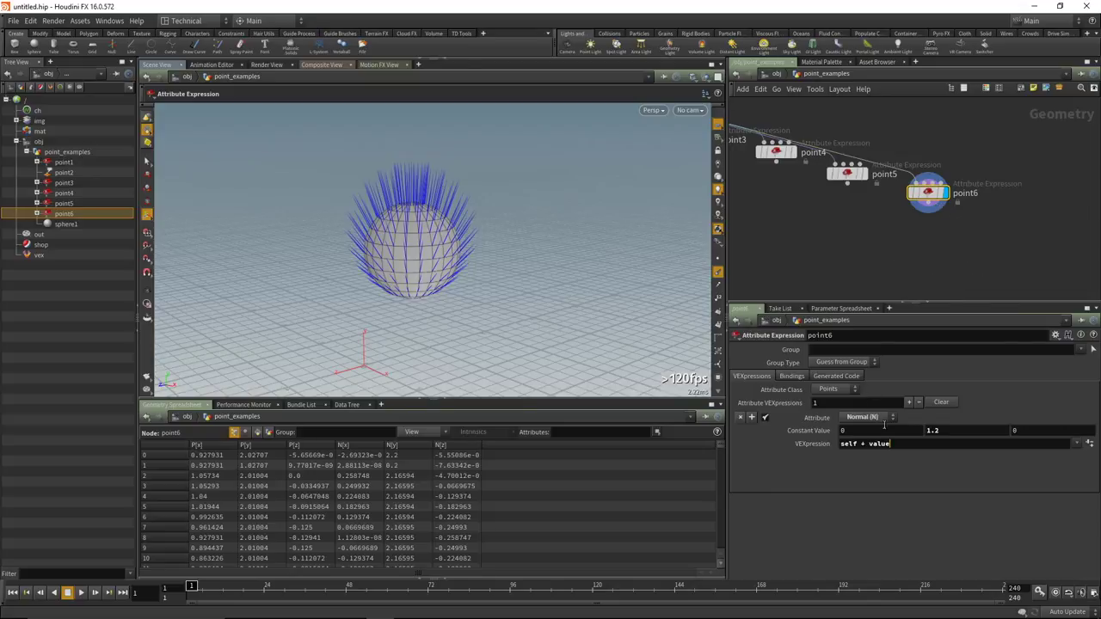
Duplicate point6 directly beneath itself in the chain and change the copy's VEXpression to self * value.
mouse_move(926, 196)
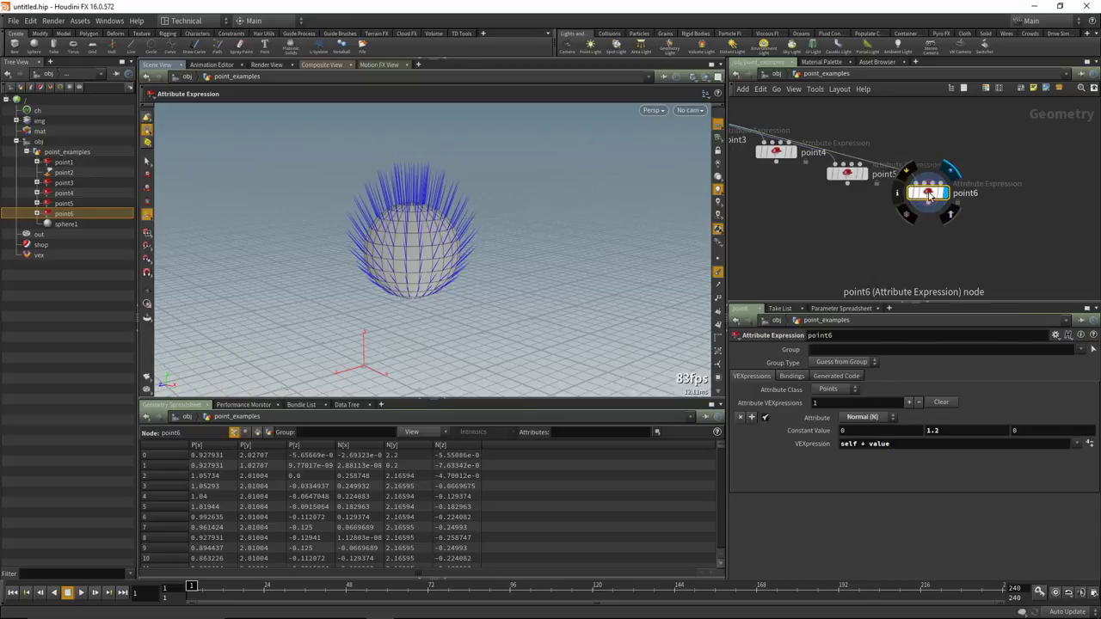
alt+drag(929, 196, 929, 237)
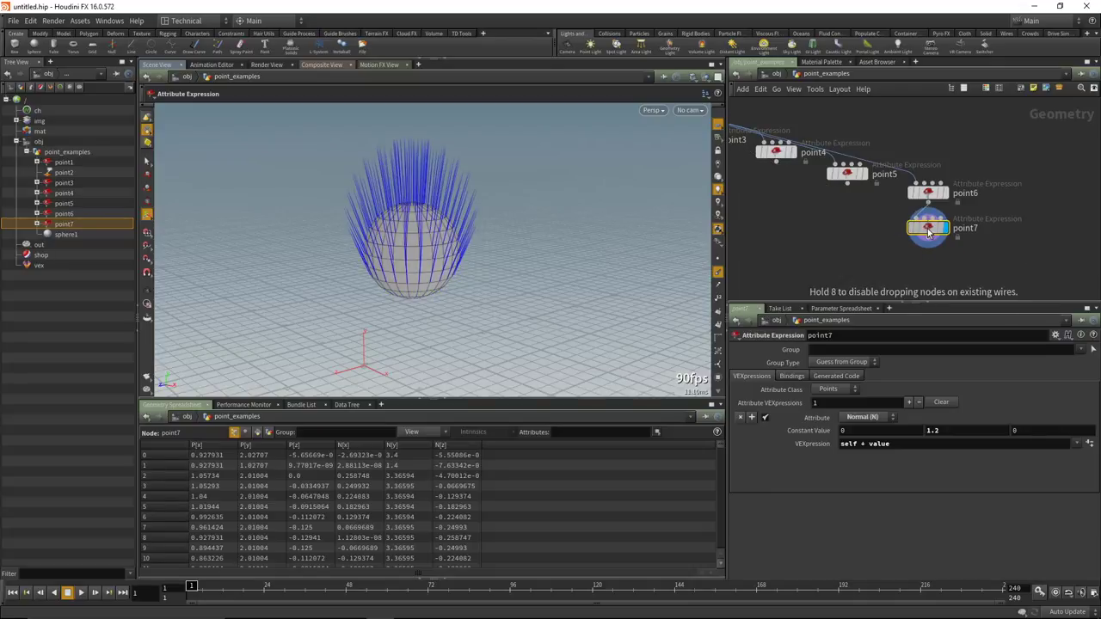
double_click(863, 444)
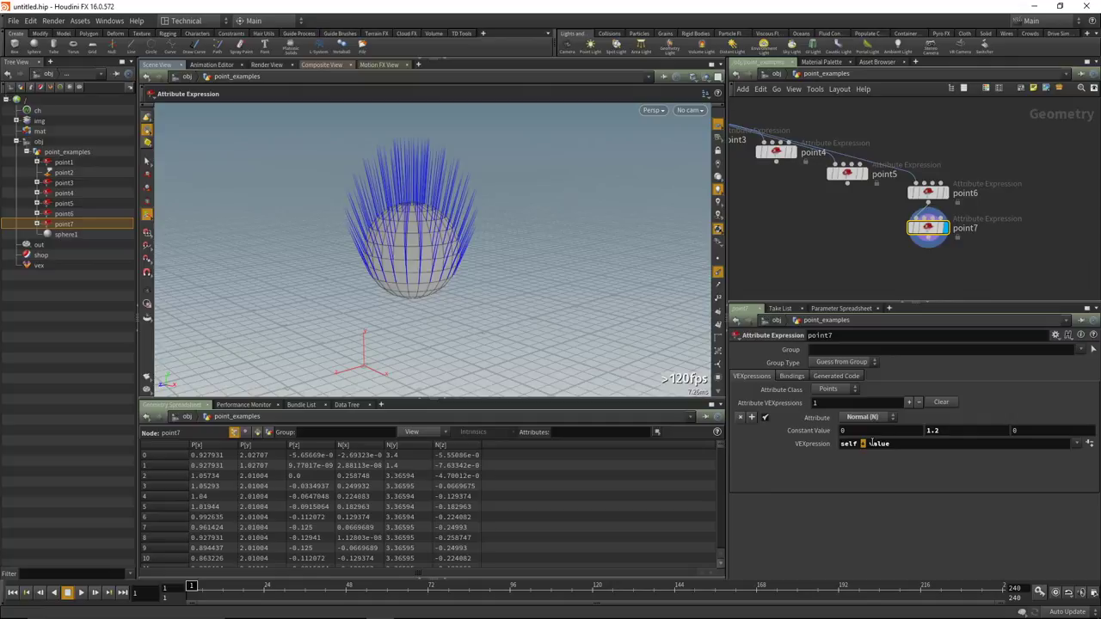
text(*)
key(Return)
Set point7's Constant Value to 4.5 in X, 1 in Y and 1 in Z.
middle_drag(867, 433, 1097, 457)
click(934, 430)
text(0)
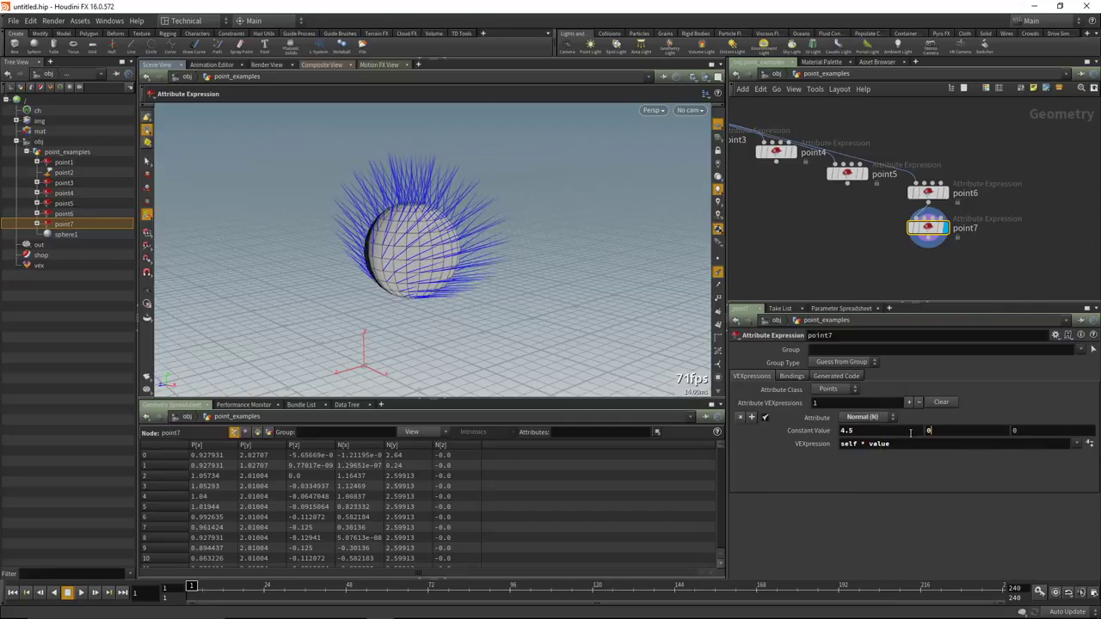
key(Return)
click(940, 433)
text(1)
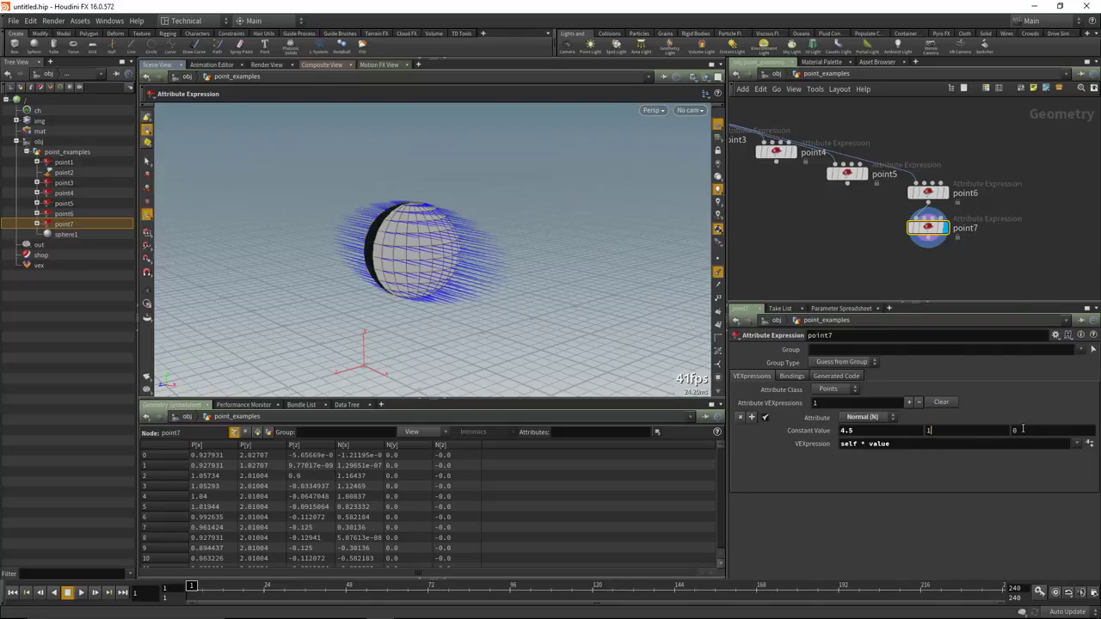
key(Return)
click(1015, 430)
text(1)
key(Return)
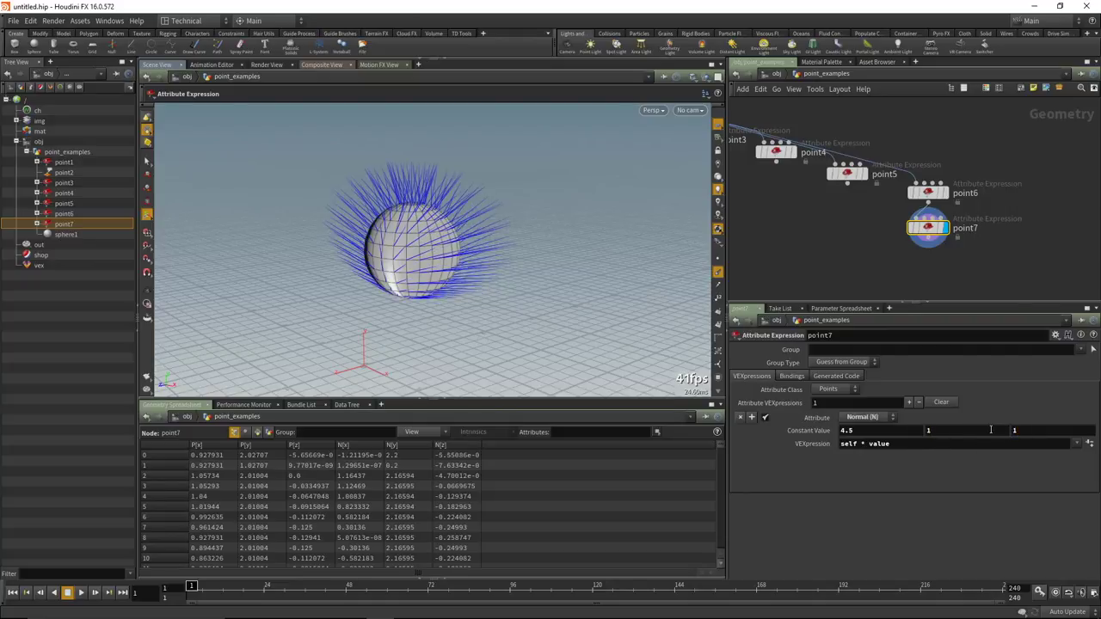
Increase point7's Constant Value to 1.5 in Y and 4.1 in Z.
drag(536, 290, 468, 289)
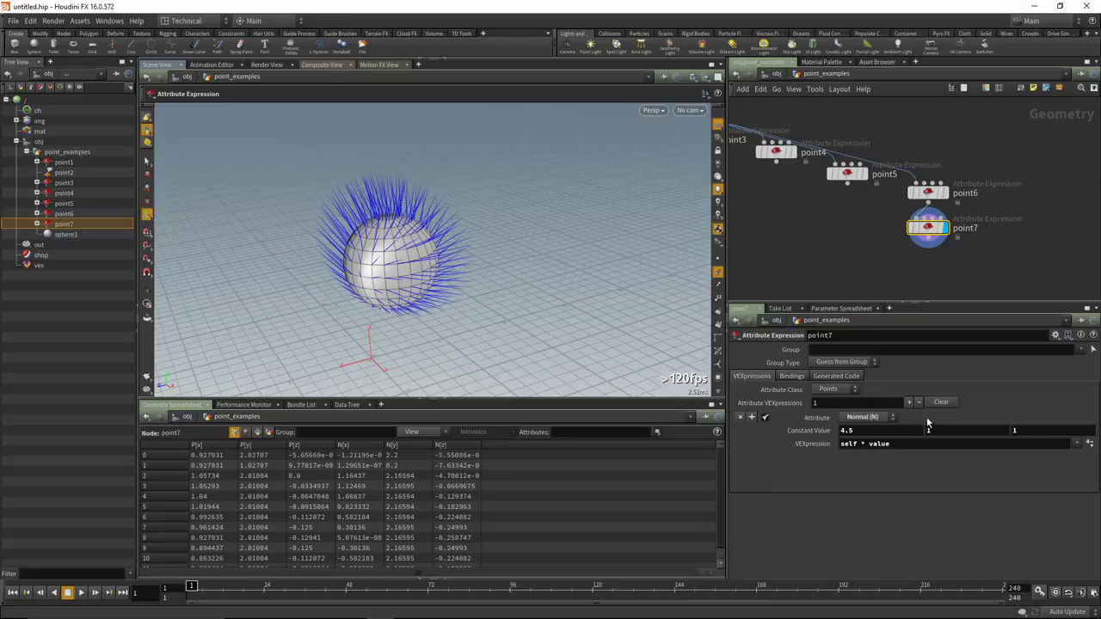
middle_drag(936, 431, 1066, 435)
drag(481, 258, 443, 275)
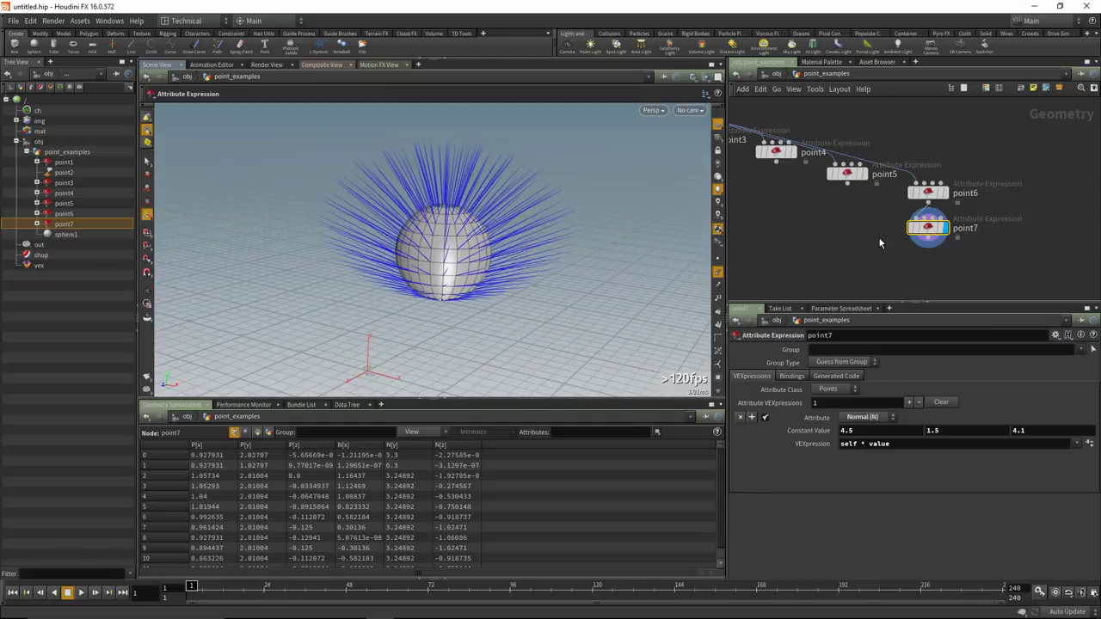
Lock point7 and release the lock again, discarding its locked changes.
click(919, 203)
middle_drag(896, 241, 868, 241)
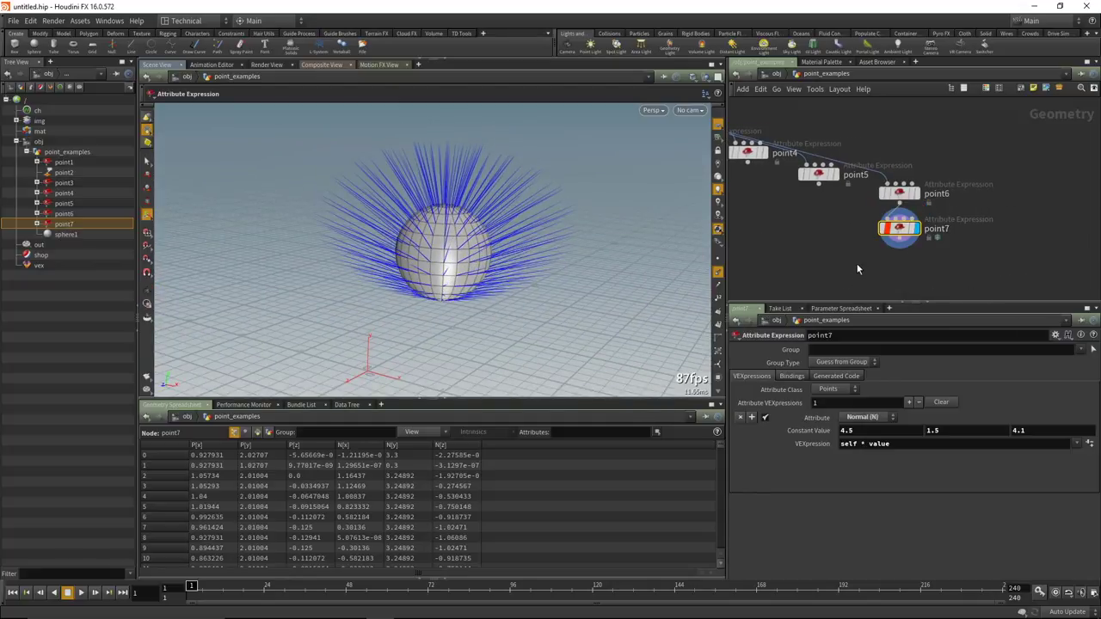
click(878, 250)
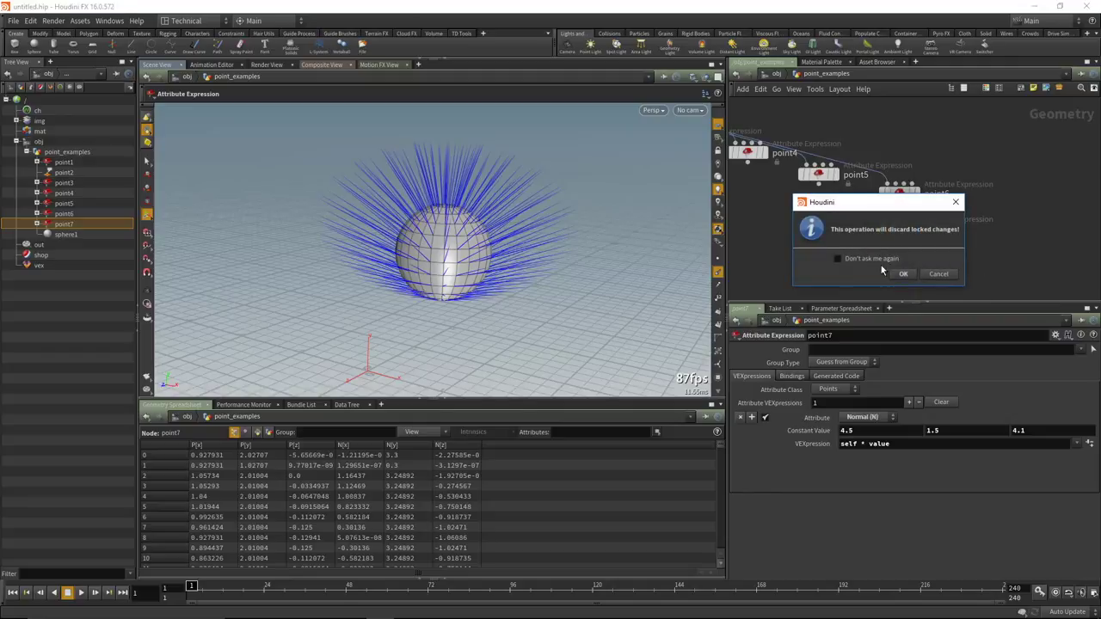
click(902, 274)
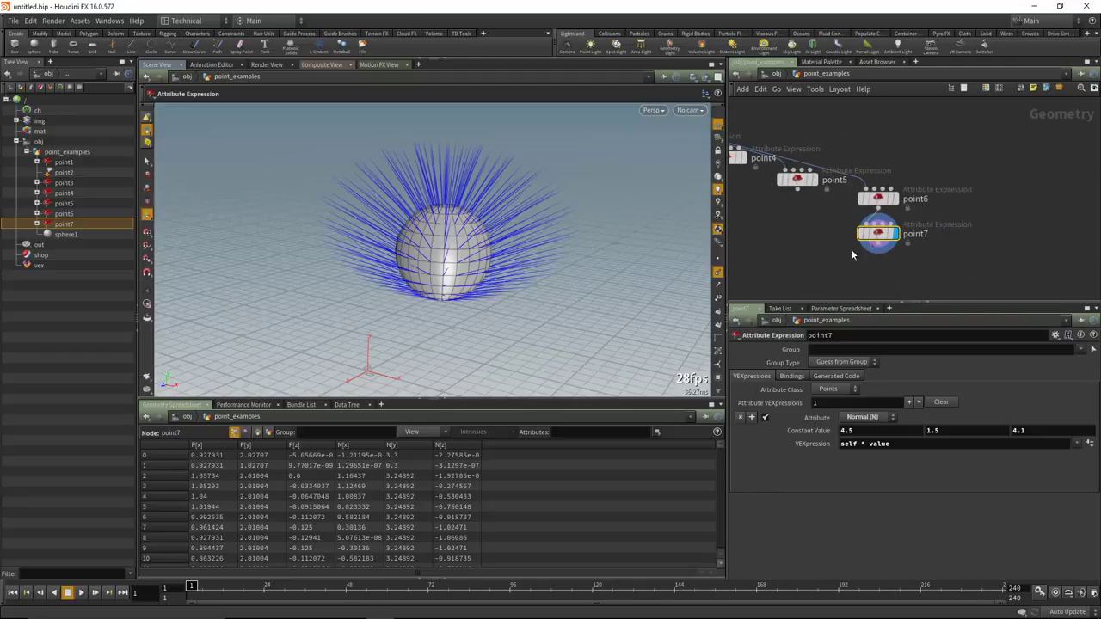
Select point6 and point7 together and move the pair slightly up in the network, nearer to point5's level.
shift+click(877, 203)
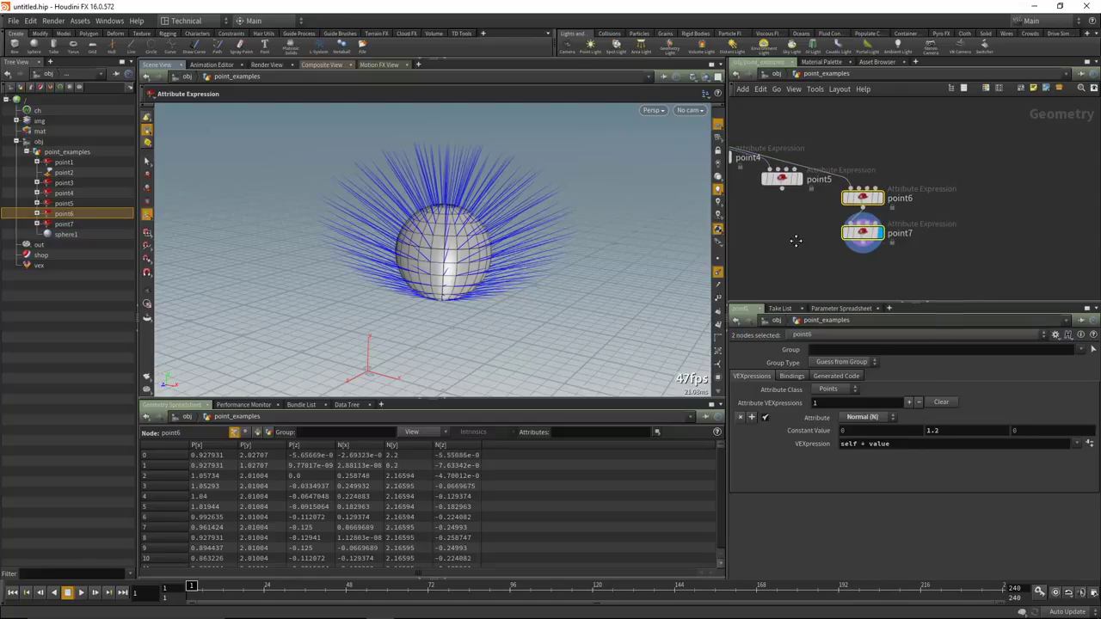
click(937, 243)
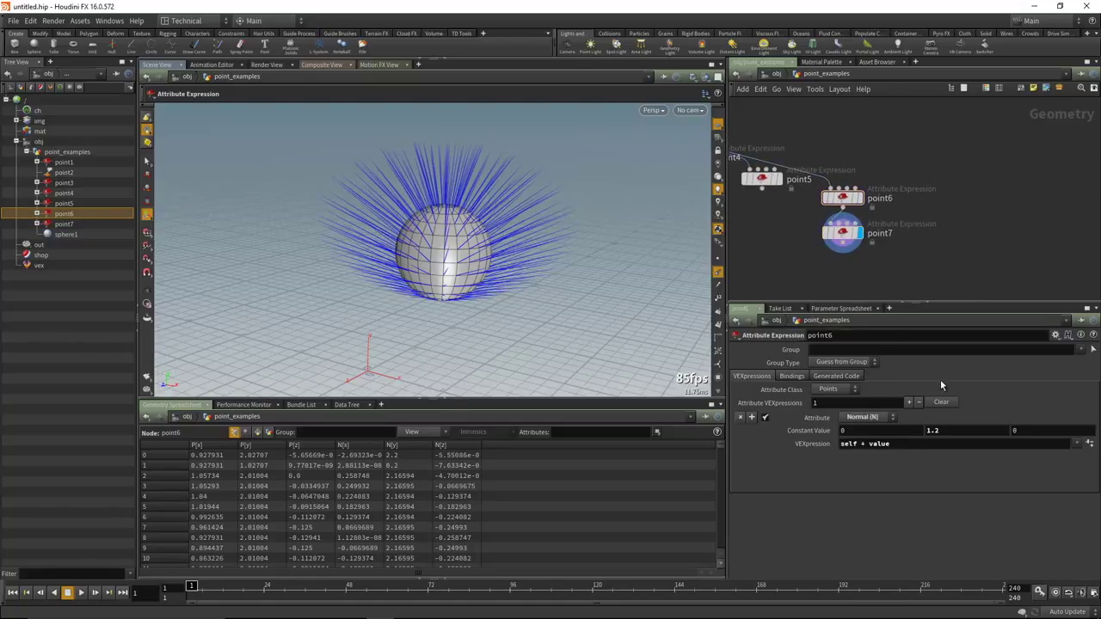
click(842, 198)
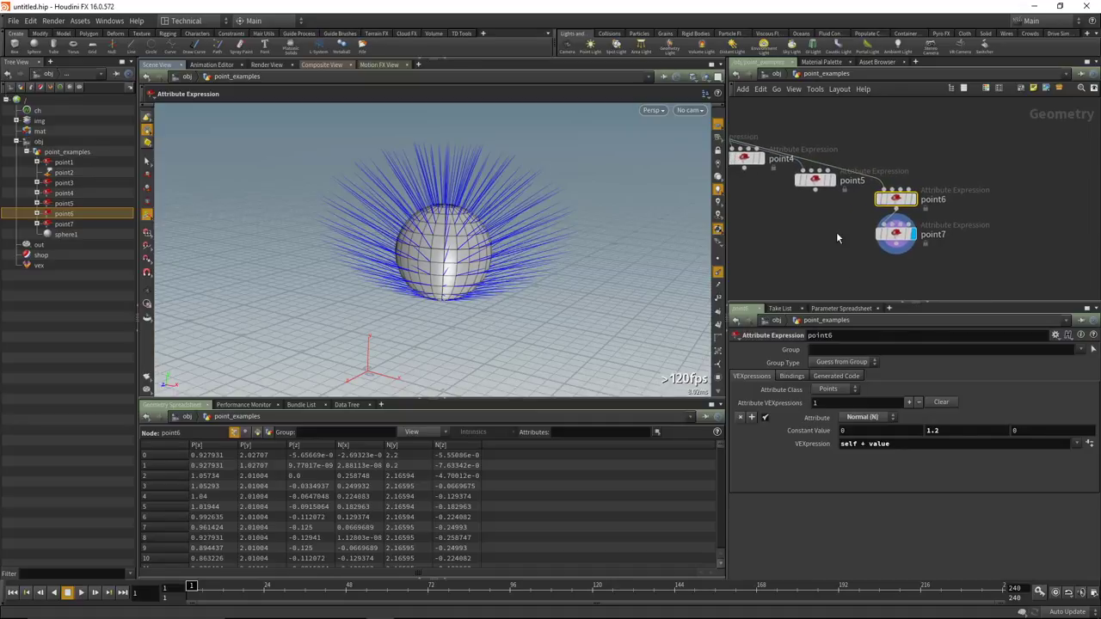
scroll(836, 237, down, 2)
middle_drag(833, 234, 879, 249)
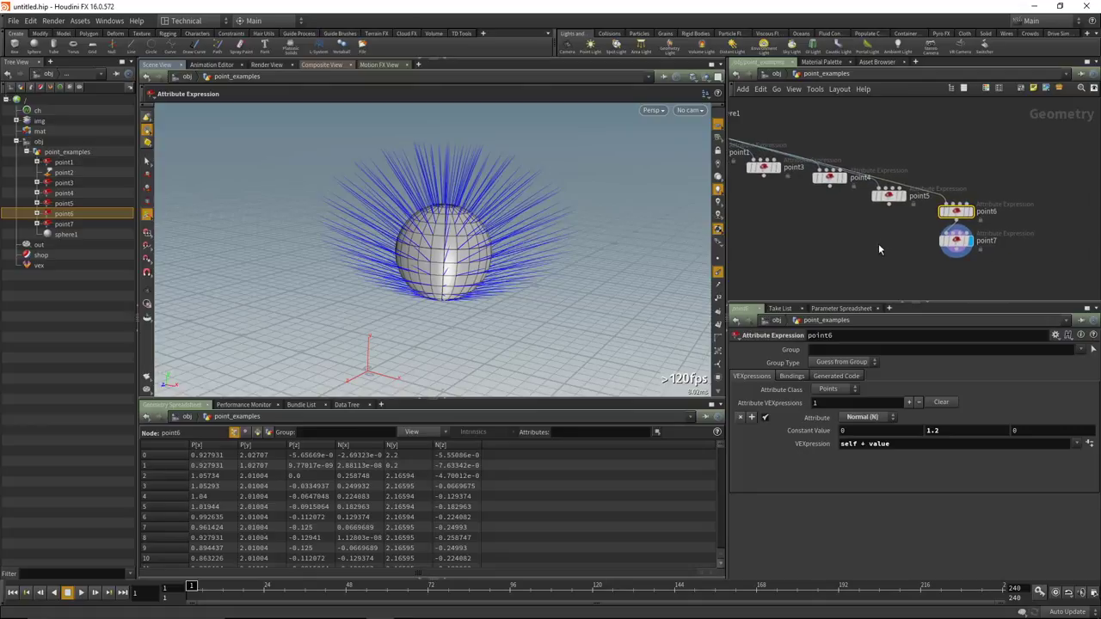
shift+click(956, 241)
drag(956, 241, 956, 229)
middle_drag(779, 226, 839, 234)
middle_drag(1015, 251, 879, 239)
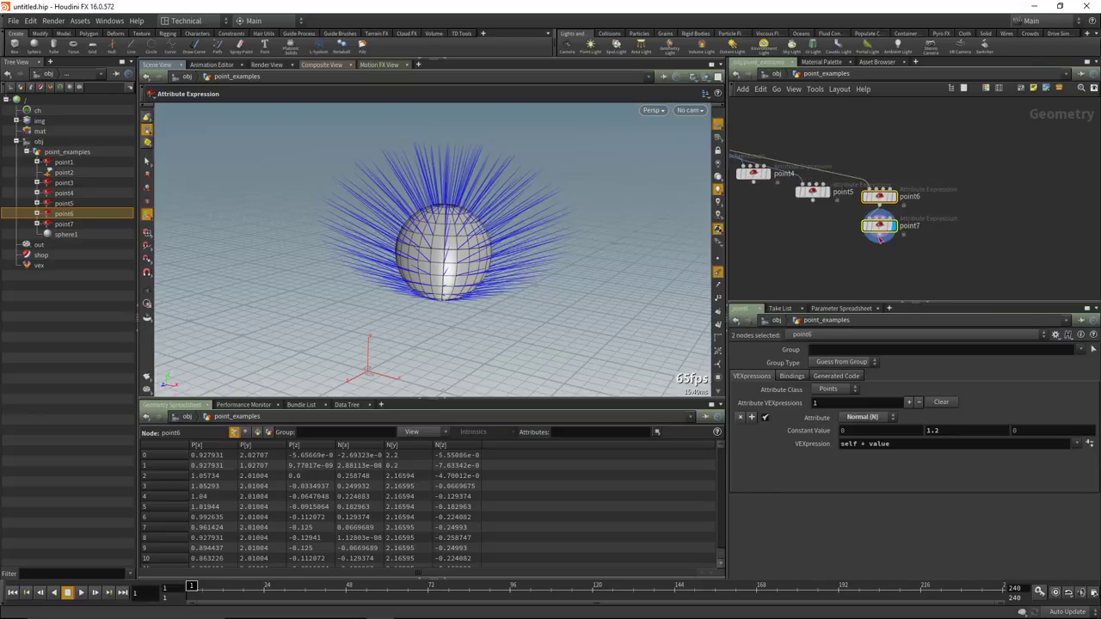
click(944, 202)
middle_drag(944, 202, 903, 206)
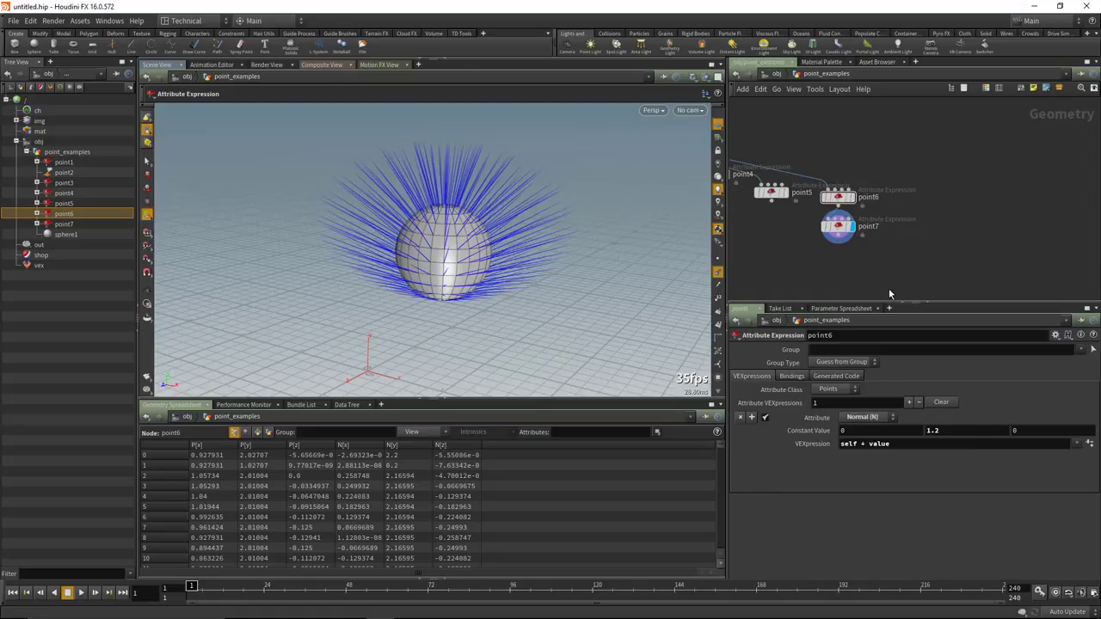
scroll(994, 213, down, 3)
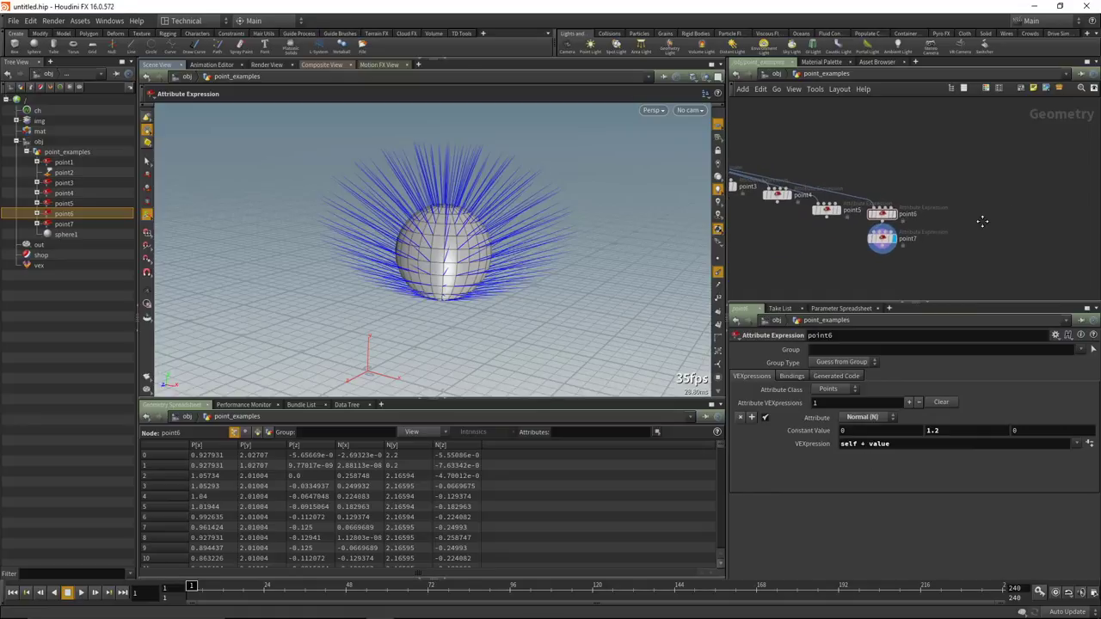
Place a duplicate of point5 in the free network area beyond point6 and turn on its display.
middle_drag(970, 243, 941, 239)
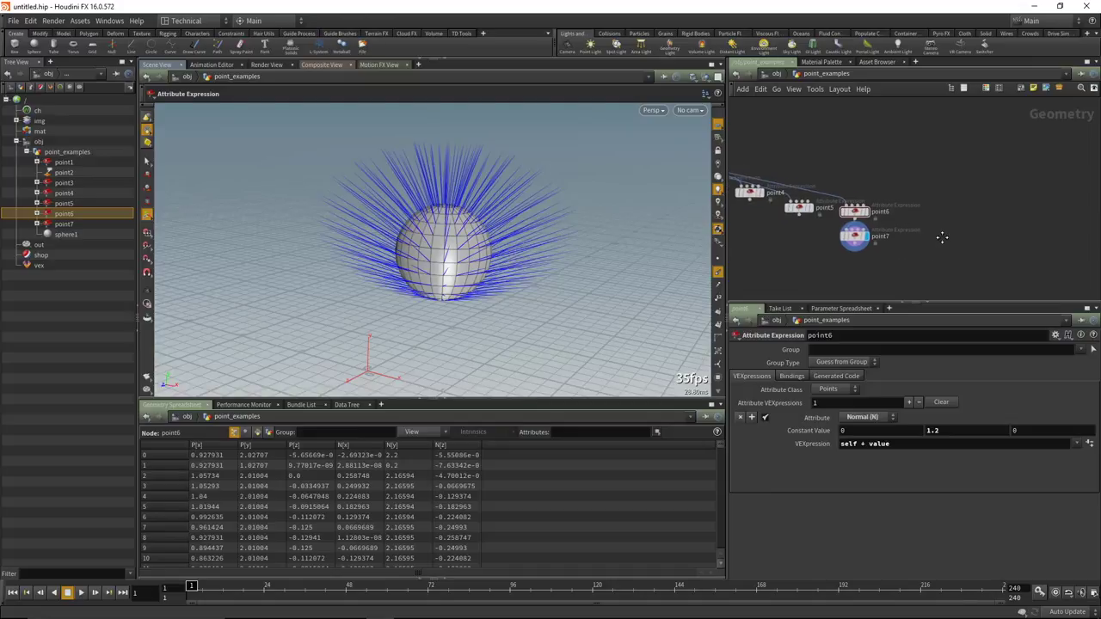
mouse_move(801, 212)
drag(800, 212, 948, 210)
scroll(954, 205, up, 3)
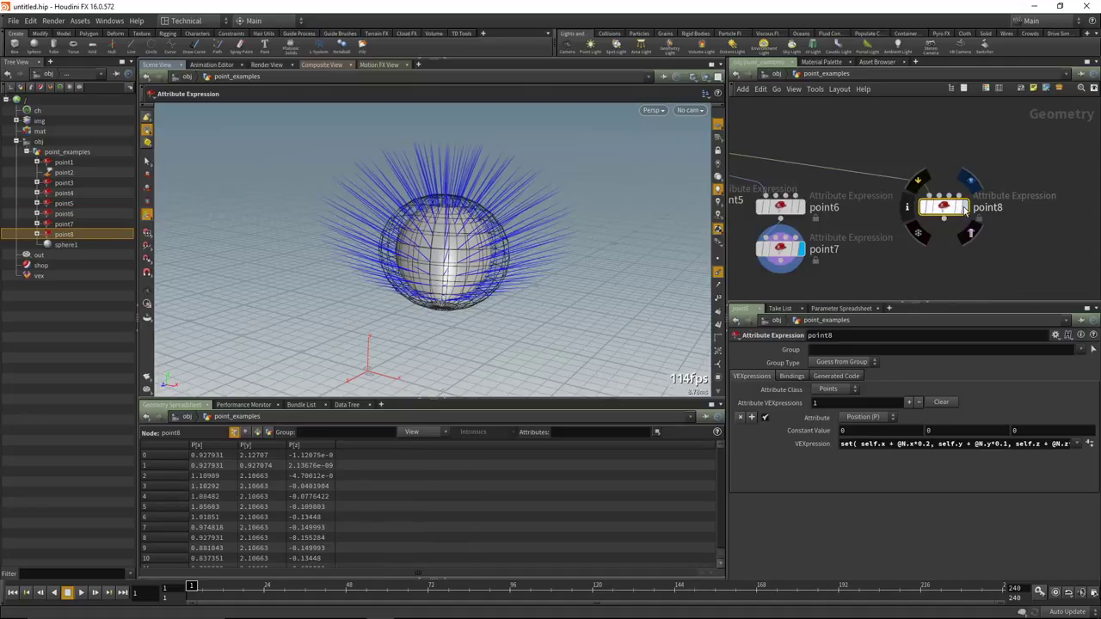
click(966, 210)
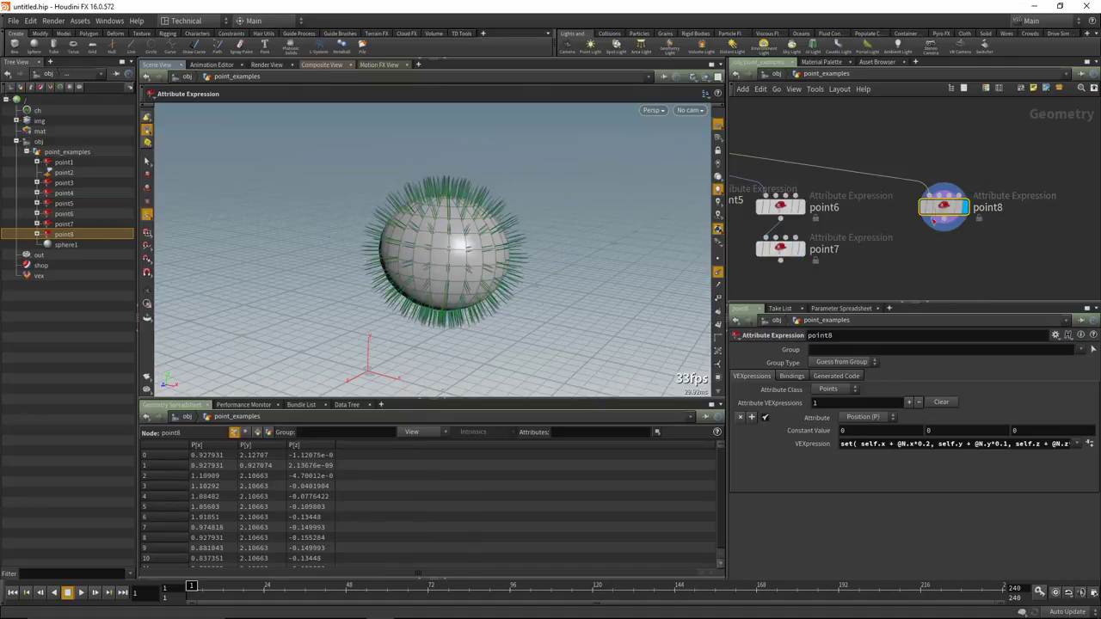
Set point8's Attribute Class to Primitives and clear its VEXpression.
click(831, 389)
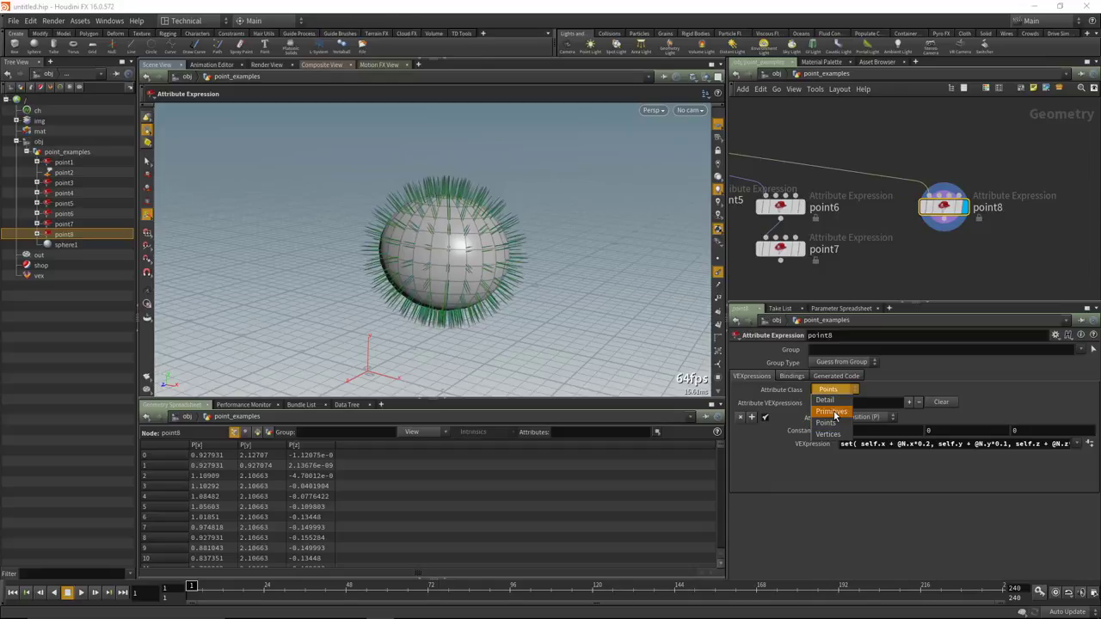
click(832, 412)
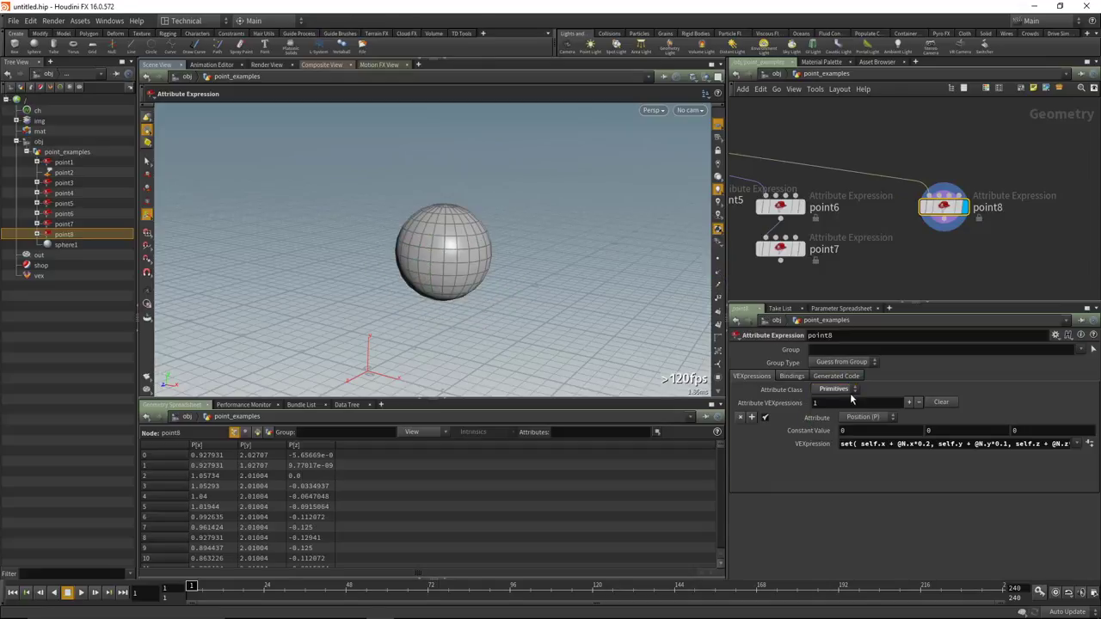
triple_click(901, 445)
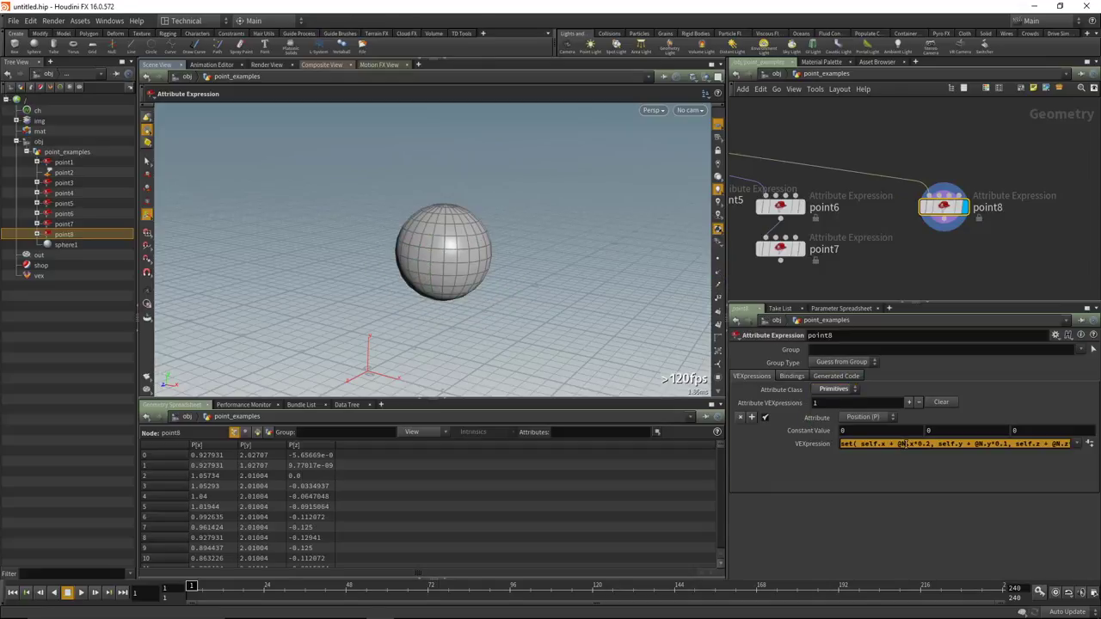
key(BackSpace)
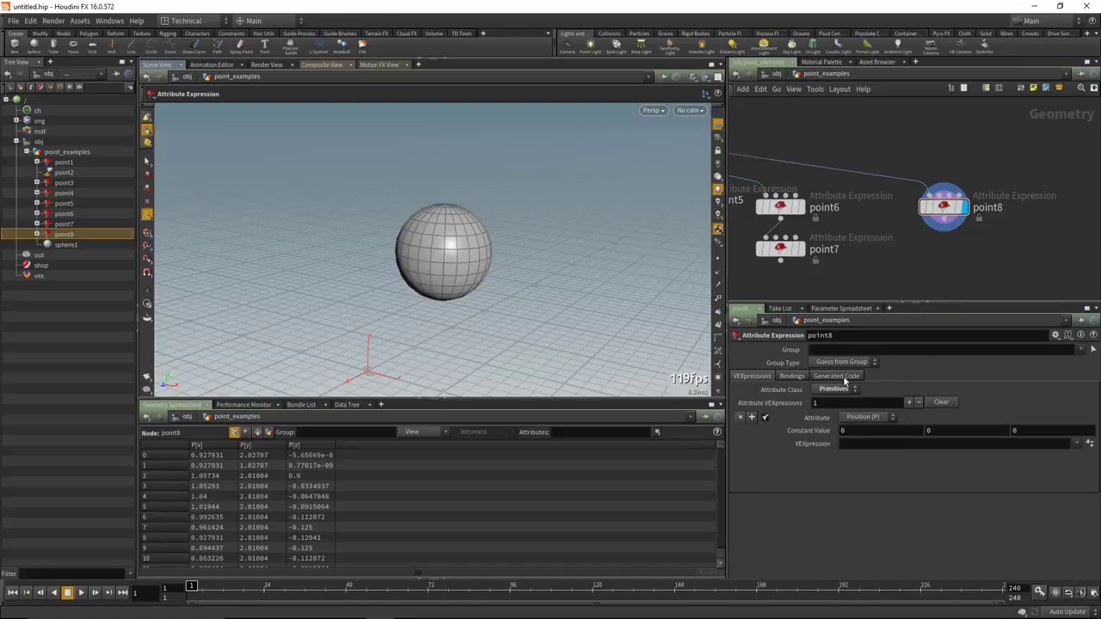
Change point8's attribute to Color (Cd) and set its Constant Value to yellow, 0.9, 0.9, 0.
click(871, 418)
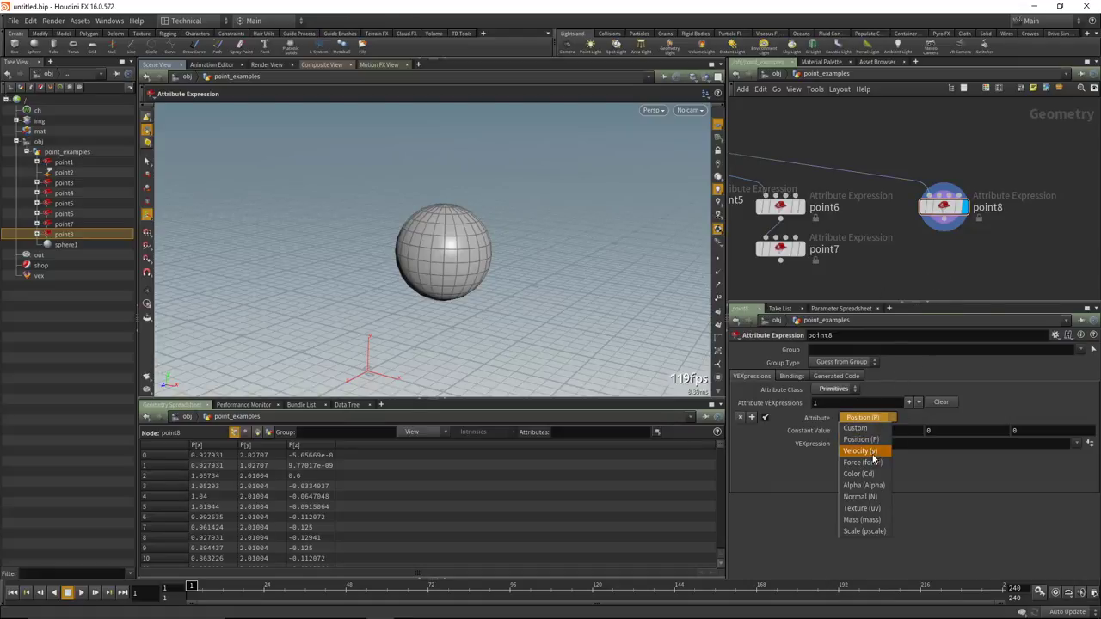
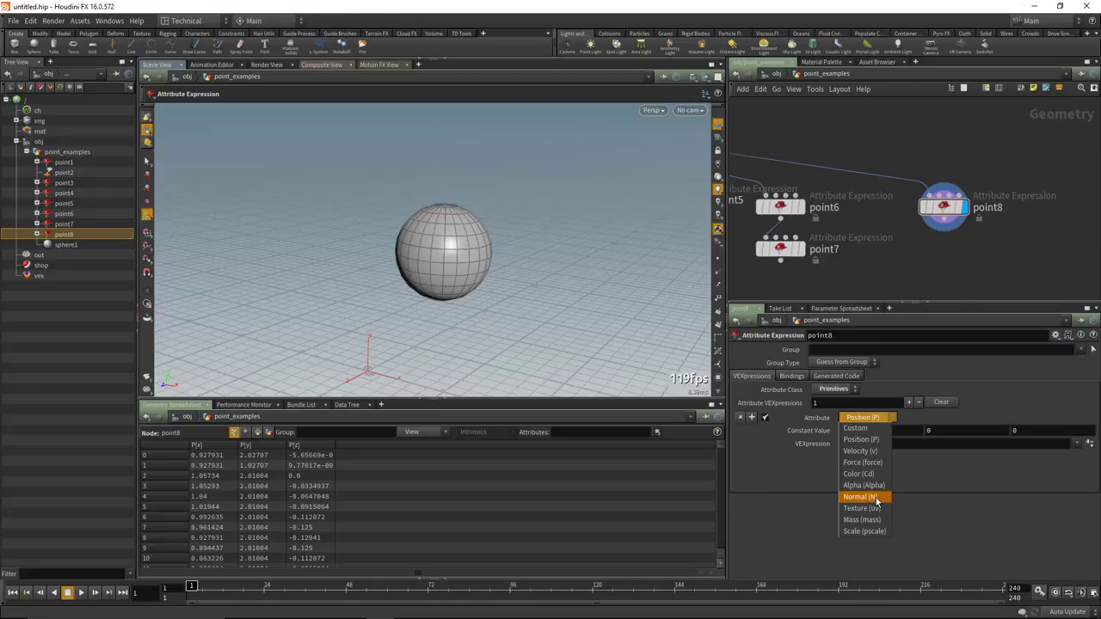
click(864, 474)
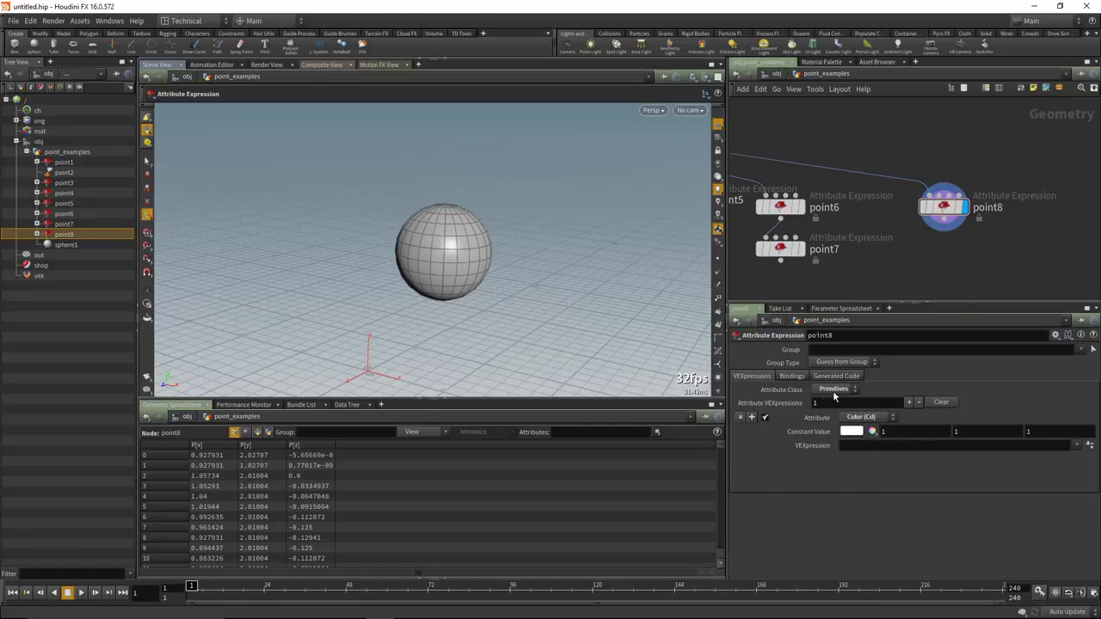
click(851, 431)
click(834, 368)
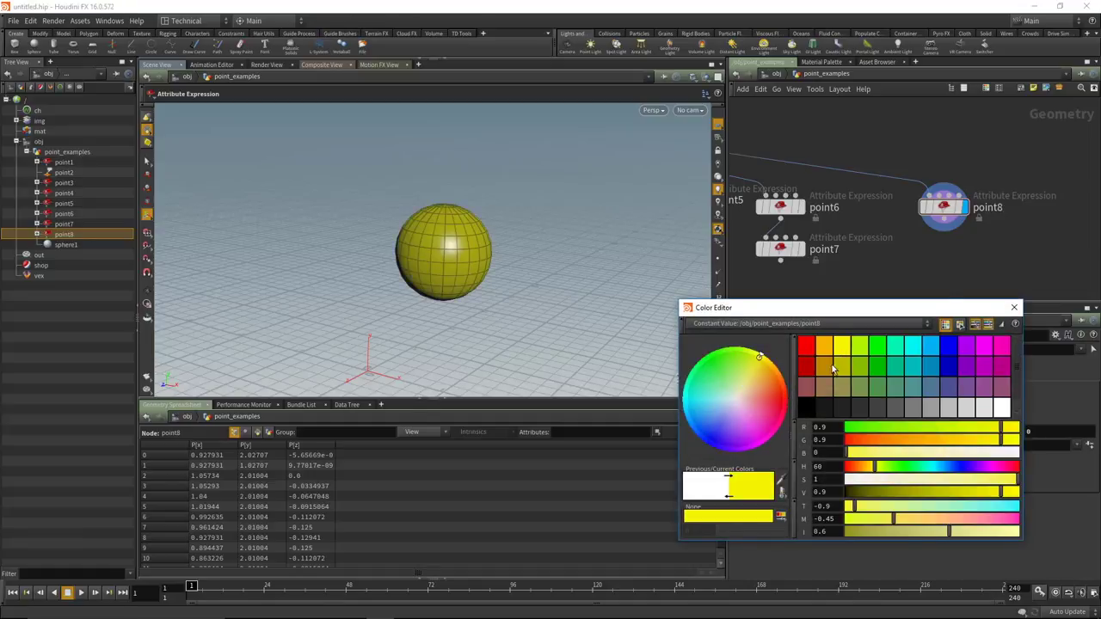
click(1014, 307)
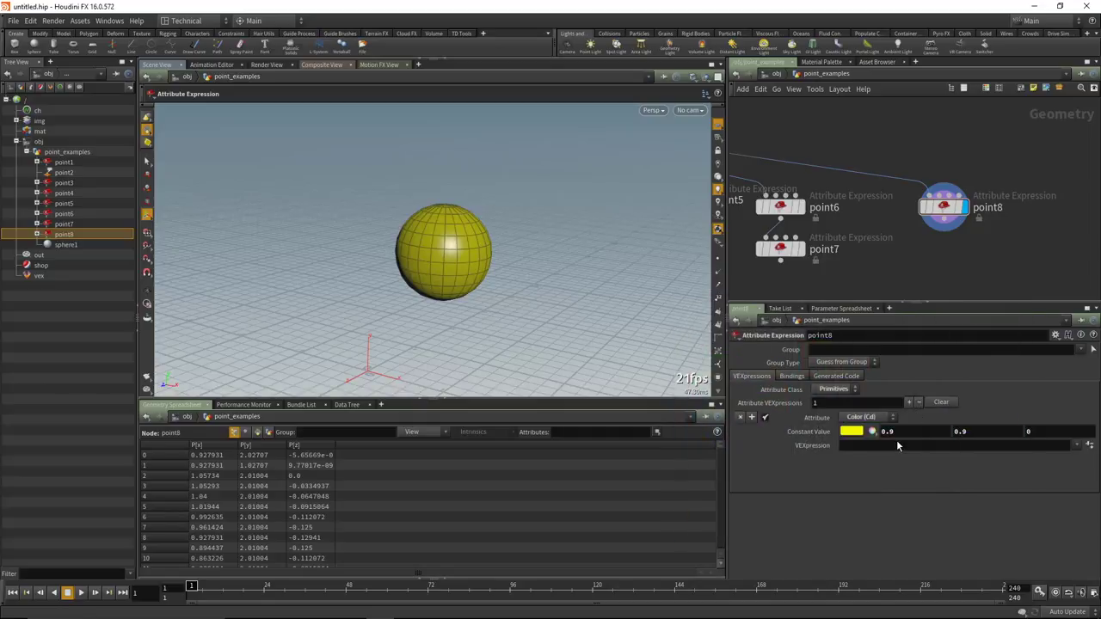
click(1076, 445)
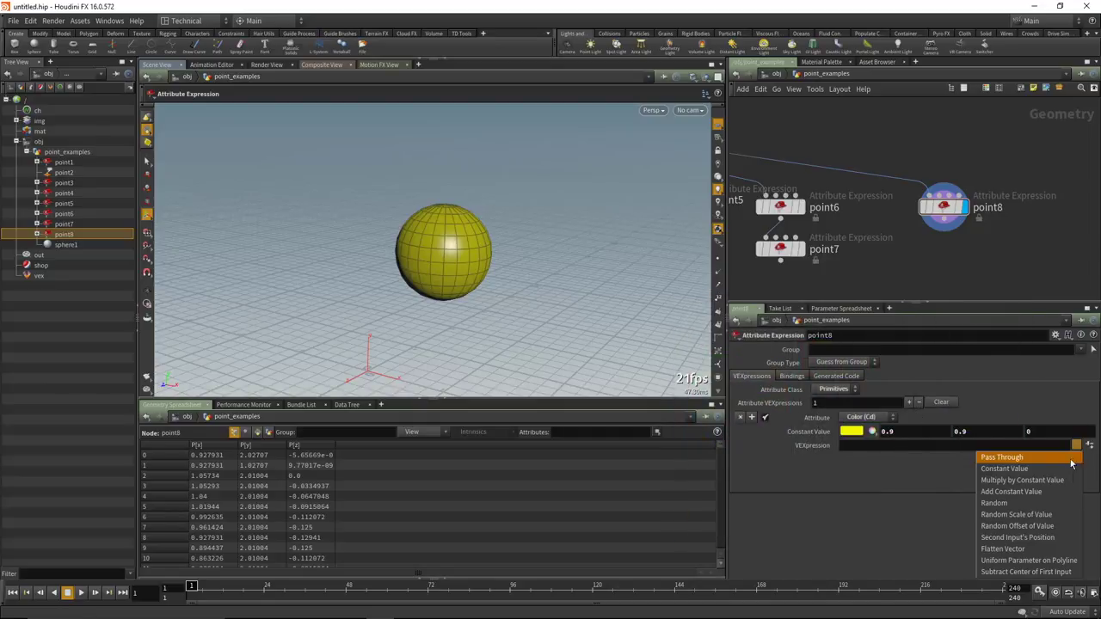
click(1026, 515)
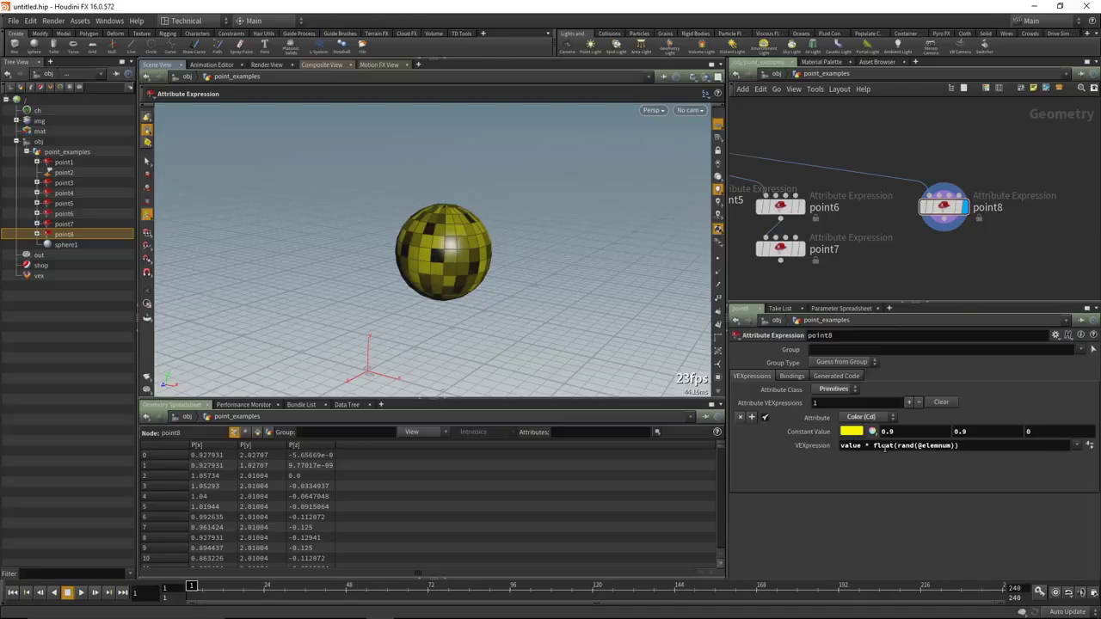
drag(920, 446, 953, 446)
click(947, 446)
drag(920, 446, 949, 446)
click(920, 446)
key(BackSpace)
key(BackSpace)
Set point8's Constant Value to white with 1 in all three color components.
middle_drag(981, 431, 1066, 436)
double_click(926, 433)
text(1)
key(Tab)
text(1)
key(Tab)
text(1)
key(Return)
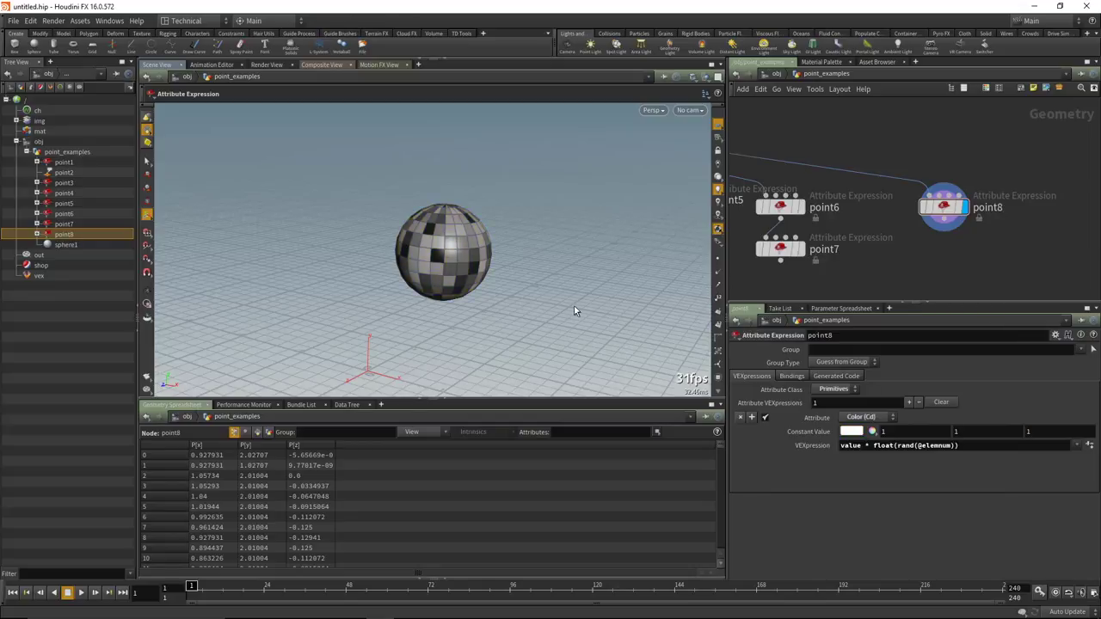
click(872, 447)
Move point8 slightly up in the network and place a duplicate of it lower, on its right side.
middle_drag(932, 268, 895, 255)
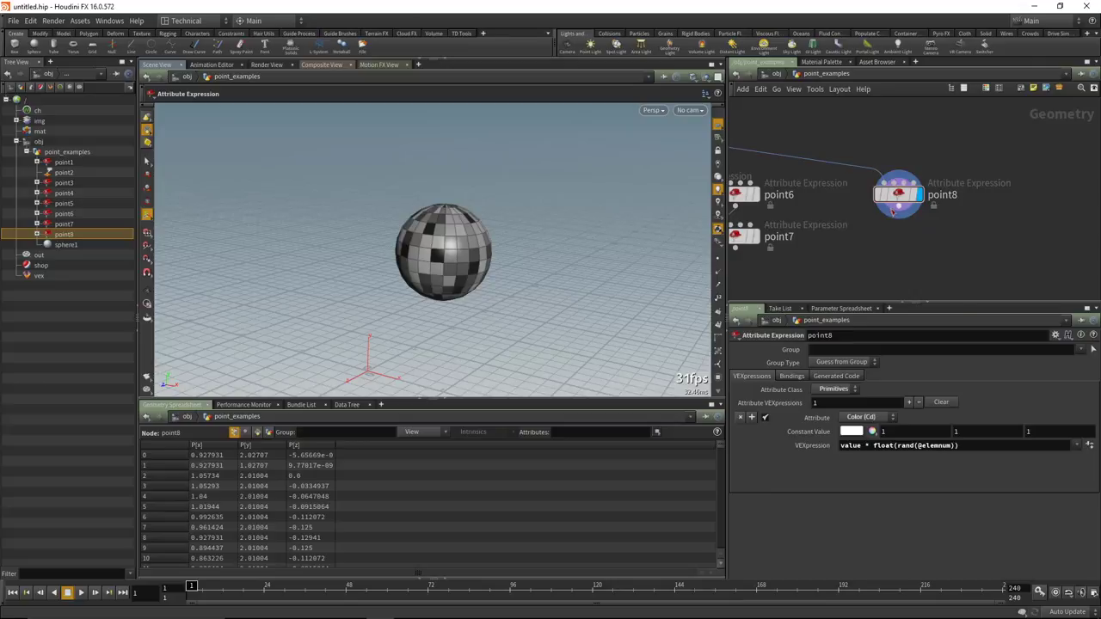
drag(908, 203, 897, 191)
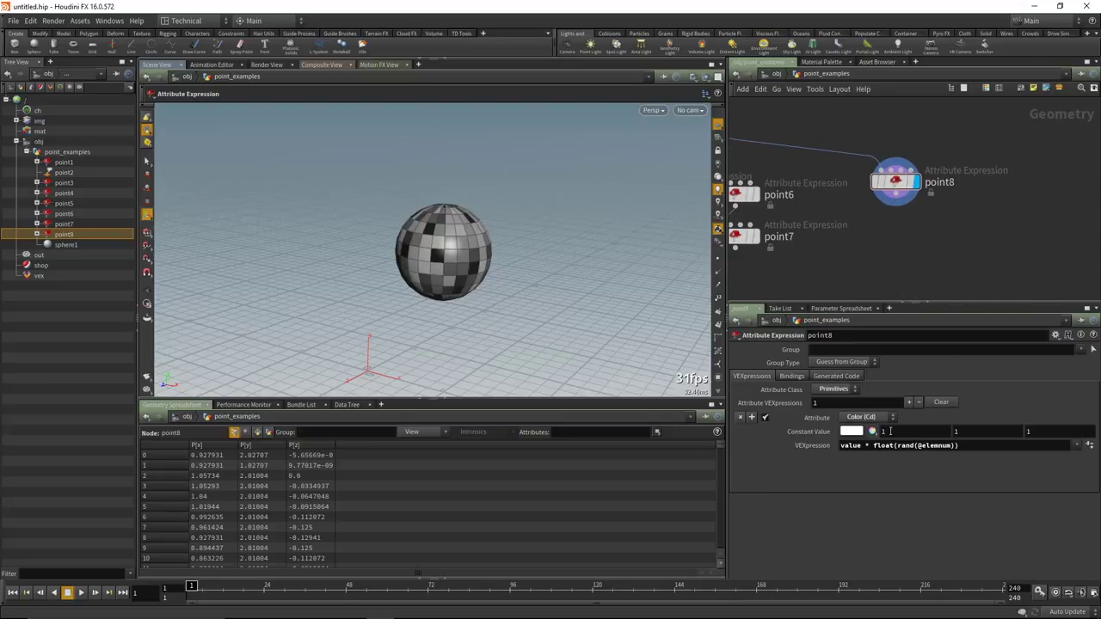
middle_drag(934, 258, 930, 256)
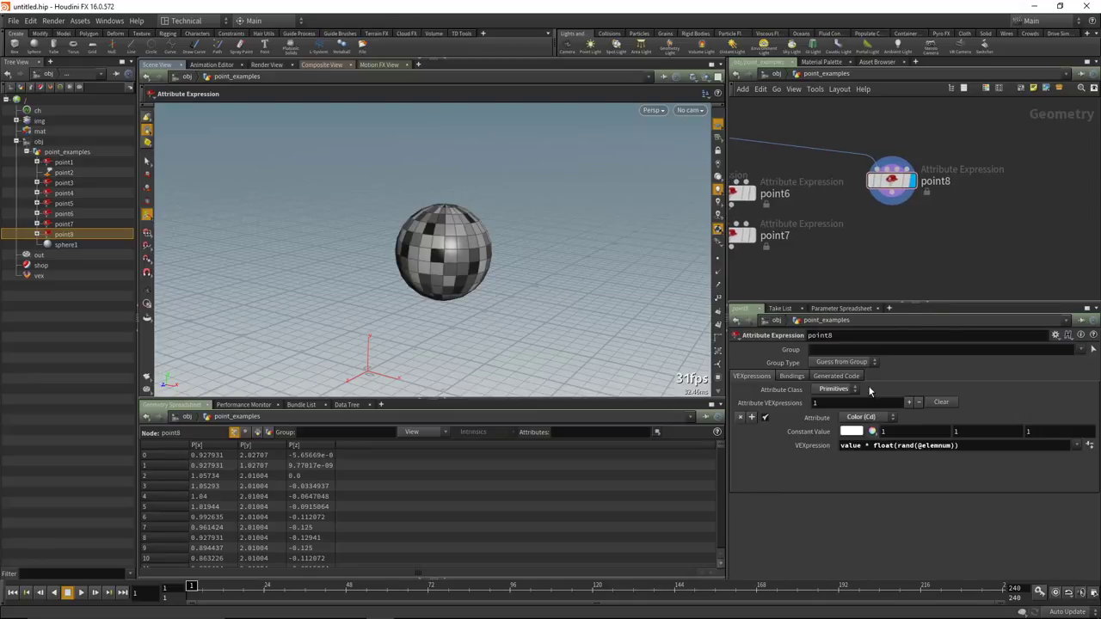
mouse_move(885, 185)
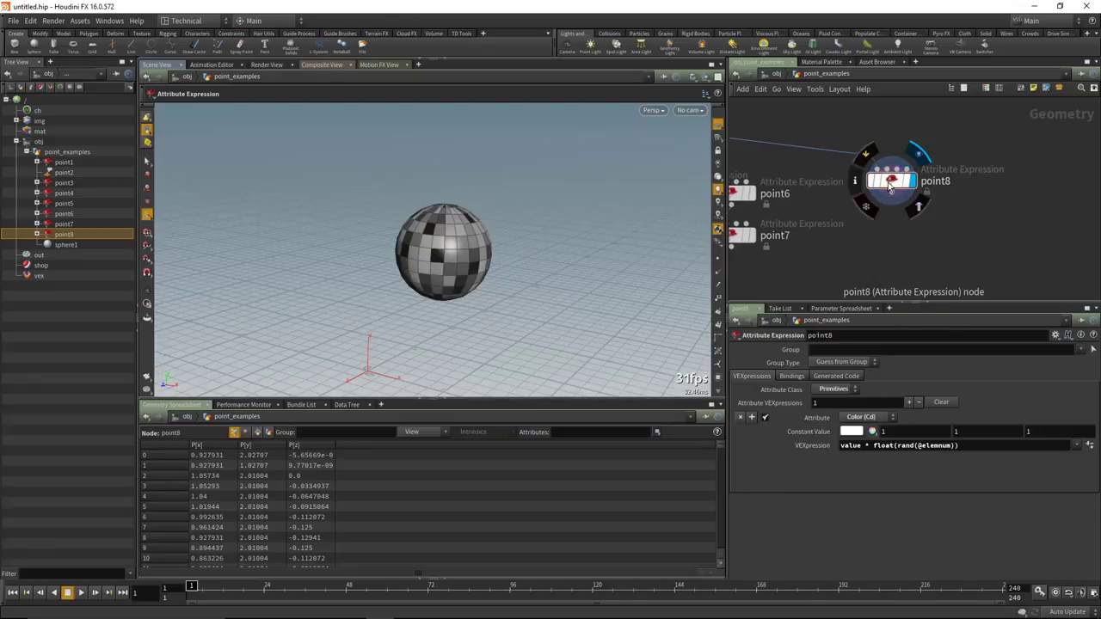
alt+drag(890, 188, 965, 234)
middle_drag(965, 234, 879, 221)
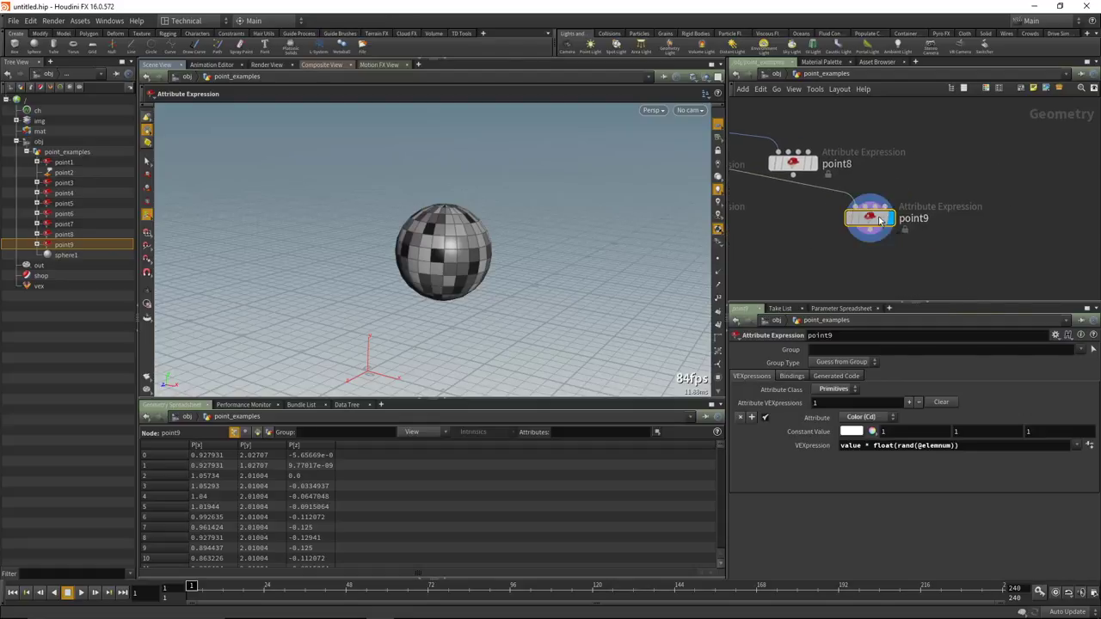
drag(880, 221, 899, 216)
Make point9's attribute a custom Float named myprimattr and list the primitive attributes in the Geometry Spreadsheet.
click(869, 416)
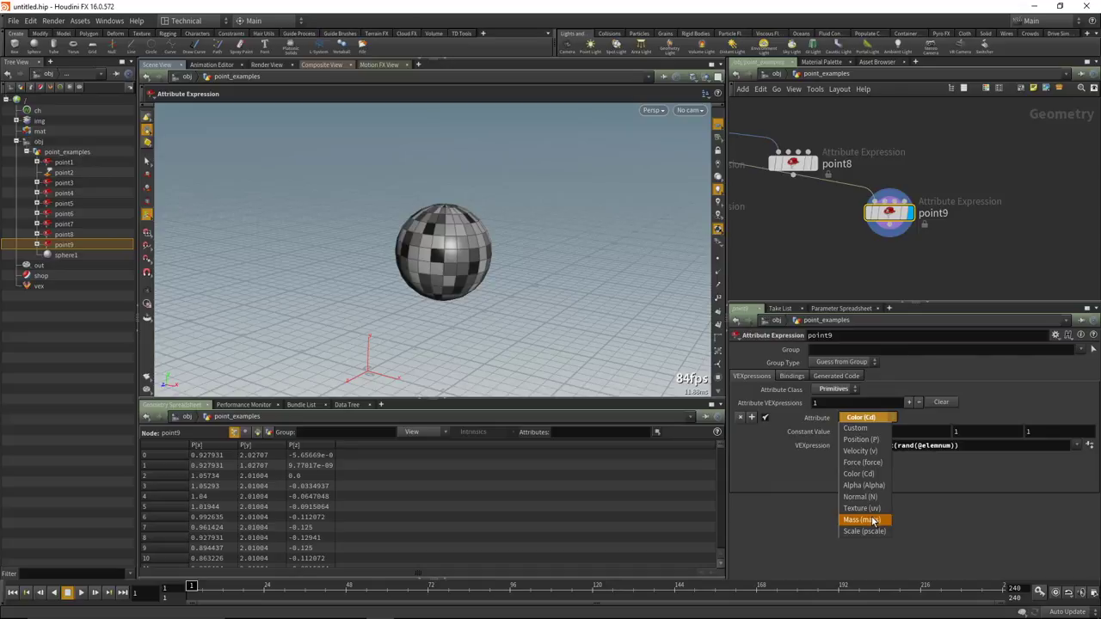
click(856, 428)
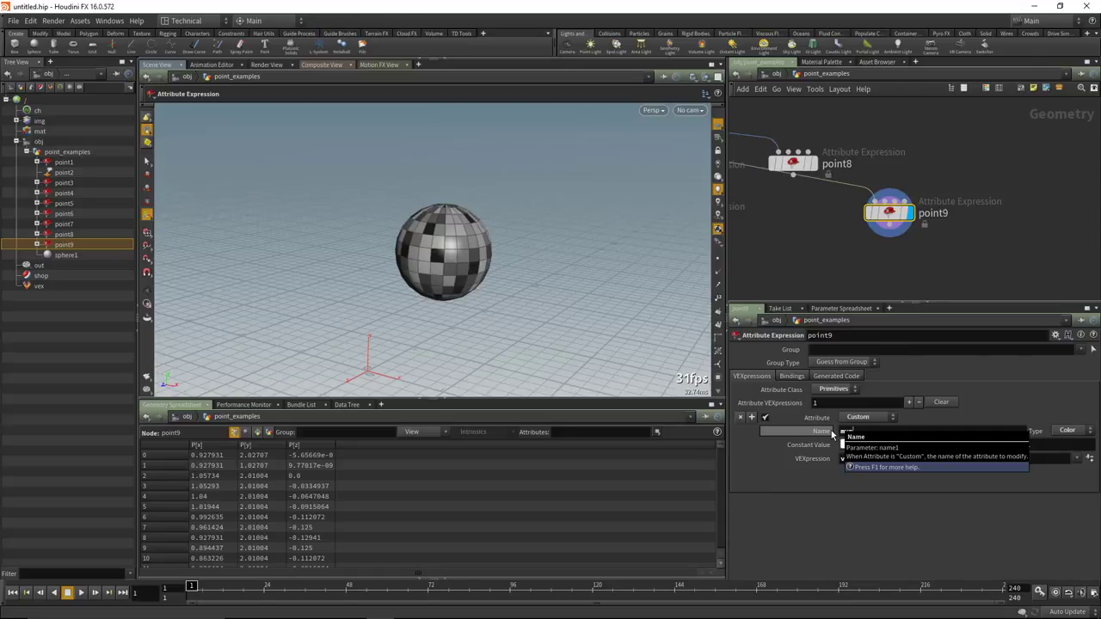
text(ttr)
key(Return)
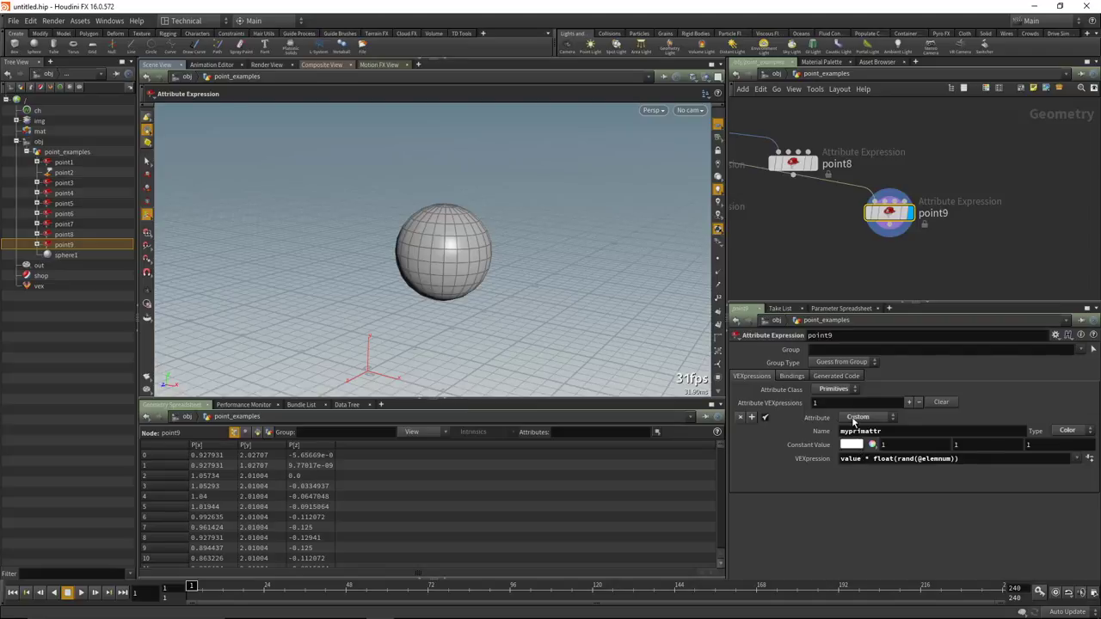
click(1067, 430)
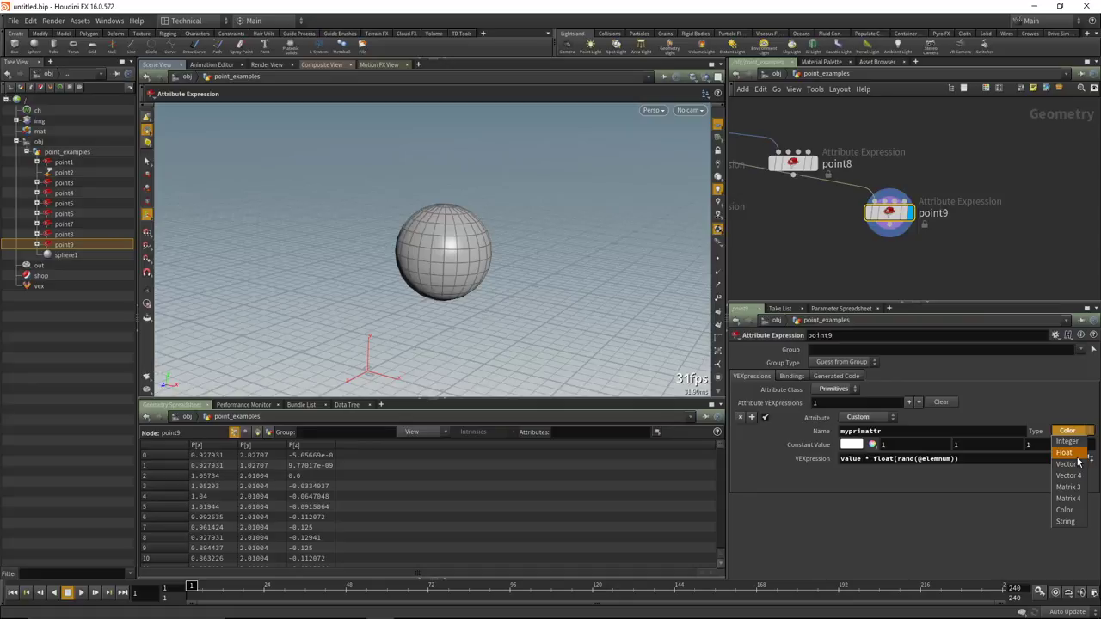
click(1076, 456)
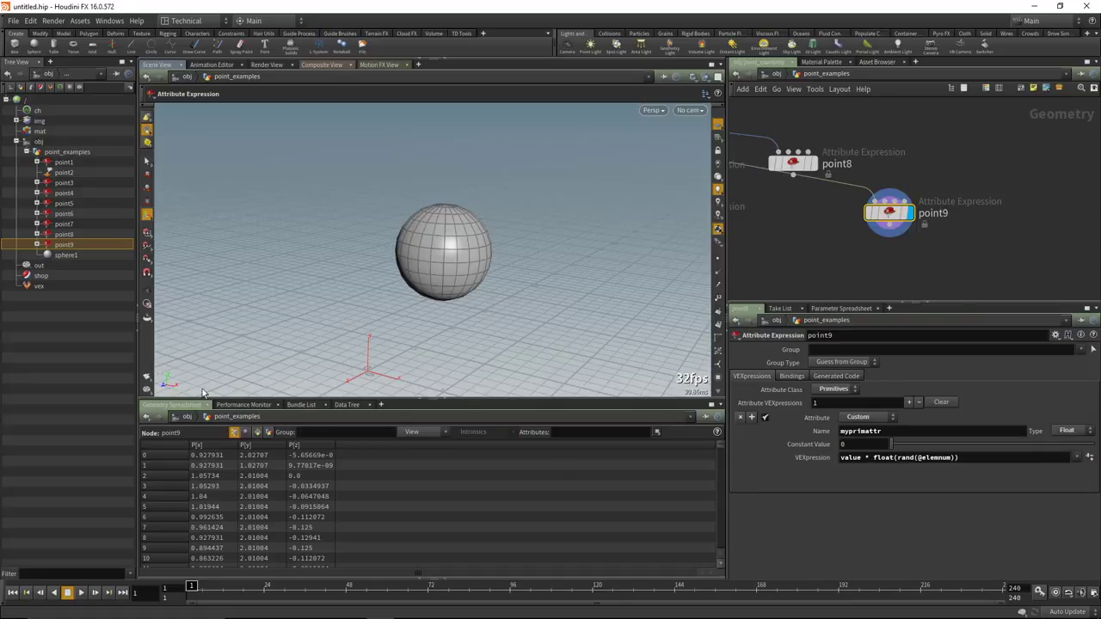
click(257, 433)
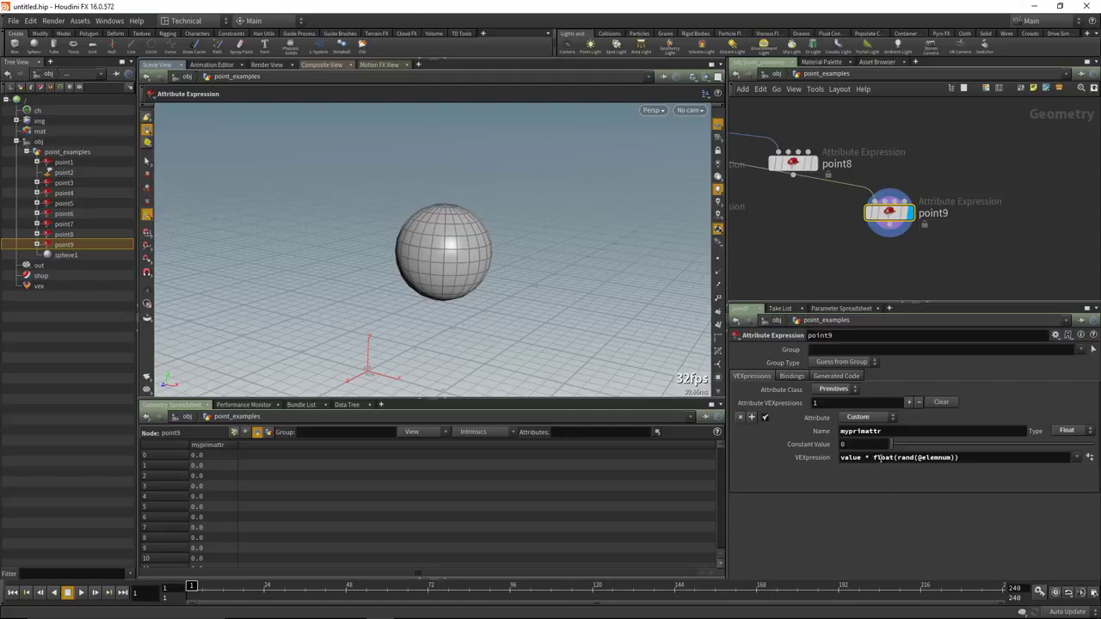
drag(895, 458, 829, 462)
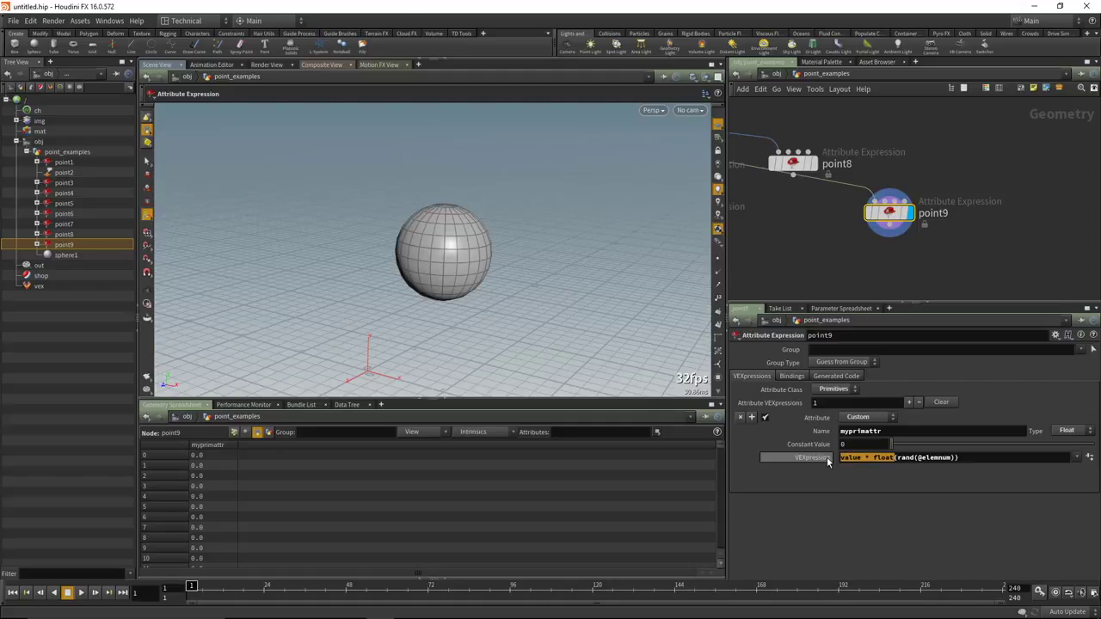
key(BackSpace)
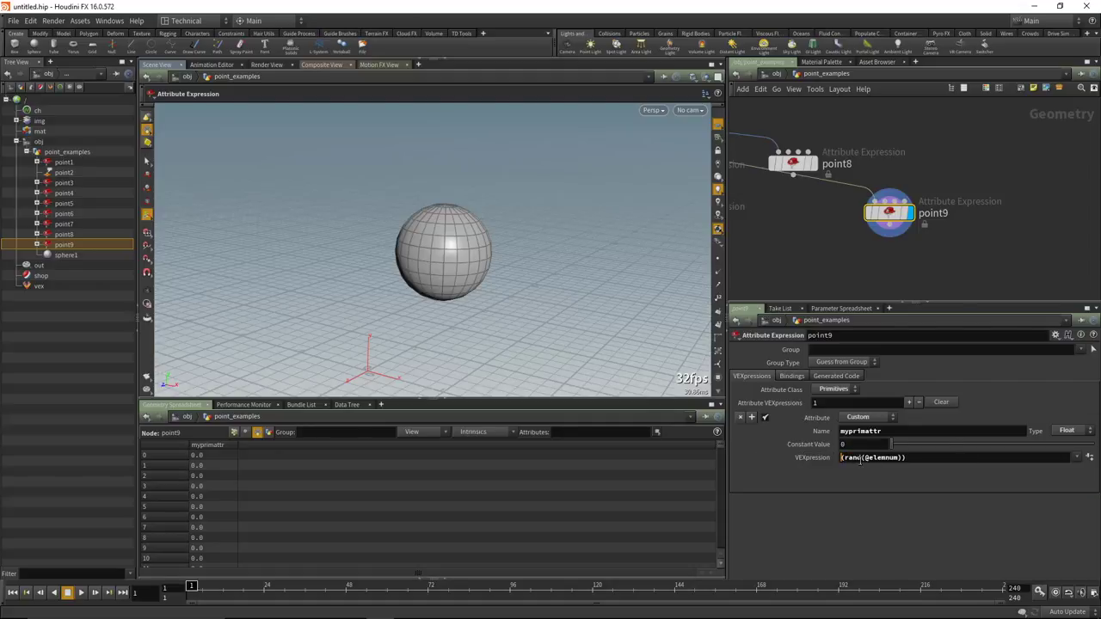
click(845, 458)
key(BackSpace)
click(917, 459)
click(845, 457)
key(BackSpace)
text(r)
key(Return)
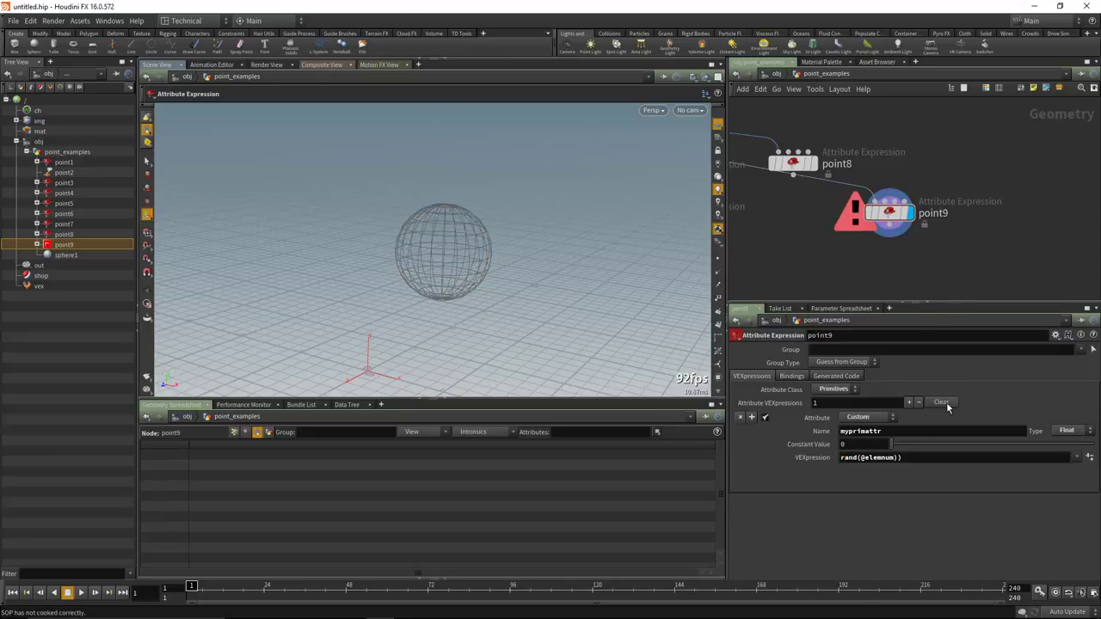
key(BackSpace)
key(Return)
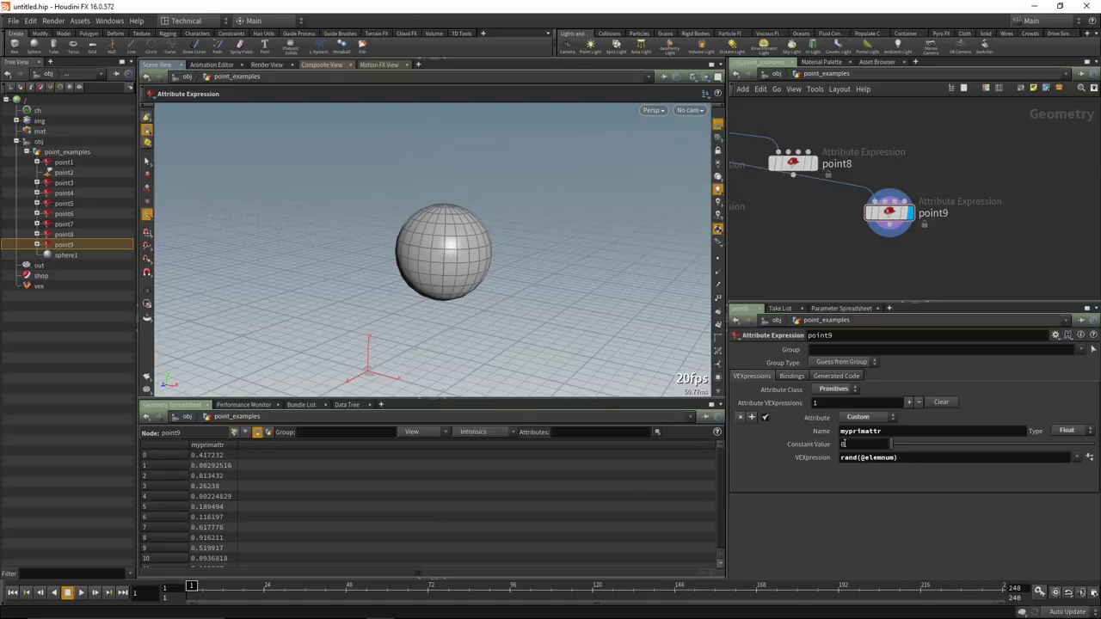
Move point9 closer beneath point8 and place a duplicate of point9 to its right in the network.
middle_drag(914, 287, 937, 268)
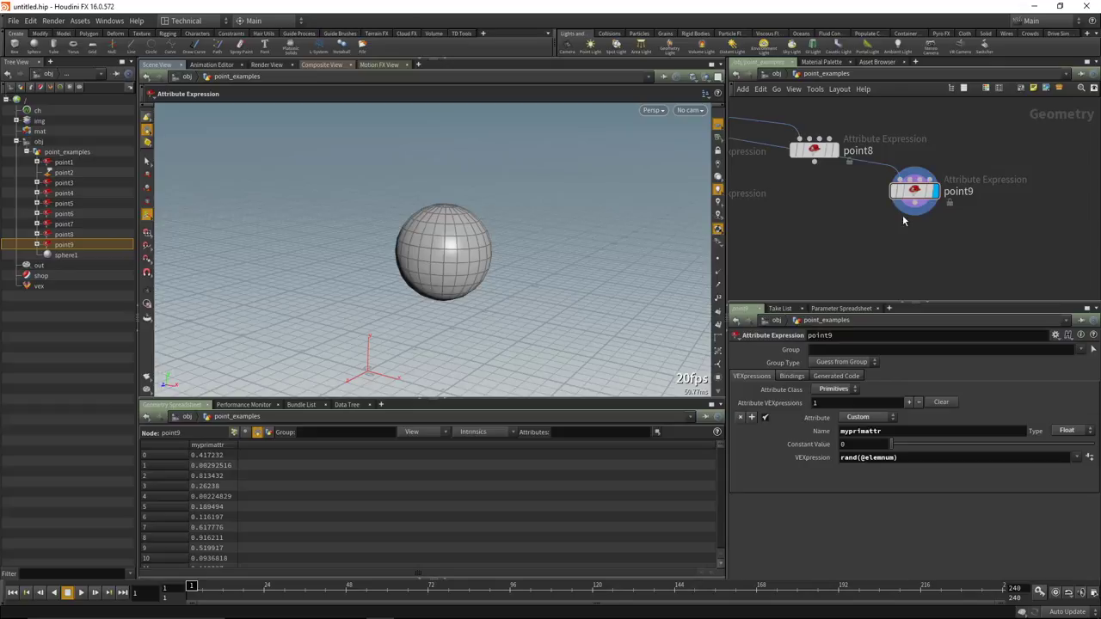
drag(917, 196, 872, 196)
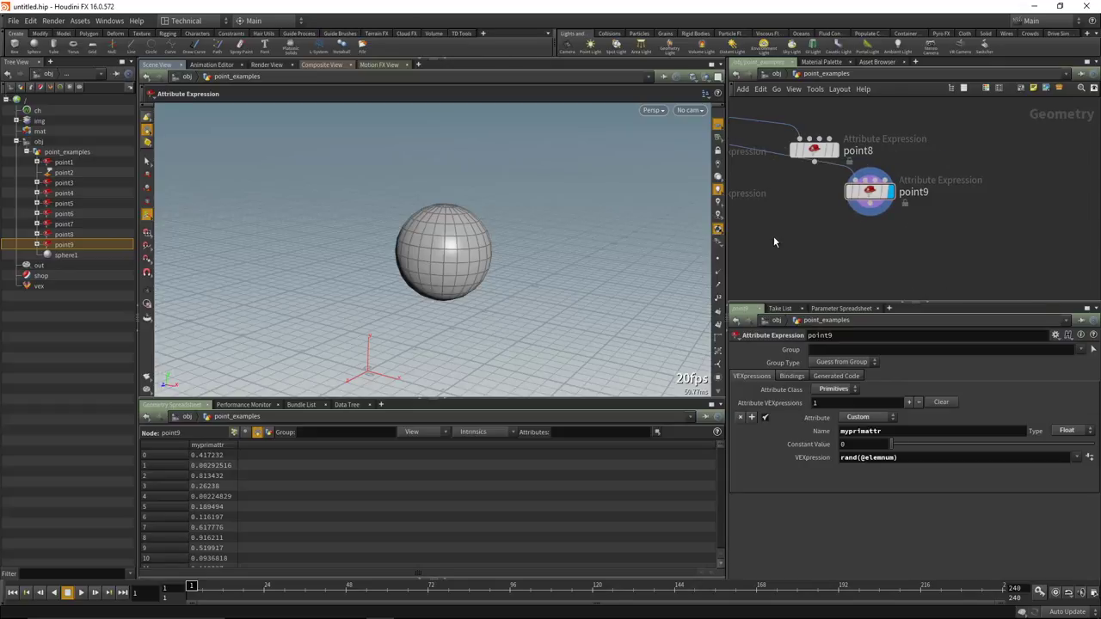
middle_drag(929, 245, 922, 238)
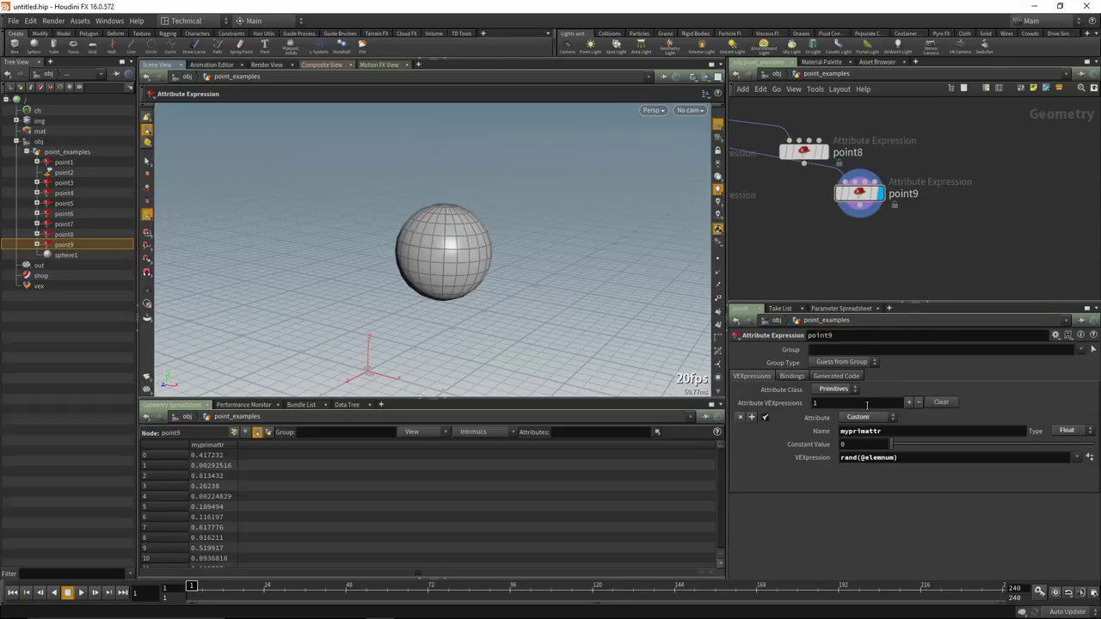
mouse_move(873, 199)
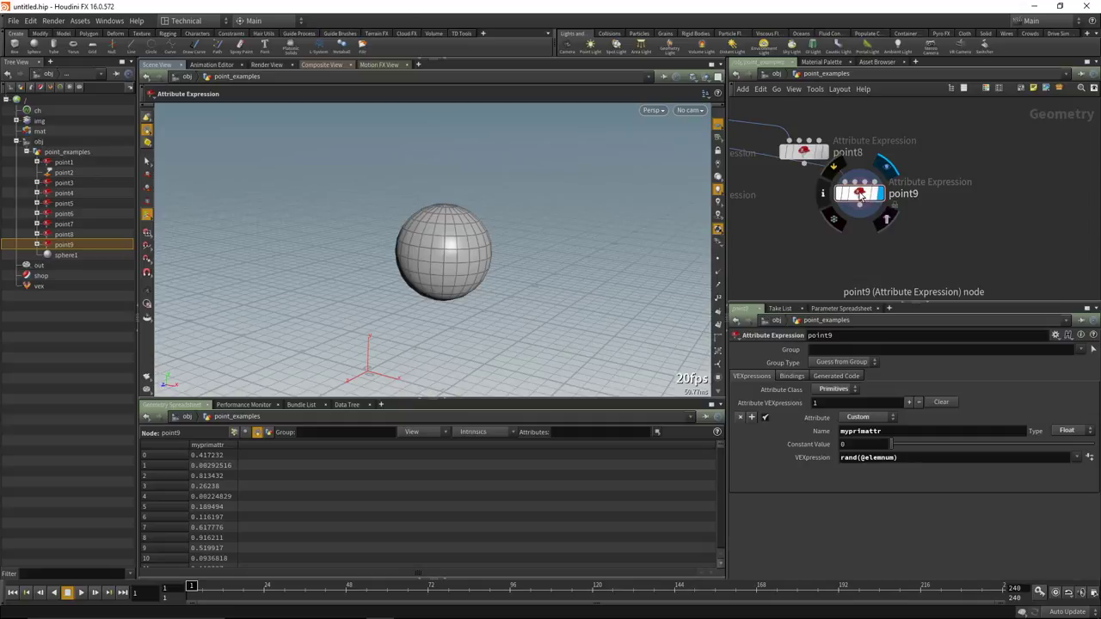
alt+drag(860, 195, 971, 209)
middle_drag(971, 209, 879, 203)
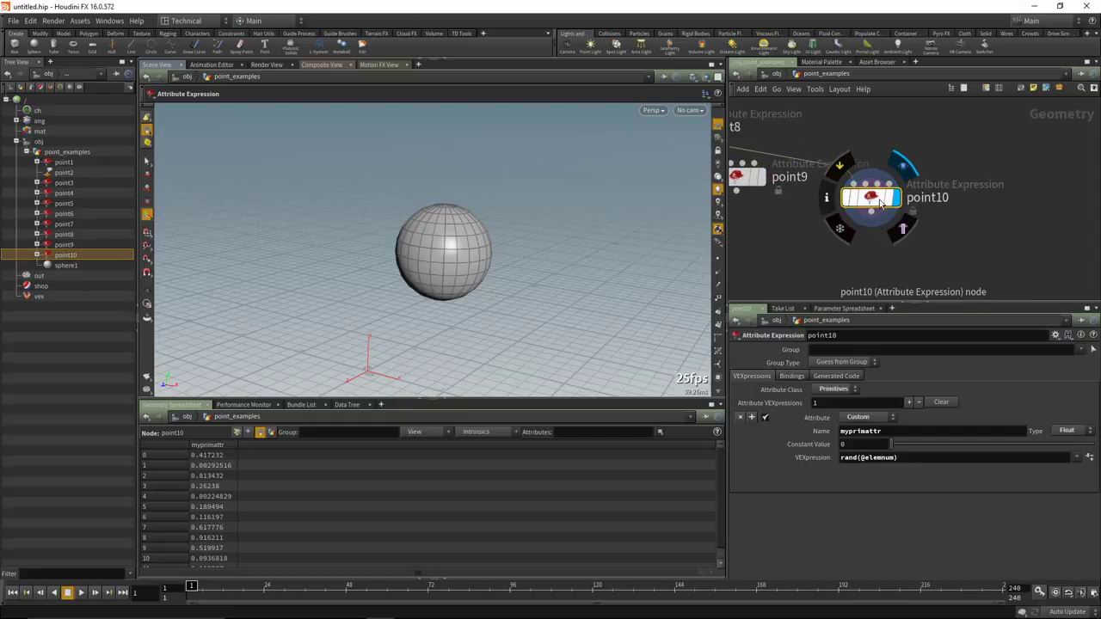
Shift point10 up and right in the network, set its attribute class to Detail, and list the detail attributes in the Geometry Spreadsheet.
drag(879, 203, 920, 182)
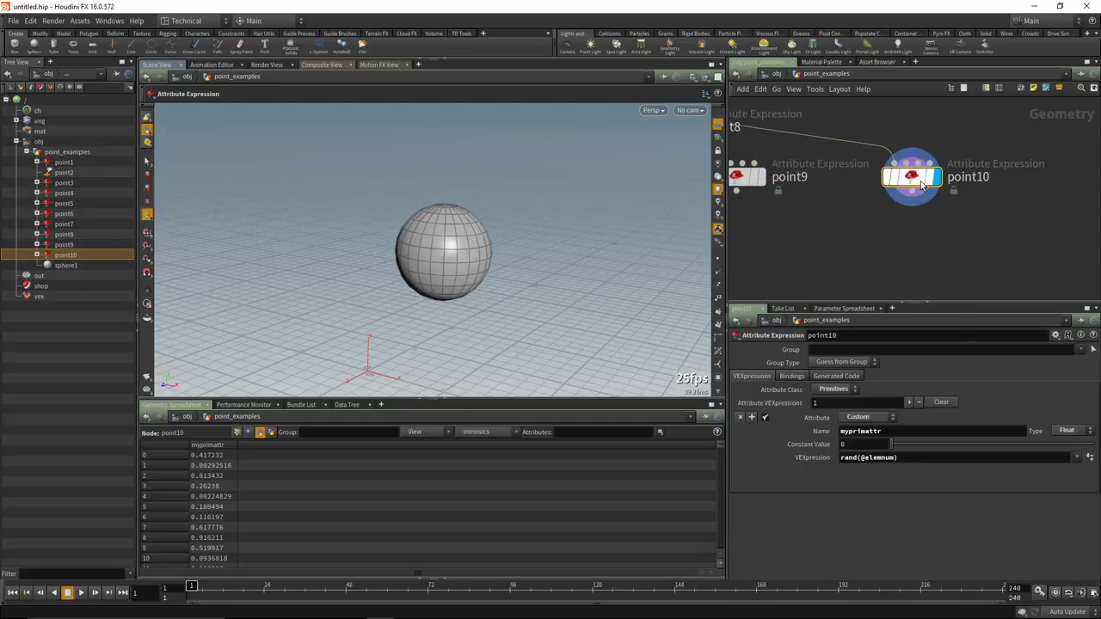
click(846, 390)
click(837, 389)
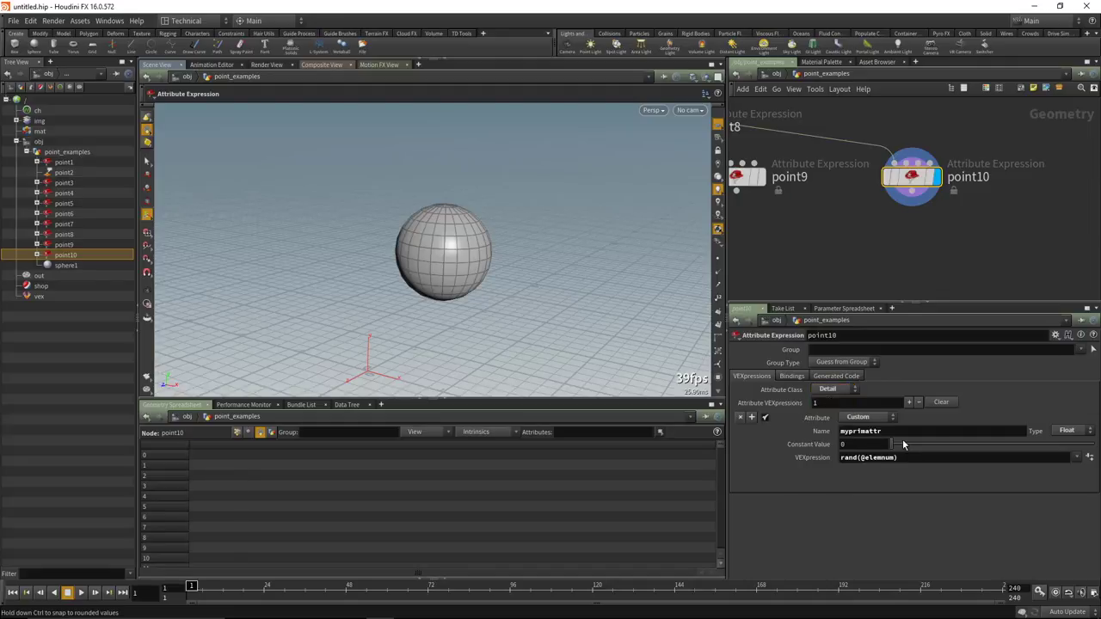
drag(885, 432, 834, 434)
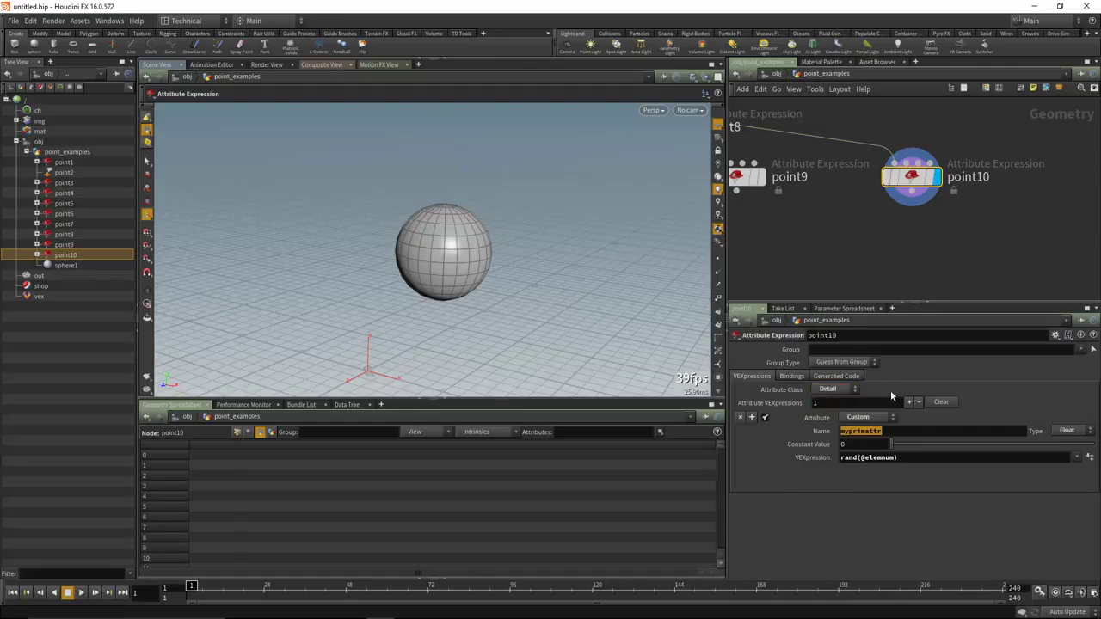
click(272, 433)
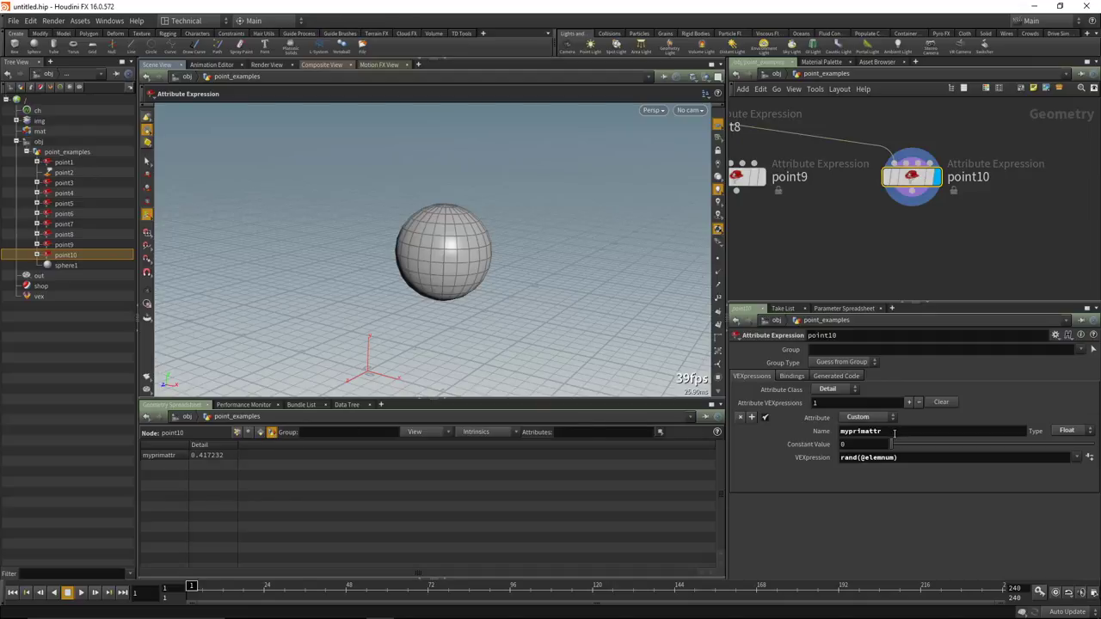
Rename point10's custom attribute to mydetailattr.
drag(895, 432, 848, 432)
text(detail)
key(BackSpace)
key(BackSpace)
key(BackSpace)
text(ai)
key(Return)
click(883, 431)
text(attr)
key(Return)
Copy point10's VEXpression text and place a duplicate of point10 lower on its right side in the network.
drag(902, 458, 836, 460)
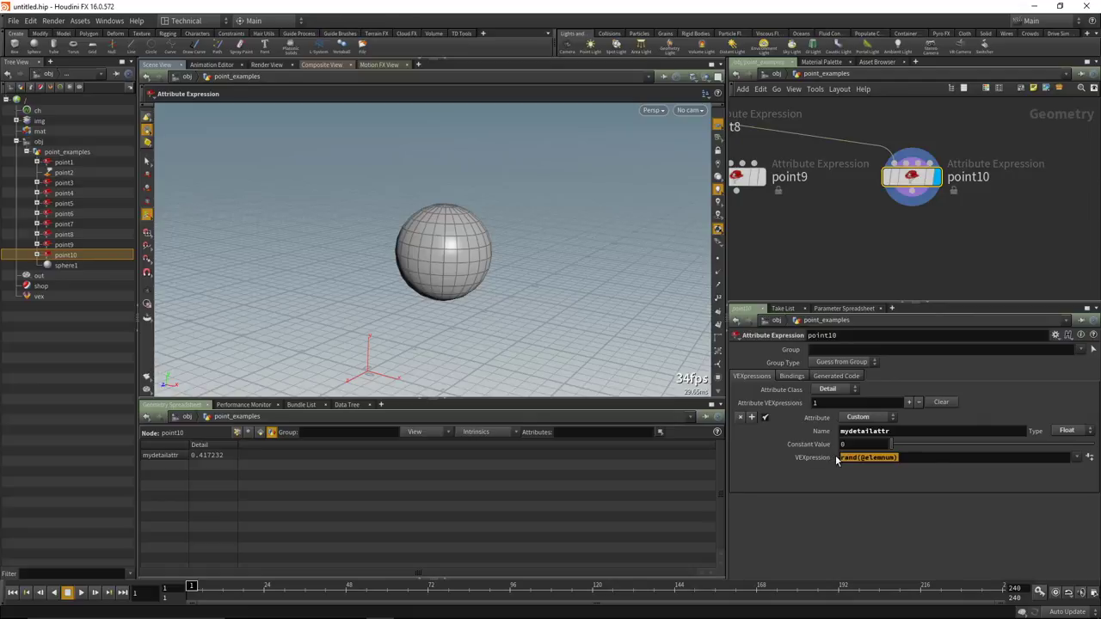
key(ctrl+c)
scroll(850, 225, down, 1)
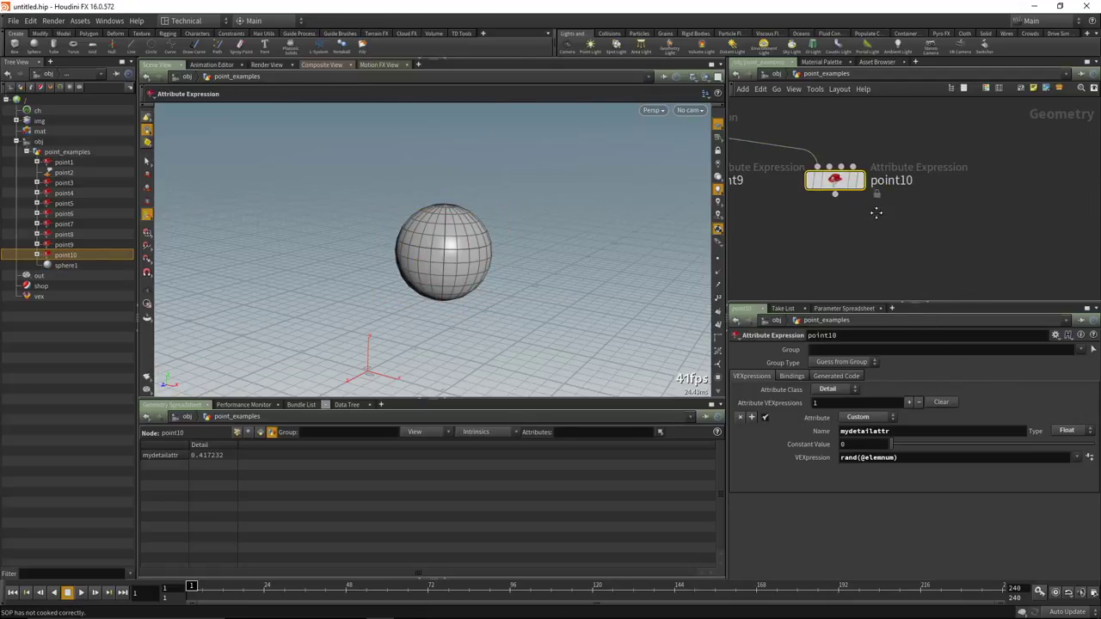
middle_drag(854, 203, 822, 190)
alt+drag(829, 178, 929, 211)
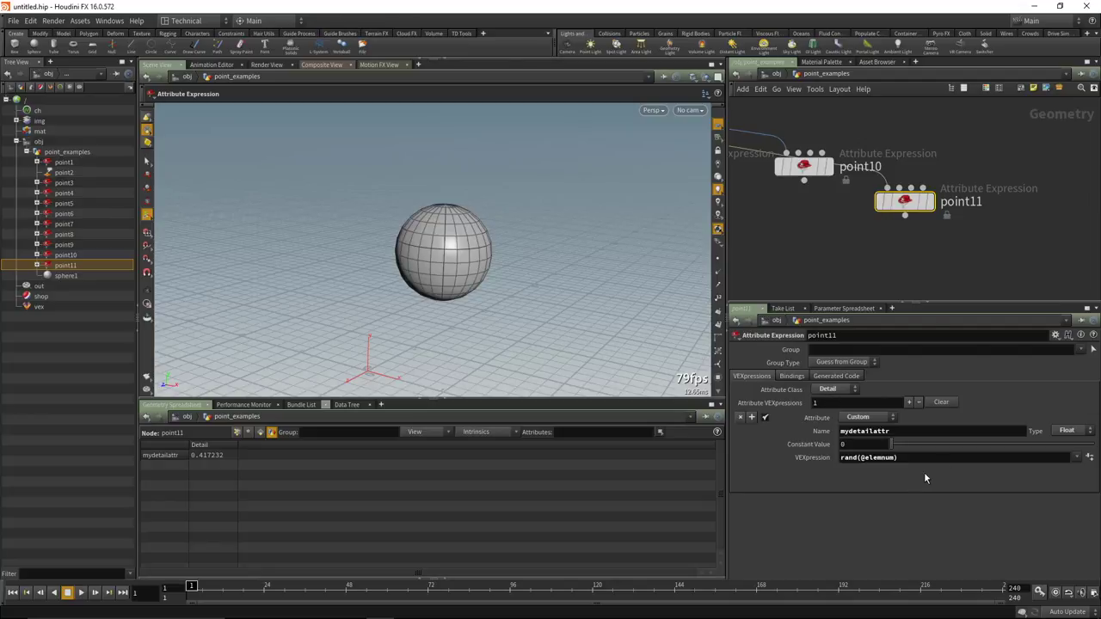
click(1066, 430)
click(1067, 521)
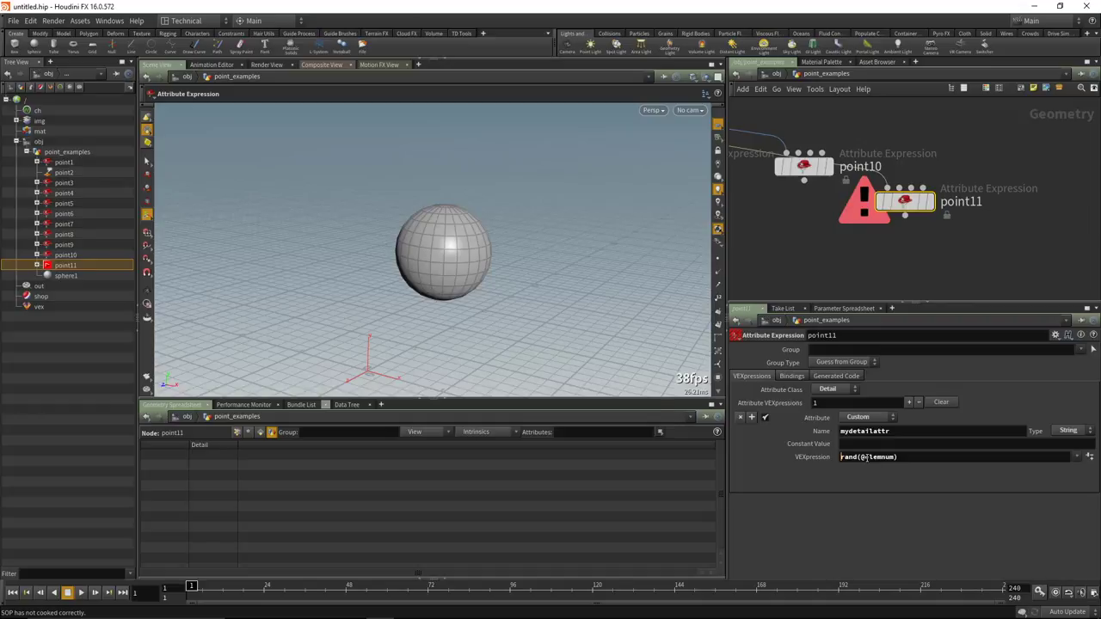
text(")
text(")
key(Return)
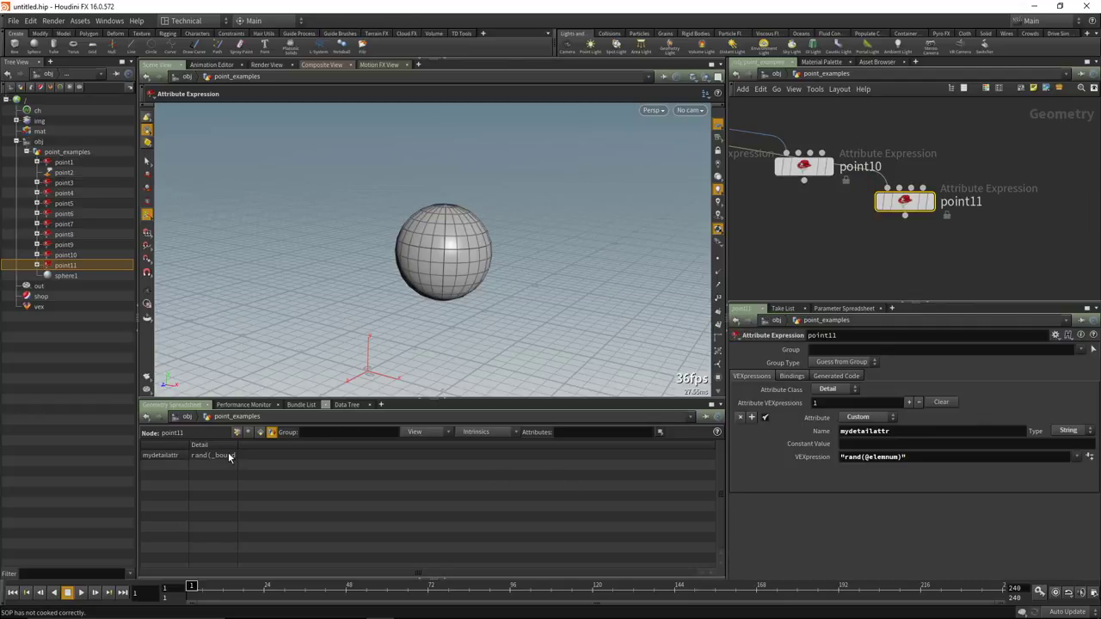
drag(237, 445, 318, 446)
Examine the position expressions of the old Point SOP point2 beneath sphere1, and return to point11's parameters.
scroll(1003, 216, down, 2)
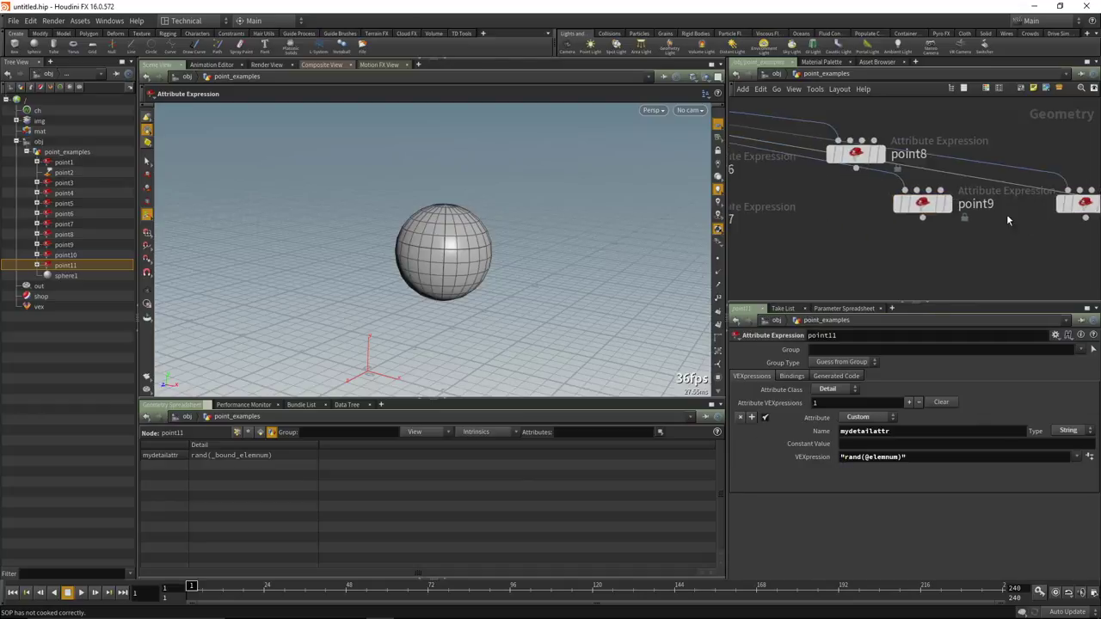
scroll(895, 226, down, 5)
scroll(878, 221, up, 6)
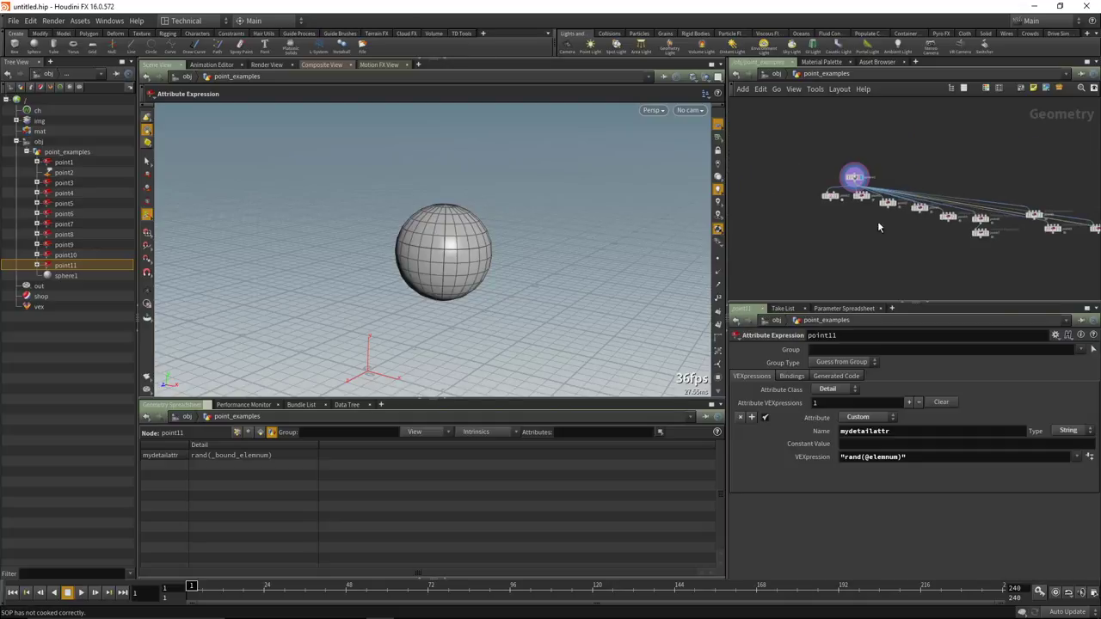
click(837, 203)
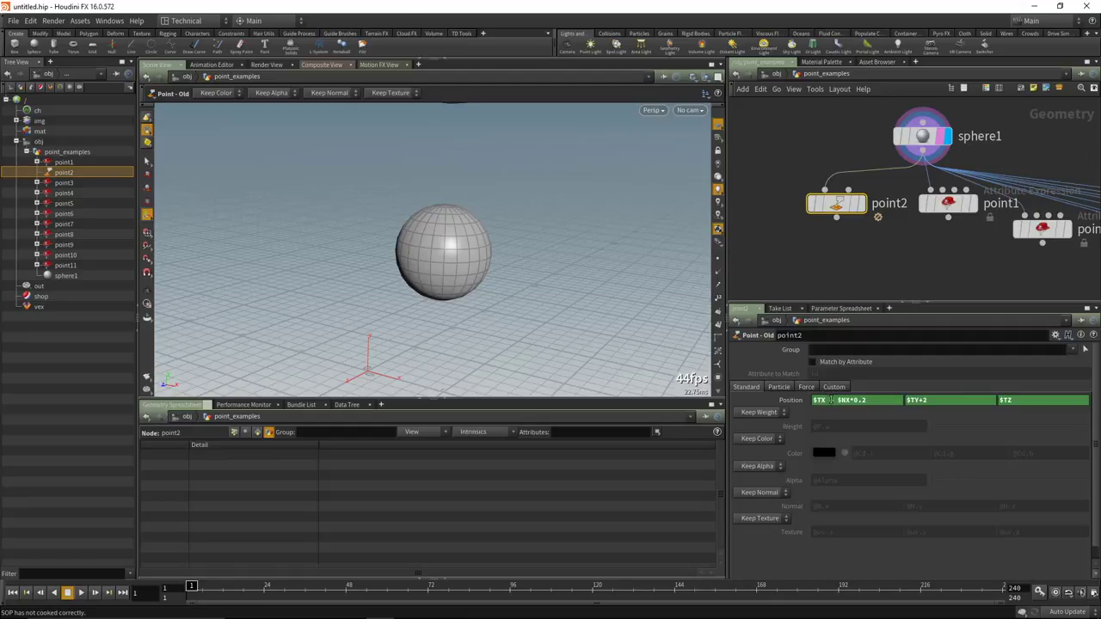
mouse_move(836, 205)
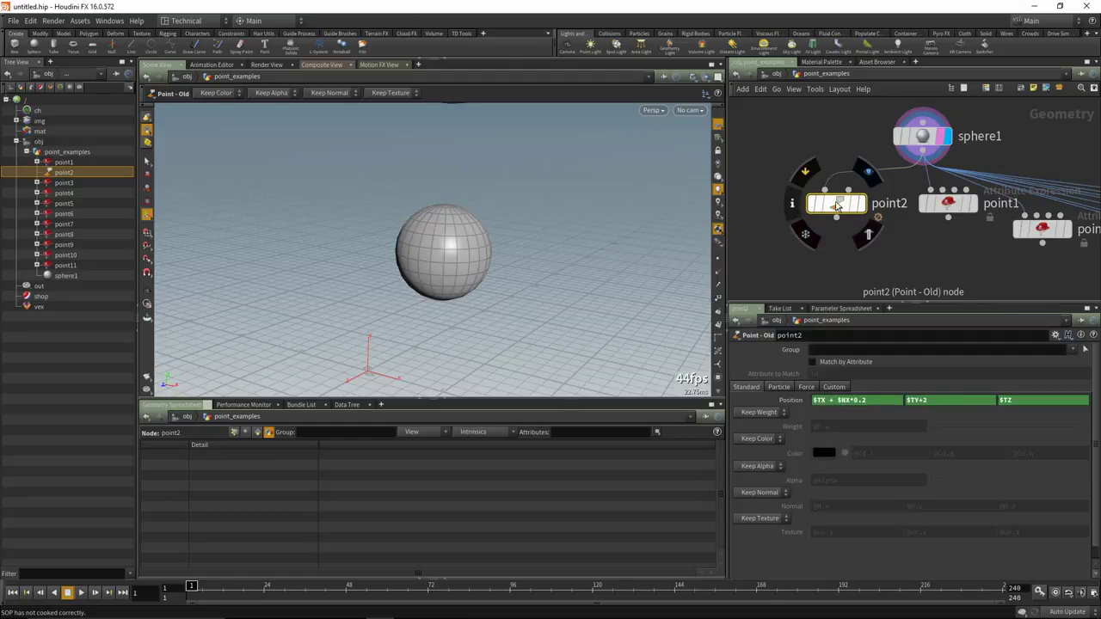
text(2)
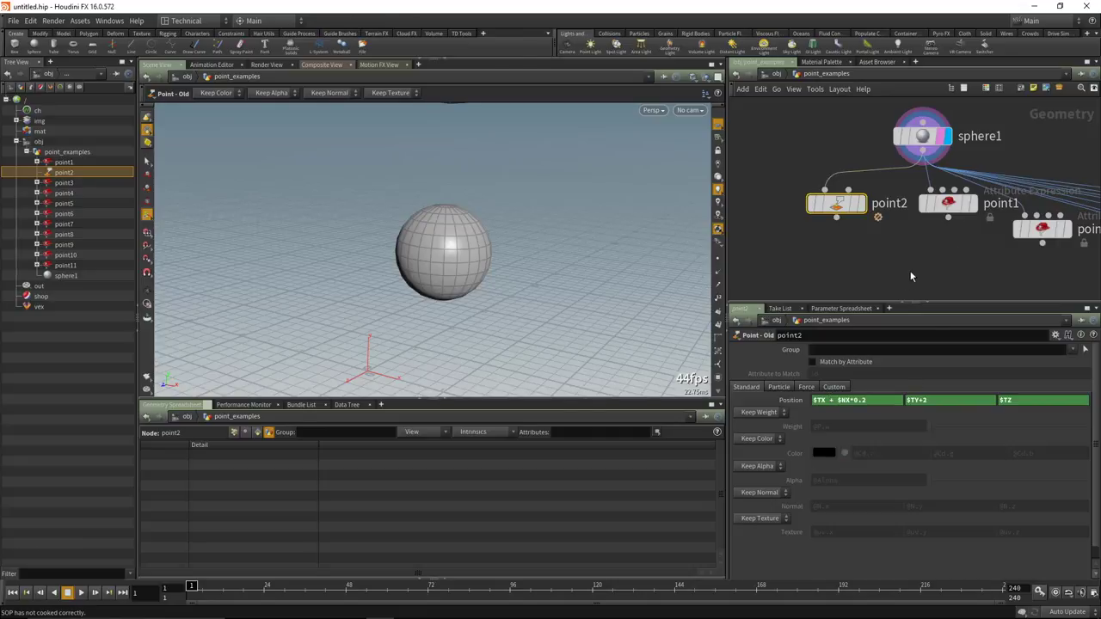
middle_drag(921, 243, 886, 227)
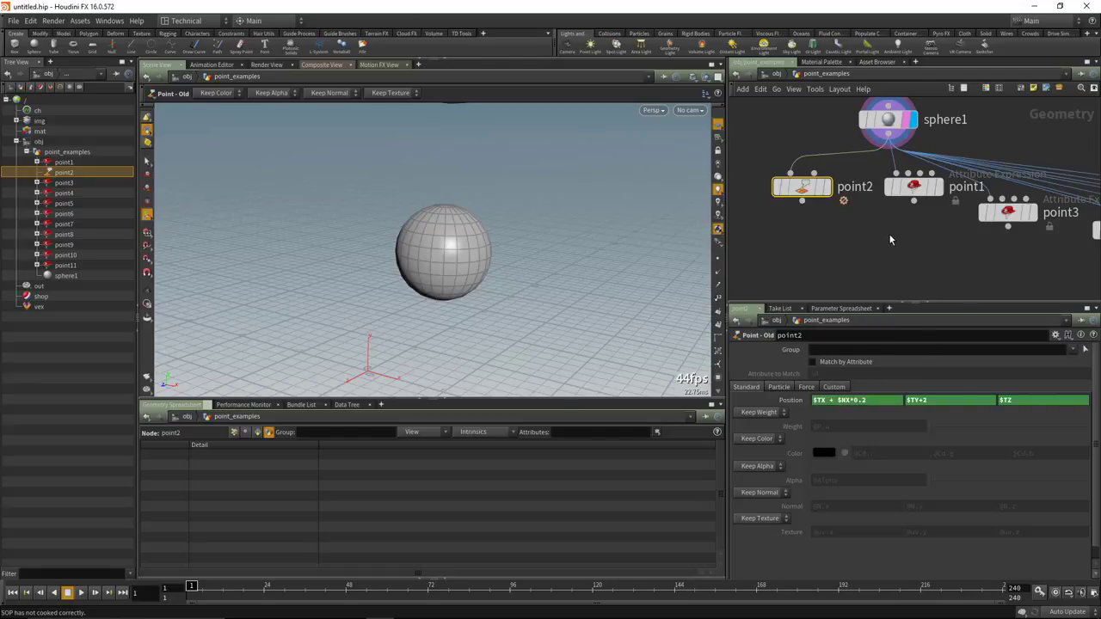
scroll(901, 239, down, 3)
middle_drag(936, 255, 916, 243)
scroll(917, 241, up, 5)
click(886, 205)
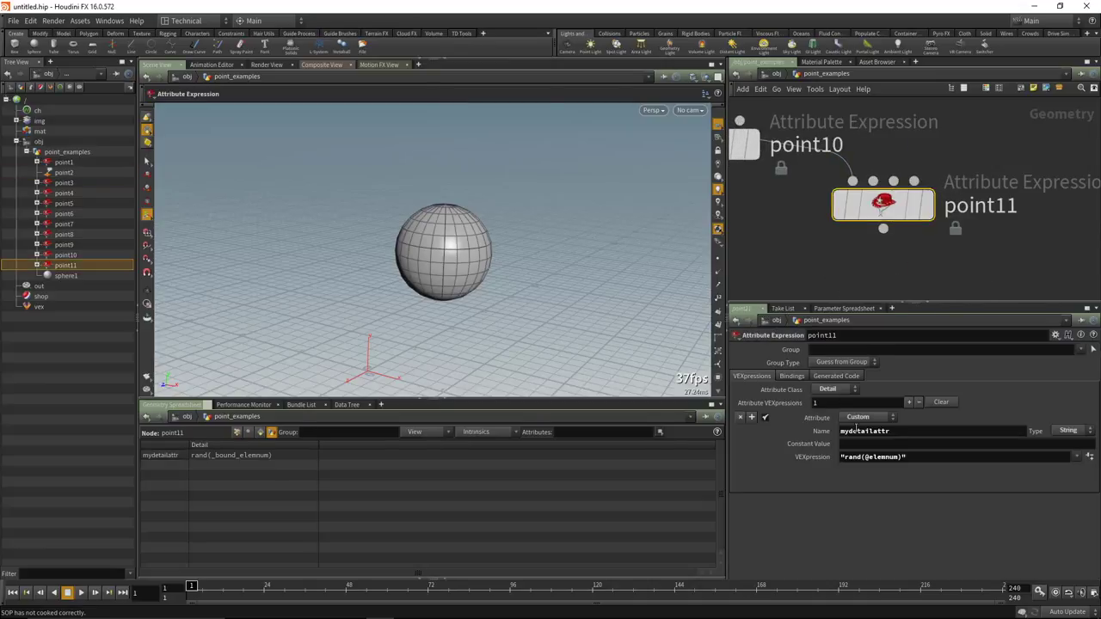
mouse_move(821, 459)
scroll(960, 256, down, 5)
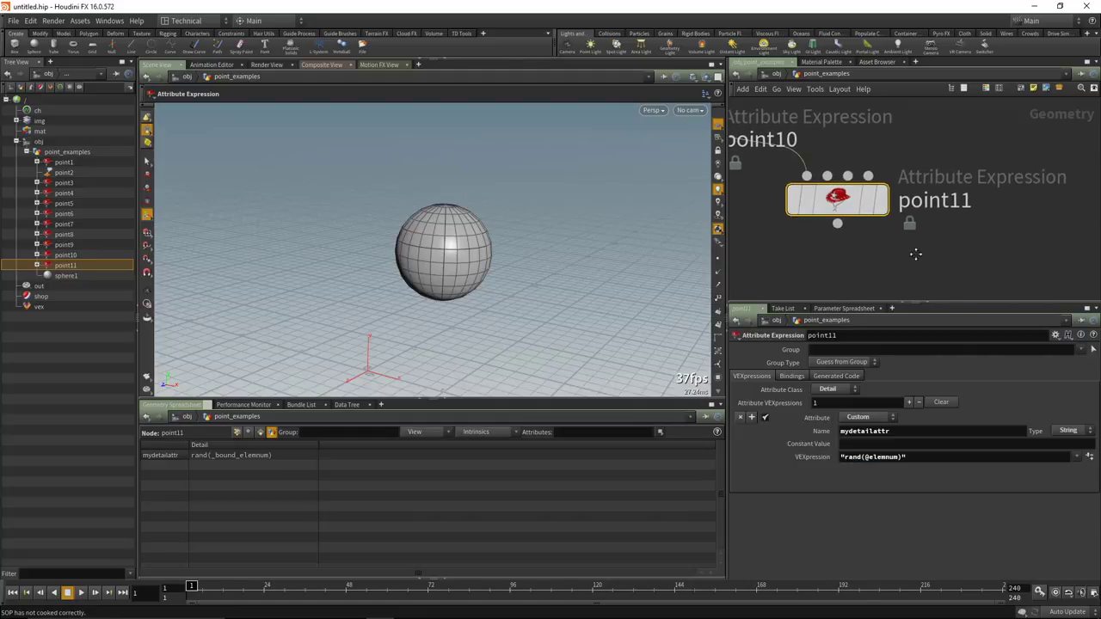
drag(908, 215, 923, 216)
middle_drag(925, 242, 895, 234)
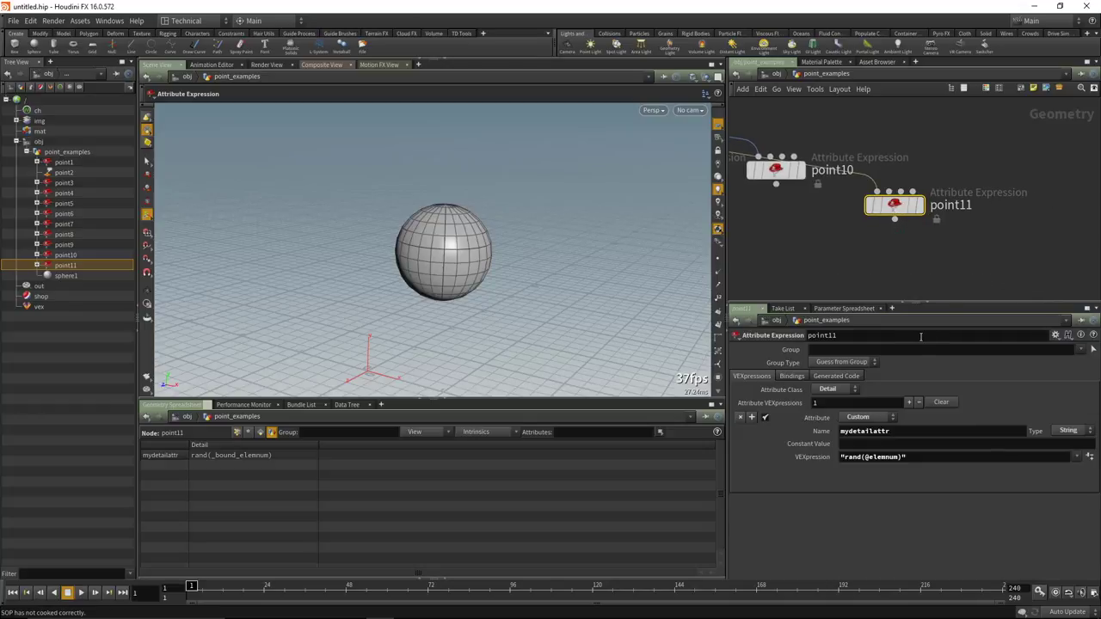
click(844, 457)
click(847, 457)
text(`)
click(904, 457)
text(`)
click(882, 272)
Append _foo after the closing backtick in point11's VEXpression string, and nudge the node slightly left in the network.
click(911, 457)
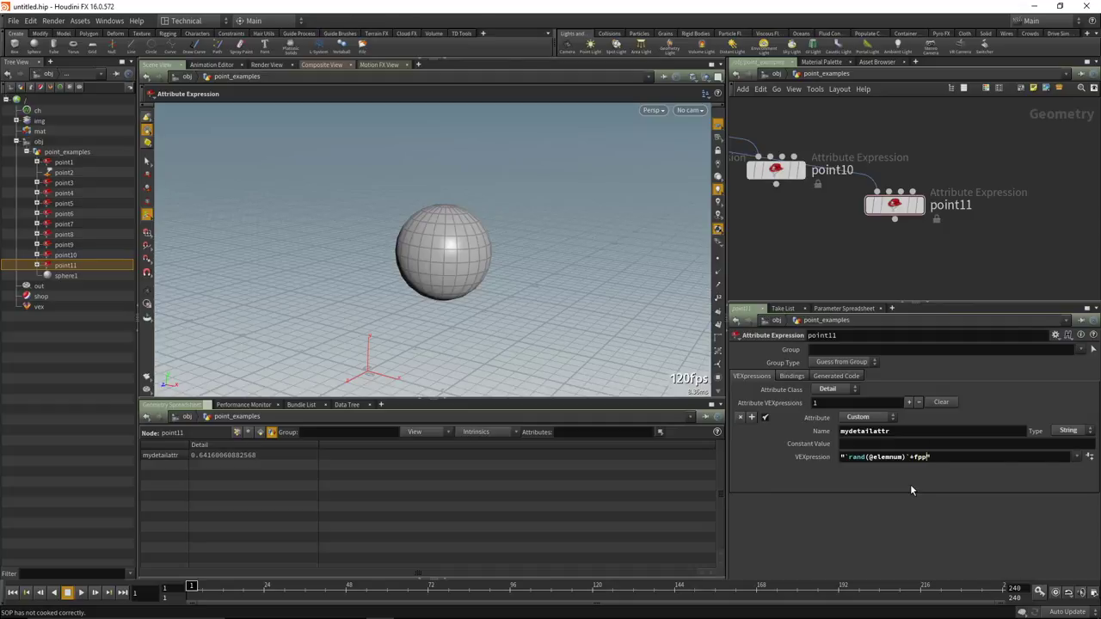
text(o)
click(913, 458)
key(BackSpace)
text(_)
key(Return)
drag(901, 215, 888, 213)
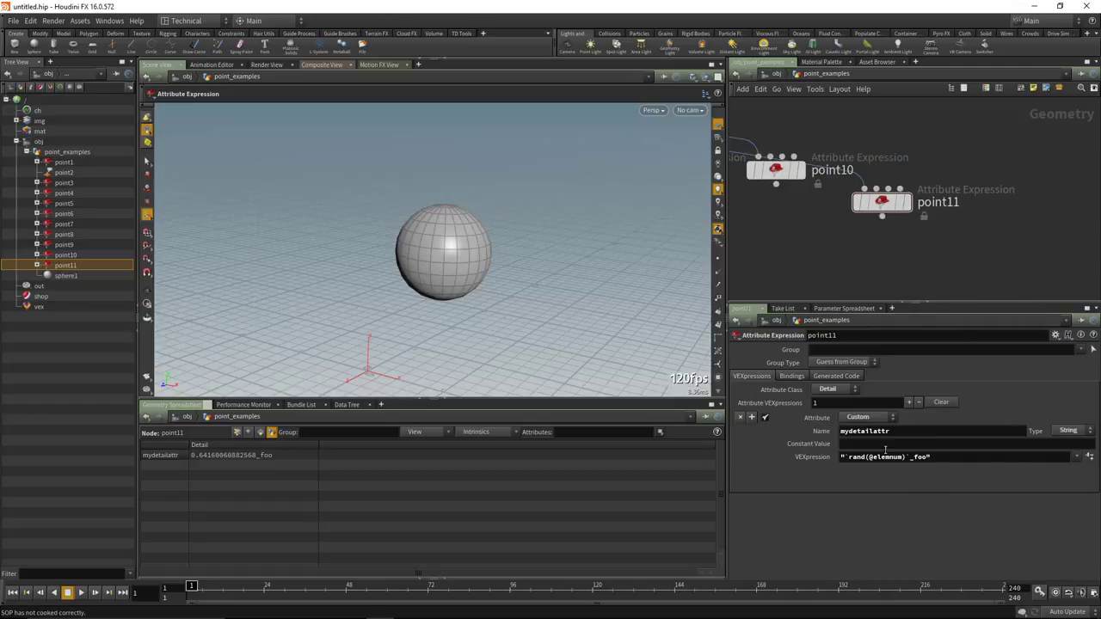
Set point11's attribute class to Primitives and look through the primitive attributes in the Geometry Spreadsheet.
click(839, 389)
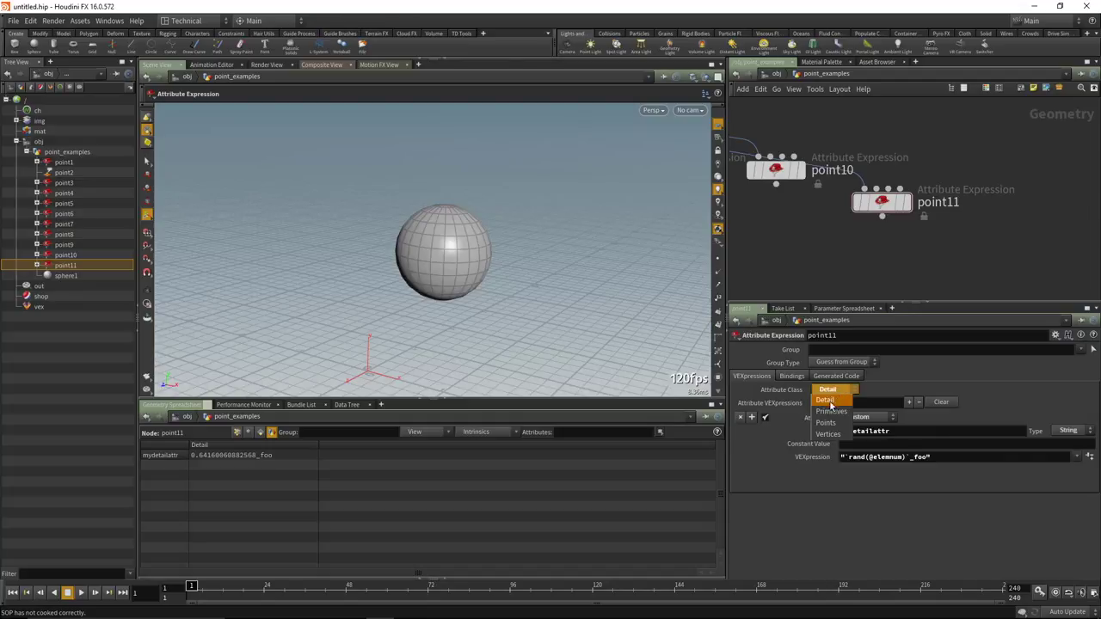
click(833, 404)
click(260, 431)
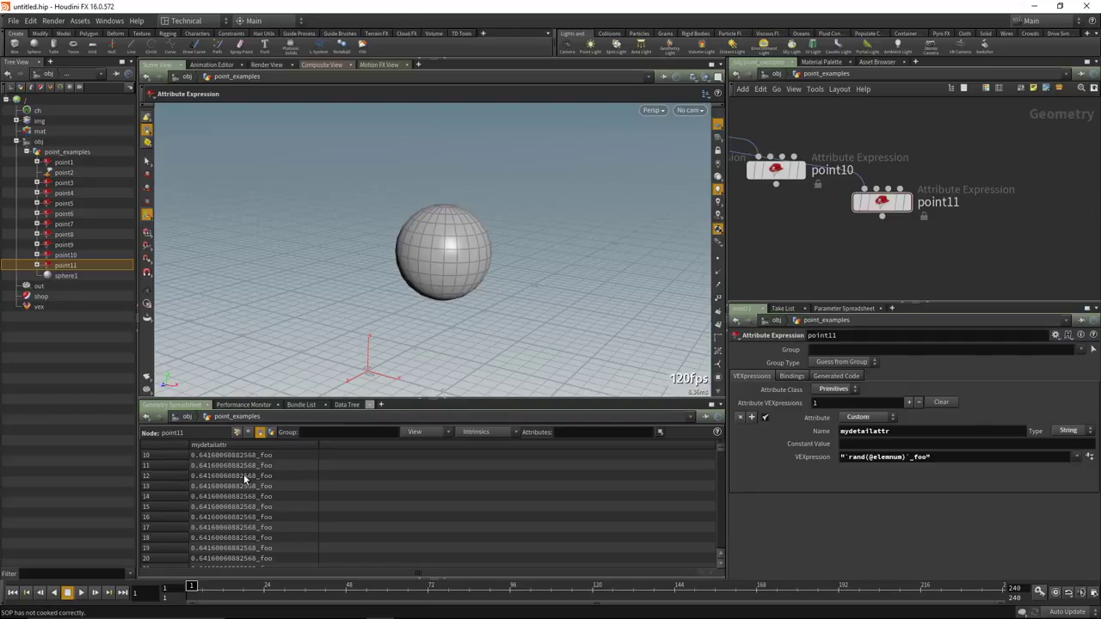
scroll(250, 474, up, 3)
Set point11's attribute class to Points and list the point attributes in the Geometry Spreadsheet.
mouse_move(877, 211)
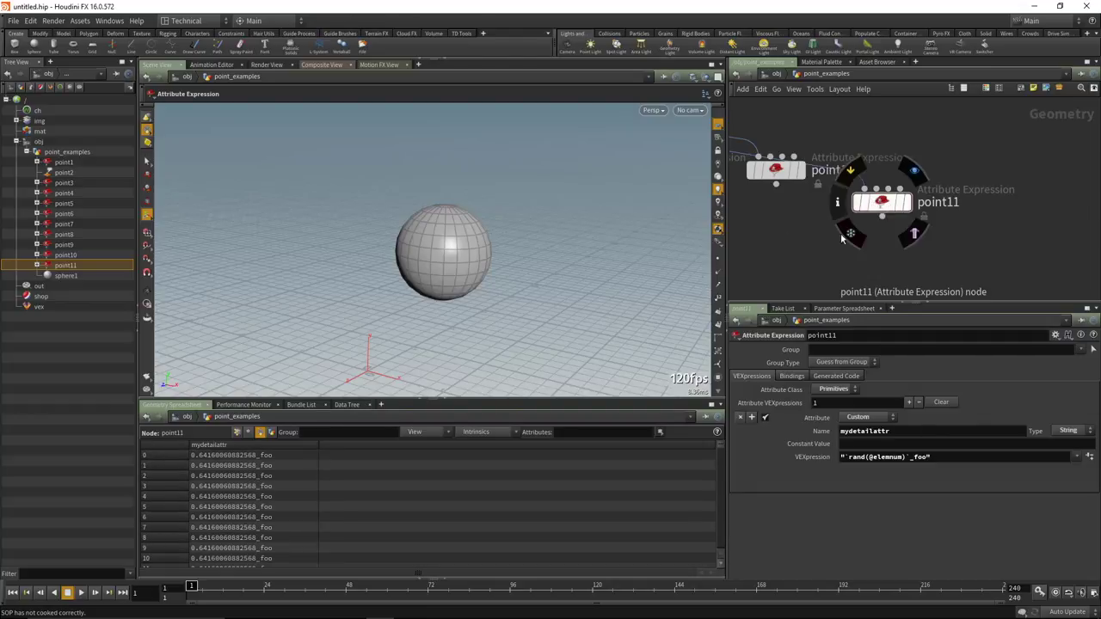
click(834, 389)
click(836, 425)
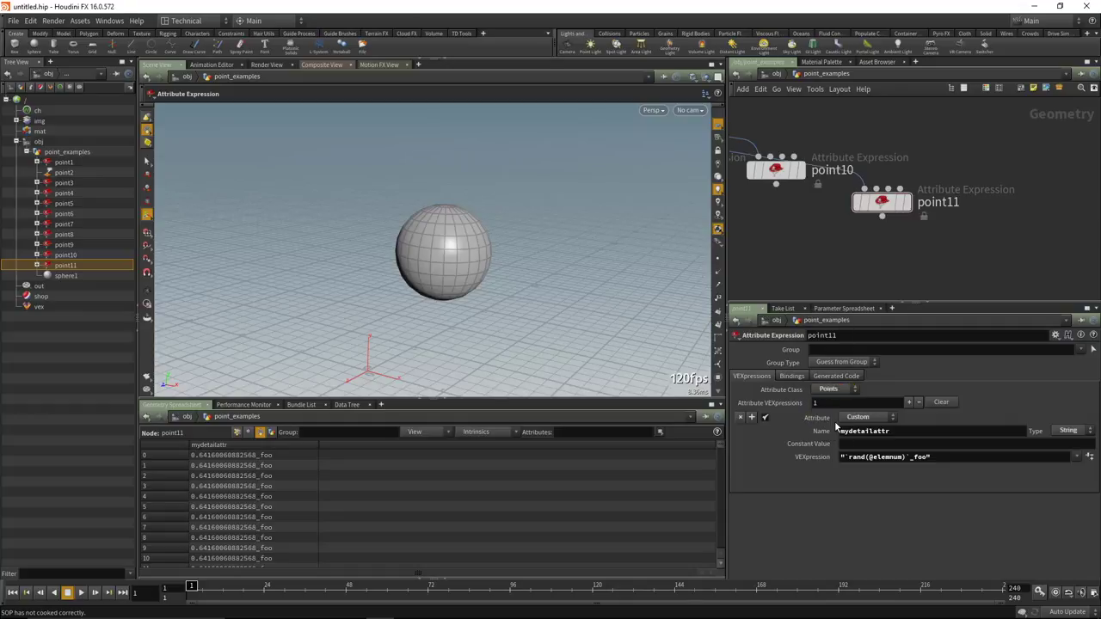
click(237, 433)
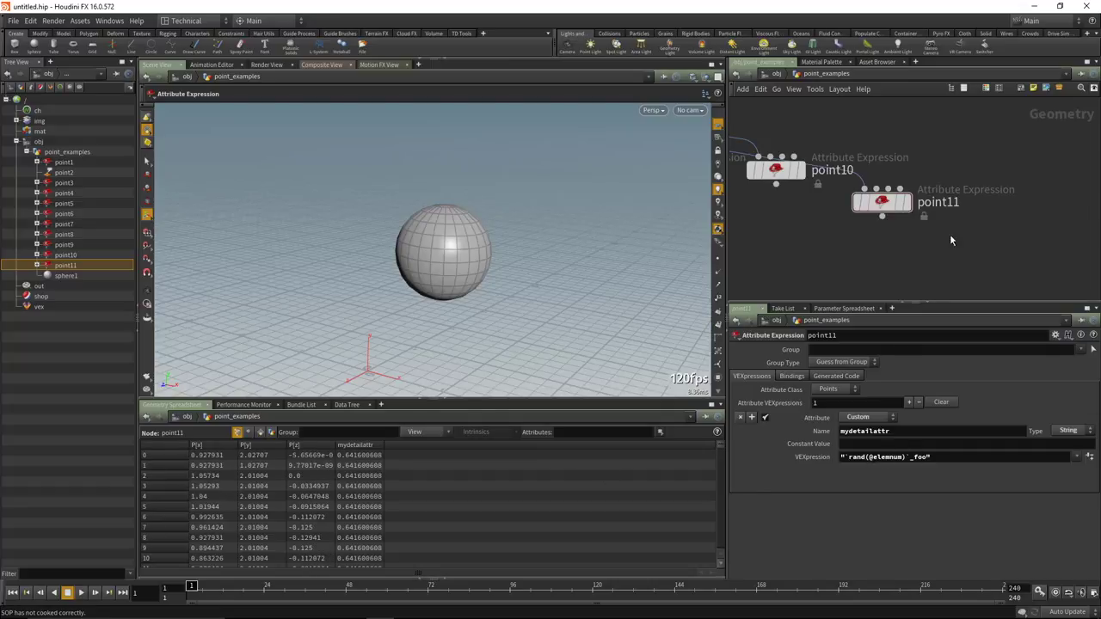
Return point11's attribute class to Detail, list the detail attributes, and widen their column to show the full string.
click(272, 433)
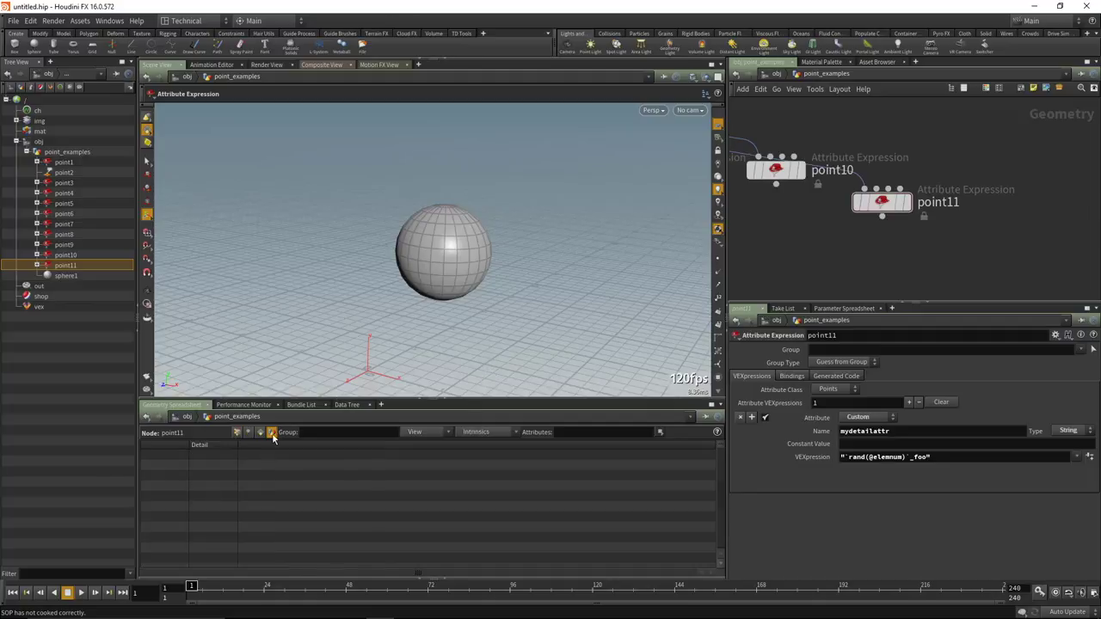
click(829, 389)
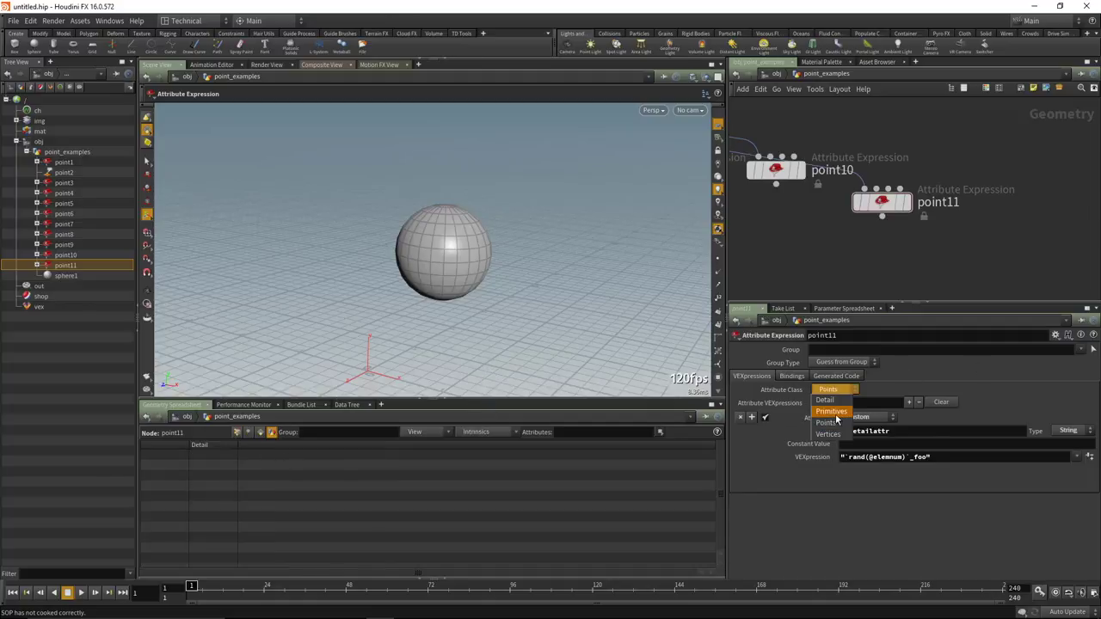
click(825, 400)
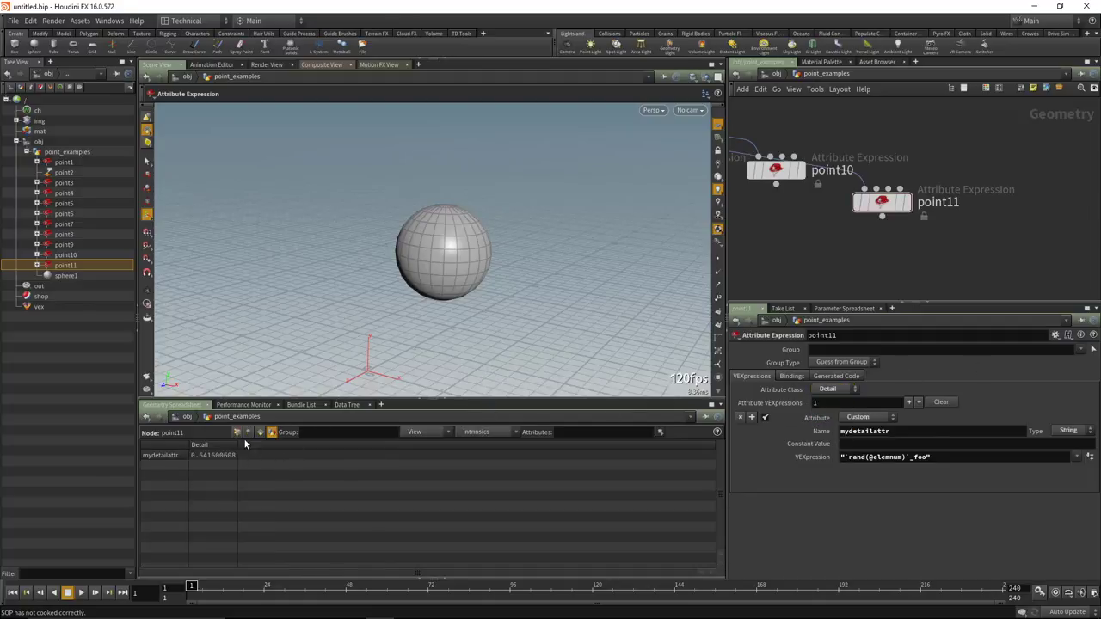
drag(238, 446, 365, 448)
Move point11 slightly up and right in the network, and switch to the SOPs workshop PDF in Adobe Acrobat Reader.
drag(888, 204, 900, 198)
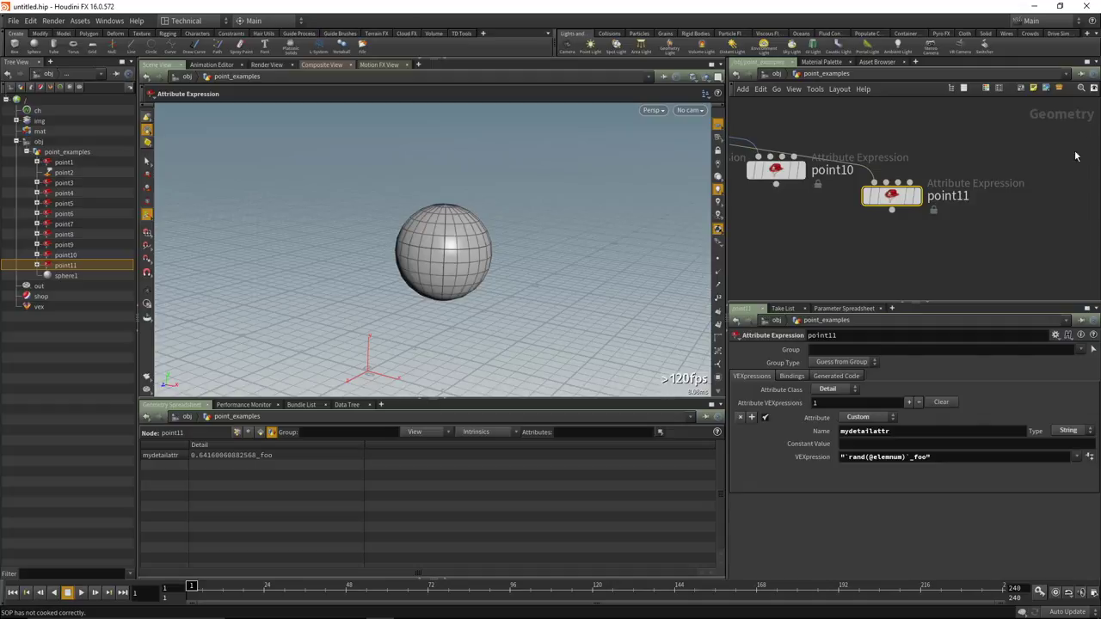
scroll(979, 228, down, 3)
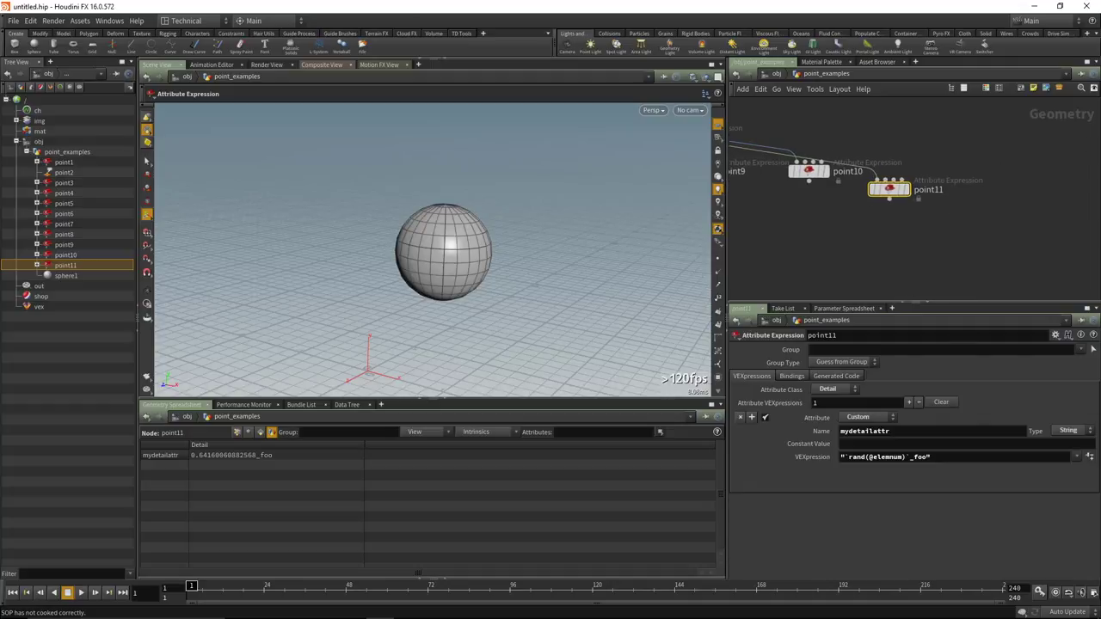
key(alt+Tab)
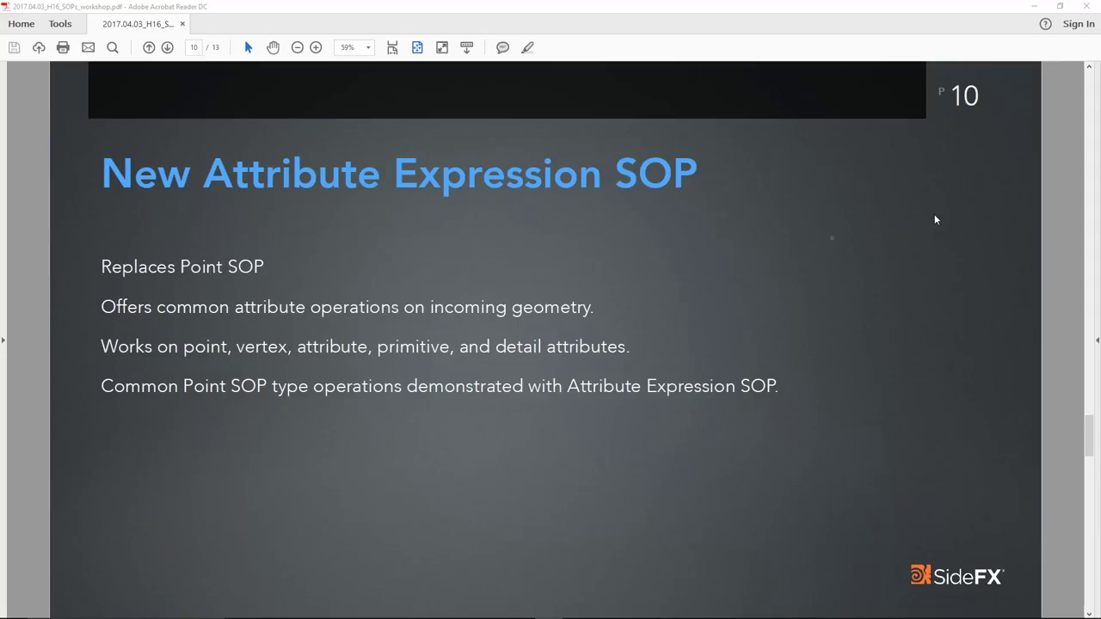
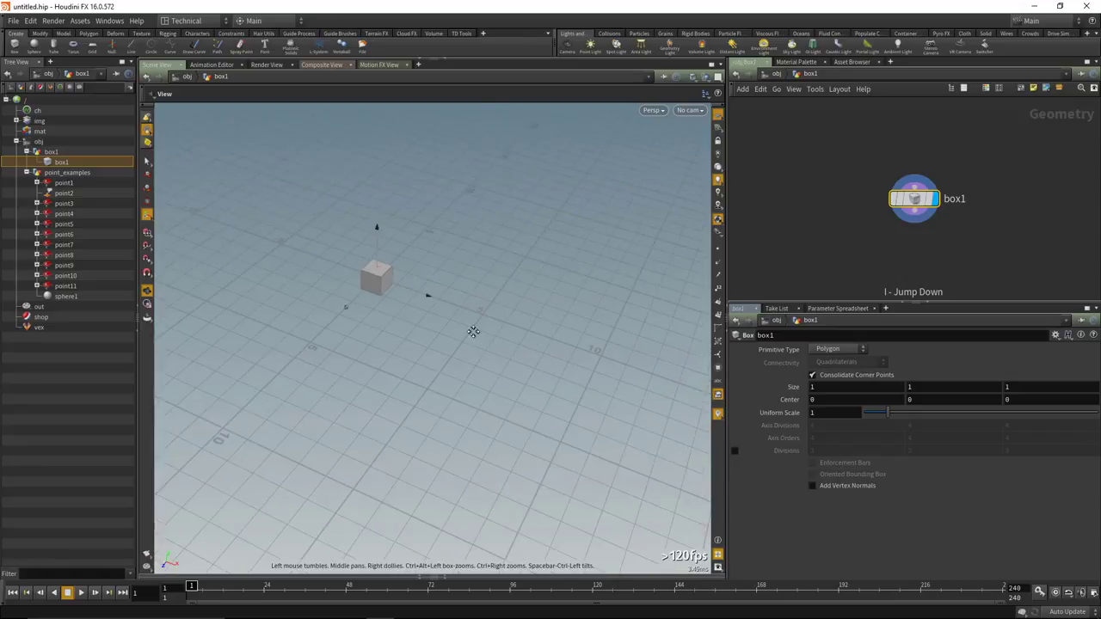
Activate box1's handle in the viewport and set the tool options to Create in Context.
key(Return)
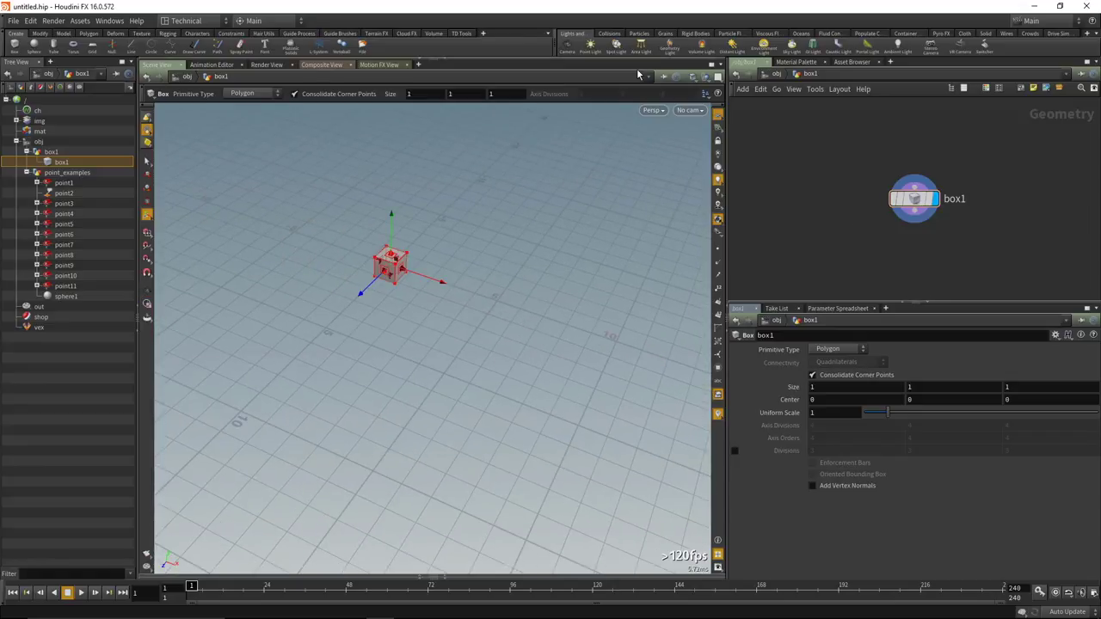
click(705, 95)
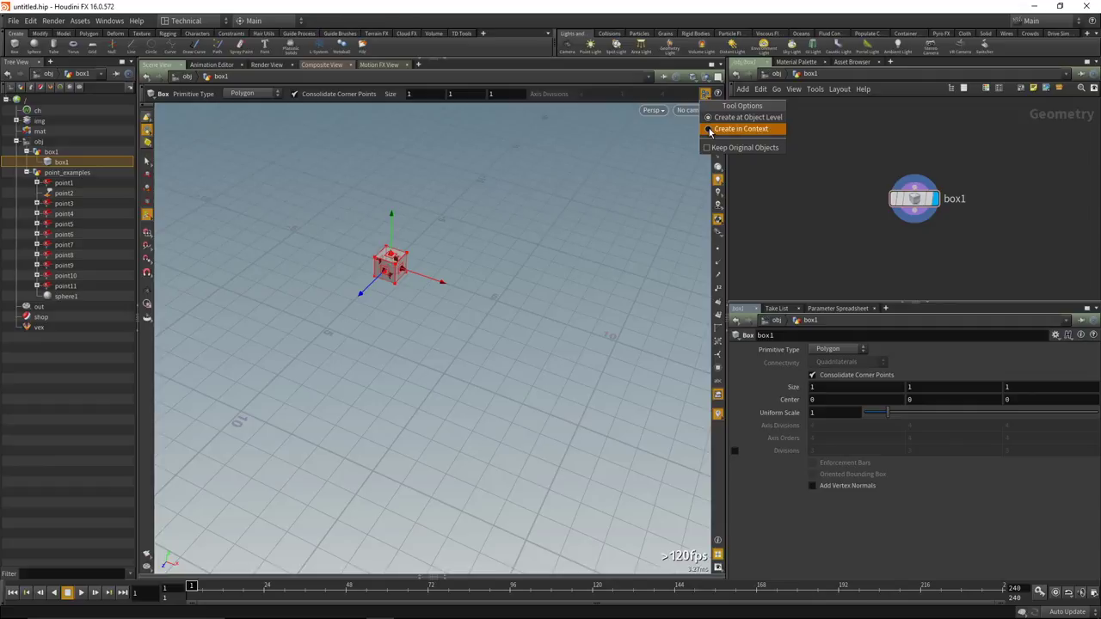
click(709, 130)
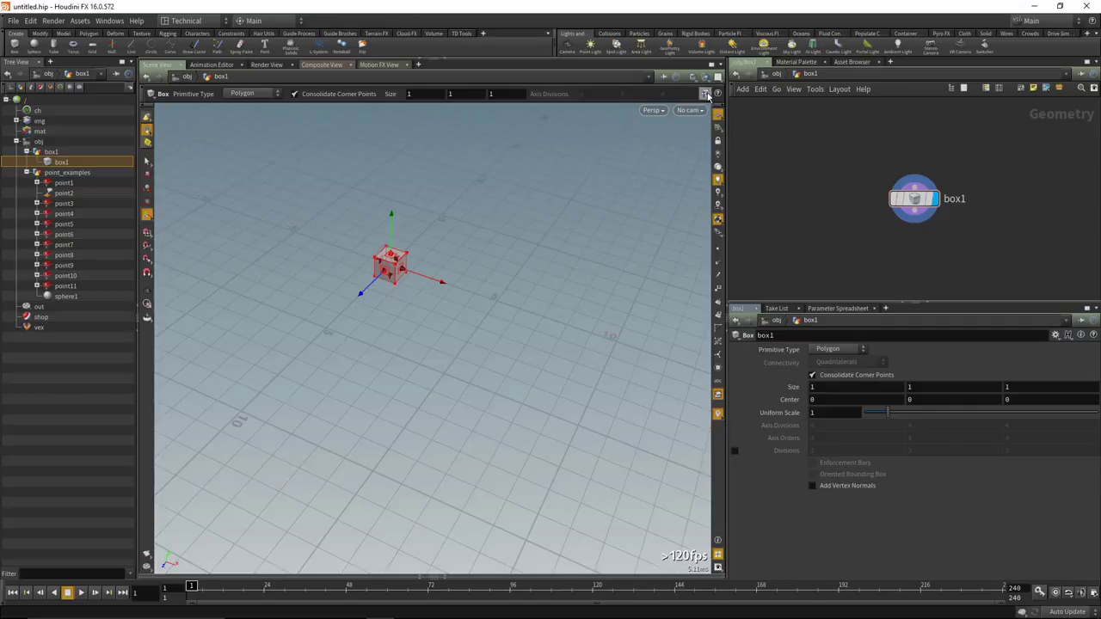
Keep the tool options on Create in Context and add a Grid SOP alongside box1 inside the same geometry object.
click(706, 95)
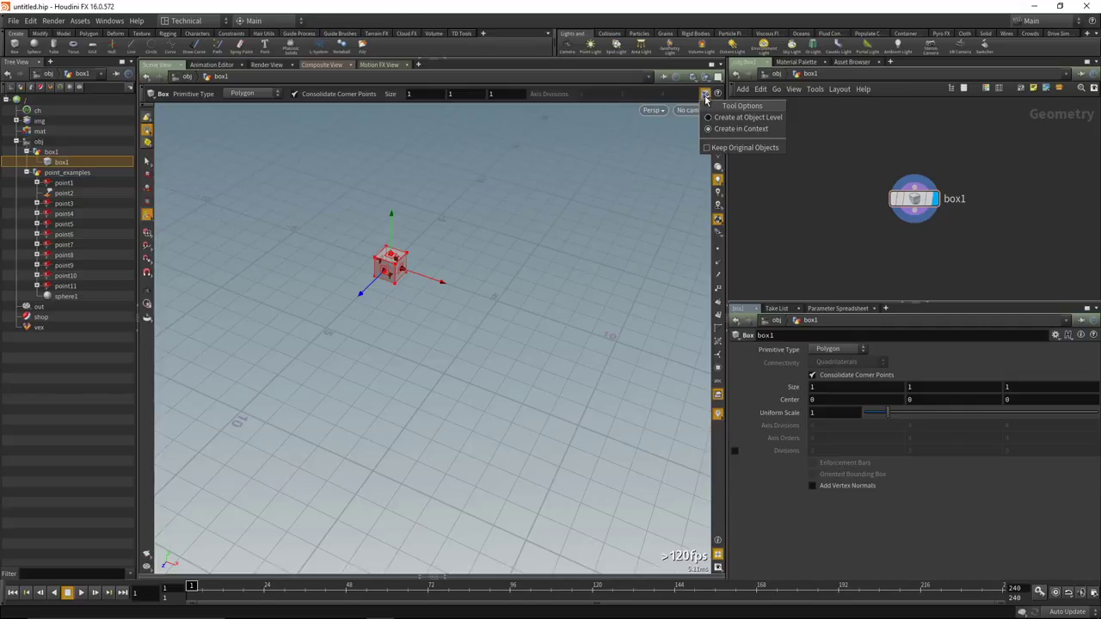
click(742, 129)
key(Tab)
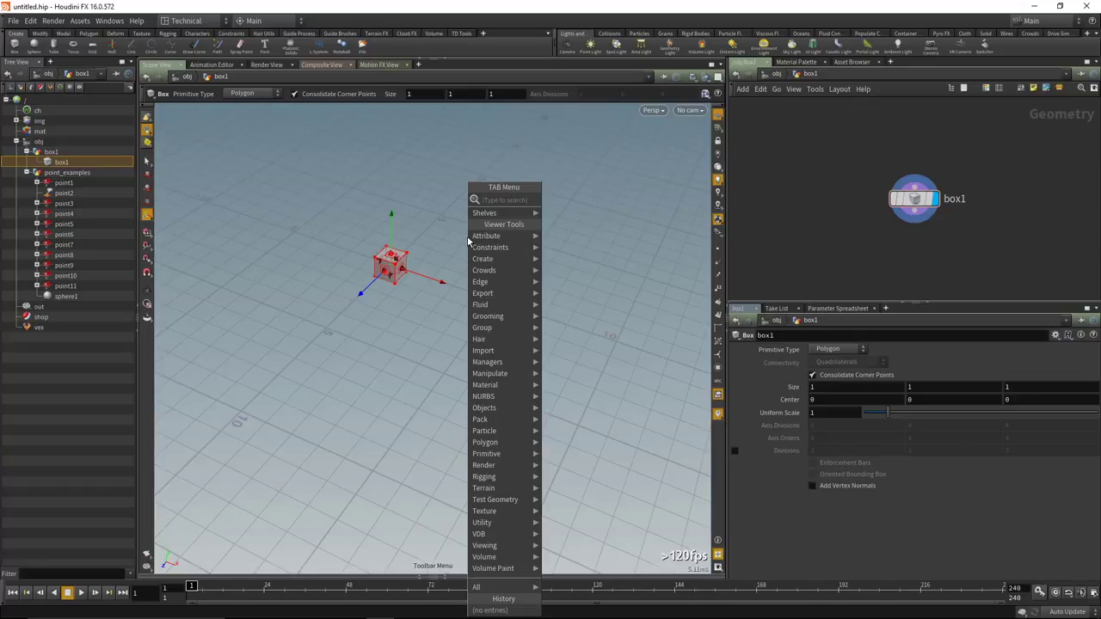
text(grid)
key(Return)
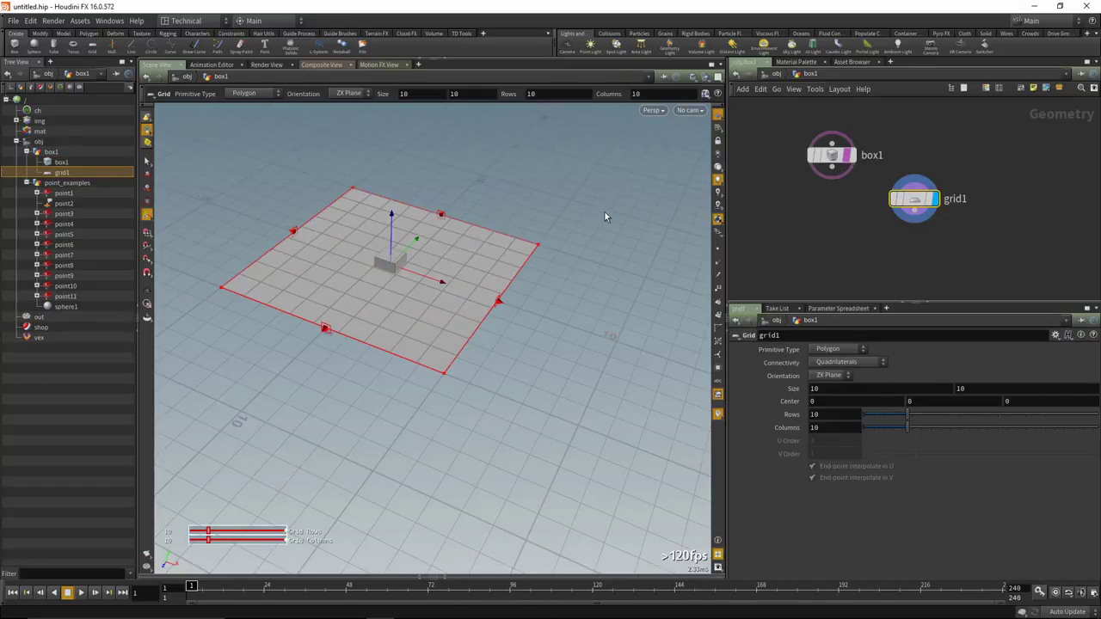
click(706, 93)
click(723, 129)
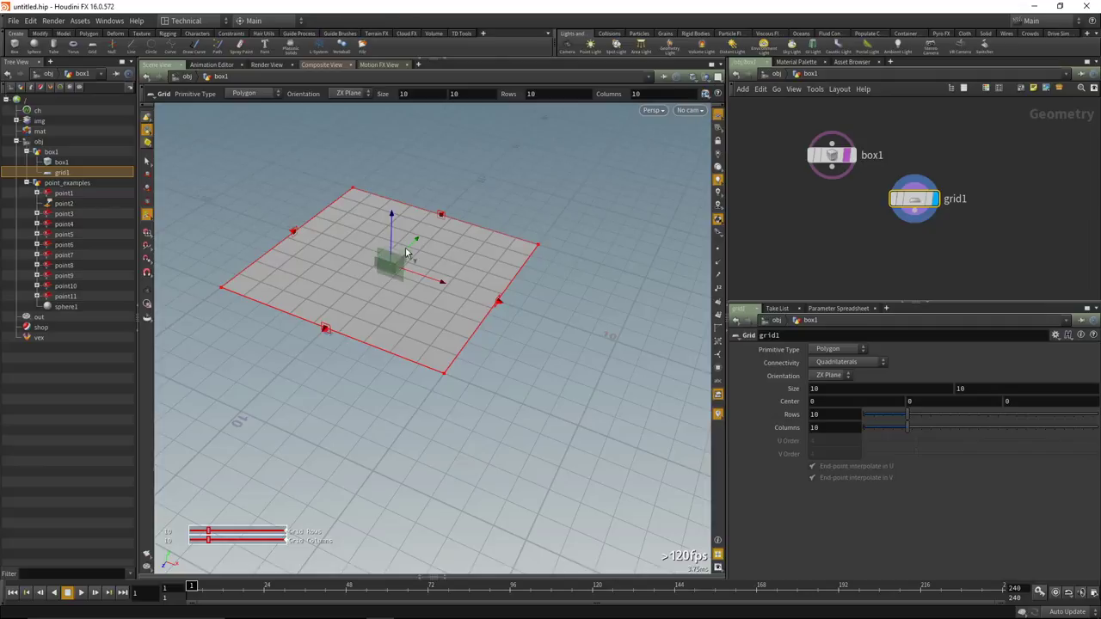
Arrange grid1 level with box1 in the network, leaving a gap between the two nodes.
drag(913, 208, 927, 157)
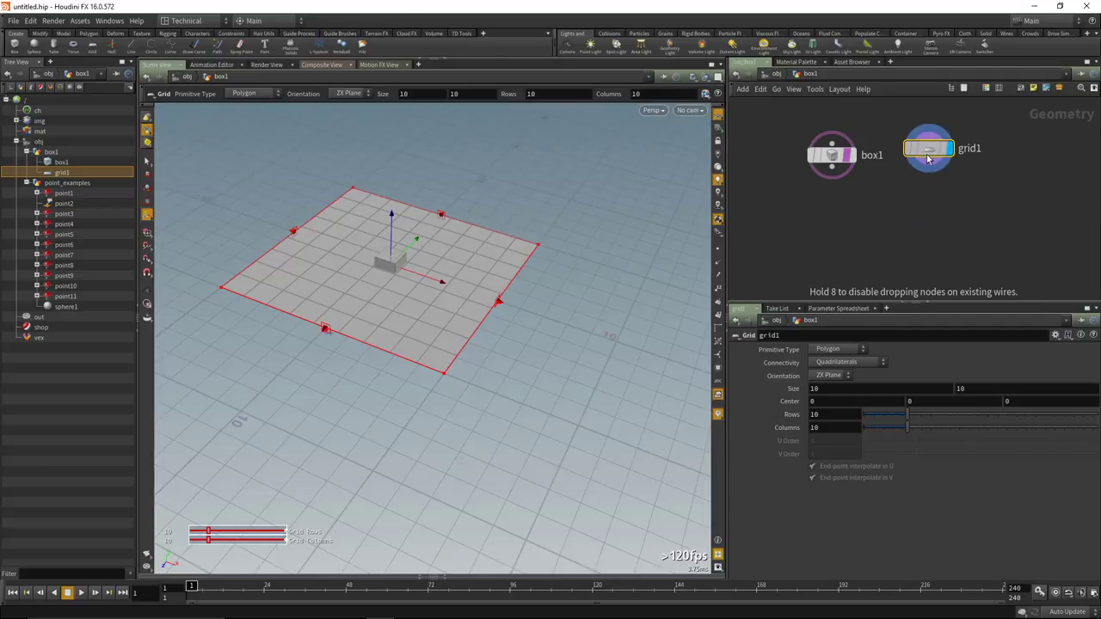
drag(452, 265, 426, 263)
scroll(426, 264, up, 3)
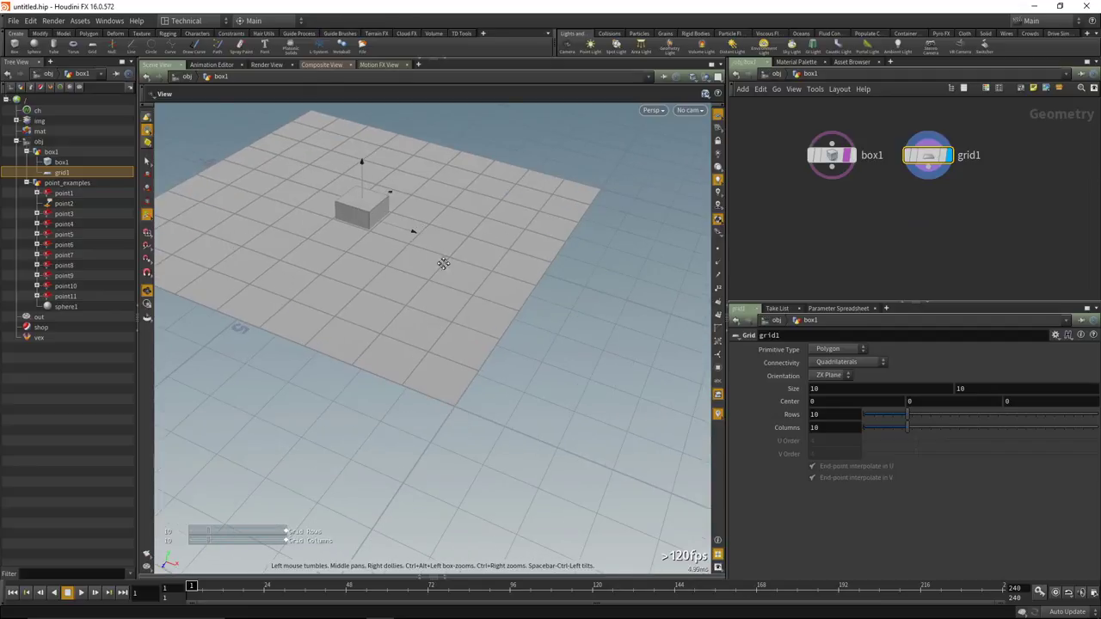
key(Return)
mouse_move(849, 157)
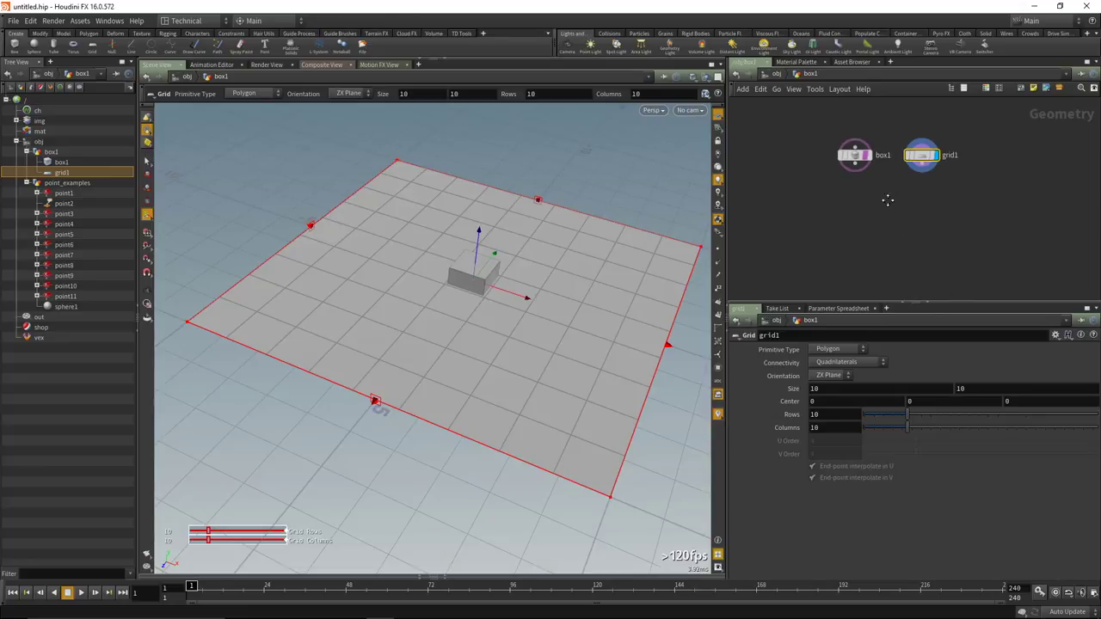
drag(921, 162, 944, 161)
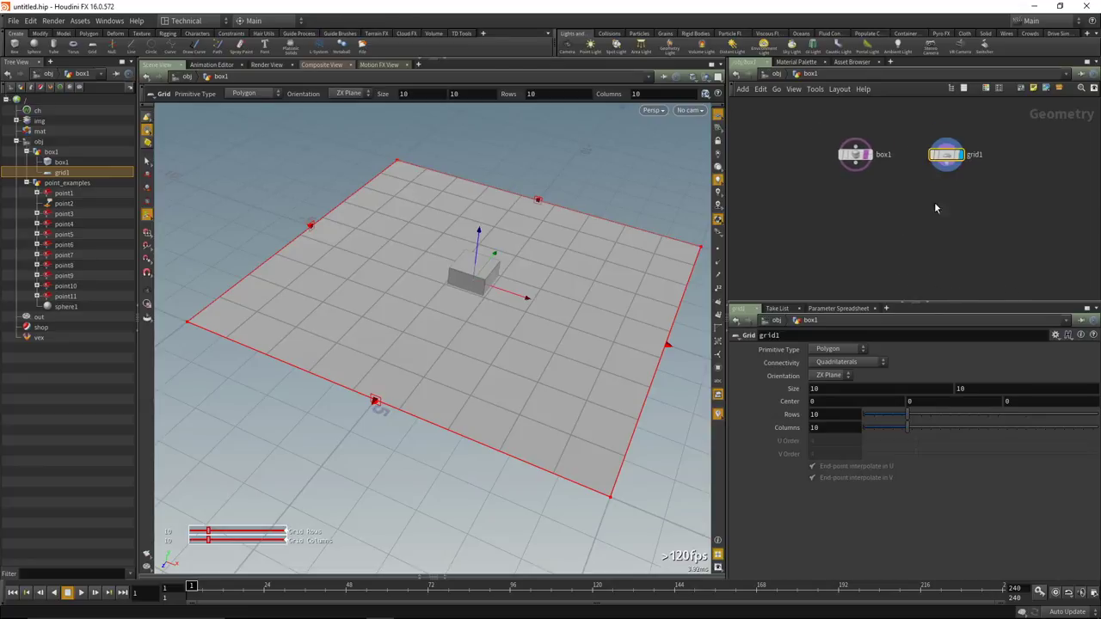
scroll(905, 195, up, 2)
middle_drag(861, 185, 892, 197)
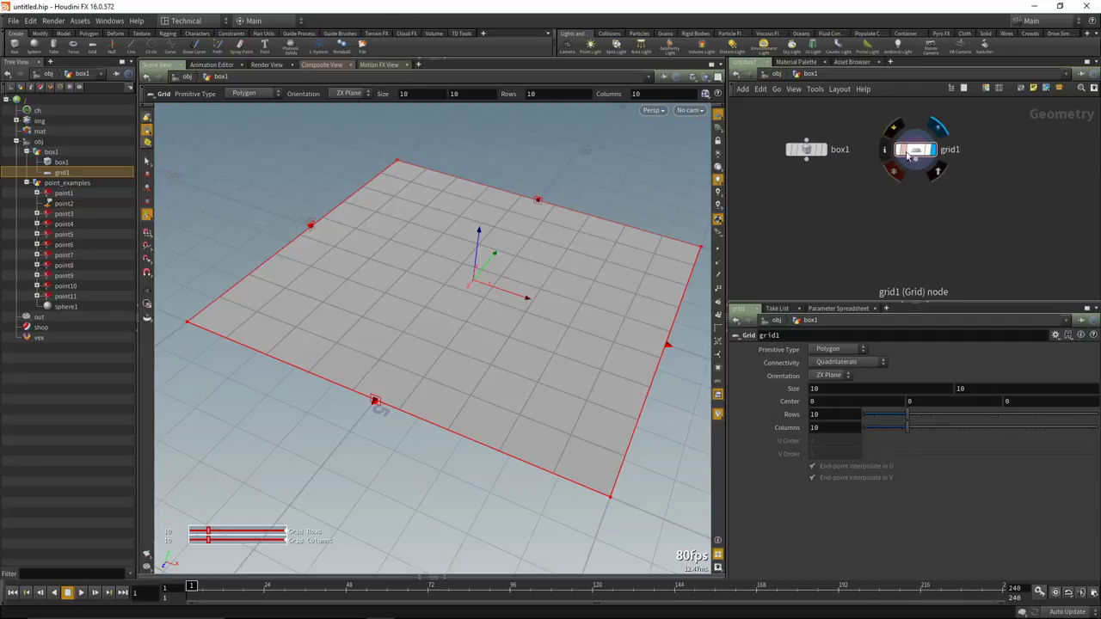
Apply a Scatter SOP to all of grid1's primitives.
key(Tab)
text(scatter)
key(Return)
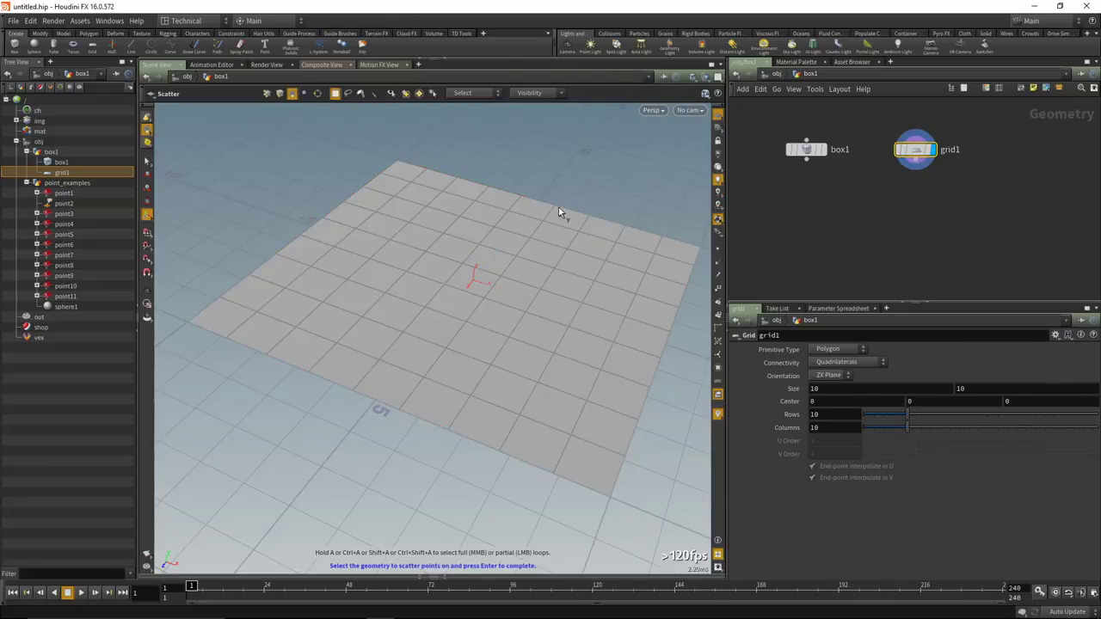
key(a)
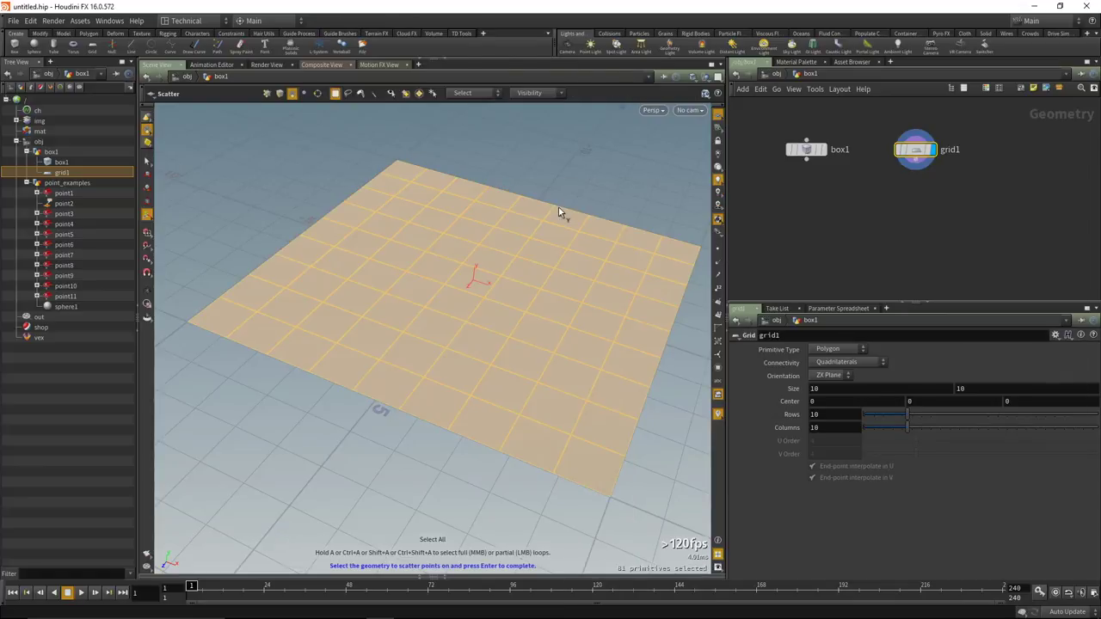
key(Return)
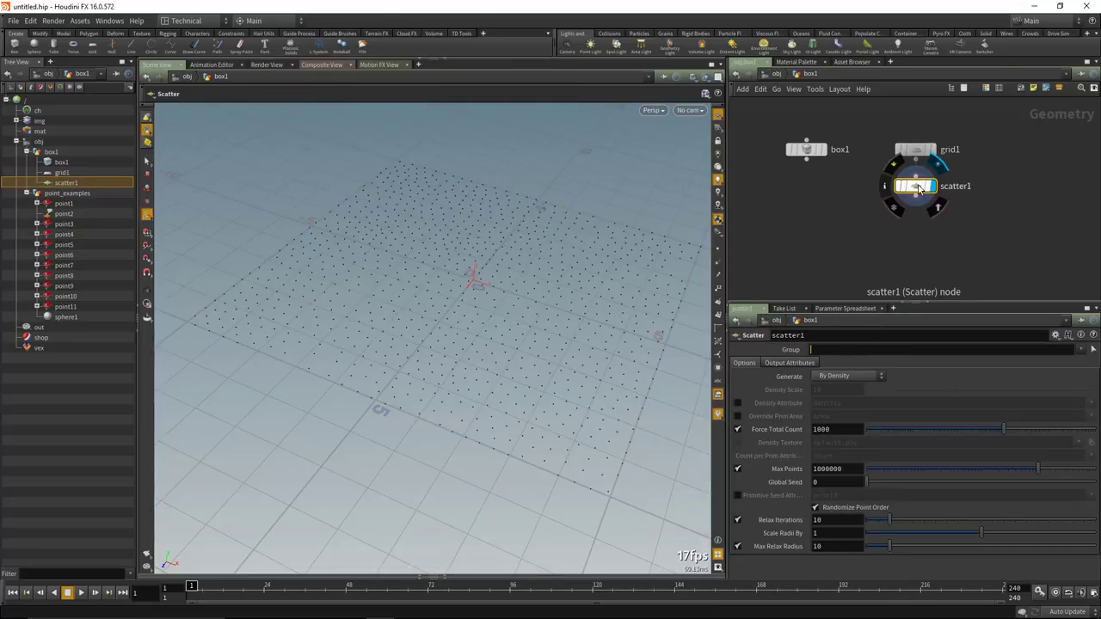
Add a Copy to Points node in the network below box1 and scatter1.
middle_drag(884, 270, 891, 276)
middle_drag(914, 200, 916, 179)
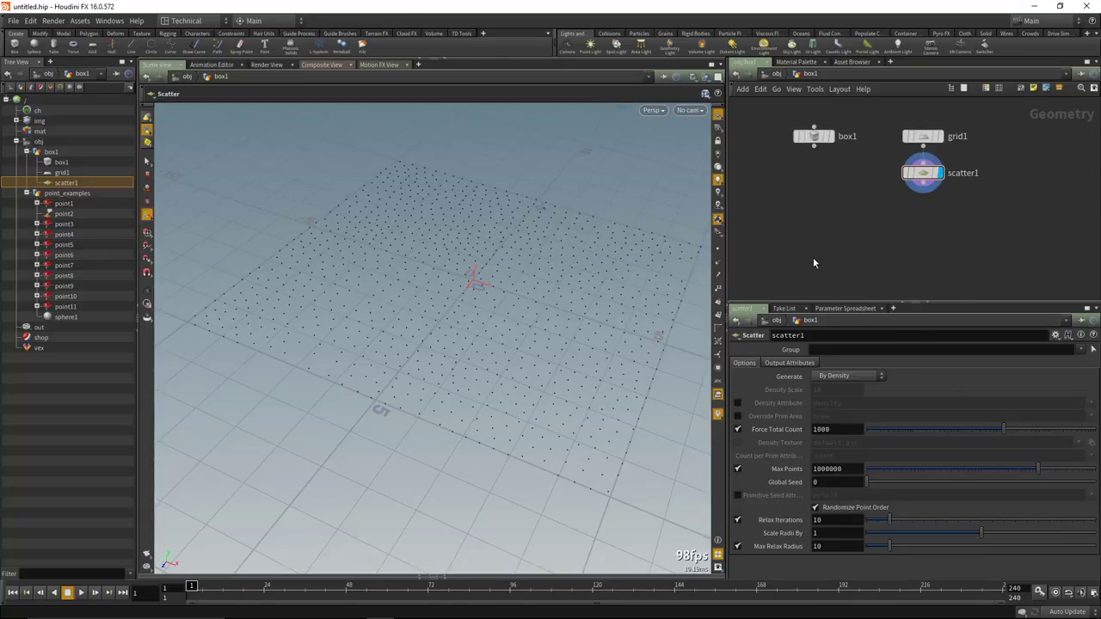
middle_drag(872, 227, 872, 216)
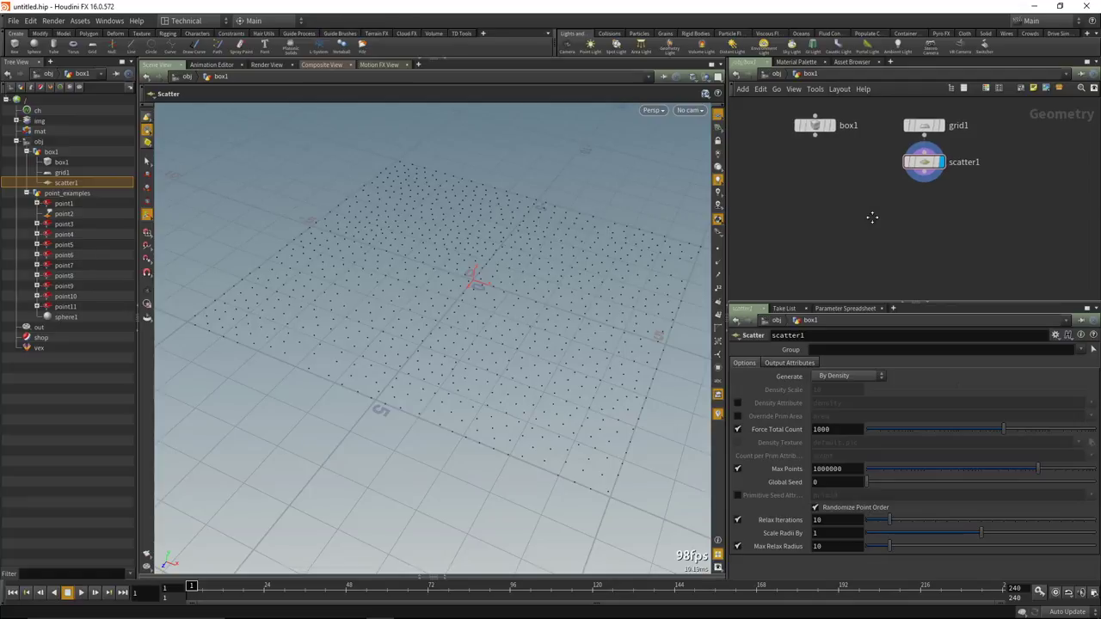
key(Tab)
text(copytop)
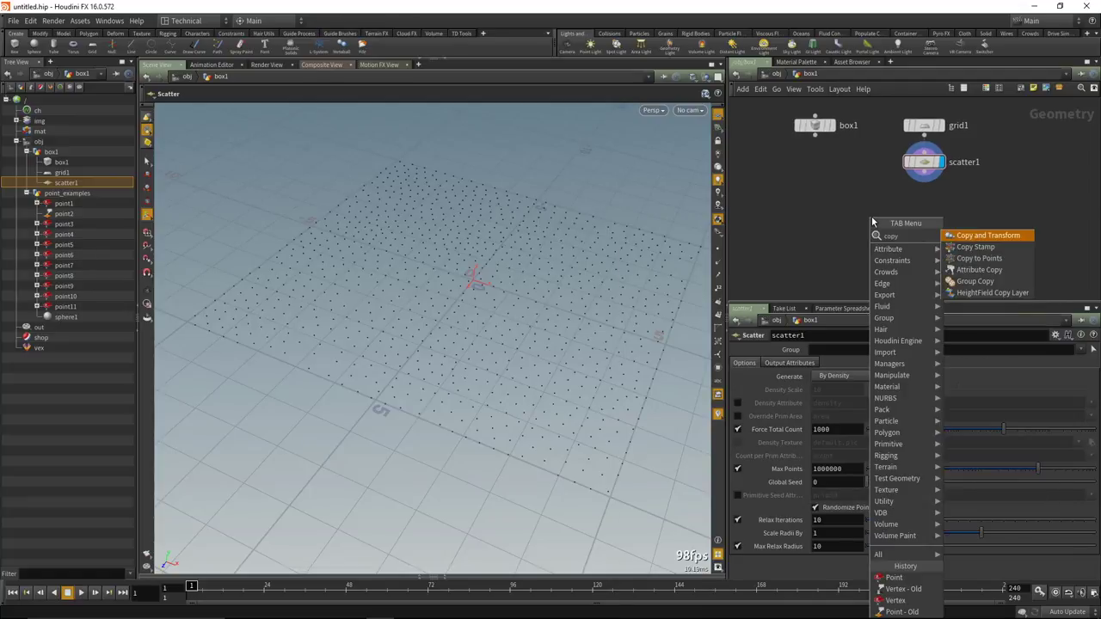
key(Return)
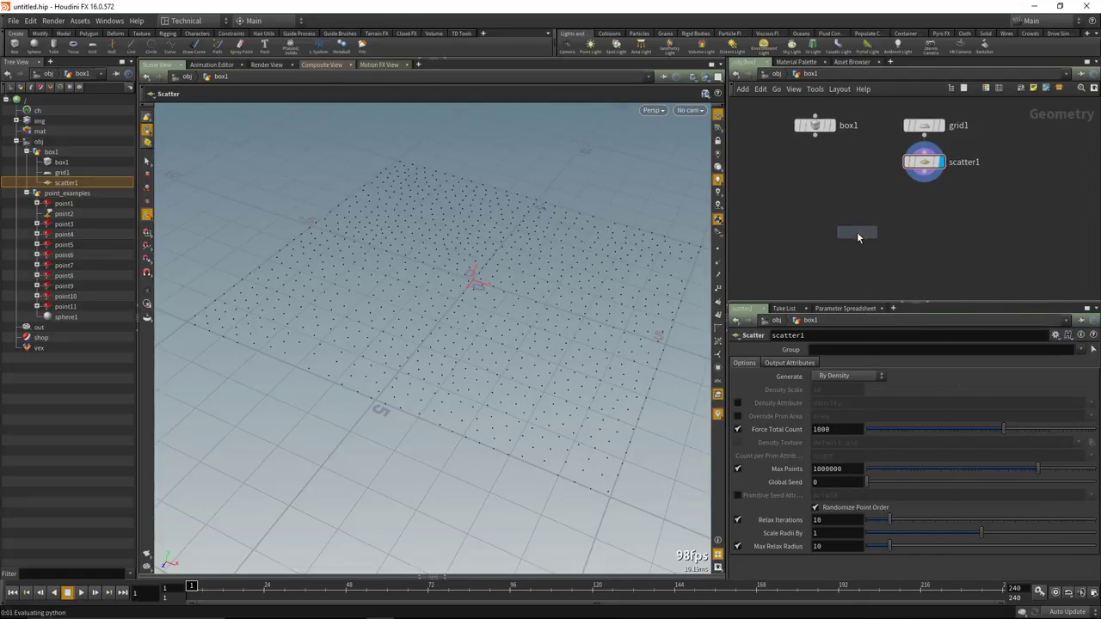
click(858, 232)
middle_drag(771, 245, 838, 236)
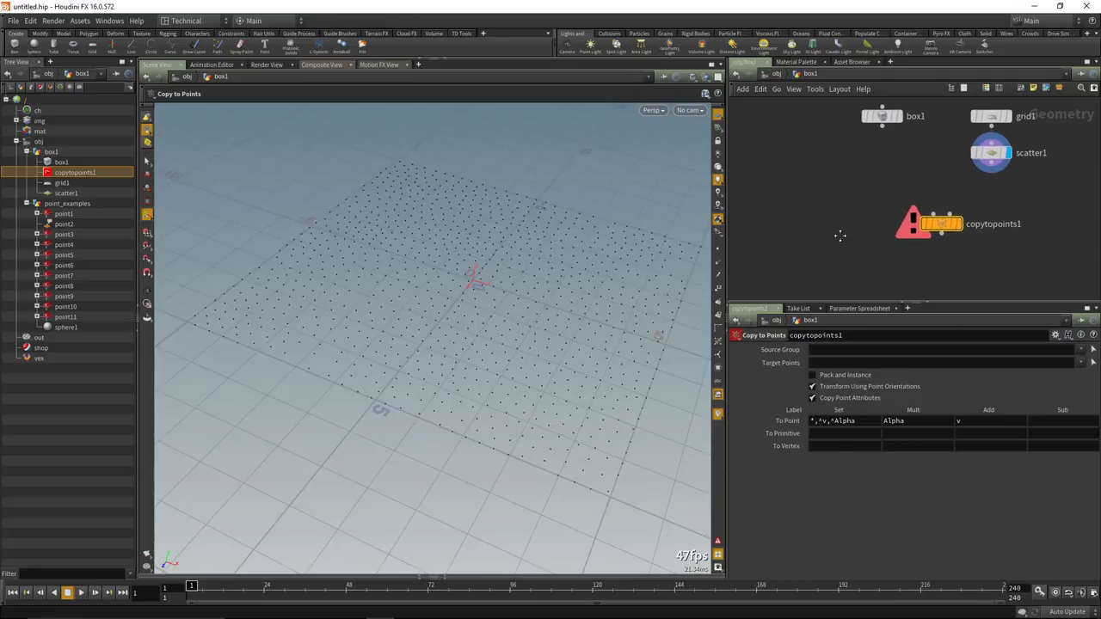
Add a Copy Stamp node to the left of copytopoints1, leaving space between them.
key(Tab)
text(copy)
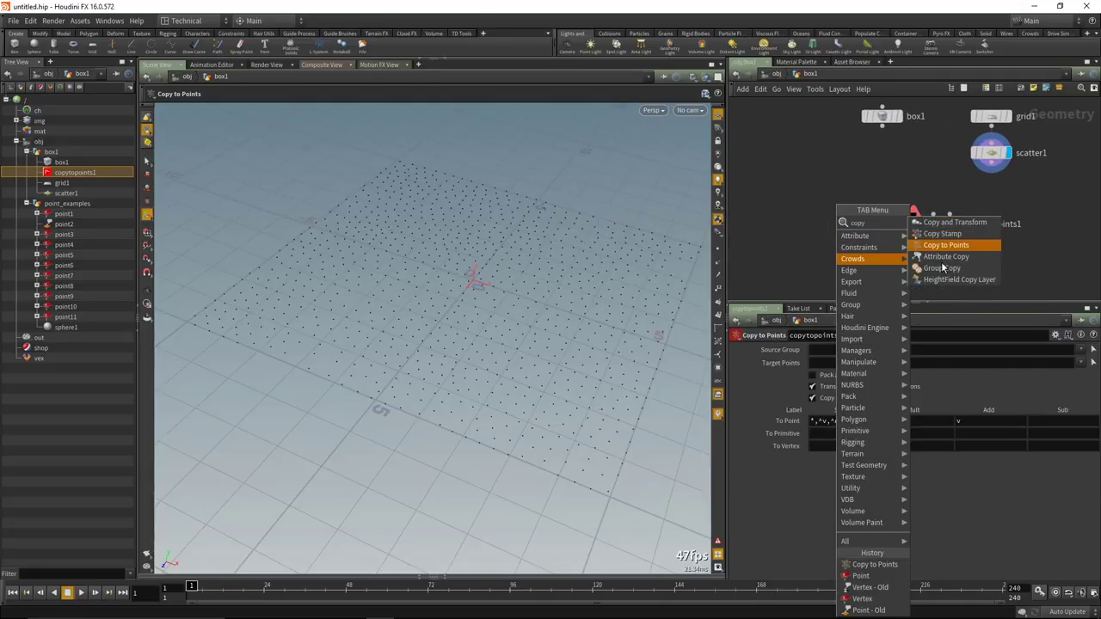
click(940, 234)
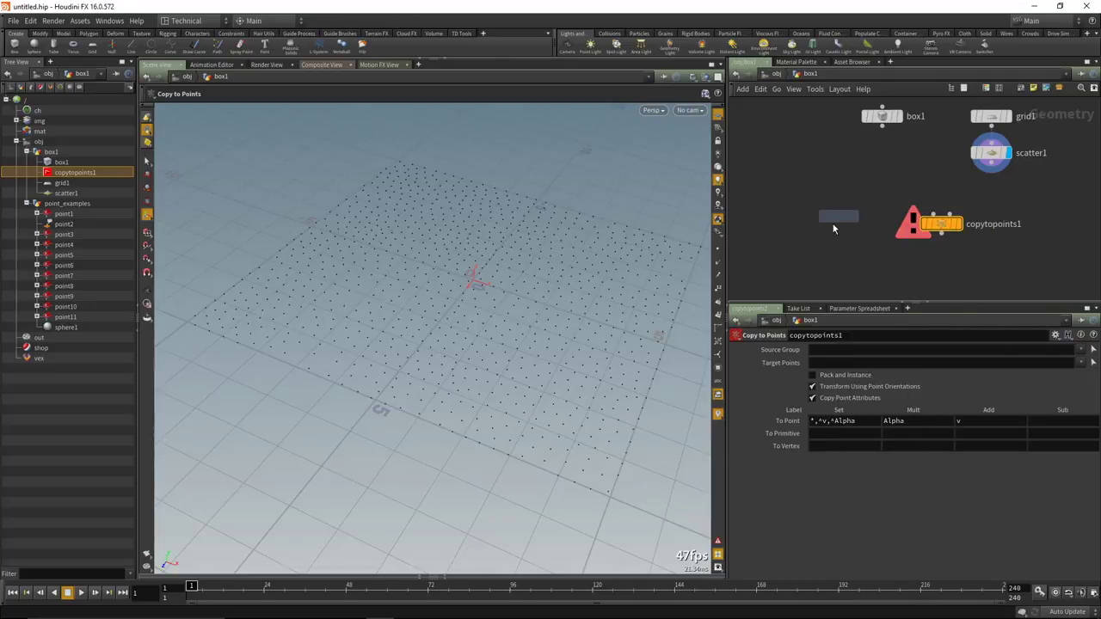
click(800, 226)
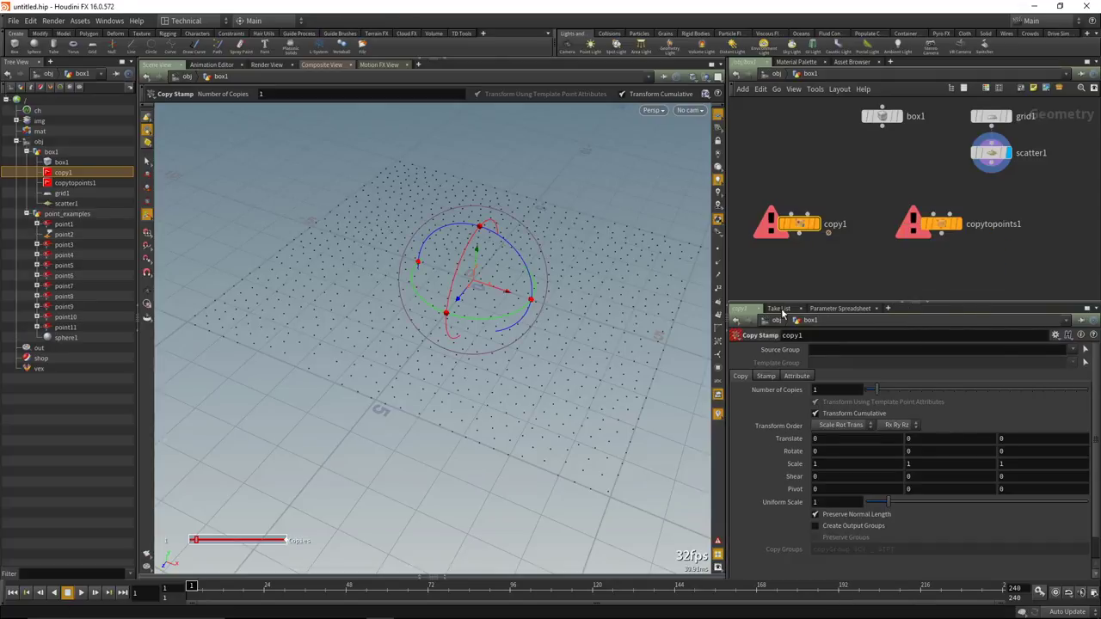
drag(799, 226, 785, 226)
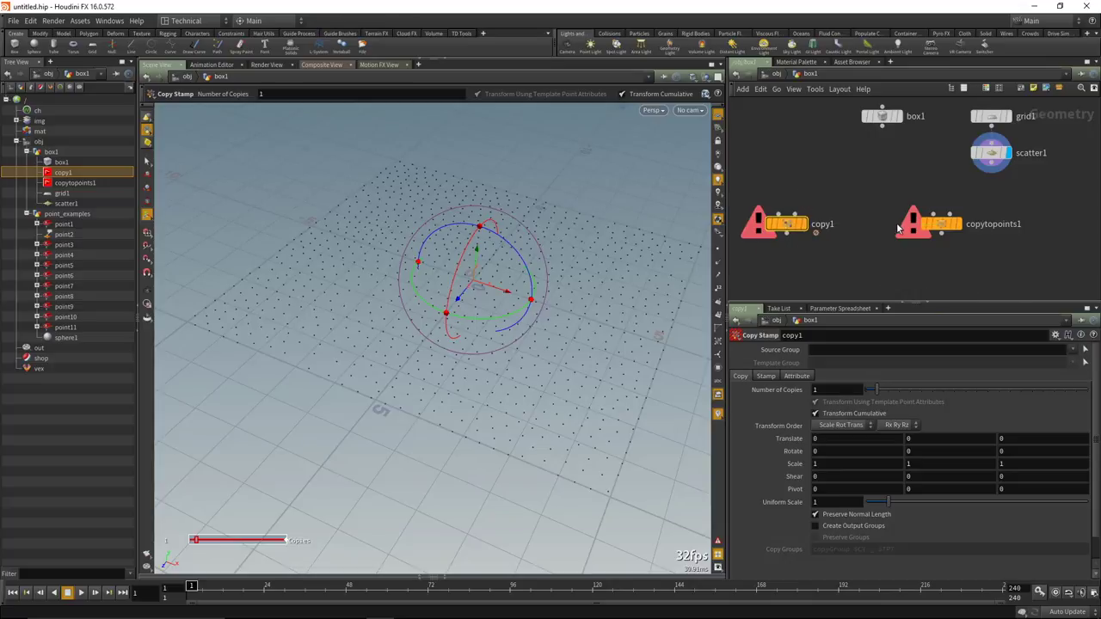
Wire box1 into the first input of copy1 and scatter1 into its second input.
drag(779, 216, 869, 142)
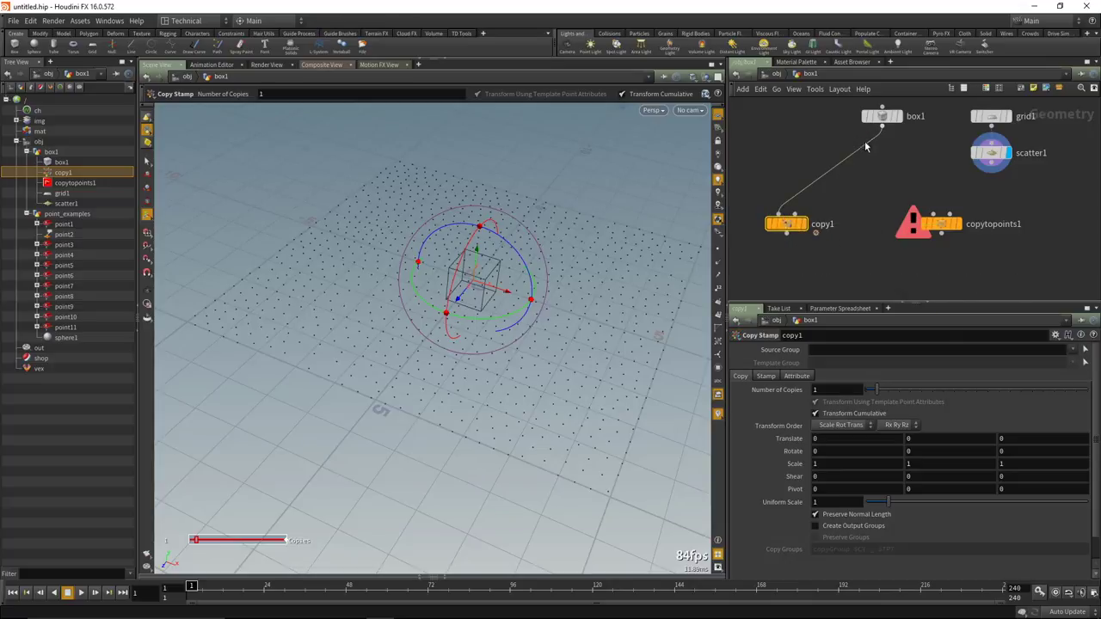
click(793, 216)
click(990, 171)
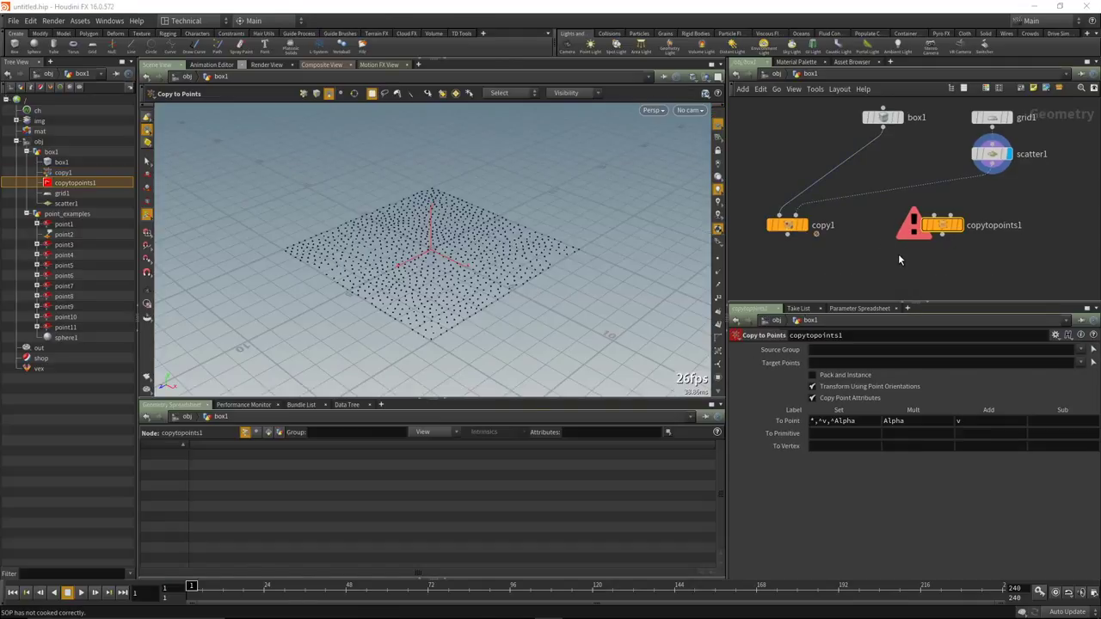
Wire box1 and scatter1 into copytopoints1's two inputs, display its result, and place the node lower in the network.
middle_drag(898, 254, 881, 258)
click(916, 219)
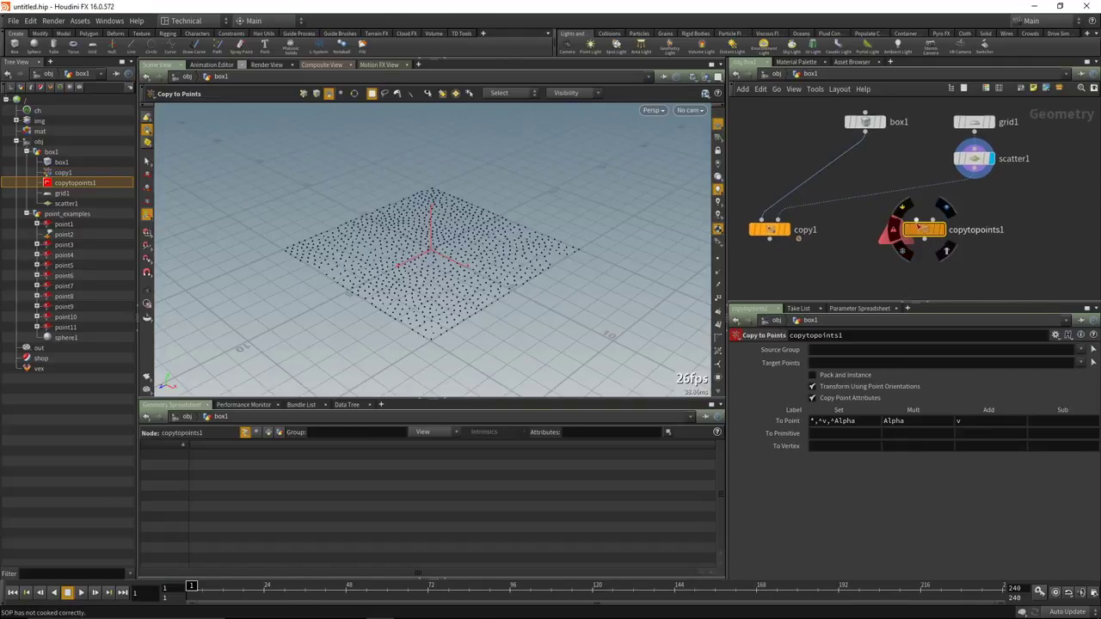
click(866, 132)
drag(926, 230, 935, 259)
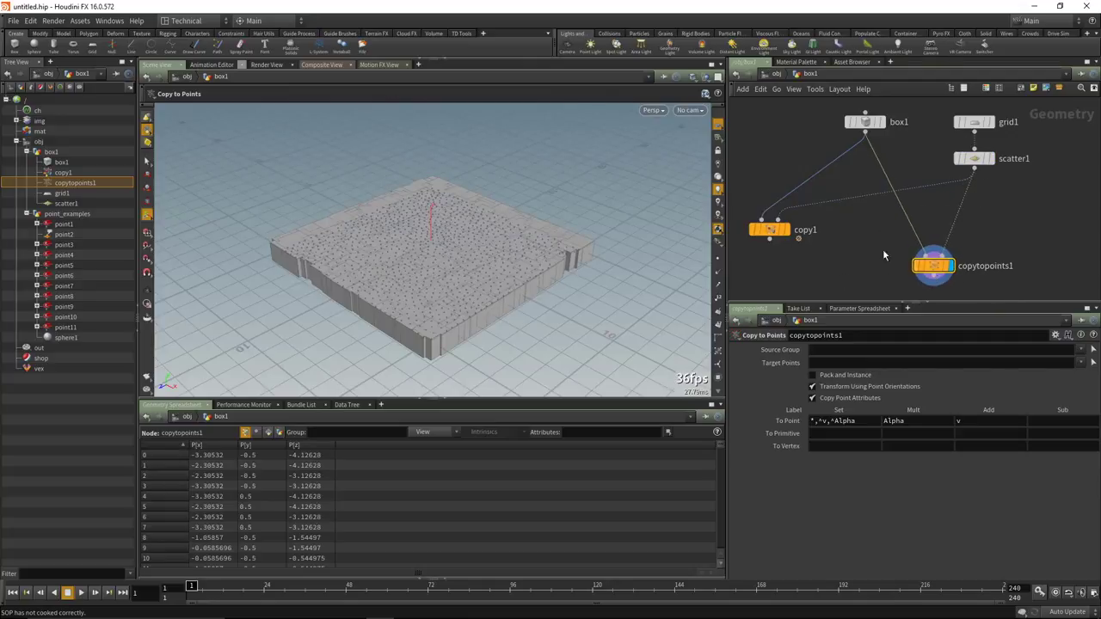
Spread out the copy nodes, placing copy1 higher on the left and copytopoints1 lower beneath box1 and scatter1.
key(h)
drag(826, 217, 785, 190)
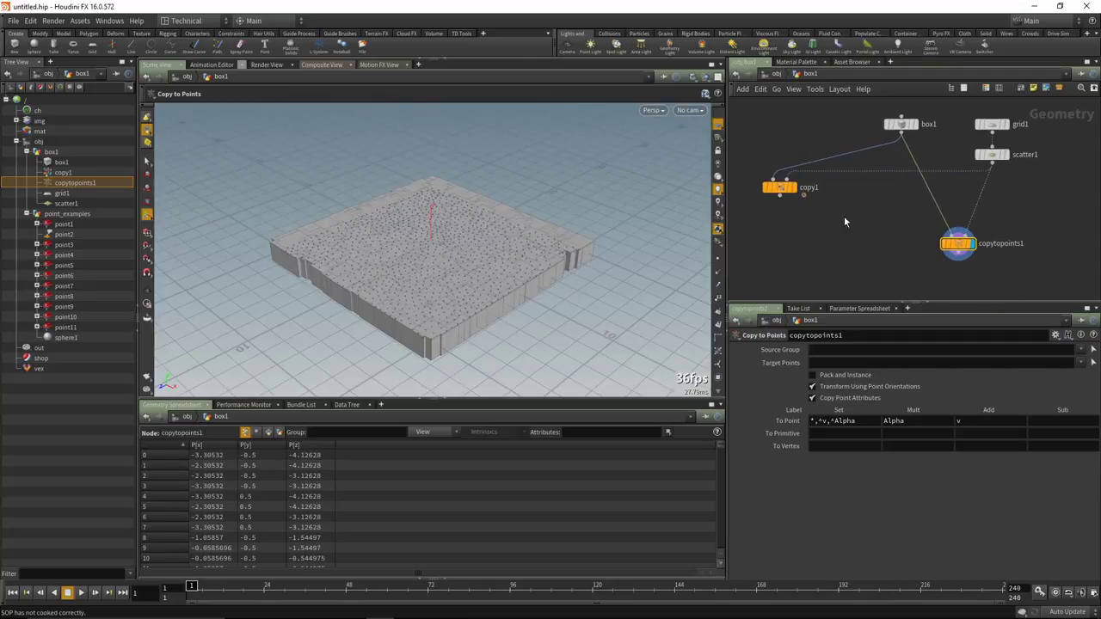
middle_drag(833, 211, 775, 204)
drag(899, 234, 899, 248)
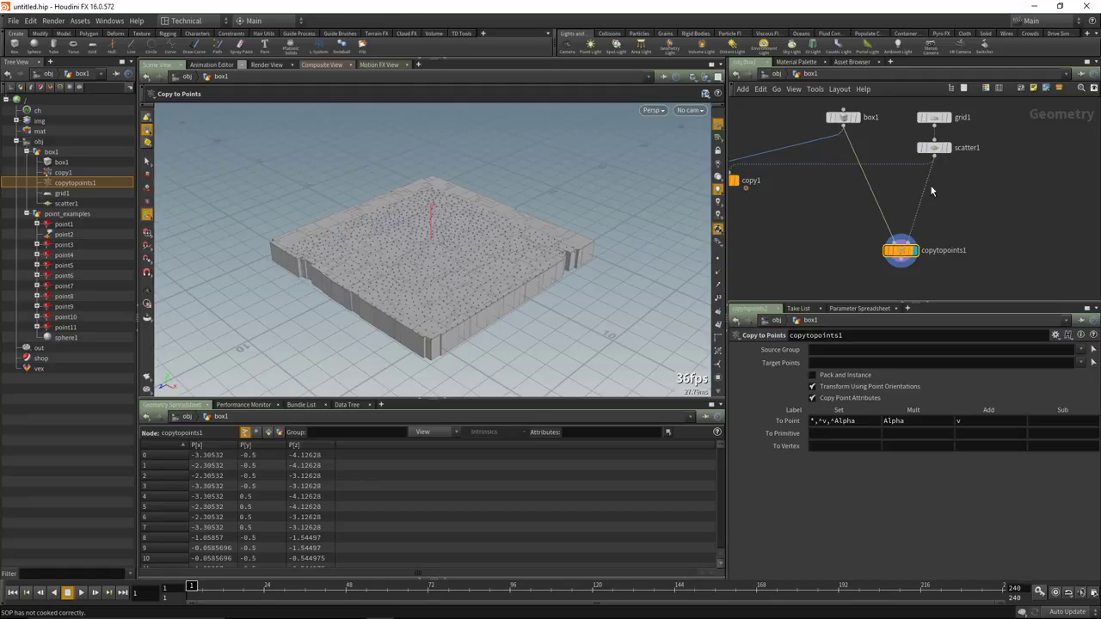
middle_drag(833, 200, 877, 203)
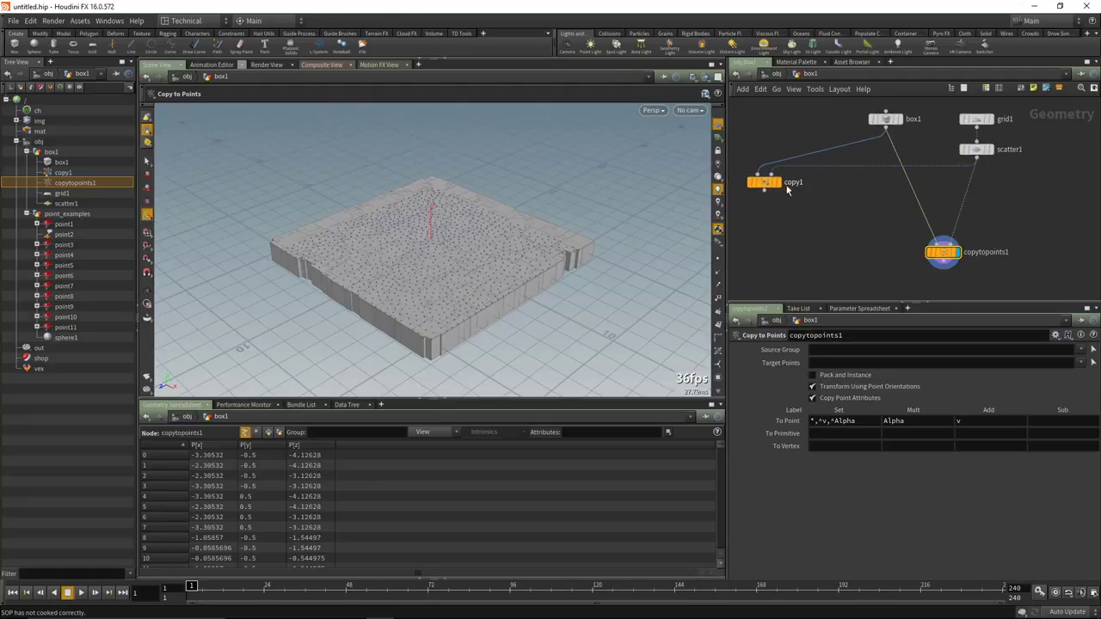
drag(767, 185, 768, 188)
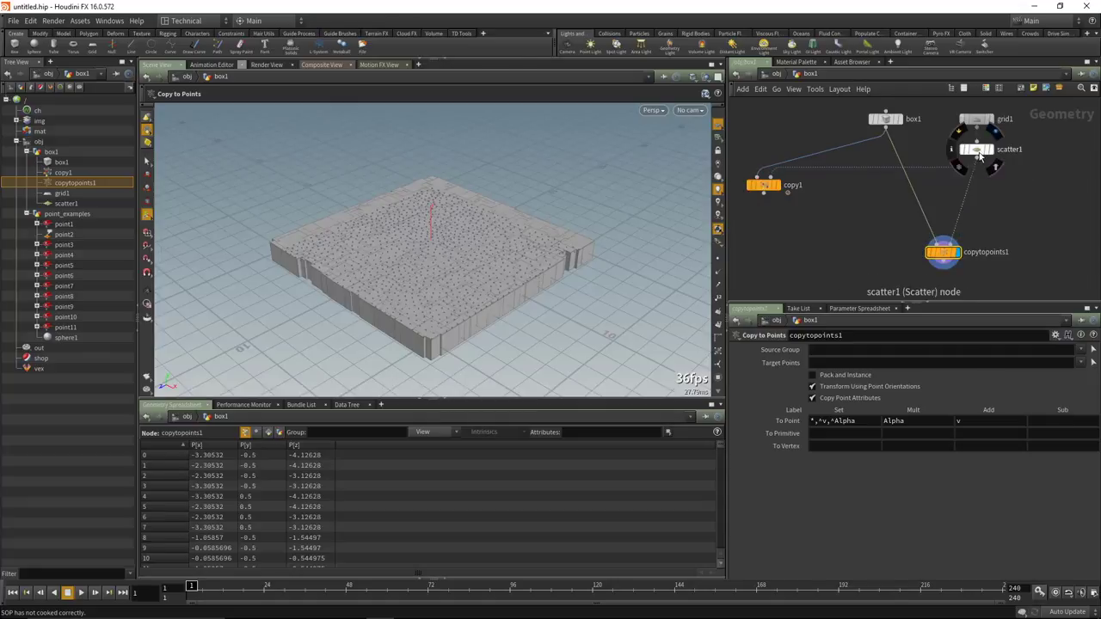
Enable scatter1's output radius attribute, pscale, to scale the copied boxes.
click(978, 155)
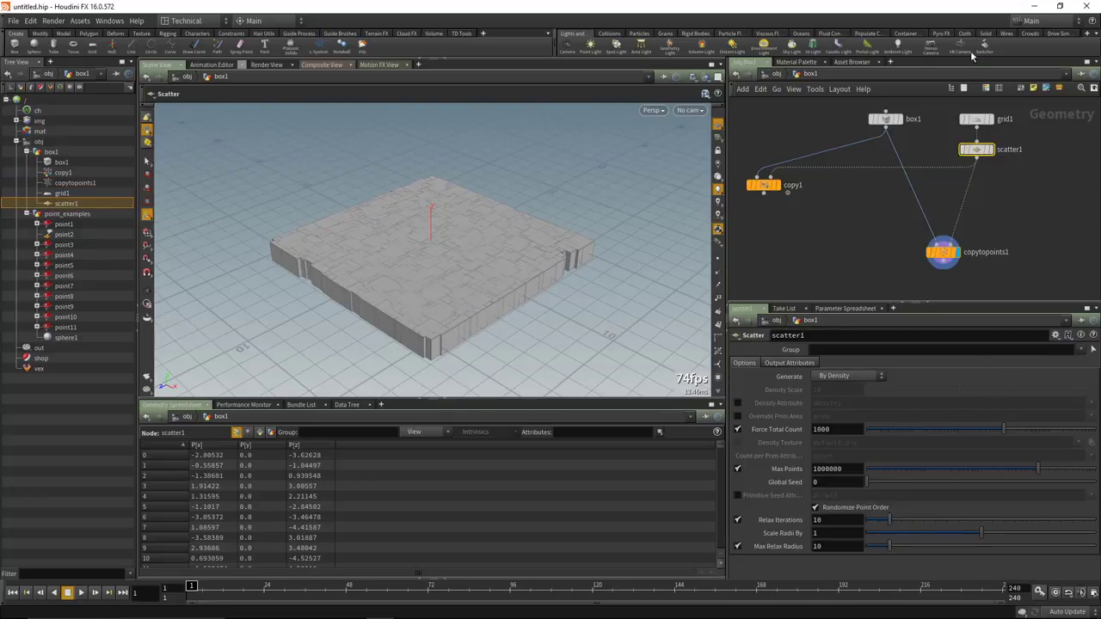
click(801, 364)
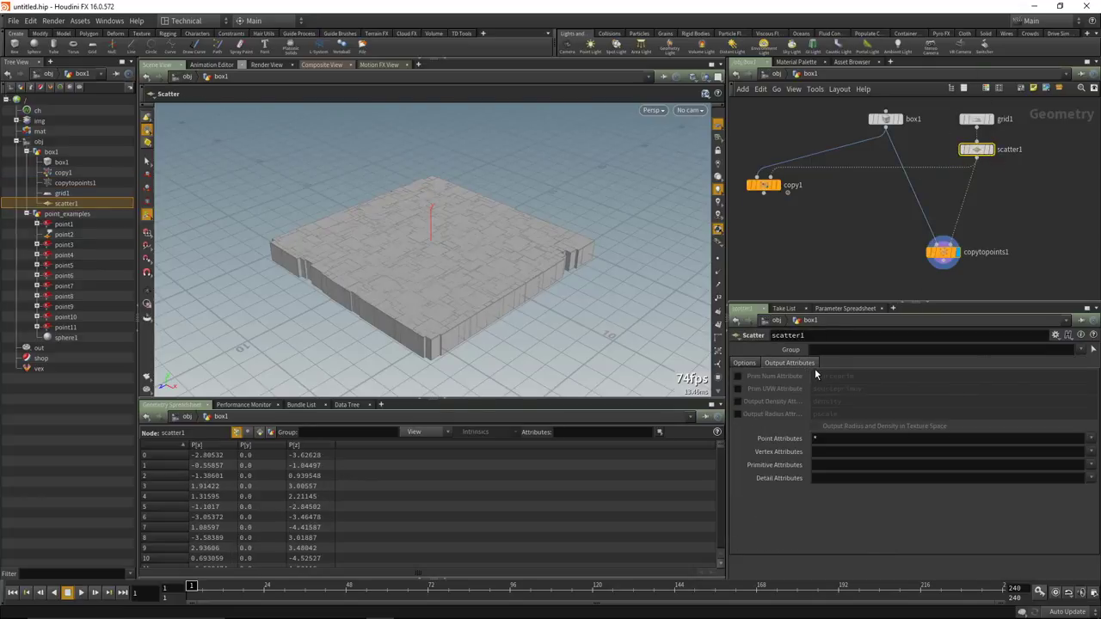
click(738, 415)
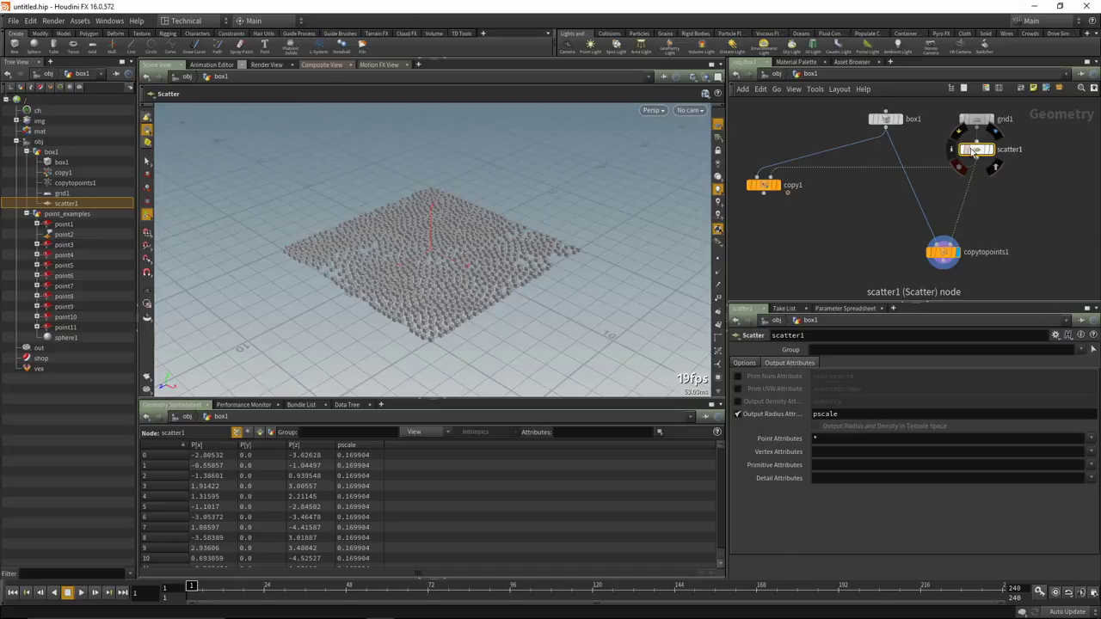
Reduce scatter1's Force Total Count to 32.
click(745, 364)
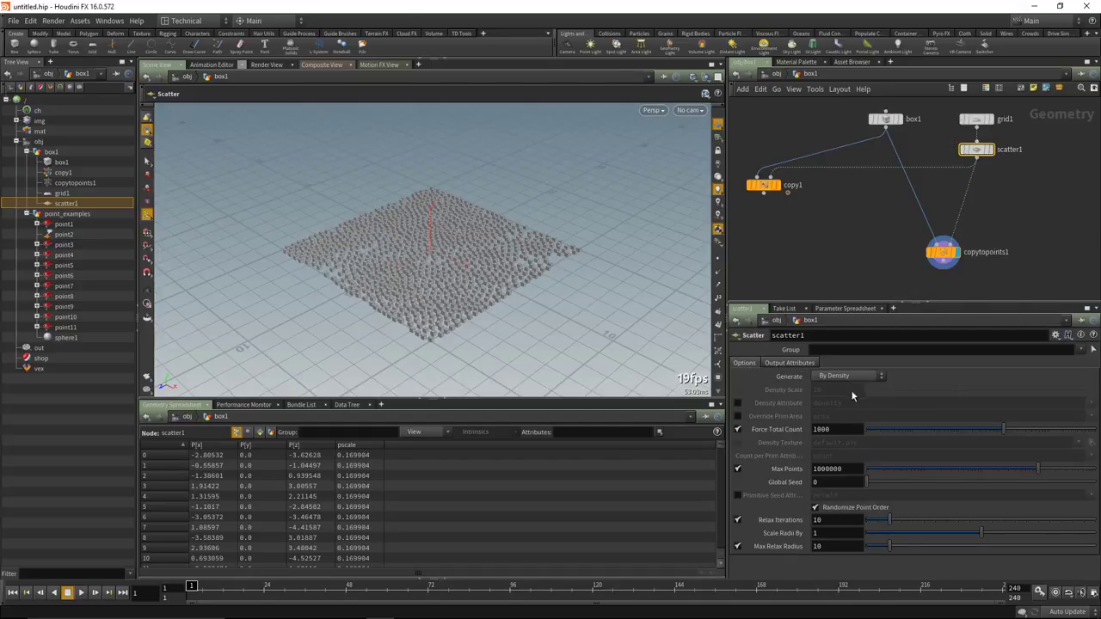
drag(895, 433, 945, 438)
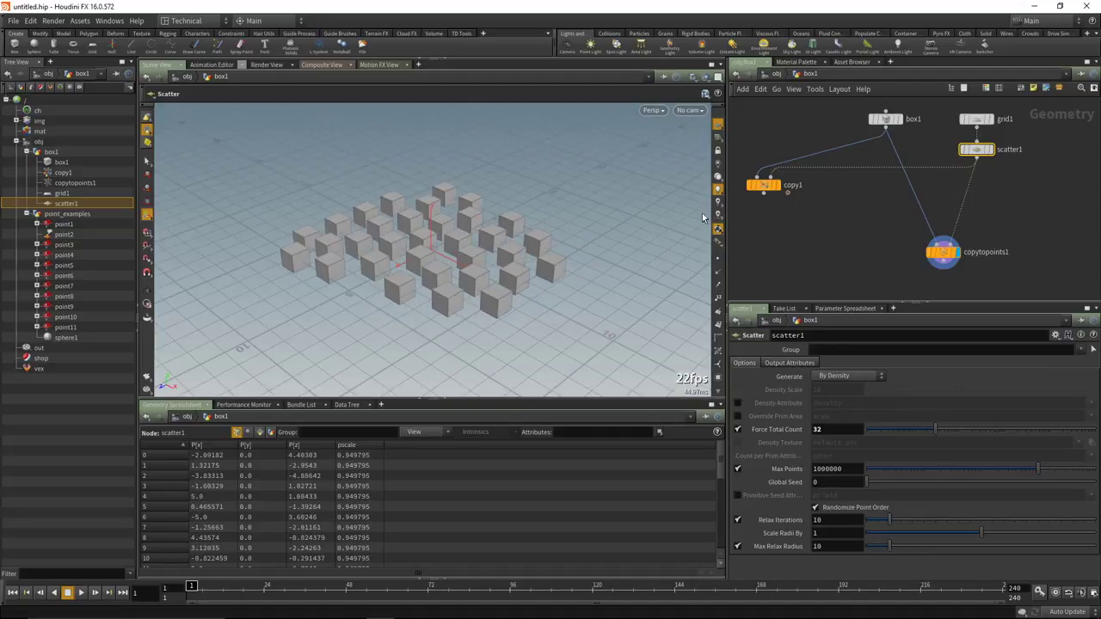
middle_drag(883, 225, 855, 221)
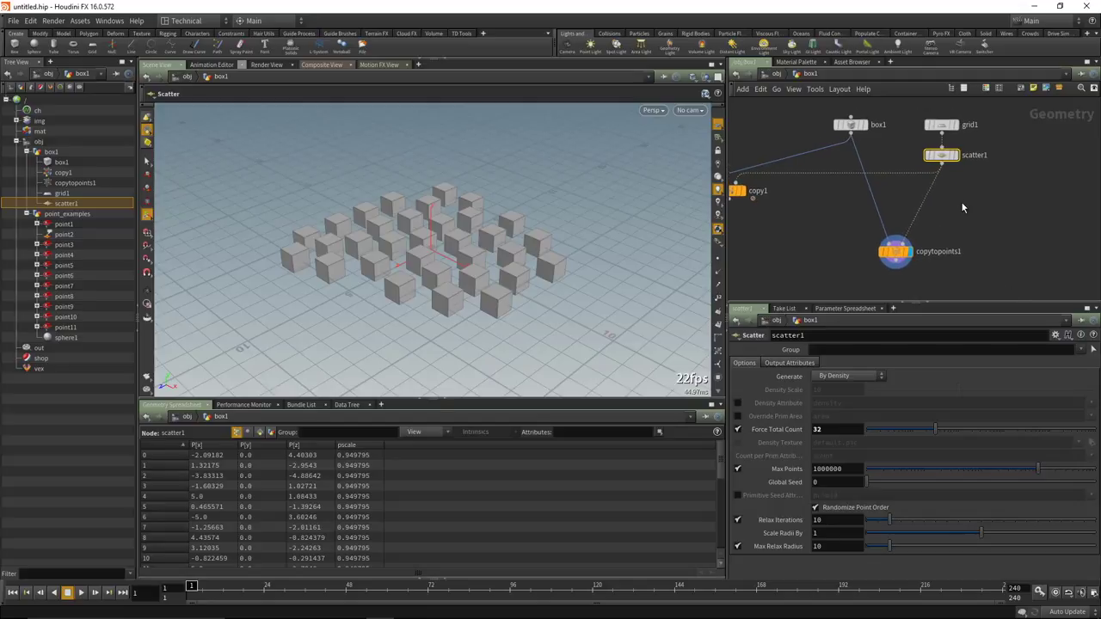
Insert an Attribute Expression node between scatter1 and copytopoints1.
key(Tab)
text(attr)
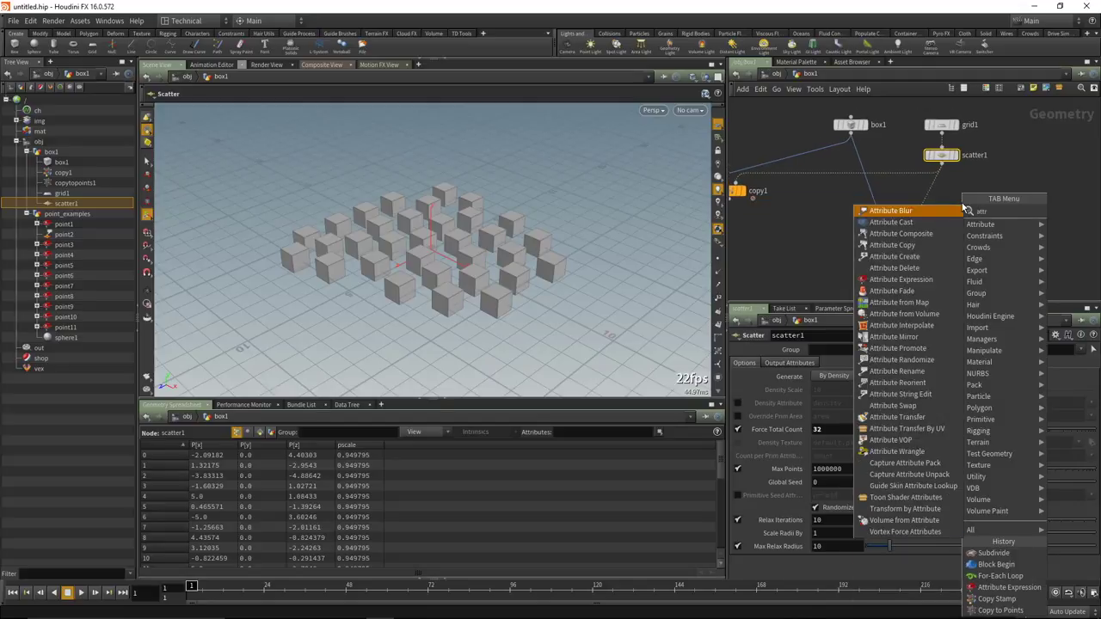
click(901, 280)
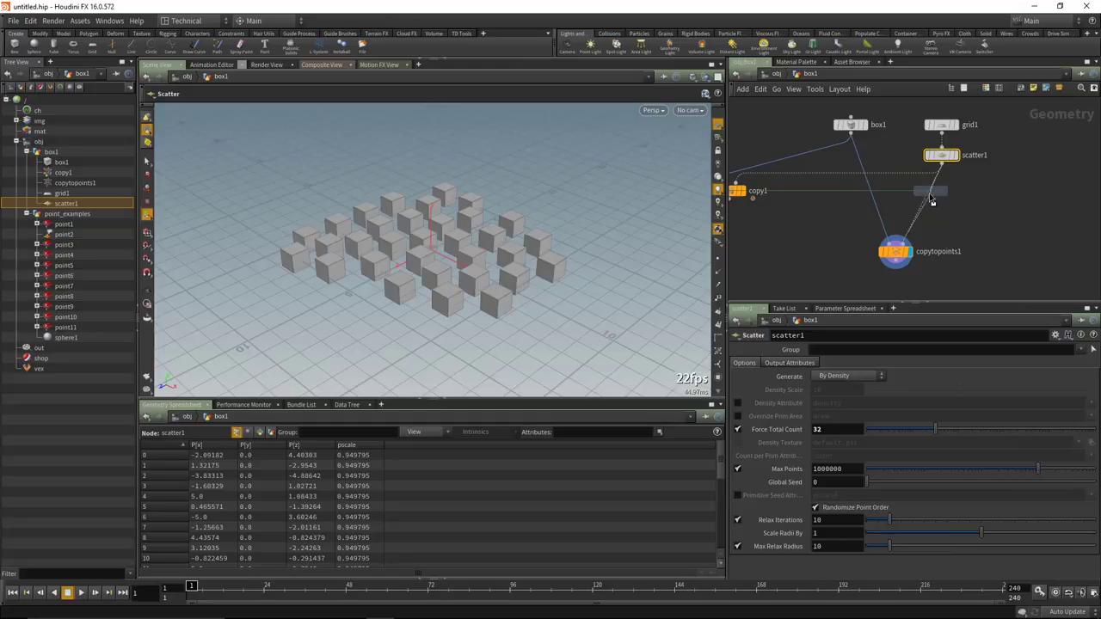
click(932, 198)
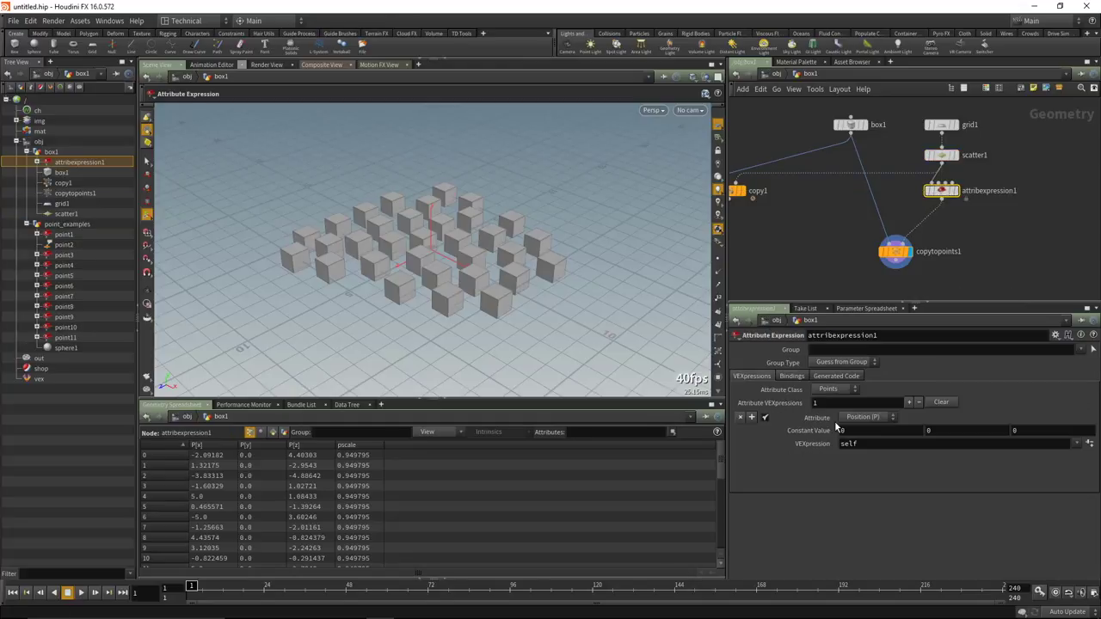
Make attribexpression1 write a custom vector attribute named scale, using value as its VEXpression.
click(865, 420)
click(863, 443)
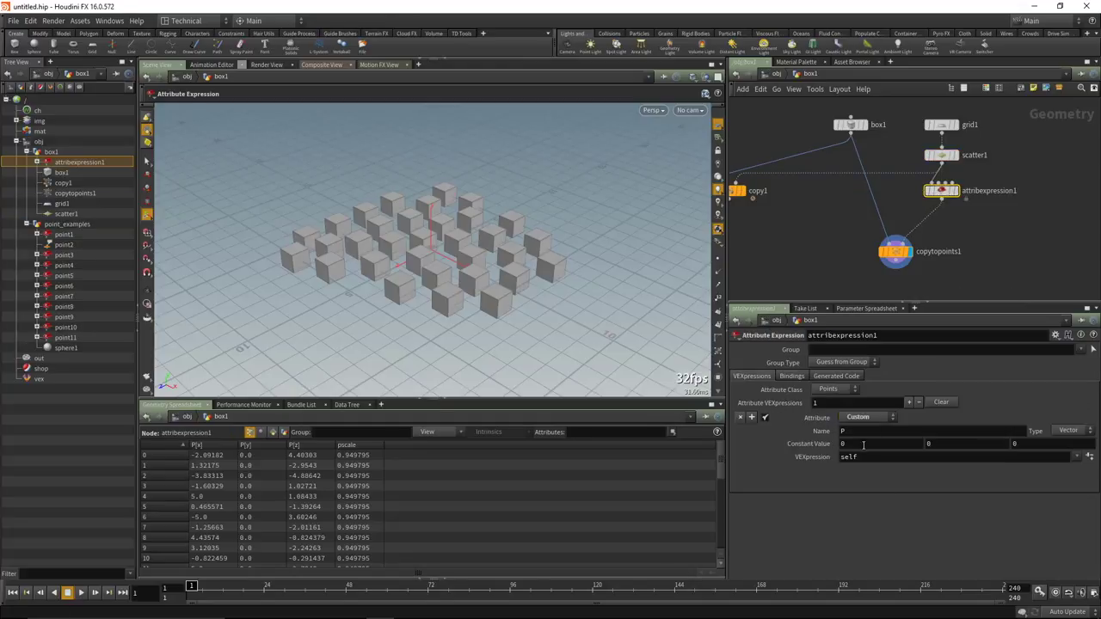
double_click(864, 432)
text(scale)
key(Return)
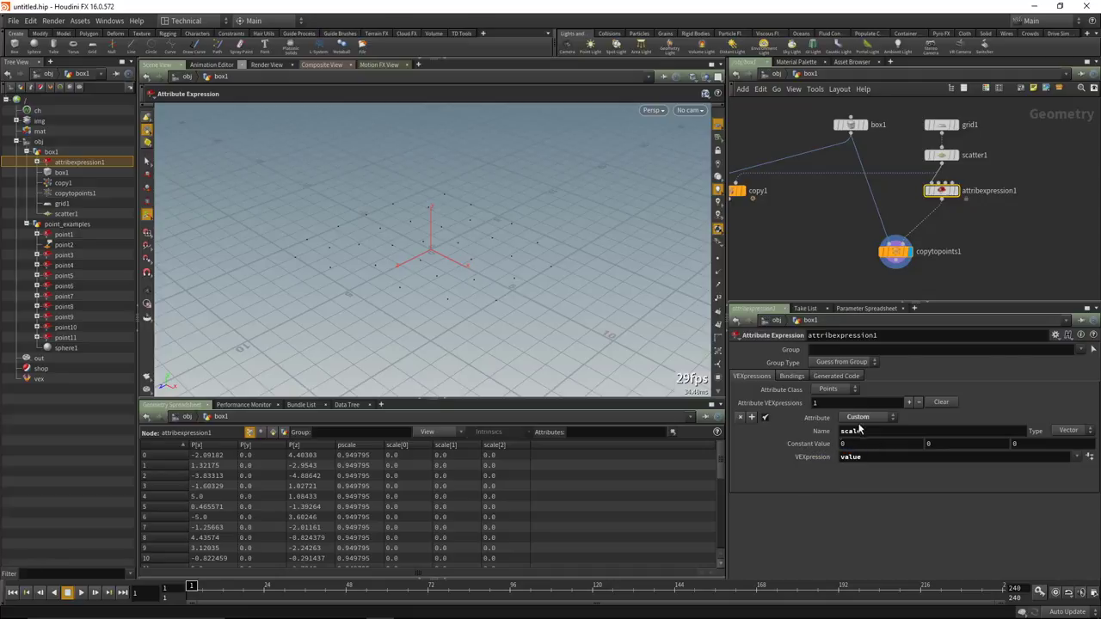
Set the scale attribute's constant value to 1, 1, 1.
text(111)
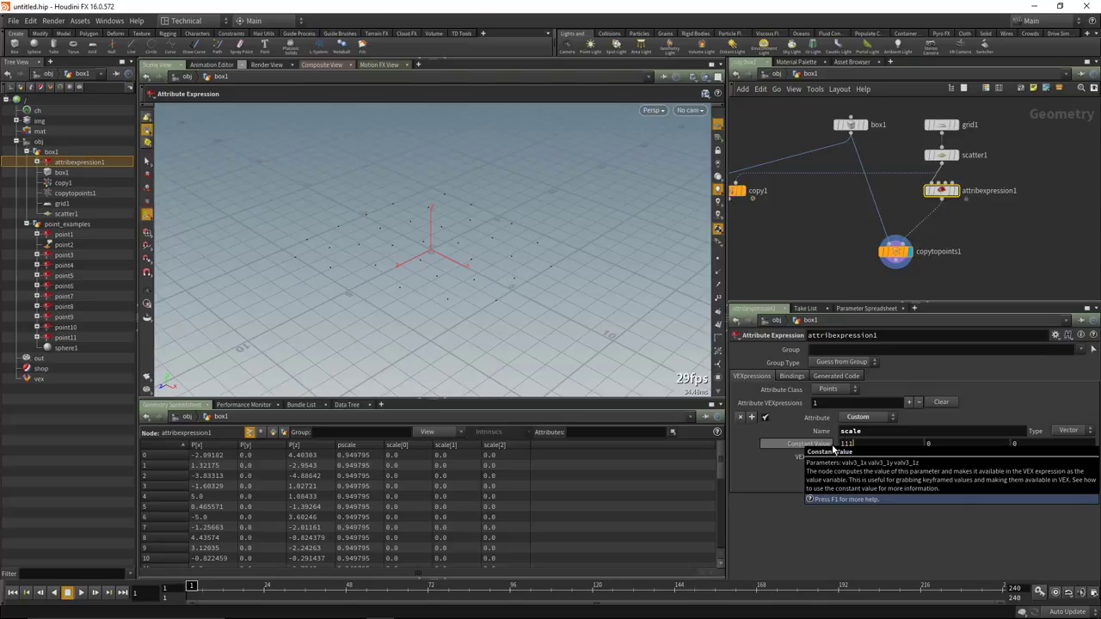
key(BackSpace)
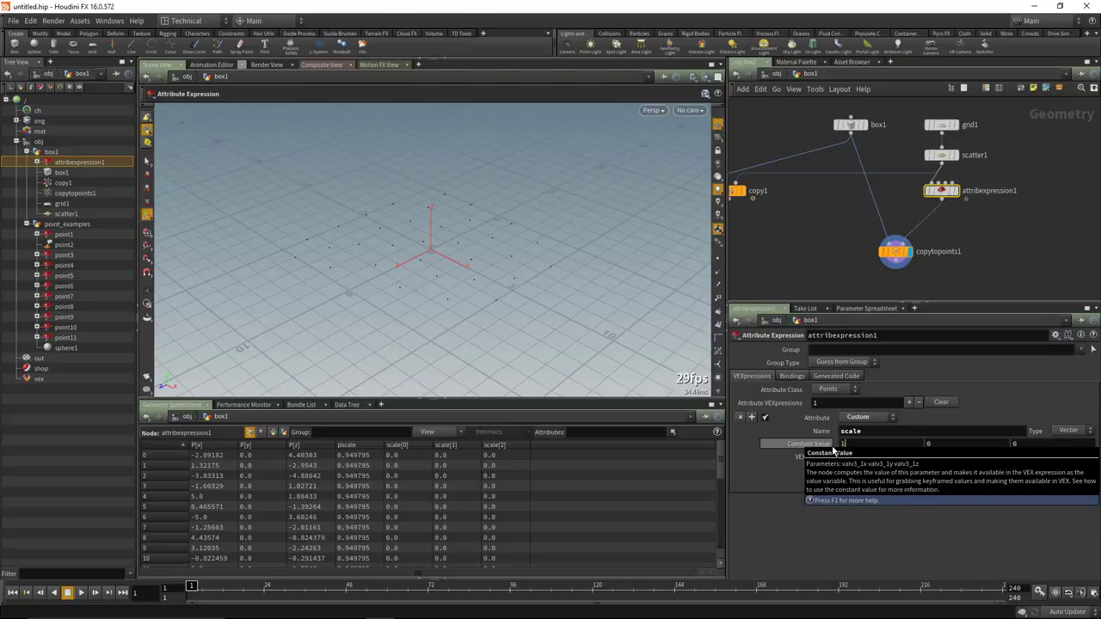
text(1)
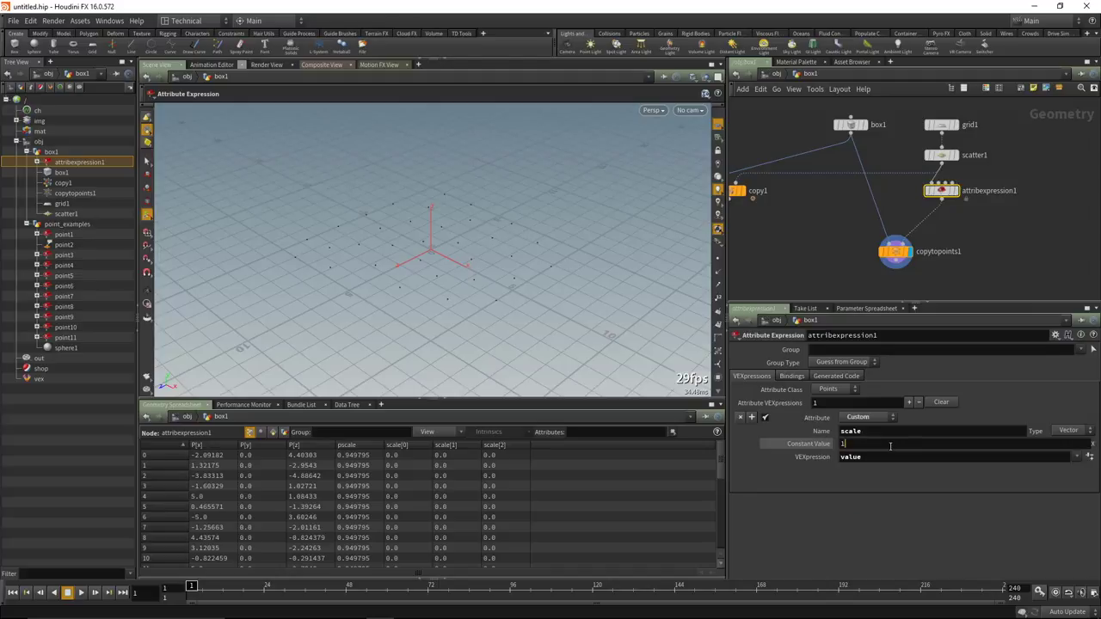
key(Return)
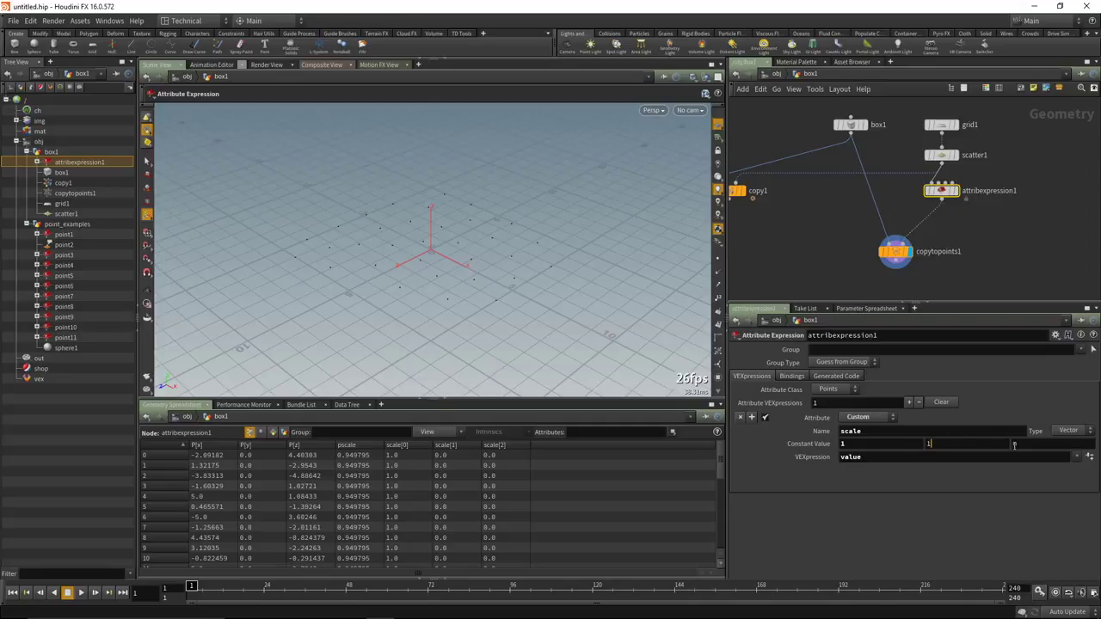
text(1)
key(Tab)
text(1)
key(Return)
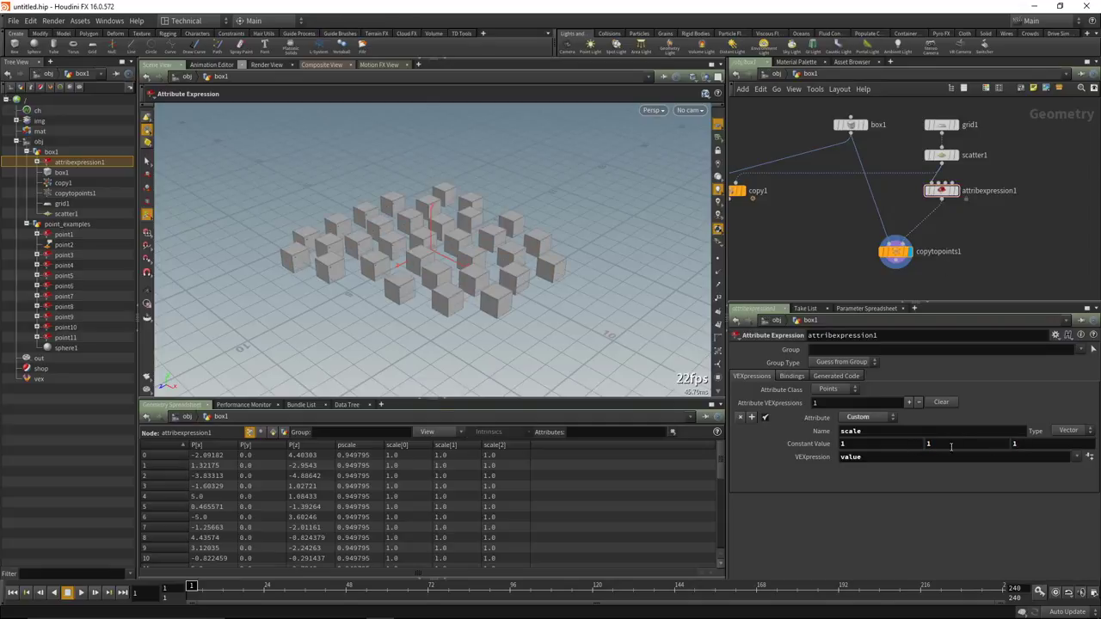
mouse_move(960, 445)
middle_down()
mouse_move(990, 444)
mouse_move(960, 444)
middle_up()
Move copytopoints1 lower, insert a Subdivide node between box1 and copytopoints1, and display the subdivided box.
drag(893, 255, 890, 291)
scroll(896, 228, up, 2)
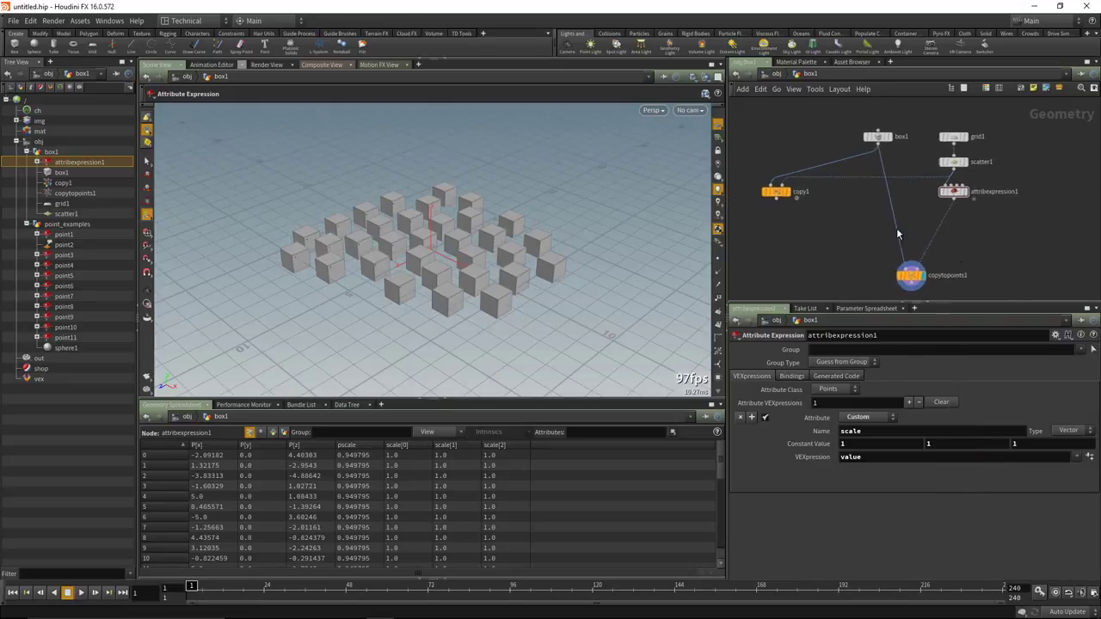
click(882, 126)
click(865, 127)
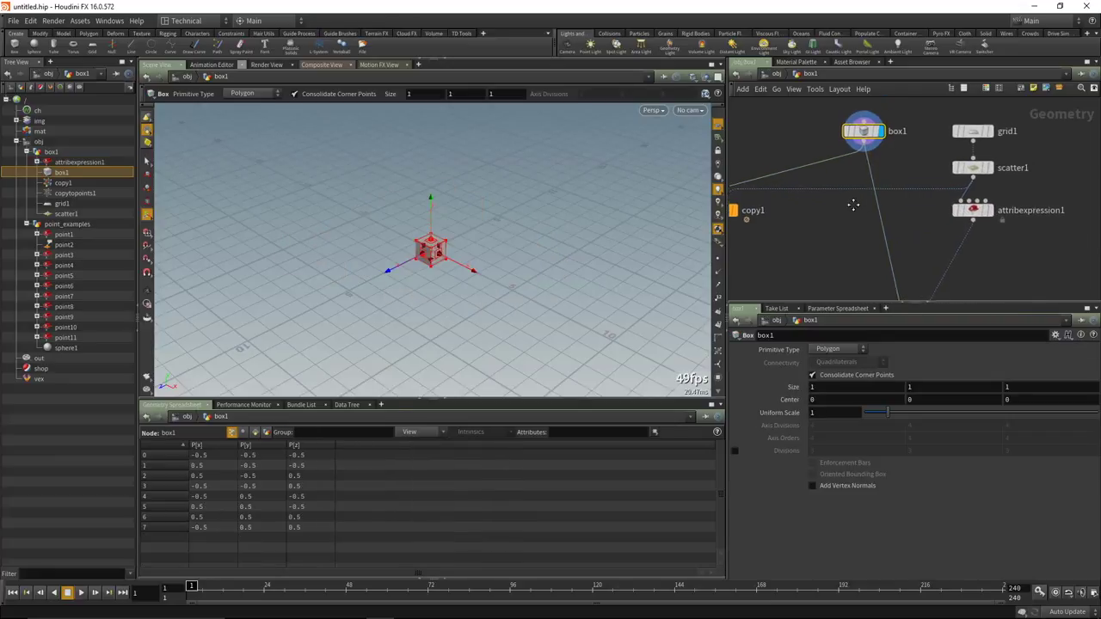
key(Tab)
key(Right)
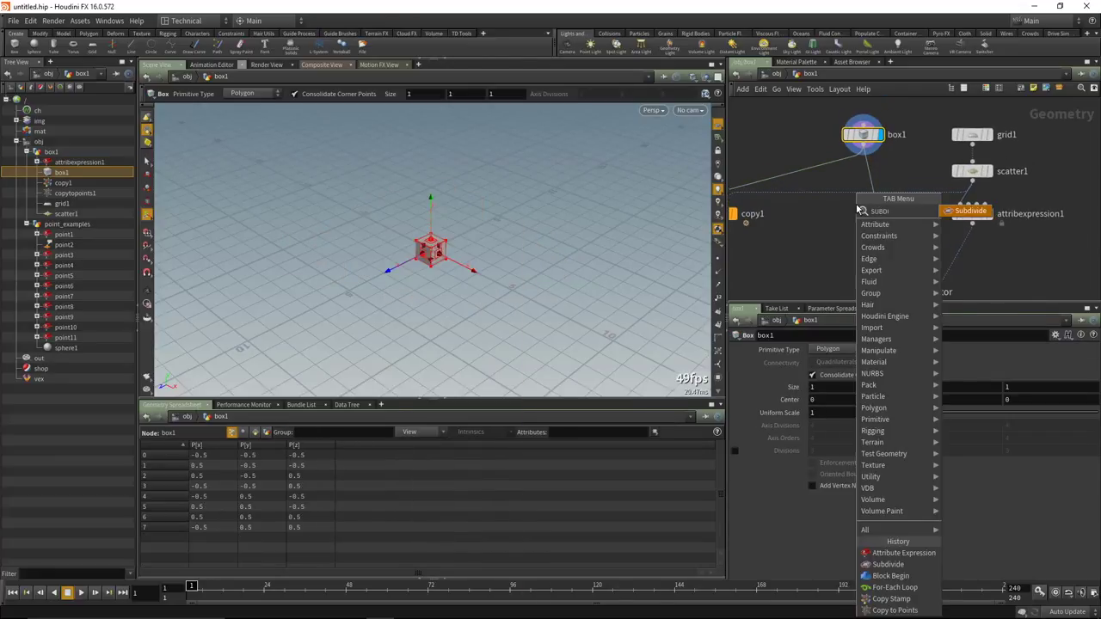
key(Return)
click(863, 221)
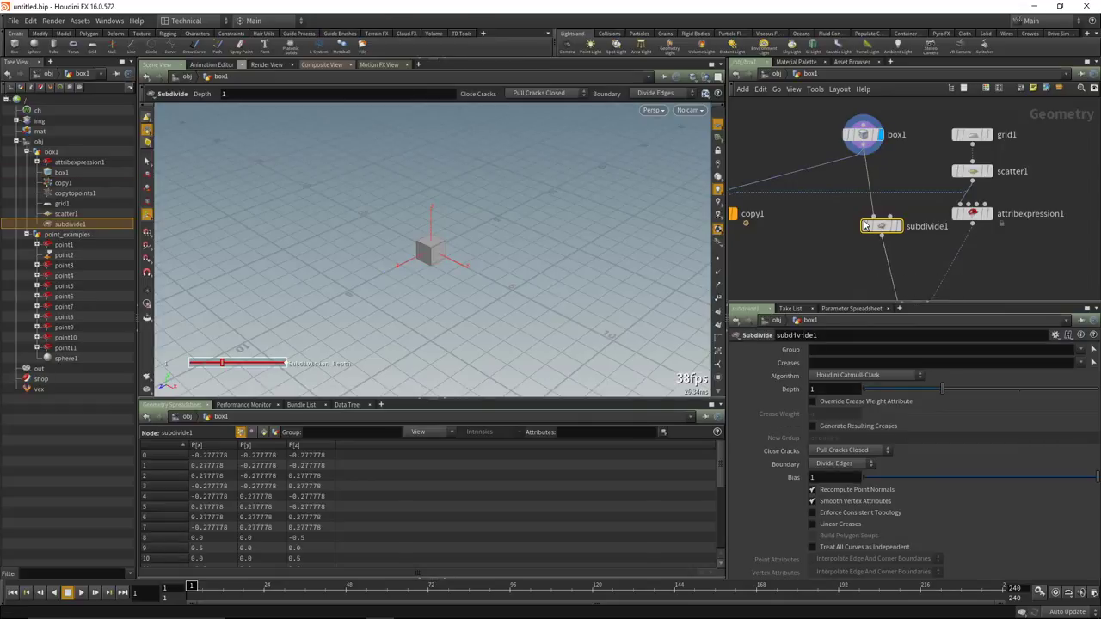
drag(871, 220, 853, 219)
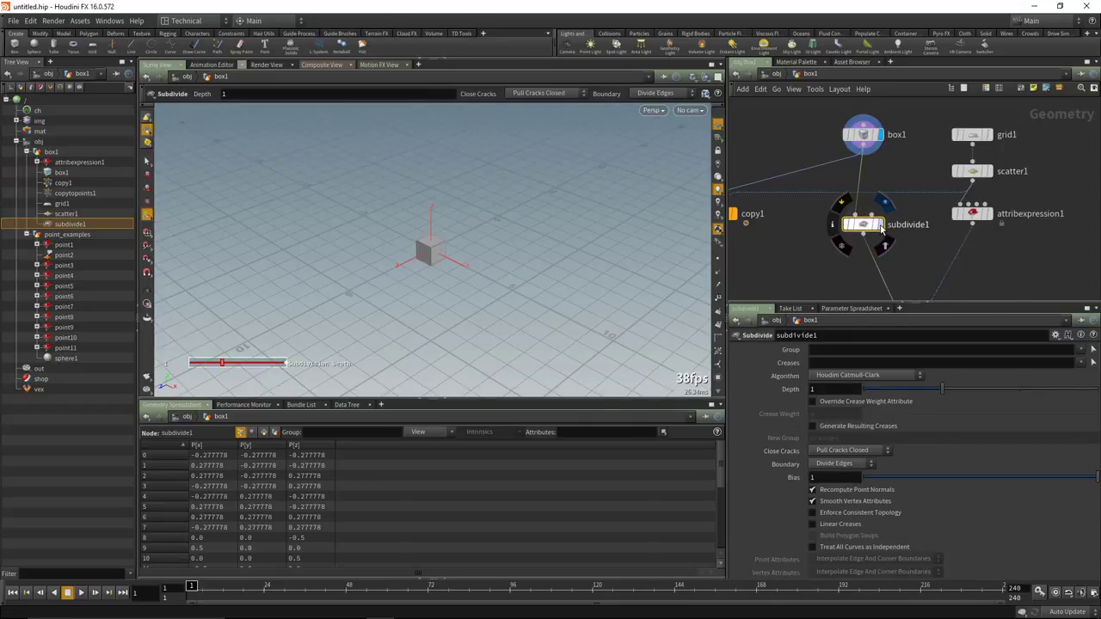
click(878, 225)
key(f)
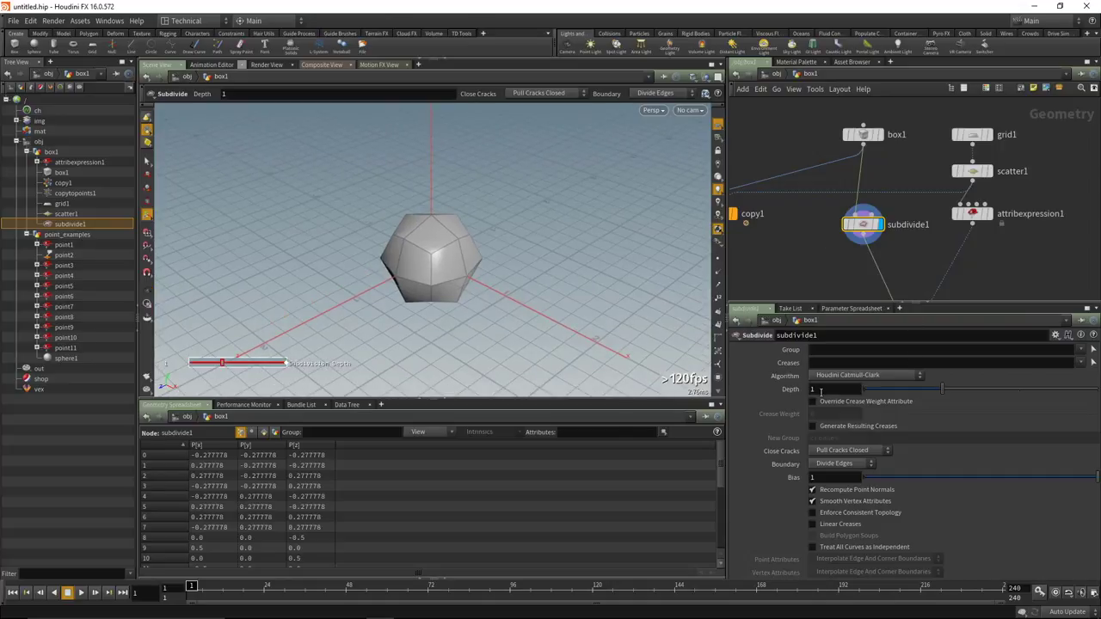
Override subdivide1's crease weight attribute and link Crease Weight to its Depth with the relative reference ch("iterations").
drag(940, 394, 967, 391)
click(813, 402)
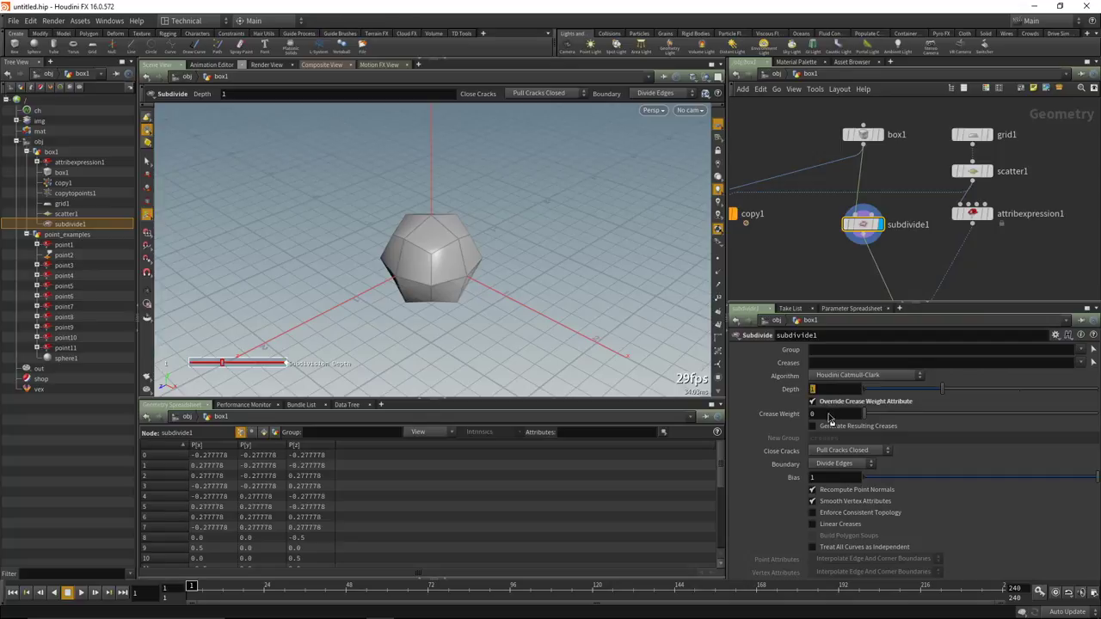
drag(830, 417, 830, 418)
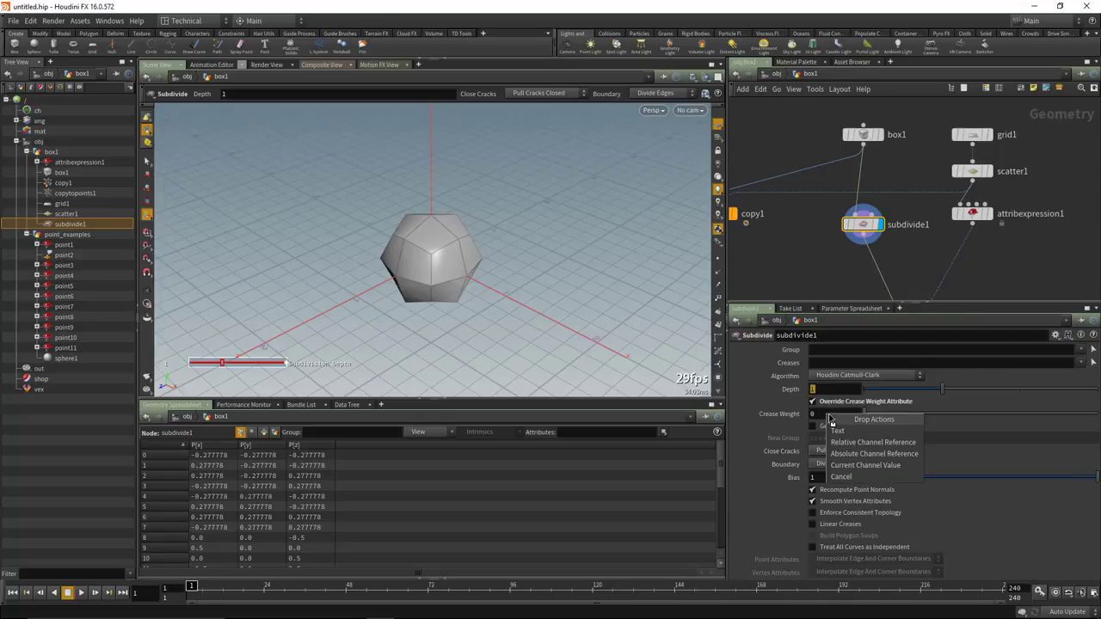
click(873, 442)
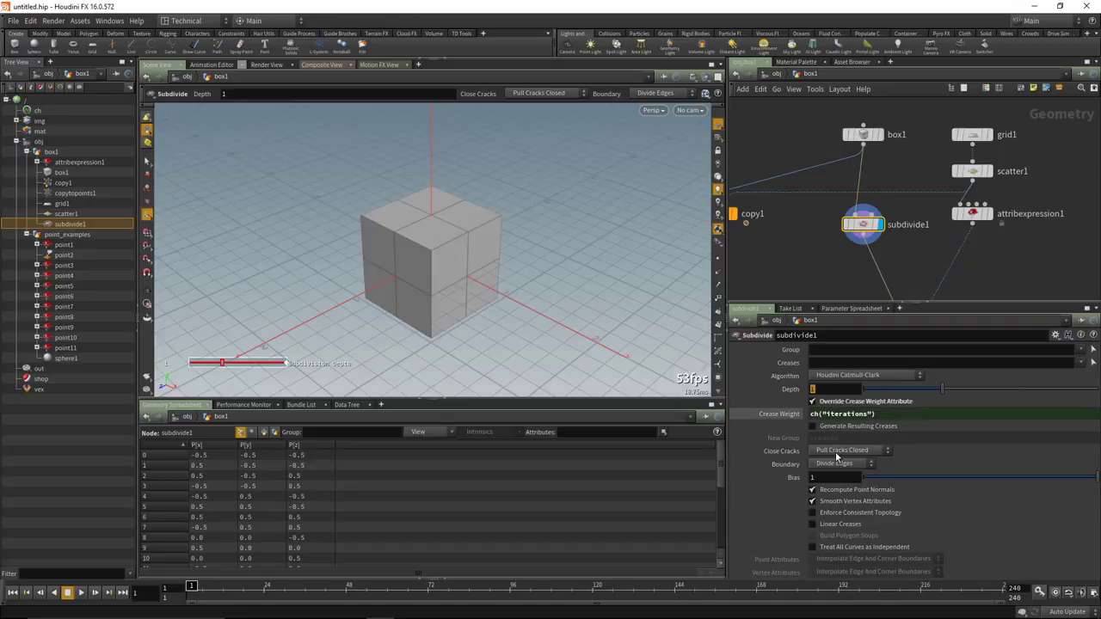
click(788, 415)
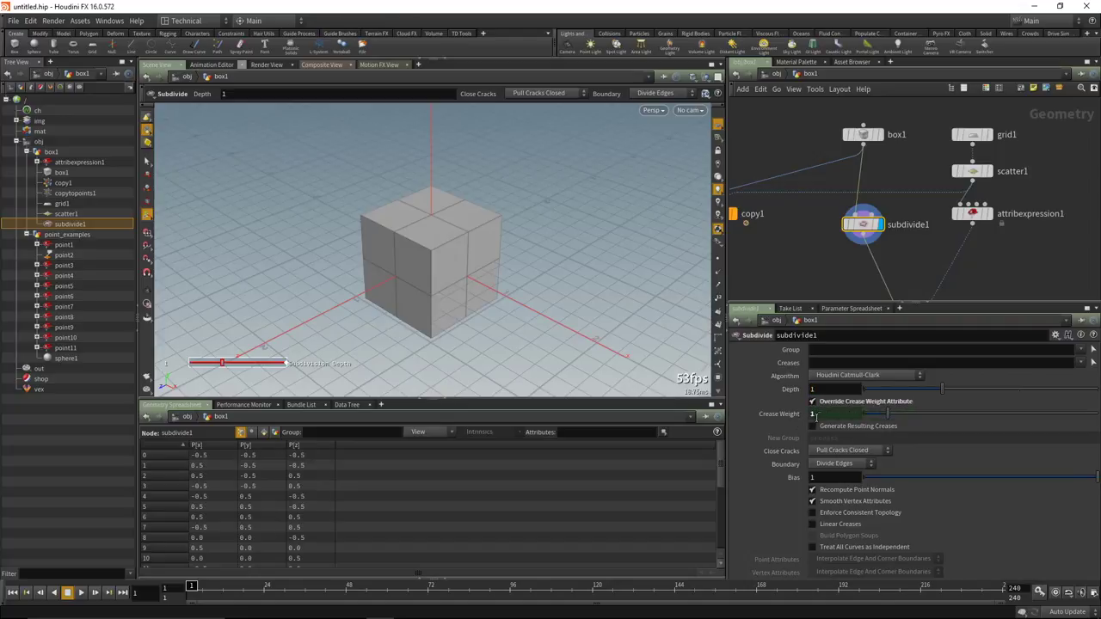
click(785, 415)
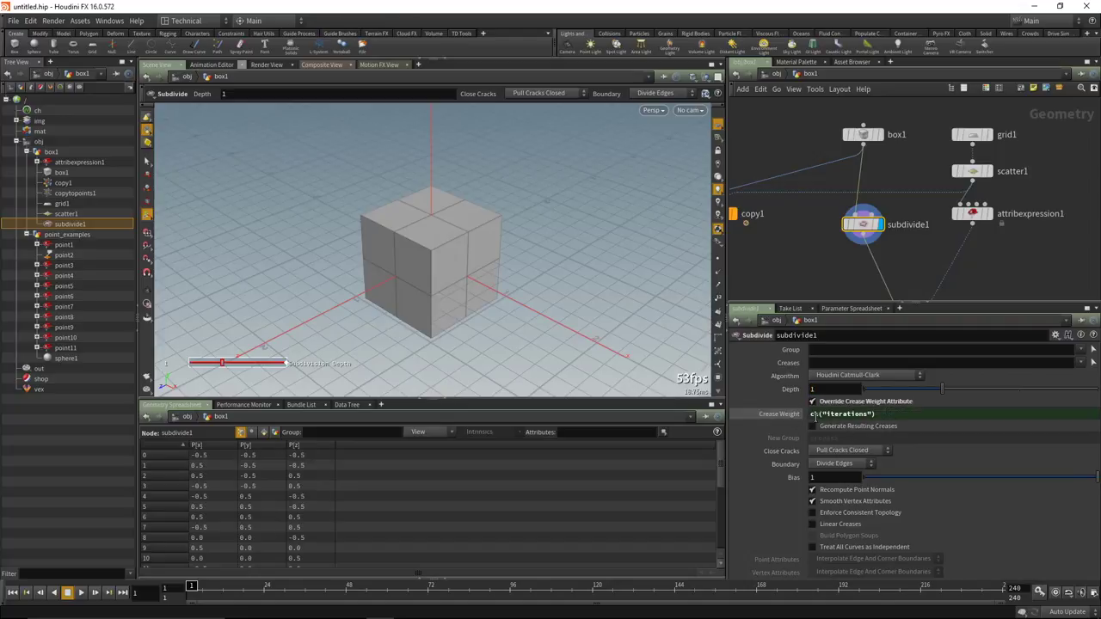
drag(869, 413, 829, 414)
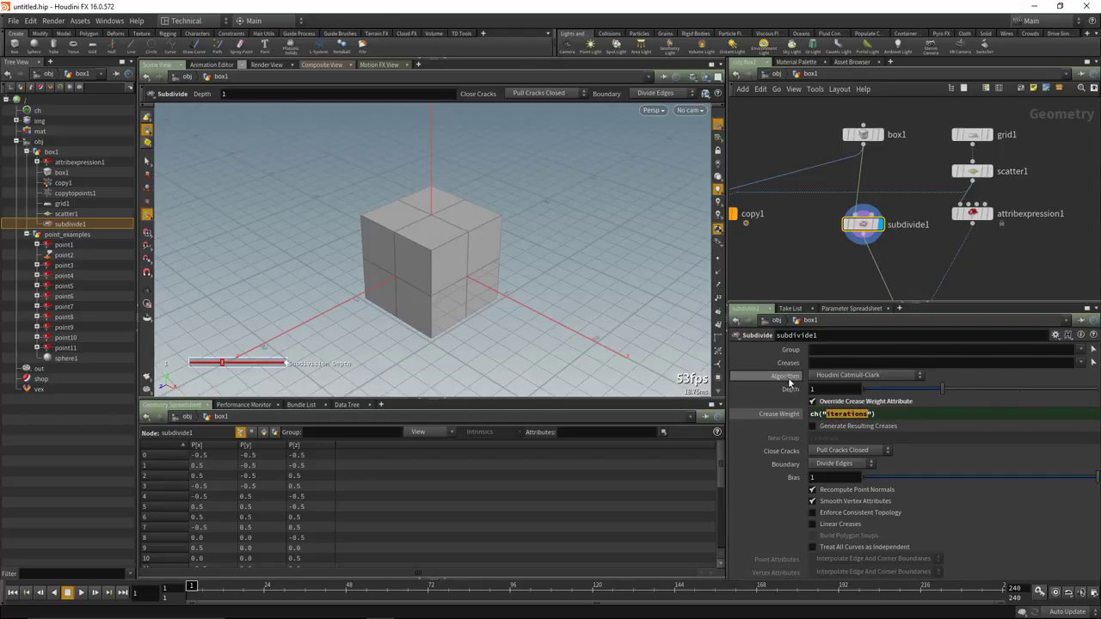
mouse_move(794, 392)
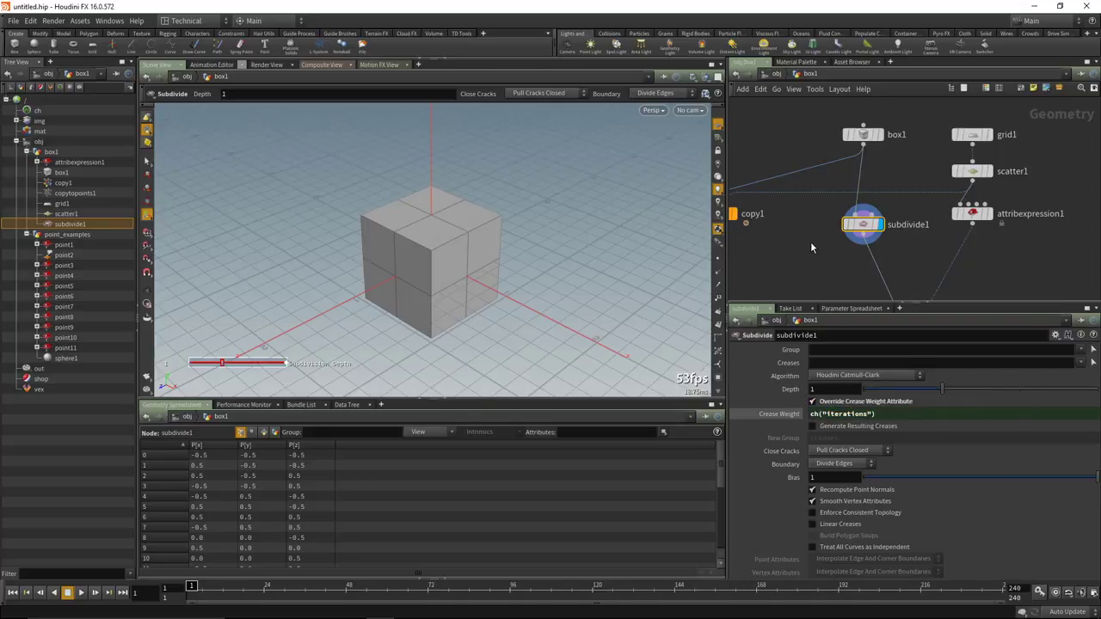
mouse_move(864, 228)
Align subdivide1 beneath box1 and raise its Depth to 3.
scroll(830, 234, down, 2)
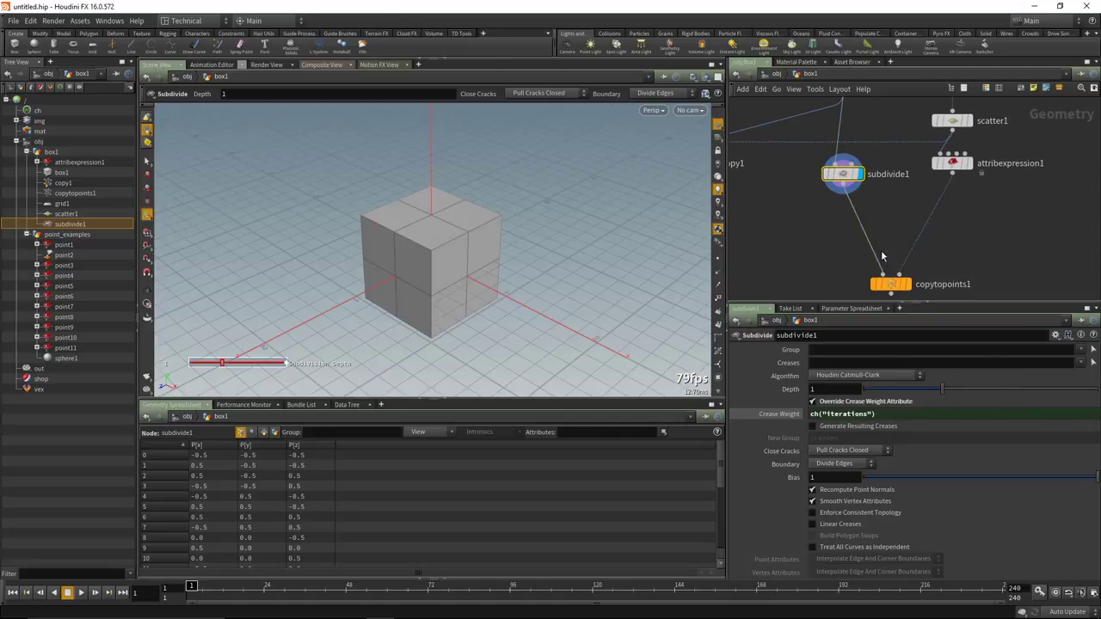
drag(895, 280, 890, 269)
drag(847, 184, 856, 211)
scroll(824, 252, up, 1)
drag(927, 393, 1084, 394)
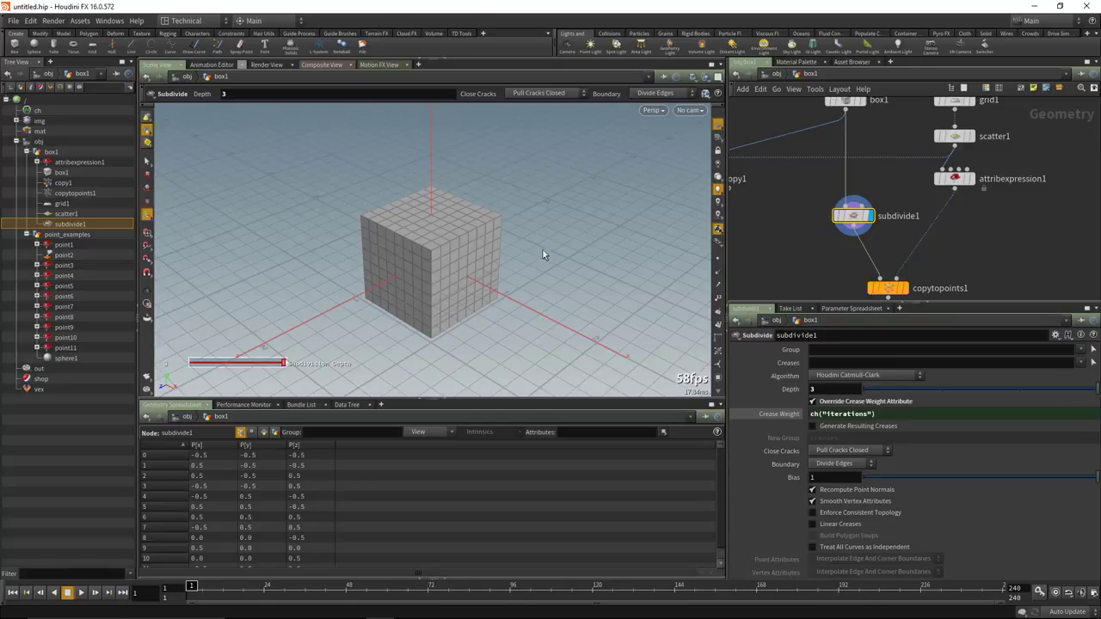
Rename the Subdivide node as between_0_and_3.
scroll(830, 267, up, 2)
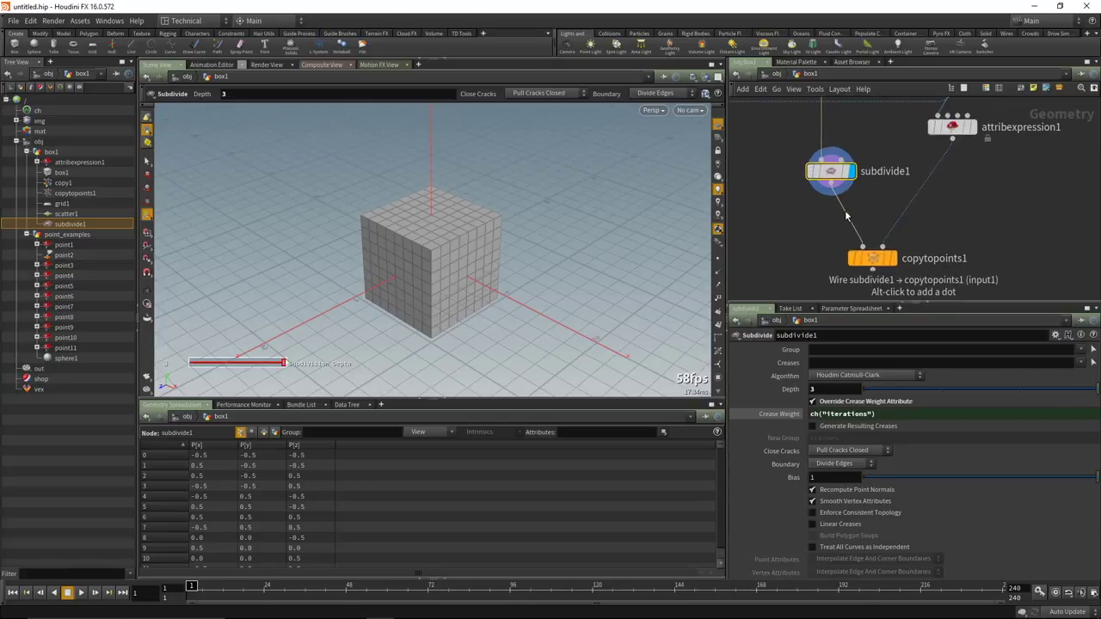
double_click(882, 173)
double_click(882, 172)
text(subdivi)
key(BackSpace)
key(BackSpace)
key(BackSpace)
key(BackSpace)
key(BackSpace)
key(BackSpace)
key(BackSpace)
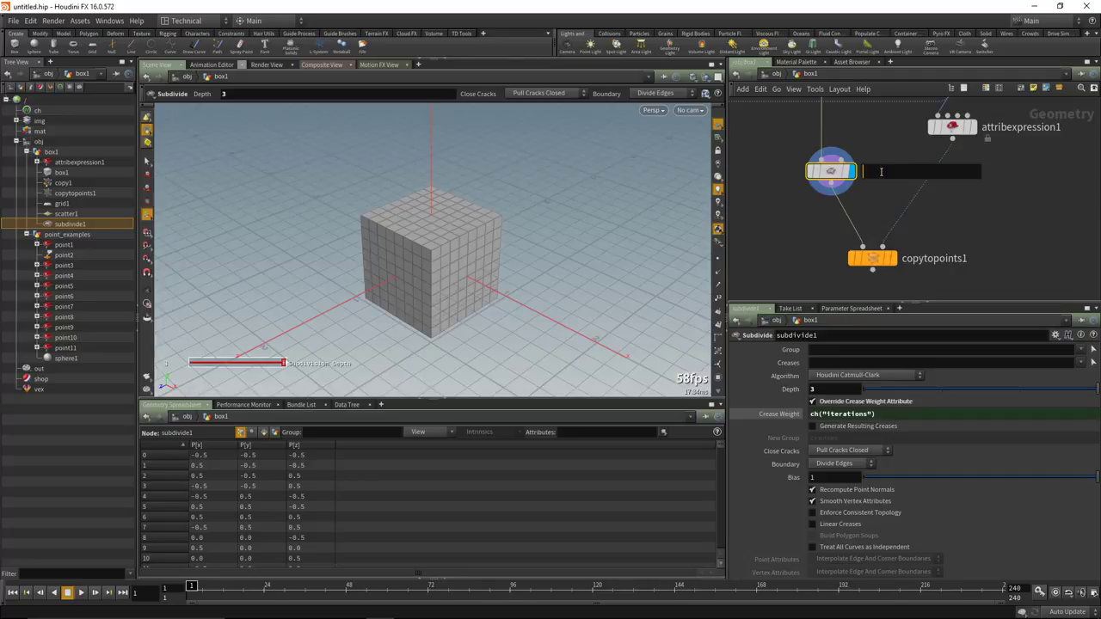
text(between)
text(_0_abn)
text(nd)
key(Return)
Select copytopoints1 and display its result with all the subdivided boxes framed in the view.
middle_drag(832, 178, 833, 222)
scroll(833, 222, down, 2)
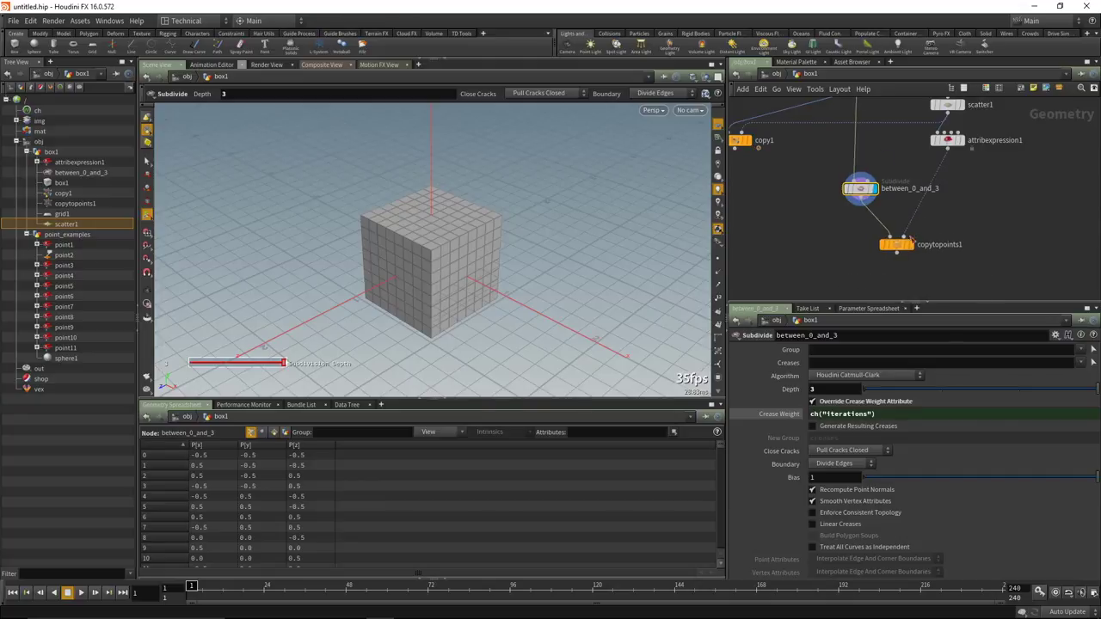
click(913, 247)
click(896, 244)
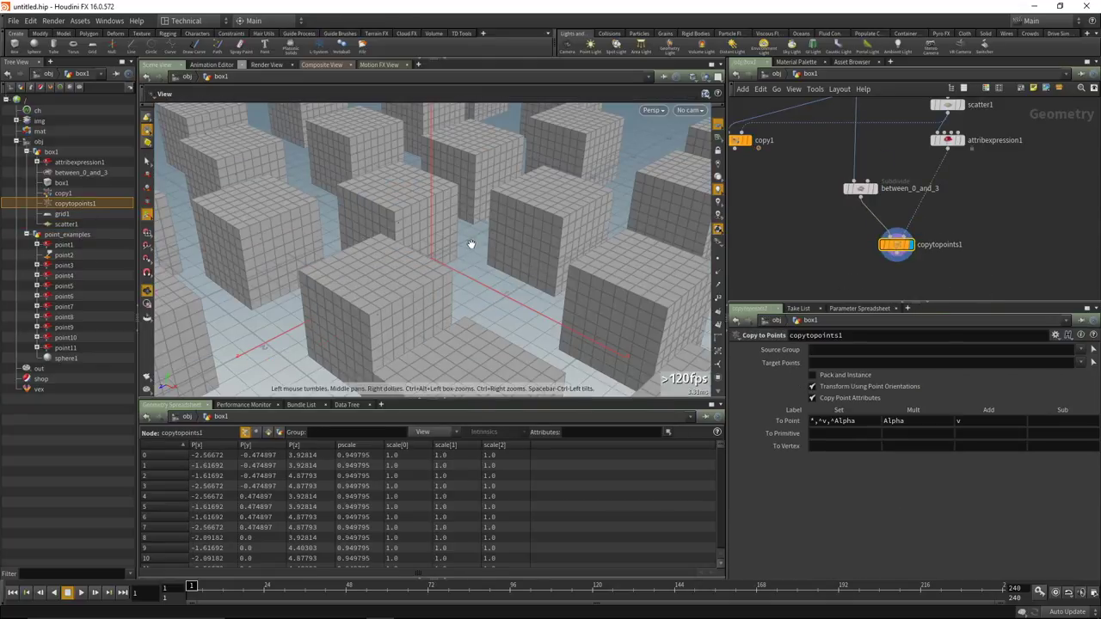
scroll(478, 247, down, 3)
scroll(486, 250, down, 5)
scroll(496, 249, up, 4)
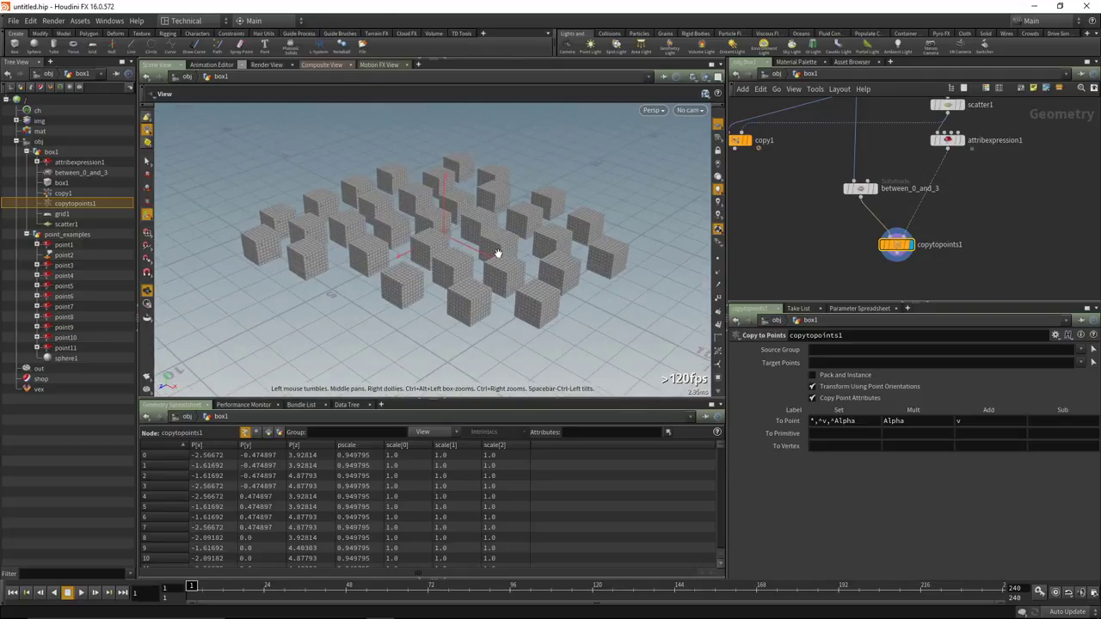
Add a For-Each Loop beside copytopoints1 and move its begin node slightly up.
middle_drag(761, 232, 828, 244)
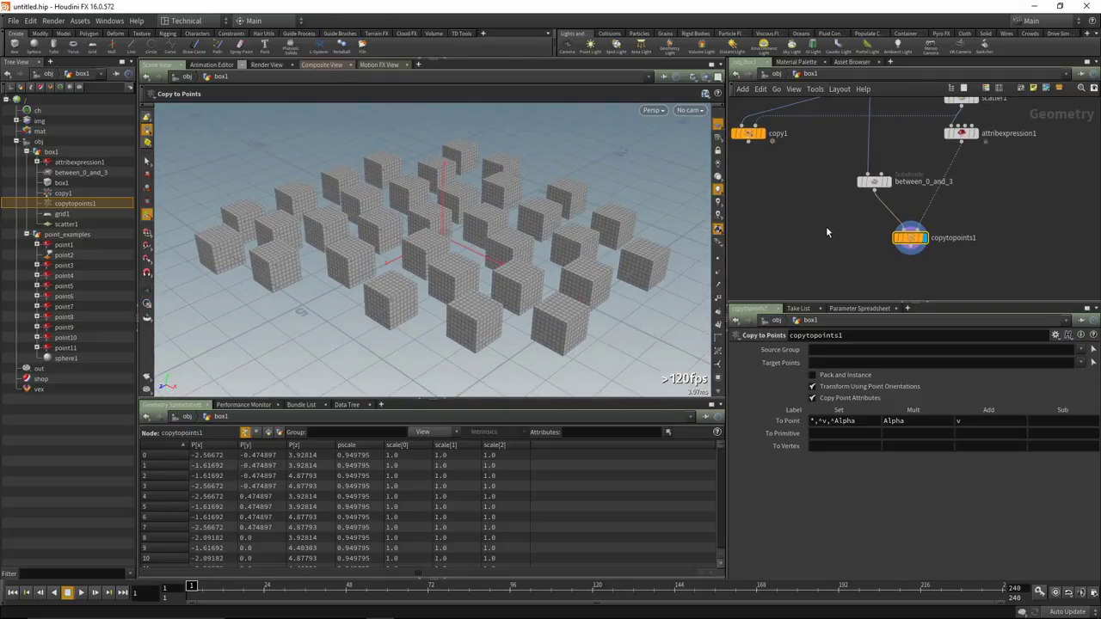
key(Tab)
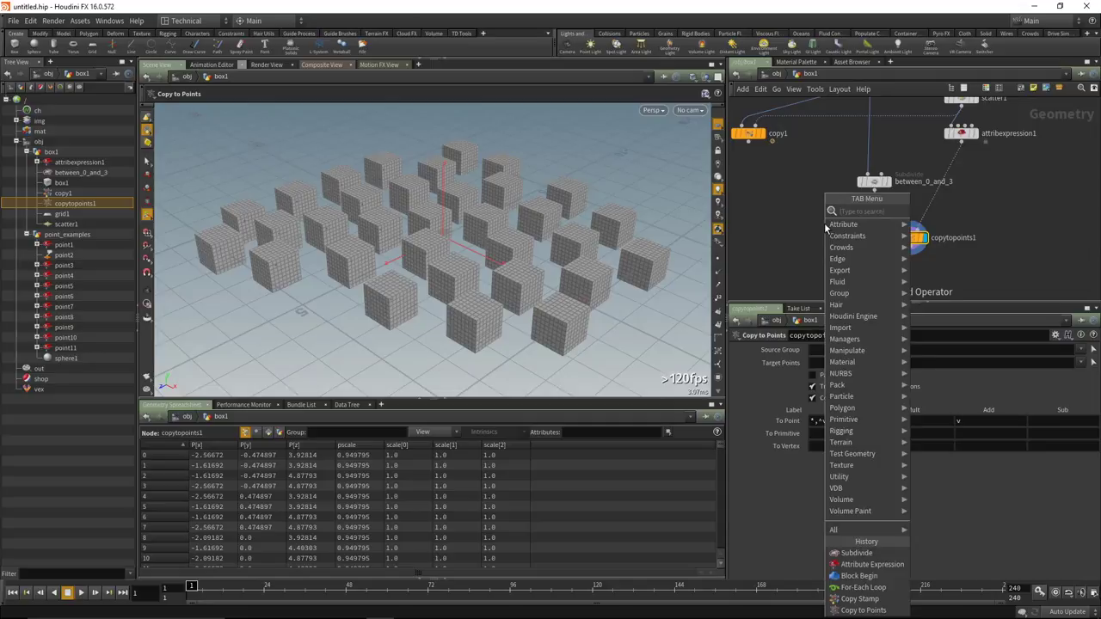
text(fir)
key(BackSpace)
key(BackSpace)
key(BackSpace)
text(for)
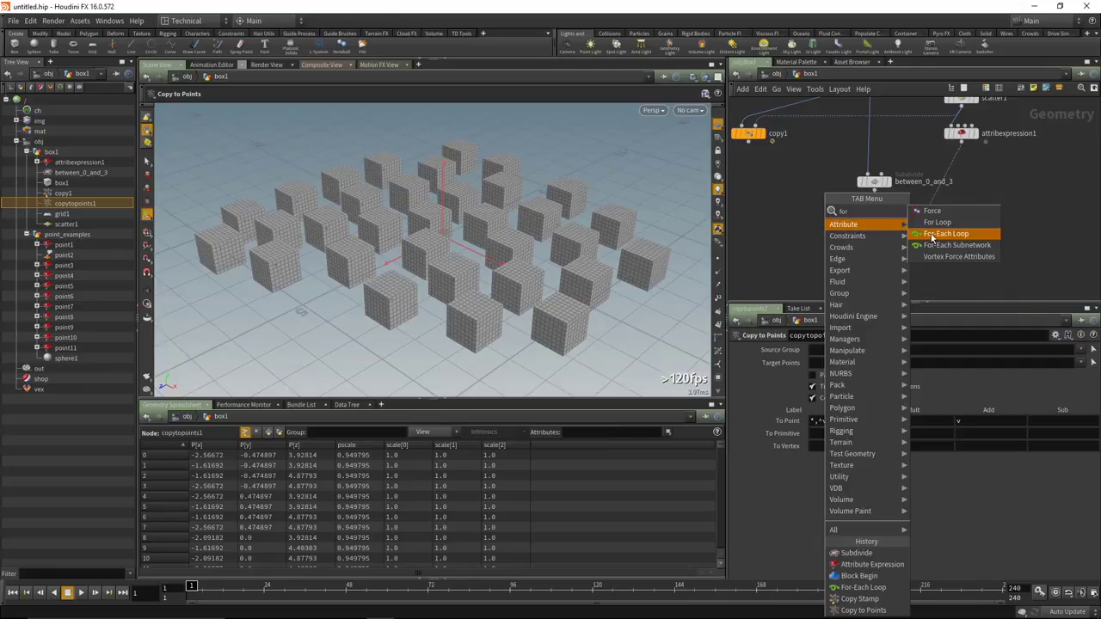
click(931, 234)
click(825, 220)
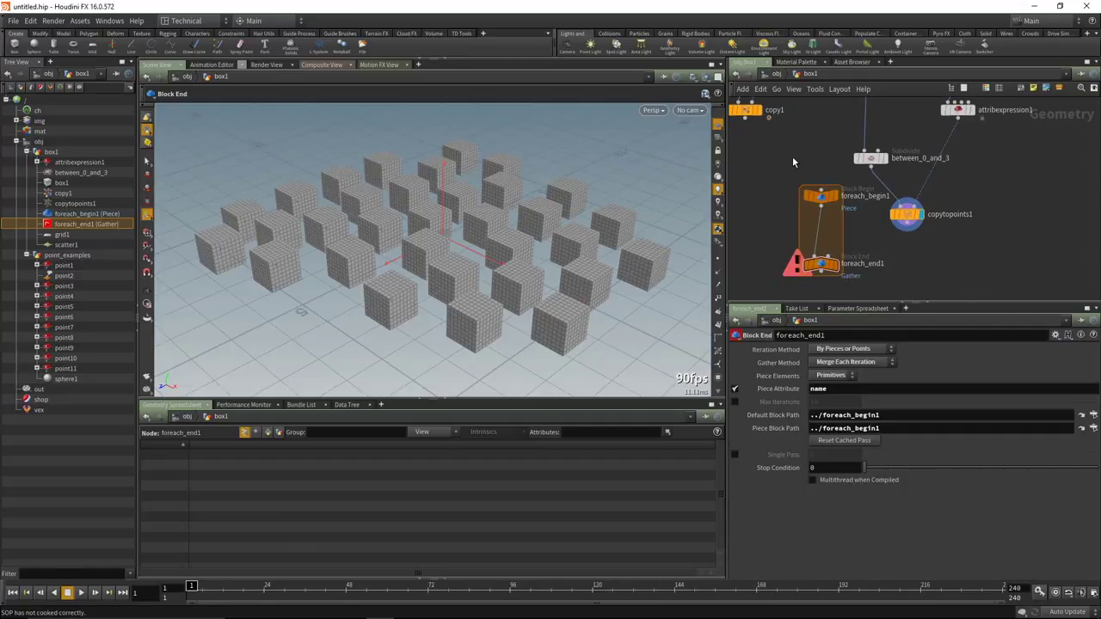
mouse_move(822, 200)
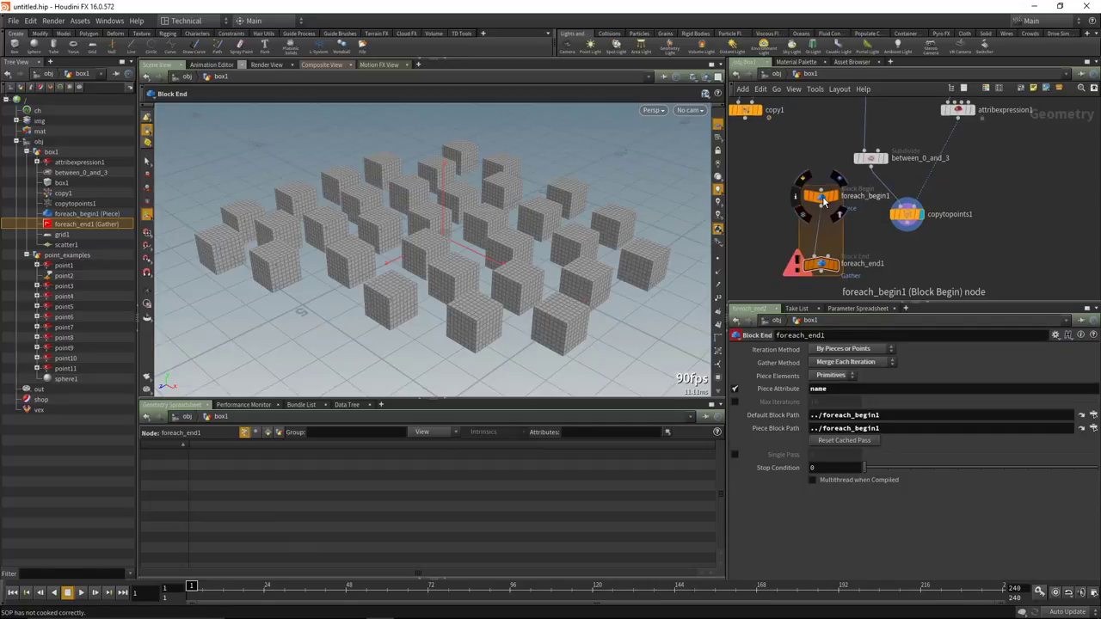
mouse_move(822, 199)
mouse_down()
mouse_move(820, 214)
mouse_move(817, 199)
mouse_move(833, 197)
mouse_move(818, 200)
mouse_move(822, 212)
mouse_move(818, 169)
mouse_move(817, 190)
mouse_up()
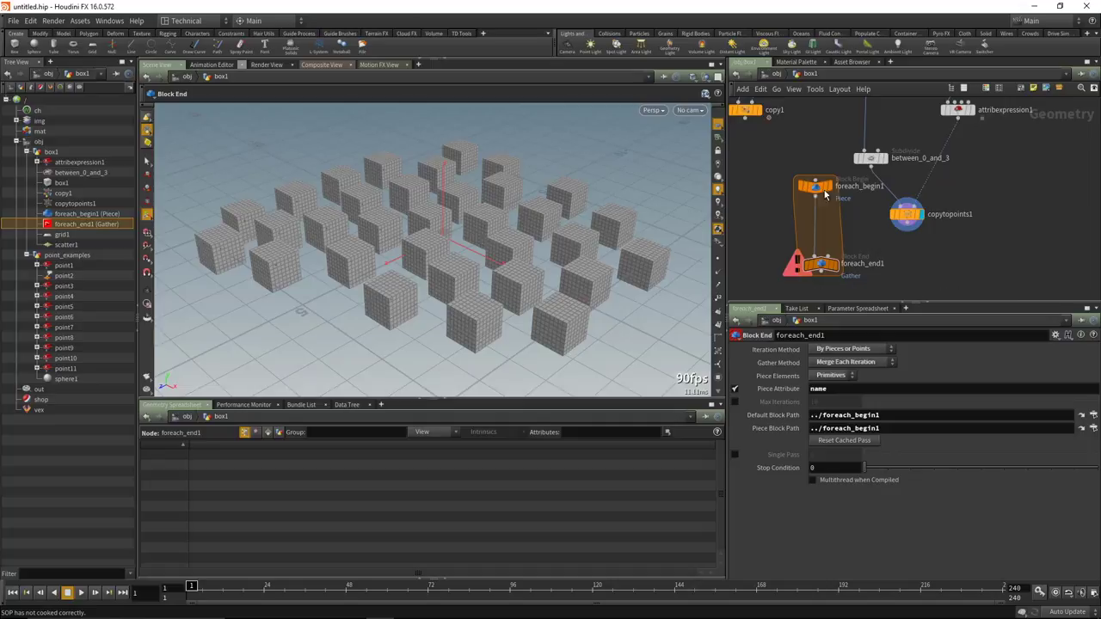
Insert foreach_begin1 between attribexpression1 and copytopoints1, and place foreach_end1 beneath copytopoints1.
middle_drag(973, 200, 972, 218)
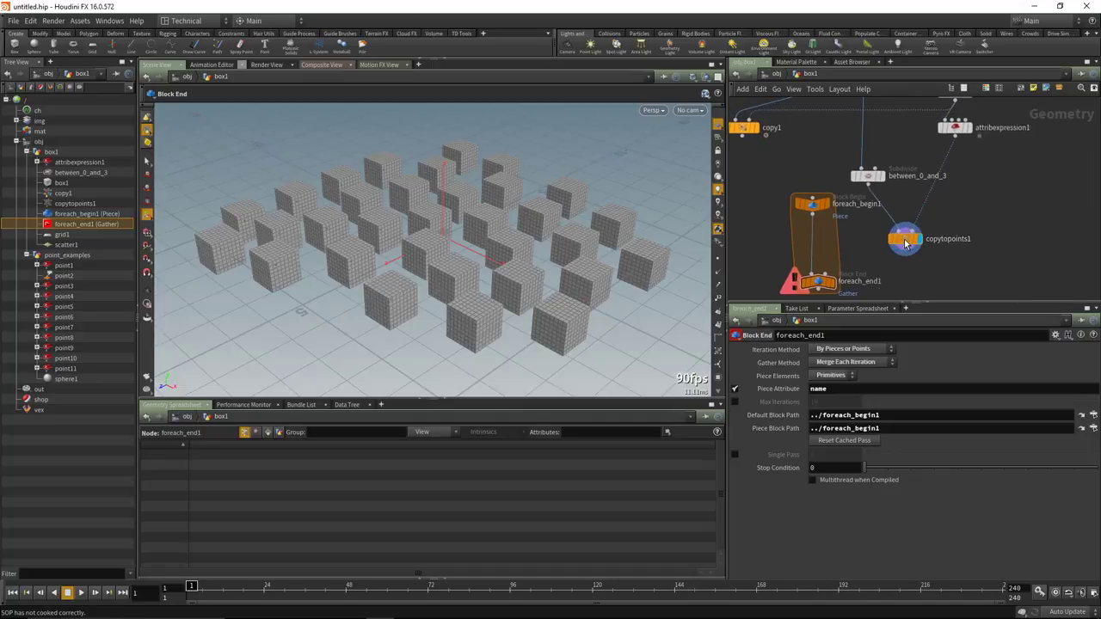
mouse_move(812, 207)
mouse_move(954, 130)
mouse_move(908, 247)
drag(877, 175, 856, 162)
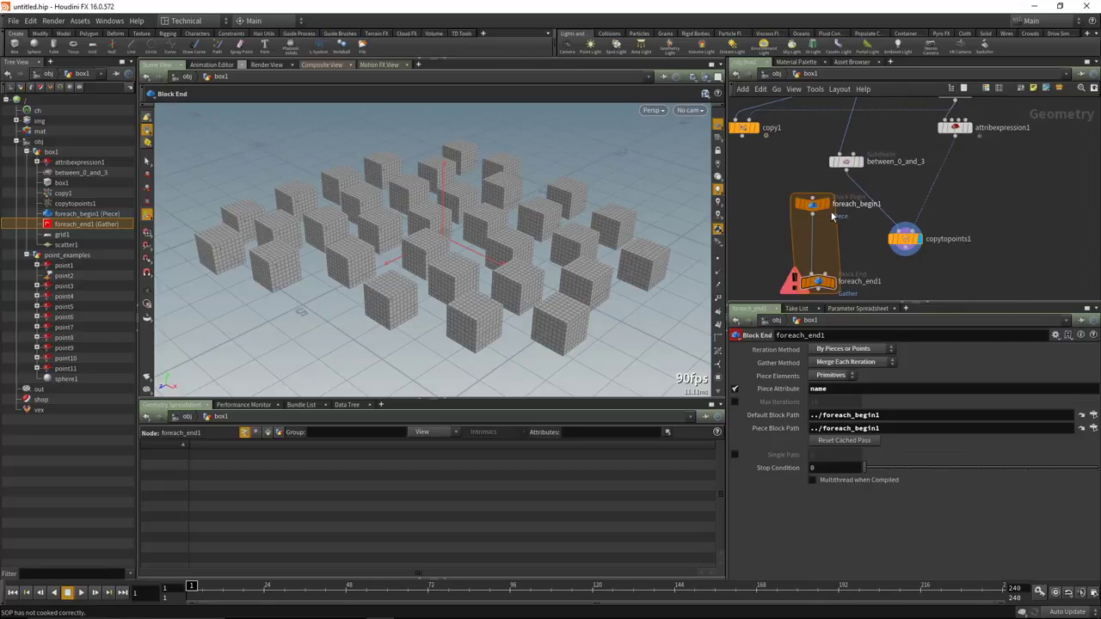
drag(812, 209, 955, 163)
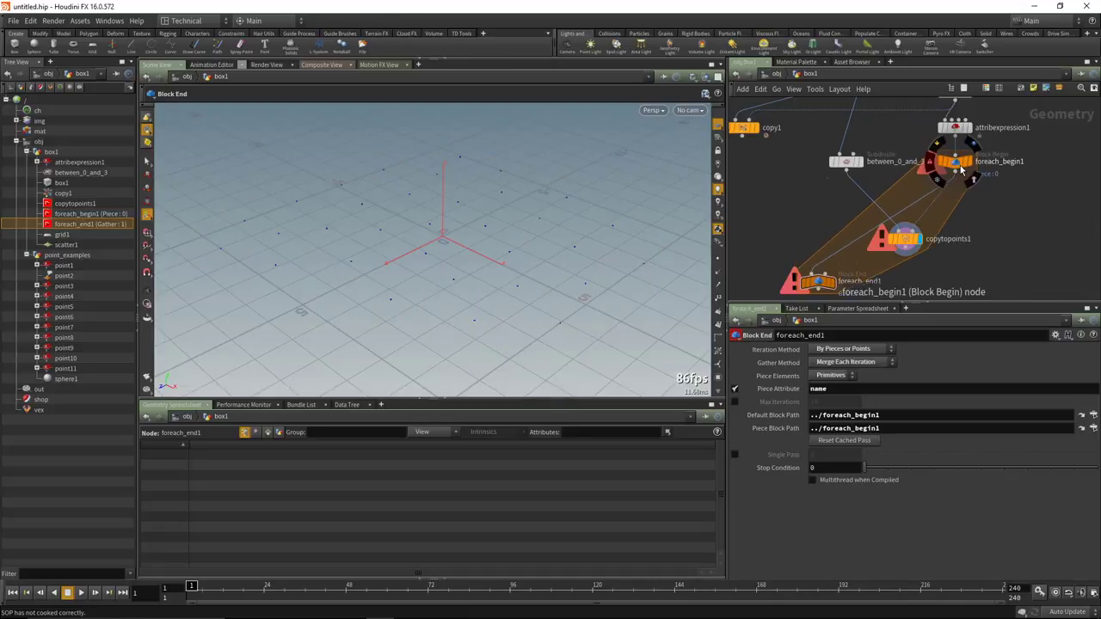
middle_drag(802, 230, 783, 192)
drag(807, 246, 896, 257)
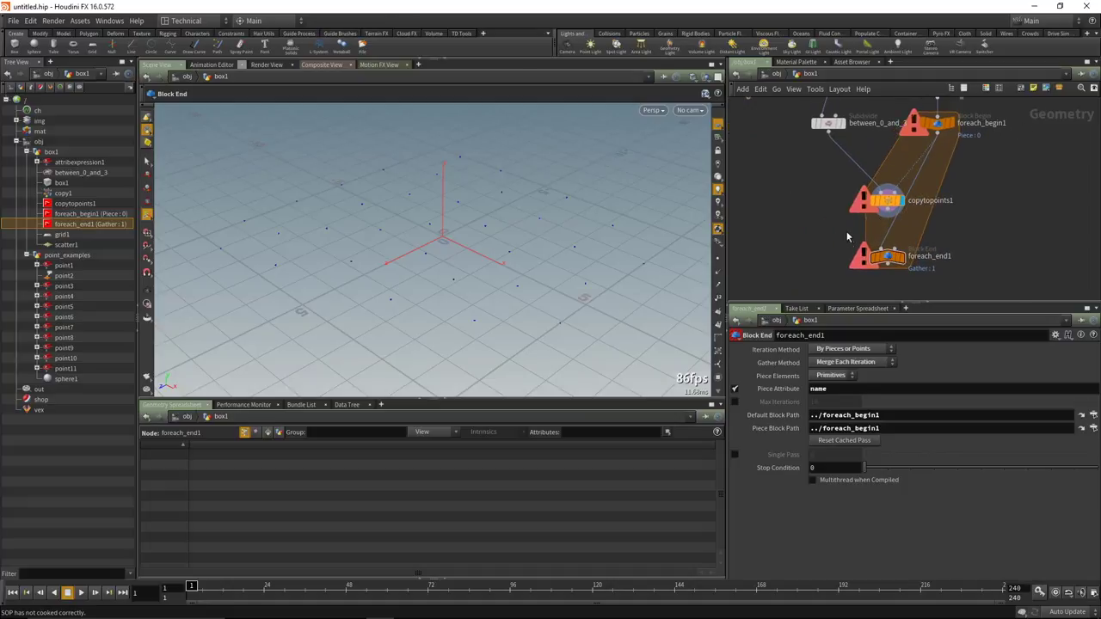
Make the foreach_end1 node the displayed output of the box1 network.
click(892, 212)
click(894, 258)
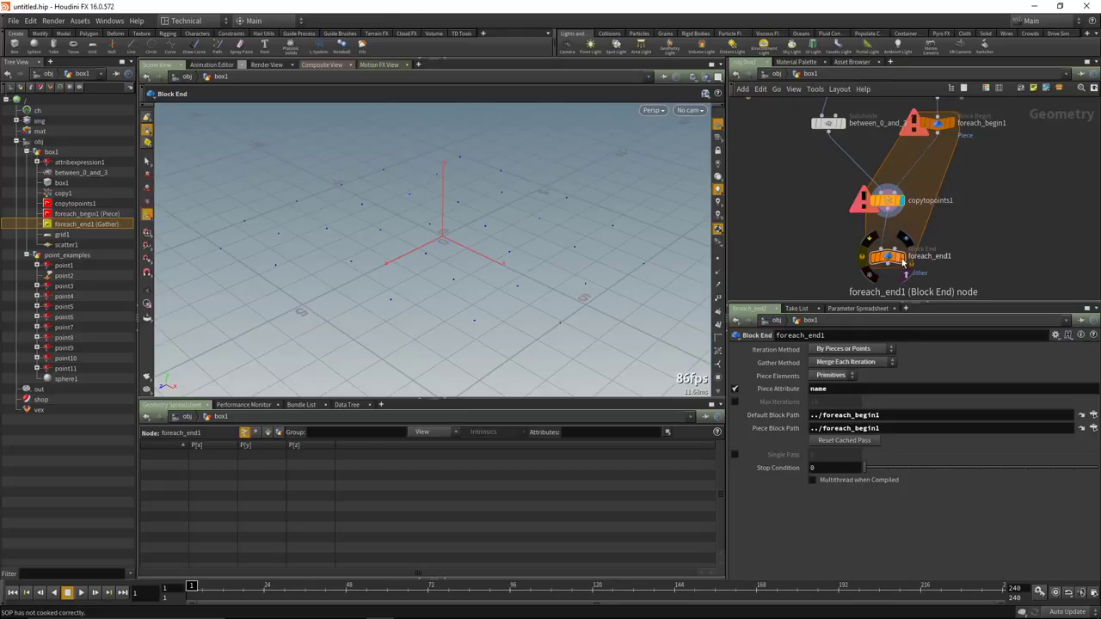
click(905, 240)
scroll(964, 235, down, 2)
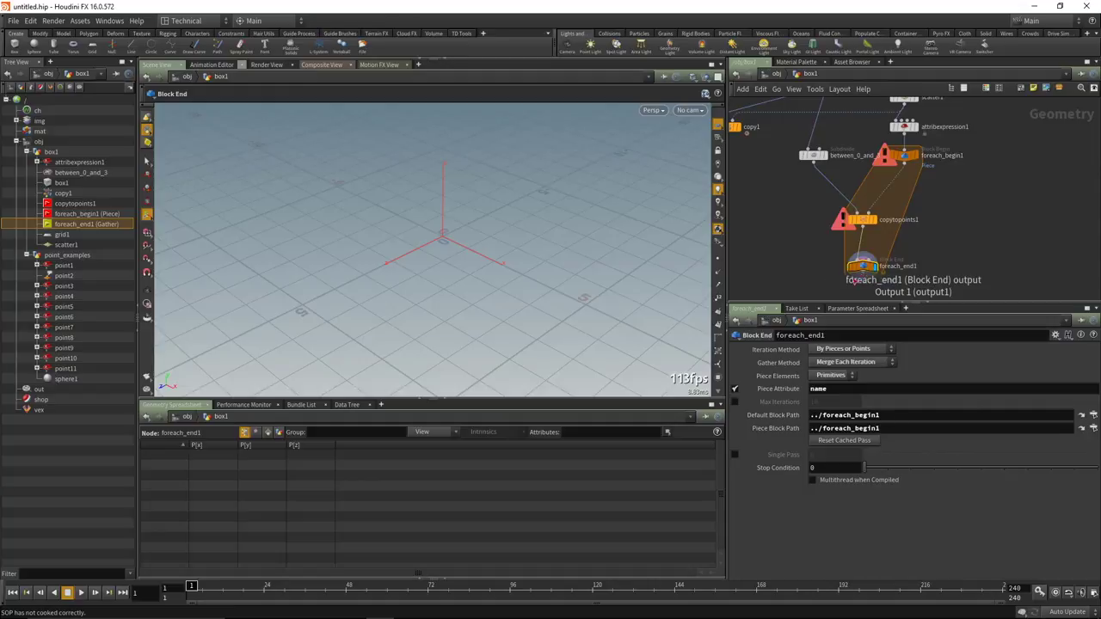
drag(863, 269, 864, 265)
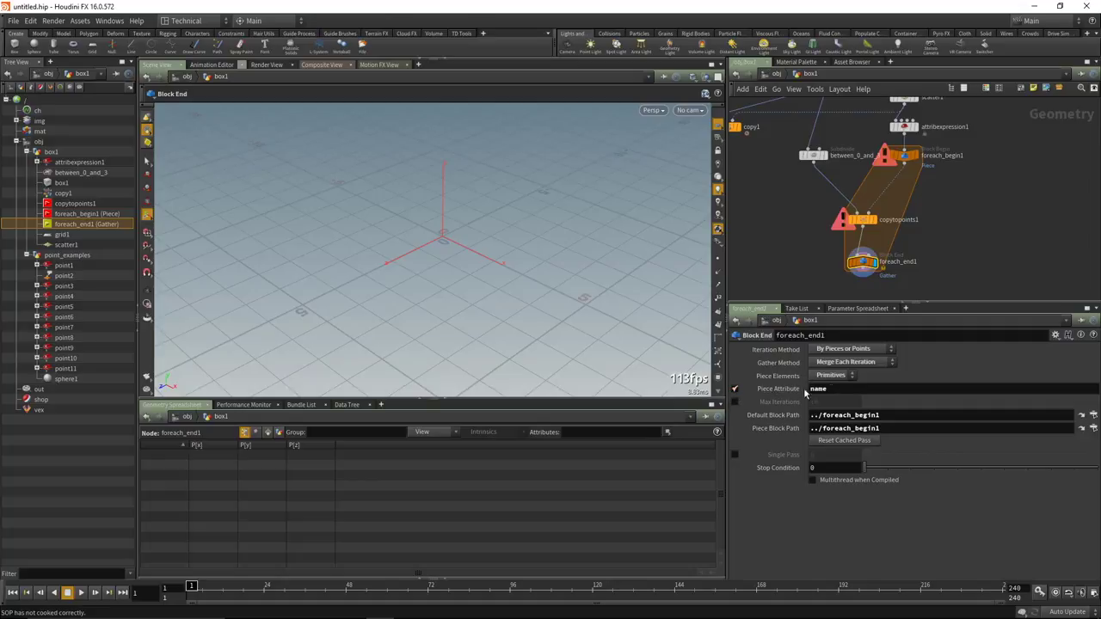
Disable the piece attribute on foreach_end1 and set its piece elements to Points.
click(735, 392)
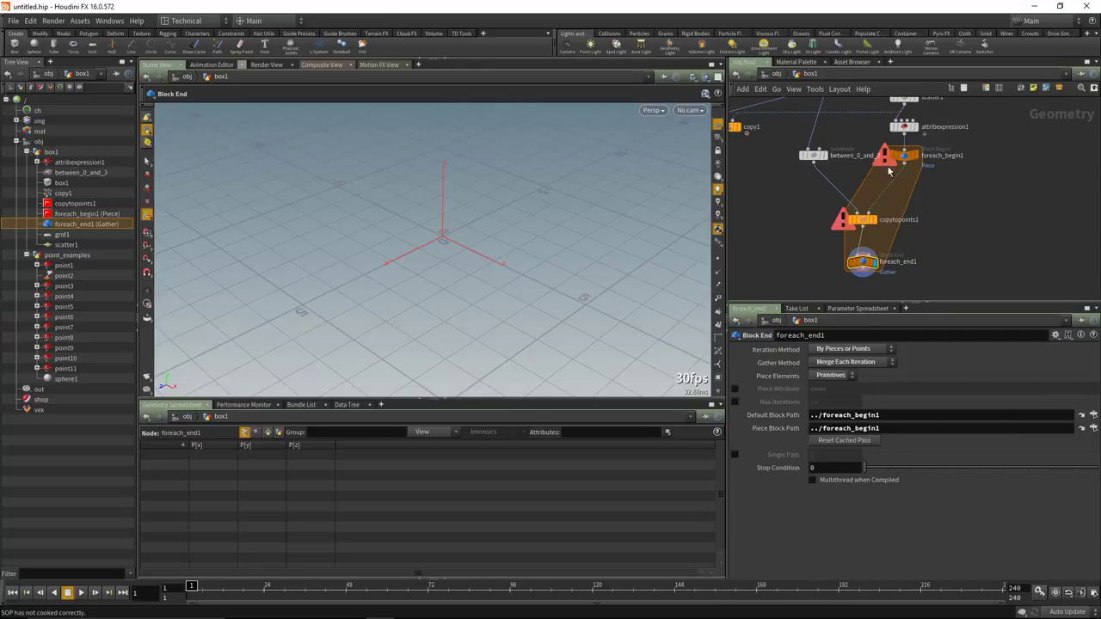
click(830, 377)
click(826, 399)
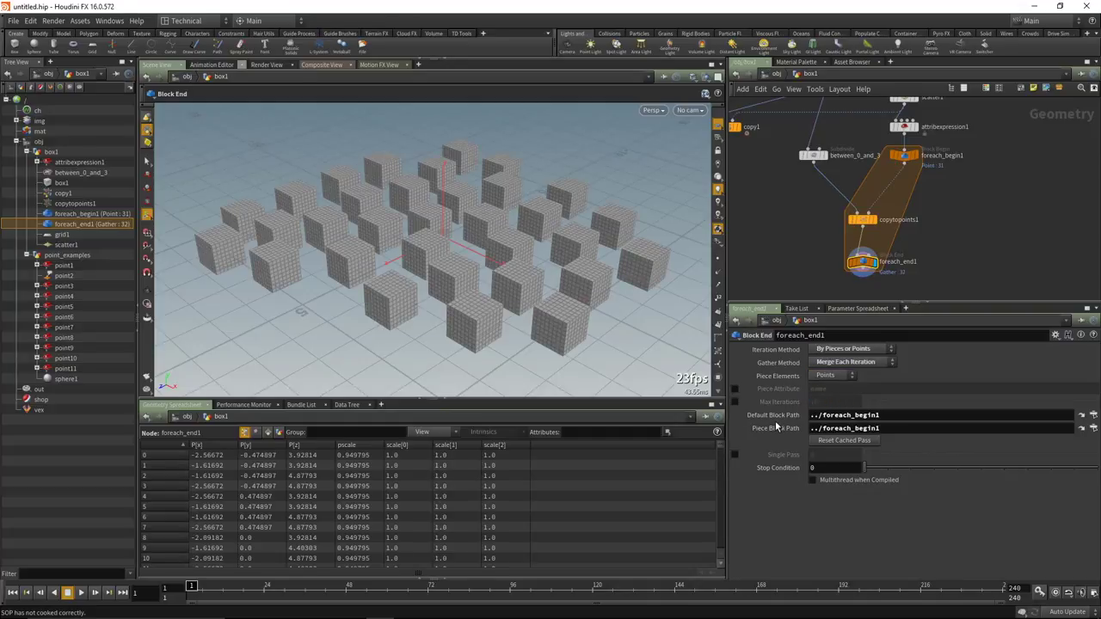
Move the between_0_and_3 node slightly farther away from the for-each block.
middle_drag(948, 197, 963, 207)
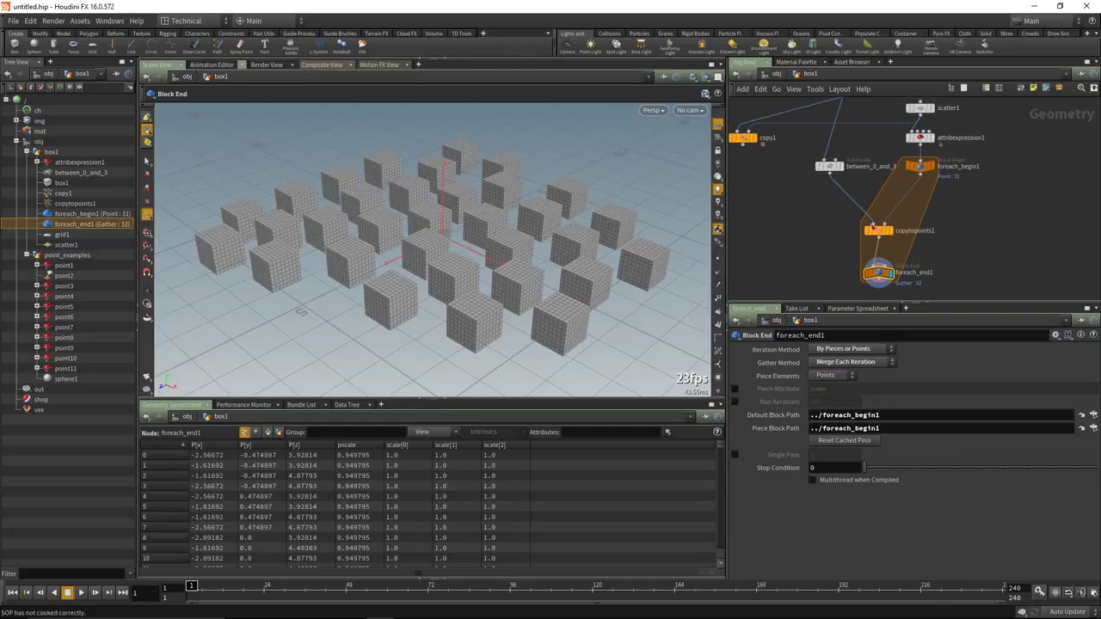
middle_drag(842, 217, 825, 223)
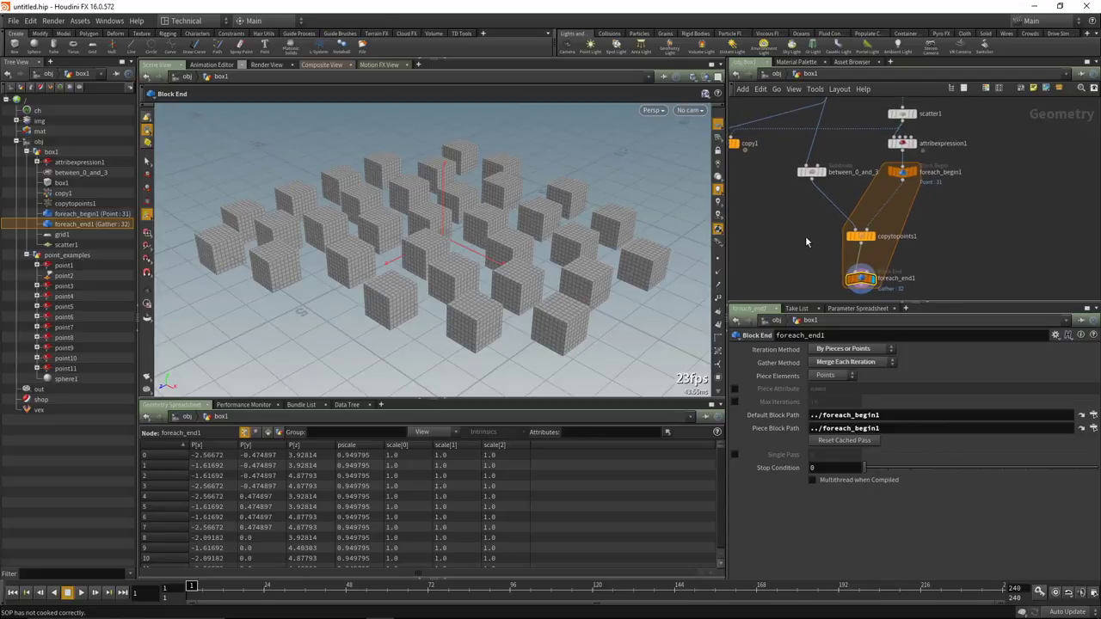
drag(819, 178, 814, 184)
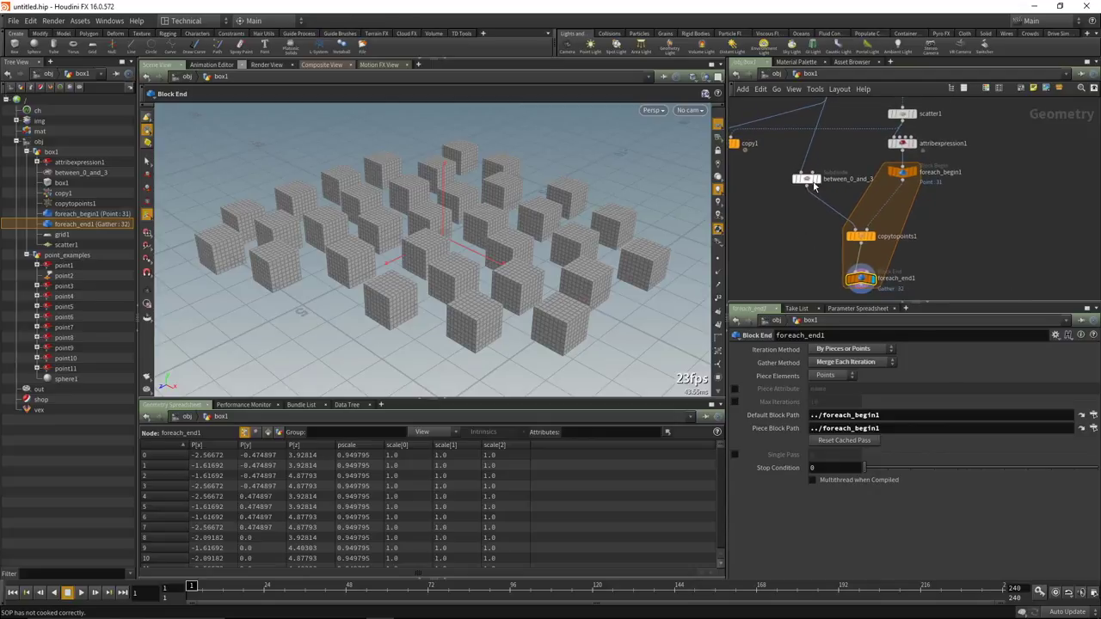
Create a meta import node from foreach_begin1 and place it beside the loop, slightly below foreach_begin1.
mouse_move(903, 176)
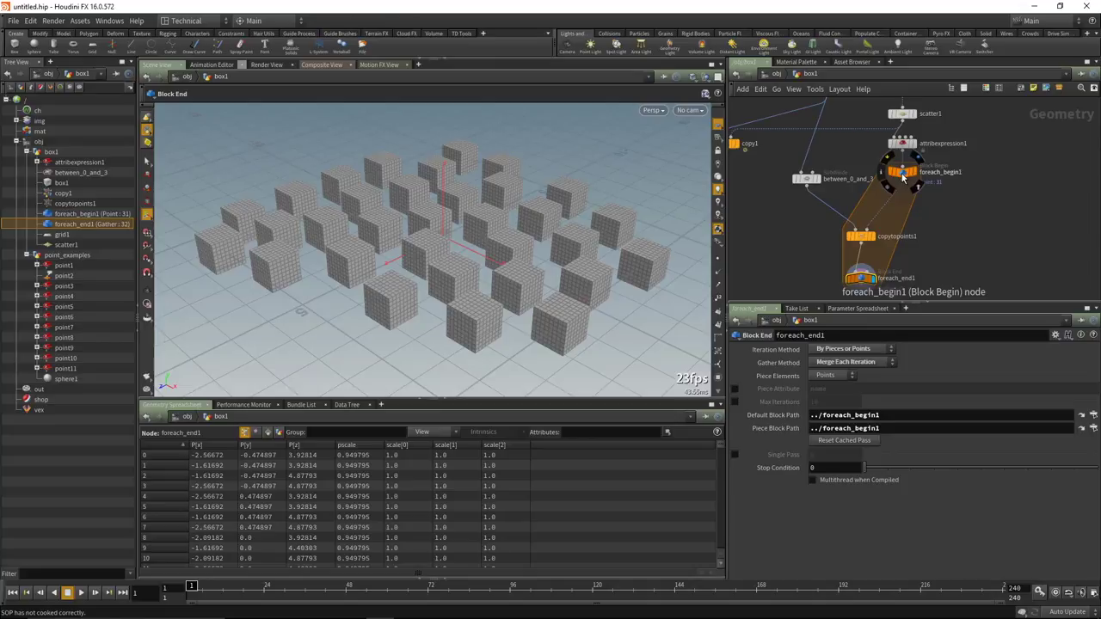
middle_drag(815, 263, 783, 247)
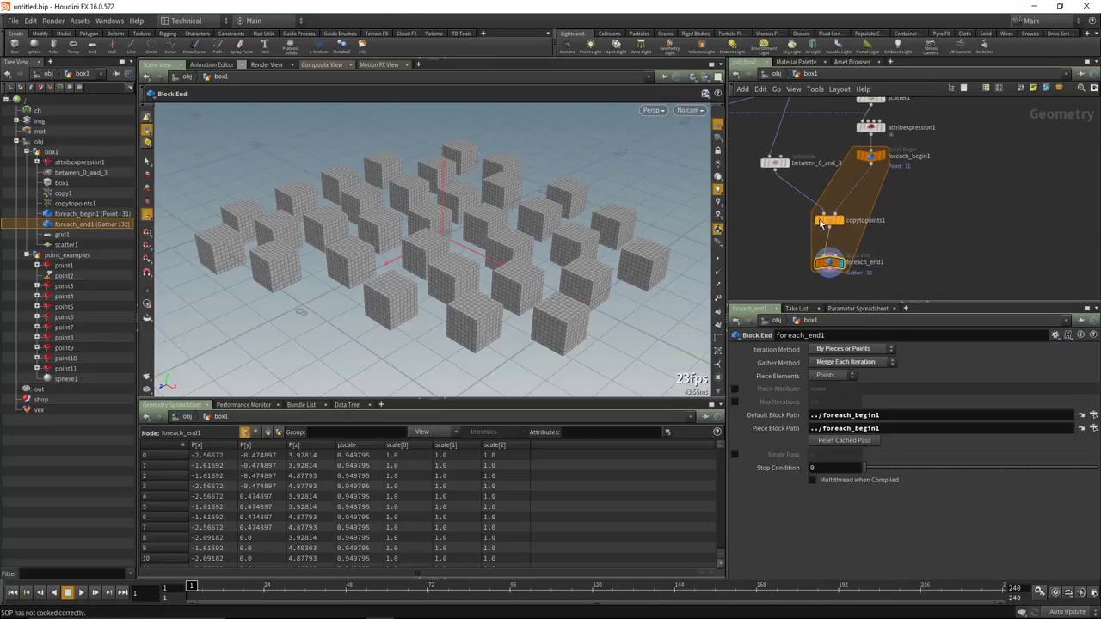
click(872, 158)
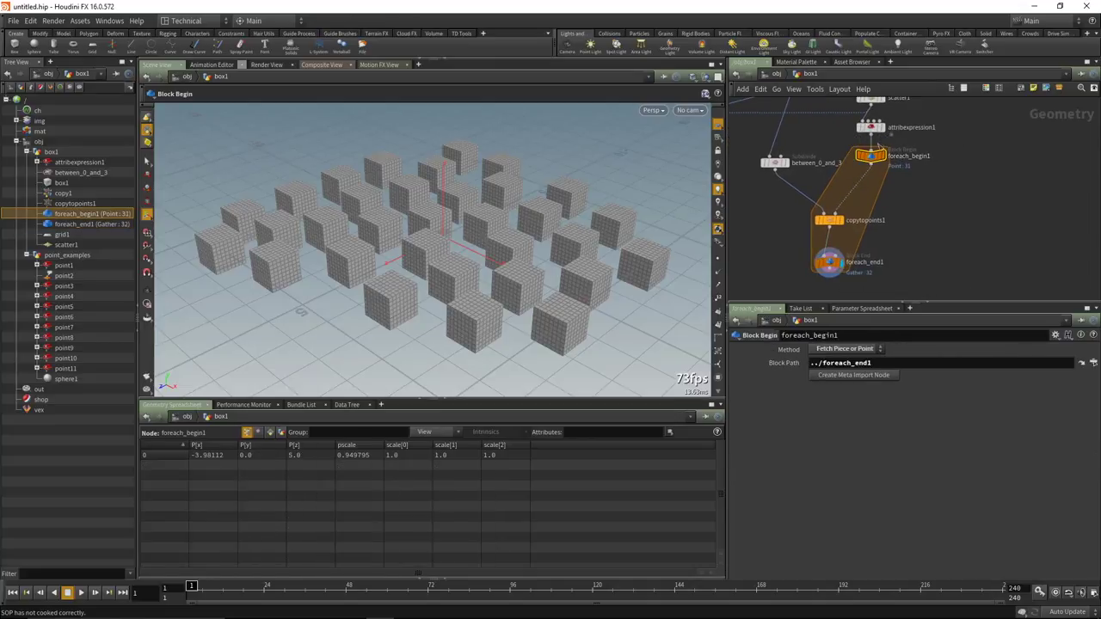
click(844, 376)
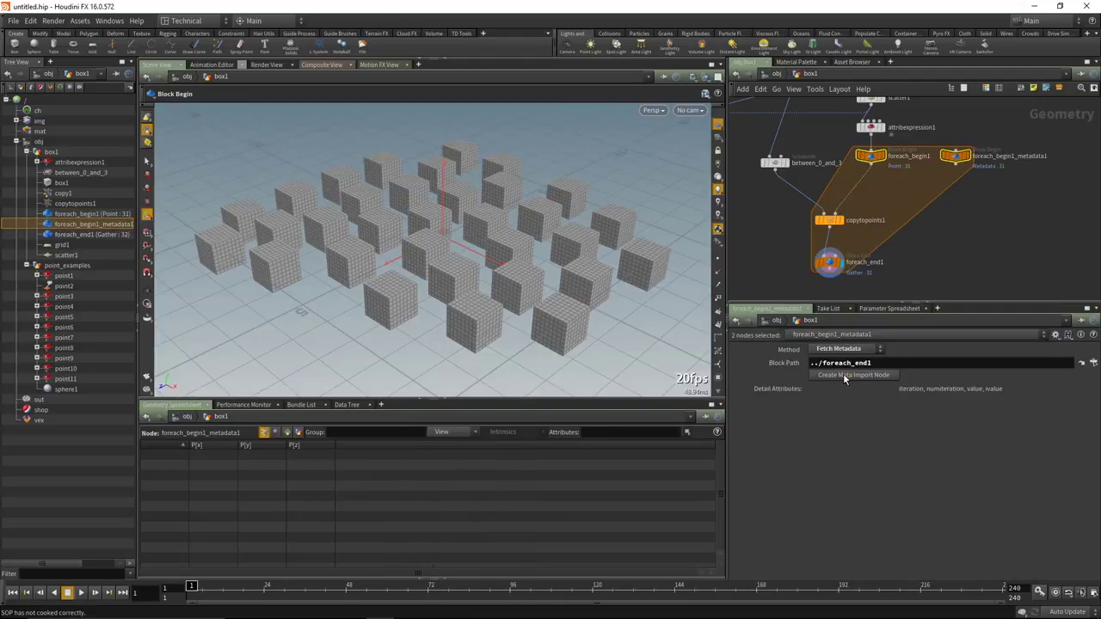
click(956, 156)
drag(956, 150, 948, 173)
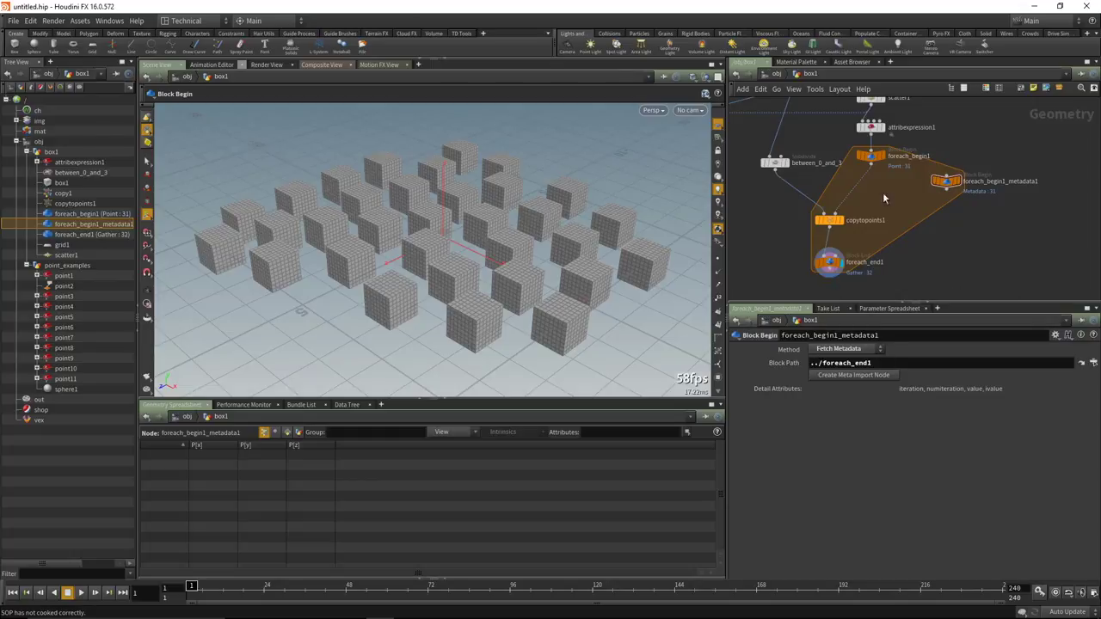
Compare the settings of the loop's begin and end nodes, and rename the metadata node as iteration.
click(872, 157)
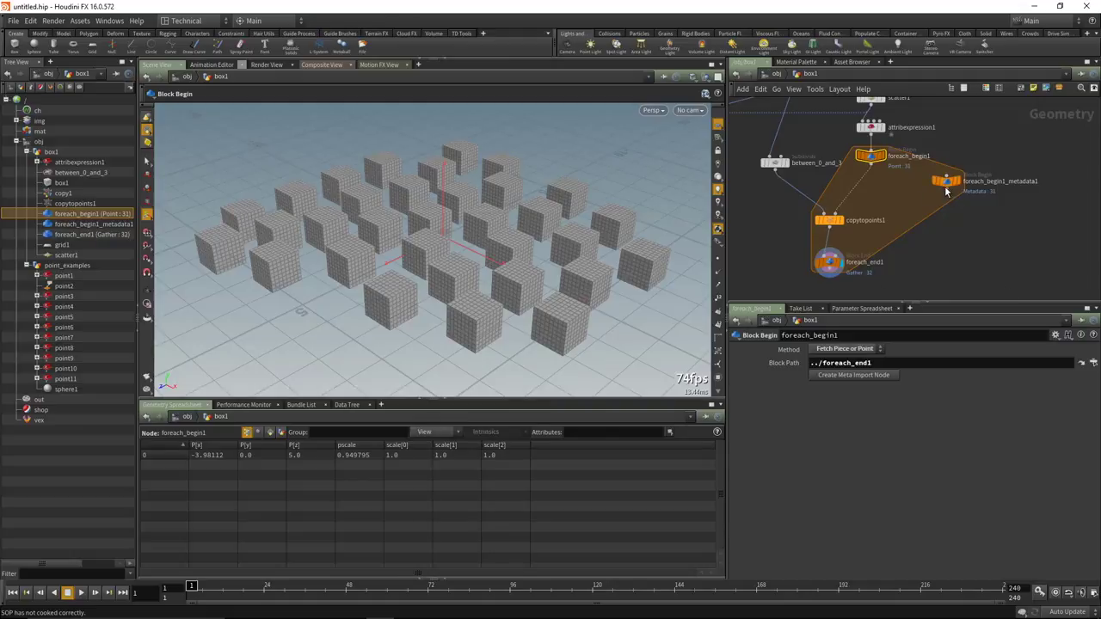
click(829, 267)
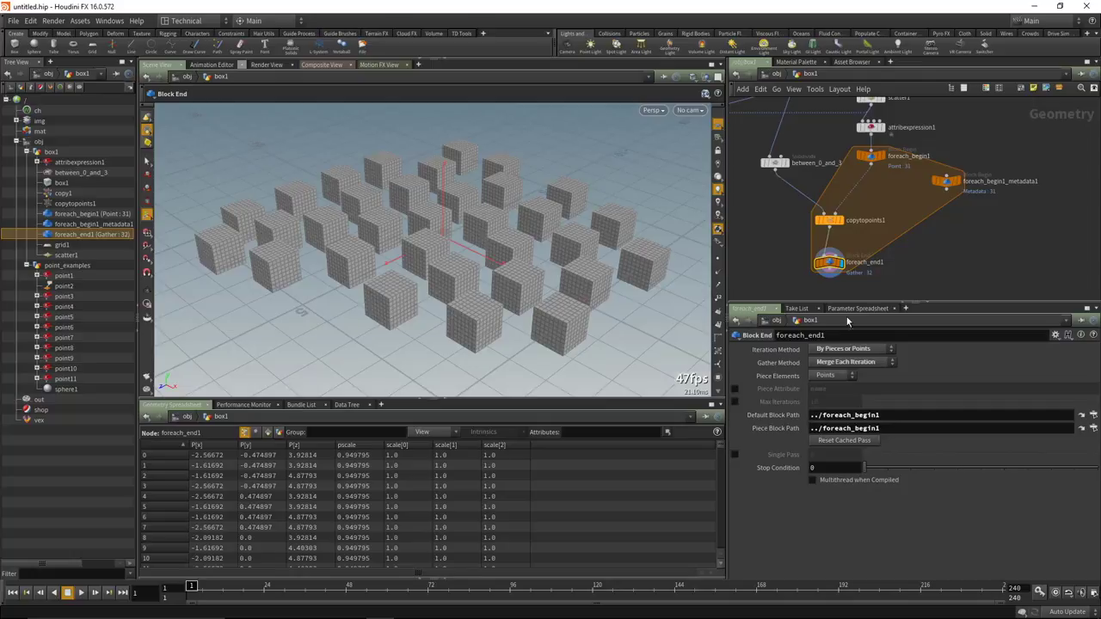
click(948, 182)
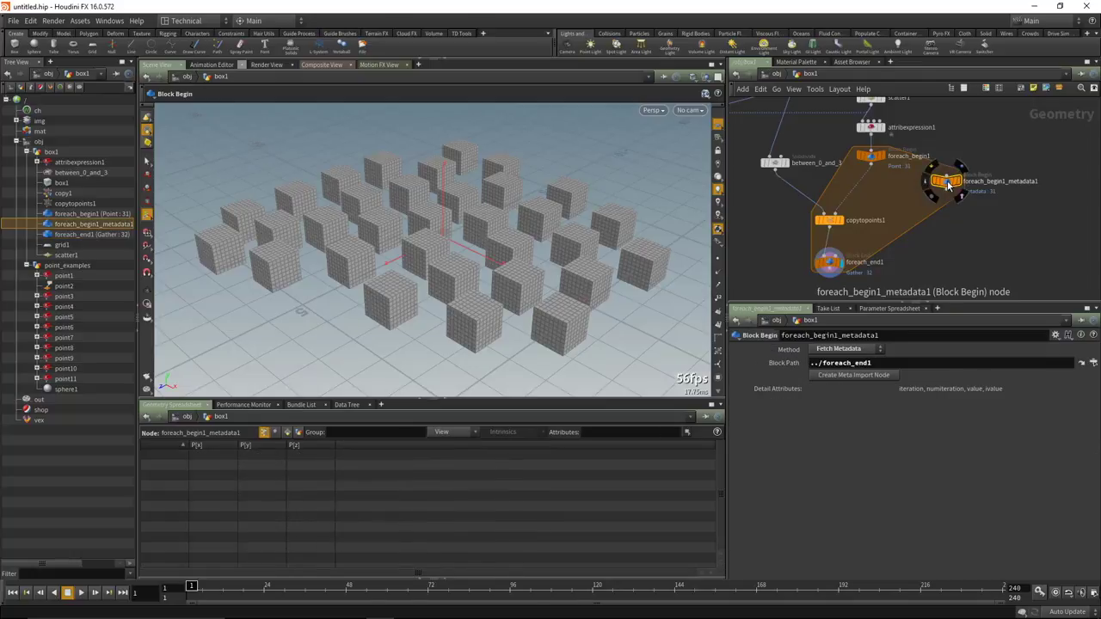
double_click(1003, 181)
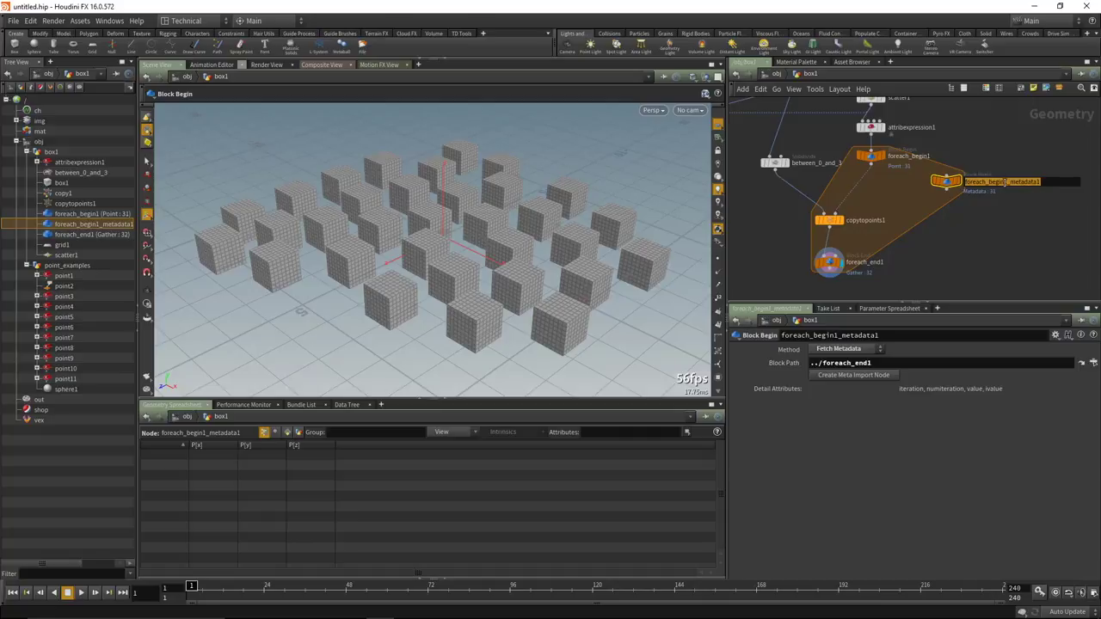
text(eration)
key(Return)
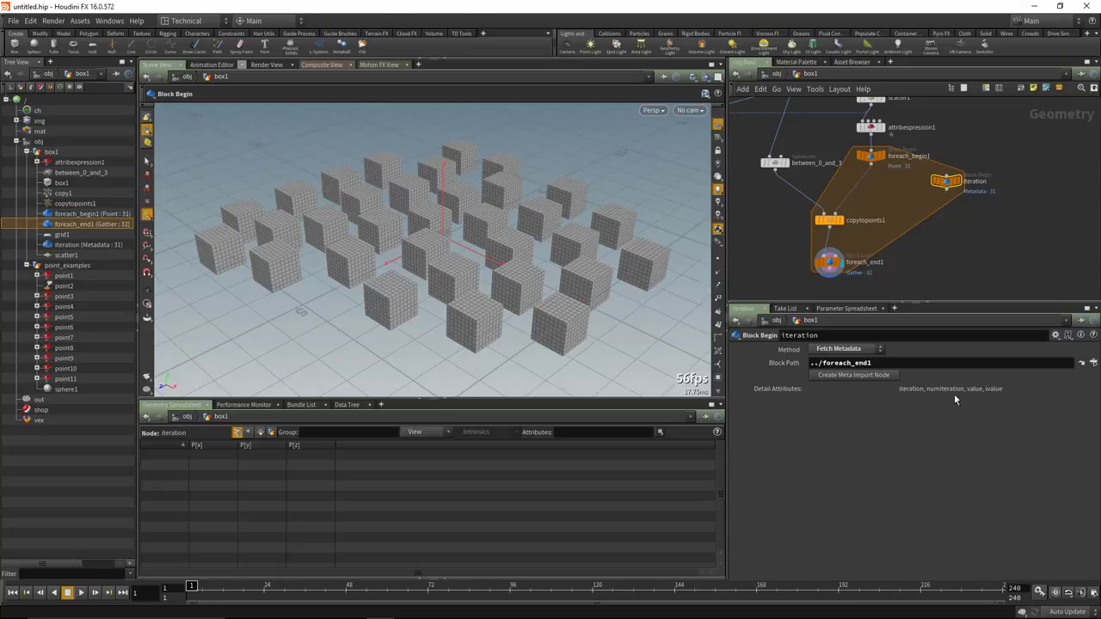
Show the iteration node's detail attributes in the geometry spreadsheet and pin the spreadsheet to that node.
mouse_move(946, 182)
click(272, 432)
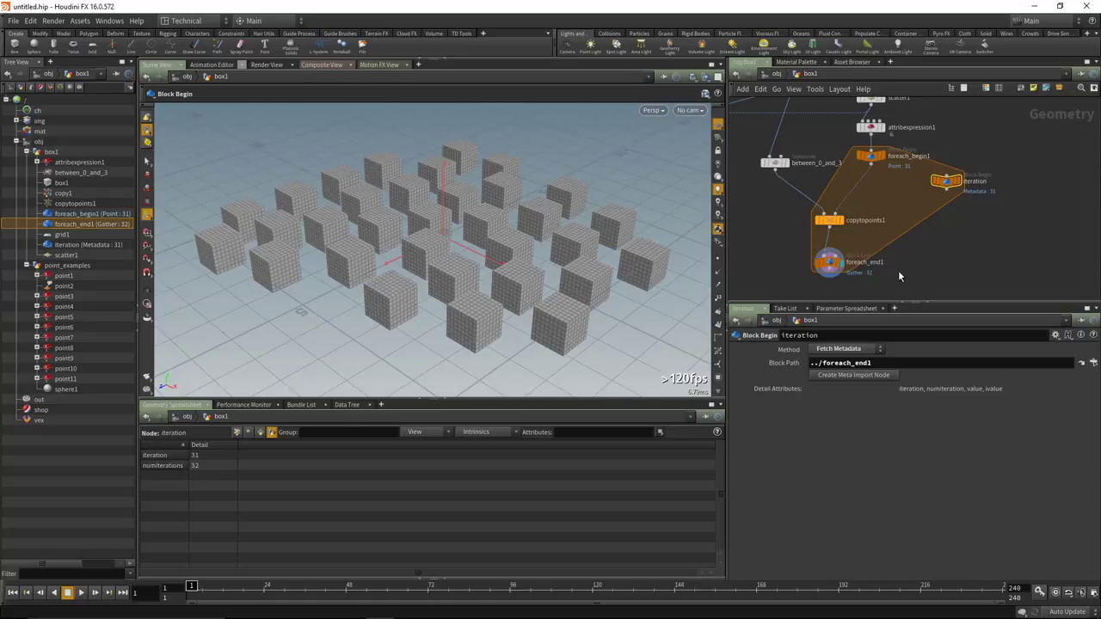
click(830, 263)
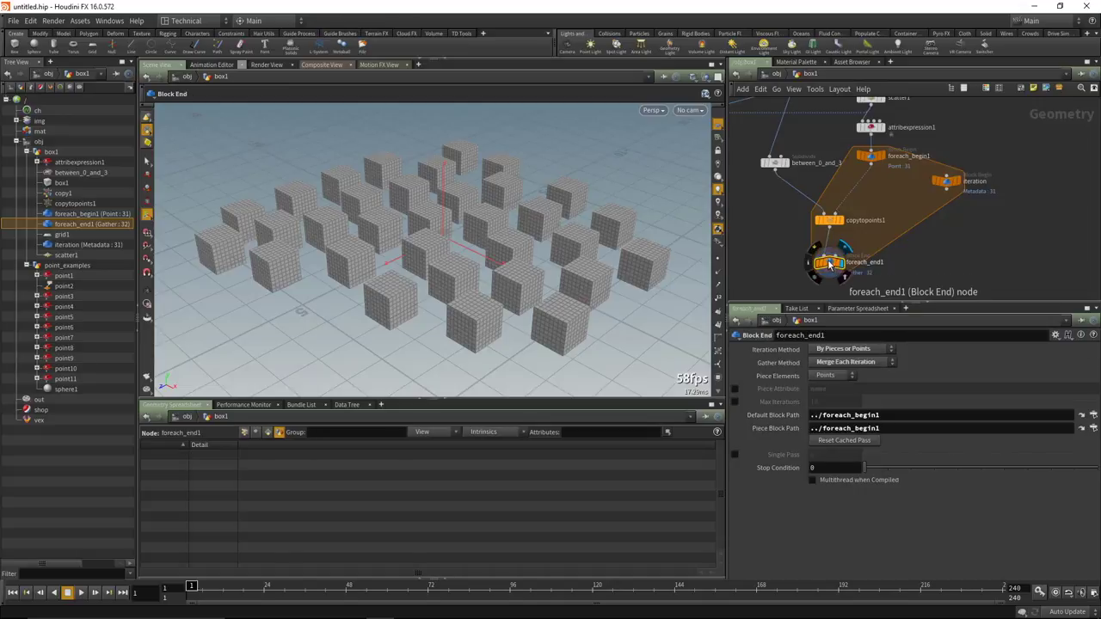
click(949, 183)
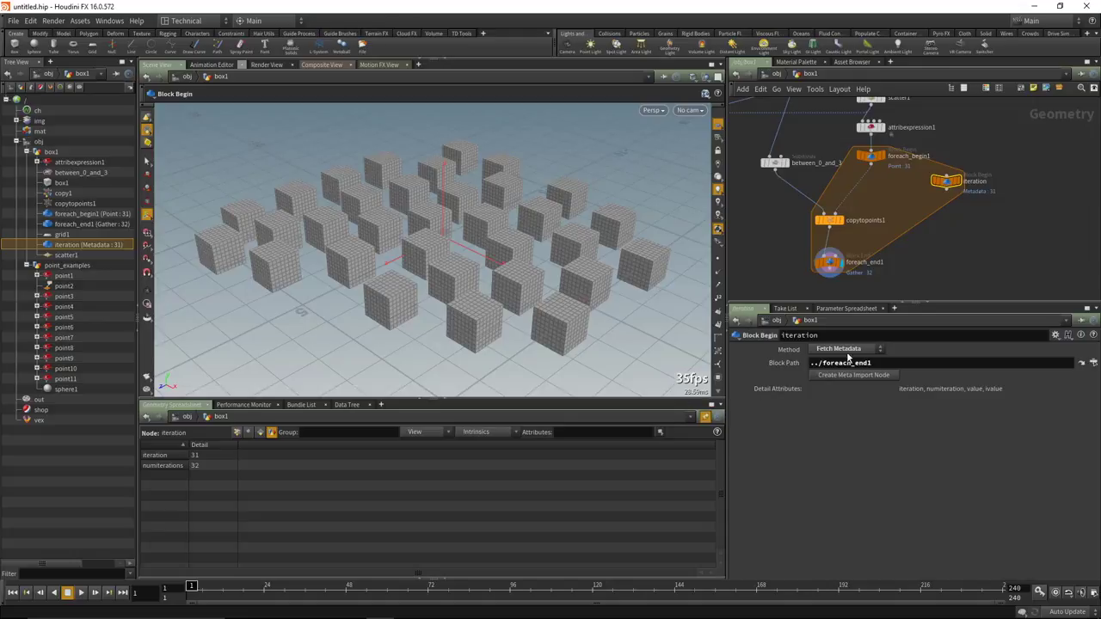
Enable Single Pass on foreach_end1, try pass 3, and set the pass back to 0.
click(829, 262)
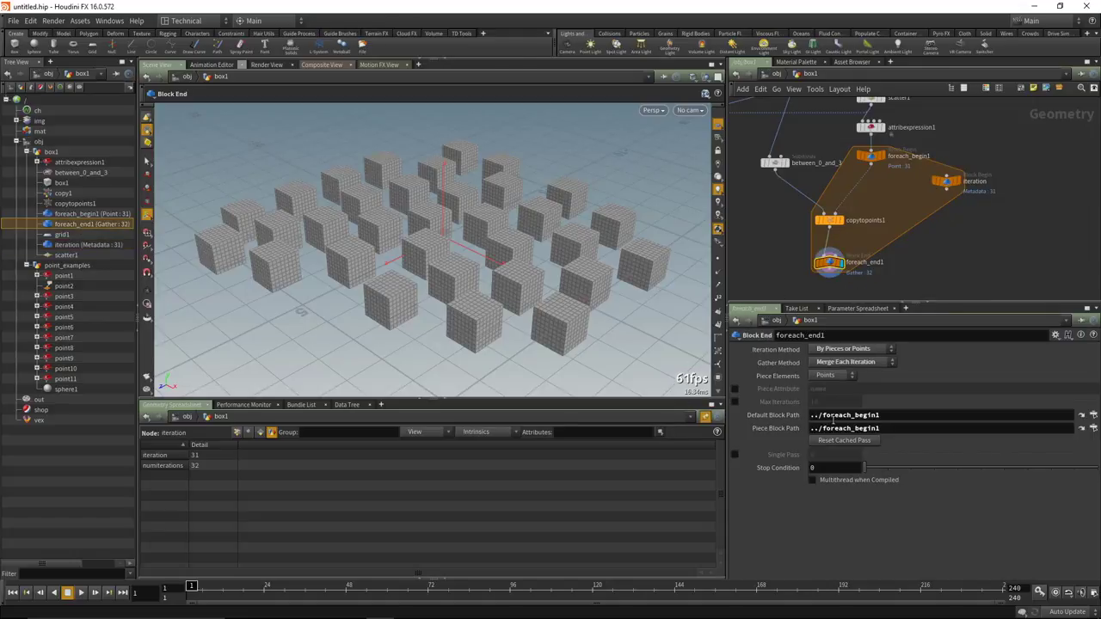
click(735, 454)
drag(877, 458, 934, 462)
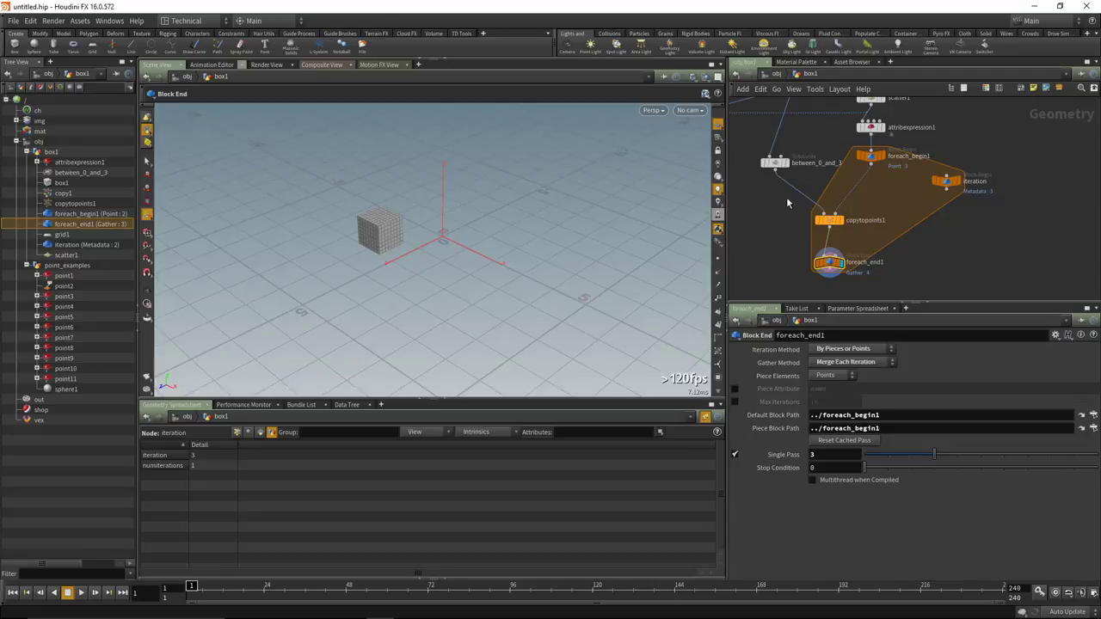
click(879, 455)
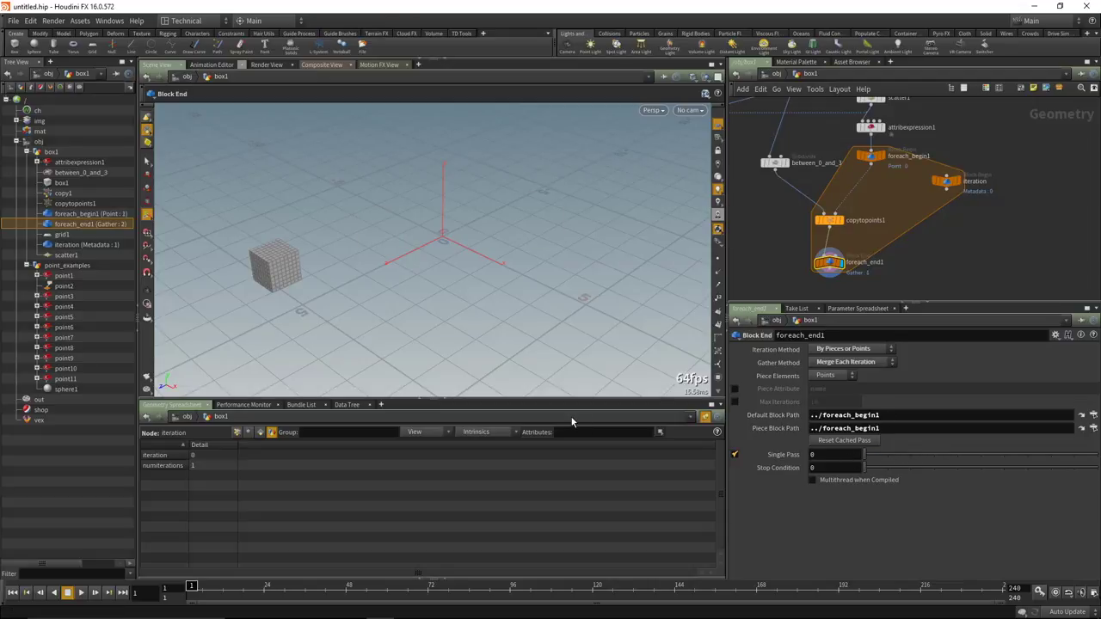
Set the Depth of the between_0_and_3 subdivide node to the expression detail("../iteration", "iteration", 0).
mouse_move(786, 169)
click(779, 168)
middle_drag(775, 205, 798, 215)
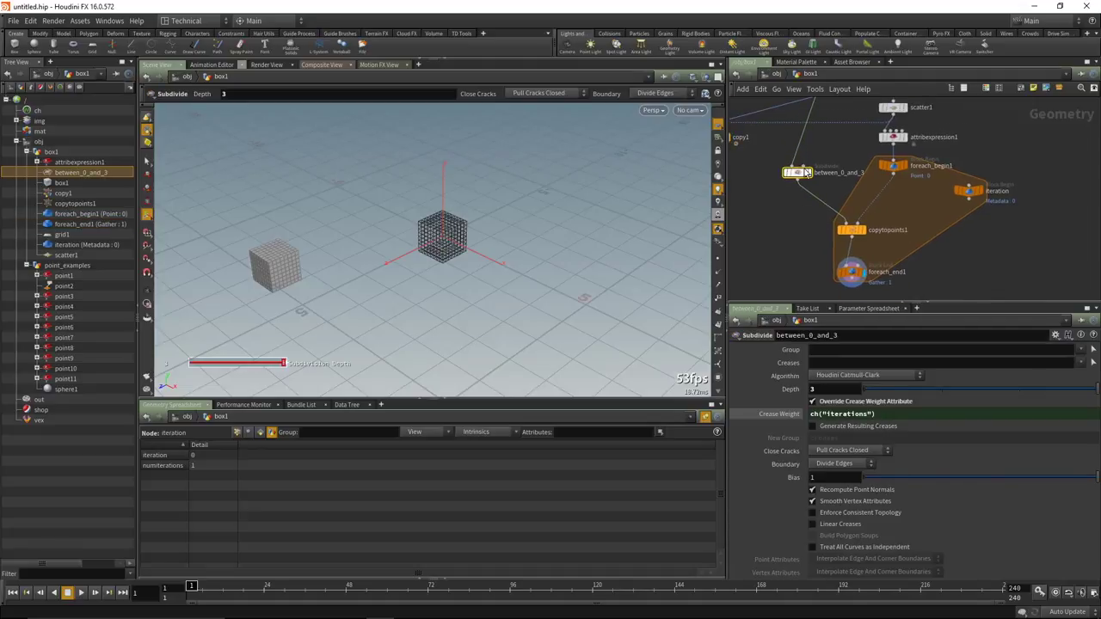
scroll(807, 172, up, 3)
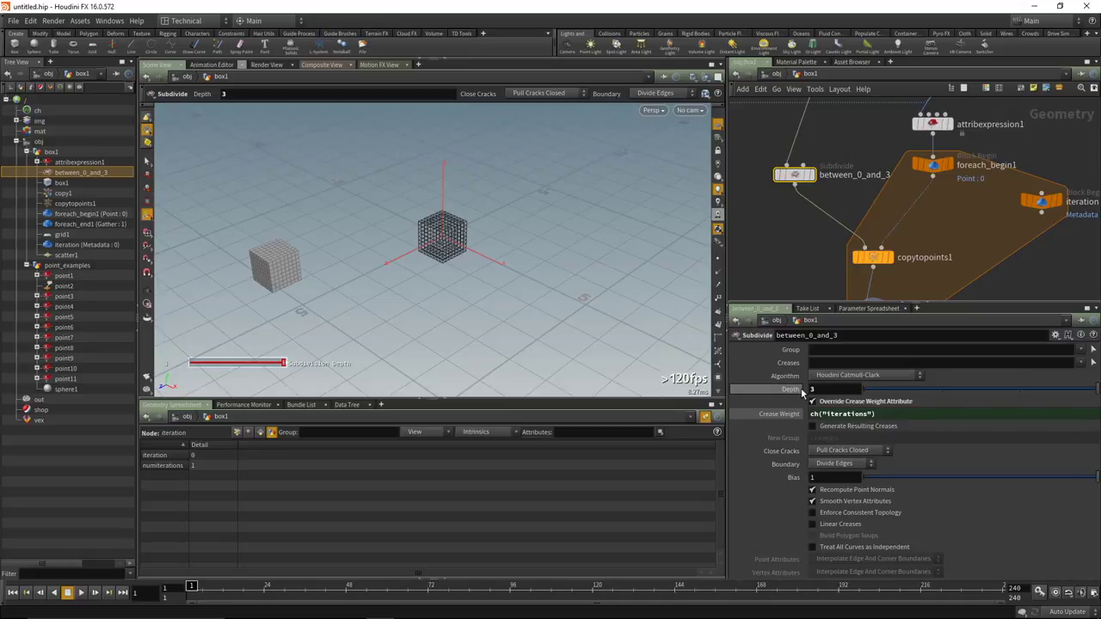
scroll(798, 234, down, 2)
middle_drag(798, 234, 799, 212)
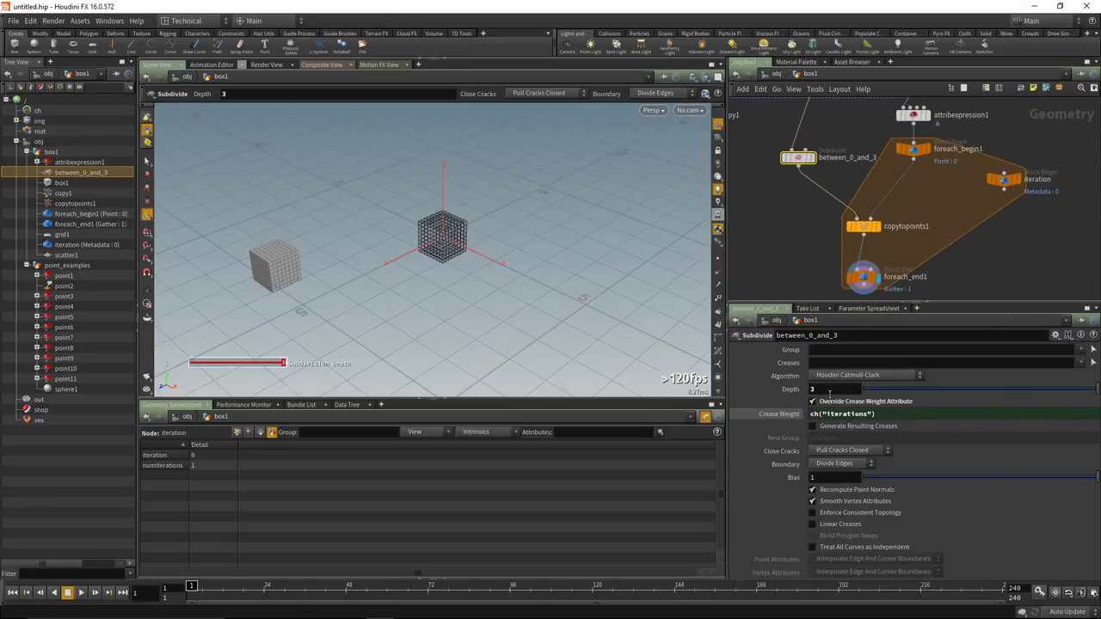
mouse_move(796, 391)
middle_drag(850, 170, 861, 186)
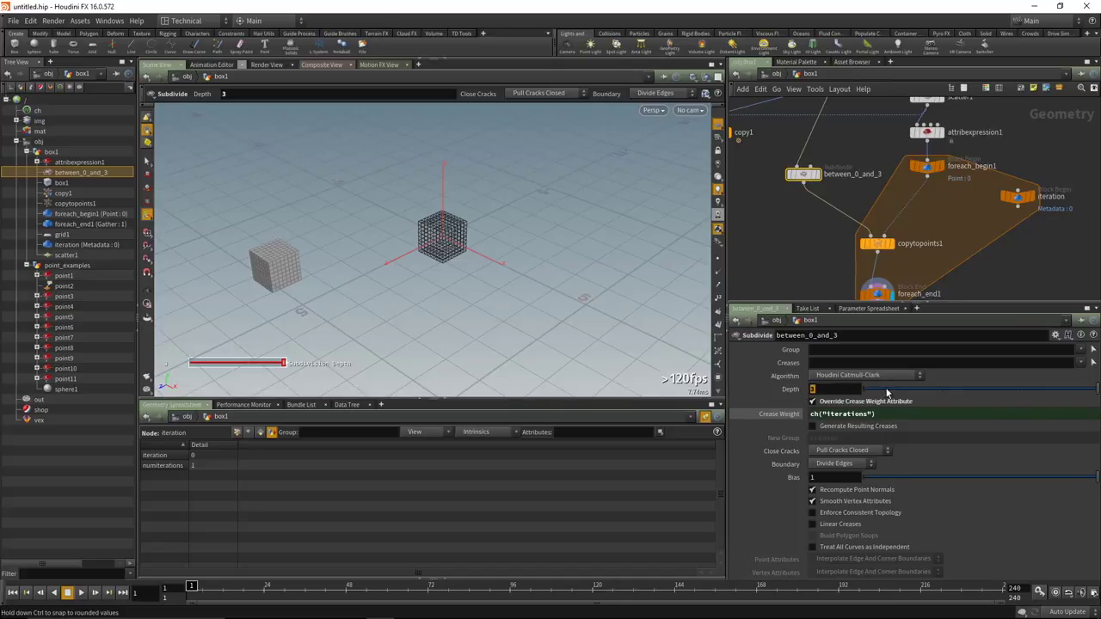
key(BackSpace)
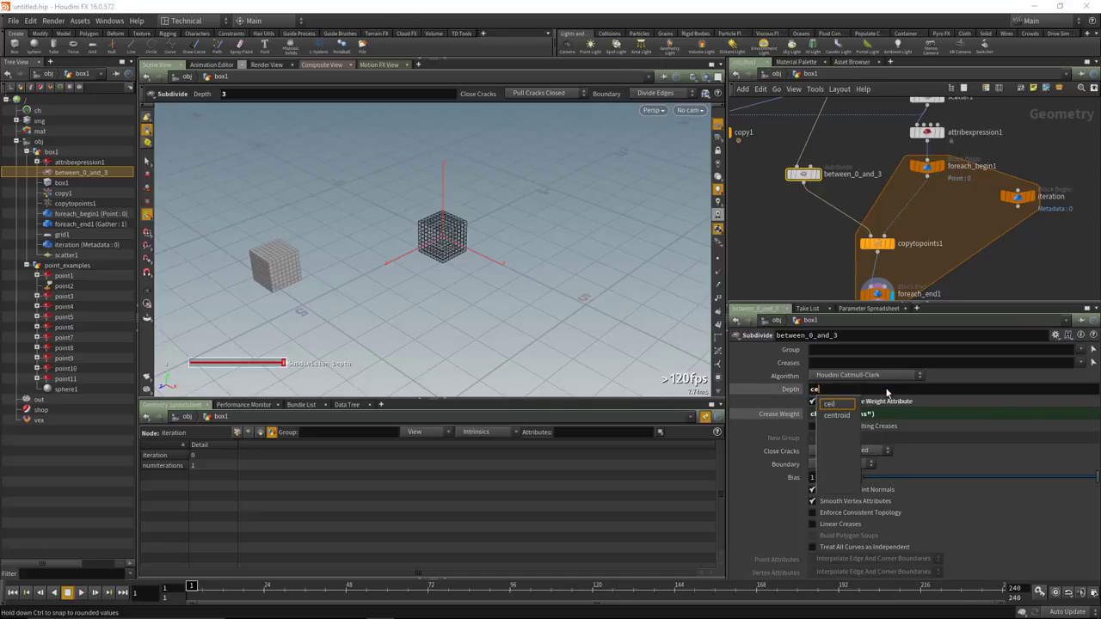
text(d)
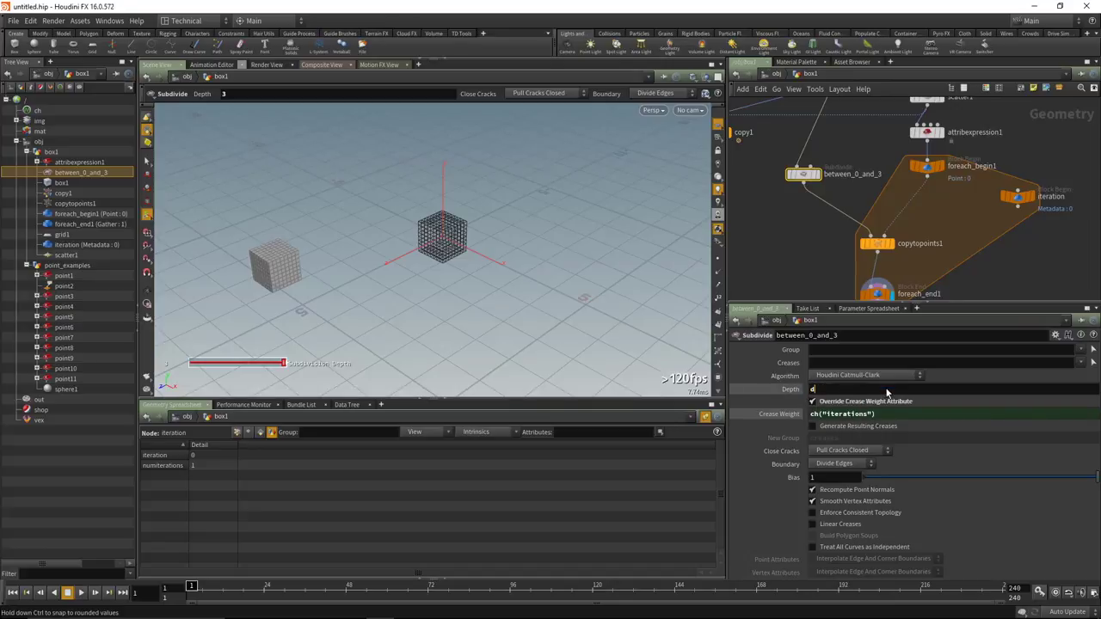
text(etail)
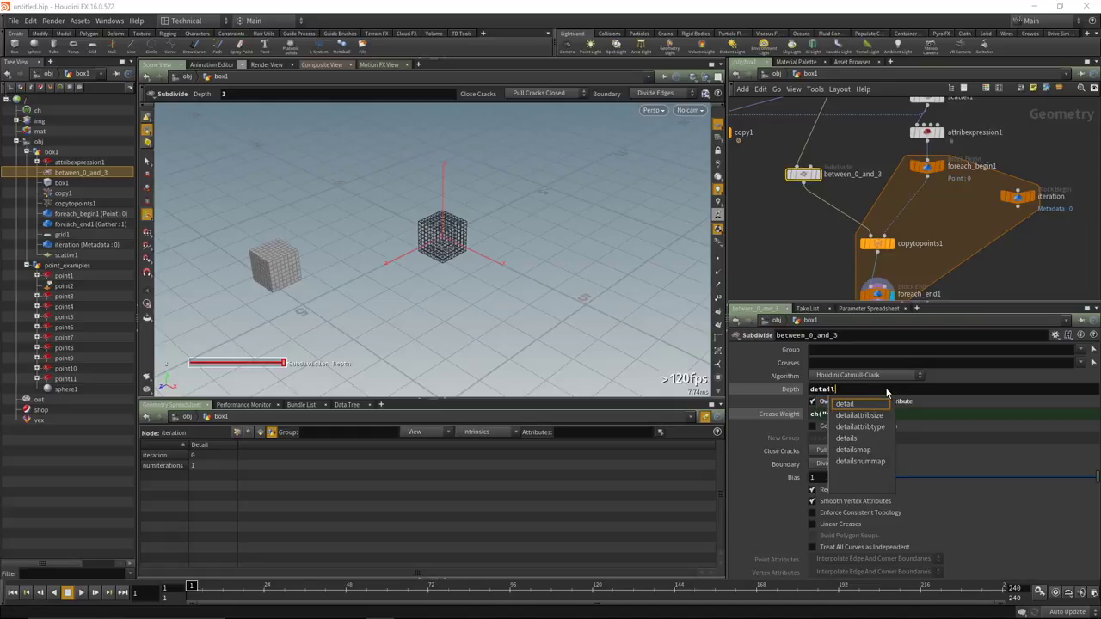
text((")
key(BackSpace)
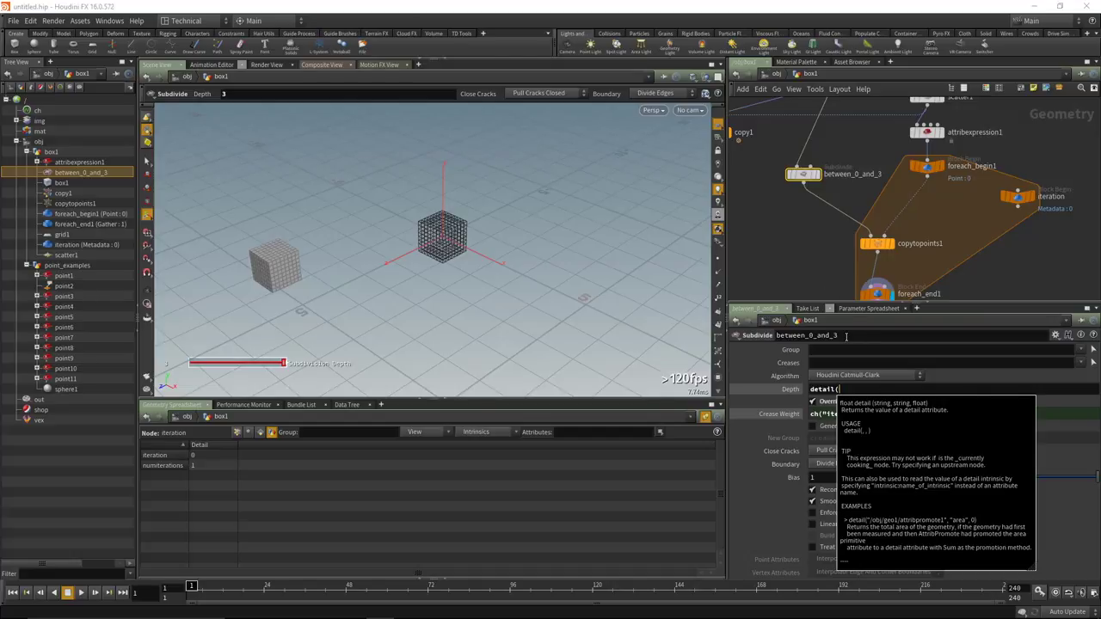
text("../iter)
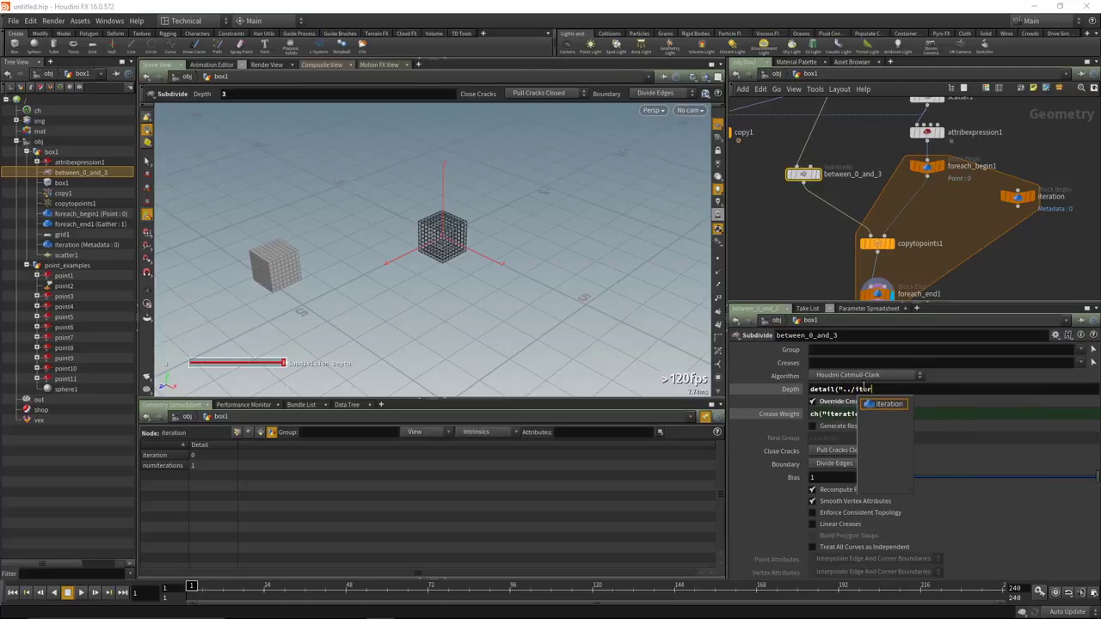
click(888, 404)
text(/)
key(BackSpace)
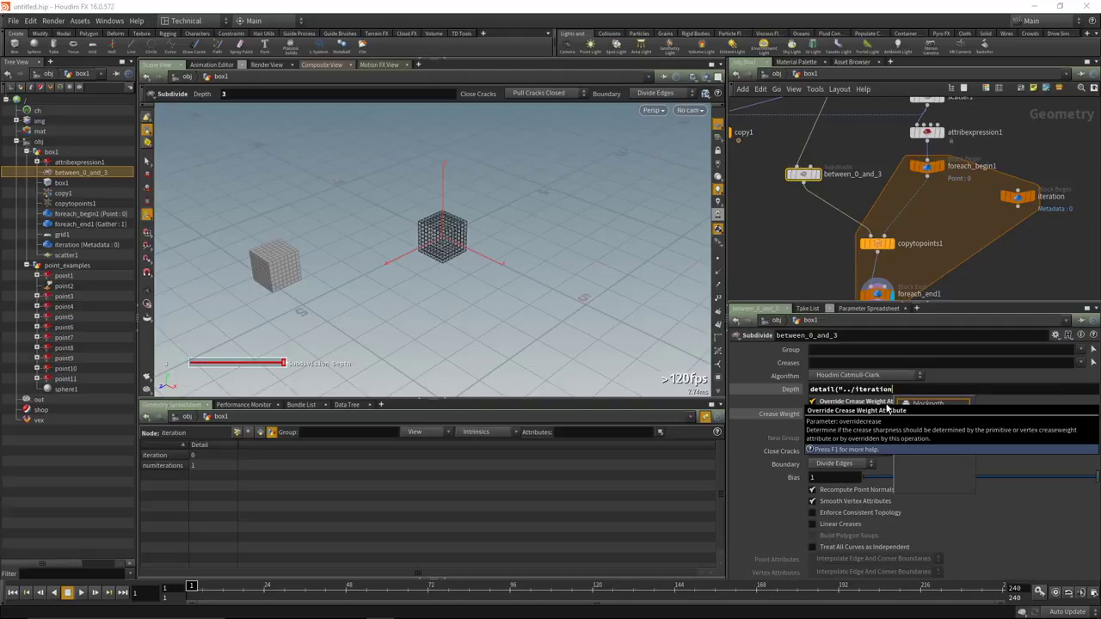
text(")
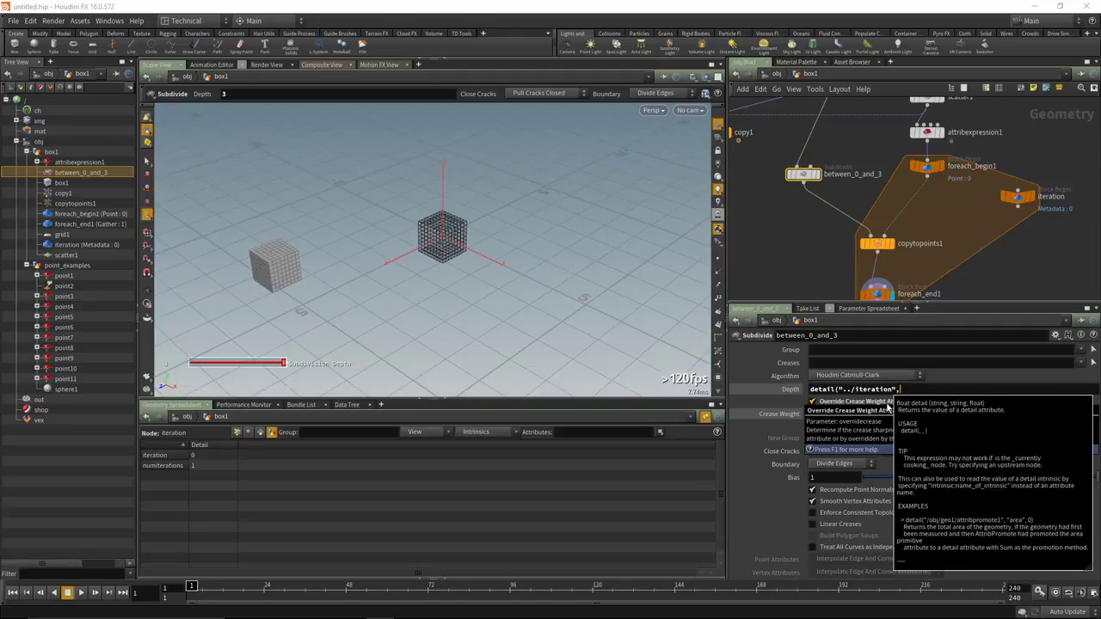
text(, "iteration", )
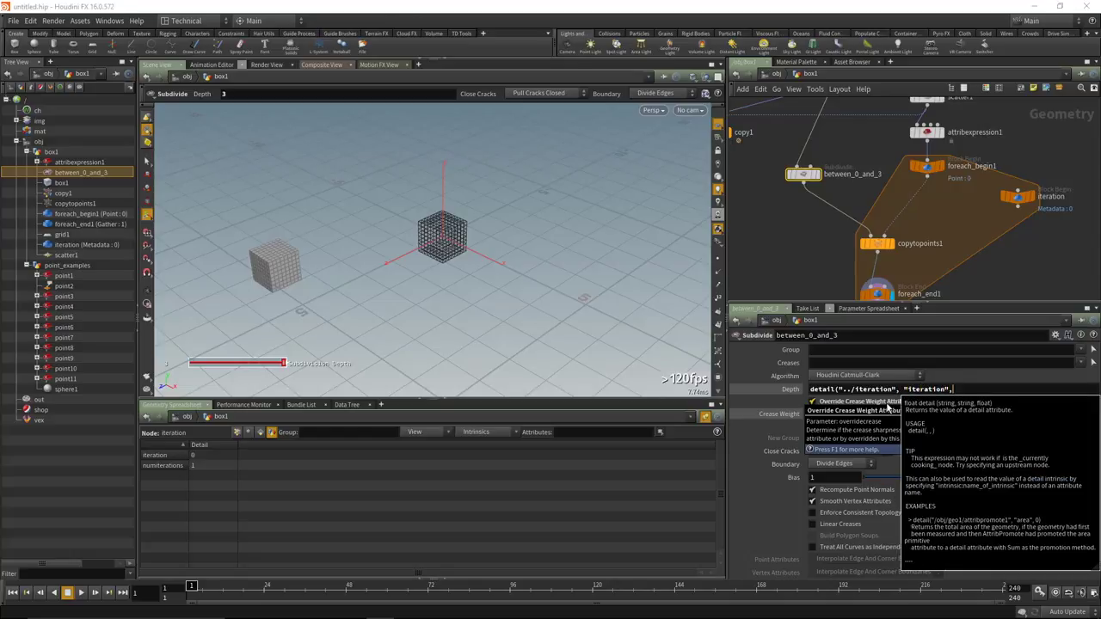
text(0))
key(Return)
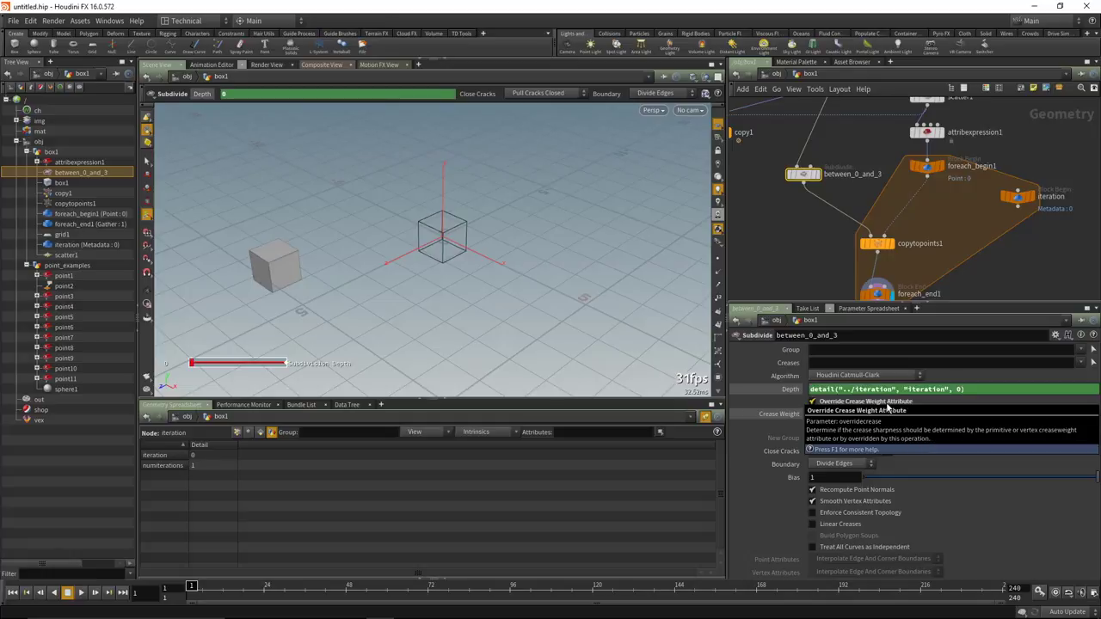
click(785, 390)
click(786, 391)
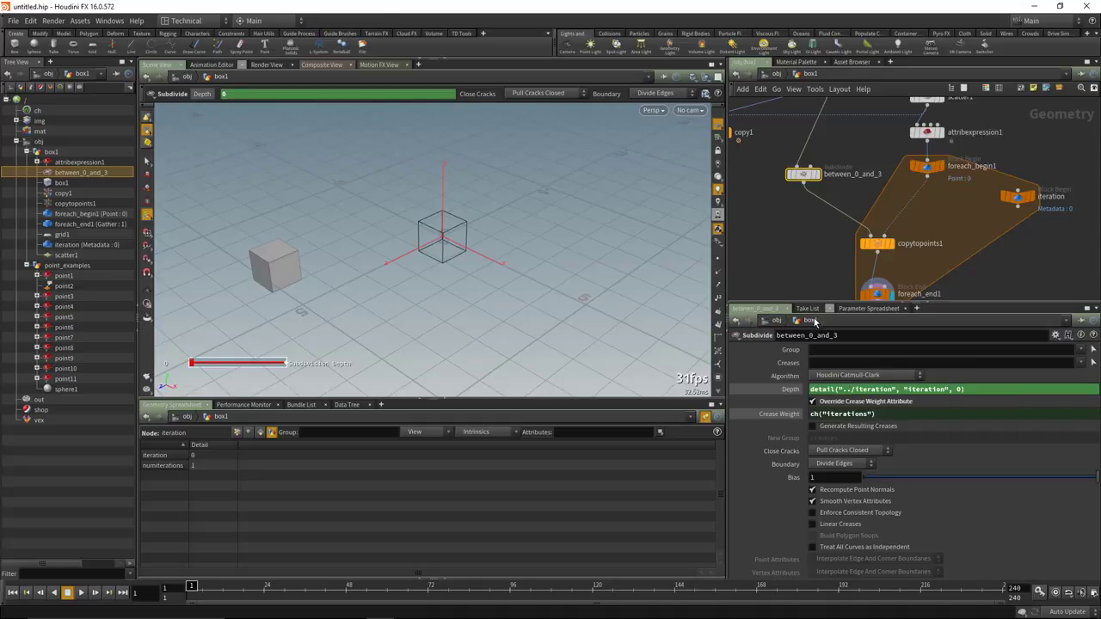
Create another meta import node from foreach_begin1 and insert it on the wire directly above between_0_and_3, aligning both nodes with foreach_begin1.
mouse_move(802, 219)
middle_down()
mouse_move(796, 193)
mouse_move(820, 230)
middle_up()
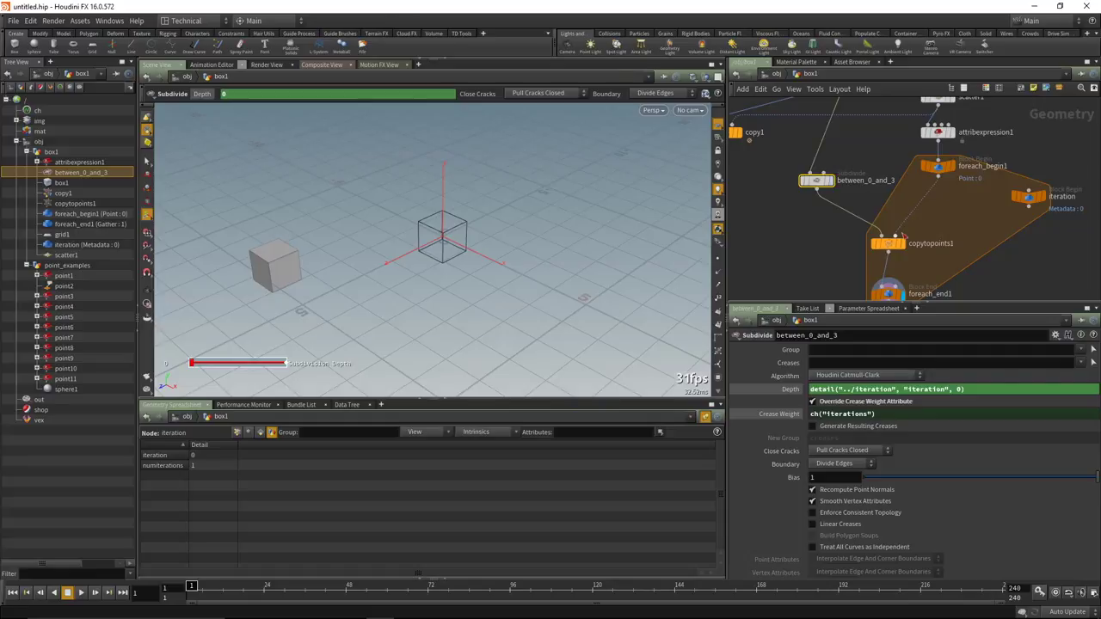
click(937, 168)
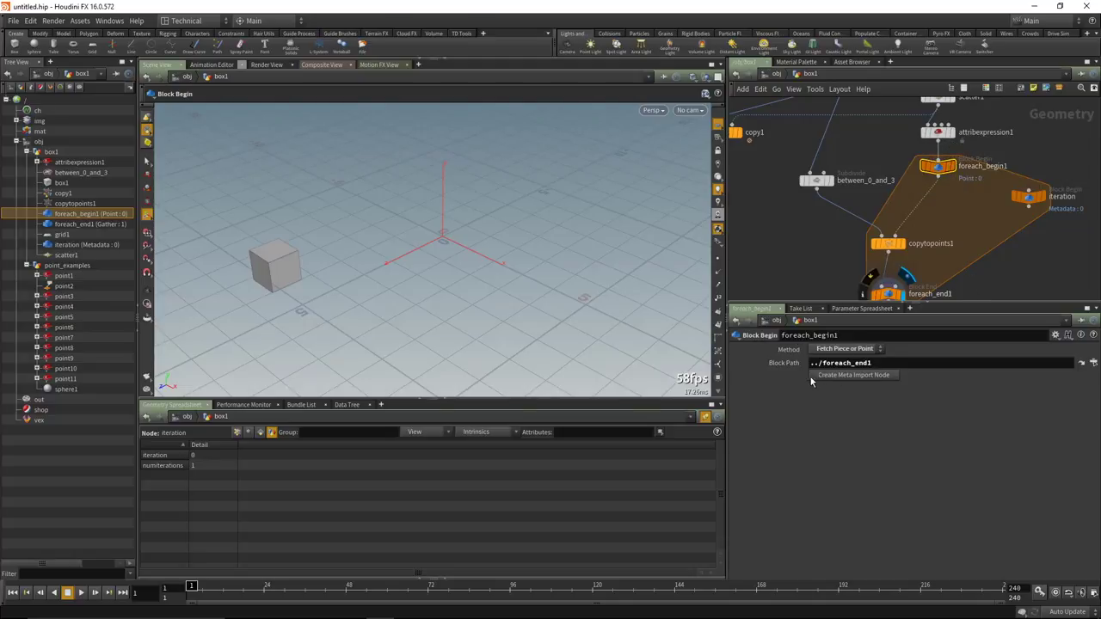
click(871, 379)
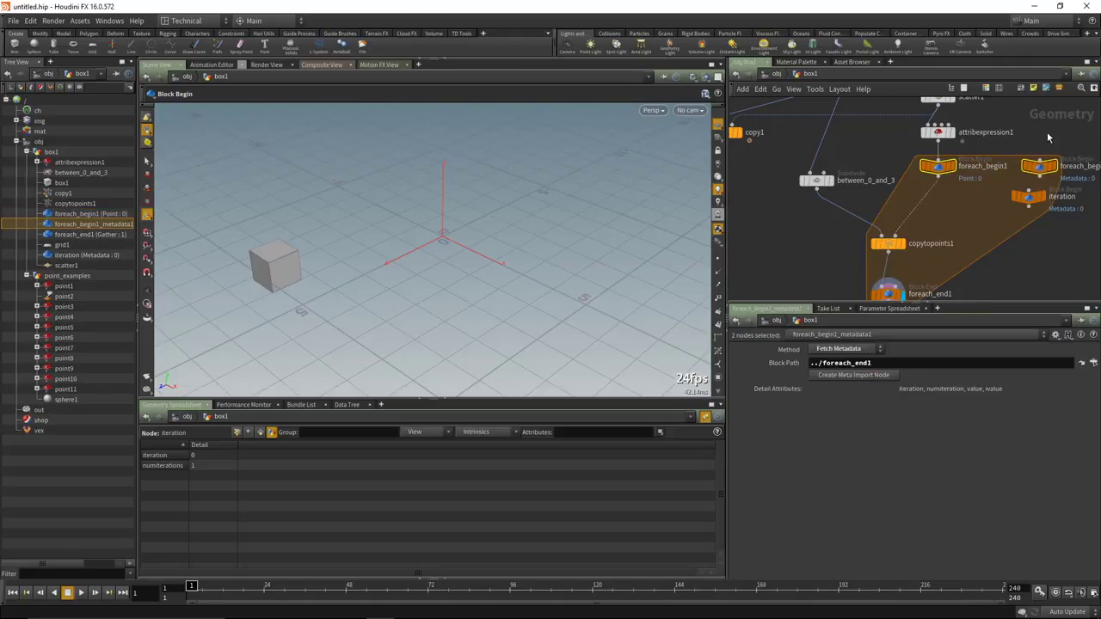
click(1041, 165)
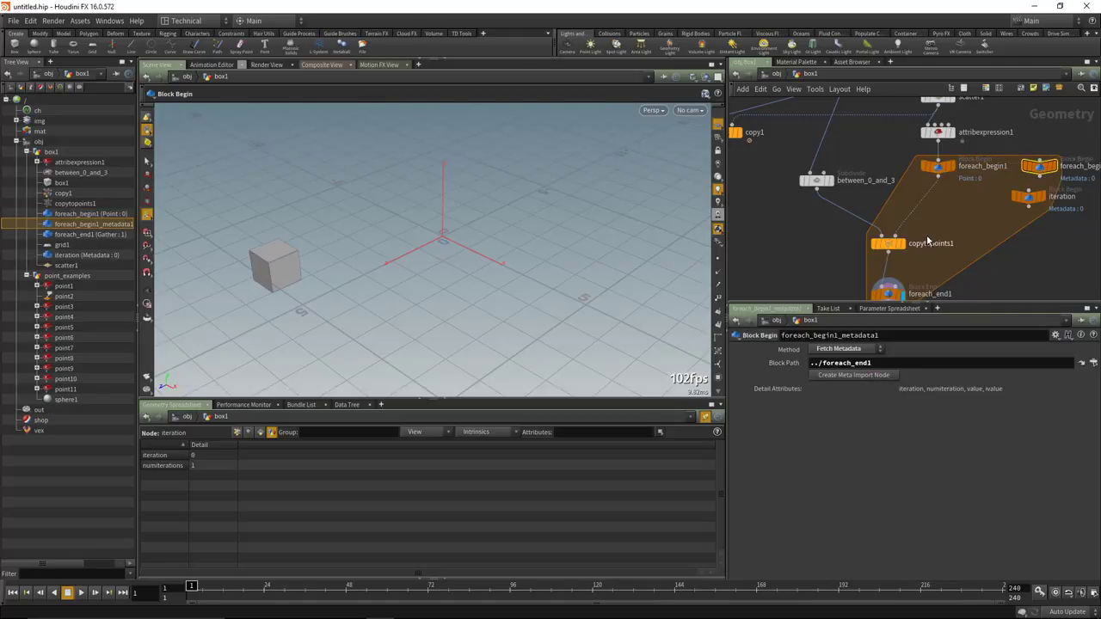
drag(1041, 165, 822, 151)
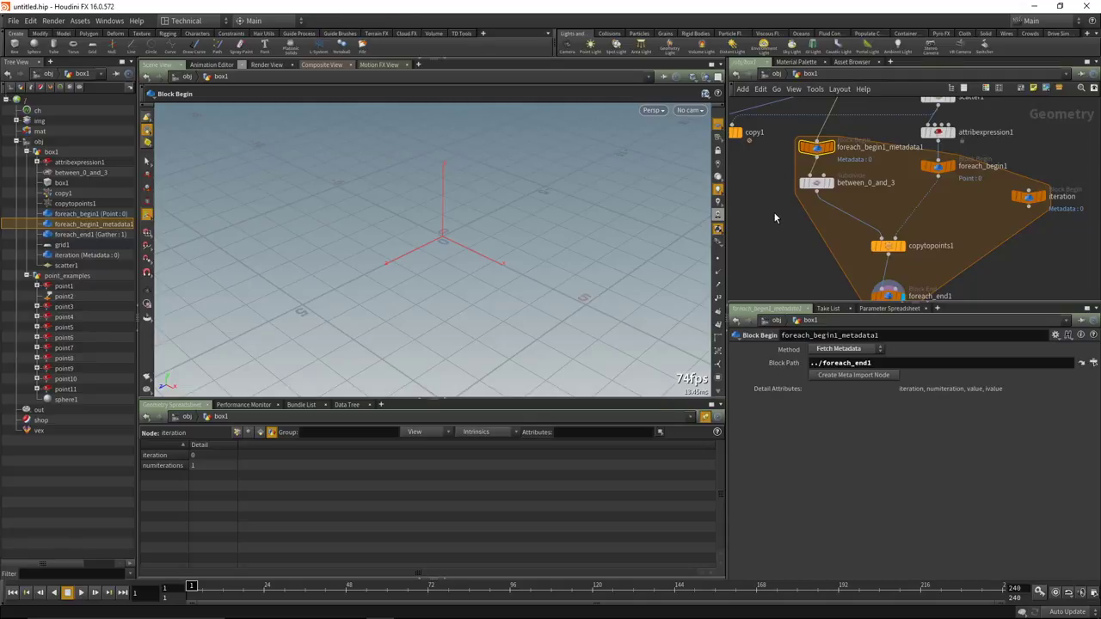
drag(774, 212, 815, 167)
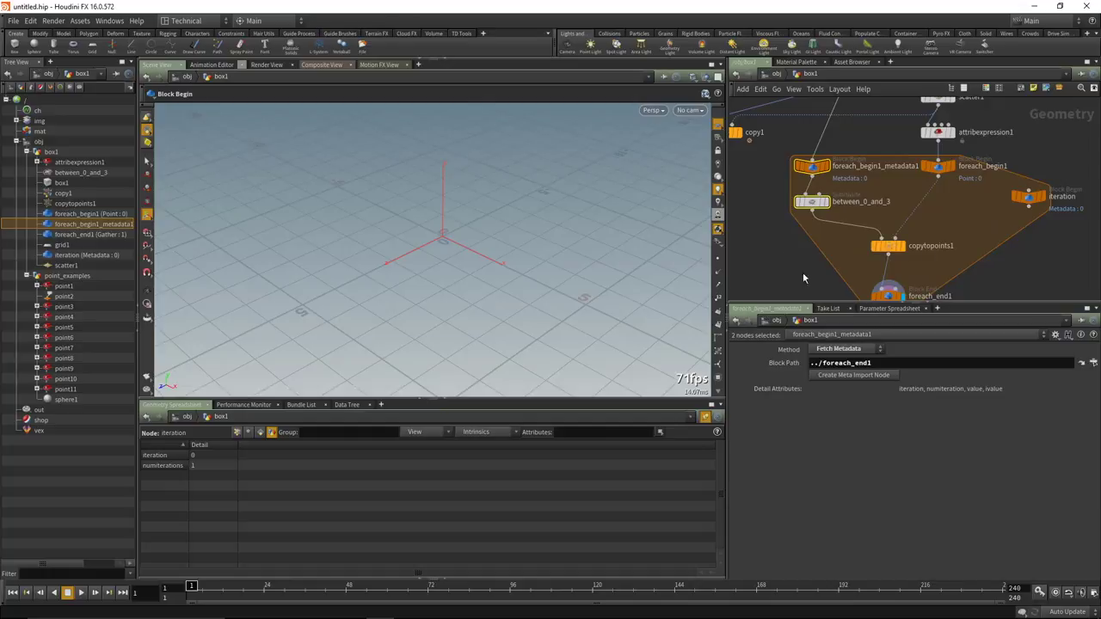
Change the method of the block begin node above between_0_and_3 to Fetch Input.
click(811, 166)
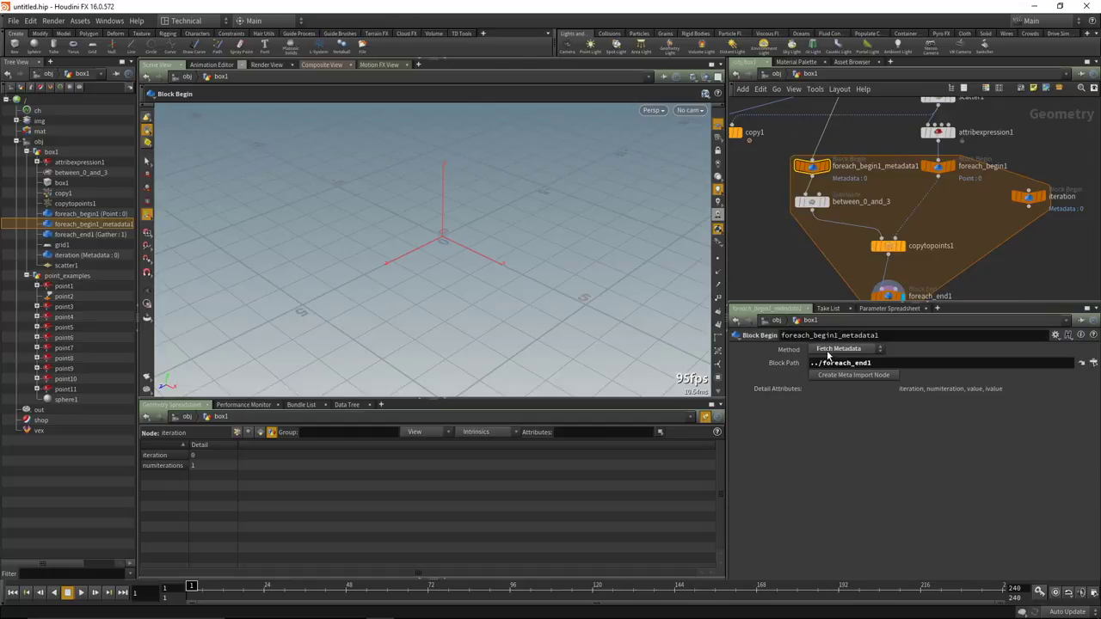
click(828, 351)
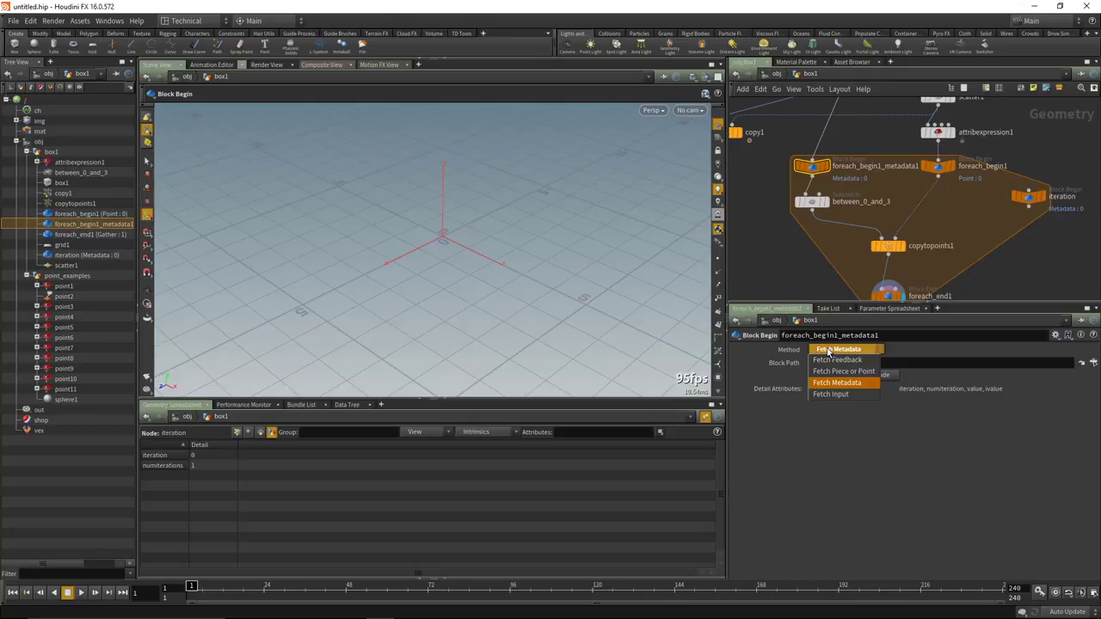
click(834, 395)
middle_drag(786, 294, 789, 262)
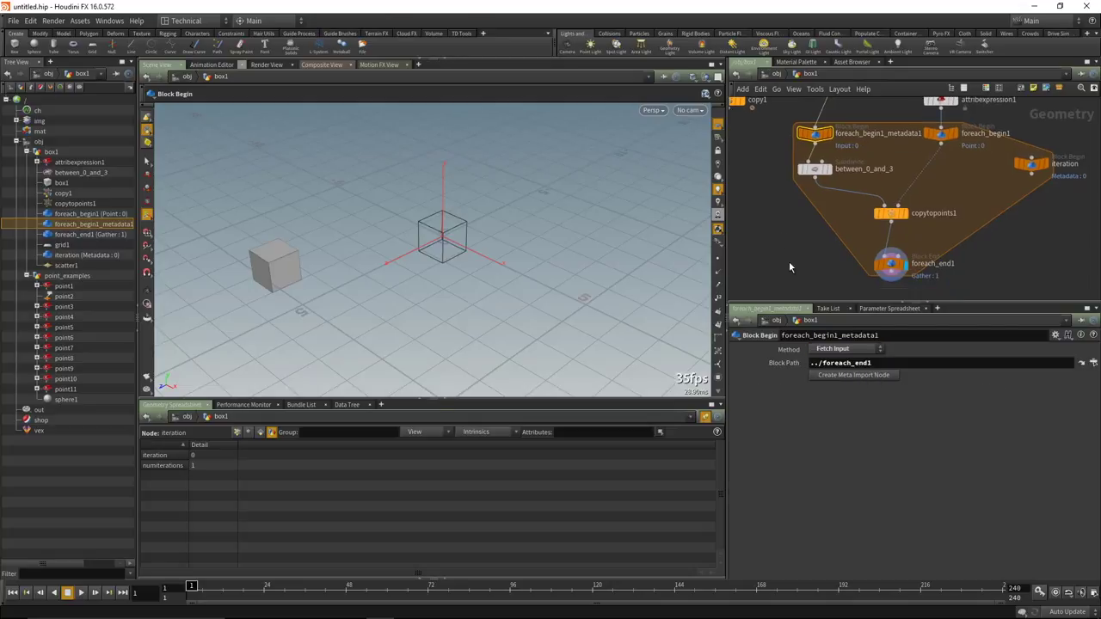
Turn off Single Pass on foreach_end1 and interrupt the cooking of all passes.
click(891, 263)
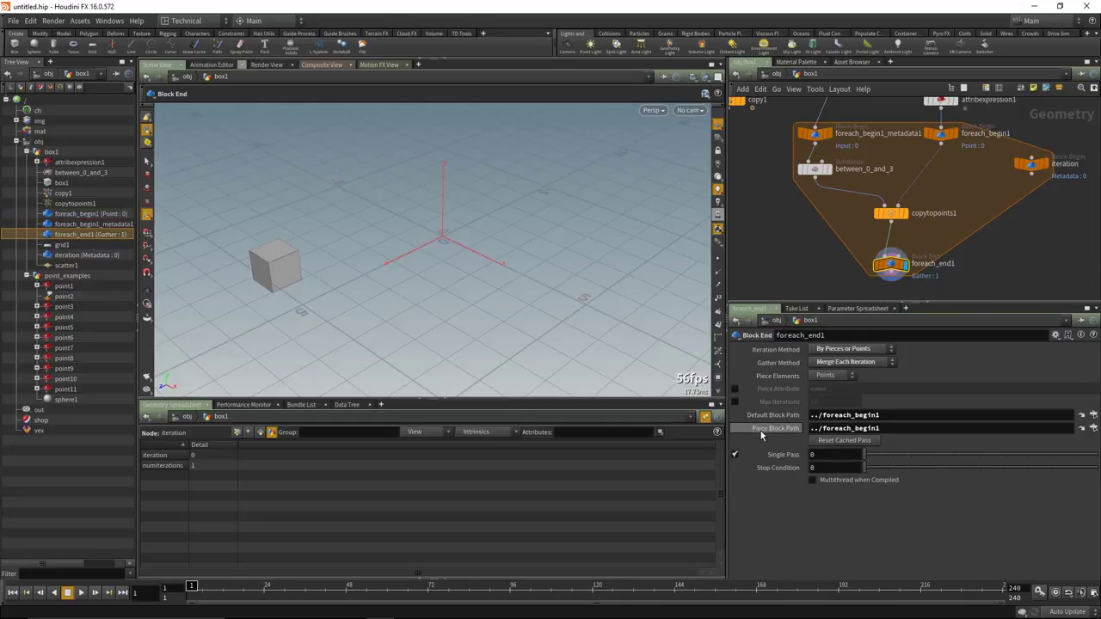
click(736, 455)
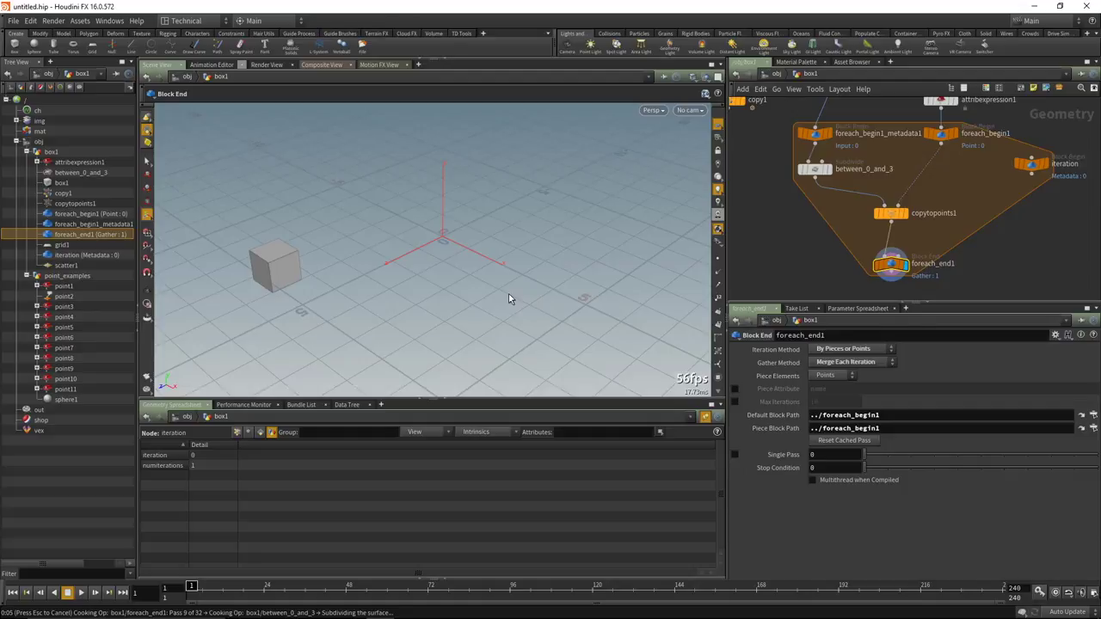
key(Escape)
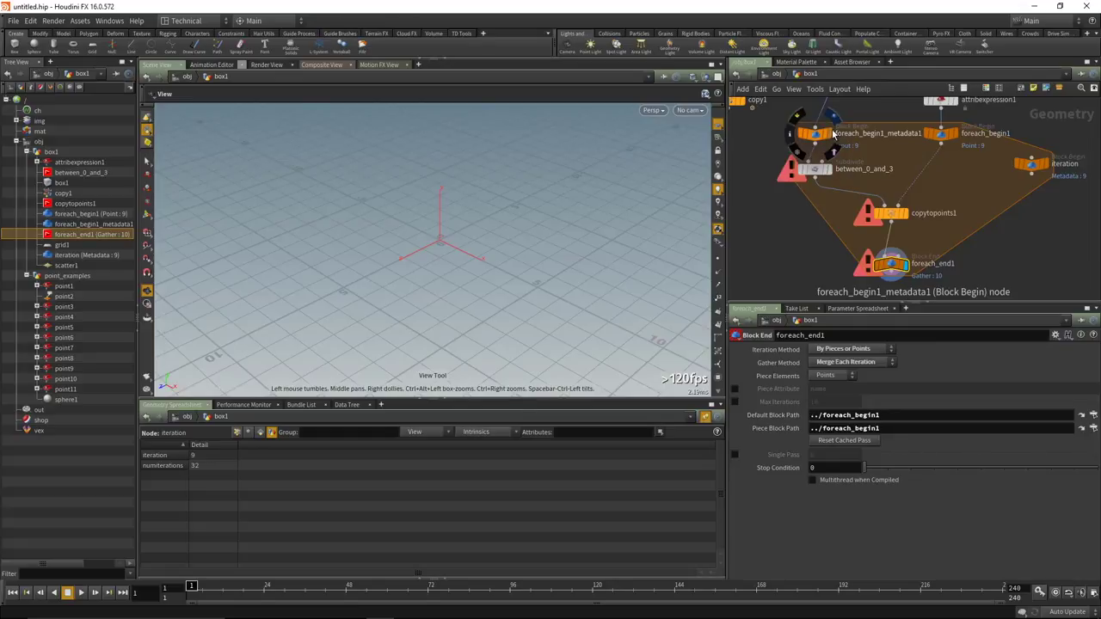
Wrap the Depth expression of between_0_and_3 in rand() and display the result of foreach_end1.
mouse_move(817, 172)
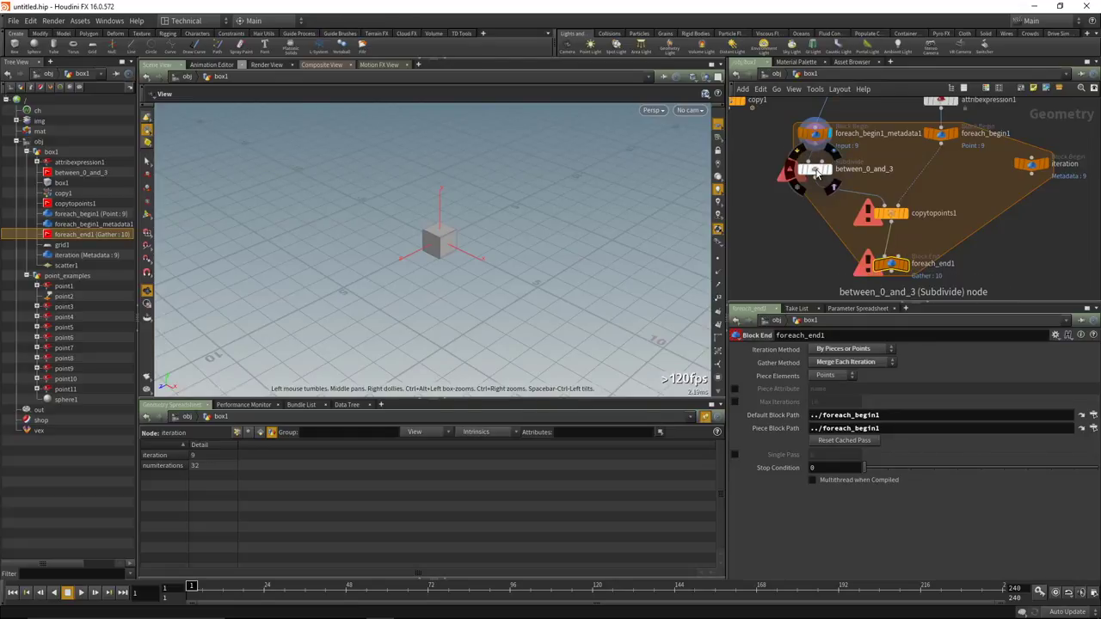
click(817, 171)
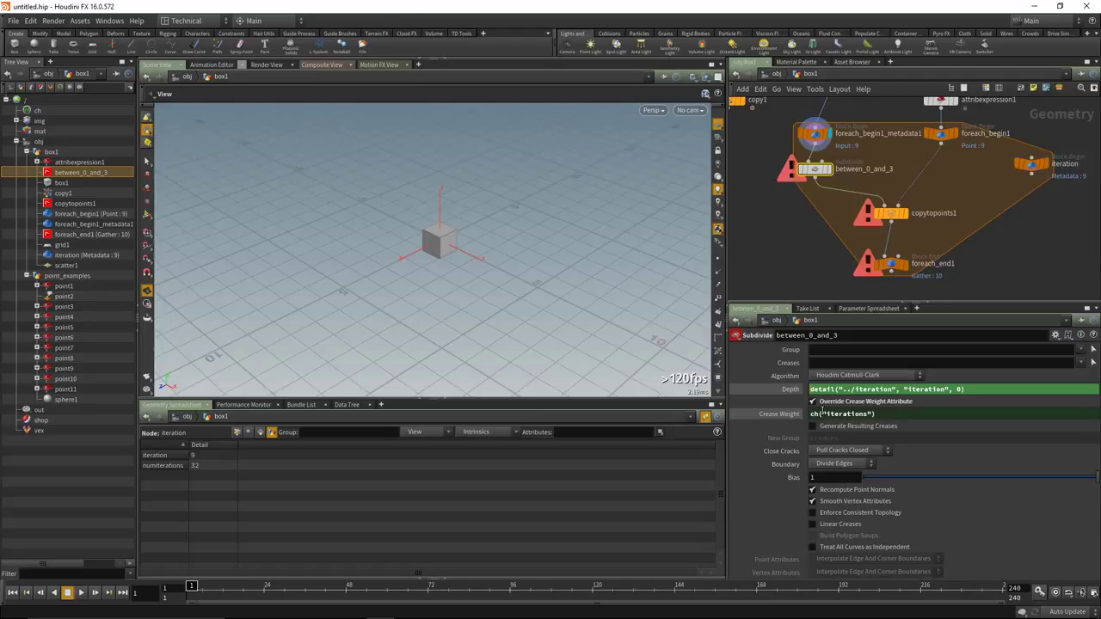
text(rand()
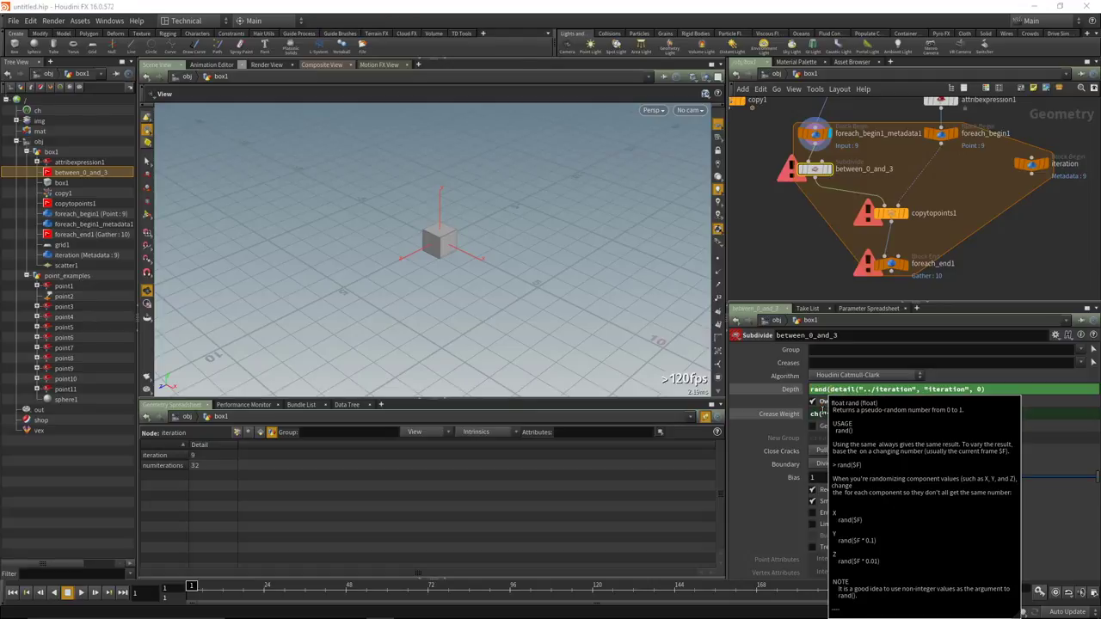
click(991, 388)
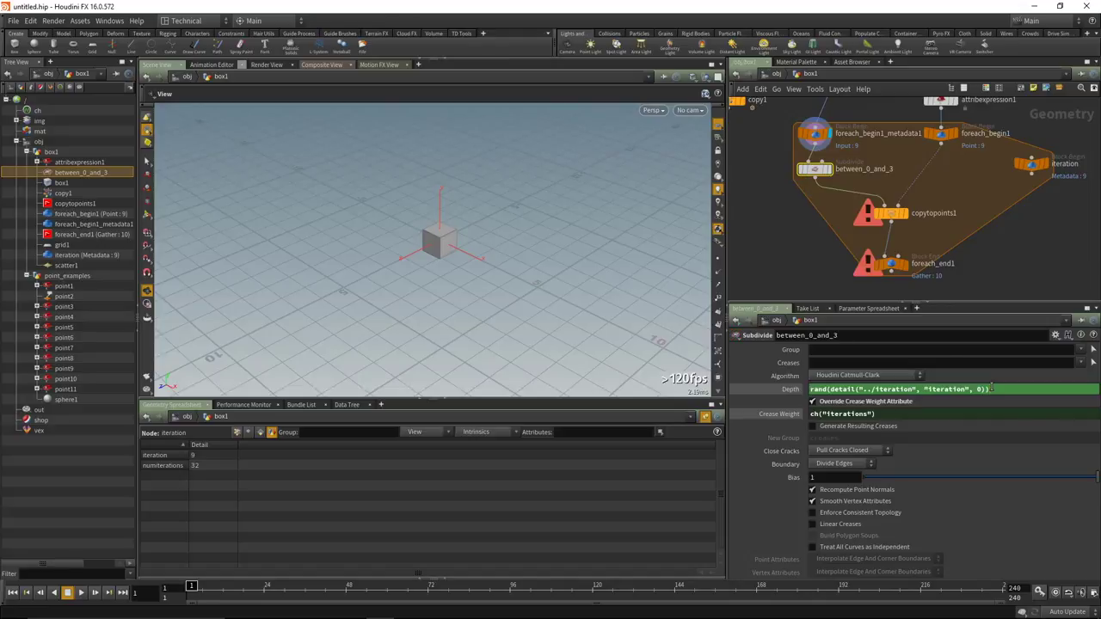
click(901, 264)
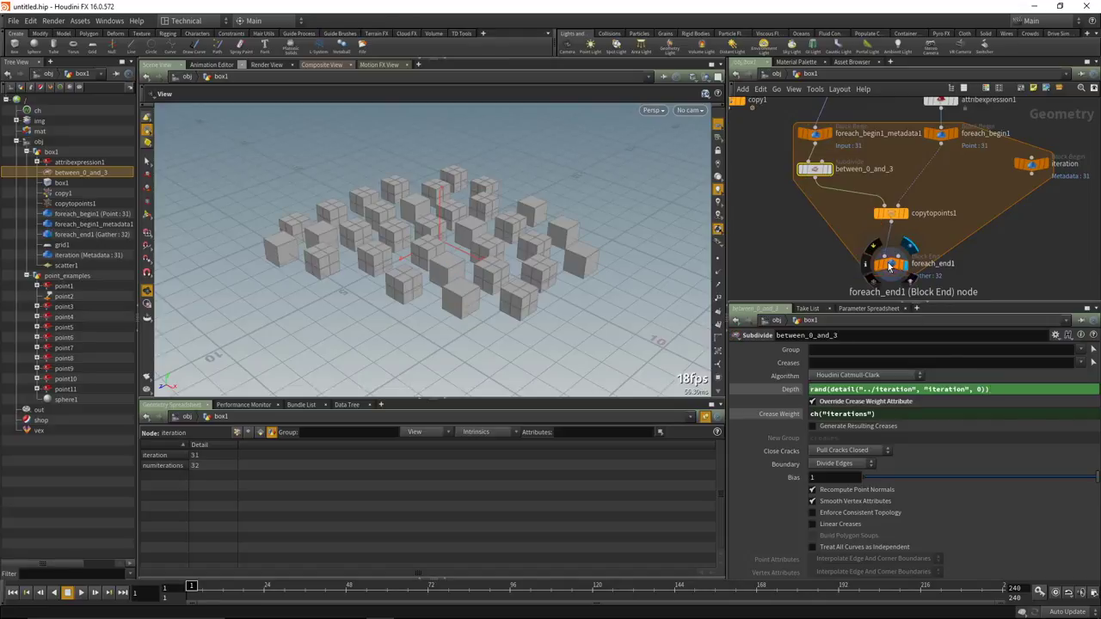
click(891, 265)
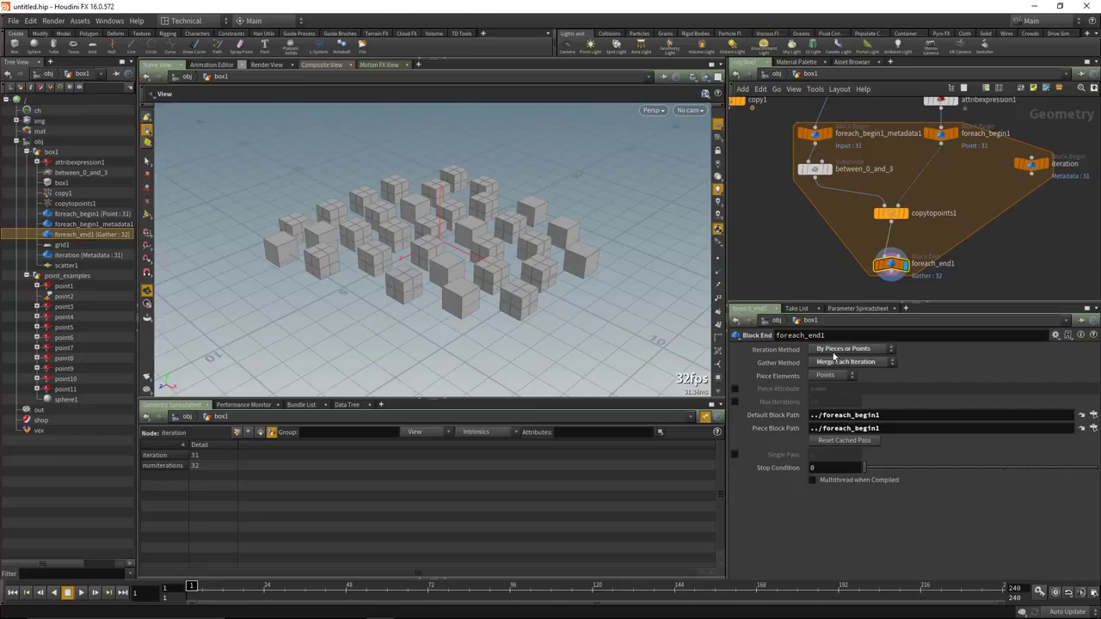
Multiply the random Depth expression of between_0_and_3 by 3.
click(815, 135)
drag(440, 273, 379, 241)
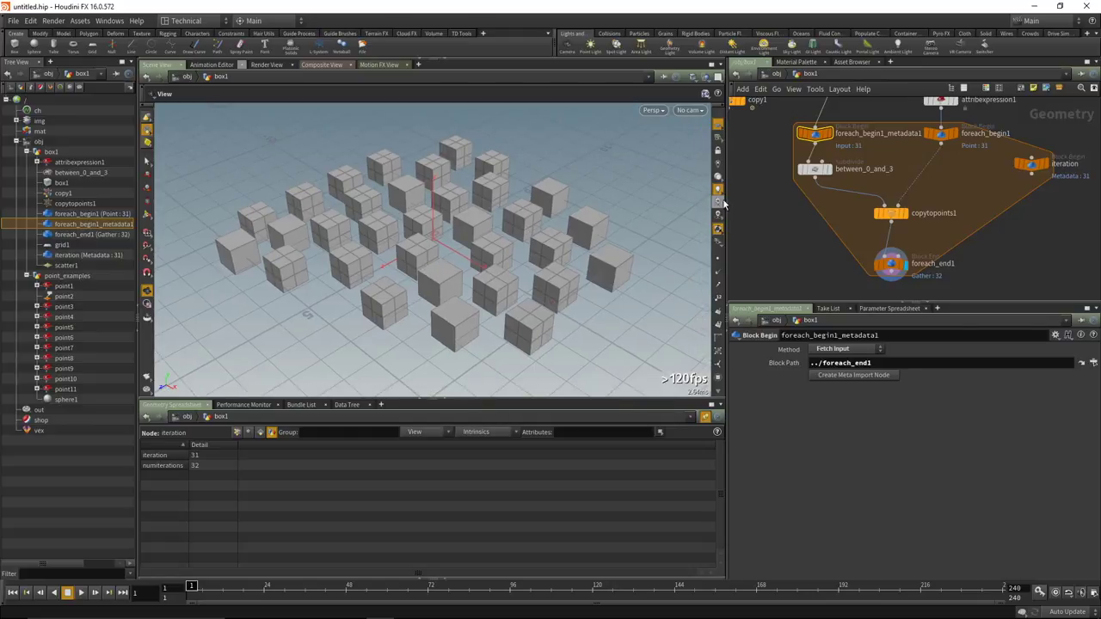
click(818, 170)
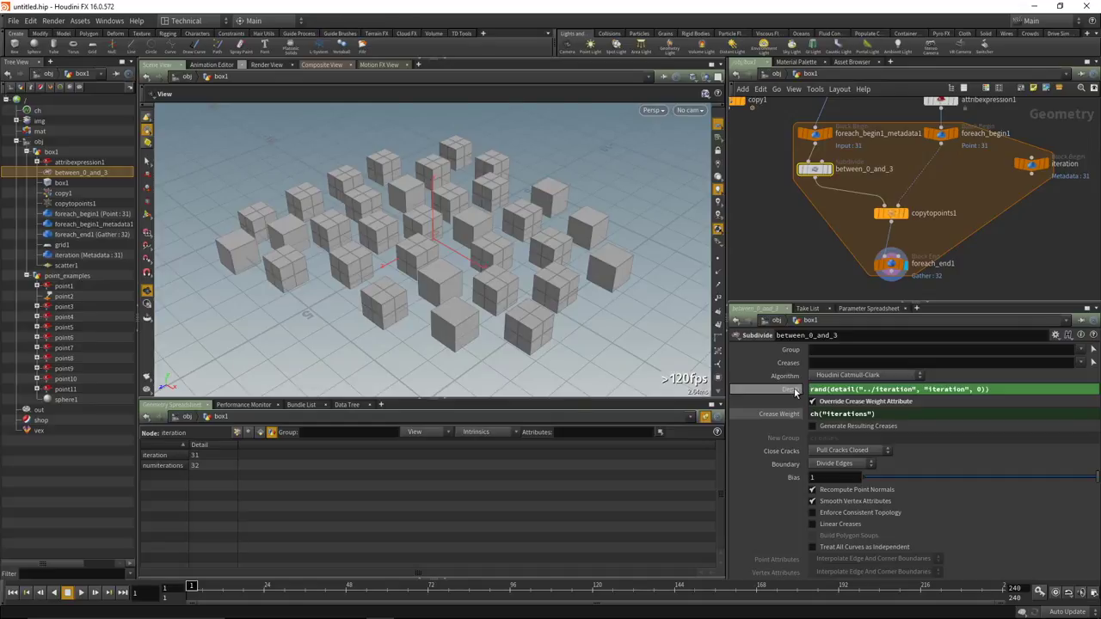
mouse_move(790, 393)
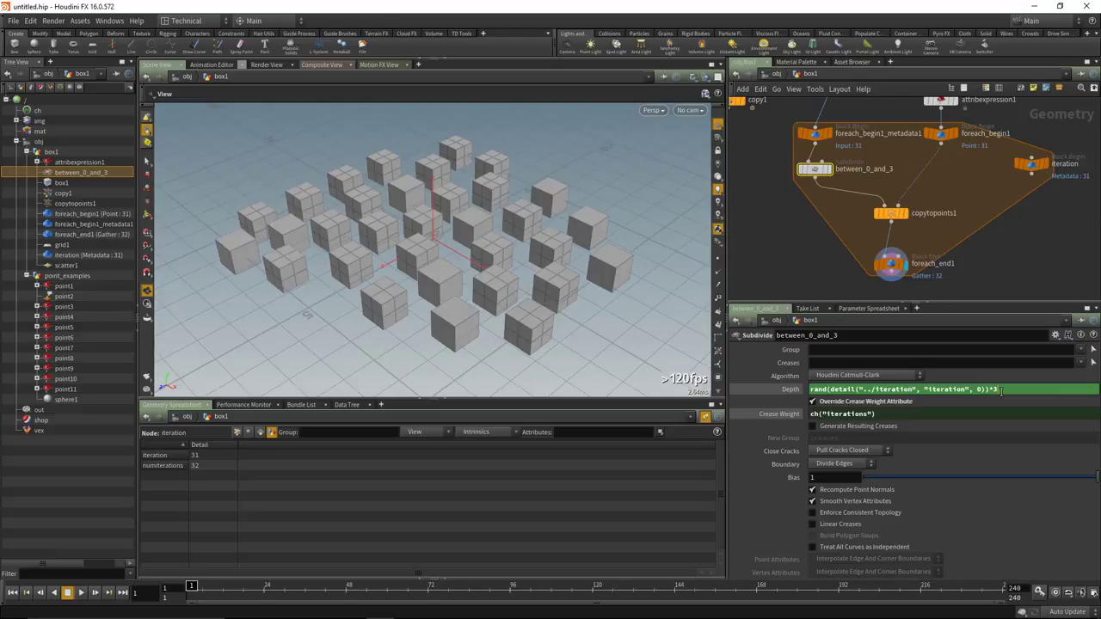
key(Return)
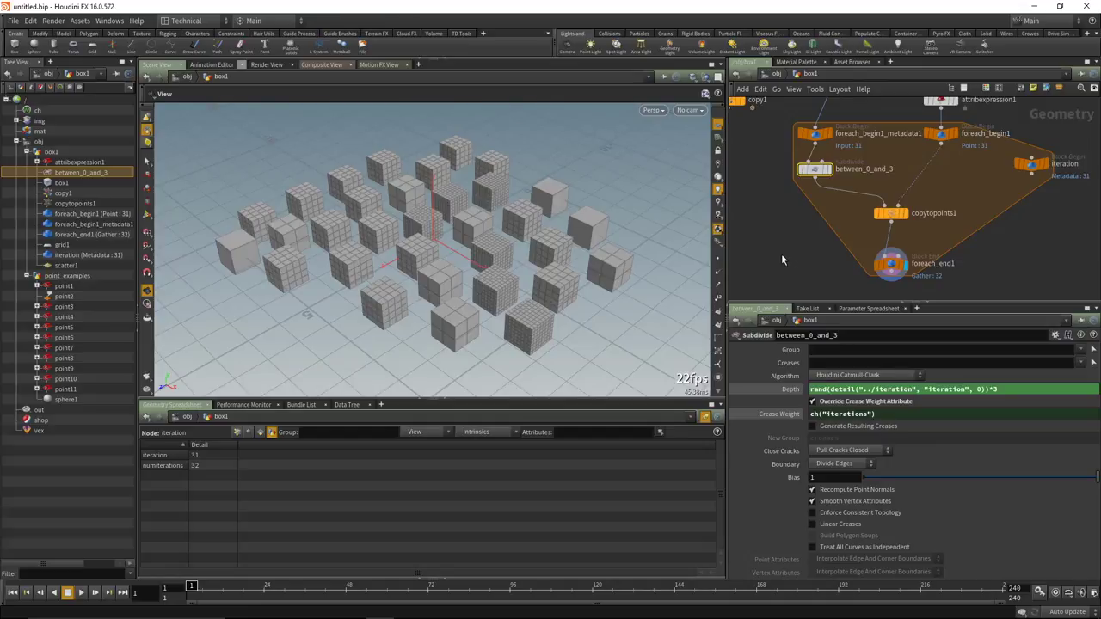
Tidy the network by moving copy1 away from the loop block and shifting the iteration node slightly inward.
drag(893, 217, 892, 226)
scroll(818, 247, down, 4)
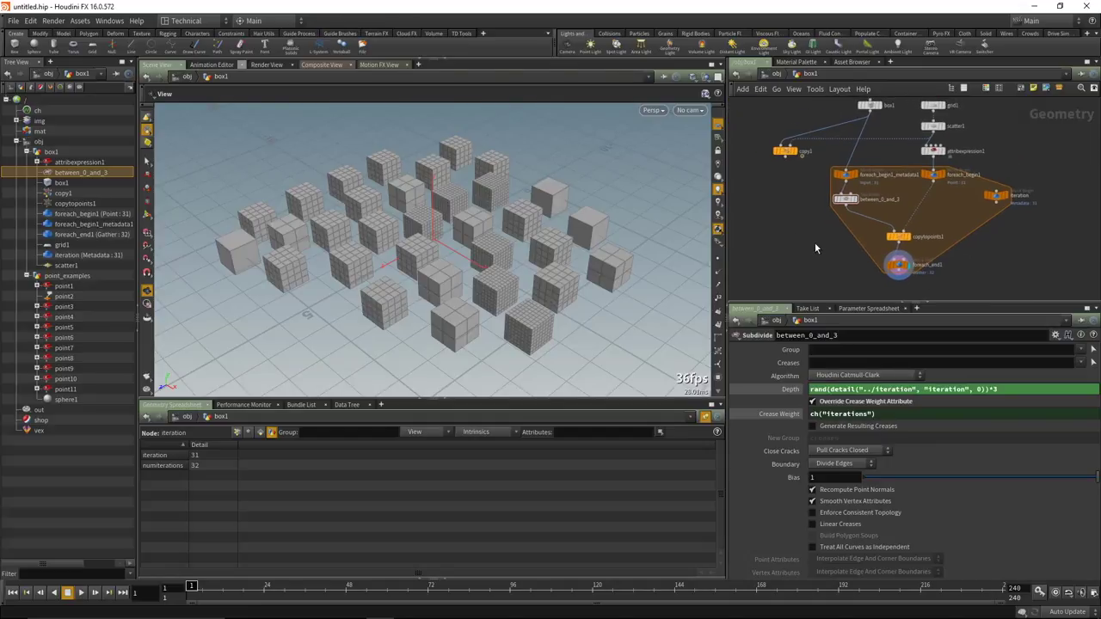
drag(785, 153, 772, 164)
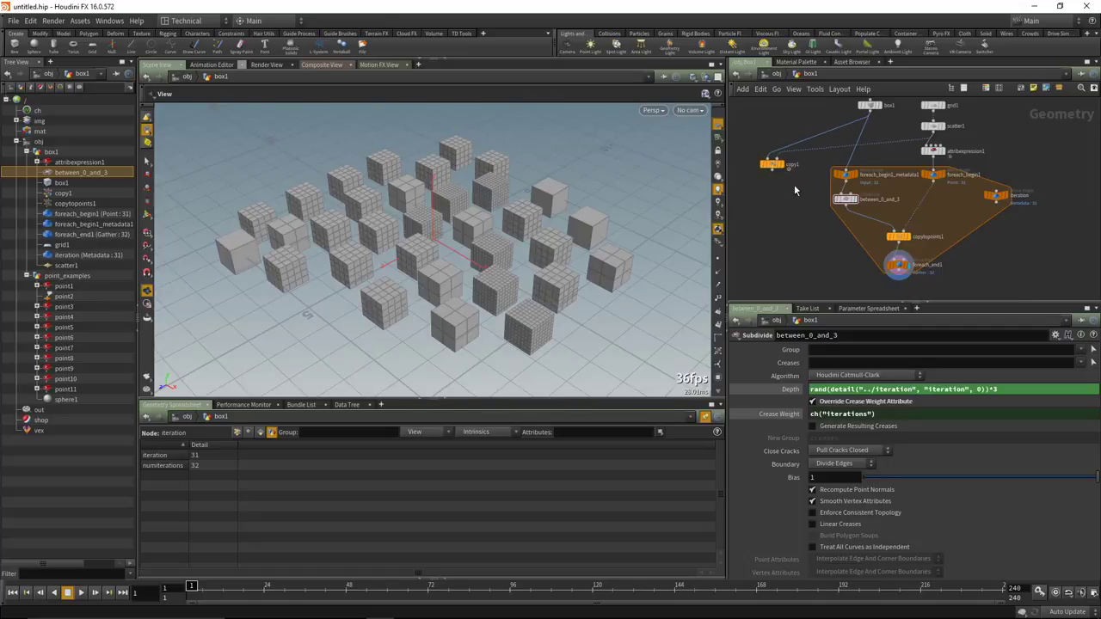
scroll(790, 191, up, 2)
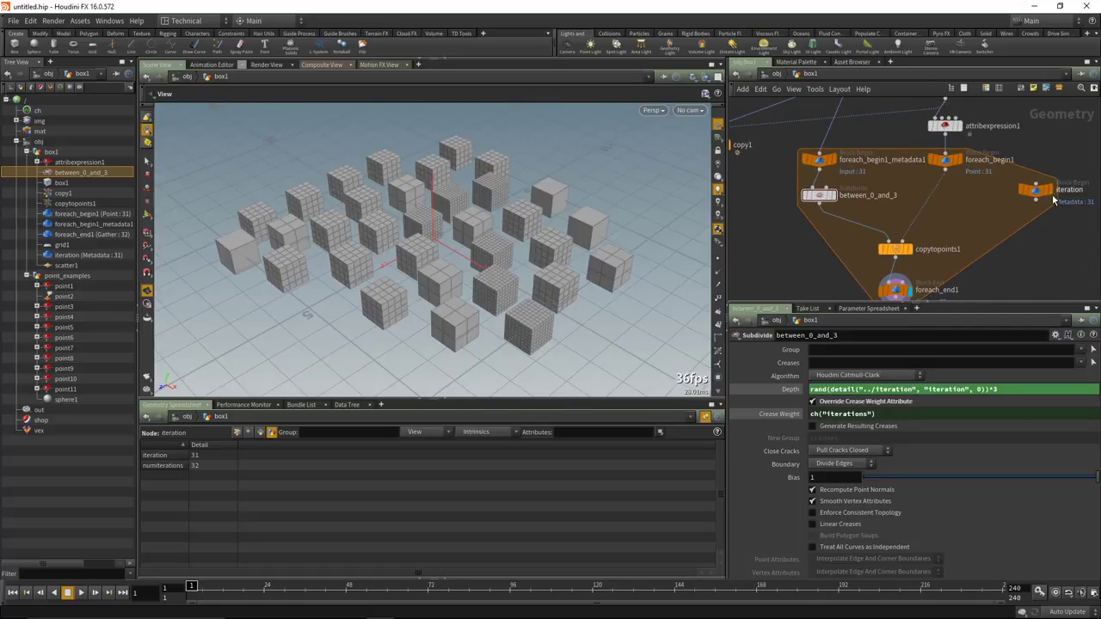
click(1035, 192)
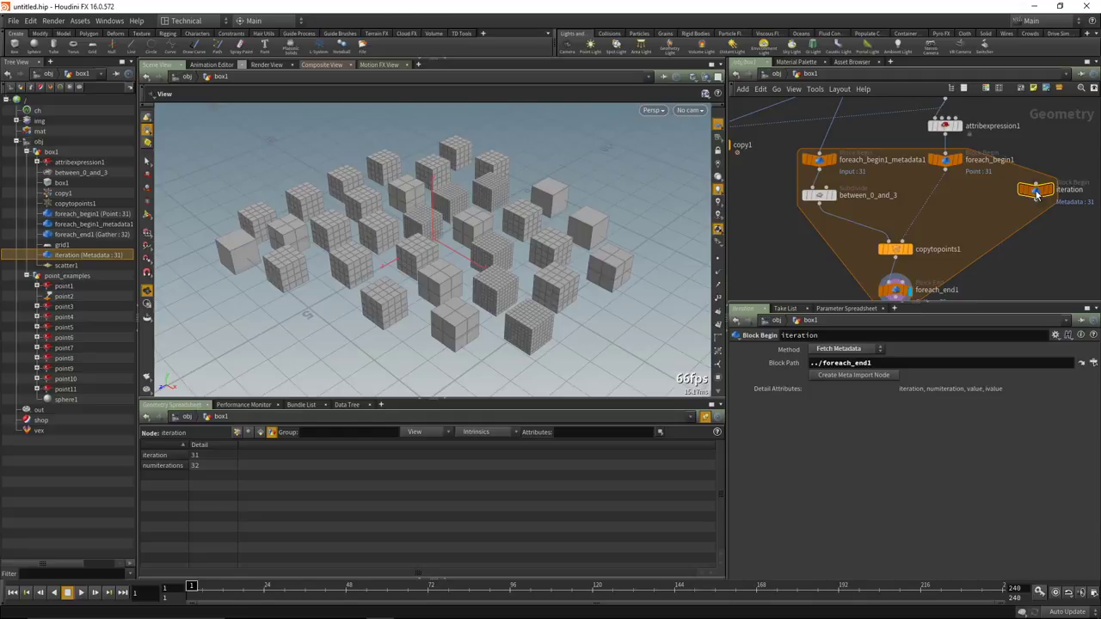
drag(1037, 195, 1028, 200)
middle_drag(807, 253, 809, 233)
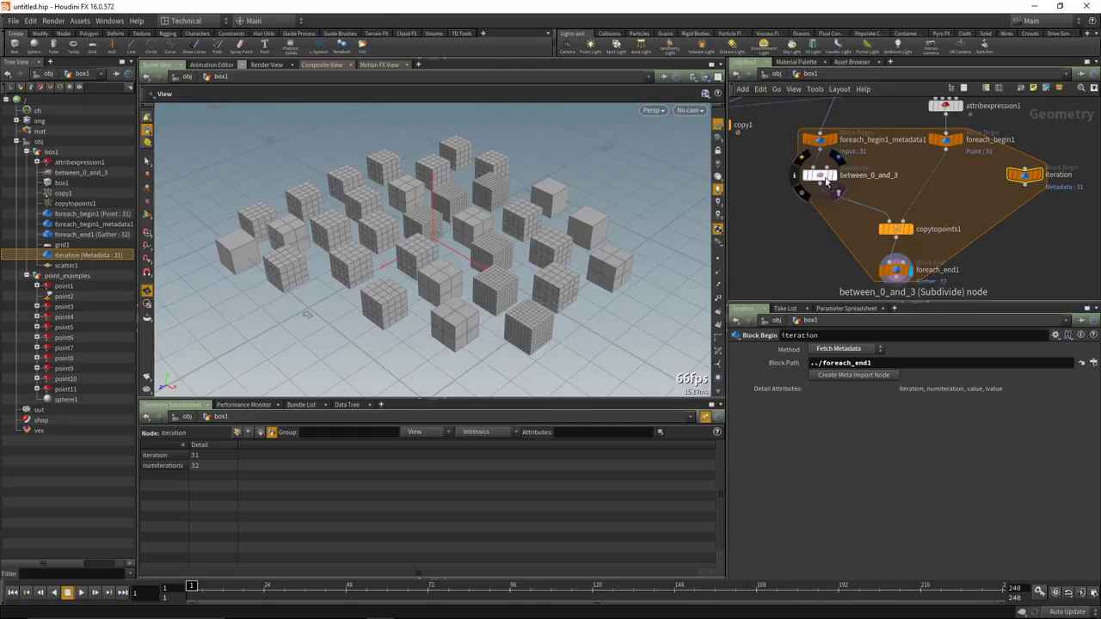
drag(821, 178, 823, 178)
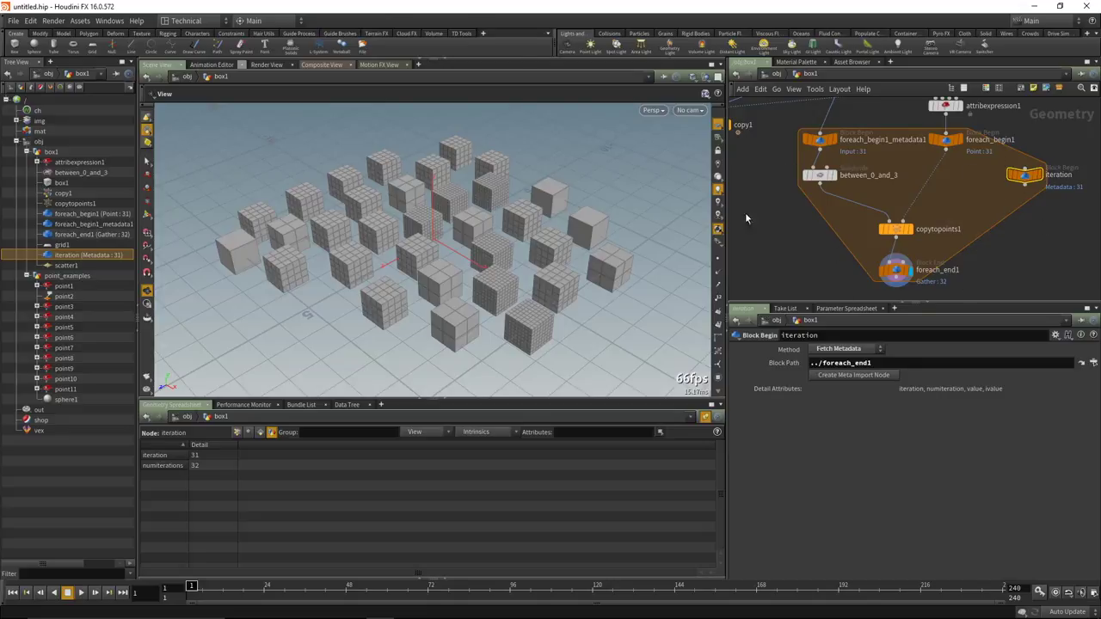
middle_drag(754, 215, 790, 252)
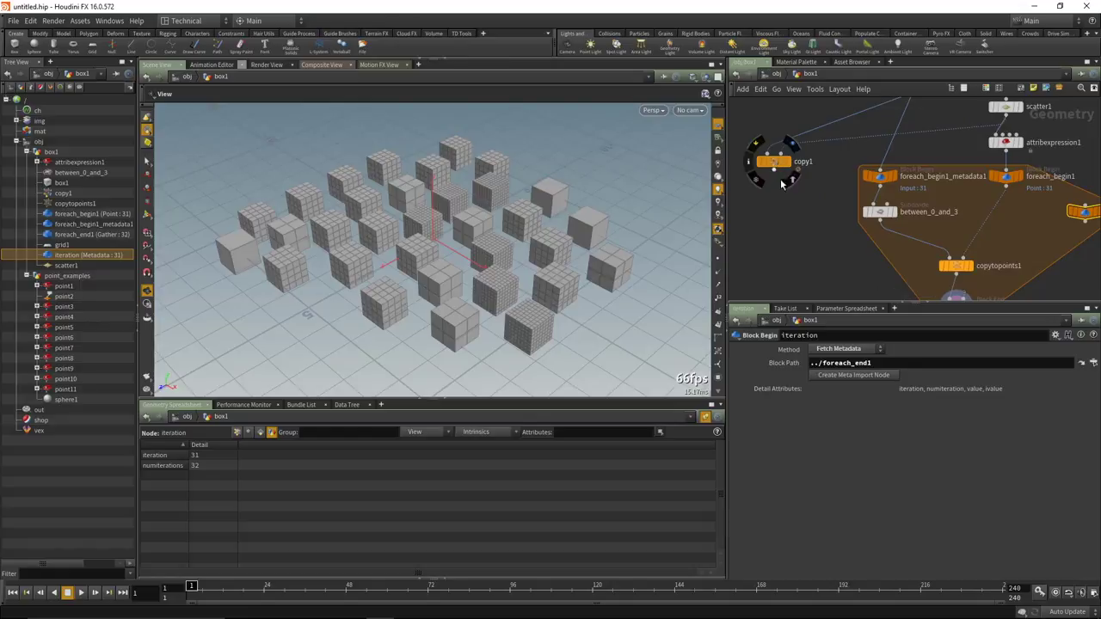
Show the network's dependency links for all nodes and hide them again.
click(813, 89)
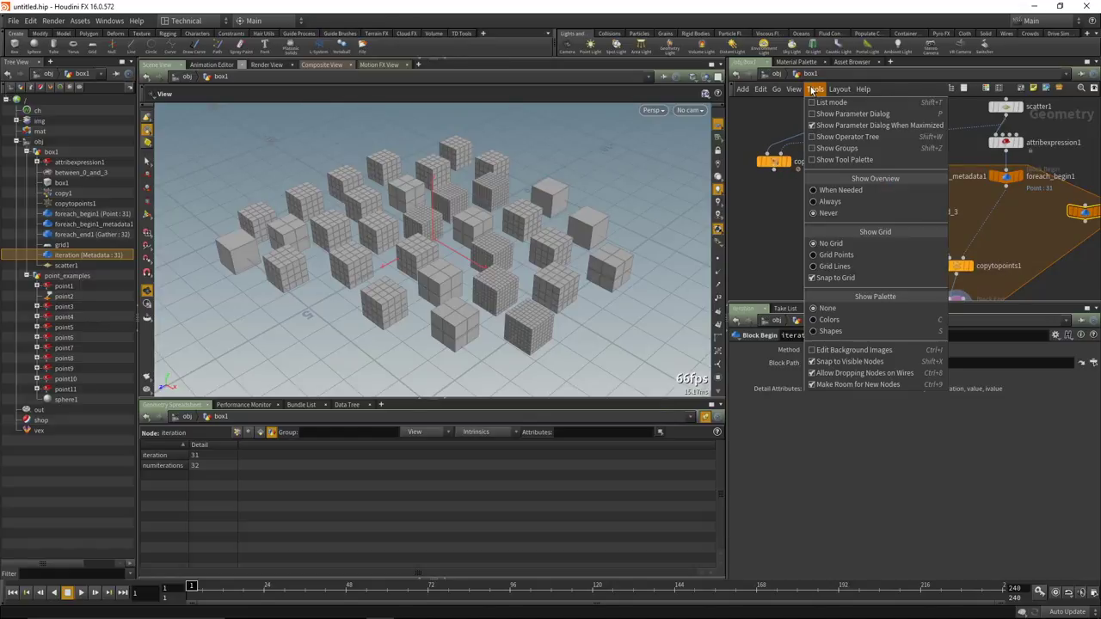
mouse_move(798, 90)
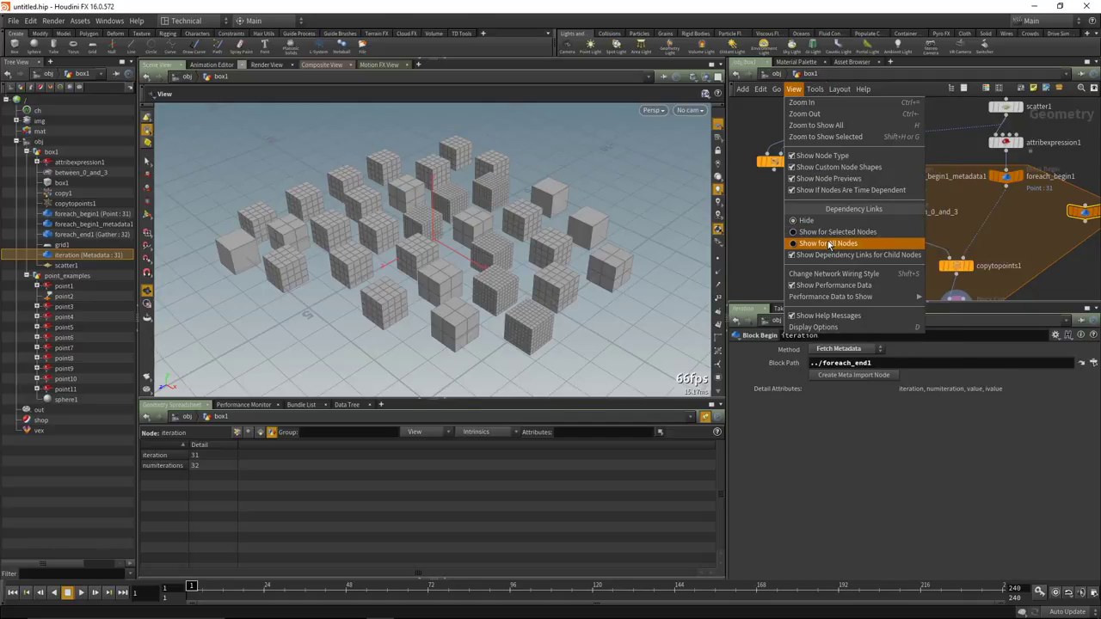
click(827, 243)
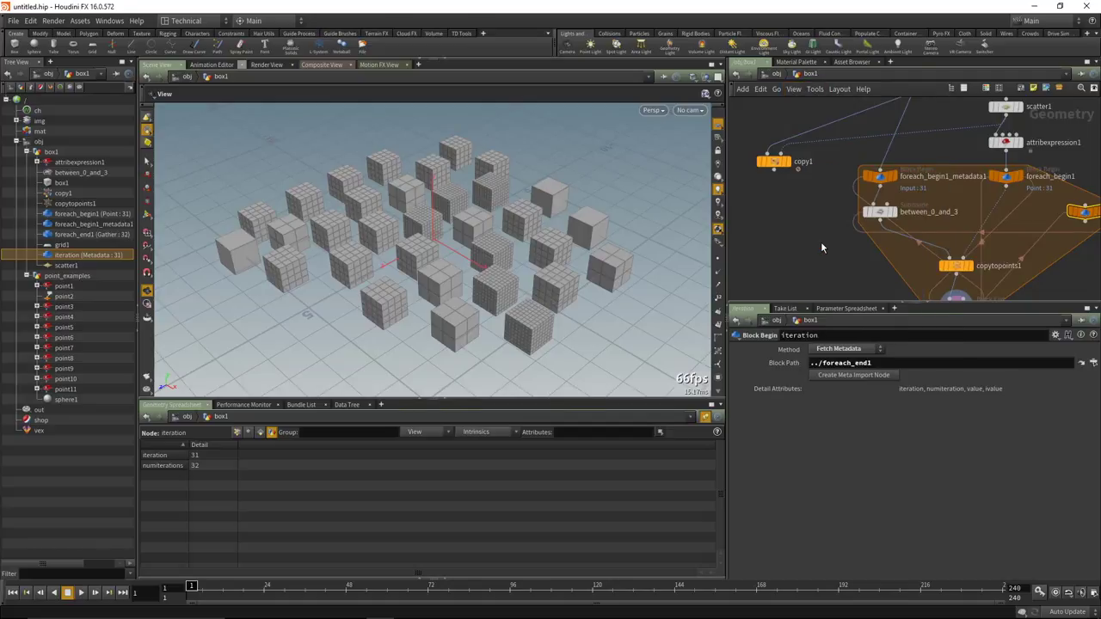
click(794, 90)
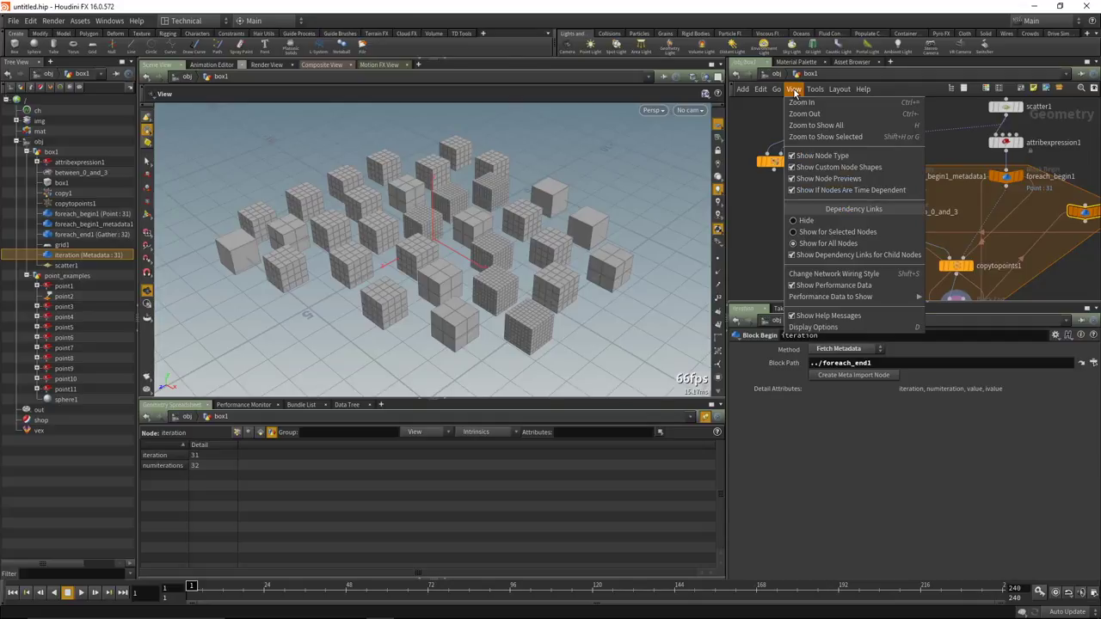
click(823, 233)
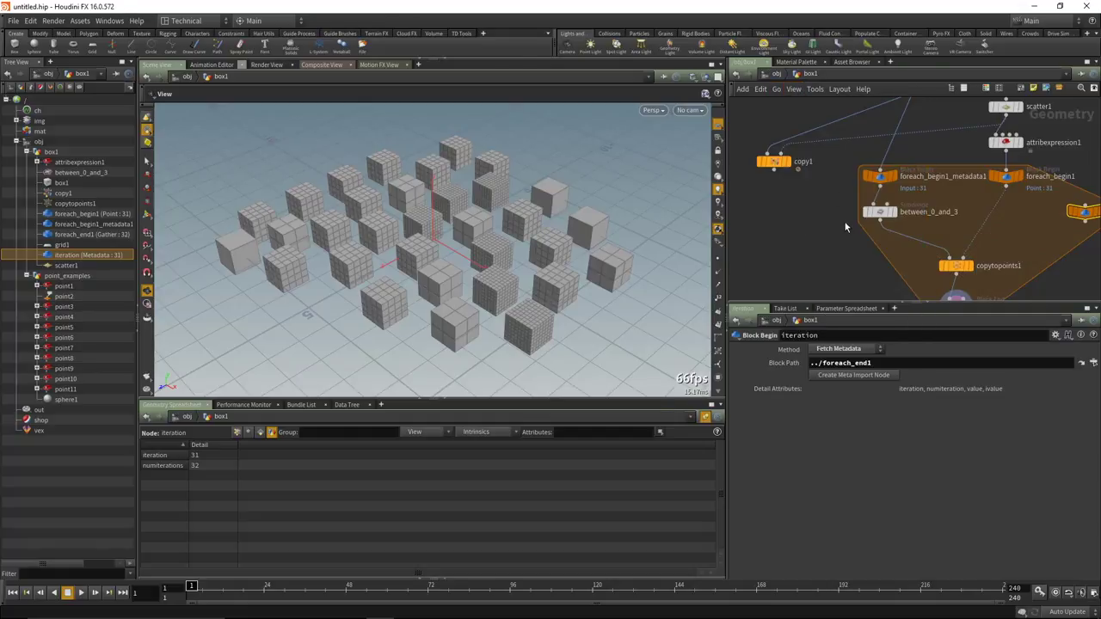
Move copy1 farther from the loop and raise box1, grid1, scatter1 and attribexpression1 to leave a gap above the loop block.
key(h)
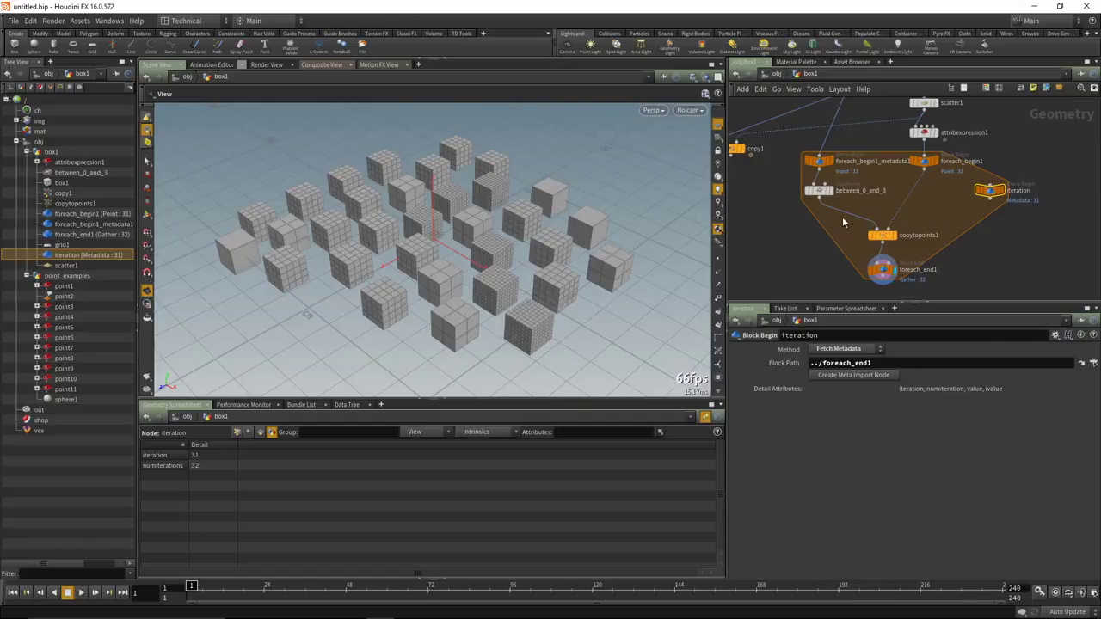
middle_drag(796, 255, 828, 257)
drag(779, 149, 762, 156)
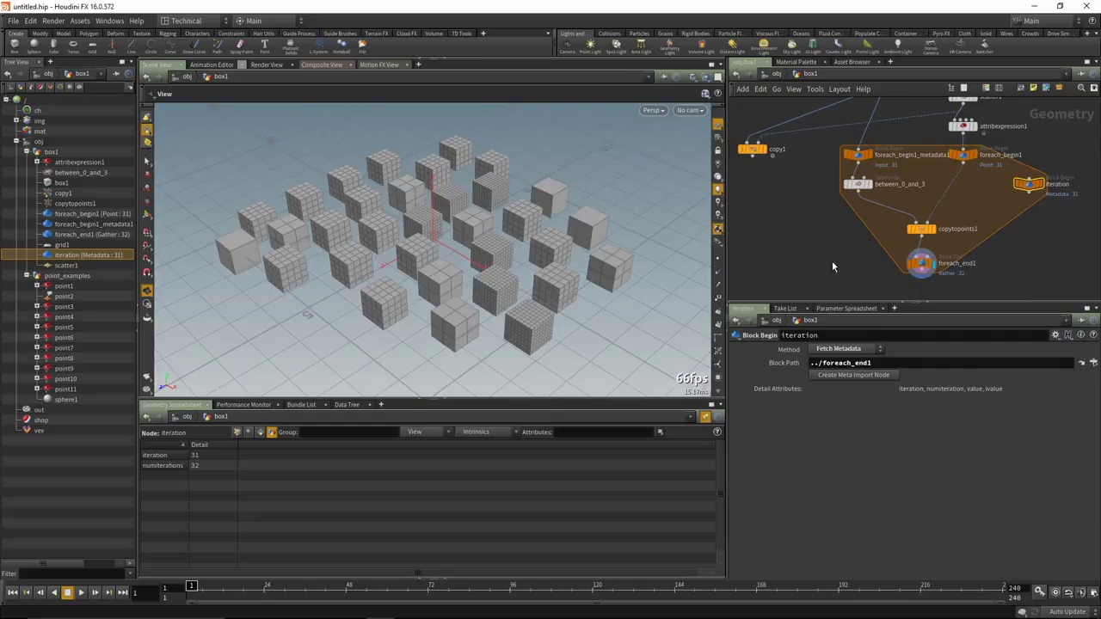
middle_drag(826, 249, 792, 257)
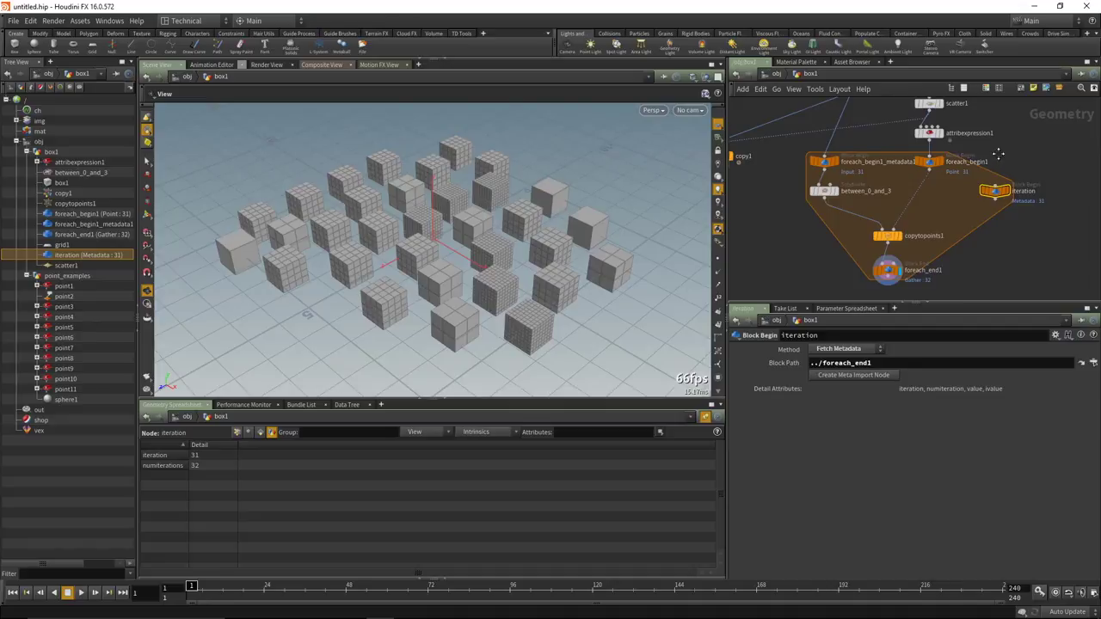
middle_drag(998, 155, 995, 193)
drag(969, 191, 830, 110)
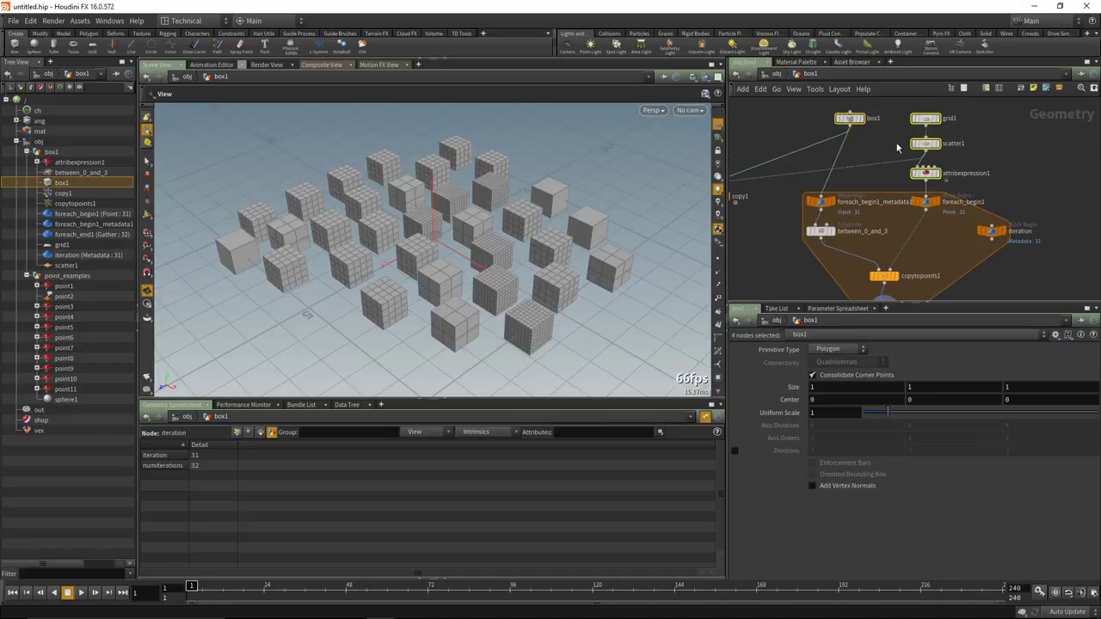
drag(912, 176, 912, 162)
click(904, 162)
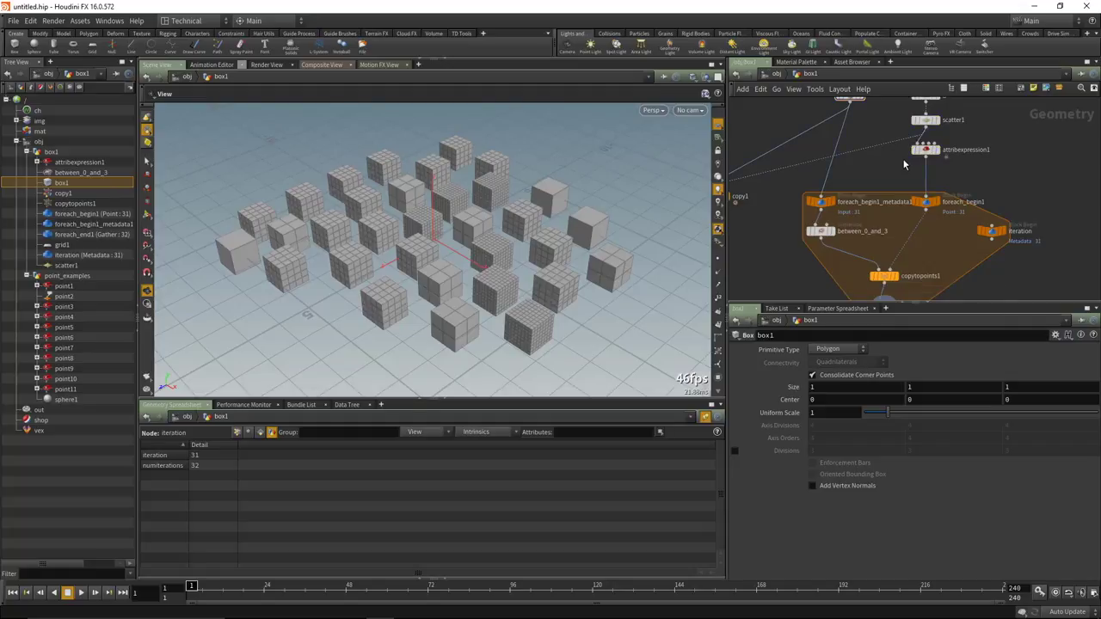
Add a Compiled Block beside the for-each loop and review the parameters of its begin and end nodes.
middle_drag(792, 268, 828, 203)
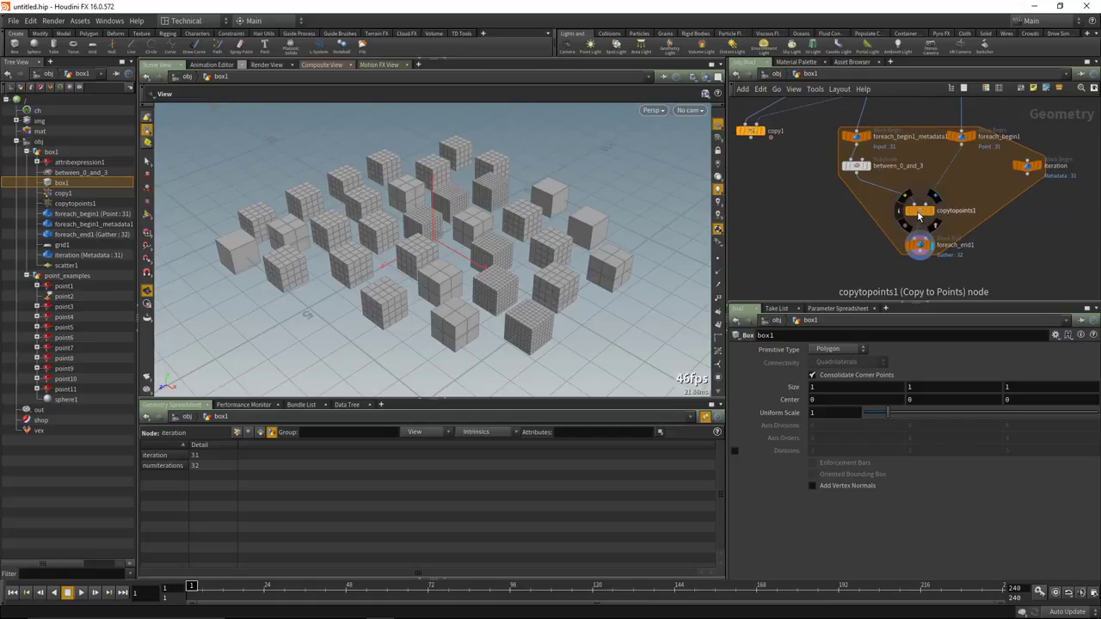
mouse_move(836, 232)
middle_down()
mouse_move(841, 216)
mouse_move(841, 238)
mouse_move(822, 234)
middle_up()
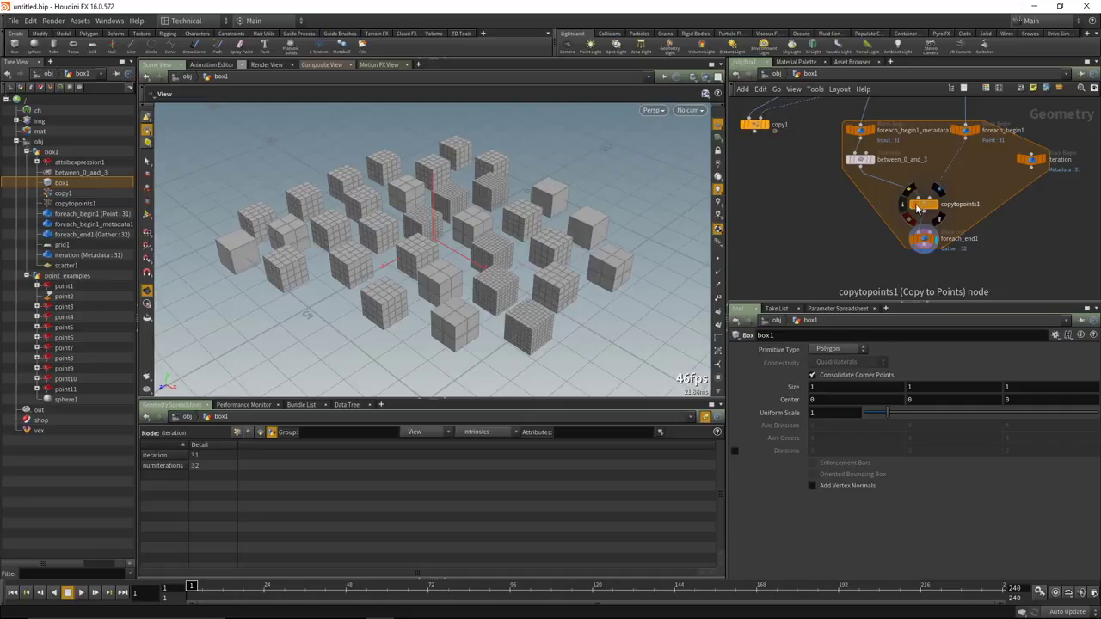
middle_drag(842, 216, 830, 246)
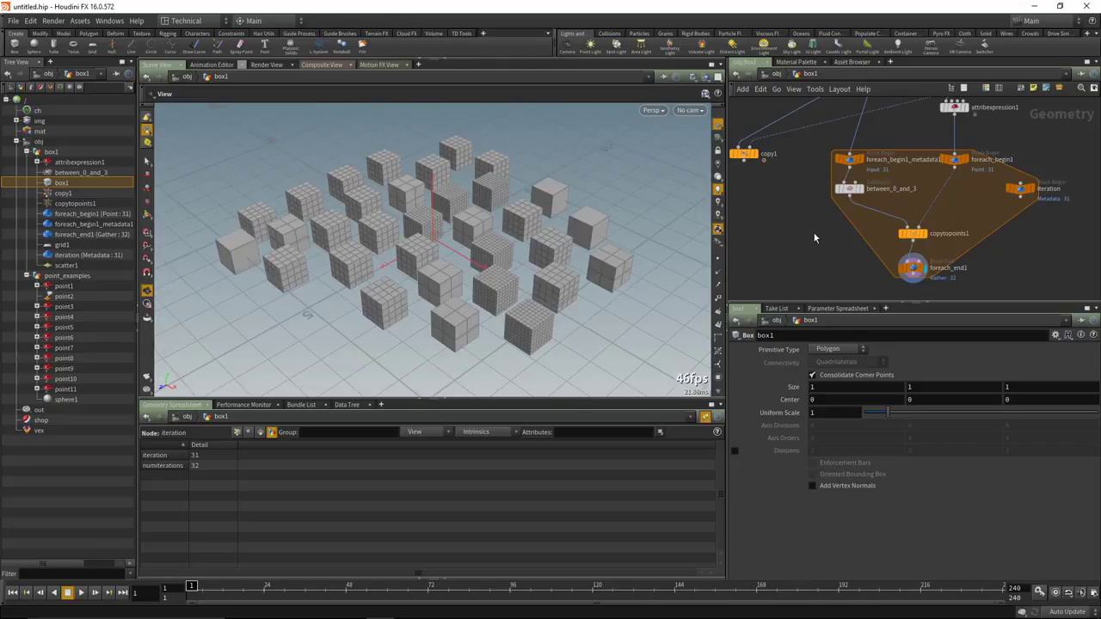
key(Tab)
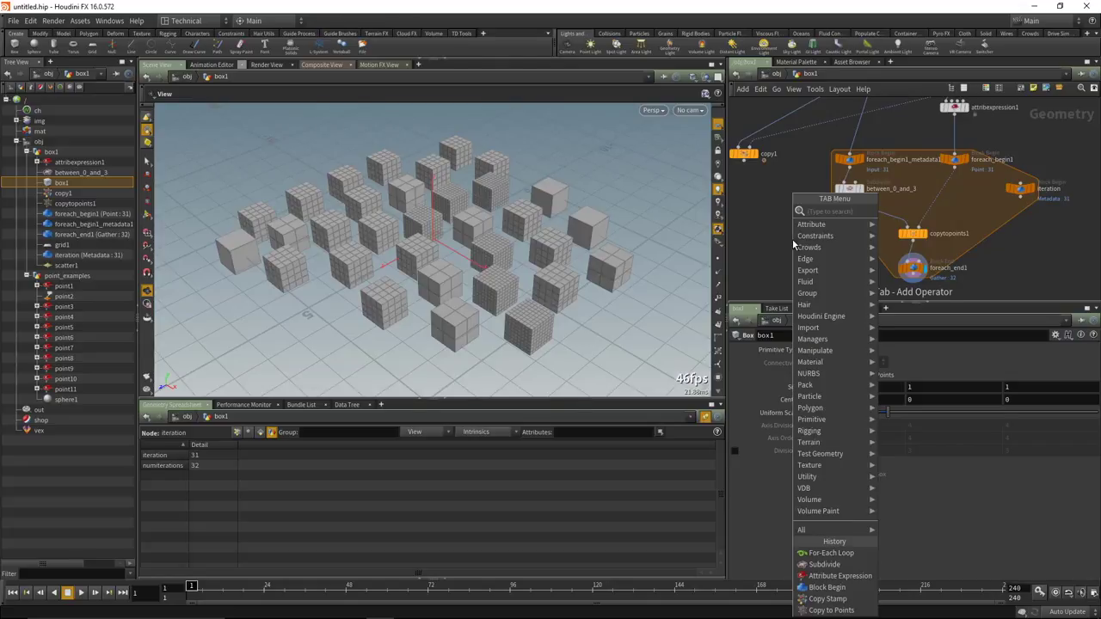
text(comp)
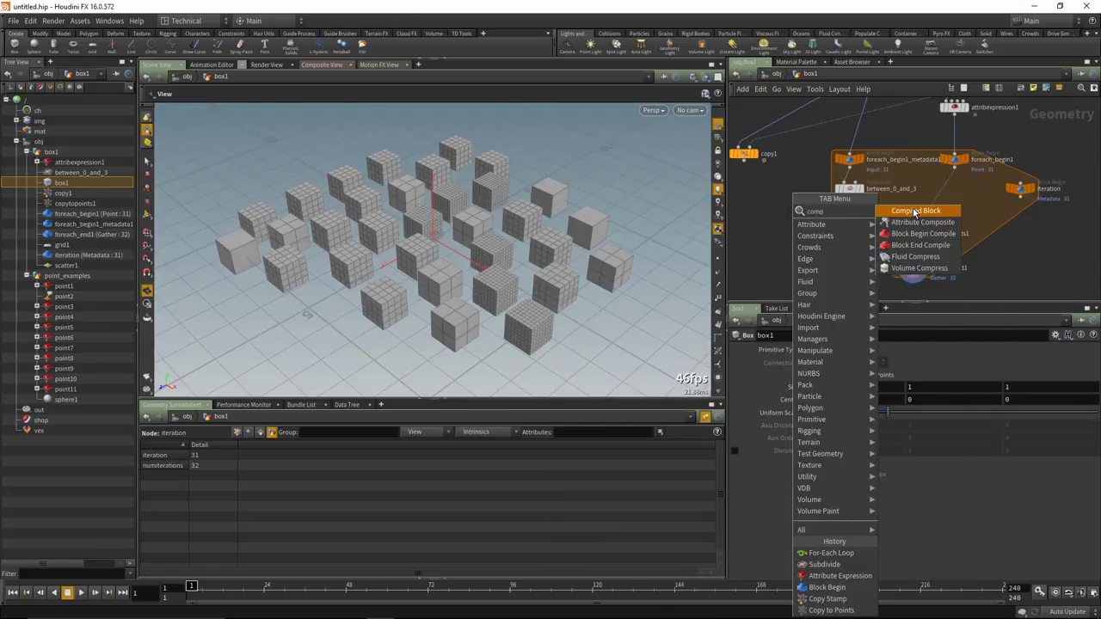
key(Return)
click(786, 222)
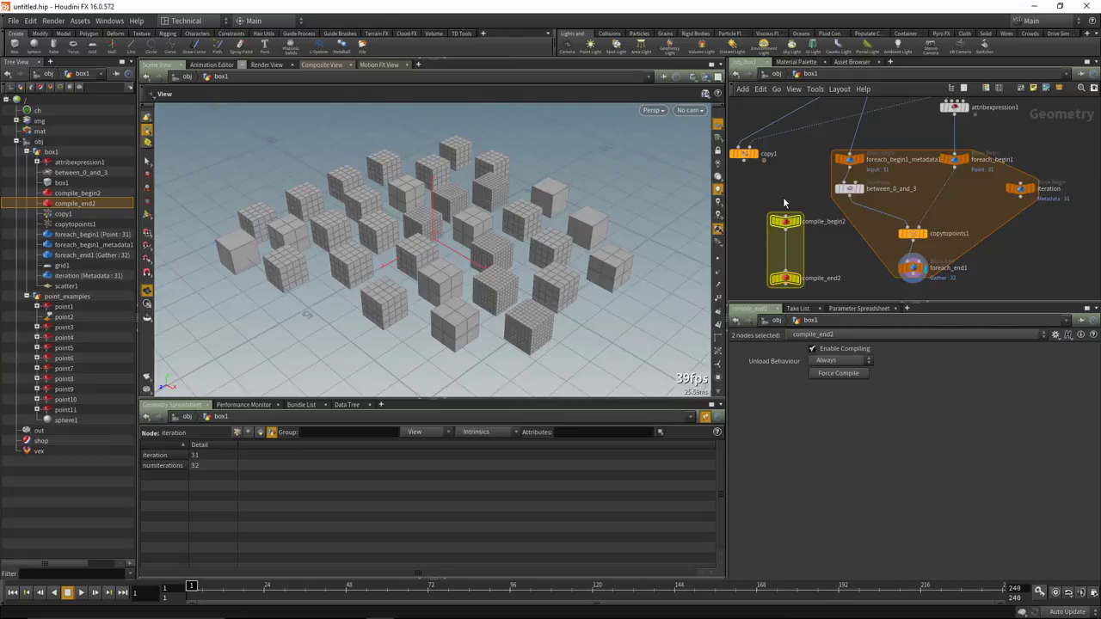
click(786, 222)
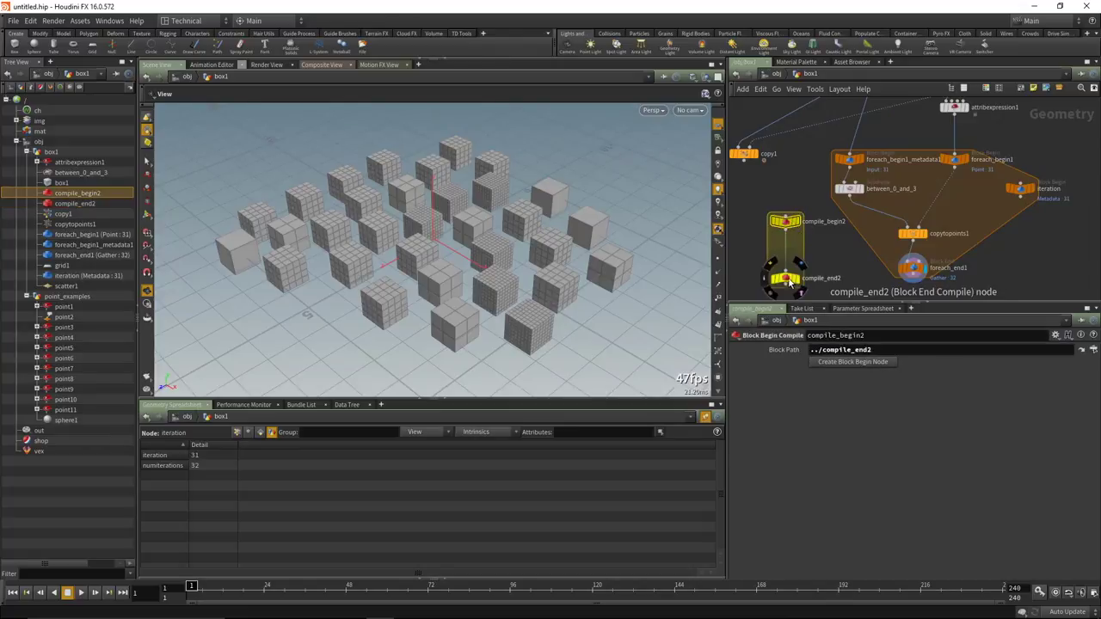
click(788, 280)
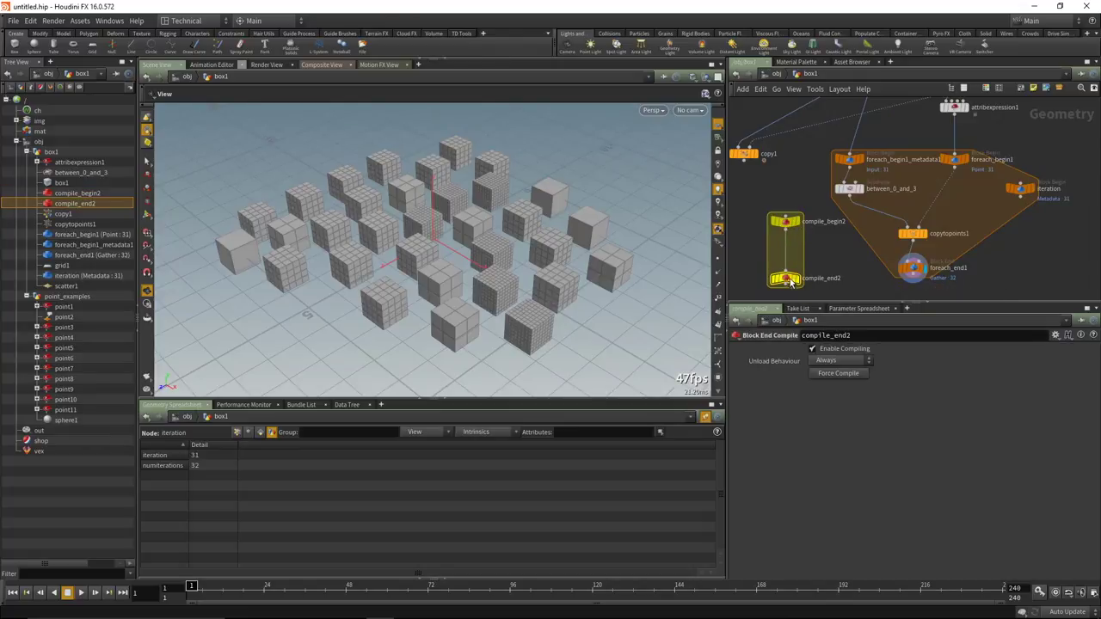
click(783, 224)
Place compile_end2 directly below foreach_end1 and wire the output of foreach_end1 into it.
scroll(831, 255, down, 3)
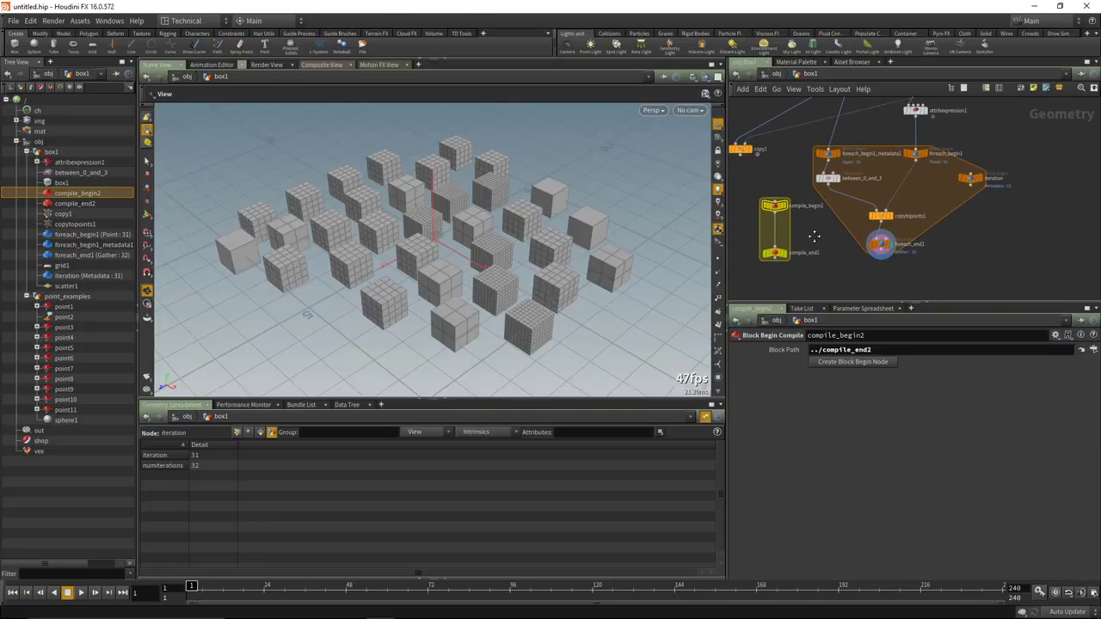
middle_drag(986, 236, 989, 247)
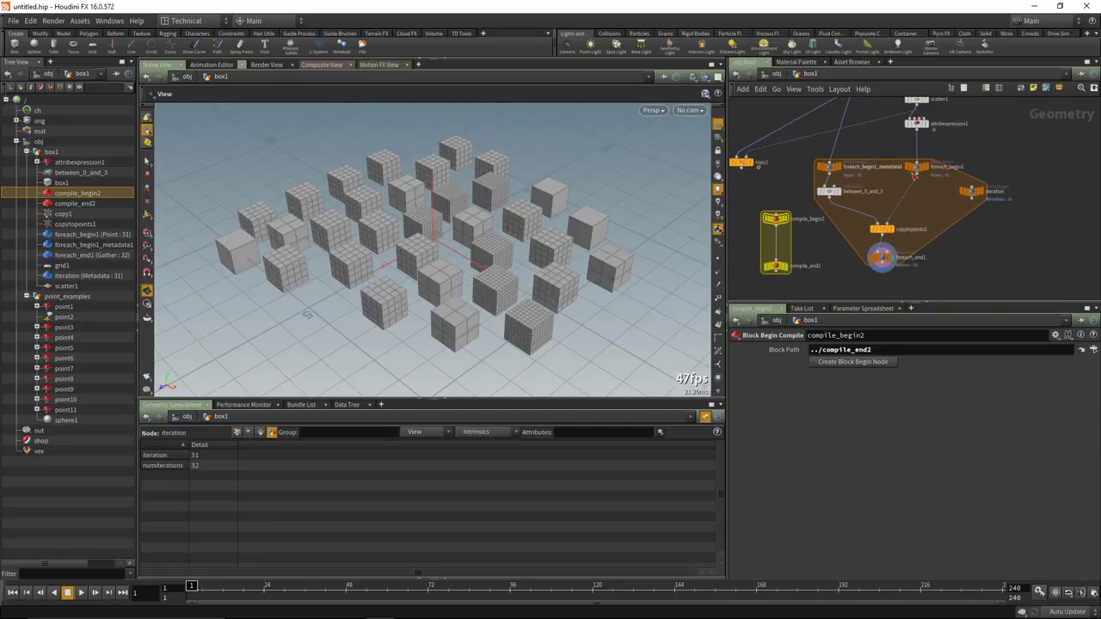
middle_drag(997, 152, 996, 188)
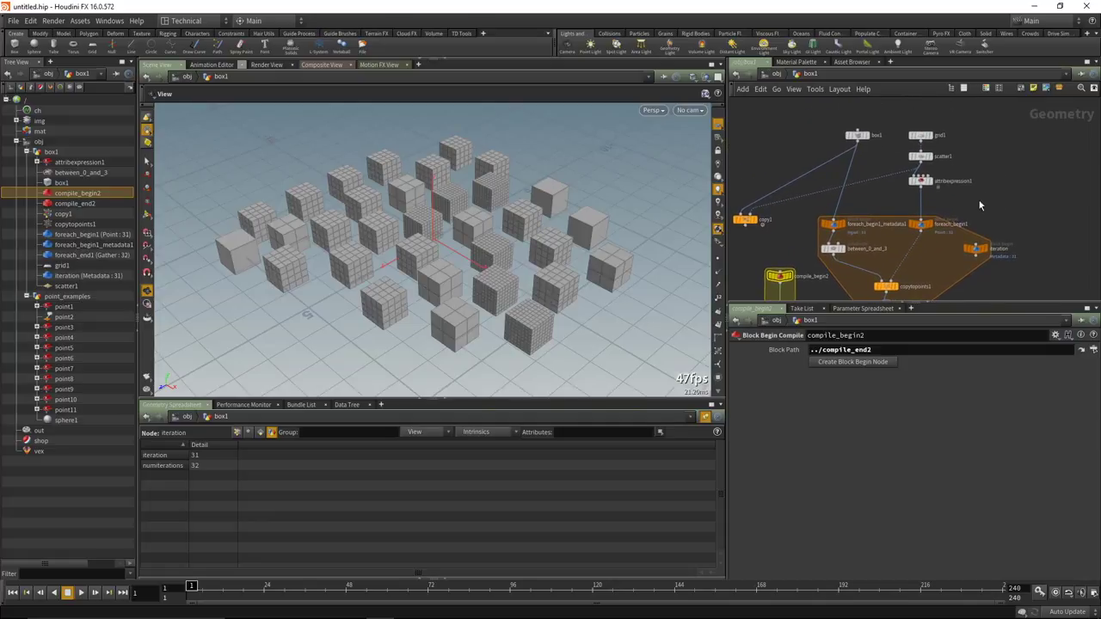
drag(785, 280, 854, 272)
scroll(855, 272, up, 5)
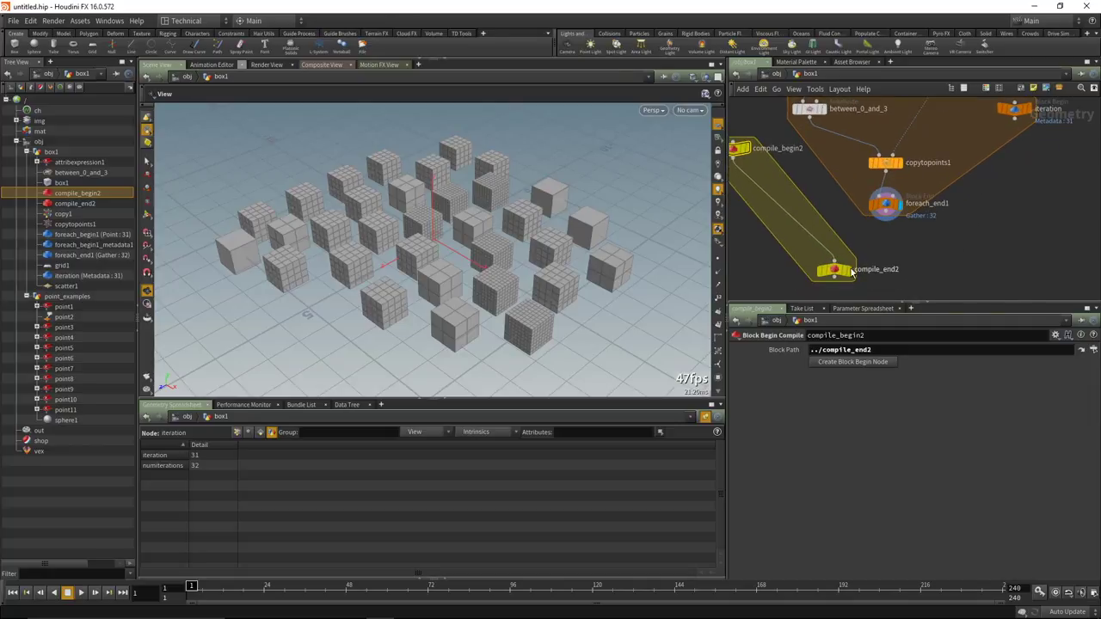
drag(854, 272, 905, 259)
click(740, 160)
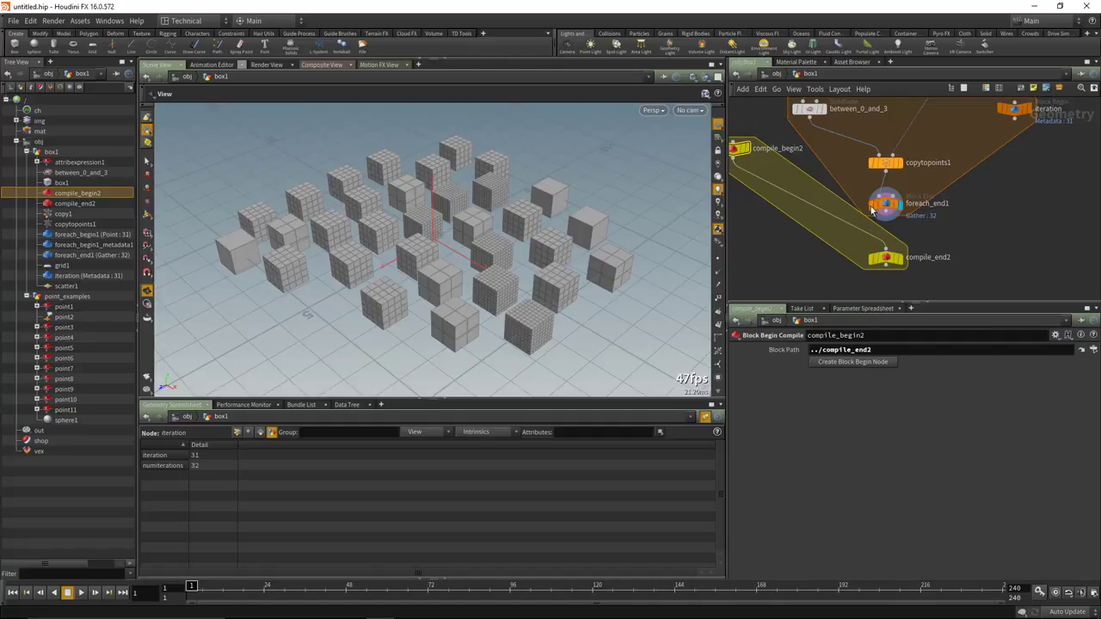
click(887, 250)
mouse_move(900, 262)
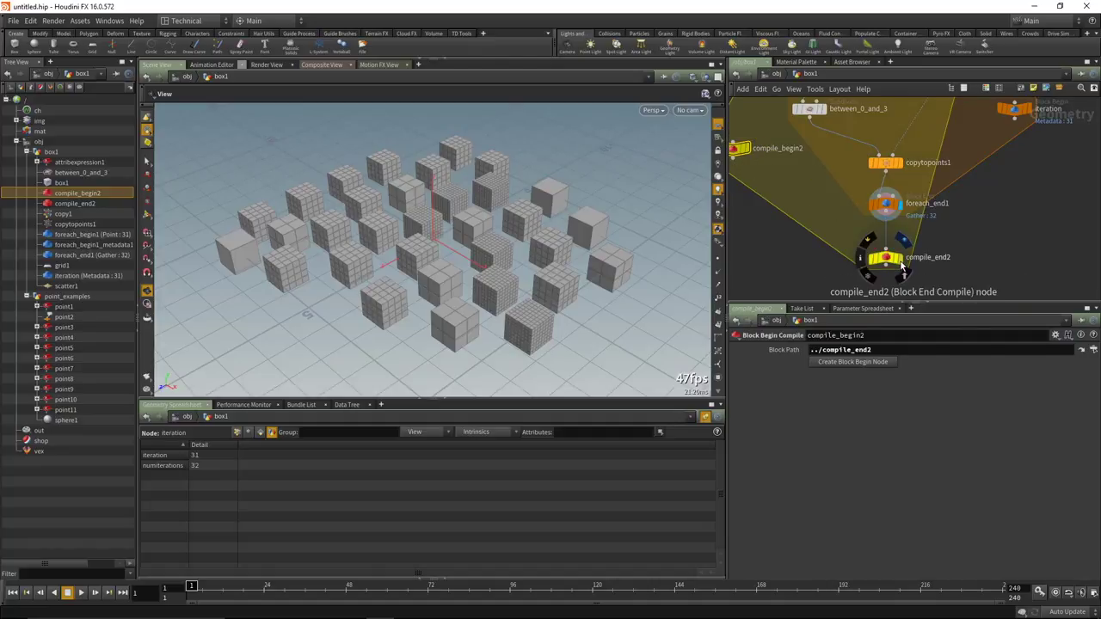
Move compile_begin2 up between the box1 and scatter1 branches, above the for-each begin nodes.
key(h)
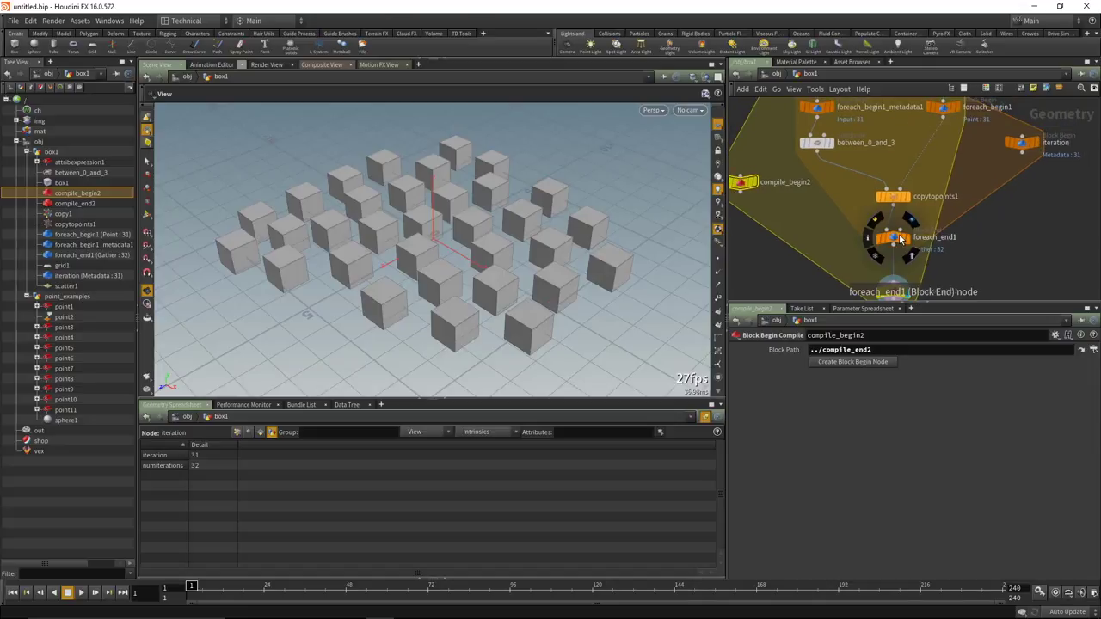
scroll(967, 250, up, 2)
scroll(995, 249, up, 2)
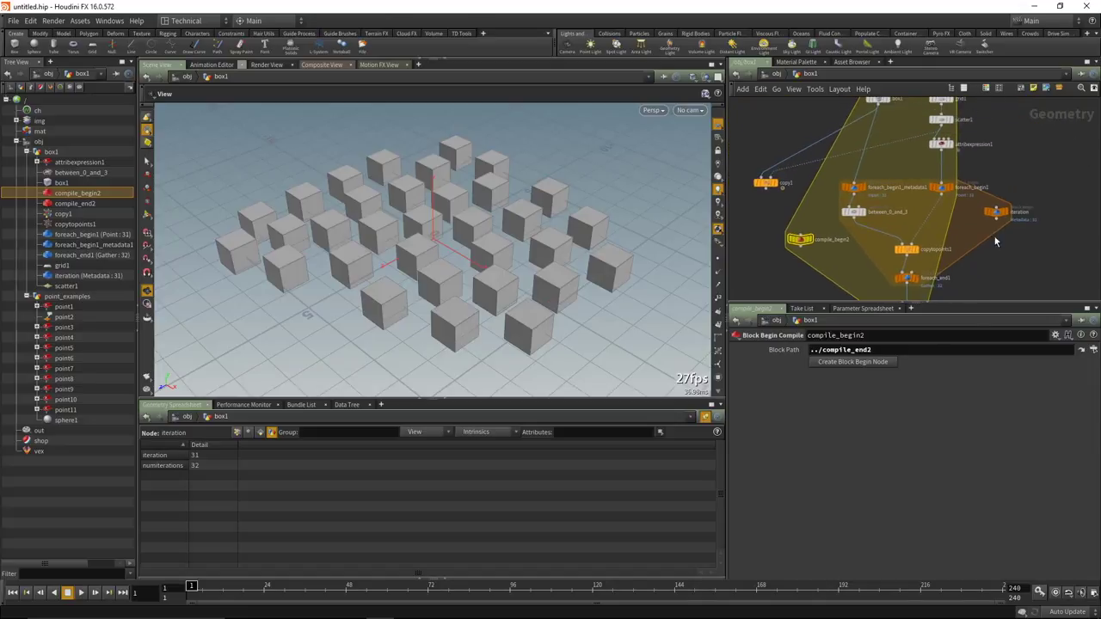
drag(800, 240, 903, 160)
middle_drag(980, 169, 993, 224)
drag(917, 217, 915, 179)
middle_drag(1040, 223, 1024, 163)
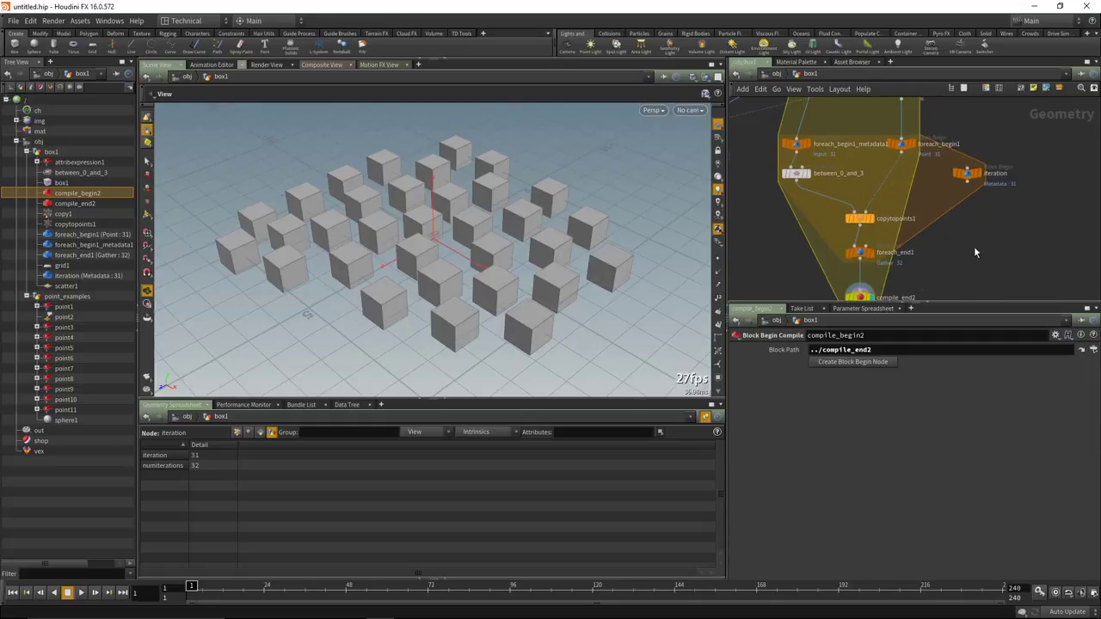
Examine the iteration metadata node's method and block path, and its position relative to the compiled block.
scroll(978, 257, down, 3)
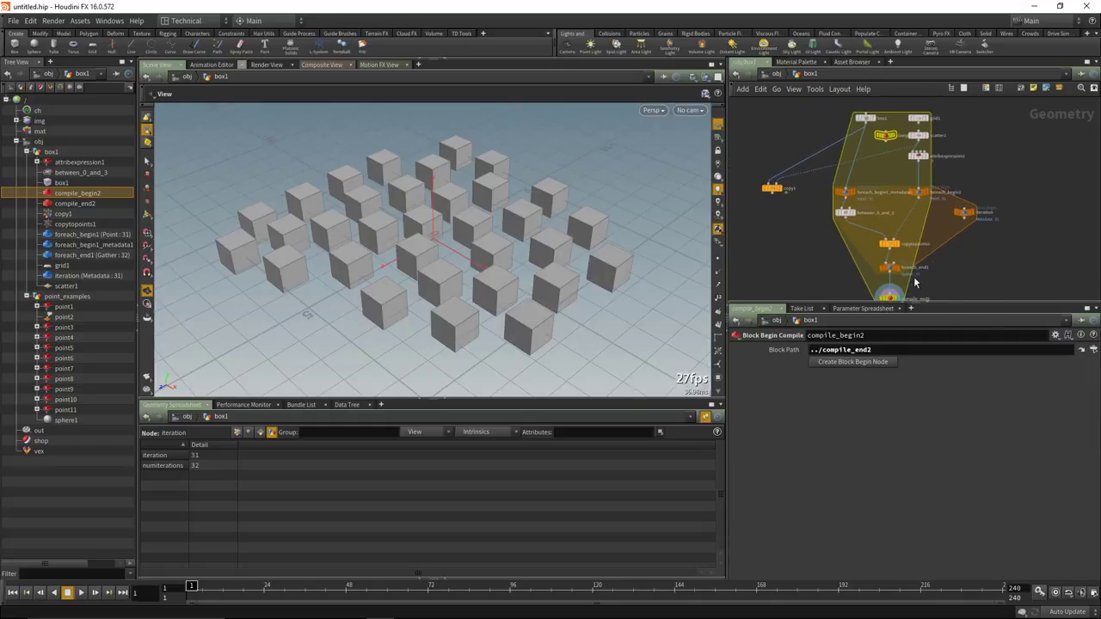
scroll(965, 210, up, 3)
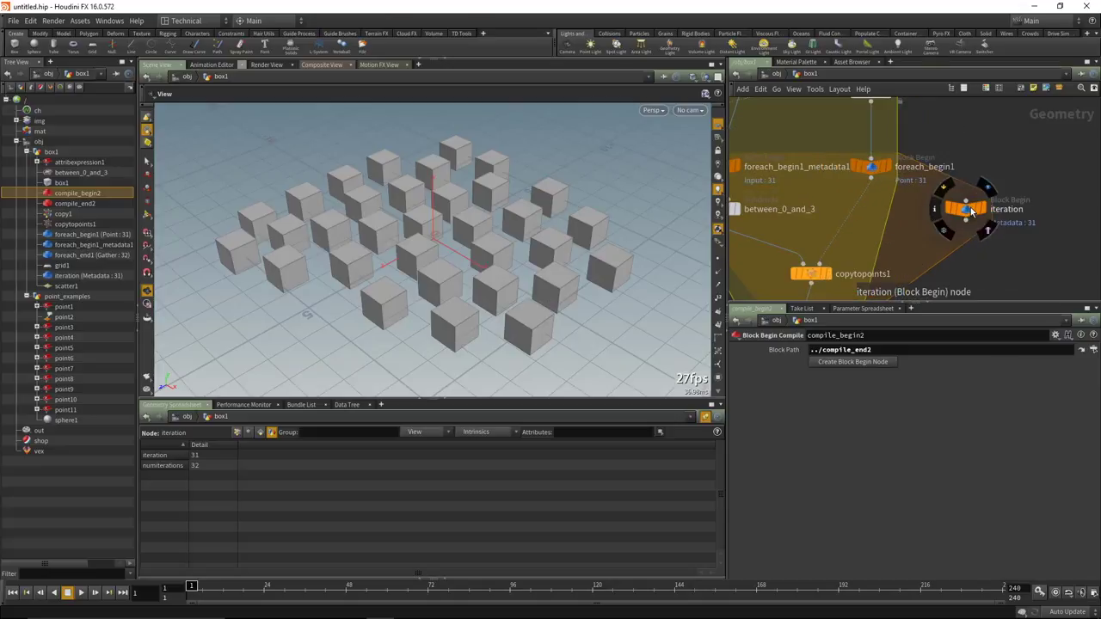
click(965, 210)
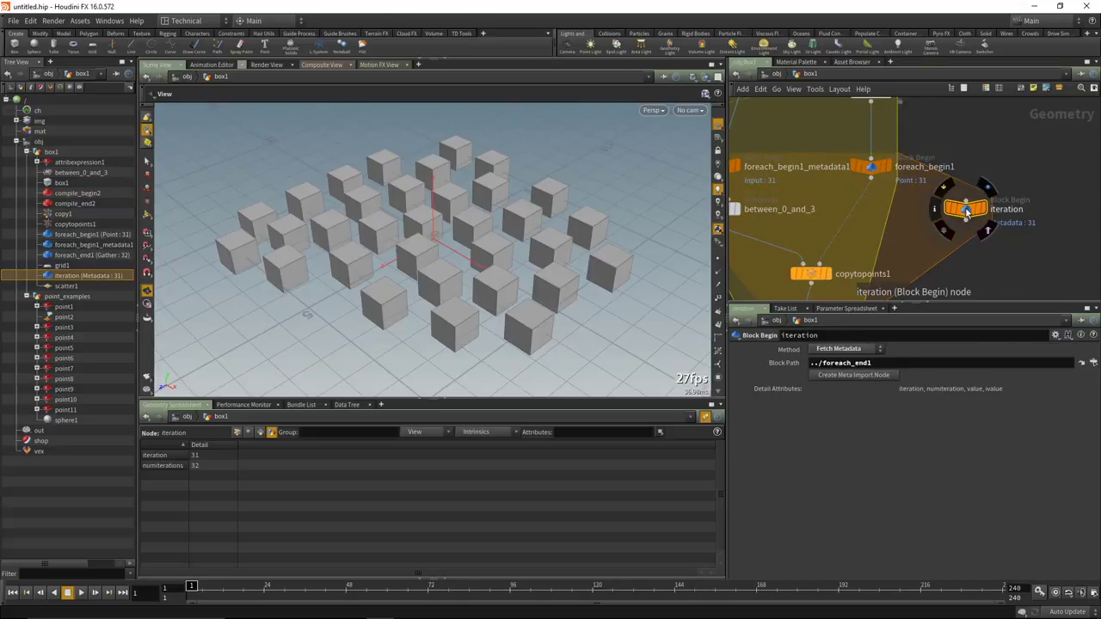
scroll(981, 219, down, 3)
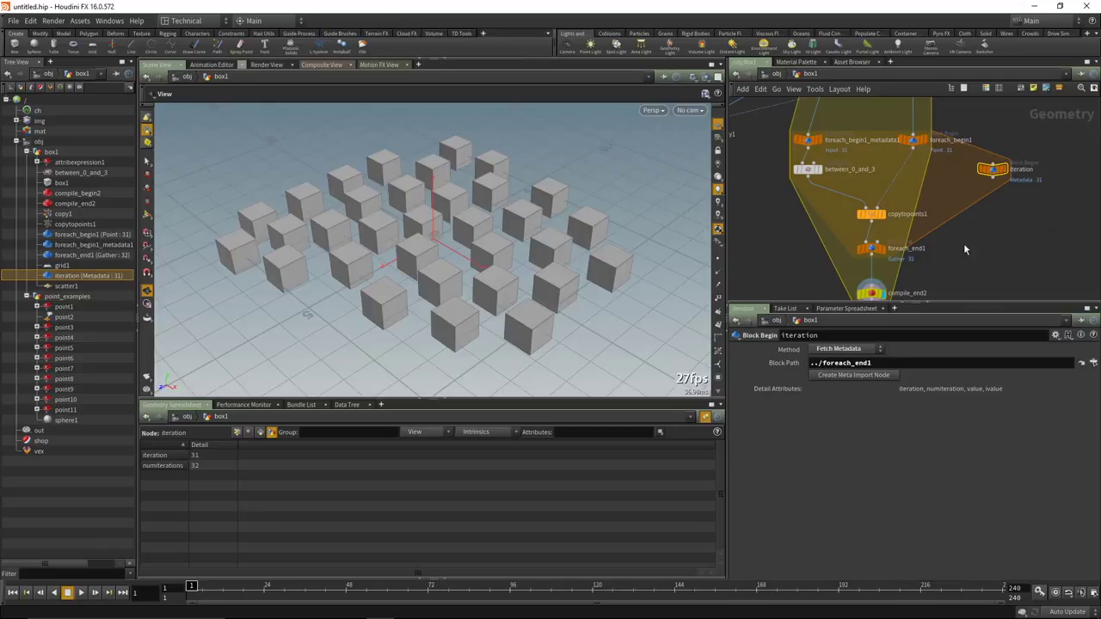
drag(995, 170, 992, 181)
scroll(990, 226, down, 3)
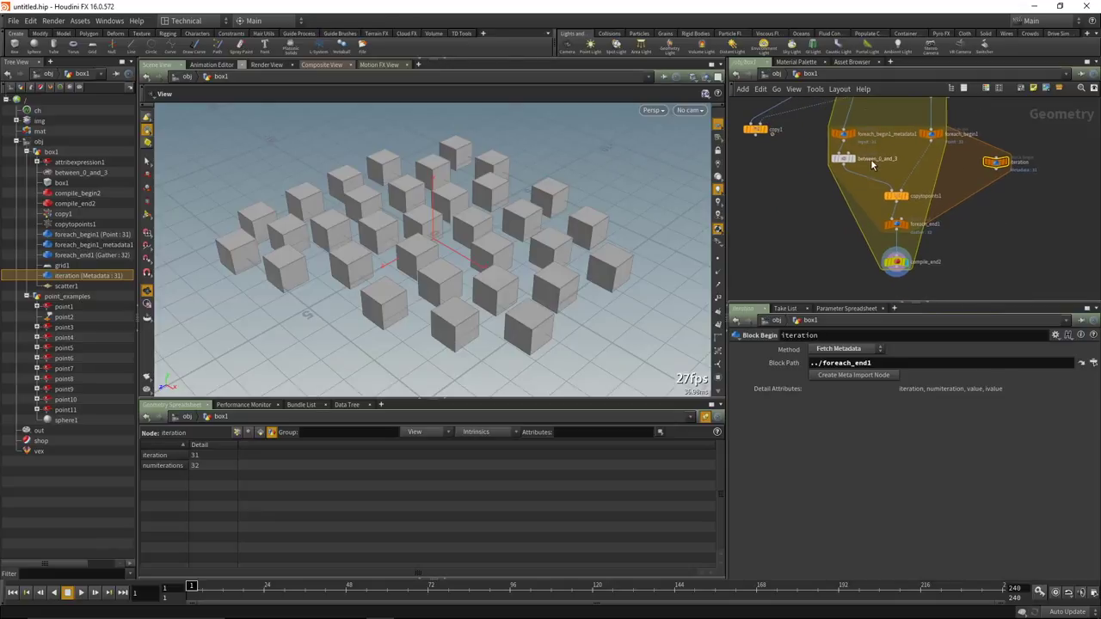
Examine the Depth expression of between_0_and_3 and its path reference to the iteration node.
click(852, 159)
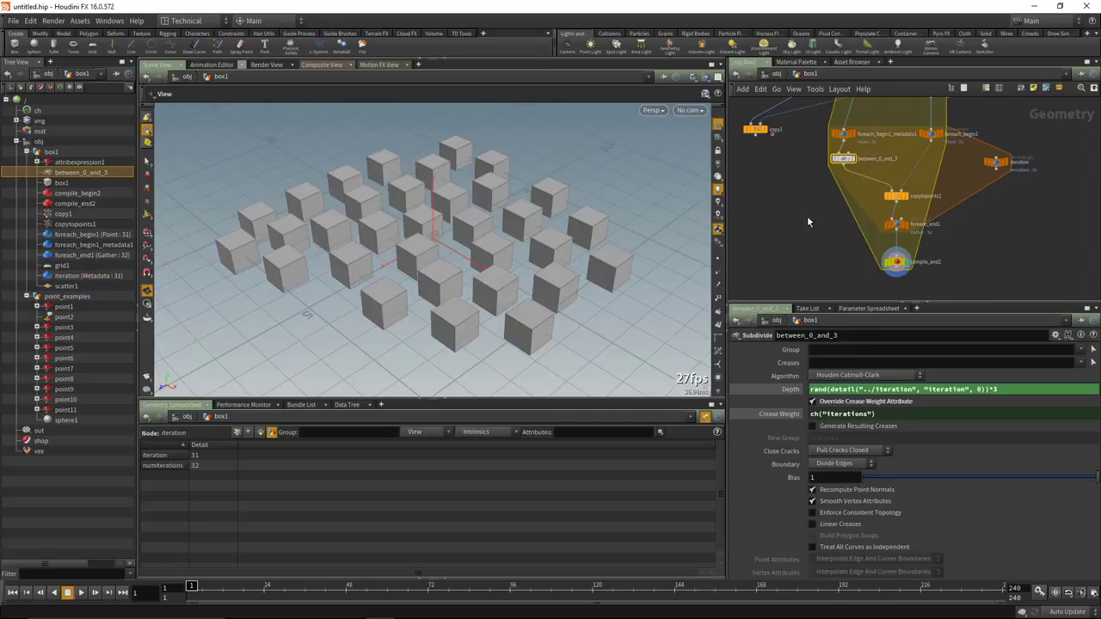
scroll(809, 223, down, 4)
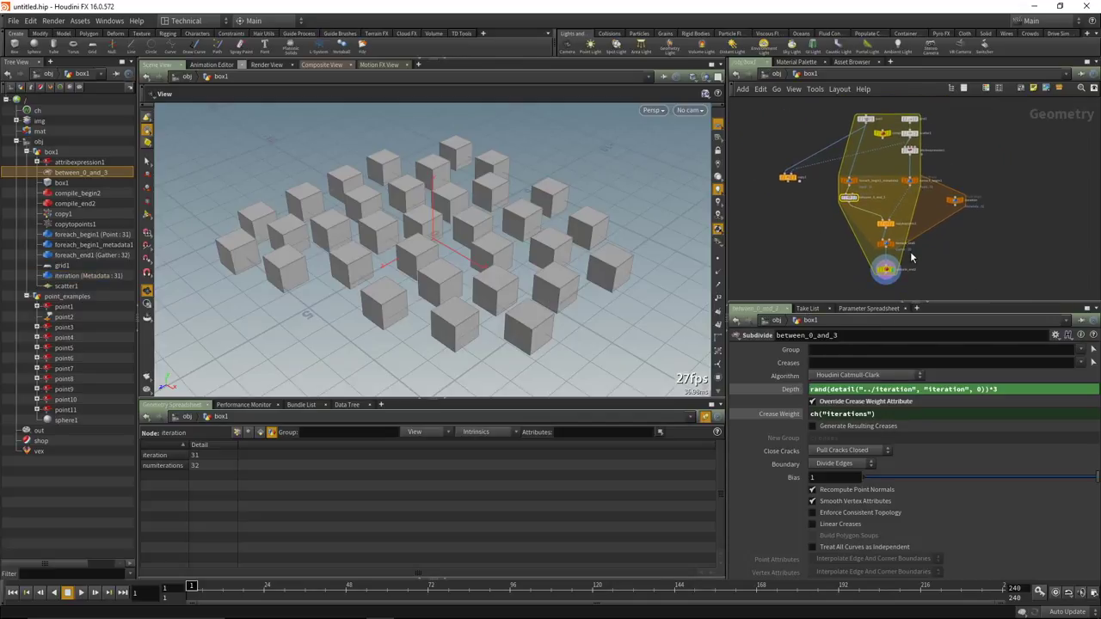
middle_drag(919, 241, 922, 247)
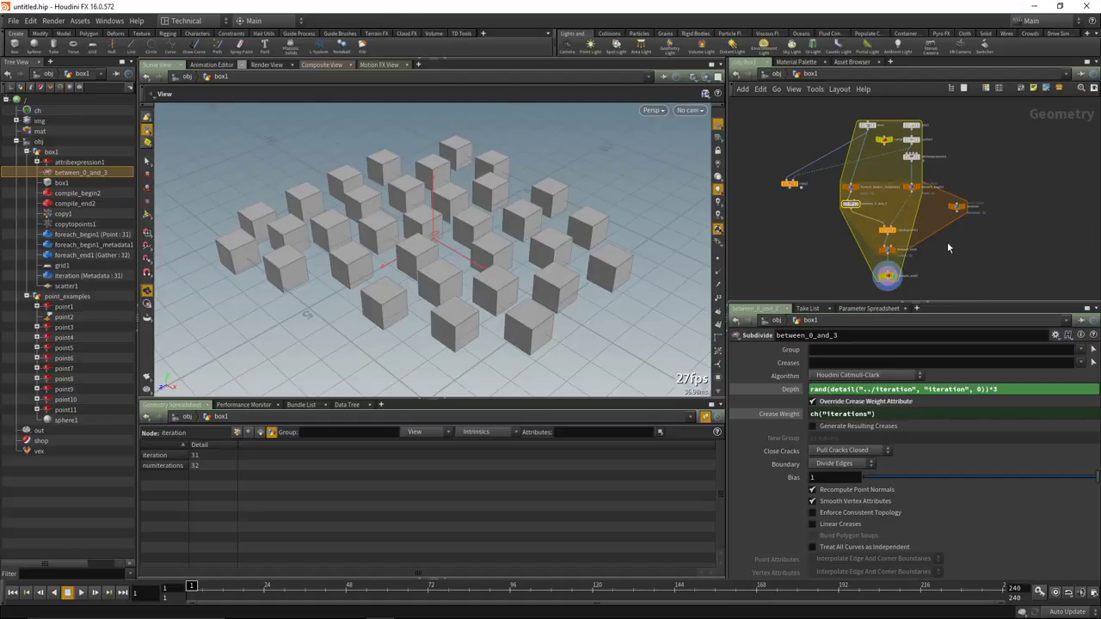
mouse_move(851, 205)
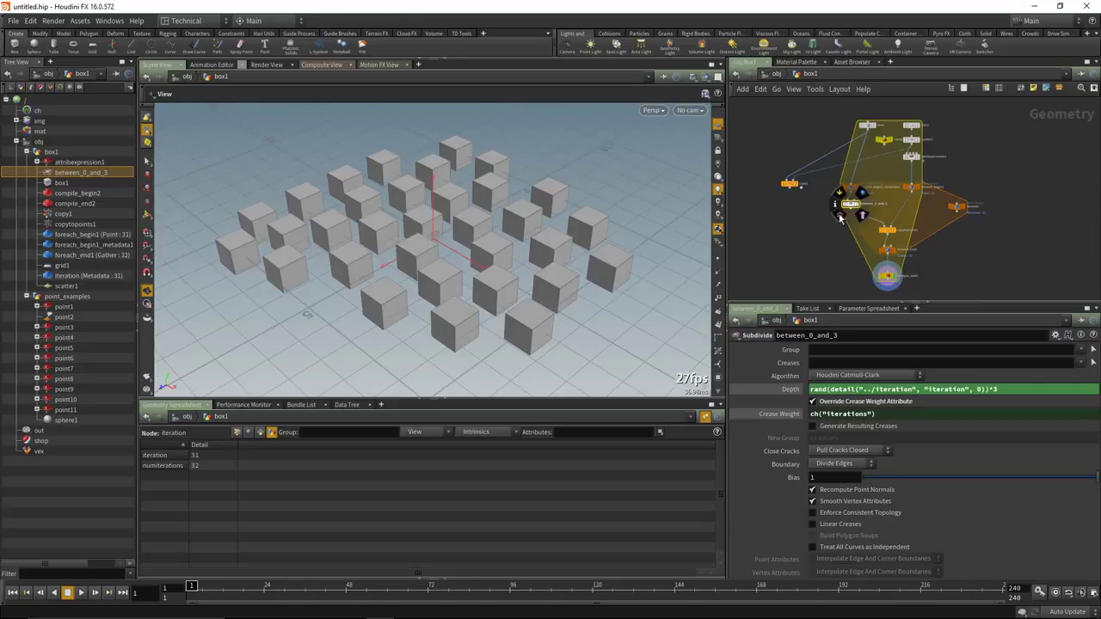
scroll(835, 225, up, 5)
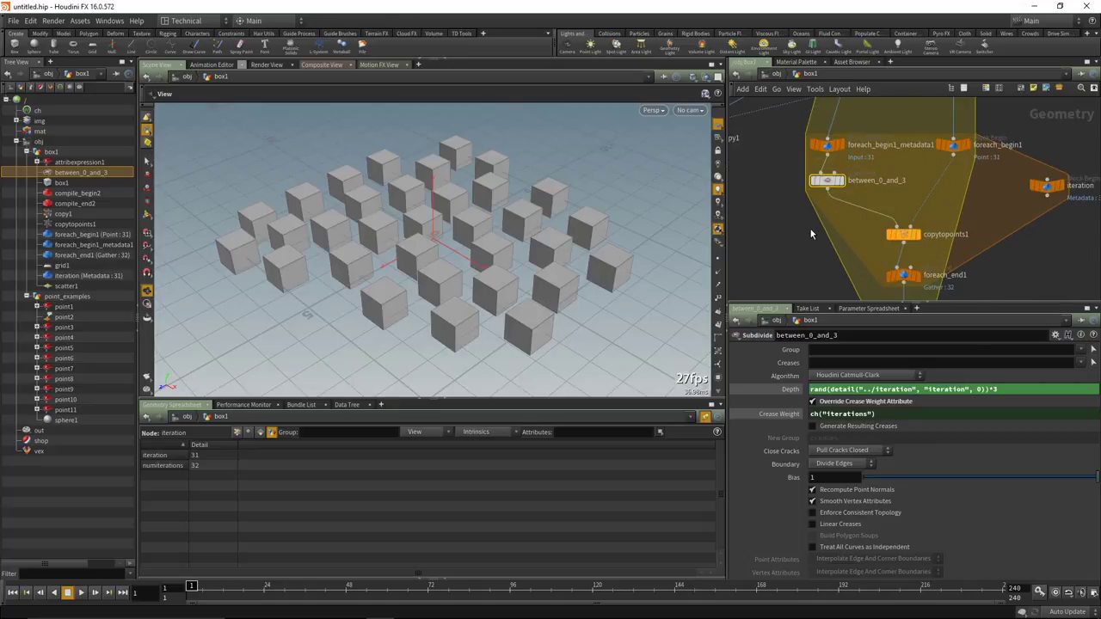
scroll(811, 228, down, 2)
mouse_move(830, 173)
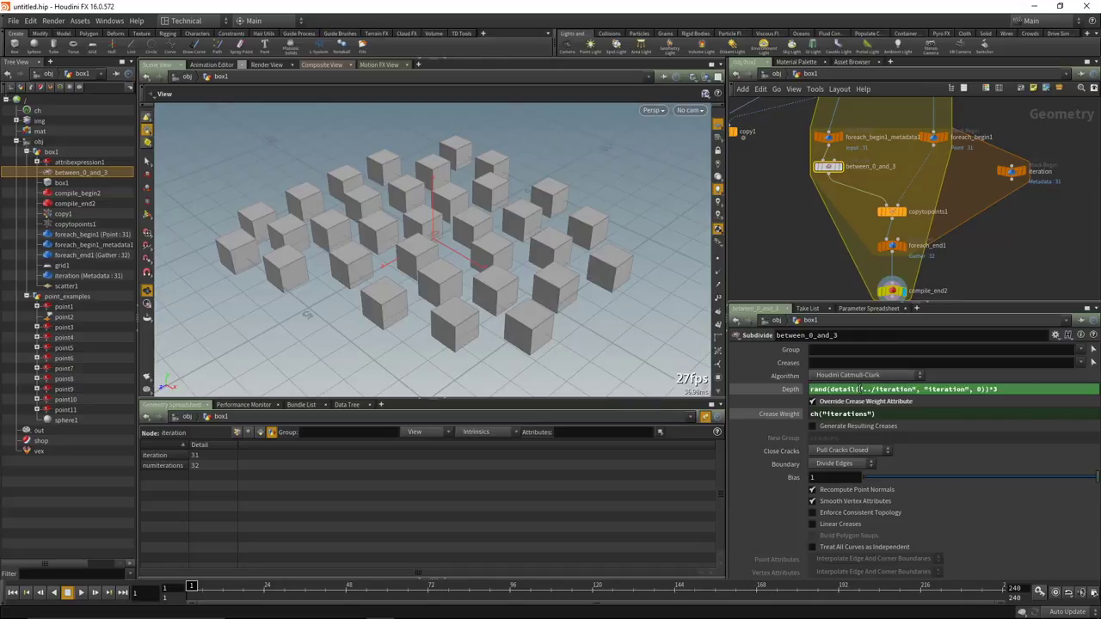
drag(860, 389, 915, 389)
Move the iteration node closer to the loop and enlarge the parameter area below the network.
drag(1011, 175, 996, 174)
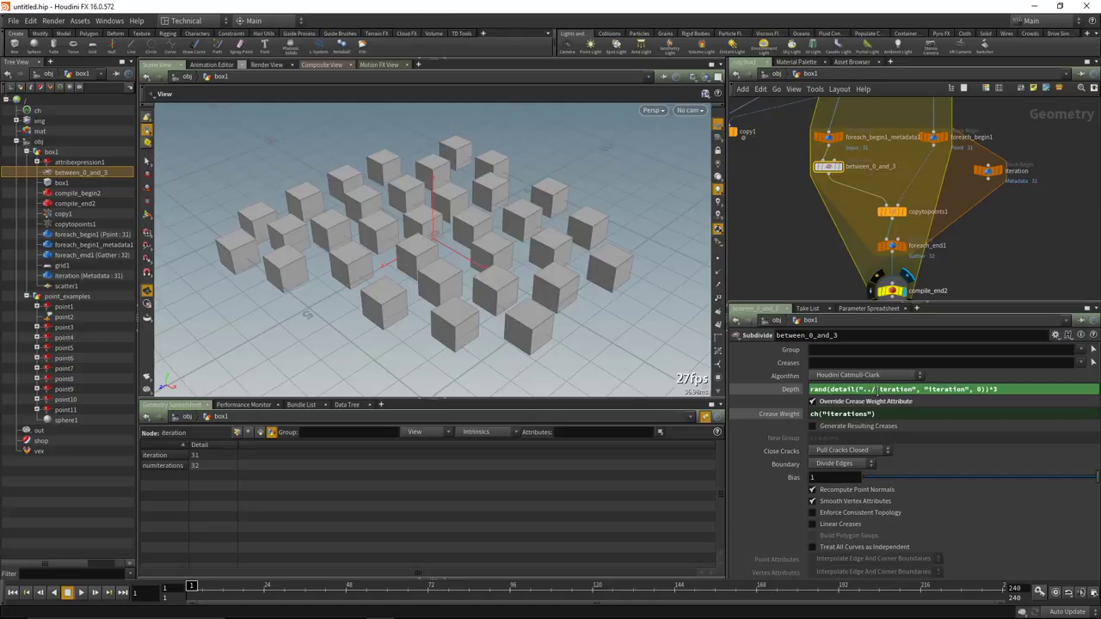
drag(974, 303, 976, 272)
middle_drag(1014, 183, 1006, 198)
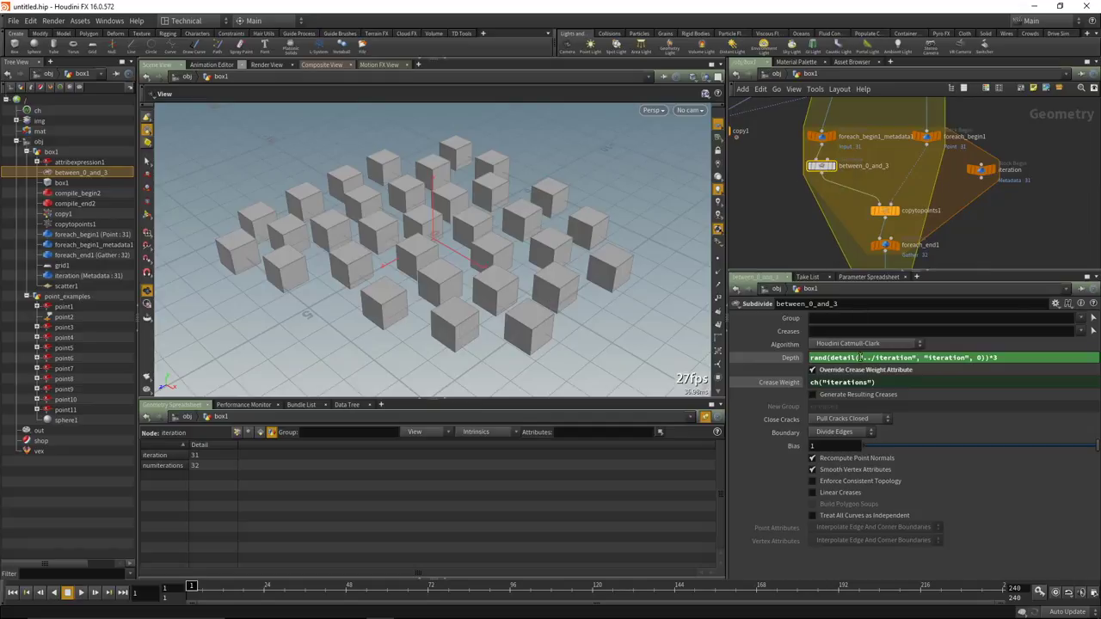
Add a spare input to between_0_and_3 and point it to the iteration node with the relative path ../iteration.
drag(863, 358, 918, 358)
click(1056, 304)
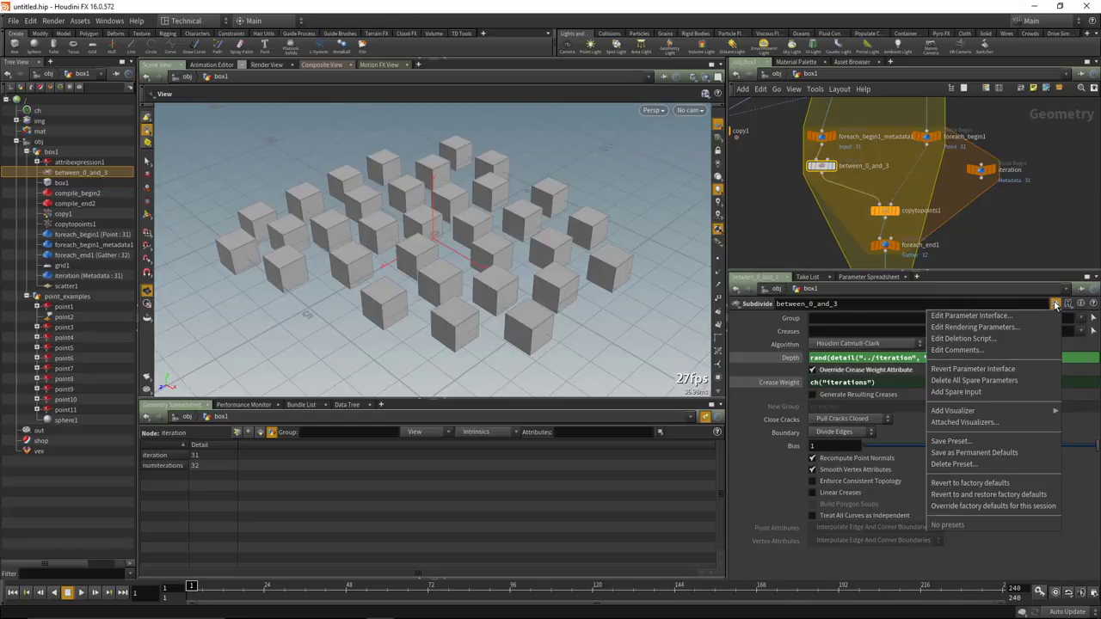
click(986, 392)
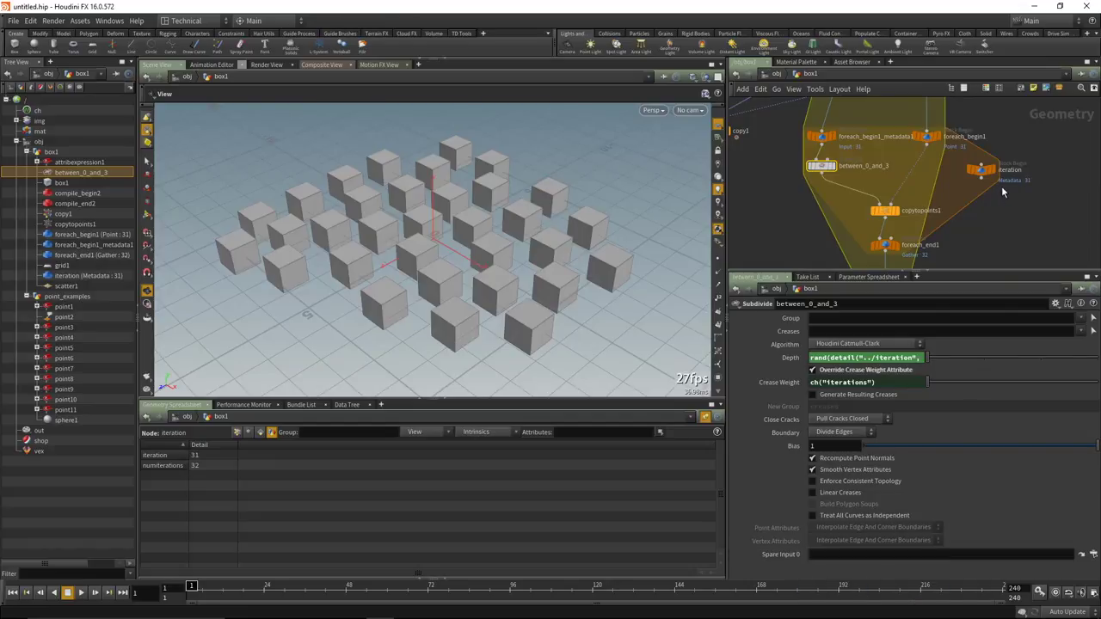
mouse_move(983, 166)
mouse_down()
mouse_move(981, 208)
mouse_move(982, 168)
mouse_up()
drag(858, 555, 835, 555)
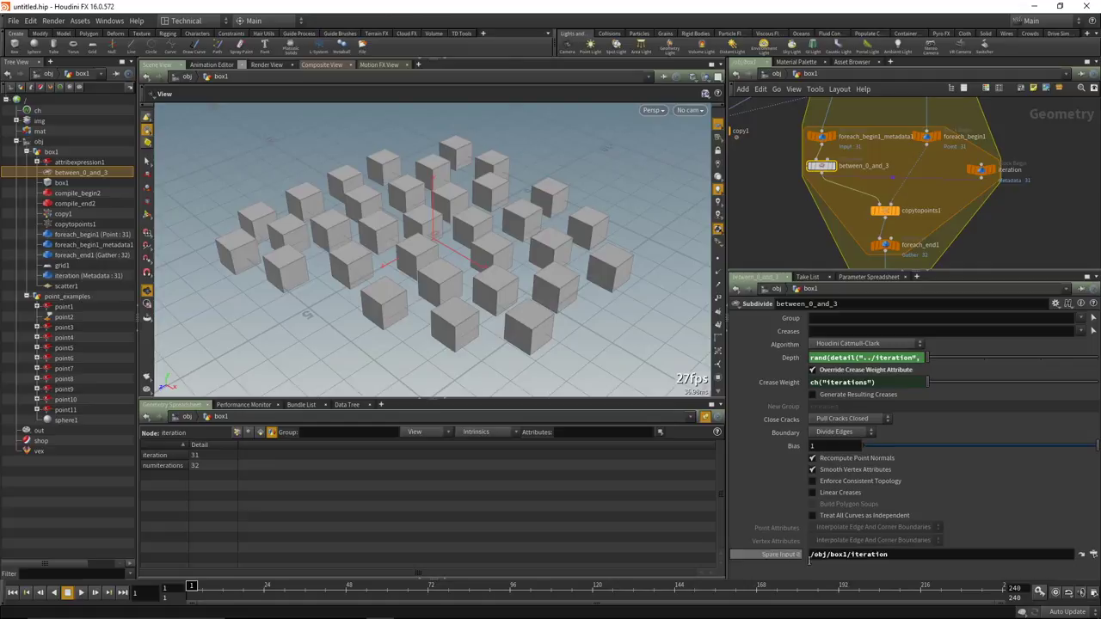
drag(850, 555, 811, 555)
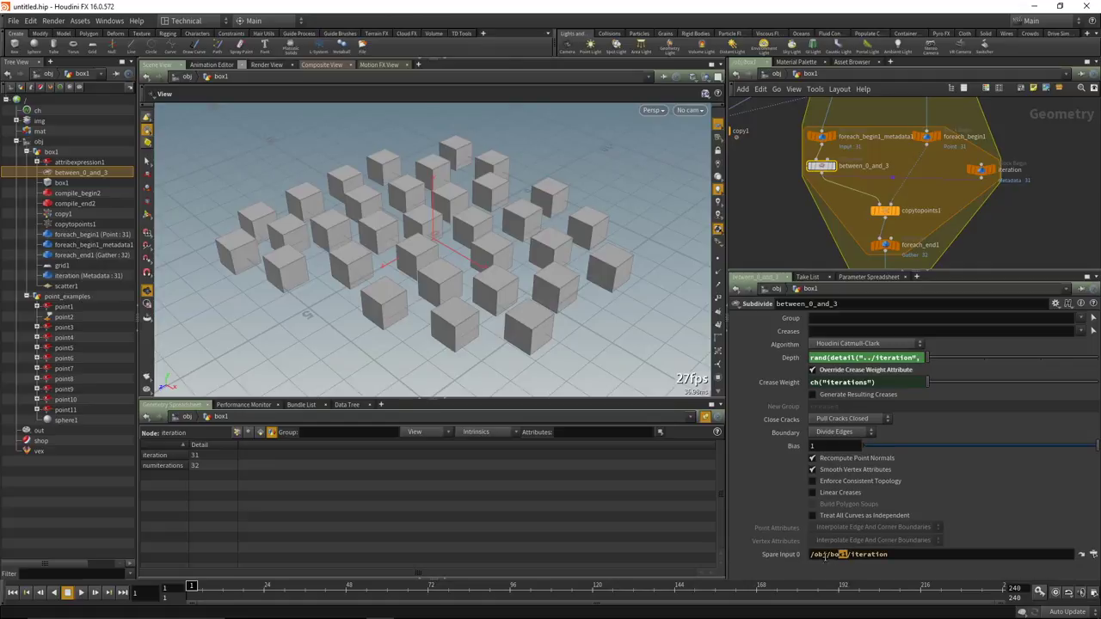
text(../)
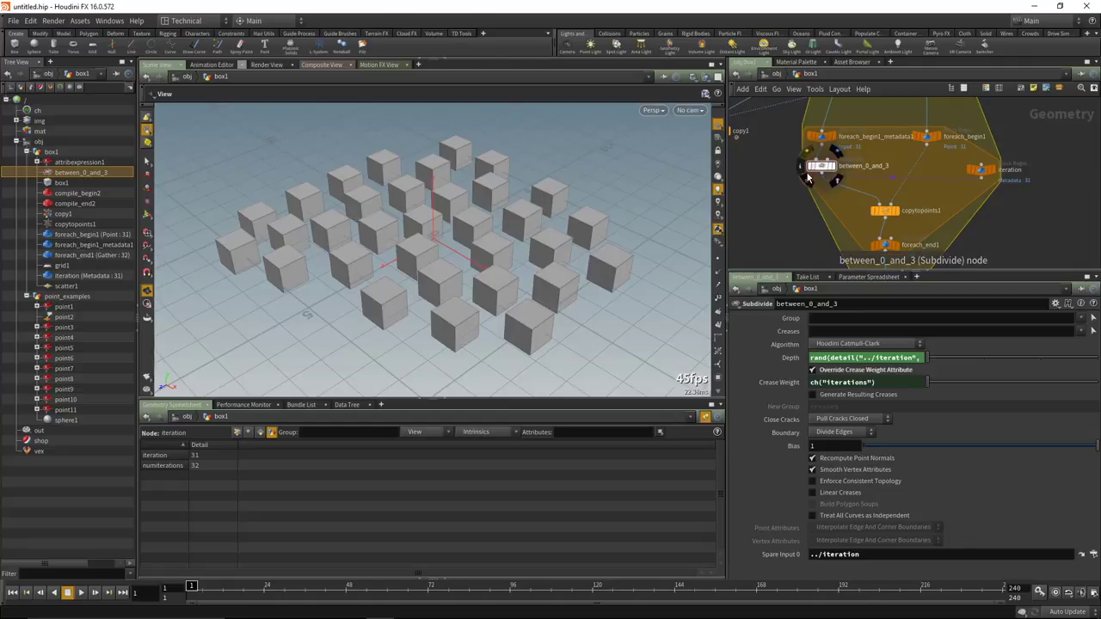
Replace the node path in between_0_and_3's Depth expression with -1, giving rand(detail(-1, "iteration", 0))*3.
click(812, 370)
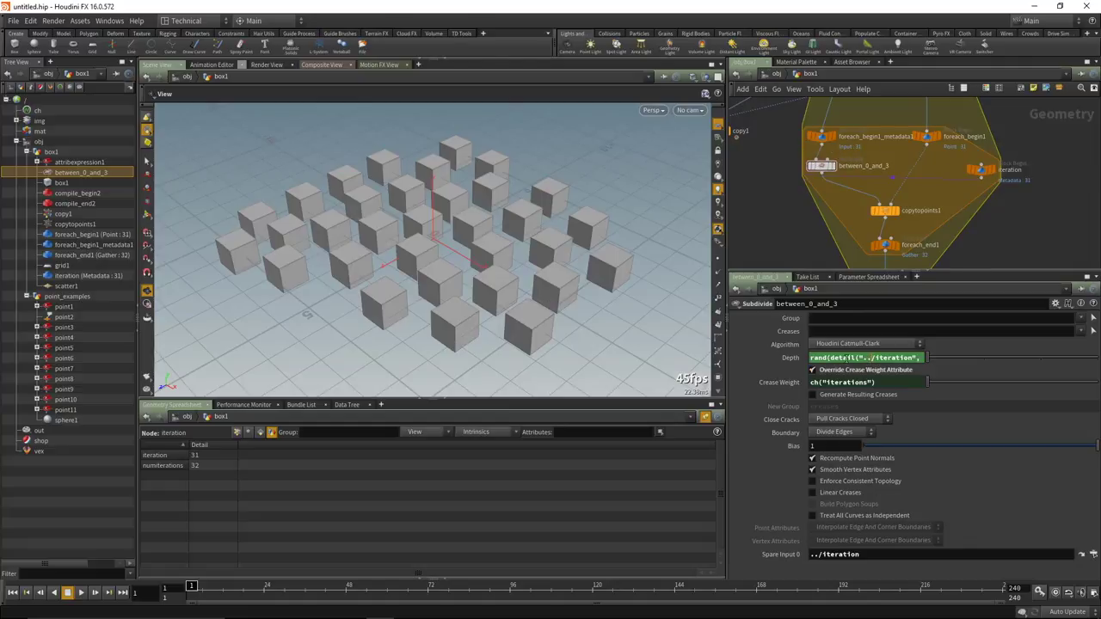
click(790, 360)
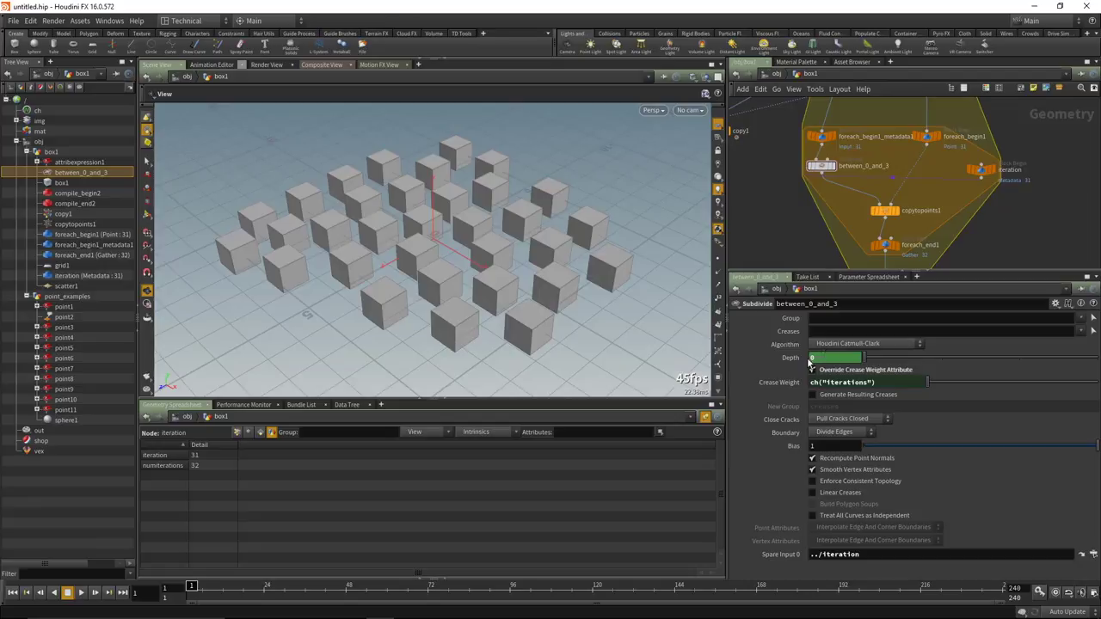
click(790, 360)
drag(858, 357, 910, 358)
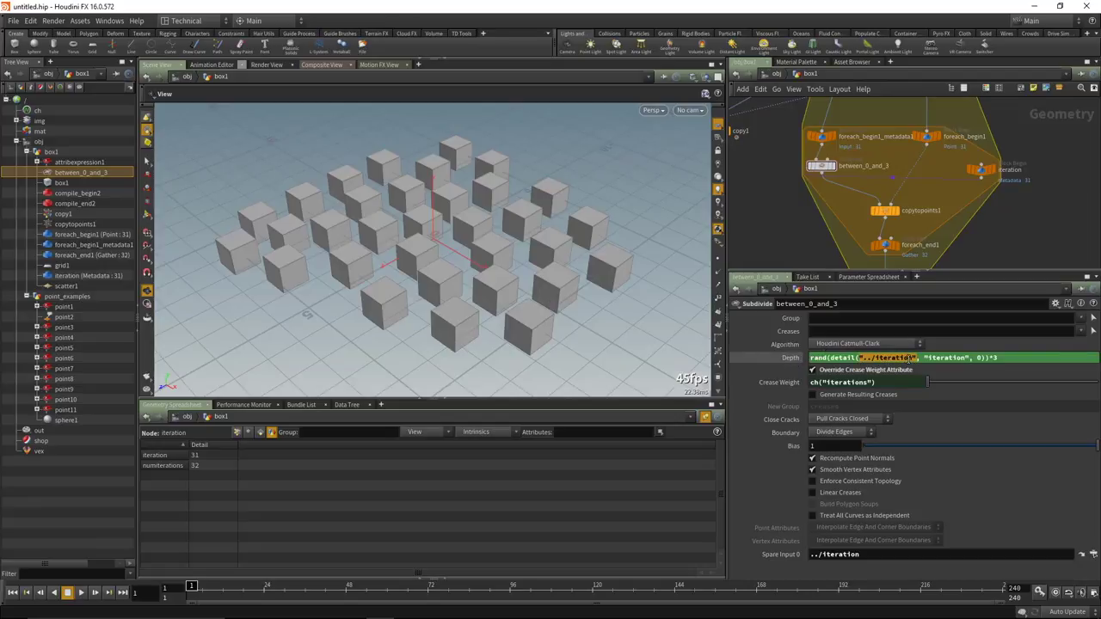
text(-)
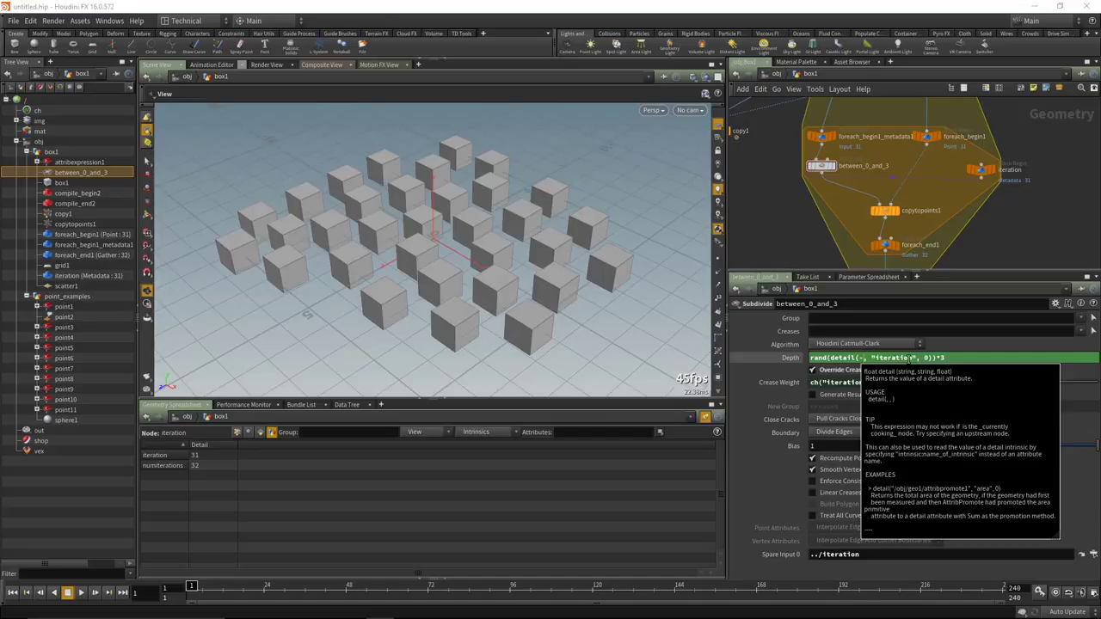
text(1)
key(Return)
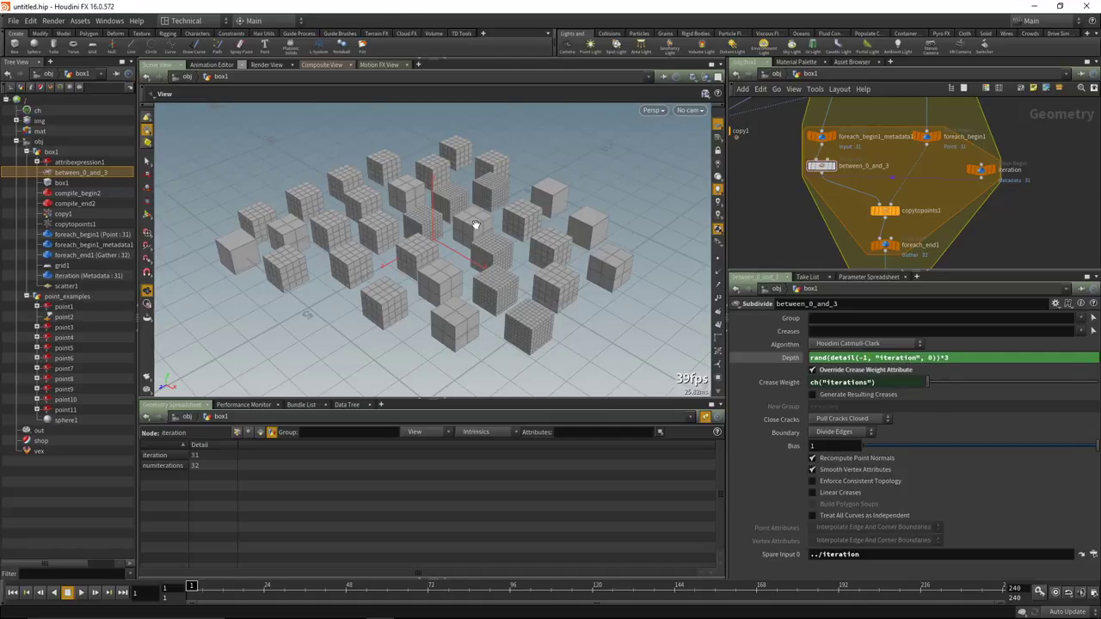
Inspect the subdivided boxes from another angle and review foreach_end1's settings, including Multithread when Compiled.
middle_drag(775, 216, 765, 161)
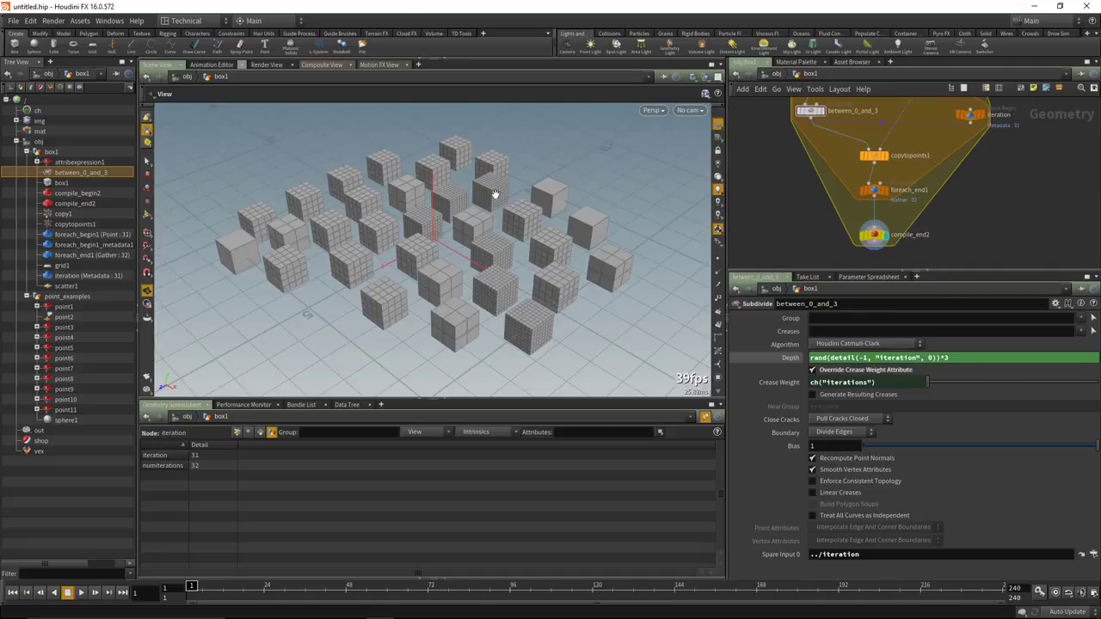
drag(406, 253, 446, 275)
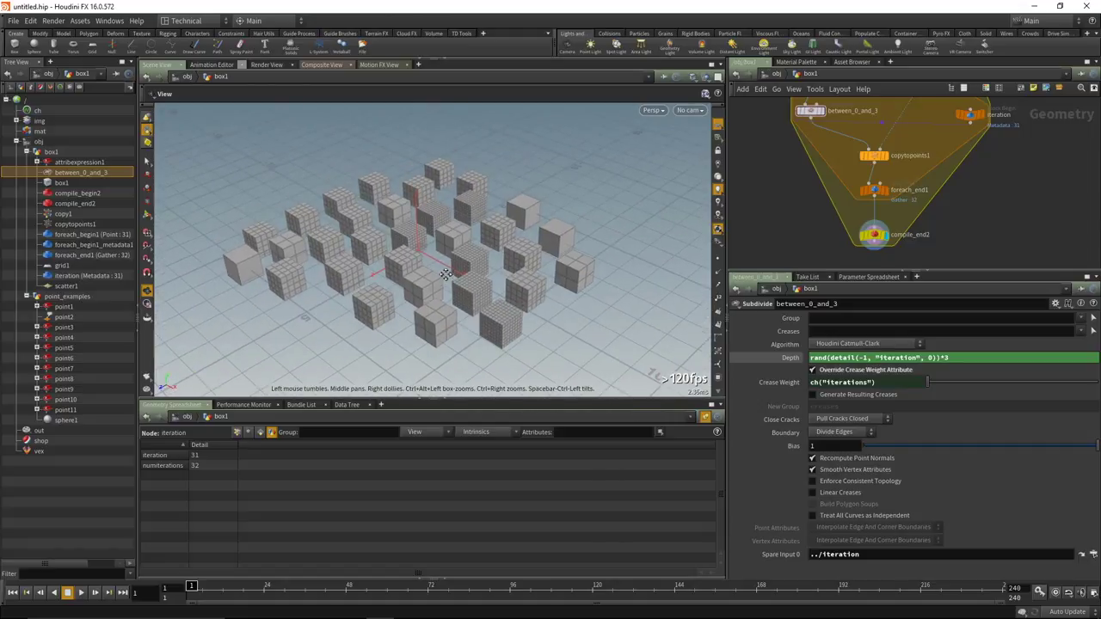
drag(912, 239, 908, 226)
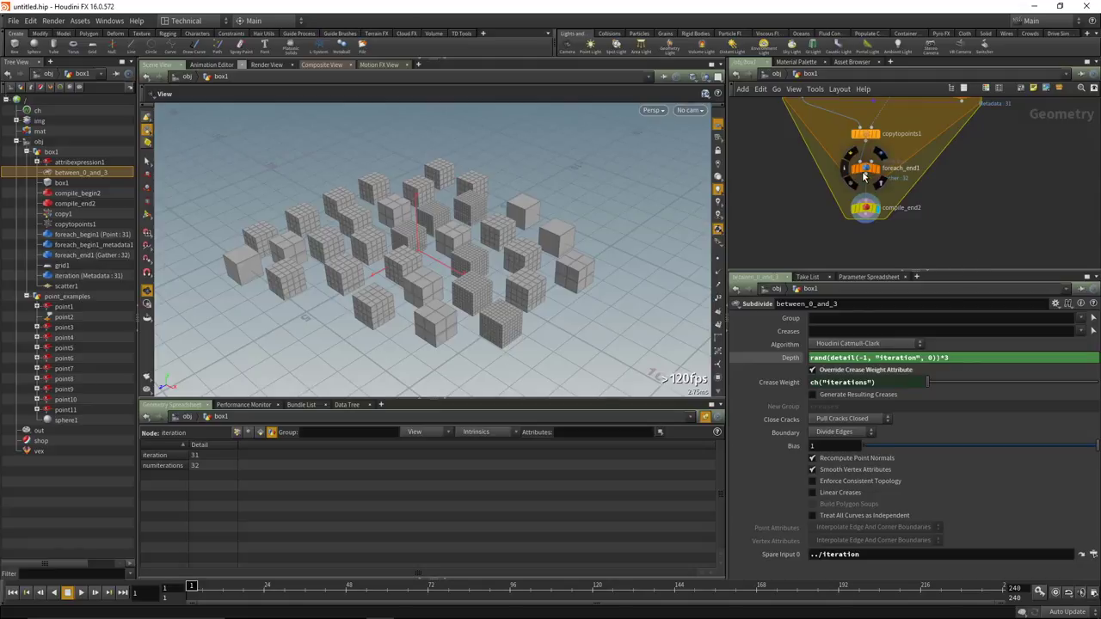
click(866, 169)
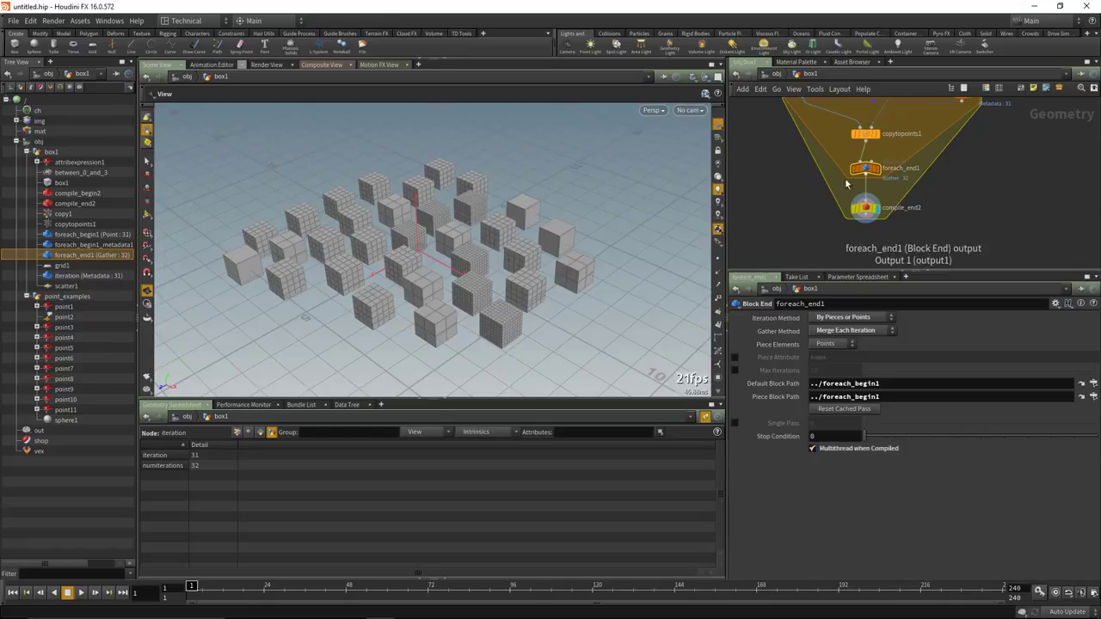
key(h)
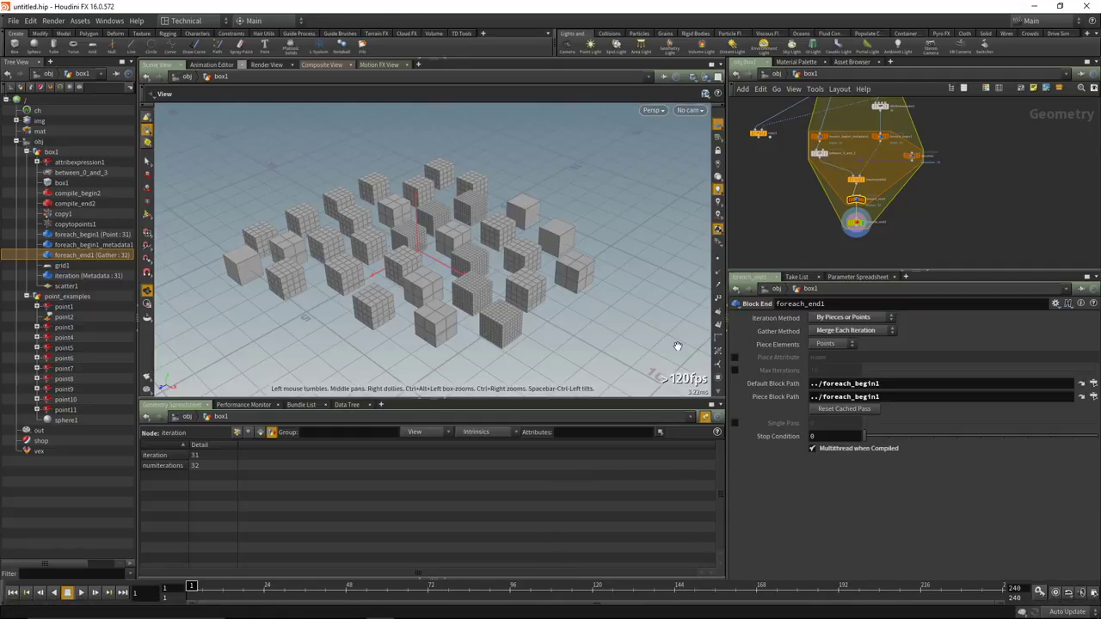
Open the Windows Task Manager, expand it to the detailed view and check its window options.
key(ctrl+shift+Escape)
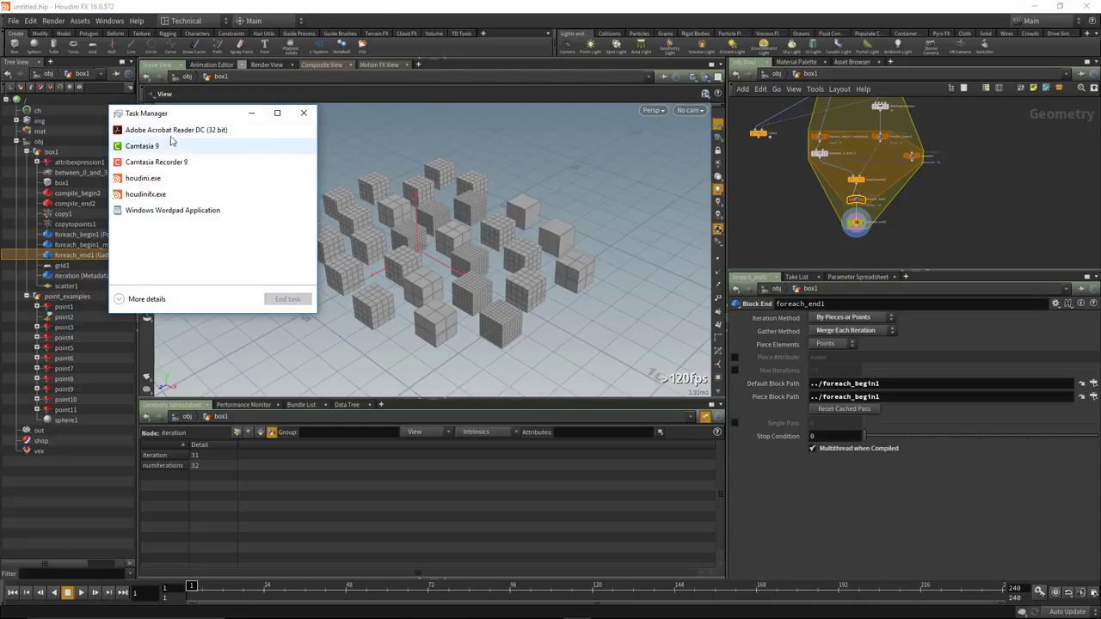
click(143, 299)
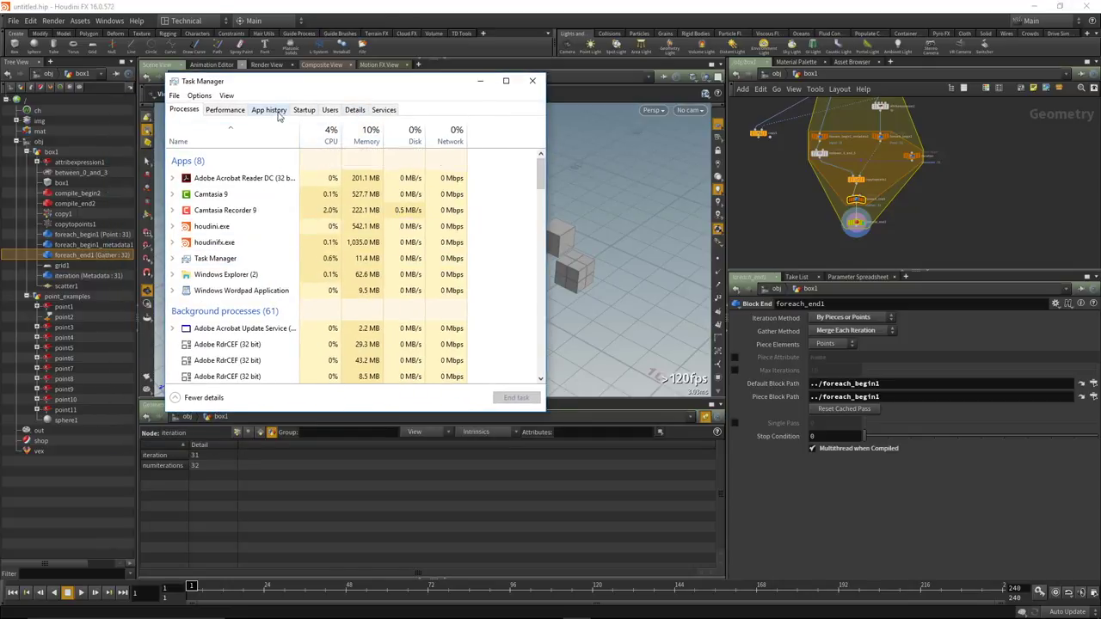
click(198, 95)
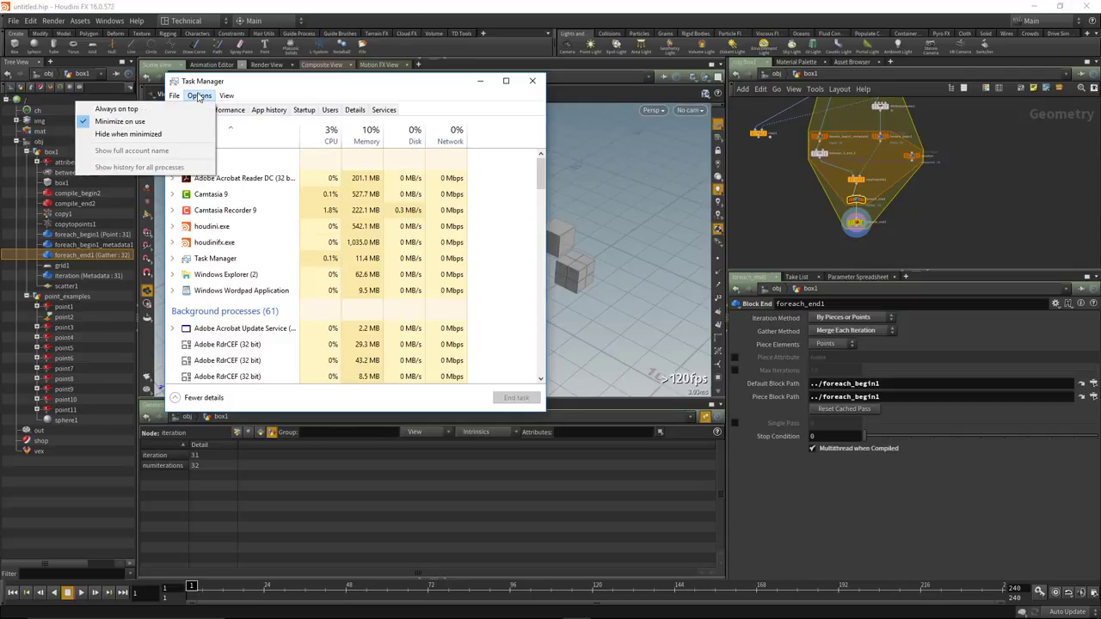
click(264, 84)
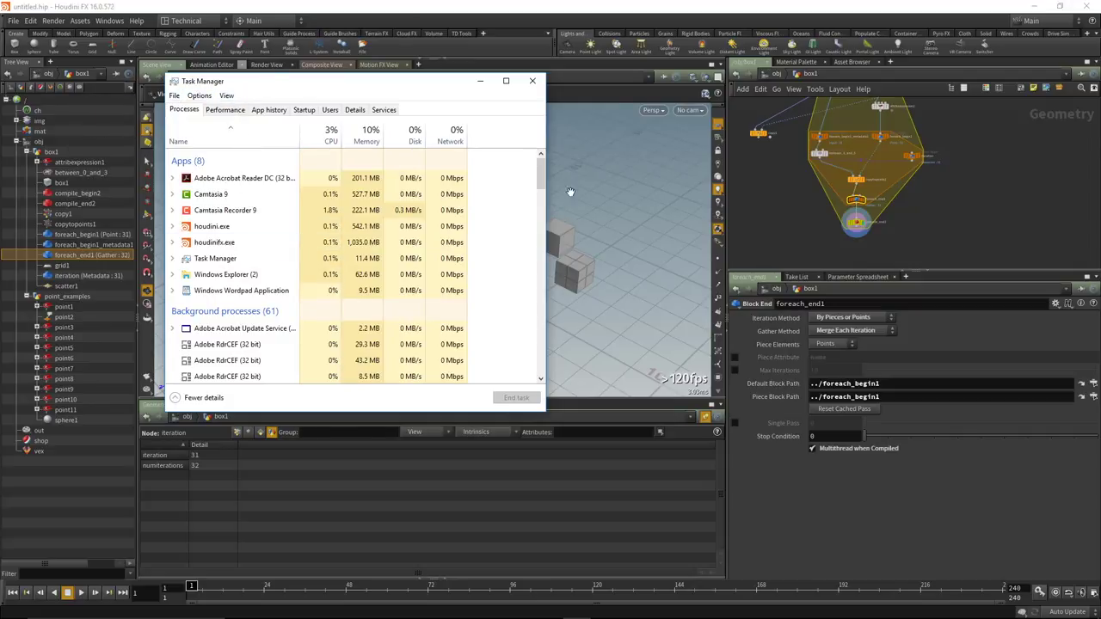
Close the Task Manager and attach a Null node to foreach_end1's output beside the compiled block.
click(530, 81)
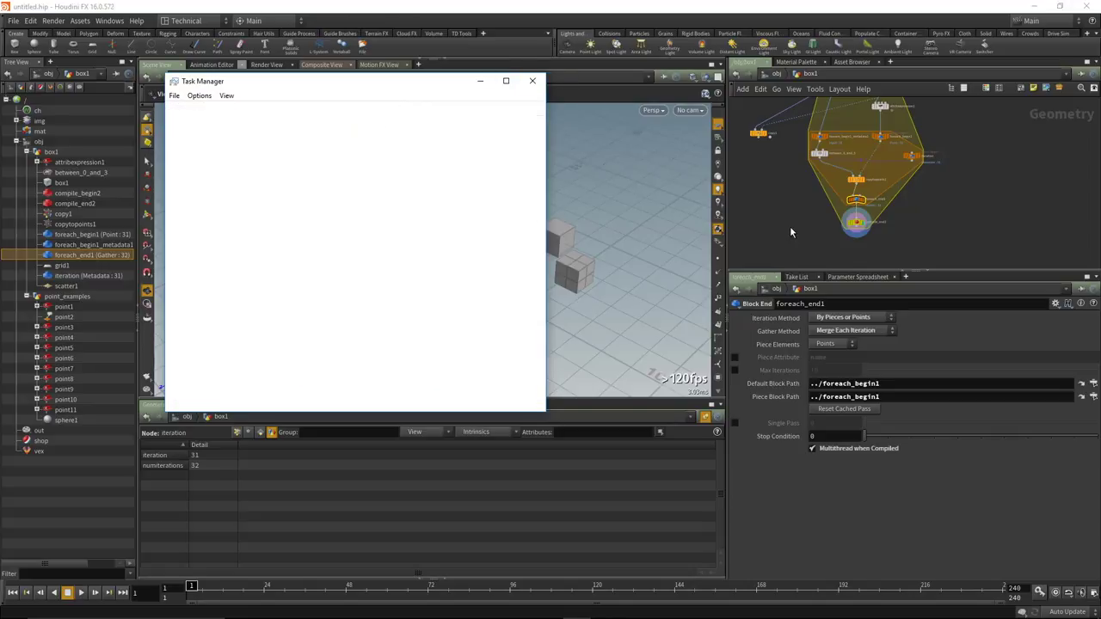
scroll(889, 220, up, 3)
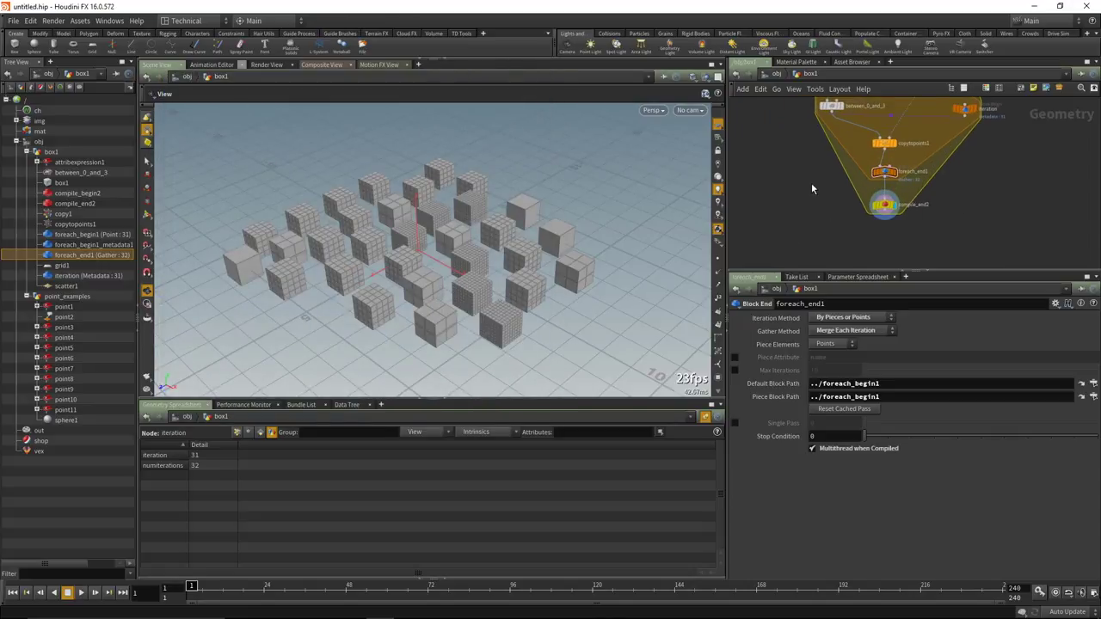
scroll(808, 211, down, 2)
key(Tab)
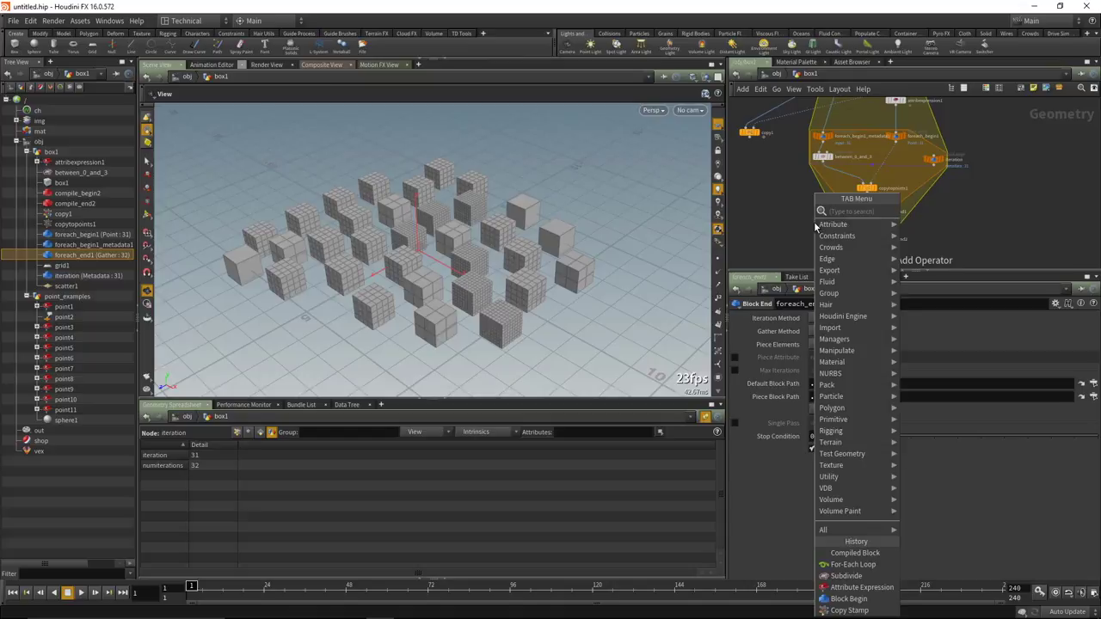
key(Escape)
click(814, 221)
drag(798, 233, 878, 215)
scroll(807, 215, up, 2)
drag(809, 210, 800, 223)
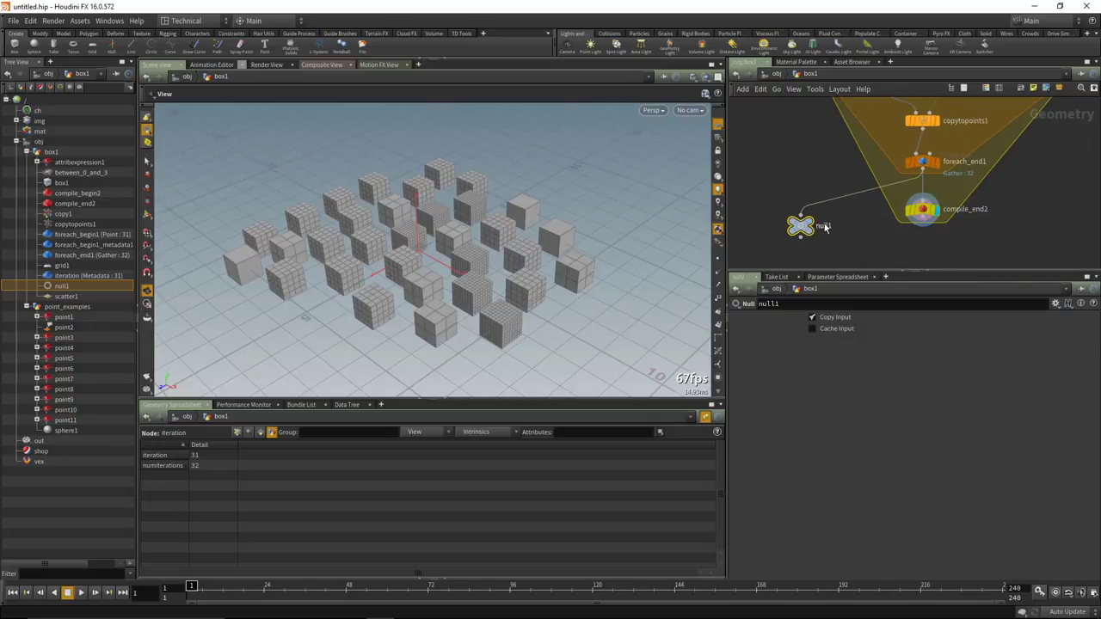
Rename the null that branches off foreach_end1 to foreach_out.
double_click(826, 225)
text(forea)
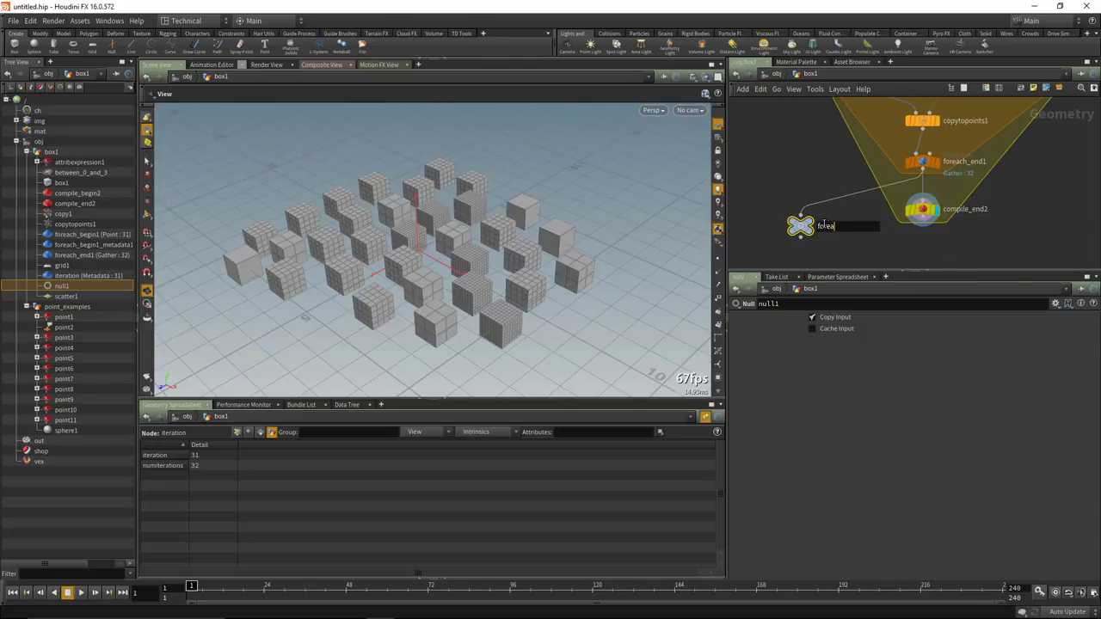
text(ch_out)
key(Return)
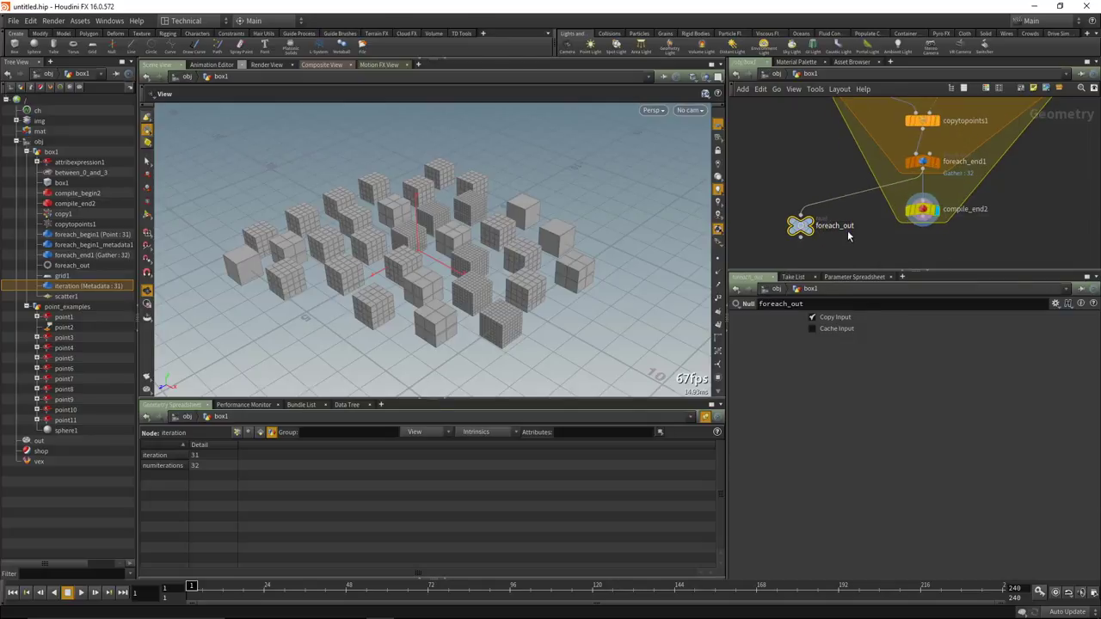
Add a Null node after compile_end2 and rename it OUT__compile.
middle_drag(849, 235, 804, 198)
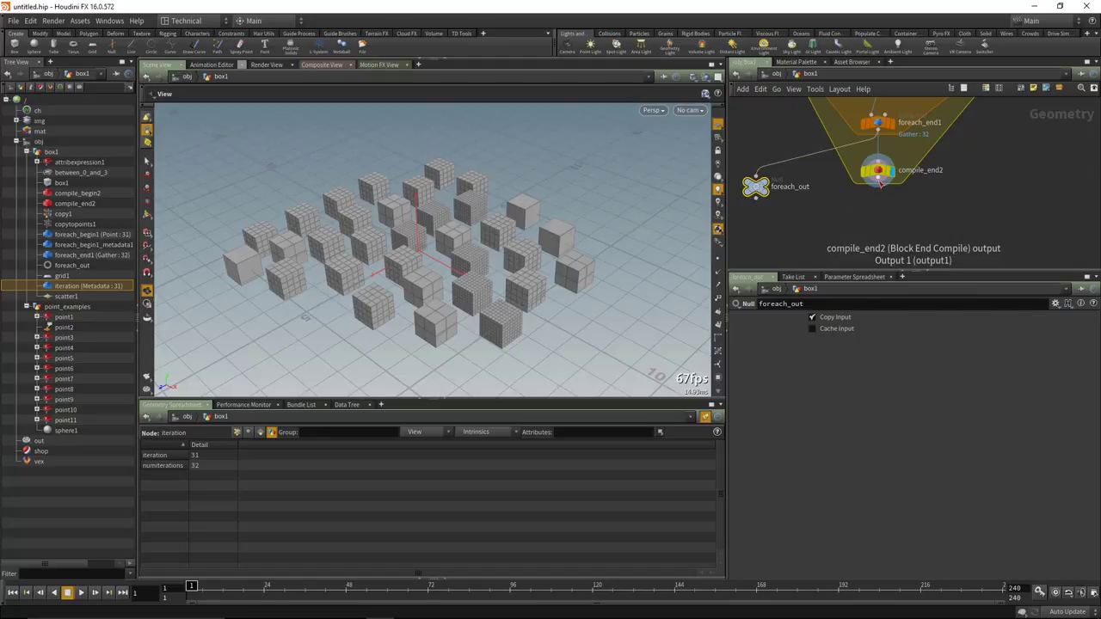
drag(879, 181, 869, 213)
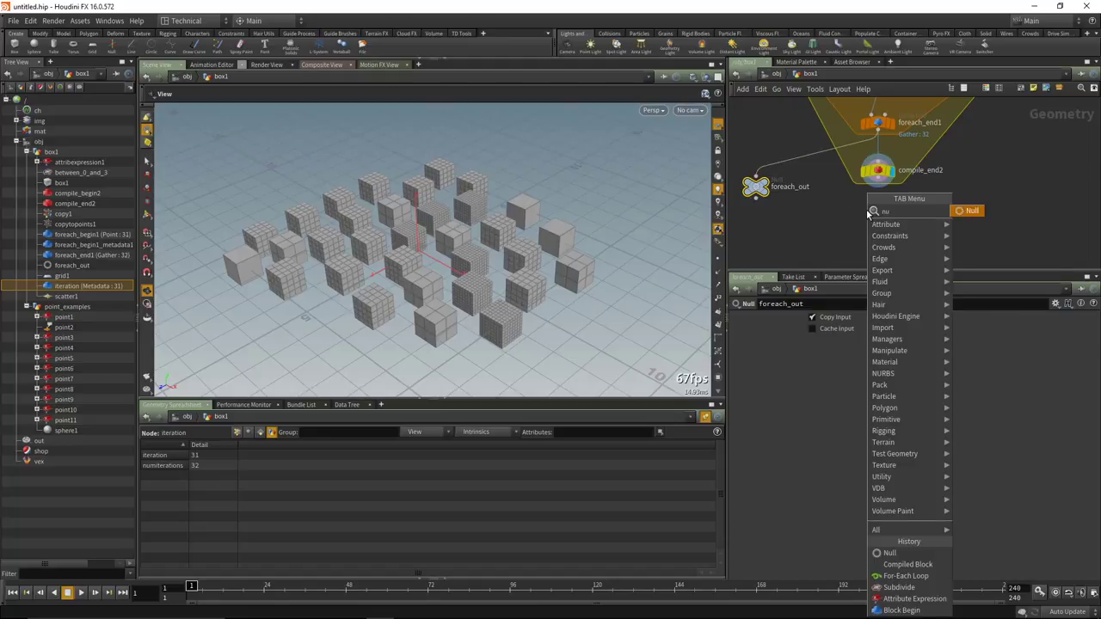
text(null)
key(Return)
click(883, 228)
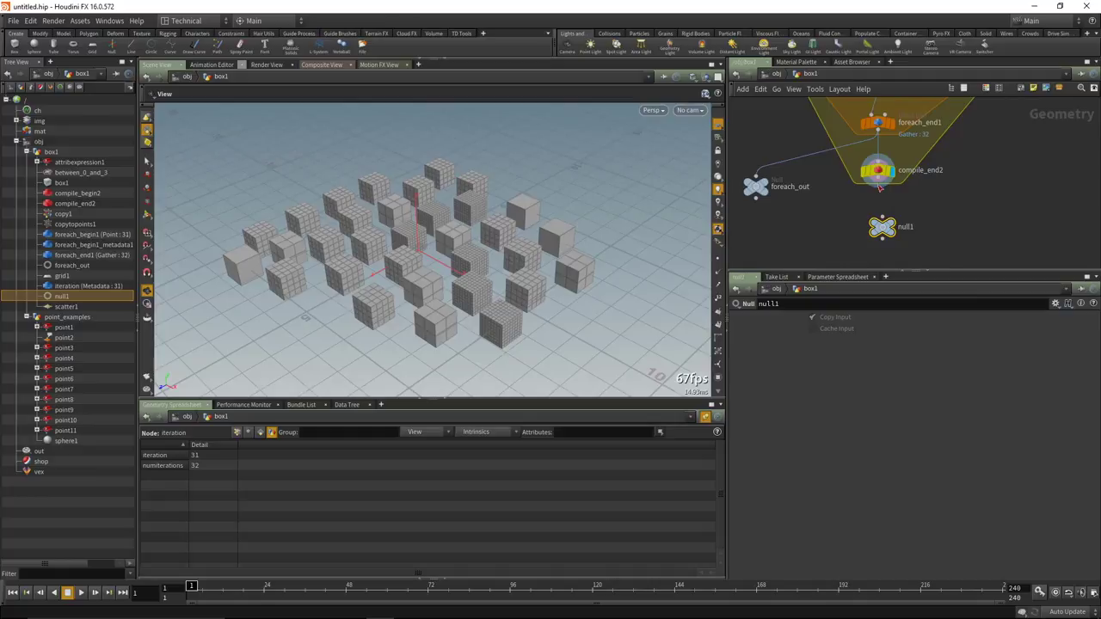
double_click(906, 227)
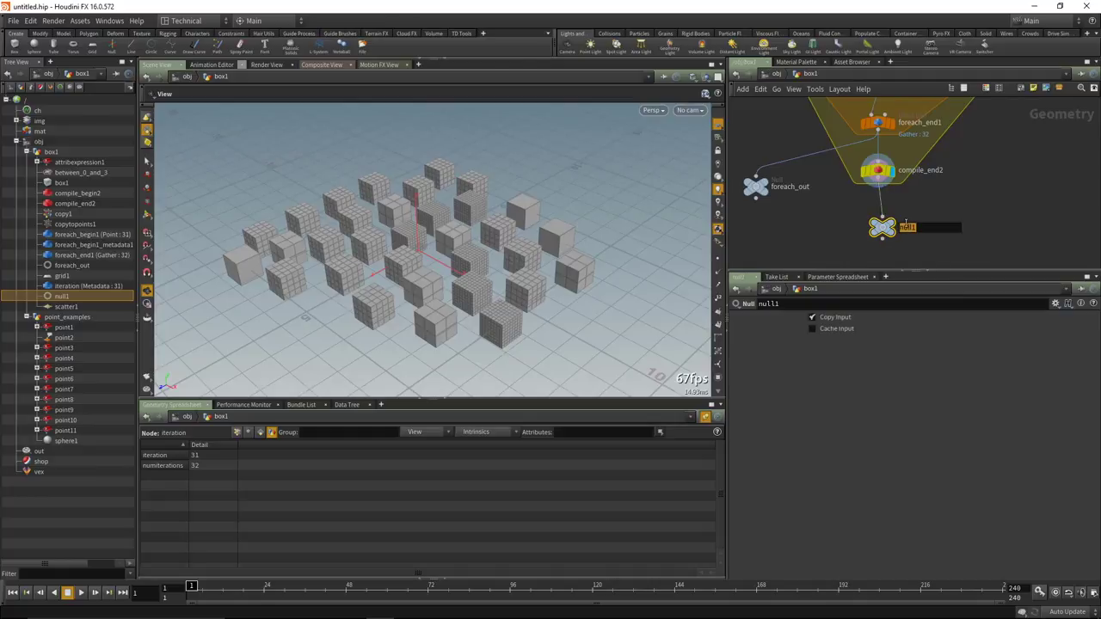
text(OUT__compile)
key(Return)
Rename the foreach_out null to OUT__foreach.
double_click(797, 188)
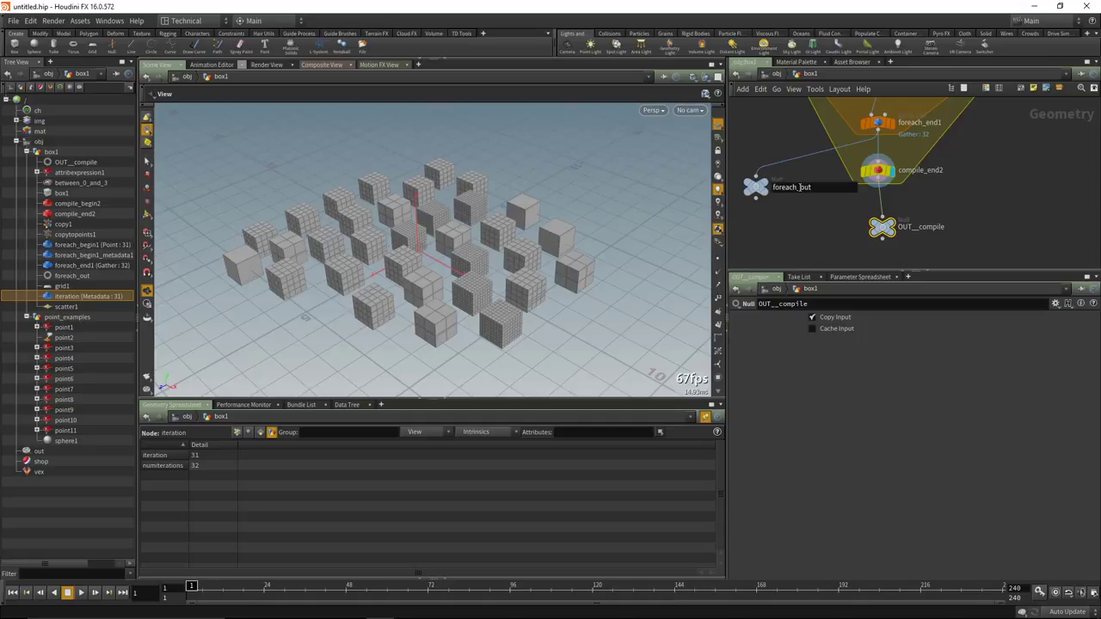
text(OUT__foreach)
key(Return)
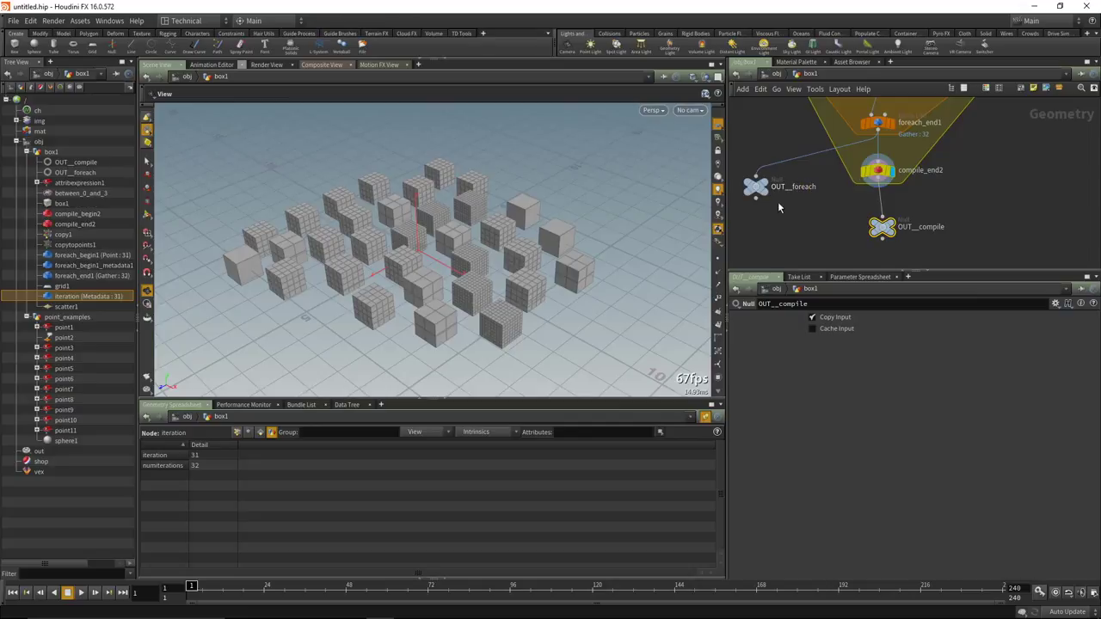
Display between_0_and_3, foreach_begin1, iteration, copytopoints1, foreach_end1 and compile_end2 in turn to examine what each stage of the loop outputs.
scroll(809, 220, down, 3)
scroll(828, 224, down, 2)
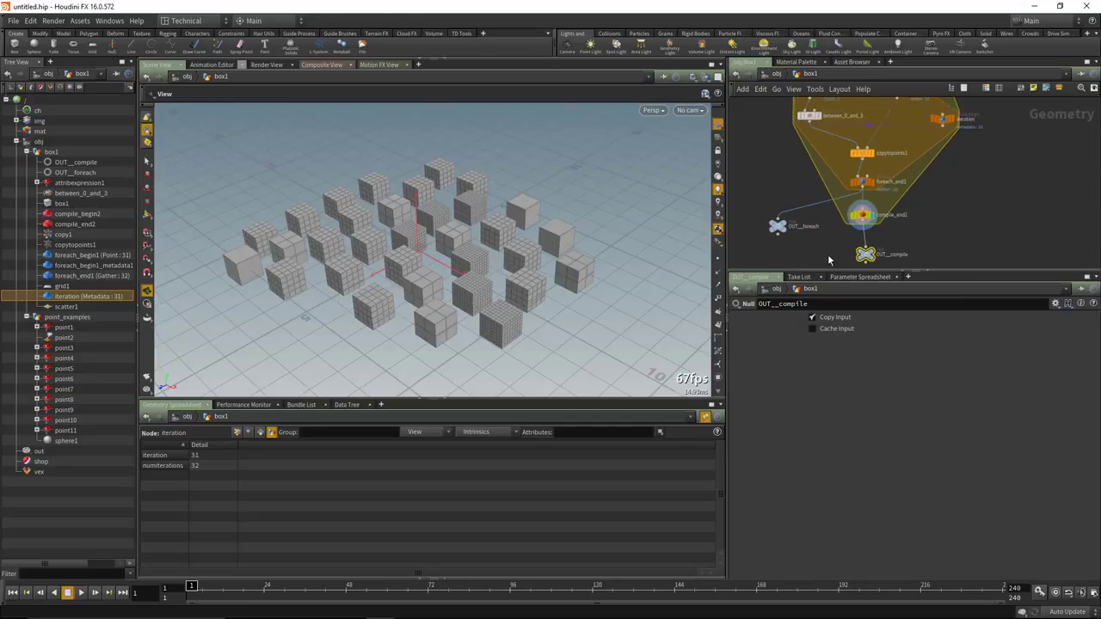
scroll(865, 204, down, 1)
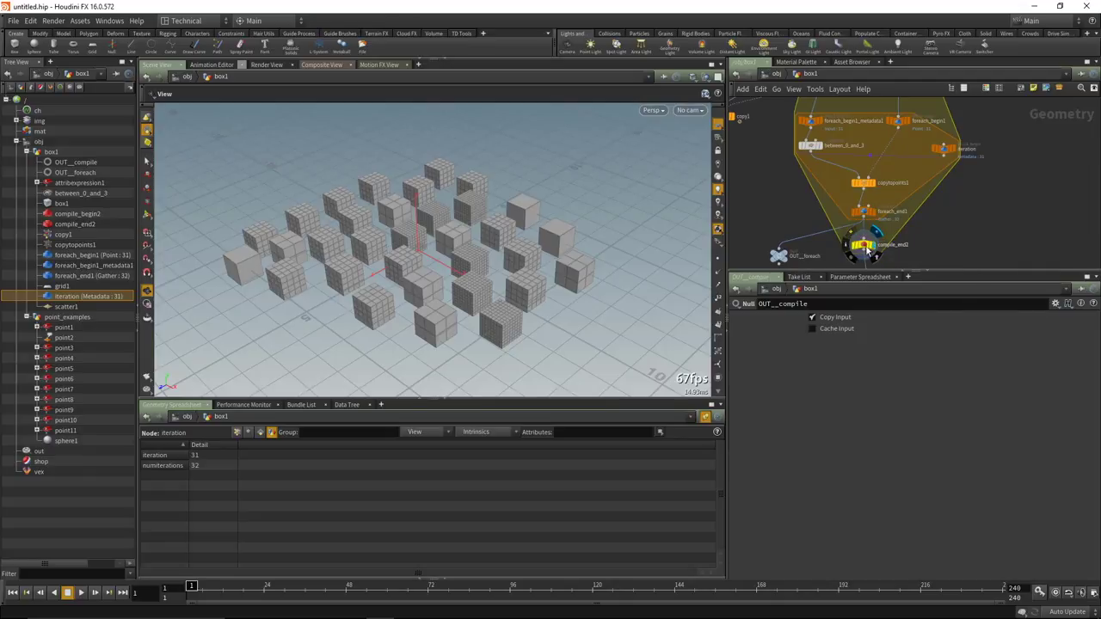
scroll(871, 246, up, 5)
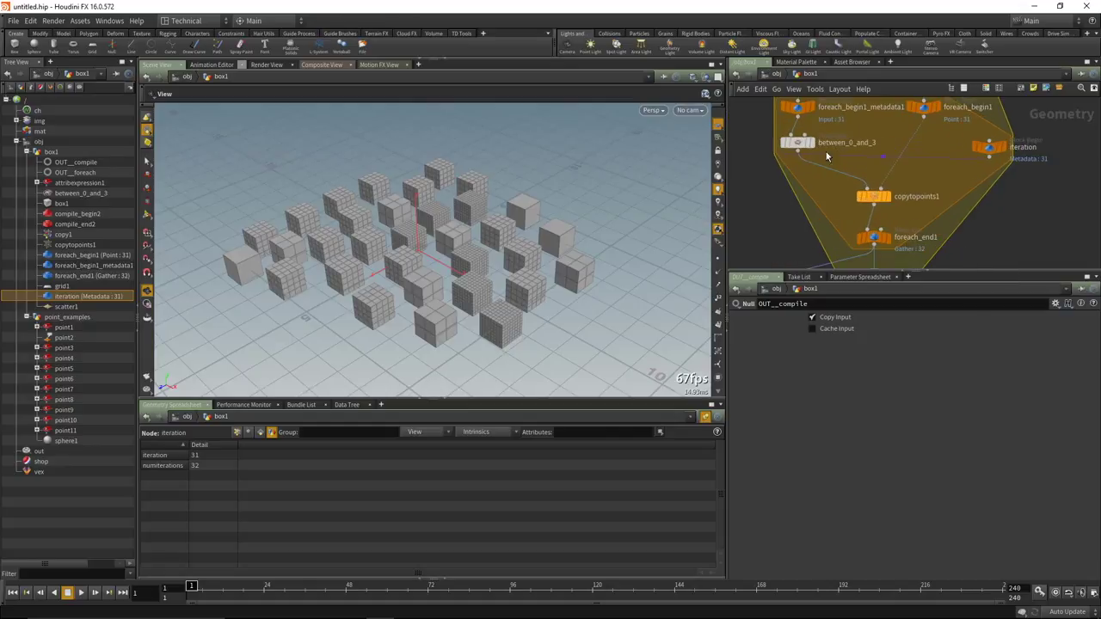
click(814, 127)
middle_drag(782, 209, 784, 250)
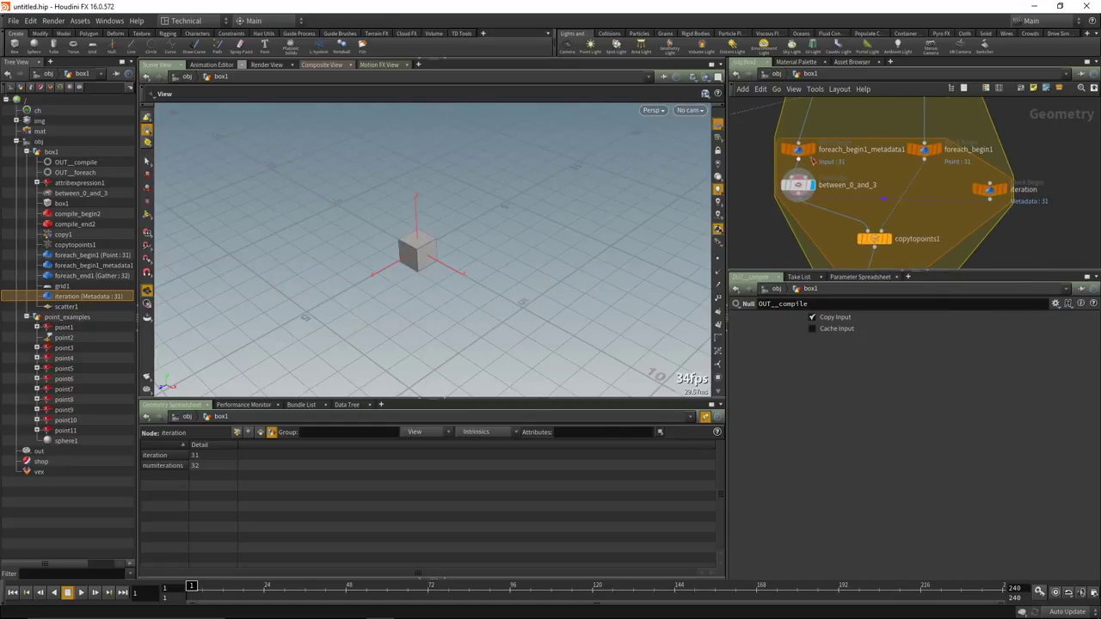
click(933, 151)
click(1007, 191)
scroll(1018, 239, down, 2)
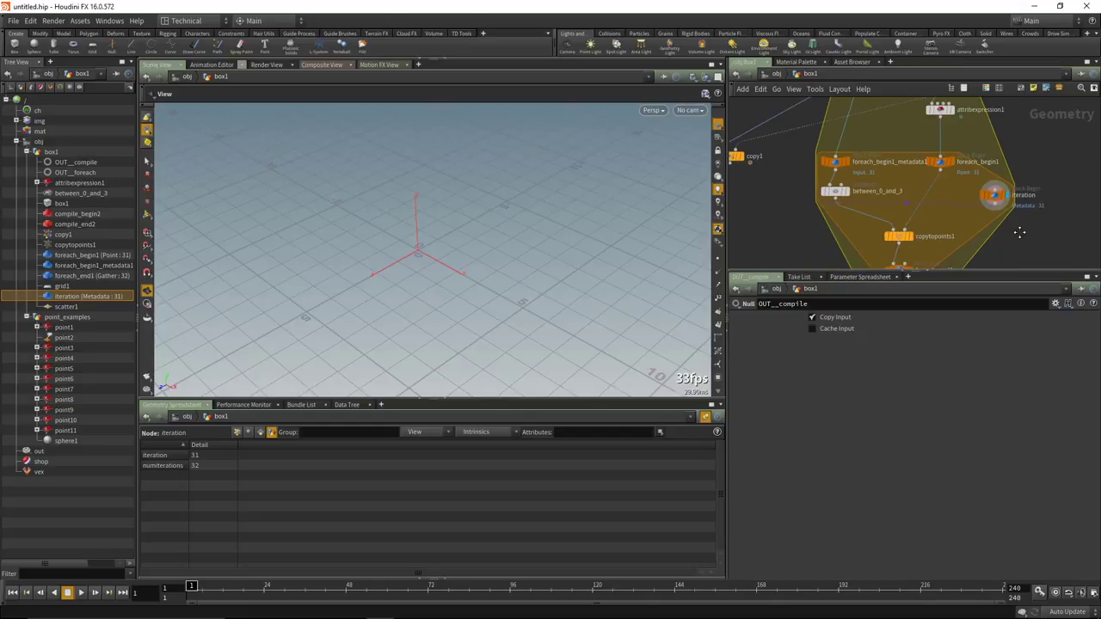
middle_drag(1017, 239, 1008, 215)
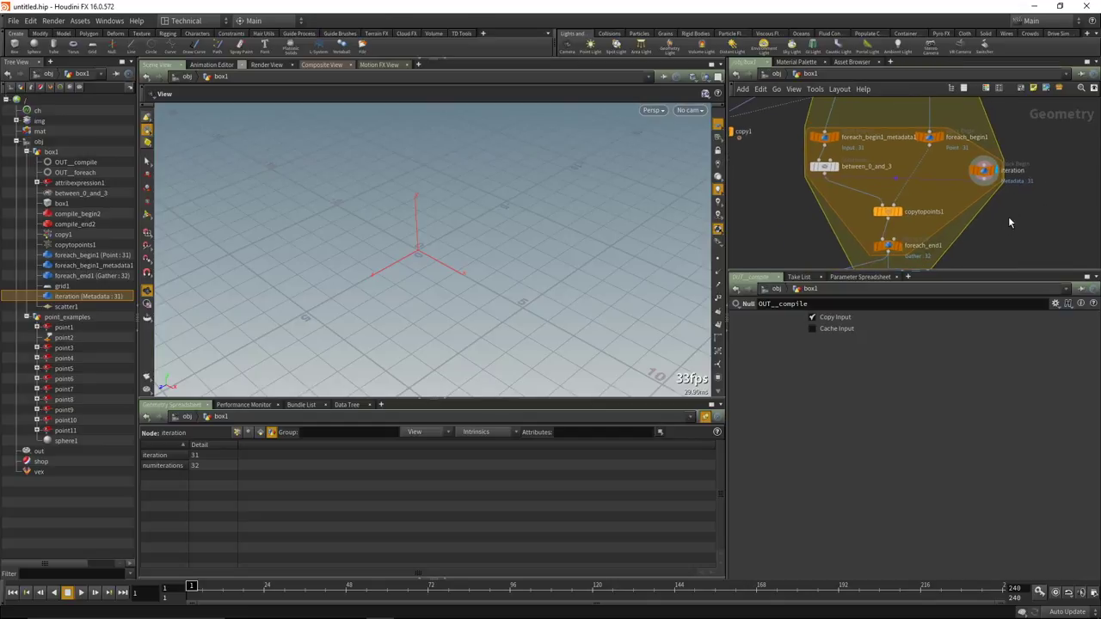
click(933, 140)
click(899, 217)
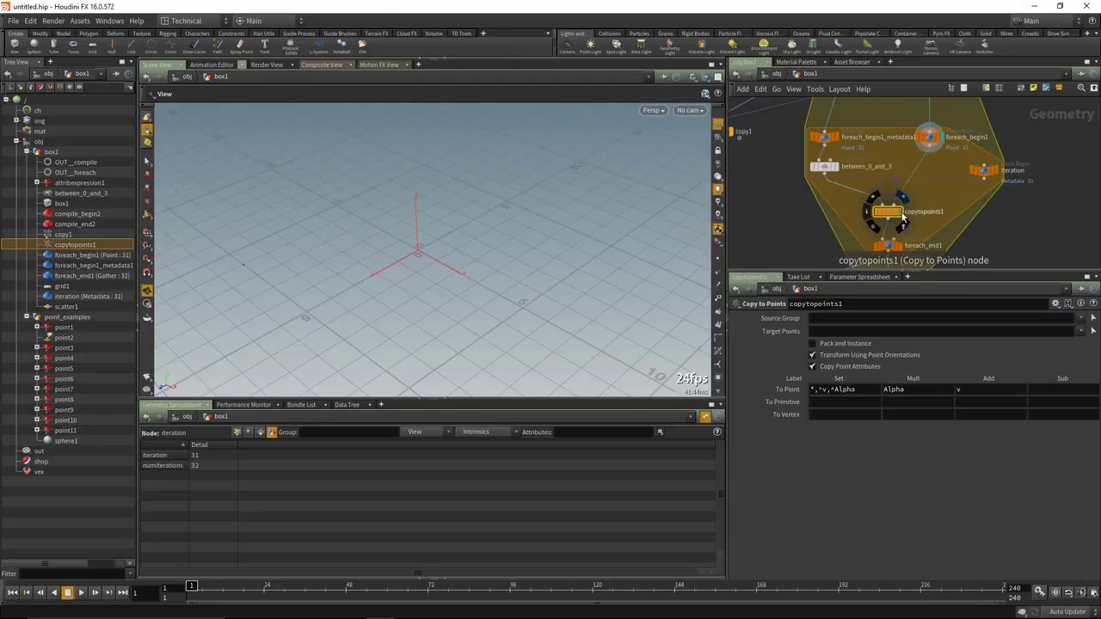
click(901, 215)
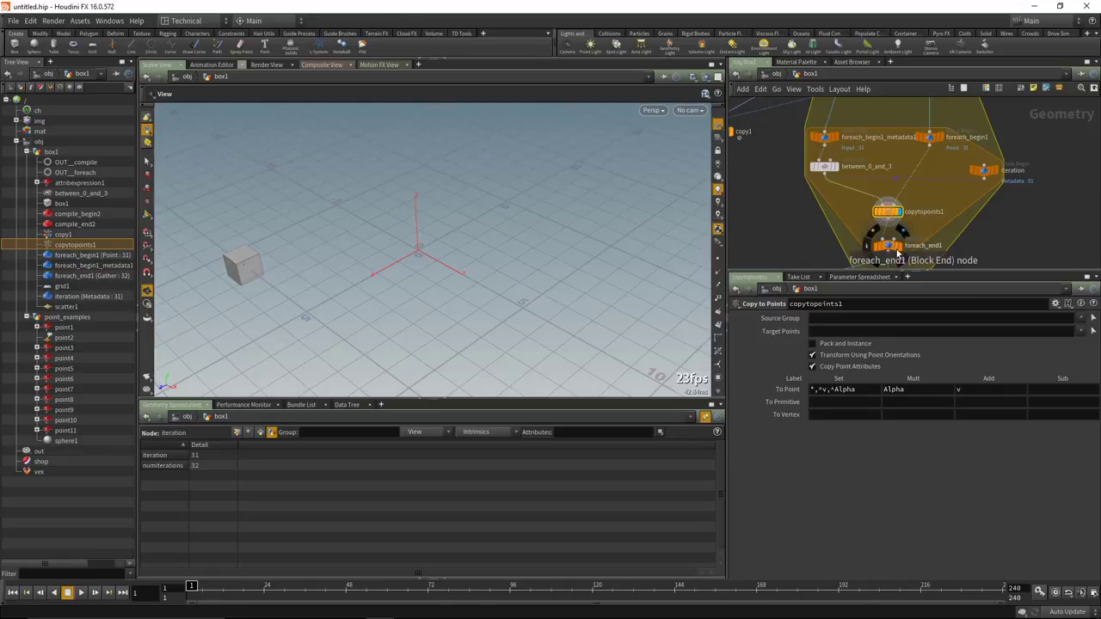
click(899, 249)
click(887, 247)
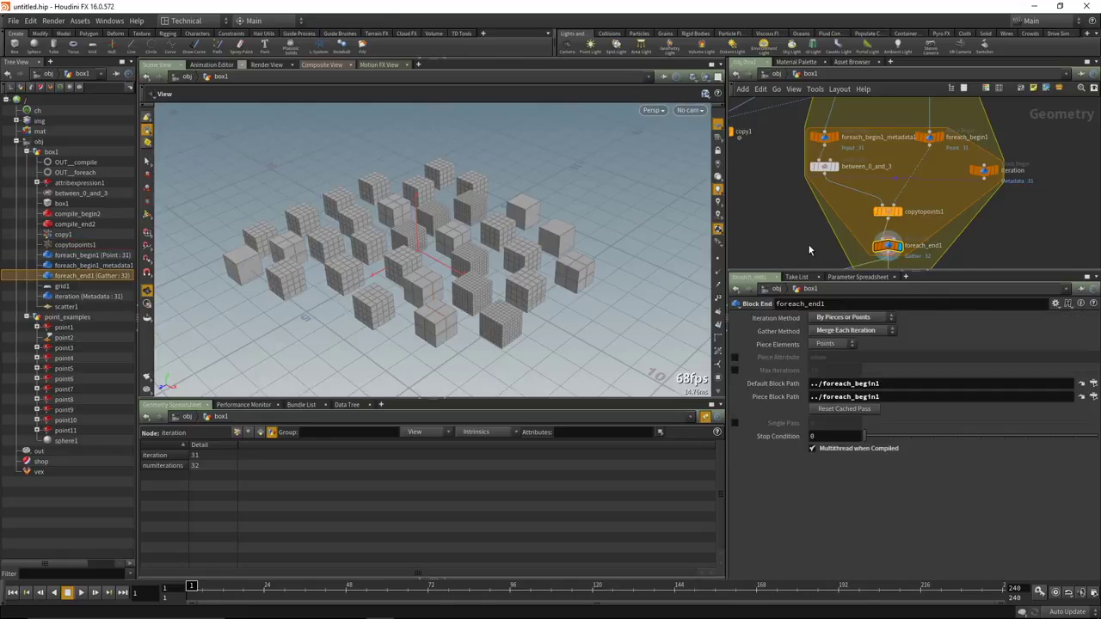
middle_drag(808, 244, 817, 218)
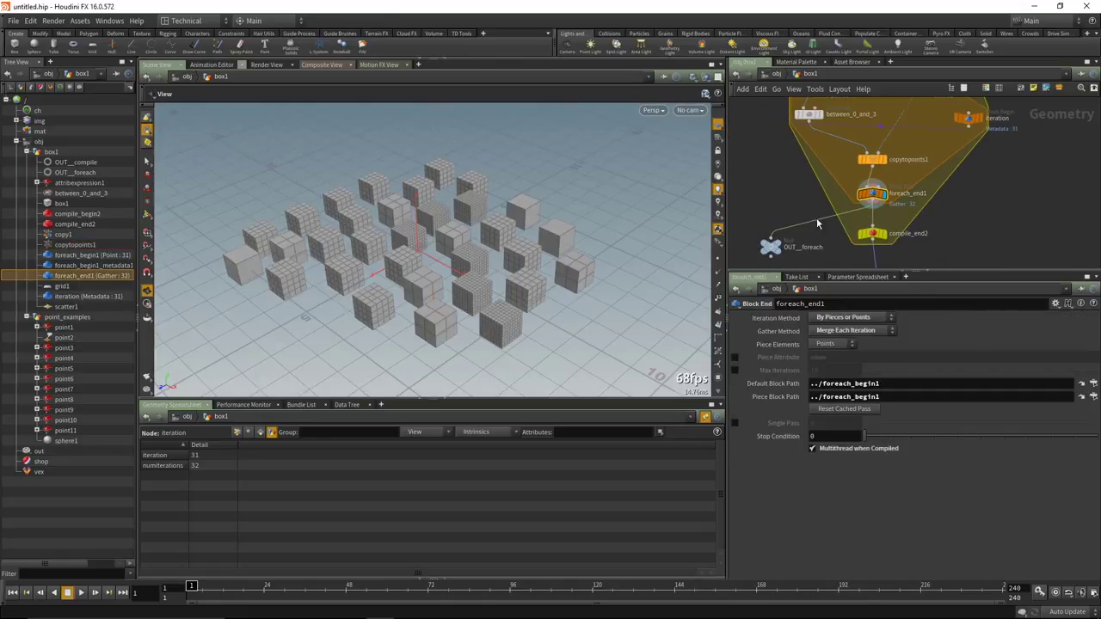
click(886, 241)
scroll(903, 187, down, 2)
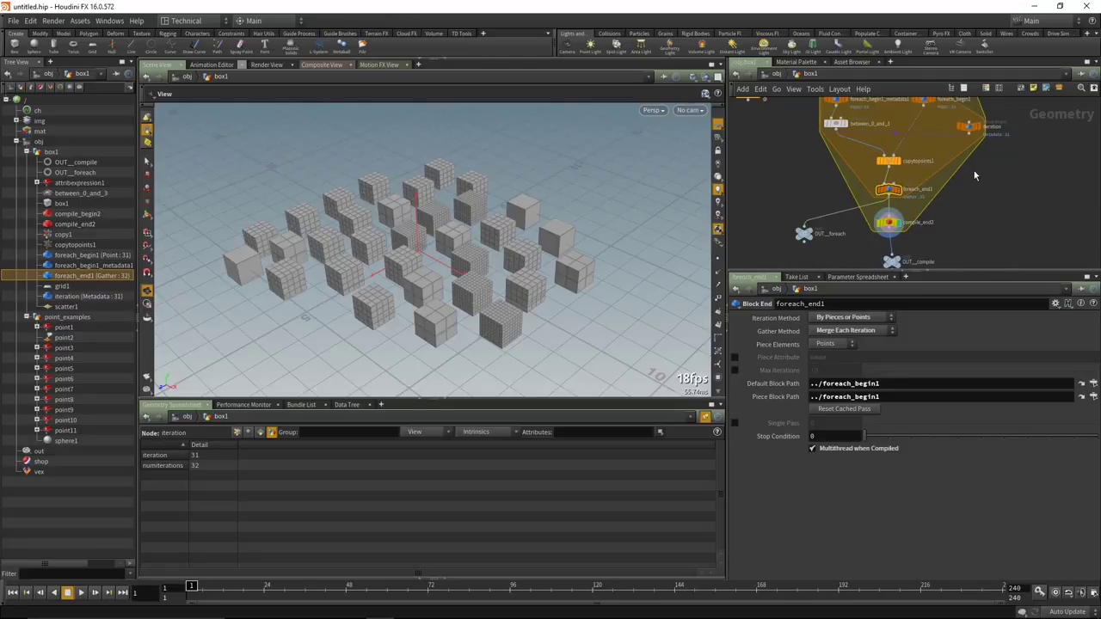
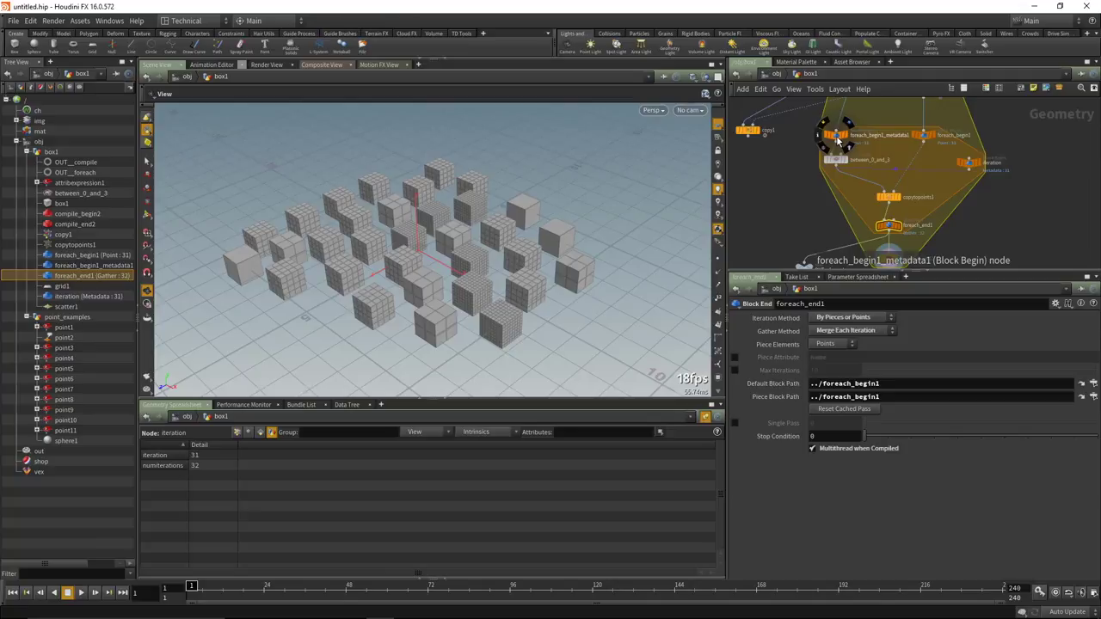
Set scatter1's Force Total Count to 10000 points.
middle_drag(818, 202, 804, 172)
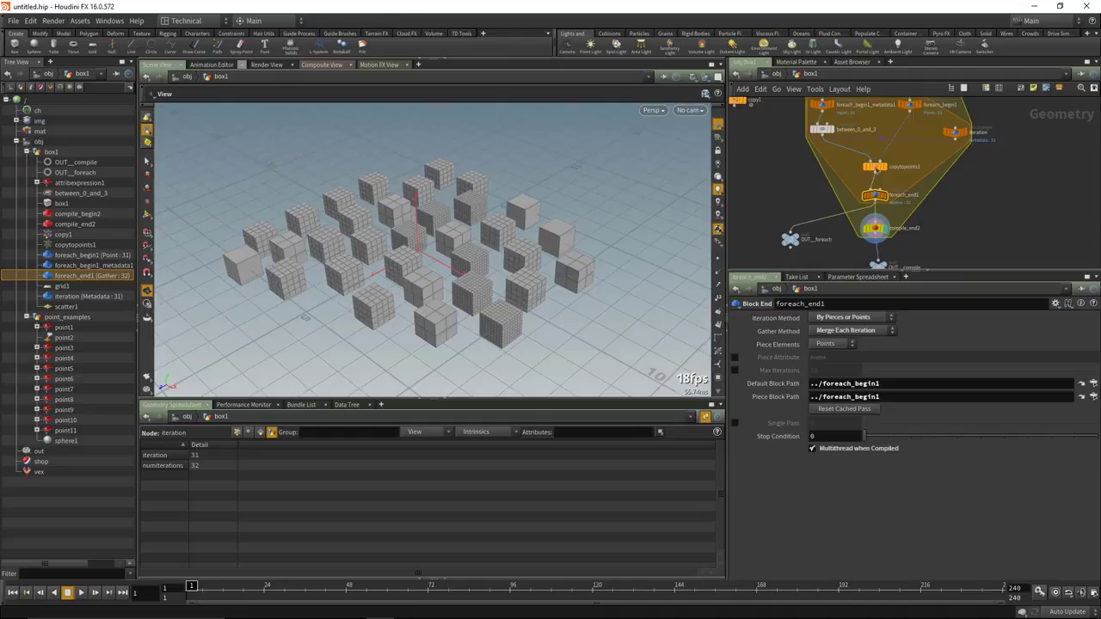
middle_drag(994, 185, 987, 230)
scroll(991, 196, down, 1)
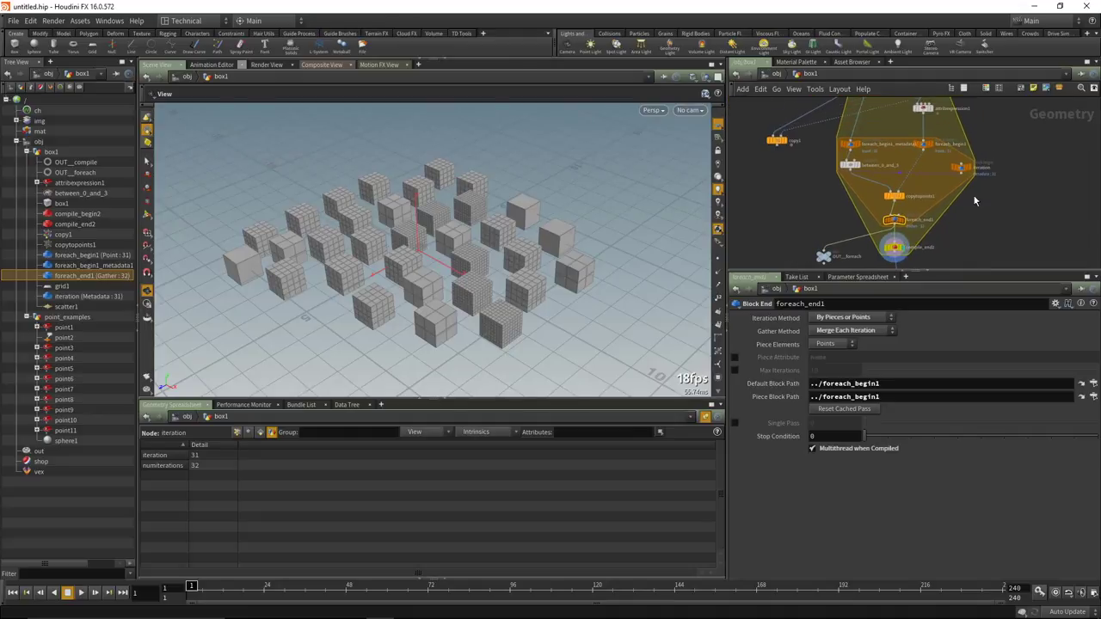
scroll(991, 223, up, 5)
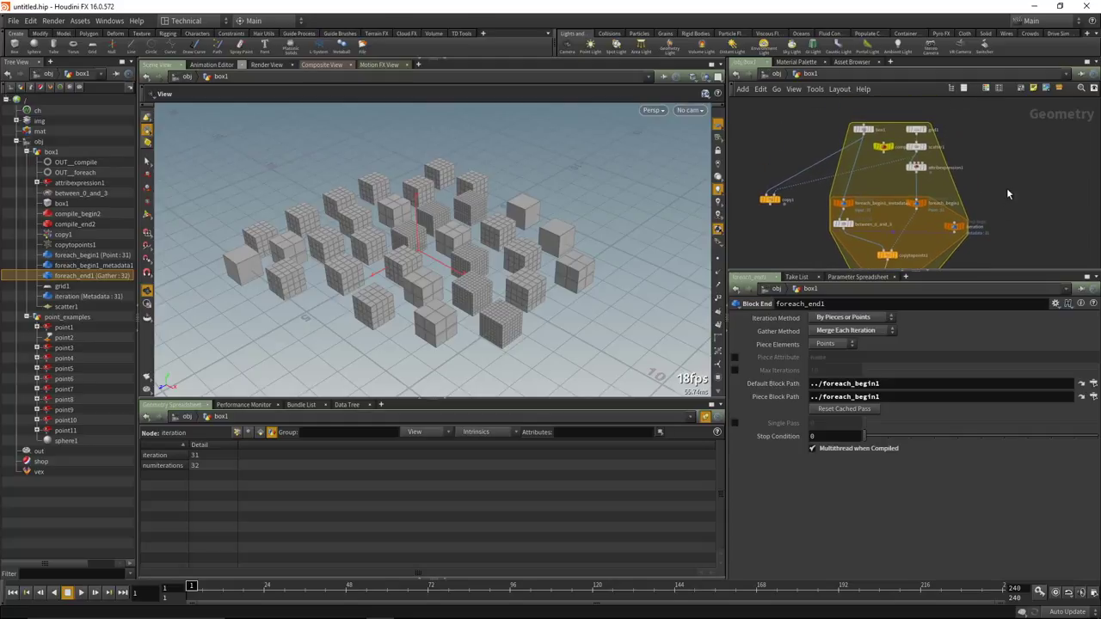
middle_drag(975, 211, 1008, 214)
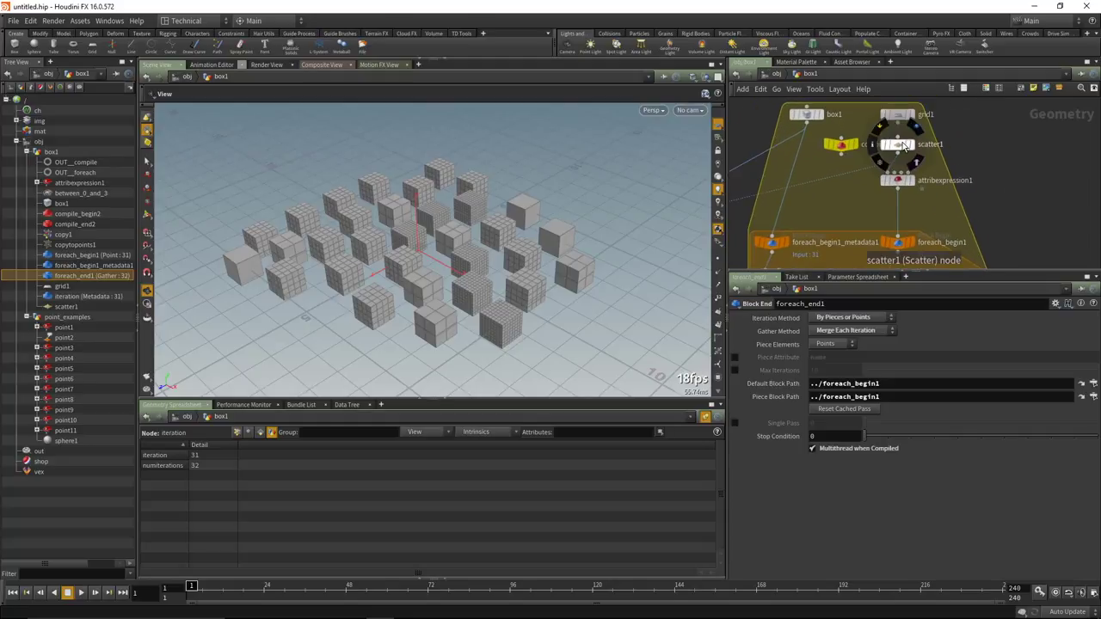
click(898, 144)
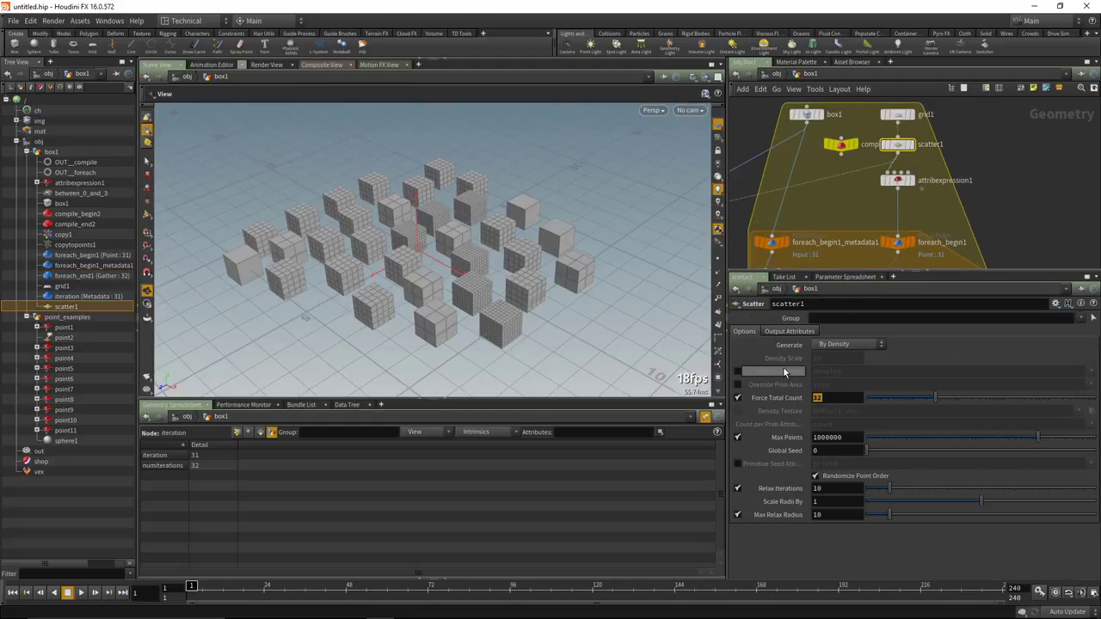
mouse_move(782, 371)
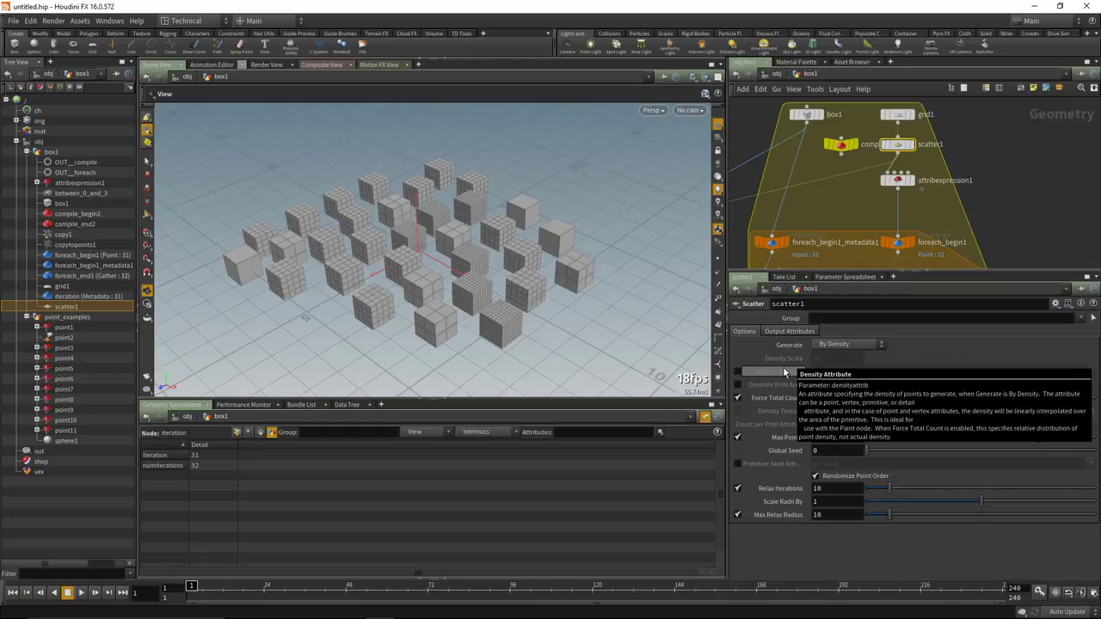
middle_drag(980, 225, 979, 197)
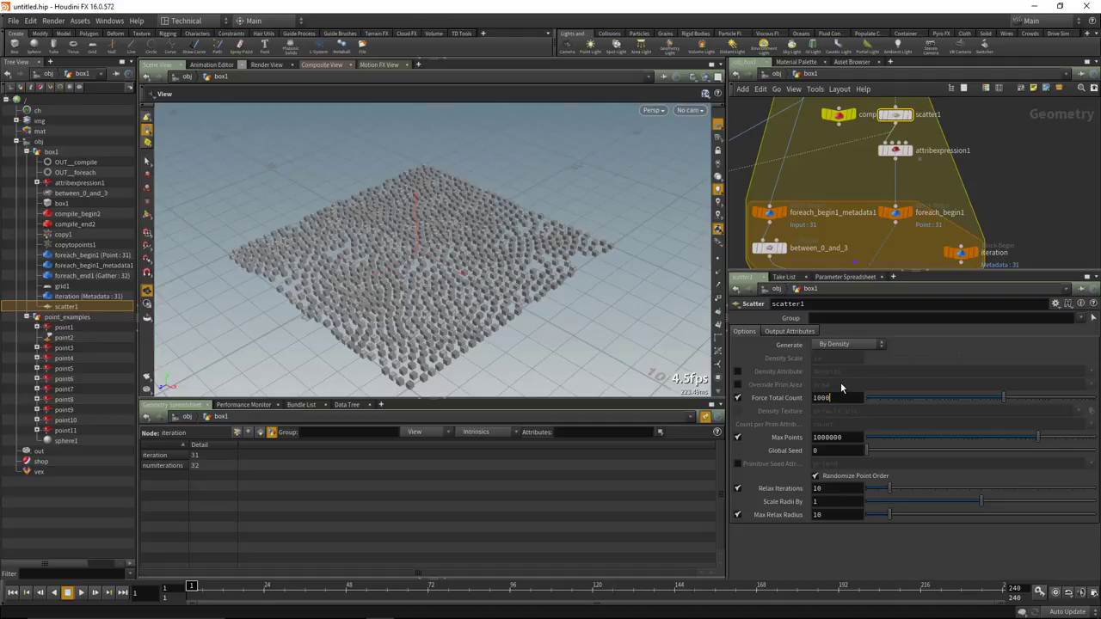
text(10000)
key(Return)
Display OUT__foreach and OUT__compile in turn to compare how fast each one cooks the copied boxes.
middle_drag(986, 166, 853, 141)
scroll(790, 191, up, 4)
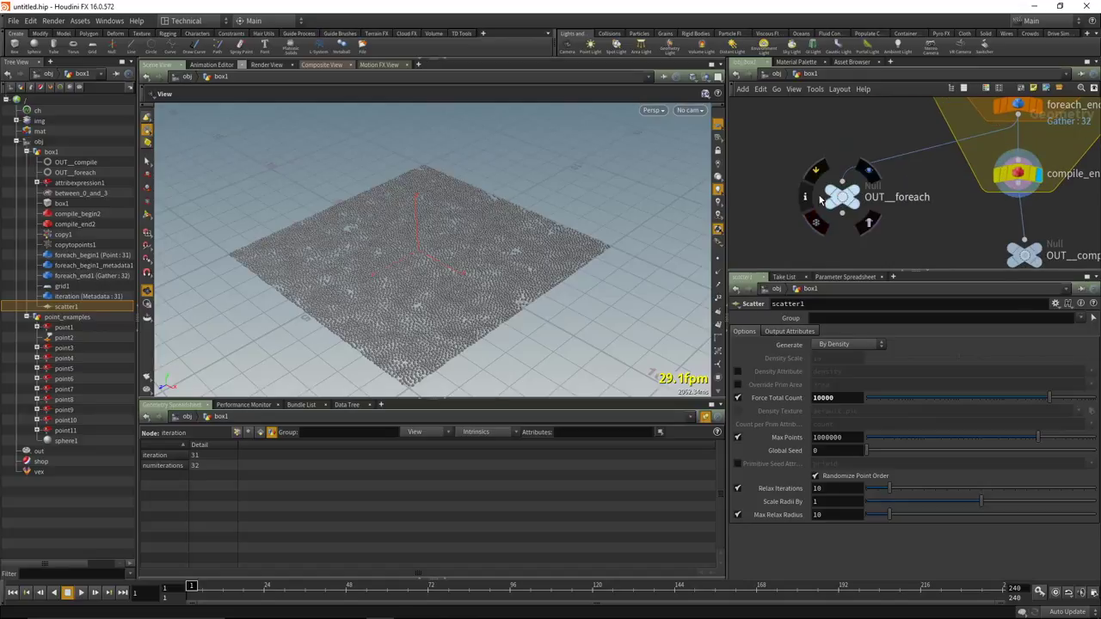
scroll(852, 206, down, 3)
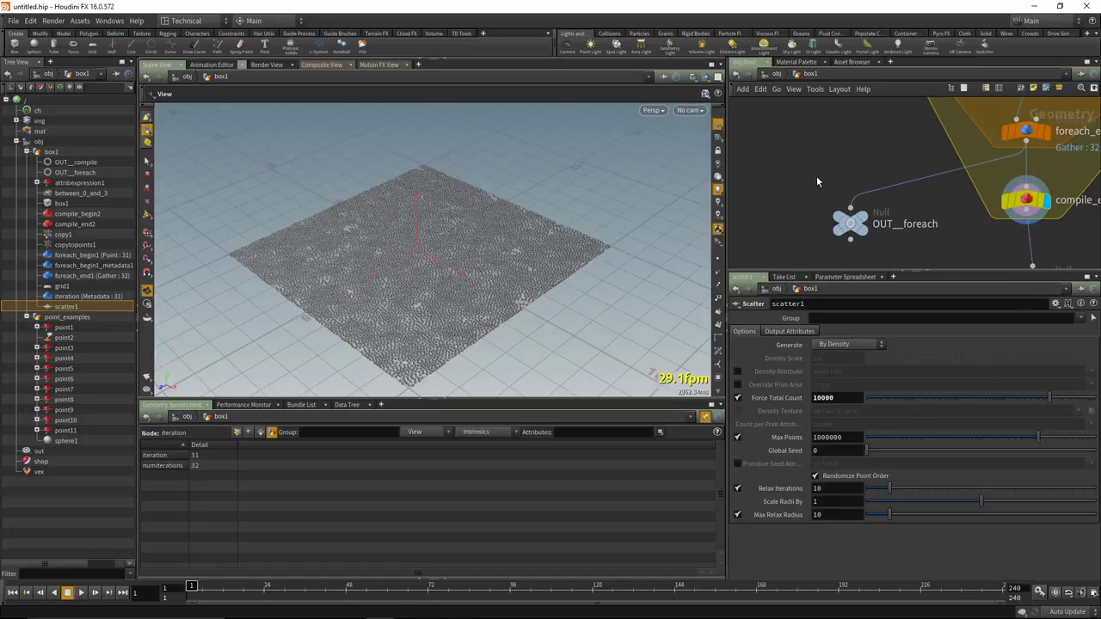
mouse_move(860, 221)
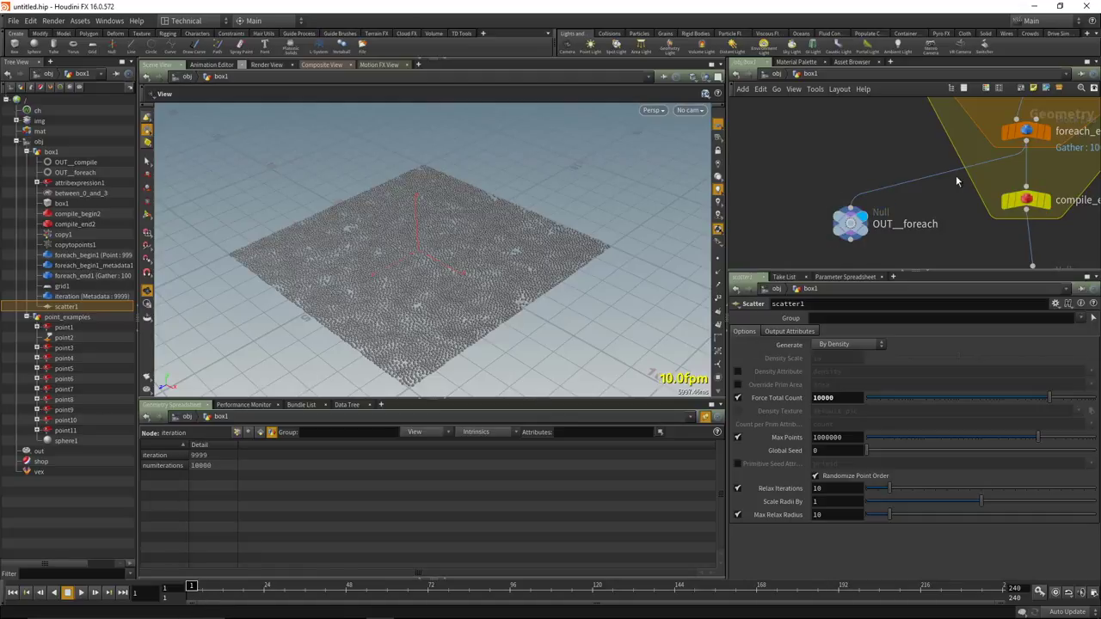
middle_drag(974, 226, 852, 147)
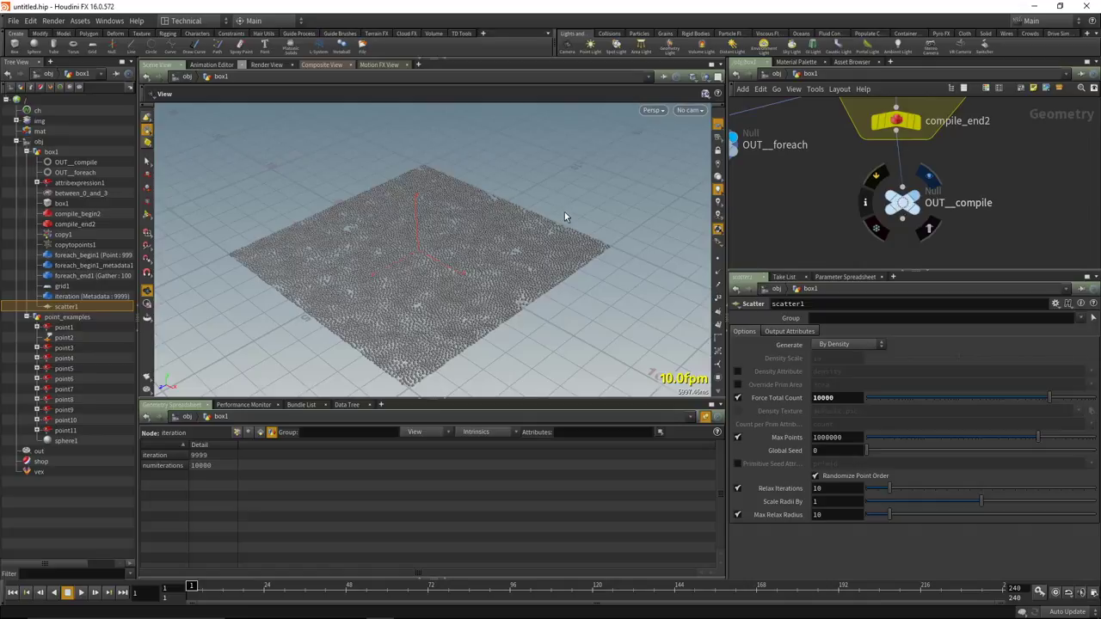
mouse_move(563, 194)
middle_down()
mouse_move(586, 226)
mouse_move(575, 211)
middle_up()
drag(575, 211, 428, 225)
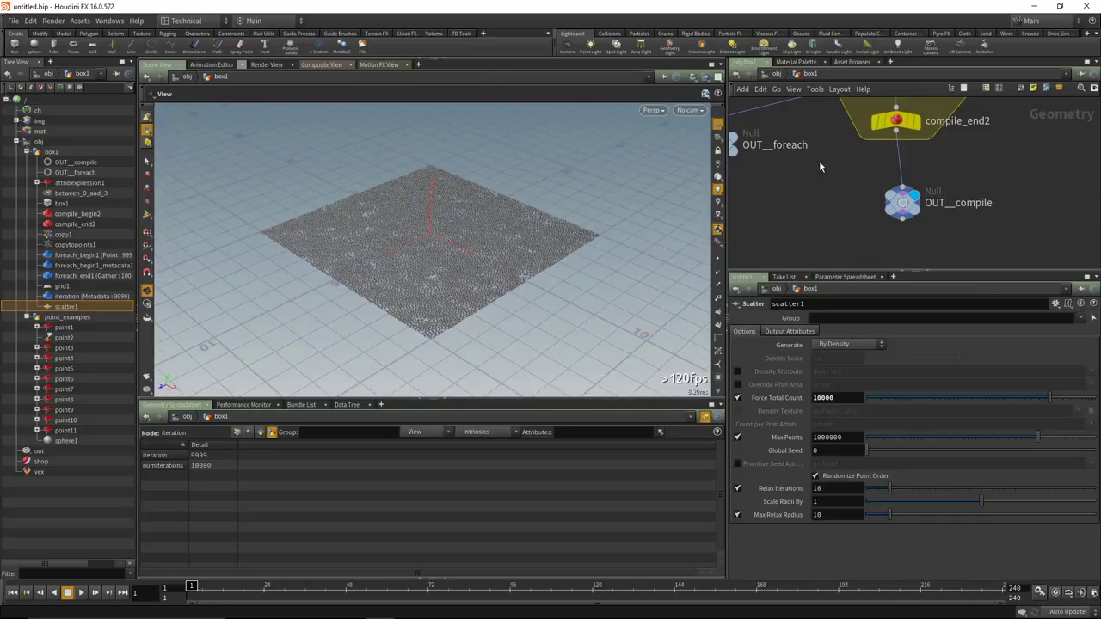
scroll(799, 192, down, 2)
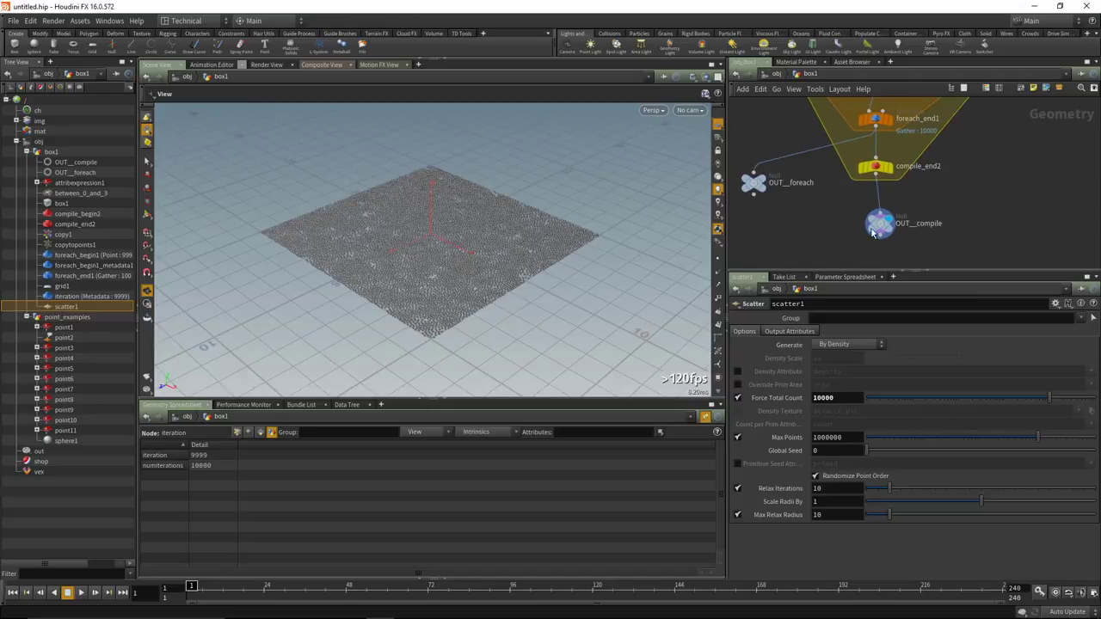
scroll(793, 172, down, 3)
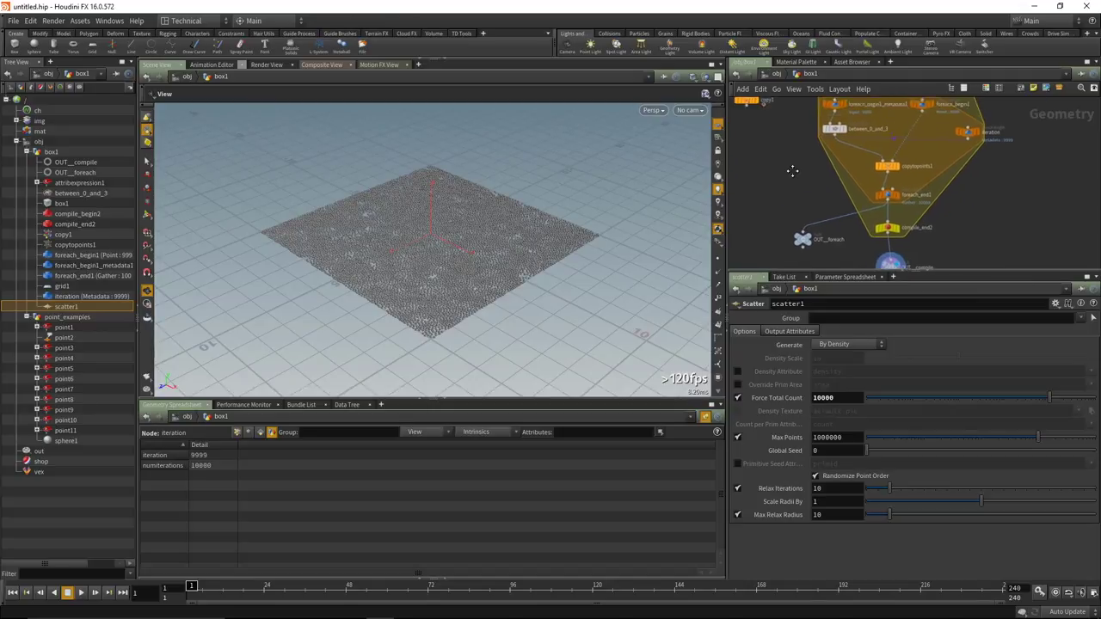
Examine the copy1 Copy Stamp node's stamp parameters and move the node slightly upward in the network.
scroll(793, 172, down, 1)
scroll(796, 168, up, 4)
click(793, 166)
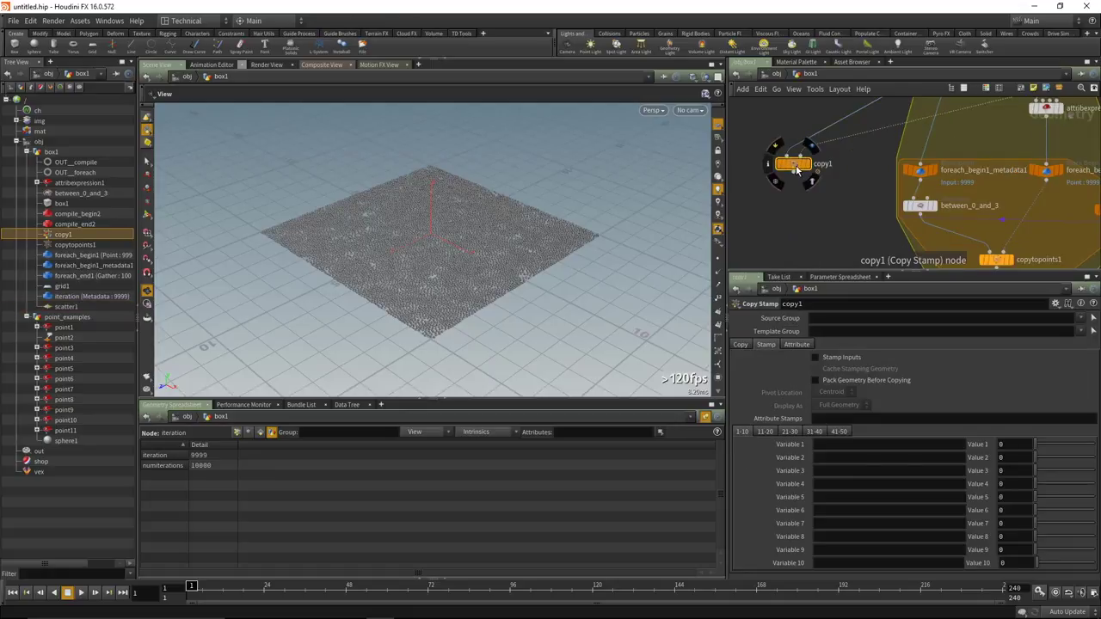
drag(794, 179, 776, 137)
scroll(835, 197, up, 3)
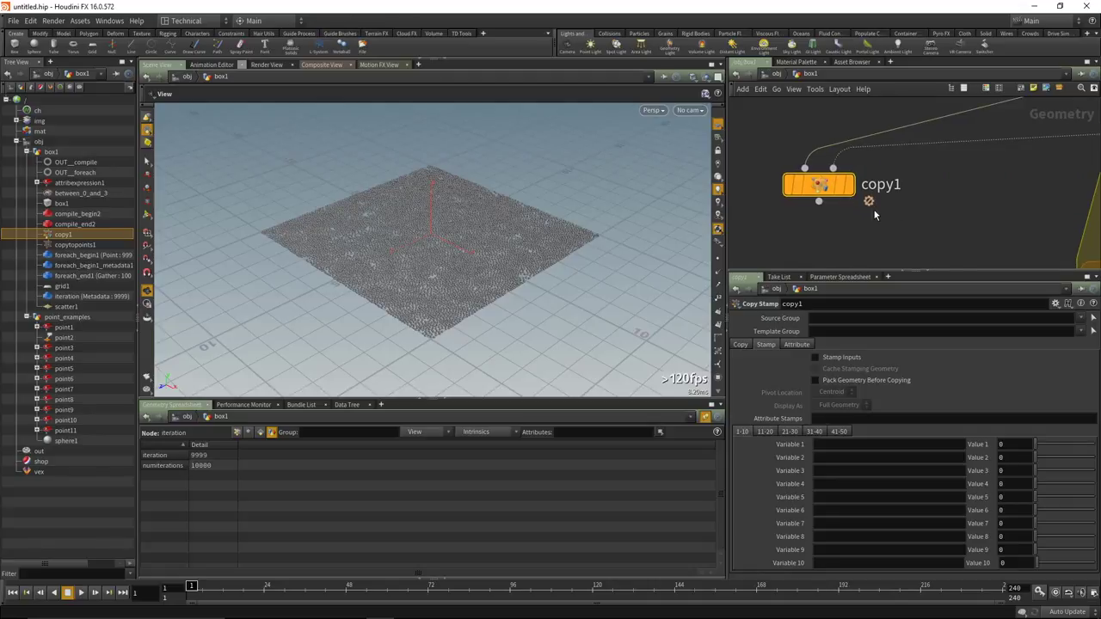
Reposition the box1 node inside the compile block, level with grid1 and above foreach_begin1_metadata1.
scroll(875, 216, down, 4)
middle_drag(910, 259, 825, 268)
middle_drag(779, 213, 796, 200)
middle_drag(790, 161, 798, 272)
drag(857, 124, 819, 156)
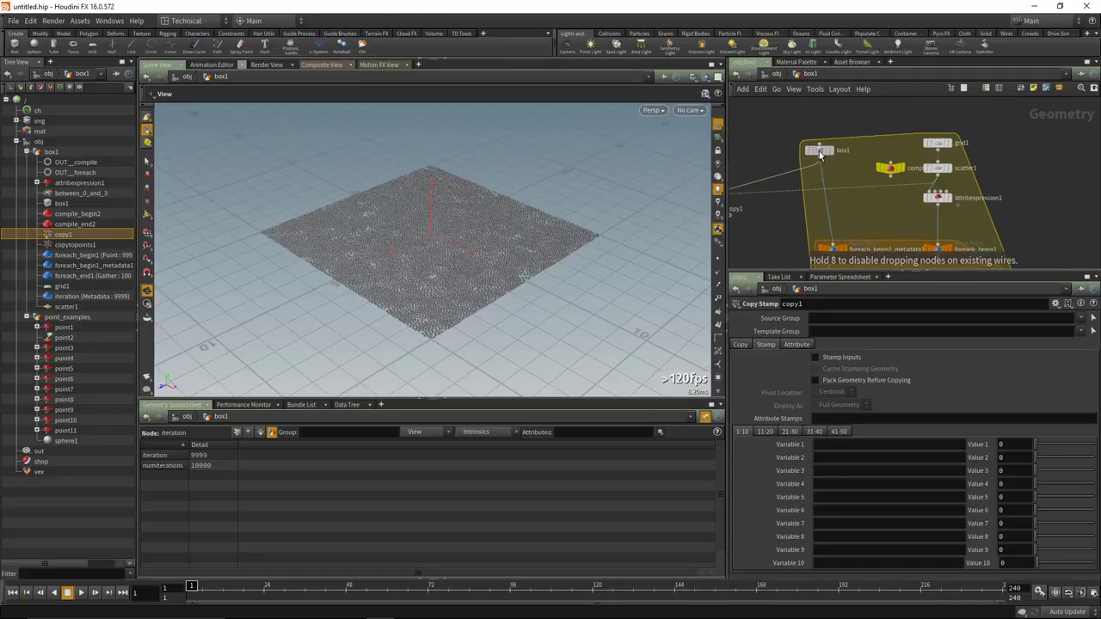
middle_drag(795, 207, 775, 170)
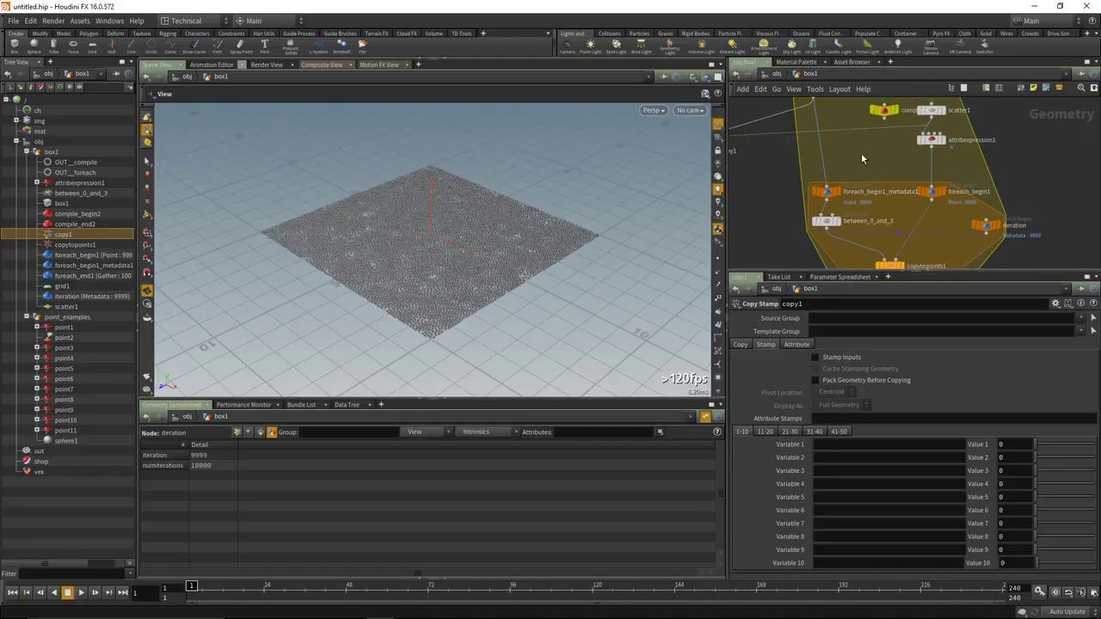
scroll(824, 185, down, 2)
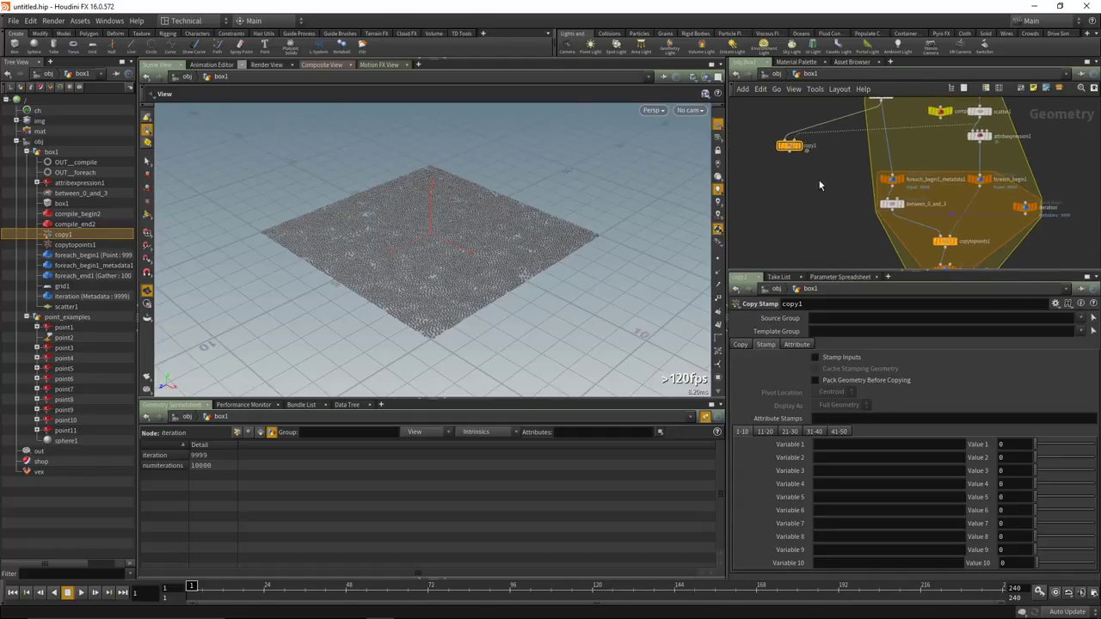
scroll(844, 199, up, 1)
scroll(492, 261, up, 3)
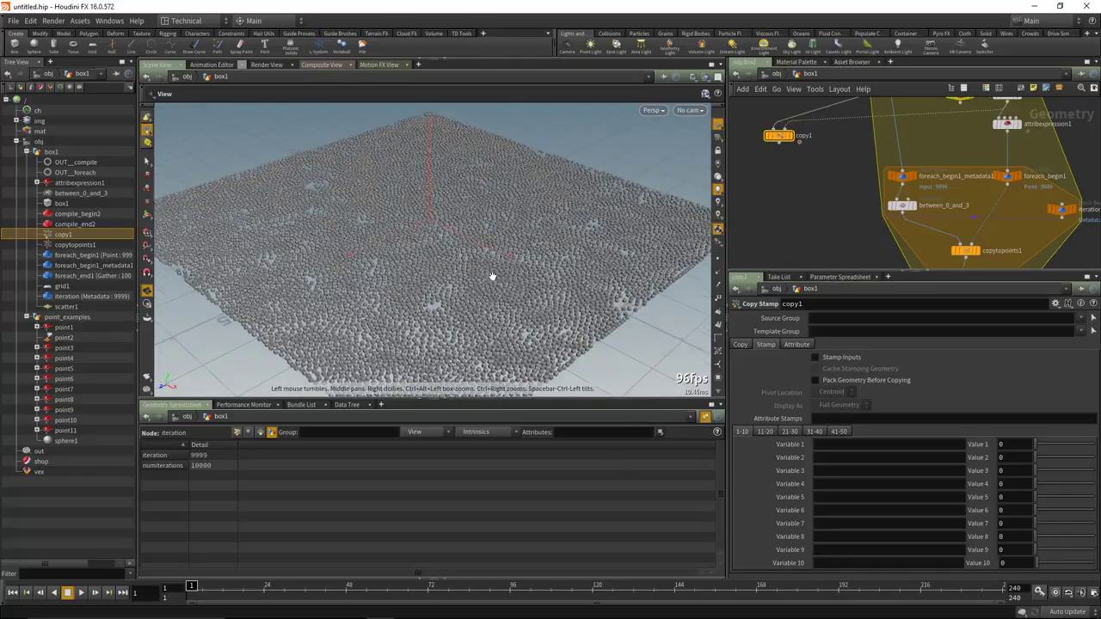
Set scatter1's Force Total Count to 100 points.
middle_drag(778, 176, 711, 221)
click(943, 138)
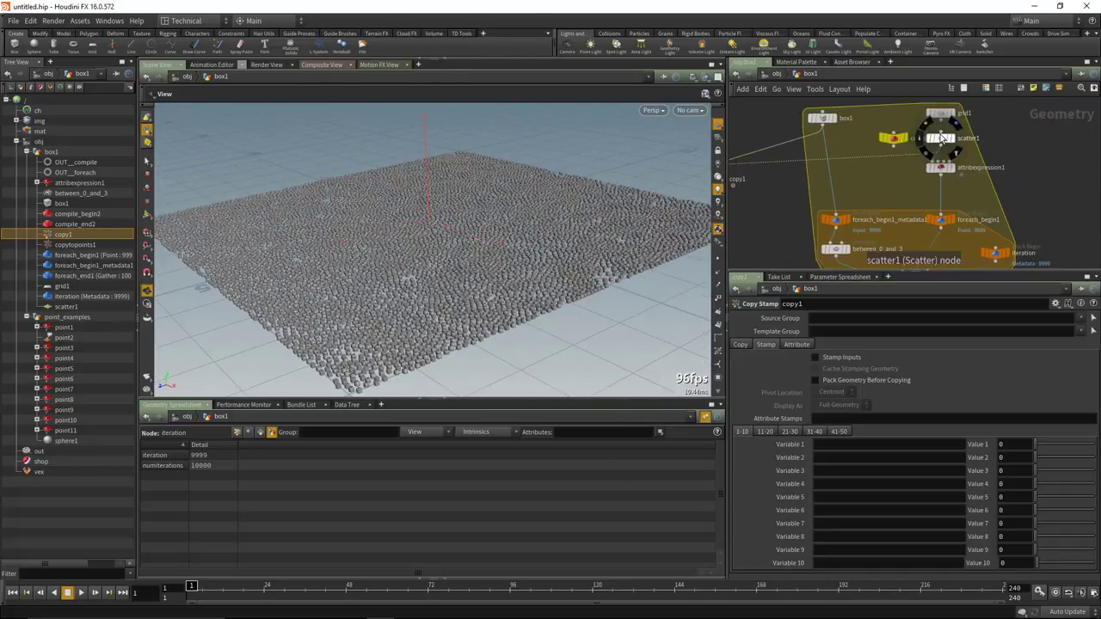
text(100)
key(Return)
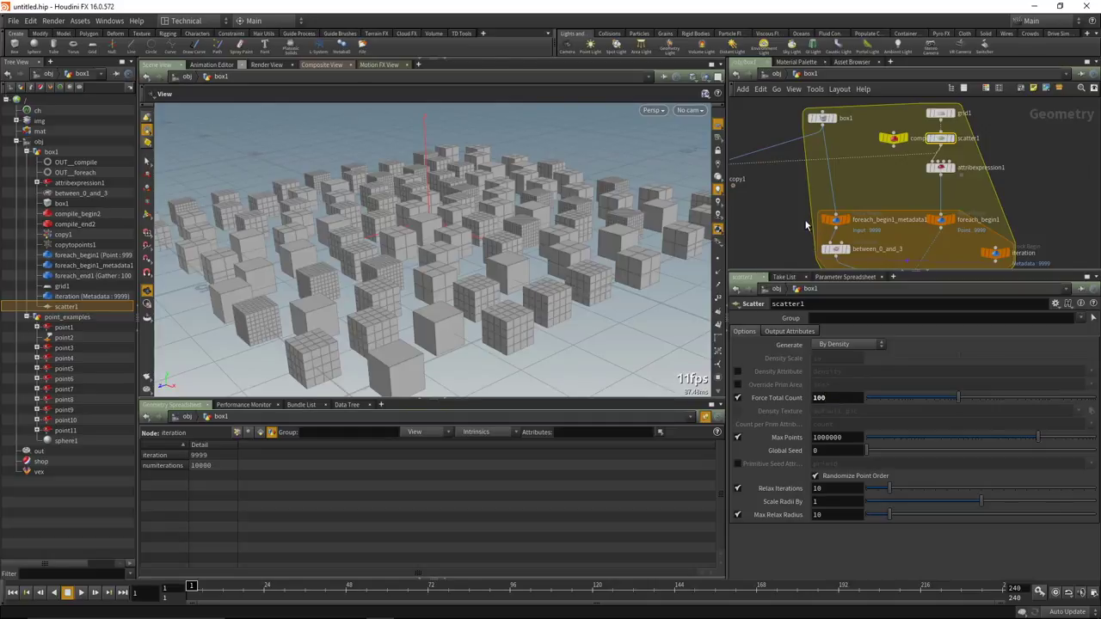
Add a Font node outside the compile block, placed beside box1 and above copy1.
middle_drag(784, 224, 783, 201)
key(Tab)
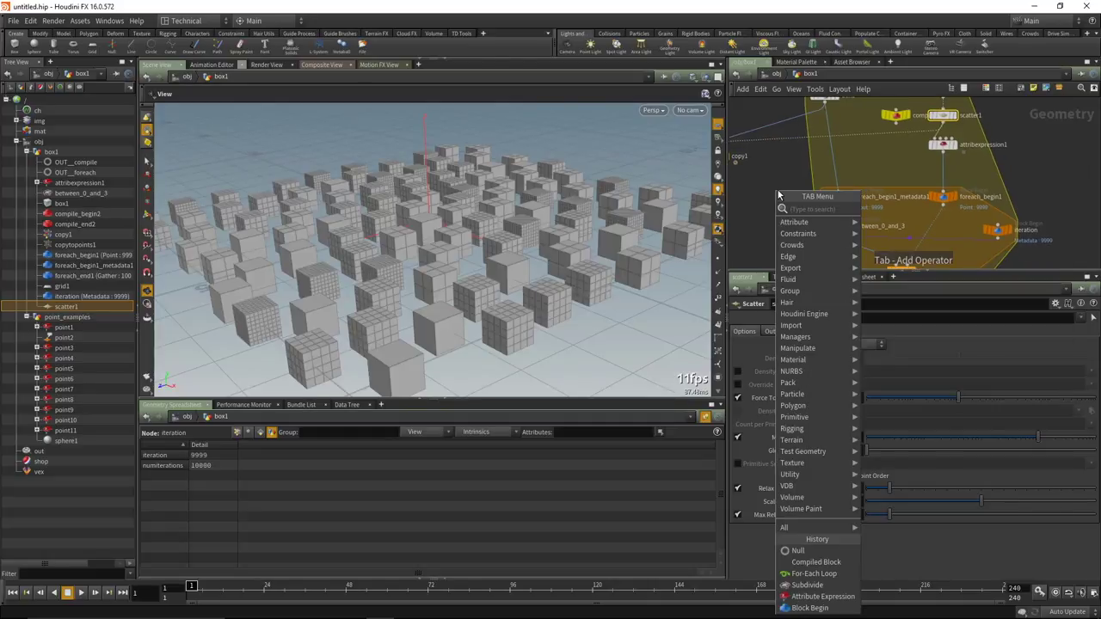
text(fib)
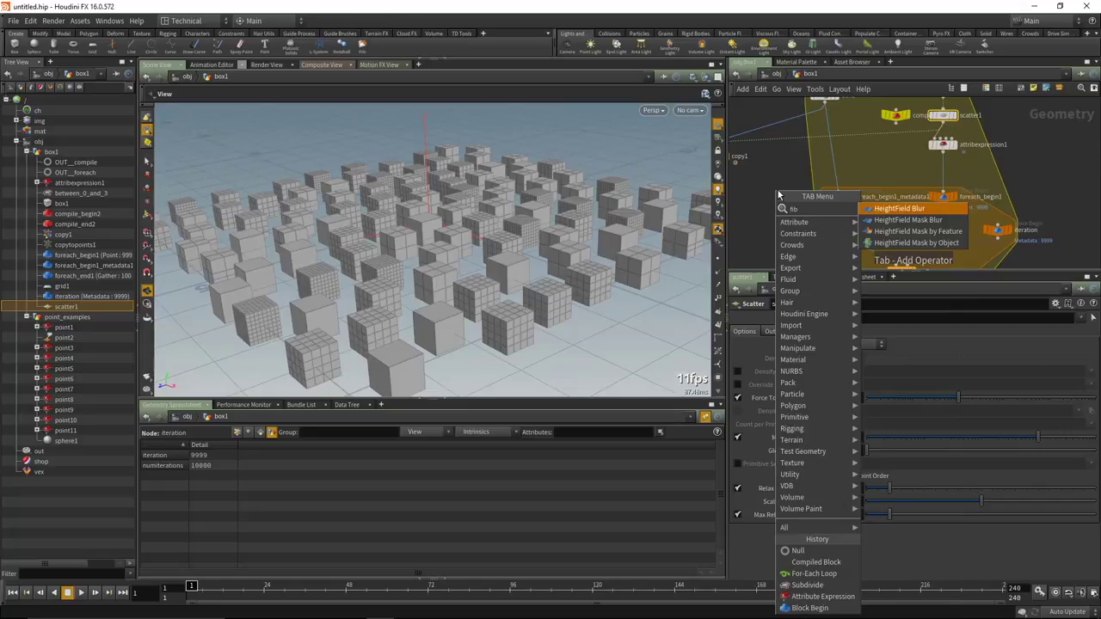
key(Escape)
key(Tab)
text(r)
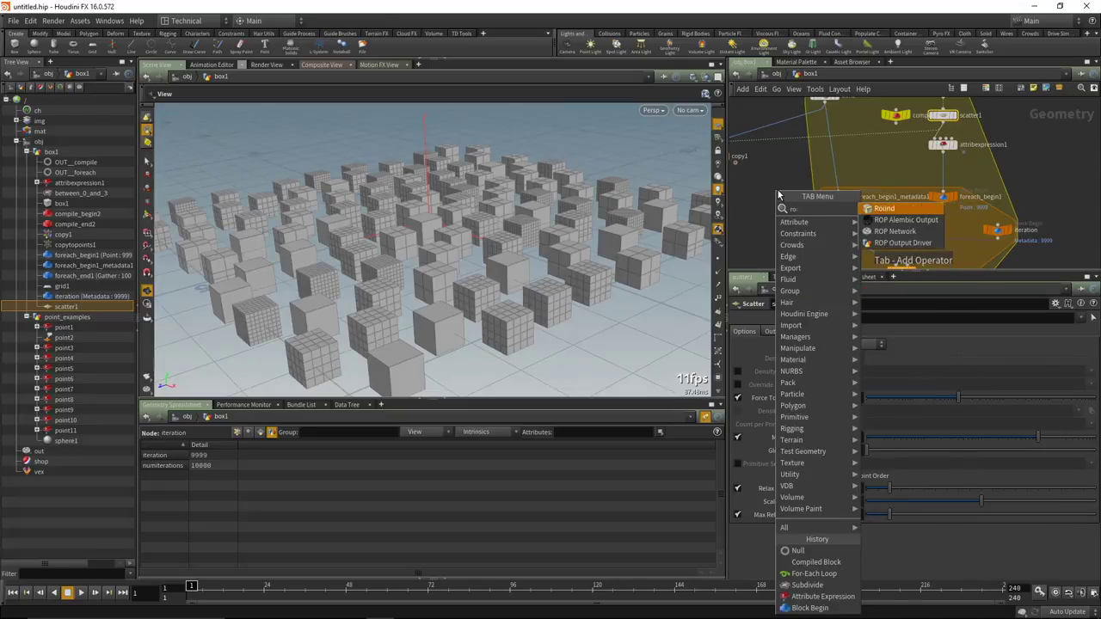
key(BackSpace)
text(font)
key(Return)
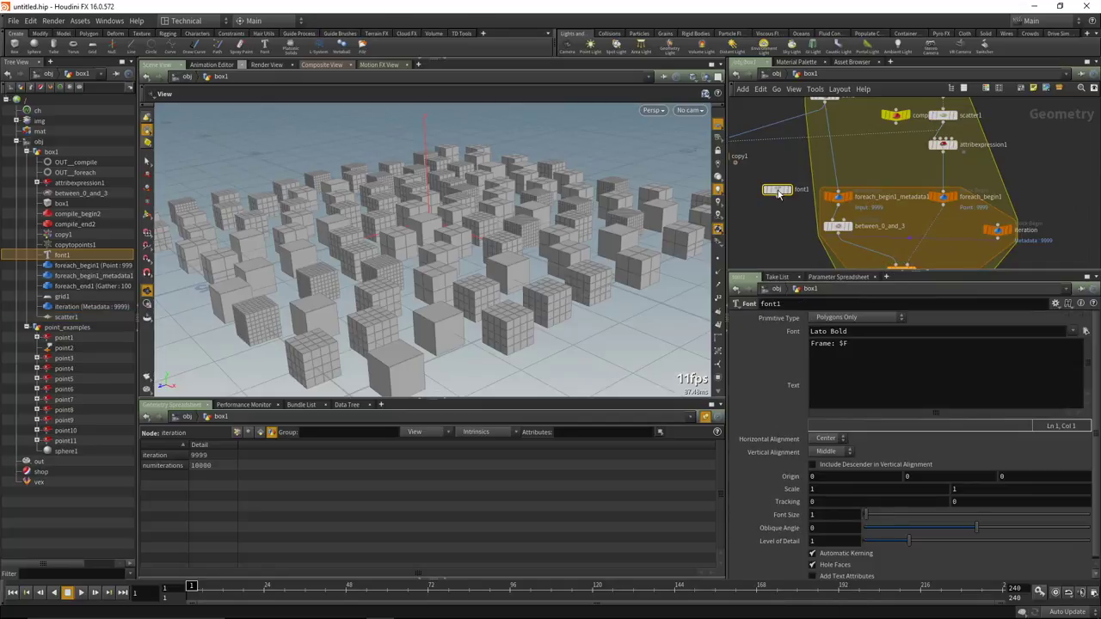
drag(777, 190, 747, 212)
drag(809, 158, 816, 165)
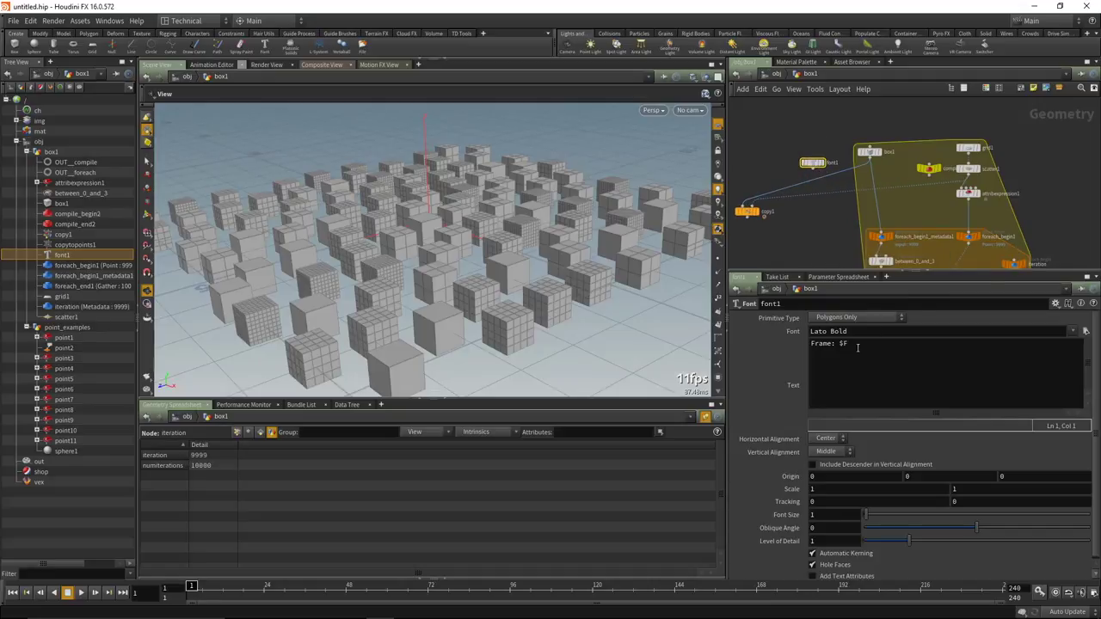
Copy detail(-1, "iteration", 0) from between_0_and_3's Depth expression into font1's Text and display font1.
middle_drag(833, 253, 833, 208)
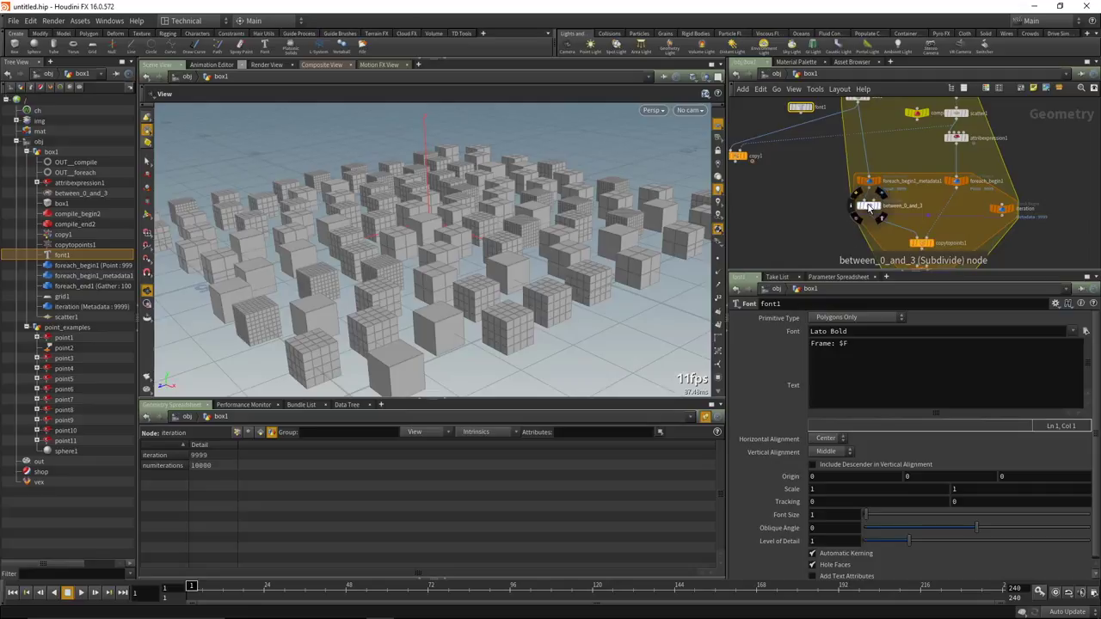
click(869, 209)
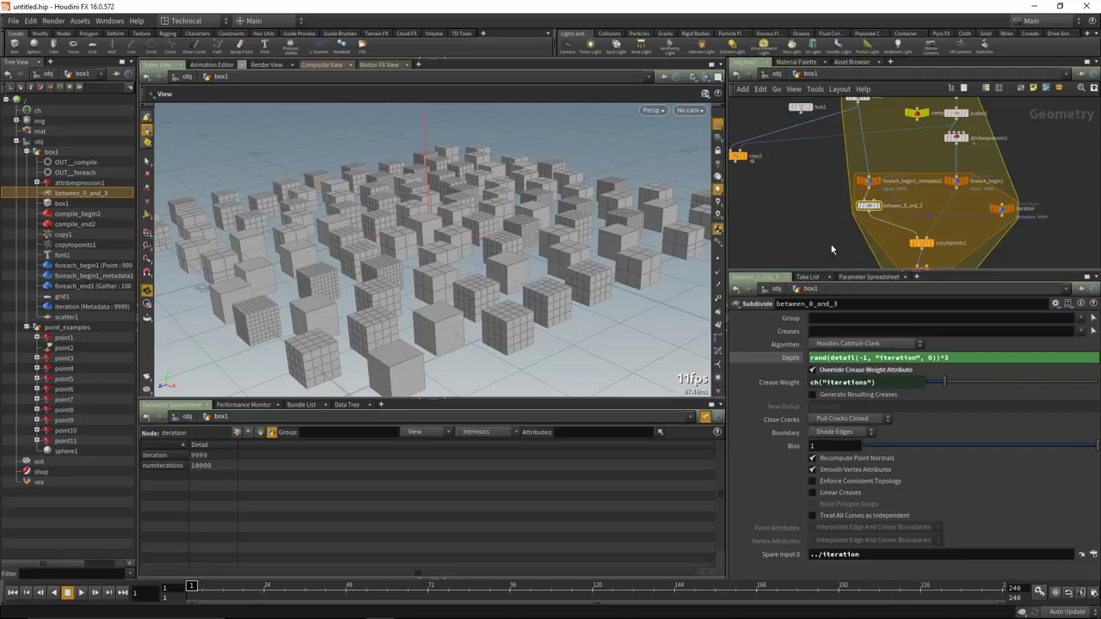
drag(938, 358, 836, 359)
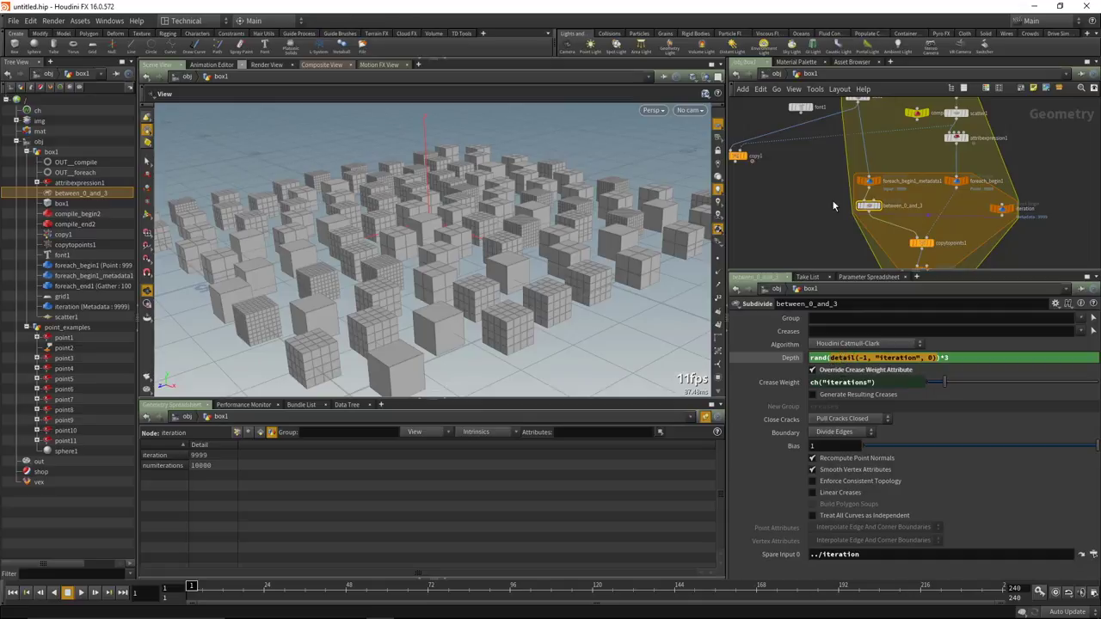
scroll(813, 146, up, 3)
click(816, 146)
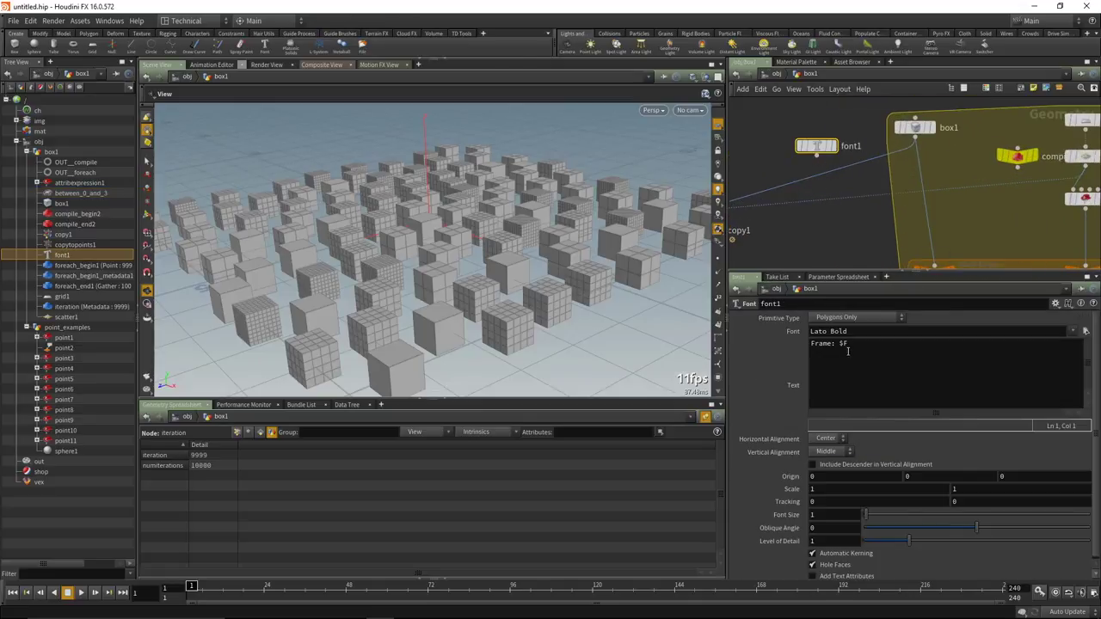
drag(857, 345, 805, 345)
text(detail(-1, "iteration", 0))
click(832, 146)
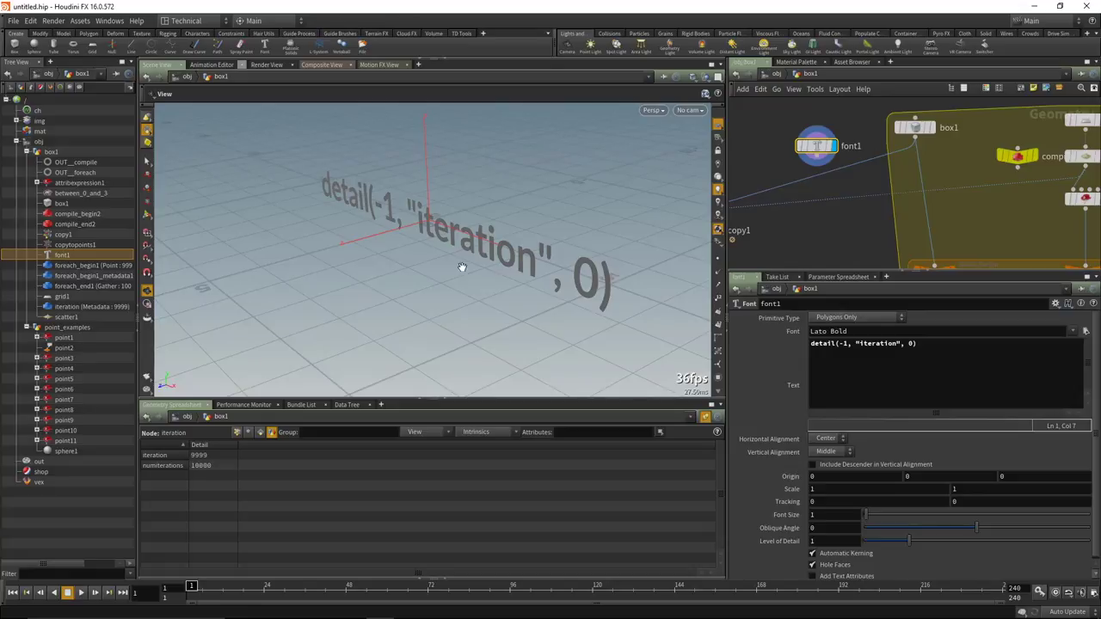
drag(396, 266, 491, 297)
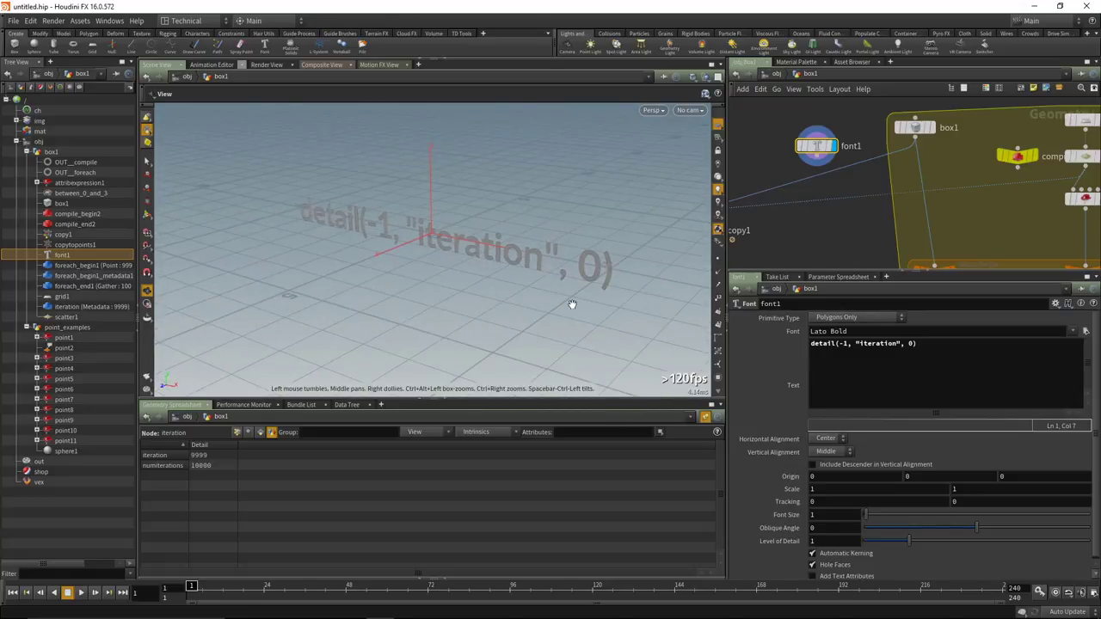
Enclose font1's detail expression in backticks and replace its -1 argument with "../iteration".
click(810, 343)
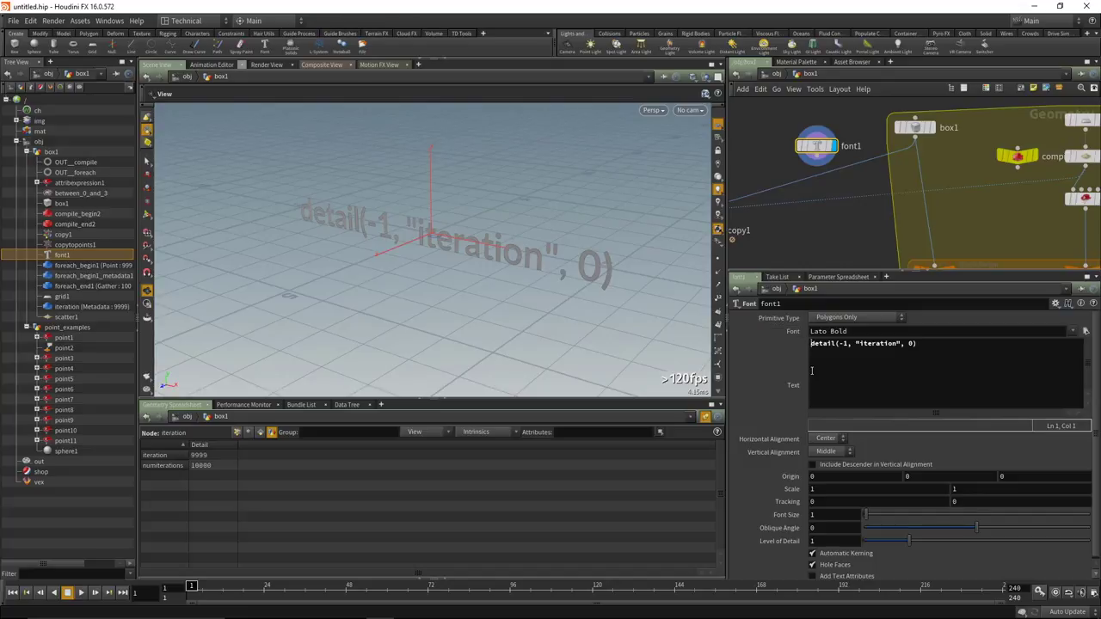
text(`)
click(926, 345)
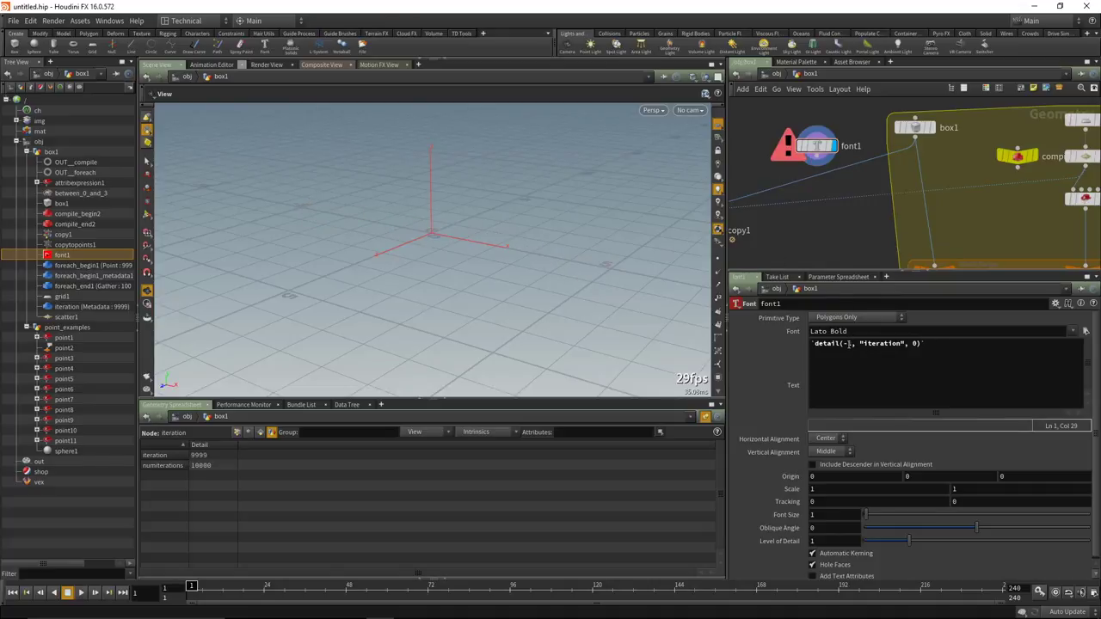
click(849, 344)
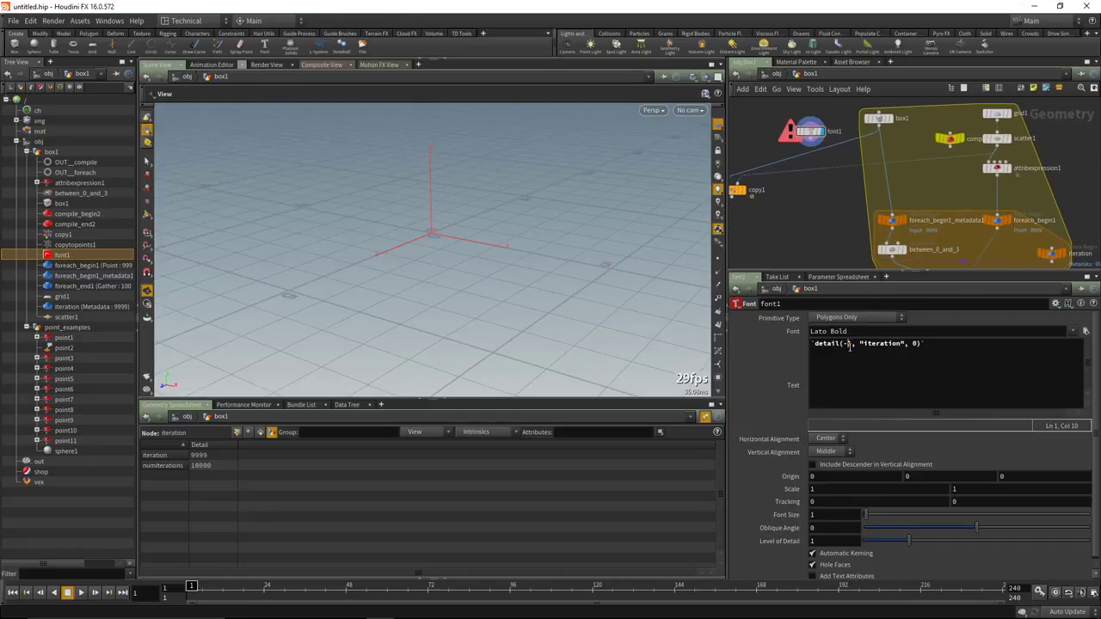
key(BackSpace)
key(BackSpace)
text("../iteration")
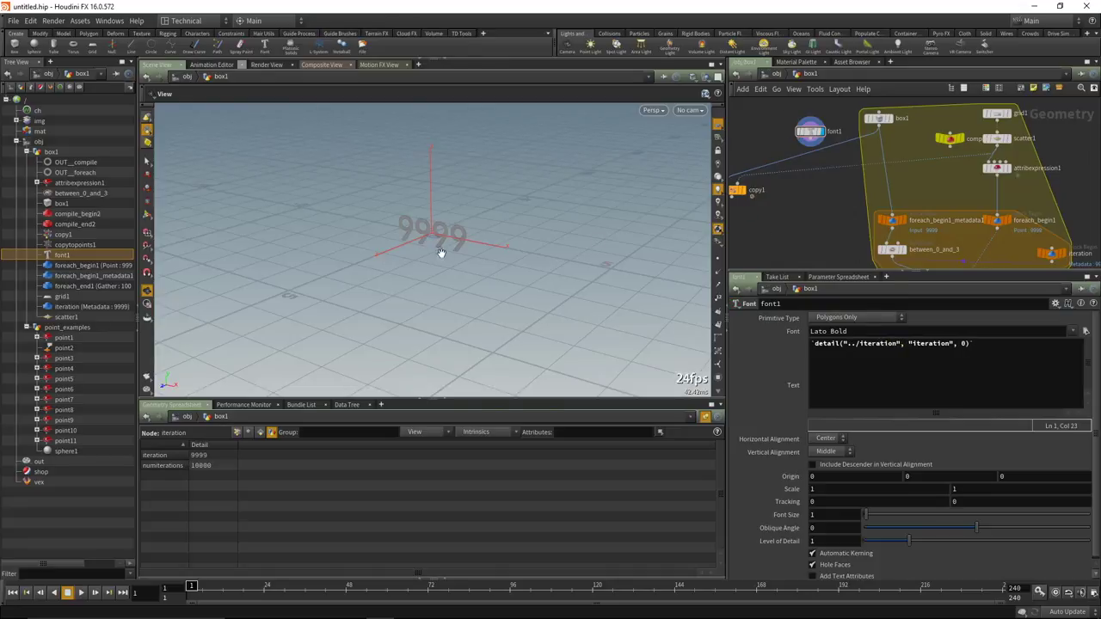
mouse_move(841, 218)
middle_down()
mouse_move(844, 229)
mouse_move(835, 204)
middle_up()
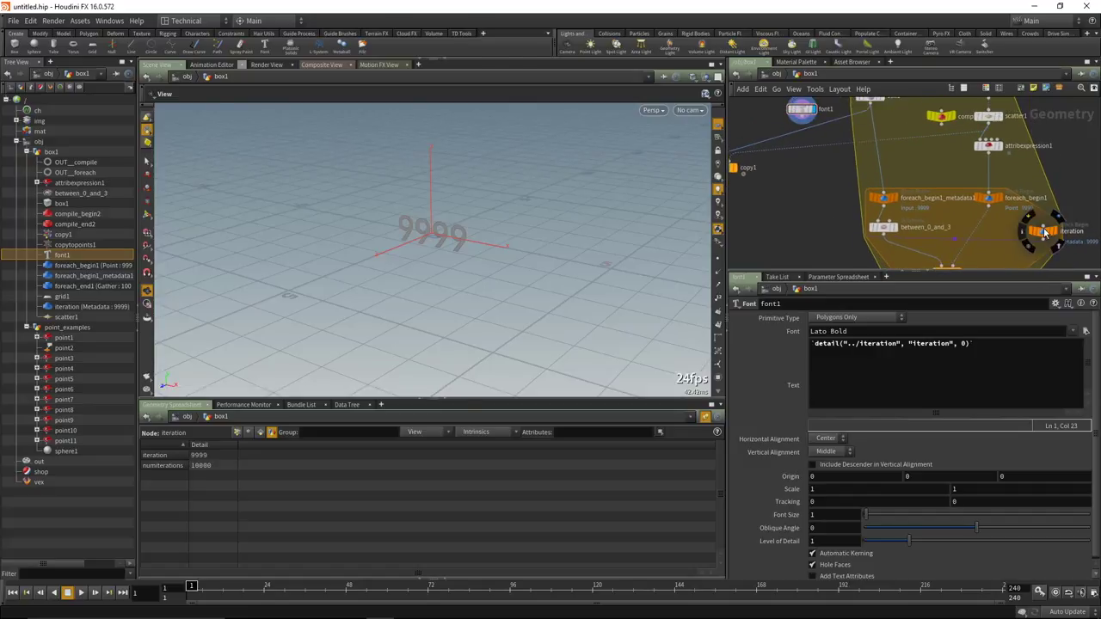
middle_drag(1021, 128, 1020, 145)
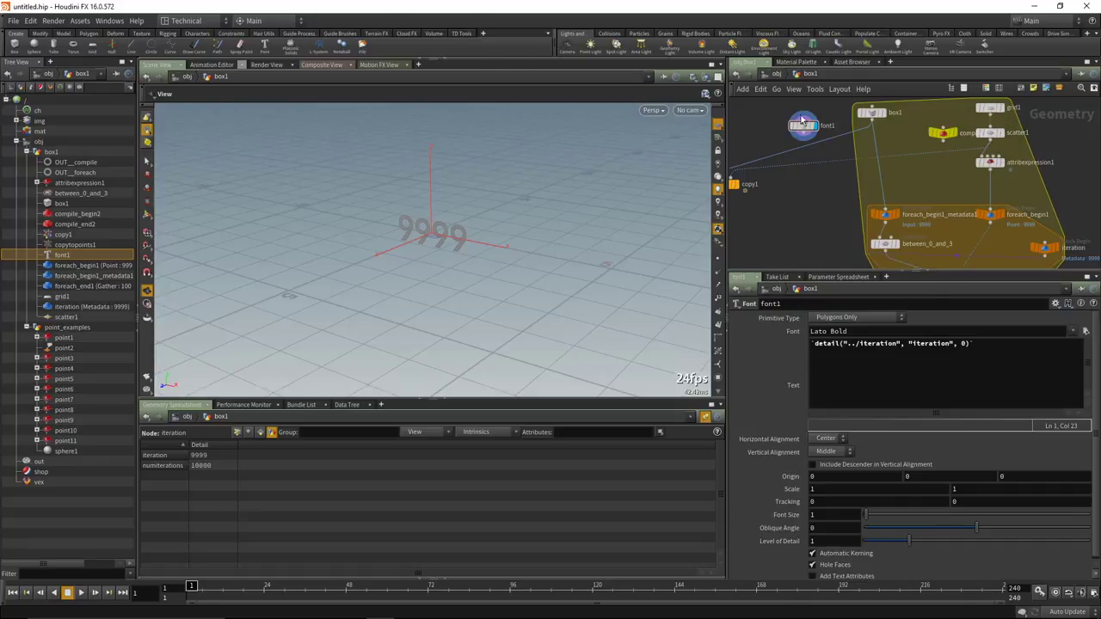
middle_drag(824, 201, 843, 233)
scroll(872, 215, up, 2)
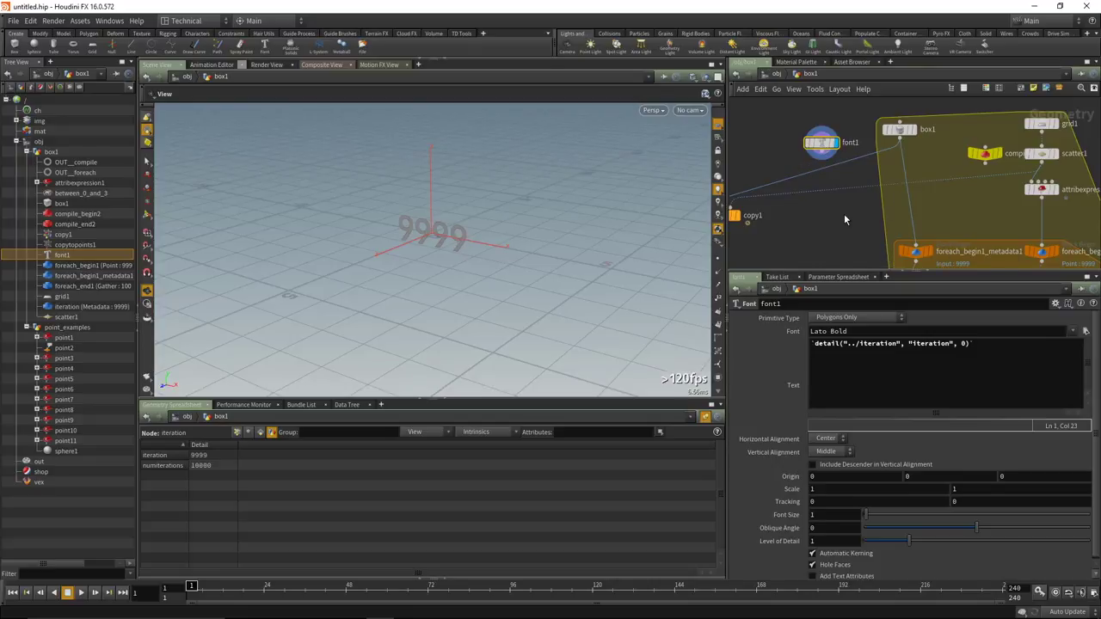
scroll(817, 228, up, 1)
middle_drag(817, 228, 814, 206)
scroll(816, 207, down, 2)
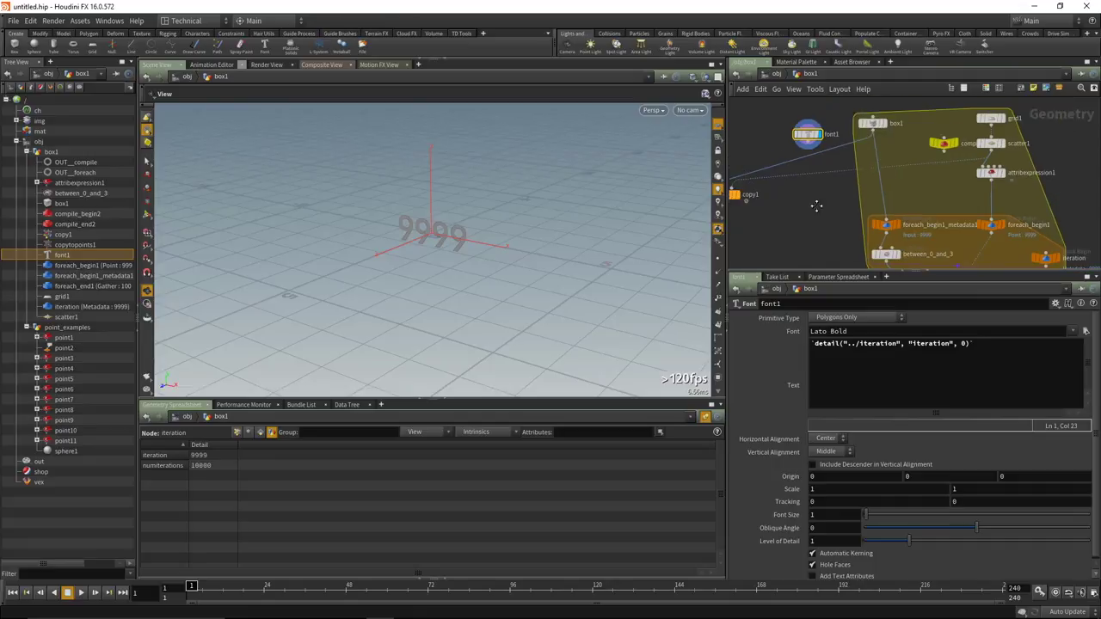
Insert a Merge node into the wire between between_0_and_3 and copytopoints1.
middle_drag(823, 232, 780, 158)
key(Tab)
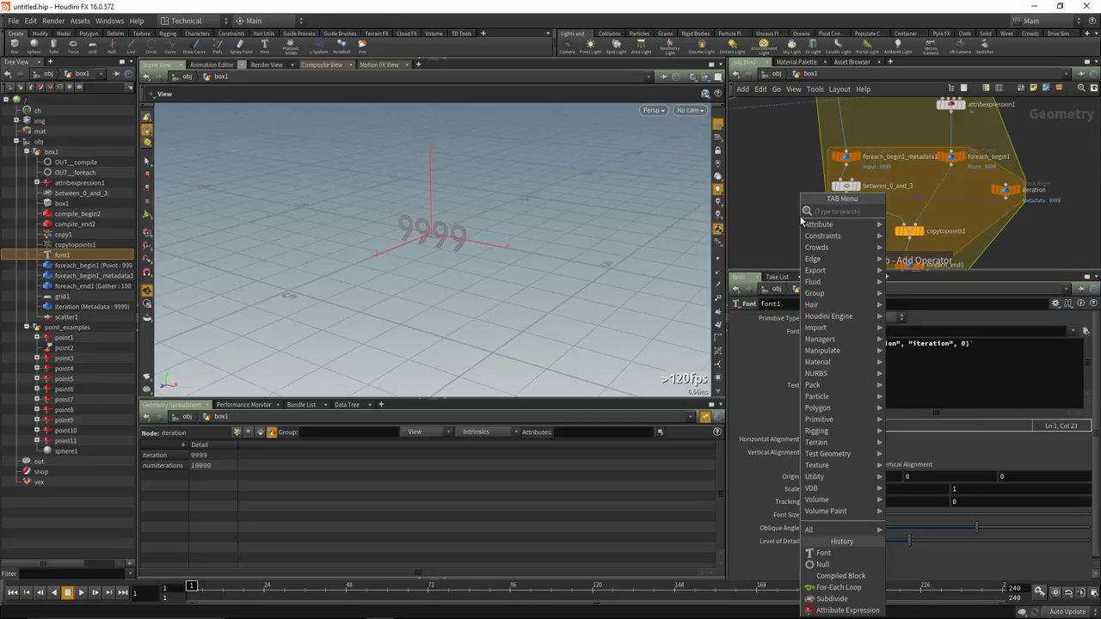
text(mer)
key(Return)
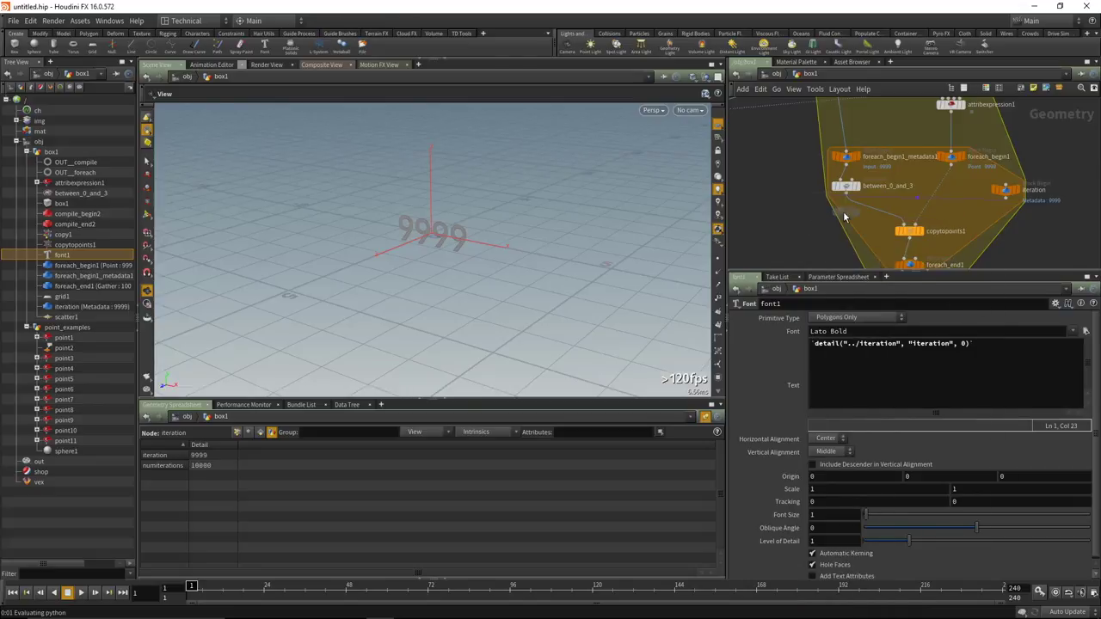
click(870, 216)
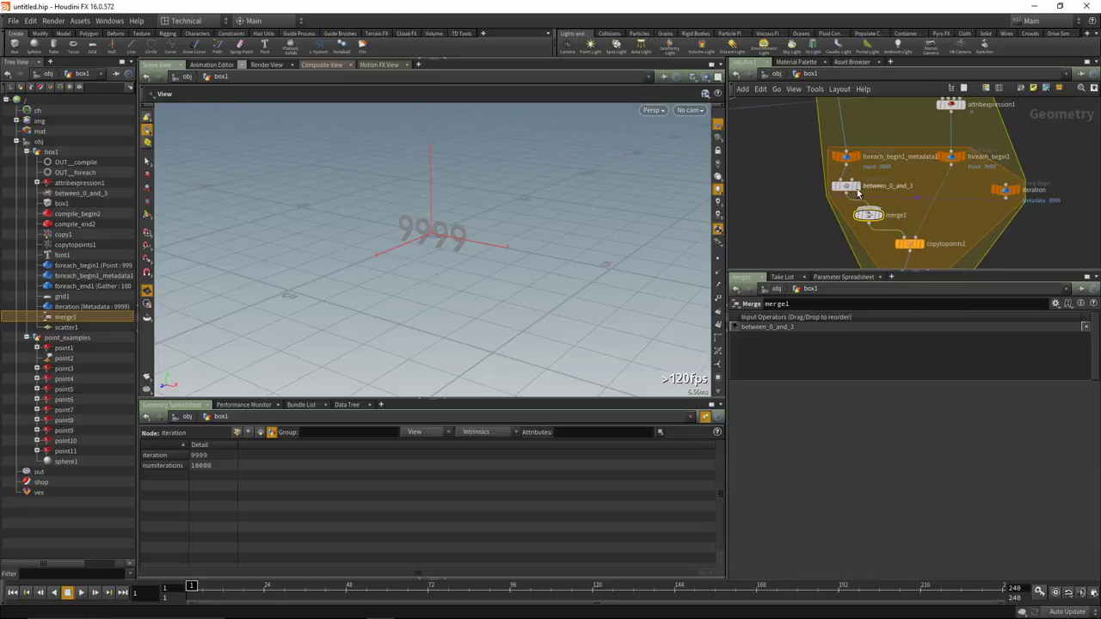
Wire font1 into merge1 and reposition font1 between the two branches, just above the for-each block.
scroll(816, 199, down, 2)
click(800, 140)
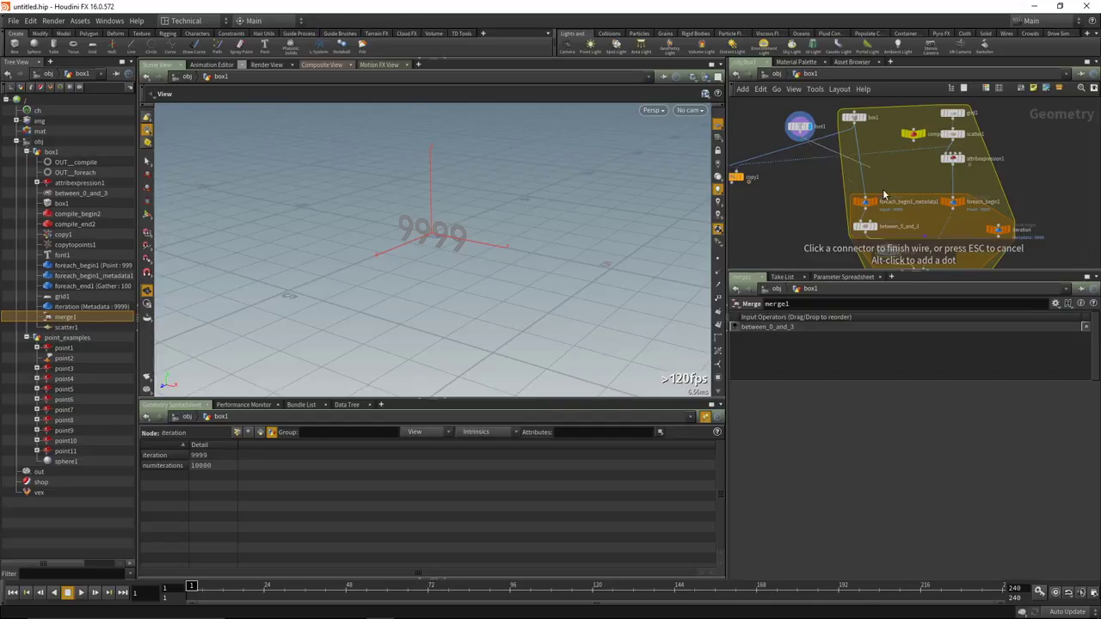
click(889, 247)
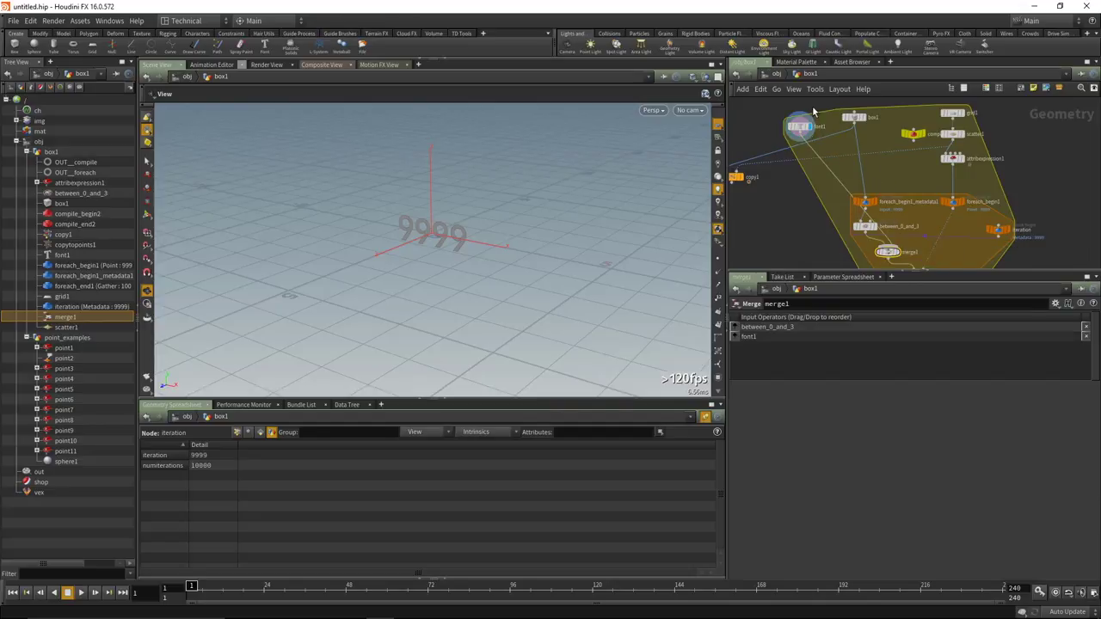
drag(818, 129, 922, 186)
scroll(919, 195, up, 3)
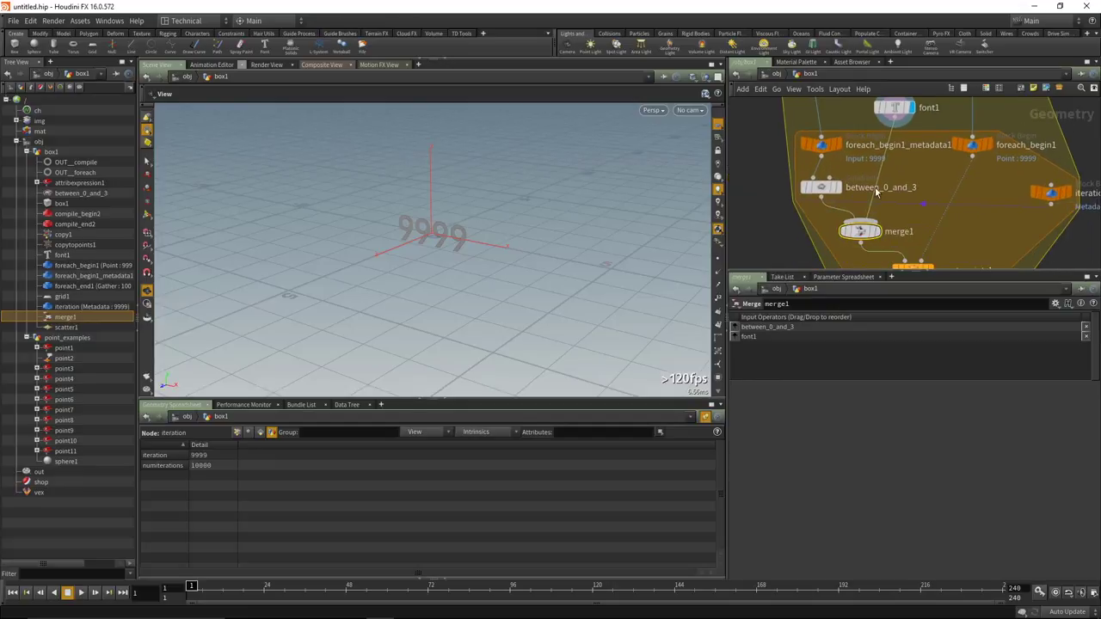
middle_drag(915, 188, 917, 221)
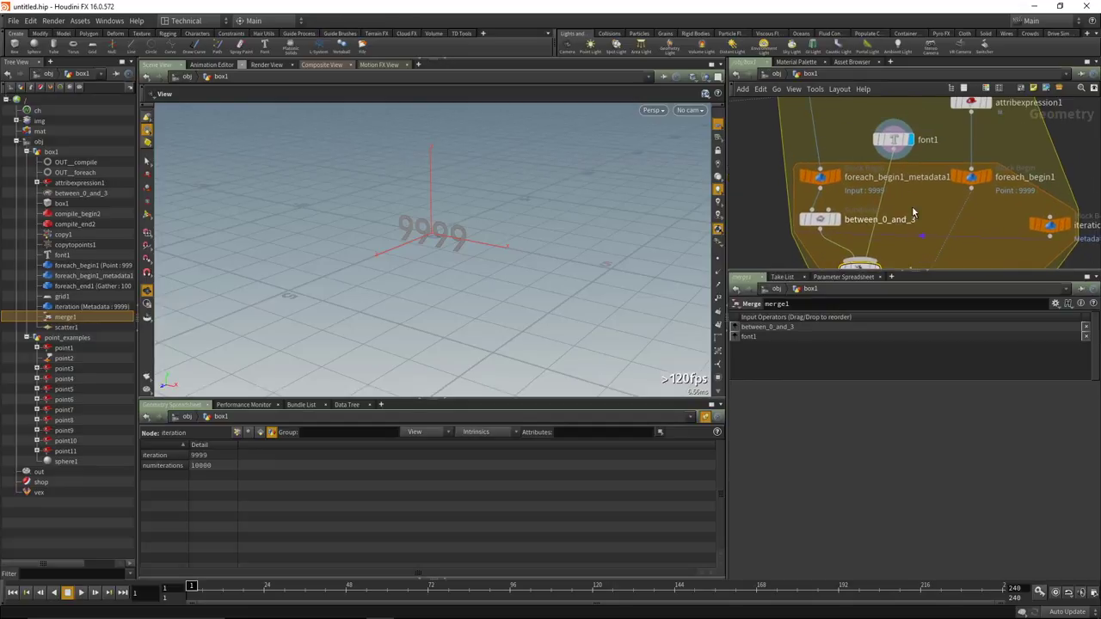
drag(893, 145, 893, 135)
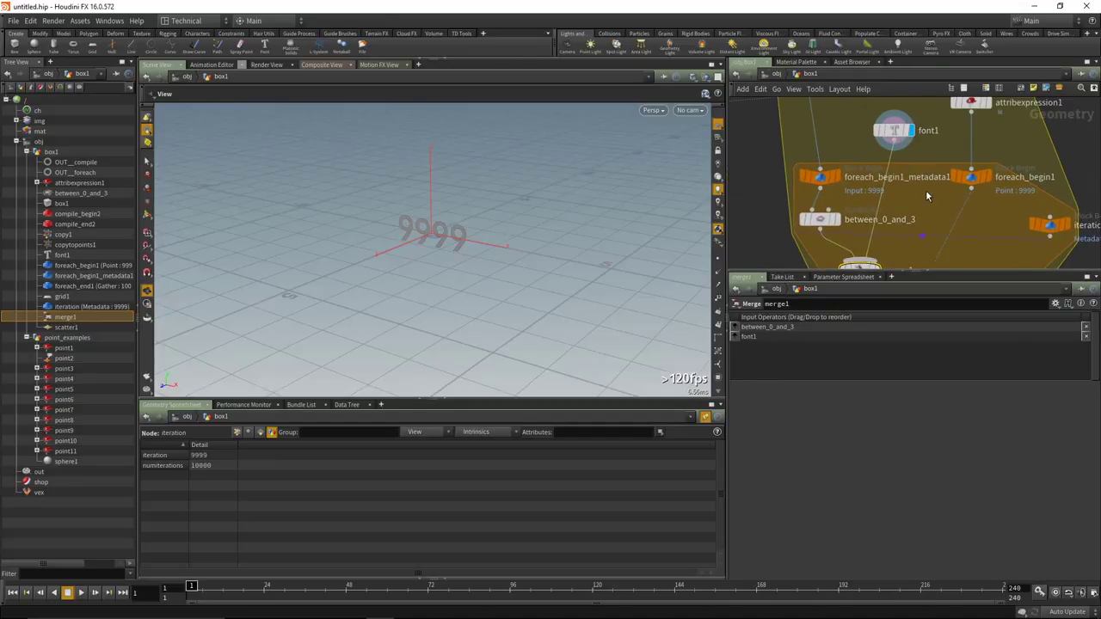
middle_drag(927, 194, 917, 188)
scroll(917, 187, down, 3)
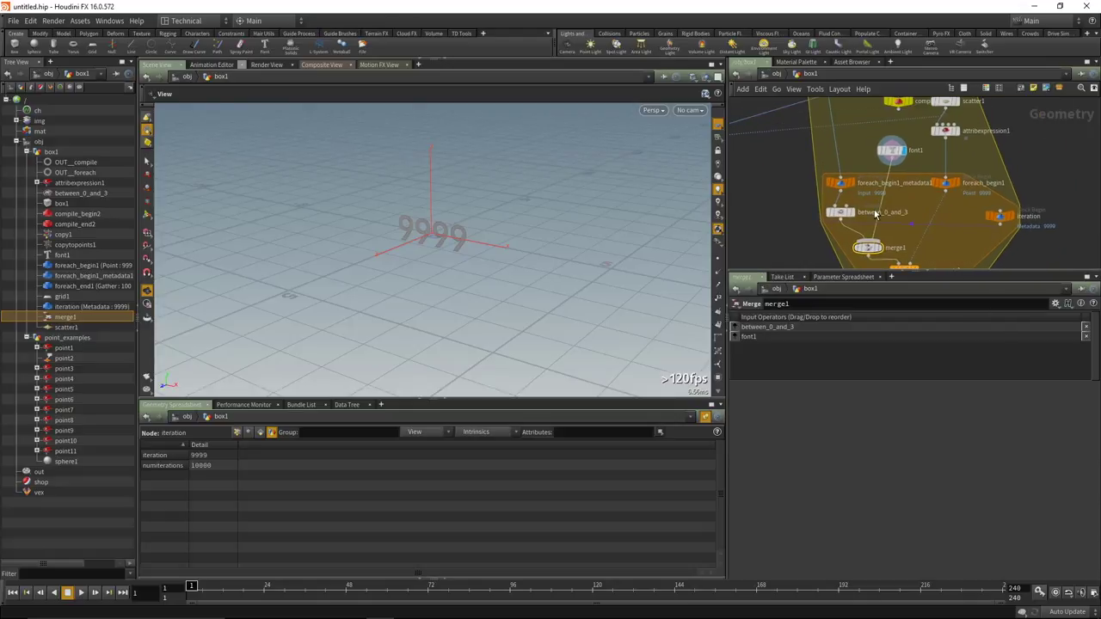
Display and select foreach_end1 to view the looped copies in the viewport.
click(893, 154)
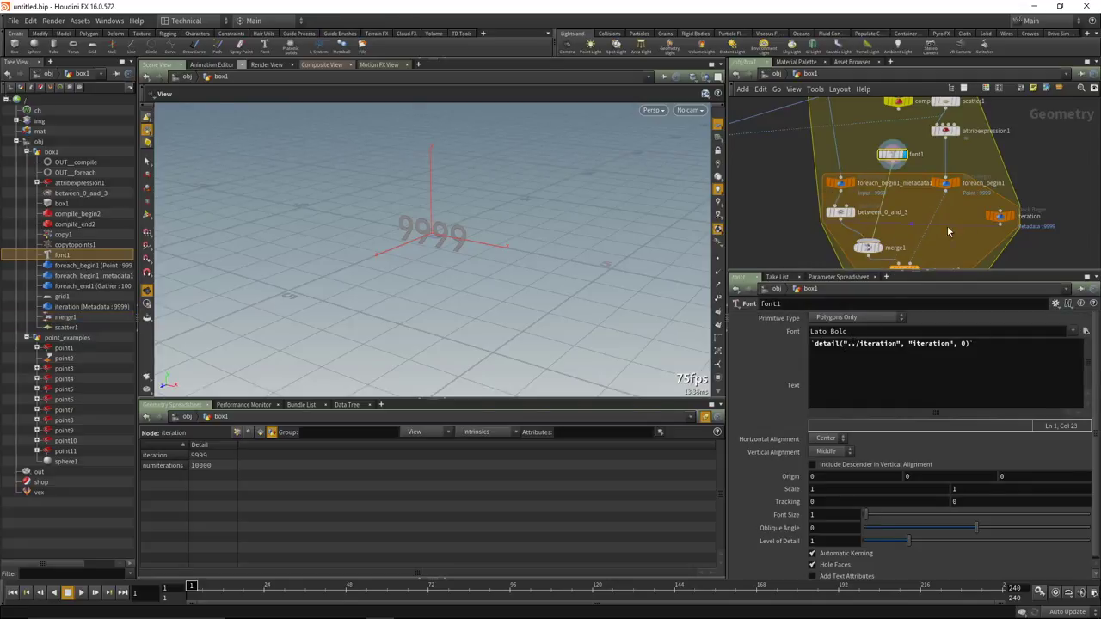
scroll(938, 222, down, 3)
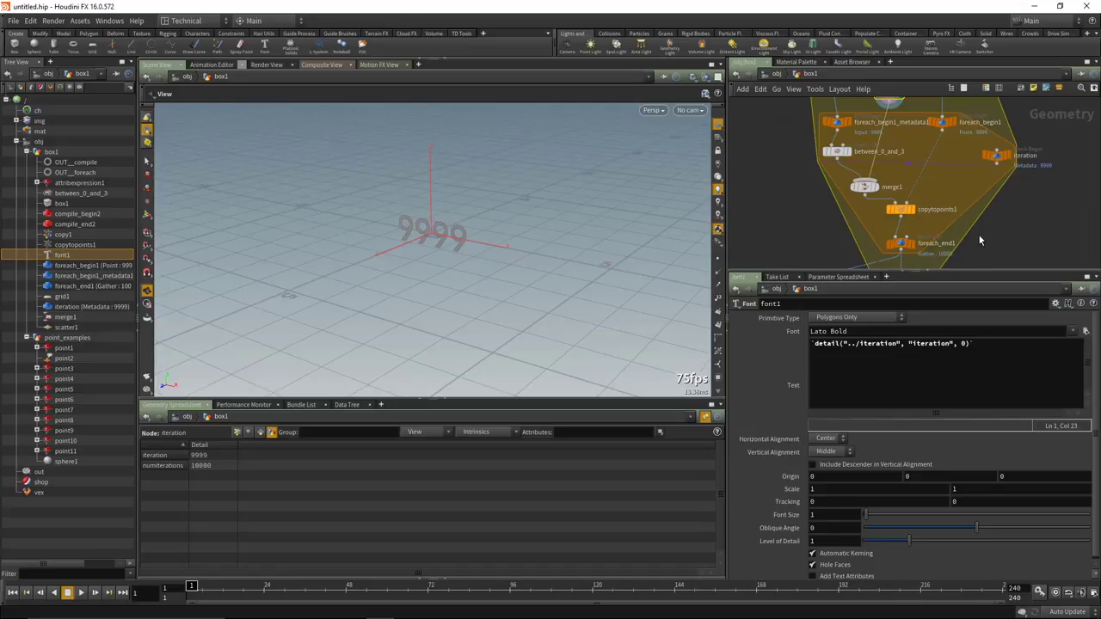
scroll(903, 222, down, 1)
click(902, 221)
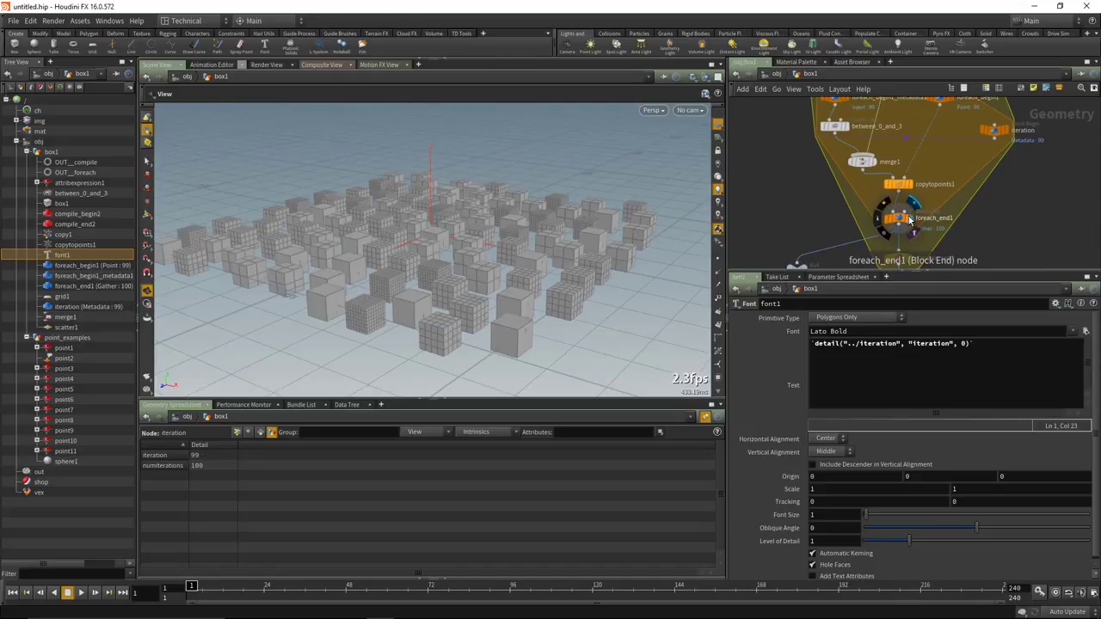
click(900, 221)
drag(497, 231, 727, 224)
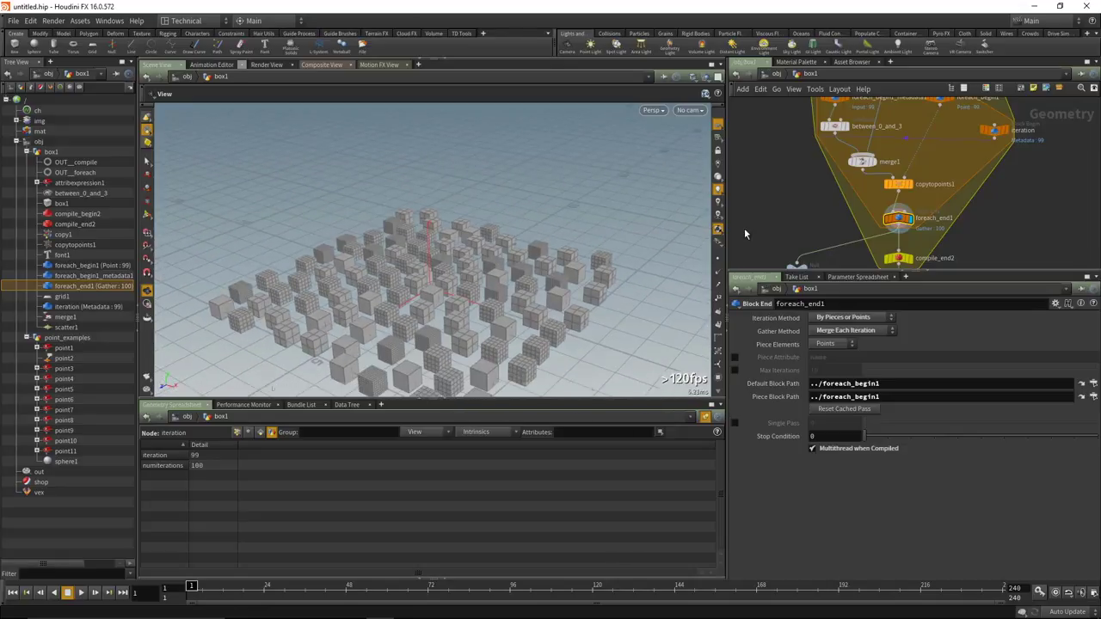
Add a spare input to font1 and set Spare Input 0 to /obj/box1/iteration.
scroll(783, 196, up, 4)
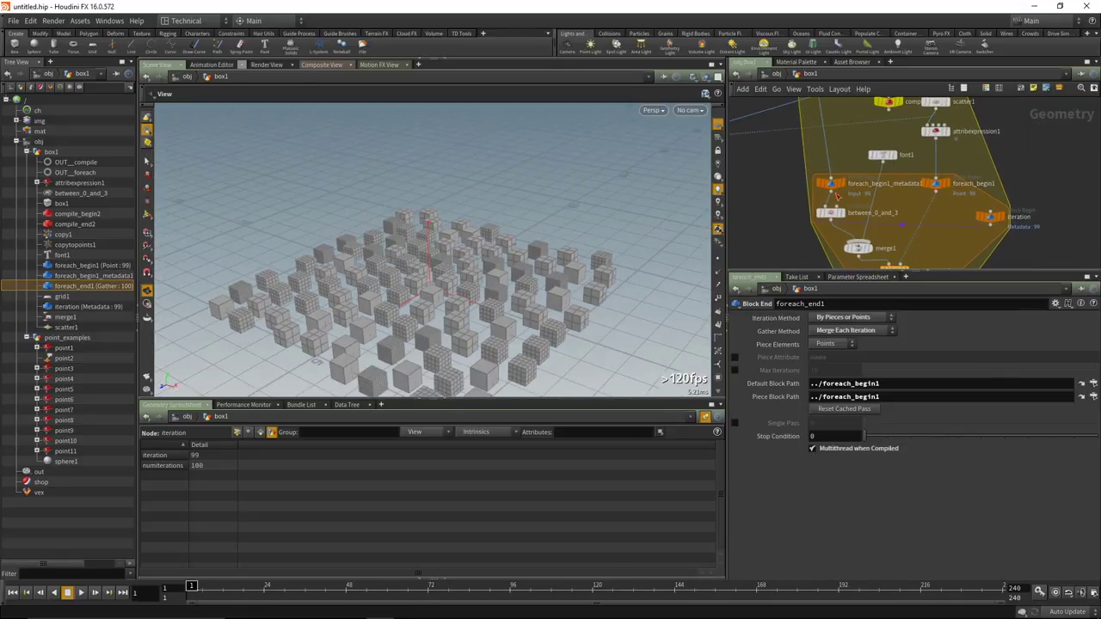
click(883, 158)
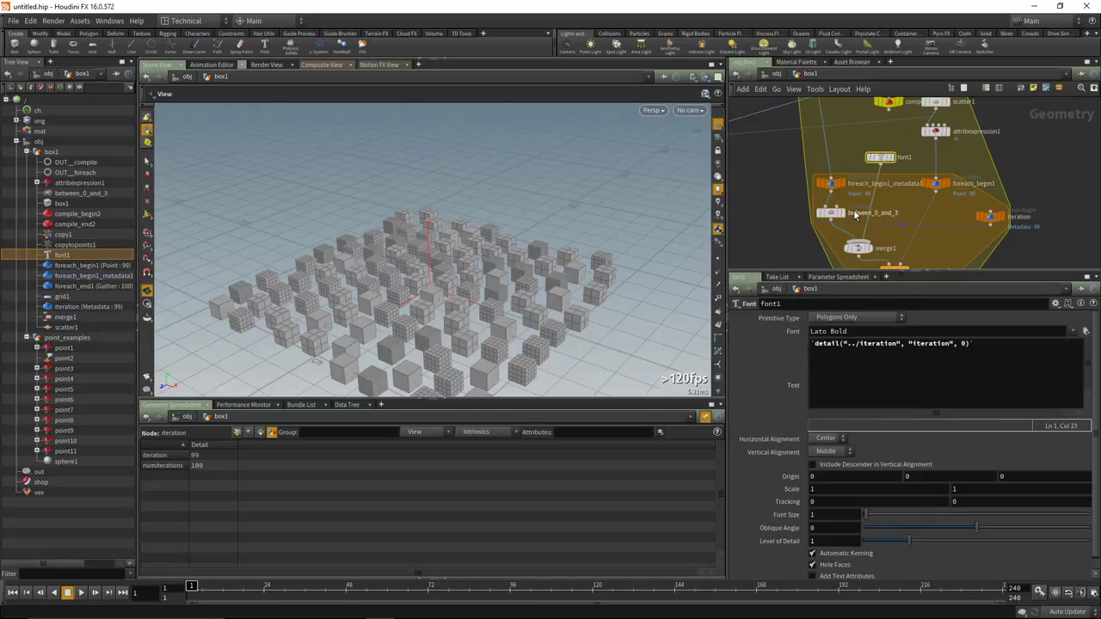
click(1055, 305)
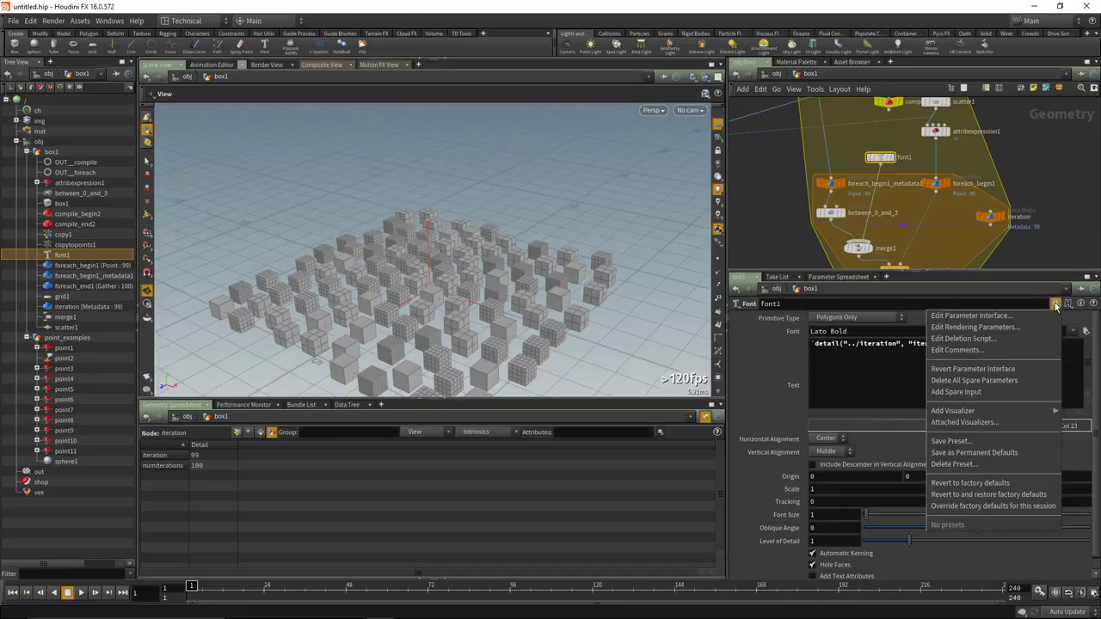
click(984, 391)
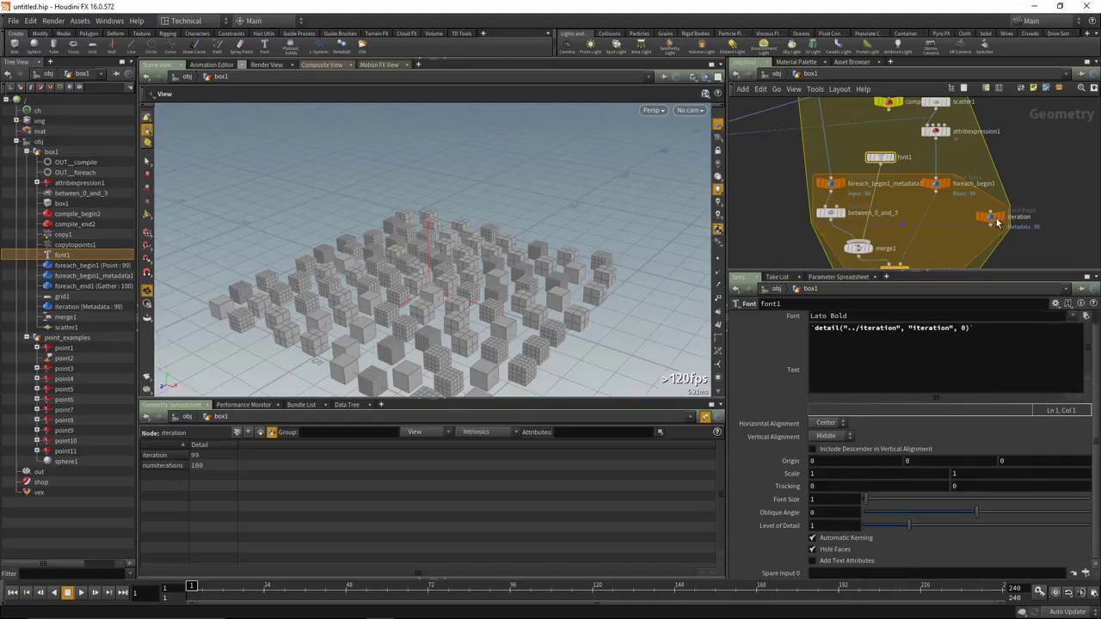
drag(910, 521, 914, 570)
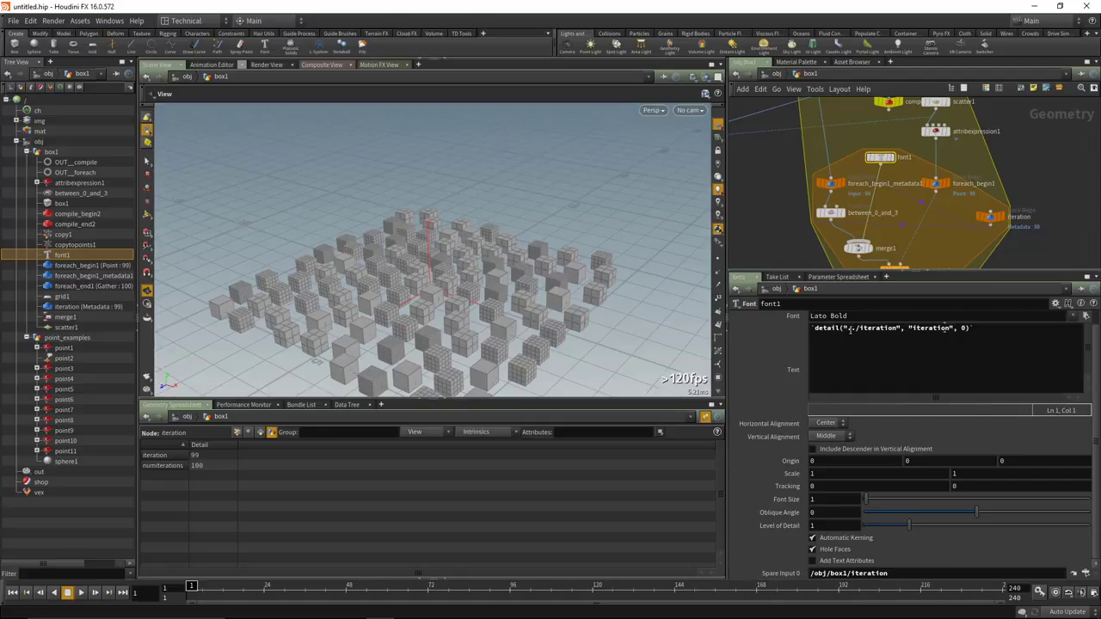
Replace "../iteration" with -1 in font1's Text so the expression reads detail(-1, "iteration", 0) in backticks.
drag(844, 328, 900, 329)
text(-1)
key(Return)
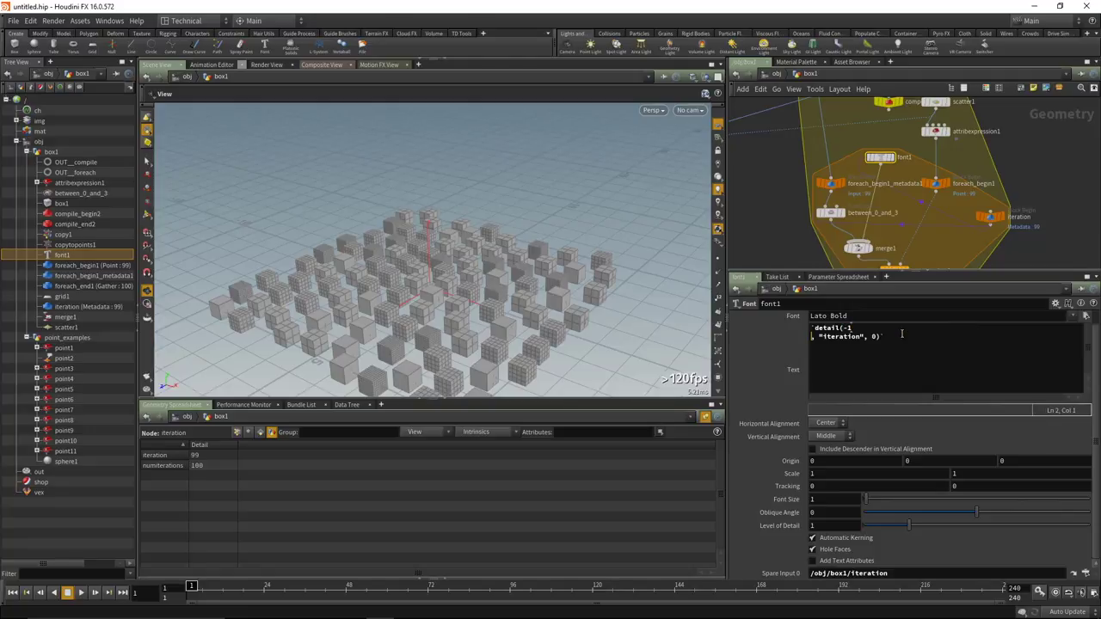
key(BackSpace)
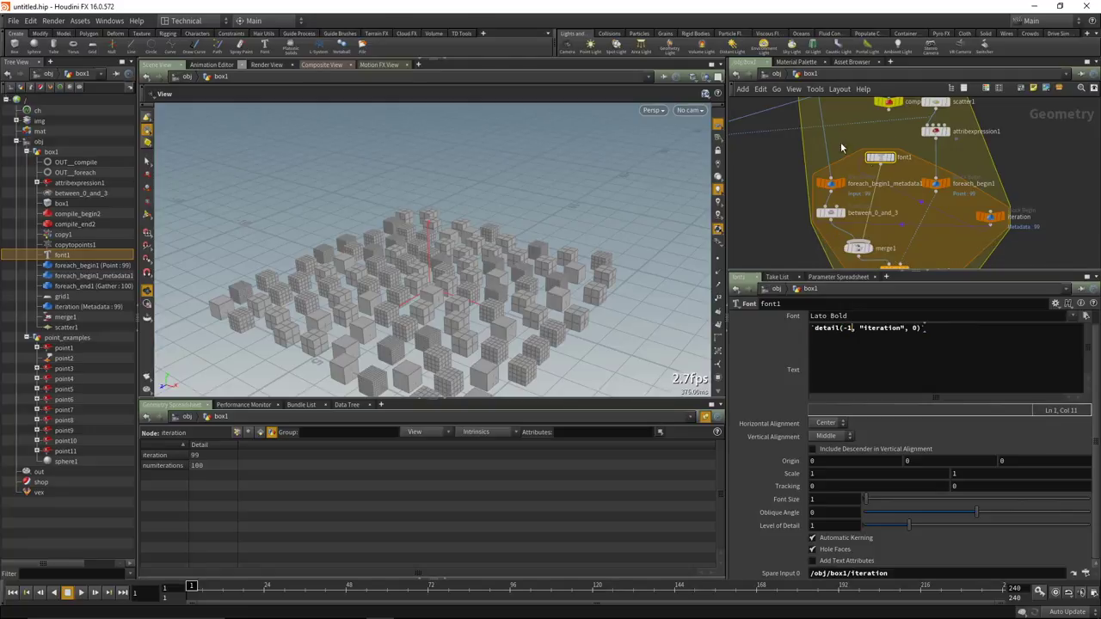
Raise the iteration numbers above the boxes by setting font1's Origin Y to 1.4.
mouse_move(887, 162)
mouse_down()
mouse_move(869, 179)
mouse_move(884, 160)
mouse_move(886, 170)
mouse_up()
scroll(904, 191, up, 2)
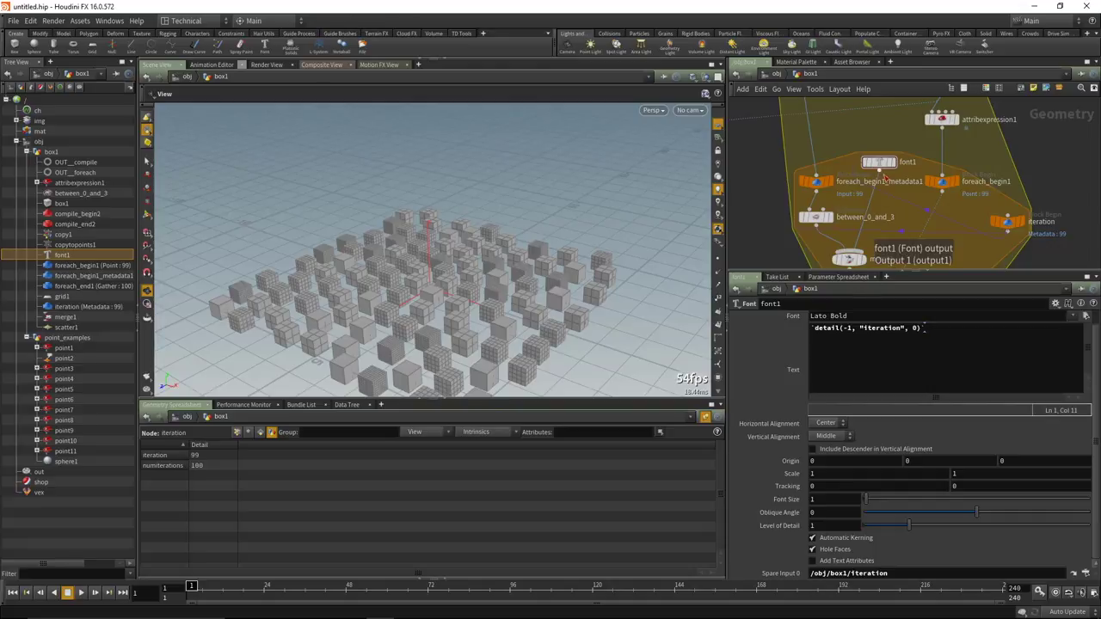
middle_drag(1050, 177, 1054, 165)
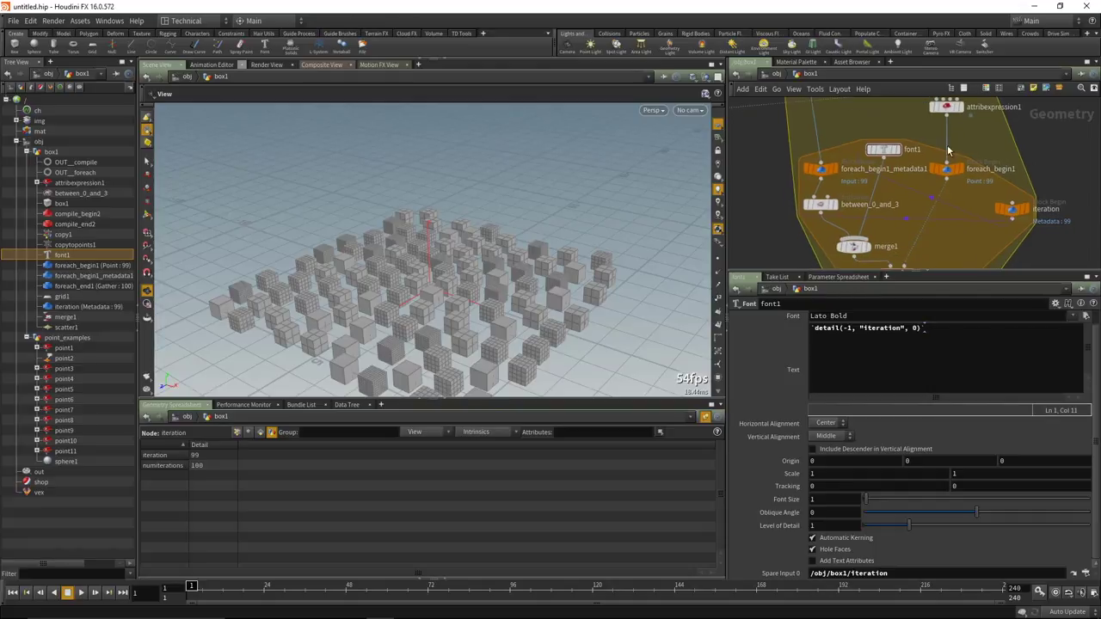
middle_drag(933, 462, 1017, 458)
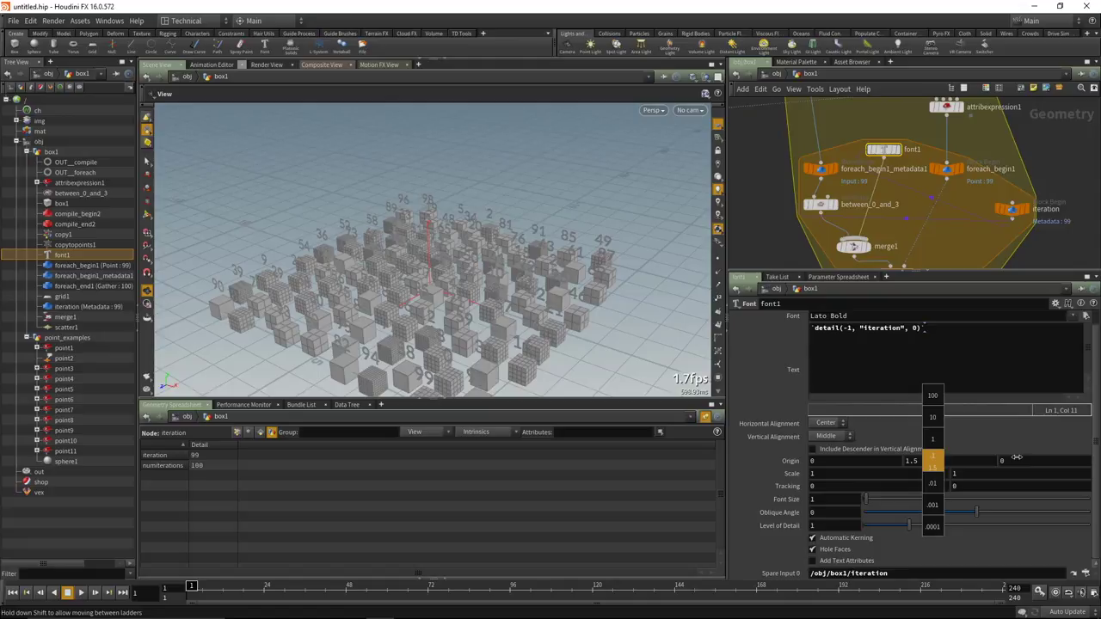
middle_drag(1015, 458, 1009, 459)
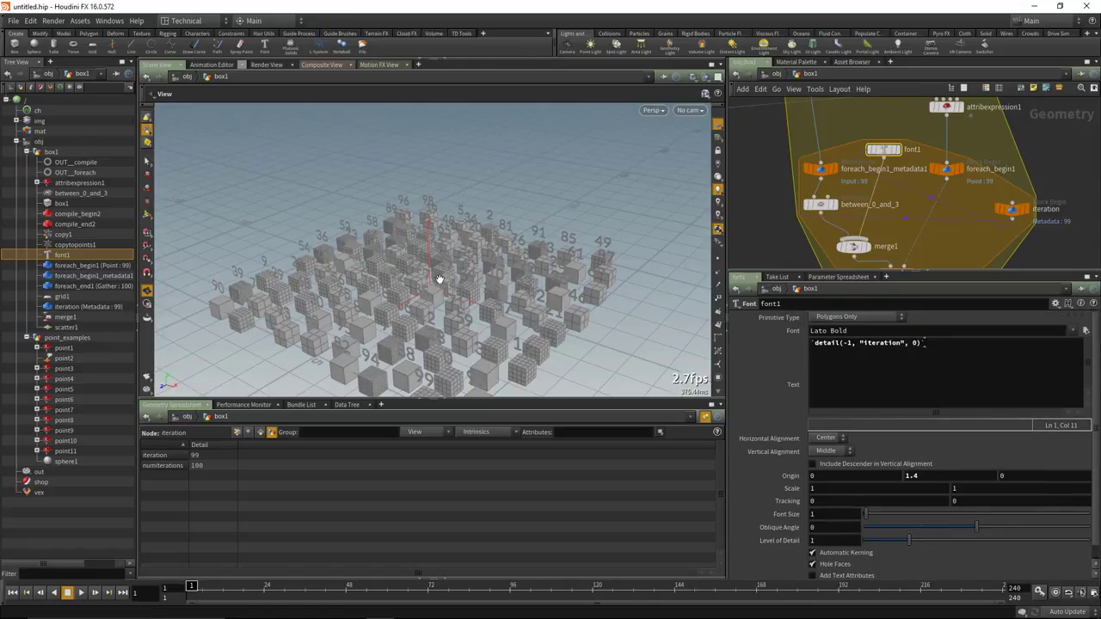
key(space+b)
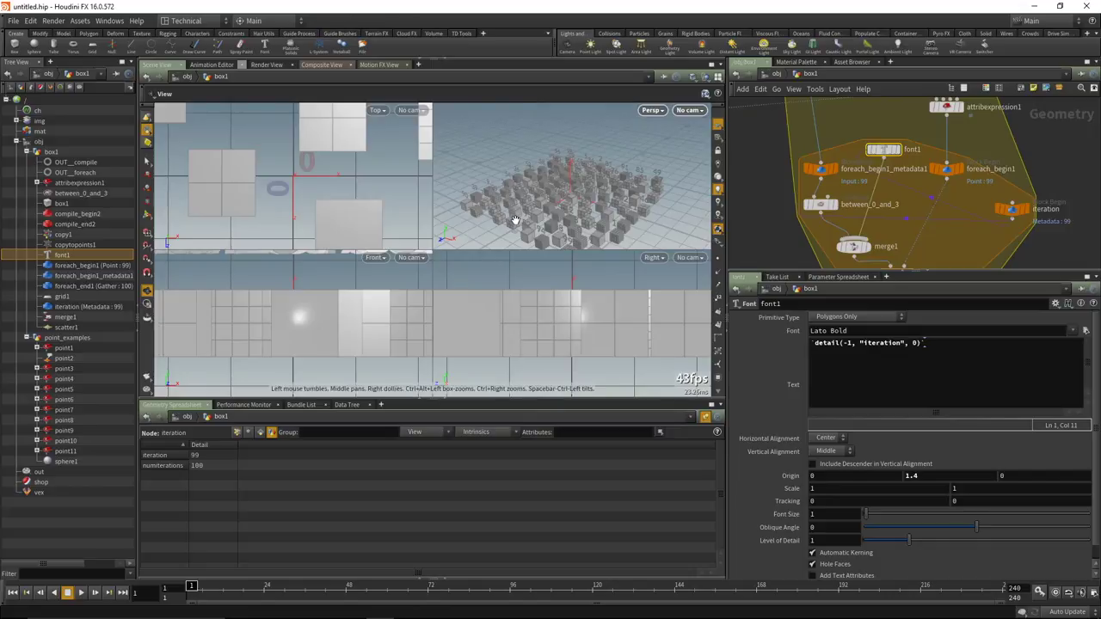
key(space+b)
drag(431, 288, 580, 246)
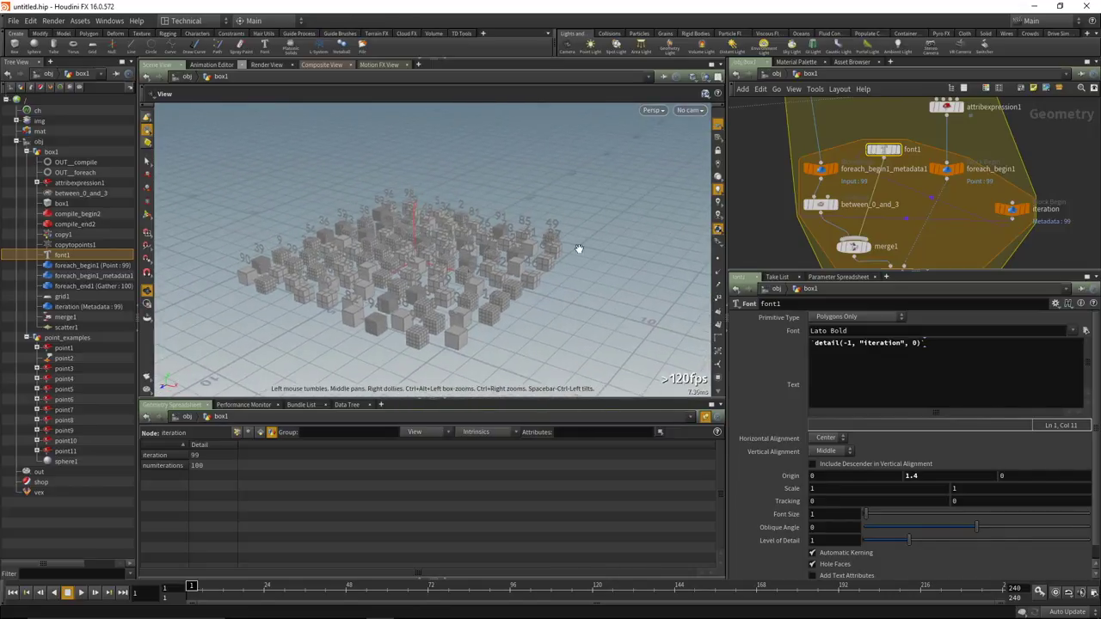
Examine how font1, the iteration node, merge1 and foreach_end1 connect inside the compile block.
middle_drag(1060, 136, 1042, 193)
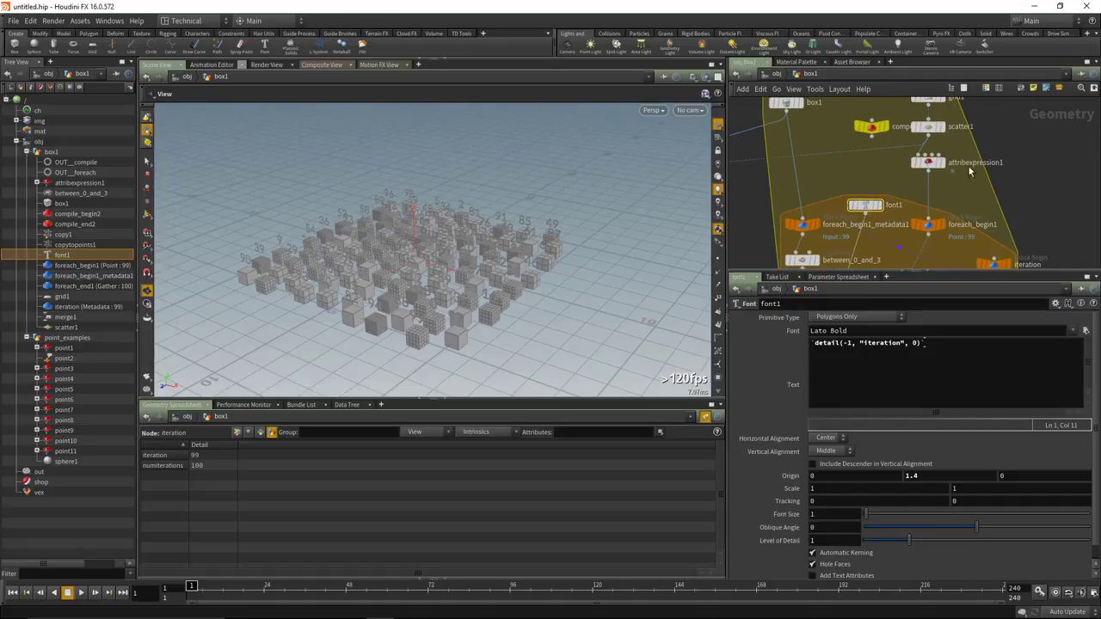
drag(863, 209, 865, 212)
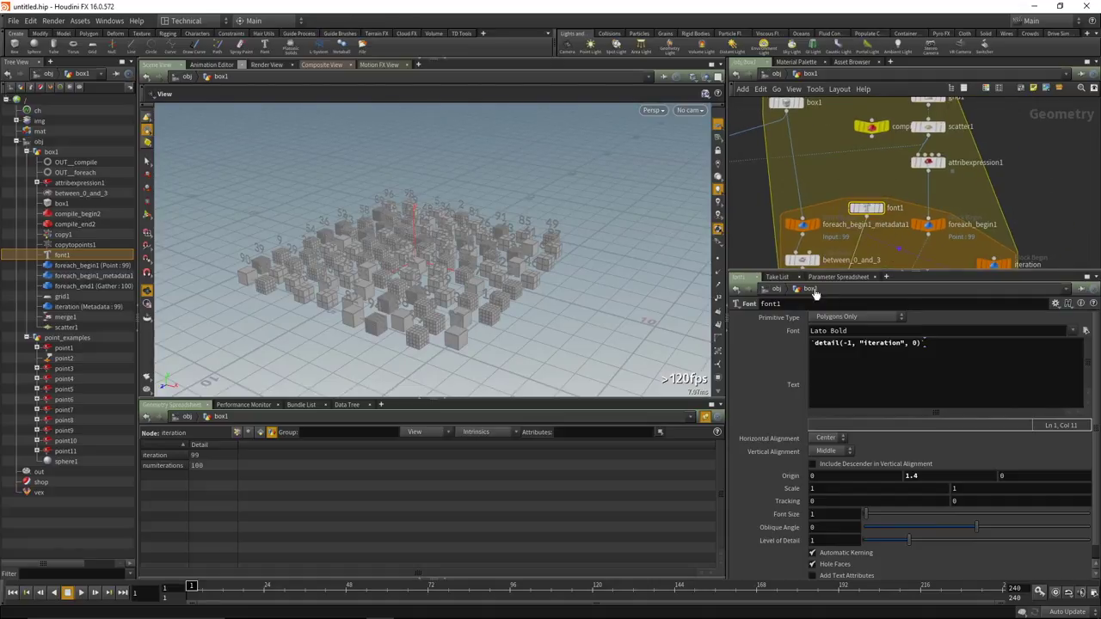
mouse_move(869, 210)
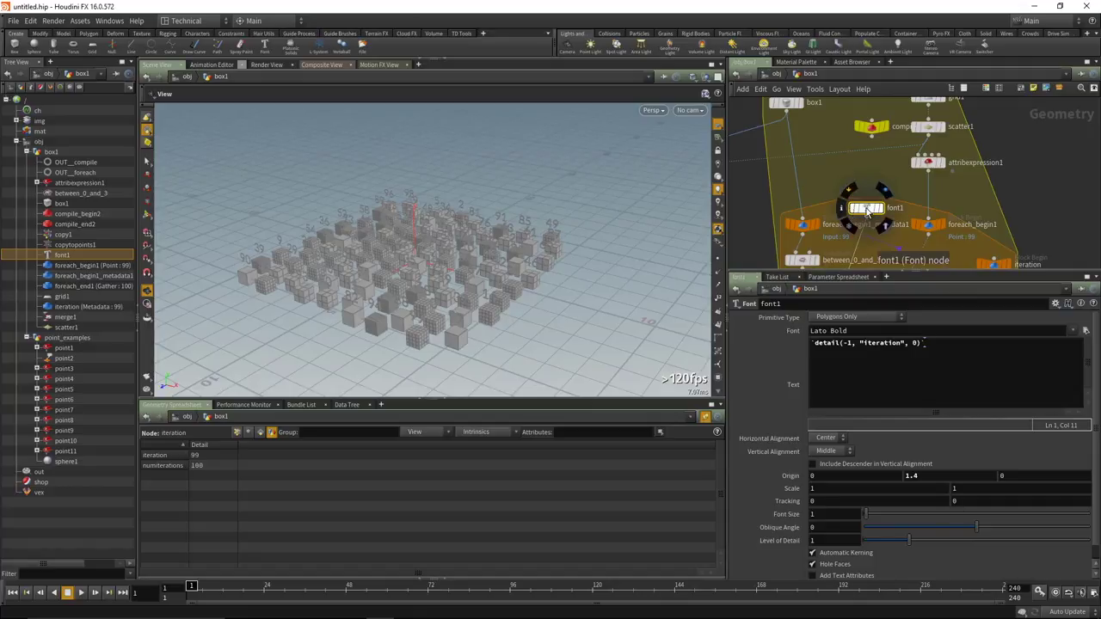
middle_drag(1046, 196, 1046, 157)
middle_drag(1060, 234, 963, 198)
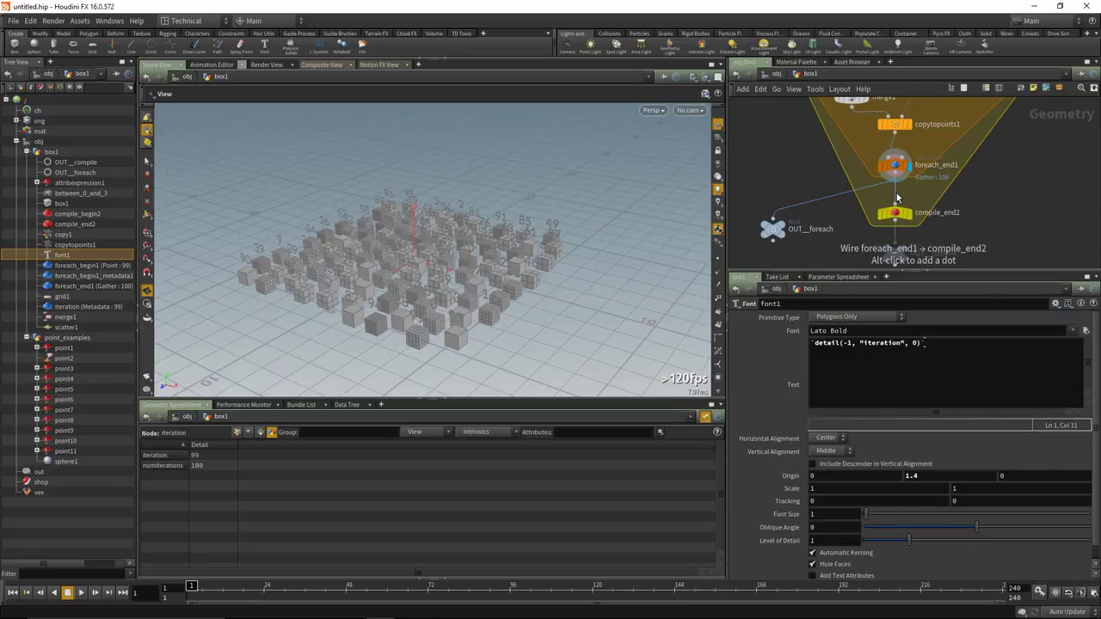
scroll(1010, 197, down, 3)
scroll(1024, 172, up, 1)
middle_drag(1027, 167, 1022, 188)
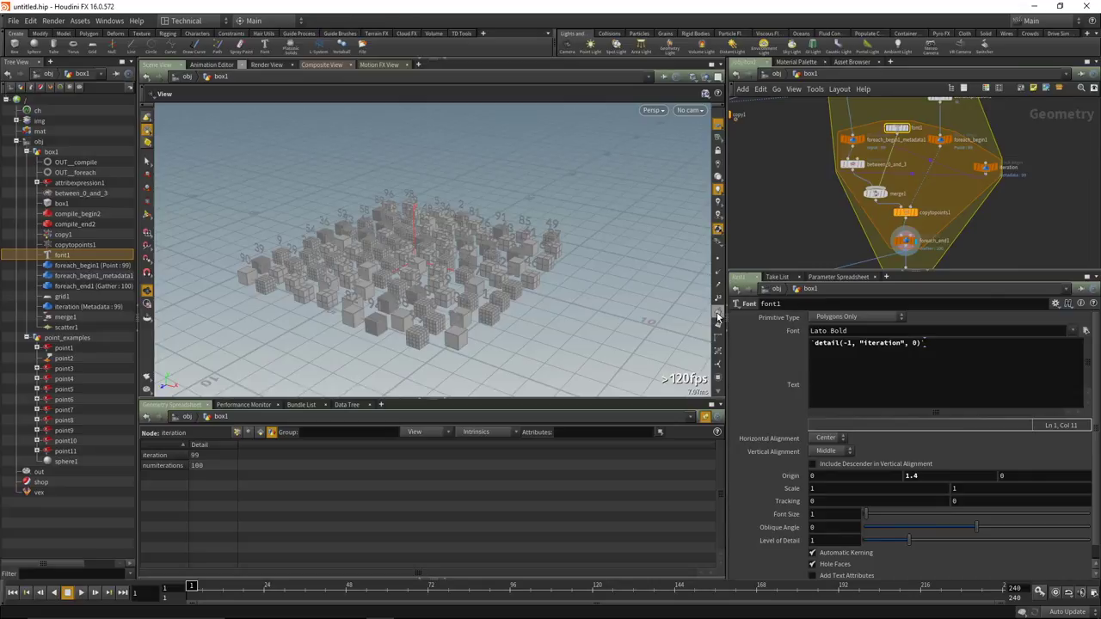
scroll(719, 379, down, 2)
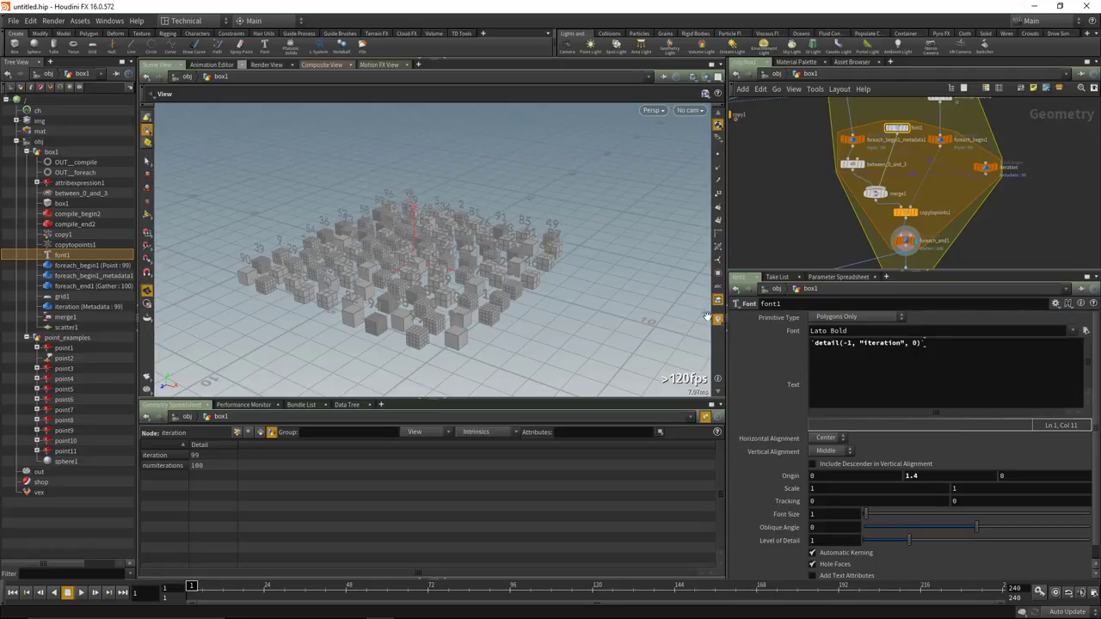
scroll(779, 206, up, 3)
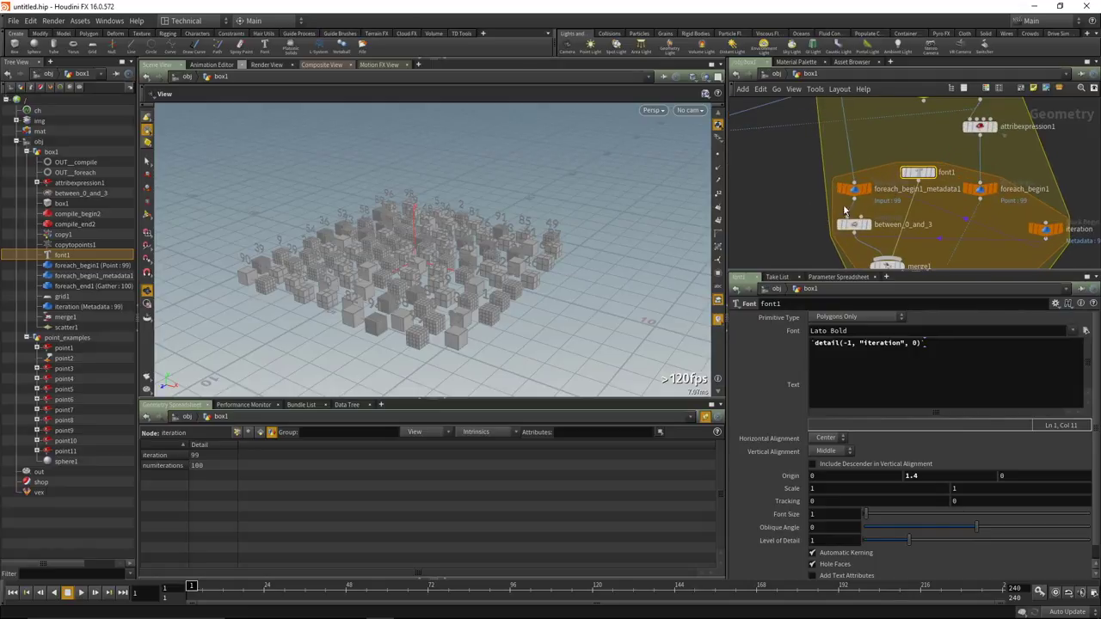
scroll(868, 178, down, 2)
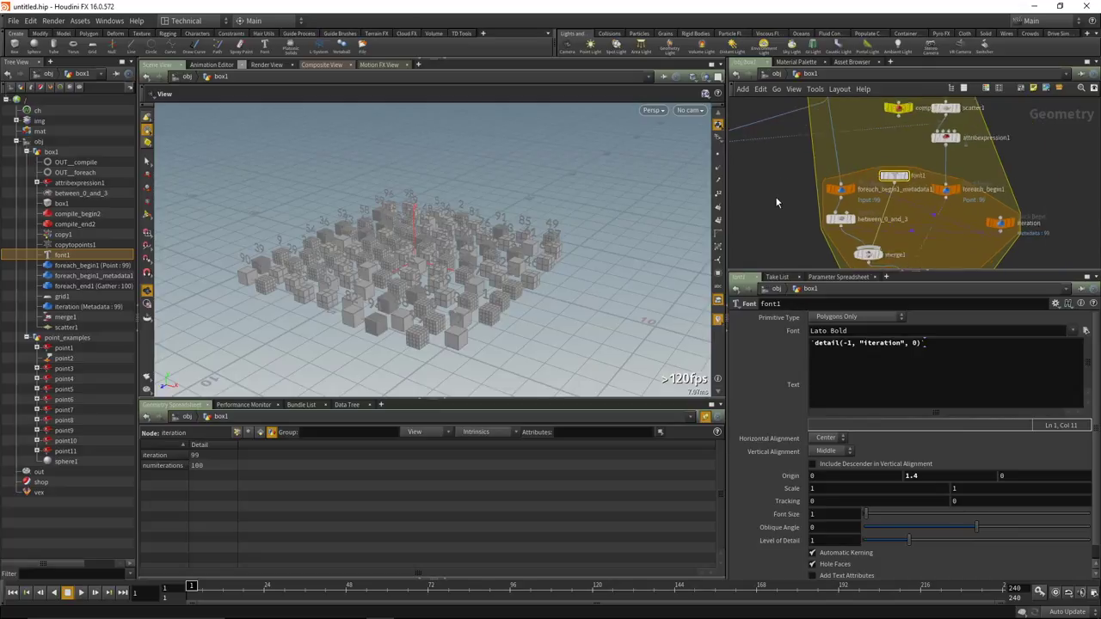
middle_drag(782, 239, 778, 206)
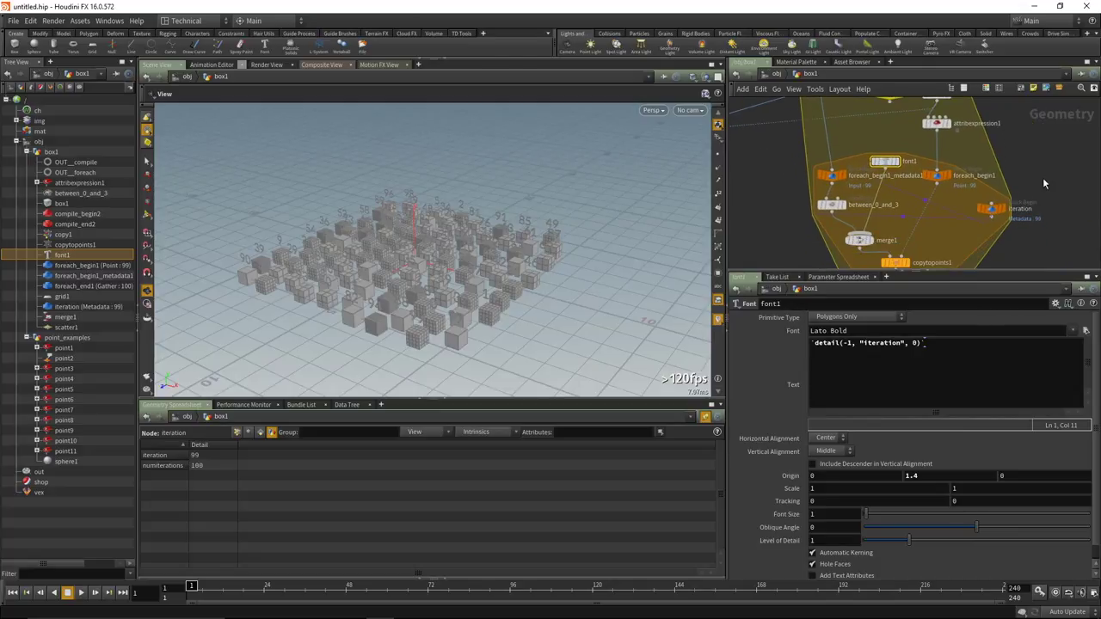
Set scatter1's Force Total Count to 1000 to copy boxes onto 1000 points.
scroll(999, 165, down, 5)
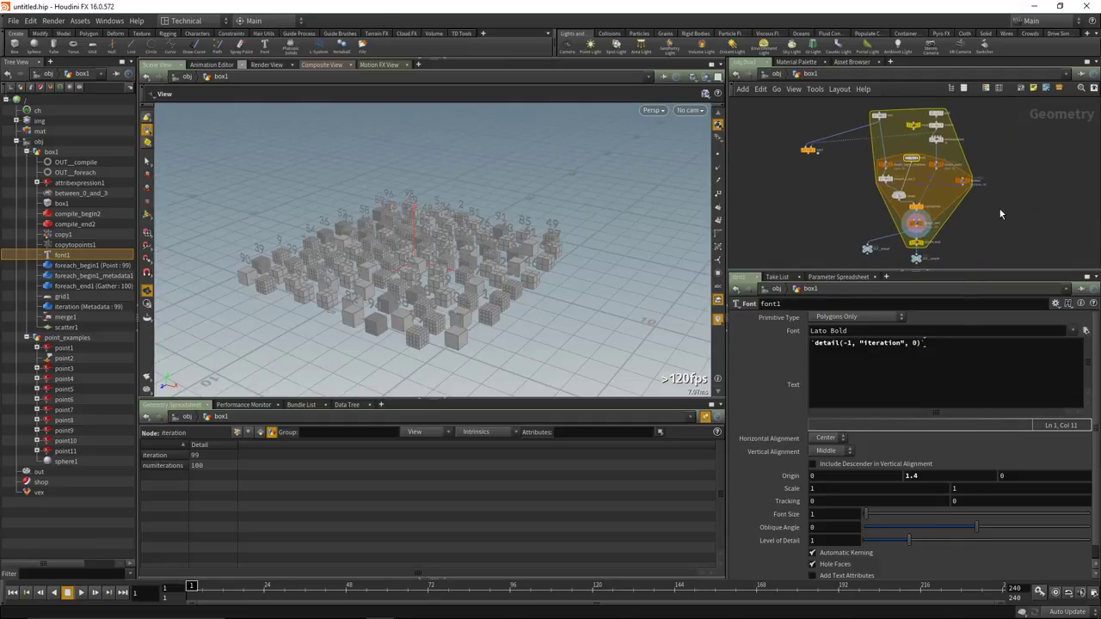
middle_drag(1004, 149, 1006, 181)
scroll(1005, 177, up, 5)
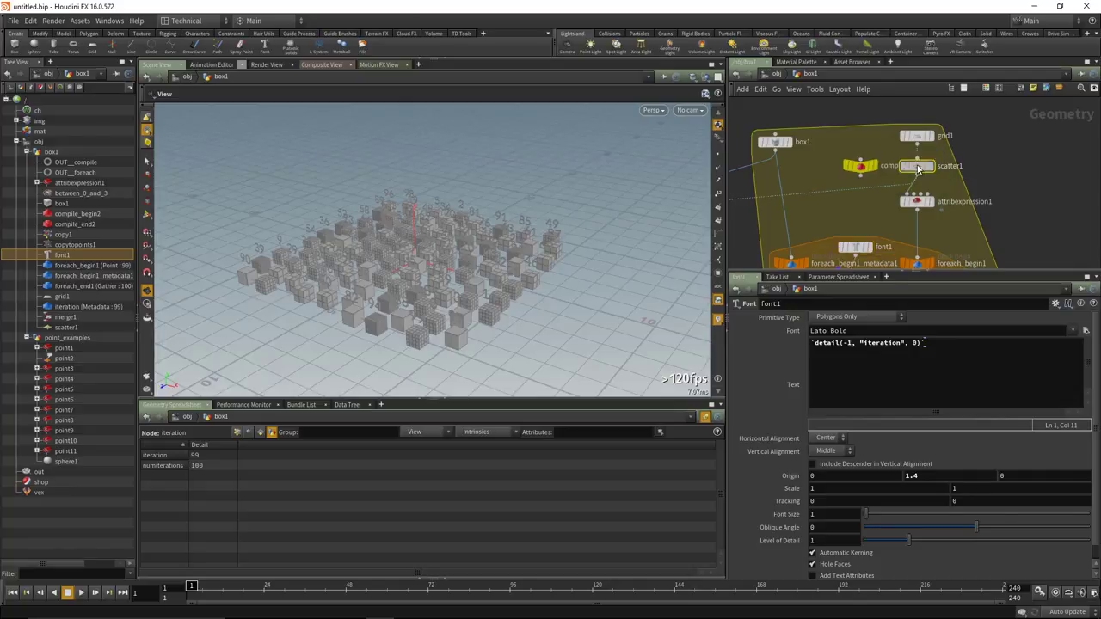
click(917, 166)
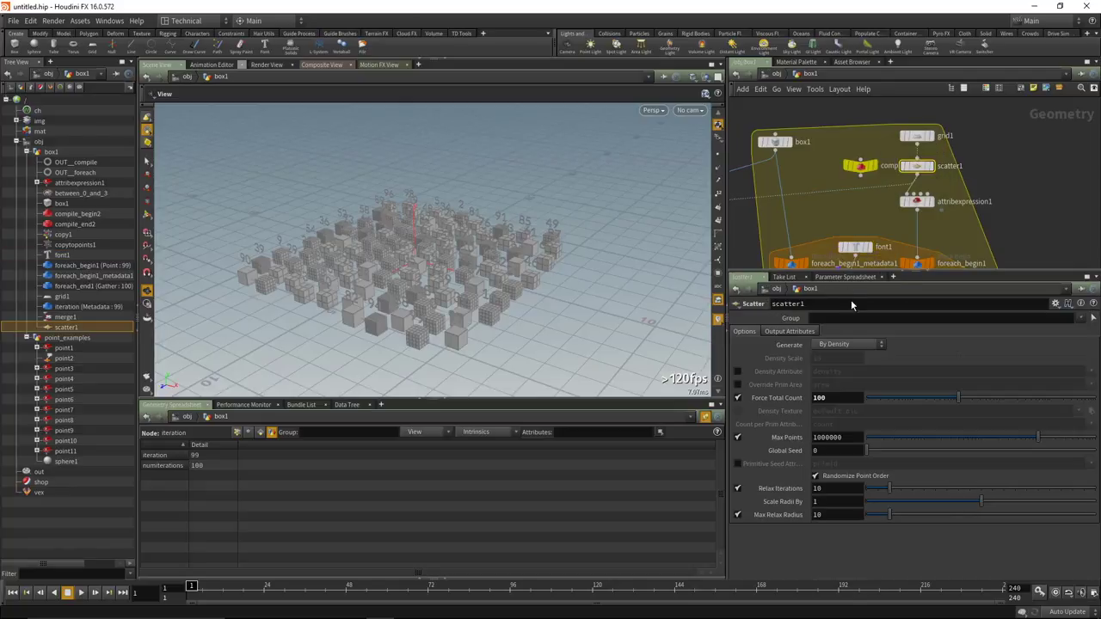
click(839, 396)
text(1000)
key(Return)
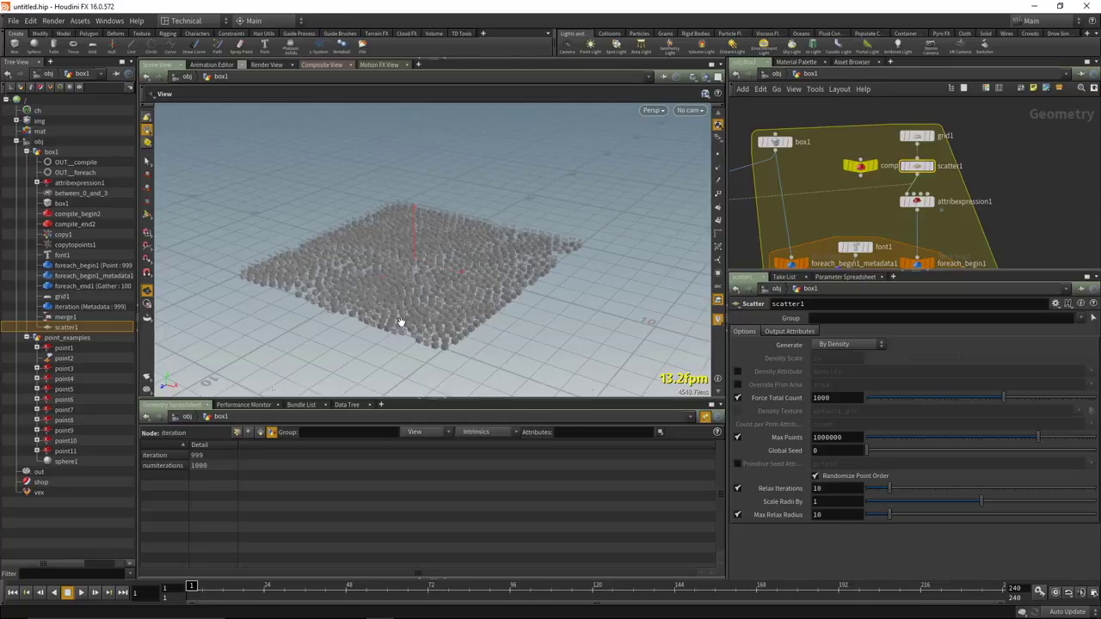
scroll(400, 323, up, 10)
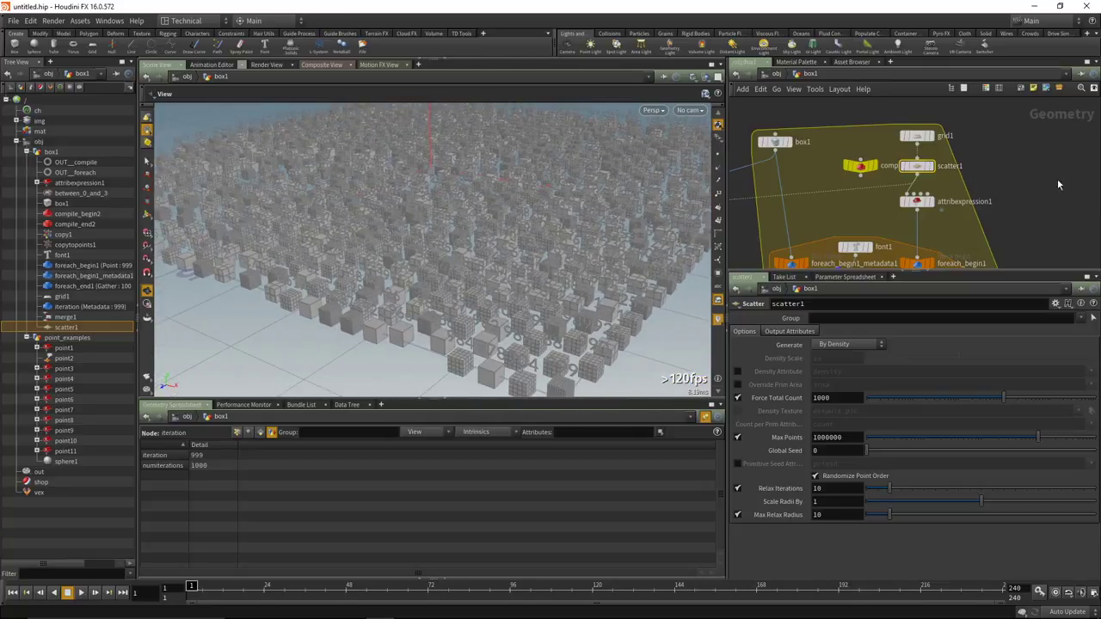
Display the OUT__compile null and inspect the full field of copied boxes.
scroll(1033, 184, down, 5)
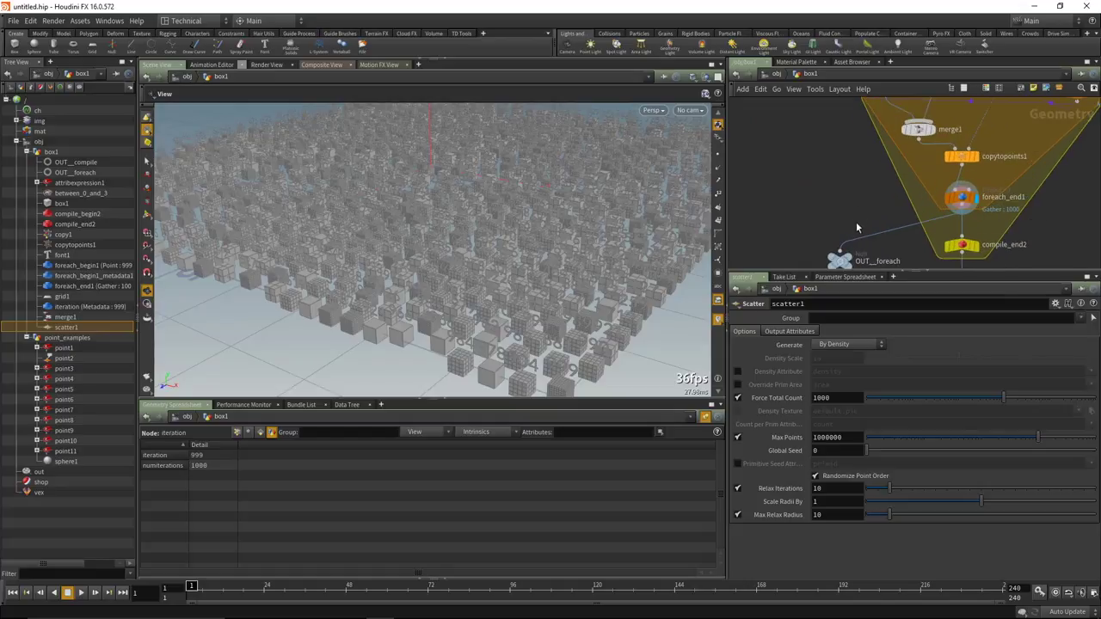
scroll(865, 225, down, 3)
scroll(871, 230, up, 2)
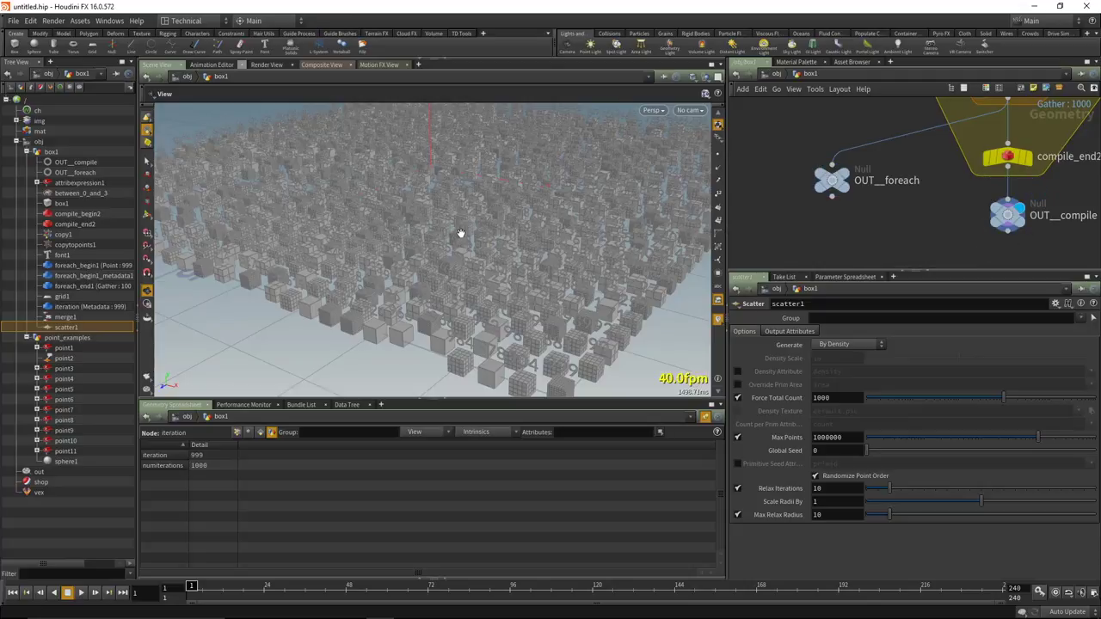
alt+drag(453, 226, 525, 233)
scroll(492, 226, down, 10)
scroll(472, 246, up, 3)
scroll(850, 240, down, 2)
Examine the chain from merge1 through copytopoints1 and foreach_end1 to compile_end2 inside the compile block.
middle_drag(873, 238, 808, 187)
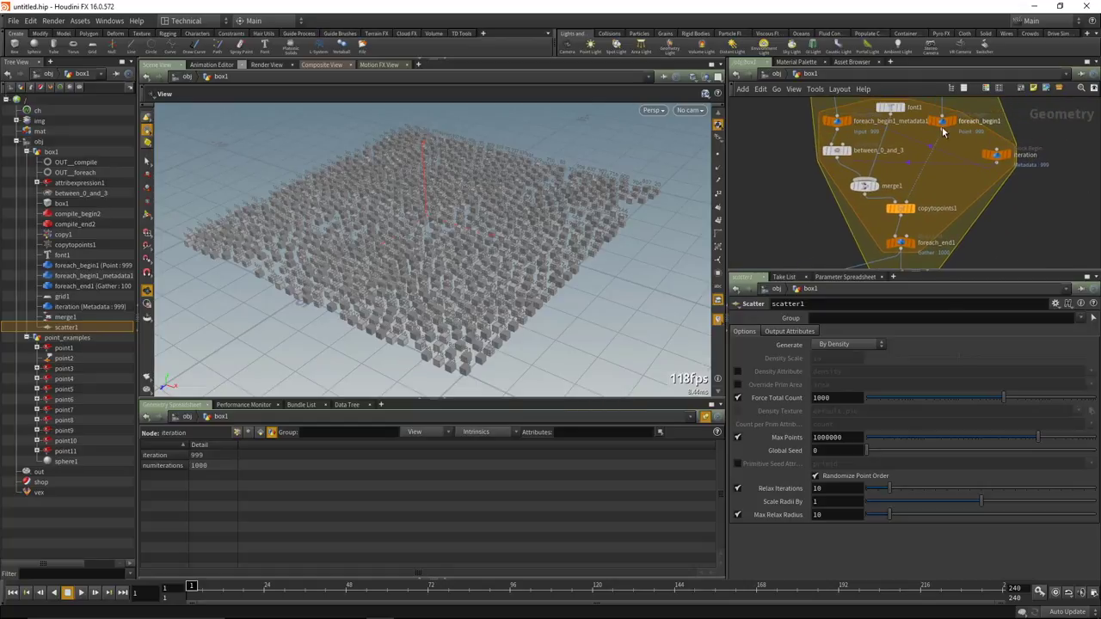
middle_drag(931, 195, 941, 197)
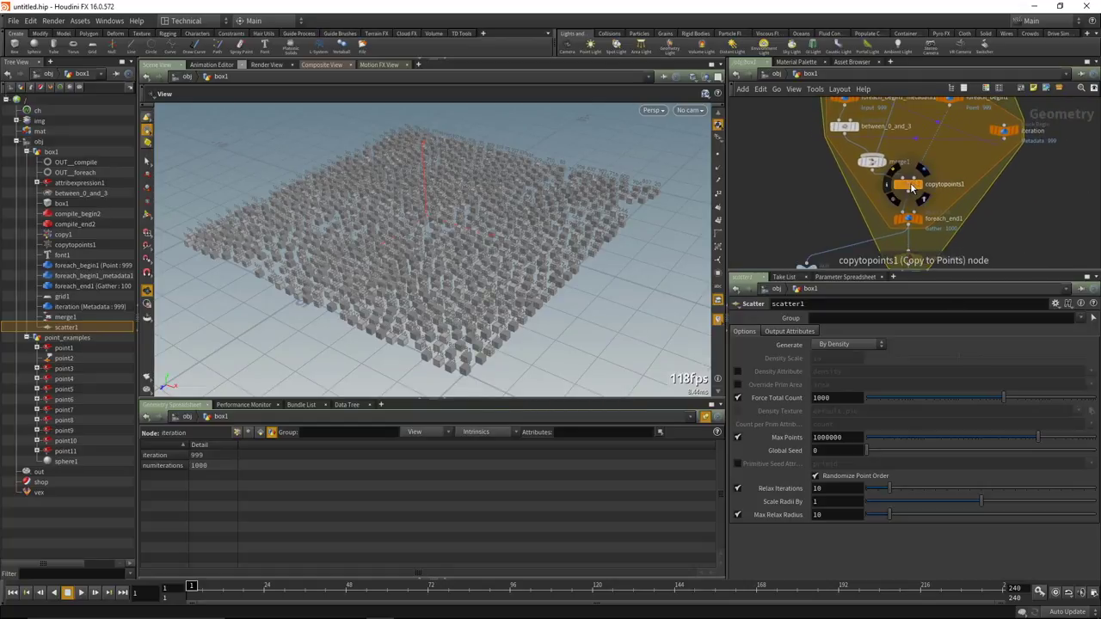
middle_click(913, 188)
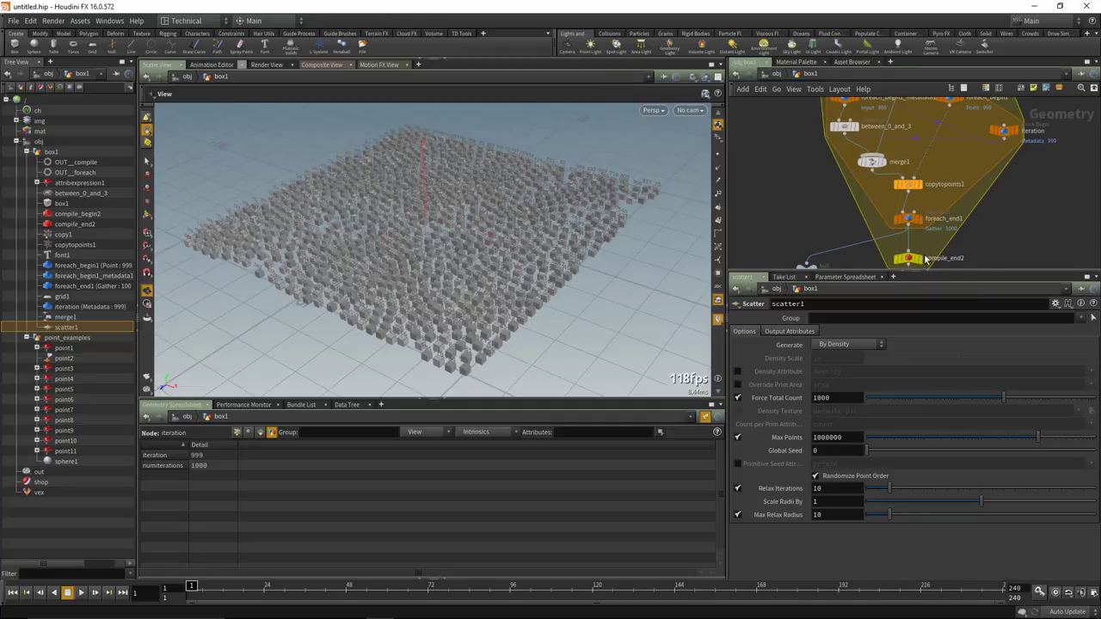
scroll(1035, 240, down, 2)
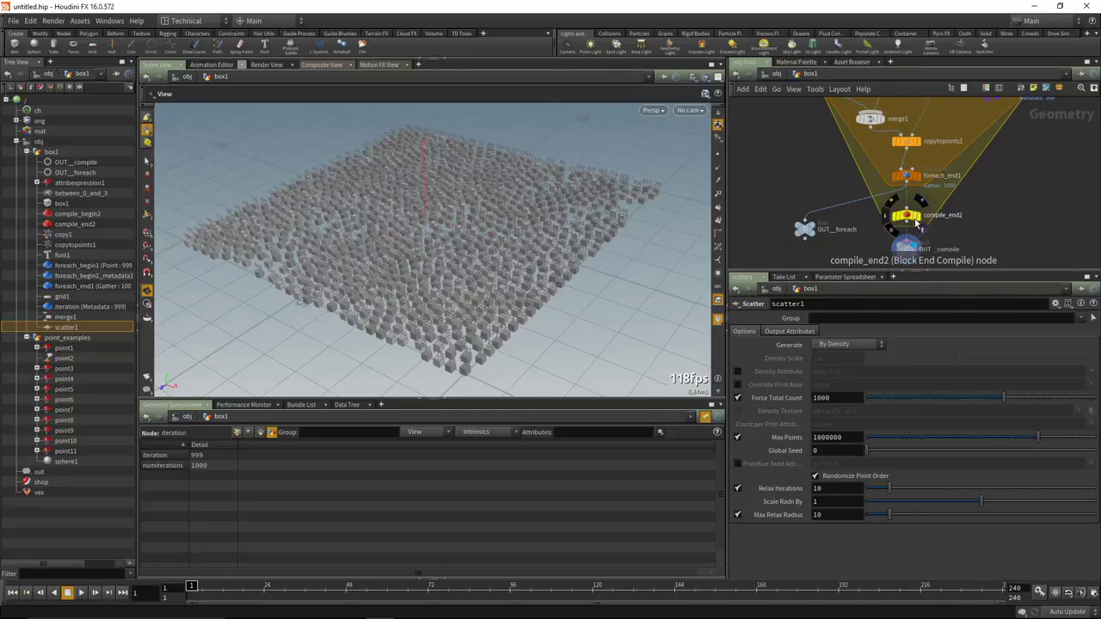
scroll(973, 208, down, 5)
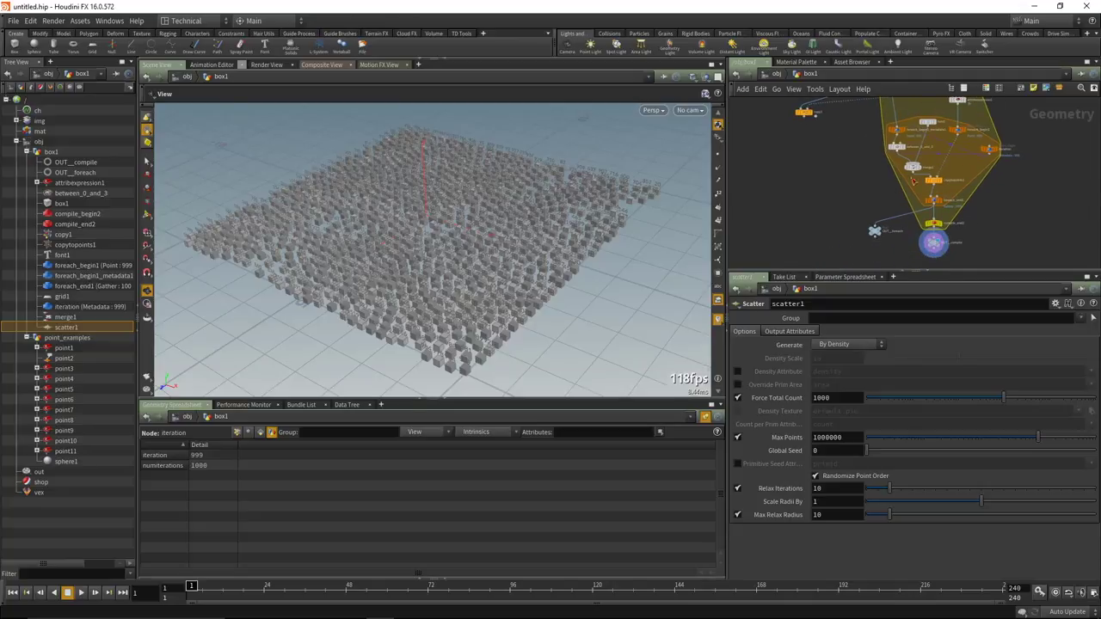
middle_drag(859, 182, 852, 182)
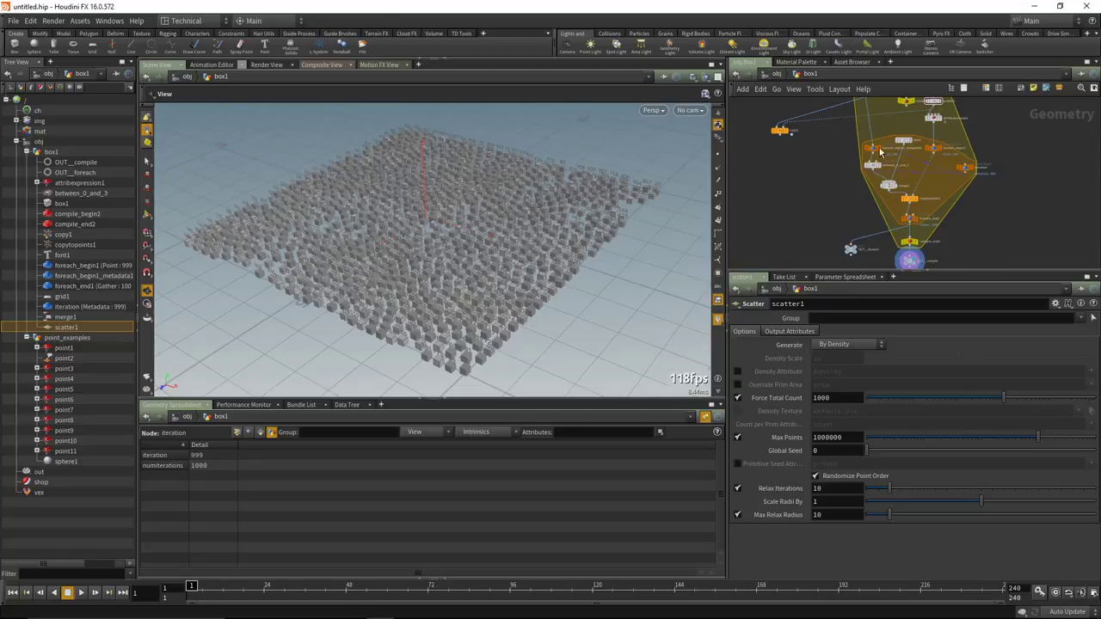
Review foreach_begin1_metadata1's Block Begin parameters and its place in the compiled loop.
middle_drag(972, 152, 1000, 190)
scroll(1005, 206, up, 2)
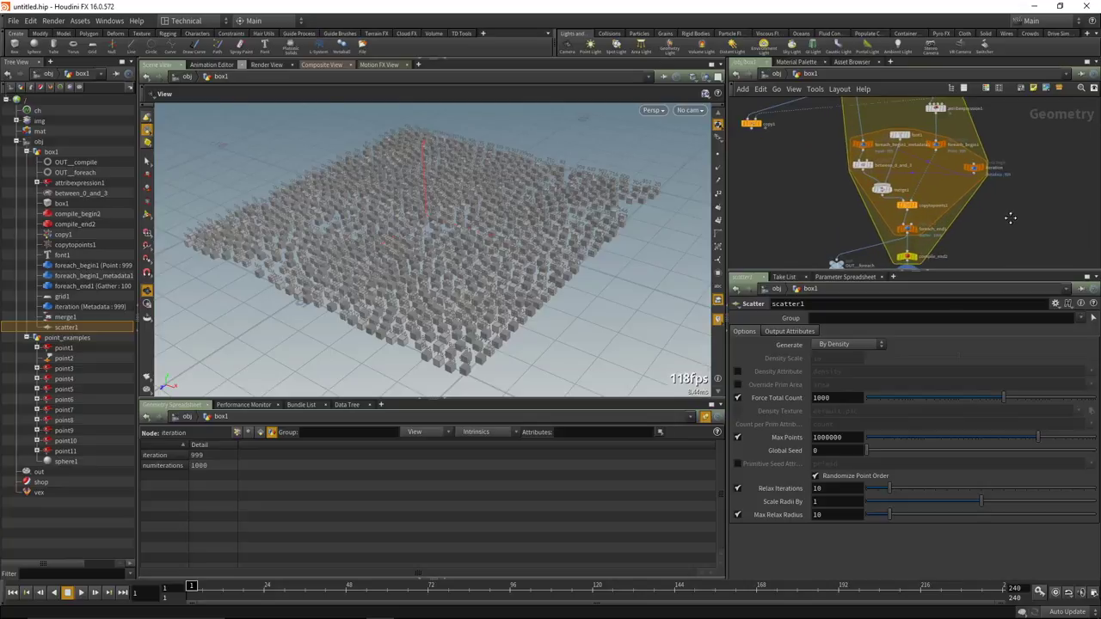
click(864, 149)
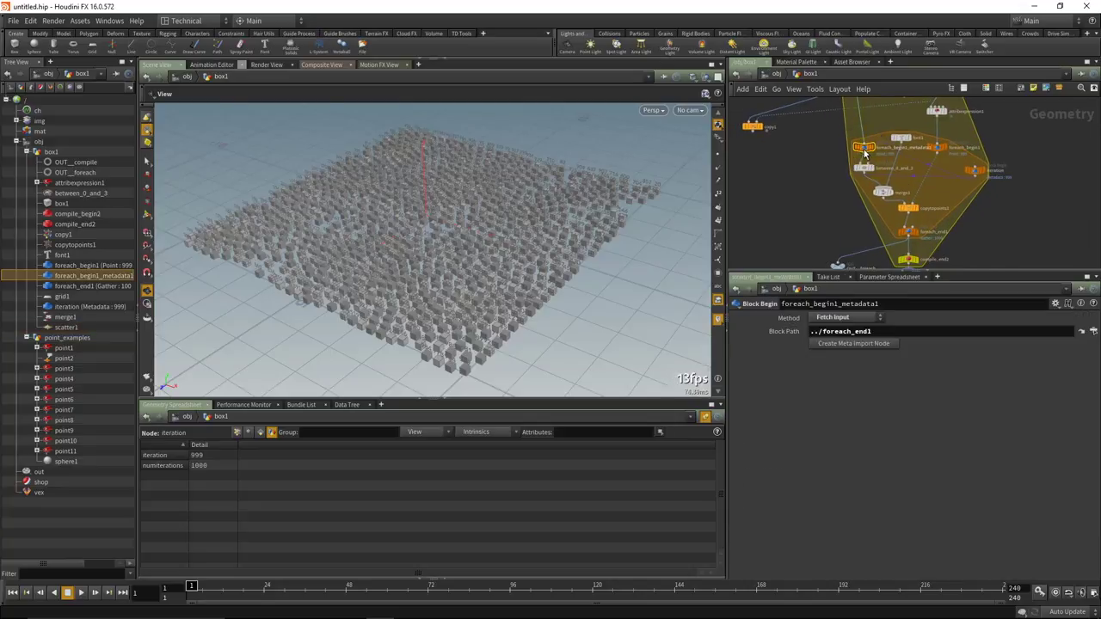
right_click(864, 149)
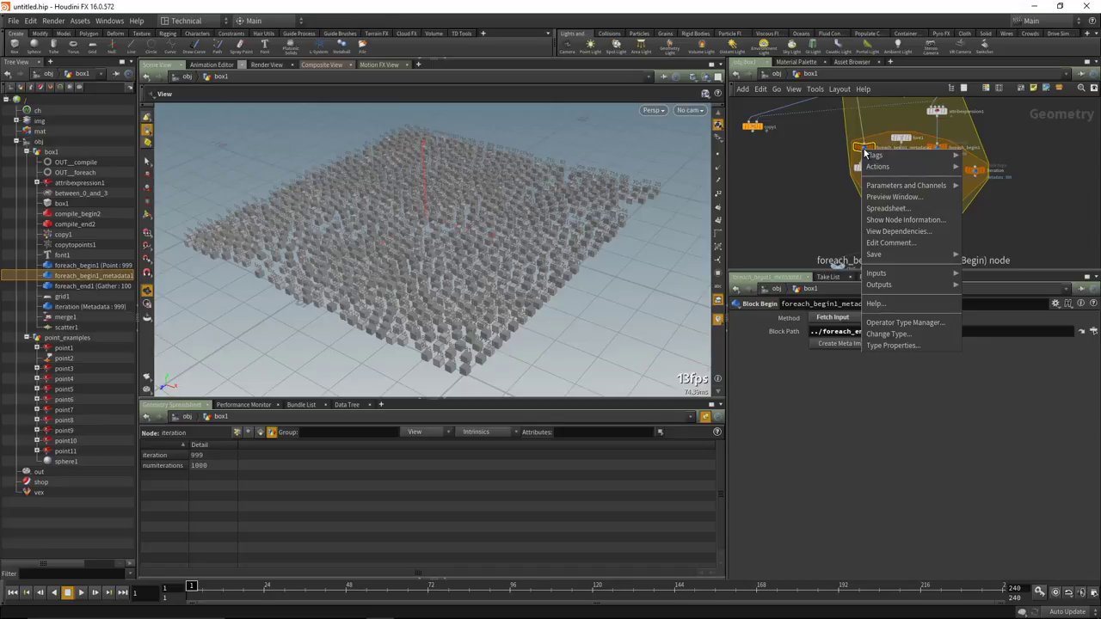
click(813, 170)
scroll(813, 195, up, 2)
scroll(810, 191, down, 2)
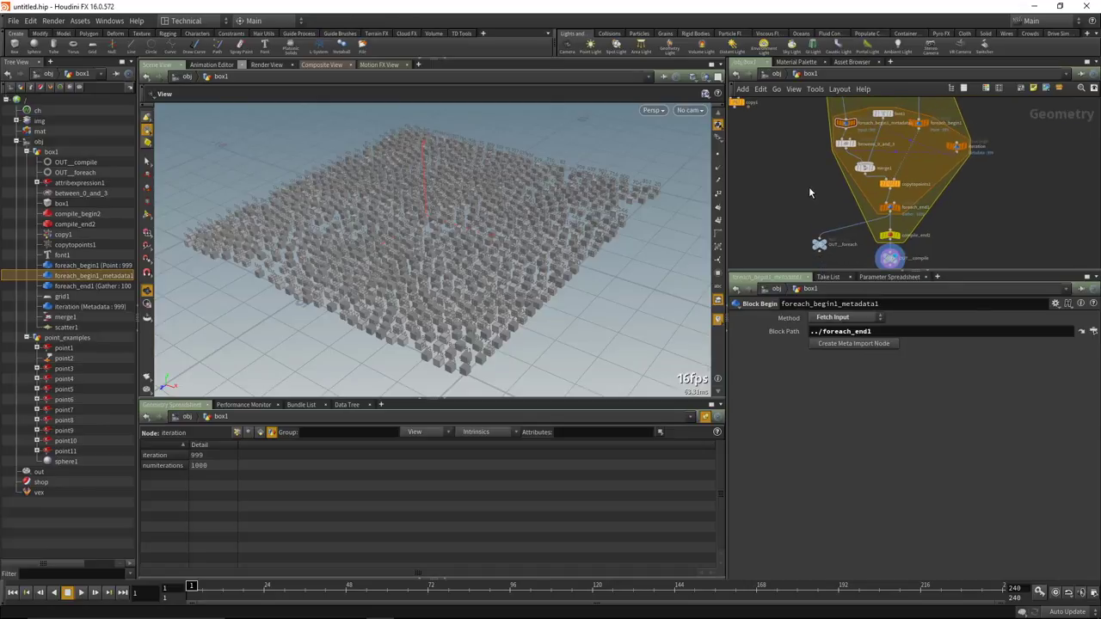
scroll(969, 238, up, 2)
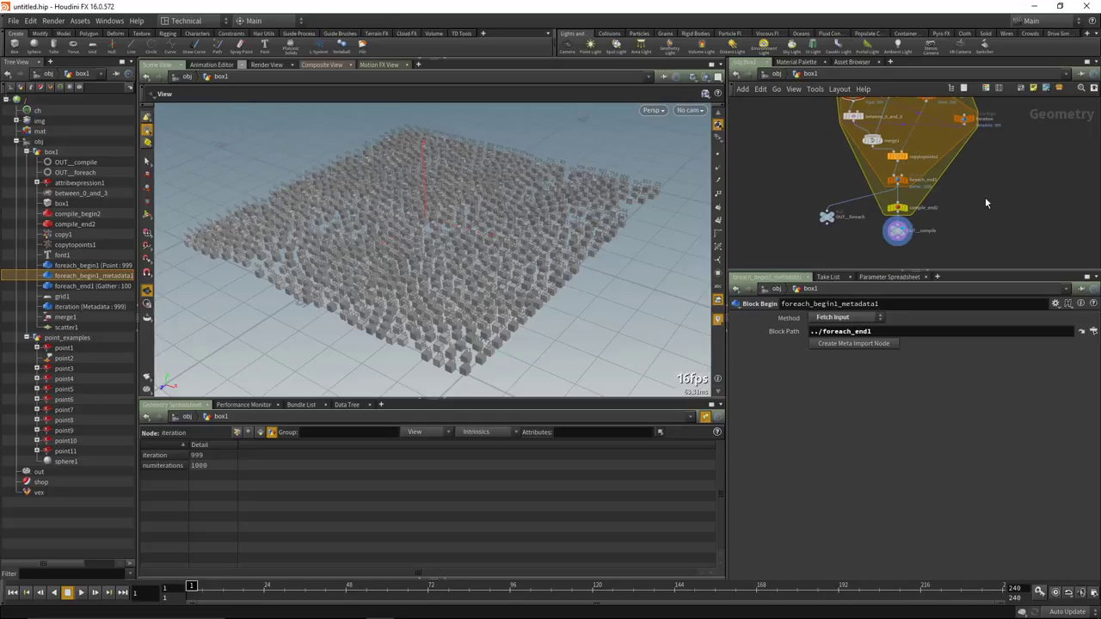
scroll(989, 217, down, 3)
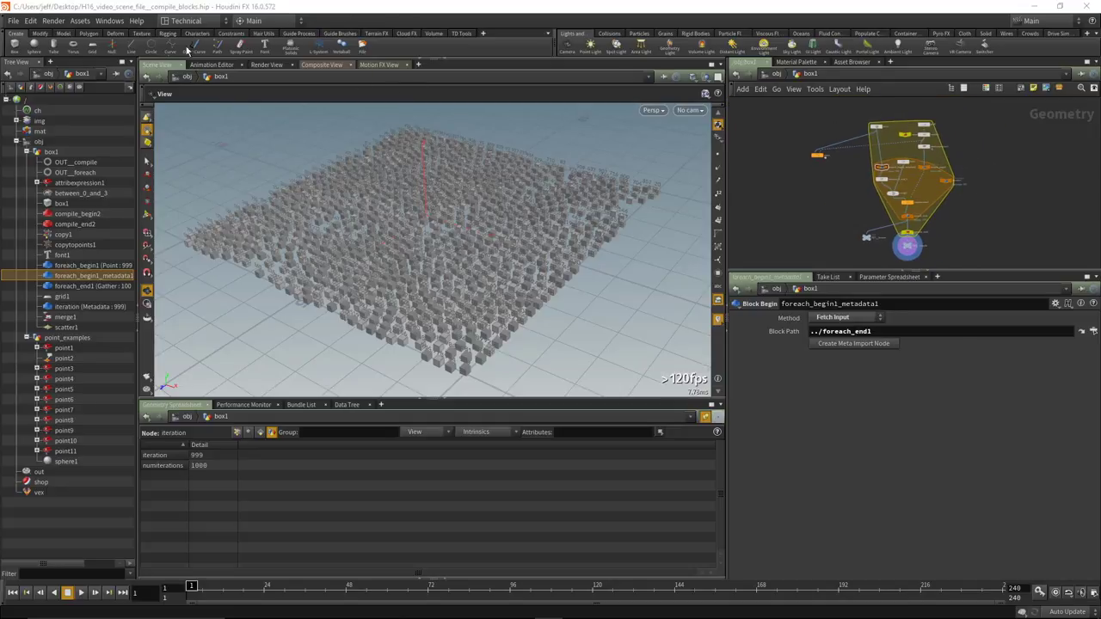
Open the scene copy_to_points_stars_in_foreach_block_compile.hip from the presentation's compile_blocks folder.
click(14, 21)
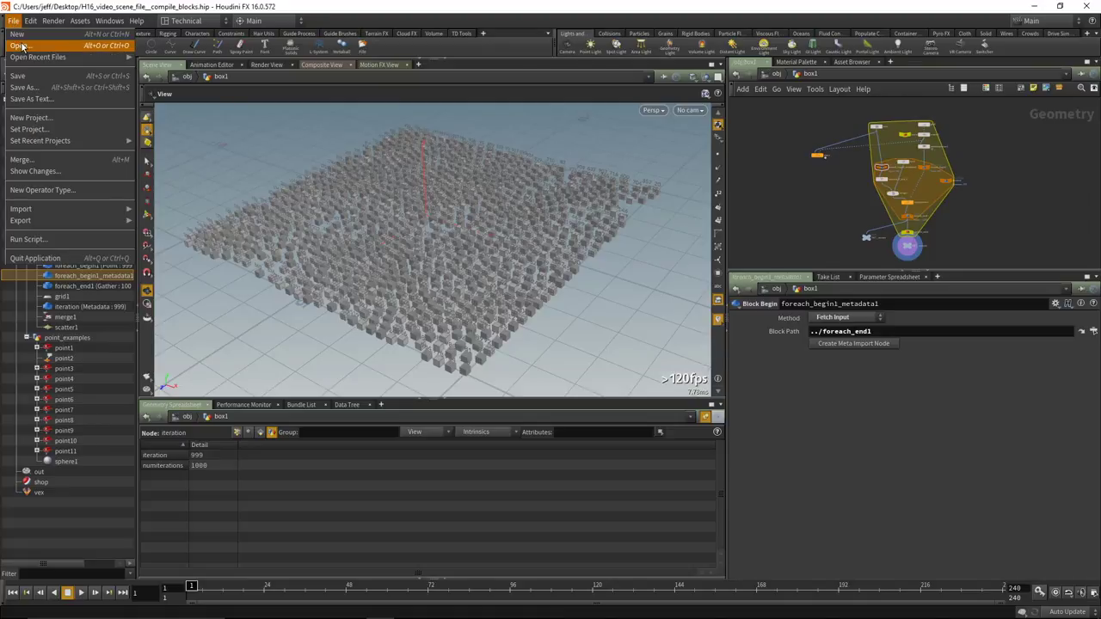
click(20, 45)
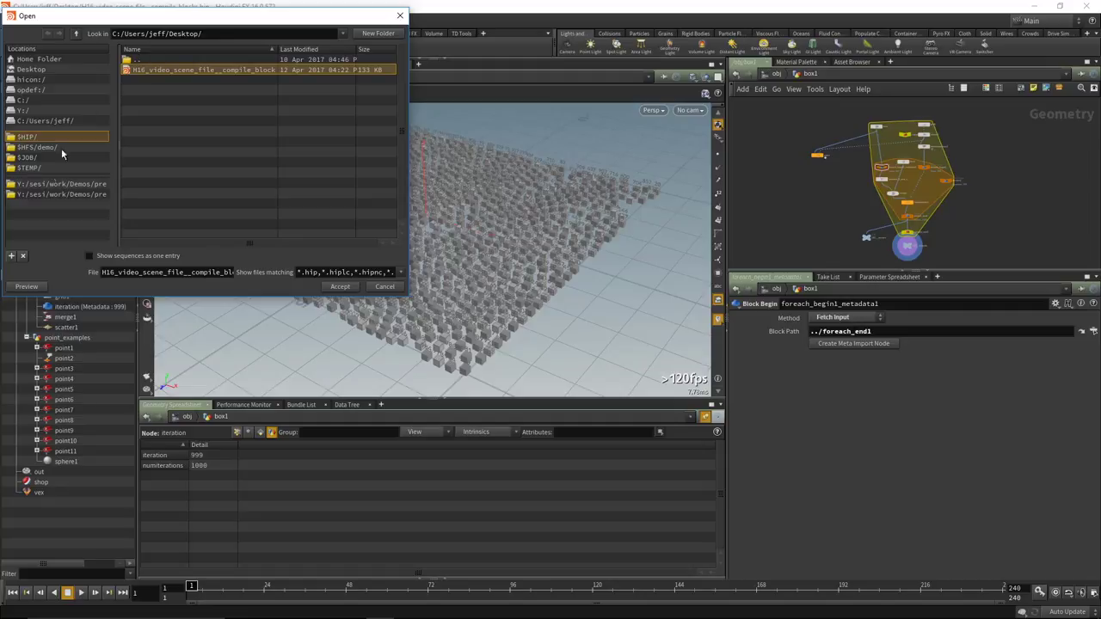
click(64, 184)
click(66, 194)
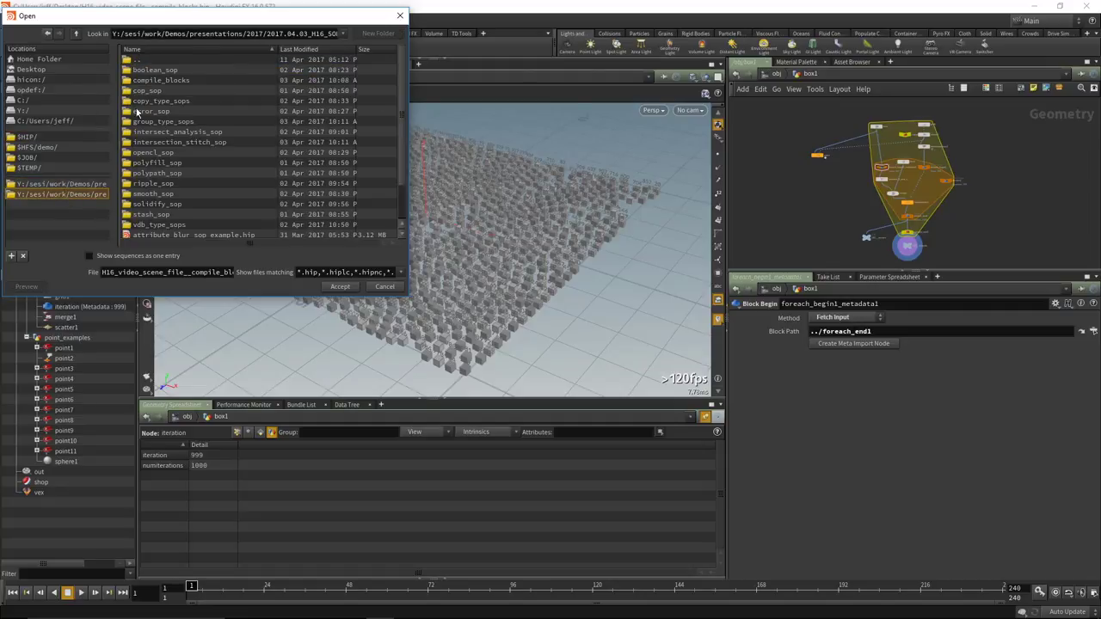
drag(214, 24, 442, 53)
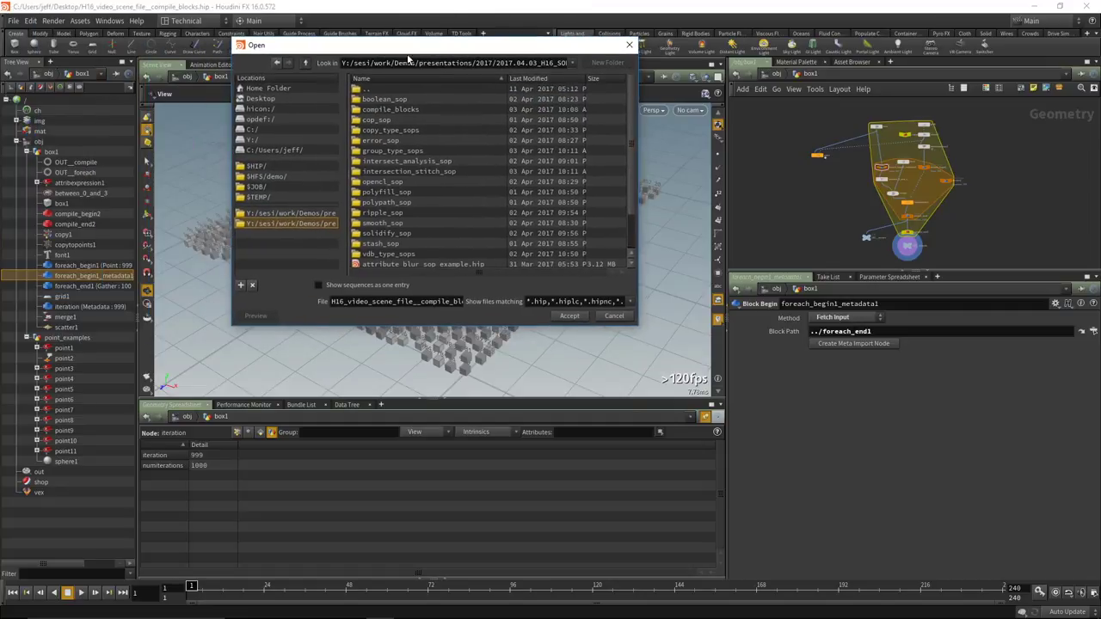
double_click(385, 110)
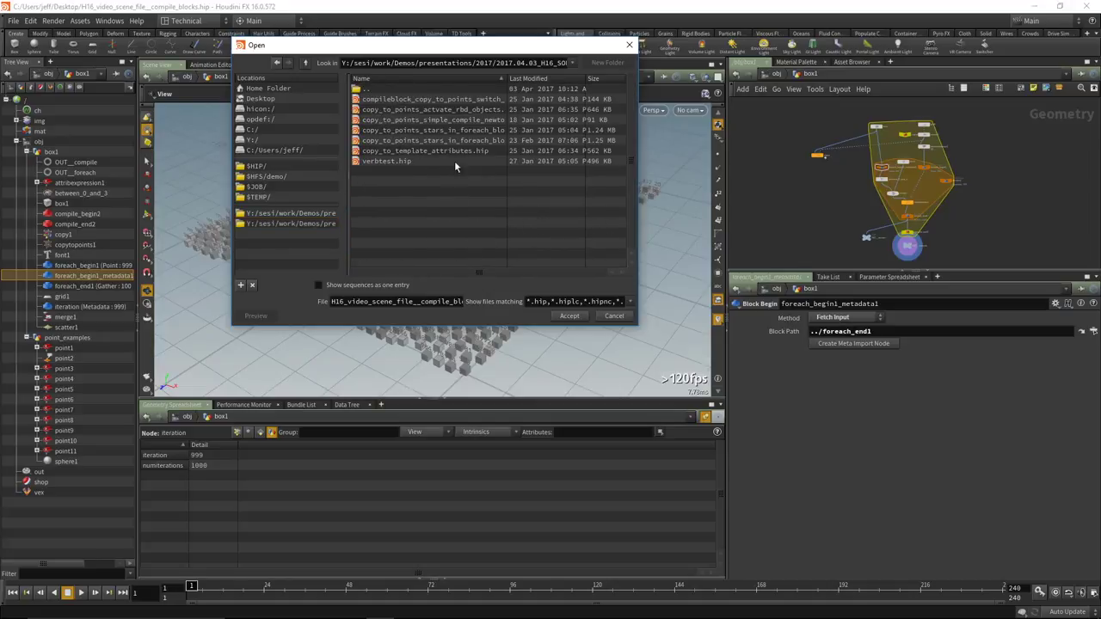
drag(509, 119, 578, 126)
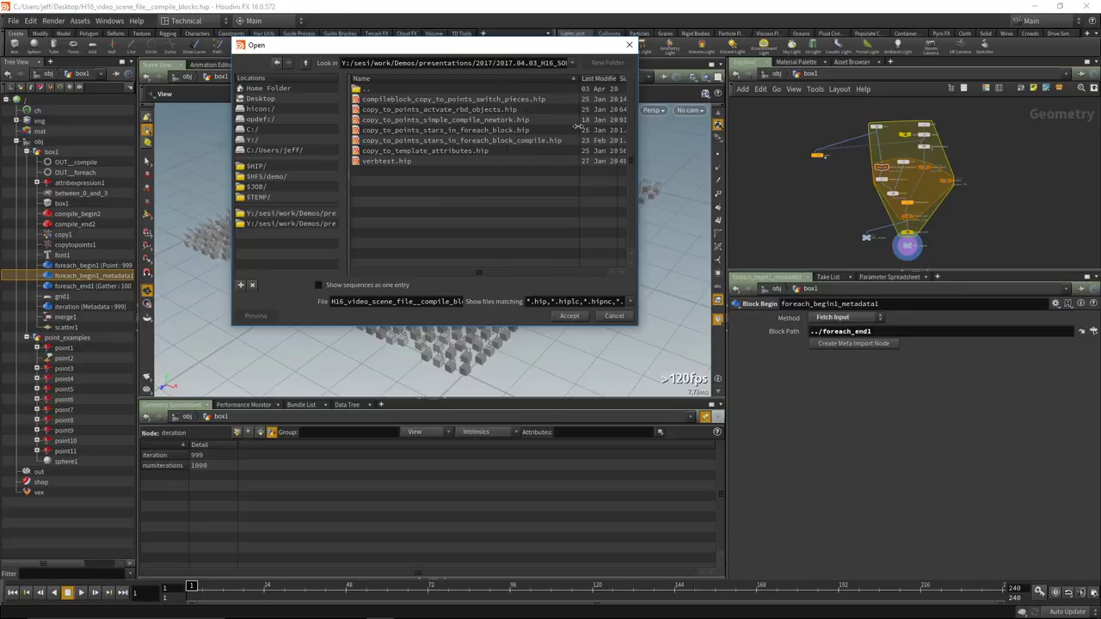
click(388, 139)
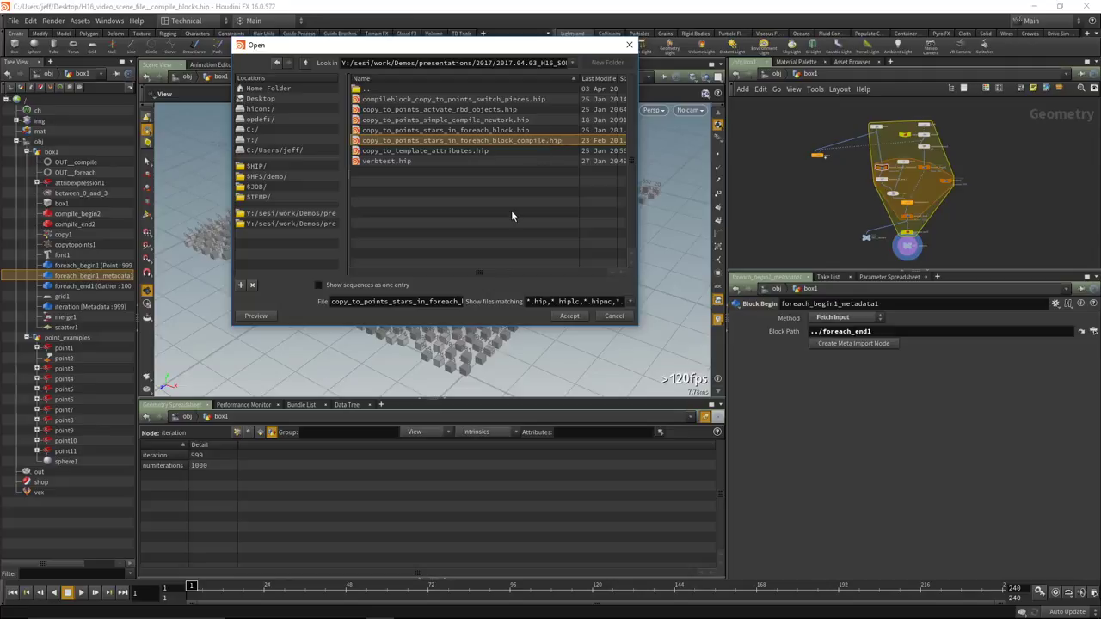
click(570, 316)
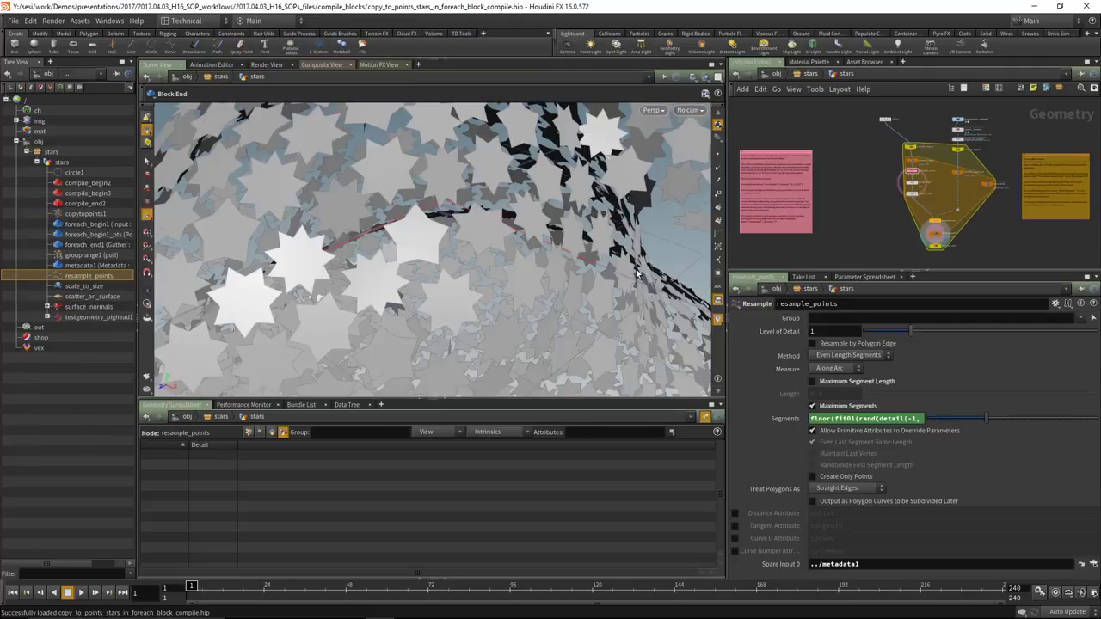
Examine the star network, following circle1 through compile_begin3, foreach_begin1 and resample_points toward the end of the compile block.
scroll(855, 183, up, 5)
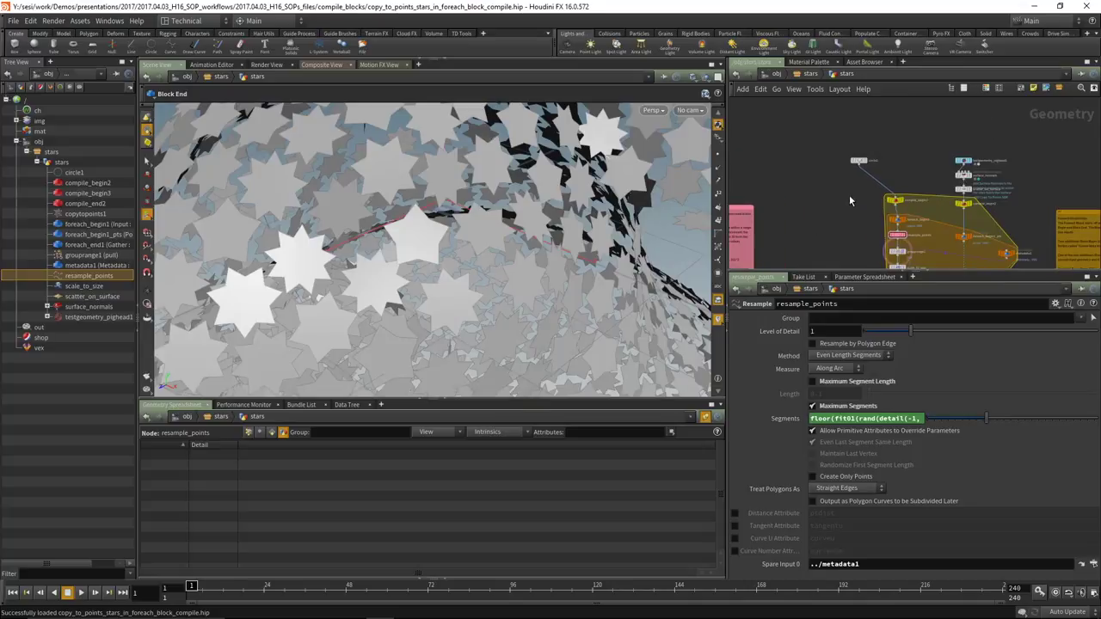
mouse_move(865, 122)
mouse_down()
mouse_move(847, 123)
mouse_move(878, 131)
mouse_up()
scroll(865, 200, down, 2)
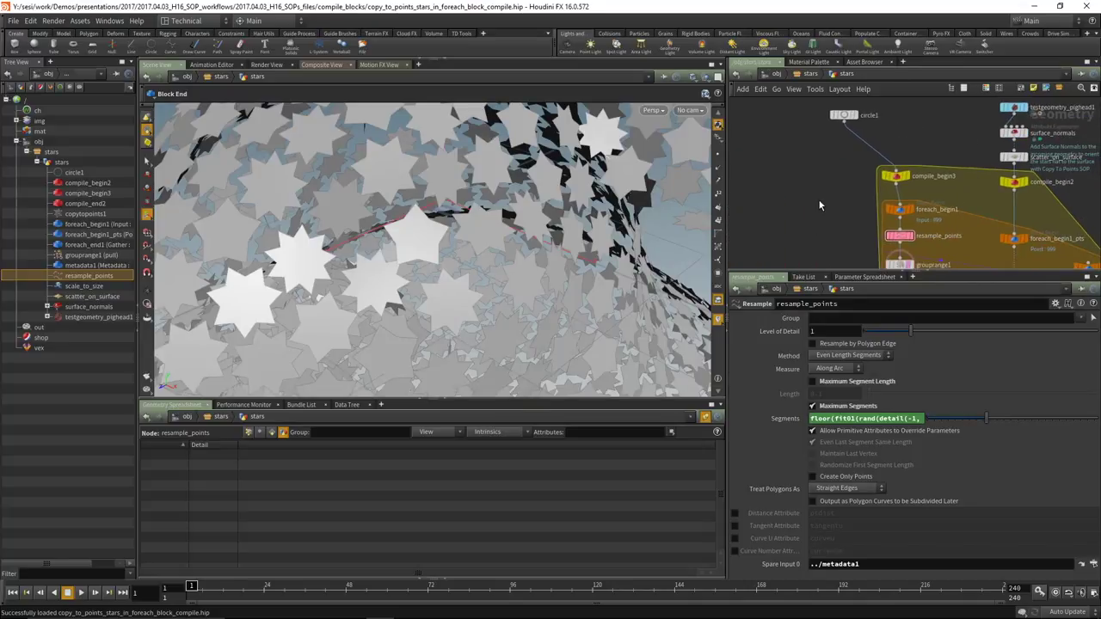
scroll(817, 204, down, 3)
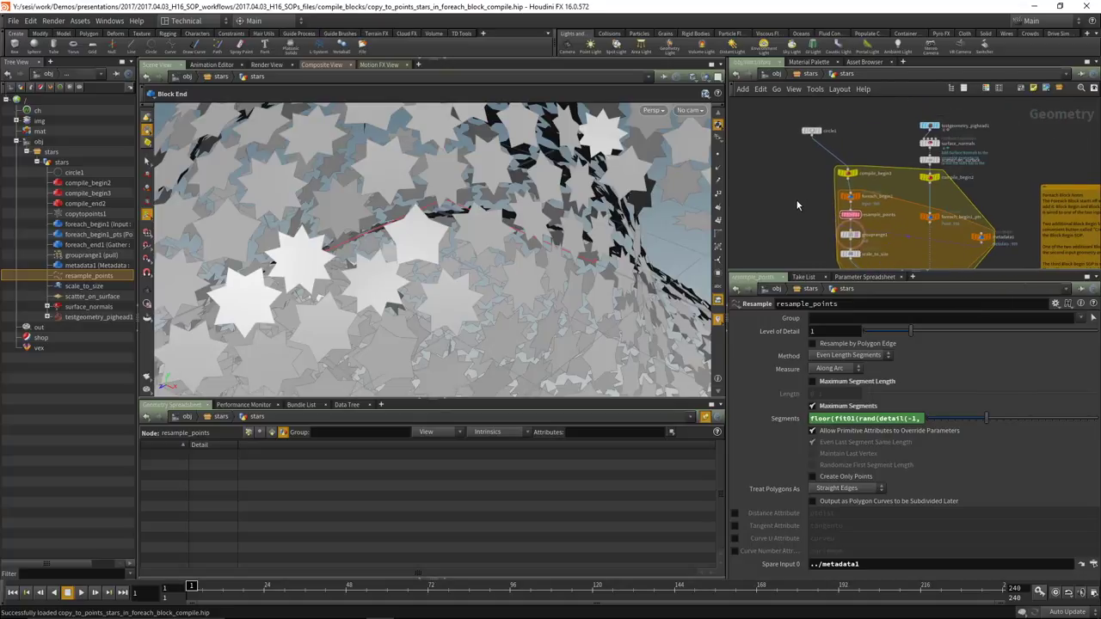
scroll(798, 202, up, 4)
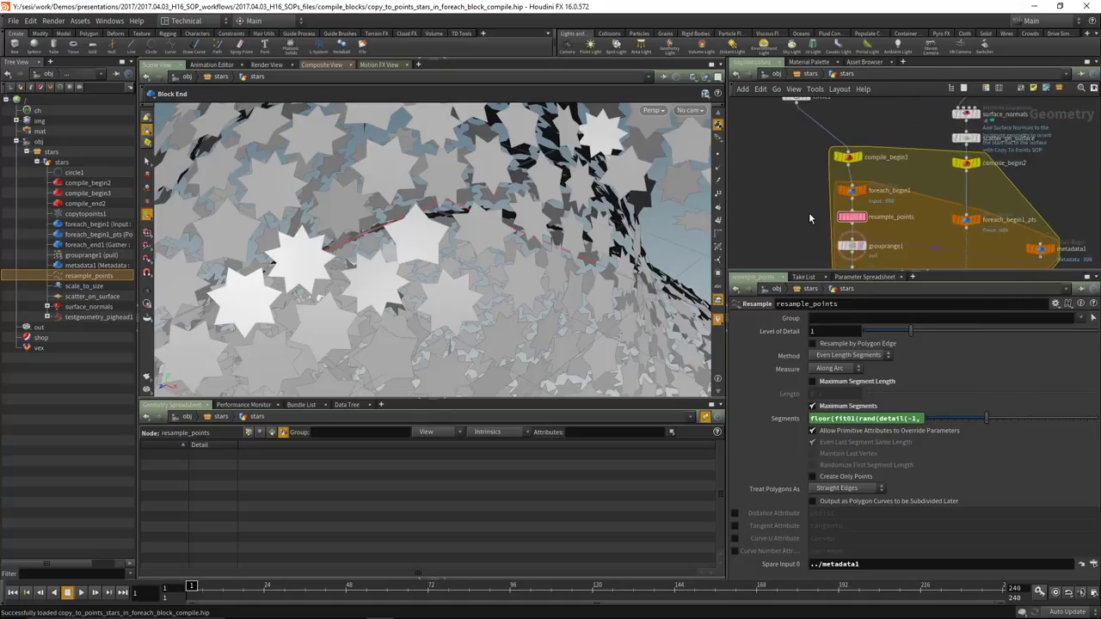
scroll(811, 177, up, 3)
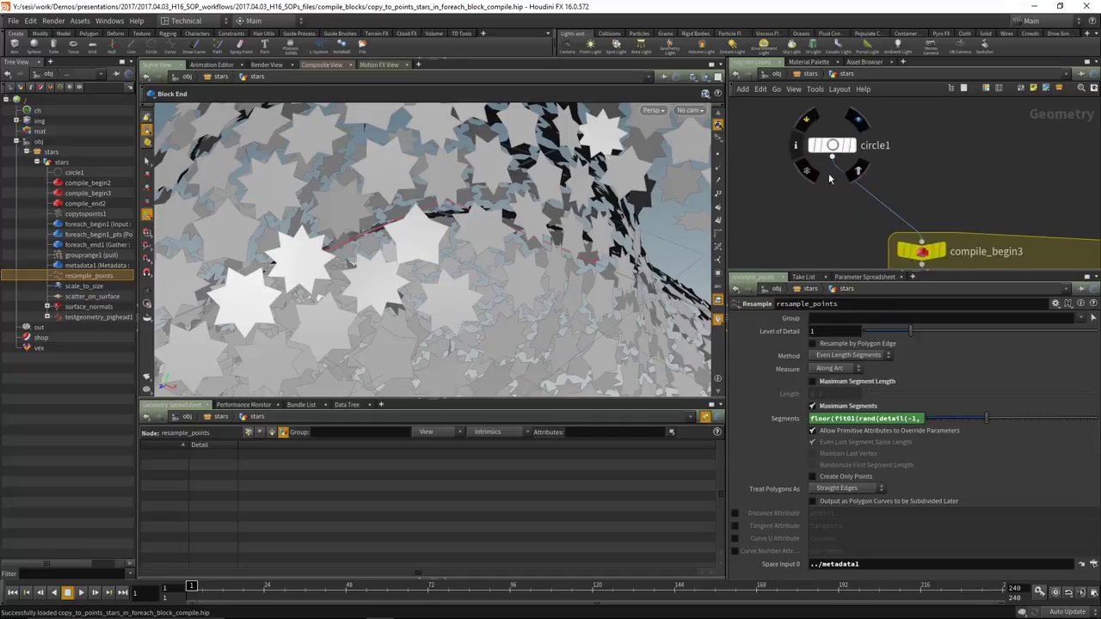
scroll(811, 177, down, 3)
scroll(789, 209, up, 4)
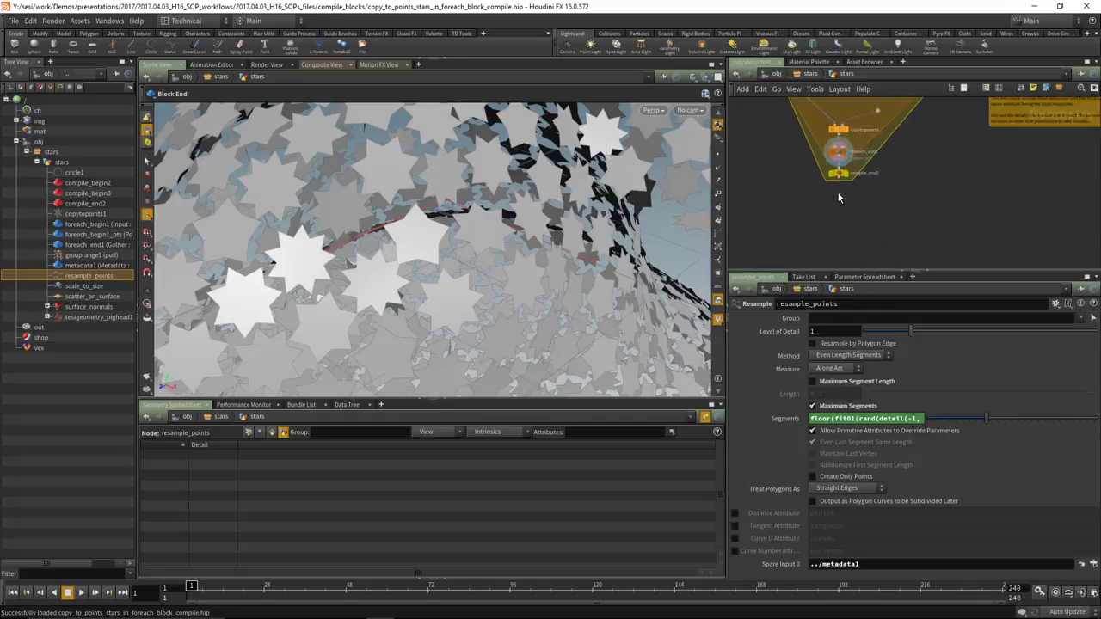
Select and display compile_end2, and view the stars copied over the surface from farther away.
scroll(839, 200, up, 3)
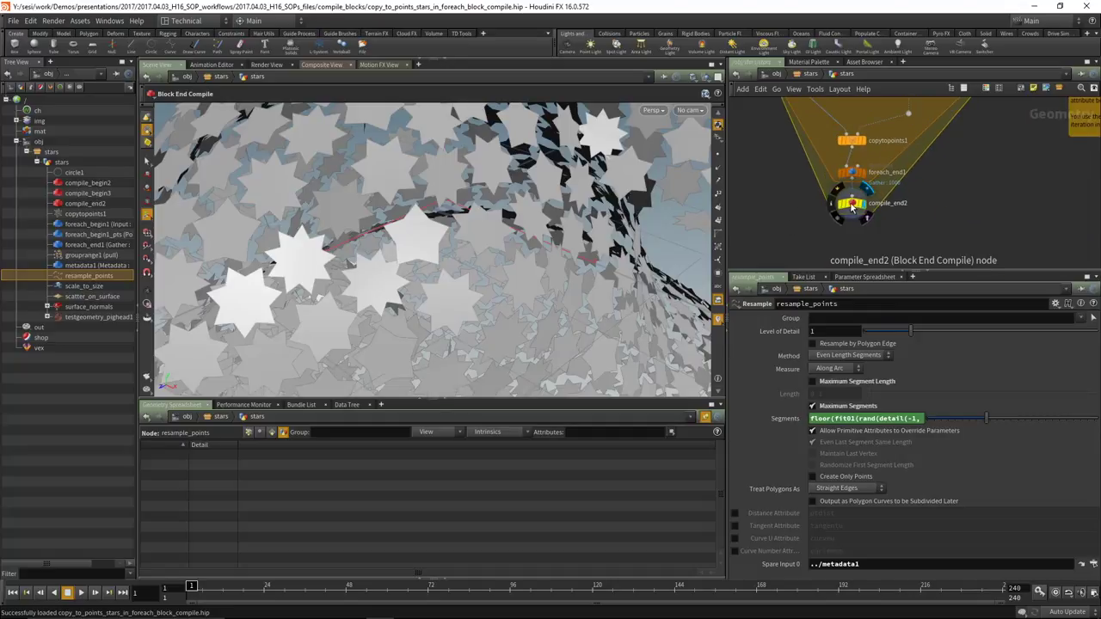
click(852, 205)
scroll(475, 225, down, 6)
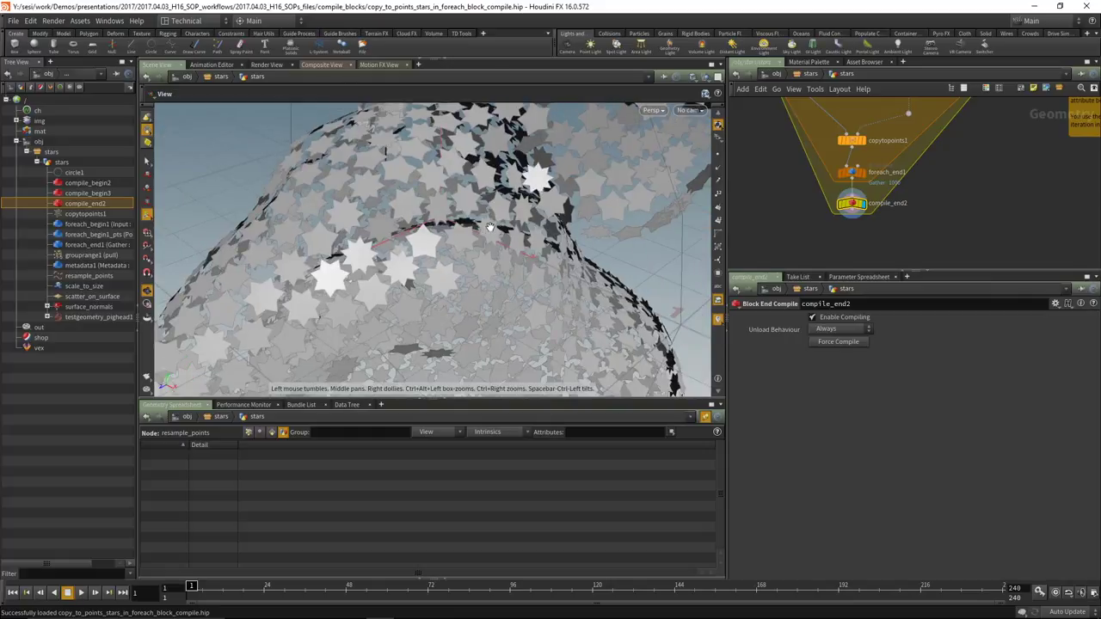
Select and display circle1, the source shape feeding compile_begin3.
drag(474, 225, 529, 228)
scroll(788, 206, down, 3)
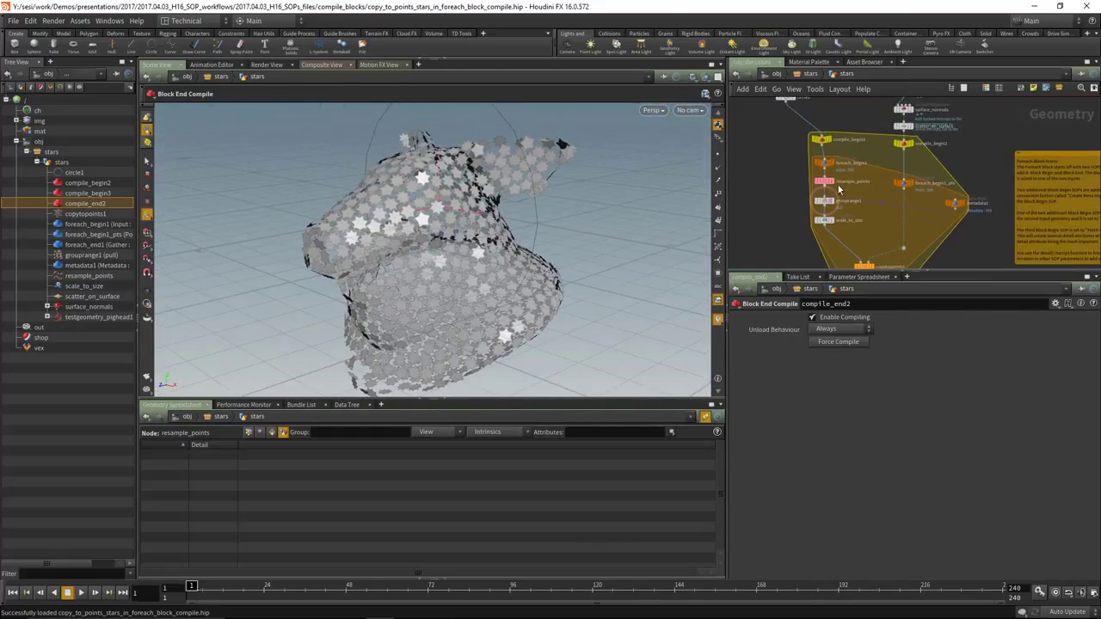
scroll(838, 184, up, 5)
middle_drag(794, 136, 821, 200)
click(790, 119)
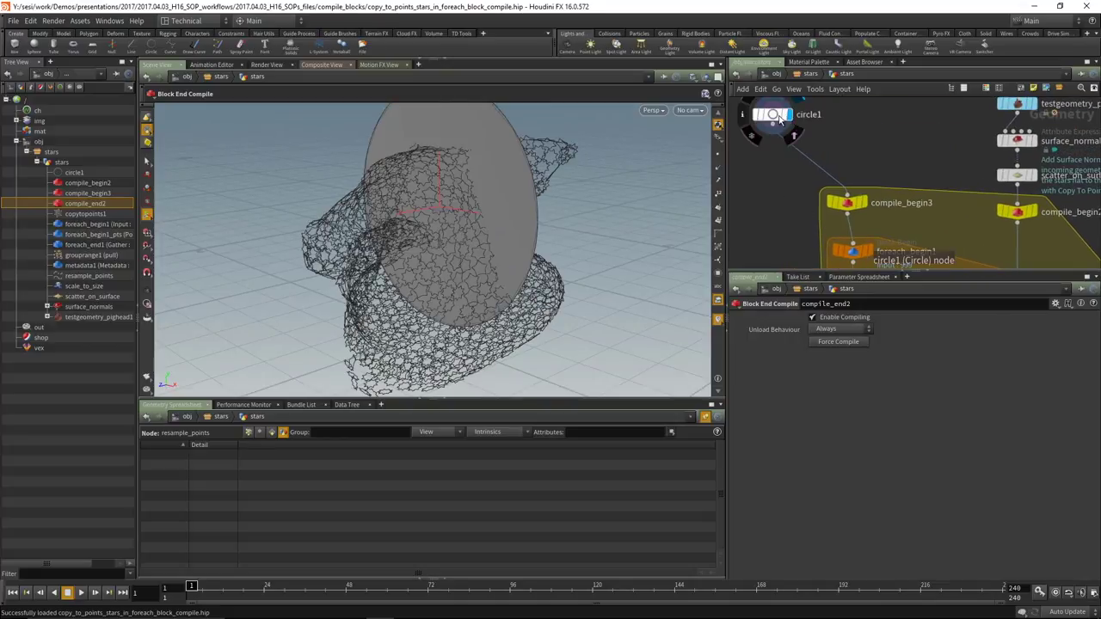
scroll(783, 181, up, 3)
scroll(785, 153, down, 3)
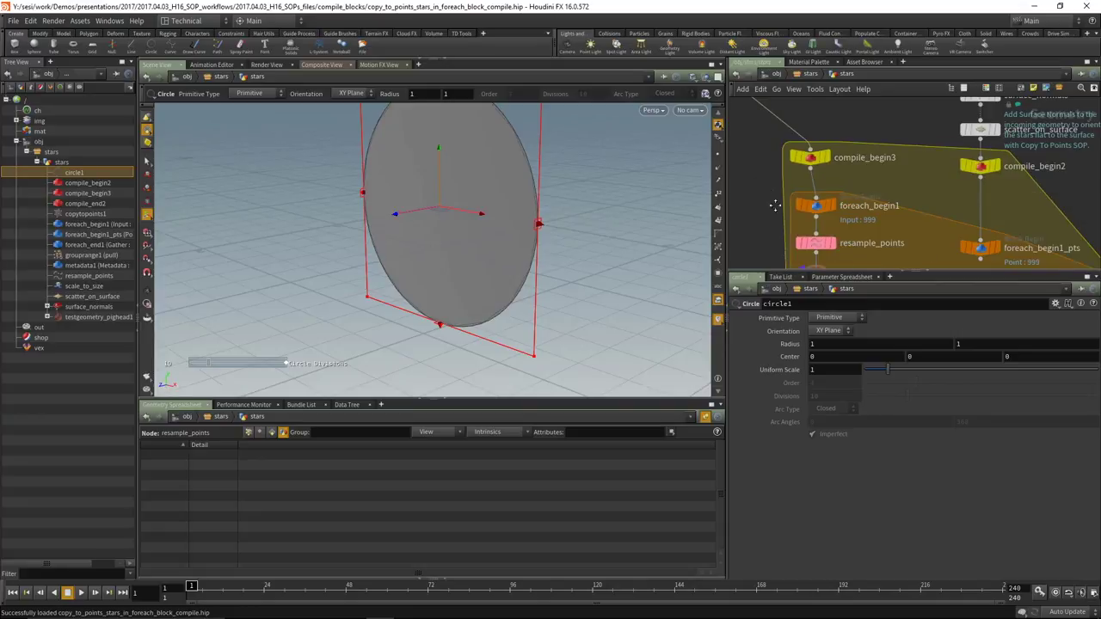
middle_drag(785, 154, 774, 130)
View circle1's node information, and unpin and collapse the geometry spreadsheet pane to enlarge the viewport.
middle_click(777, 136)
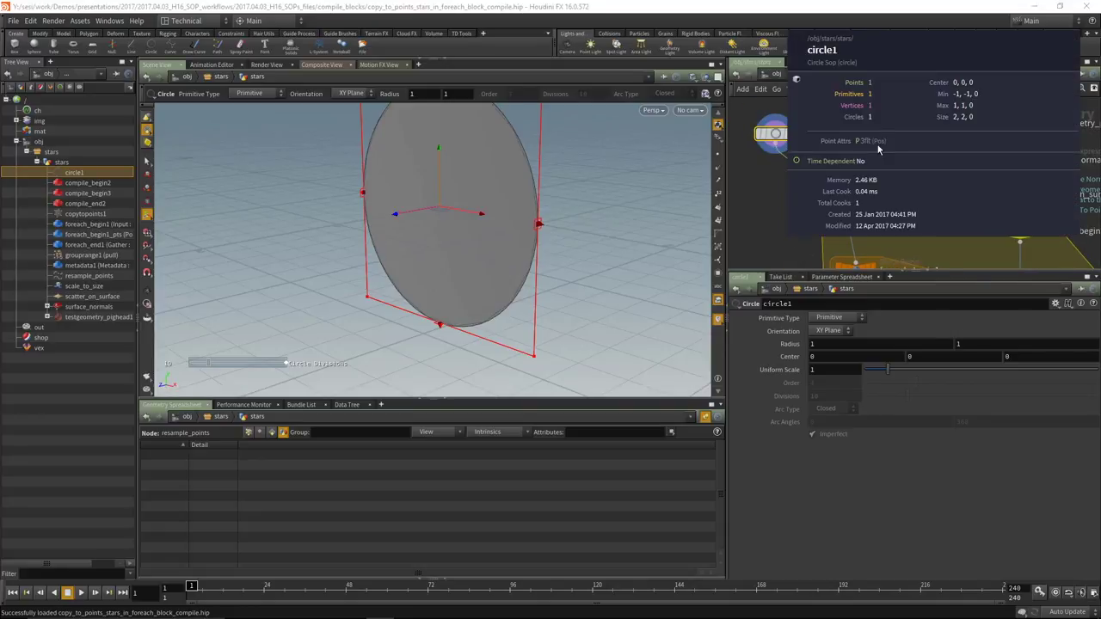
click(707, 417)
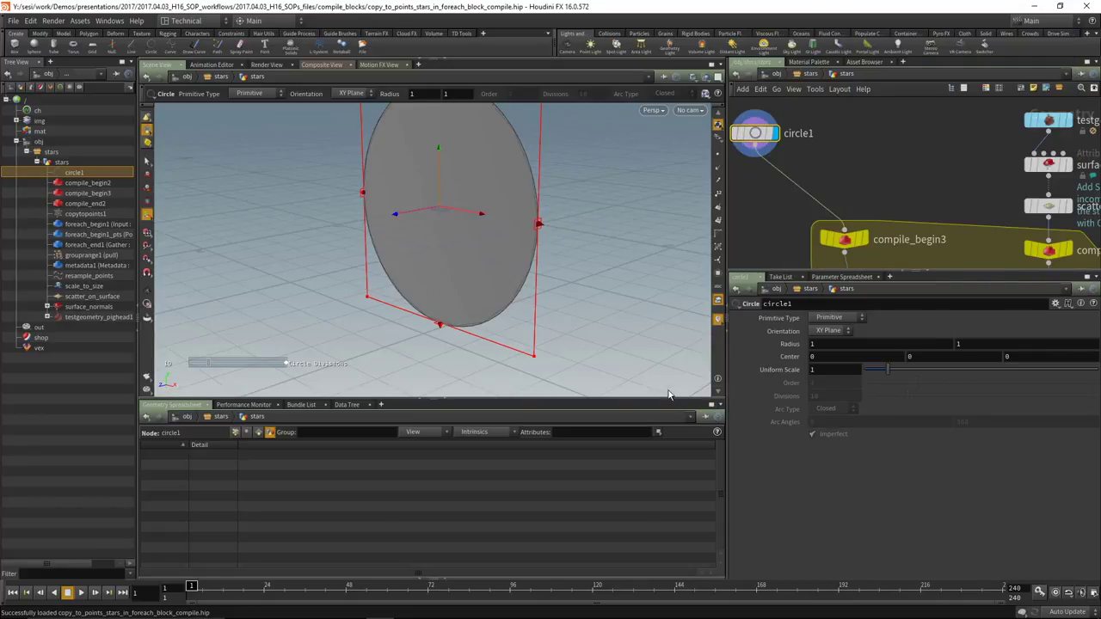
click(444, 400)
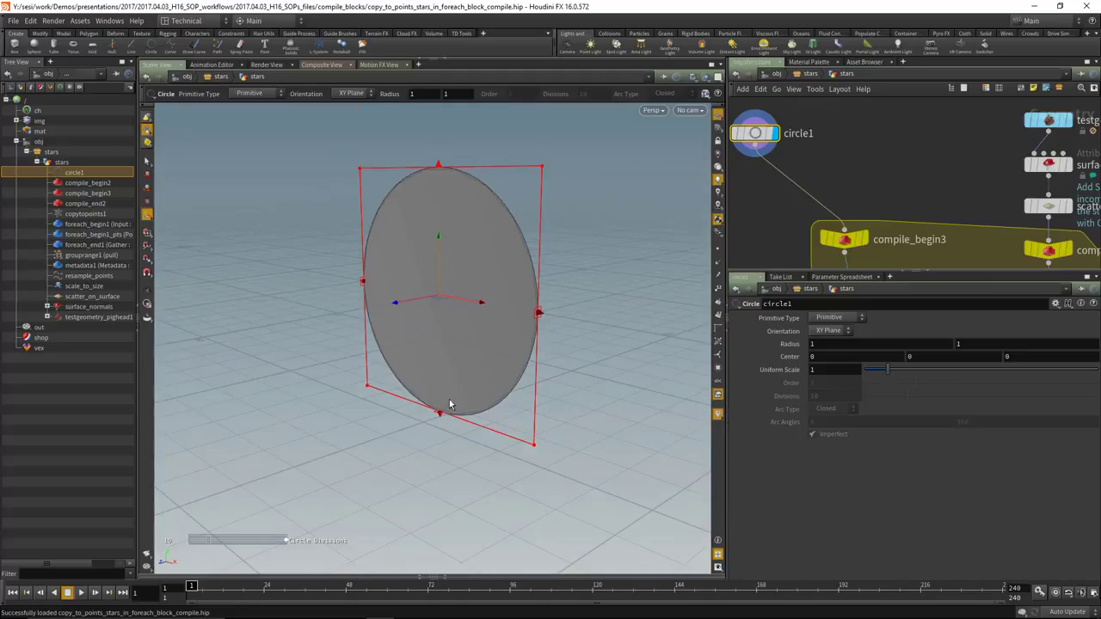
Select foreach_begin1 to view its Block Begin parameters and trace its branch toward copytopoints1.
middle_drag(783, 241, 779, 179)
scroll(785, 203, down, 3)
scroll(794, 195, up, 2)
scroll(779, 179, up, 1)
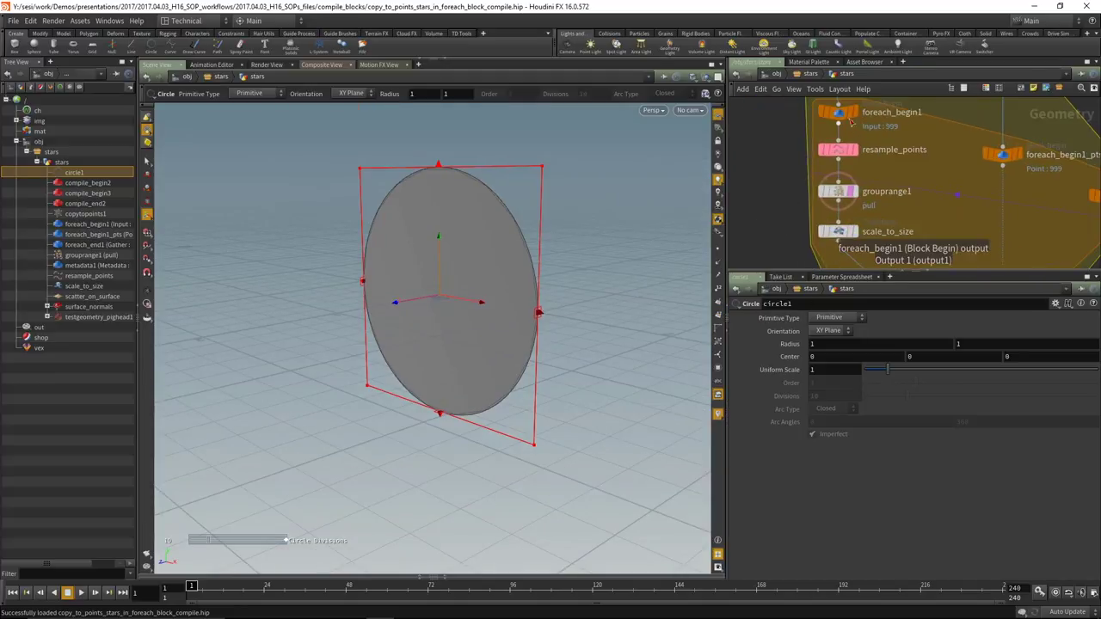
click(841, 115)
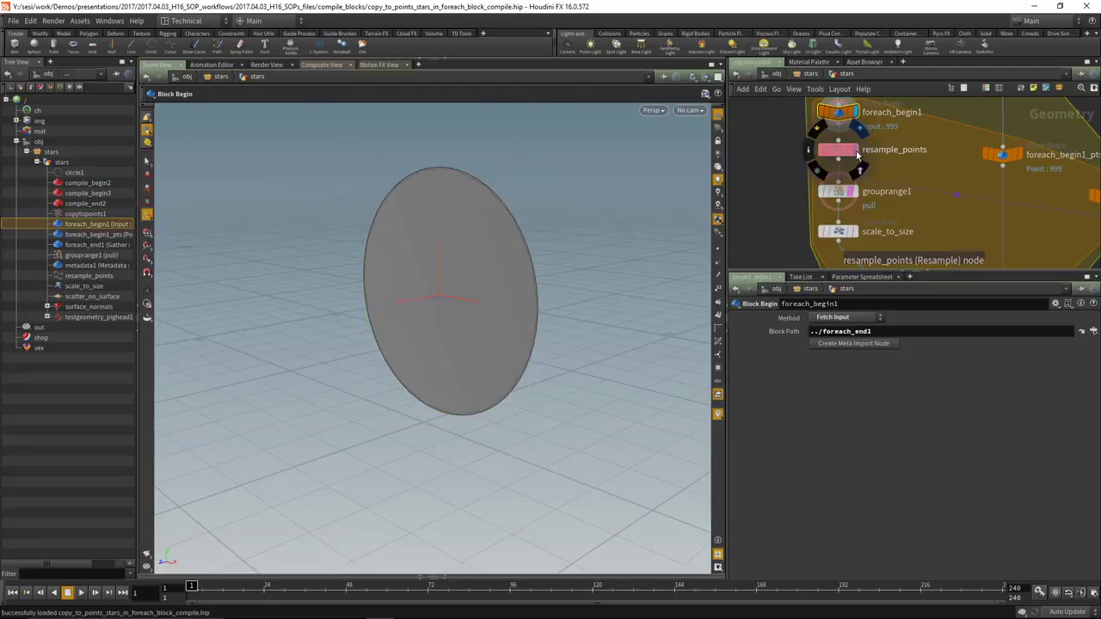
scroll(974, 222, down, 2)
scroll(964, 178, up, 1)
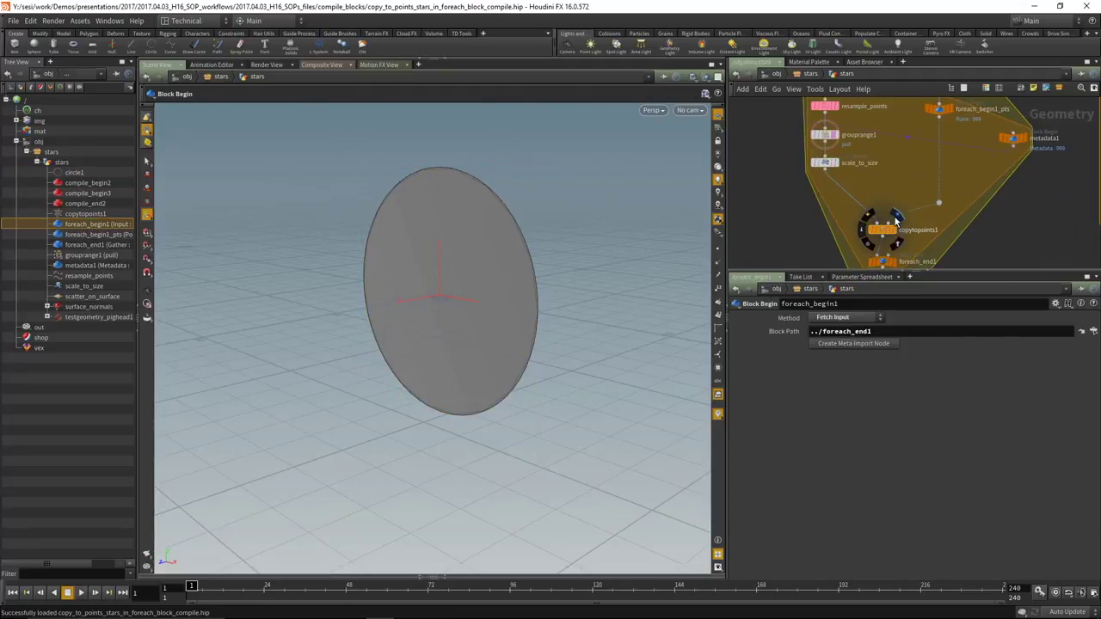
Select and display resample_points to view the resampled circle outline.
middle_drag(846, 112, 871, 172)
scroll(872, 172, up, 2)
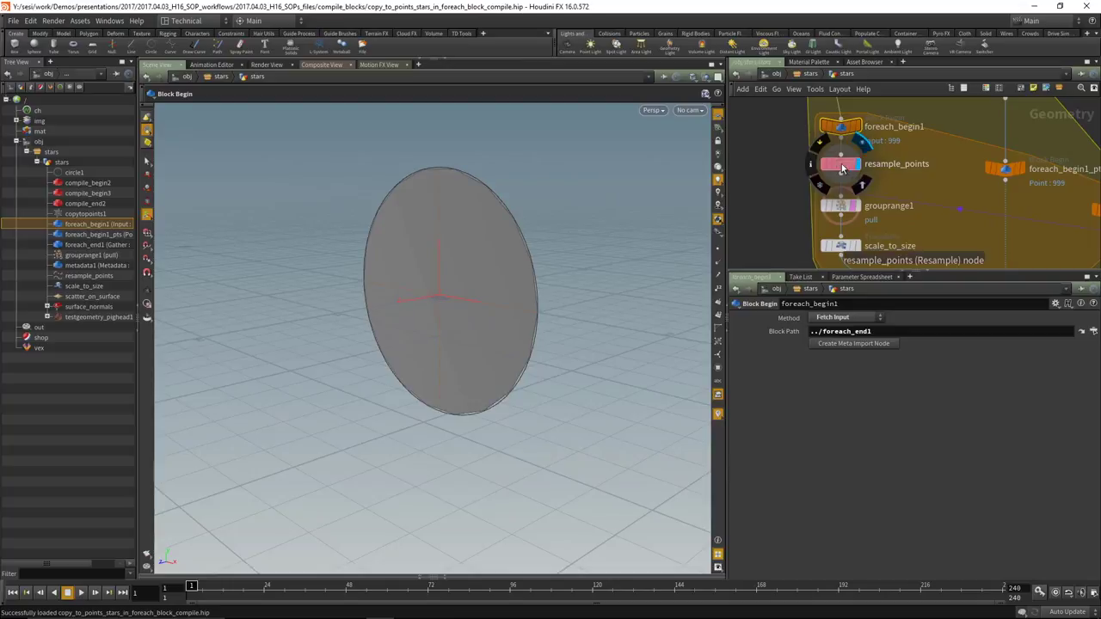
click(840, 163)
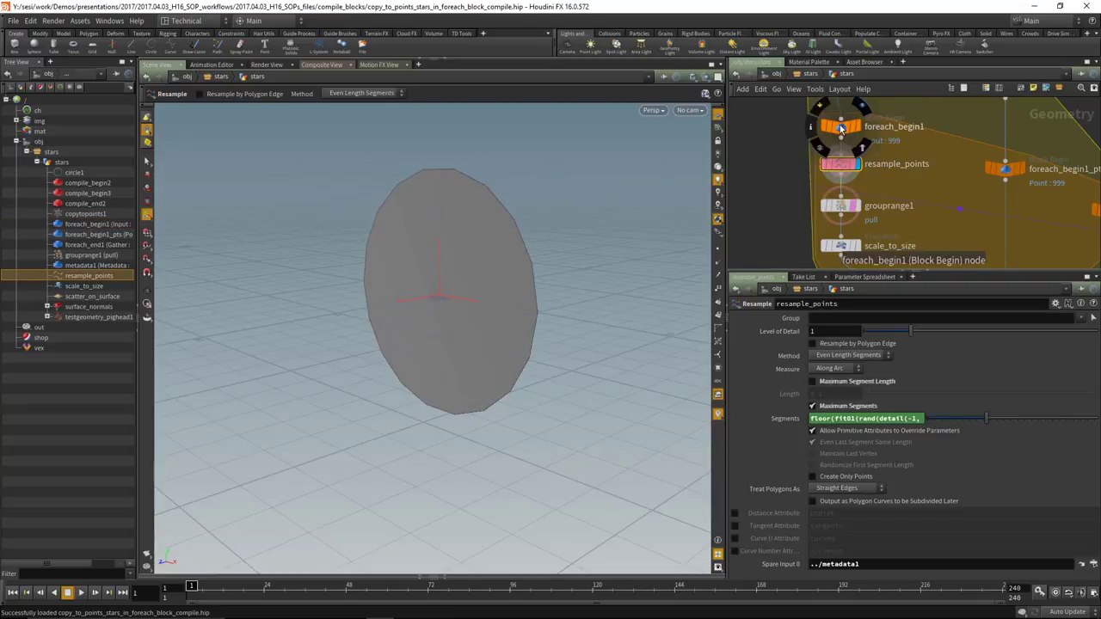
Reveal the Segments expression on resample_points and examine its -1 spare-input reference and the *2 multiplier.
click(821, 126)
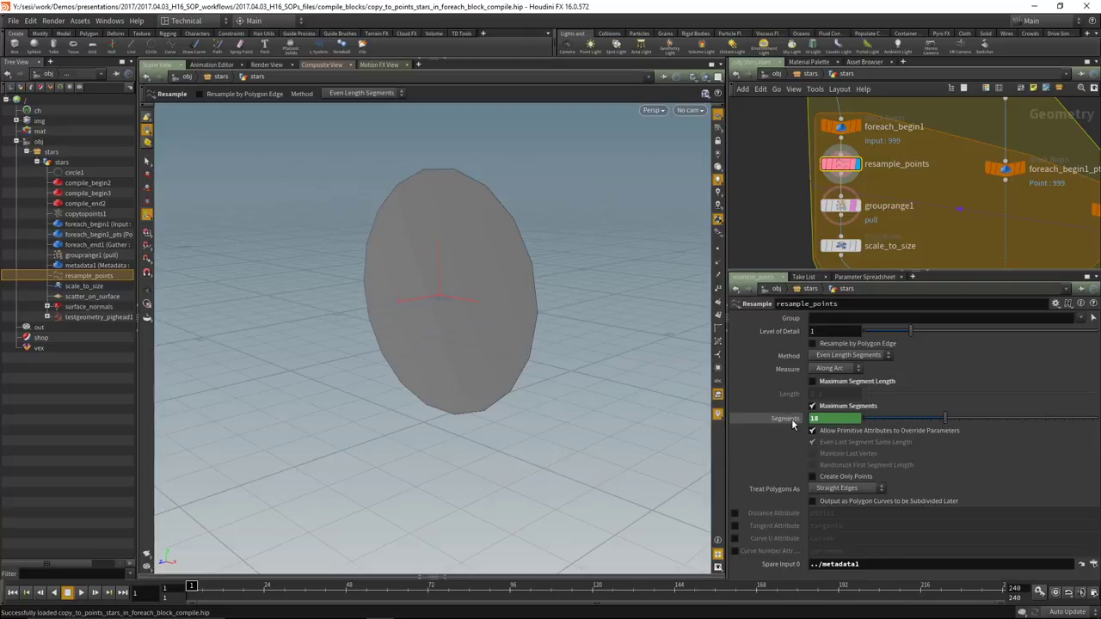
click(847, 419)
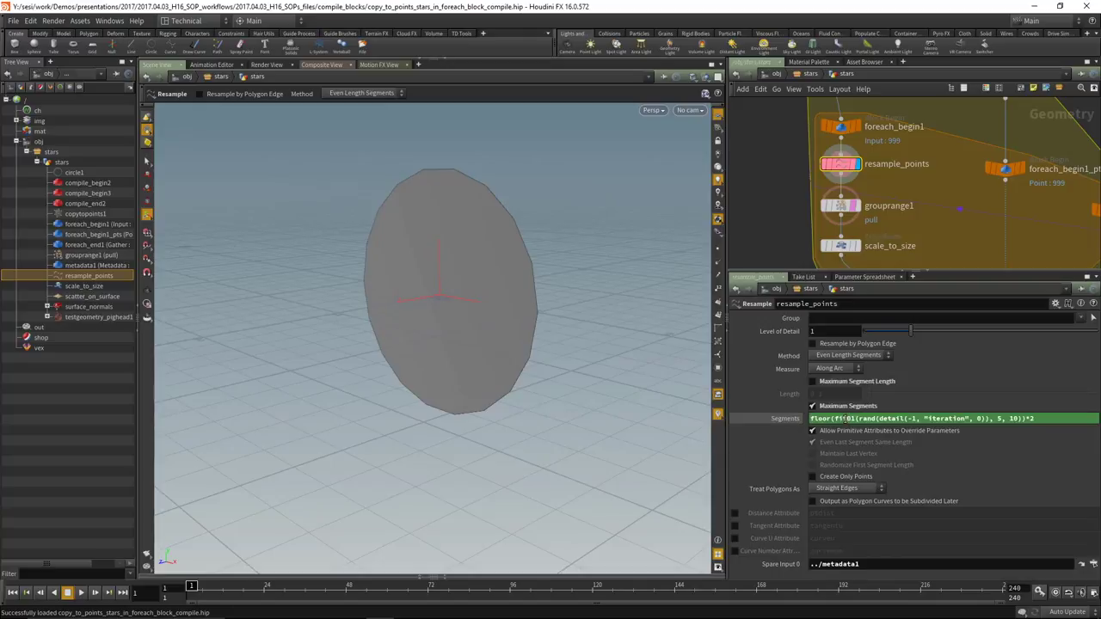
click(915, 419)
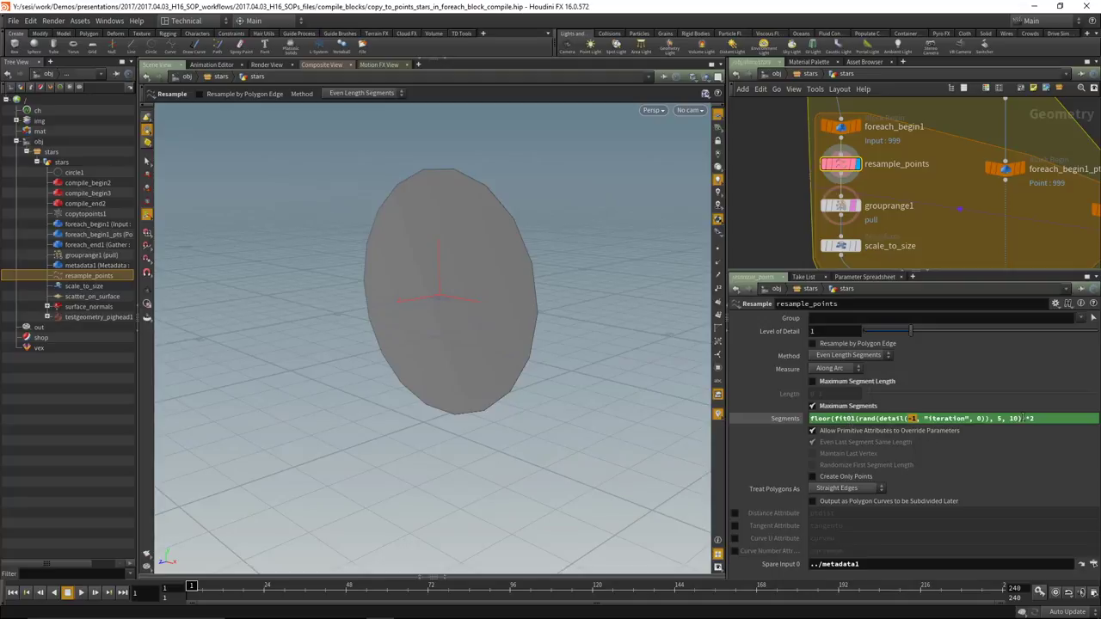
drag(1024, 419, 1042, 419)
Select and display scale_to_size to view the star made by scaling the pull point group.
scroll(776, 248, down, 2)
click(845, 194)
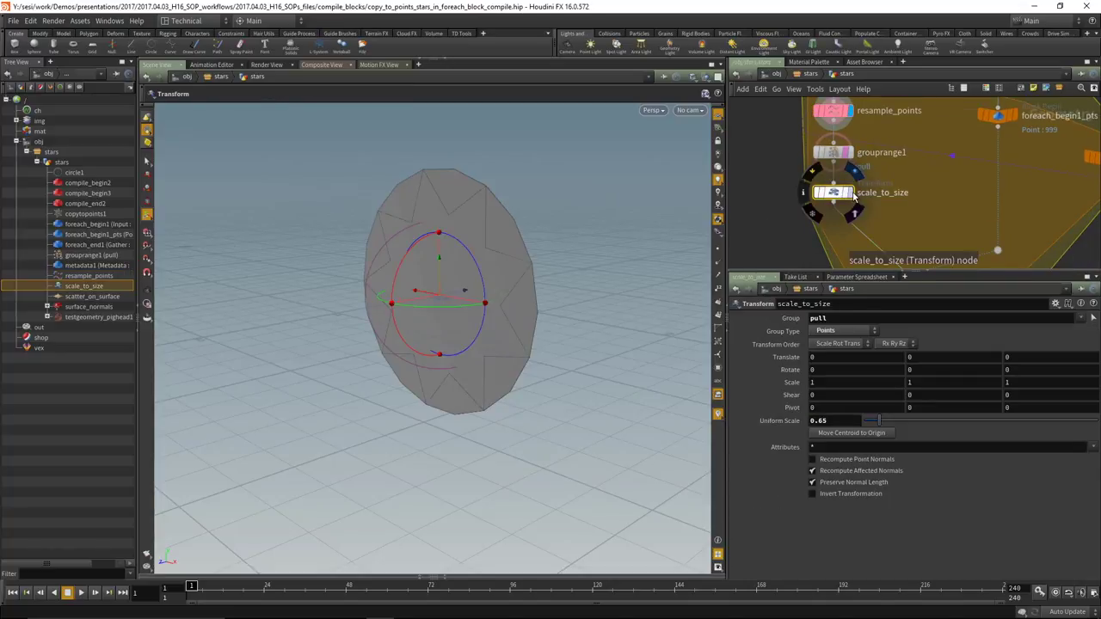
click(845, 194)
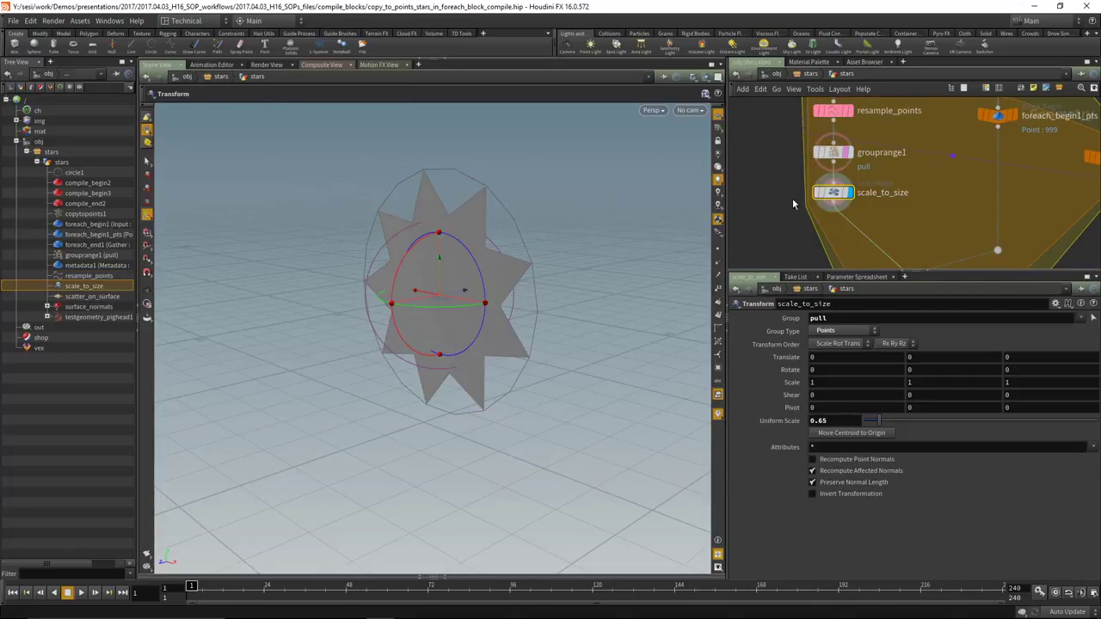
Trace the network from scale_to_size to compile_end2 and back up to the two compile begin nodes.
scroll(783, 226, down, 3)
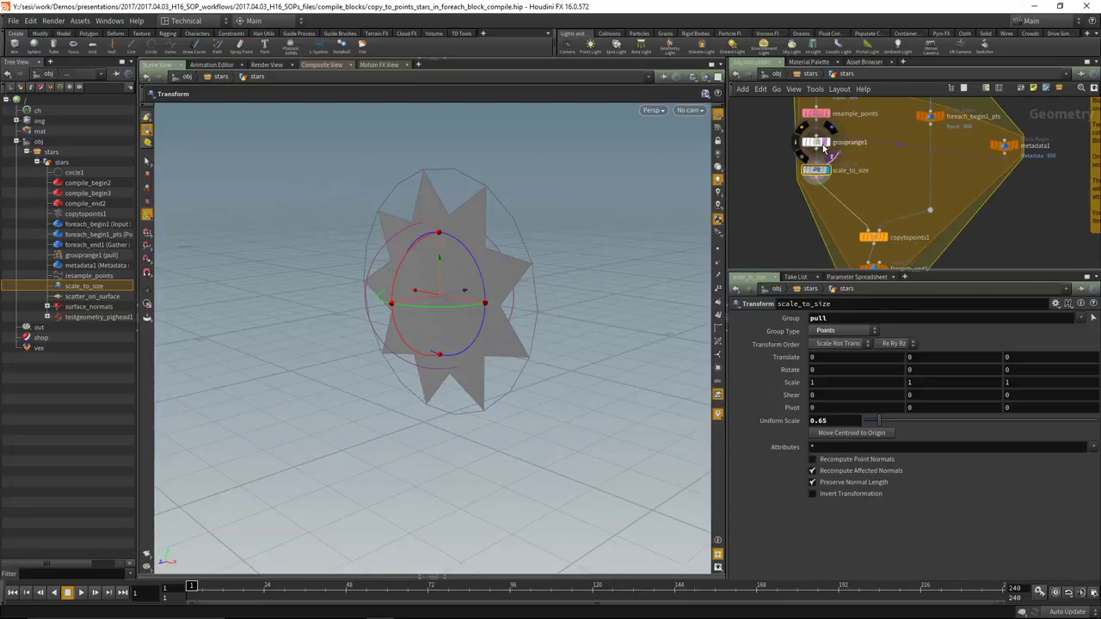
scroll(775, 205, up, 2)
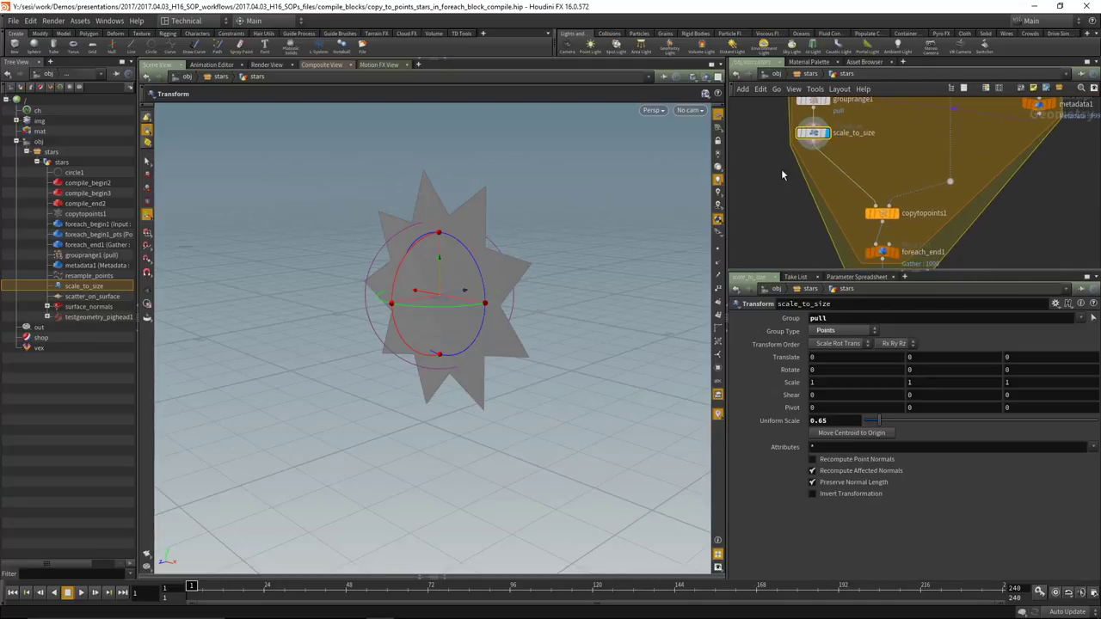
scroll(782, 169, down, 2)
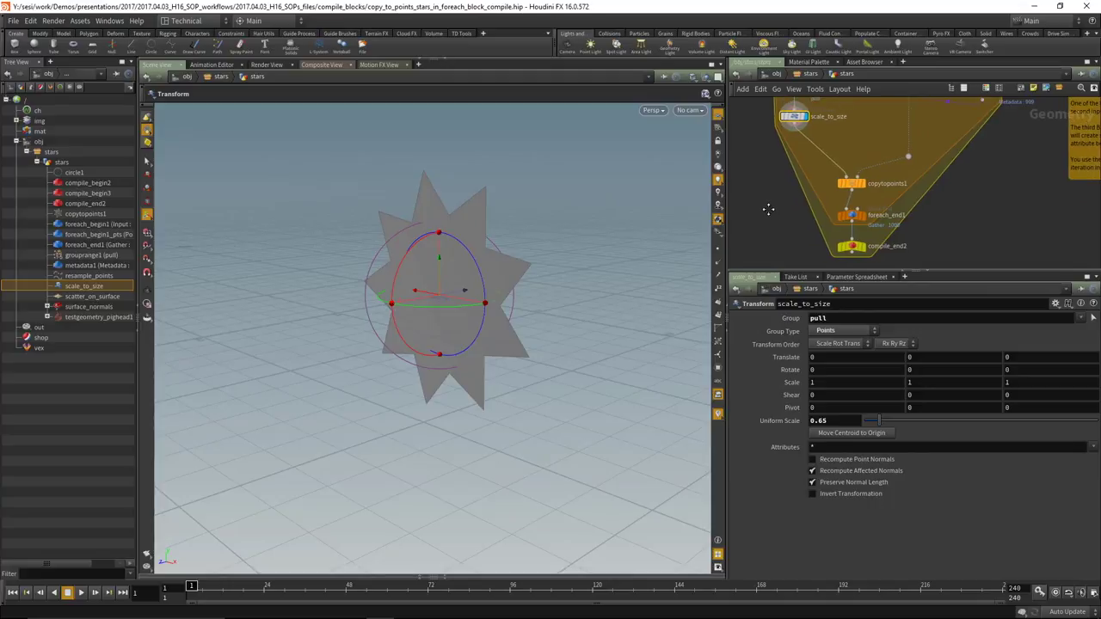
scroll(788, 226, down, 3)
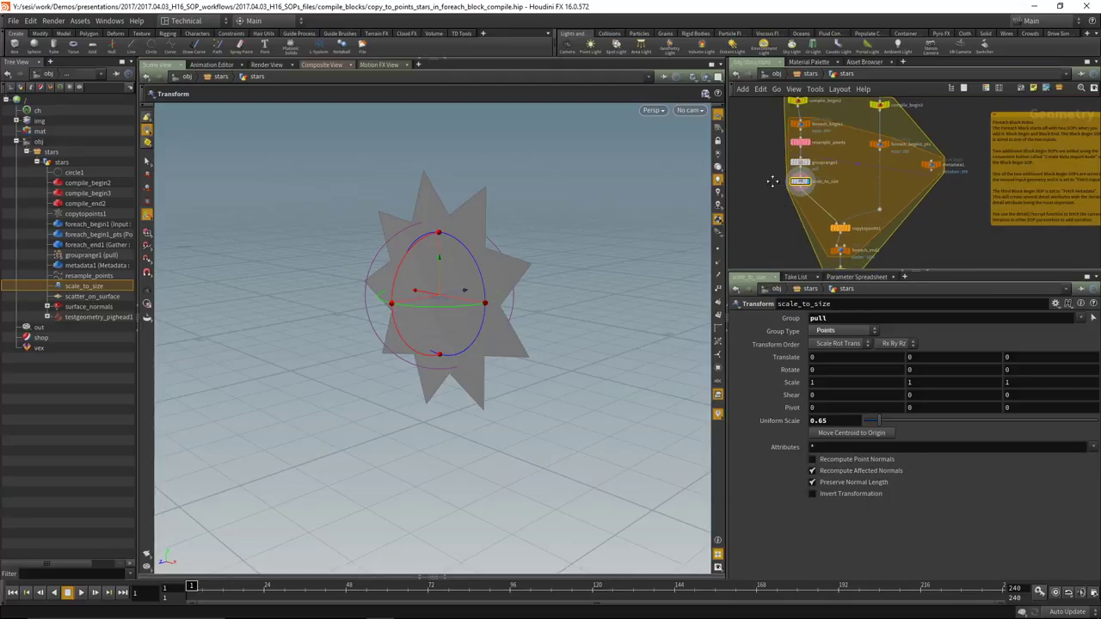
scroll(779, 159, down, 2)
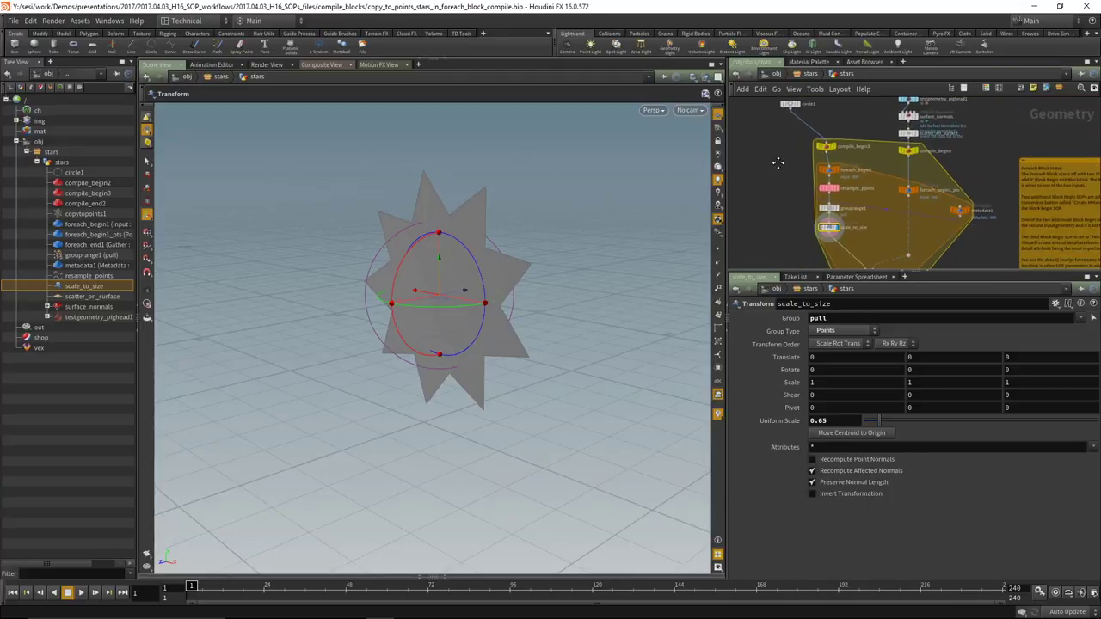
scroll(809, 198, up, 3)
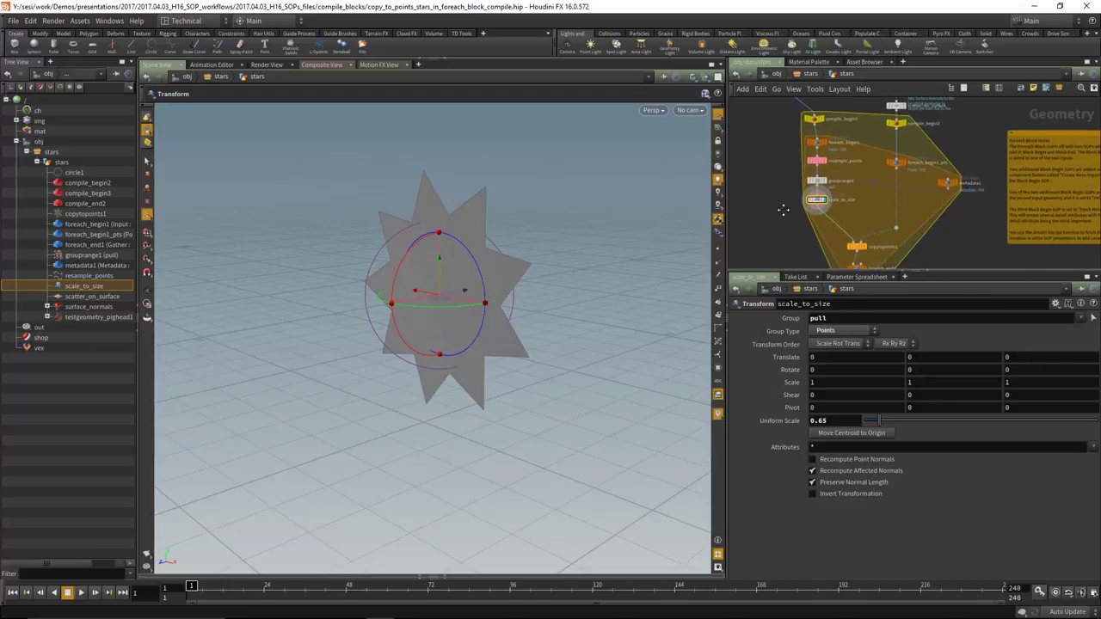
scroll(813, 197, up, 1)
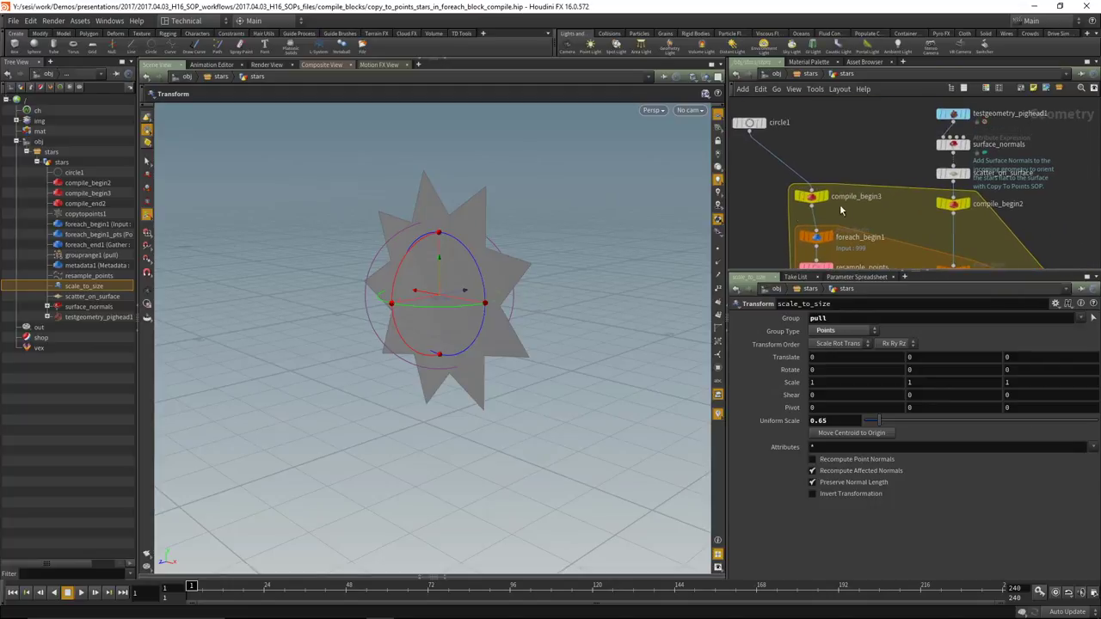
Check compile_begin2's scattered points, and move testgeometry_pighead1, surface_normals and scatter_on_surface farther above it in the network.
click(953, 203)
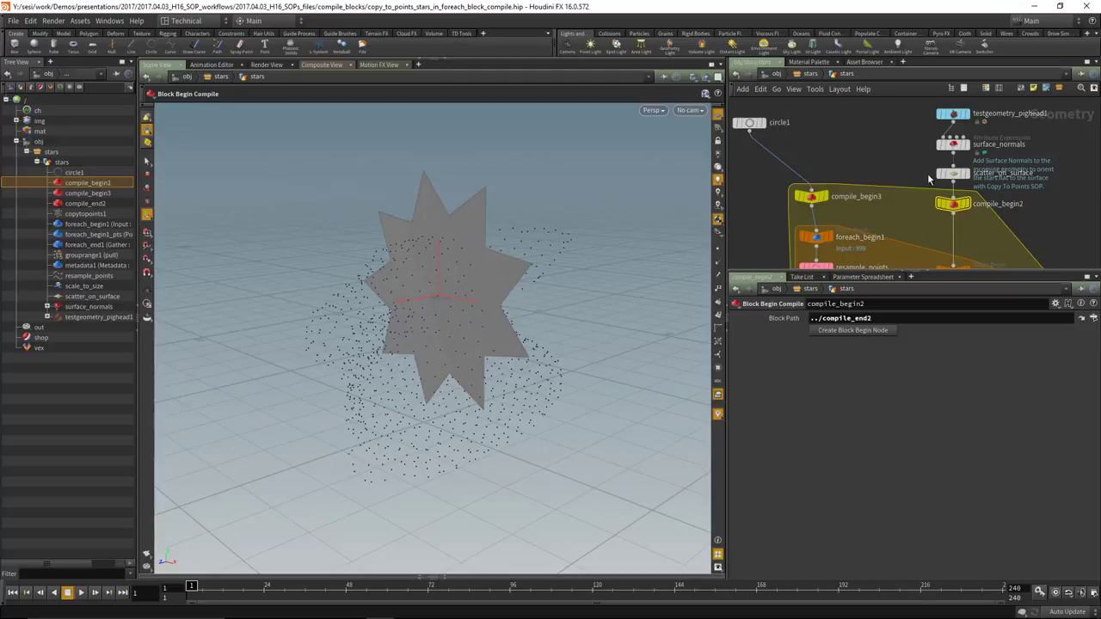
click(957, 174)
drag(961, 175, 961, 144)
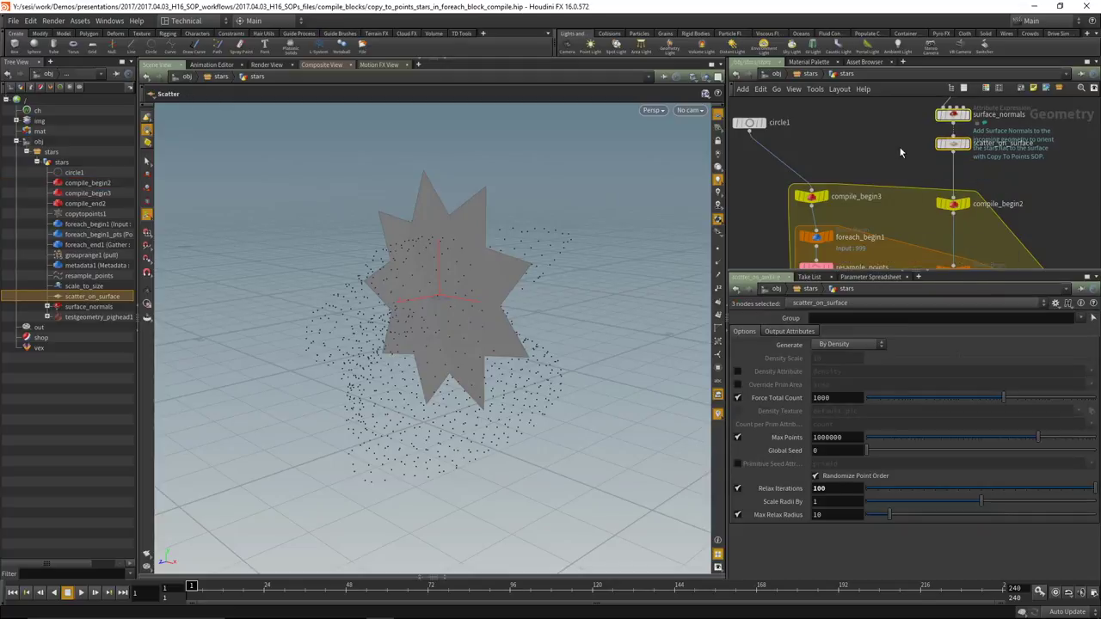
click(869, 126)
Select and display testgeometry_pighead1, the surface that receives the stars.
middle_drag(869, 126, 886, 131)
scroll(887, 131, down, 2)
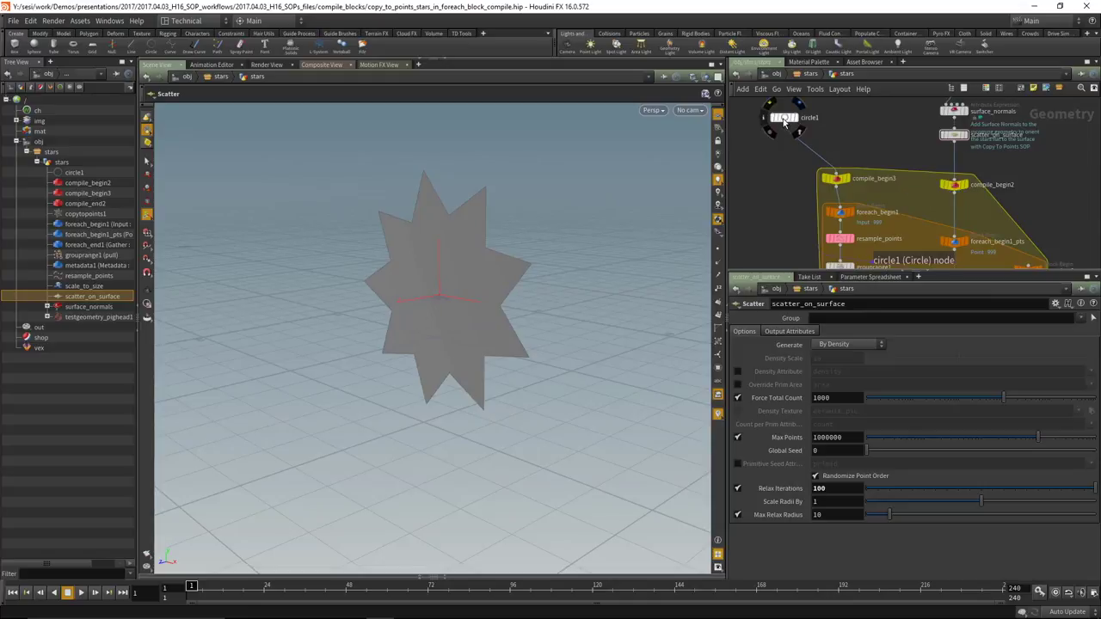
middle_drag(822, 135, 831, 153)
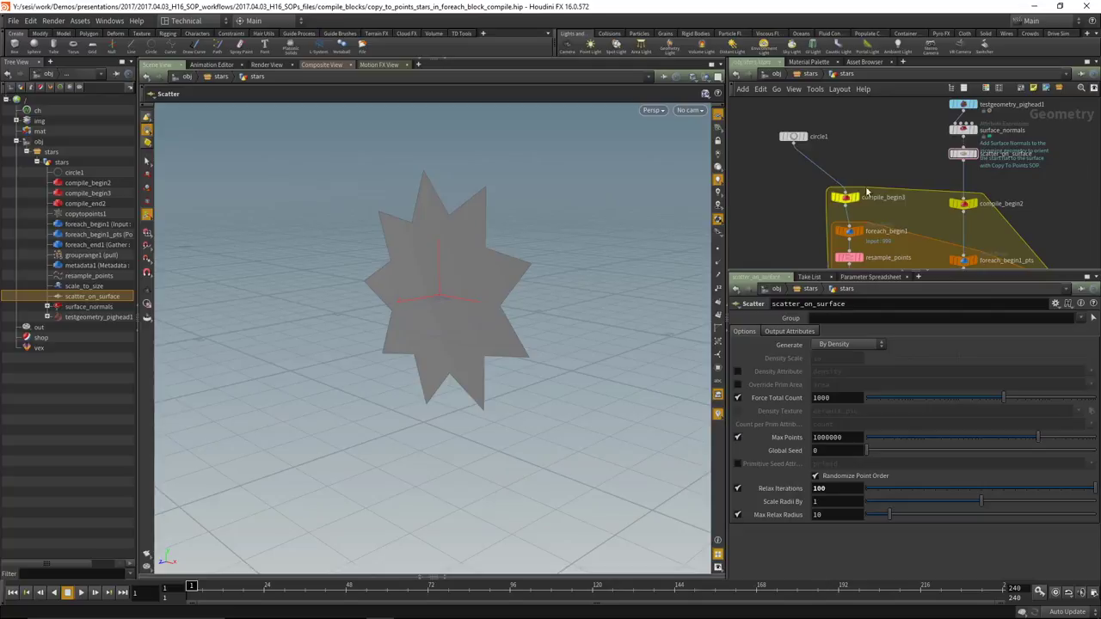
scroll(902, 138, up, 4)
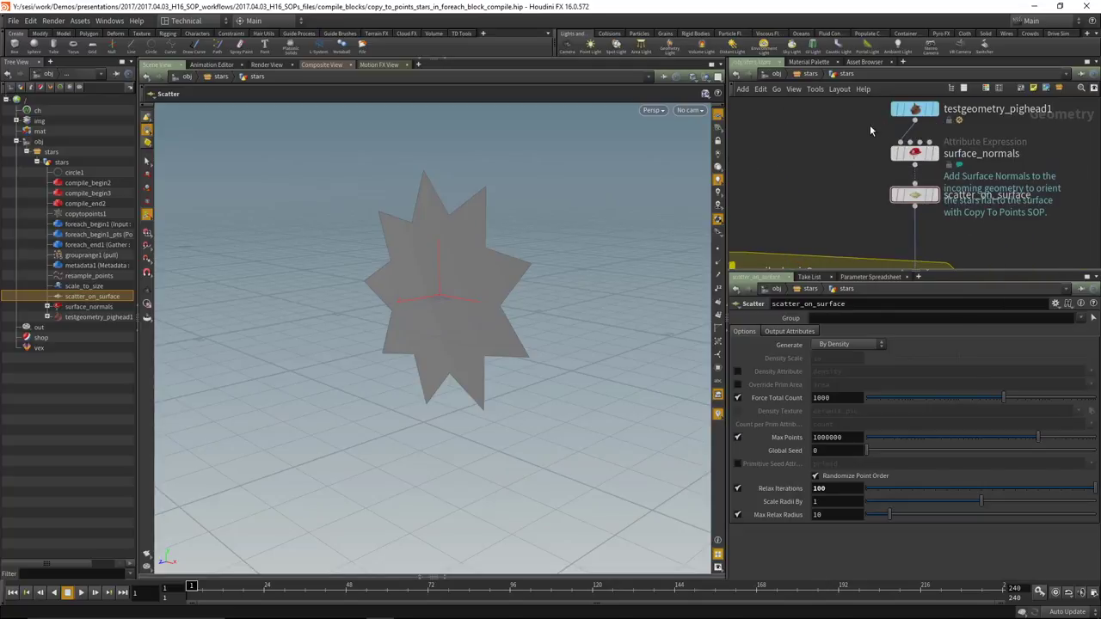
click(915, 128)
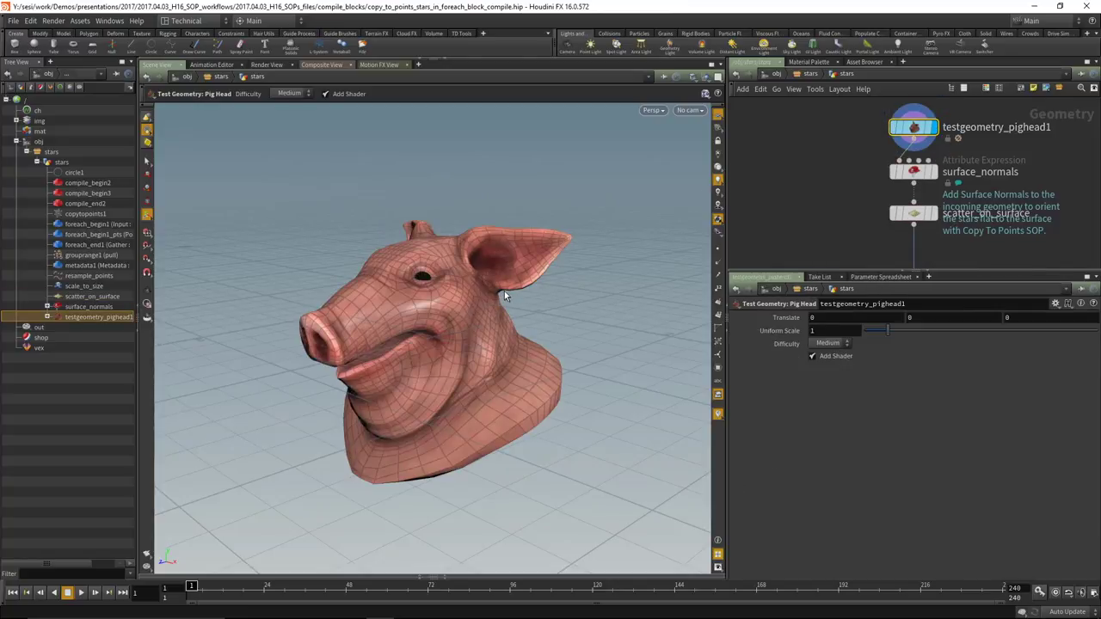
Display compile_end2 to view the copied stars together with the selected pig head's wireframe.
scroll(864, 177, down, 3)
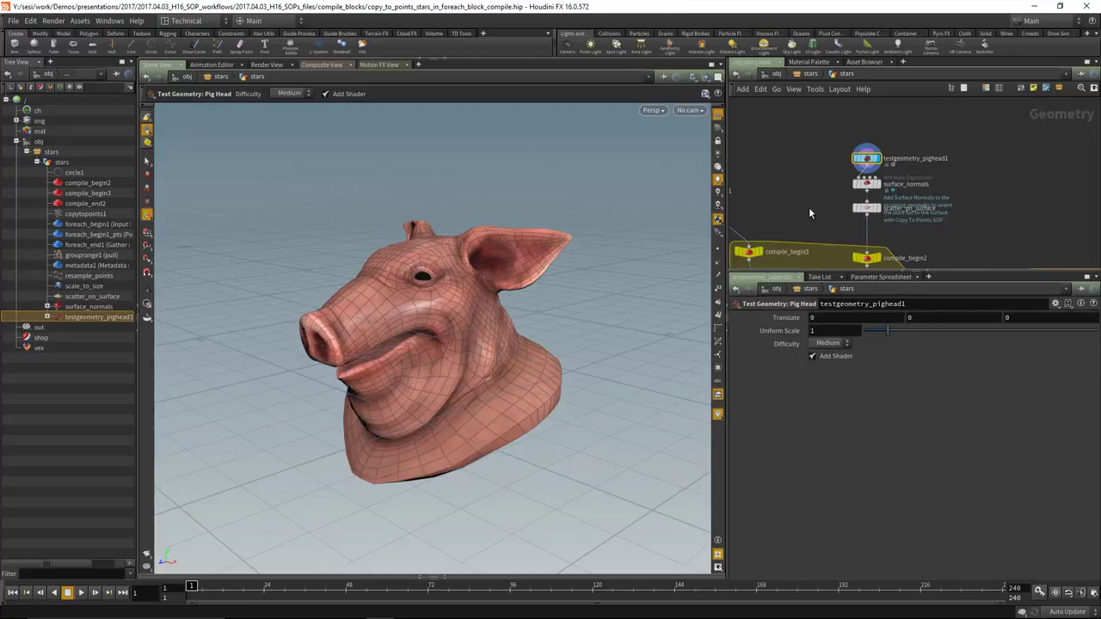
scroll(780, 166, down, 5)
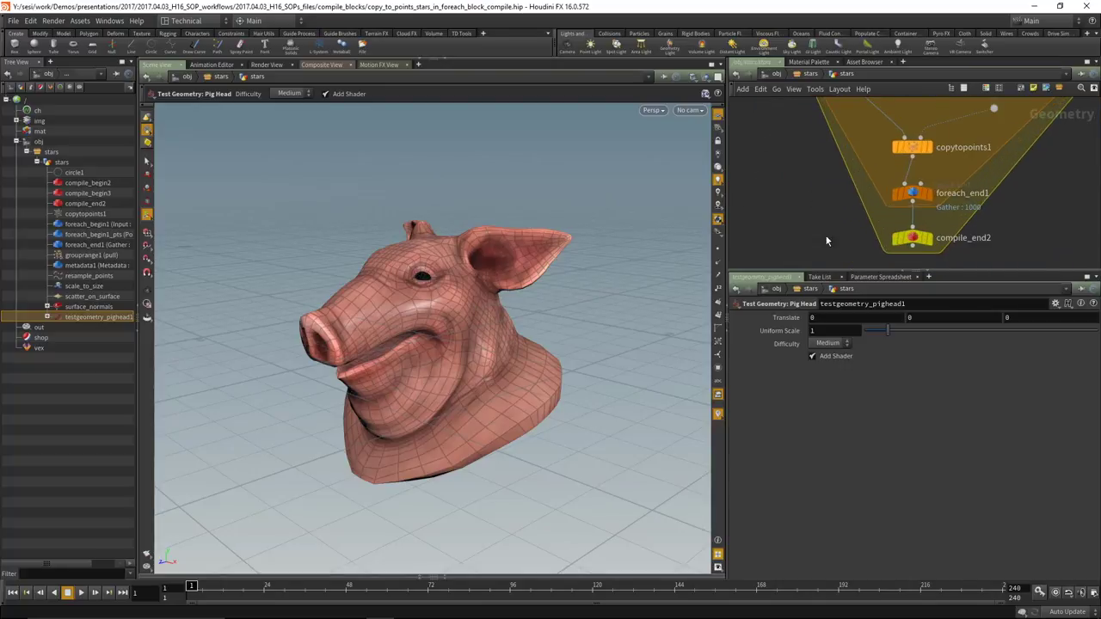
click(893, 200)
Review surface_normals' Normal (N) expression settings, and move scatter_on_surface lower in the network to uncover the surface_normals comment.
scroll(788, 165, up, 7)
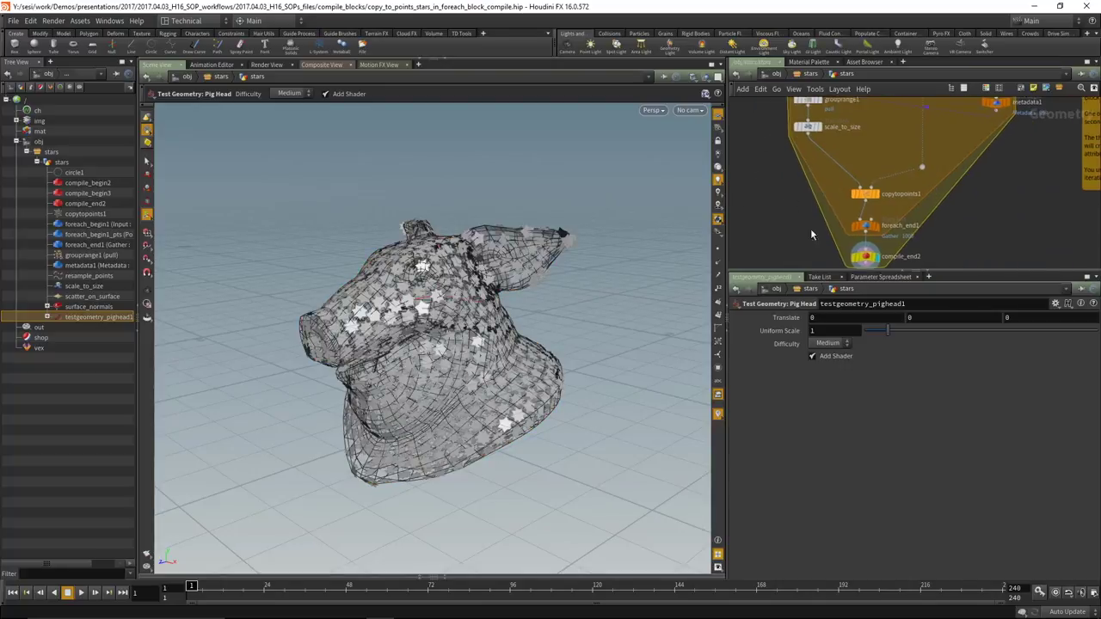
scroll(775, 202, up, 3)
scroll(801, 211, up, 4)
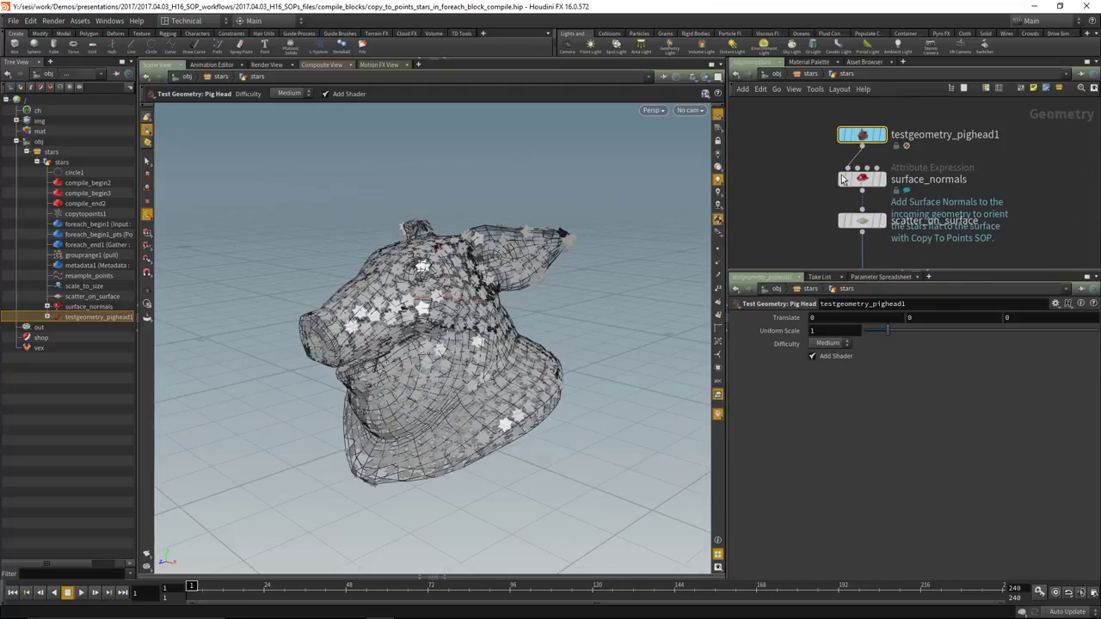
click(861, 179)
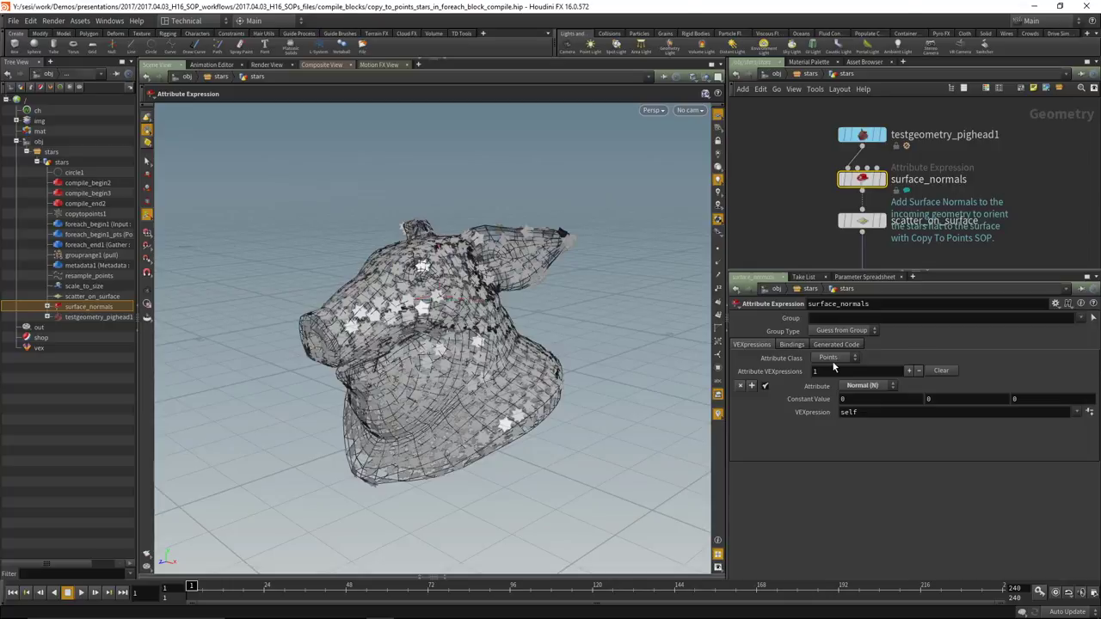
middle_drag(1035, 228, 1027, 178)
mouse_move(865, 176)
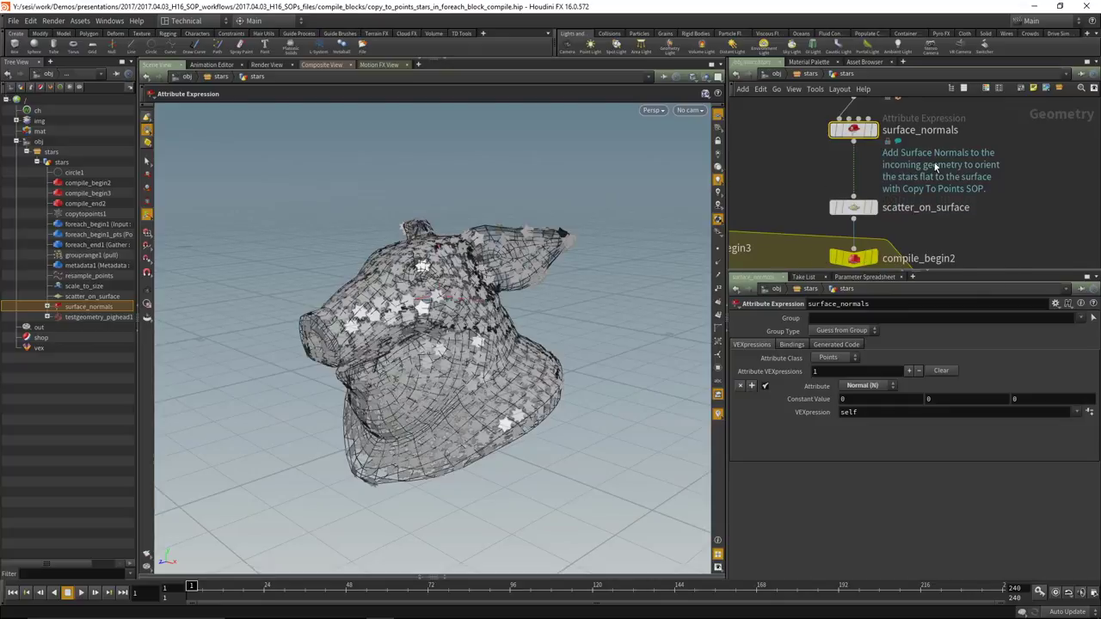
Move foreach_begin1_pts up in the network, roughly level with foreach_begin1, and select compile_begin2.
scroll(995, 217, down, 2)
middle_drag(996, 217, 978, 191)
middle_drag(1055, 227, 990, 194)
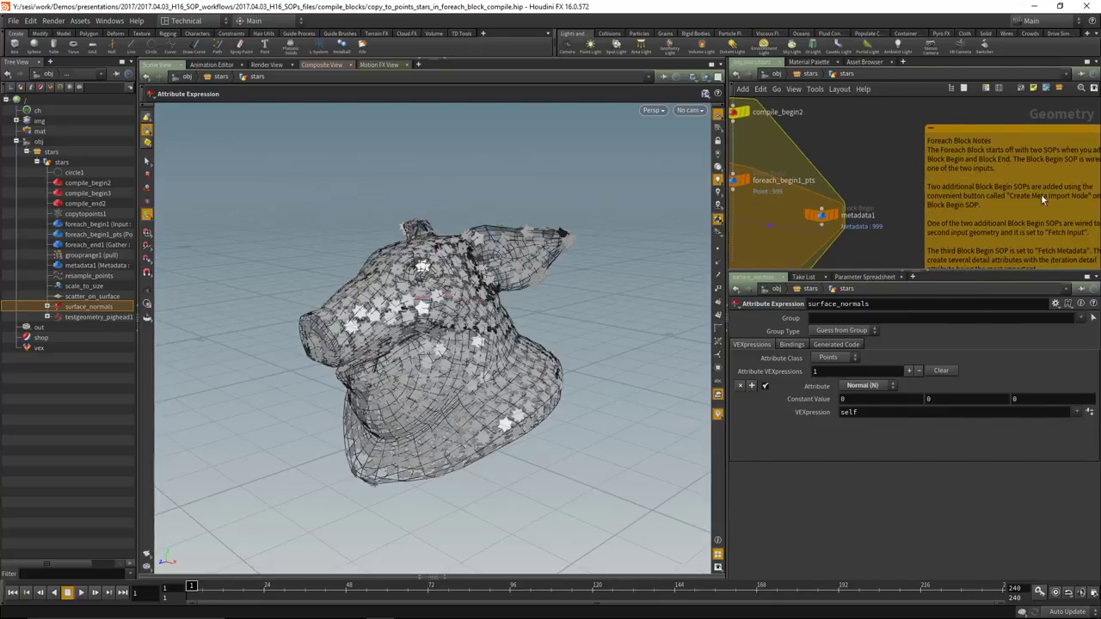
scroll(854, 151, down, 1)
middle_drag(854, 151, 955, 179)
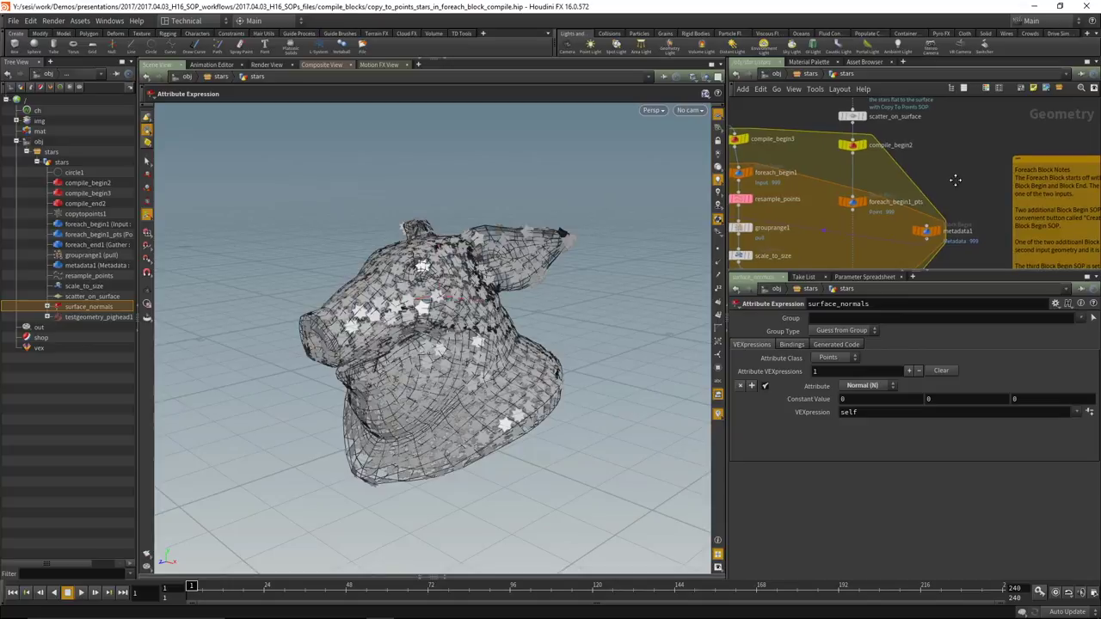
scroll(955, 185, down, 2)
middle_drag(962, 225, 993, 202)
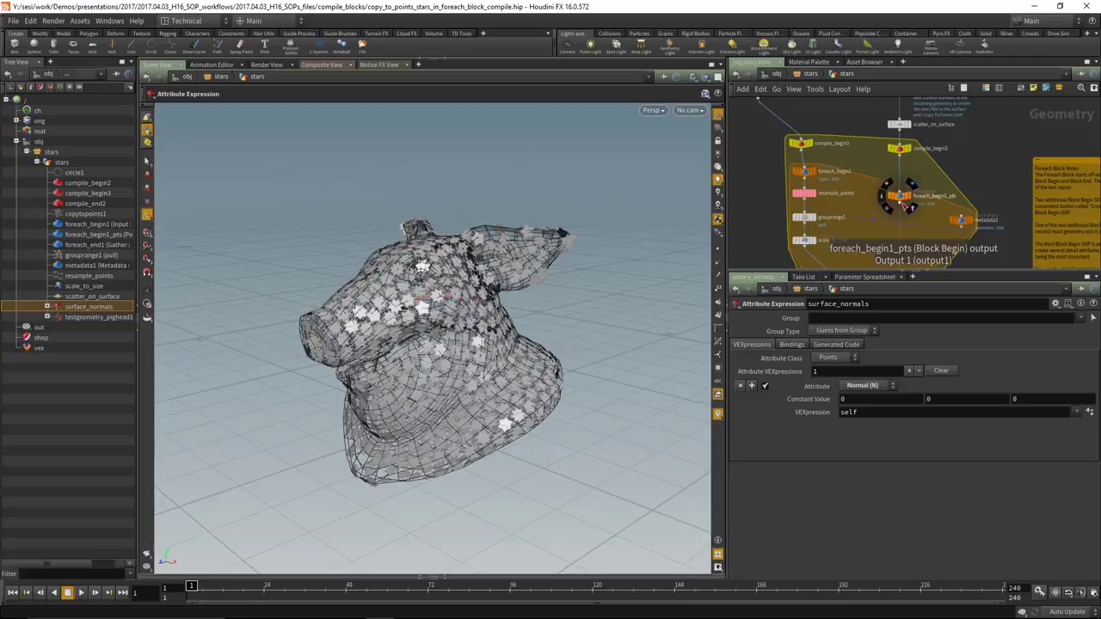
drag(901, 205, 900, 176)
middle_drag(877, 153, 844, 153)
click(914, 172)
middle_drag(790, 250, 762, 199)
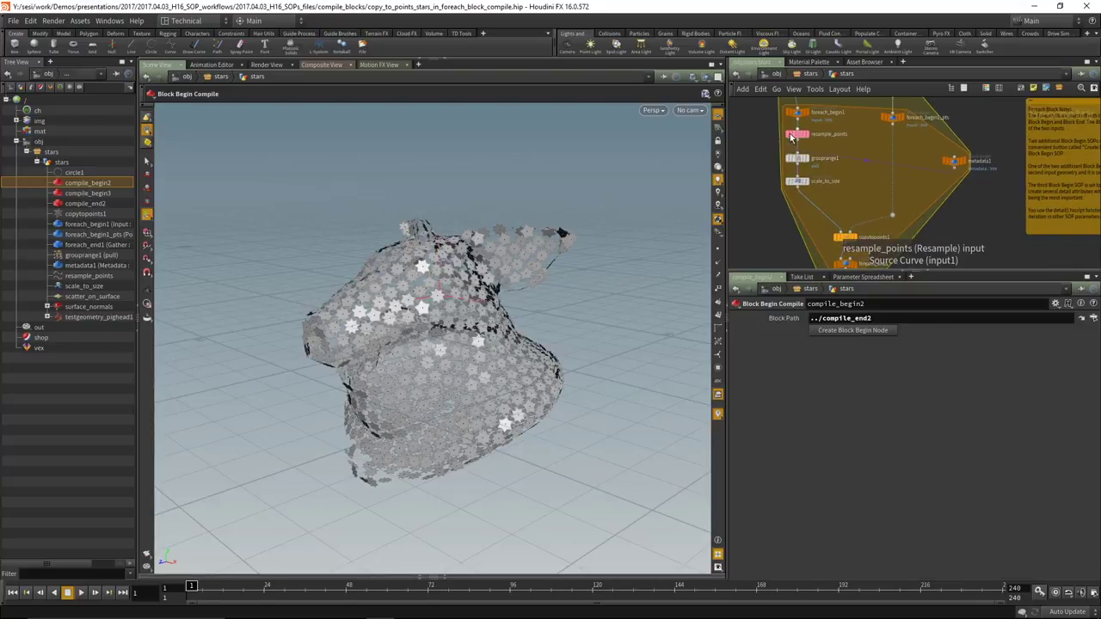
Select resample_points in the for-each block and review its Segments expression and Spare Input 0.
scroll(793, 136, up, 5)
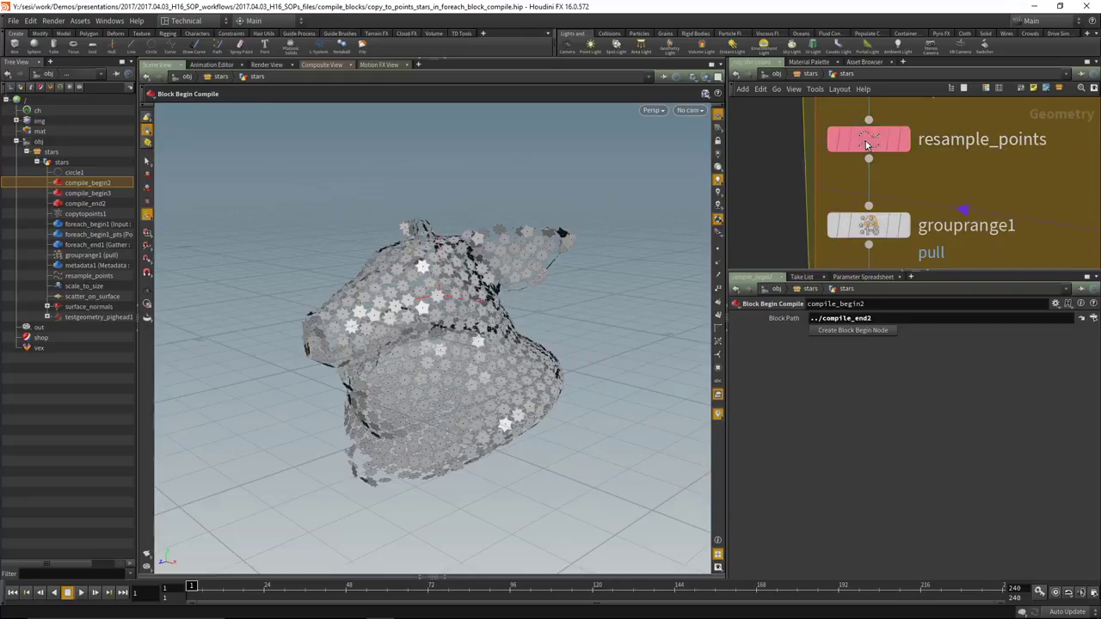
click(866, 143)
scroll(780, 218, down, 3)
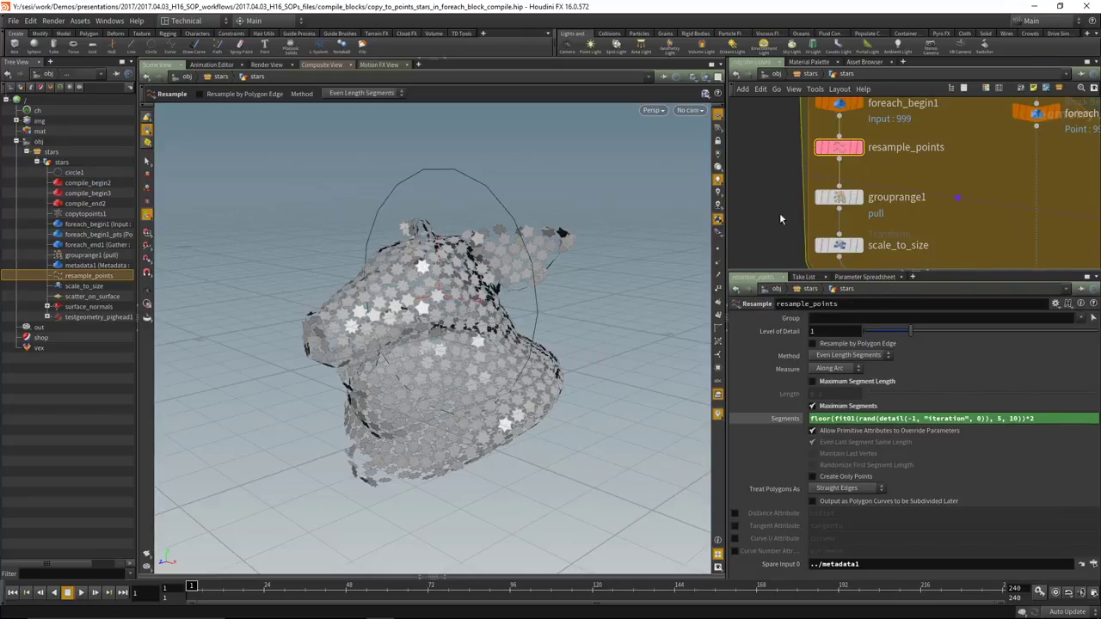
Open the scene file verbtest.hip from the same folder, discarding the changes to the stars scene.
click(13, 21)
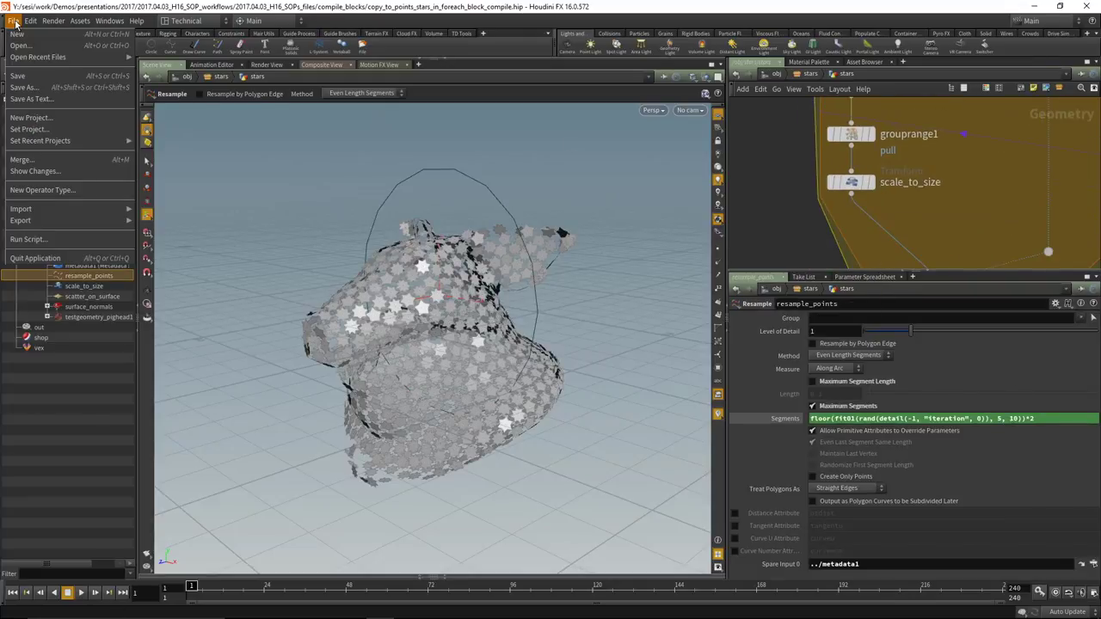
click(27, 47)
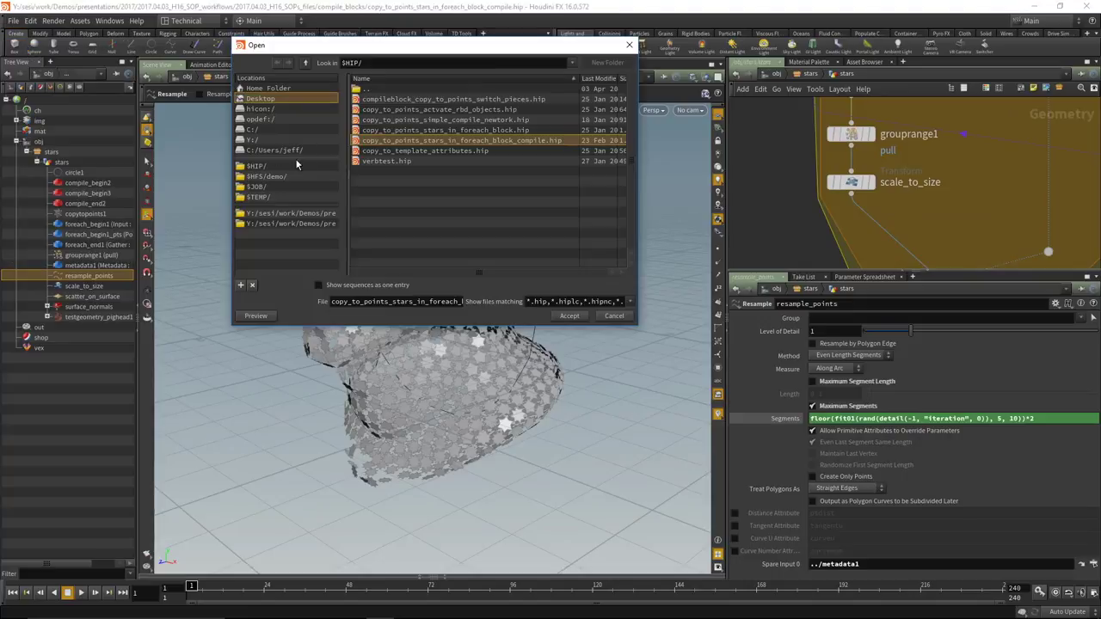
click(384, 161)
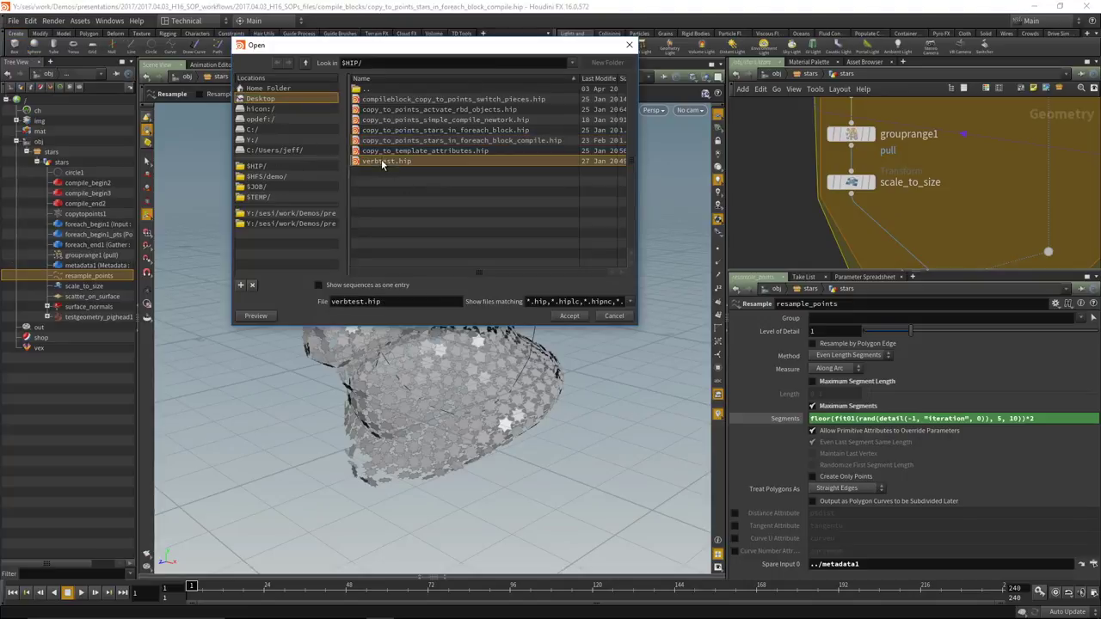
click(575, 315)
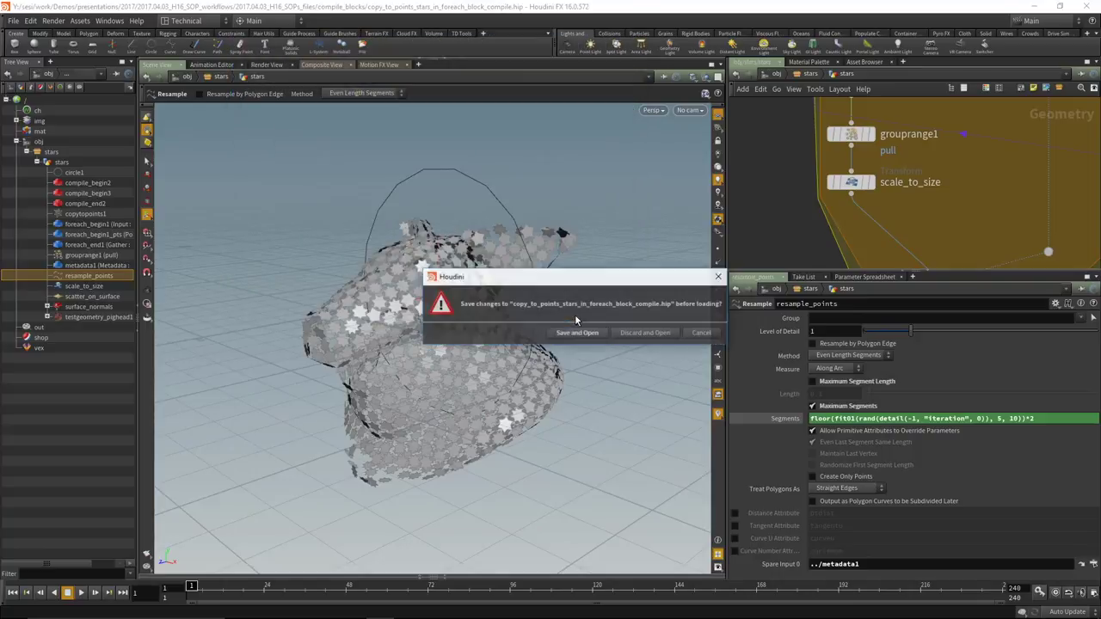
click(627, 335)
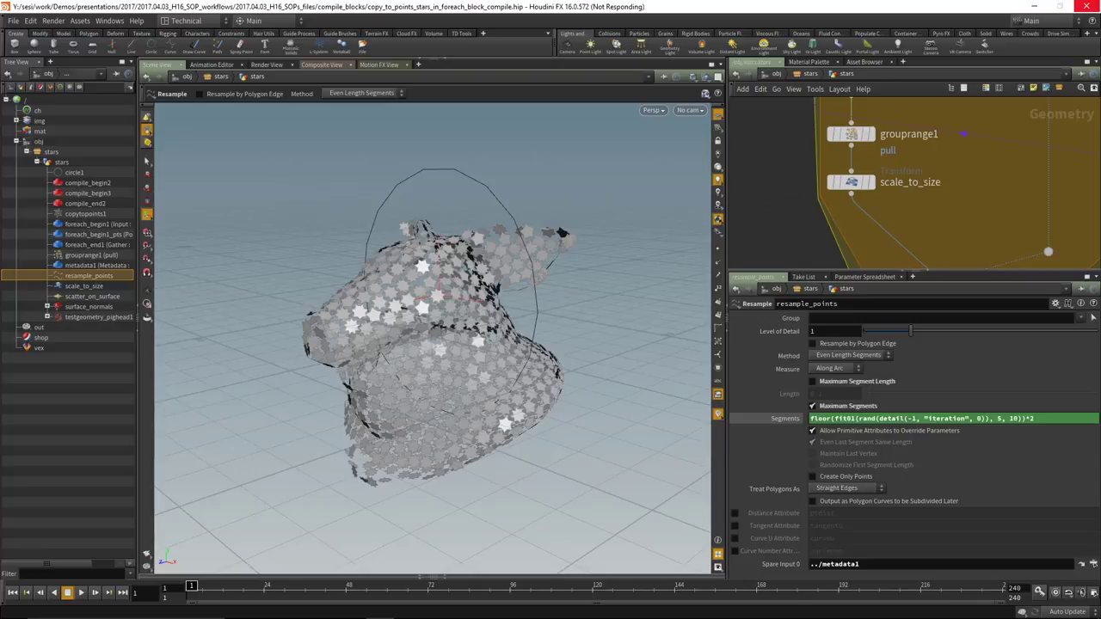
Look over the scene's geometry objects, including verbs, list_verbs, OpenCL_For_Loop, spare_inputs and parallel_foreach.
scroll(841, 177, up, 3)
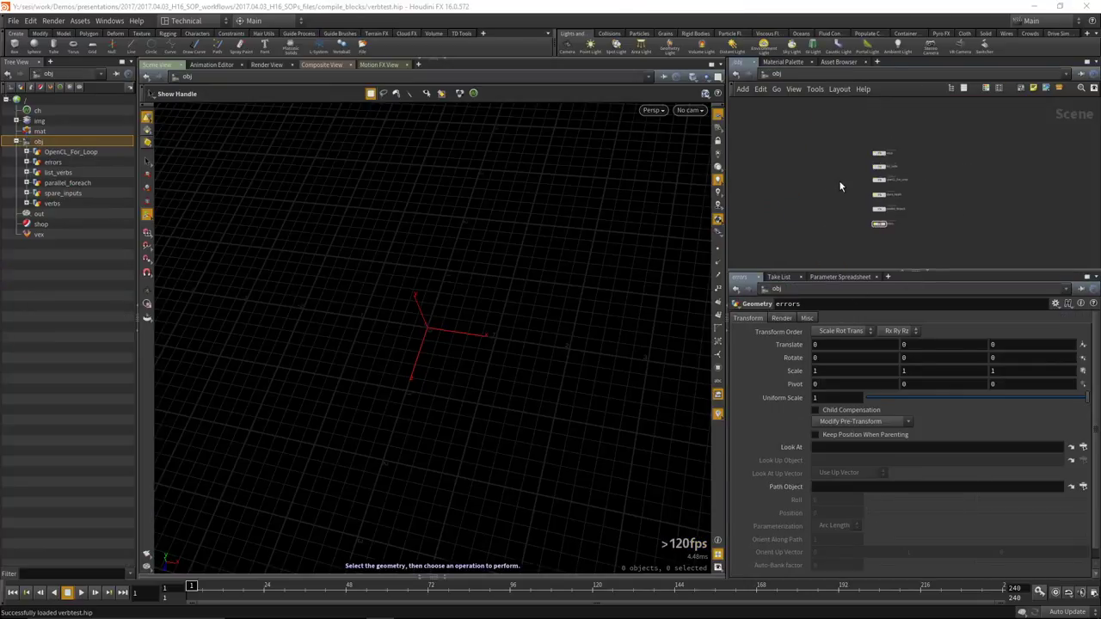
key(Escape)
drag(488, 318, 534, 336)
key(Return)
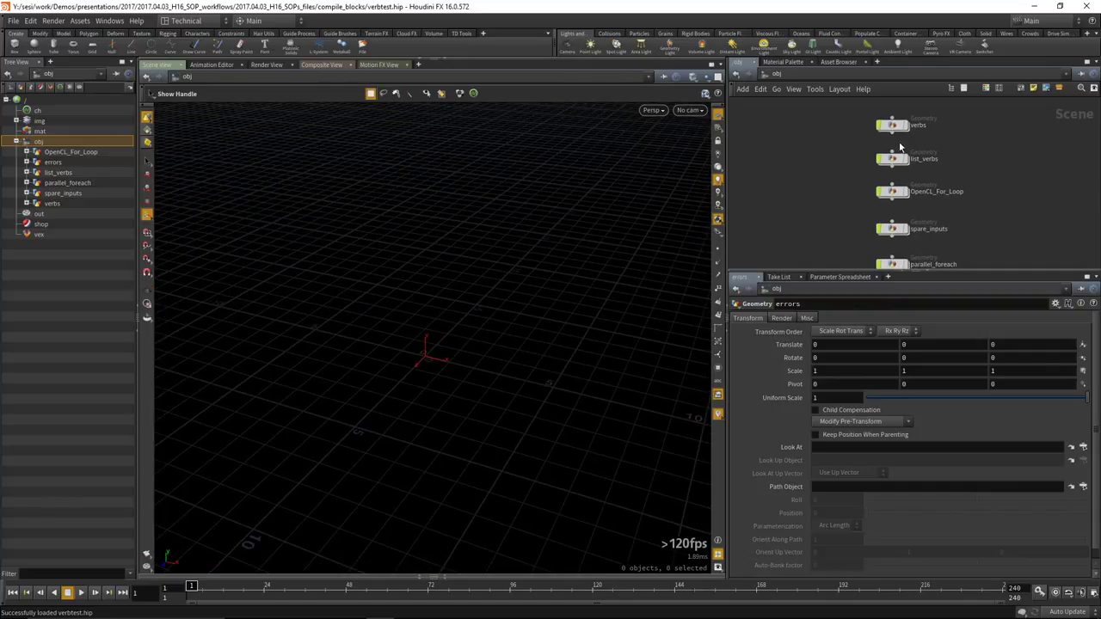
scroll(829, 155, up, 2)
scroll(800, 198, down, 2)
scroll(806, 200, up, 2)
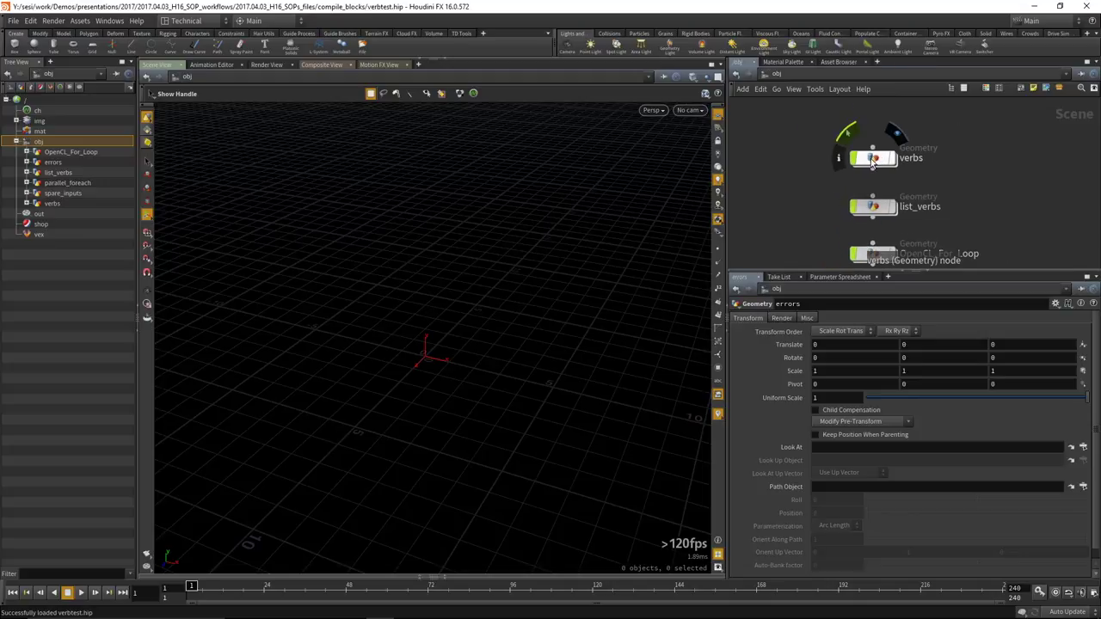
key(Escape)
drag(548, 273, 803, 193)
scroll(804, 193, down, 2)
middle_drag(809, 181, 820, 174)
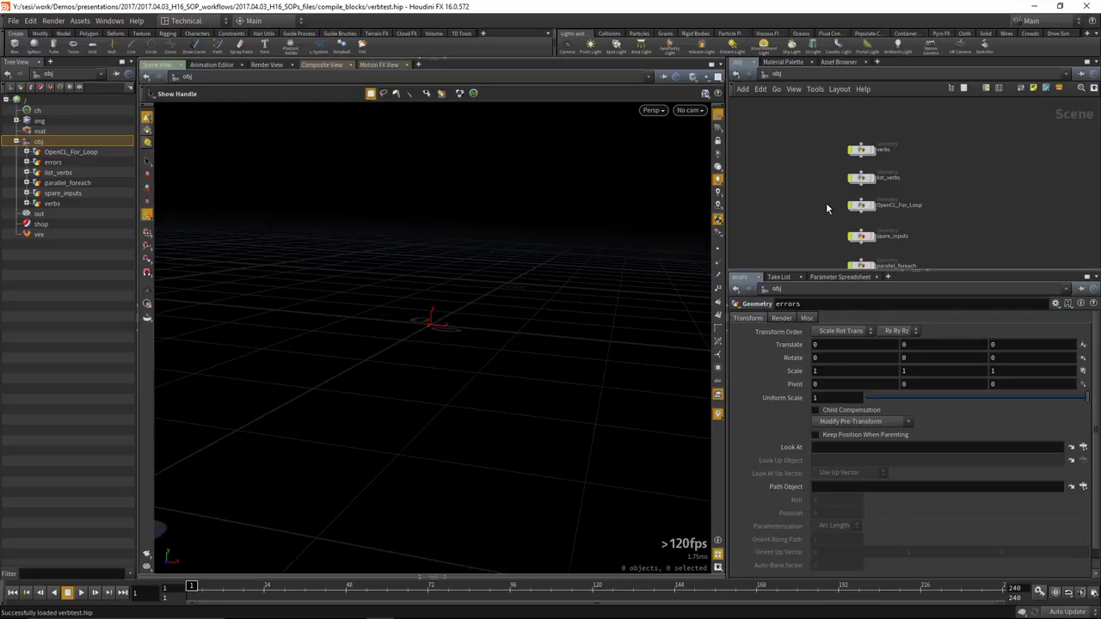
scroll(817, 172, up, 2)
scroll(828, 198, up, 3)
key(Escape)
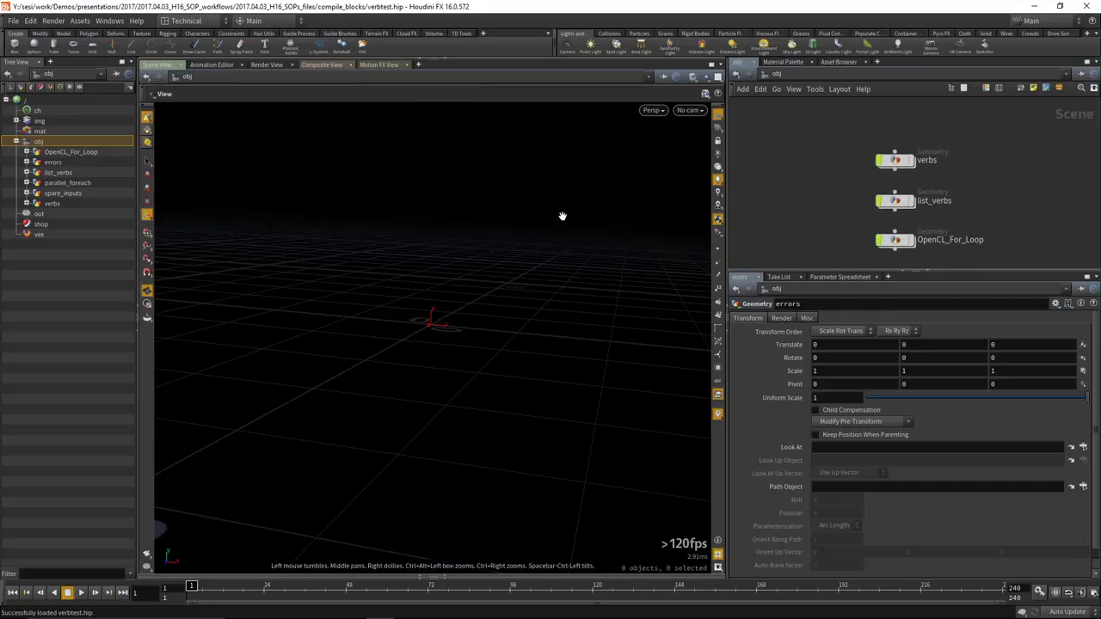
Select the verbs object and go inside its geometry network.
drag(562, 216, 556, 232)
scroll(828, 163, up, 3)
click(866, 150)
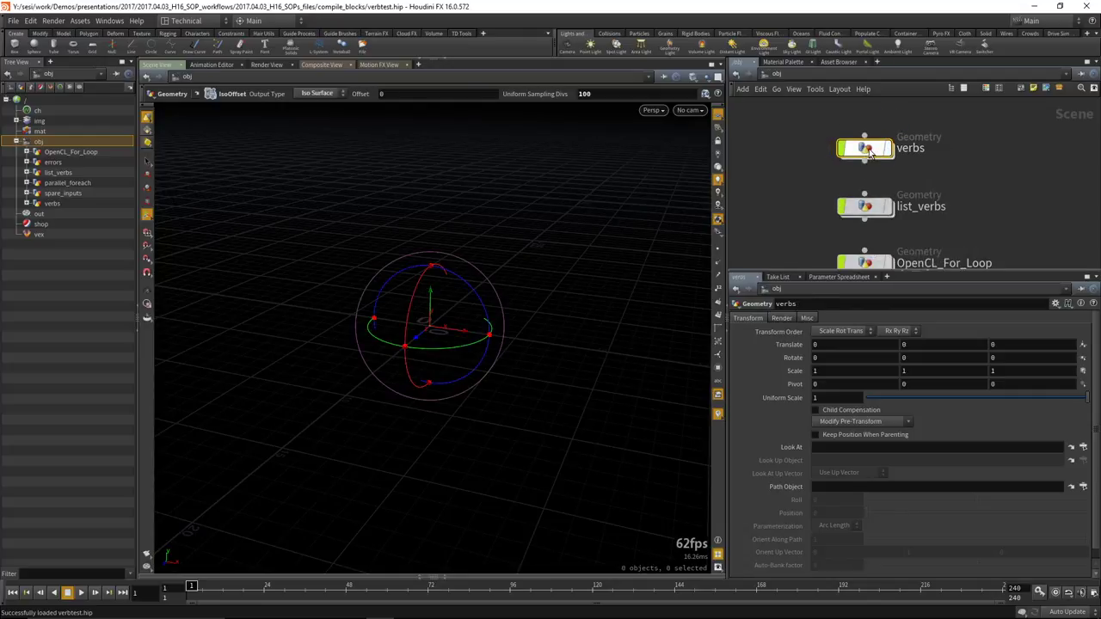
key(i)
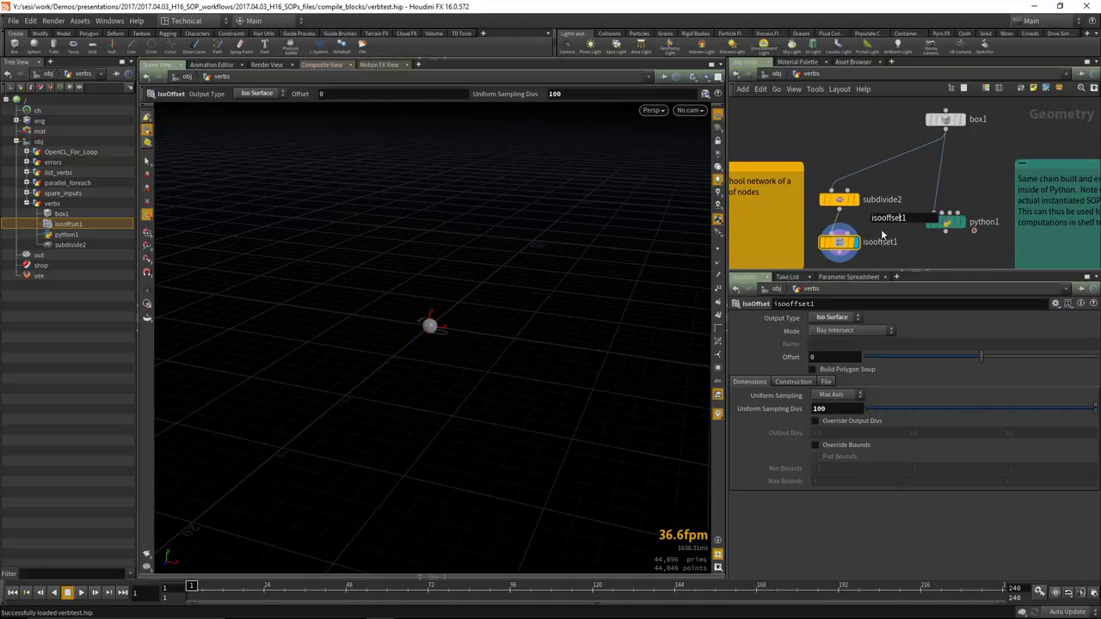
scroll(912, 232, up, 2)
scroll(919, 203, up, 1)
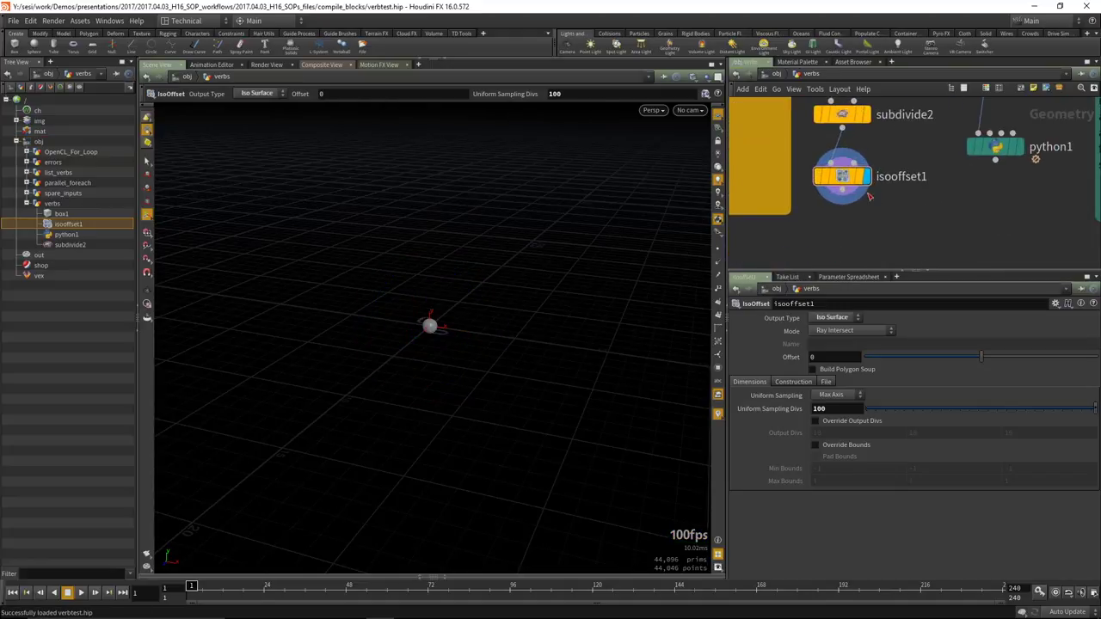
Review the settings of subdivide2 and isooffset1, and select both nodes of this old-school chain together.
scroll(933, 219, up, 2)
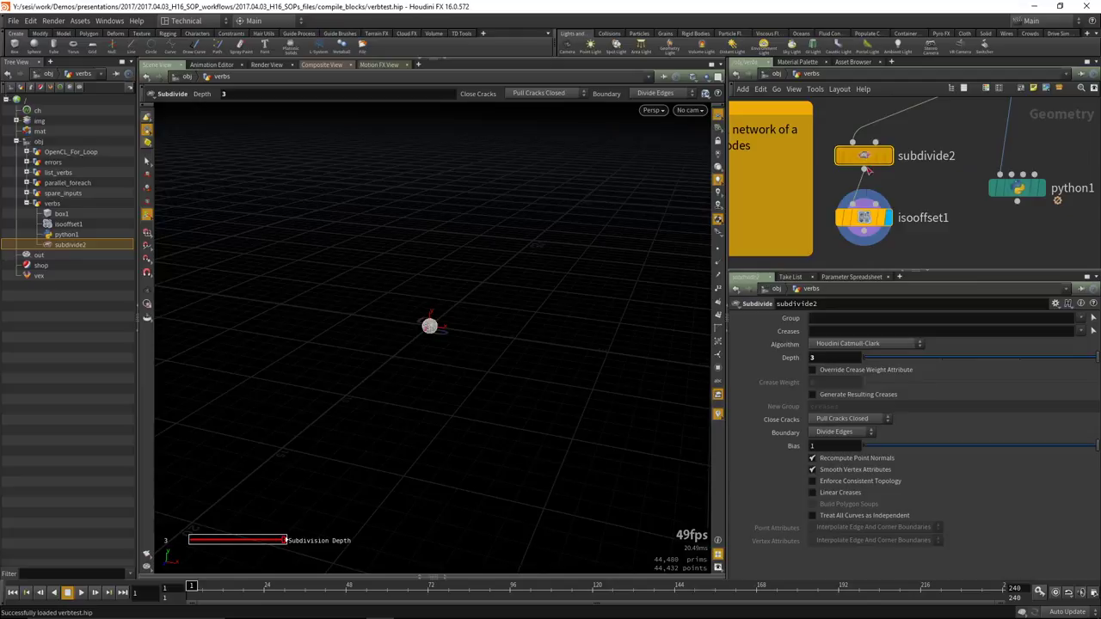
scroll(981, 196, down, 2)
scroll(989, 206, up, 2)
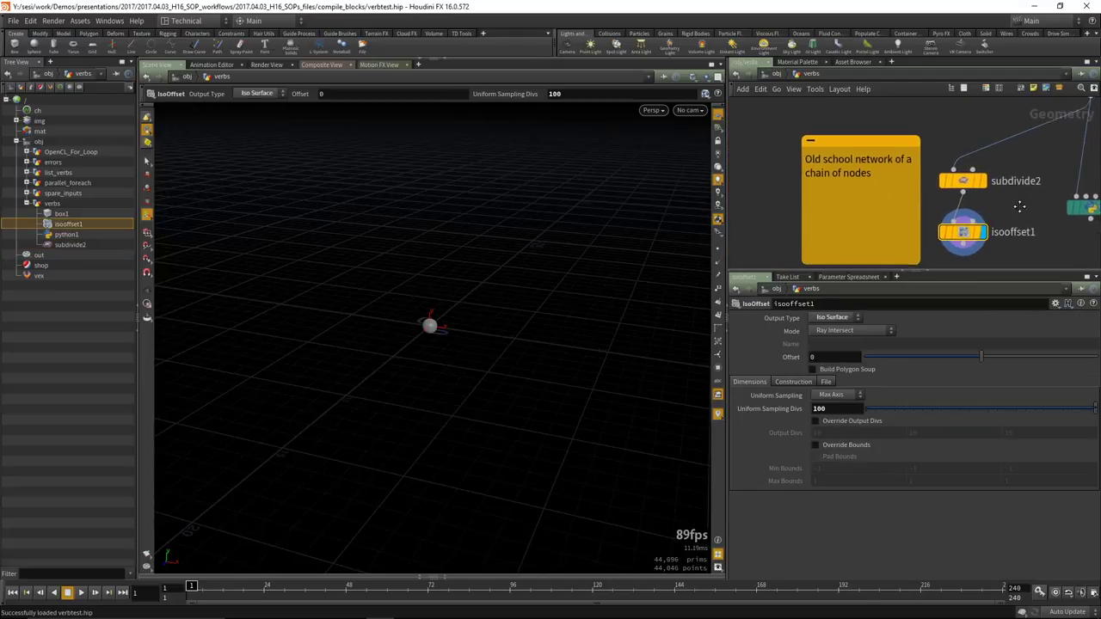
scroll(944, 225, down, 2)
shift+click(899, 161)
middle_drag(941, 180, 840, 182)
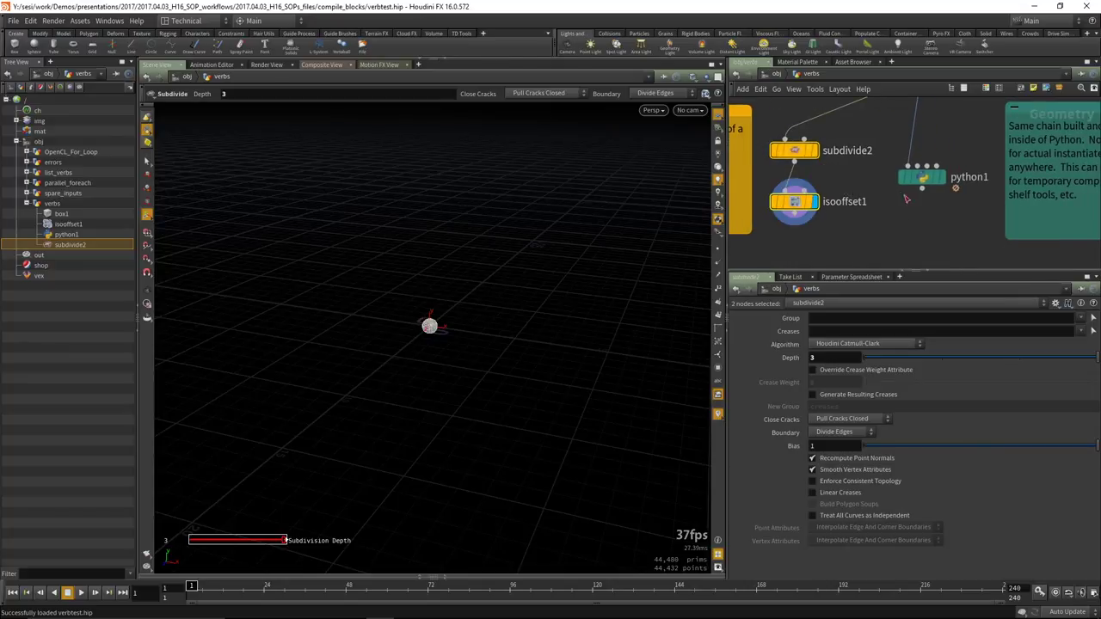
Select python1 and enlarge its parameter area to read the Python Code that builds the same chain.
middle_drag(906, 199, 873, 217)
middle_drag(912, 198, 876, 228)
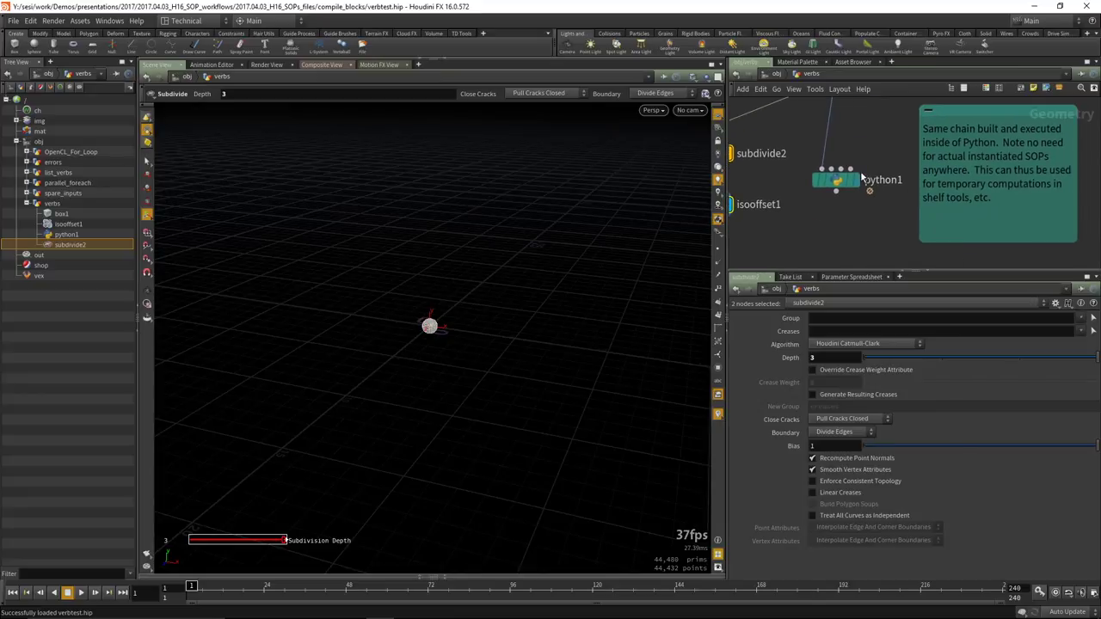
mouse_move(837, 184)
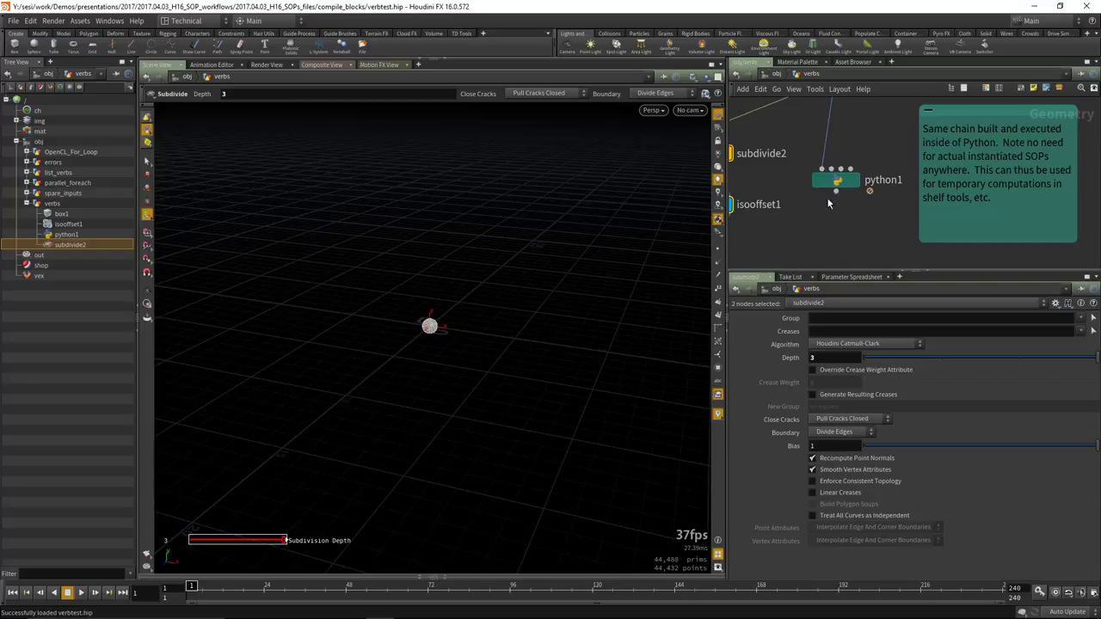
click(844, 183)
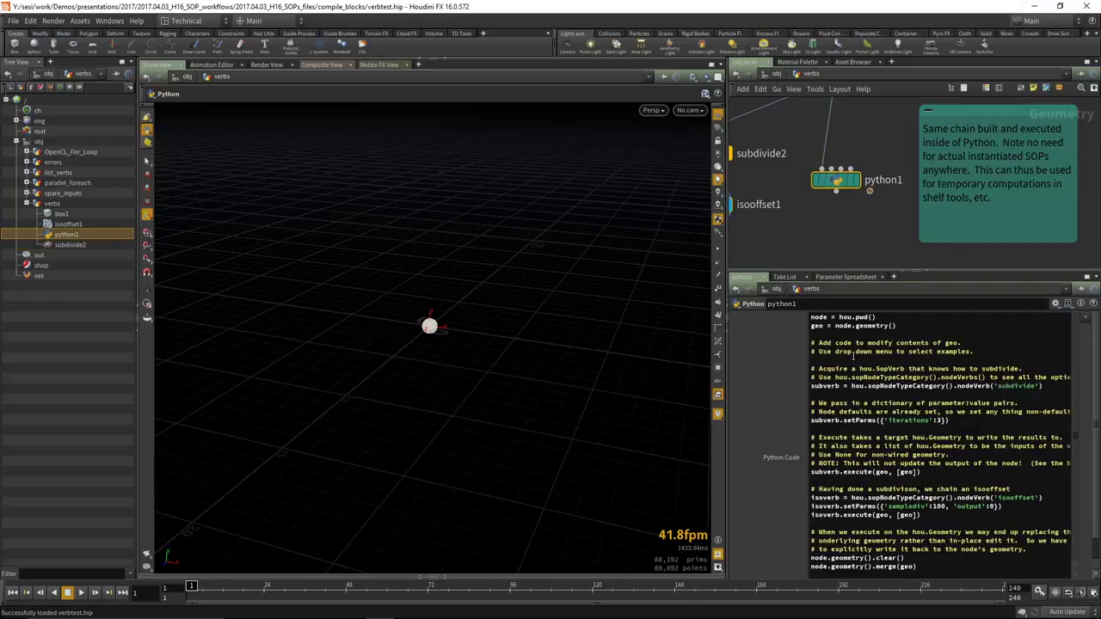
drag(862, 272, 862, 202)
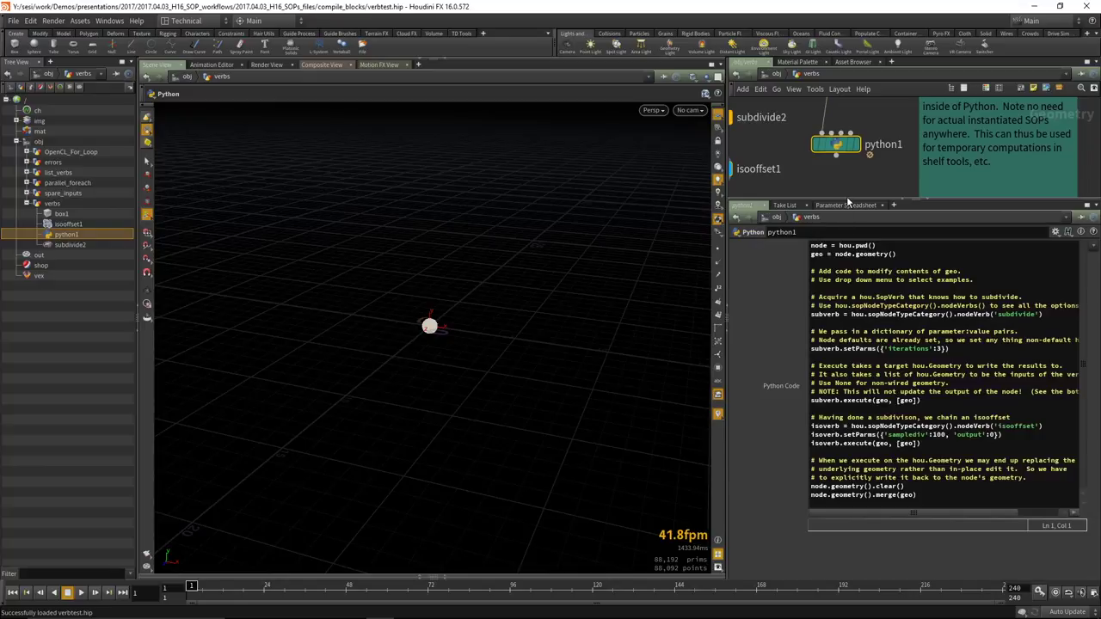
drag(850, 201, 850, 242)
middle_drag(827, 187, 909, 221)
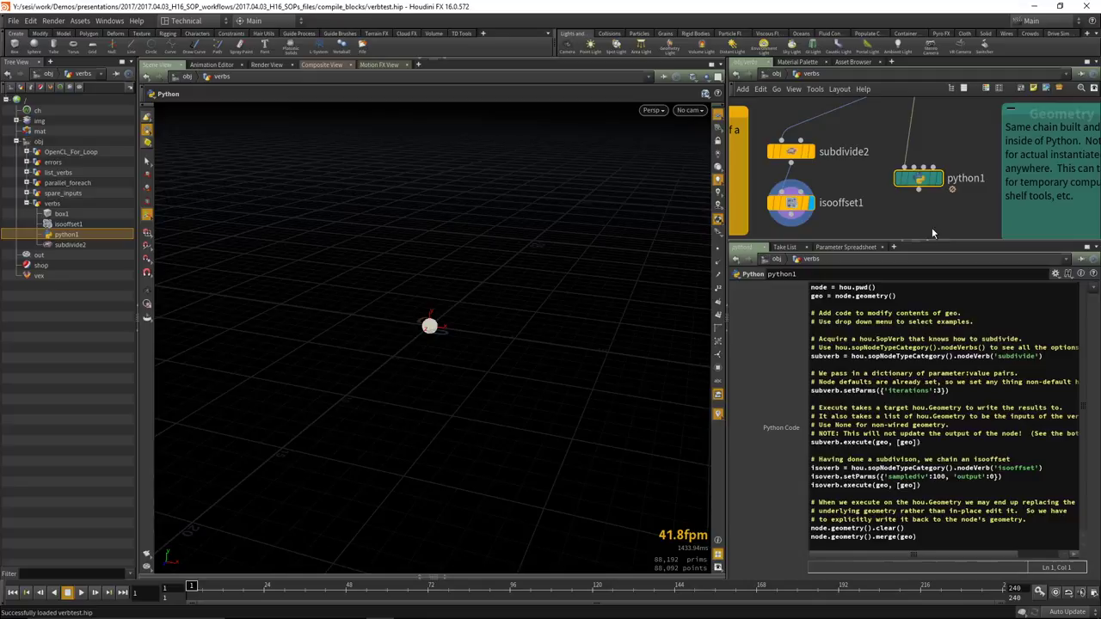
Nudge the python1 node beside isooffset1 and undo its last move.
drag(920, 178, 925, 178)
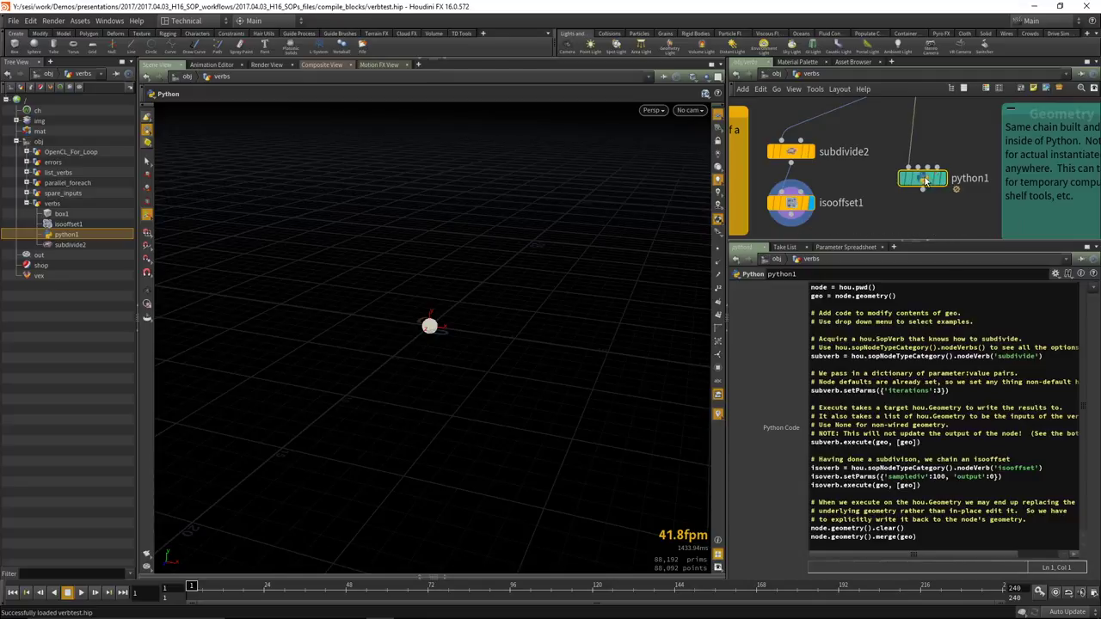
mouse_move(921, 179)
drag(923, 179, 923, 185)
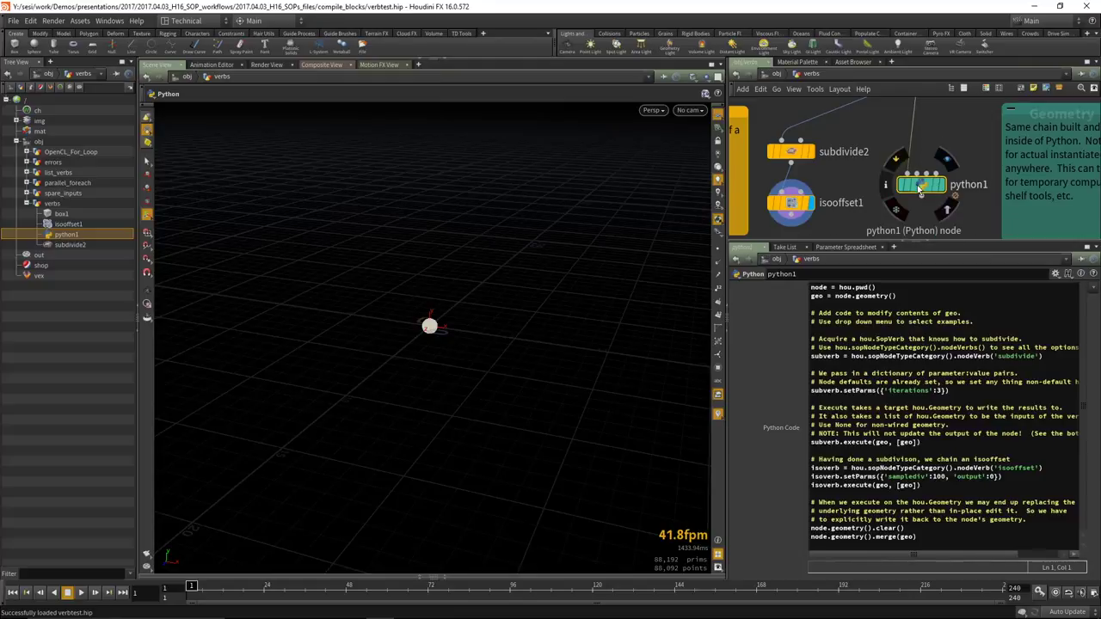
key(ctrl+z)
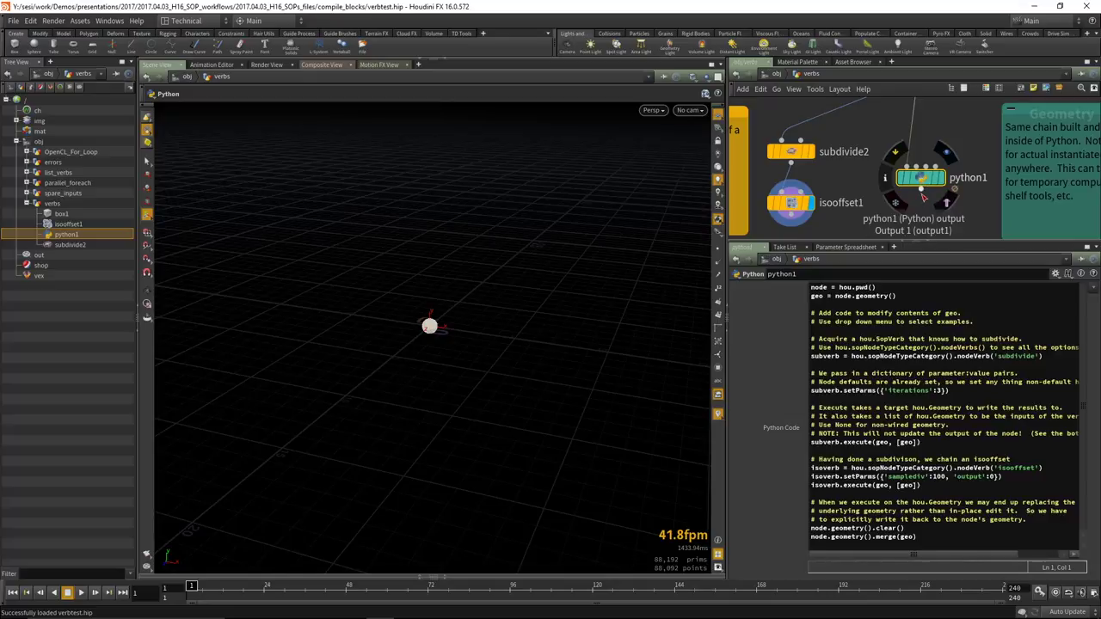
middle_drag(920, 188, 916, 182)
mouse_move(917, 173)
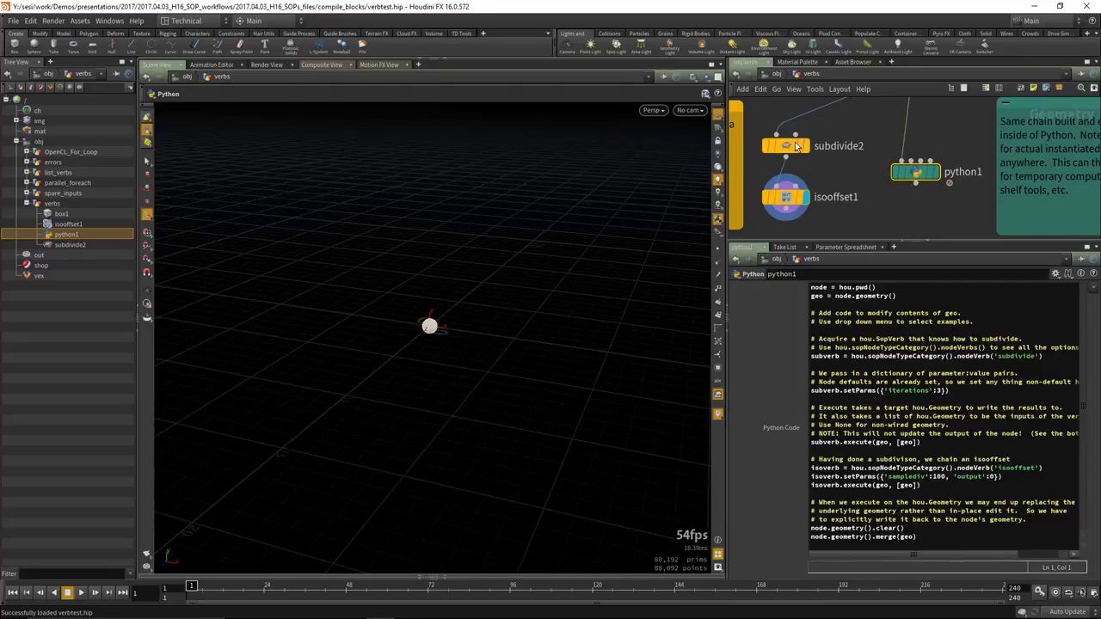
Examine python1's subdivide verb line, highlighting the hou.sopNodeTypeCategory().nodeVerb call, the 'subdivide' argument and the subverb variable.
middle_drag(903, 229, 890, 197)
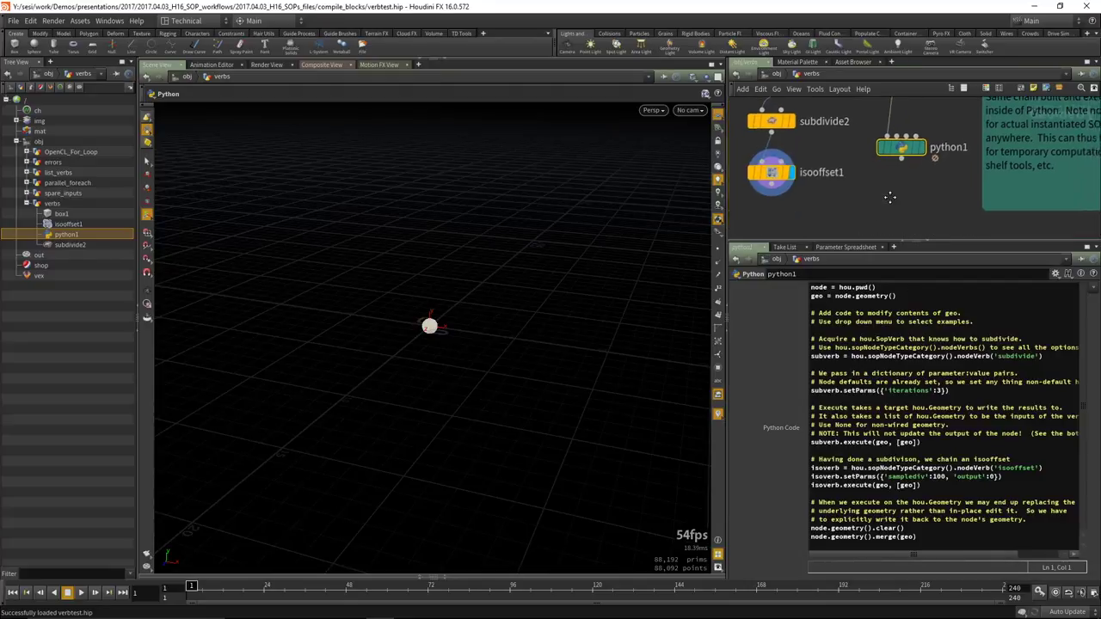
drag(812, 356, 975, 358)
click(871, 357)
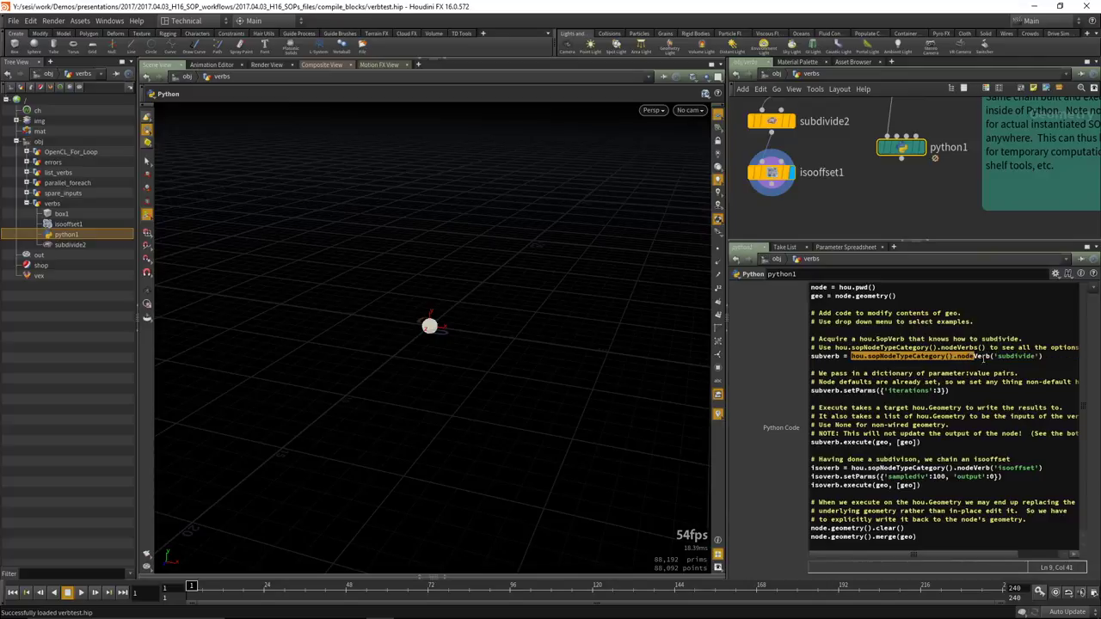
click(1001, 354)
drag(1001, 355, 1026, 356)
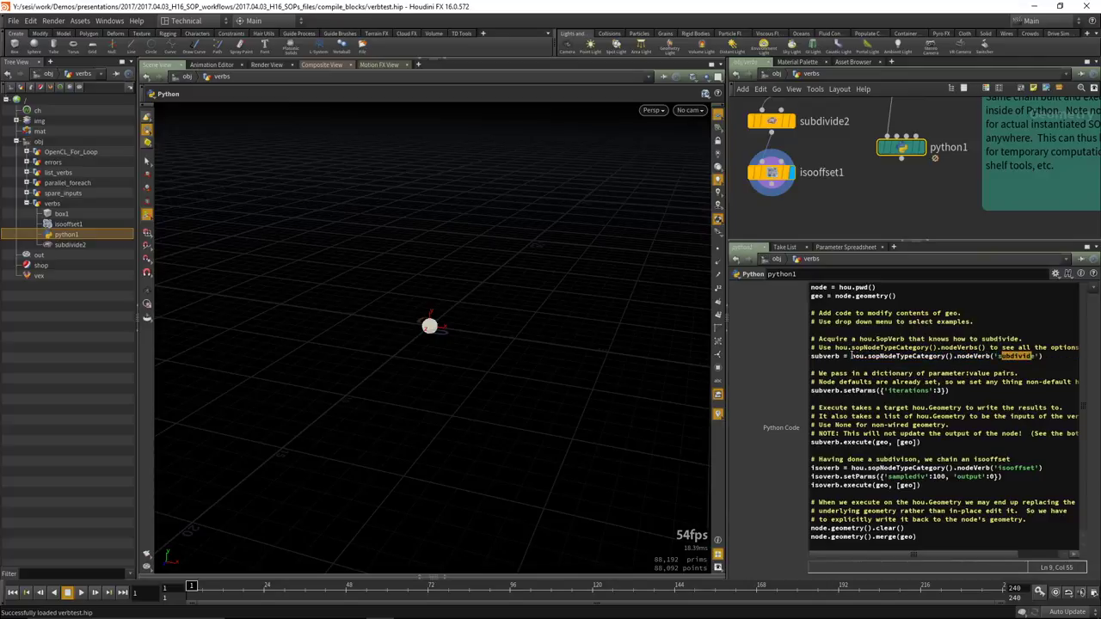
drag(839, 356, 807, 357)
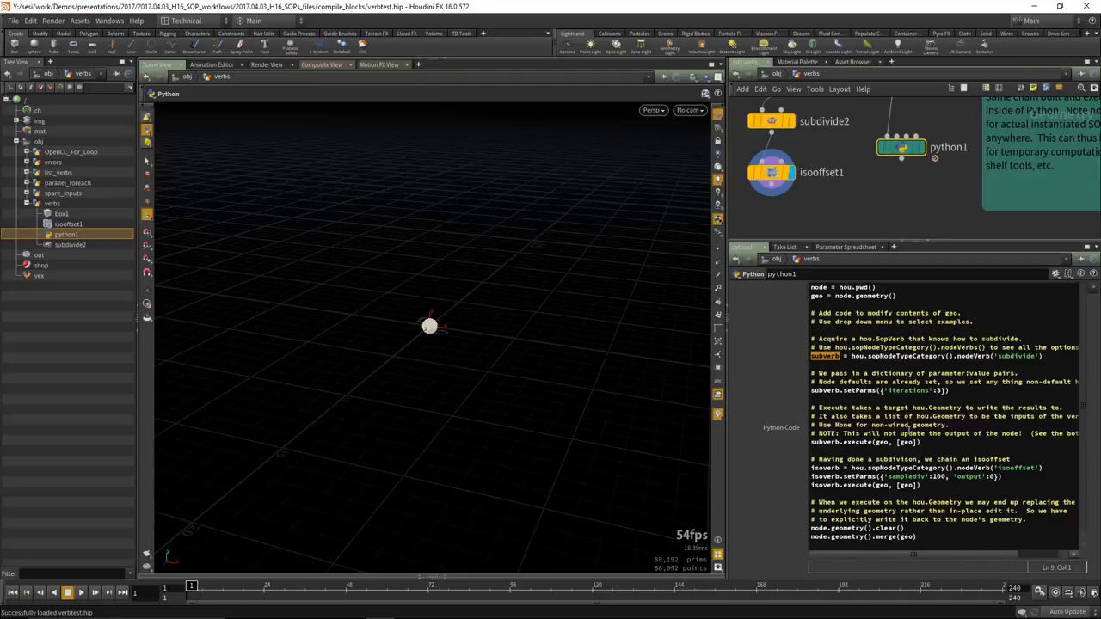
Compare the subdivide2 and isooffset1 chain with the python1 node that runs the same operations in code.
mouse_move(901, 154)
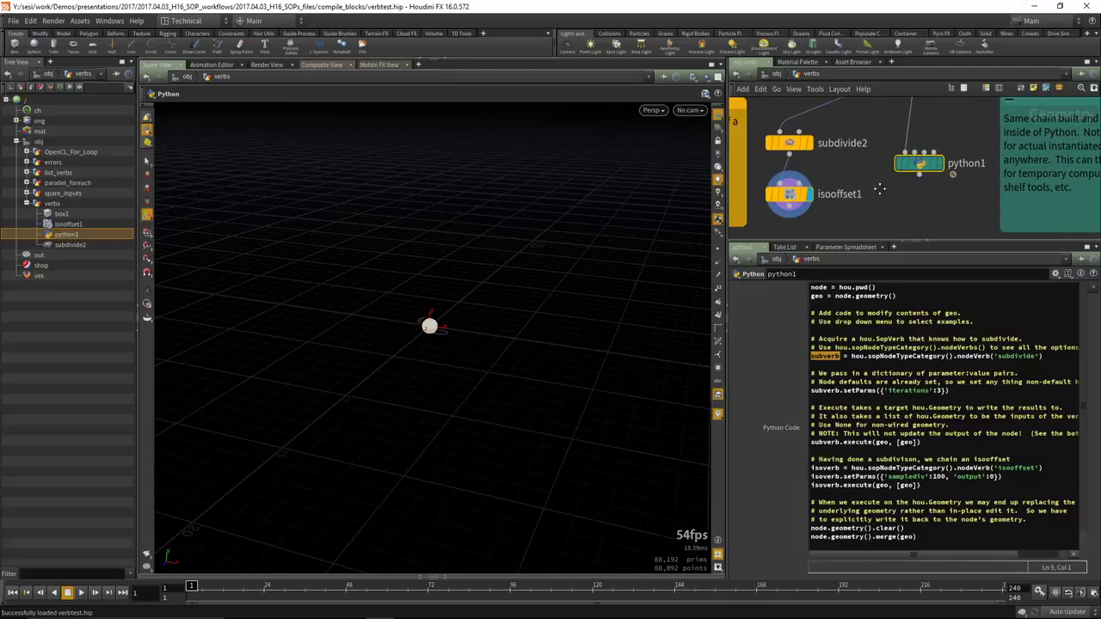
click(809, 202)
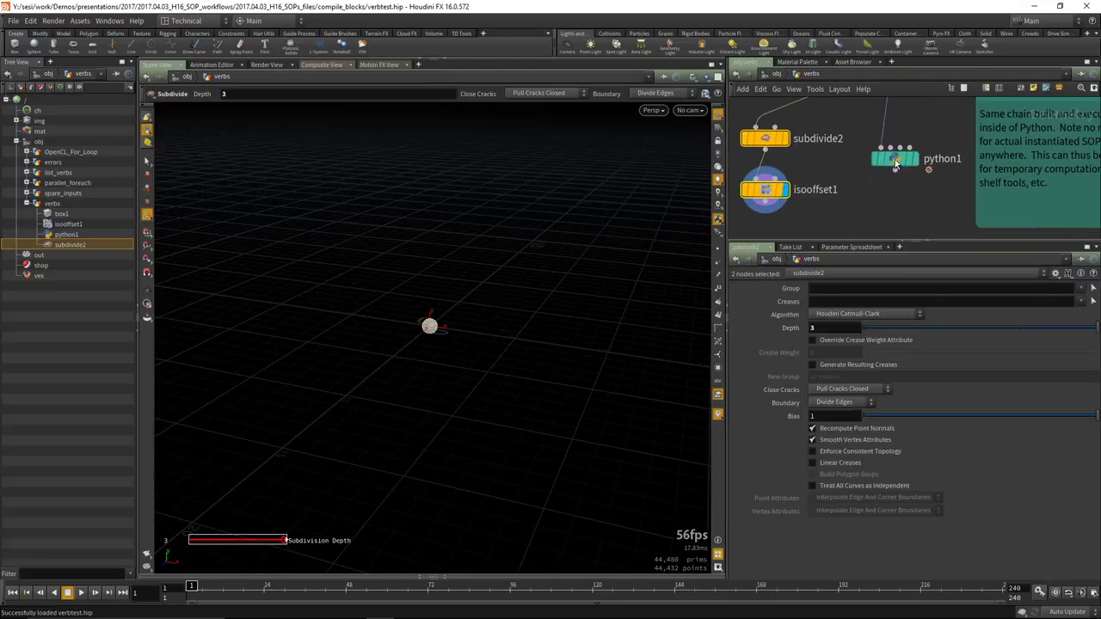
click(899, 160)
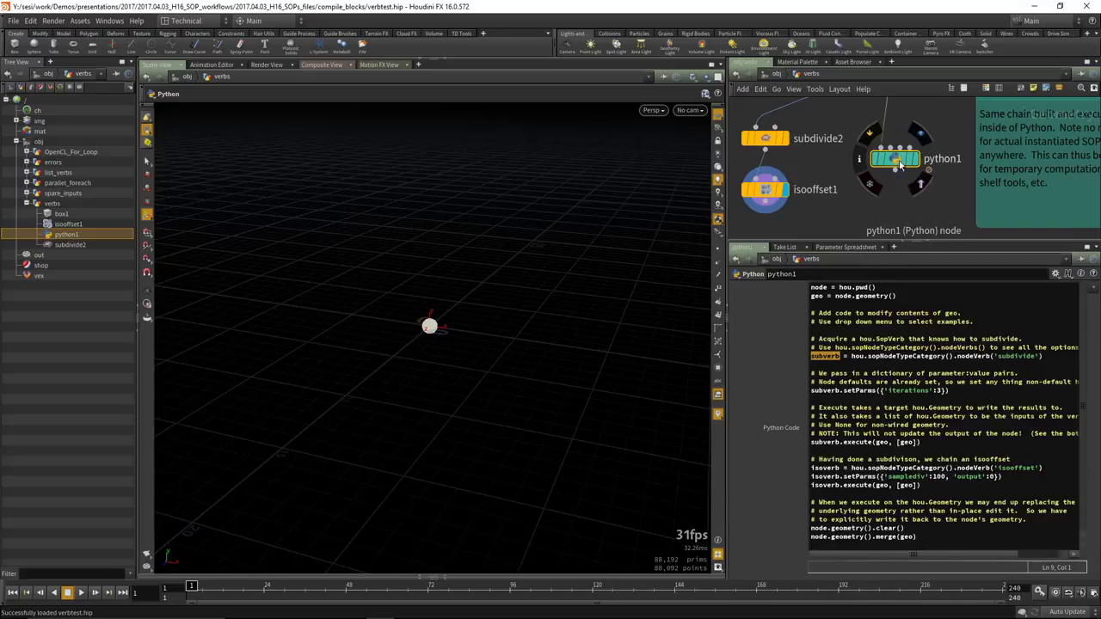
middle_drag(918, 201, 909, 201)
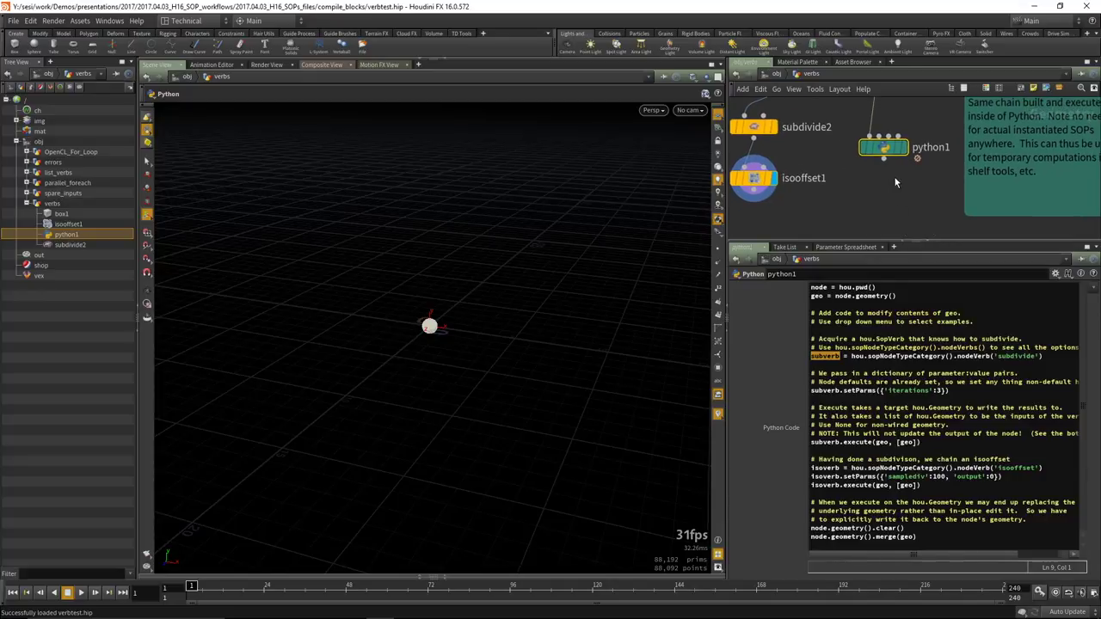
middle_drag(892, 191, 912, 207)
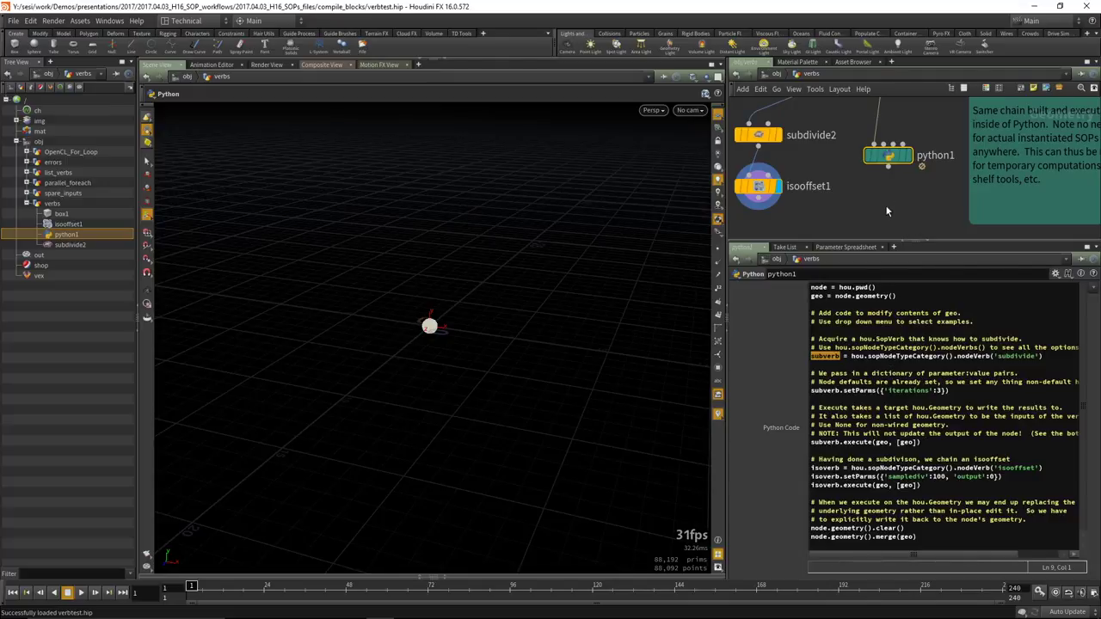
scroll(882, 204, down, 5)
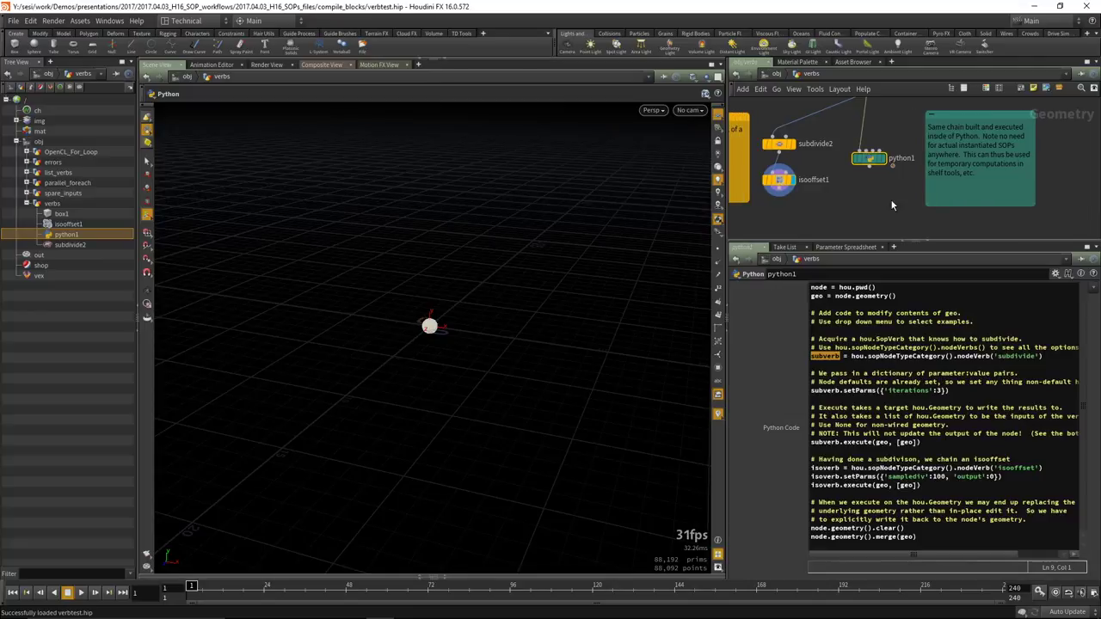
scroll(888, 195, down, 4)
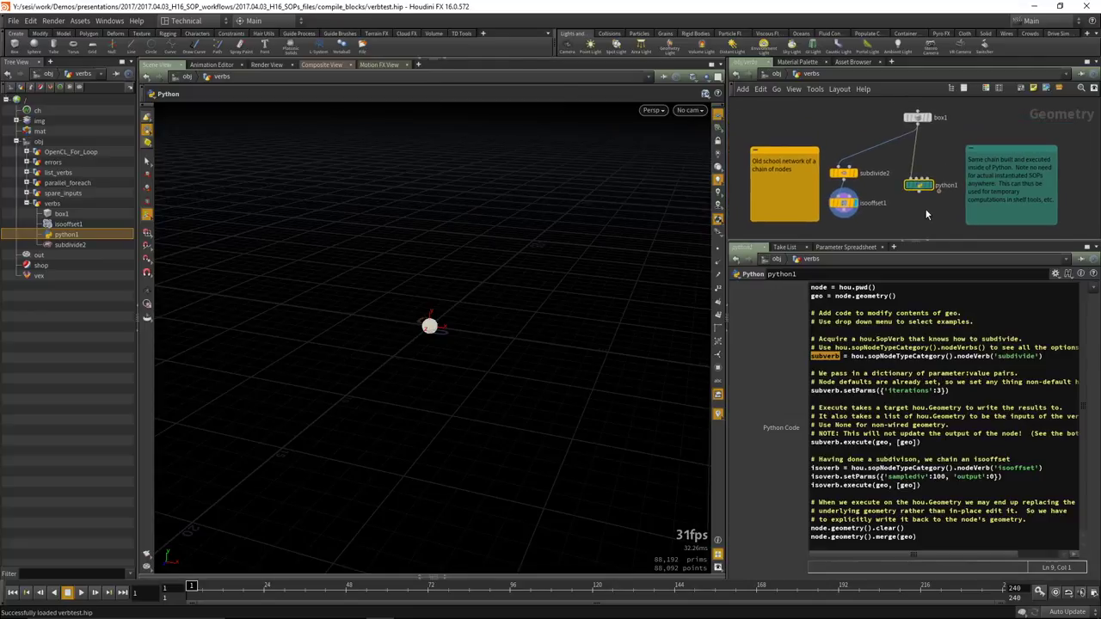
Leave the verbs network for the object level and enter the errors geometry network.
key(u)
scroll(992, 206, down, 5)
scroll(989, 186, down, 4)
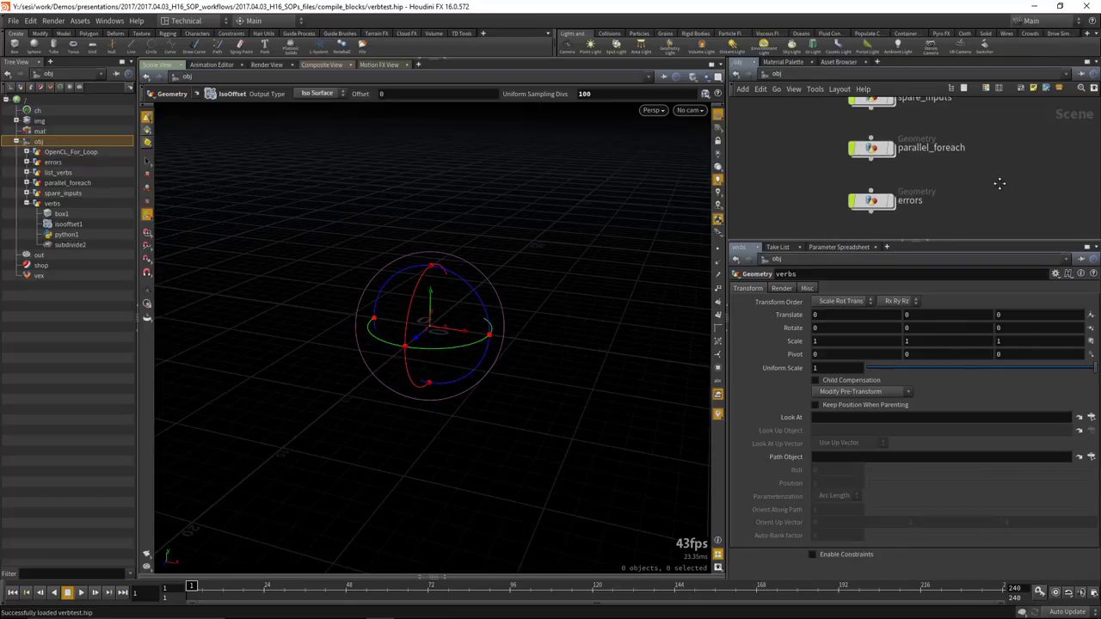
click(879, 210)
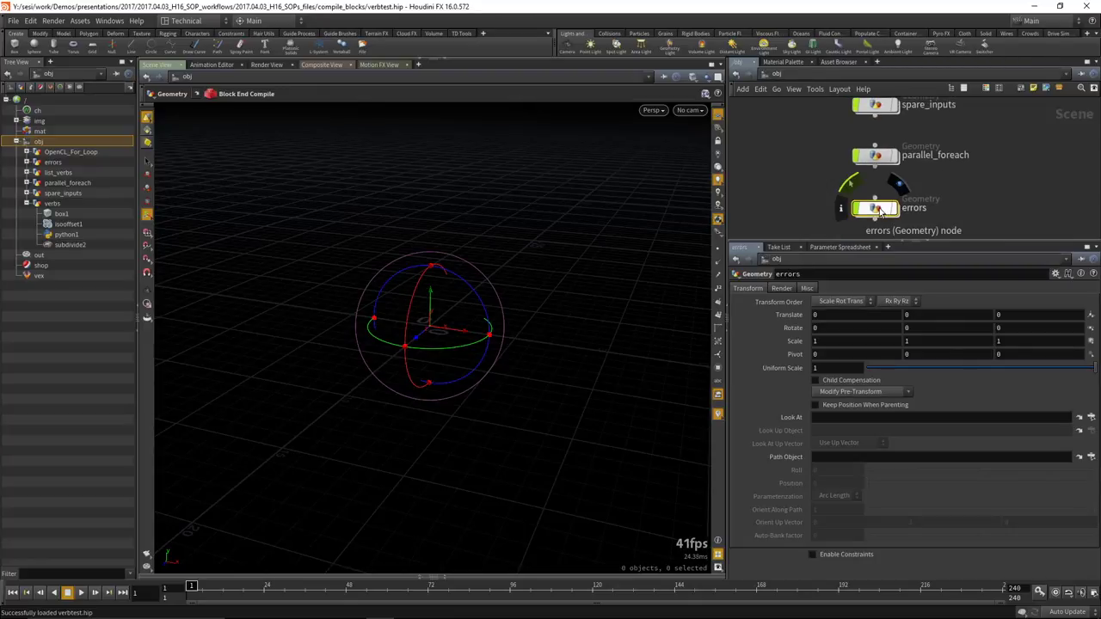
double_click(880, 210)
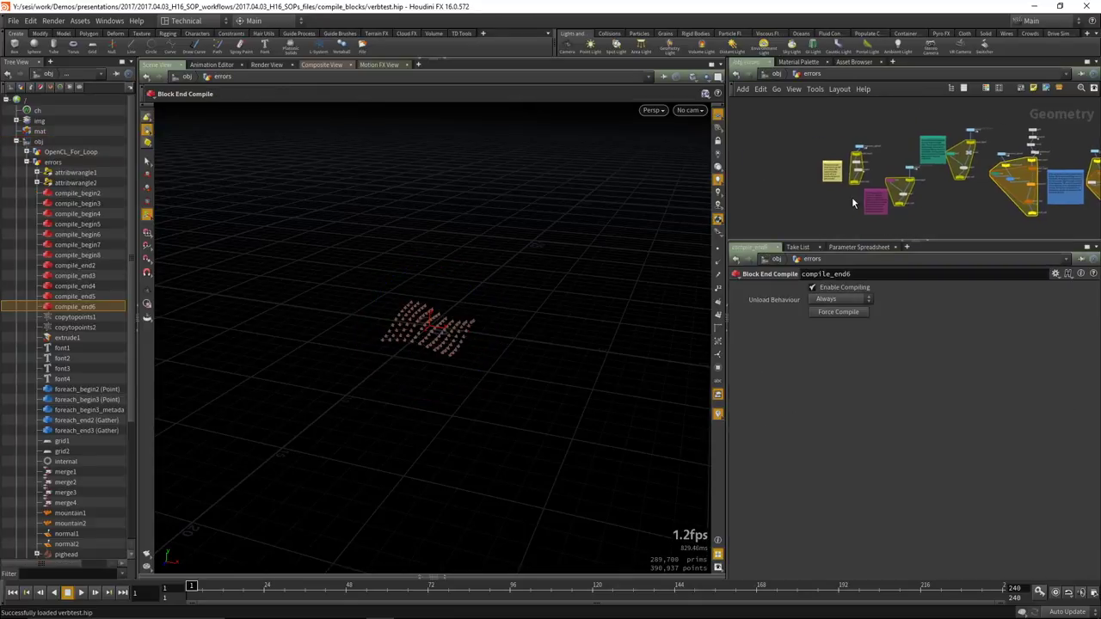
Examine the compile block examples and their sticky notes across the errors network.
scroll(856, 195, up, 4)
middle_drag(976, 195, 834, 196)
middle_drag(1058, 239, 957, 169)
middle_drag(893, 118, 978, 147)
middle_drag(814, 171, 900, 171)
middle_drag(845, 209, 892, 226)
scroll(892, 226, down, 3)
middle_drag(830, 239, 858, 217)
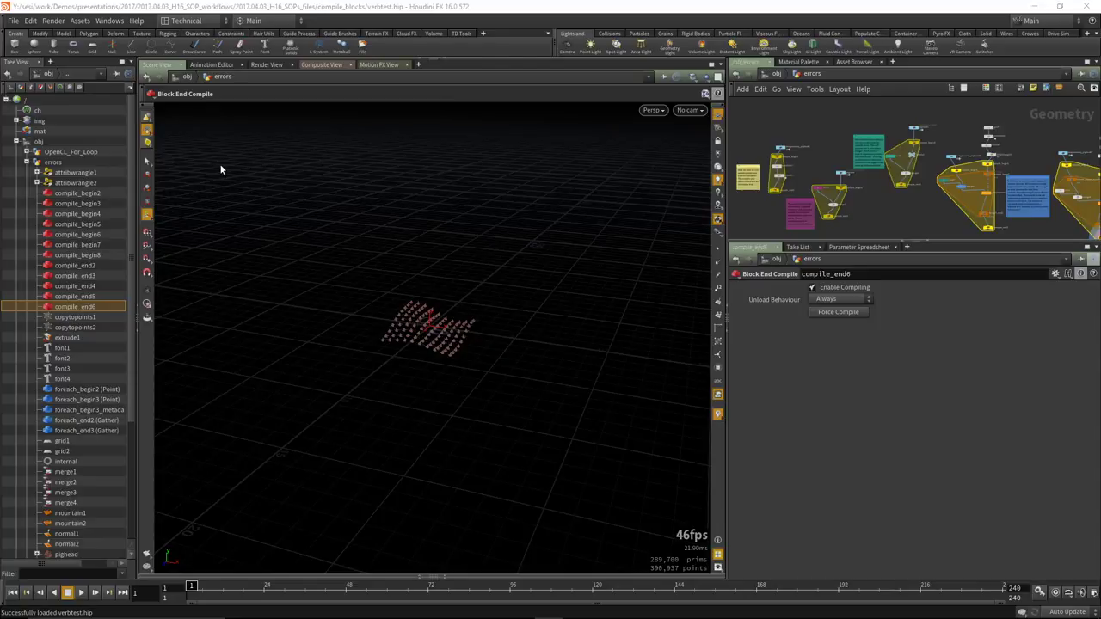
Start a new empty scene in place of verbtest.hip.
click(13, 20)
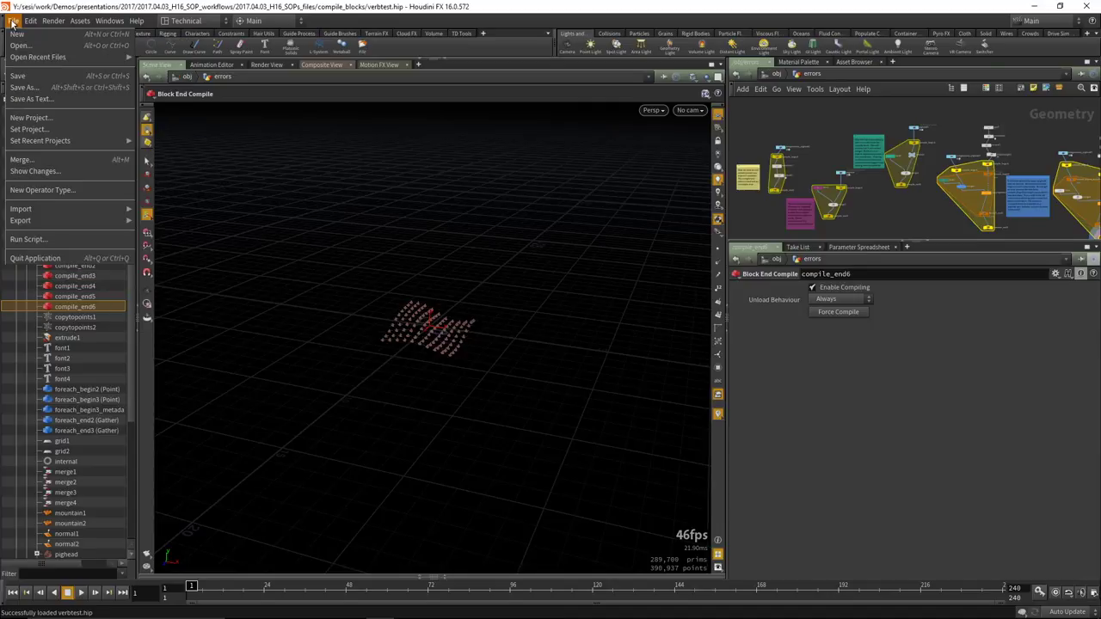
click(17, 34)
key(Escape)
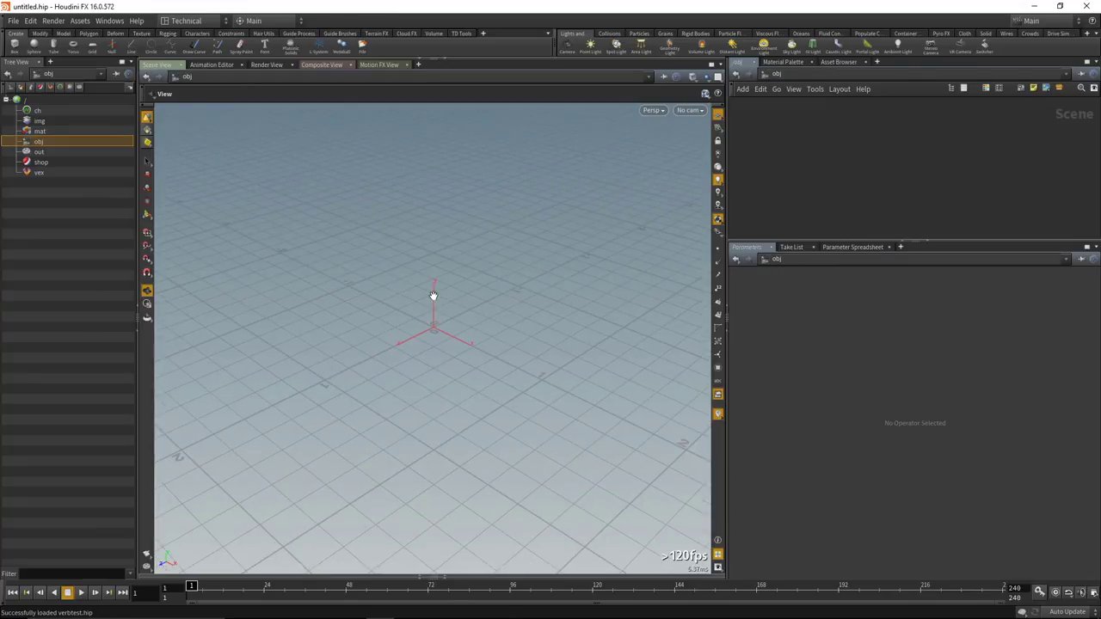
Add a Test Geometry: Pig Head to the scene and look briefly inside its node network.
key(Tab)
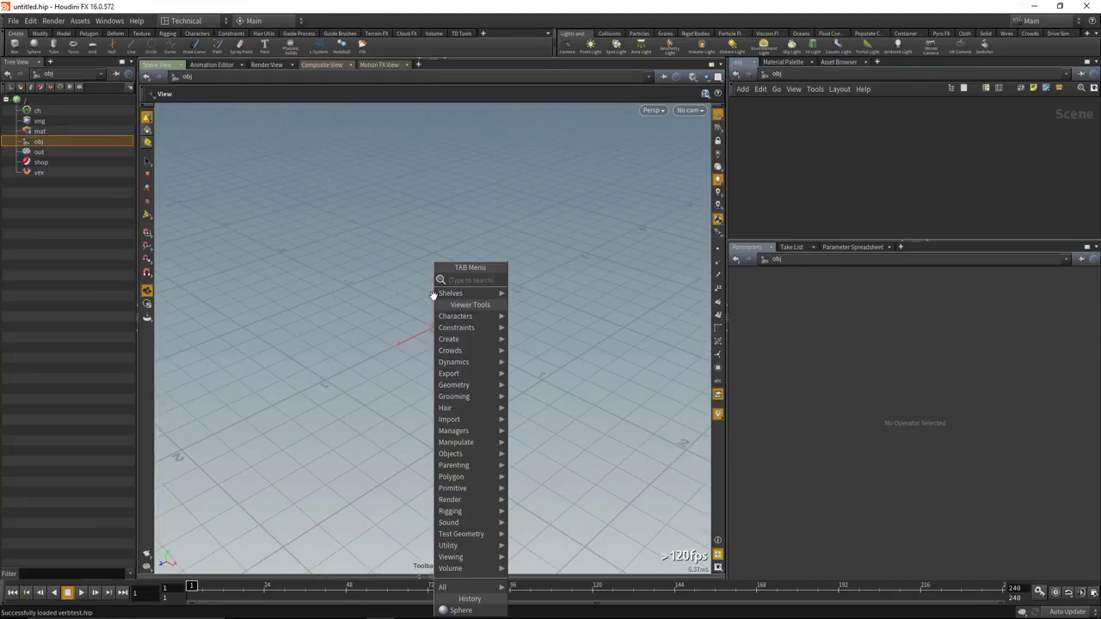
text(test)
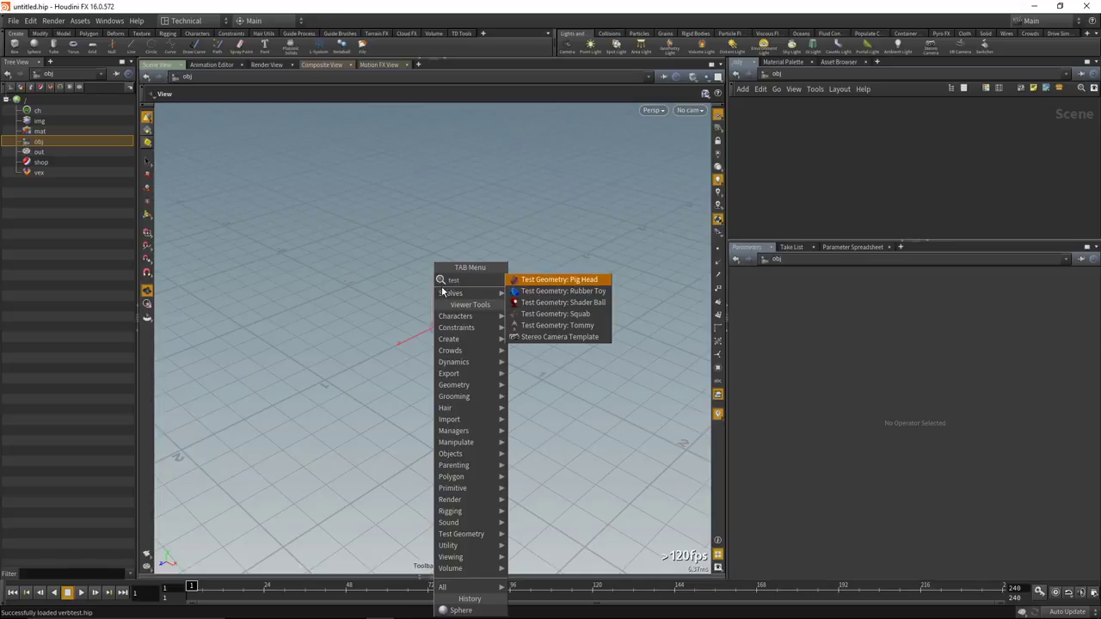
click(514, 284)
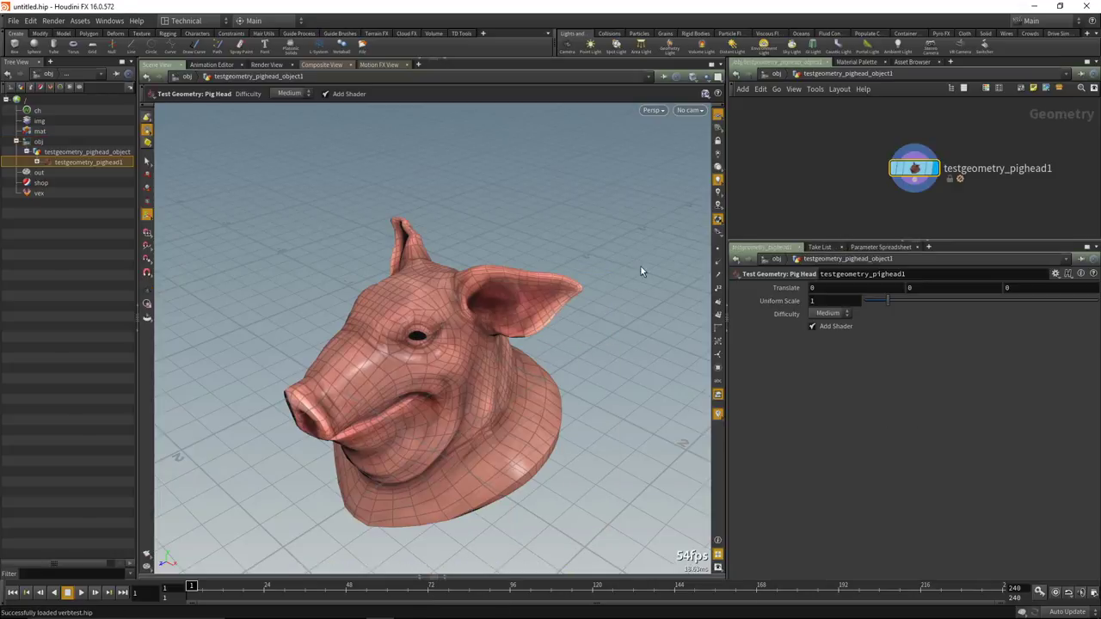
double_click(910, 170)
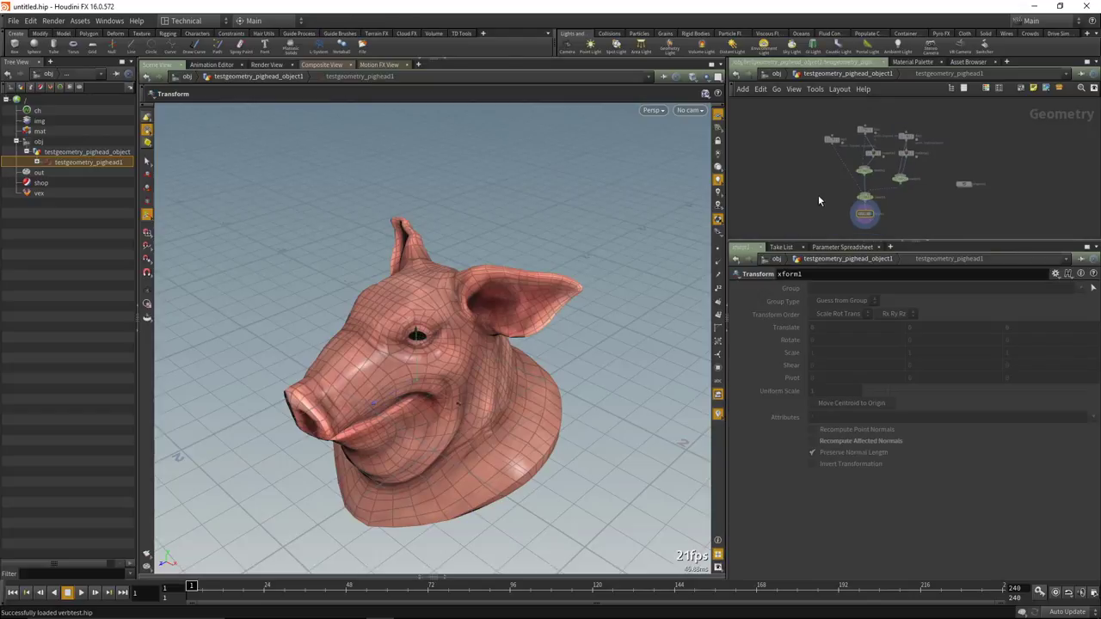
key(u)
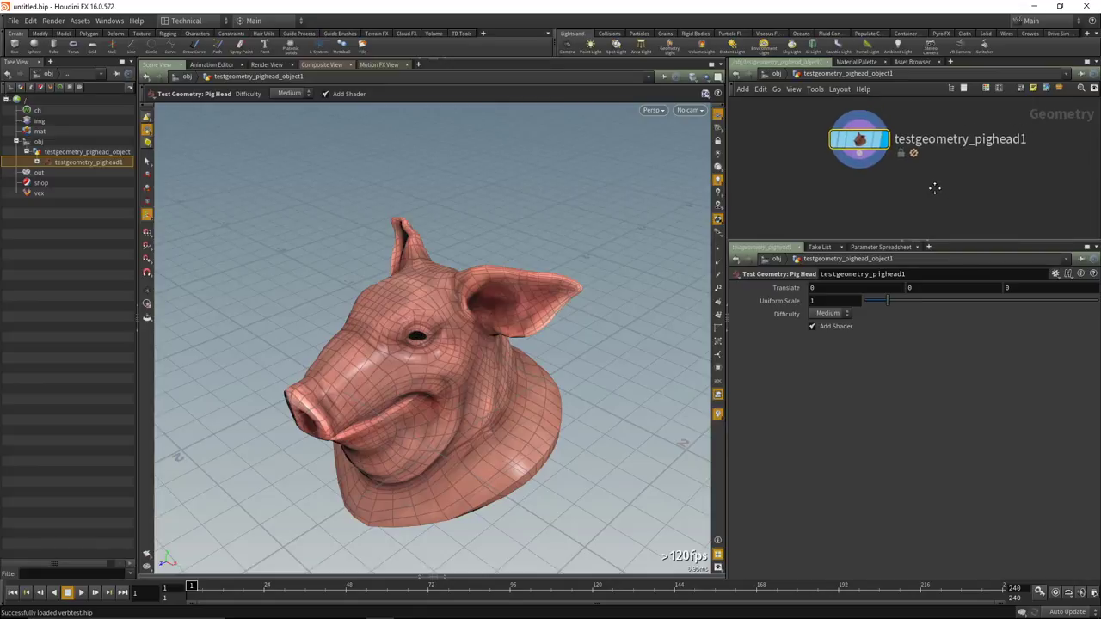
Select the primitives of the pig head's larger, nearer ear and create a Group node from that selection.
key(Escape)
drag(425, 342, 465, 327)
key(Return)
mouse_move(841, 196)
middle_down()
mouse_move(817, 191)
mouse_move(840, 200)
middle_up()
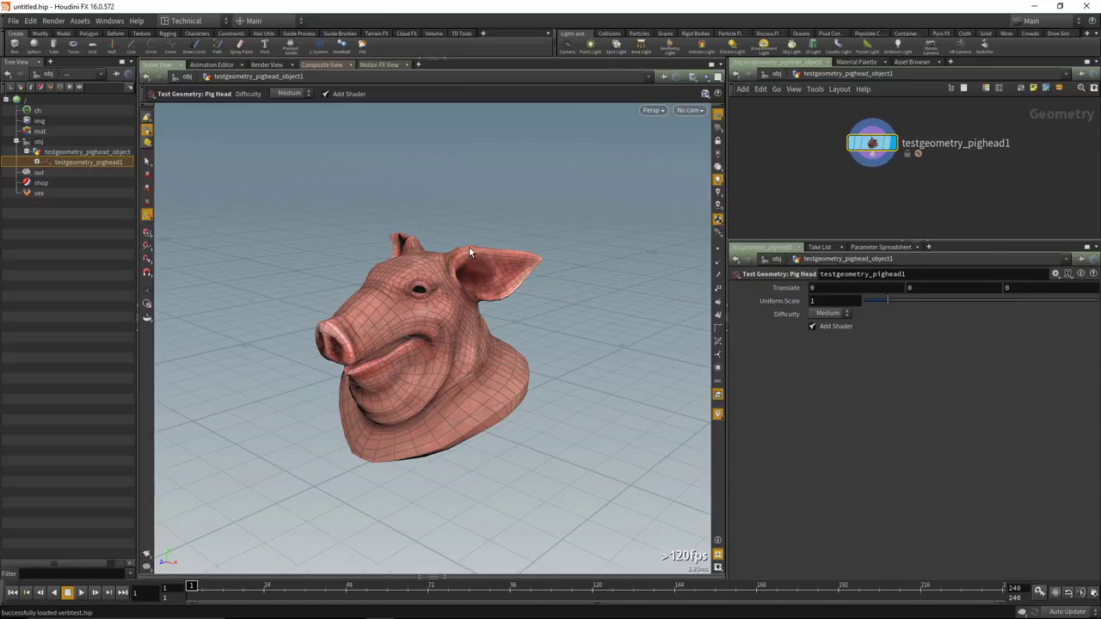
key(s)
drag(447, 209, 584, 306)
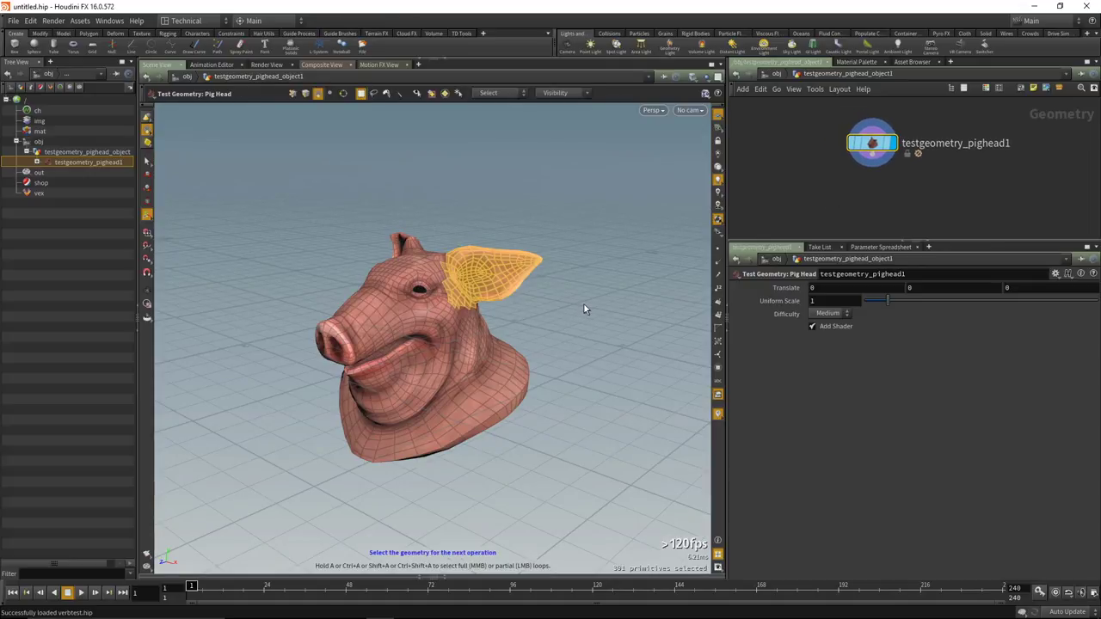
key(Tab)
text(grou)
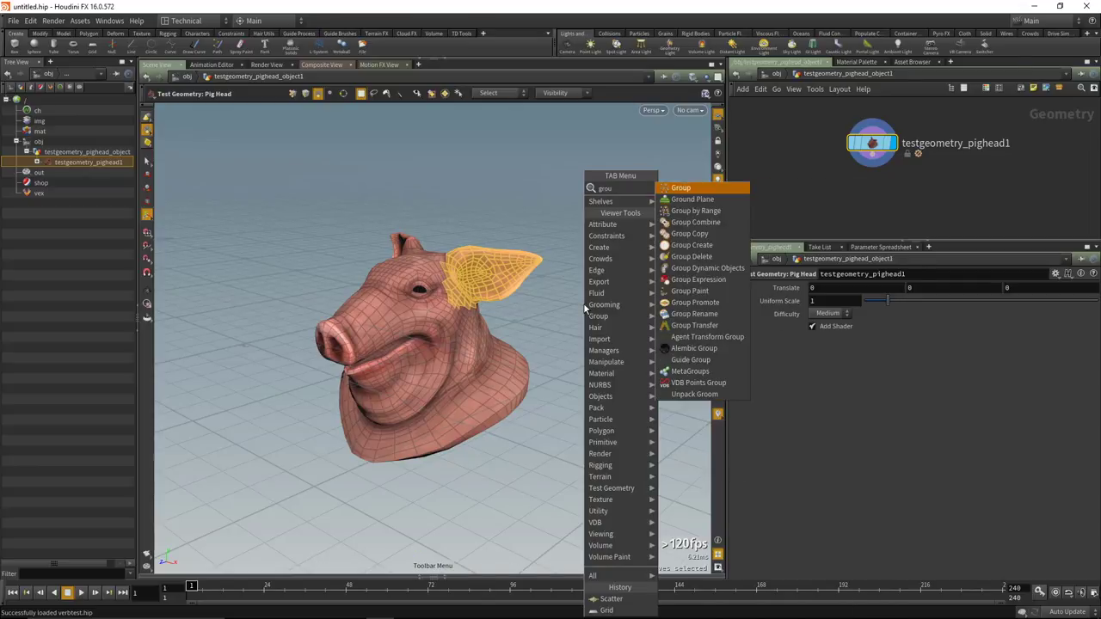
click(673, 192)
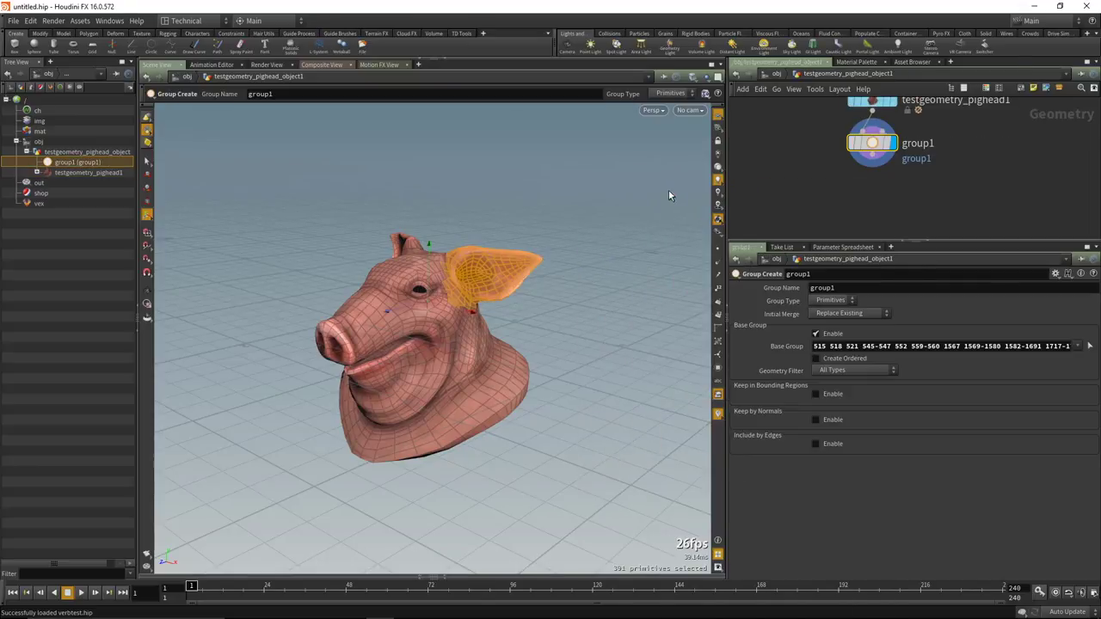
Search the available tools for "grou" and review the group operators without adding one.
key(Tab)
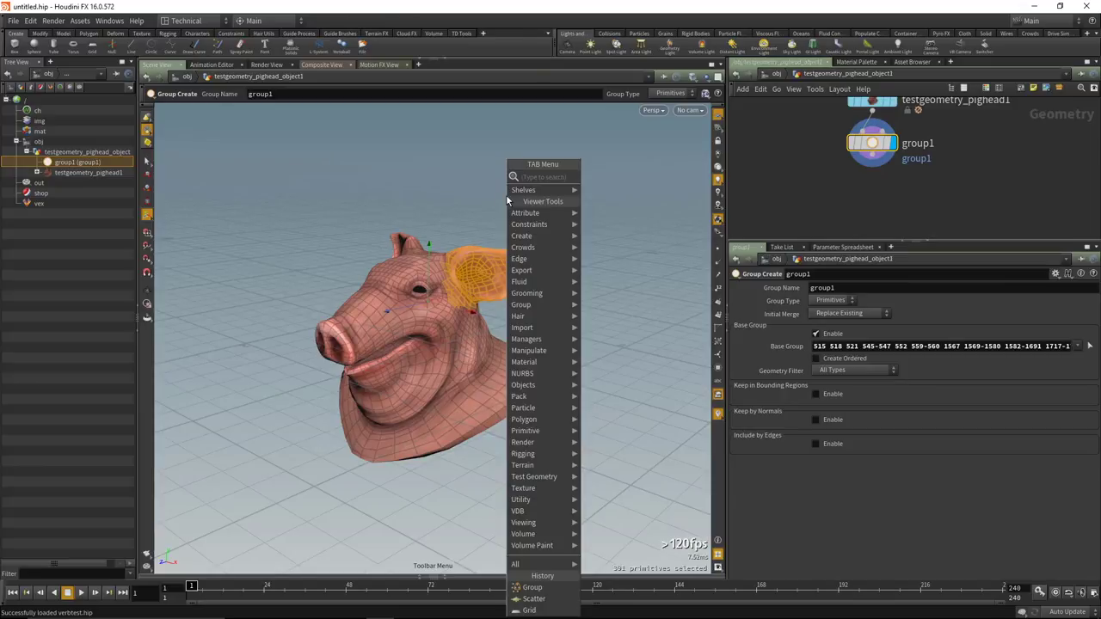
text(grou)
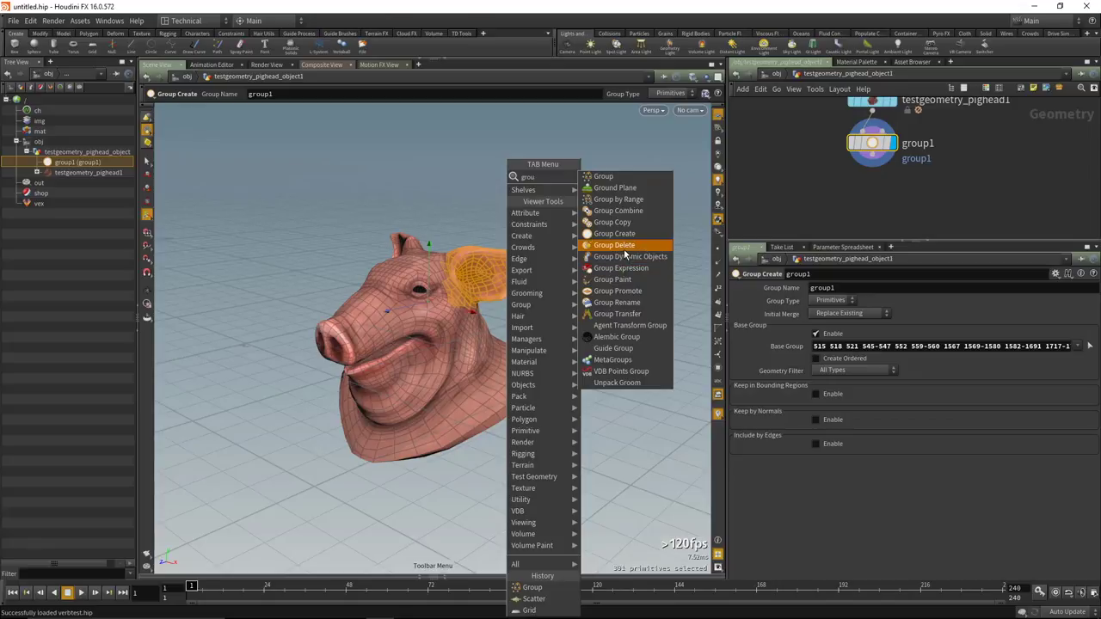
click(797, 193)
mouse_move(801, 185)
middle_down()
mouse_move(837, 197)
mouse_move(817, 201)
middle_up()
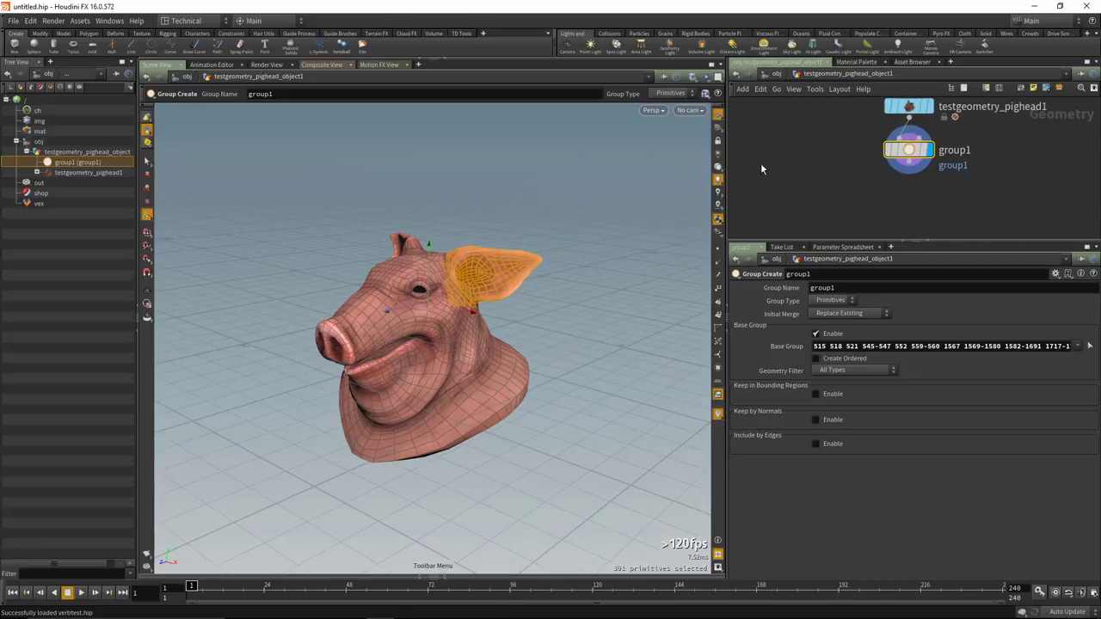
middle_drag(796, 166, 832, 183)
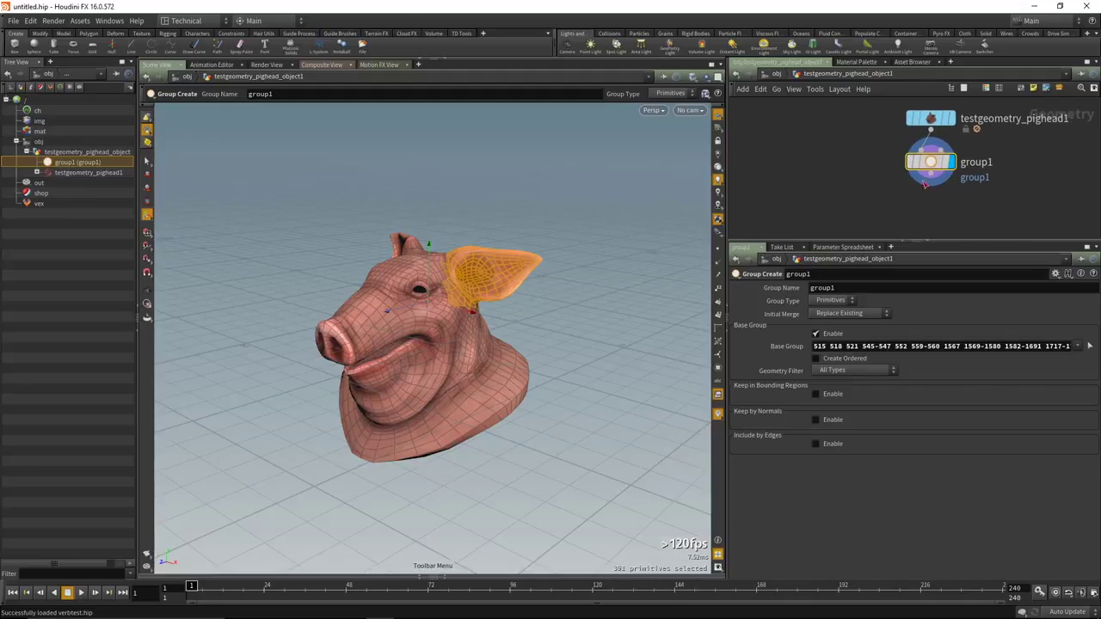
middle_drag(789, 168, 817, 186)
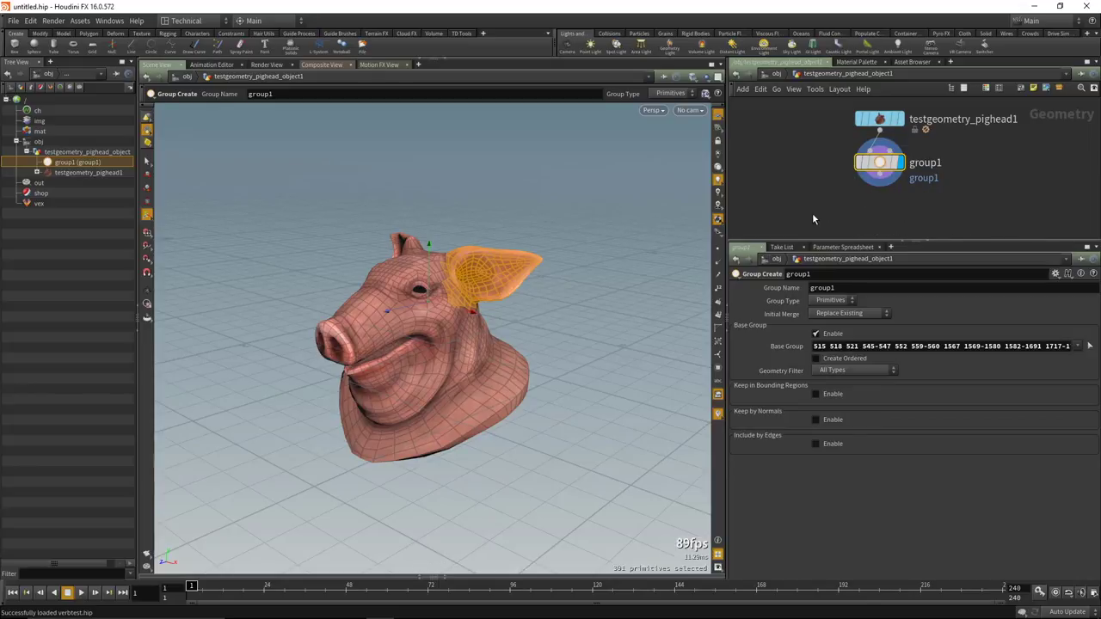
Move group1 slightly lower beneath testgeometry_pighead1 and add an unconnected Point node beside it.
mouse_move(878, 156)
drag(878, 155, 879, 164)
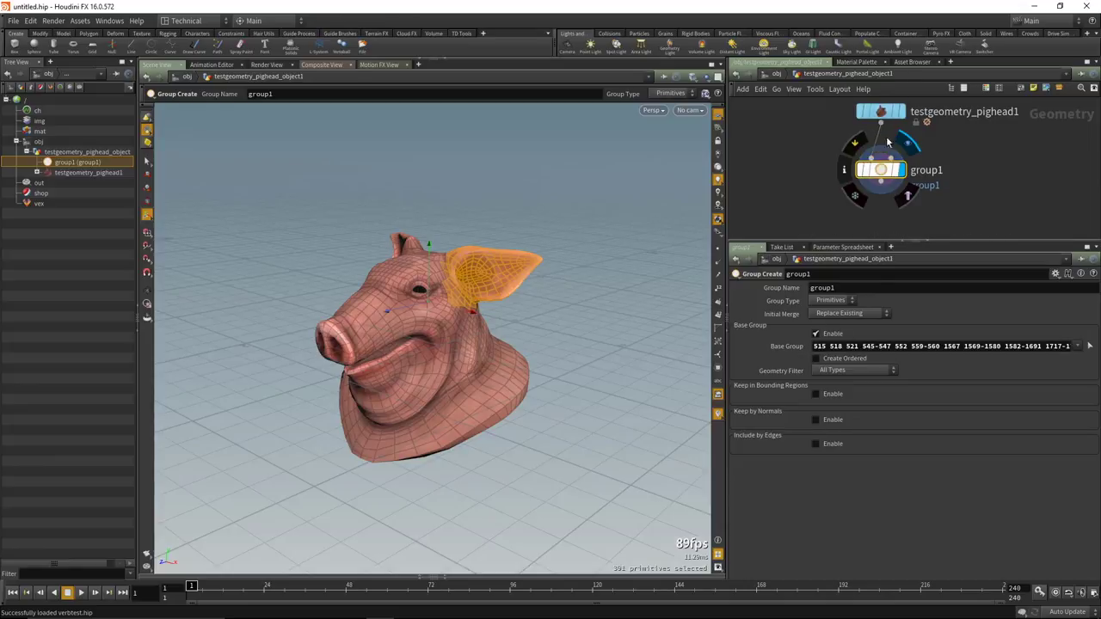
middle_drag(992, 186, 969, 183)
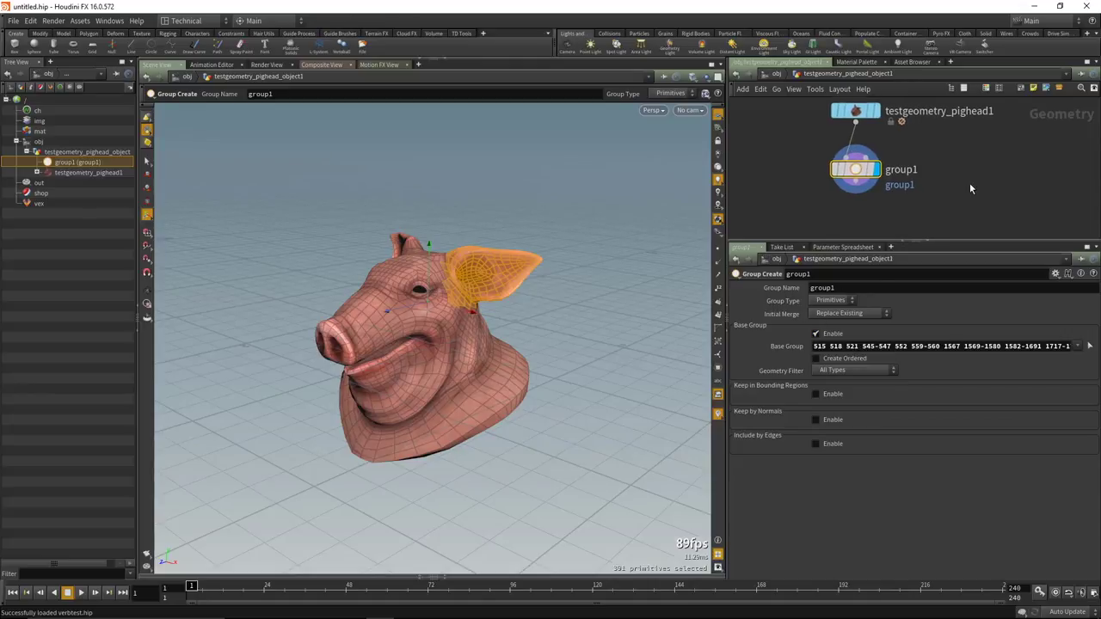
key(Tab)
text(point)
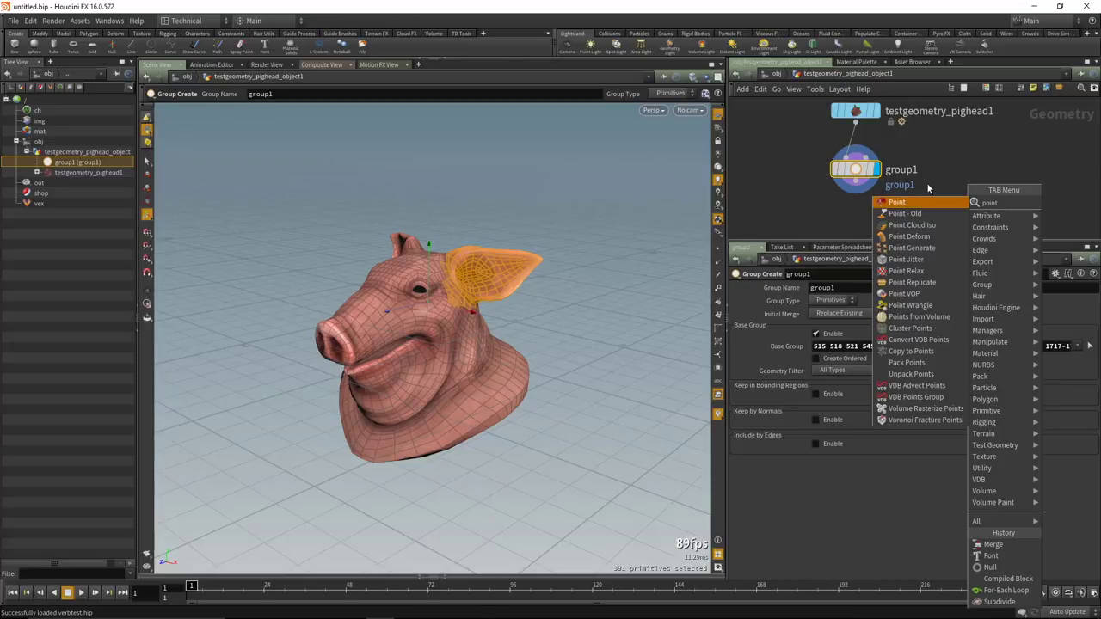
key(Return)
click(986, 174)
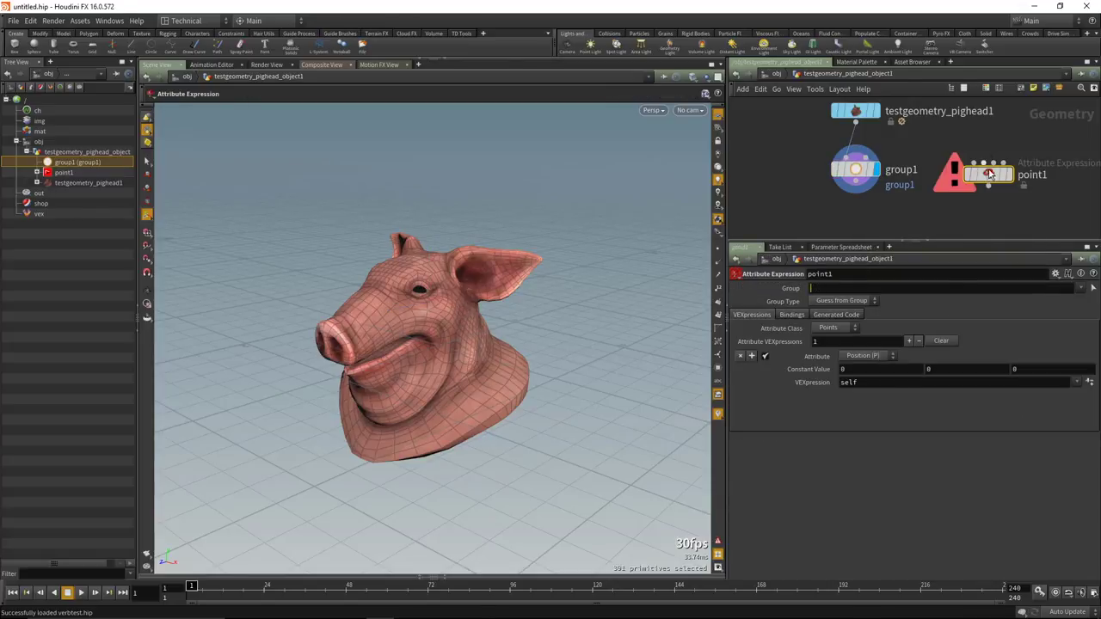
drag(988, 174, 1003, 168)
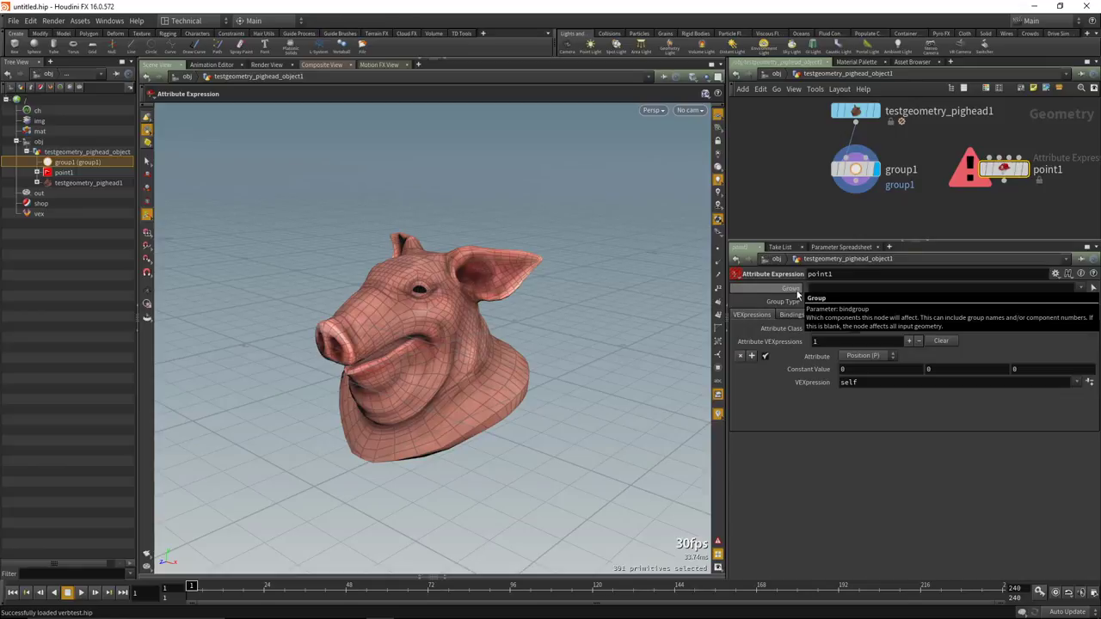
Compare group1's Base Group parameter with point1's Group parameter by inspecting each node's settings.
click(857, 169)
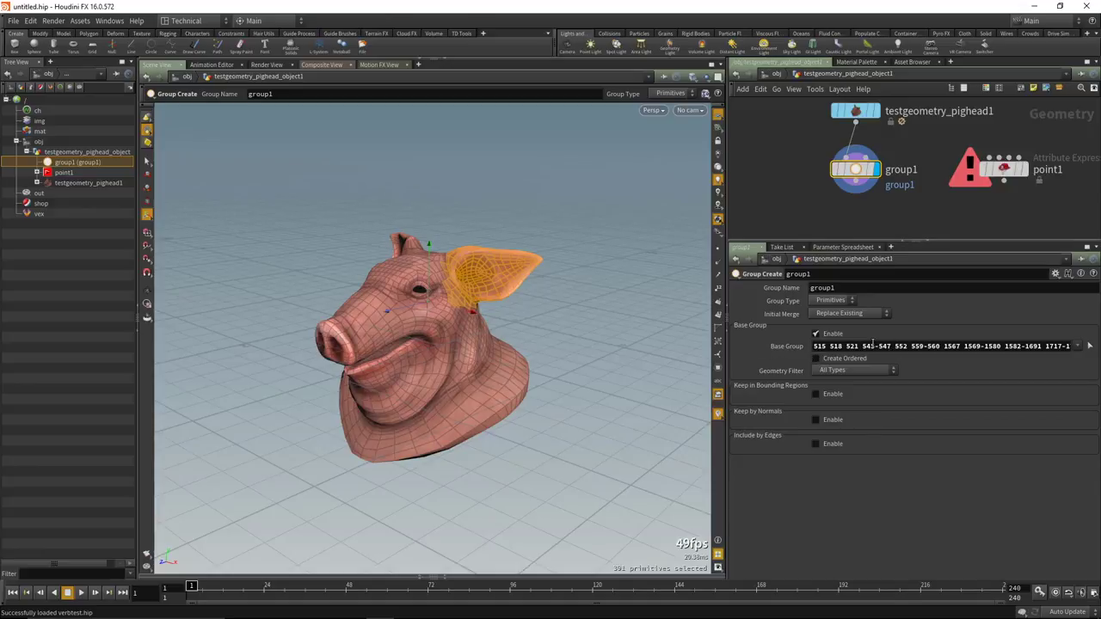
click(1005, 170)
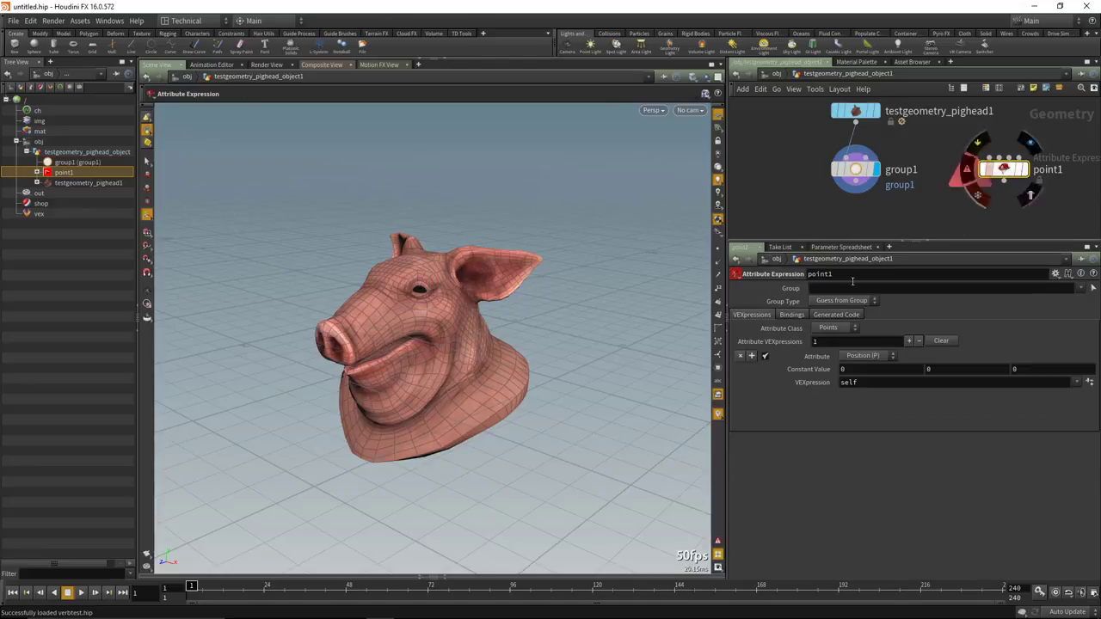
click(858, 175)
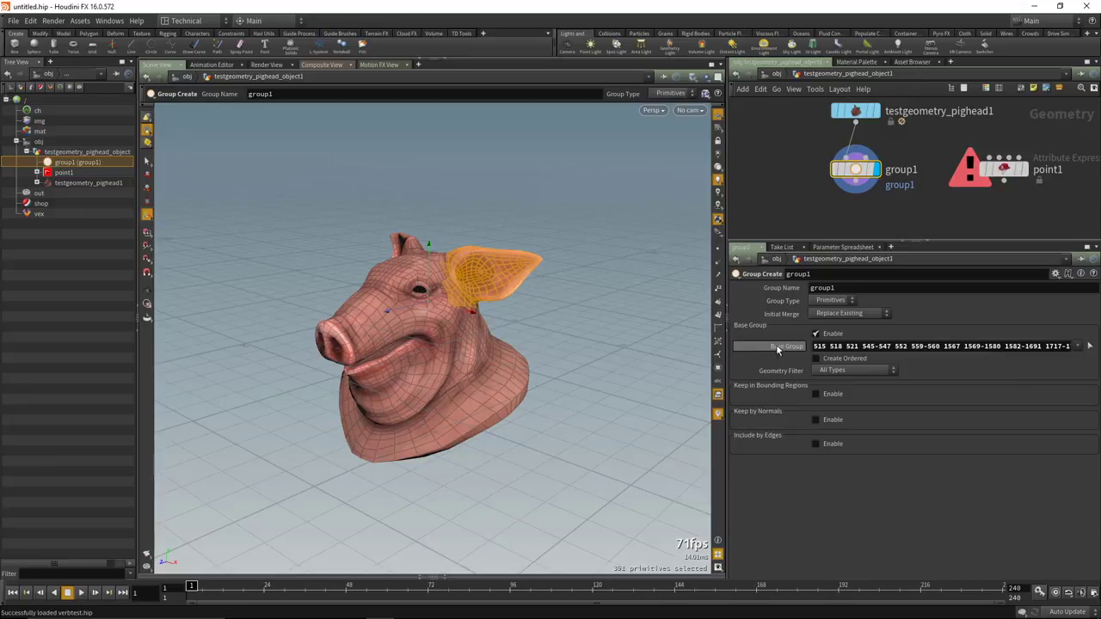
Switch between point1 and group1 to review their group fields once more.
click(1004, 168)
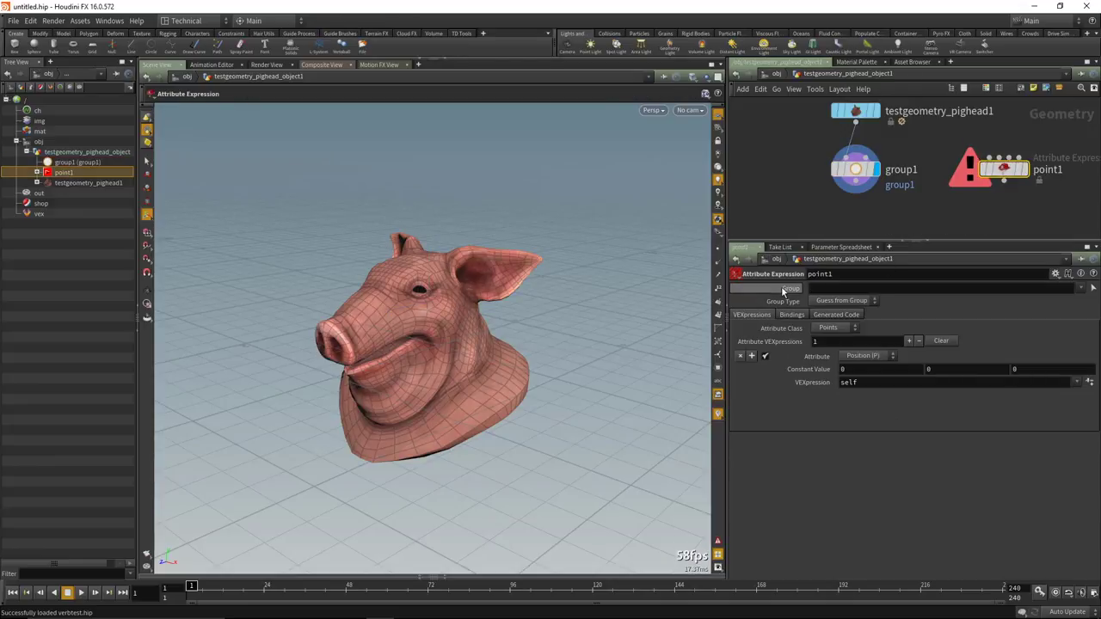
click(869, 175)
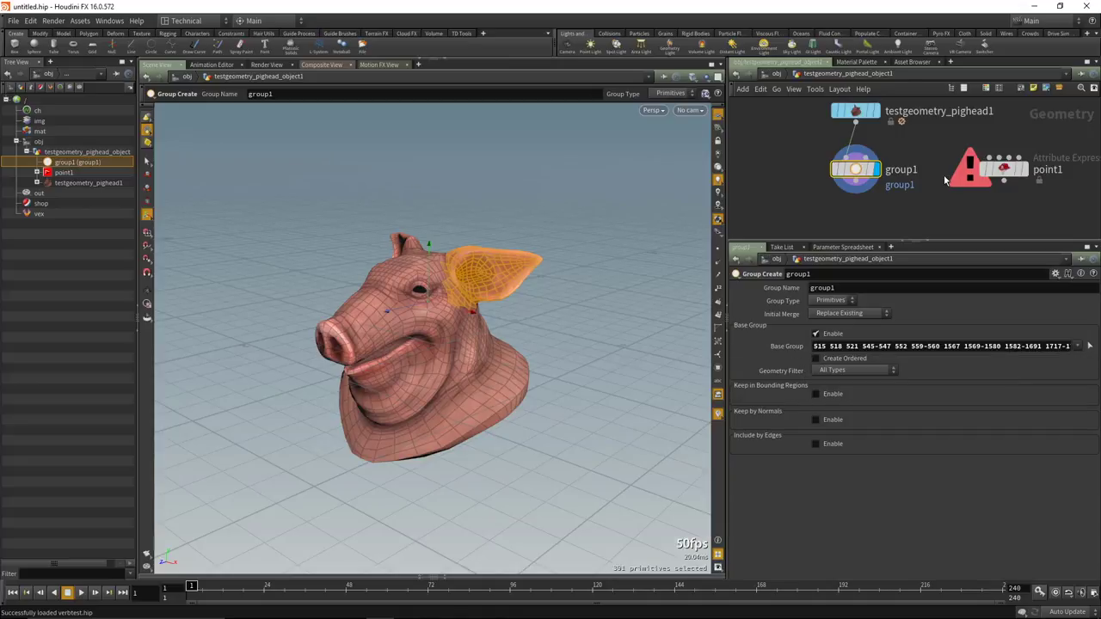
click(985, 172)
Feed testgeometry_pighead1 into point1, display it, and limit it to group @P.y>0 with a constant Y position of 0.5.
click(810, 287)
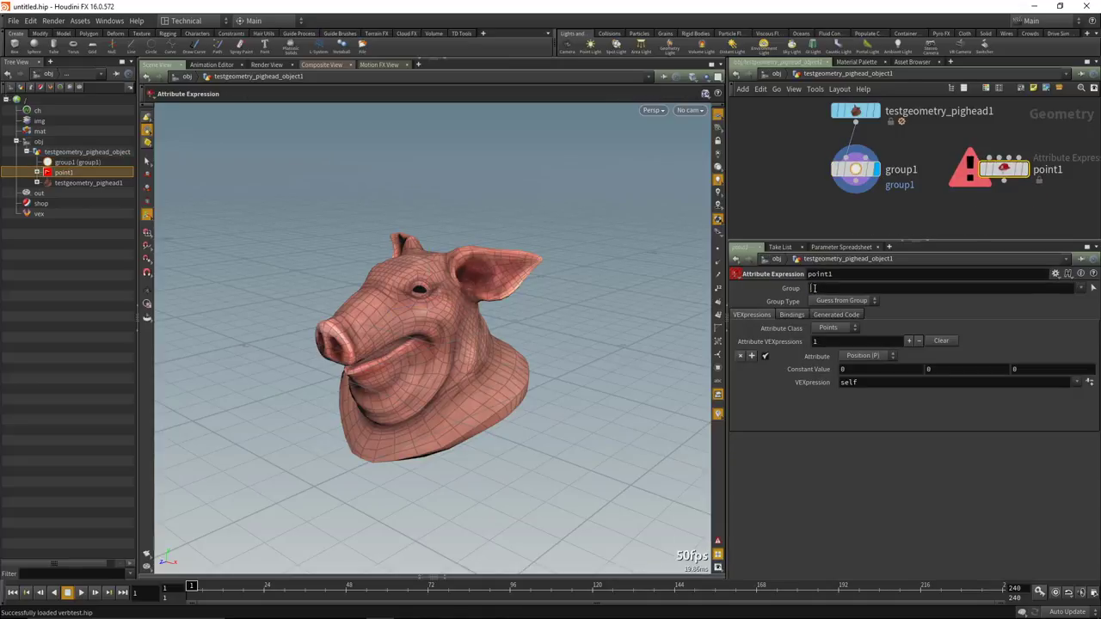
click(990, 160)
click(855, 123)
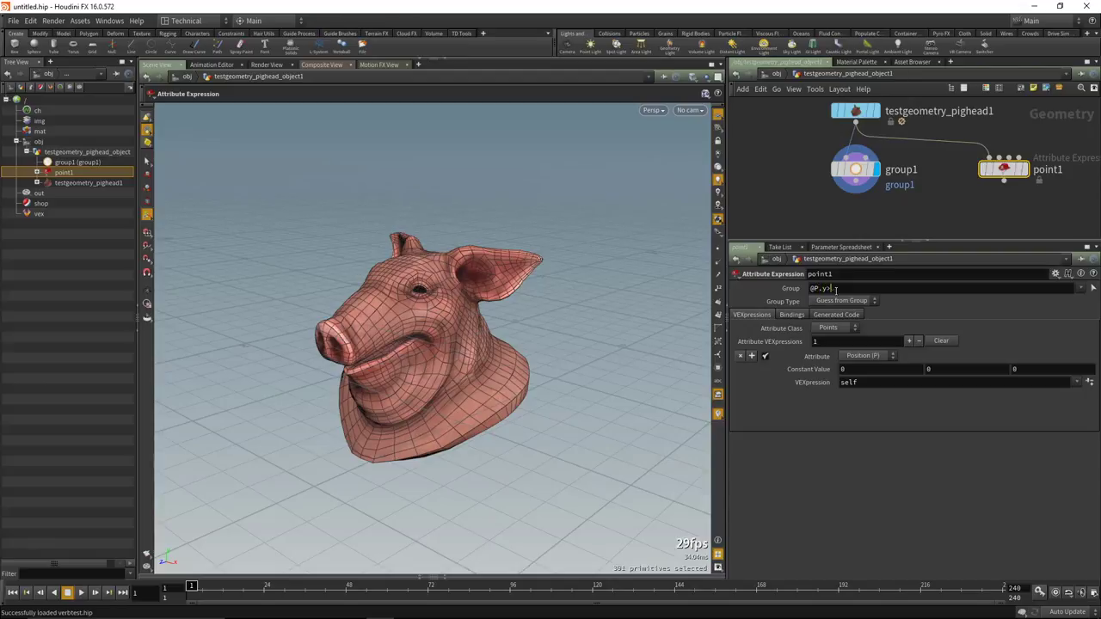
key(Return)
click(1025, 172)
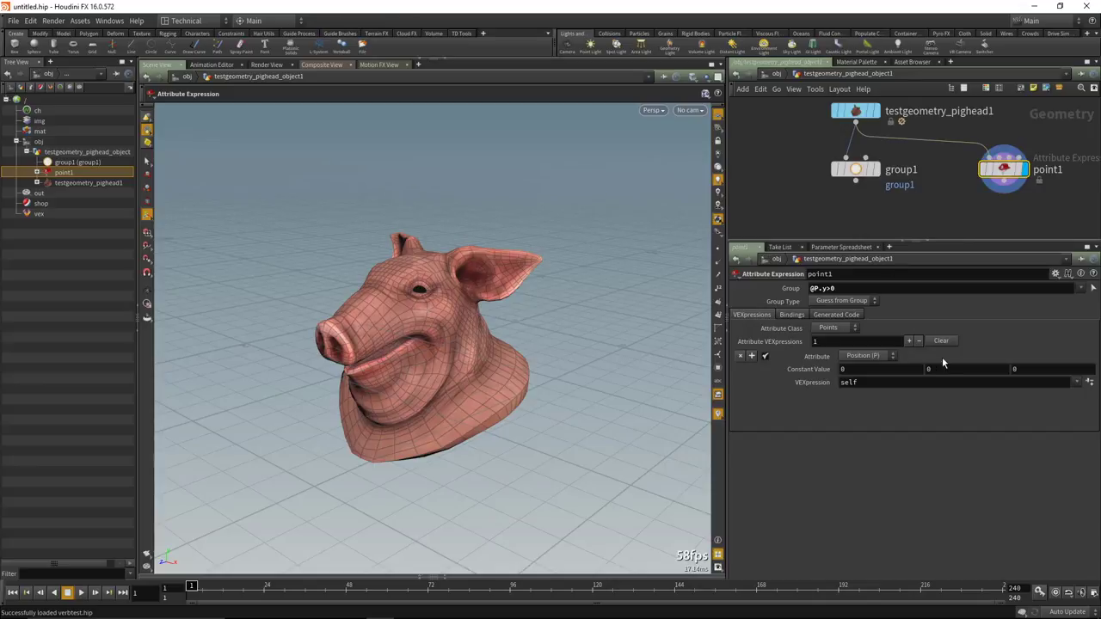
middle_drag(949, 369, 994, 368)
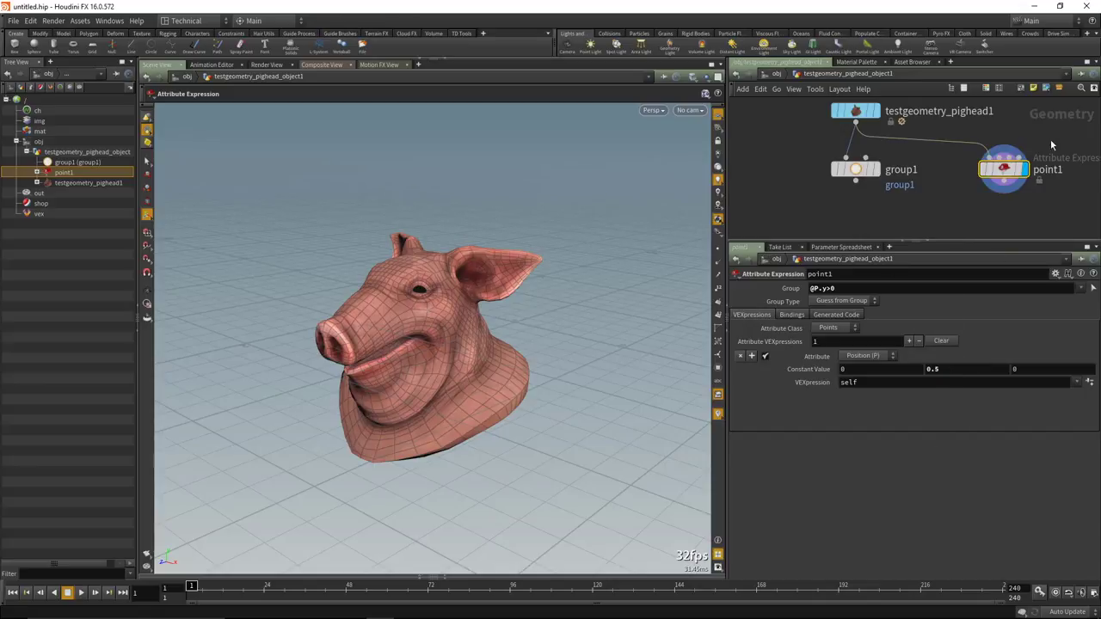
Display group1 again and delete the point1 node.
click(862, 172)
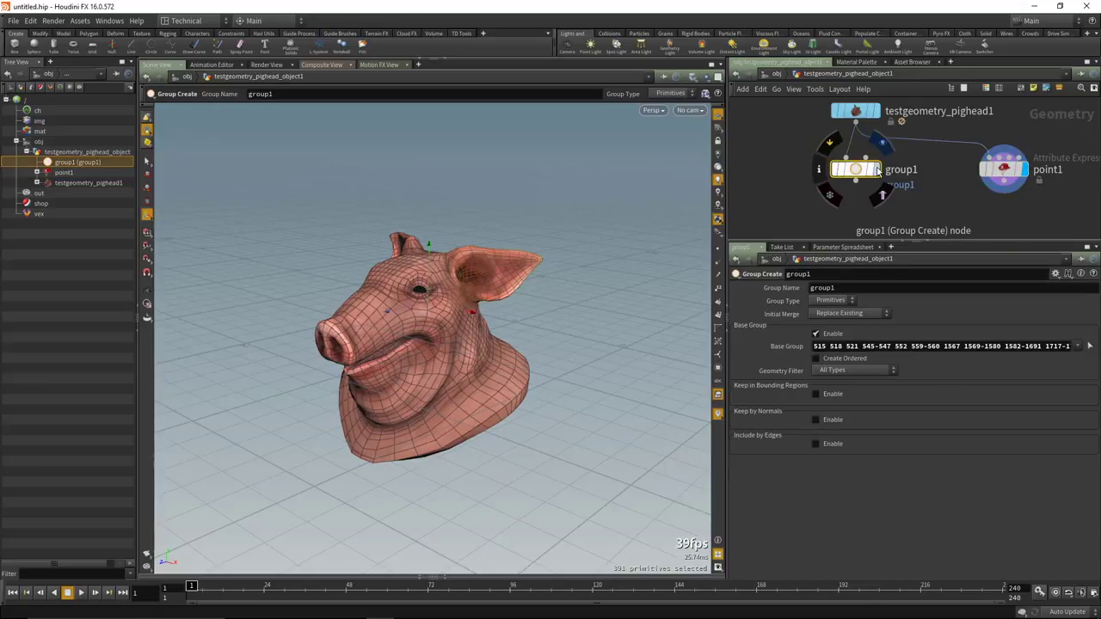
click(876, 170)
click(1004, 169)
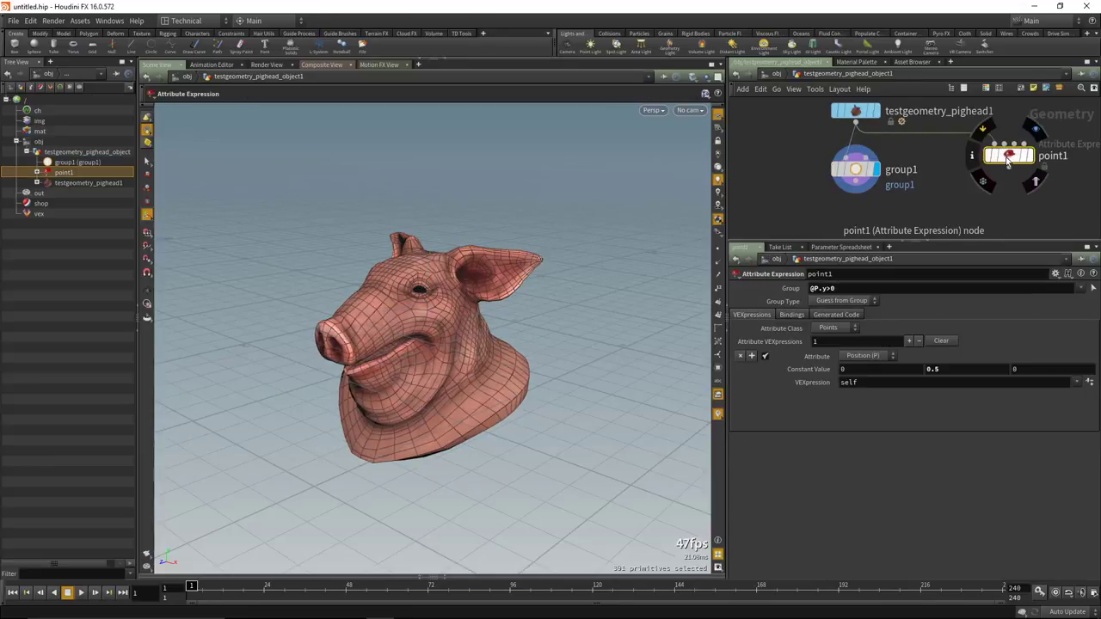
key(Delete)
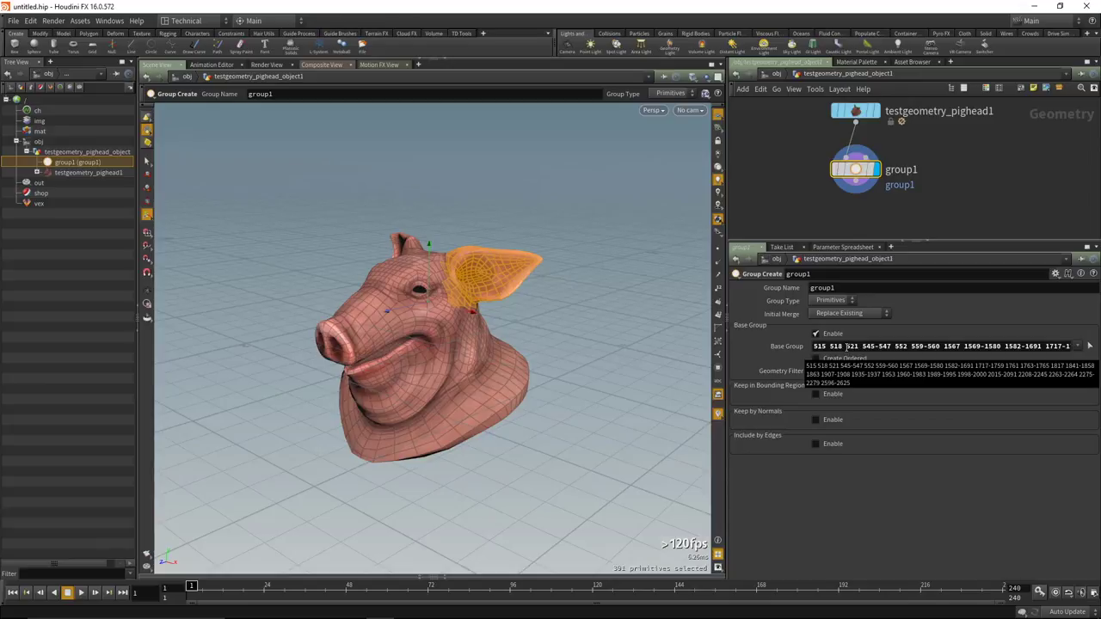
Start reselecting geometry for group1's Base Group, limit selection to visible geometry, and select the primitives on the nearer ear.
click(1079, 347)
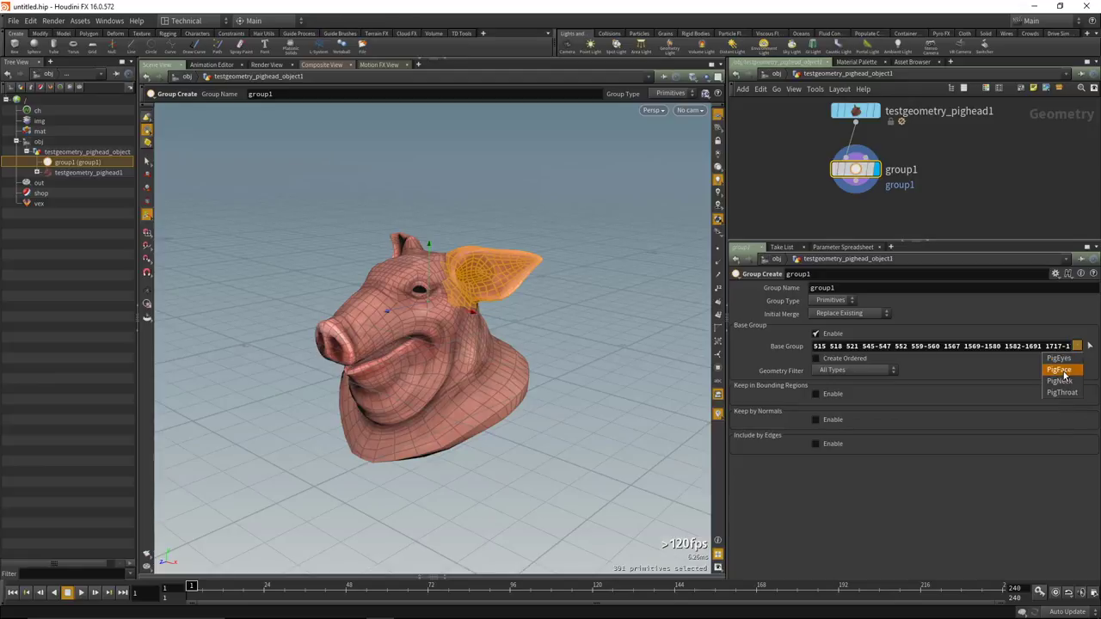
click(1090, 346)
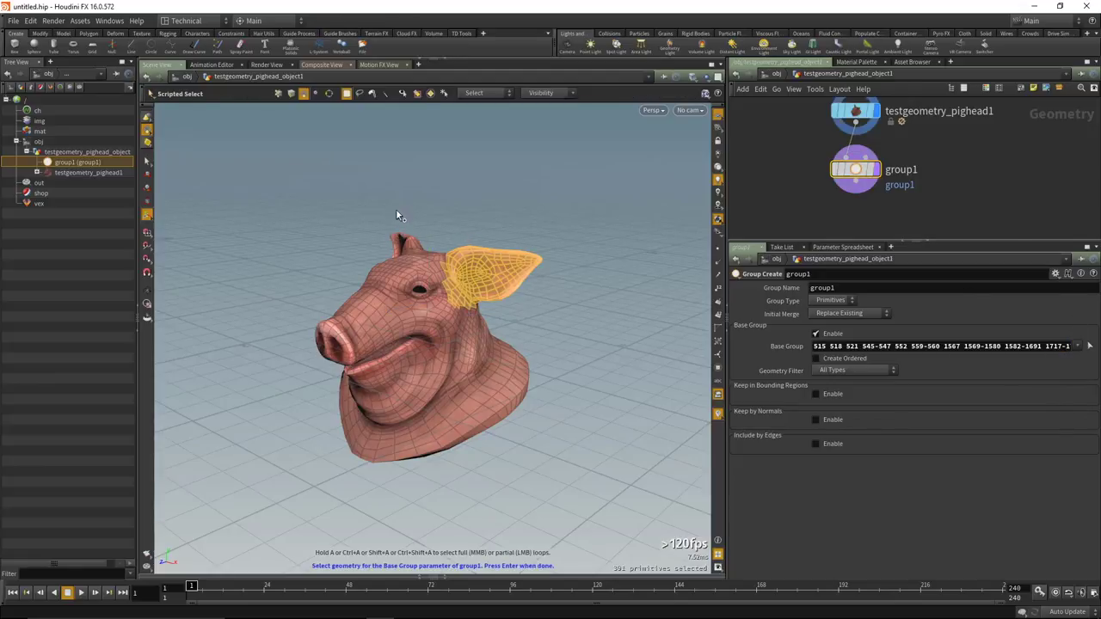
shift+click(391, 243)
shift+drag(343, 242, 375, 281)
click(404, 97)
click(457, 166)
drag(450, 207, 590, 310)
drag(551, 225, 515, 196)
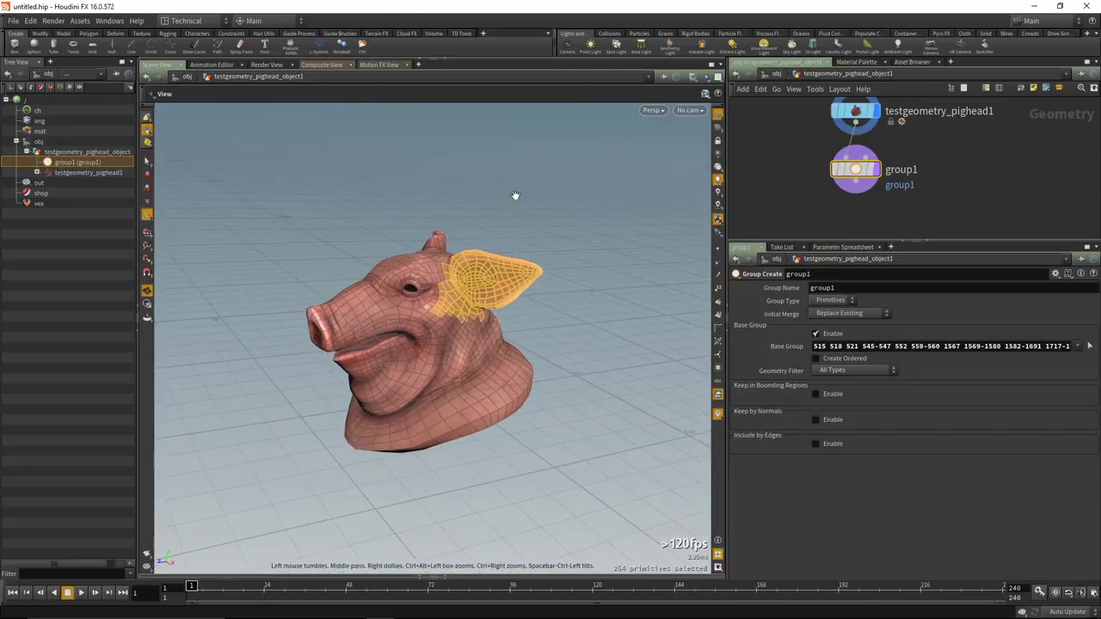
Restrict selection to fully contained geometry and select only the primitives at the tip of the nearer ear.
key(s)
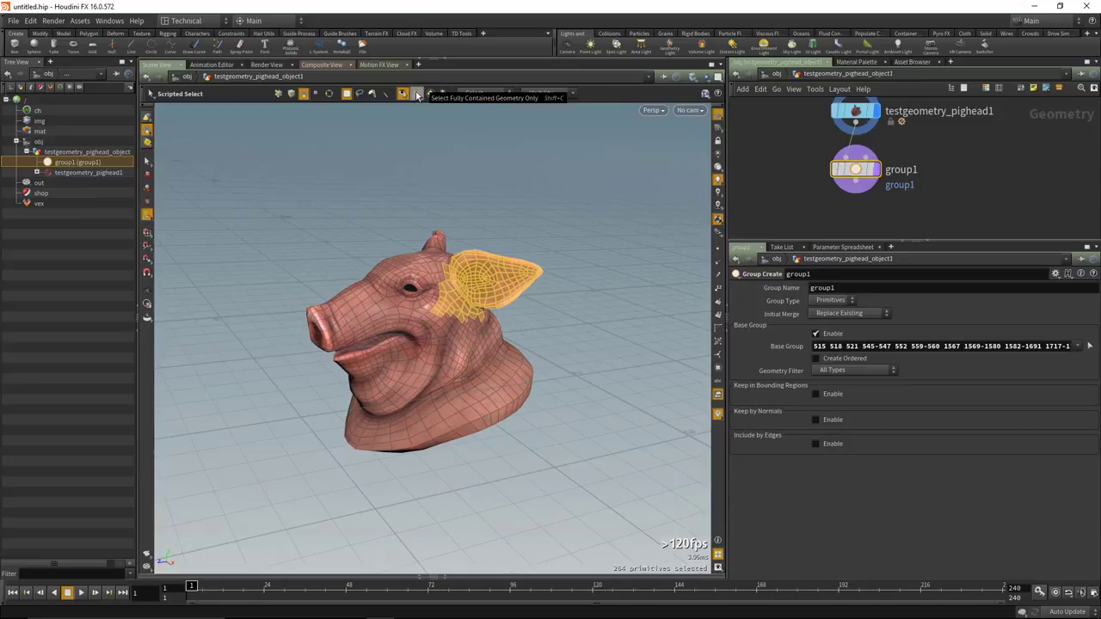
click(439, 268)
scroll(425, 267, up, 3)
mouse_move(576, 218)
mouse_down()
mouse_move(607, 237)
mouse_move(548, 196)
mouse_move(636, 253)
mouse_up()
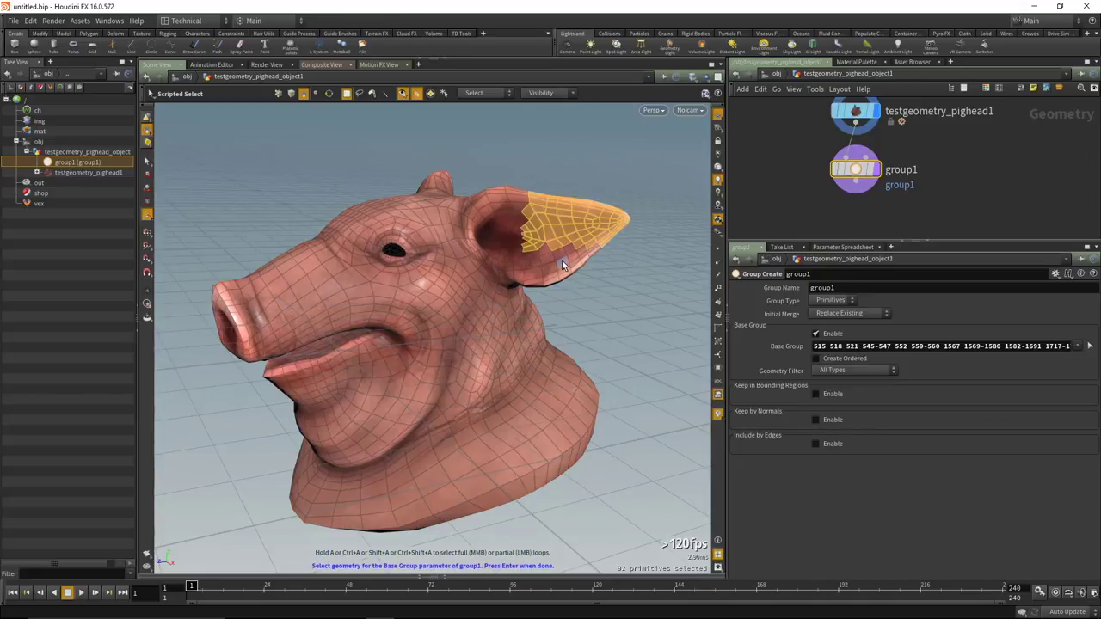
alt+drag(558, 253, 540, 274)
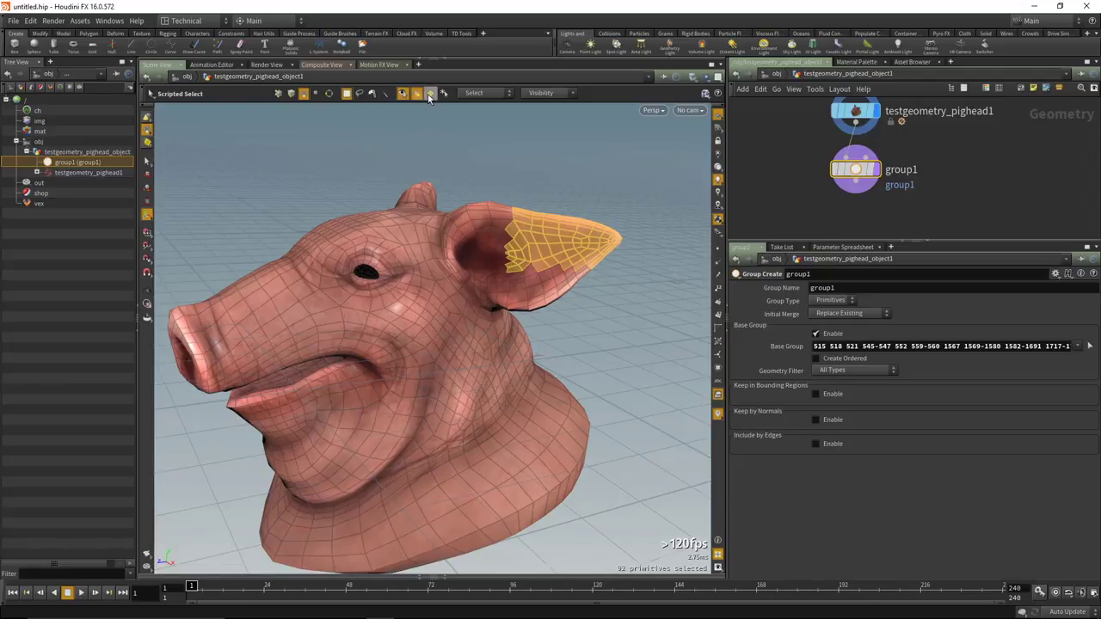
Check the ear-tip selection from another angle and apply it as group1's Base Group.
click(417, 94)
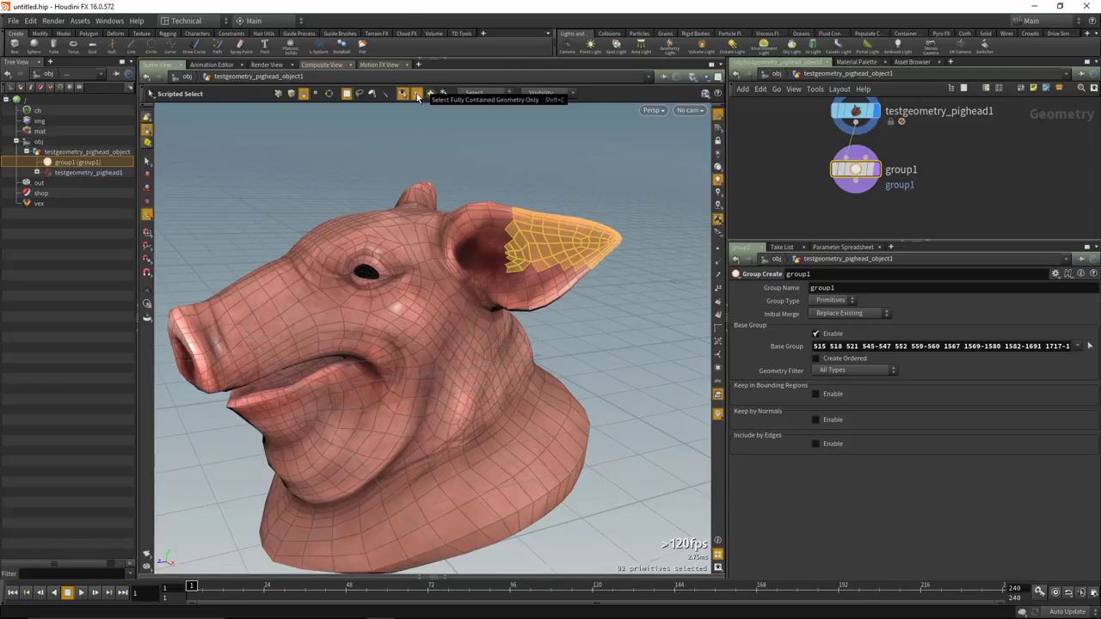
key(Escape)
drag(524, 199, 514, 166)
key(s)
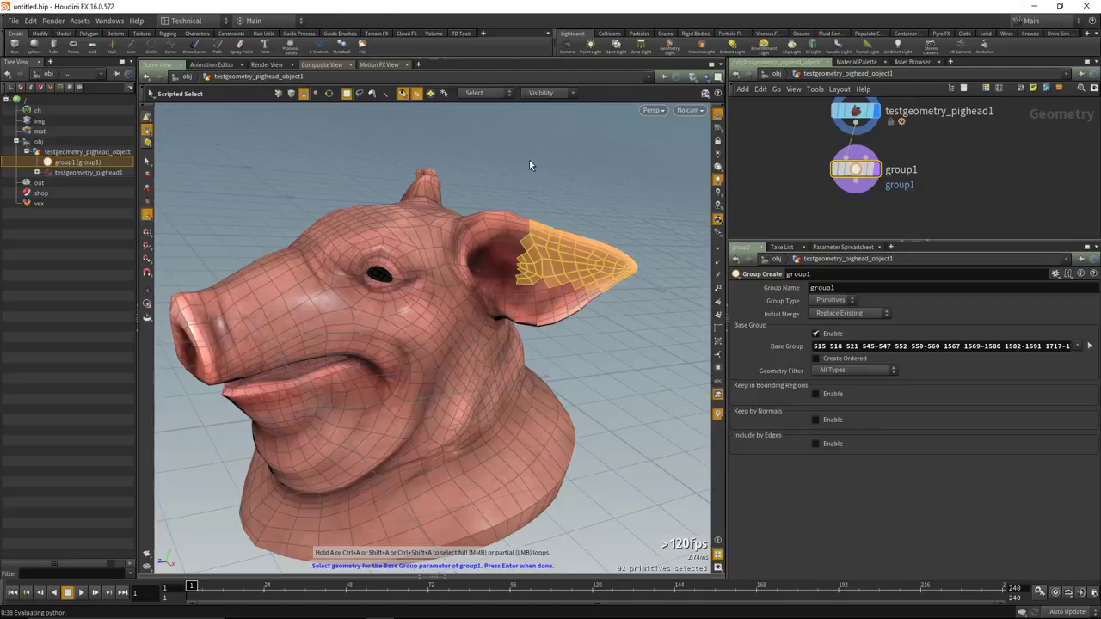
key(Return)
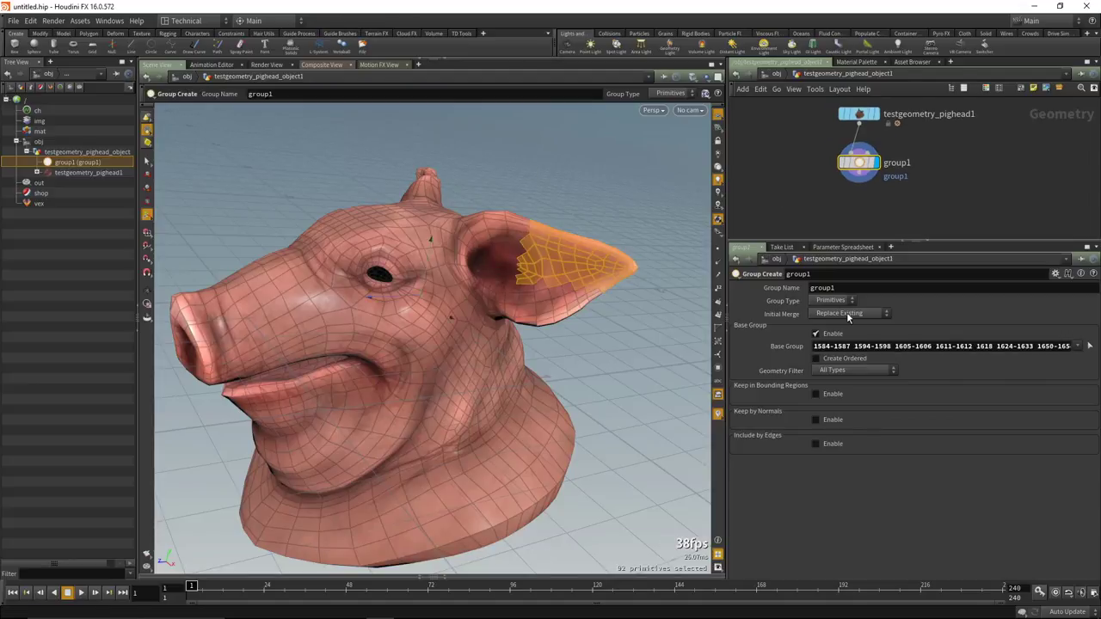
Set group1's Group Name to myselection.
key(Escape)
scroll(460, 282, down, 2)
drag(460, 282, 593, 335)
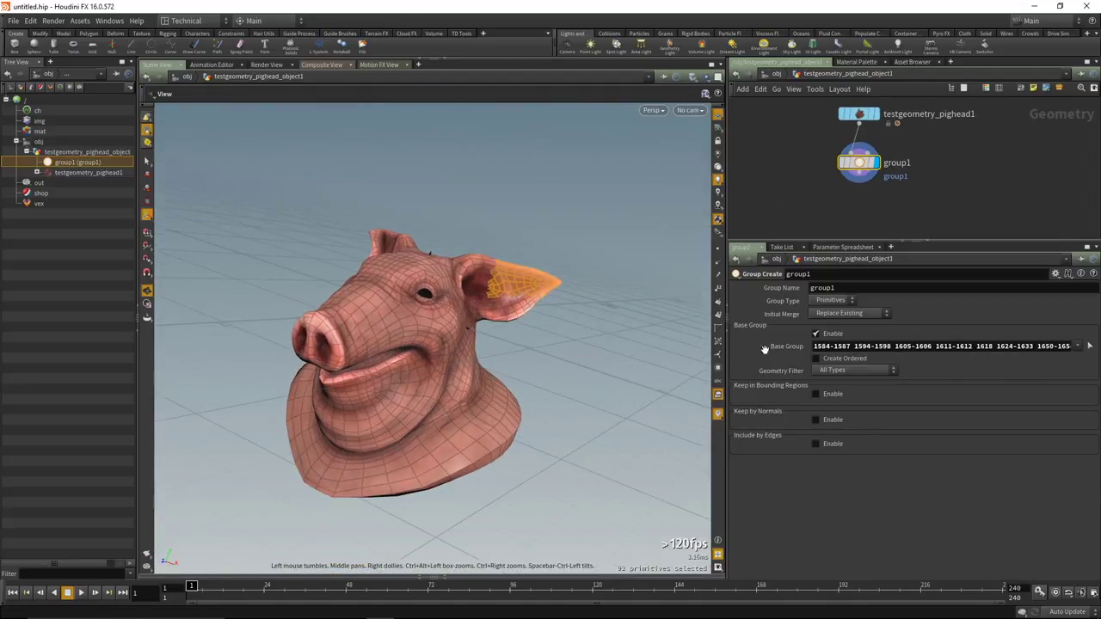
key(ctrl+a)
text(myselection)
key(Return)
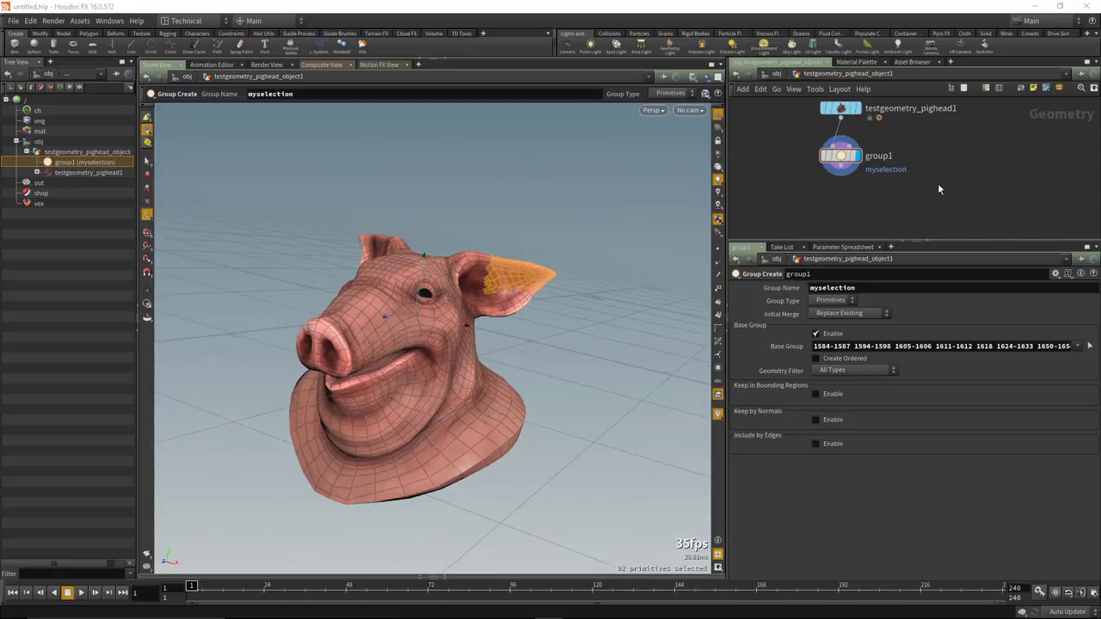
Duplicate group1 as a second branch beneath testgeometry_pighead1 and open the copy's Group Type options.
middle_drag(937, 183, 905, 192)
drag(811, 165, 785, 171)
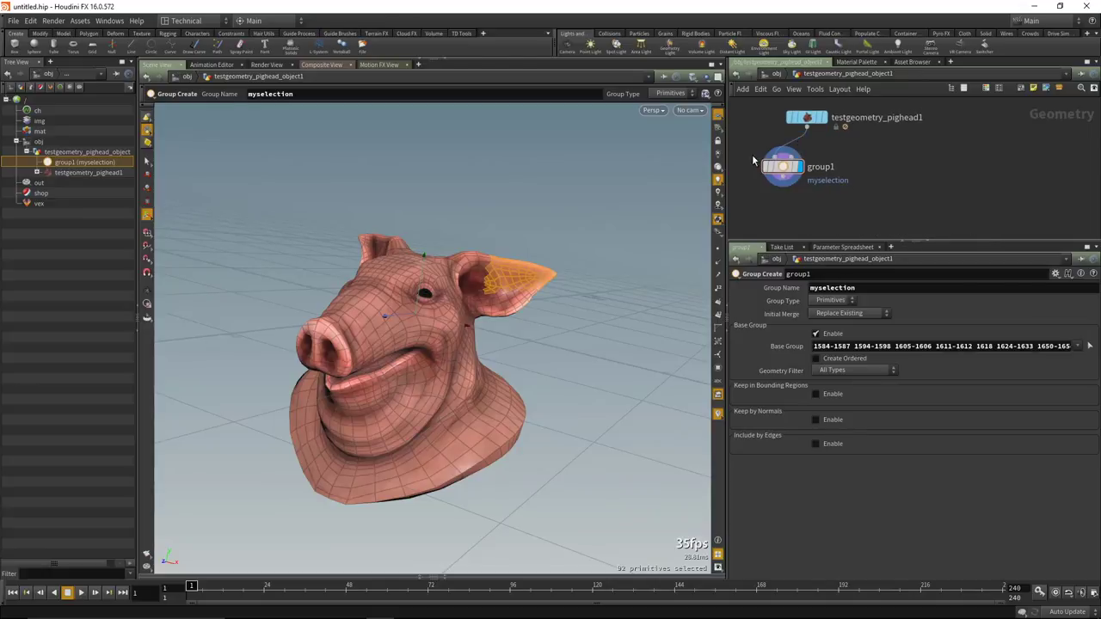
alt+drag(783, 172, 876, 193)
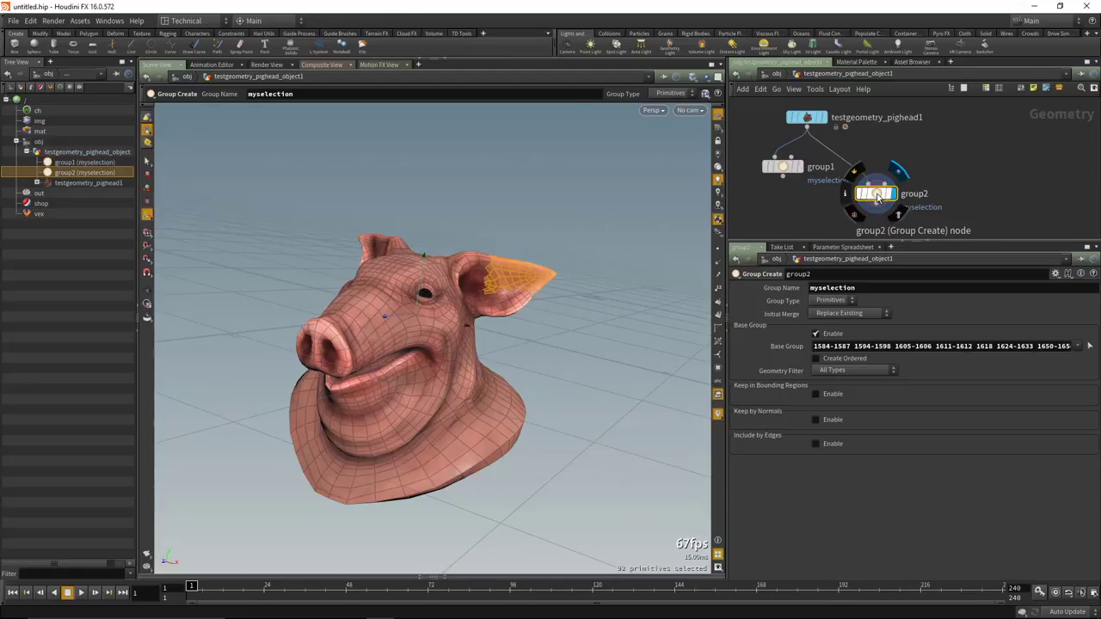
click(839, 301)
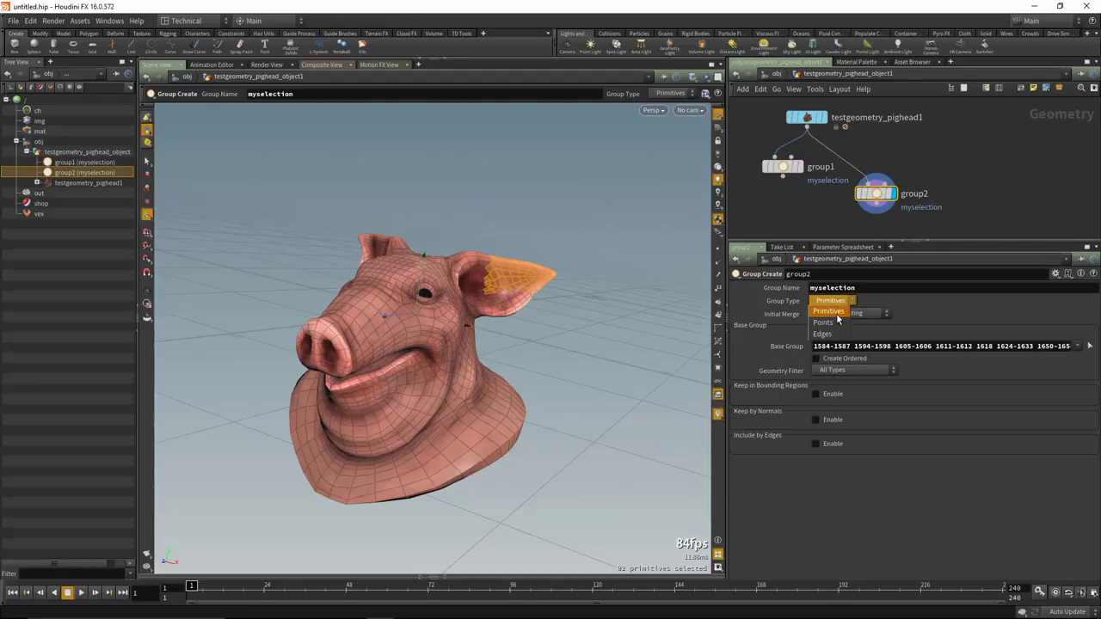
Set group2's group type to Points and replace its base group with the expression @P.y>0.
click(839, 313)
click(1036, 347)
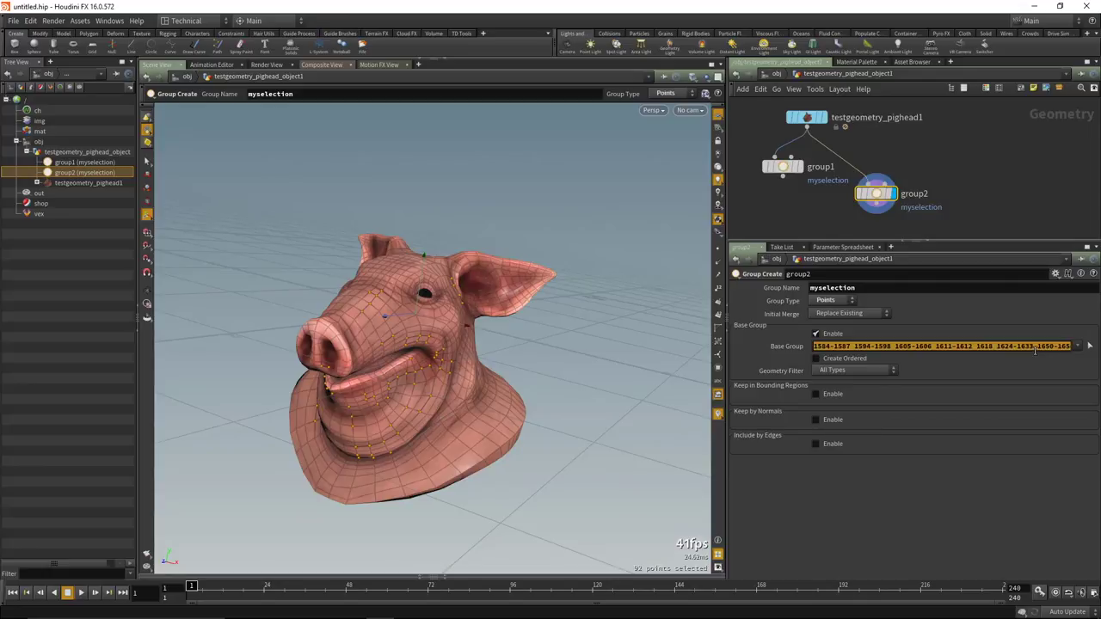
key(BackSpace)
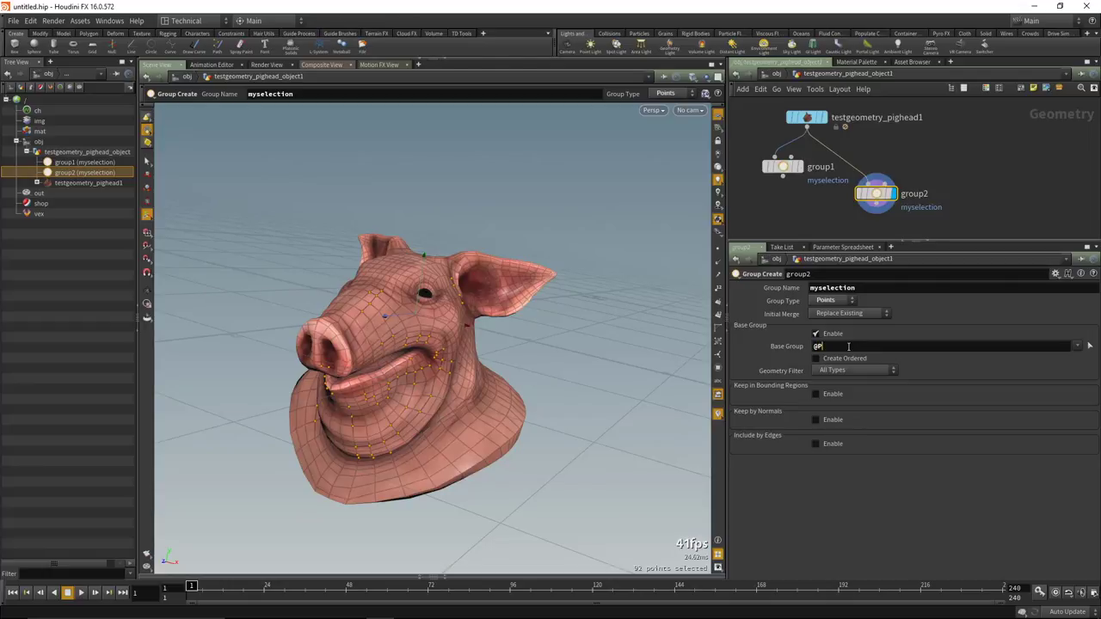
text(.y>0)
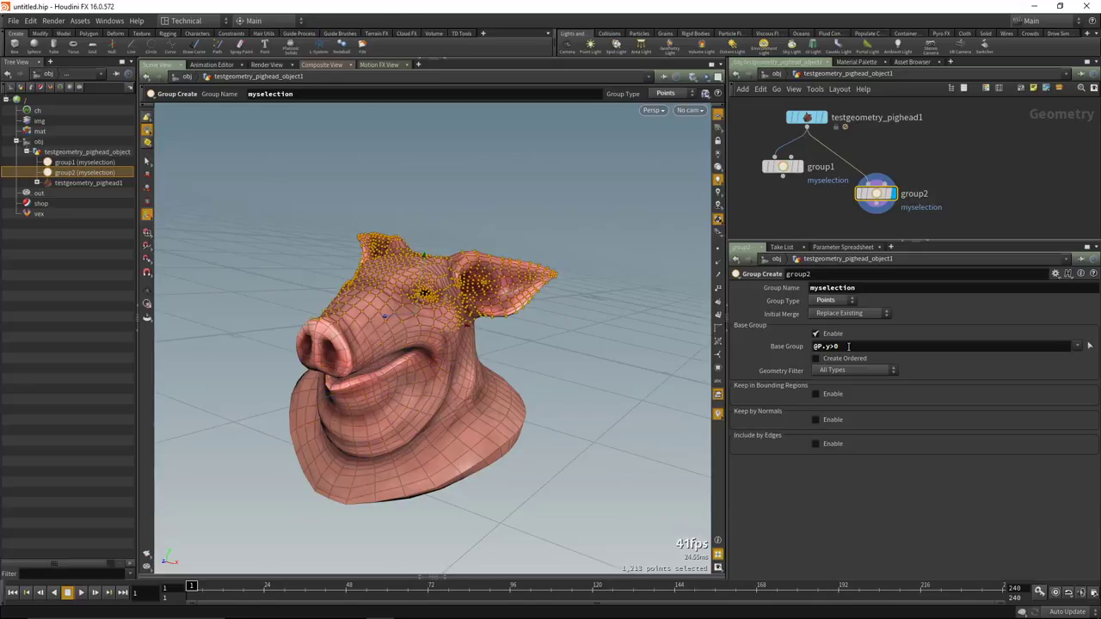
key(Escape)
mouse_move(517, 356)
mouse_down()
mouse_move(496, 353)
mouse_move(534, 349)
mouse_move(536, 361)
mouse_up()
key(Return)
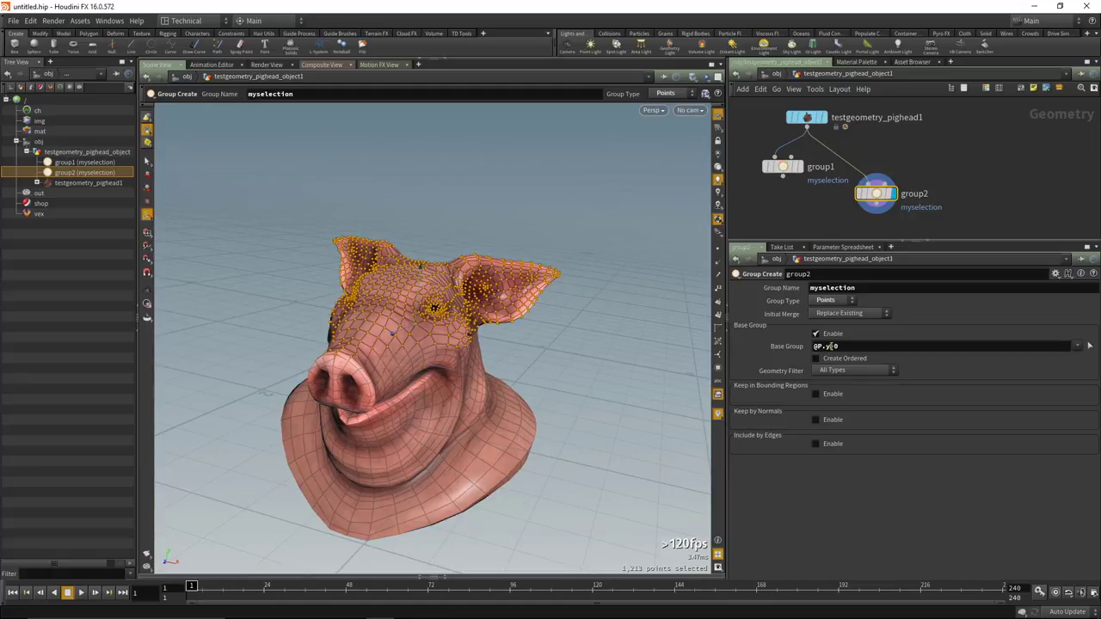
key(Return)
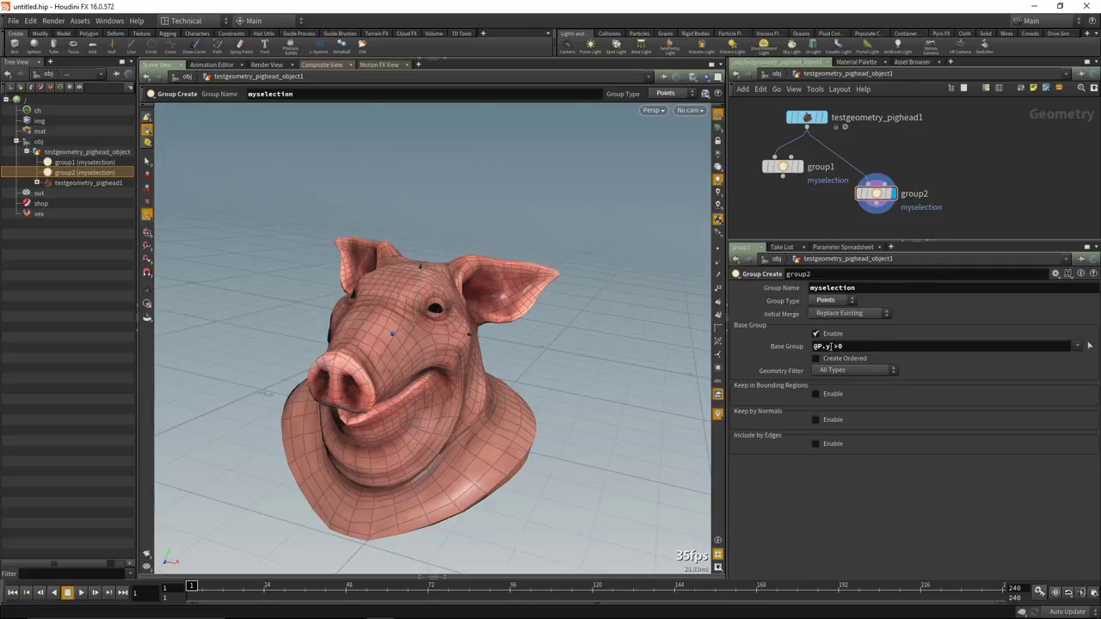
text(>)
key(Return)
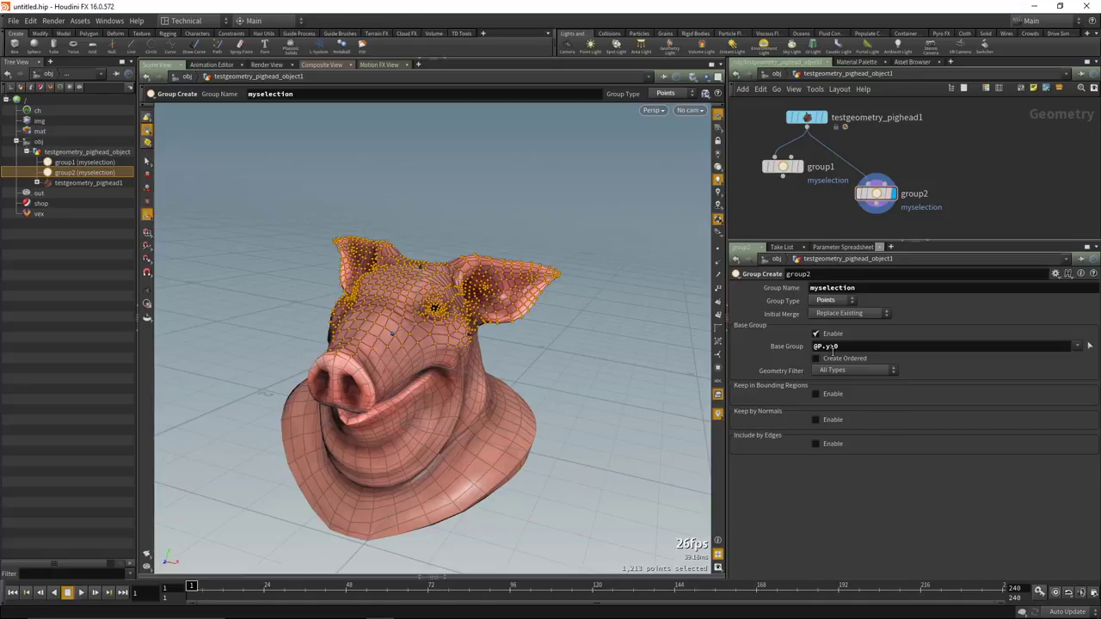
Move the group2 node closer to group1 and duplicate it as group3, wired to testgeometry_pighead1.
middle_drag(963, 201, 962, 181)
mouse_move(878, 175)
drag(878, 175, 878, 167)
middle_drag(878, 170, 879, 184)
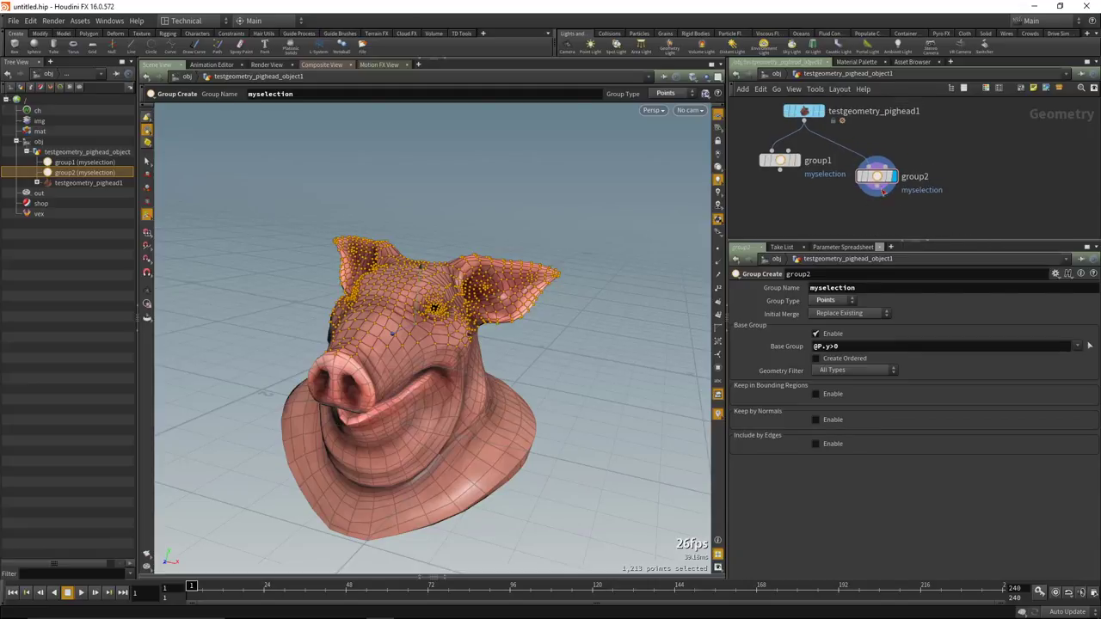
drag(880, 185, 879, 190)
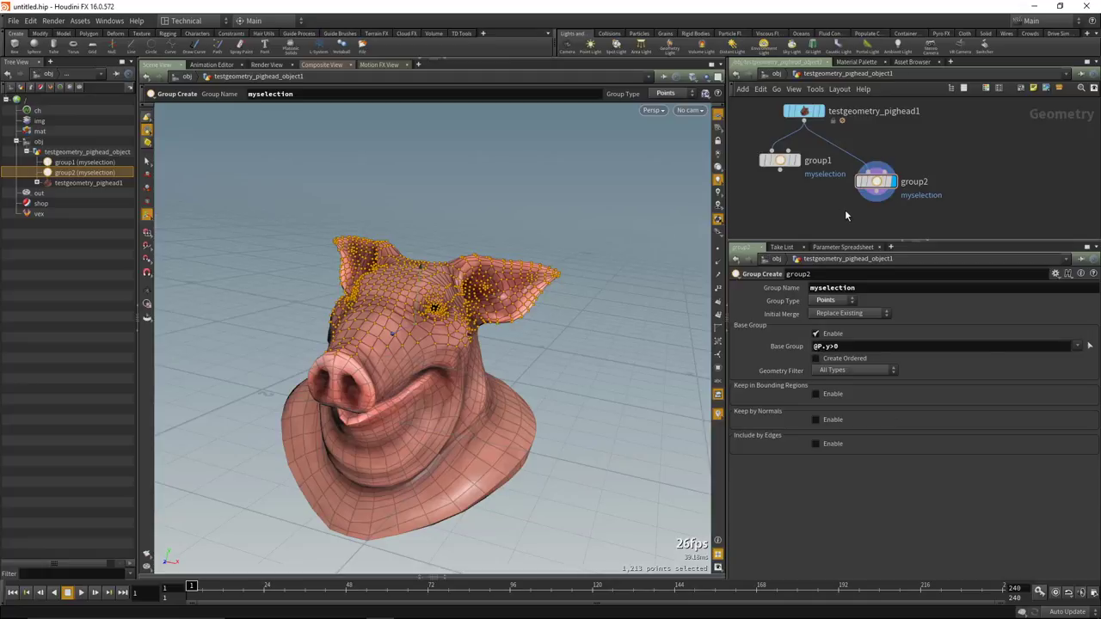
middle_drag(844, 210, 845, 207)
mouse_move(875, 183)
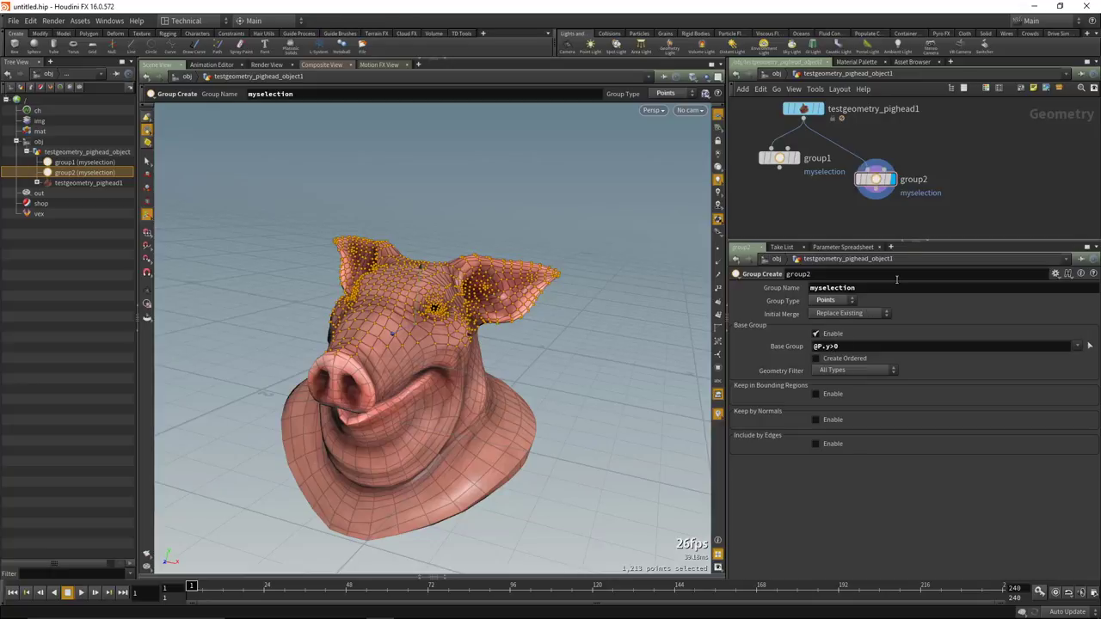
scroll(912, 188, down, 1)
drag(878, 197, 852, 185)
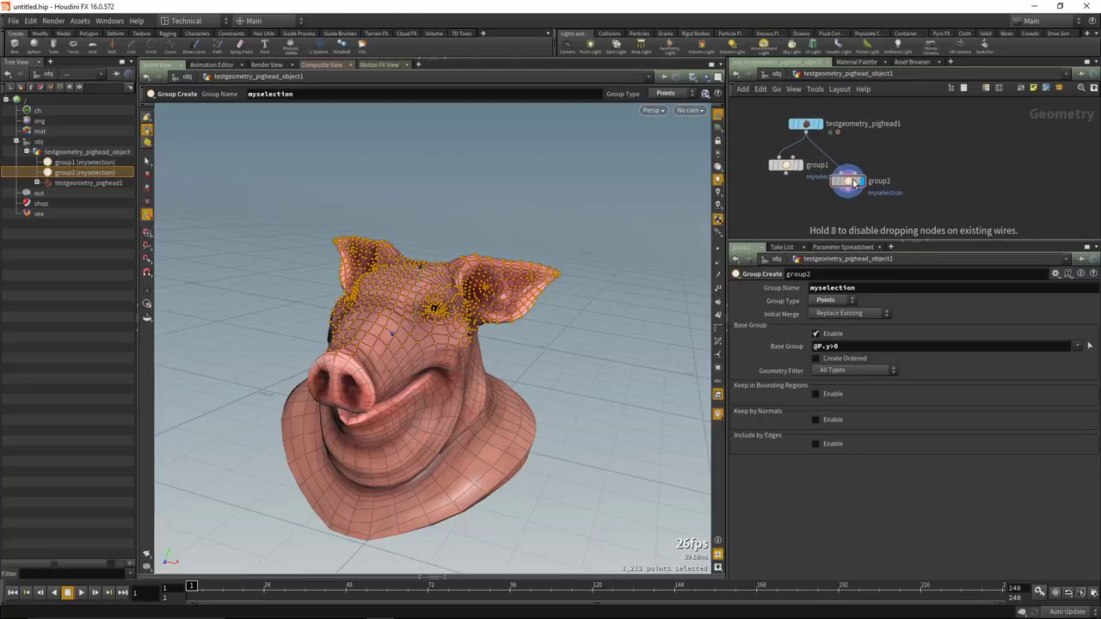
click(926, 201)
Add a Measure node and insert it on the connection between testgeometry_pighead1 and group3.
key(Tab)
text(cur)
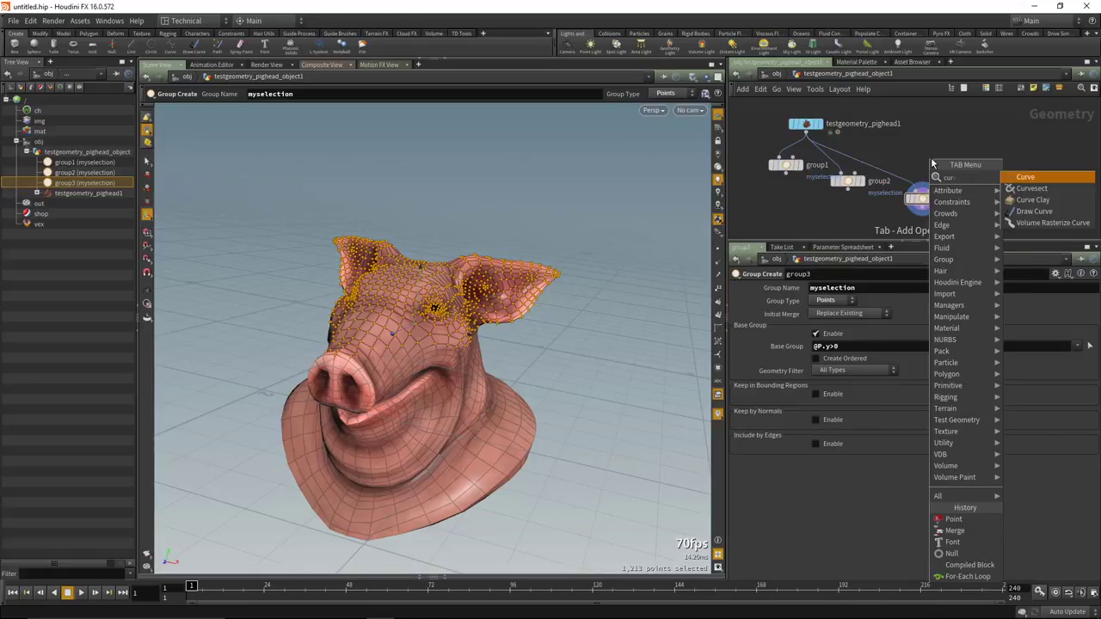
key(BackSpace)
key(BackSpace)
key(BackSpace)
key(BackSpace)
key(BackSpace)
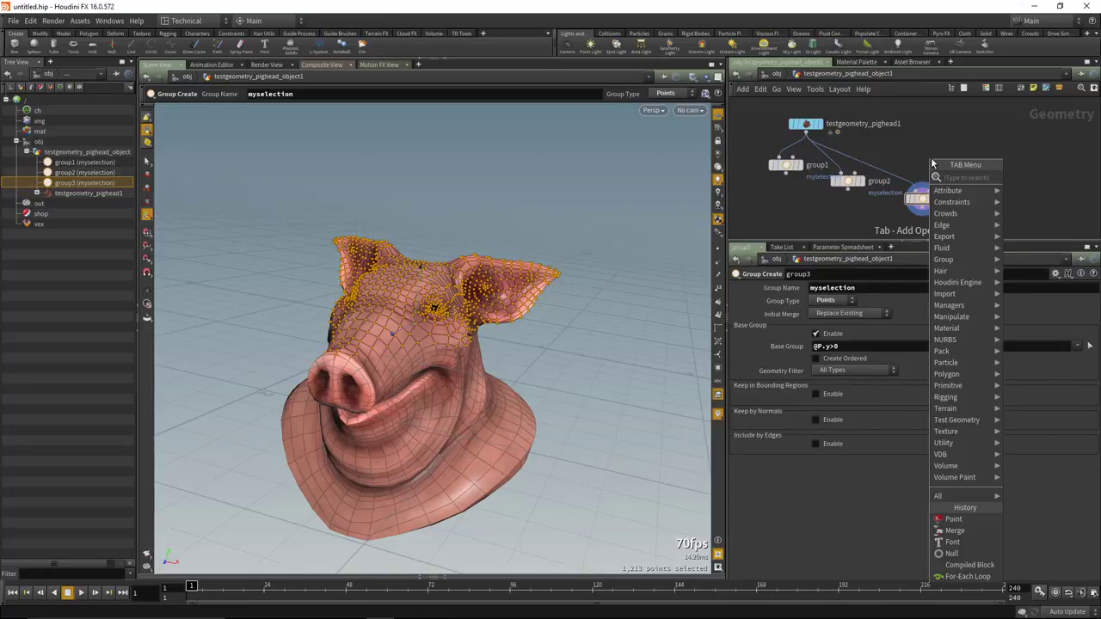
text(measure)
key(Return)
click(931, 160)
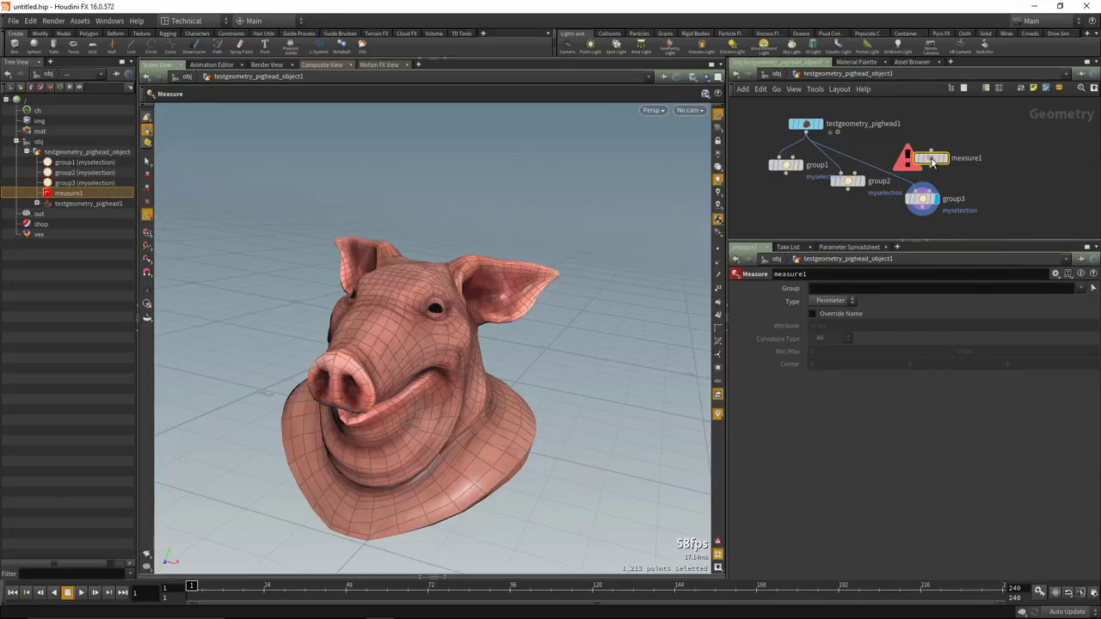
mouse_move(934, 162)
mouse_down()
mouse_move(860, 172)
mouse_move(924, 165)
mouse_up()
Rename the Measure node to curvature and set its measurement type to Curvature.
double_click(953, 164)
text(curvature)
key(Return)
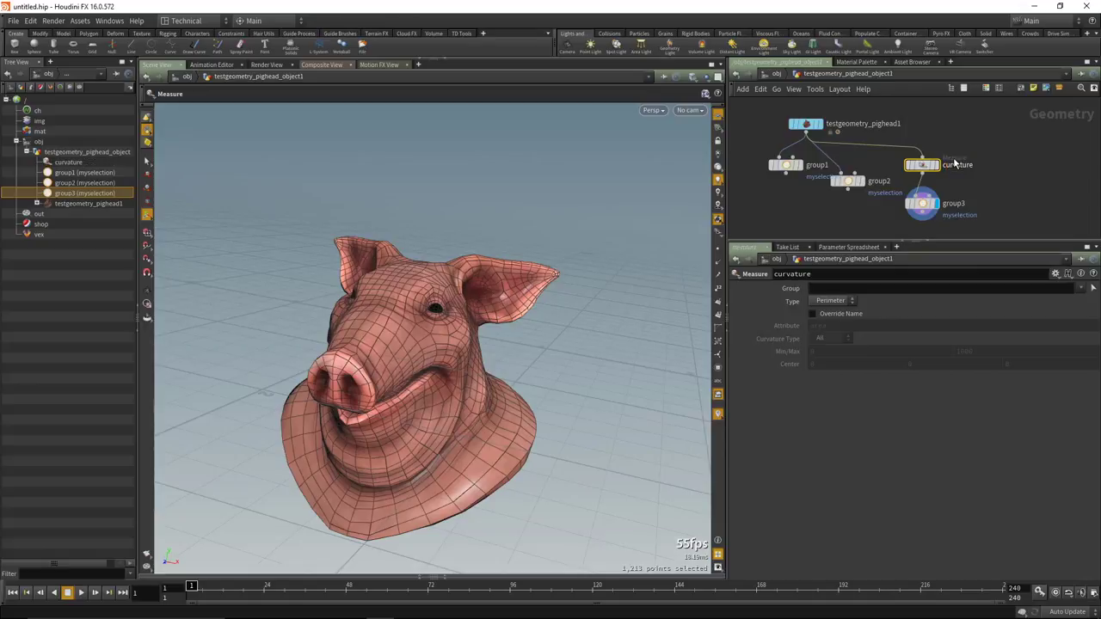
click(831, 301)
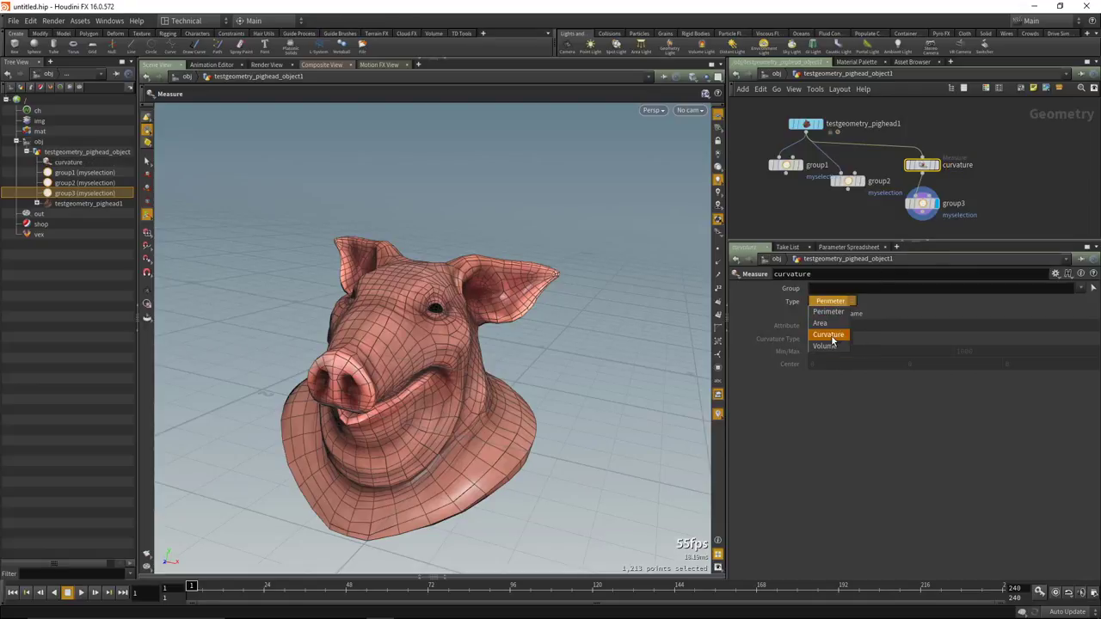
click(832, 339)
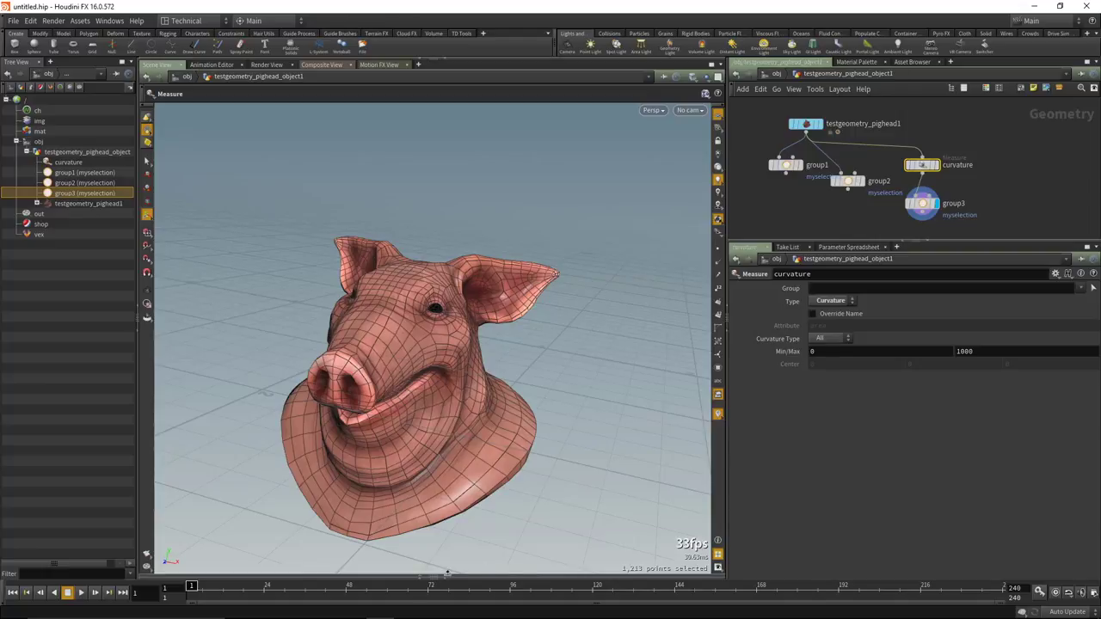
Reveal the Geometry Spreadsheet below the viewport and set the curvature node's measurement type to Area.
click(426, 575)
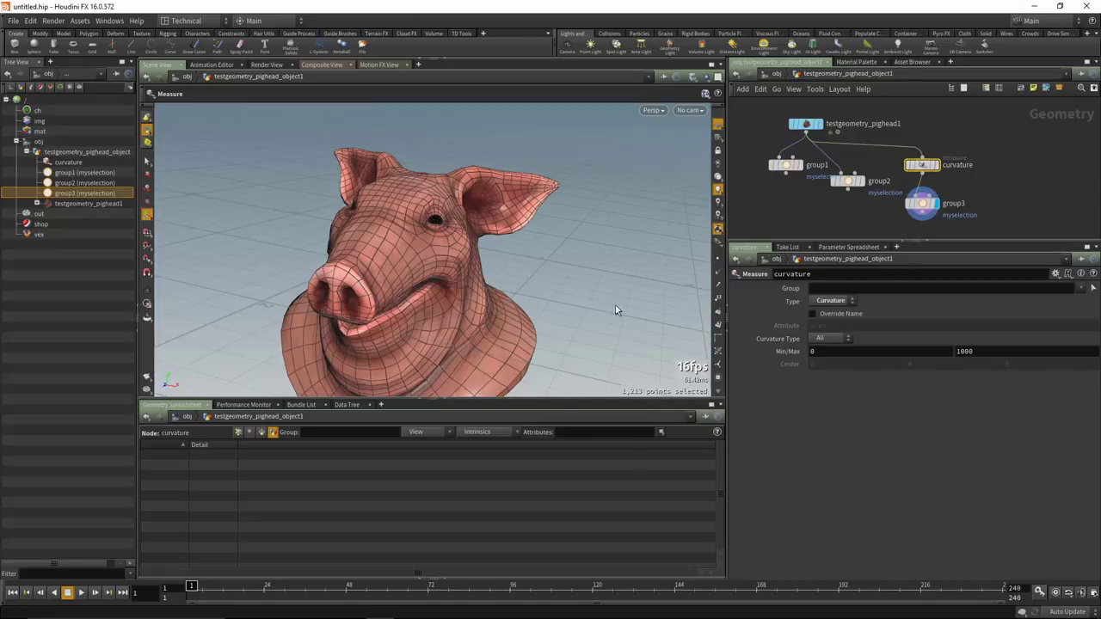
click(913, 157)
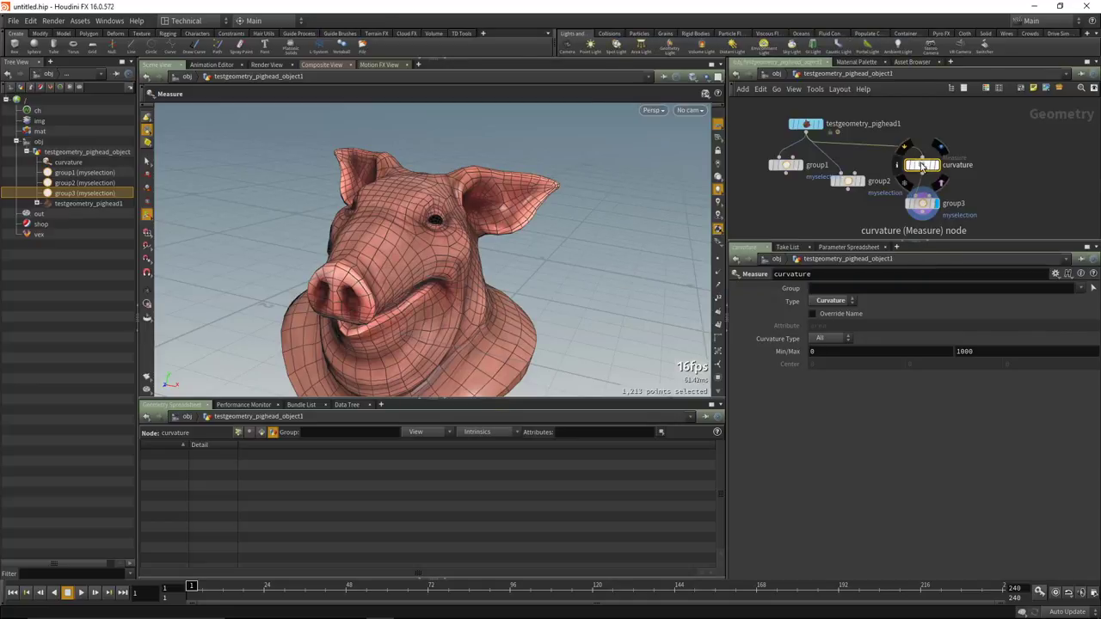
click(831, 303)
click(838, 330)
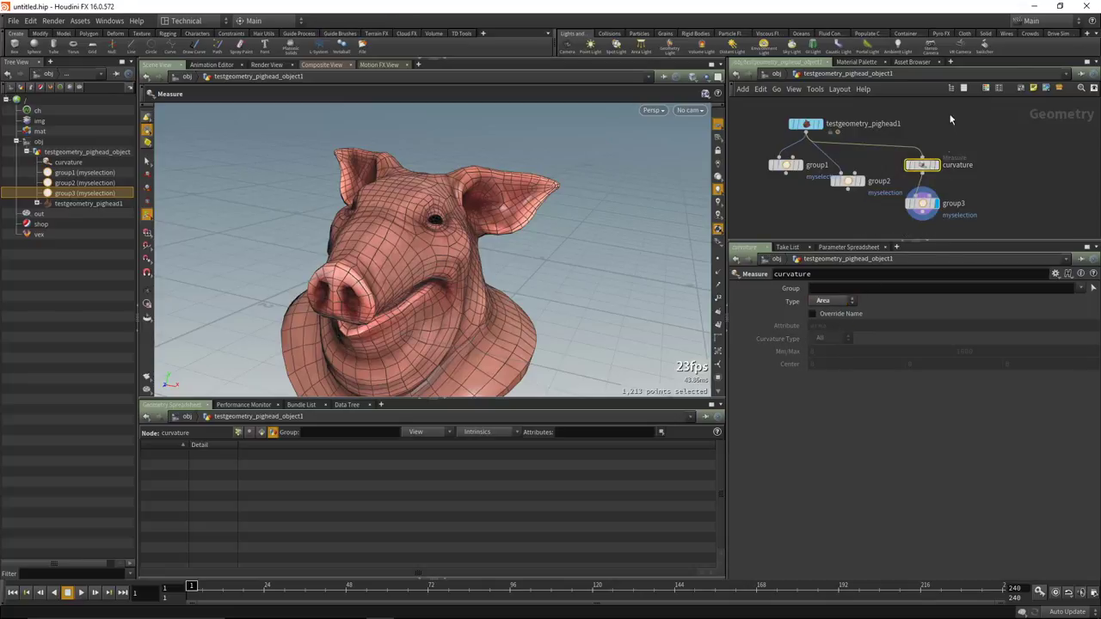
Examine the curvature node's info and its primitive attributes sorted by area, and restore the spreadsheet's element-number order.
middle_click(925, 167)
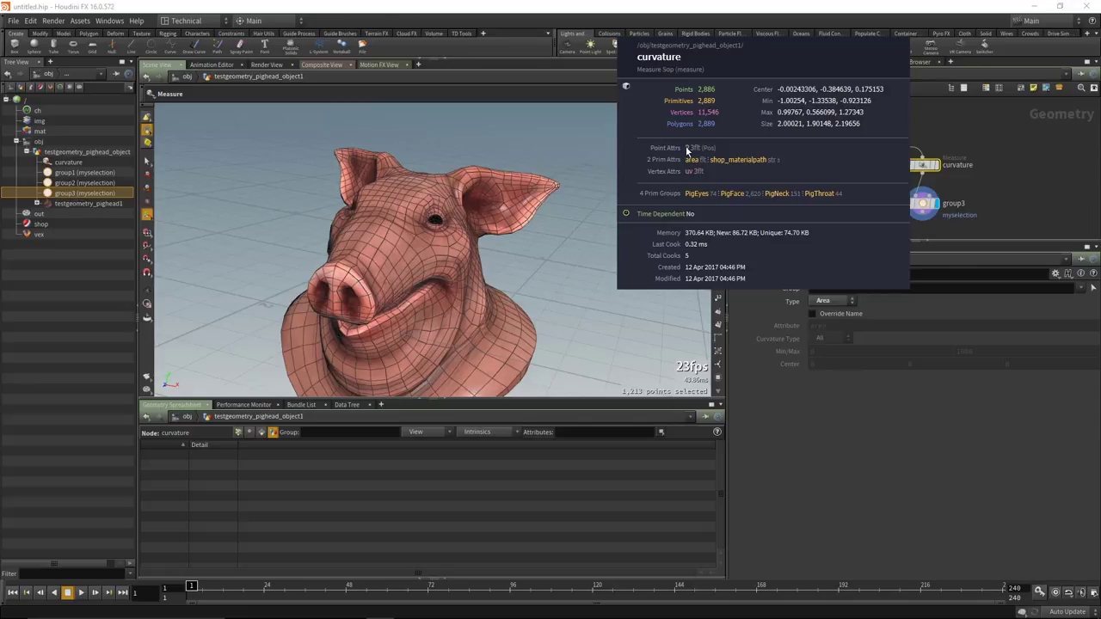
click(260, 432)
click(209, 446)
click(215, 445)
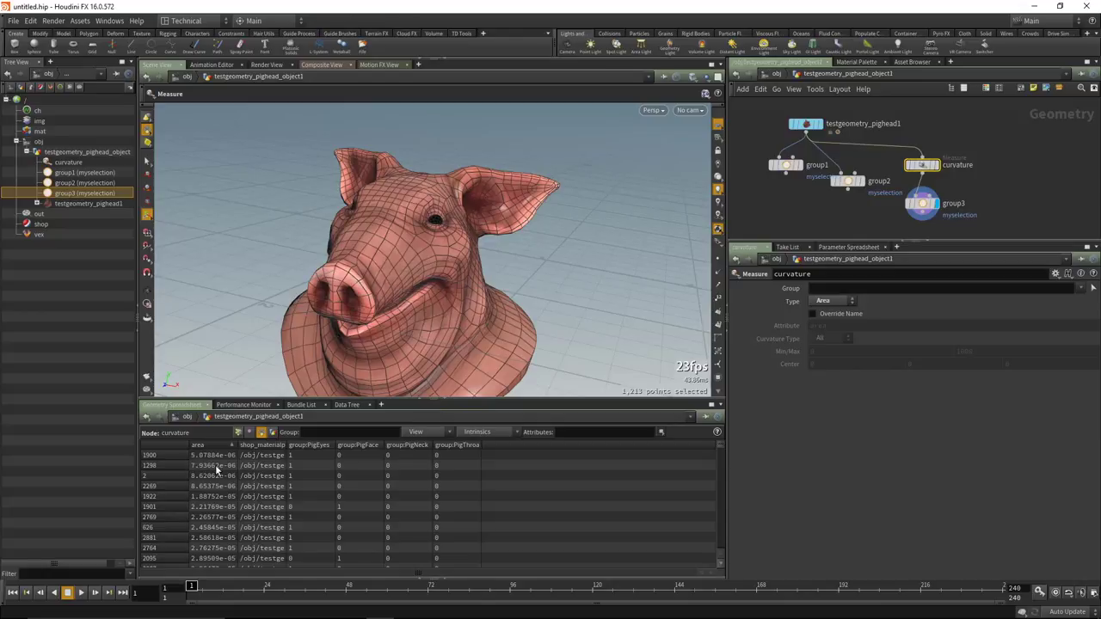
click(167, 444)
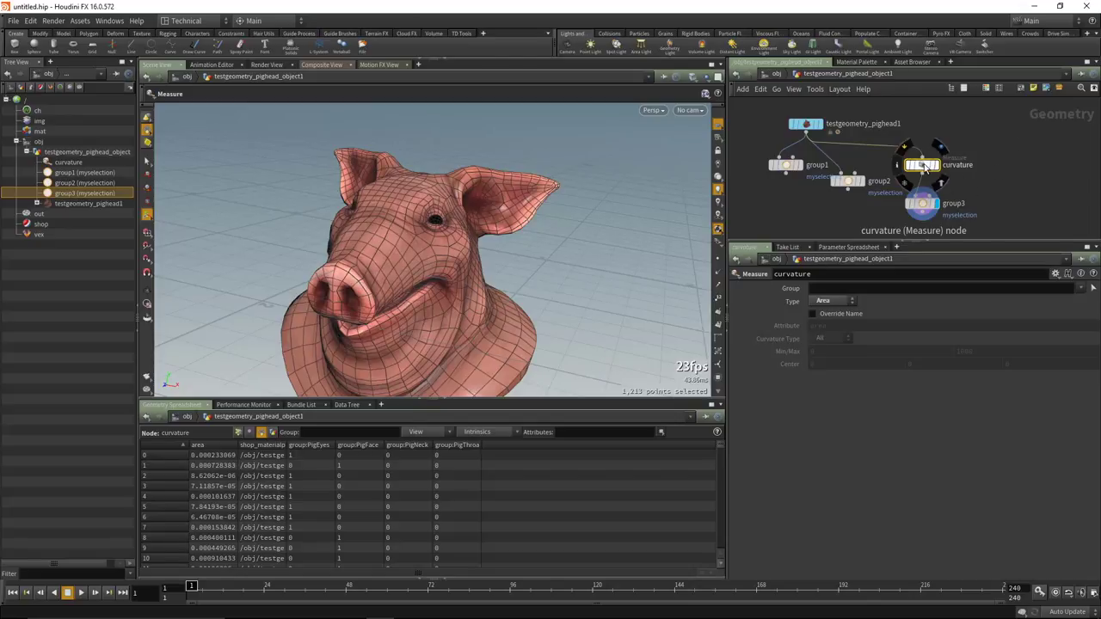
Set the measurement type back to Curvature and examine the point curvature values, sorted in both directions, in the spreadsheet.
click(821, 300)
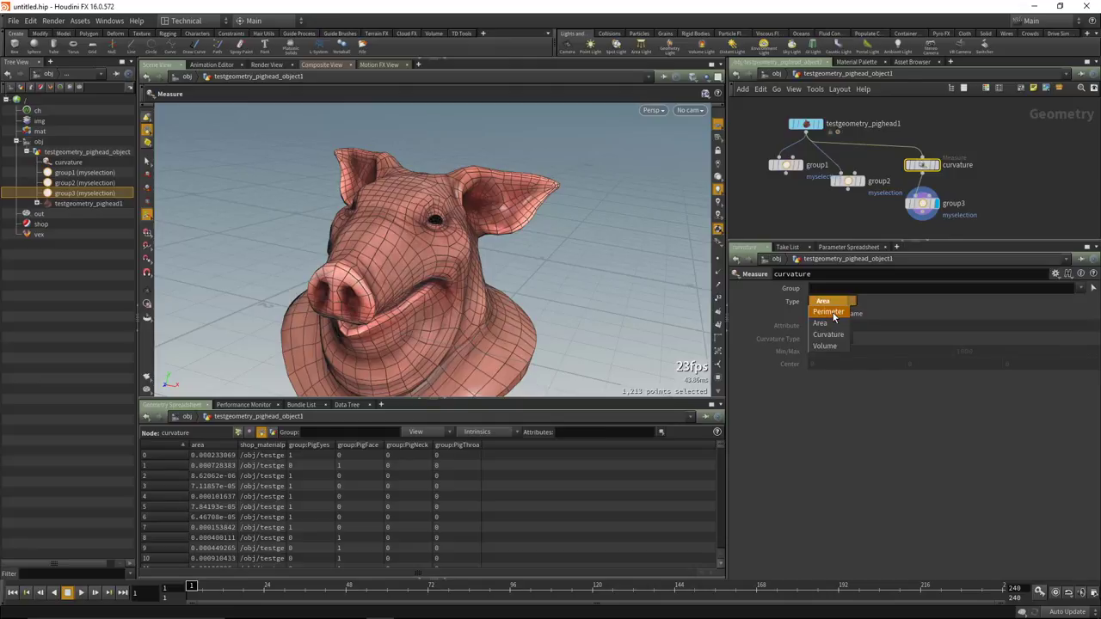
click(832, 334)
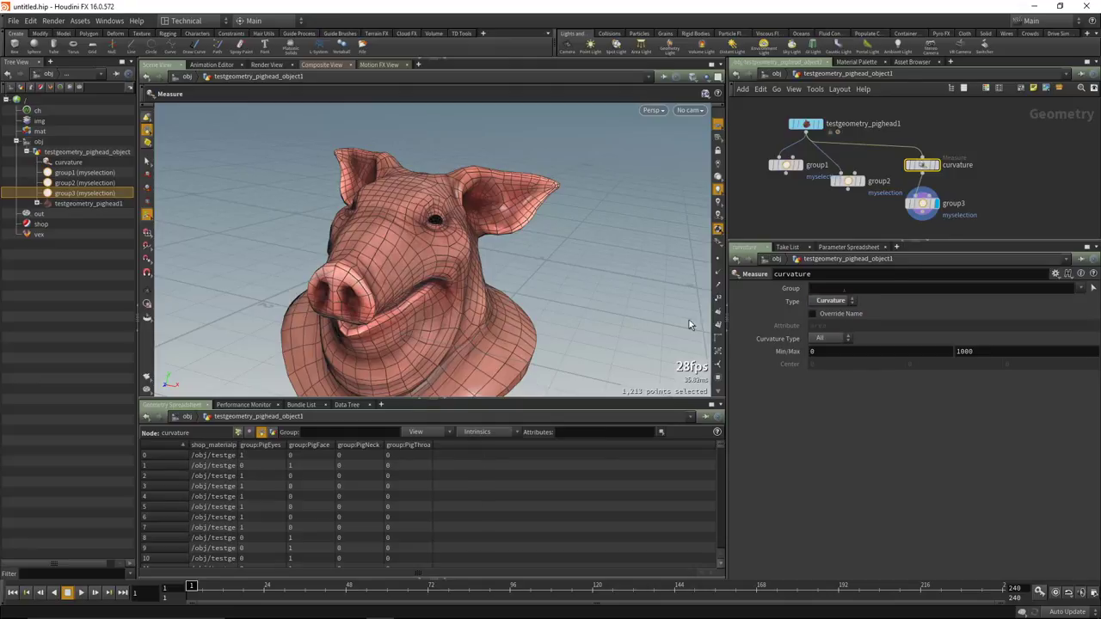
click(240, 433)
click(356, 446)
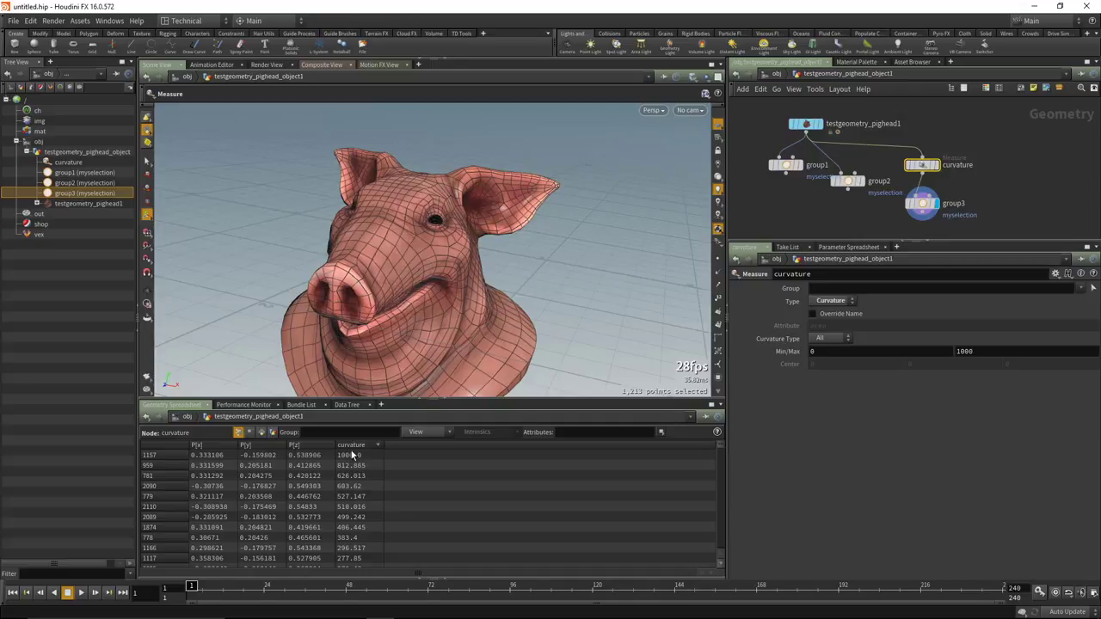
click(360, 446)
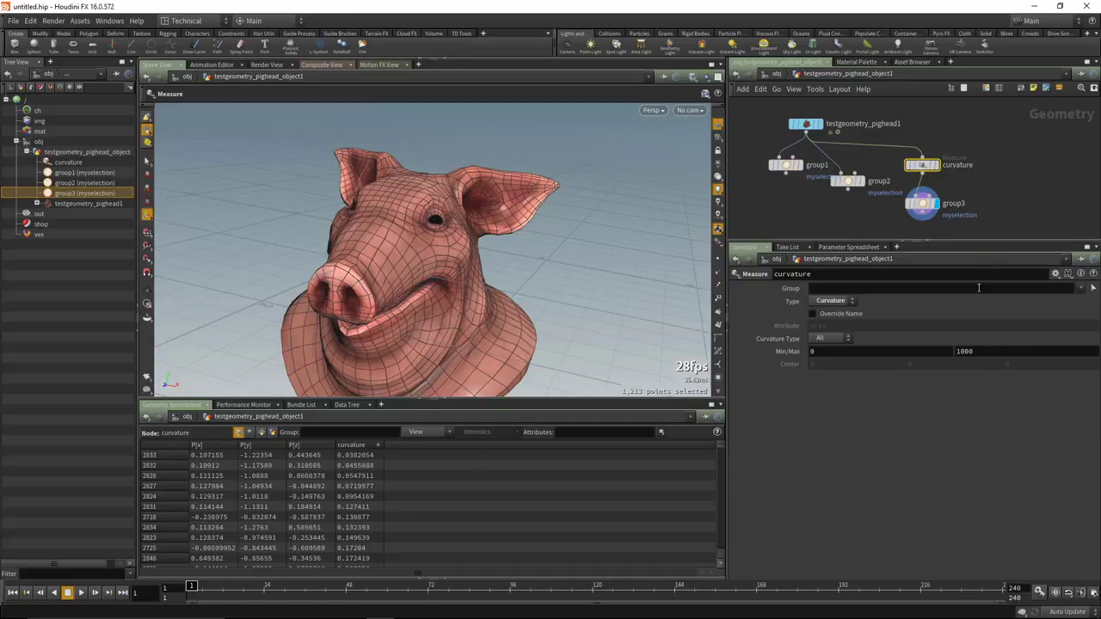
click(154, 446)
middle_drag(989, 178, 986, 152)
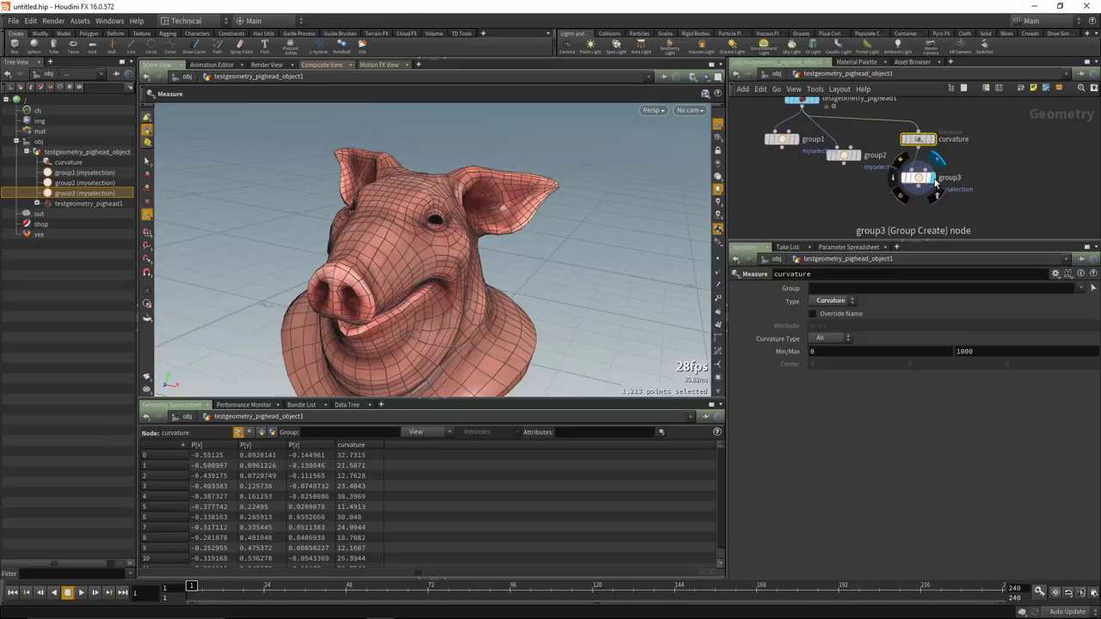
click(919, 177)
drag(842, 347, 802, 345)
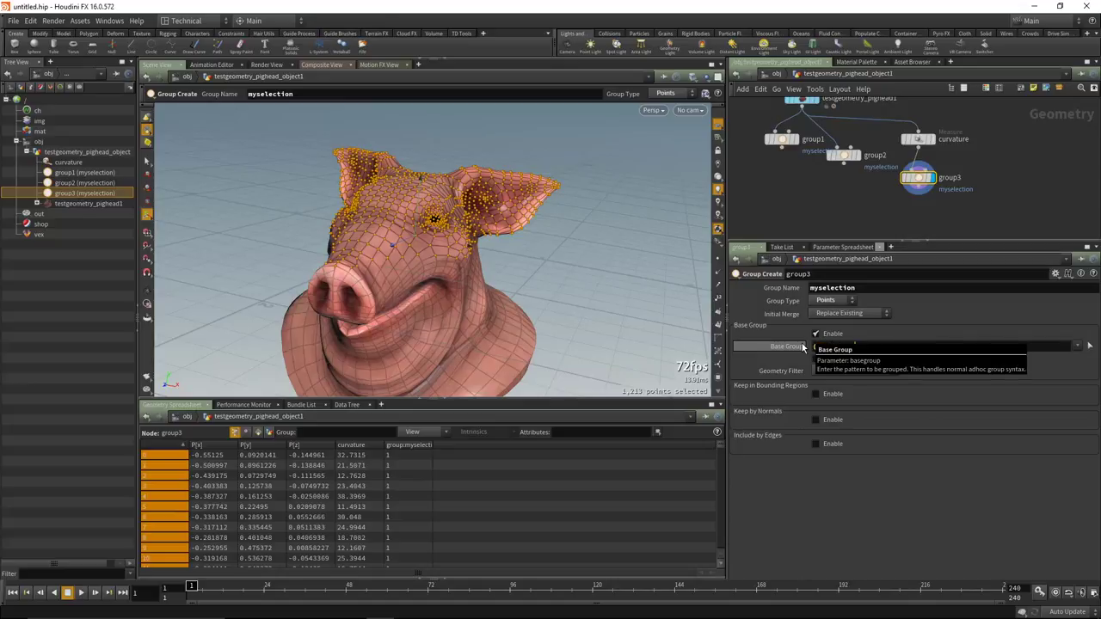
text(@curvature>)
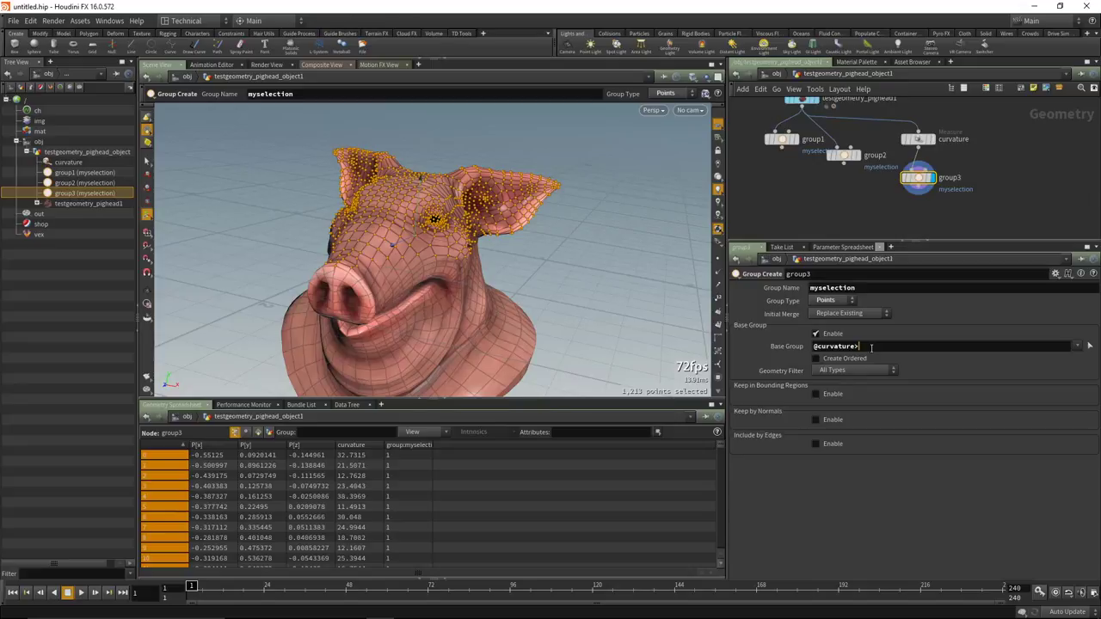
text(20)
key(BackSpace)
key(BackSpace)
text(10)
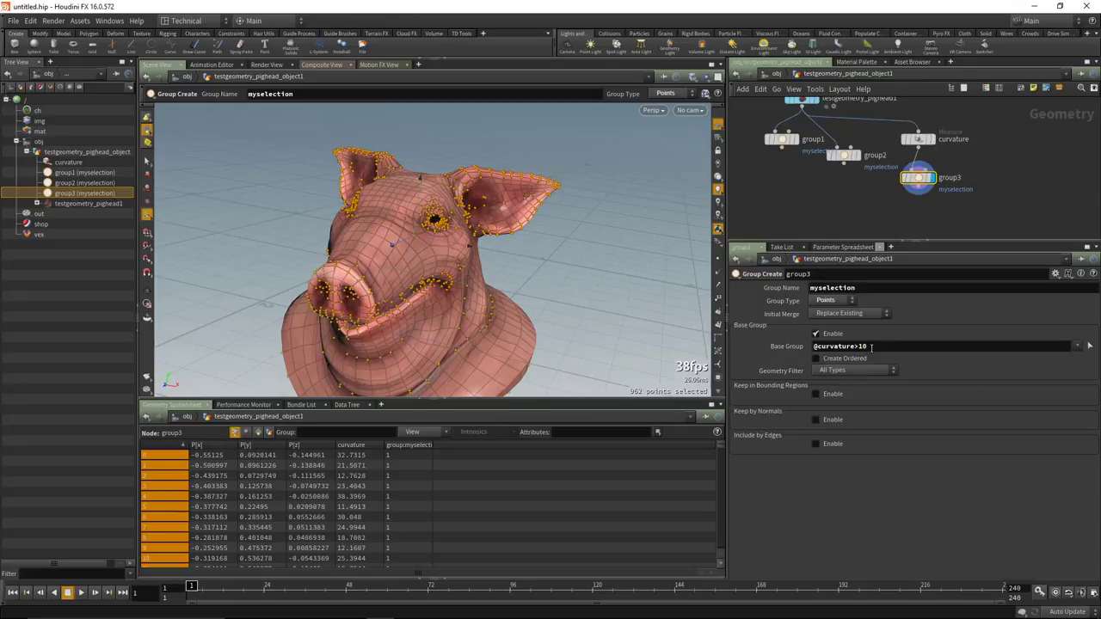
key(Escape)
drag(492, 307, 458, 295)
key(Return)
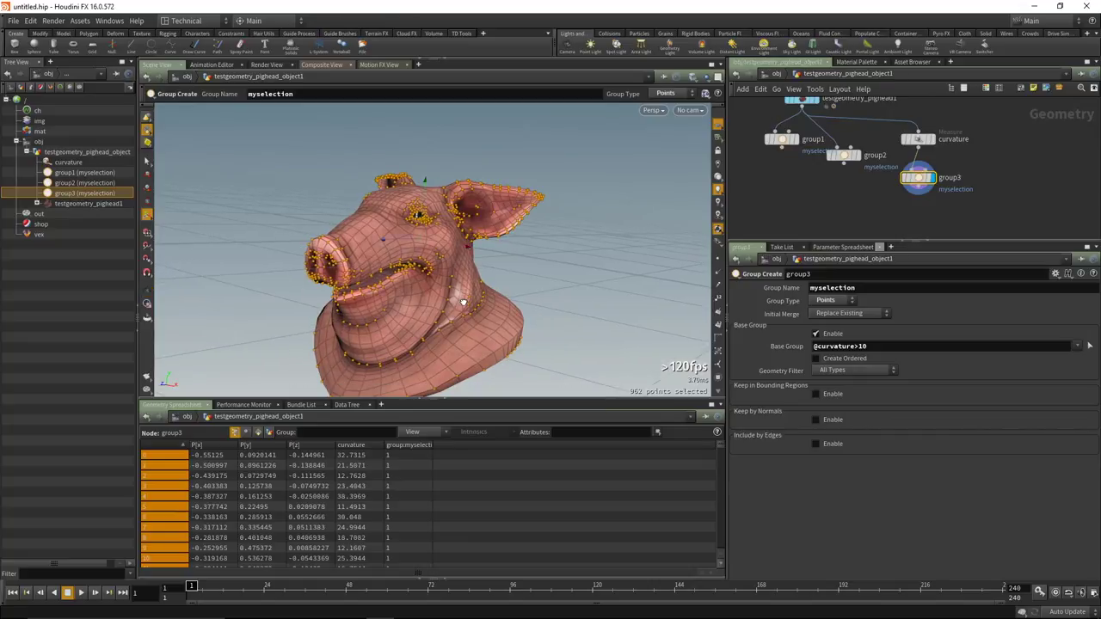
mouse_move(861, 347)
middle_down()
mouse_move(1015, 346)
mouse_move(807, 353)
mouse_move(863, 351)
middle_up()
drag(919, 179, 918, 174)
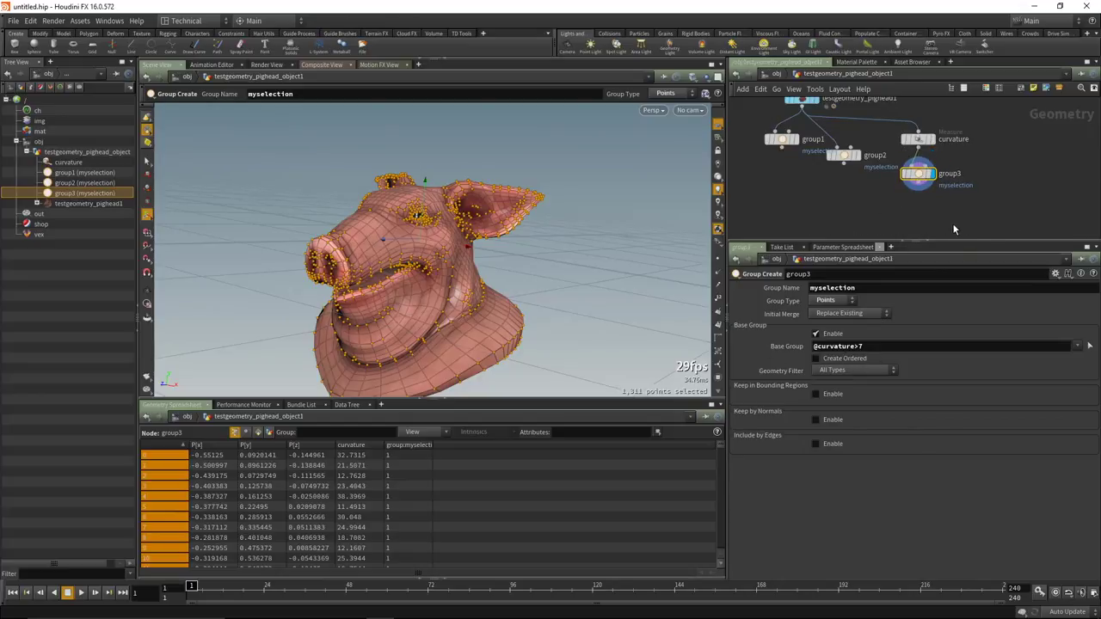
Duplicate group3 as group4 beside it, wired to the curvature node's output.
middle_drag(996, 206, 943, 210)
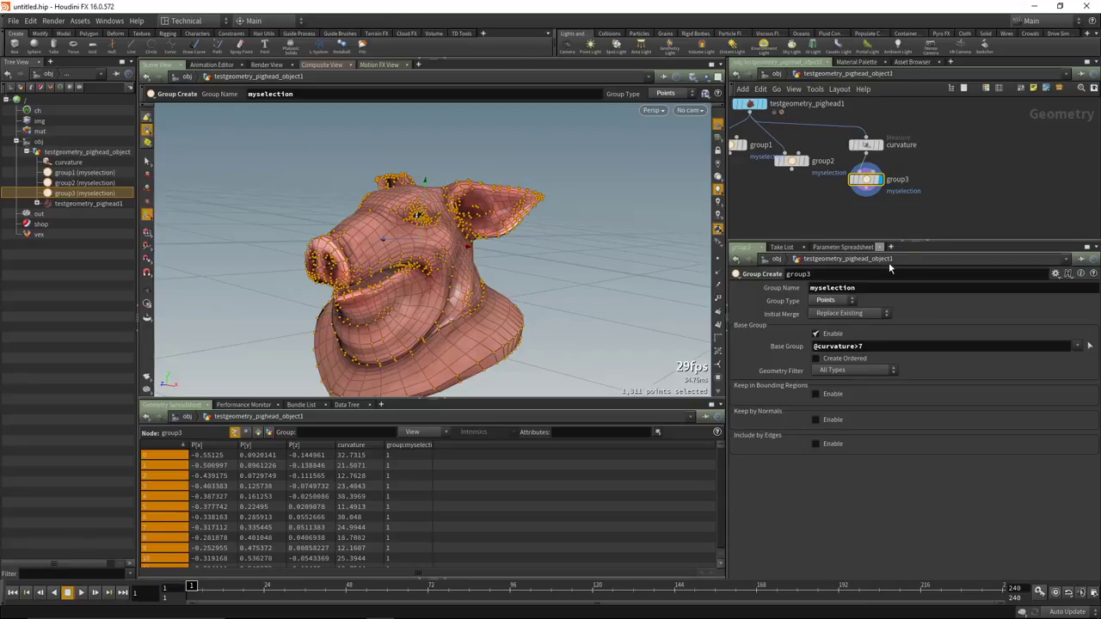
scroll(930, 176, up, 2)
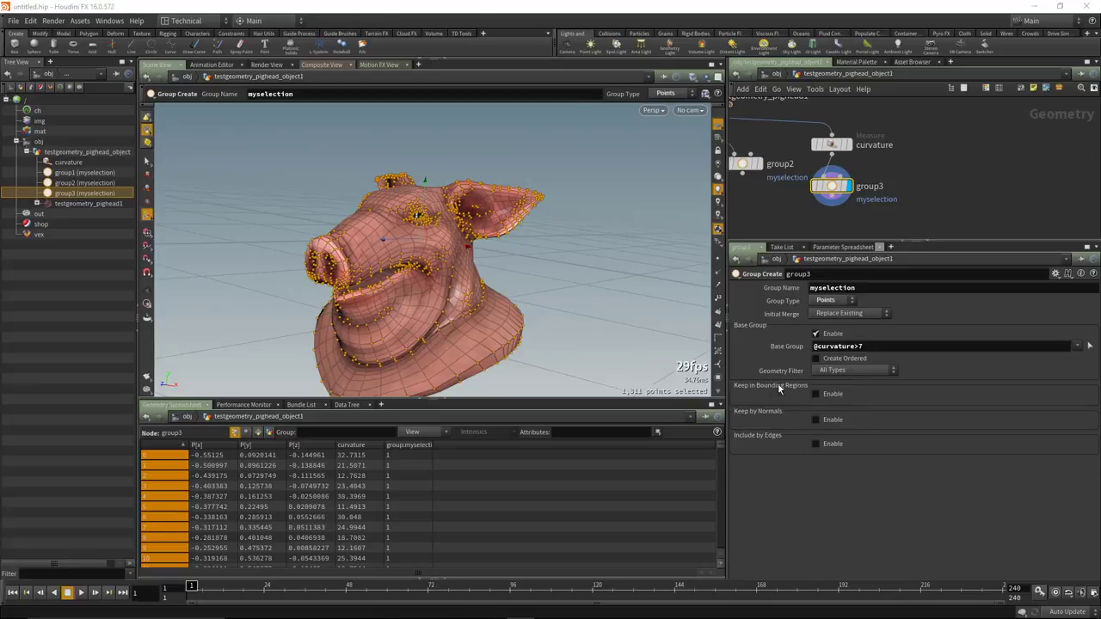
middle_drag(939, 182, 967, 201)
mouse_move(859, 191)
alt+drag(857, 200, 999, 199)
key(l)
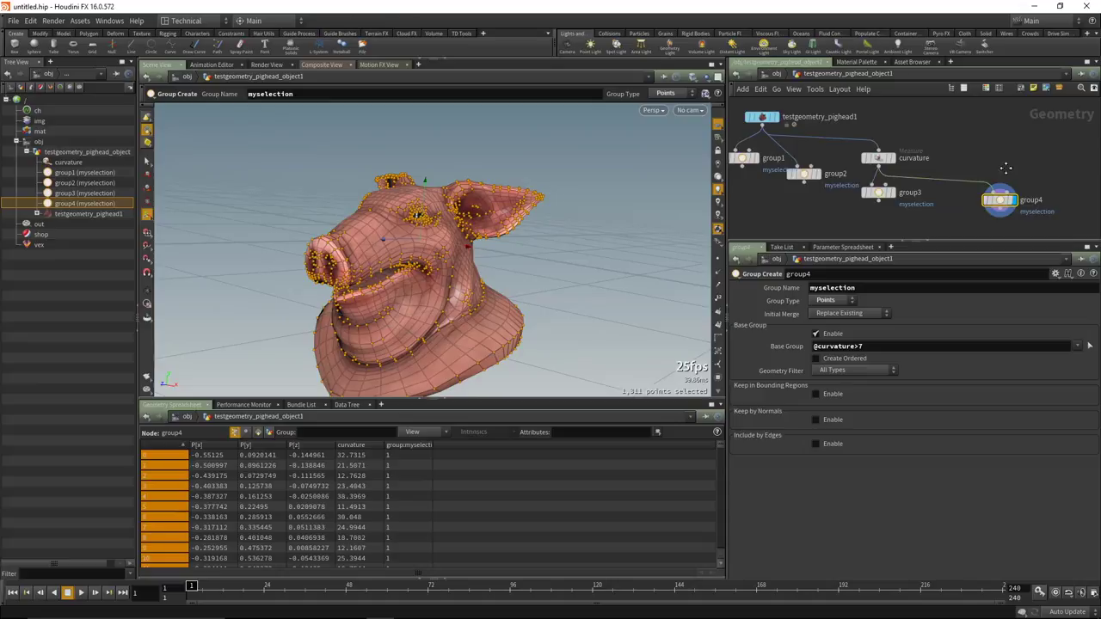
Rewire group4's input to testgeometry_pighead1 instead of the curvature node, routing the wire through a dot above group4.
click(1024, 206)
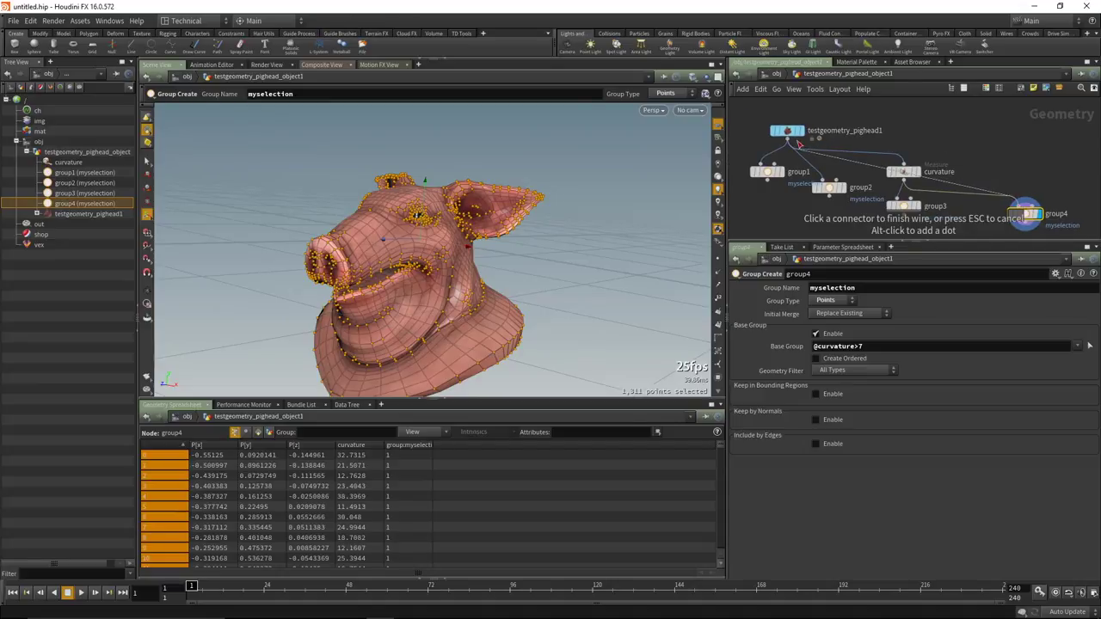
click(799, 144)
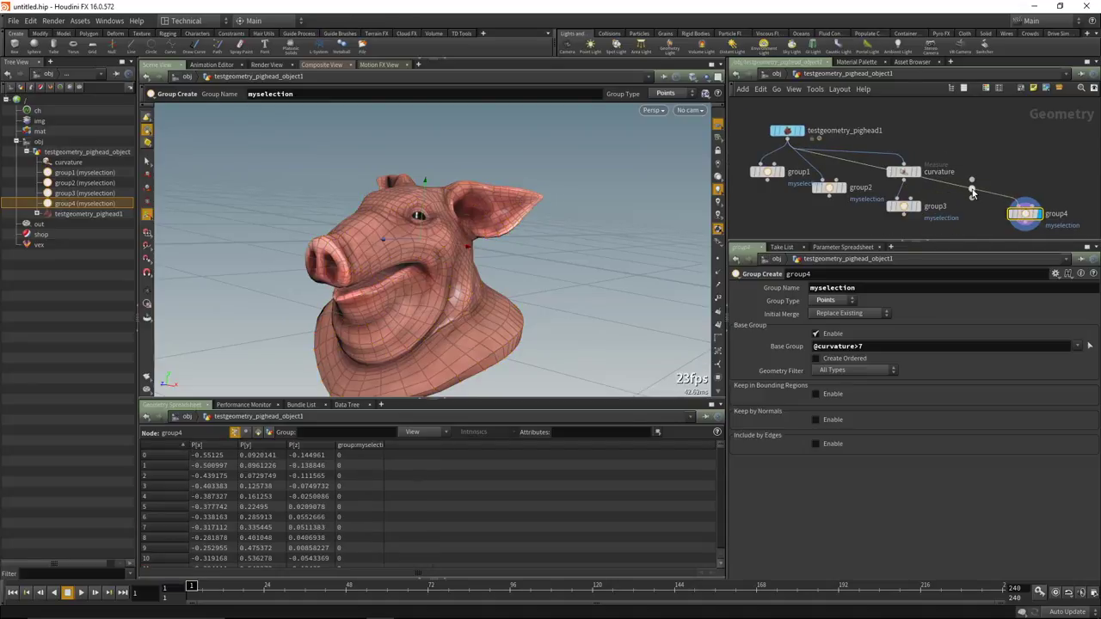
alt+drag(976, 189, 1022, 149)
key(f)
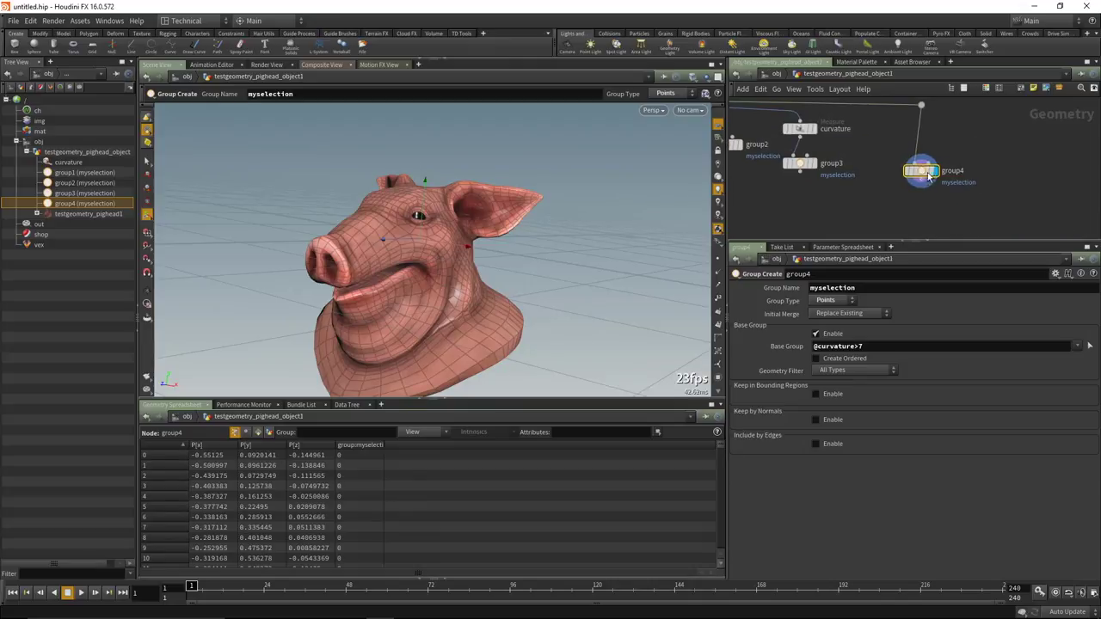
Disable the base group option on group4.
click(816, 334)
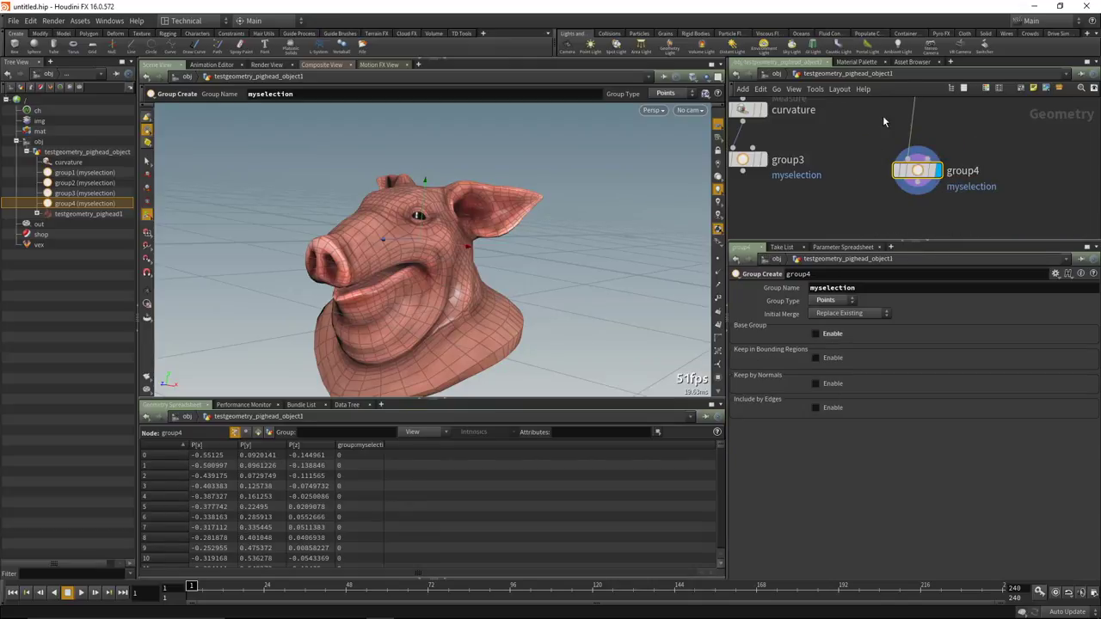
scroll(883, 115, down, 2)
scroll(900, 156, up, 2)
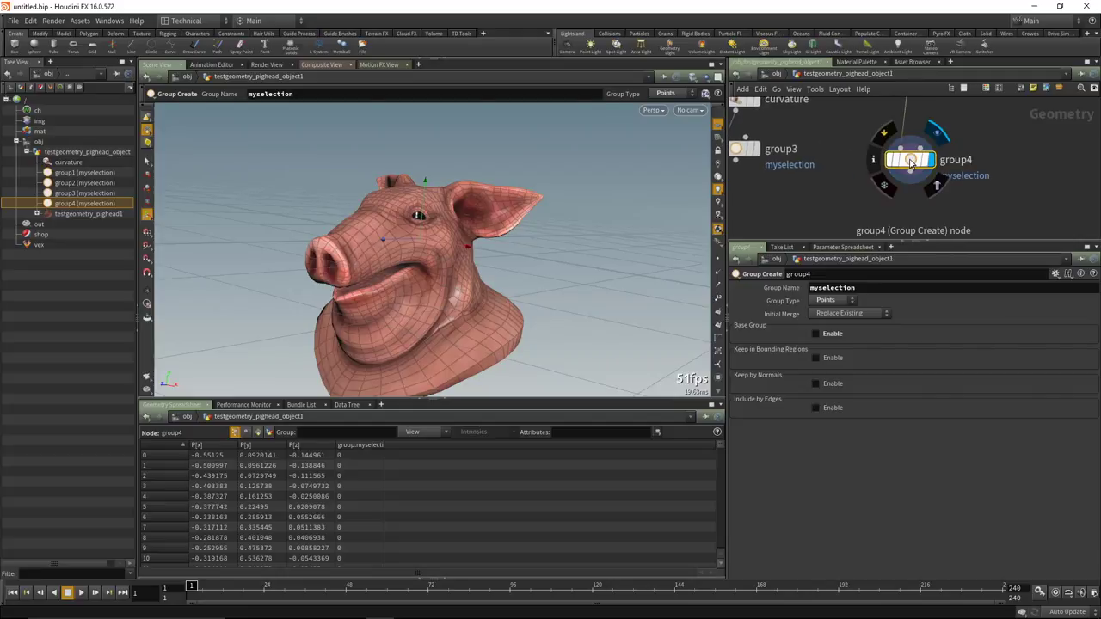
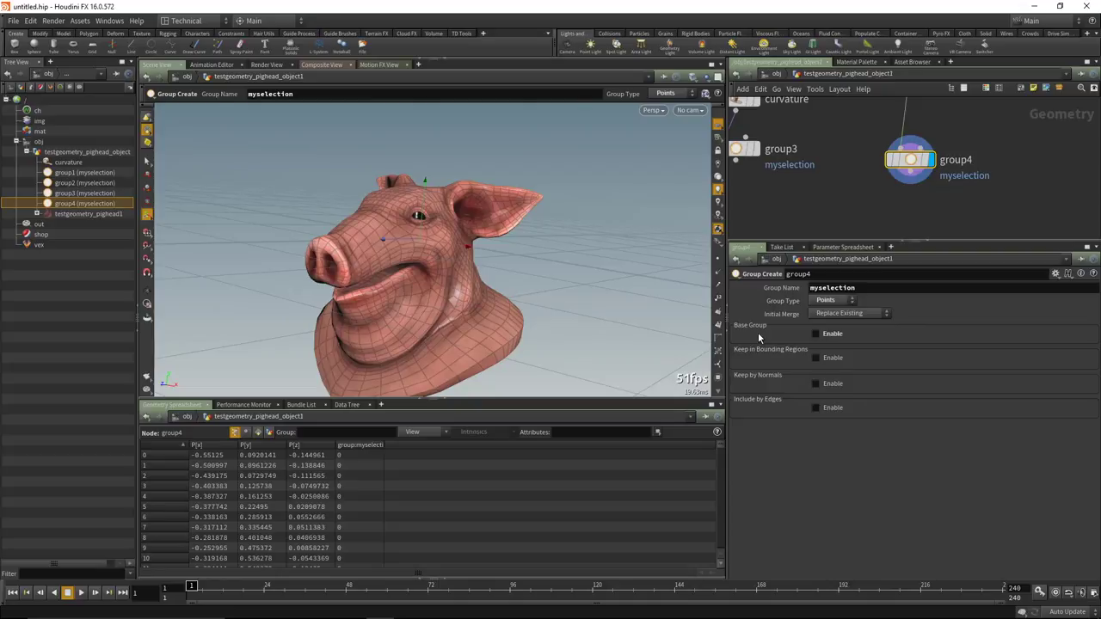
Enable group4's bounding region and adjust its box over the ears and upper head, with X size about 1.73 and center about 0.15, 0.34, 0.
click(816, 358)
drag(404, 220, 411, 172)
key(Escape)
drag(470, 239, 417, 258)
key(Return)
key(Escape)
key(Return)
drag(435, 191, 441, 205)
key(Escape)
drag(440, 205, 445, 187)
key(Return)
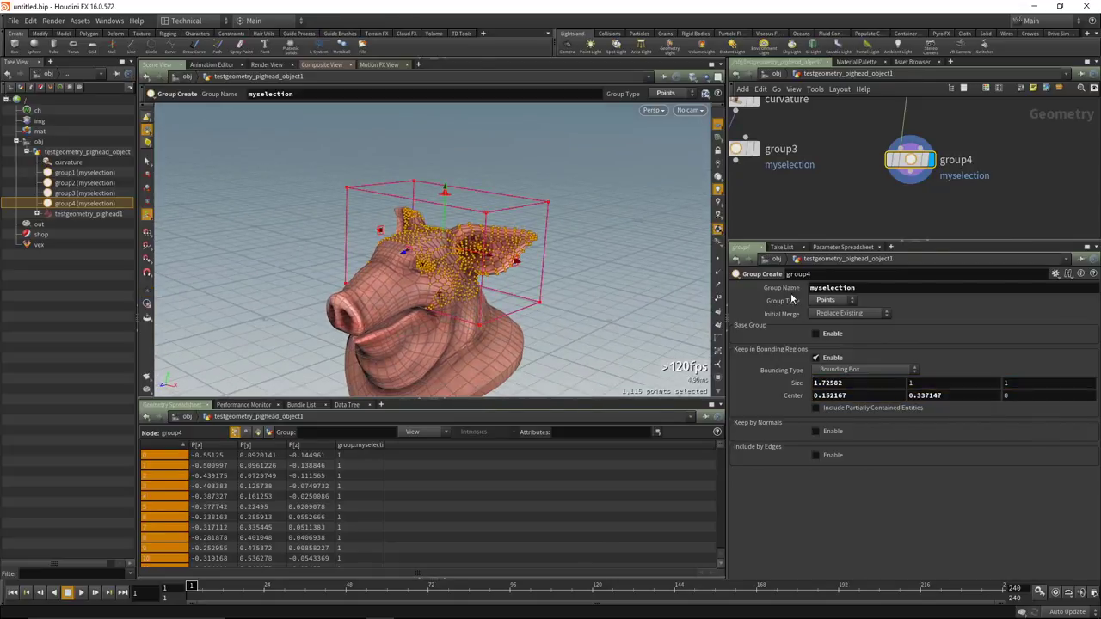
click(833, 371)
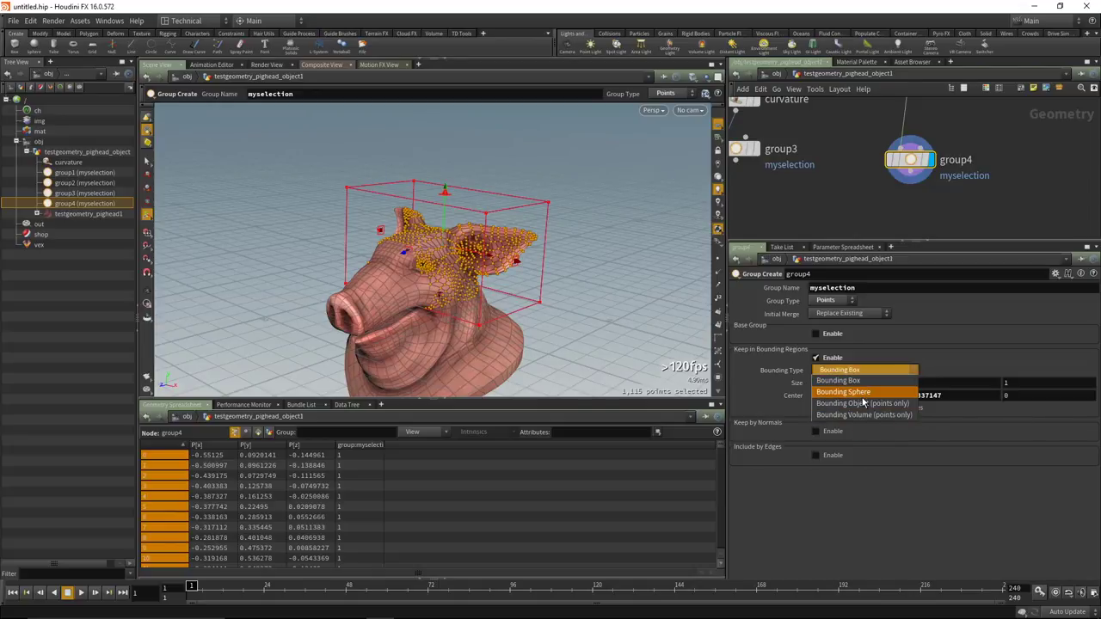
click(875, 334)
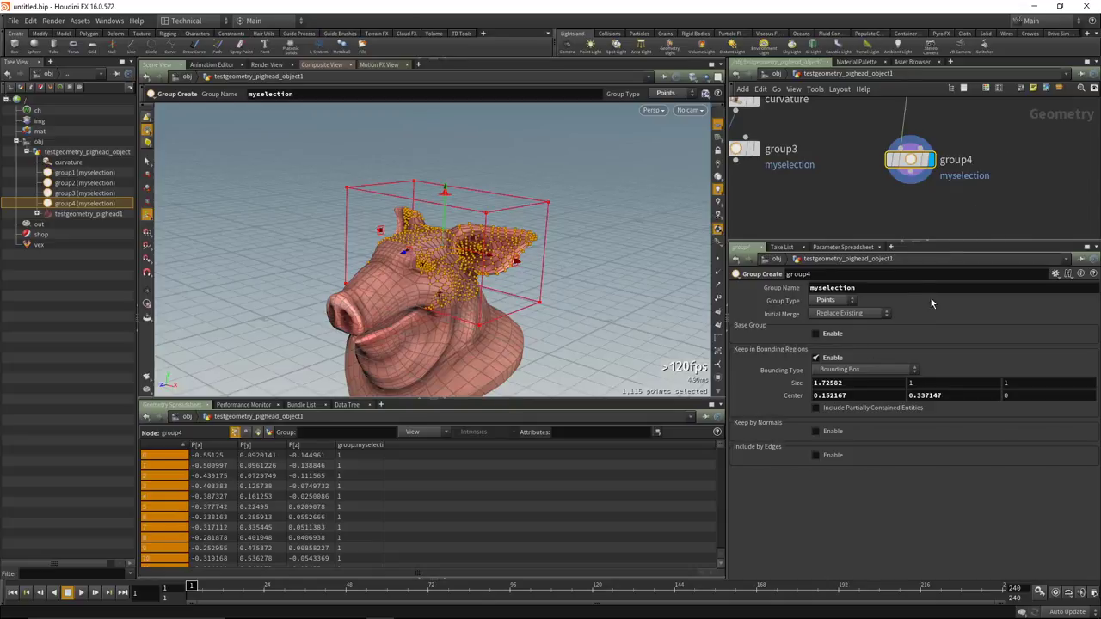
Duplicate group4 as group5 beside it and switch the copy from Keep in Bounding Regions to Keep by Normals.
alt+drag(867, 155, 990, 164)
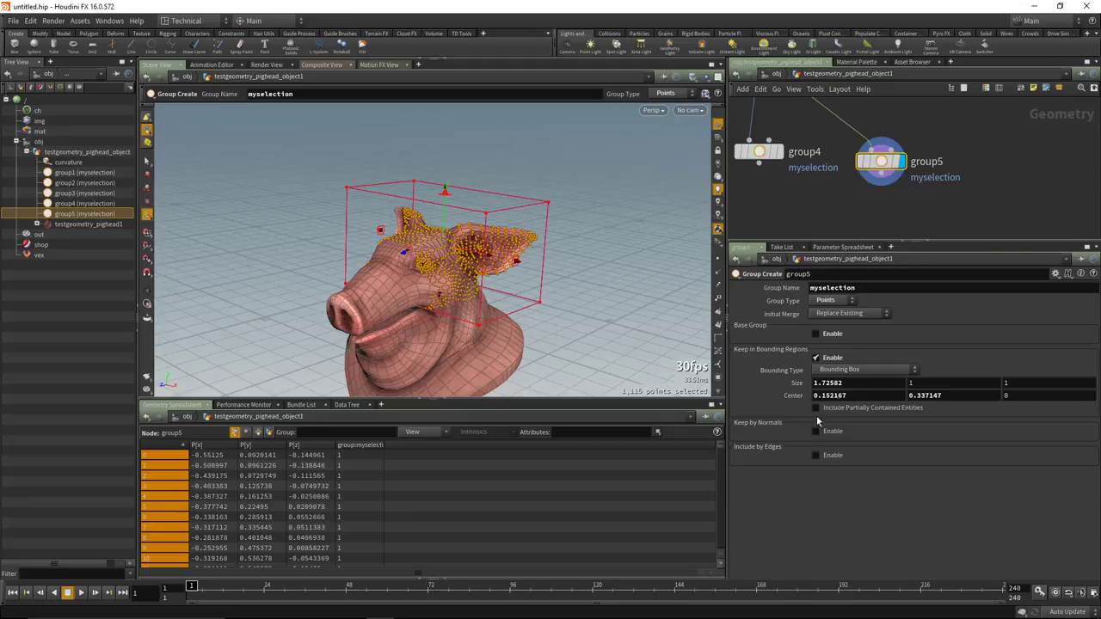
click(816, 358)
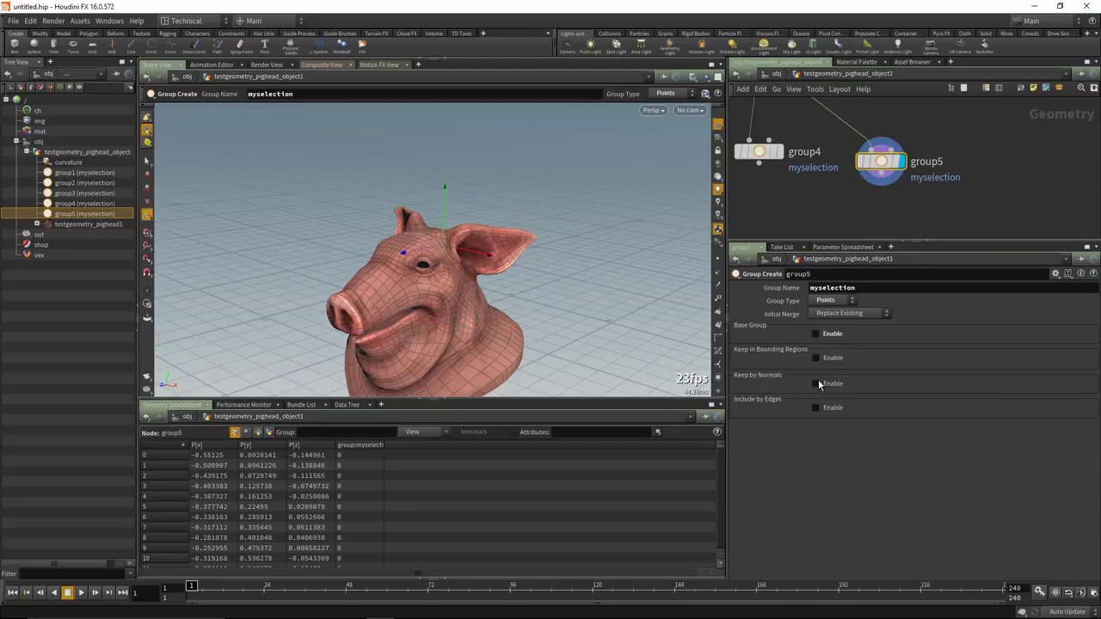
click(816, 383)
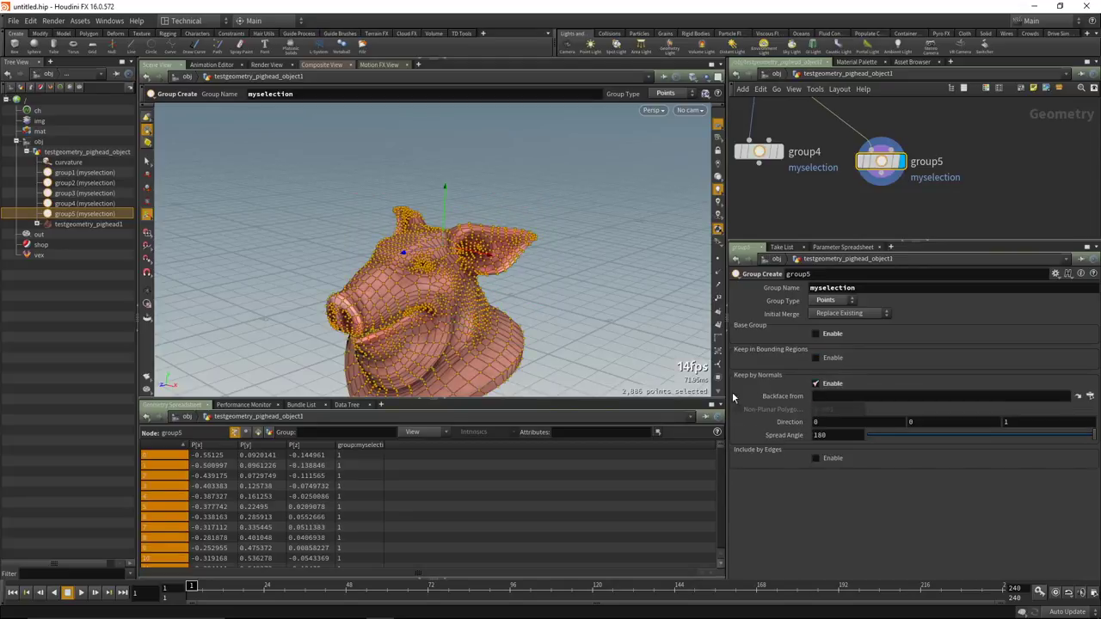
Create a camera from a wider view of the pig head and return to the pig head's geometry network.
key(Escape)
mouse_move(482, 272)
mouse_down()
mouse_move(453, 289)
mouse_move(479, 287)
mouse_up()
key(Return)
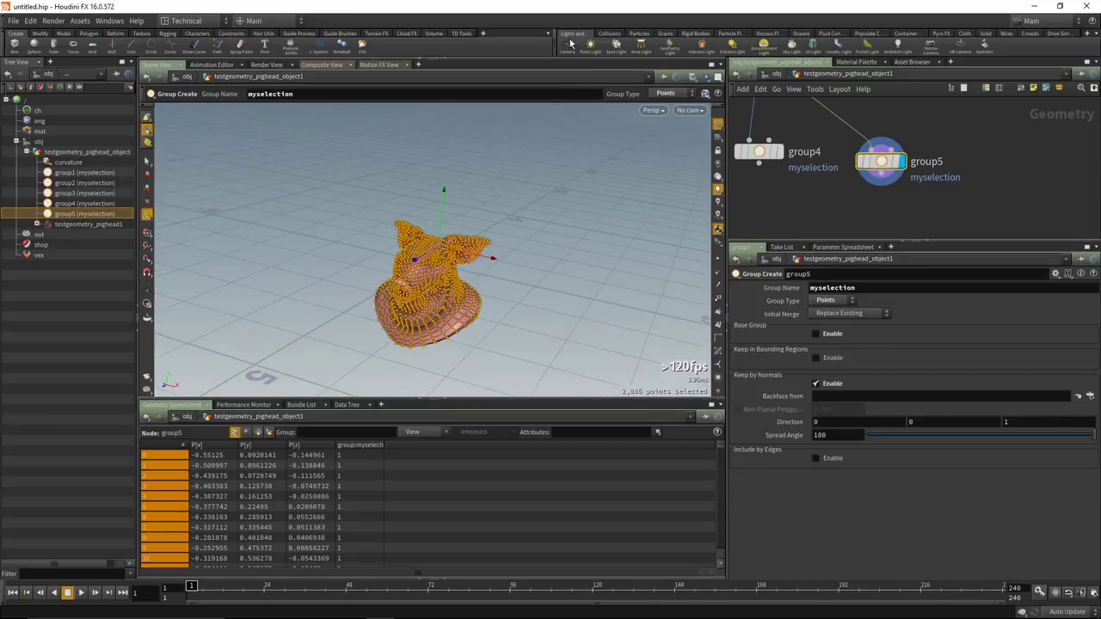
click(568, 48)
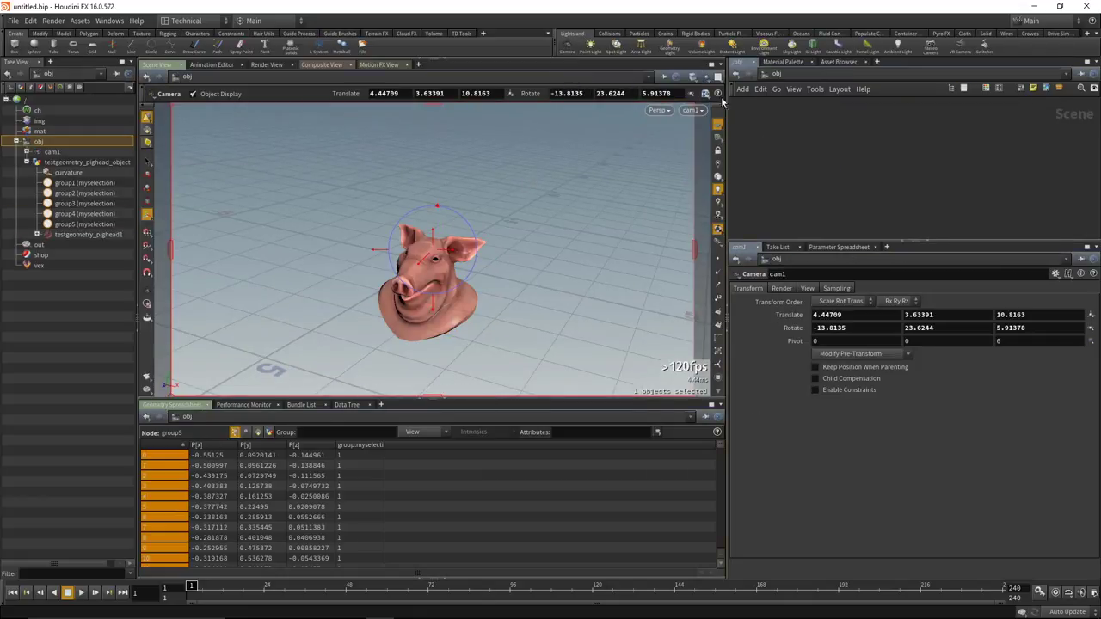
click(736, 75)
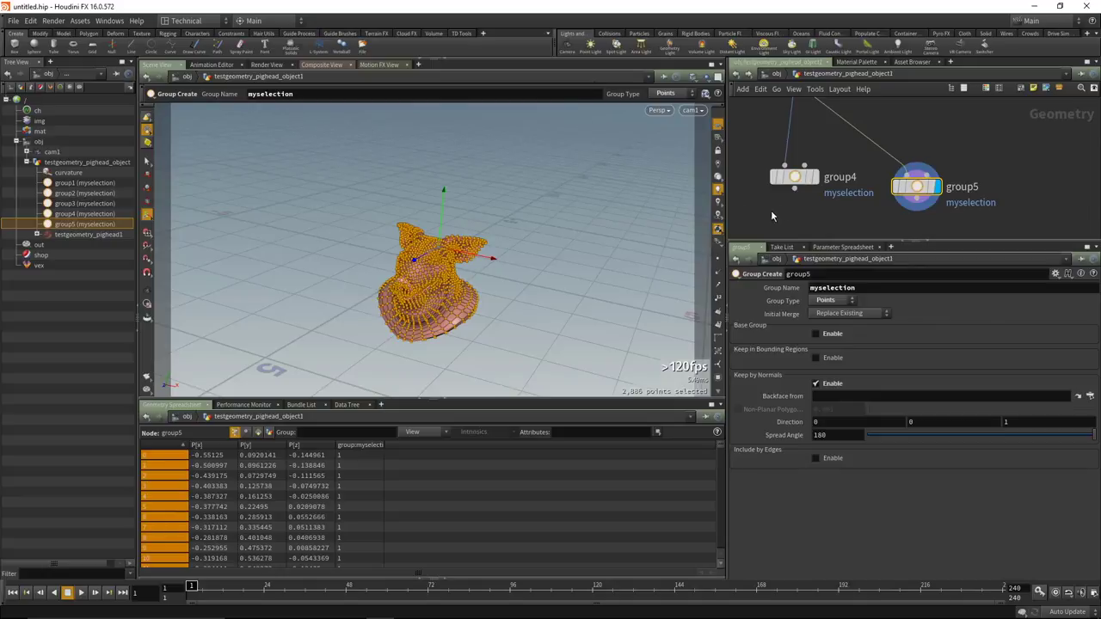
click(749, 76)
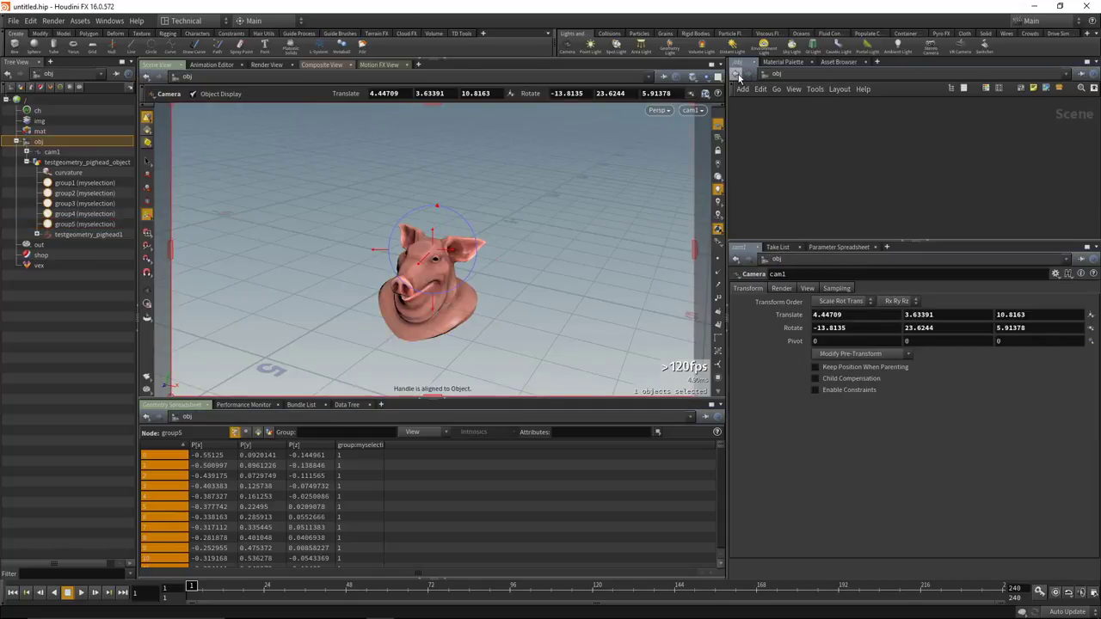
click(737, 76)
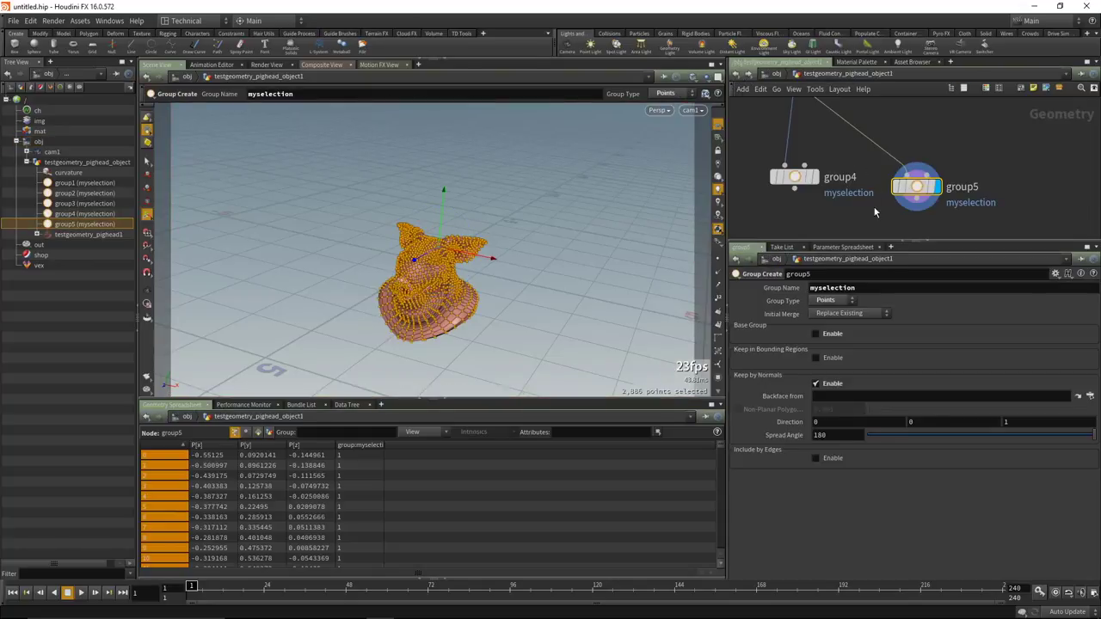
scroll(875, 212, down, 1)
drag(899, 189, 900, 178)
scroll(865, 197, down, 1)
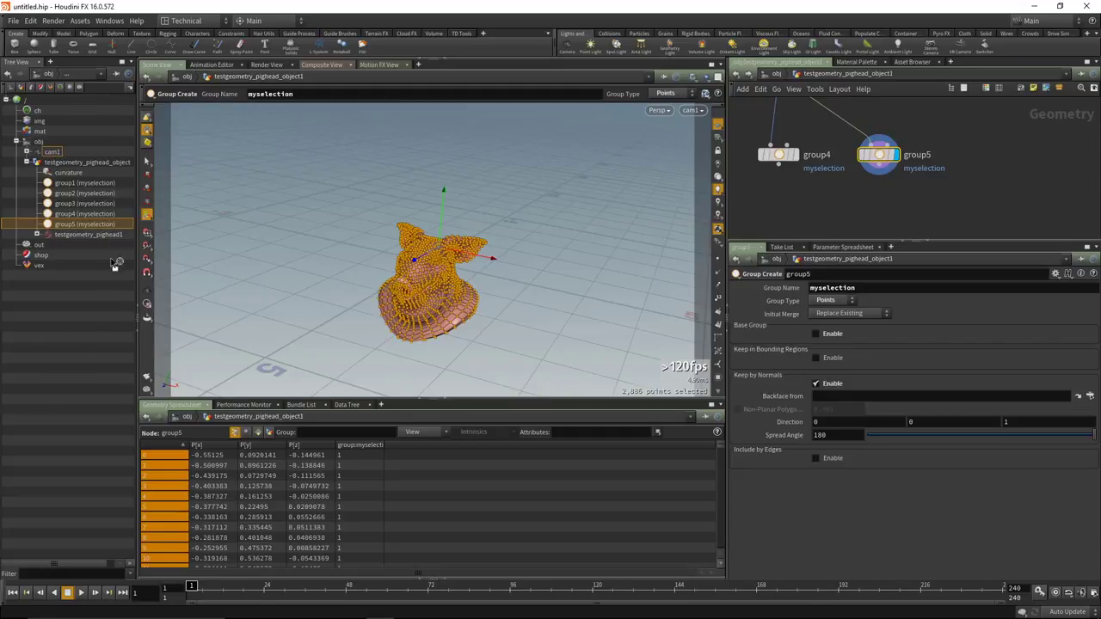
click(54, 152)
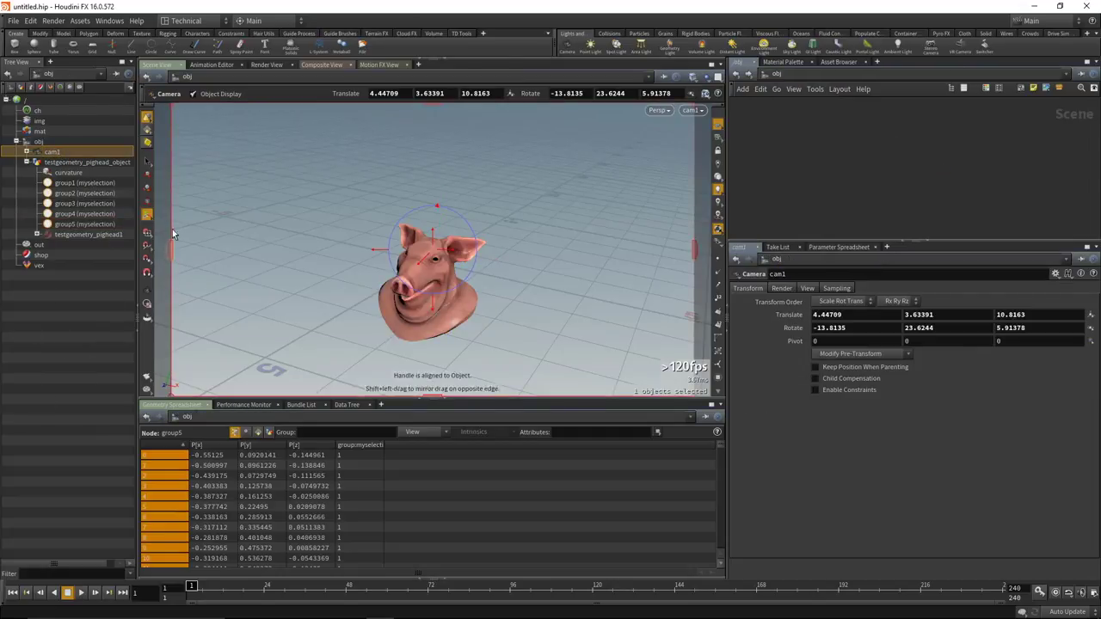
key(ctrl+z)
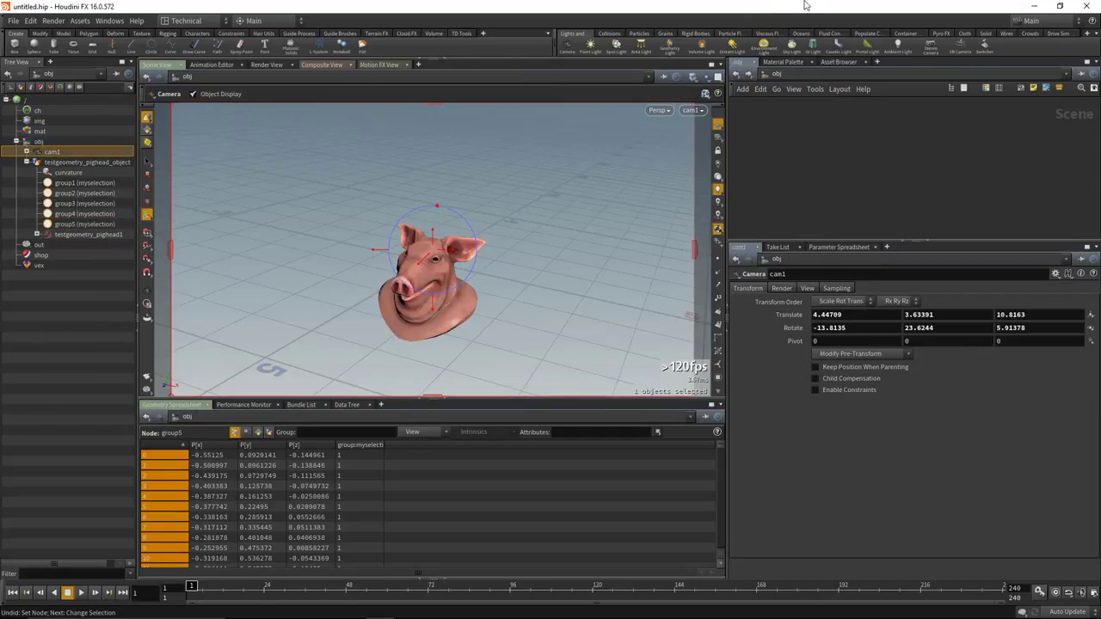
click(735, 74)
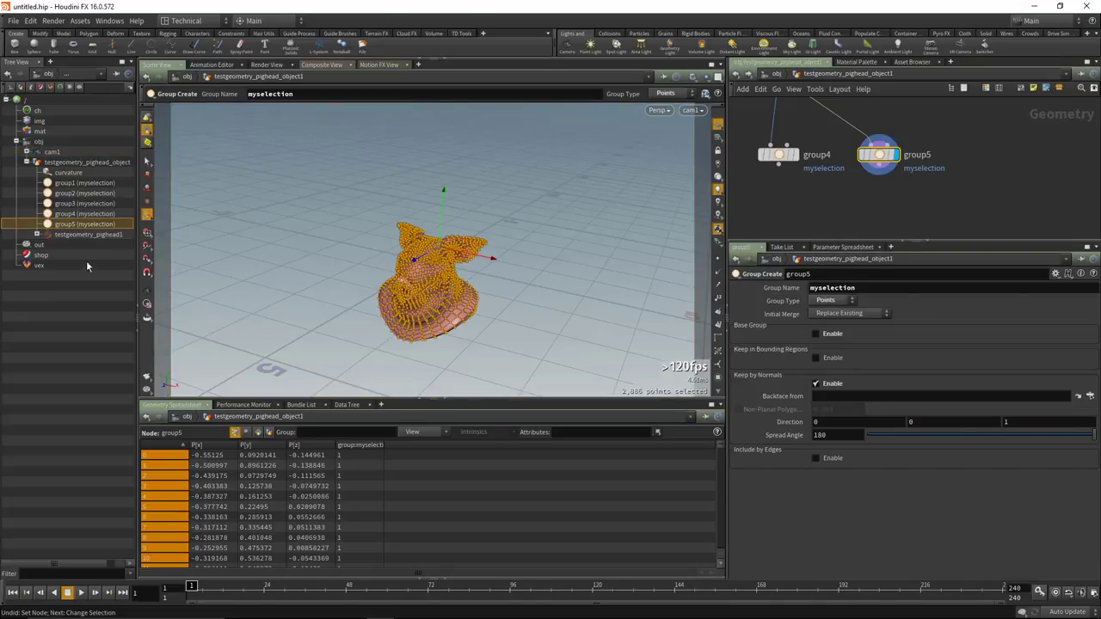
click(134, 312)
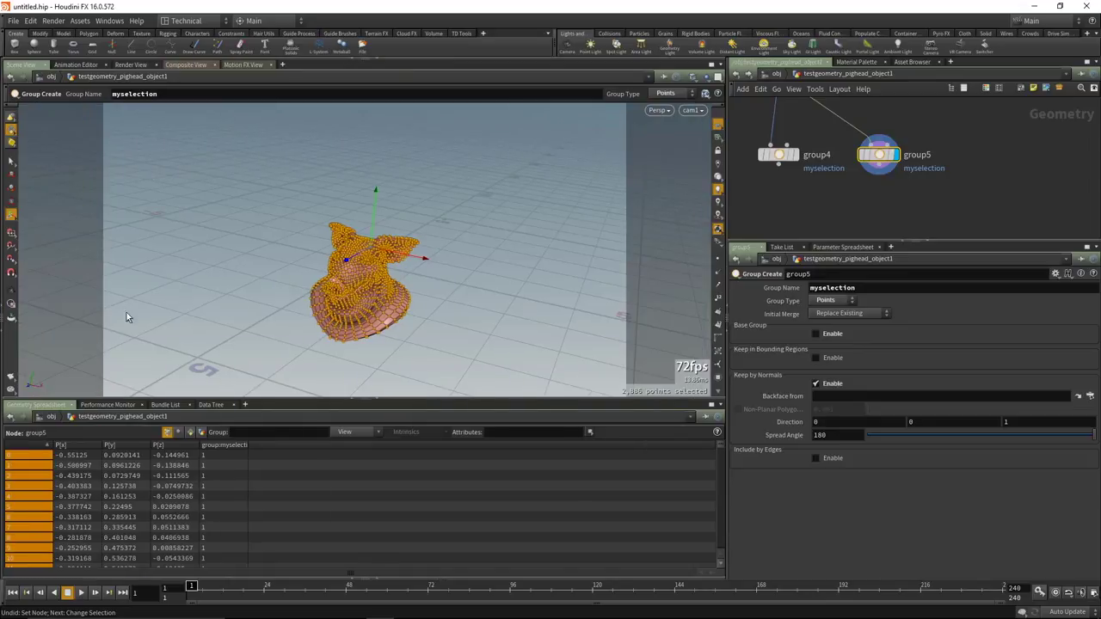
click(4, 305)
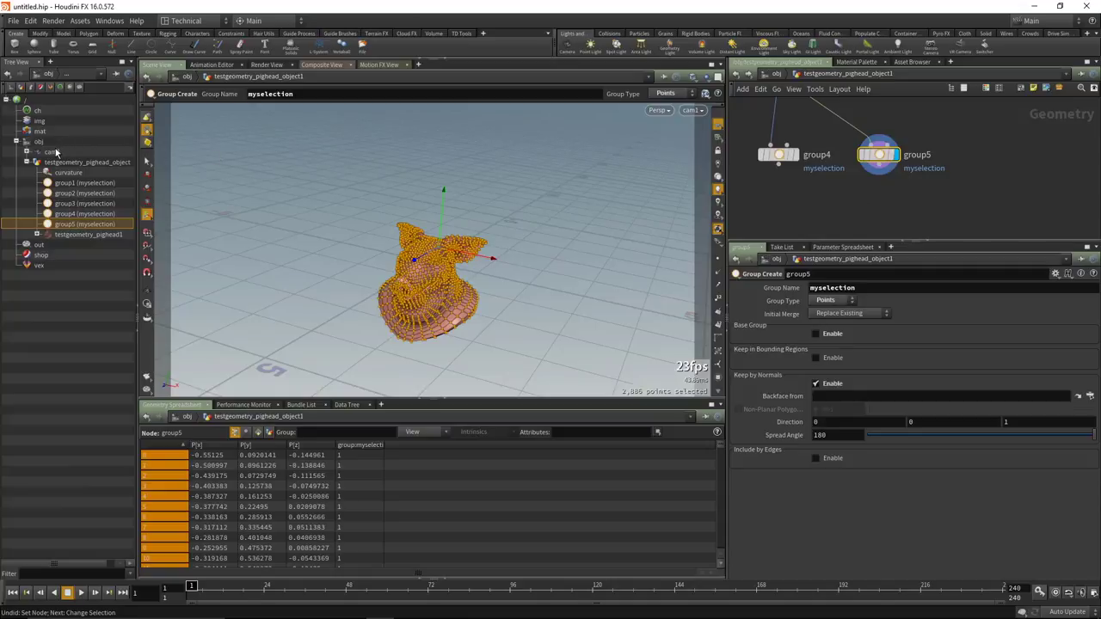
Set group5's Backface from to /obj/cam1 and display the other scene objects to examine the group relative to the camera.
drag(839, 404, 838, 398)
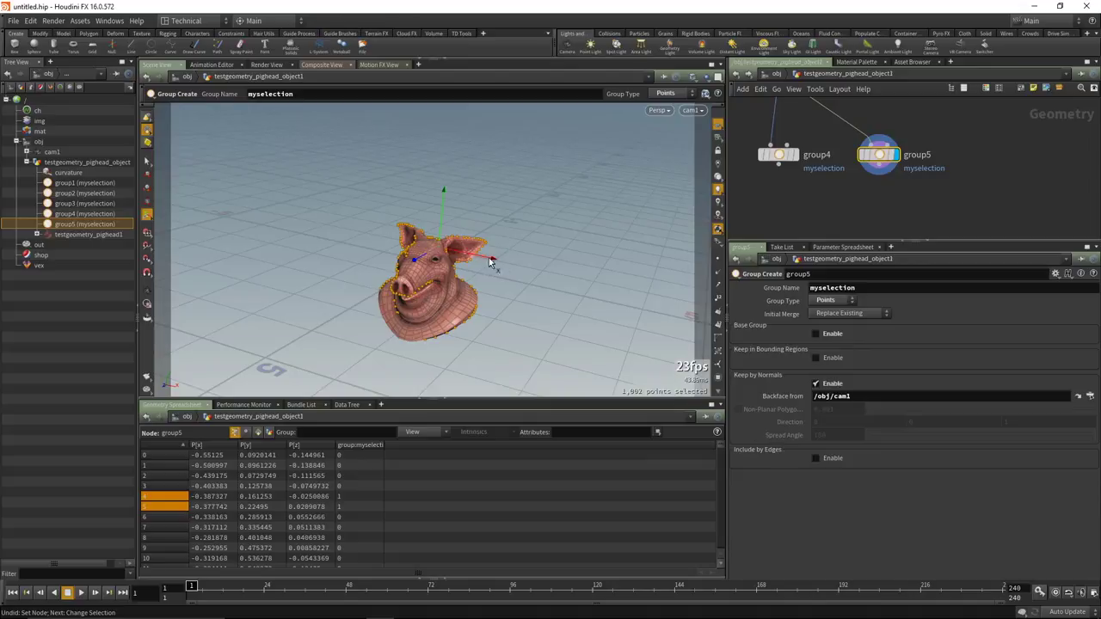
key(Escape)
drag(506, 241, 448, 243)
key(Return)
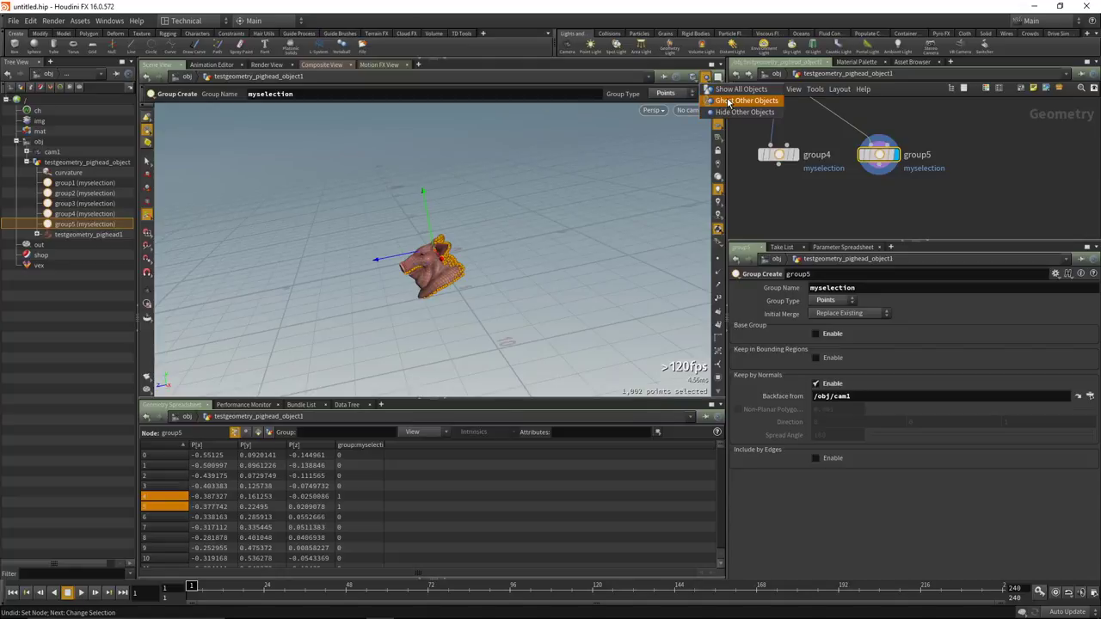
key(Escape)
drag(585, 155, 664, 315)
key(Return)
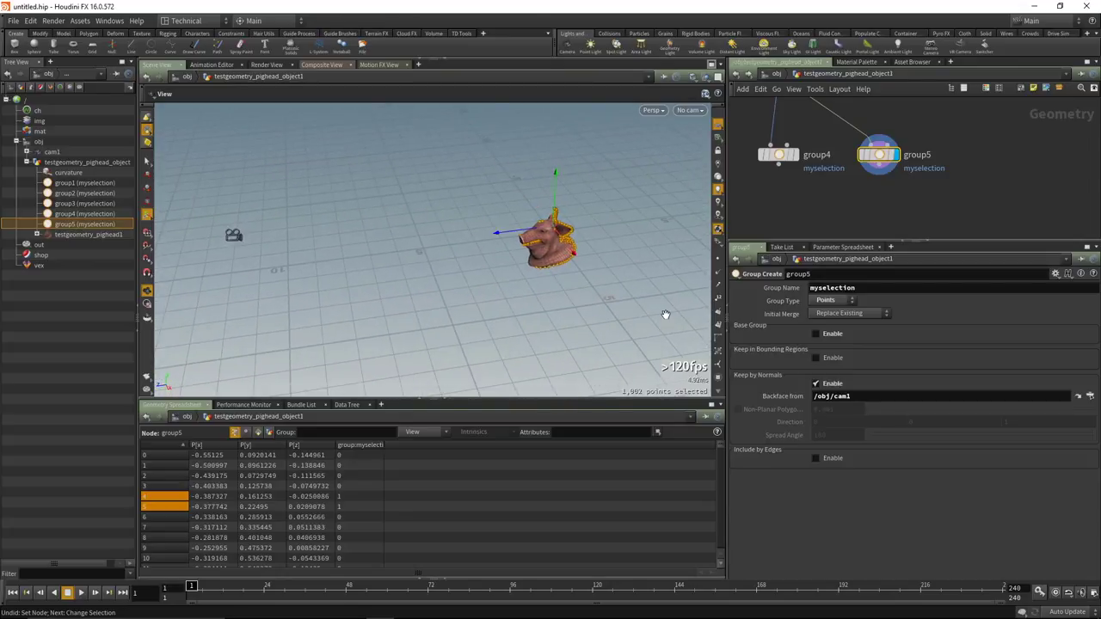
Add a Group Combine node below group5, wire it to group5's output and make it the displayed node.
middle_drag(886, 161, 911, 163)
drag(910, 164, 922, 164)
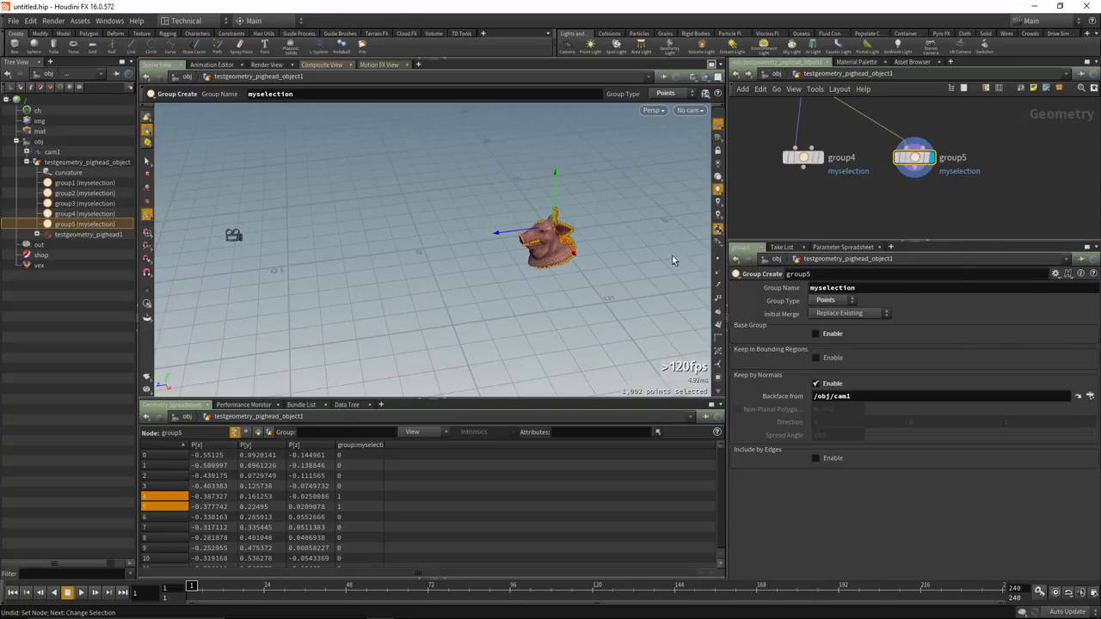
middle_drag(918, 198, 923, 204)
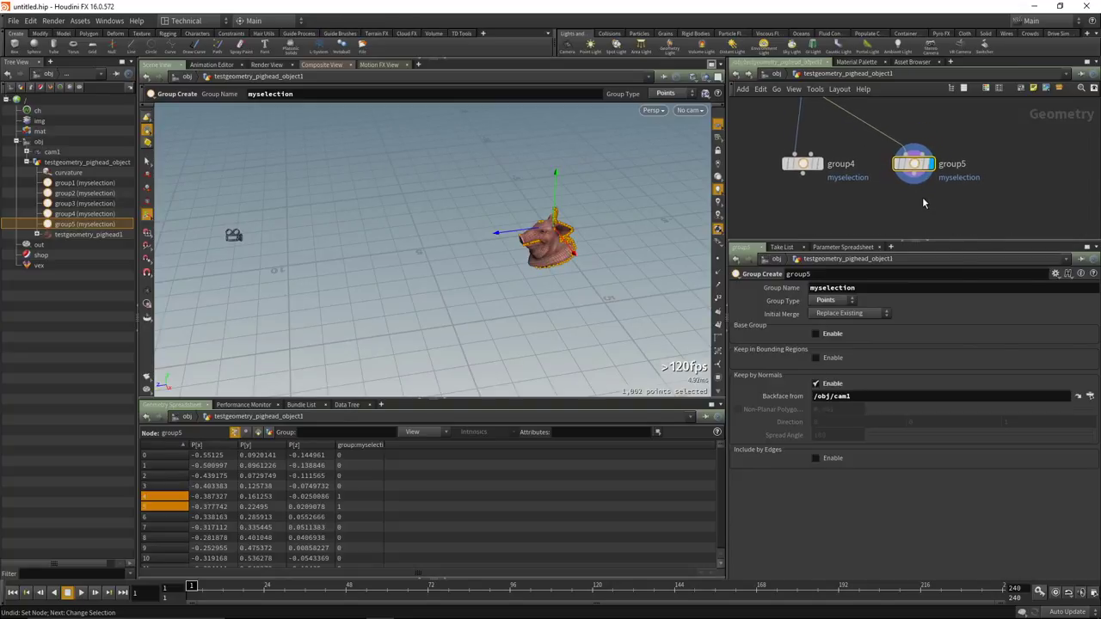
key(Tab)
text(group)
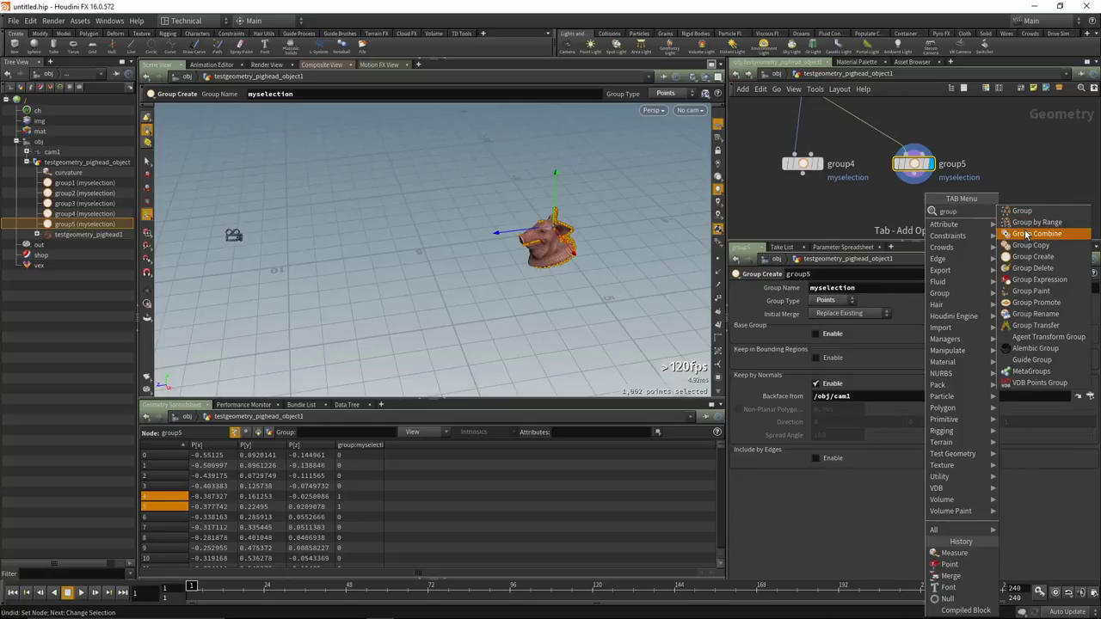
click(1003, 225)
click(914, 206)
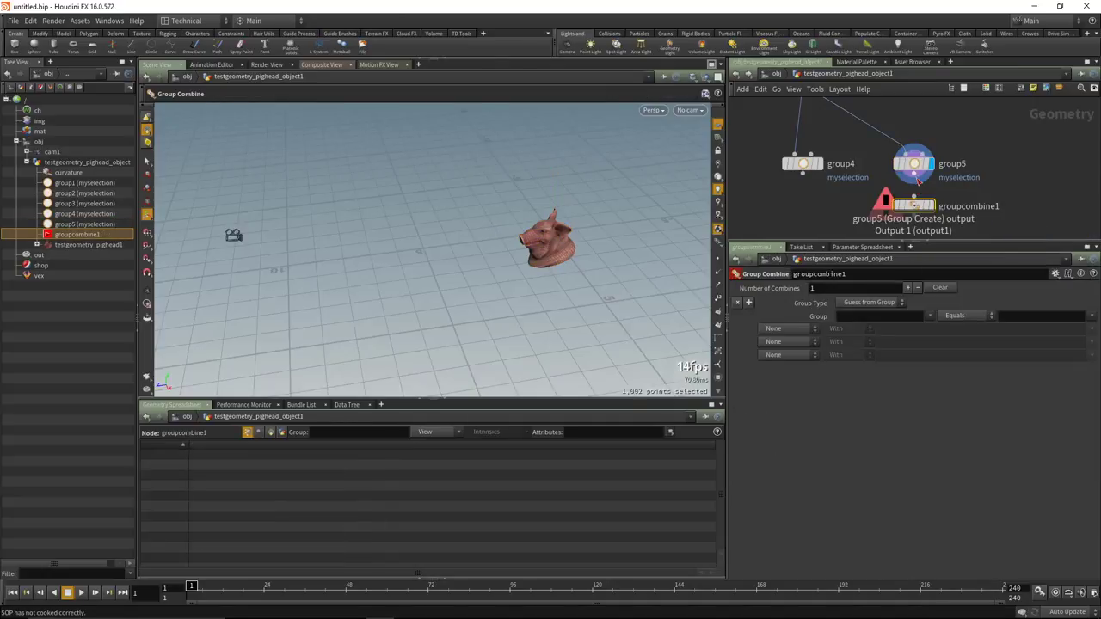
drag(917, 213, 918, 183)
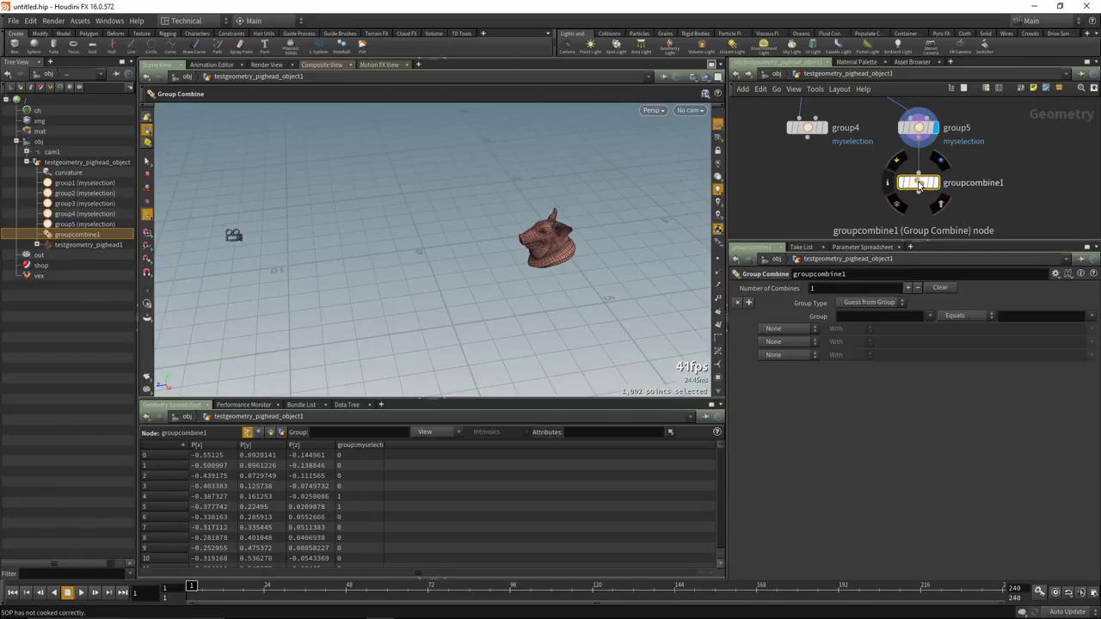
click(941, 191)
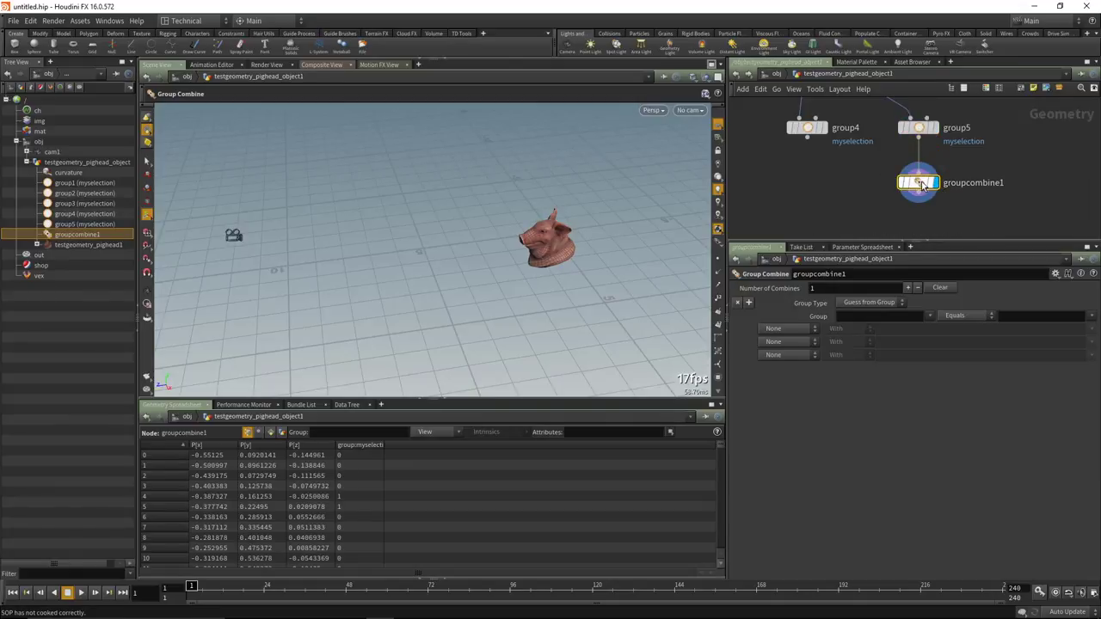
Rename the group created by group5 as backface.
click(919, 128)
double_click(833, 287)
text(backface)
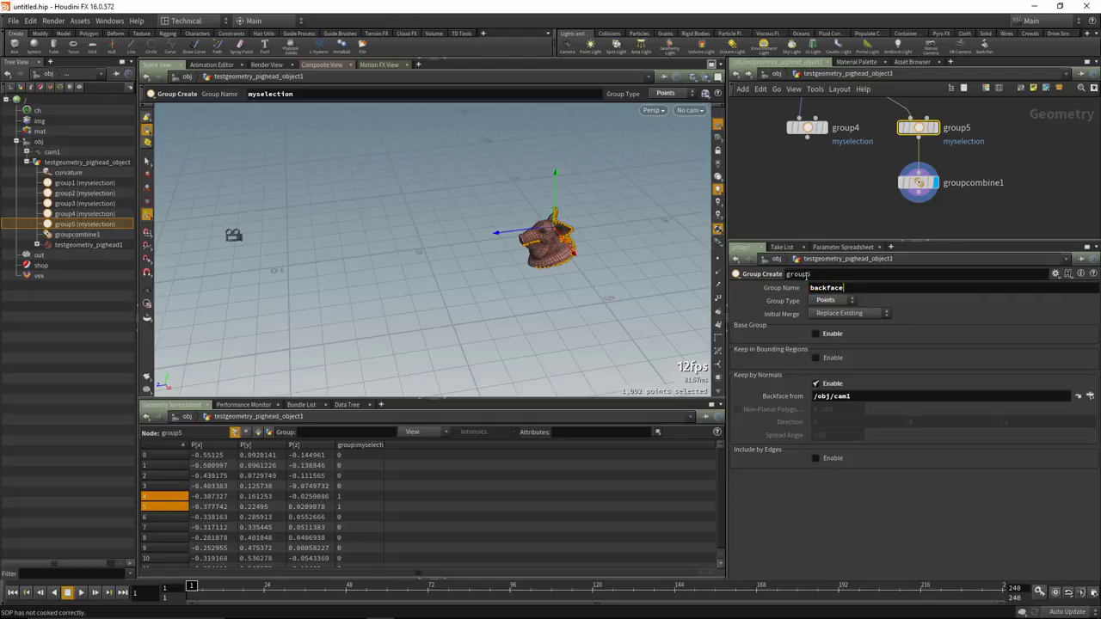
key(Return)
Set group5's group type to Primitives and inspect the resulting selection around the back of the pig head.
click(831, 300)
click(828, 301)
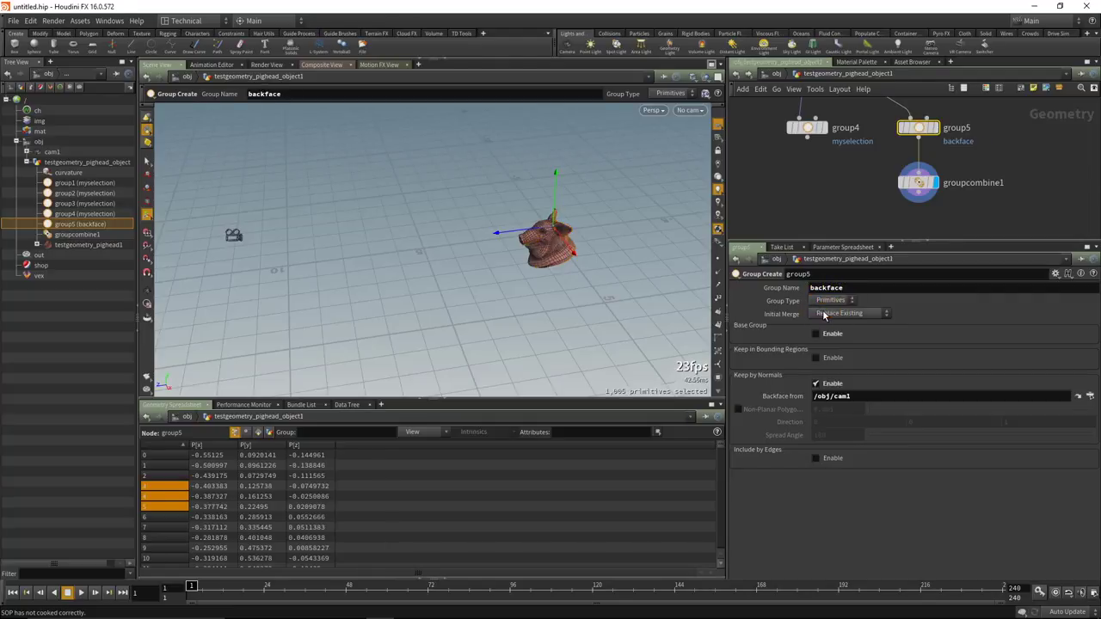
key(Escape)
drag(595, 238, 533, 186)
scroll(533, 186, down, 5)
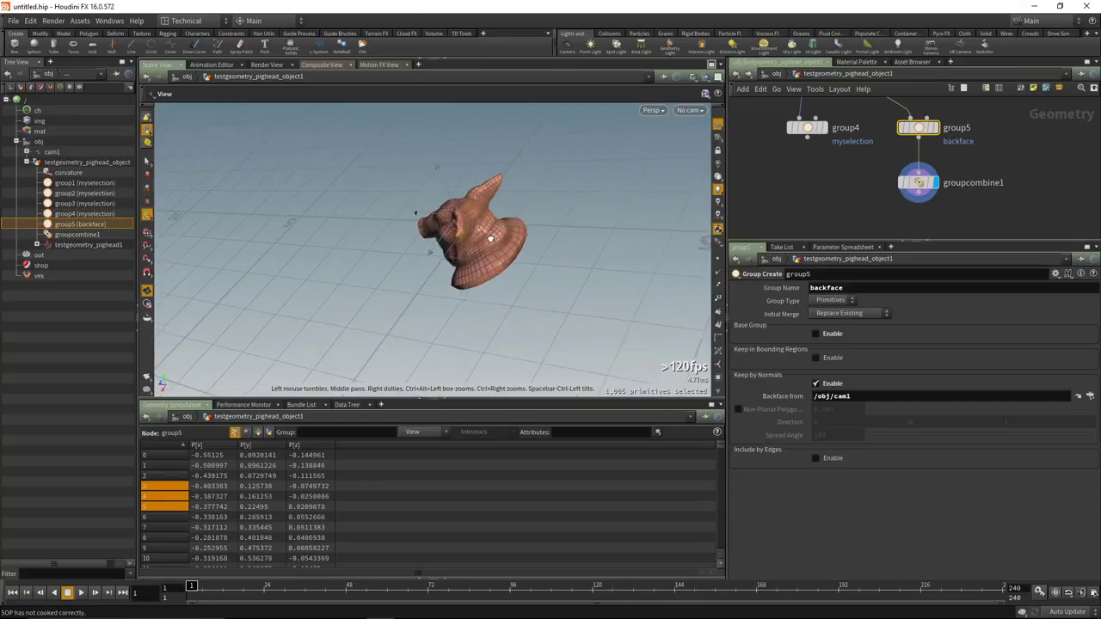
Display group5 and examine its backface selection around the pig head.
key(Return)
click(929, 131)
key(Escape)
mouse_move(587, 213)
mouse_down()
mouse_move(551, 217)
mouse_move(573, 219)
mouse_up()
key(Return)
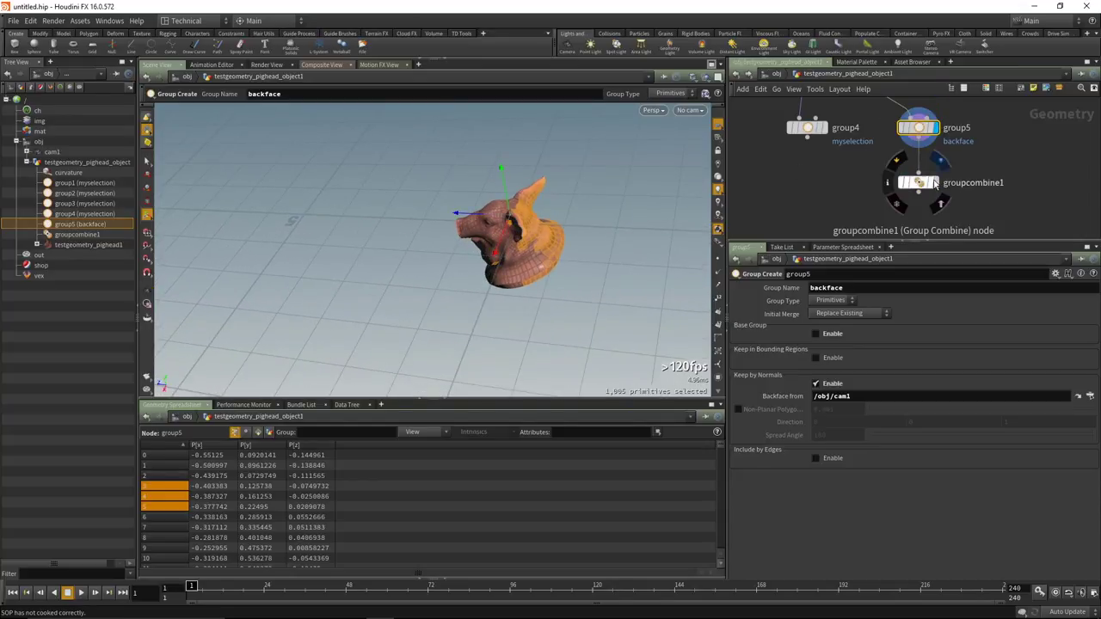
Display groupcombine1 and define a new group frontface that equals all but backface.
click(934, 182)
click(920, 183)
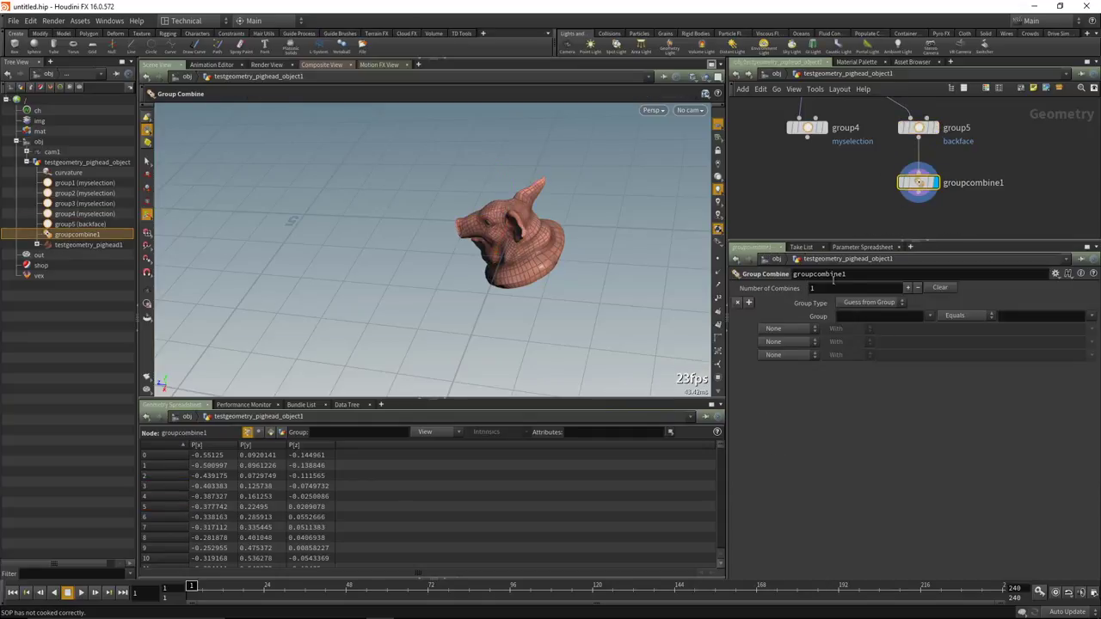
click(895, 315)
text(frontface)
key(Return)
click(955, 316)
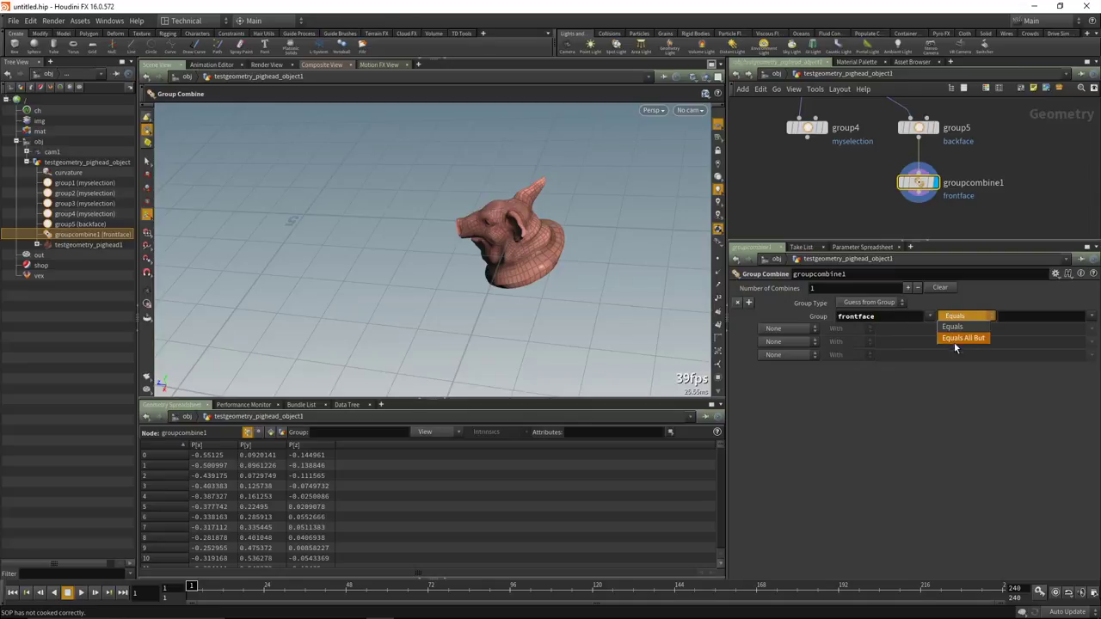
click(970, 338)
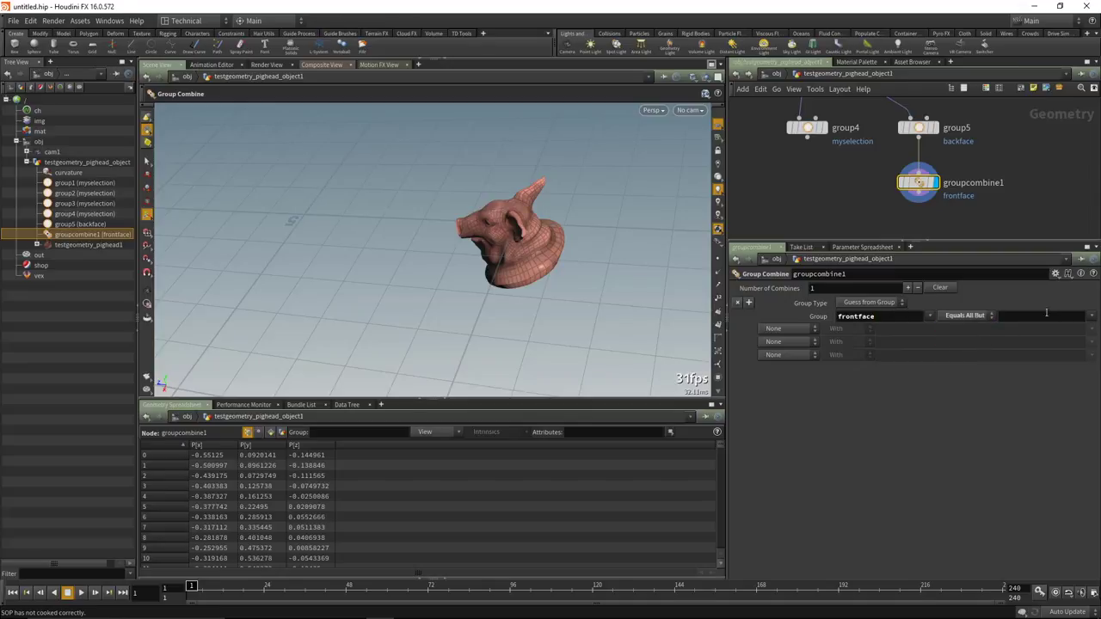
click(1092, 320)
click(962, 397)
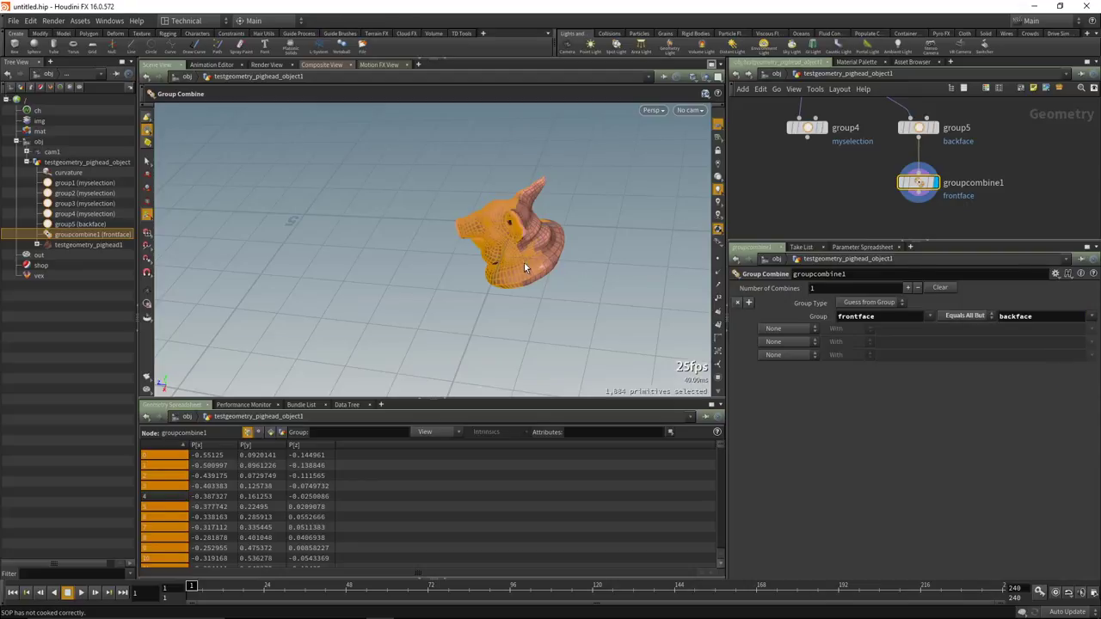
Add a Subtraction with the PigFace group to groupcombine1's frontface combination and inspect the front of the head.
click(898, 191)
scroll(880, 185, down, 2)
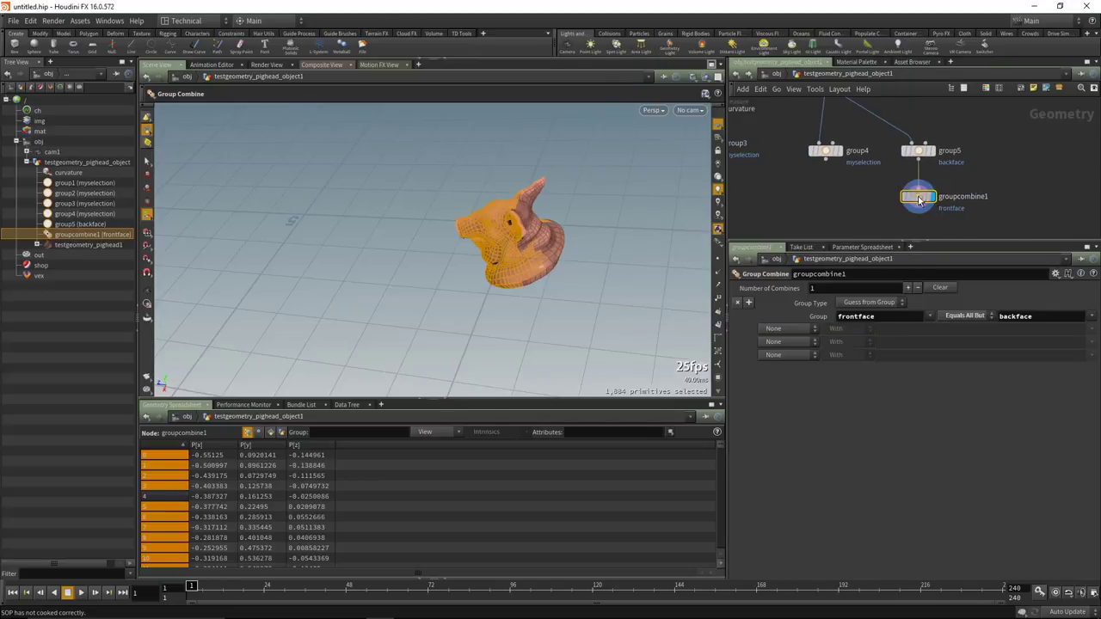
scroll(879, 214, down, 1)
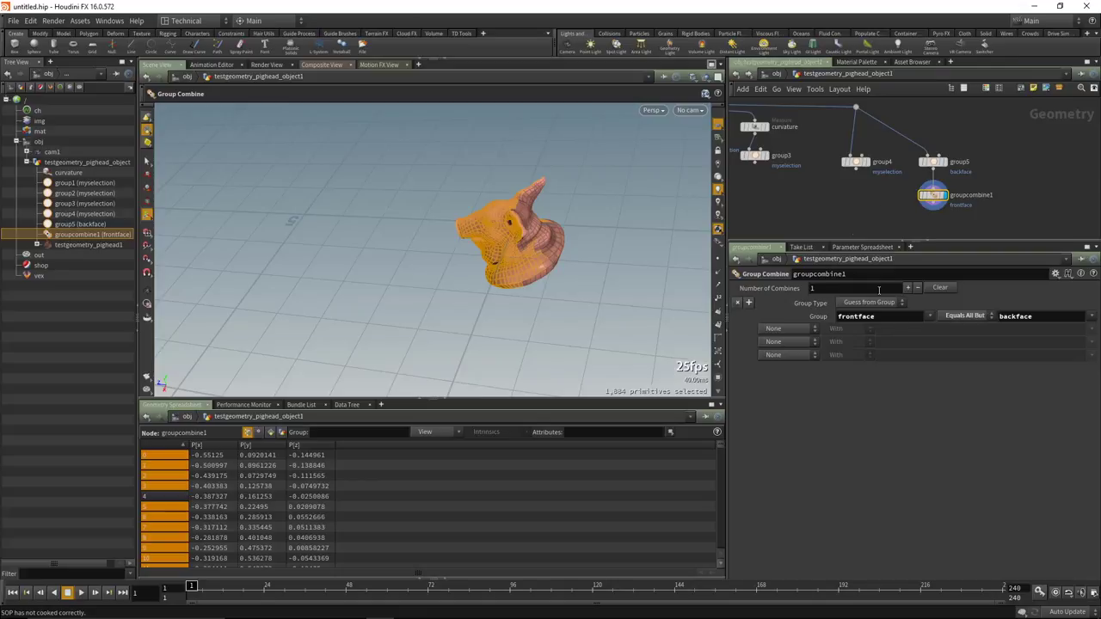
click(785, 333)
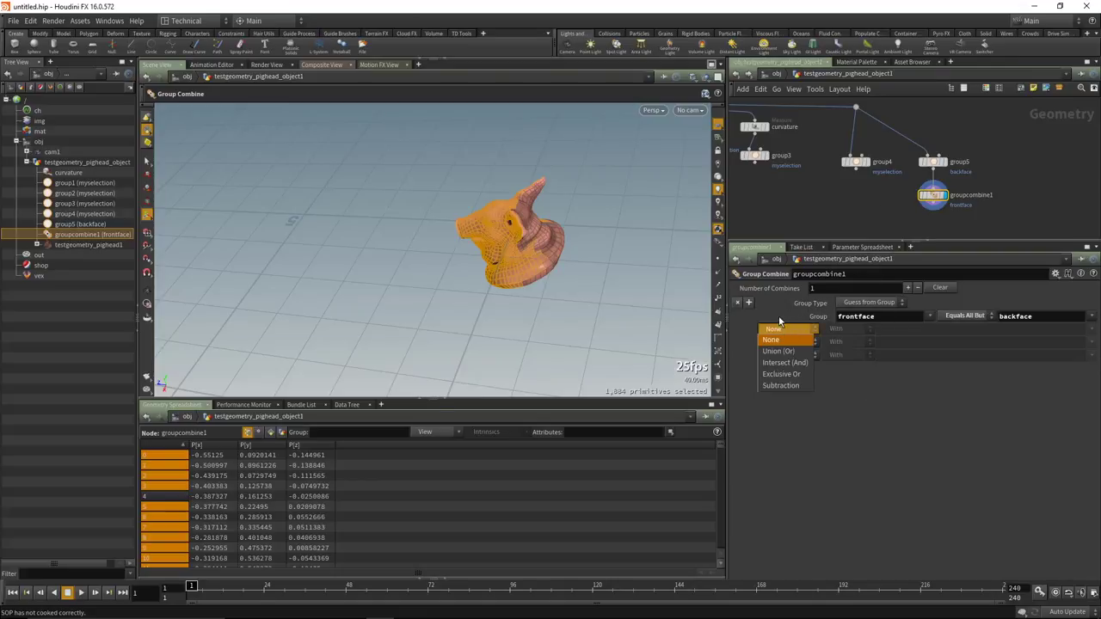
click(789, 329)
click(788, 330)
click(800, 386)
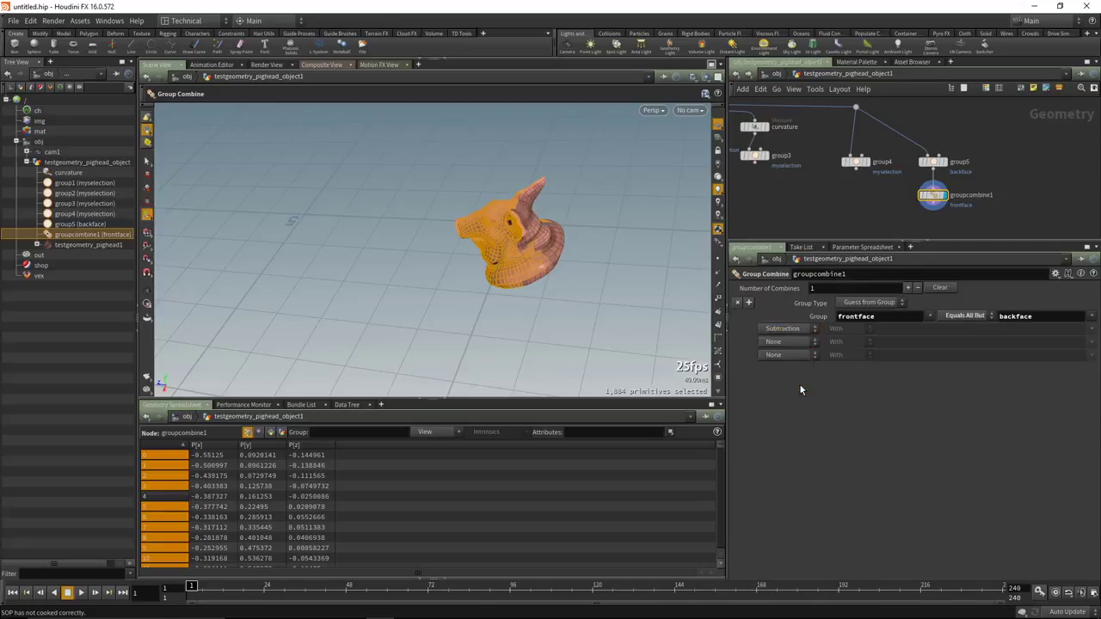
click(1091, 330)
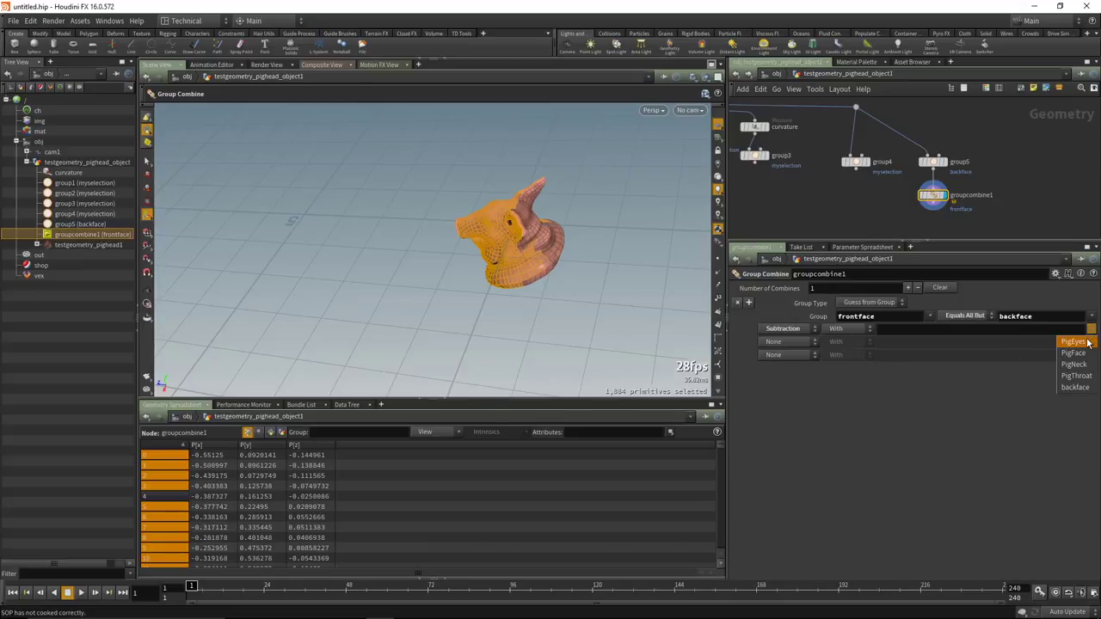
click(1074, 353)
drag(635, 281, 516, 258)
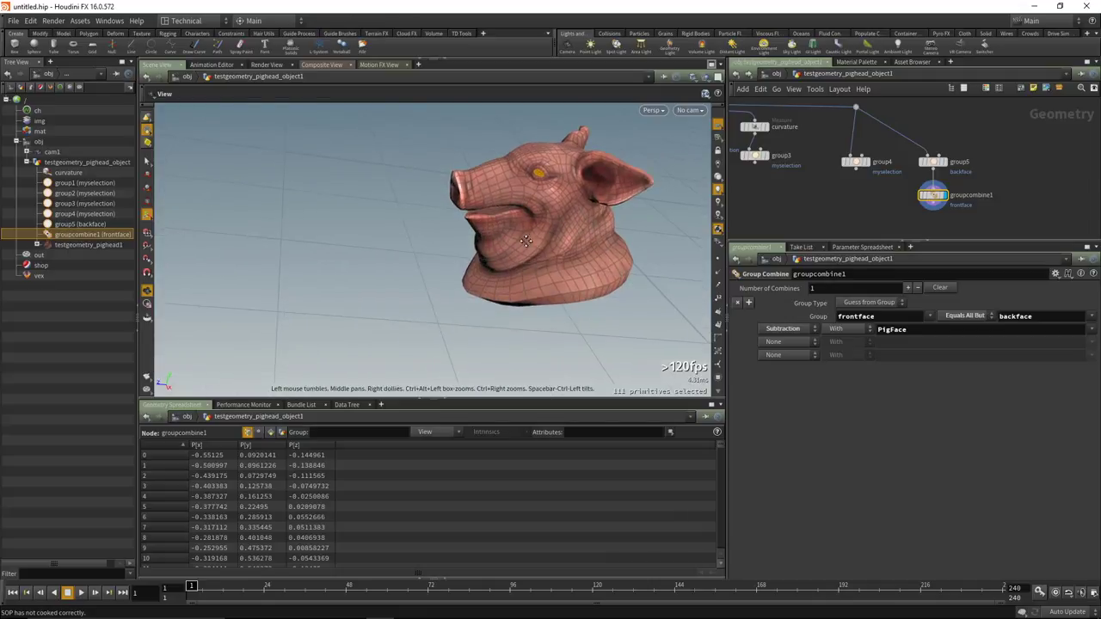
Replace the group subtracted in groupcombine1 with PigNeck and inspect the pig head.
click(951, 332)
key(BackSpace)
click(1094, 332)
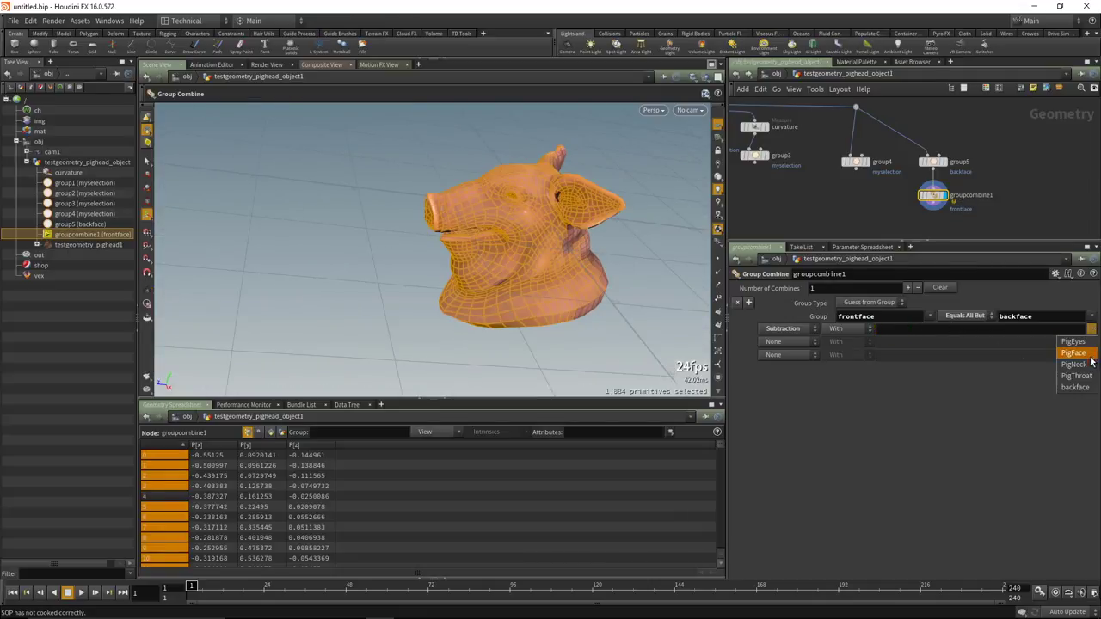
click(1065, 367)
key(Escape)
drag(555, 293, 573, 239)
key(Return)
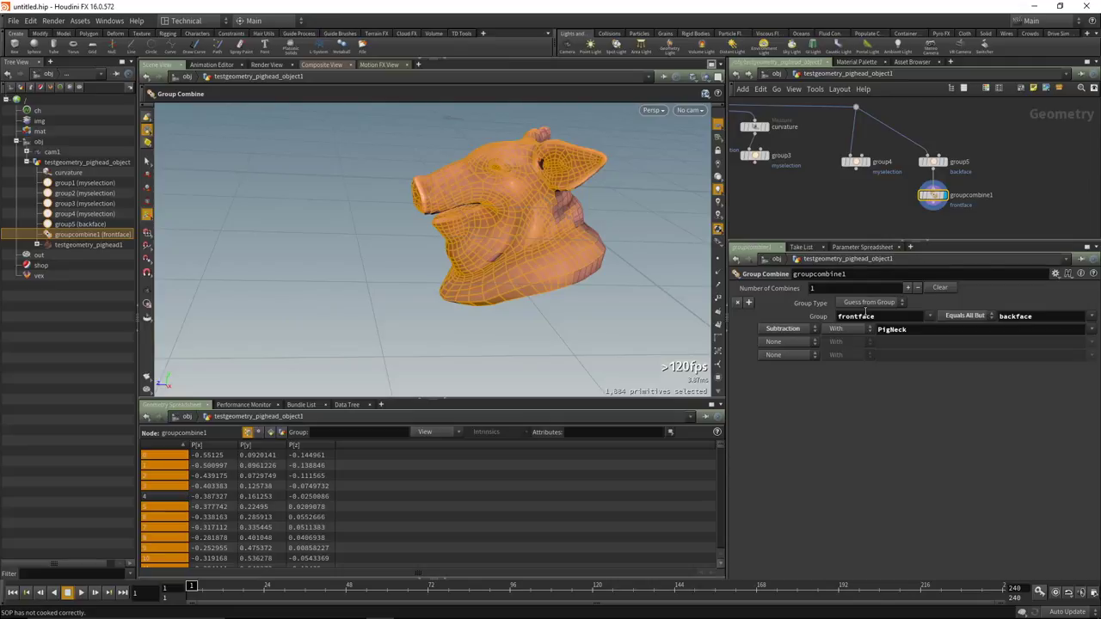
Duplicate group5 as group6 beside it and make the copy the displayed node.
key(f)
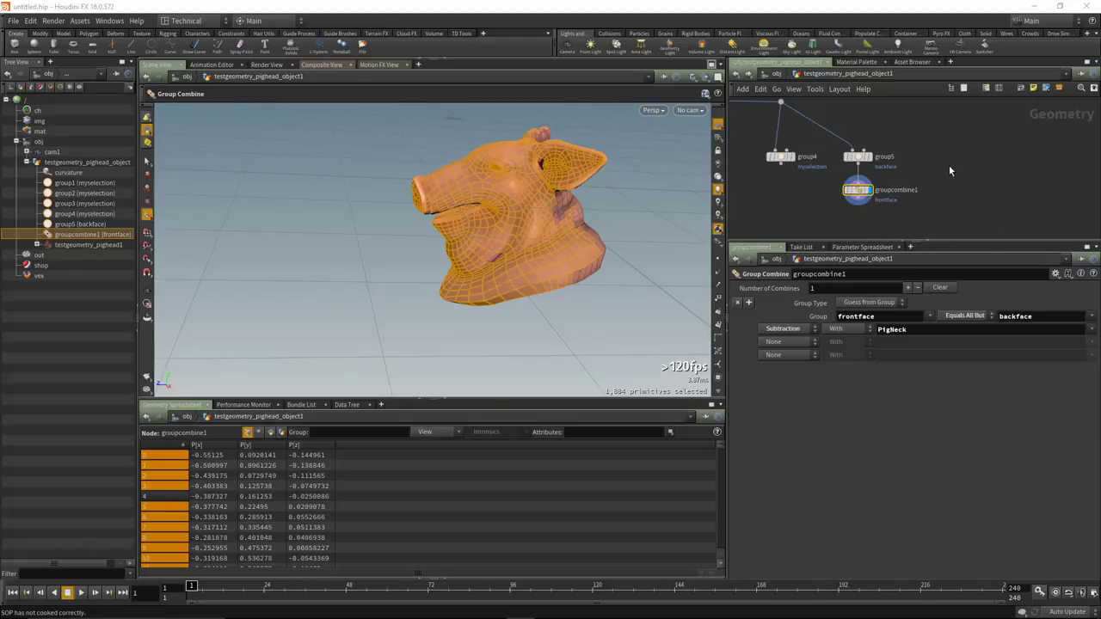
mouse_move(874, 166)
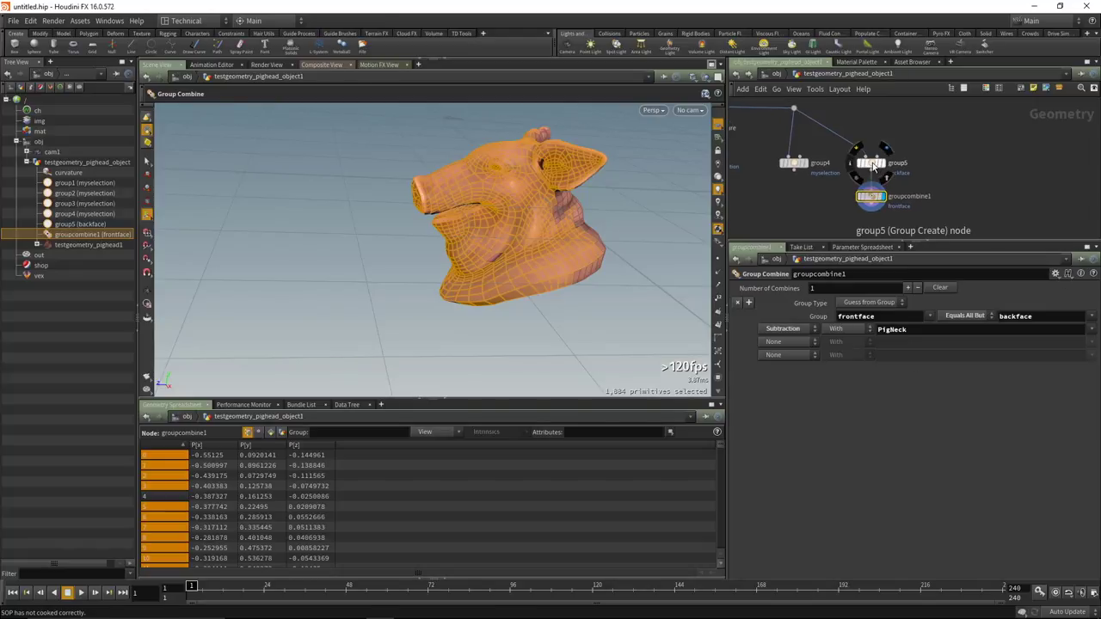
alt+drag(874, 166, 962, 163)
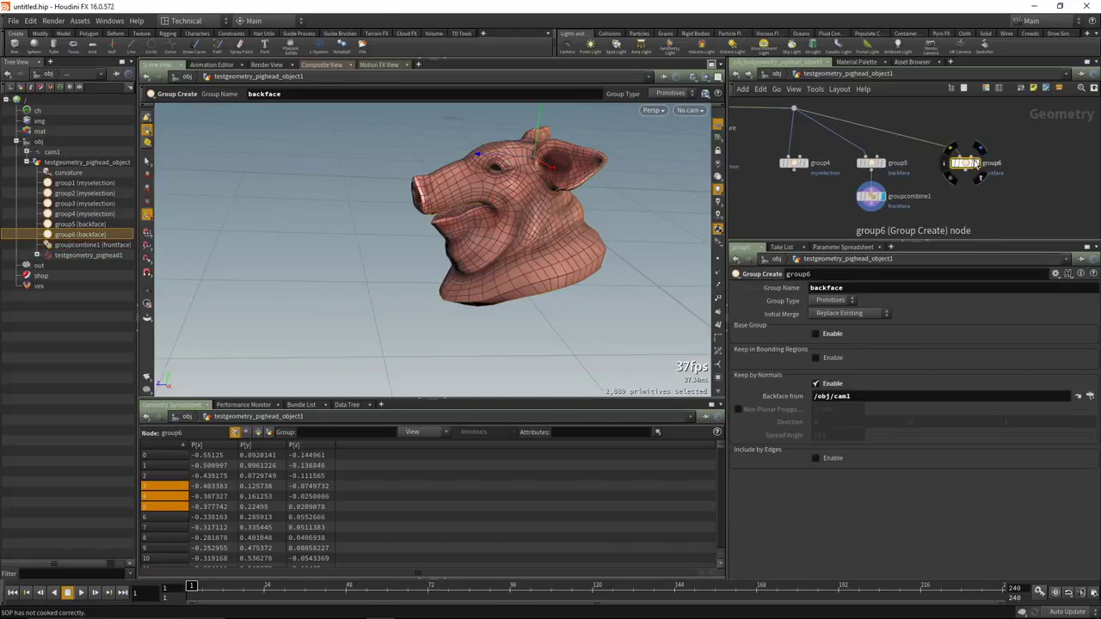
click(979, 166)
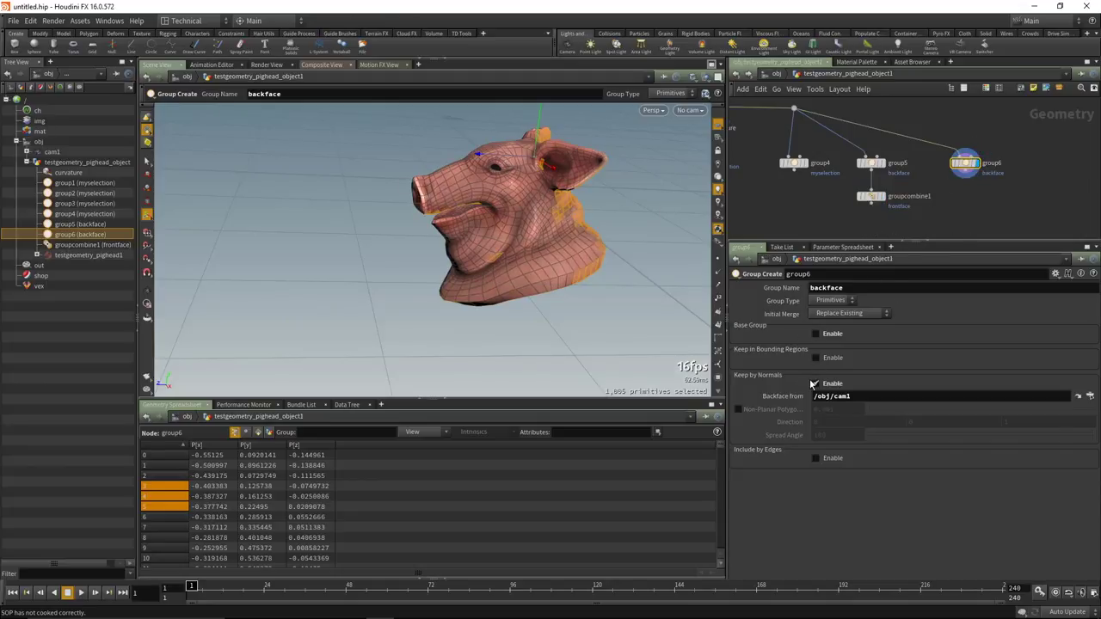
Clear group6's Backface from reference and inspect the resulting selection on the pig head.
drag(850, 395, 805, 396)
key(BackSpace)
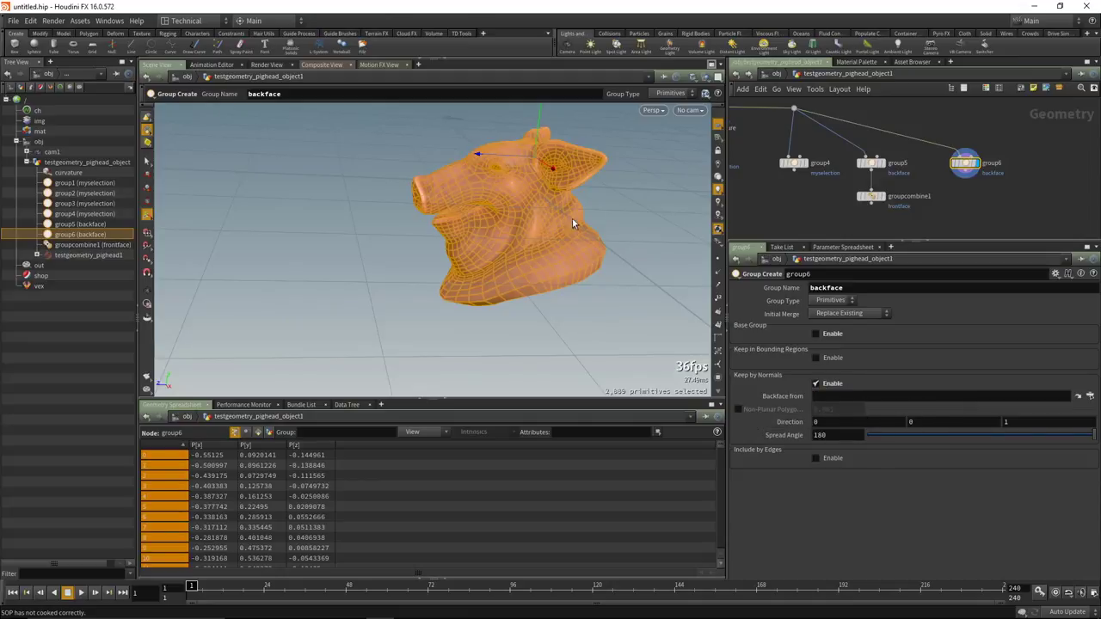
key(Escape)
drag(542, 246, 511, 263)
key(Return)
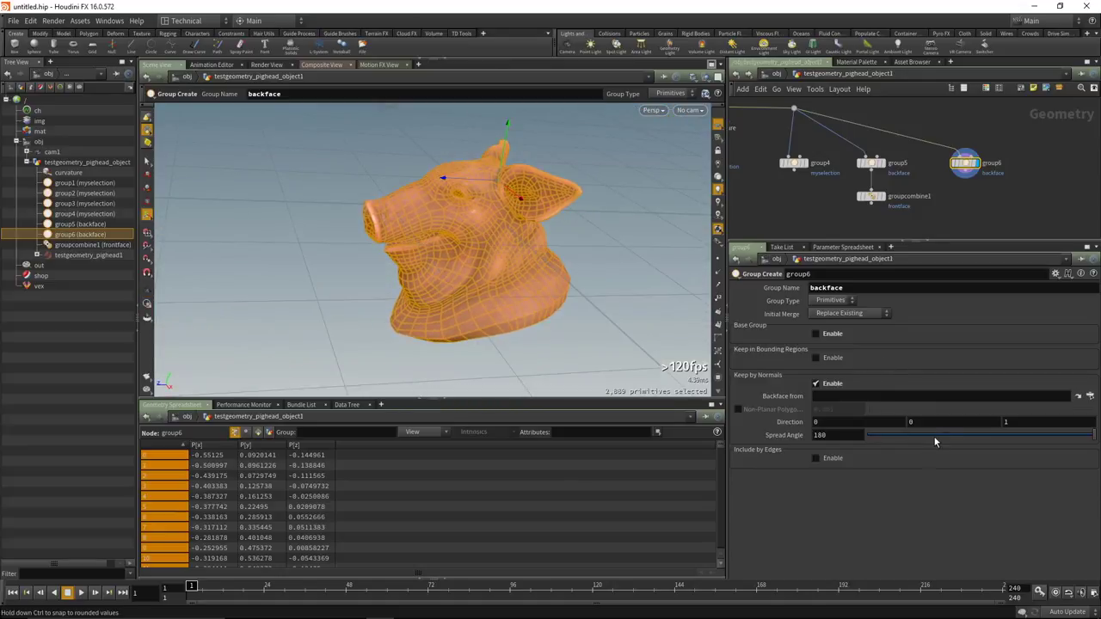
Set group6's normal direction to 0, 1, 0 and view the pig head from another angle.
click(994, 424)
text(0)
key(Return)
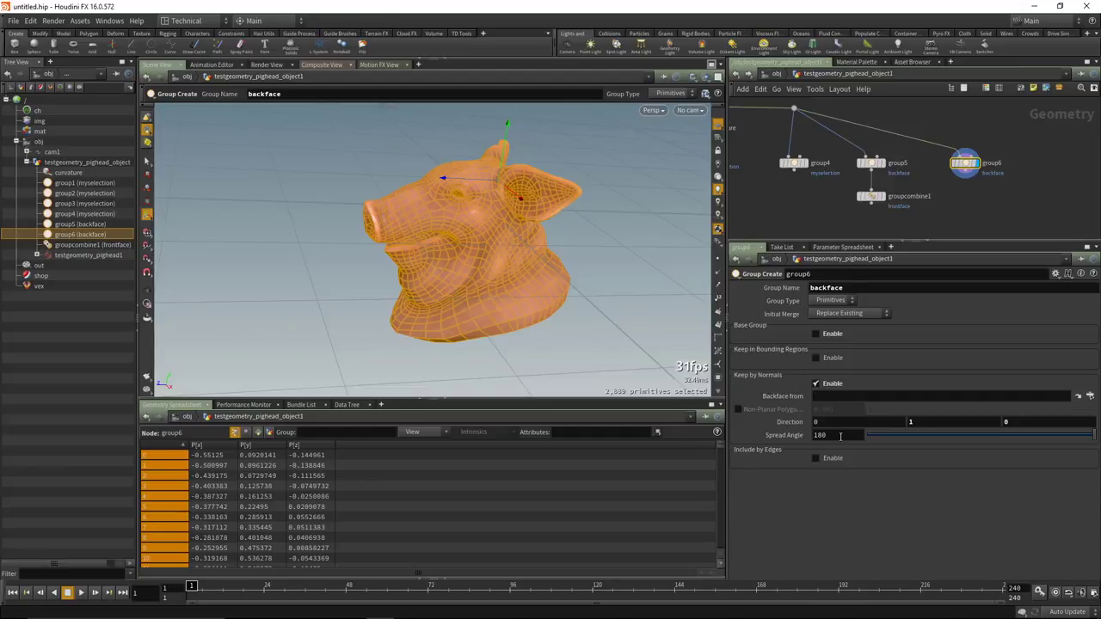
key(Escape)
mouse_move(488, 304)
mouse_down()
mouse_move(472, 245)
mouse_move(479, 300)
mouse_move(503, 291)
mouse_up()
key(Return)
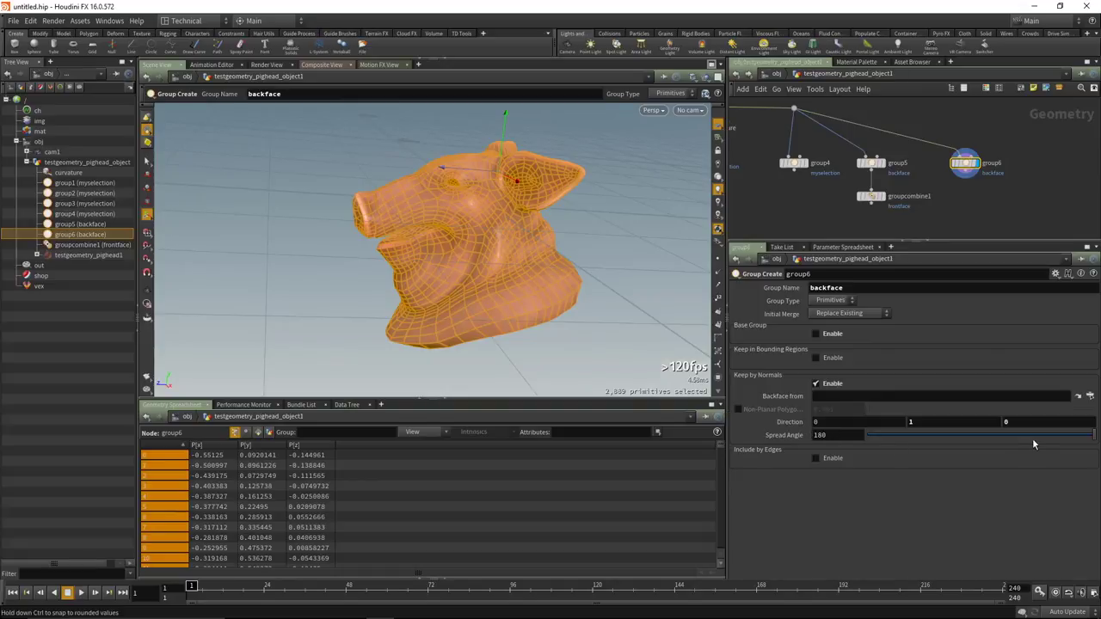
Reduce group6's Spread Angle to 5 and inspect the selected faces on top of the head.
drag(1039, 440, 874, 445)
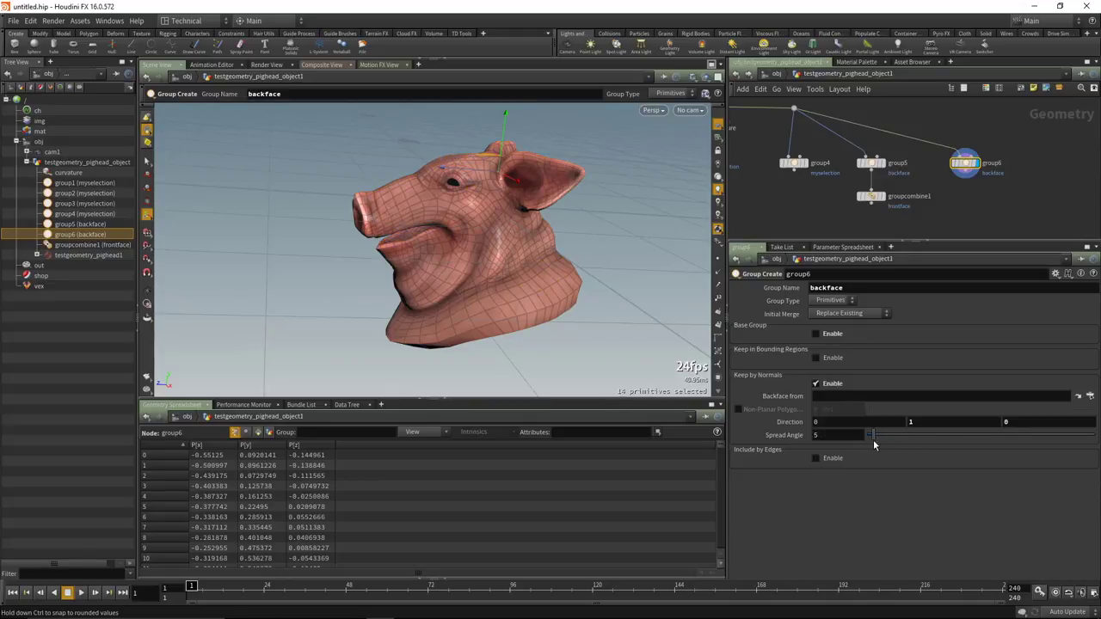
key(Escape)
drag(482, 241, 702, 287)
scroll(485, 221, up, 5)
key(Return)
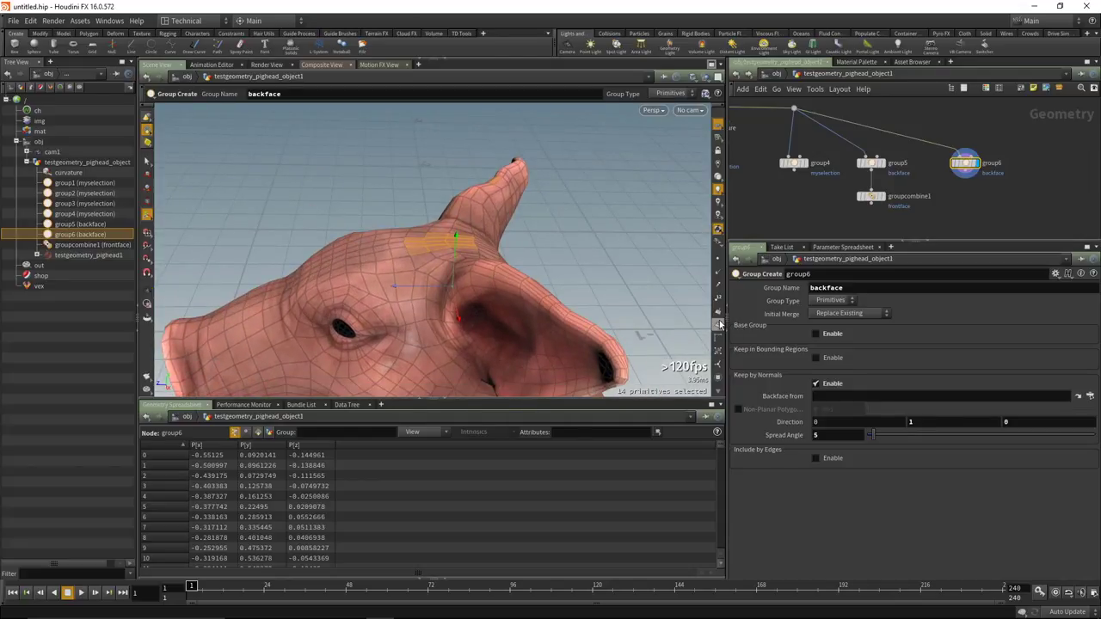
Show the surface normals in the viewport and compare them with the selected faces between the ears.
click(717, 318)
key(Escape)
mouse_move(465, 250)
mouse_down()
mouse_move(442, 253)
mouse_move(480, 234)
mouse_move(447, 241)
mouse_up()
key(Return)
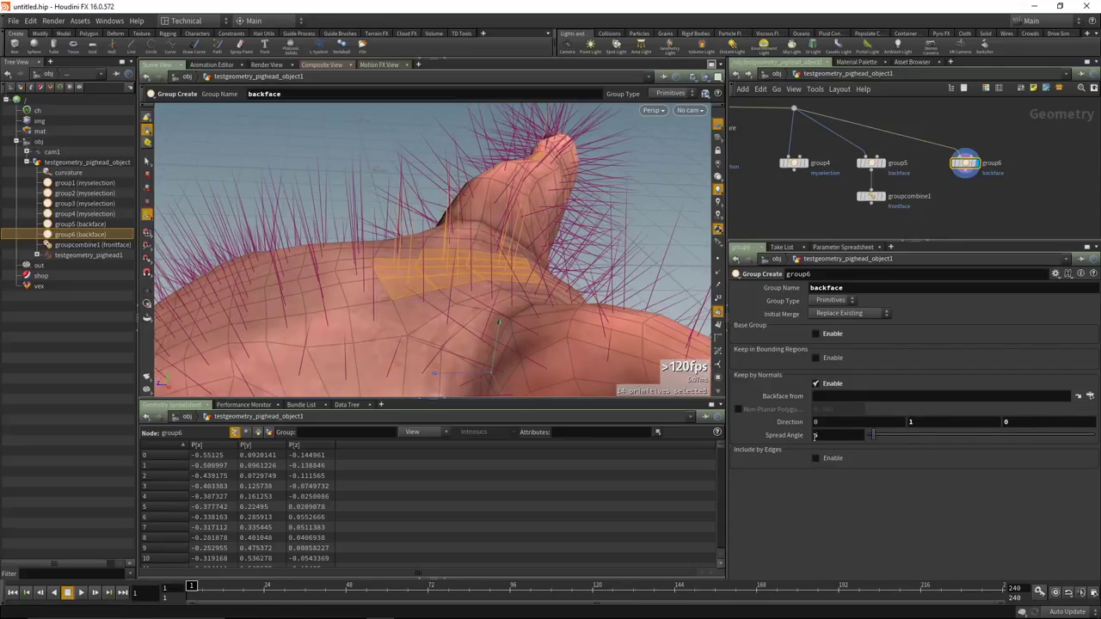
key(space+h)
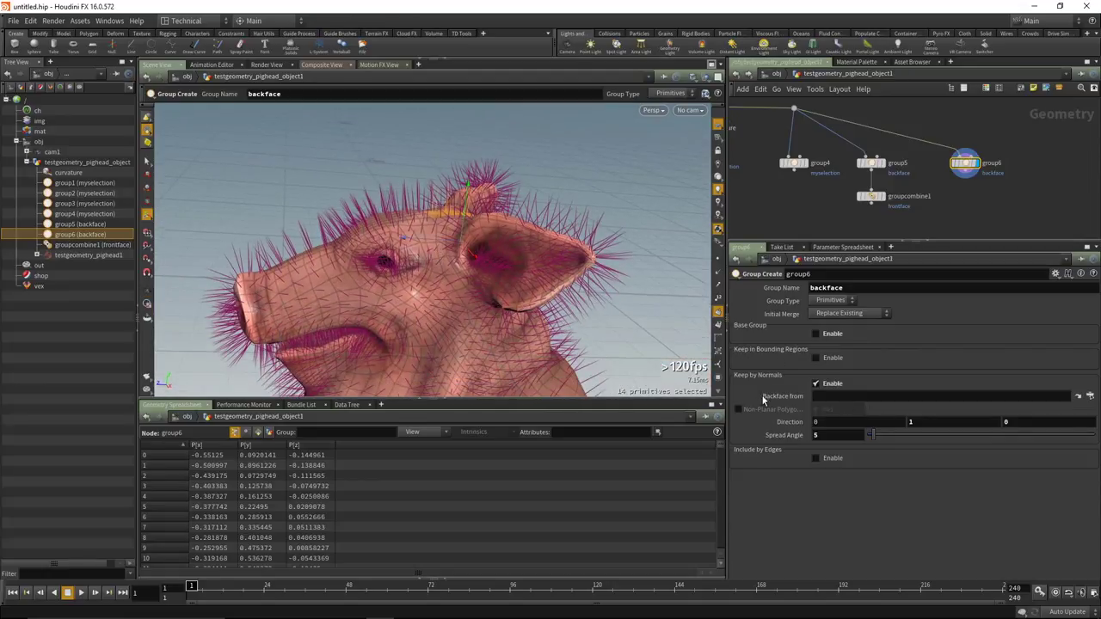
Enable the non-planar polygons option in group6 with a tolerance of 0.001 and inspect the selection.
click(739, 410)
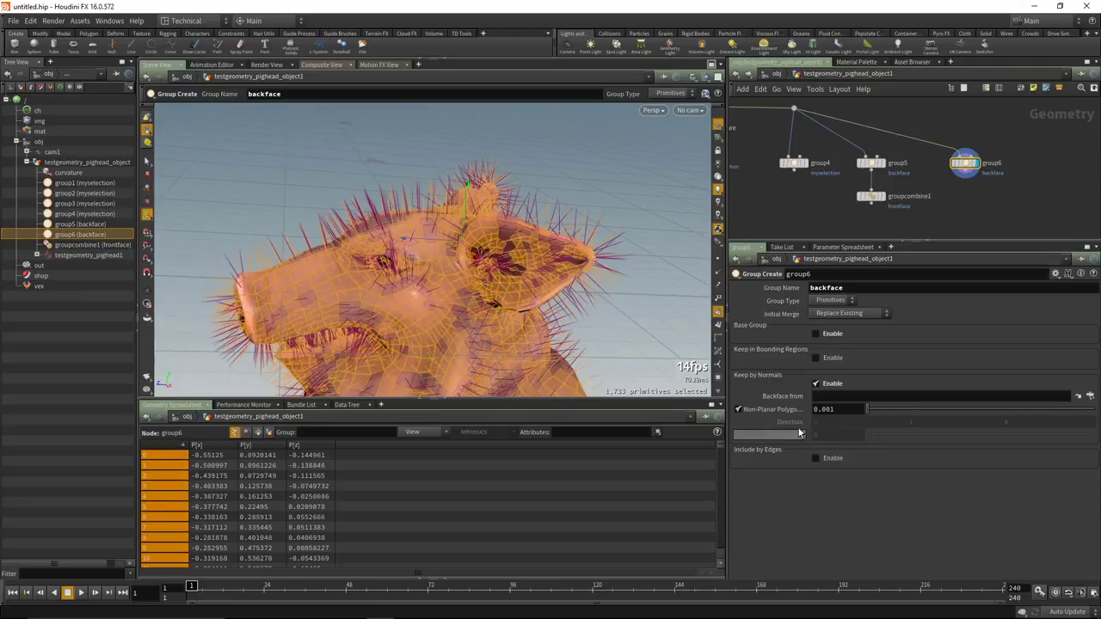
key(space)
drag(475, 238, 538, 222)
scroll(953, 199, down, 2)
Undo group6's recent parameter changes until Backface from refers to /obj/cam1 again.
middle_drag(953, 199, 923, 200)
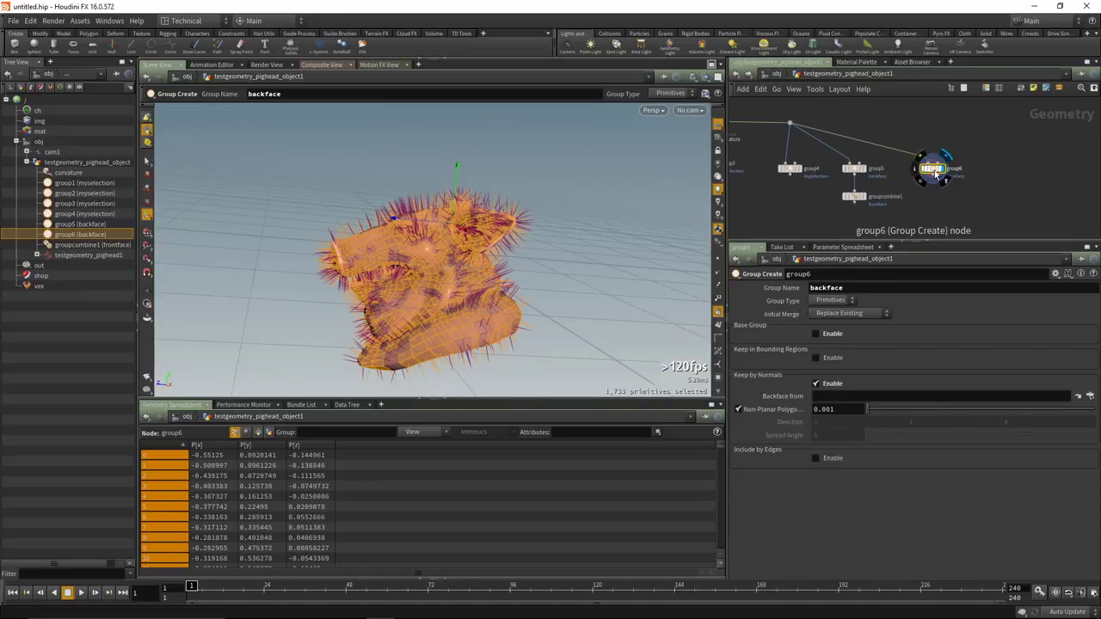
key(ctrl+z)
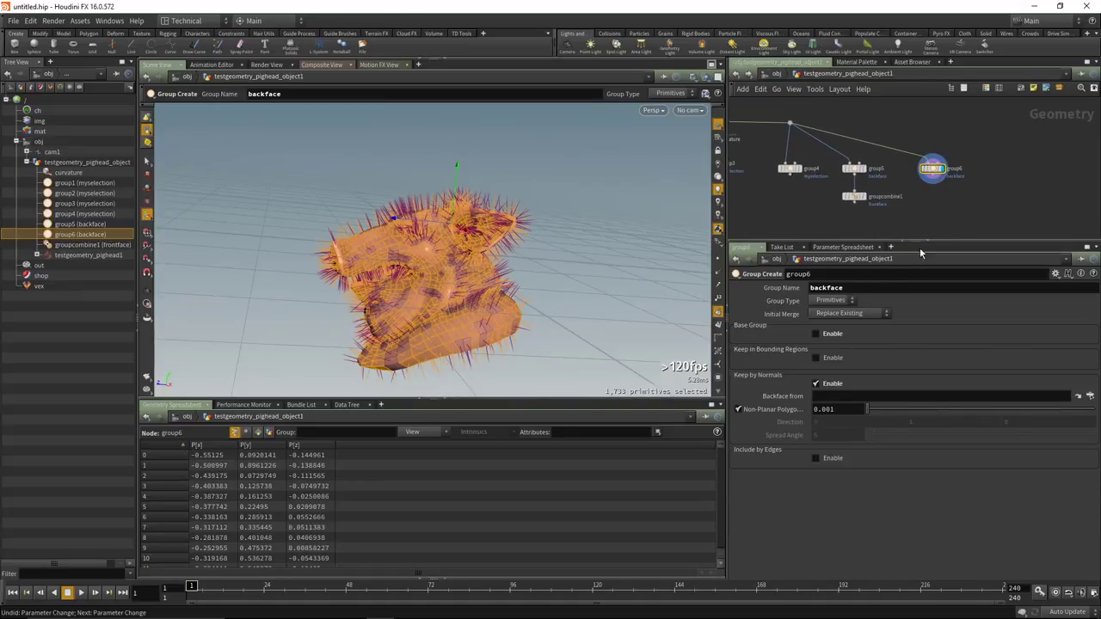
key(ctrl+shift+z)
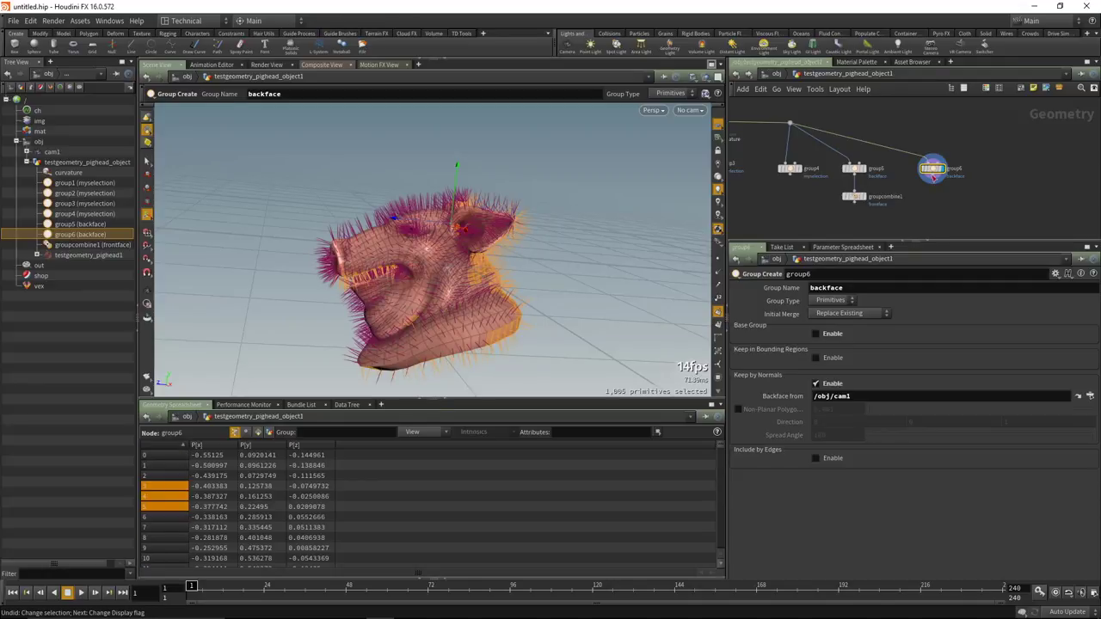
Duplicate group6 as group7 beside it in the network.
middle_drag(922, 204, 895, 182)
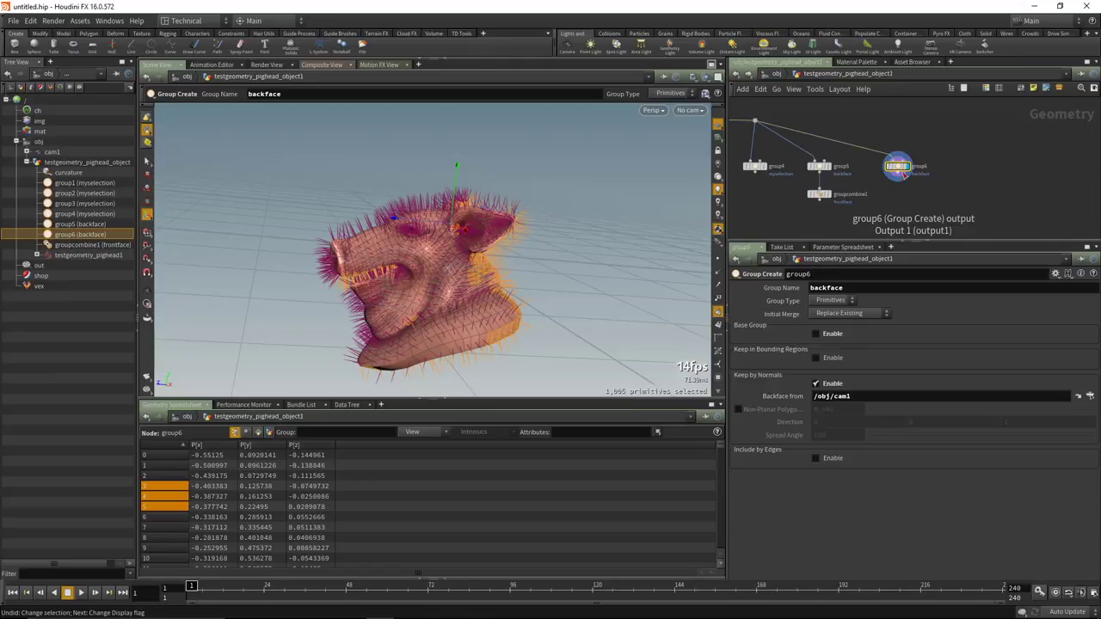
alt+drag(900, 171, 958, 168)
scroll(951, 176, up, 3)
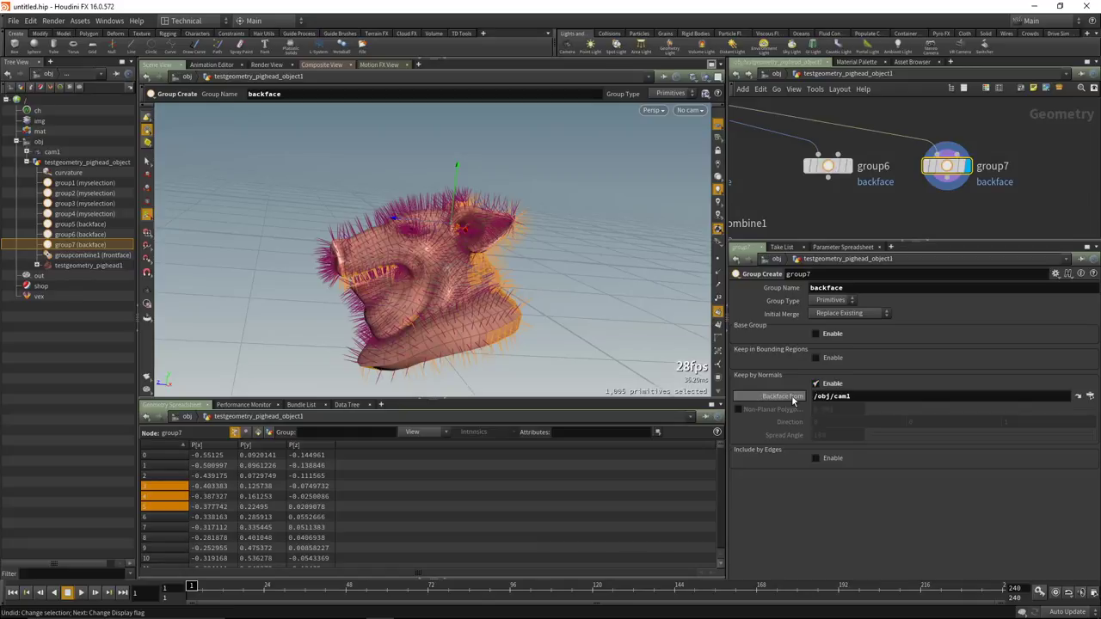
Clear group7's Backface from reference and enable its non-planar polygons option with a tolerance of 0.001.
drag(861, 395, 800, 385)
key(BackSpace)
click(739, 410)
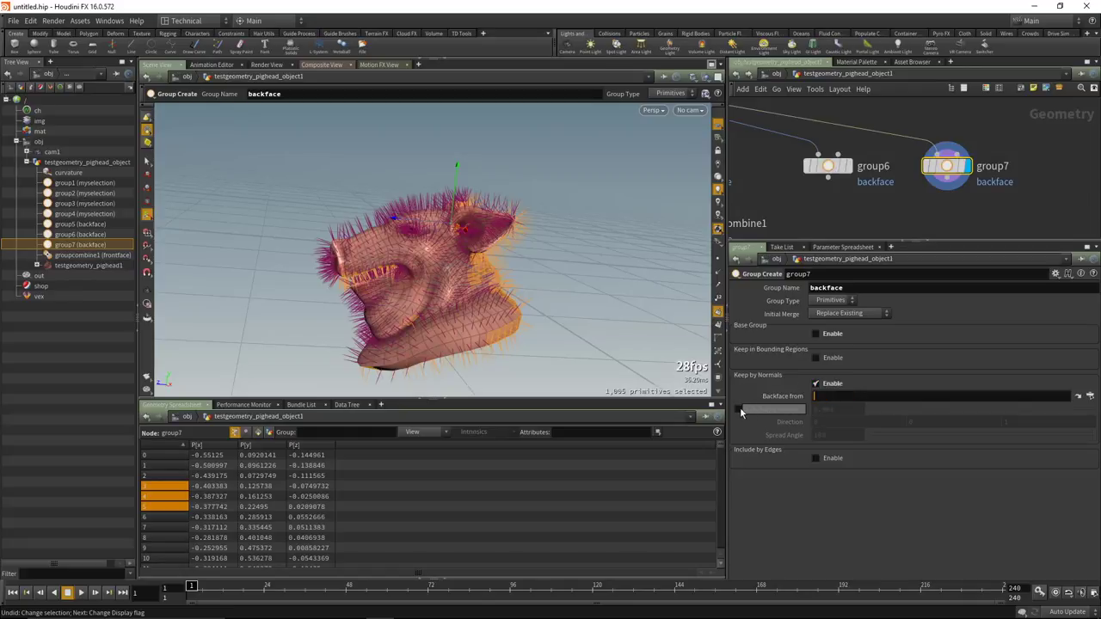
middle_drag(965, 212, 931, 178)
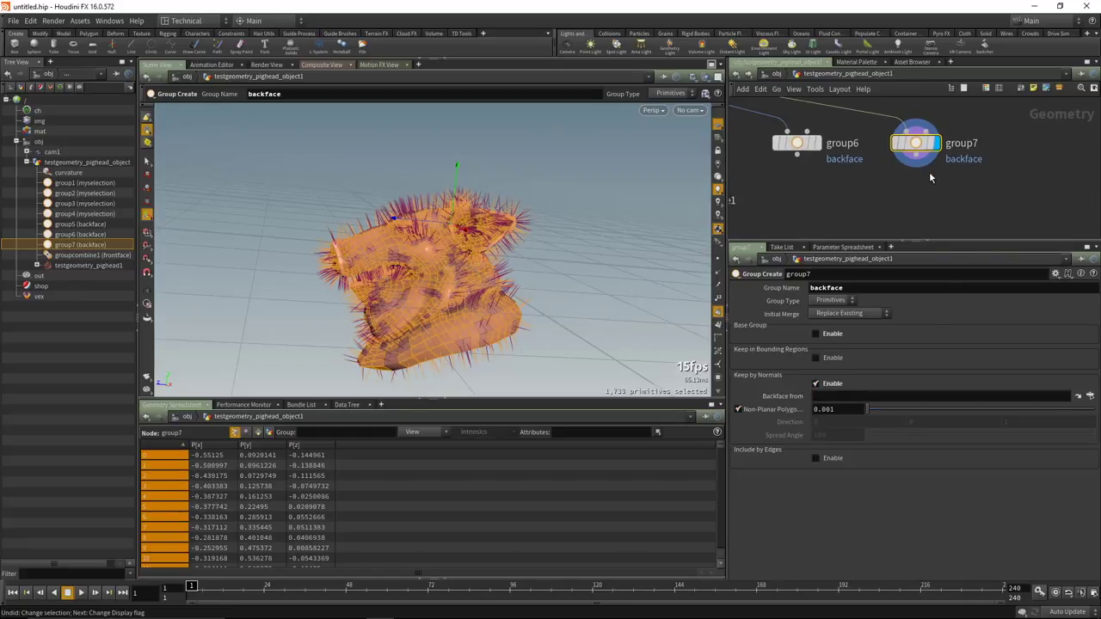
Rename the group created by group7 as nonplanar.
double_click(860, 286)
text(nonplanar)
key(Return)
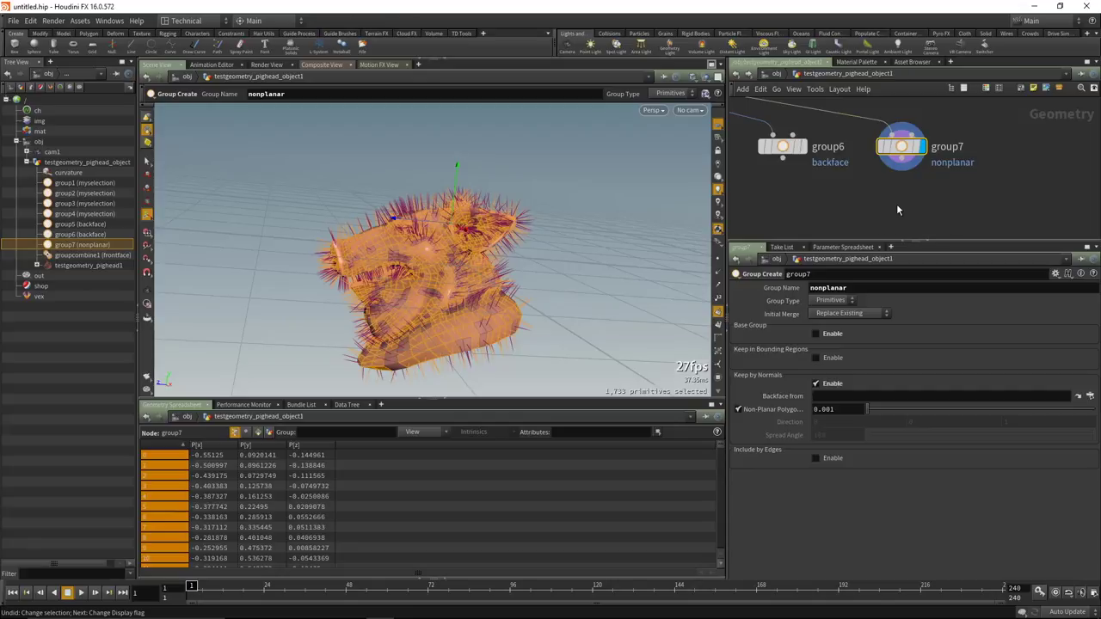
Add a Divide node below group7, display it, and restrict it to the nonplanar group.
key(Tab)
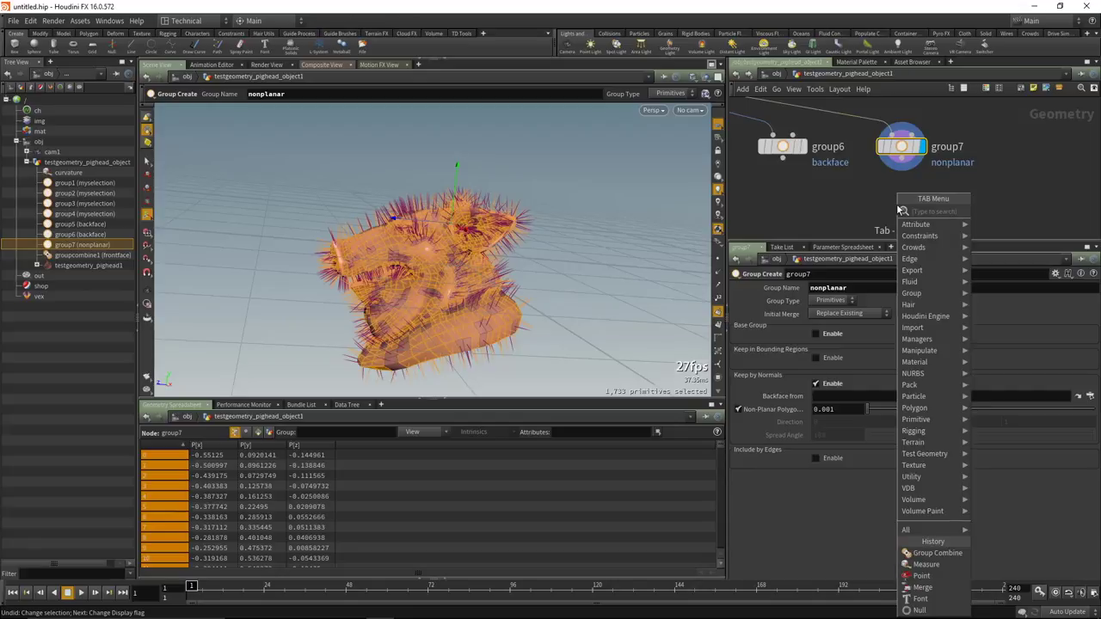
text(group)
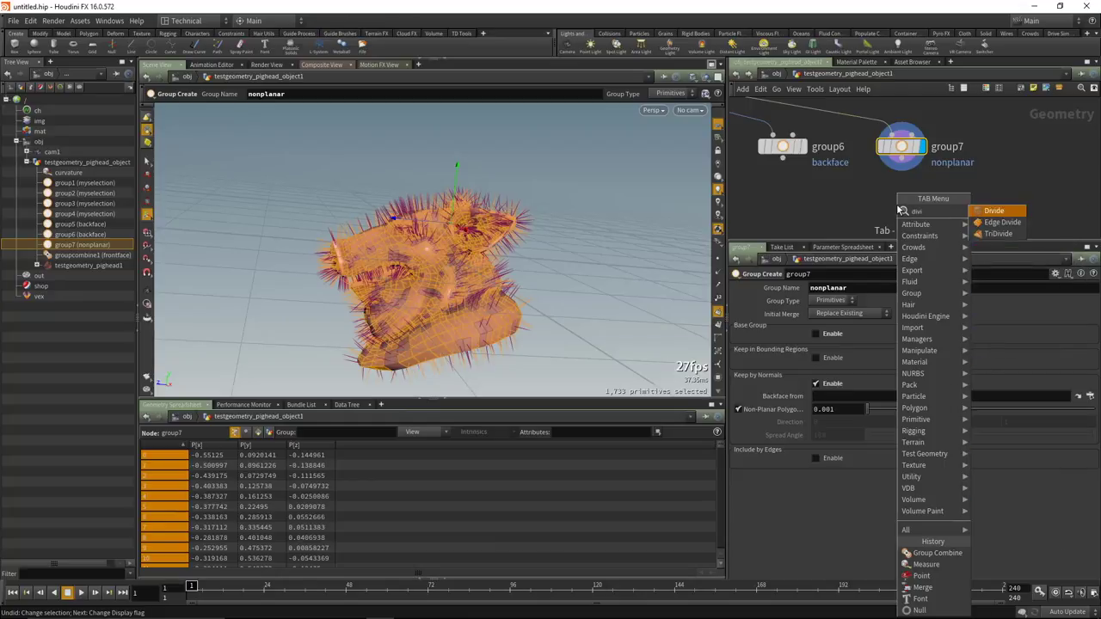
key(Return)
click(898, 210)
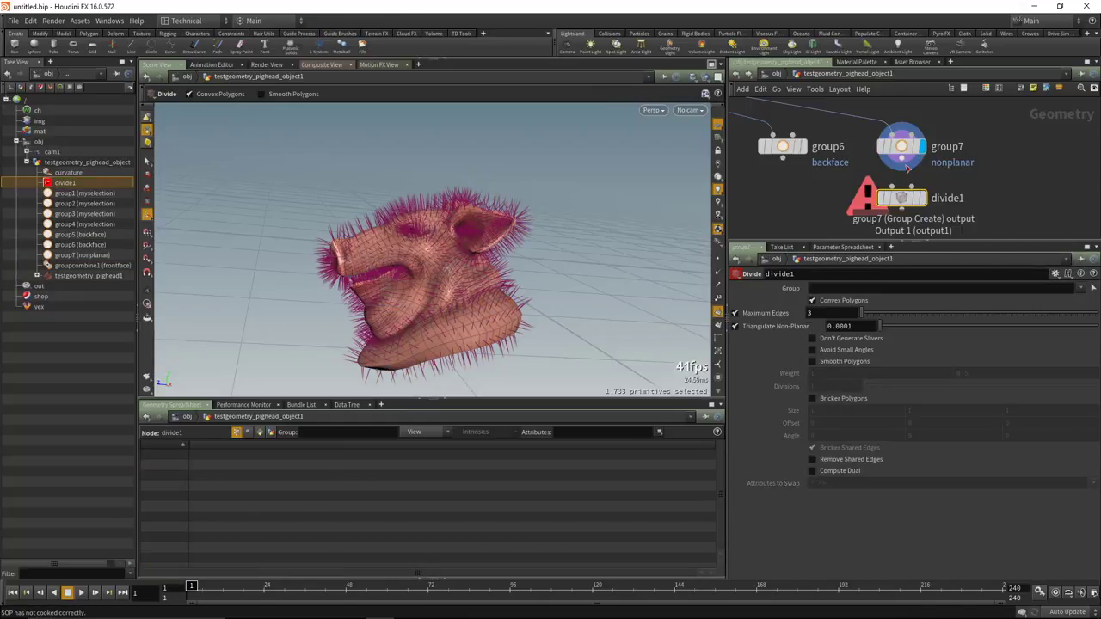
click(921, 198)
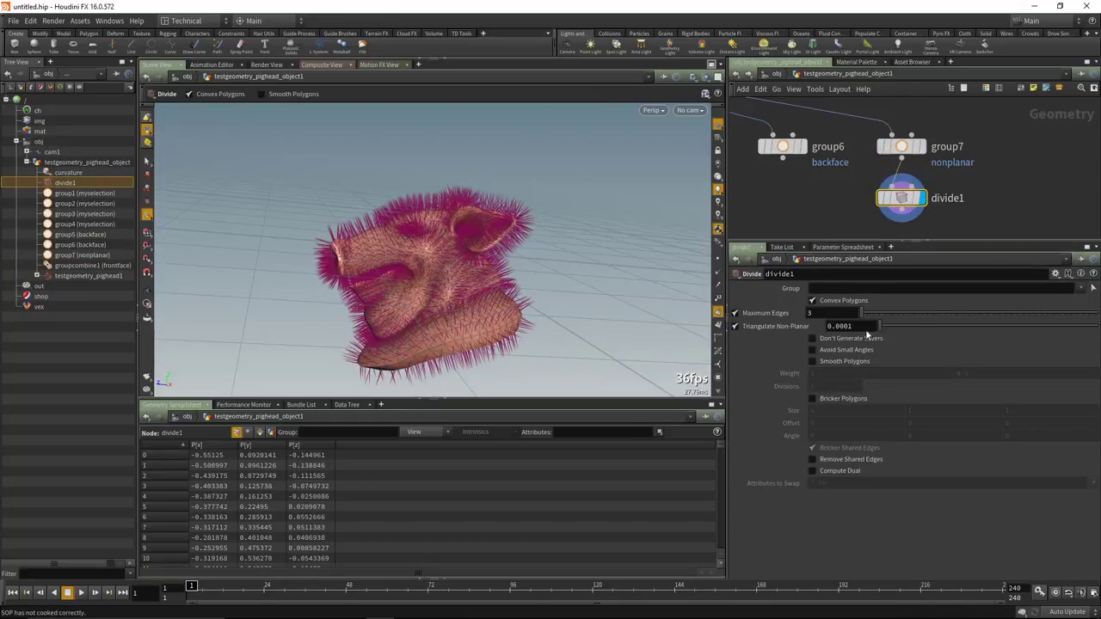
click(1082, 288)
click(1065, 346)
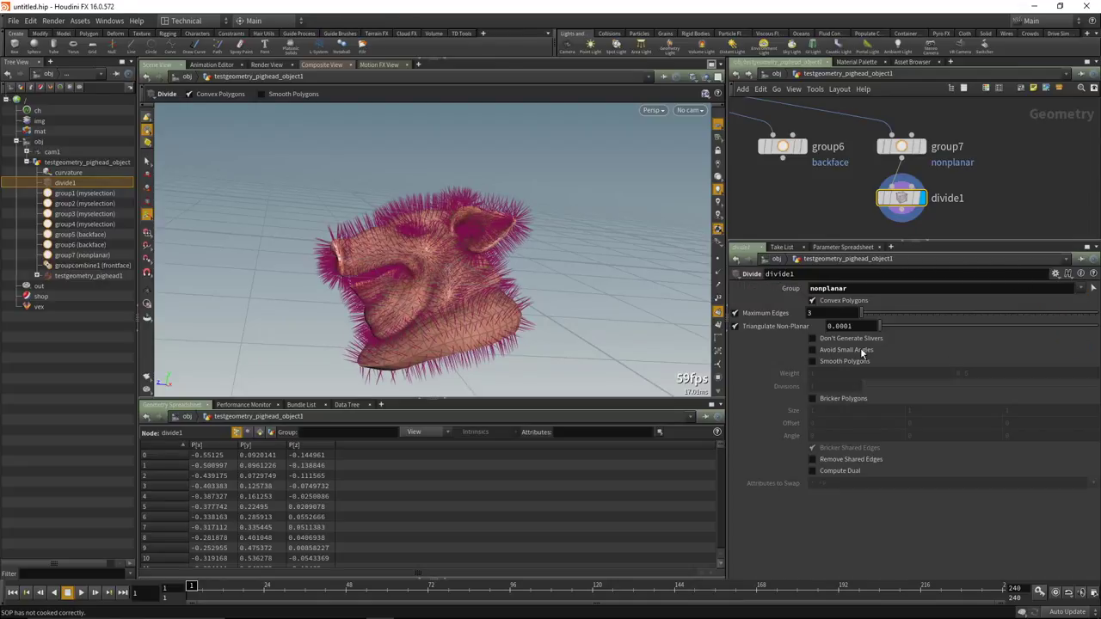
Hide the normals in the viewport and inspect the pig head's triangulated mesh.
scroll(577, 306, up, 5)
alt+drag(578, 305, 482, 262)
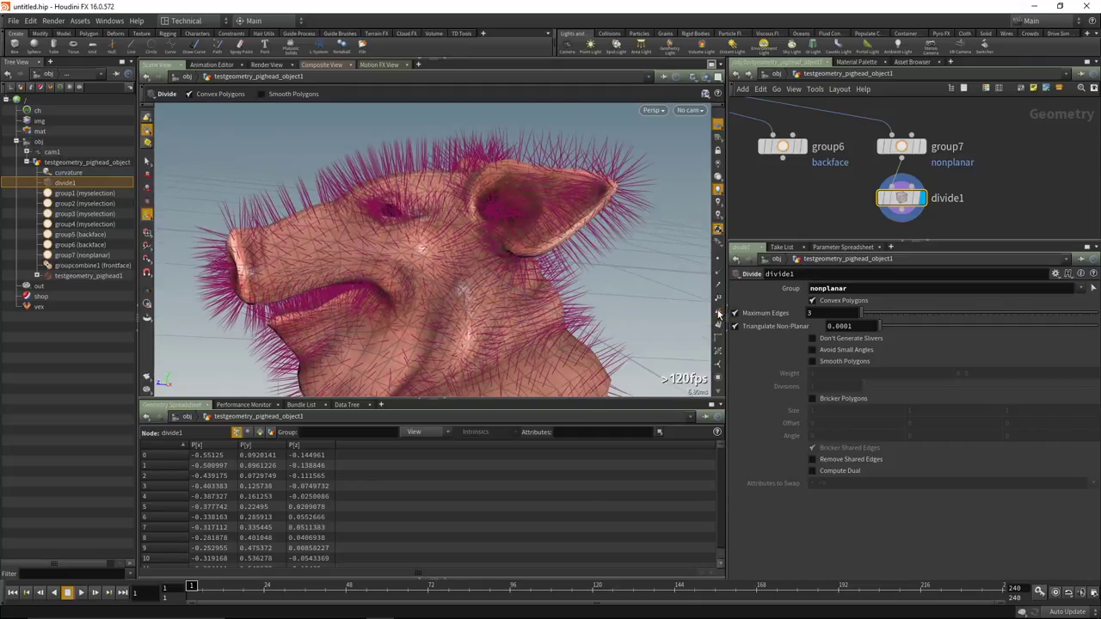
click(719, 315)
key(Escape)
scroll(507, 288, down, 3)
Duplicate group7 as group8 beside it in the network and display group8.
click(902, 146)
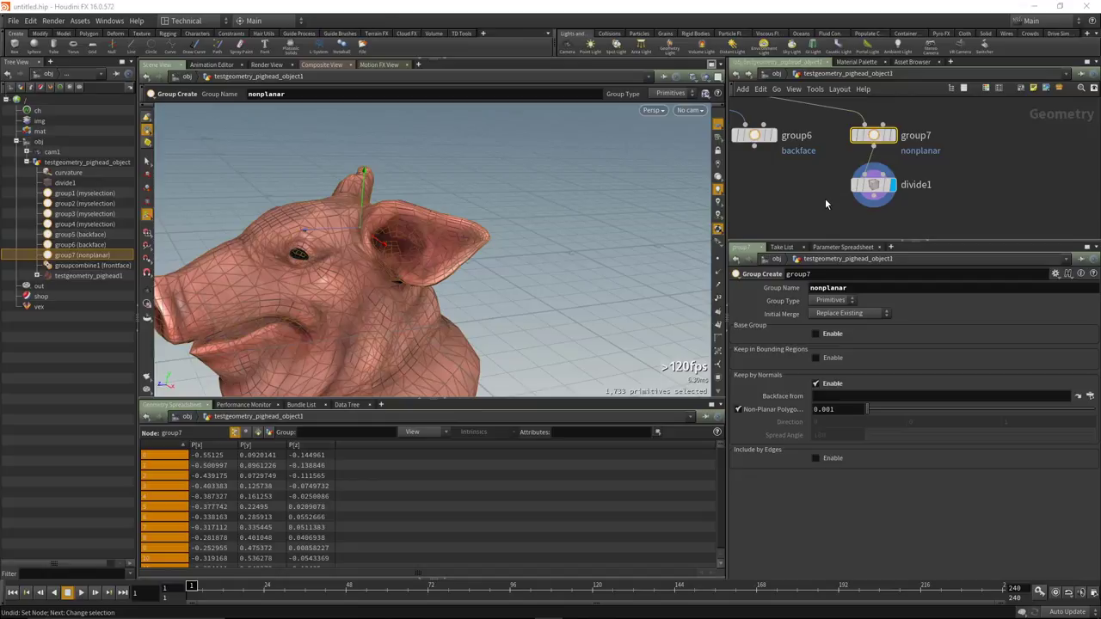
scroll(937, 185, down, 3)
scroll(930, 179, up, 2)
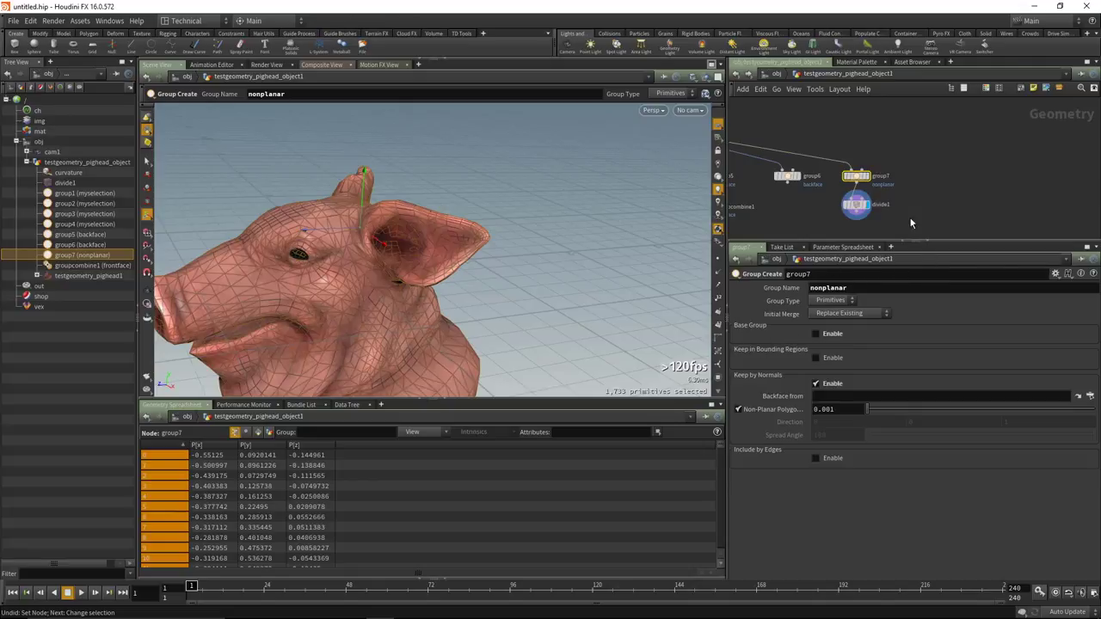
middle_drag(906, 187, 908, 182)
scroll(920, 185, up, 3)
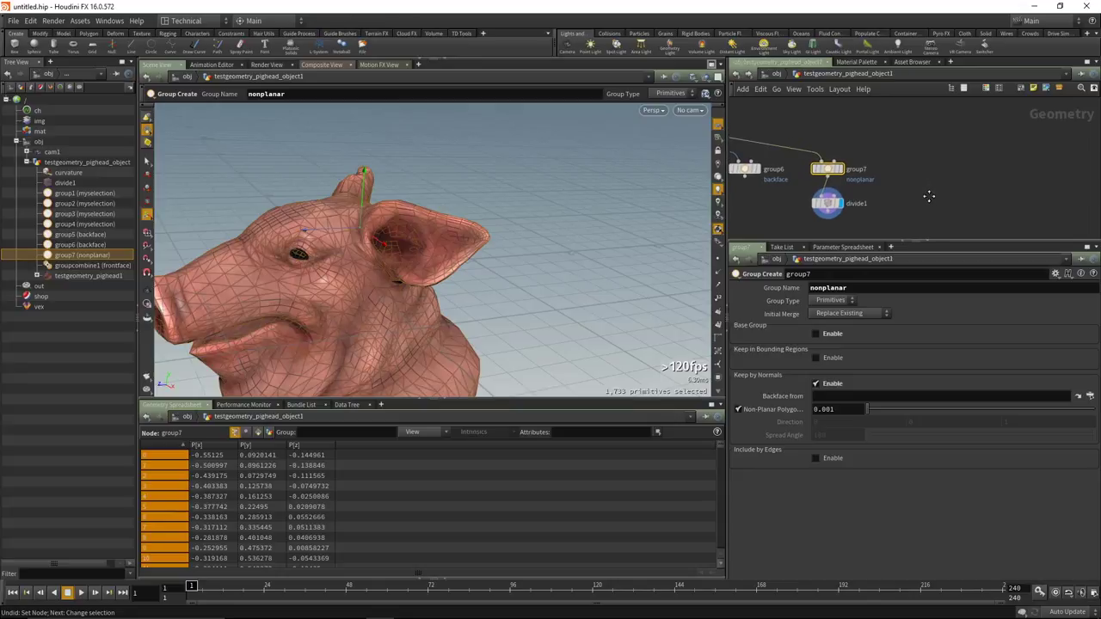
mouse_move(826, 170)
alt+drag(827, 170, 941, 163)
scroll(946, 165, up, 2)
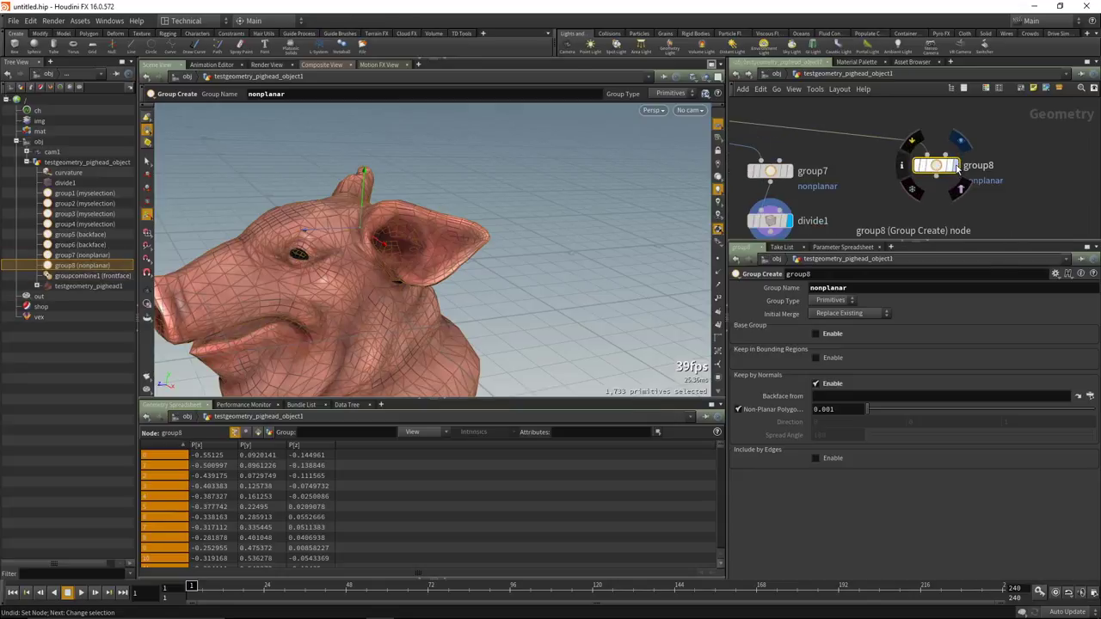
click(957, 169)
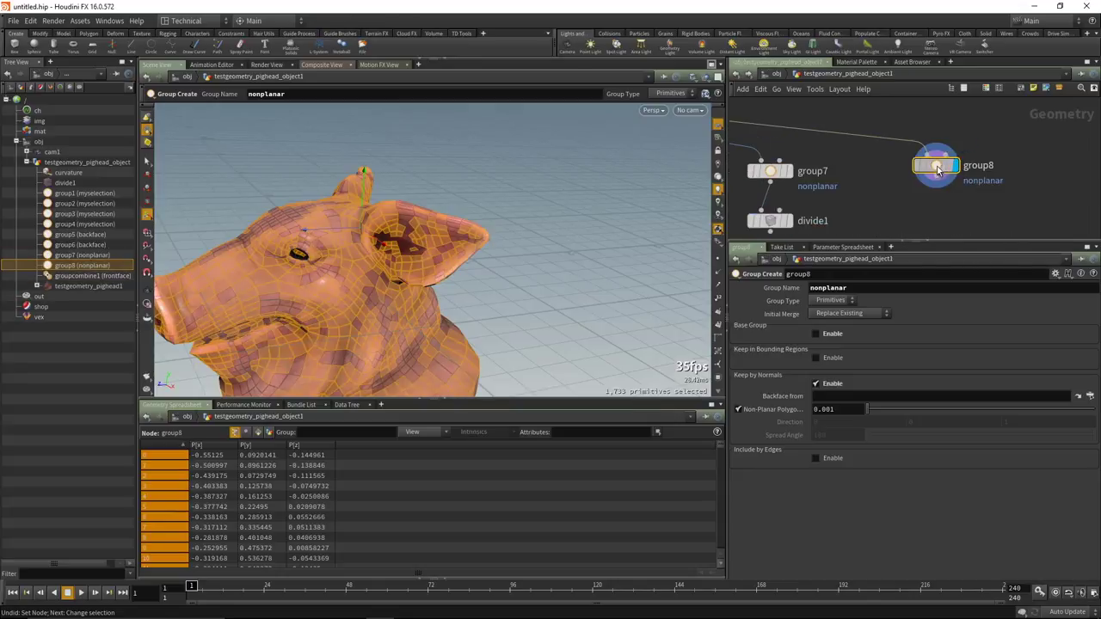
Disable Keep by Normals on group8 and enable its Base Group option instead.
click(816, 384)
click(816, 334)
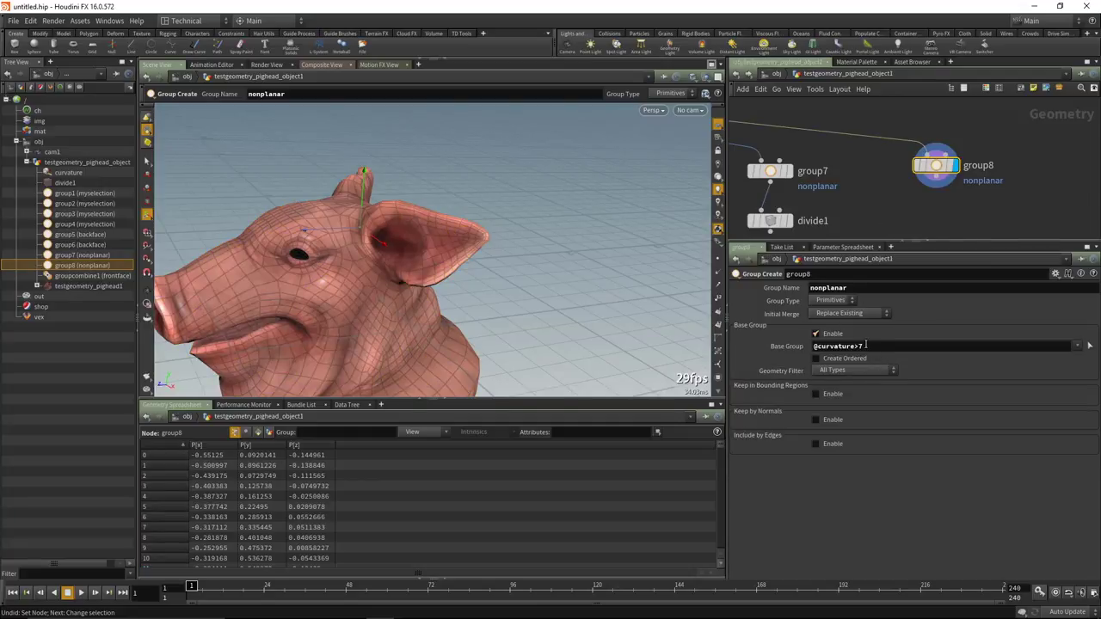
drag(936, 166, 943, 177)
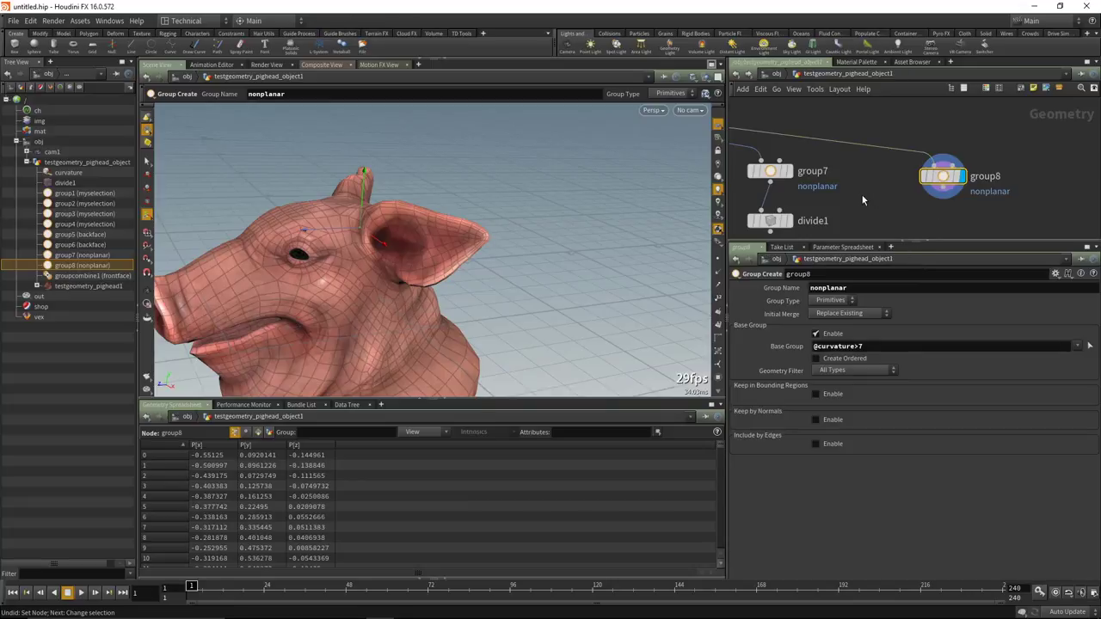
Insert a Color node into the wire feeding group8 and set its color type to Random.
middle_drag(863, 199, 905, 202)
key(Tab)
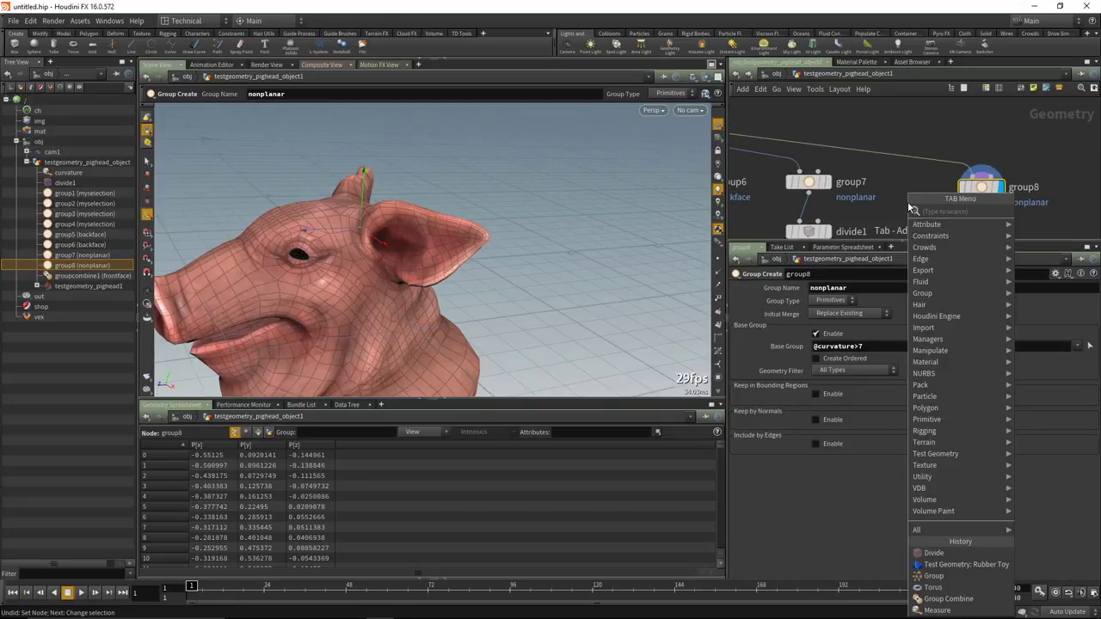
text(col)
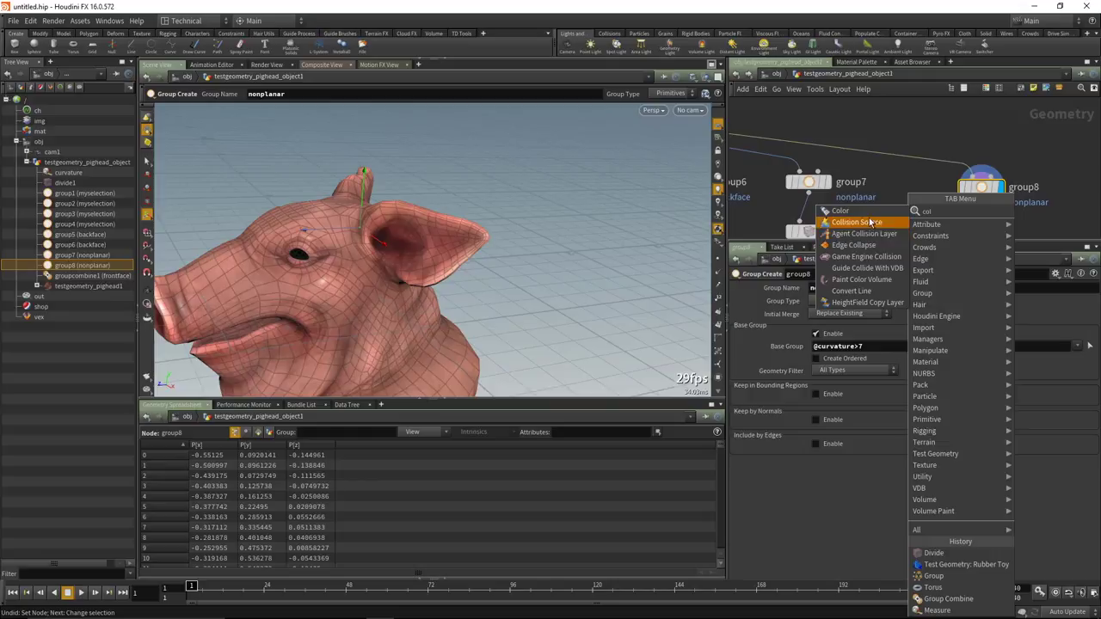
click(852, 211)
click(981, 158)
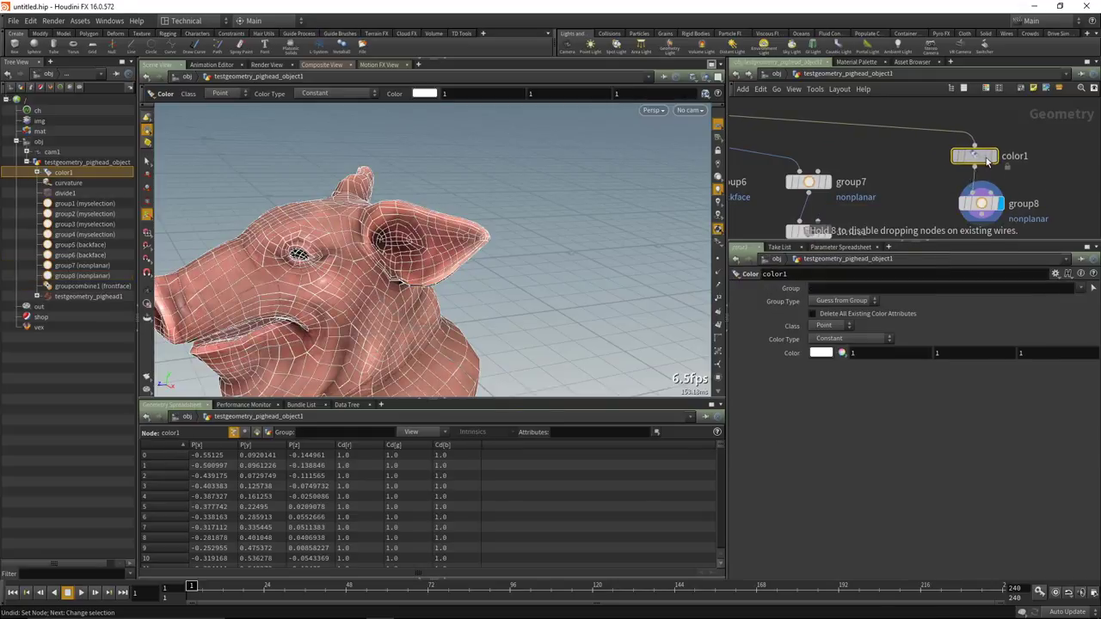
click(852, 339)
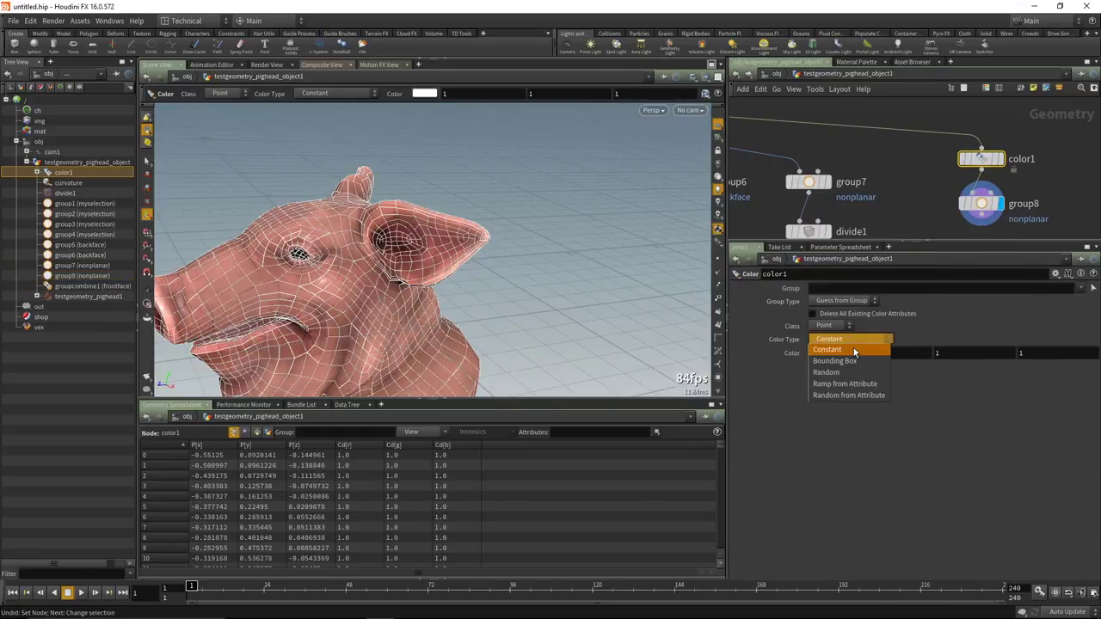
click(828, 373)
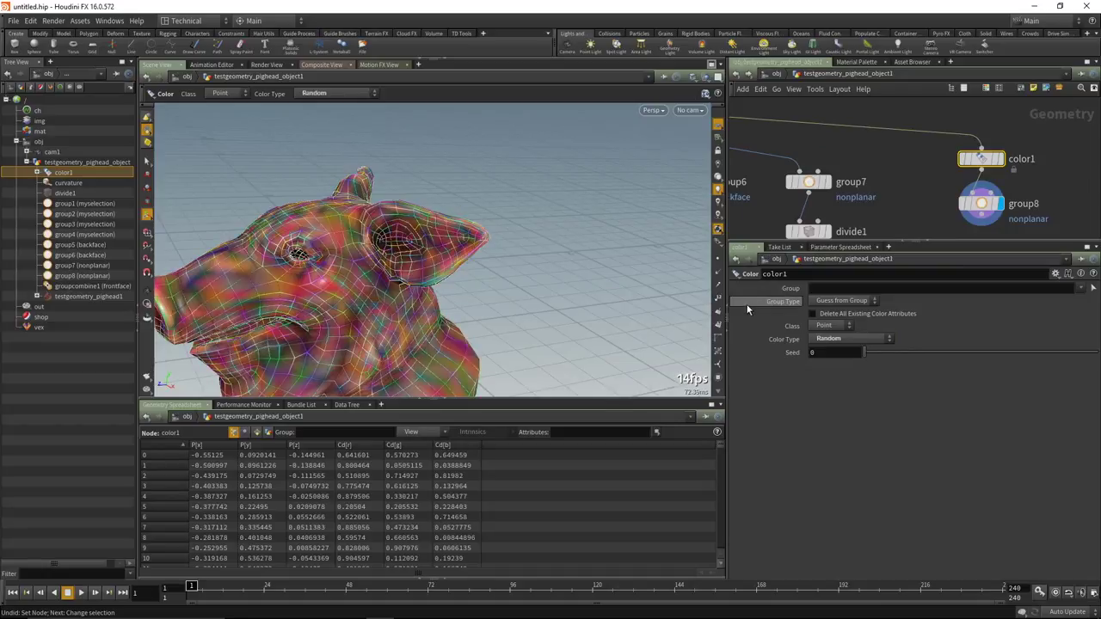
middle_drag(908, 183, 858, 139)
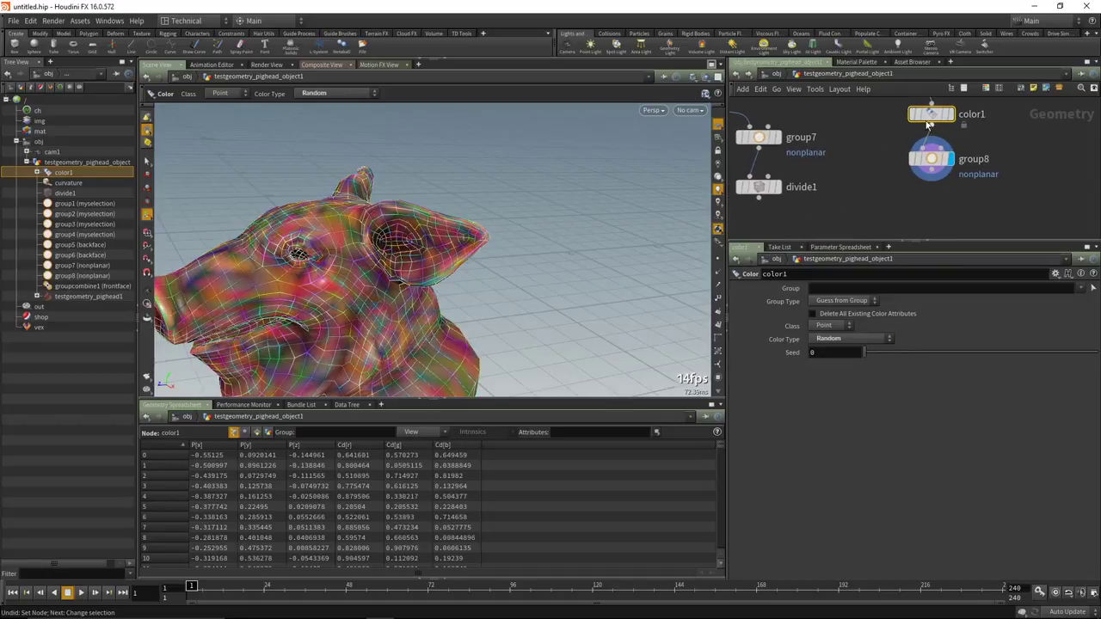
click(927, 168)
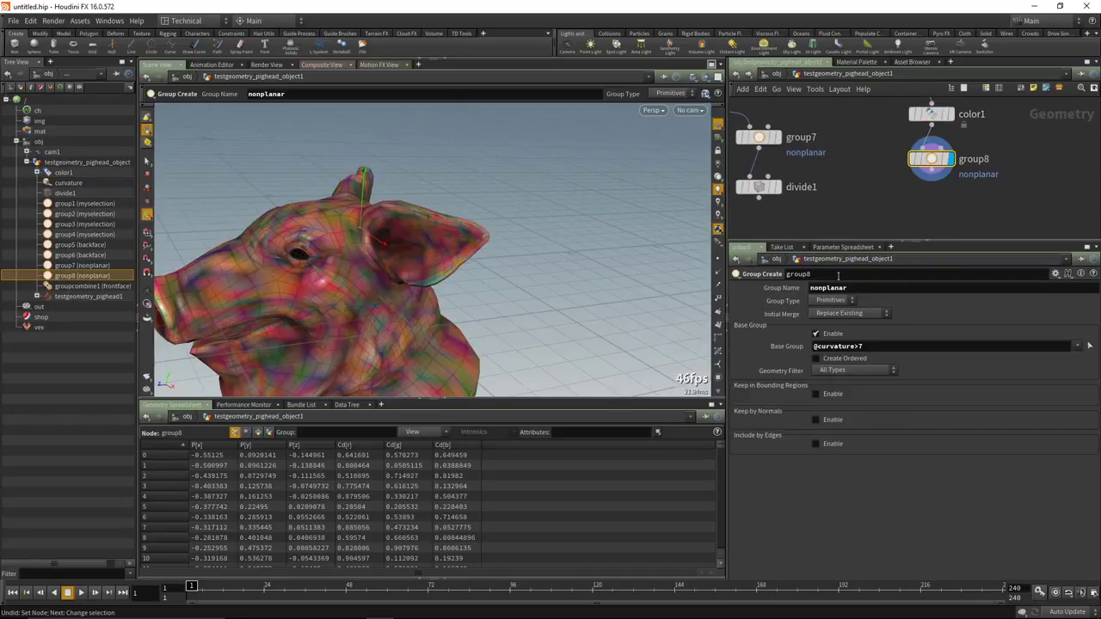
click(831, 301)
click(828, 321)
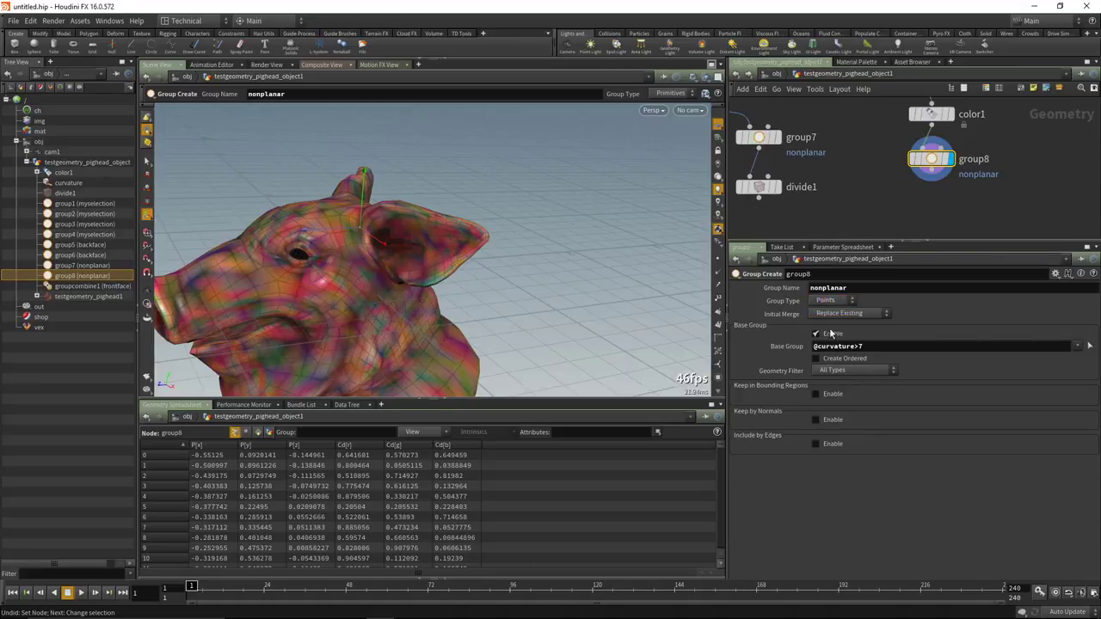
double_click(871, 346)
click(873, 346)
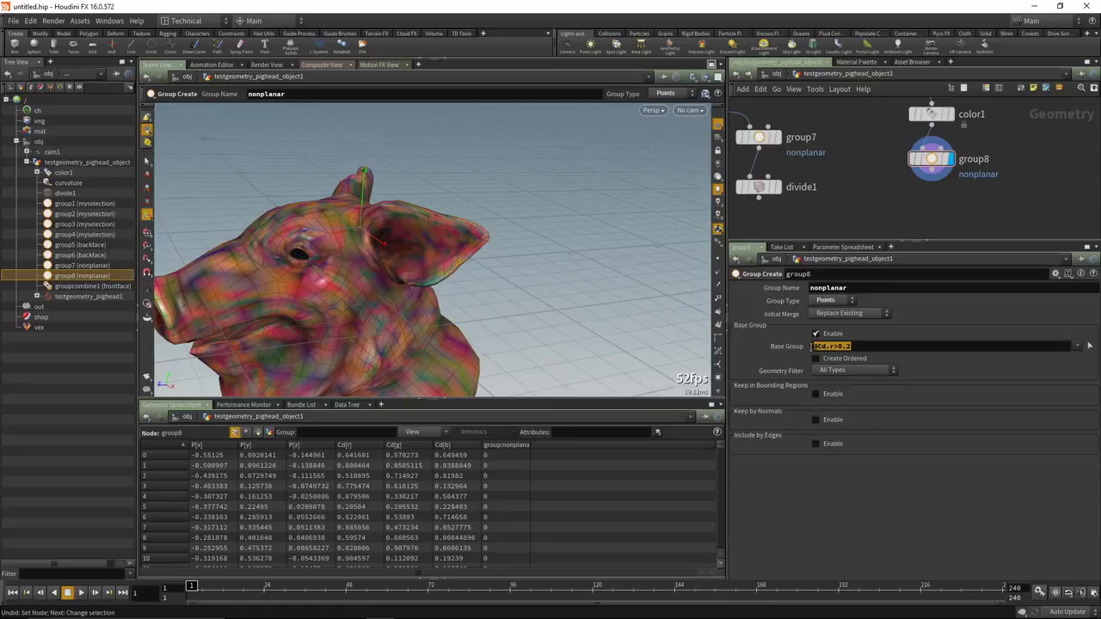
click(831, 346)
double_click(831, 346)
text(0)
key(Return)
drag(364, 278, 504, 315)
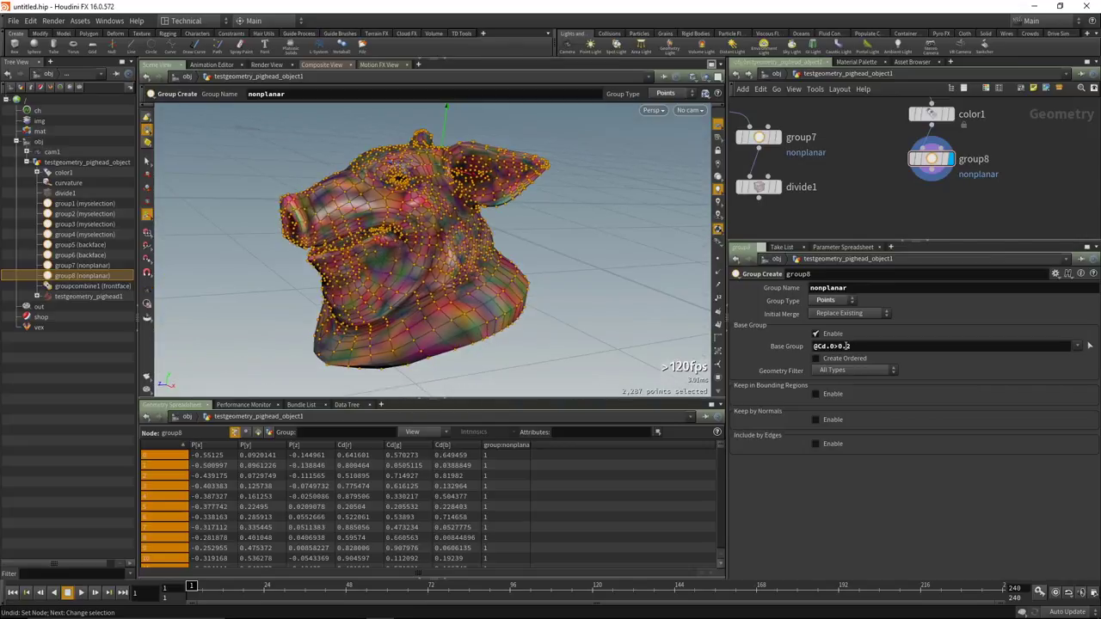
key(Return)
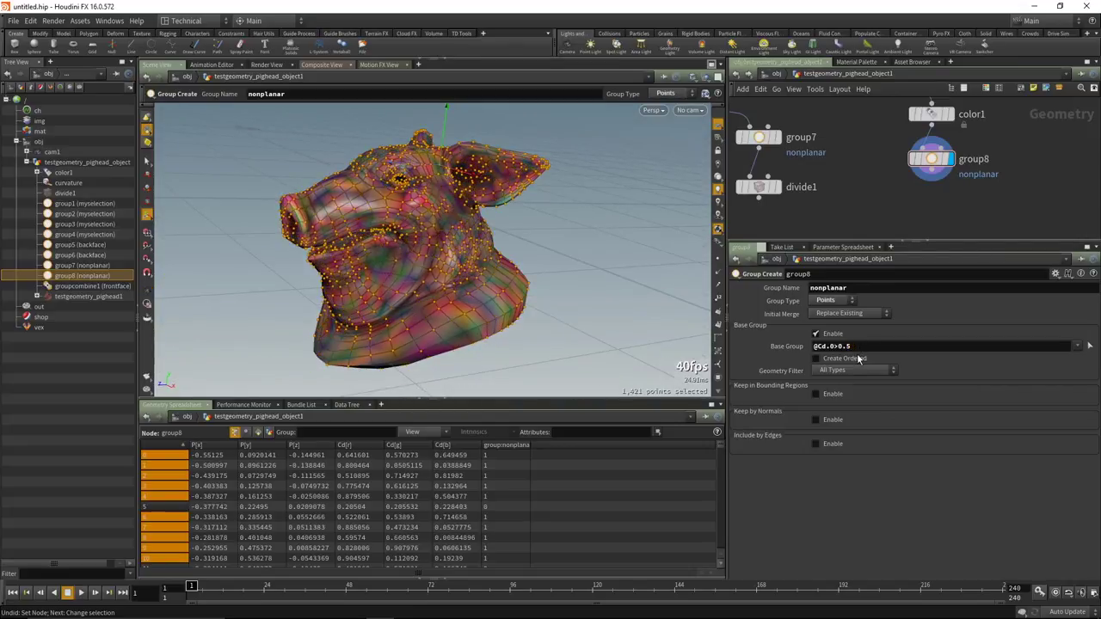
scroll(508, 280, up, 4)
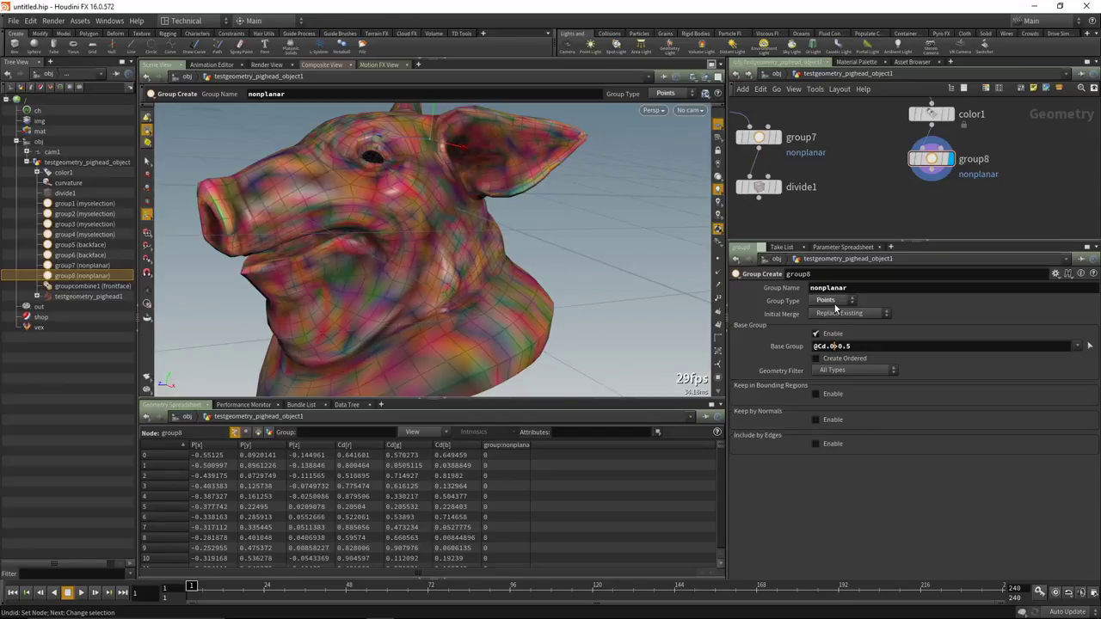
key(Return)
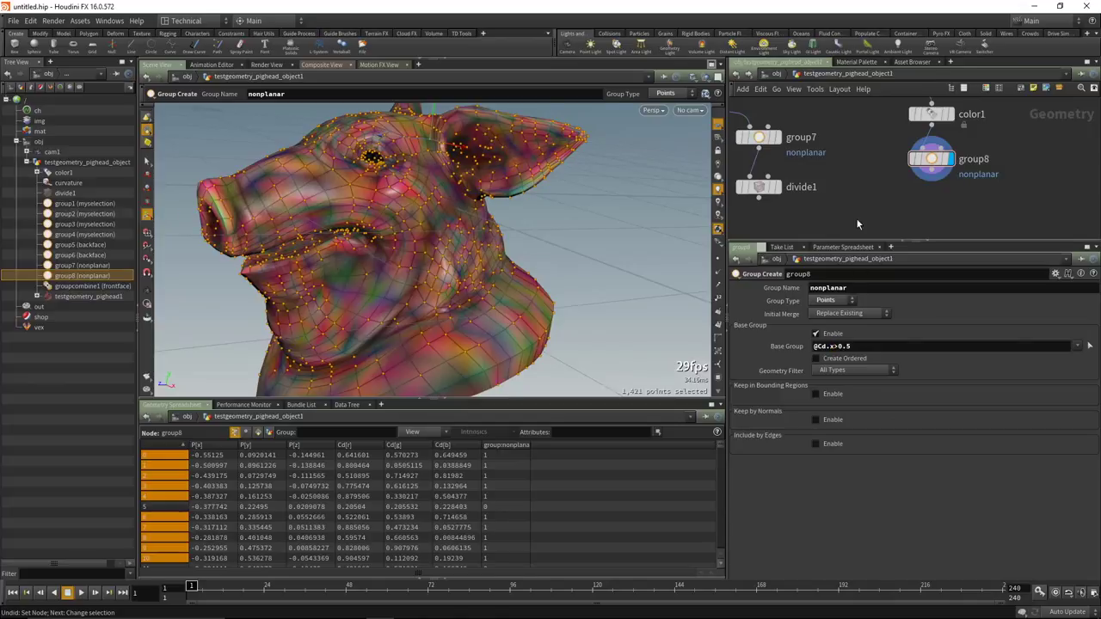
Add a Point attribute expression node beside group8 and connect its input to color1.
middle_drag(992, 193, 936, 205)
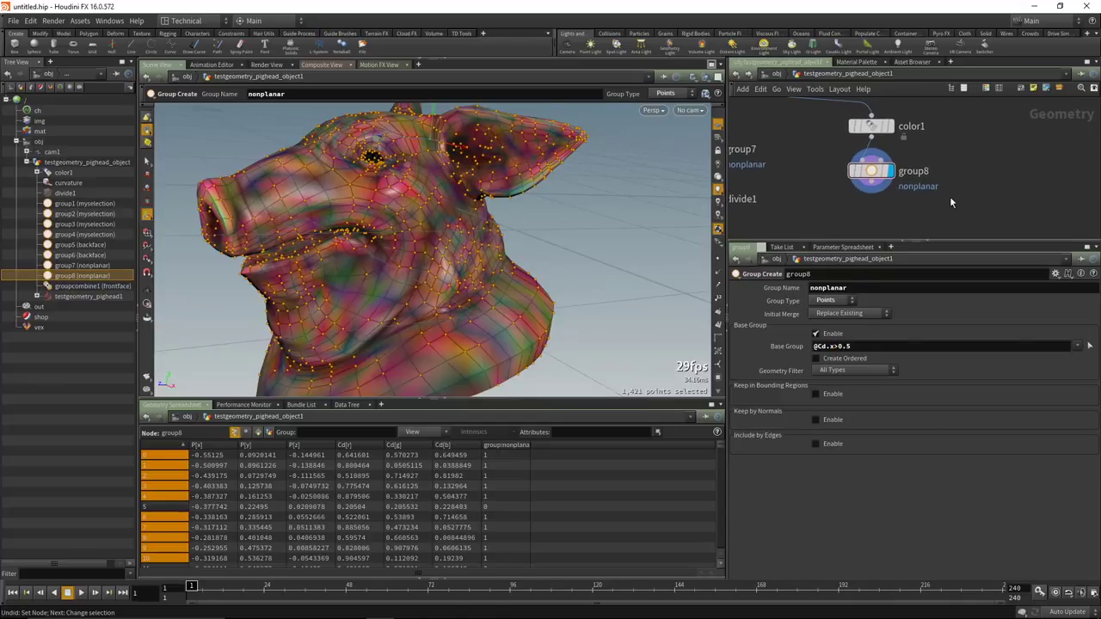
key(Tab)
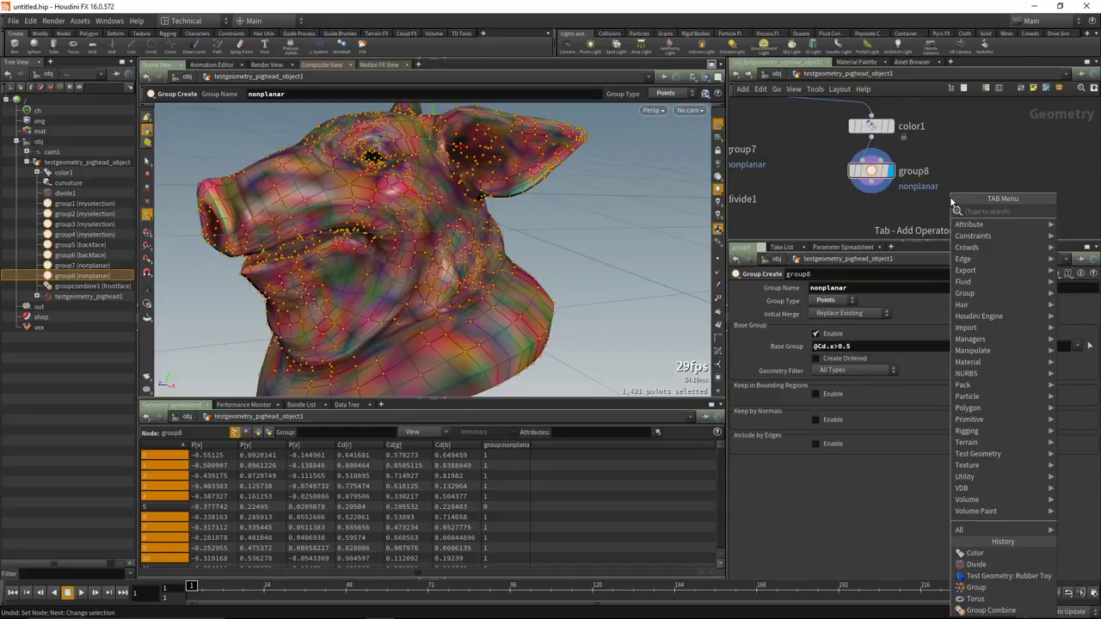
text(point)
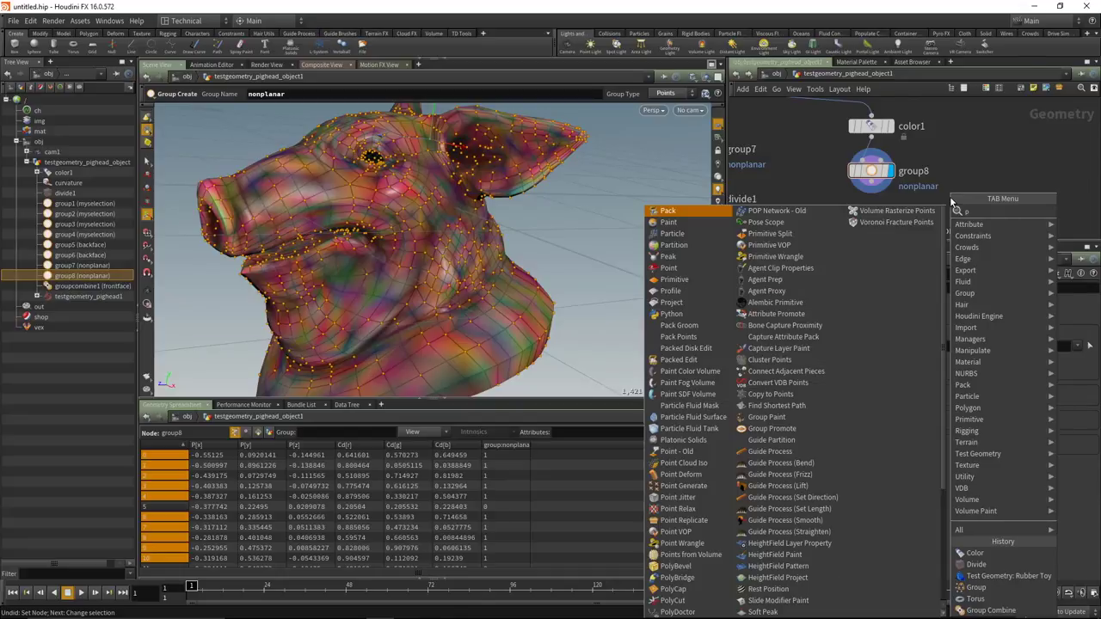
key(Return)
click(949, 197)
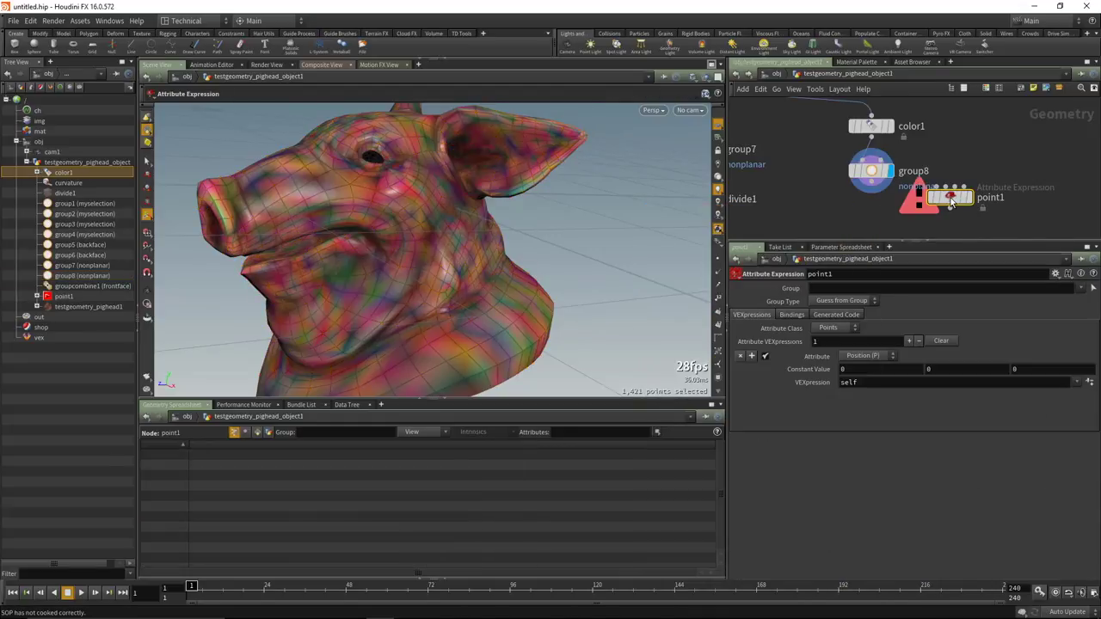
drag(950, 197, 894, 166)
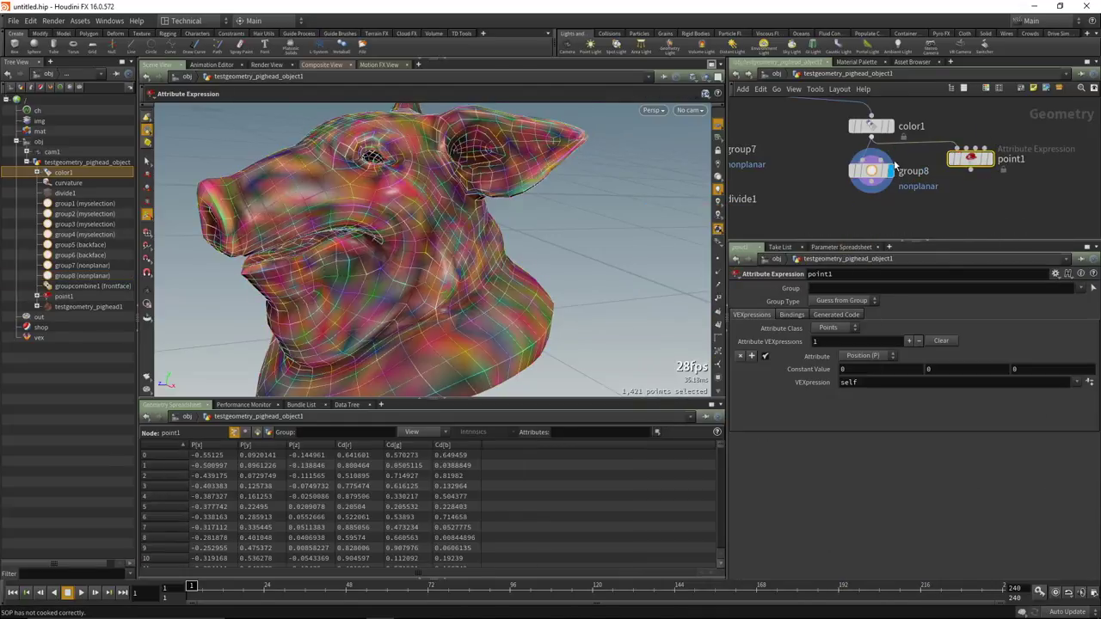
Align the point1 node level with group8 and show its parameters.
click(876, 170)
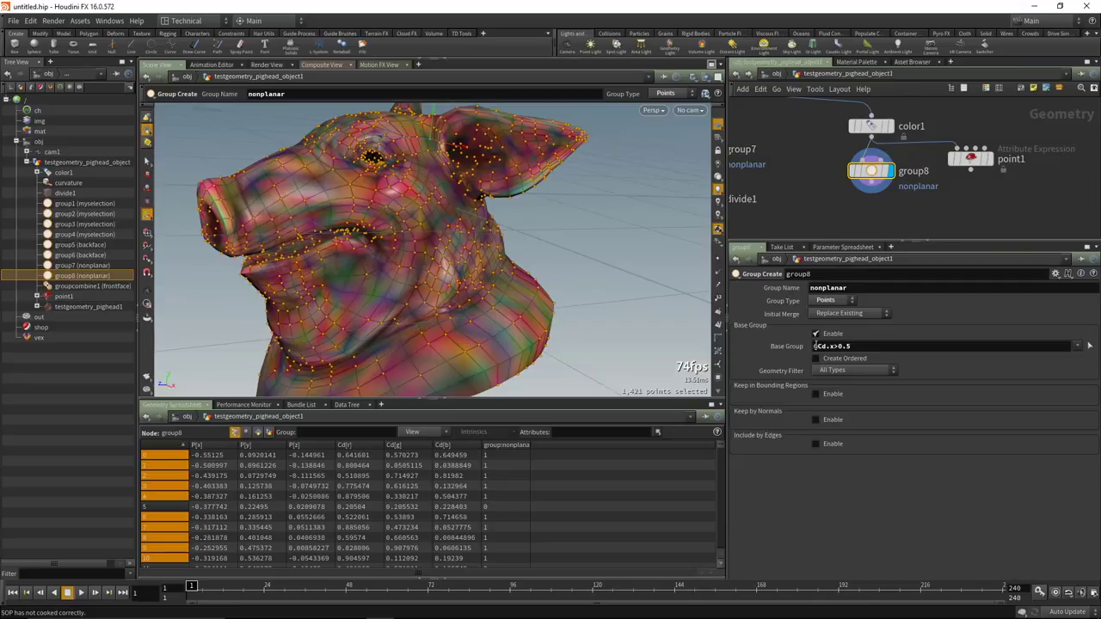
drag(978, 167, 978, 174)
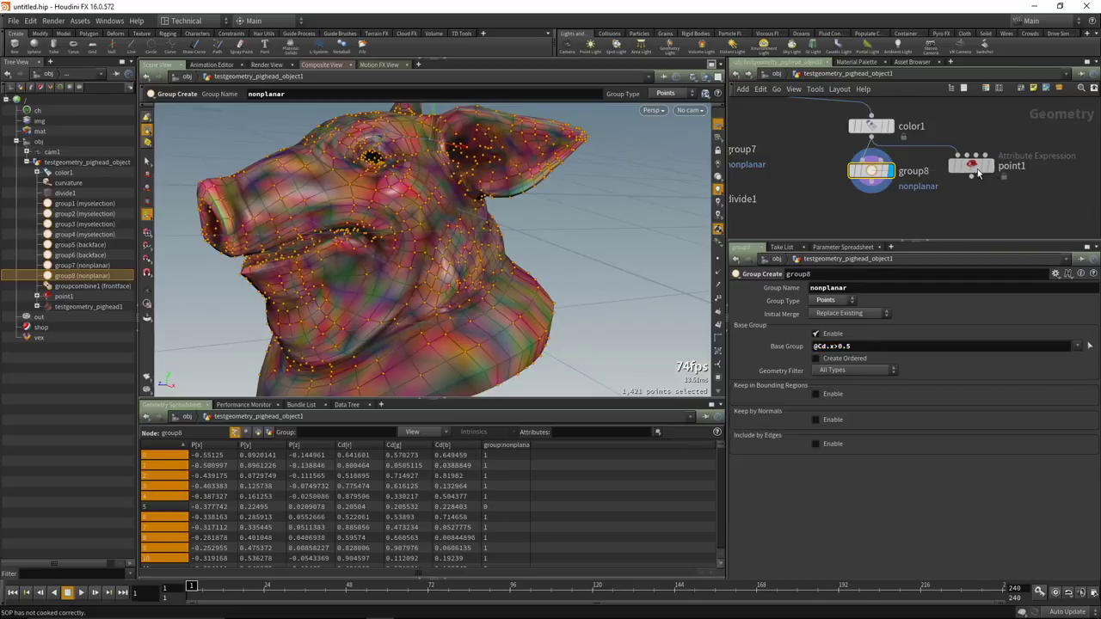
click(975, 169)
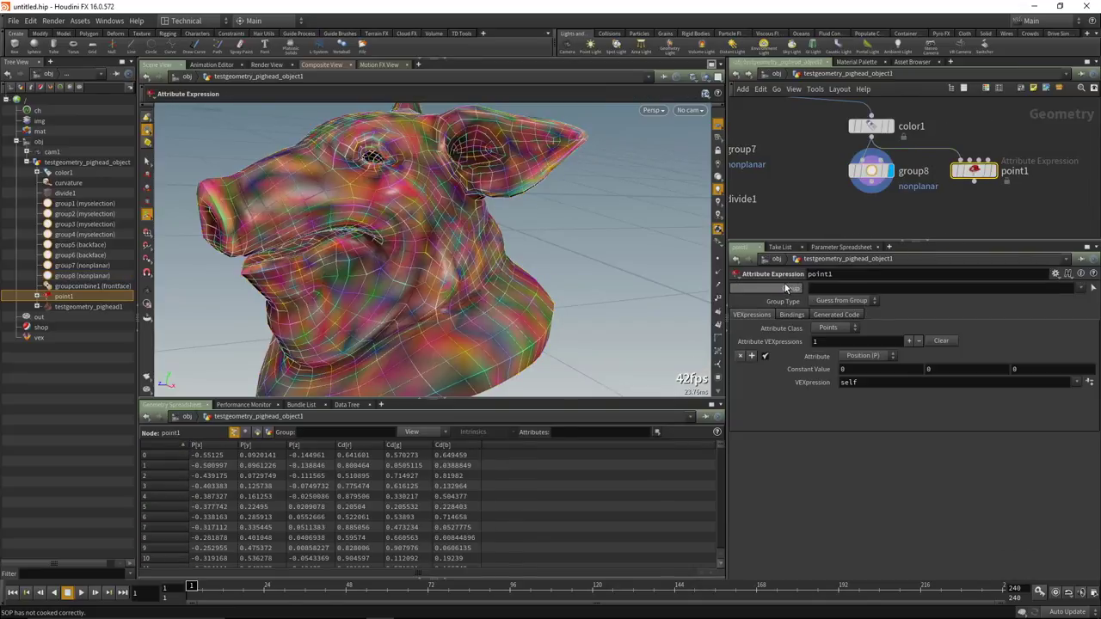
mouse_move(979, 172)
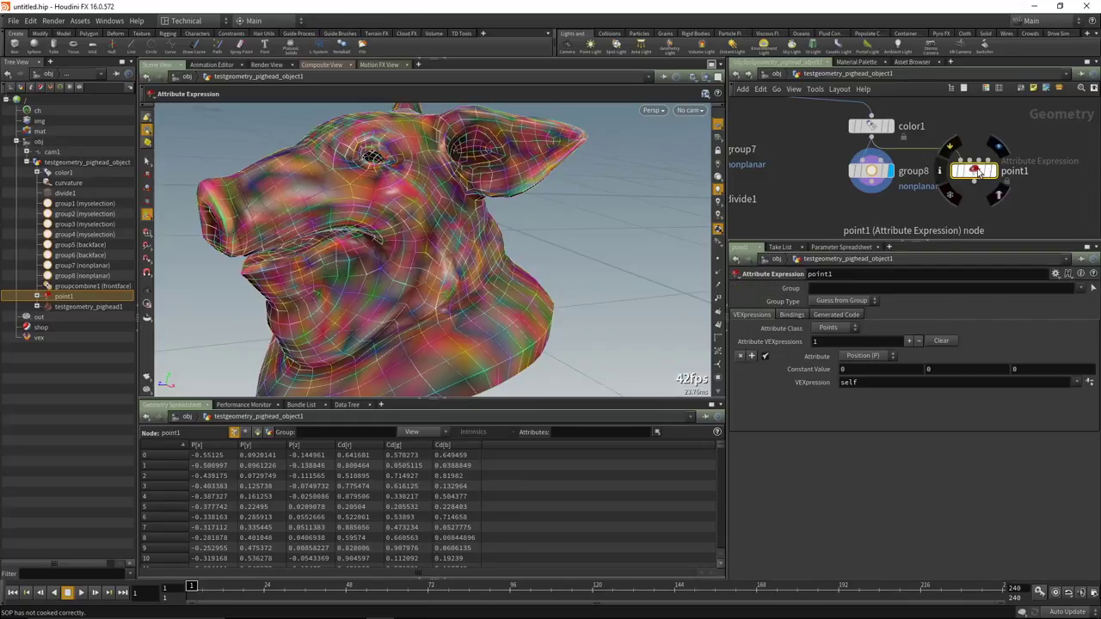
Delete the point1 node and duplicate group8 beside it with its input wired to color1.
key(Delete)
drag(872, 173, 841, 172)
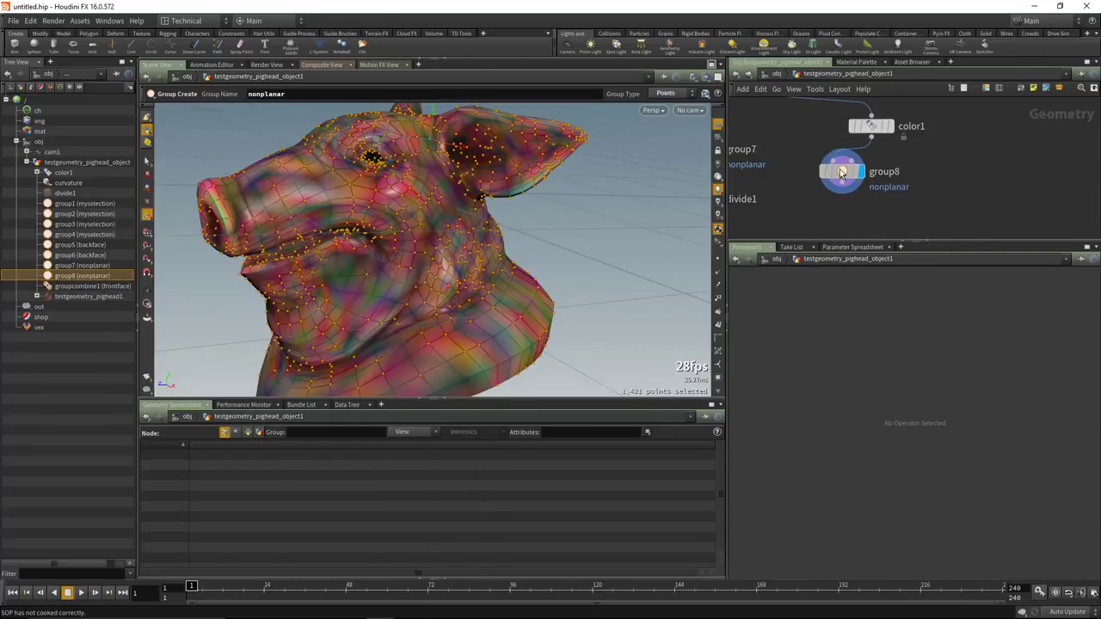
click(841, 172)
mouse_move(839, 166)
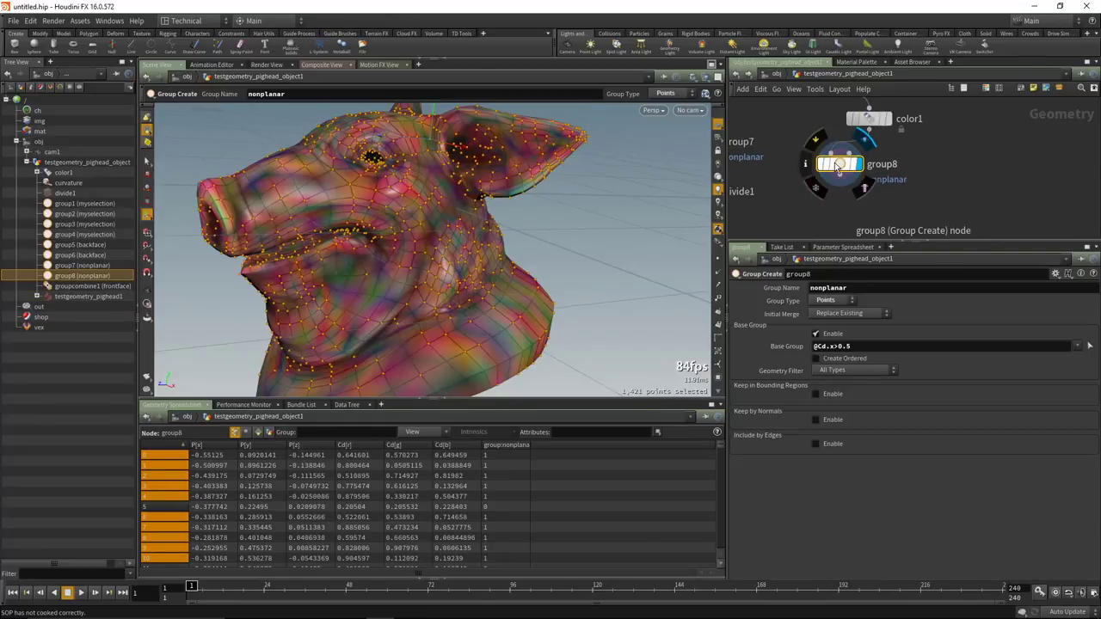
alt+drag(839, 166, 945, 166)
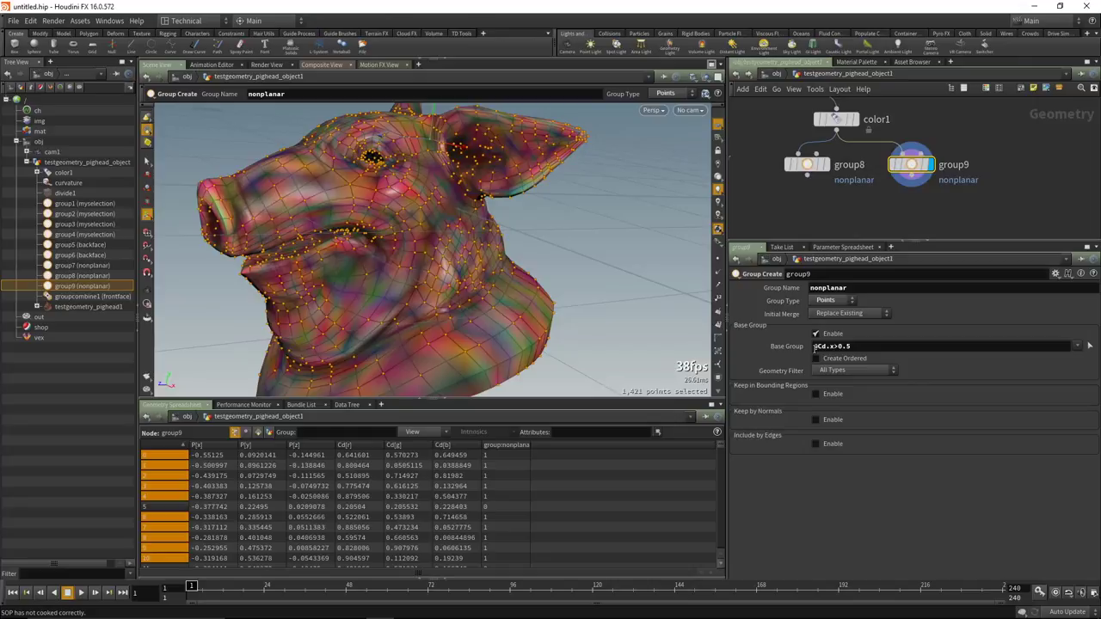
drag(827, 346, 834, 346)
key(BackSpace)
text(luminance)
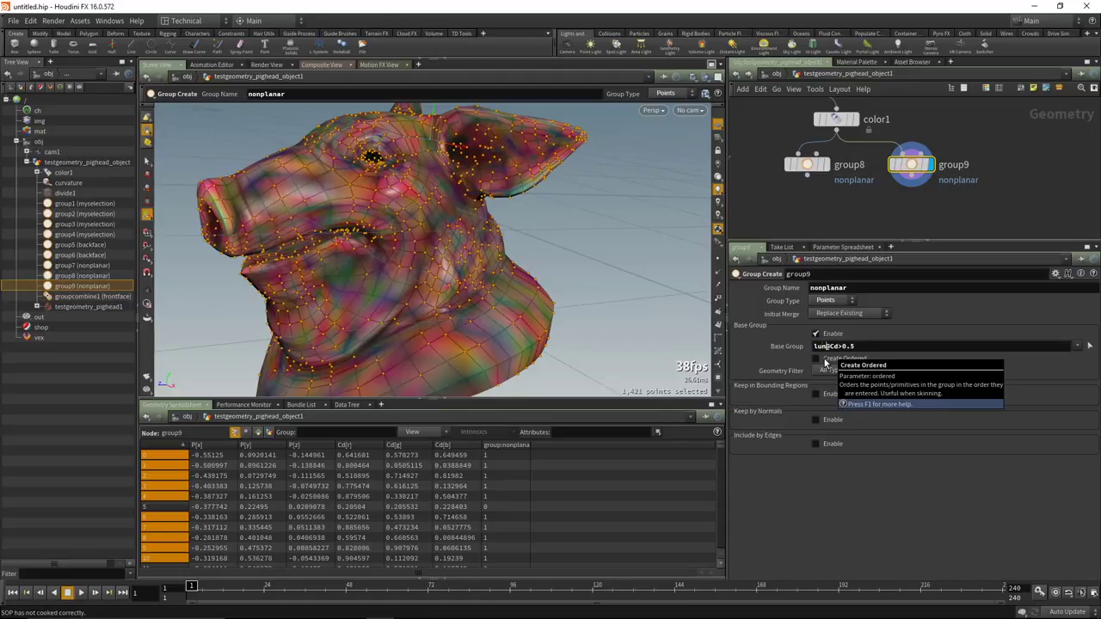
key(BackSpace)
key(BackSpace)
key(BackSpace)
key(BackSpace)
key(BackSpace)
key(BackSpace)
text(inance(@Cd))
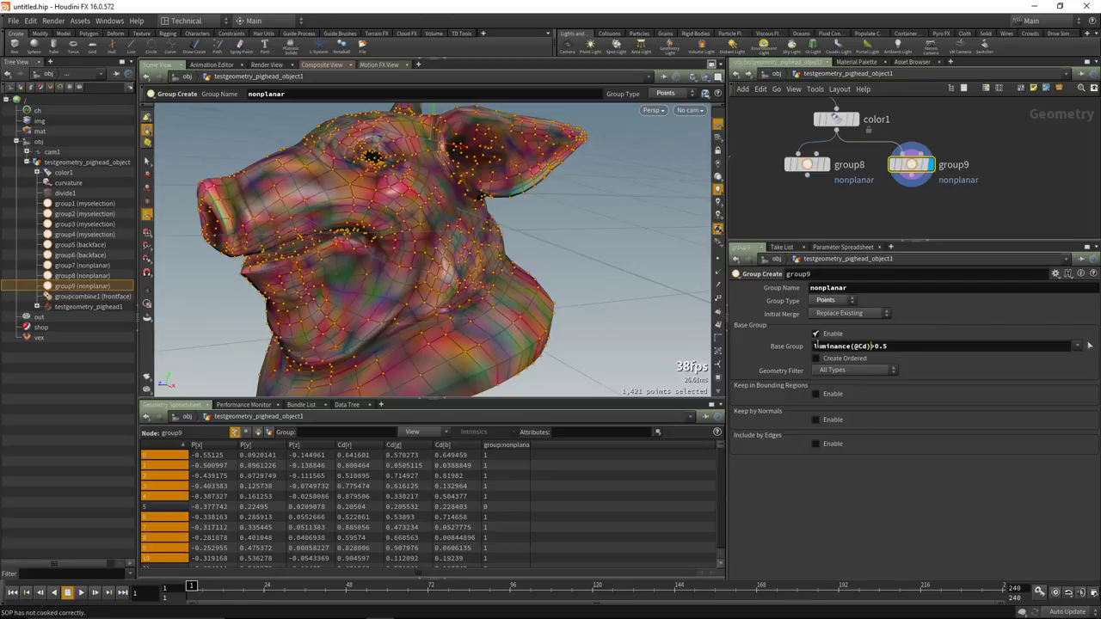
key(Return)
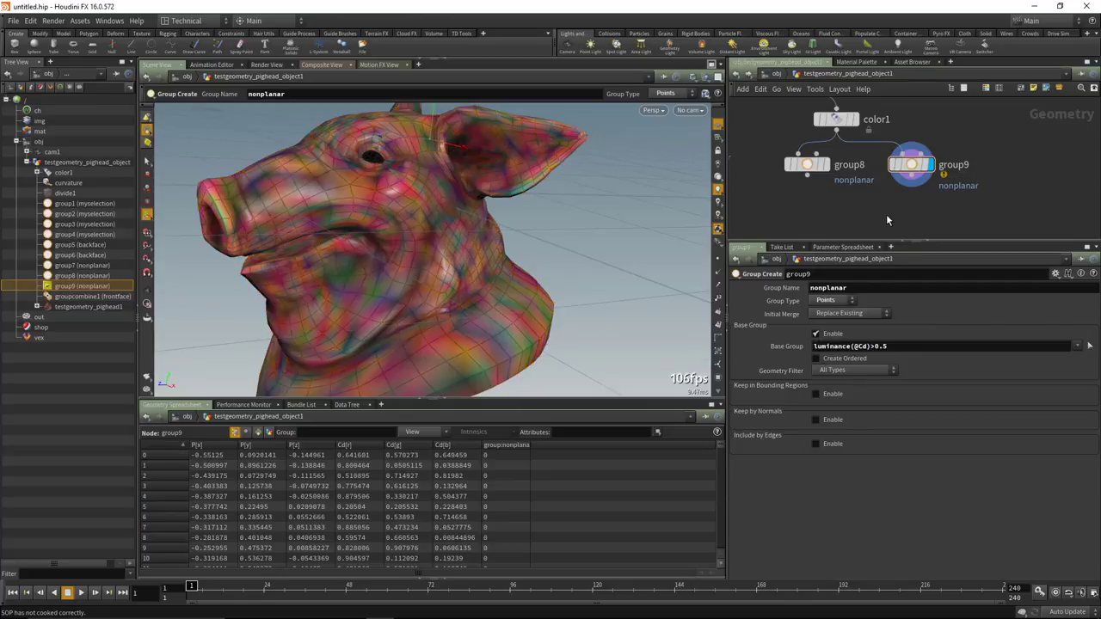
middle_click(905, 164)
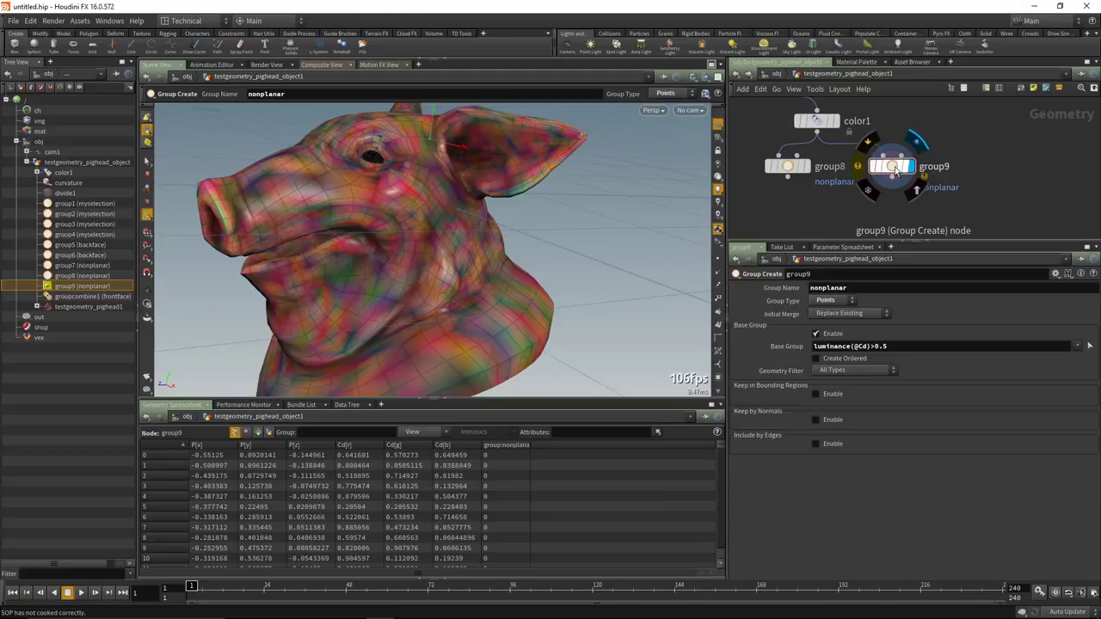
Add a Group Expression node beside group9 and connect its input to color1.
middle_drag(960, 204, 919, 198)
key(Tab)
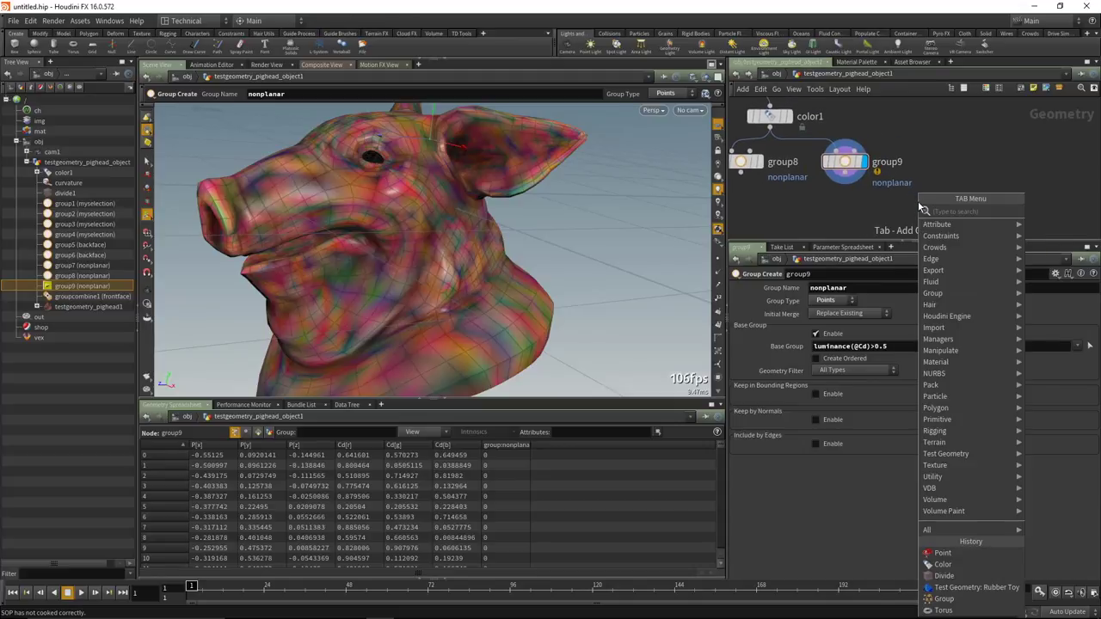
text(group)
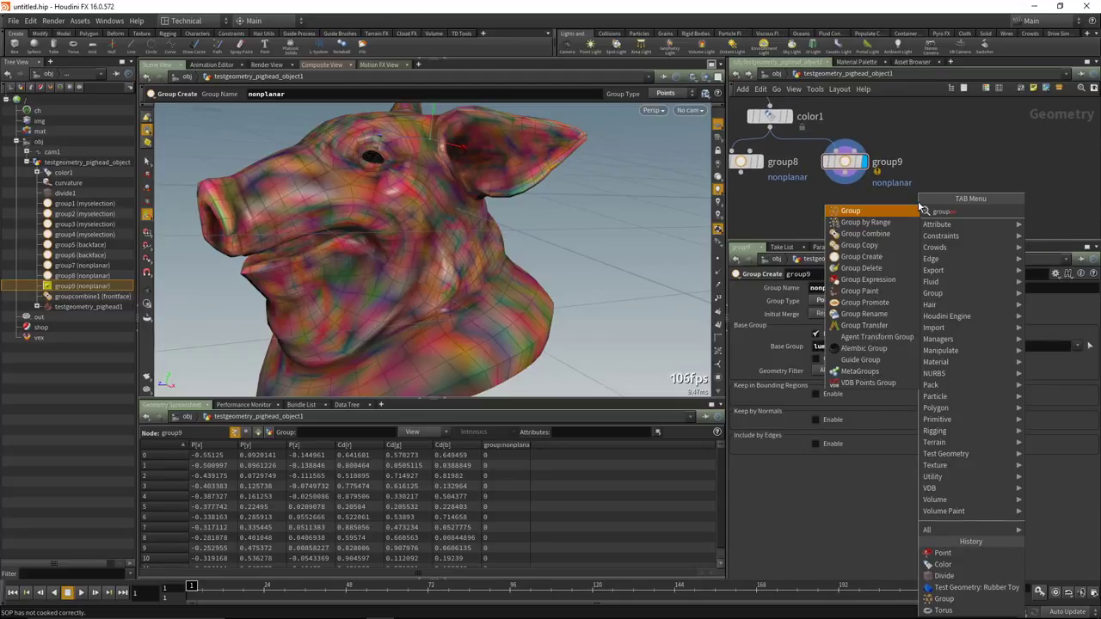
click(887, 284)
click(953, 177)
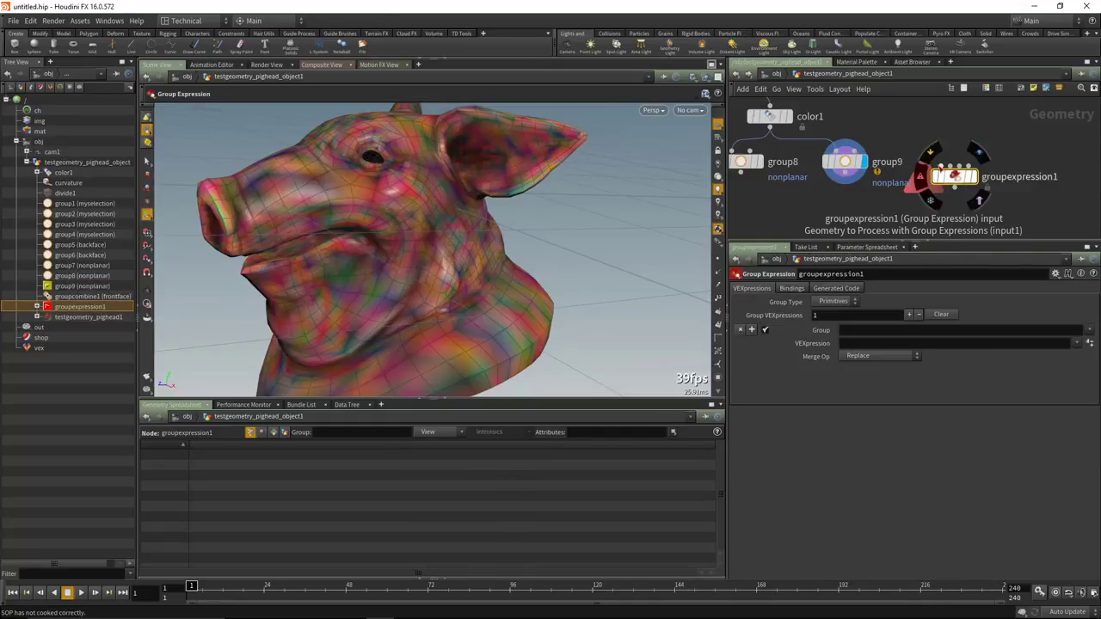
mouse_move(955, 167)
mouse_down()
mouse_move(869, 135)
mouse_move(771, 128)
mouse_move(947, 162)
mouse_up()
drag(846, 163, 847, 181)
triple_click(898, 345)
key(ctrl+c)
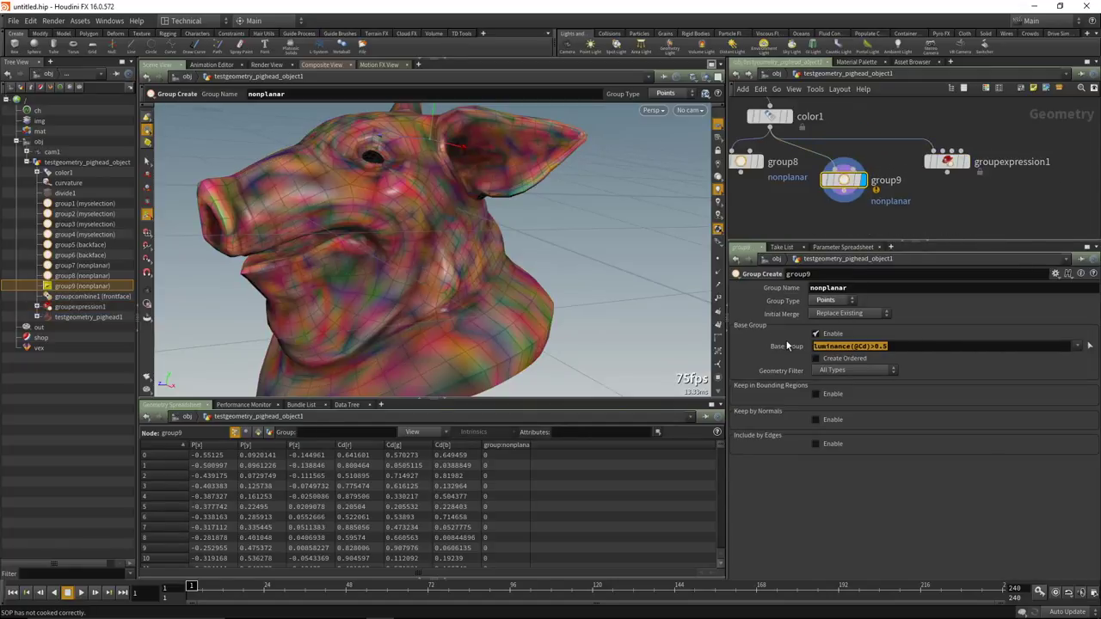
click(947, 161)
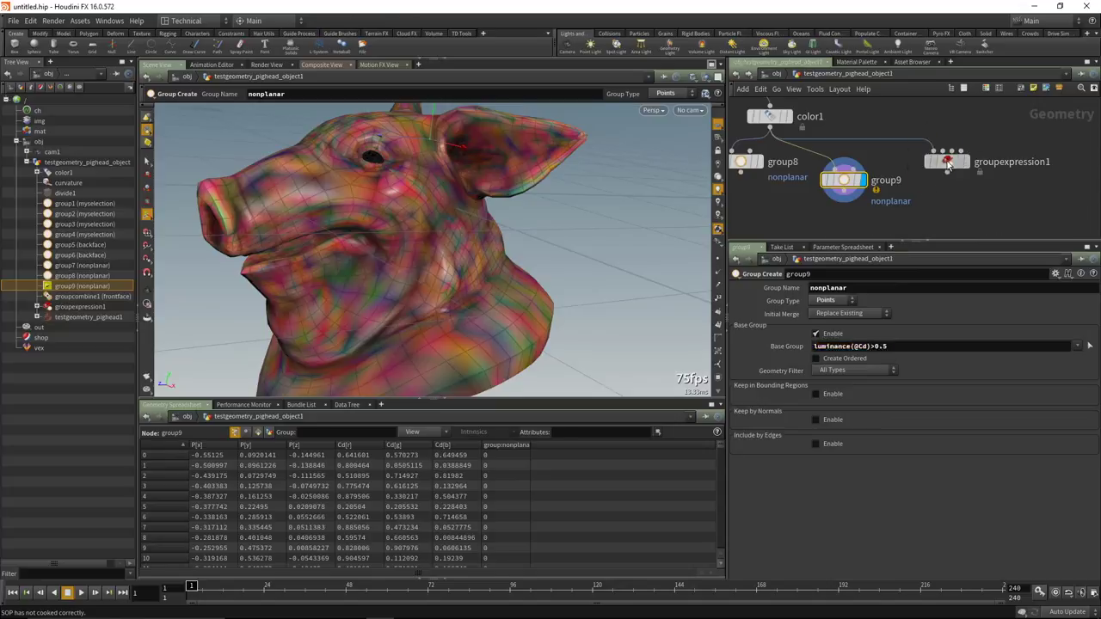
key(ctrl+v)
key(Return)
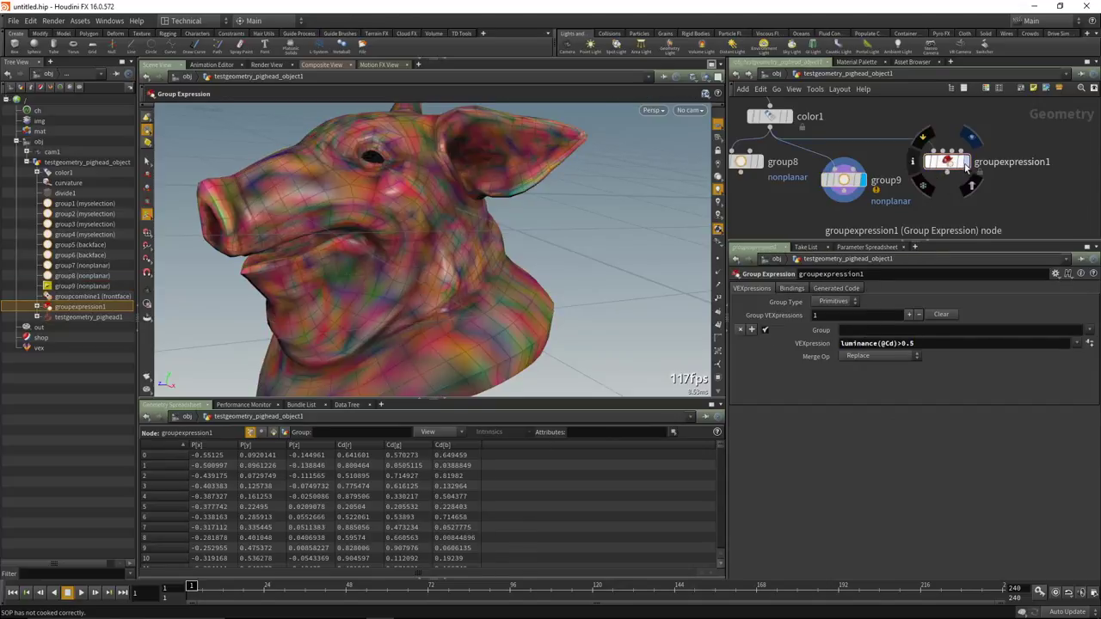
Display groupexpression1, set its group type to Points and name the group mypoints.
click(965, 162)
drag(947, 163, 948, 175)
click(948, 174)
click(841, 303)
click(831, 312)
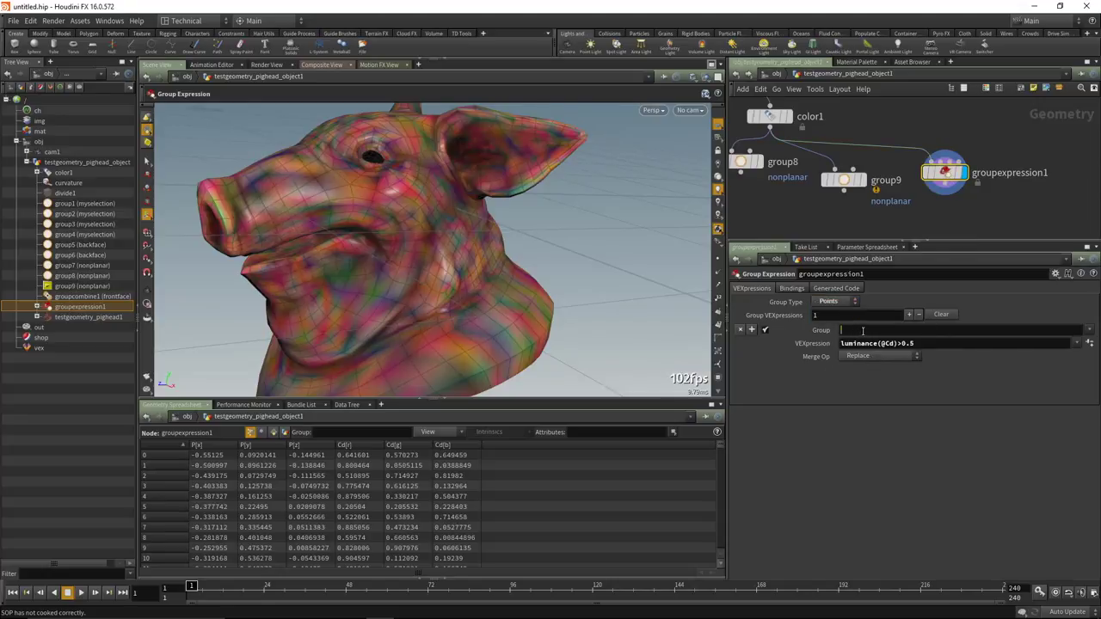
click(863, 330)
text(mypoints)
key(Return)
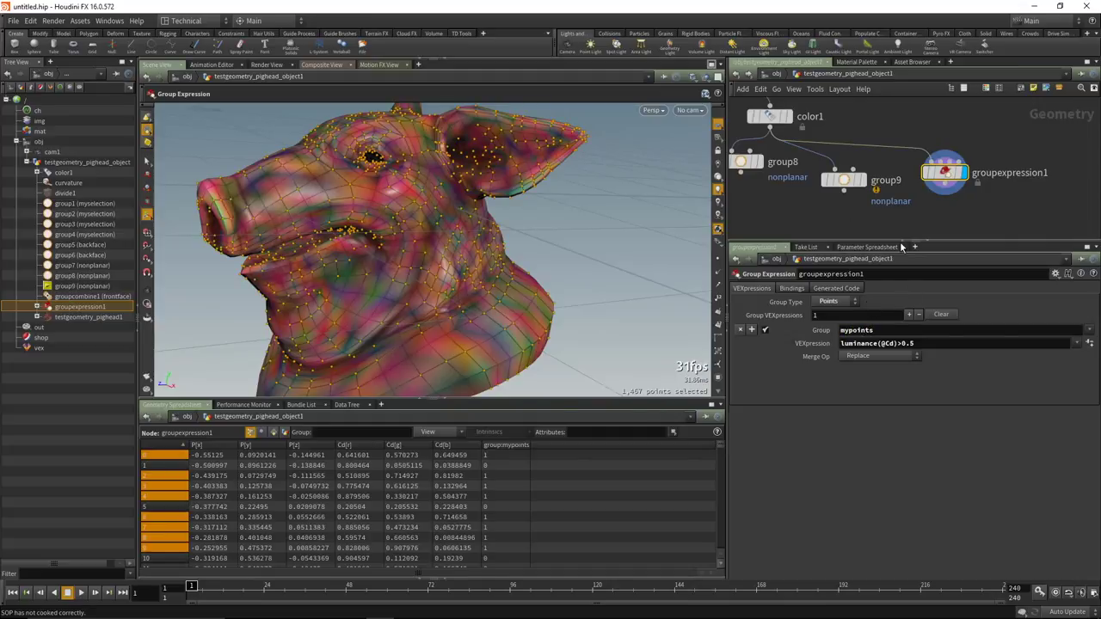
Compare the parameters of group9 with those of groupexpression1.
drag(944, 170, 940, 178)
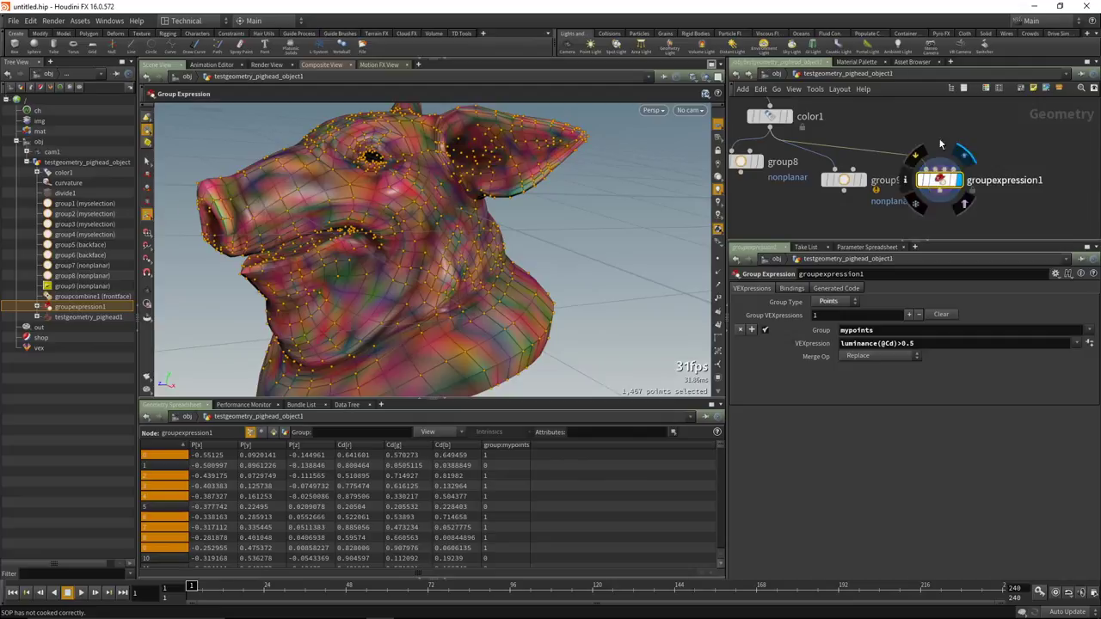
mouse_move(859, 182)
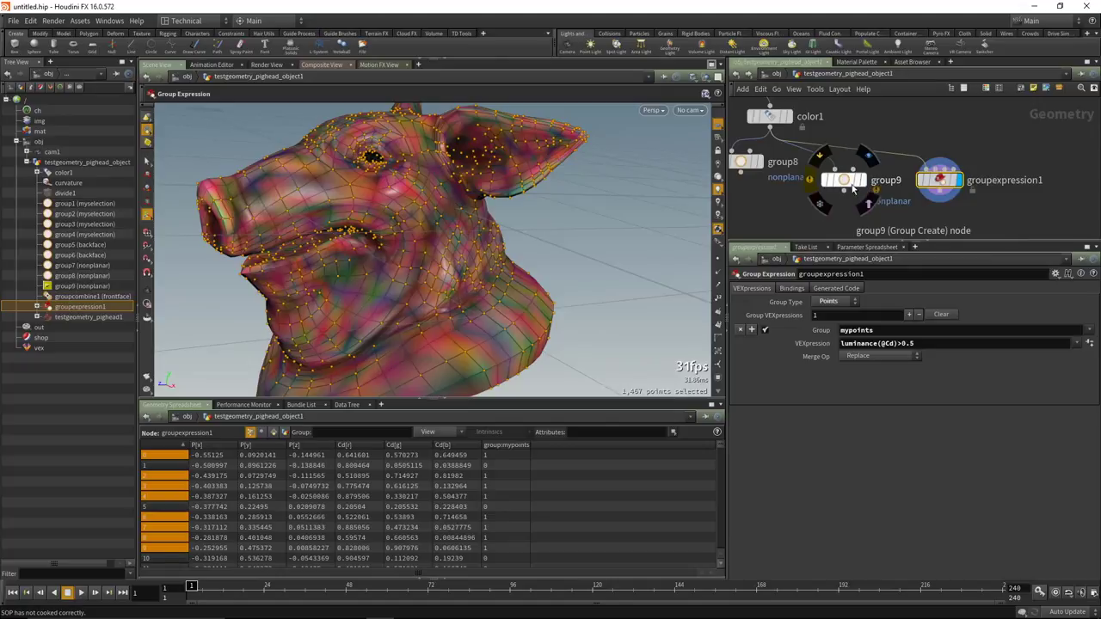
click(847, 180)
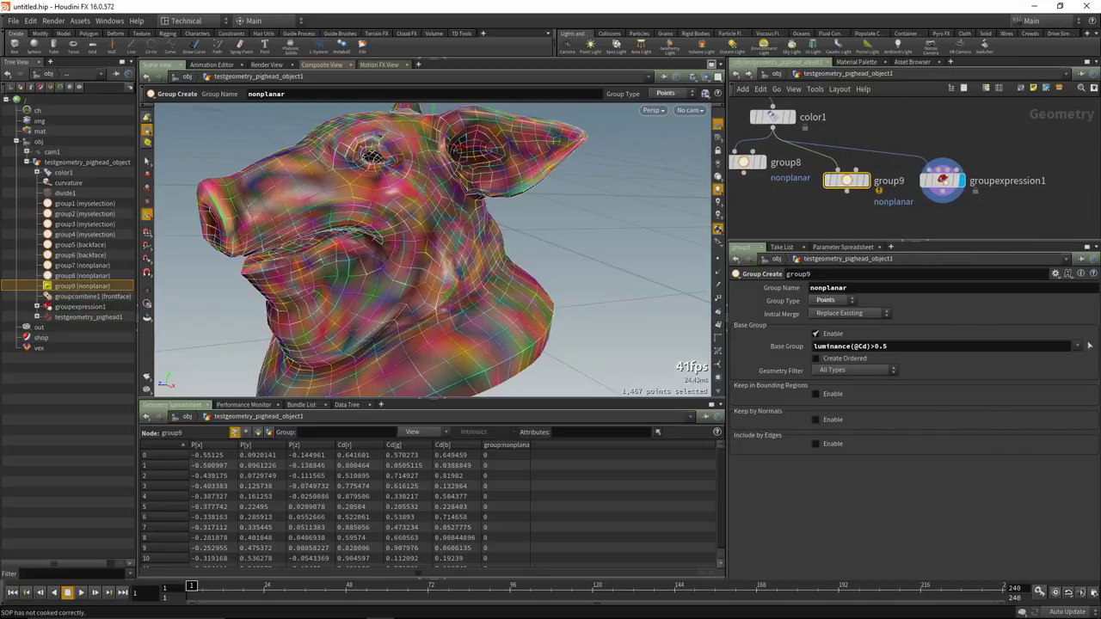
middle_drag(1016, 219, 986, 194)
scroll(985, 188, down, 1)
click(926, 162)
Add a Group Promote node below groupexpression1, connected to its output.
middle_drag(952, 203, 943, 197)
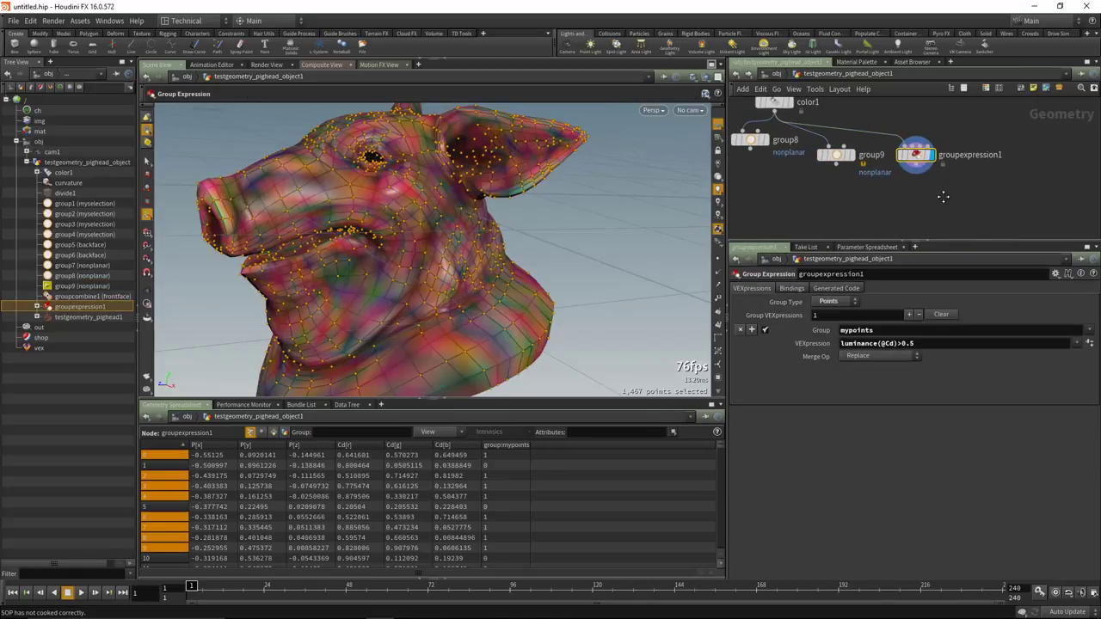
key(Tab)
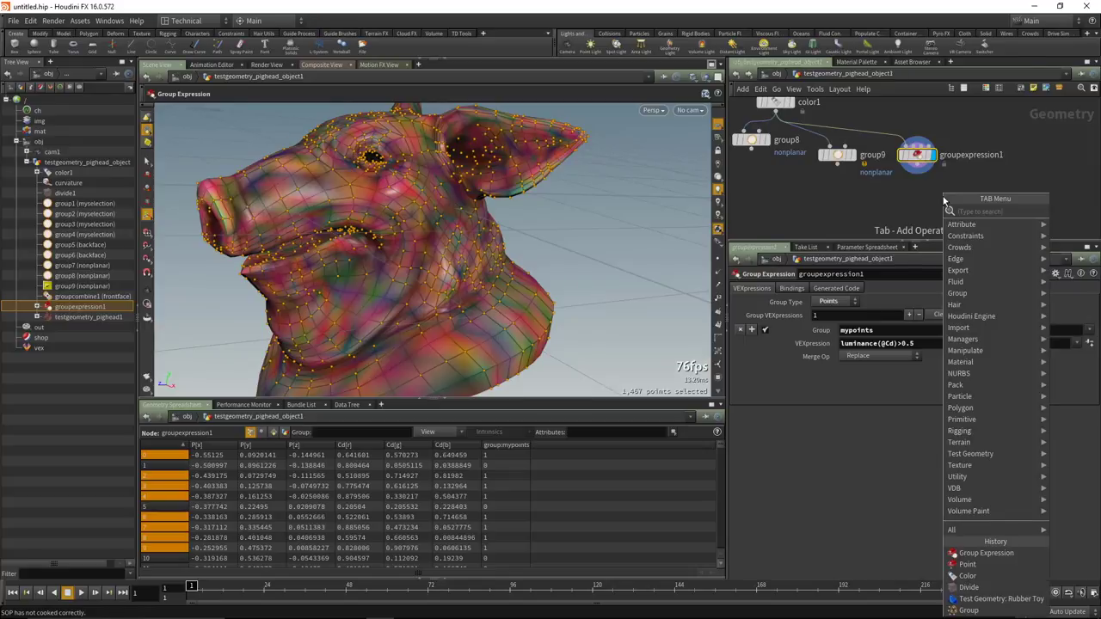
text(group)
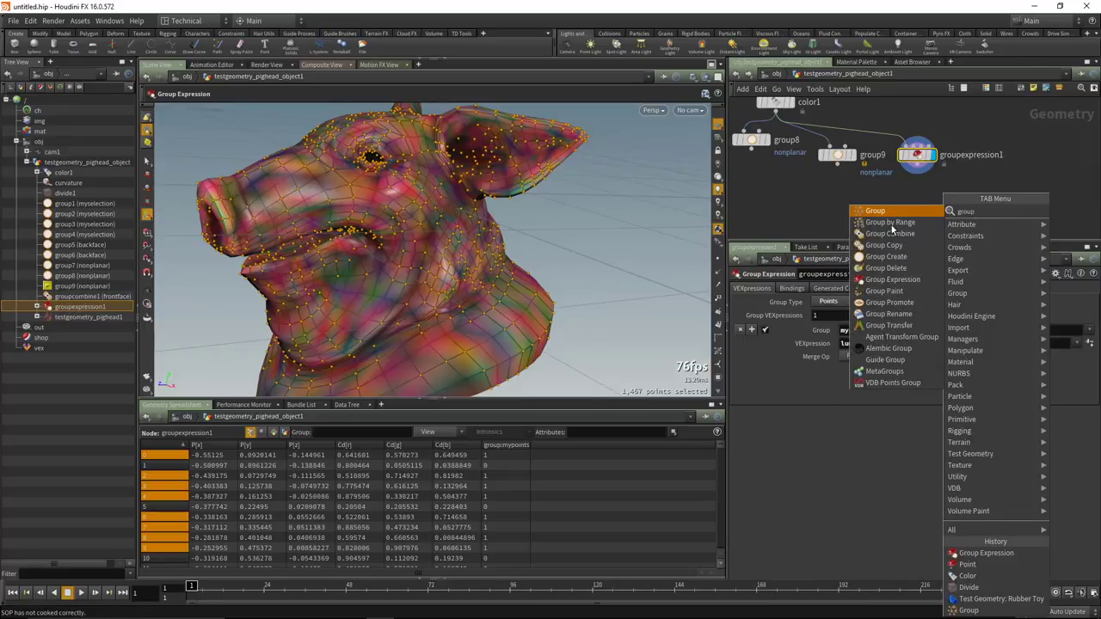
click(889, 302)
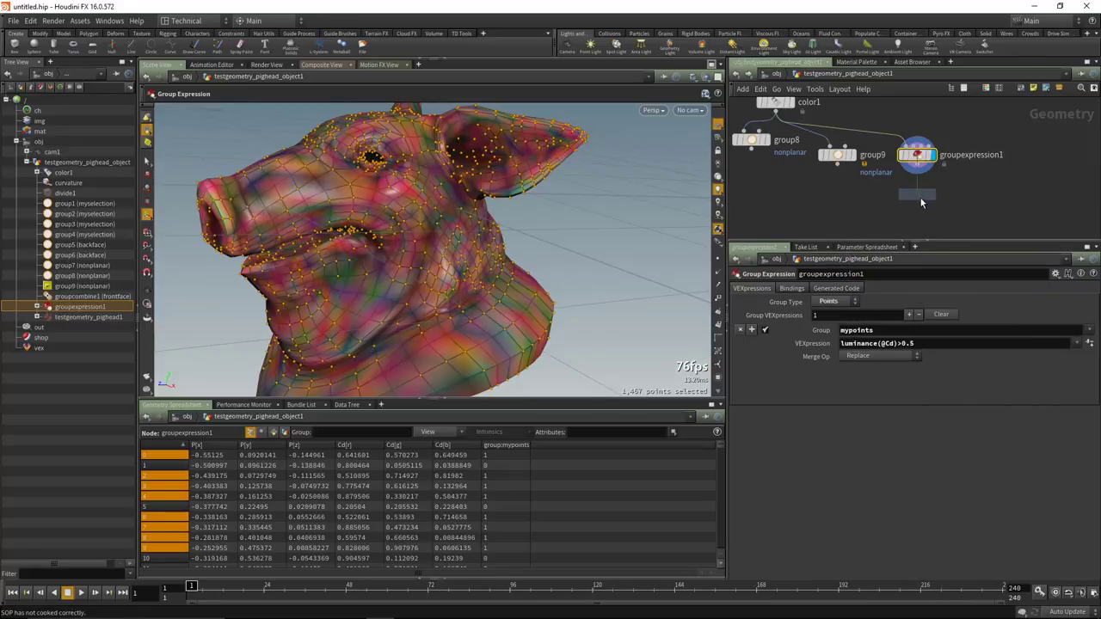
click(921, 198)
drag(918, 165, 917, 191)
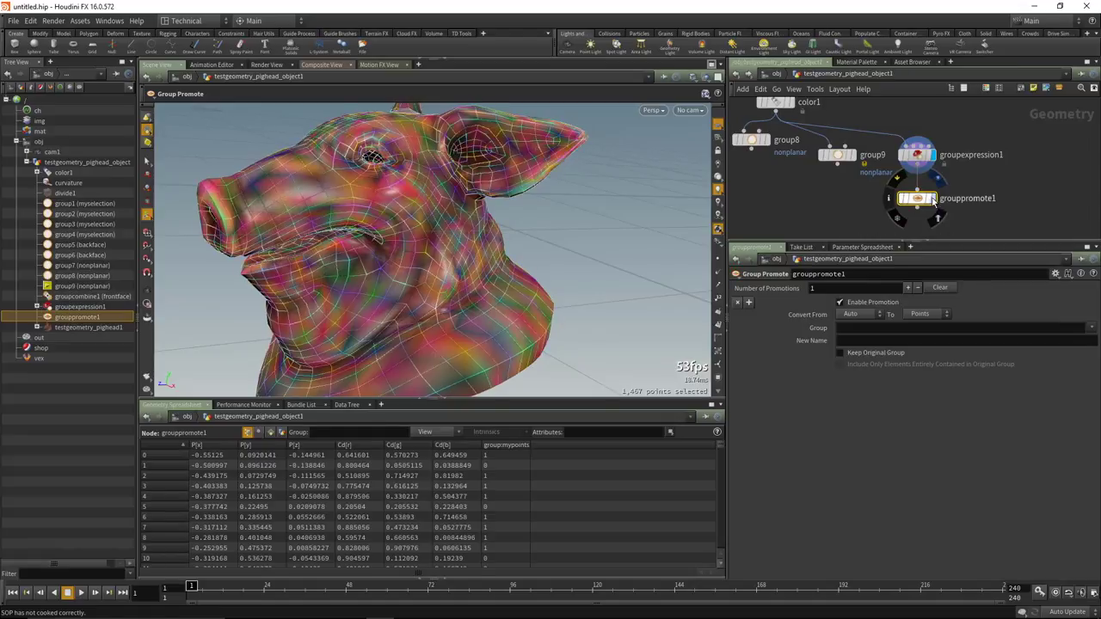
Display grouppromote1 and promote the mypoints group to Primitives.
click(933, 199)
click(1091, 327)
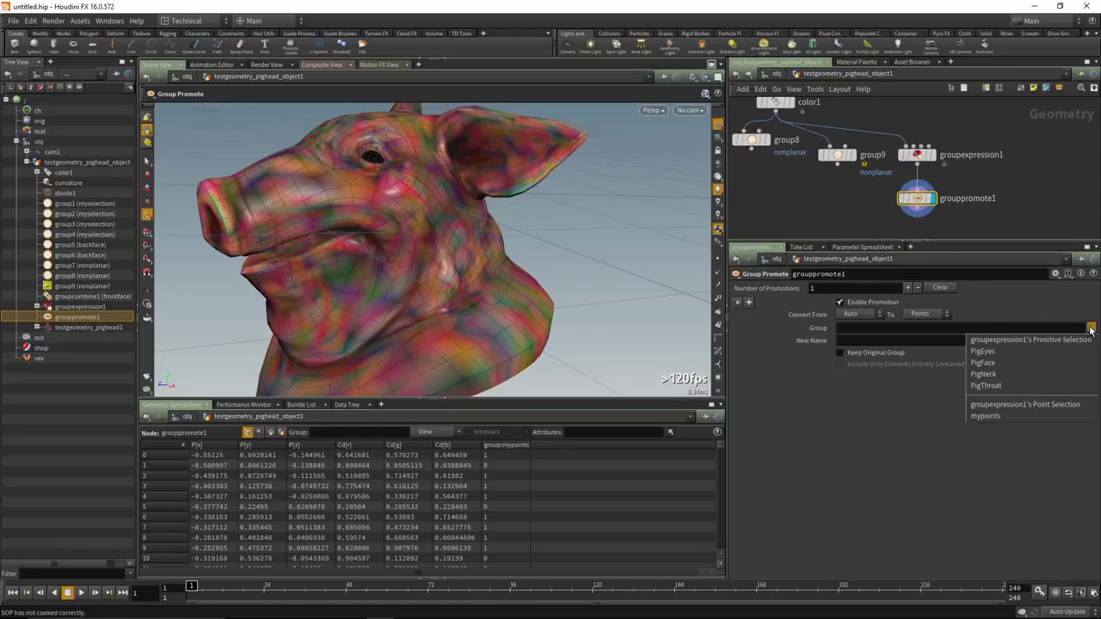
click(1029, 415)
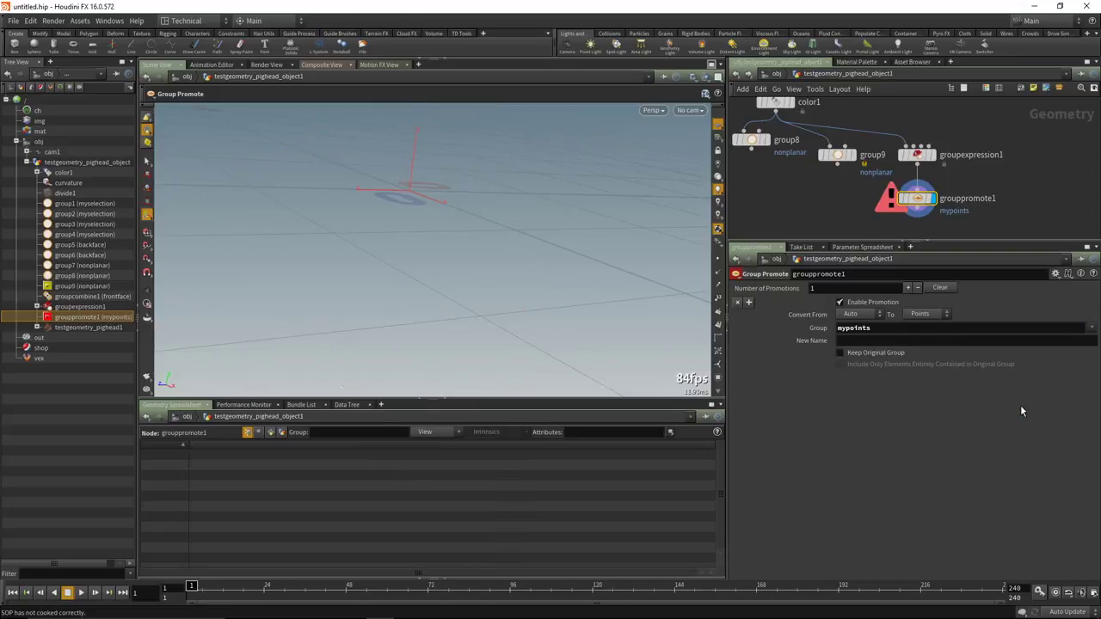
click(917, 314)
click(923, 326)
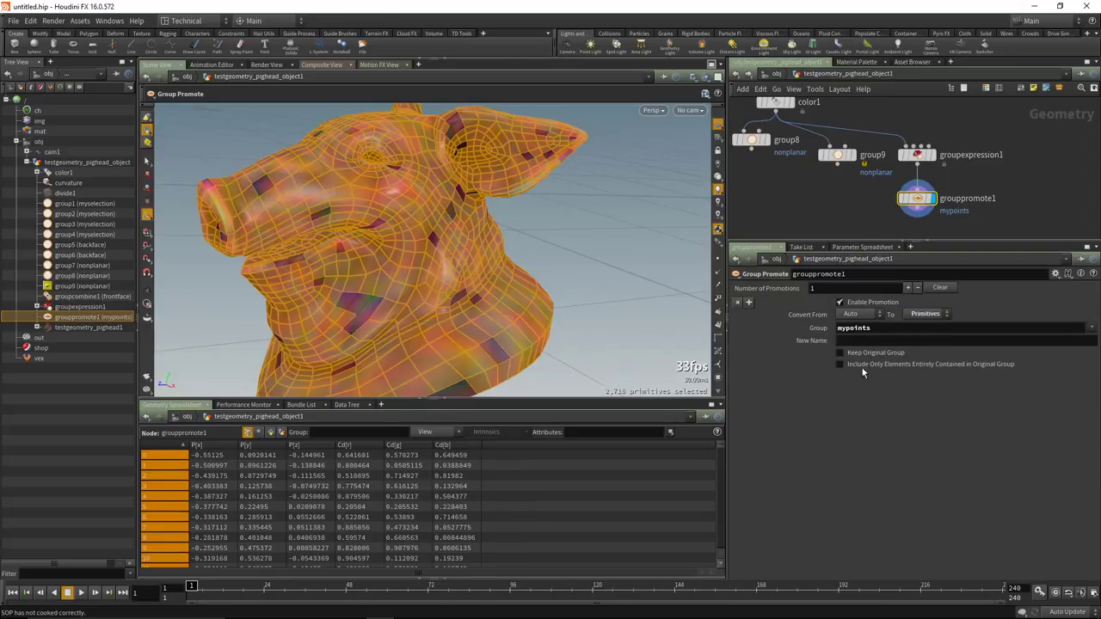
Set grouppromote1's new group name to myprims and check the node's information.
middle_click(919, 199)
text(ims)
middle_click(923, 205)
middle_drag(917, 205, 866, 193)
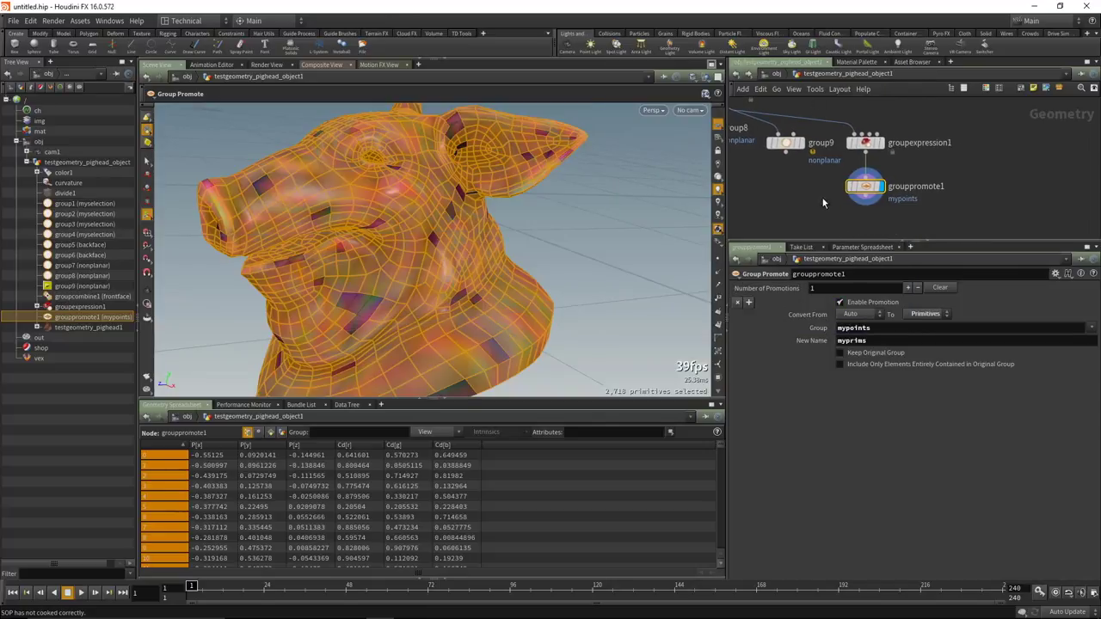
Line up grouppromote1 below groupexpression1 and show groupexpression1's parameters.
drag(865, 193, 877, 190)
middle_drag(833, 190, 857, 193)
drag(895, 188, 882, 185)
middle_drag(820, 196, 768, 201)
click(837, 151)
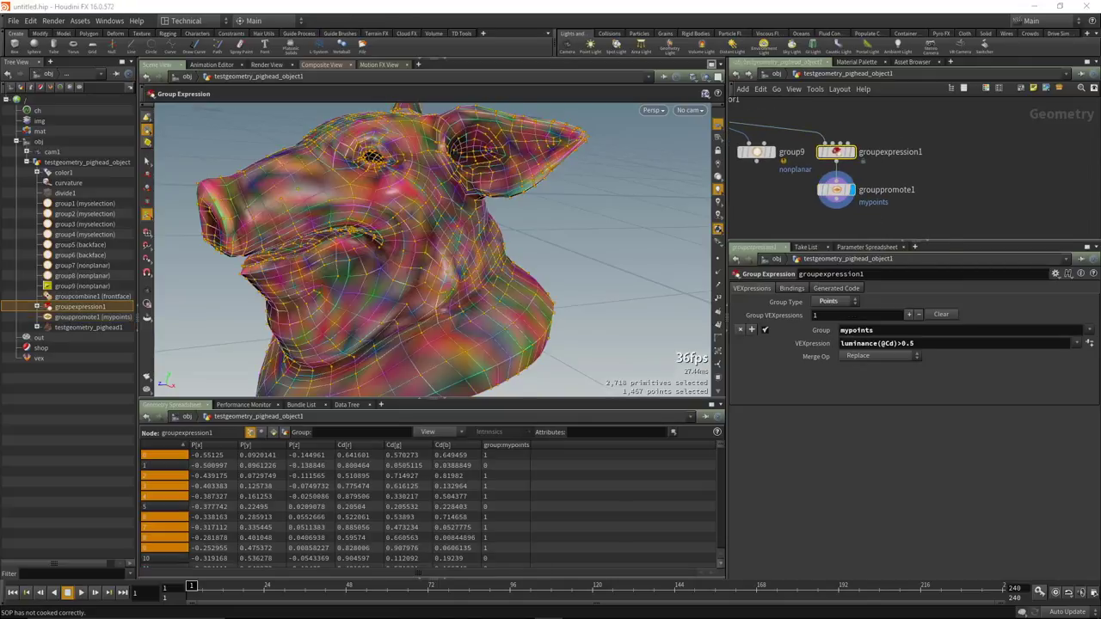
Open group_create_examples.hip from the group_type_sops folder, discarding the changes to the untitled scene.
click(13, 19)
click(24, 46)
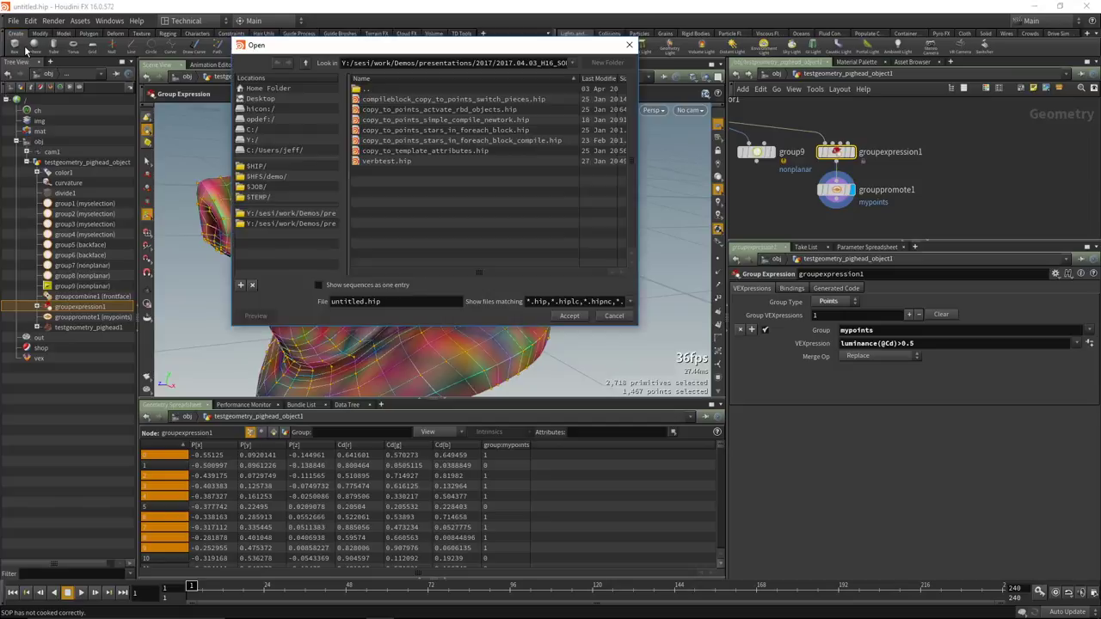
click(295, 223)
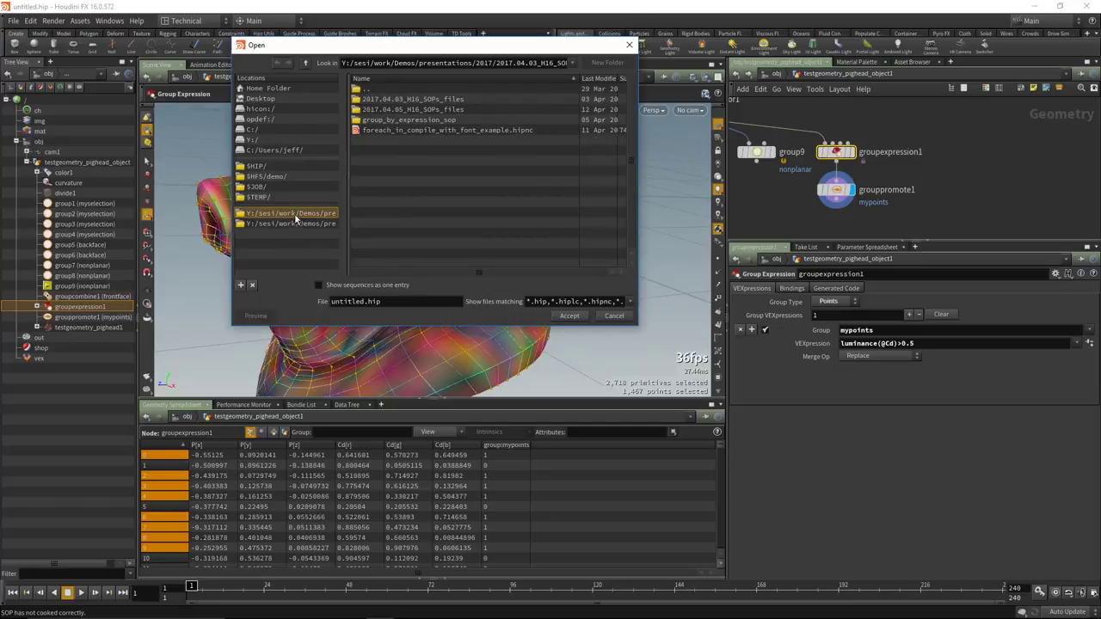
scroll(396, 123, down, 1)
click(394, 144)
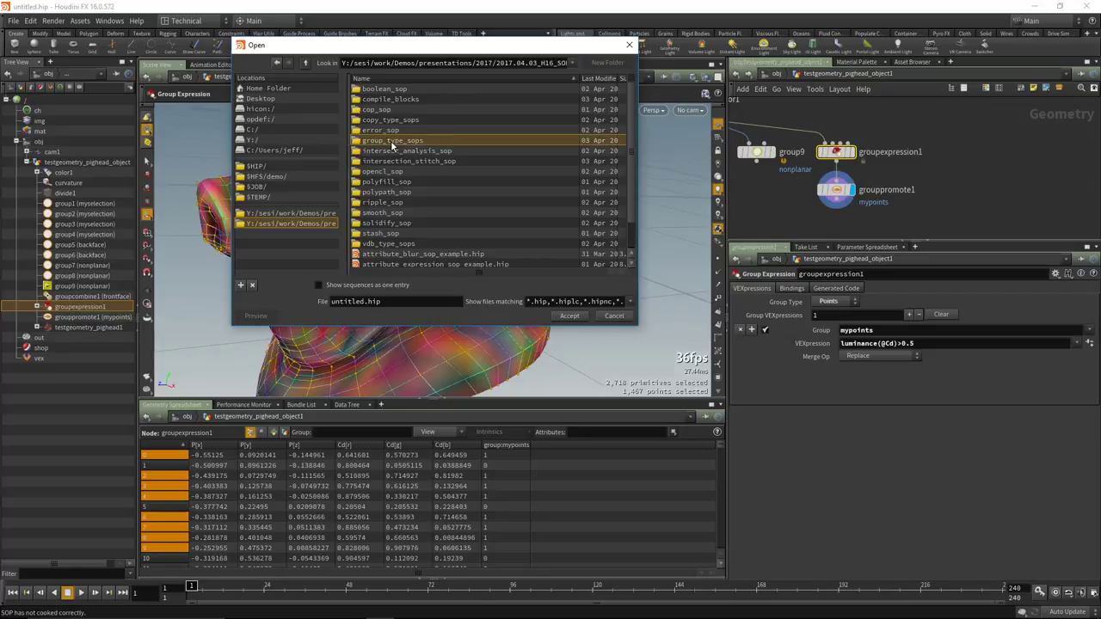
double_click(391, 145)
click(384, 103)
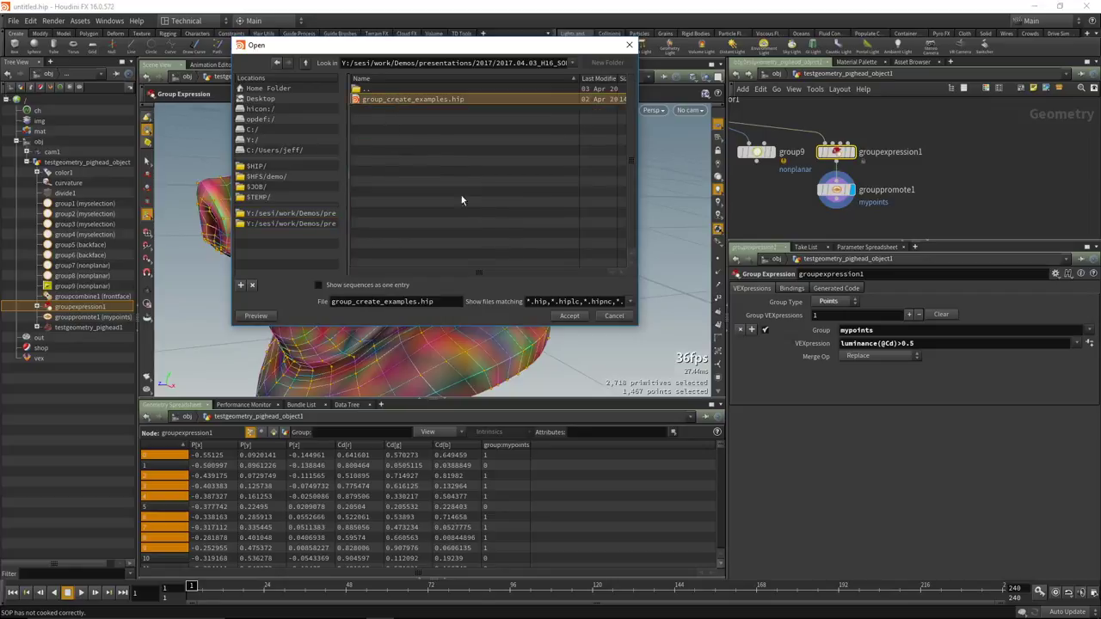
click(572, 316)
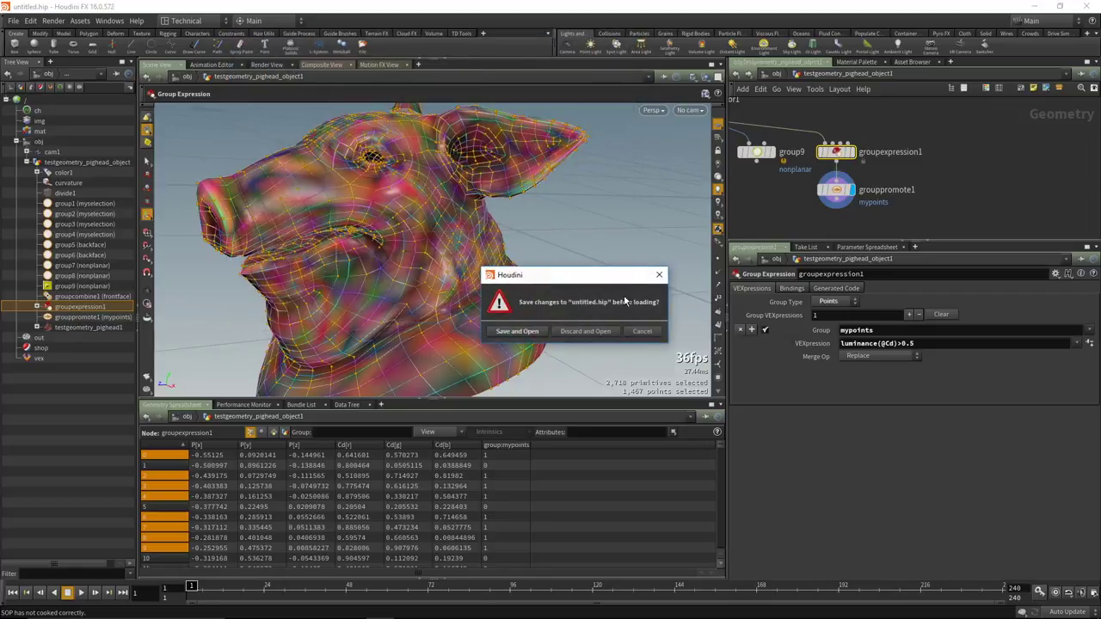
click(591, 332)
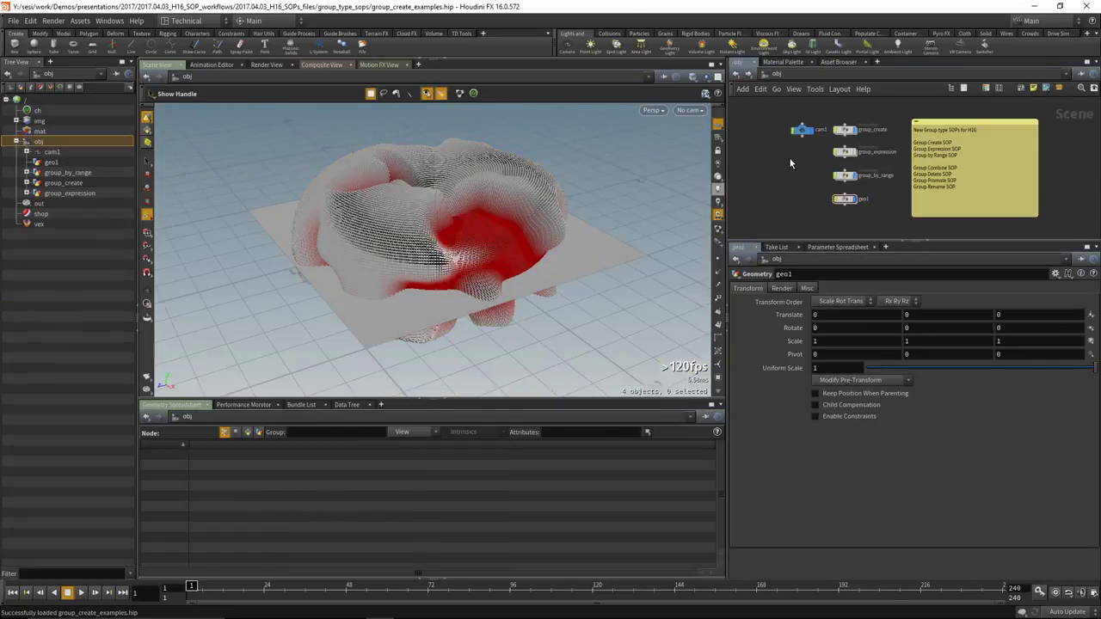
scroll(773, 183, up, 5)
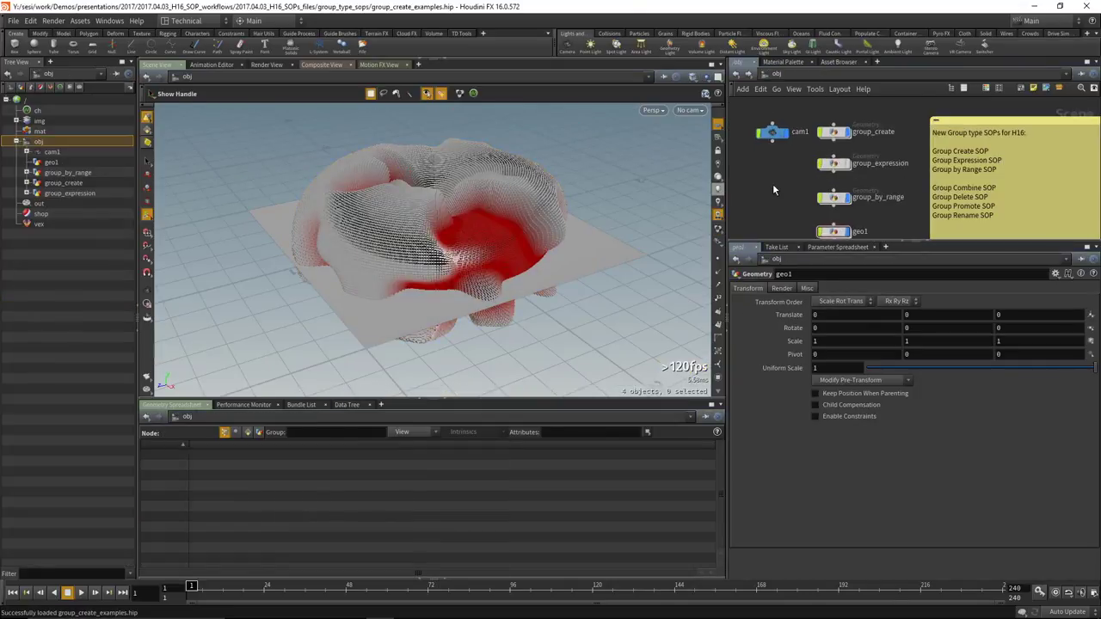
Enter the group_create object's network and display the by_Cd.g_fail node with its Group Create parameters.
click(823, 142)
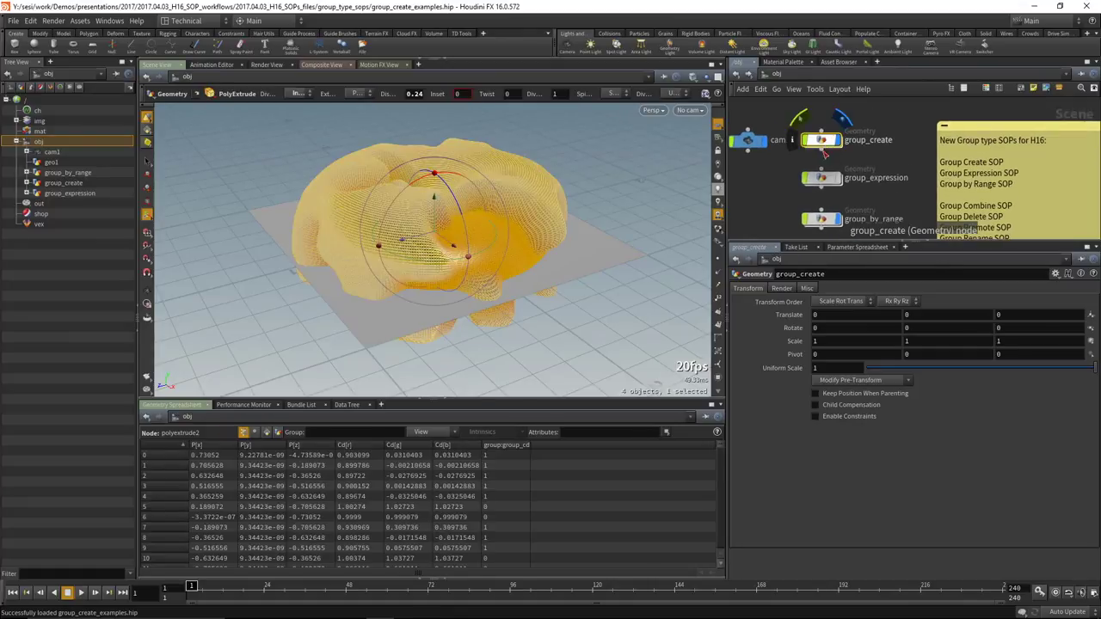
key(h)
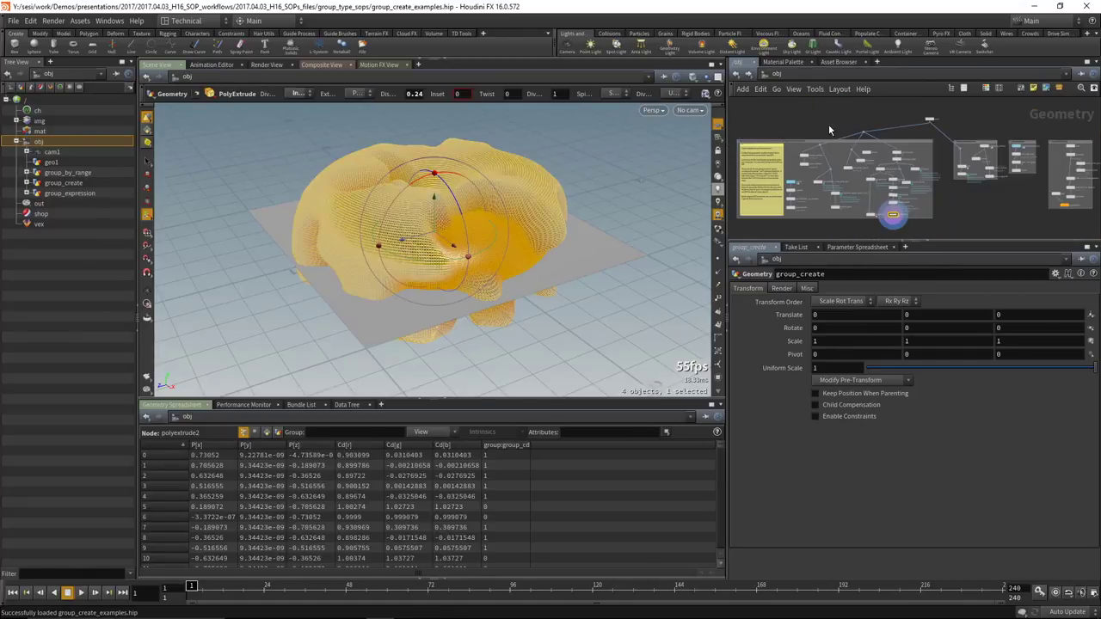
double_click(893, 214)
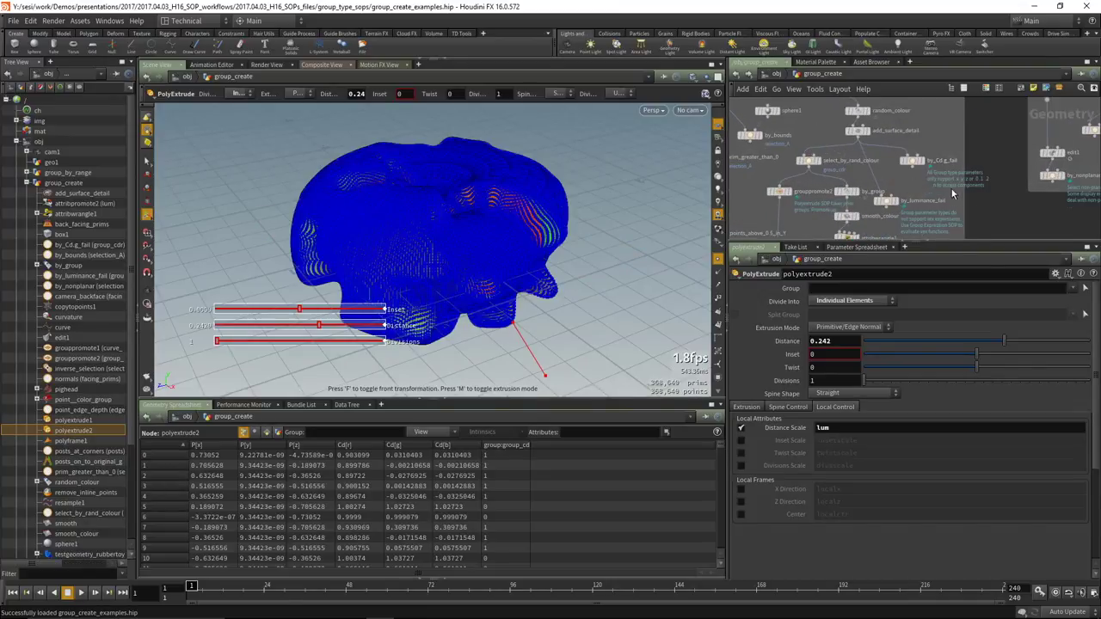
scroll(890, 142, up, 3)
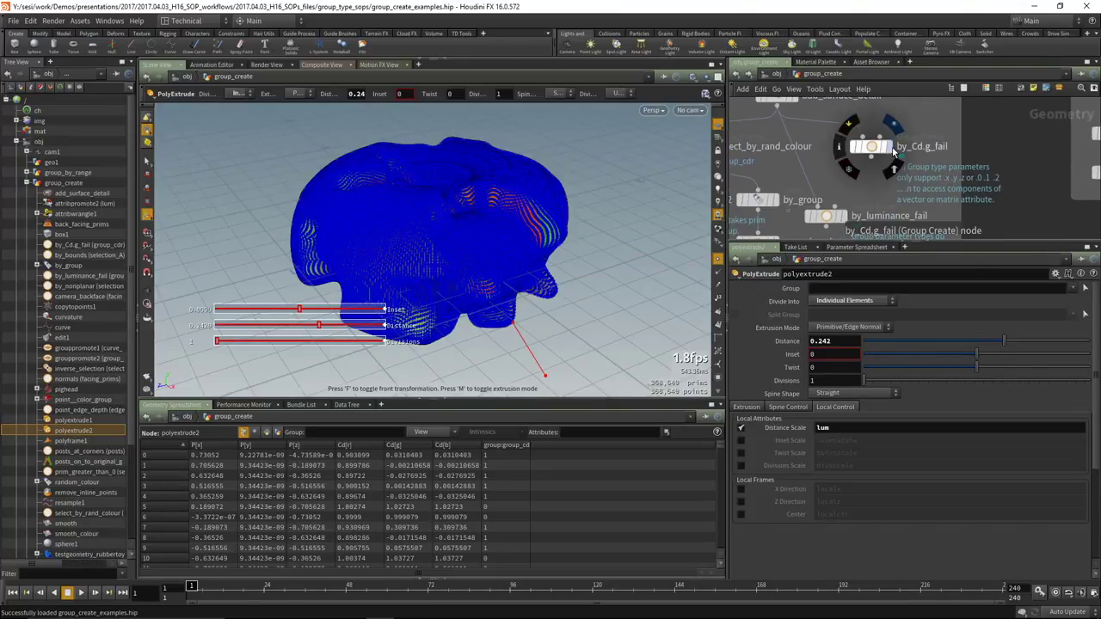
click(886, 147)
middle_drag(871, 182, 819, 181)
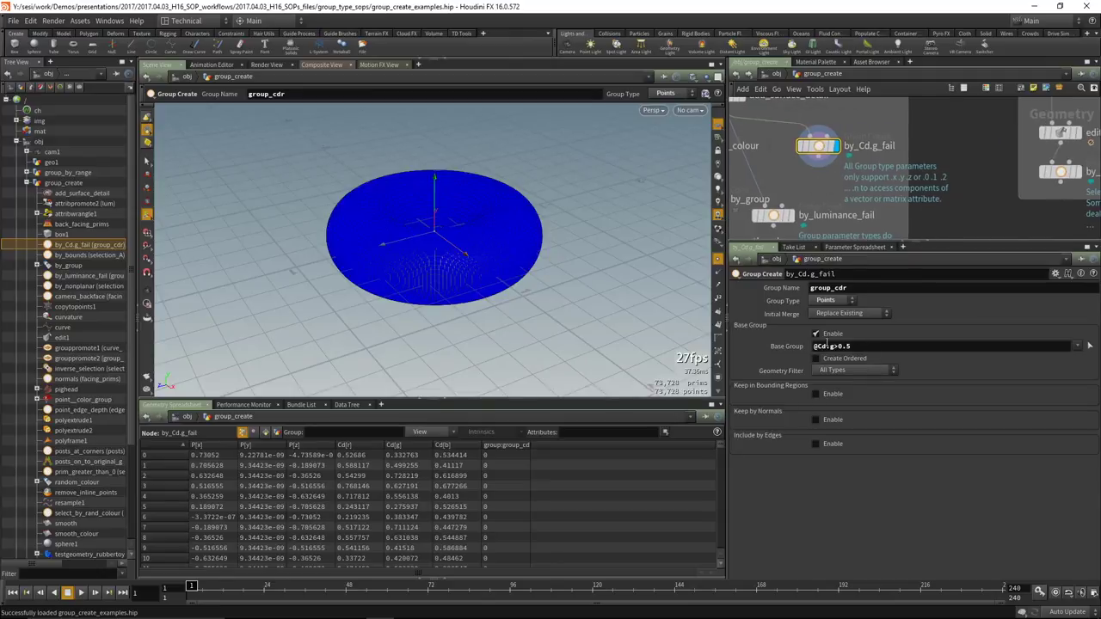
middle_drag(973, 198, 941, 178)
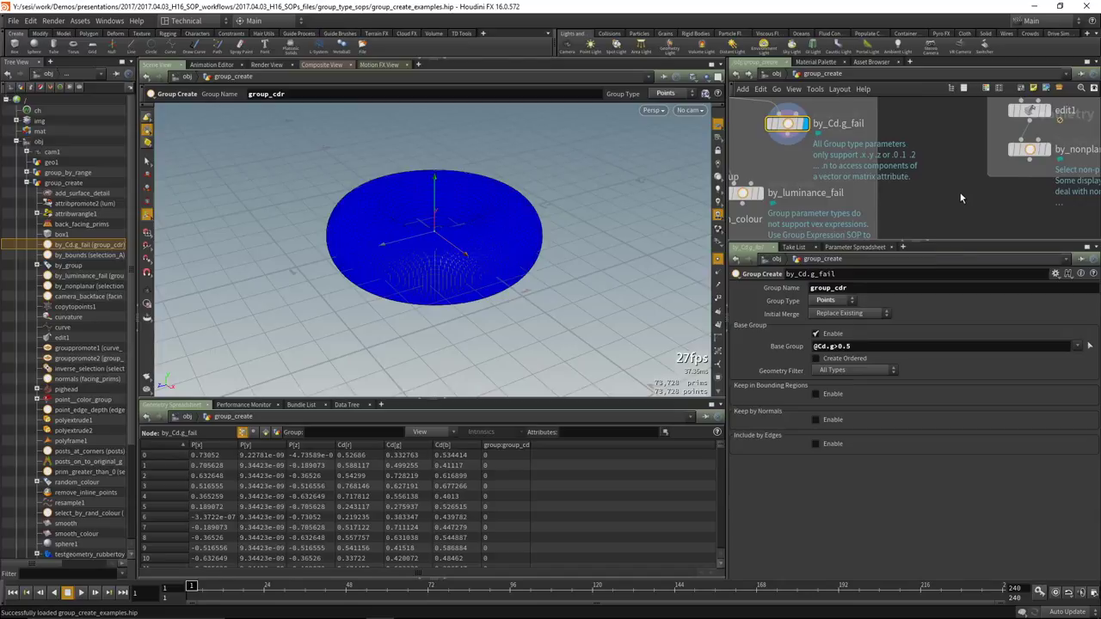
Show the parameters of the by_luminance_fail node to review its luminance-based base group expression.
scroll(957, 199, up, 2)
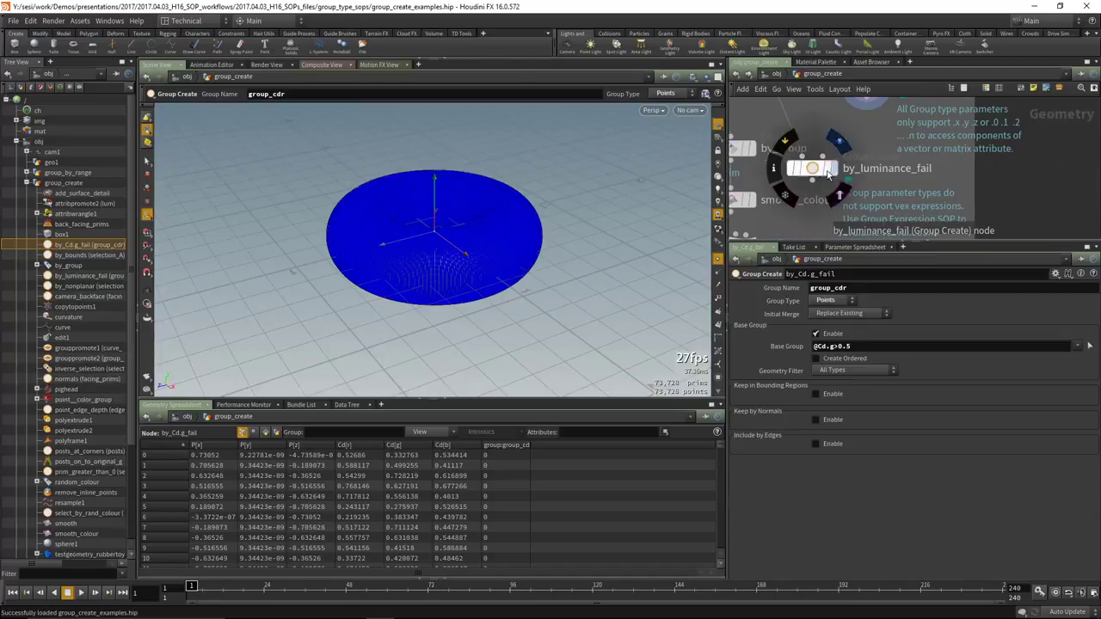
click(830, 173)
scroll(1023, 176, down, 2)
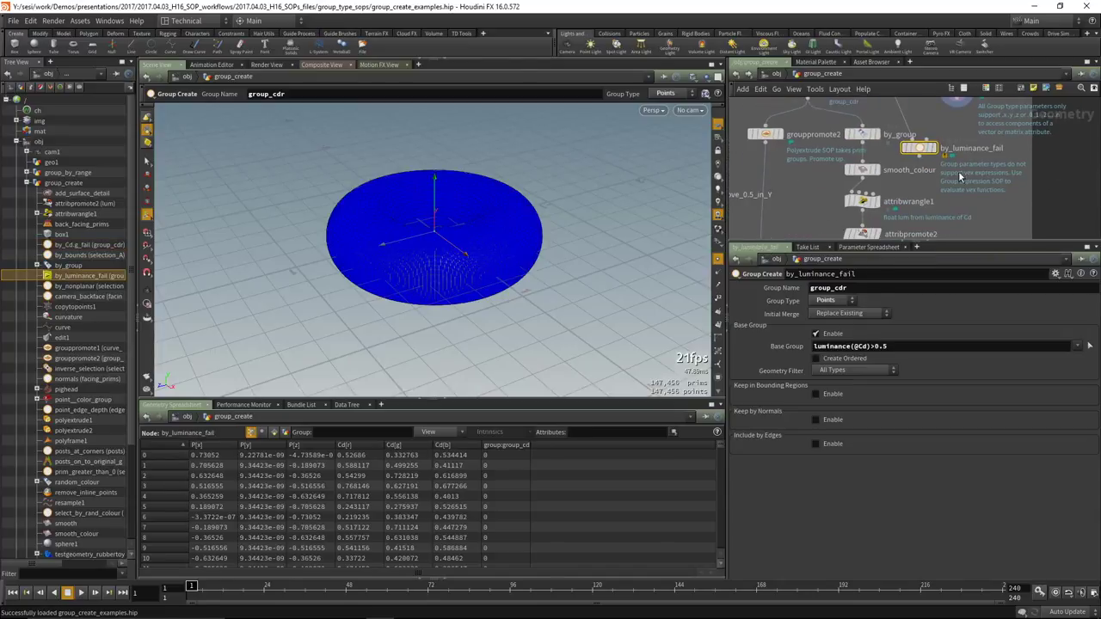
middle_drag(1037, 148, 849, 195)
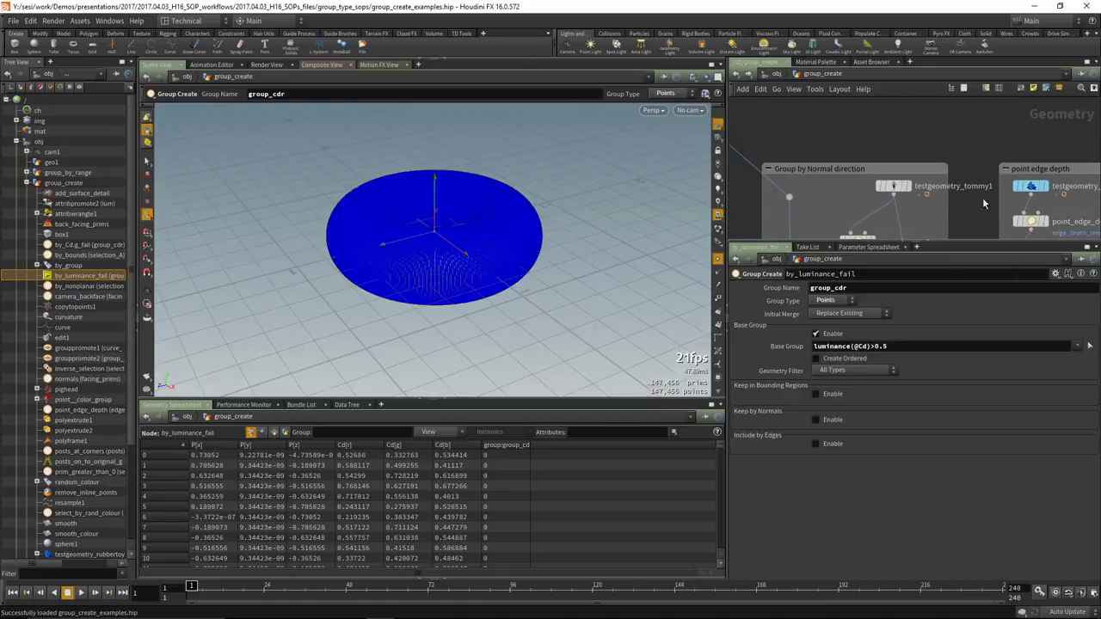
Display testgeometry_rubbertoy1 from the point edge depth example and view the whole toy.
scroll(848, 189, down, 2)
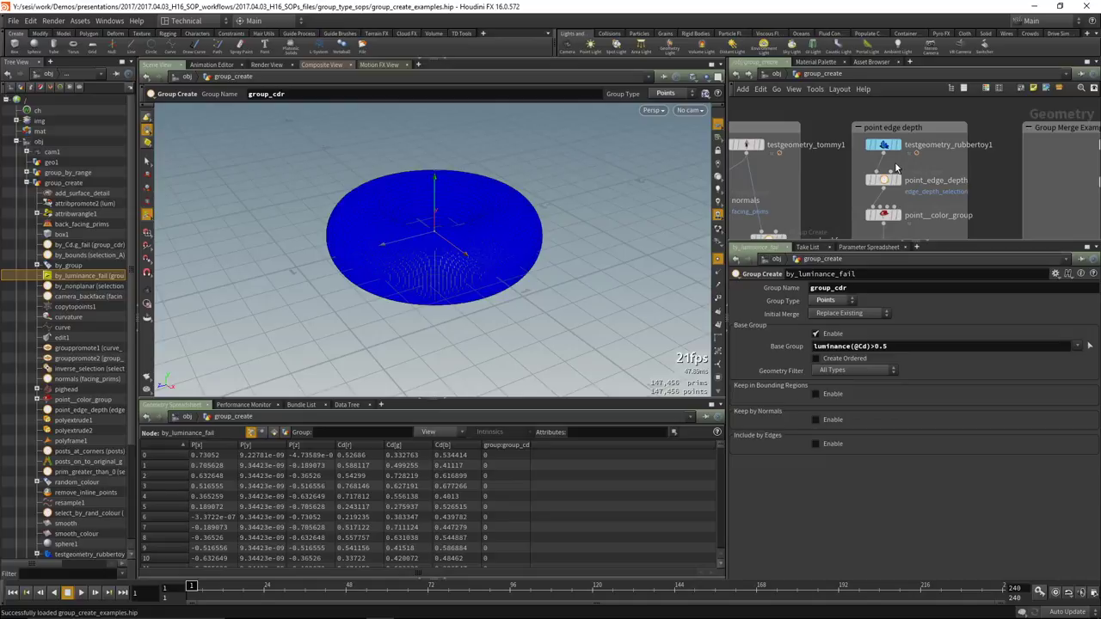
mouse_move(891, 155)
scroll(886, 130, up, 2)
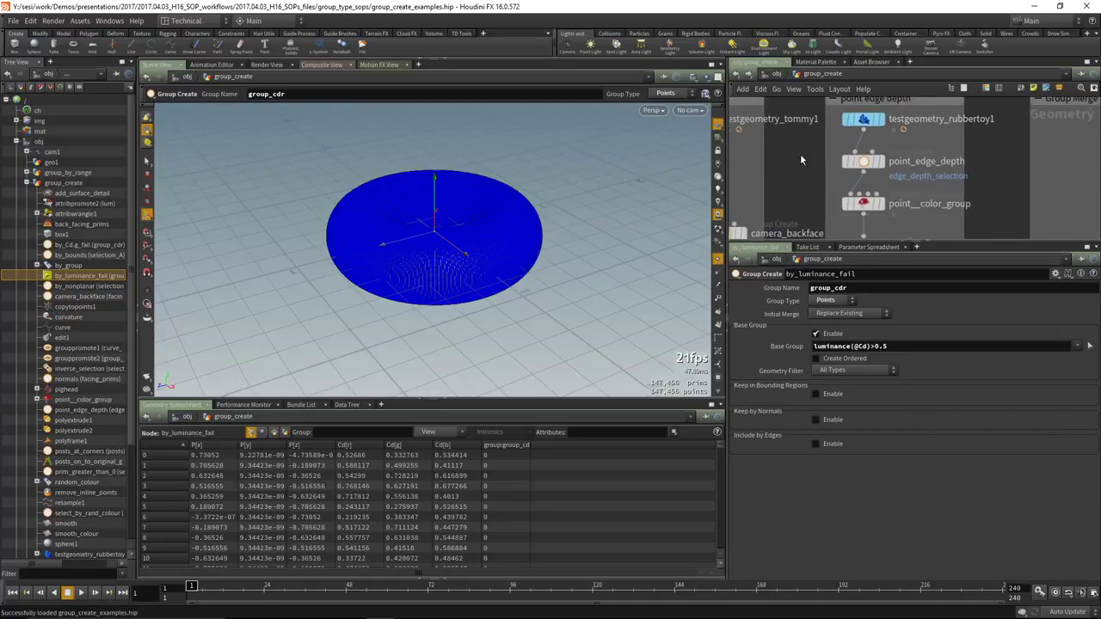
click(883, 118)
click(863, 117)
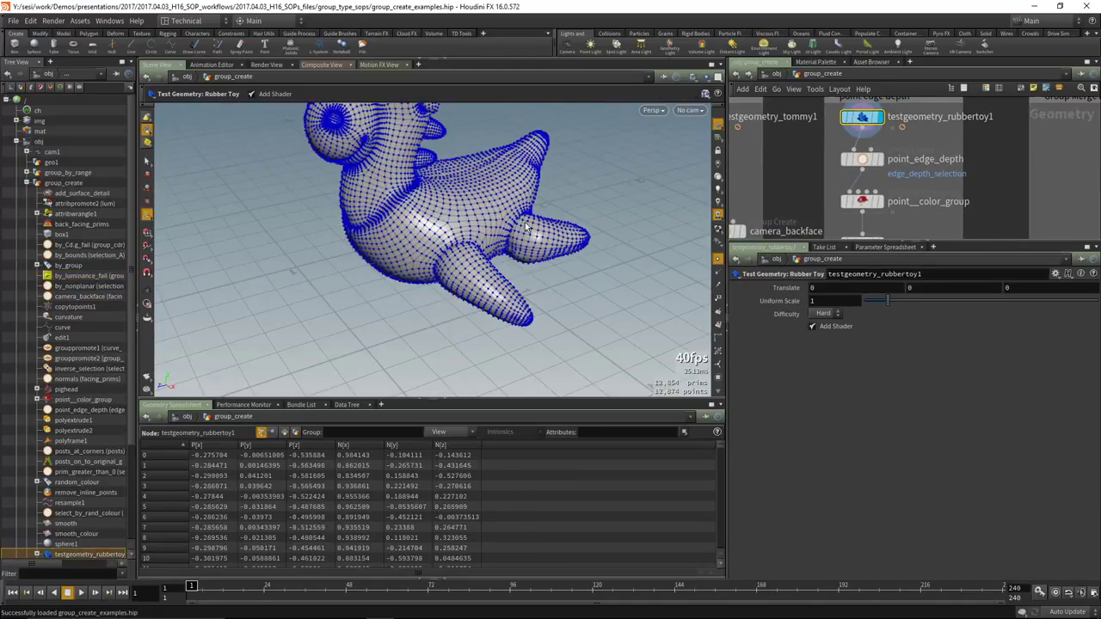
alt+drag(534, 226, 560, 241)
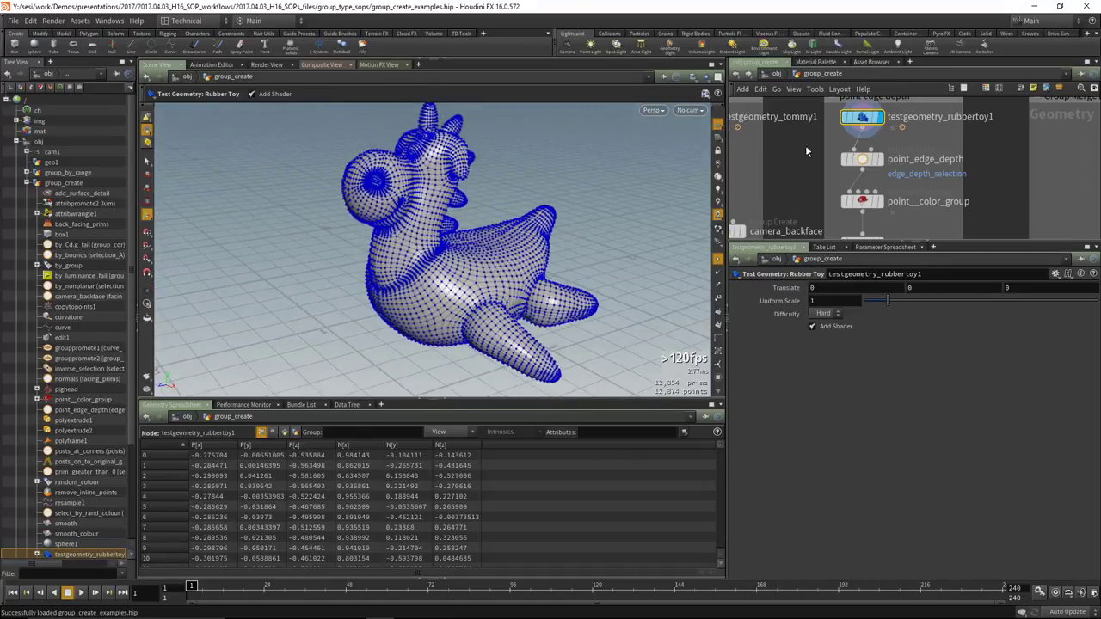
Display point_edge_depth to view its point group on the toy, followed by point__color_group with its parameters.
click(863, 159)
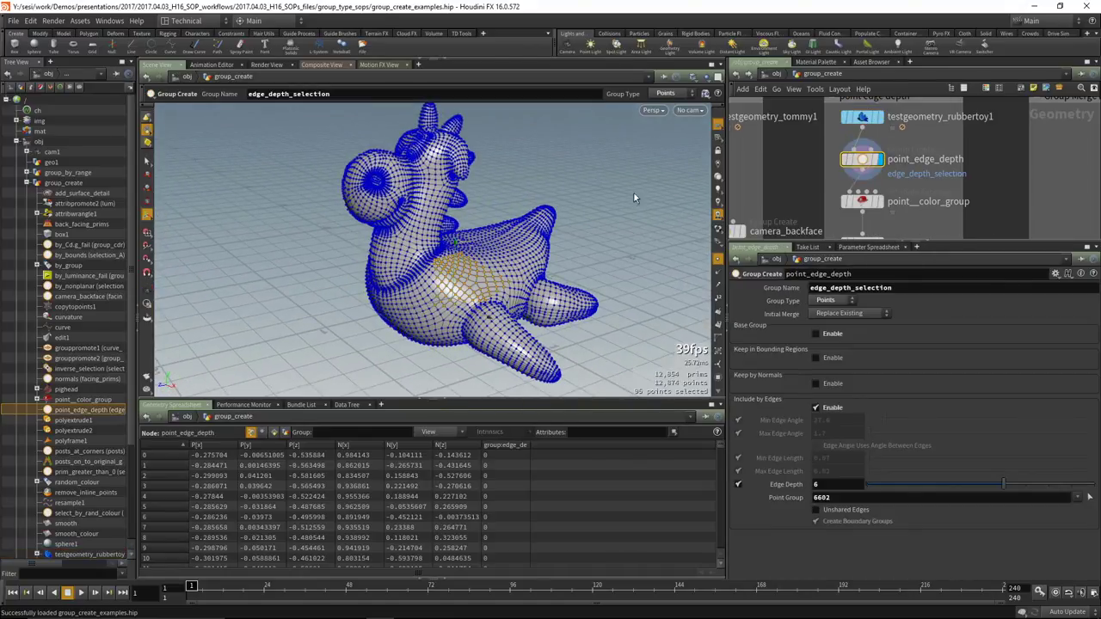
alt+drag(495, 248, 370, 233)
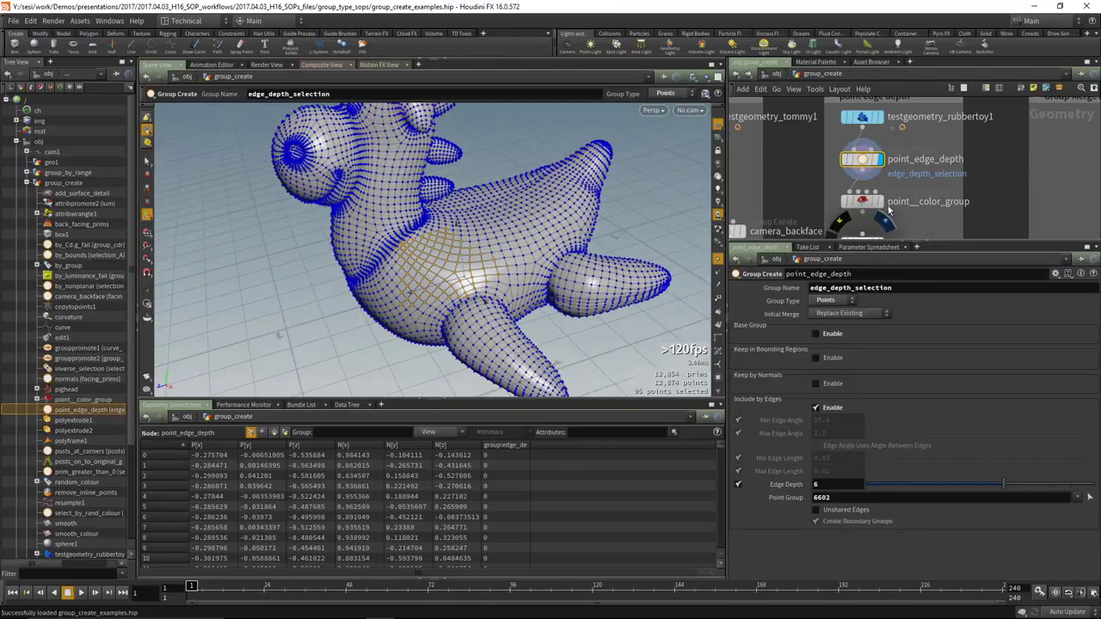
click(879, 205)
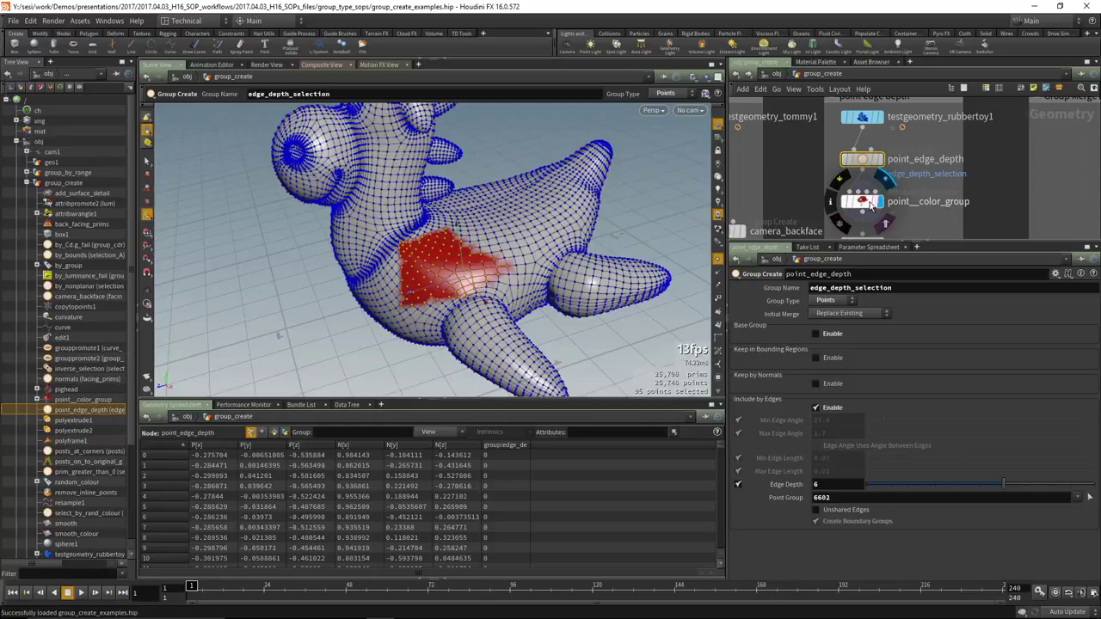
click(860, 202)
middle_drag(827, 198, 823, 139)
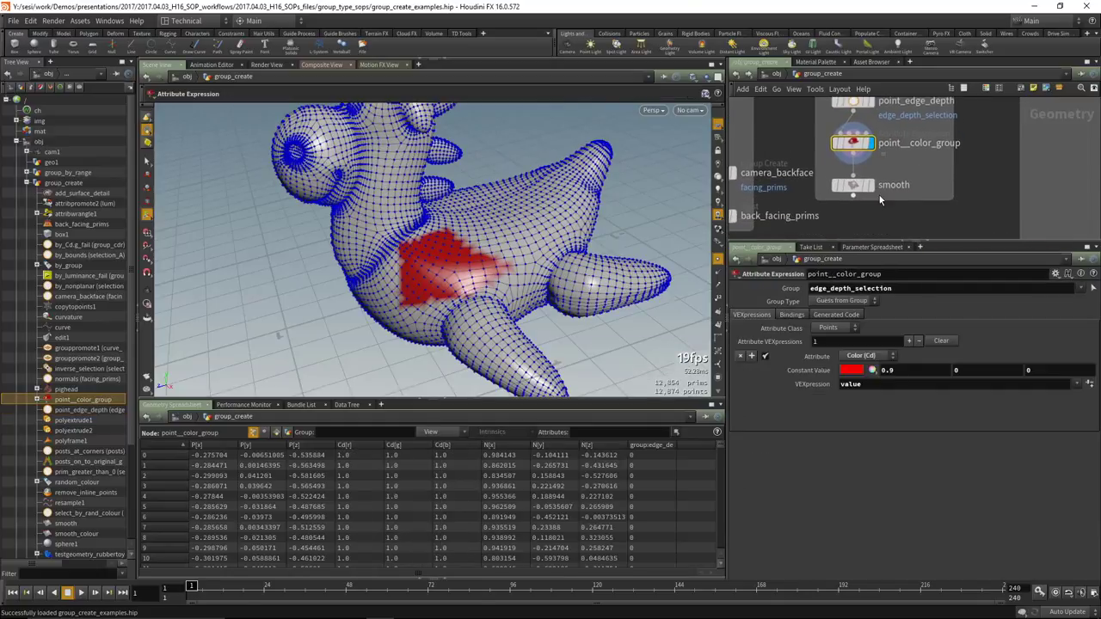
Display the smooth node below point__color_group and set its Strength to 37.8 and Filter Quality to 5.
click(869, 185)
click(858, 188)
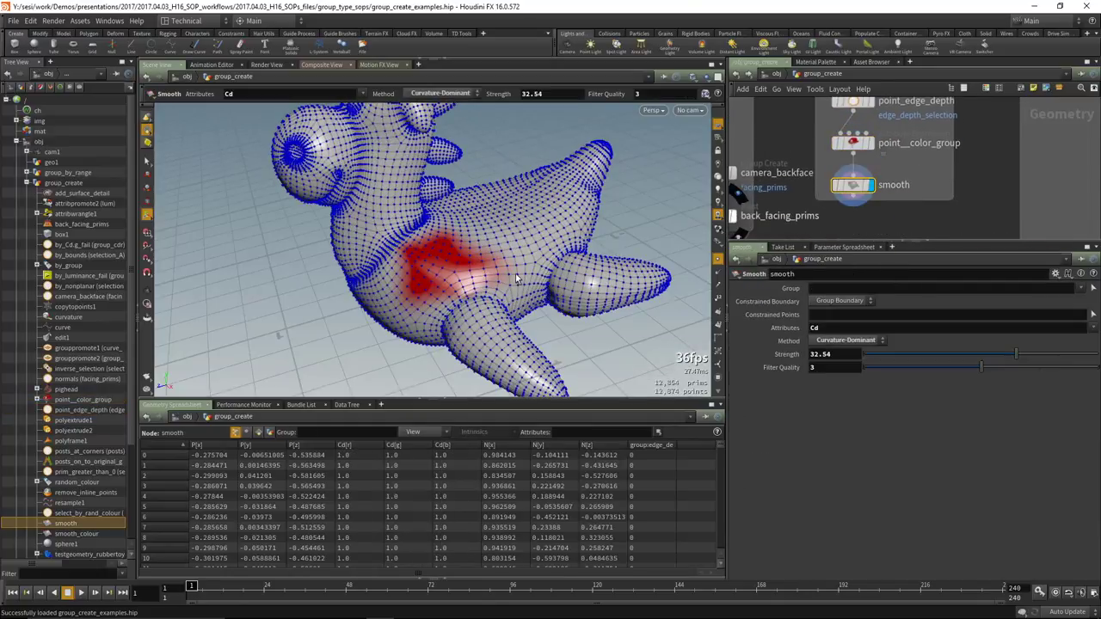
scroll(482, 267, up, 5)
mouse_move(424, 255)
mouse_down()
mouse_move(504, 246)
mouse_move(467, 270)
mouse_move(400, 258)
mouse_move(541, 252)
mouse_move(516, 258)
mouse_up()
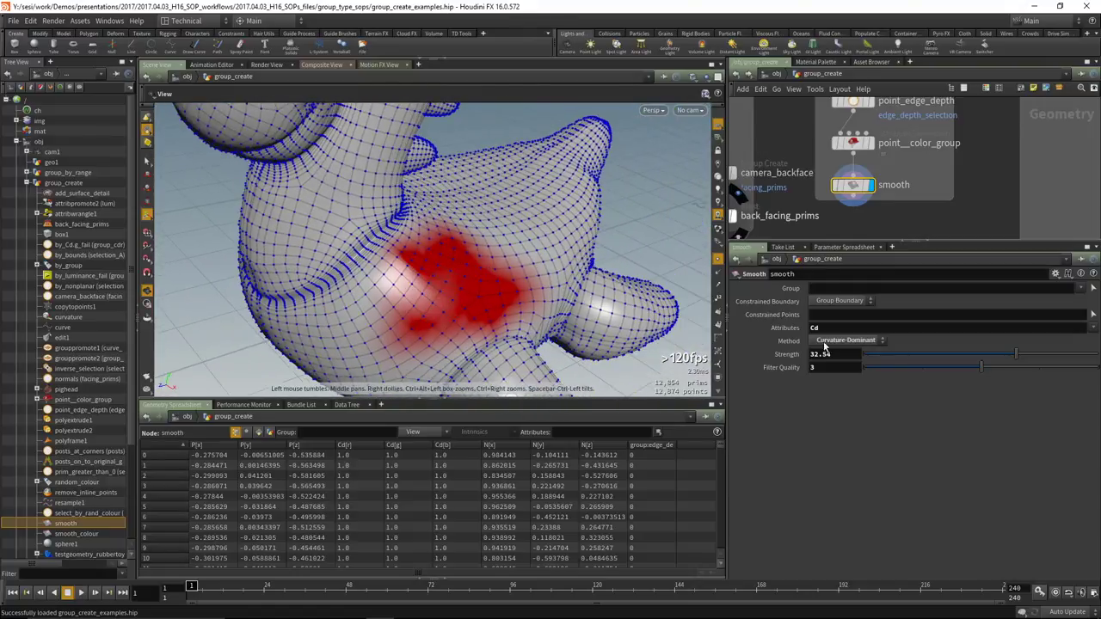
key(Return)
drag(1013, 354, 1098, 367)
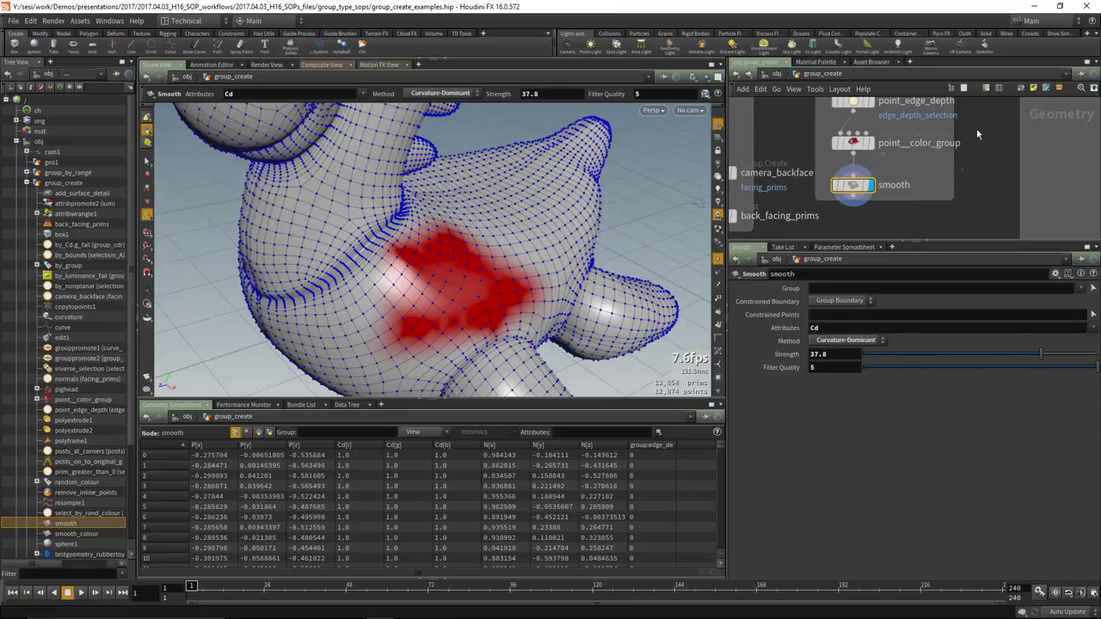
Compare the point_edge_depth selection with the point__color_group result, ending on point_edge_depth and its parameters.
scroll(985, 159, down, 2)
middle_drag(985, 159, 939, 197)
scroll(854, 155, up, 3)
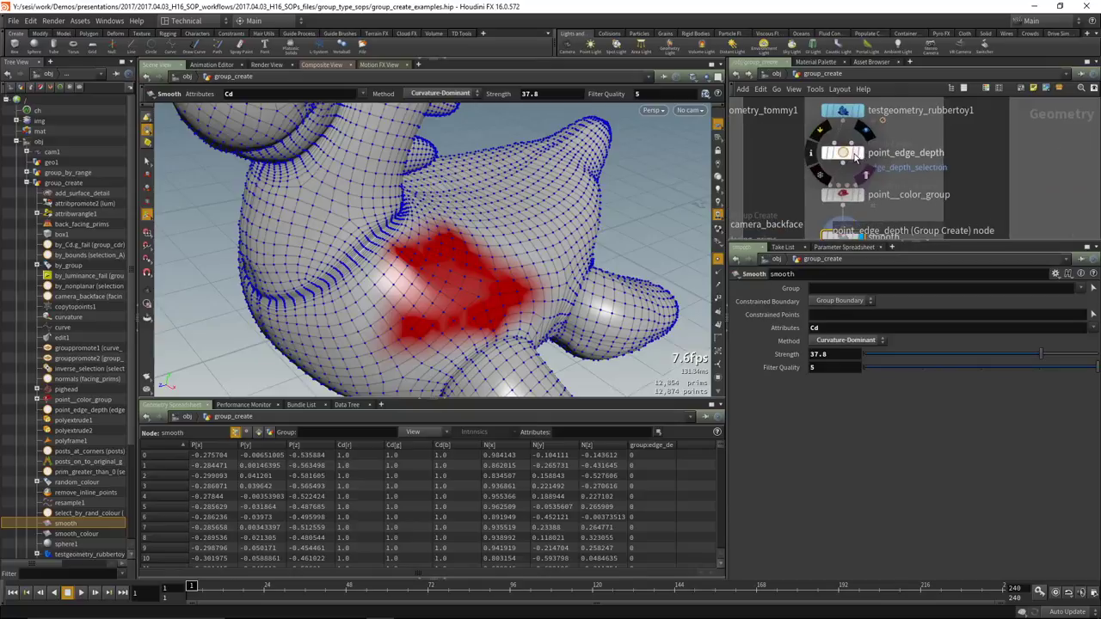
click(852, 153)
click(857, 153)
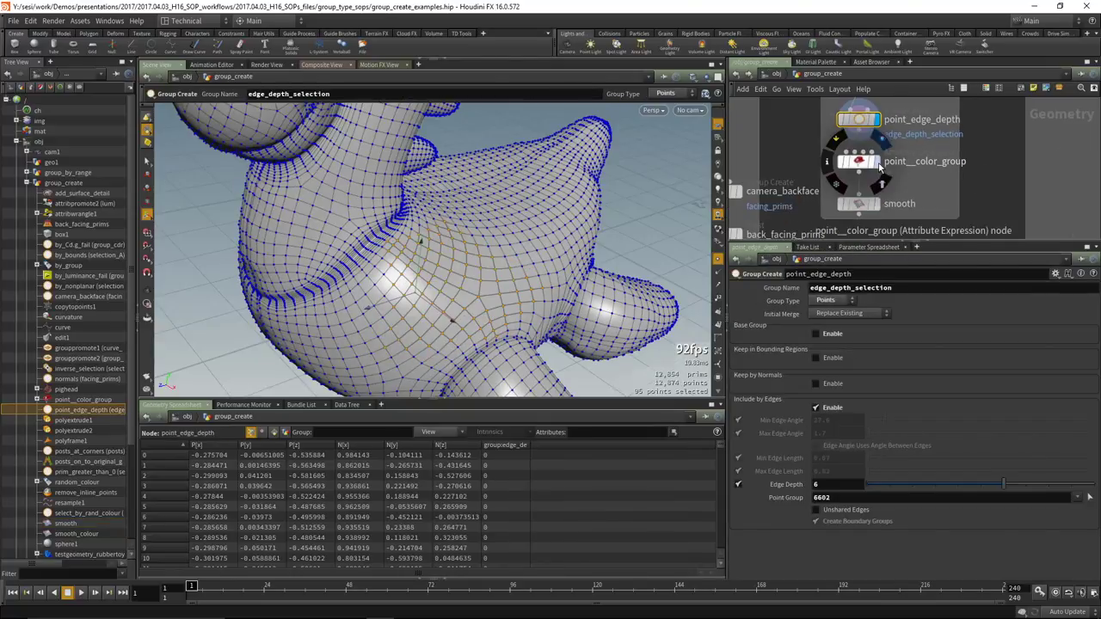
click(876, 161)
click(859, 161)
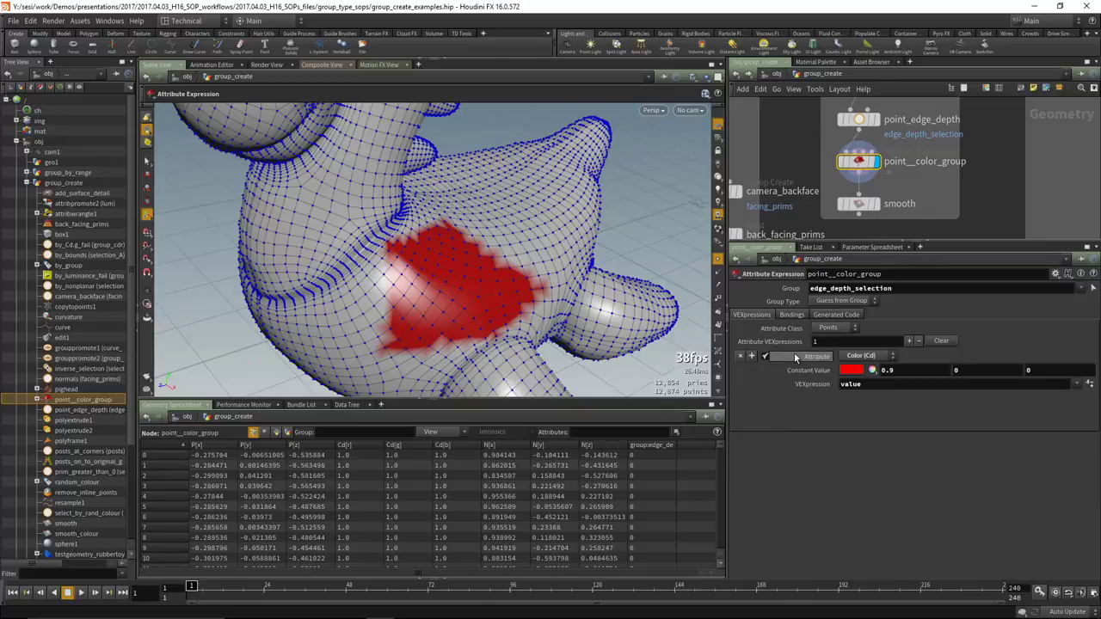
click(858, 119)
click(875, 119)
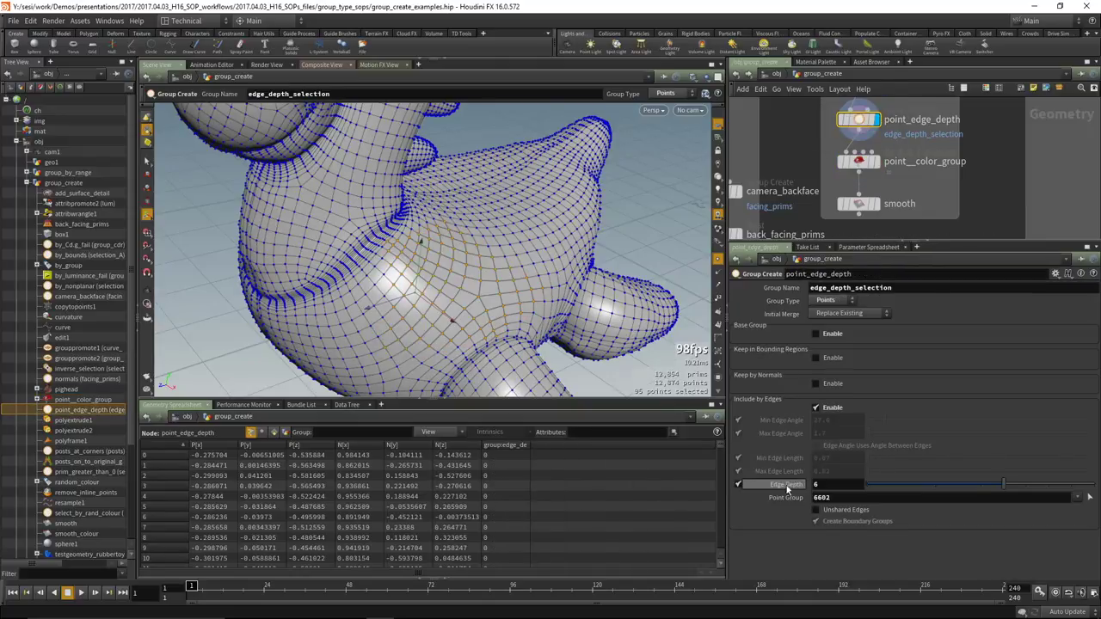
Set point_edge_depth's Edge Depth to 0 and examine the starting point on the toy closely.
mouse_move(893, 487)
mouse_down()
mouse_move(860, 487)
mouse_move(878, 490)
mouse_up()
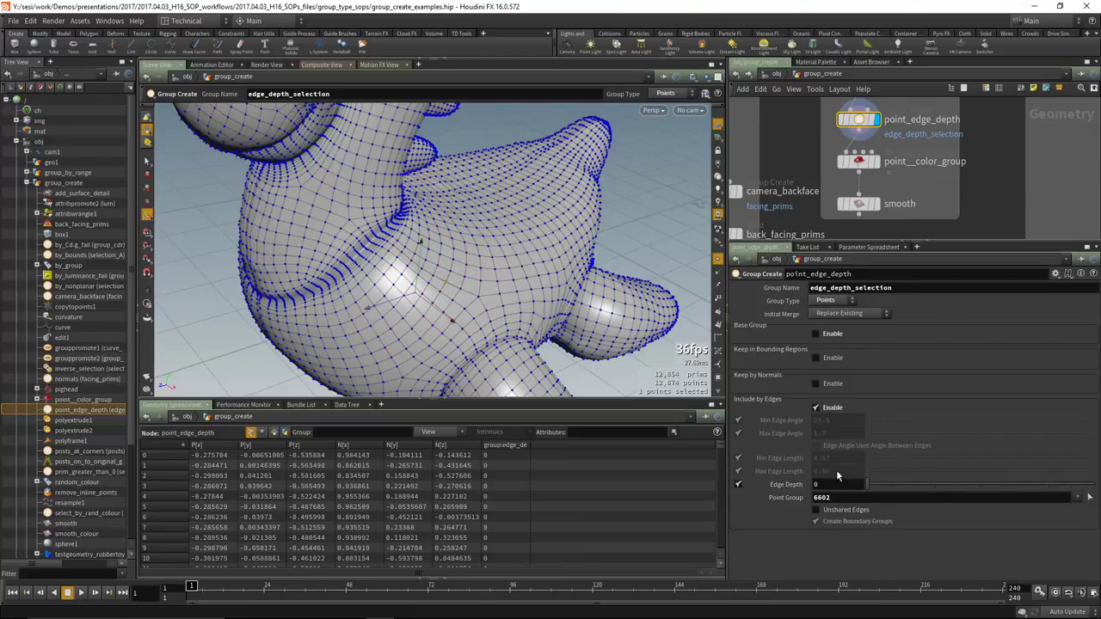
key(Escape)
scroll(453, 285, up, 3)
scroll(452, 286, up, 2)
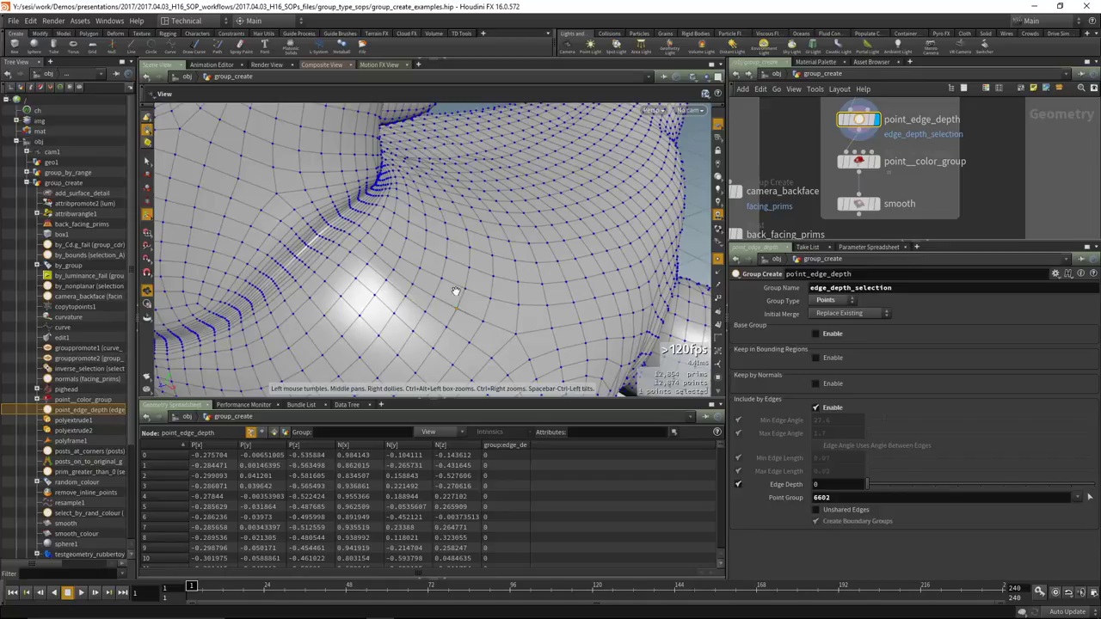
key(Return)
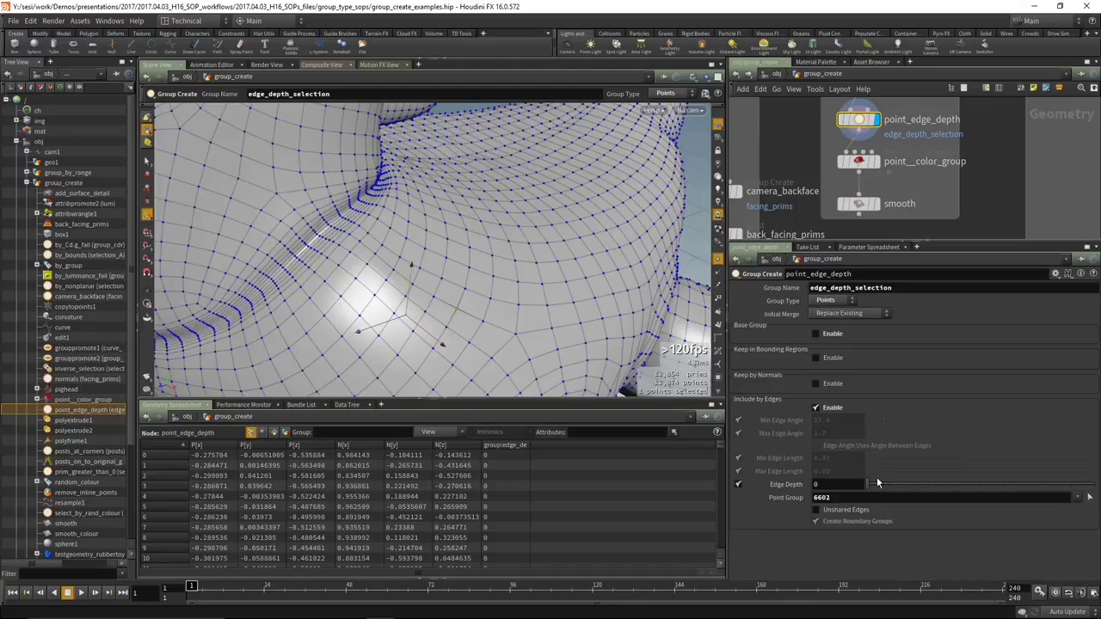
Grow the point_edge_depth selection around its starting point by raising Edge Depth to 5.
drag(876, 484, 935, 490)
key(Escape)
drag(466, 268, 516, 284)
drag(941, 484, 986, 499)
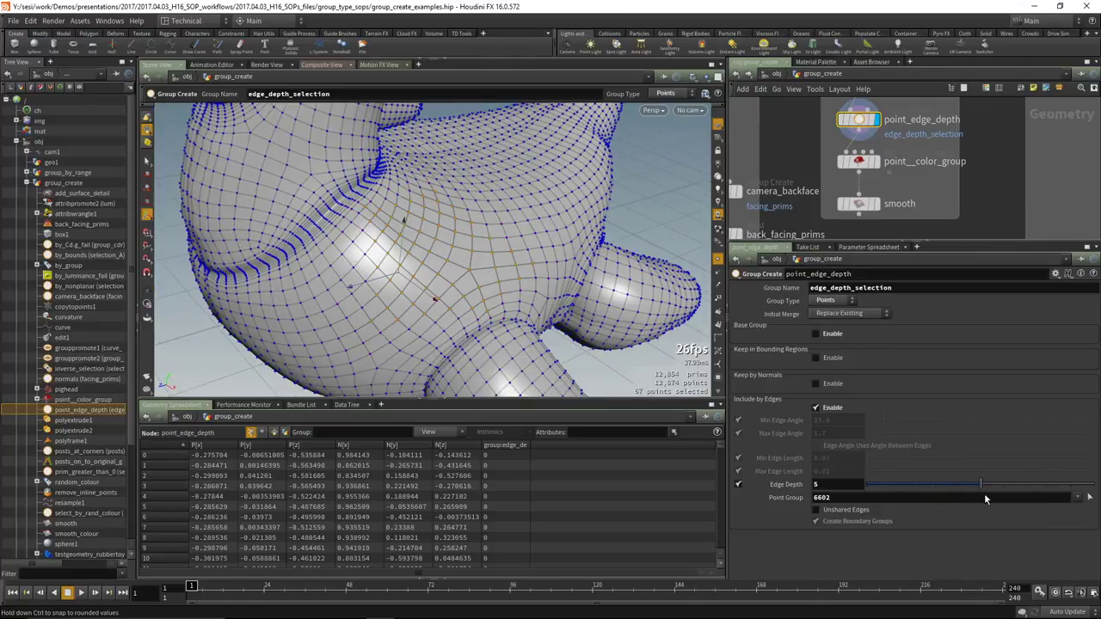
Display resample1 in the Group Merge Example and view the entire resampled curve.
scroll(966, 178, down, 3)
middle_drag(999, 181, 823, 168)
scroll(998, 133, up, 3)
middle_drag(998, 133, 890, 188)
scroll(1003, 181, down, 2)
scroll(889, 188, up, 2)
middle_drag(964, 121, 951, 233)
click(935, 155)
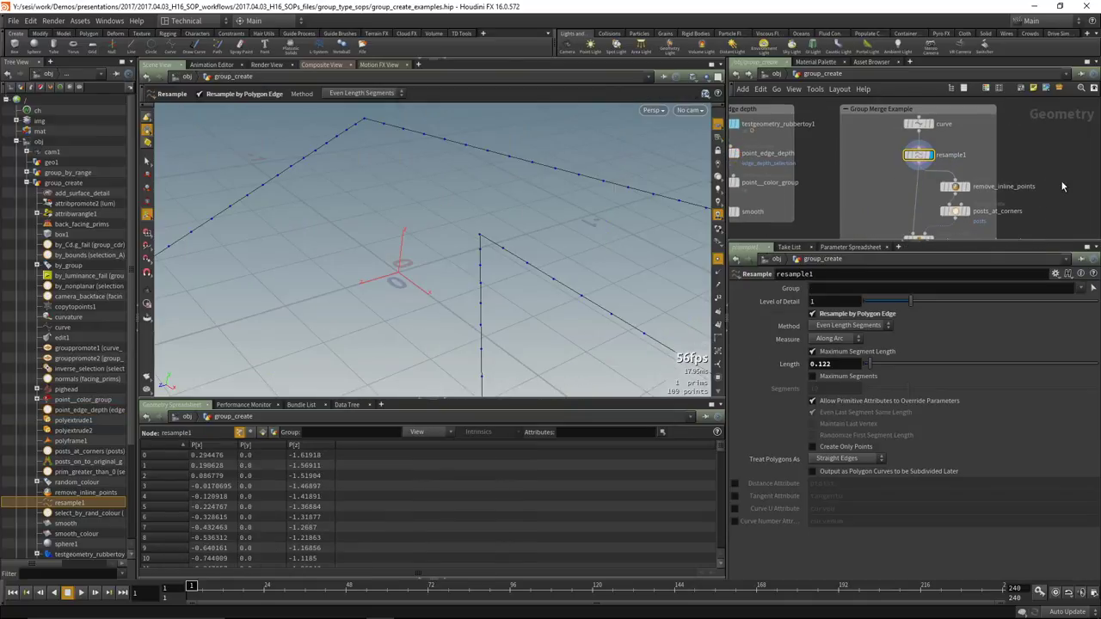
key(Escape)
mouse_move(551, 226)
mouse_down()
mouse_move(516, 192)
mouse_move(540, 243)
mouse_up()
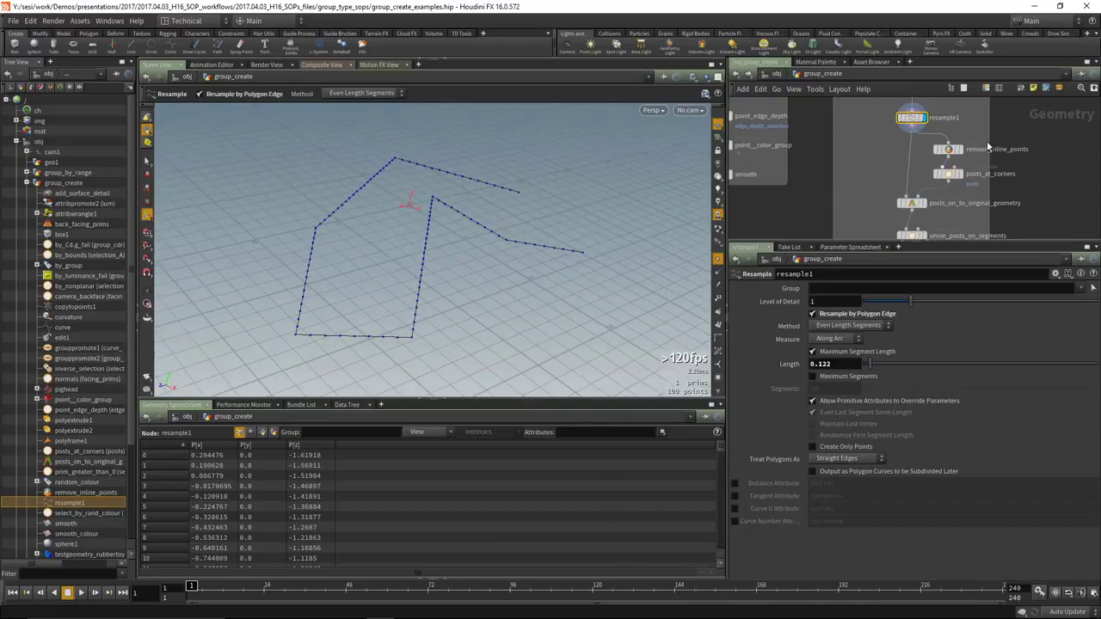
Display the remove_inline_points node with its Facet parameters to examine the curve's corner points.
scroll(986, 141, down, 2)
mouse_move(1017, 131)
middle_down()
mouse_move(1018, 164)
mouse_move(1031, 132)
middle_up()
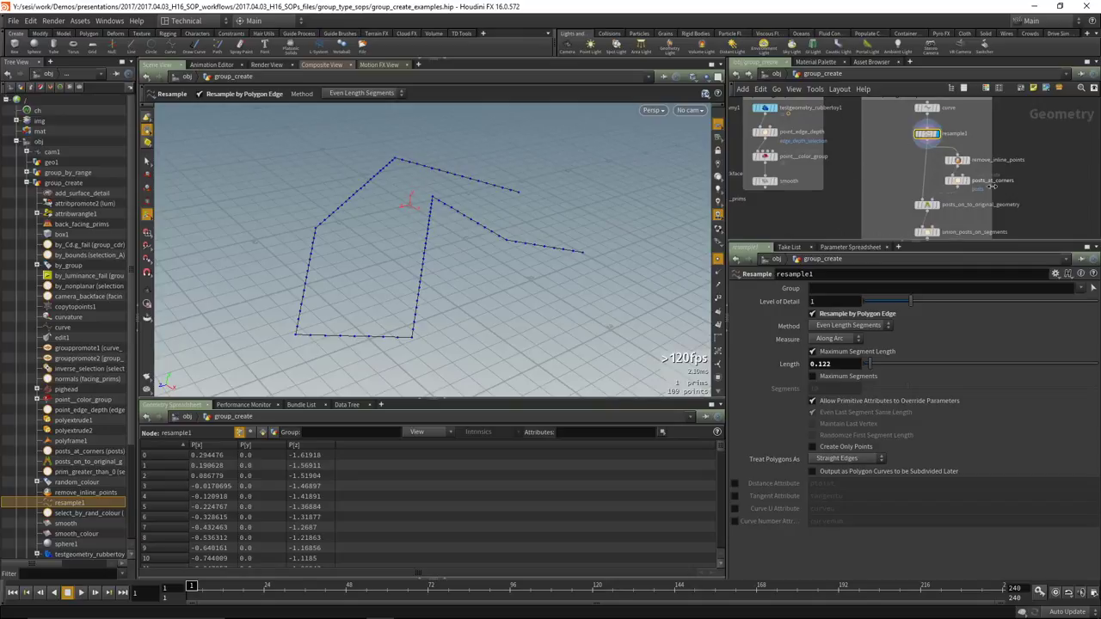
scroll(964, 185, up, 3)
click(970, 148)
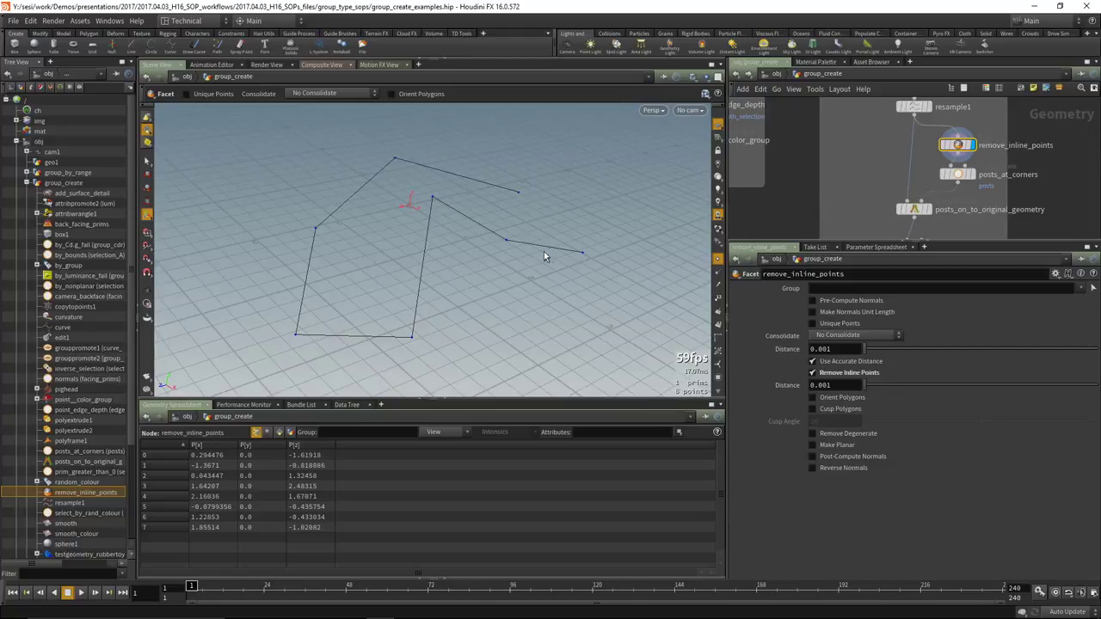
Display posts_at_corners to view its posts point group, and show the Group Transfer parameters of posts_on_to_original_geometry.
middle_drag(976, 176, 981, 156)
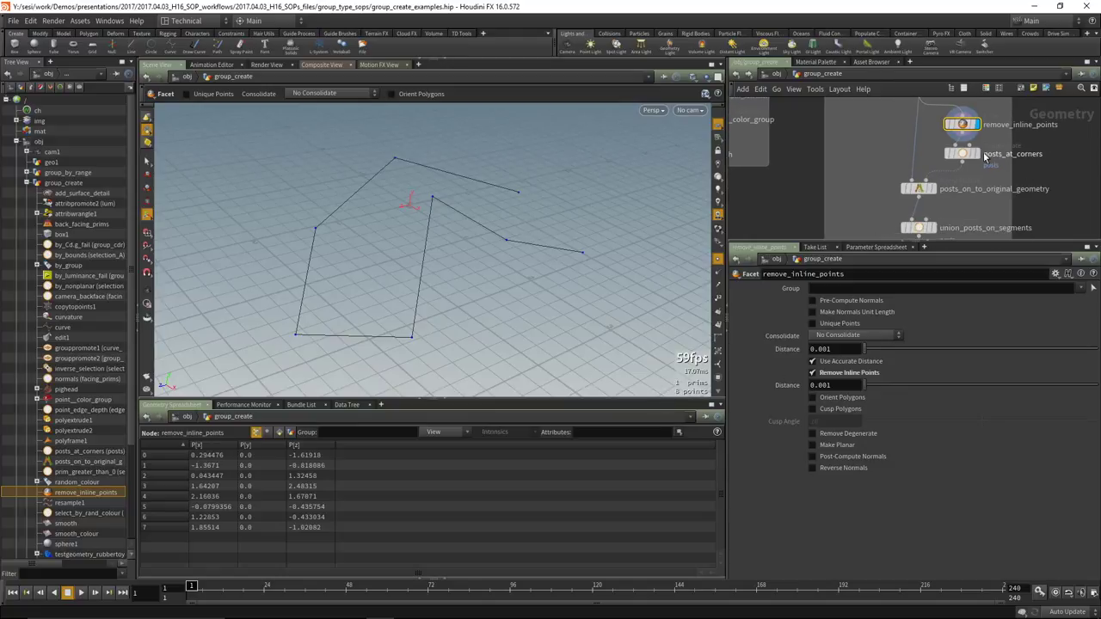
click(962, 154)
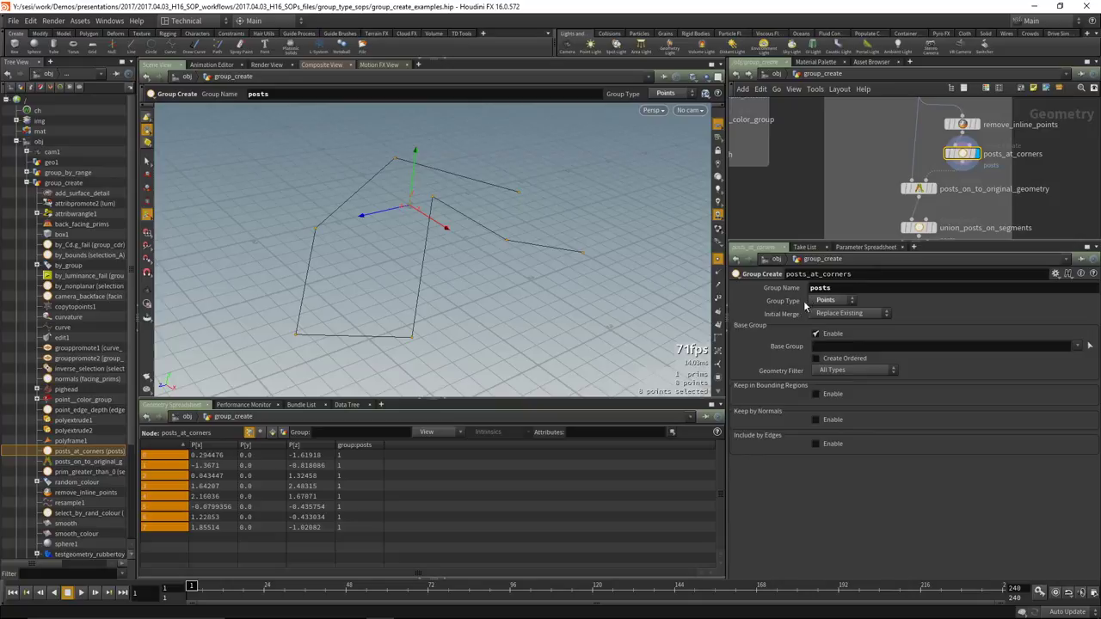
click(919, 188)
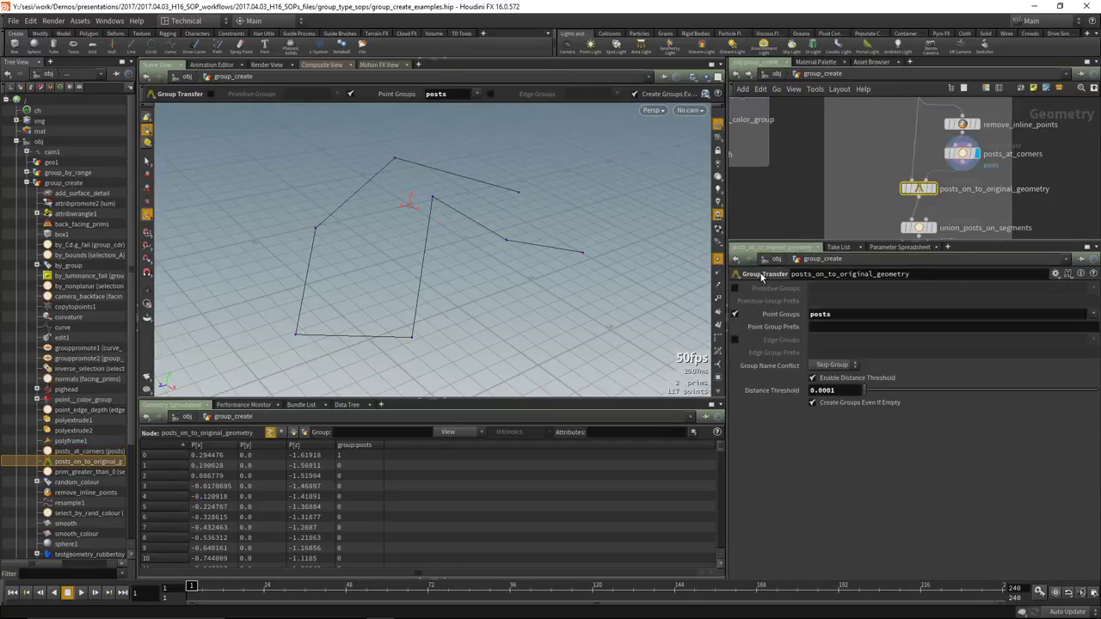
View the node information of resample1, upstream of the Group Transfer node.
scroll(1017, 212, up, 2)
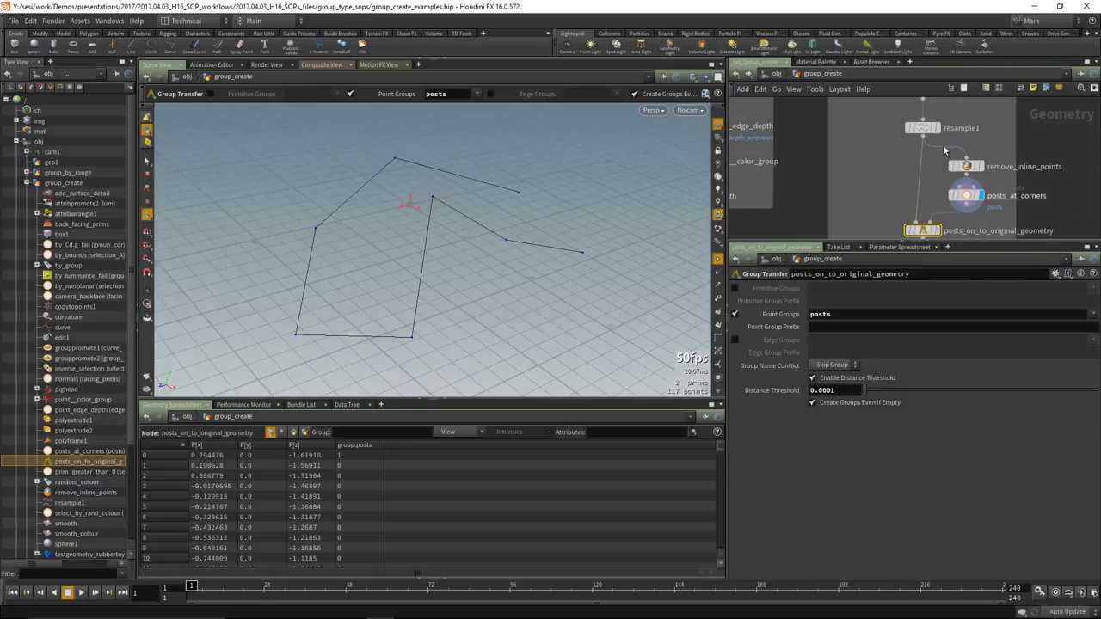
mouse_move(934, 135)
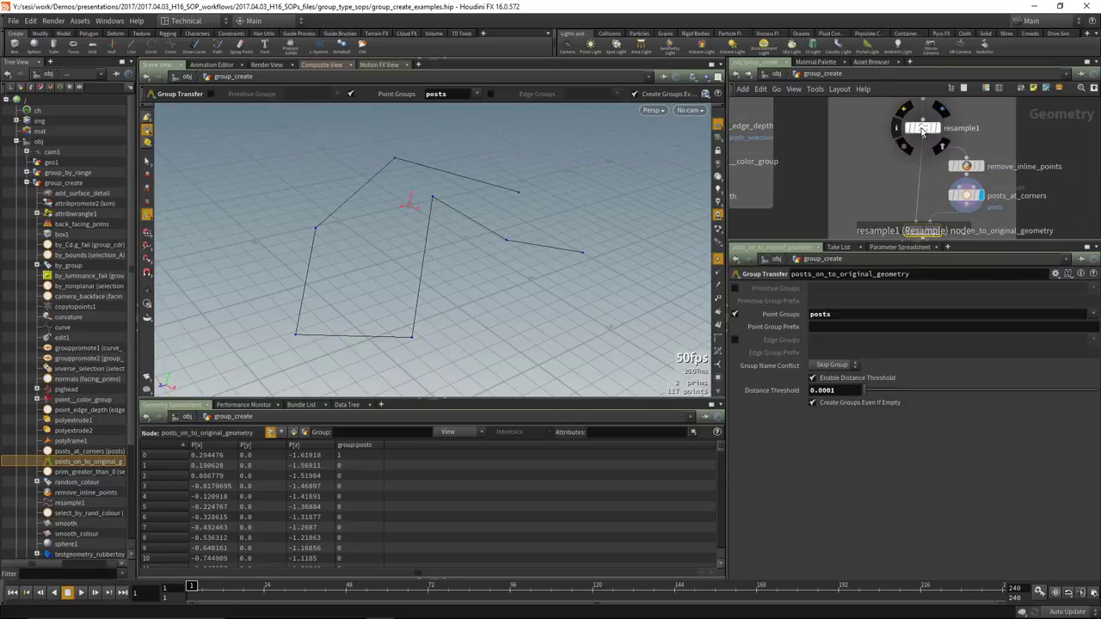
click(897, 128)
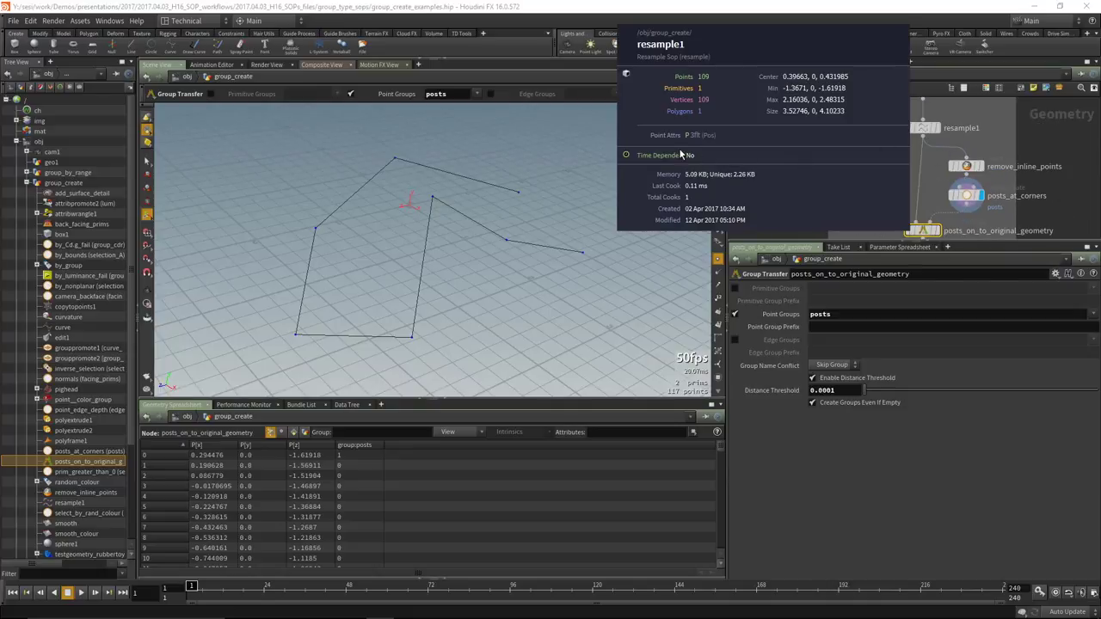
Display posts_on_to_original_geometry to view the full resampled curve carrying the transferred group.
scroll(938, 206, down, 2)
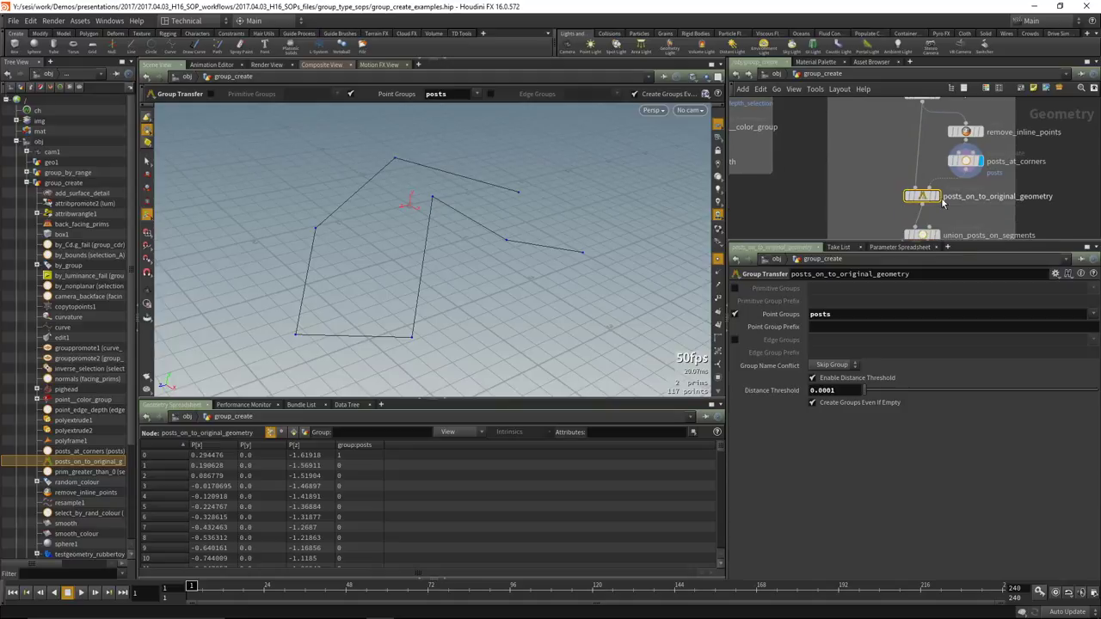
click(939, 206)
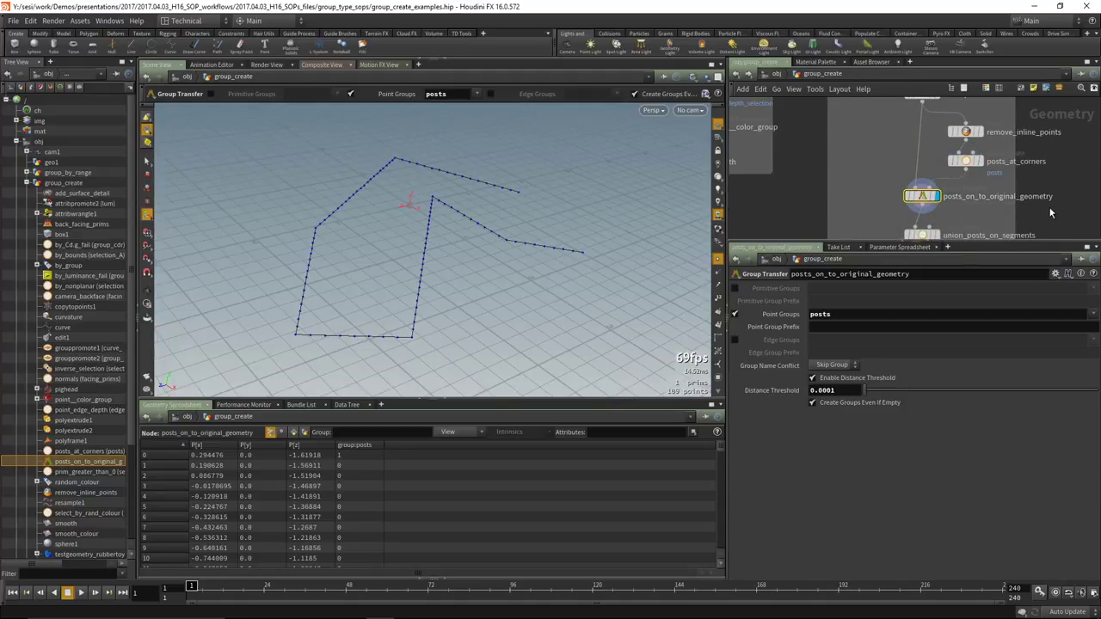
scroll(1051, 206, down, 2)
scroll(1047, 192, up, 2)
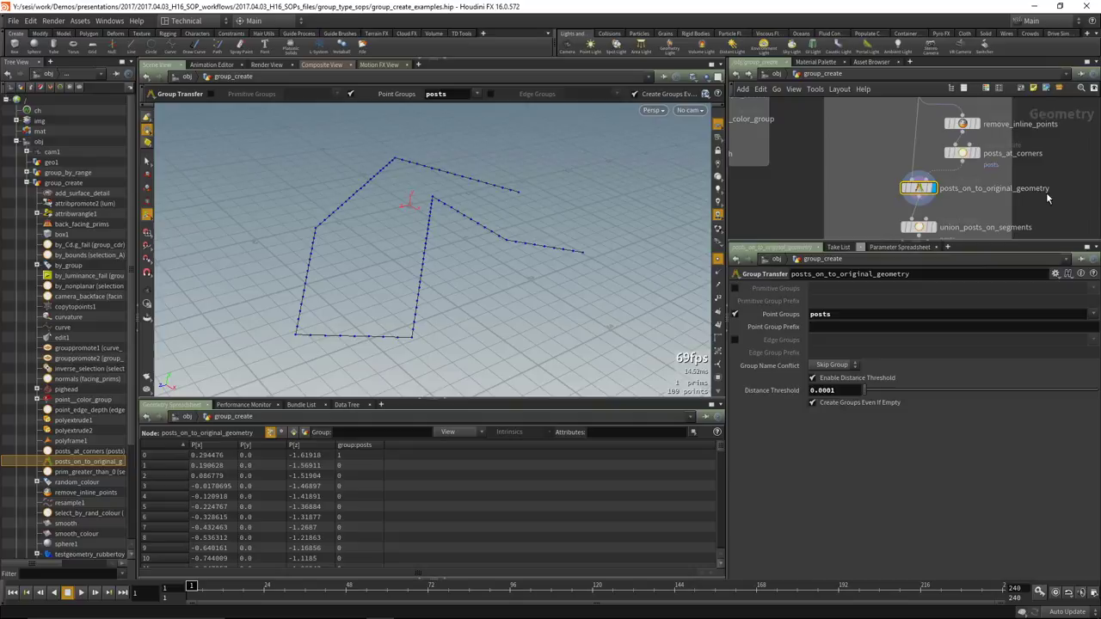
Compare the point group information of posts_at_corners and posts_on_to_original_geometry.
mouse_move(908, 191)
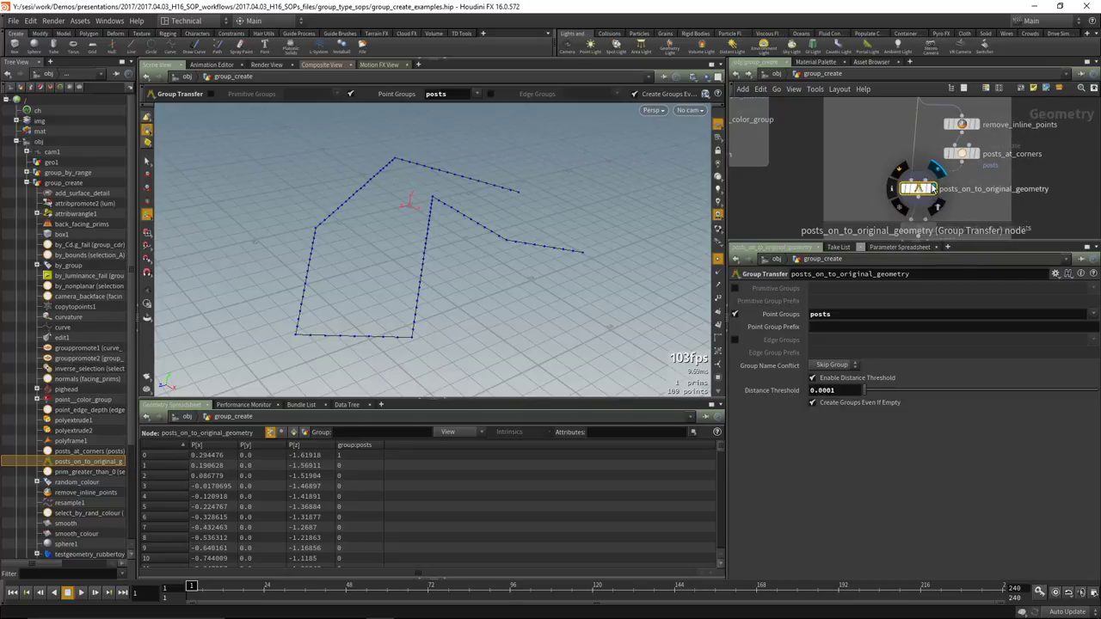
middle_click(950, 154)
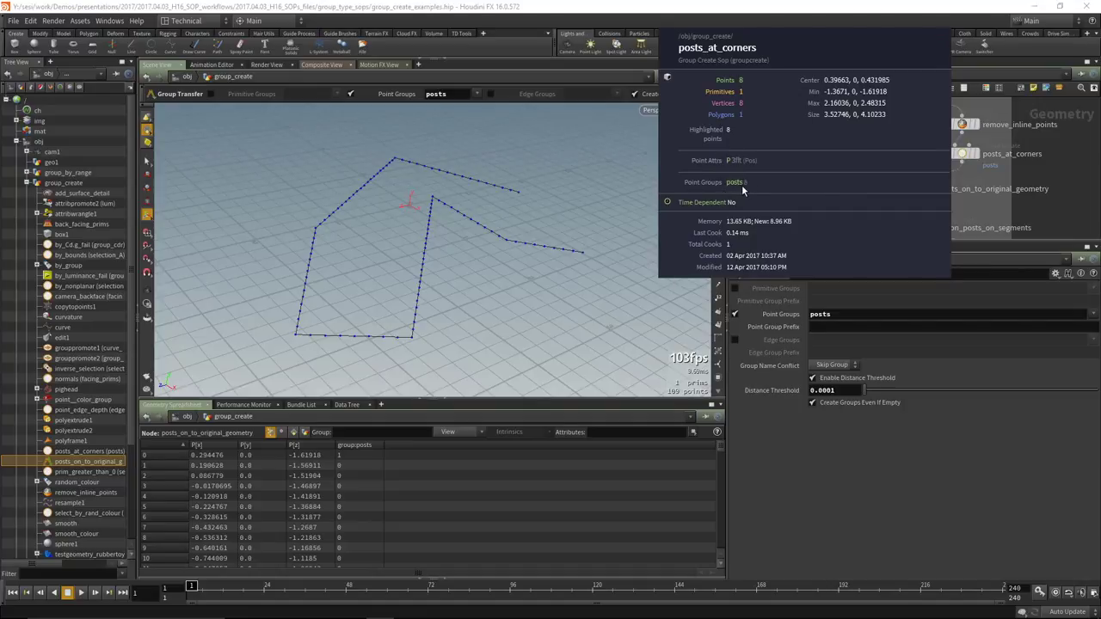
middle_click(923, 189)
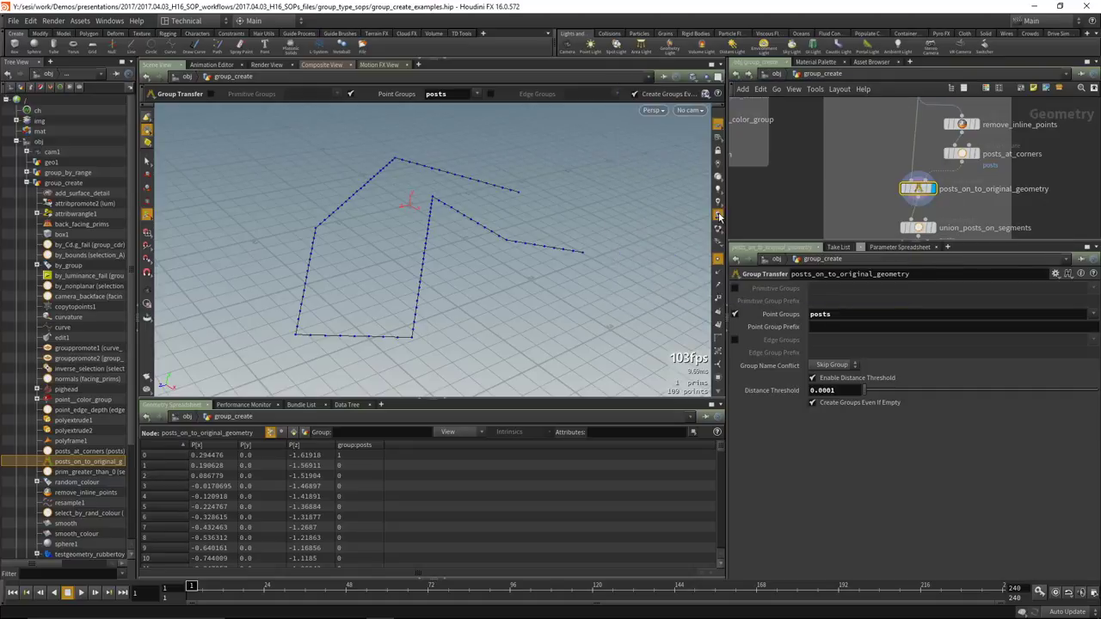
Display union_posts_on_segments with its Group Create parameters and view the points in its posts group.
middle_drag(791, 199, 776, 139)
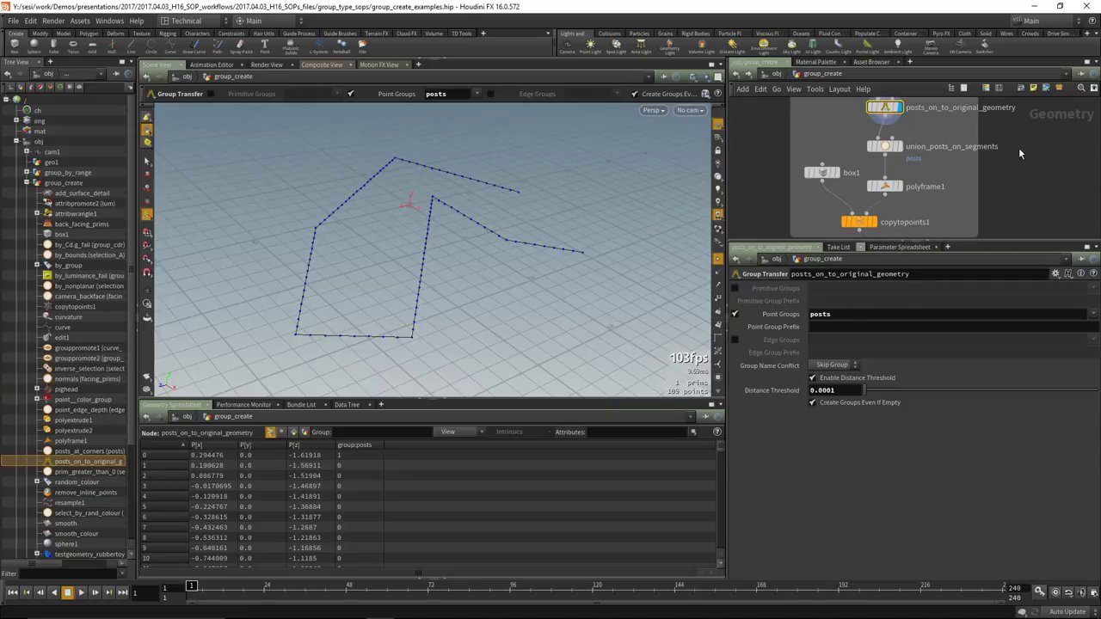
middle_drag(905, 51, 905, 89)
mouse_move(880, 184)
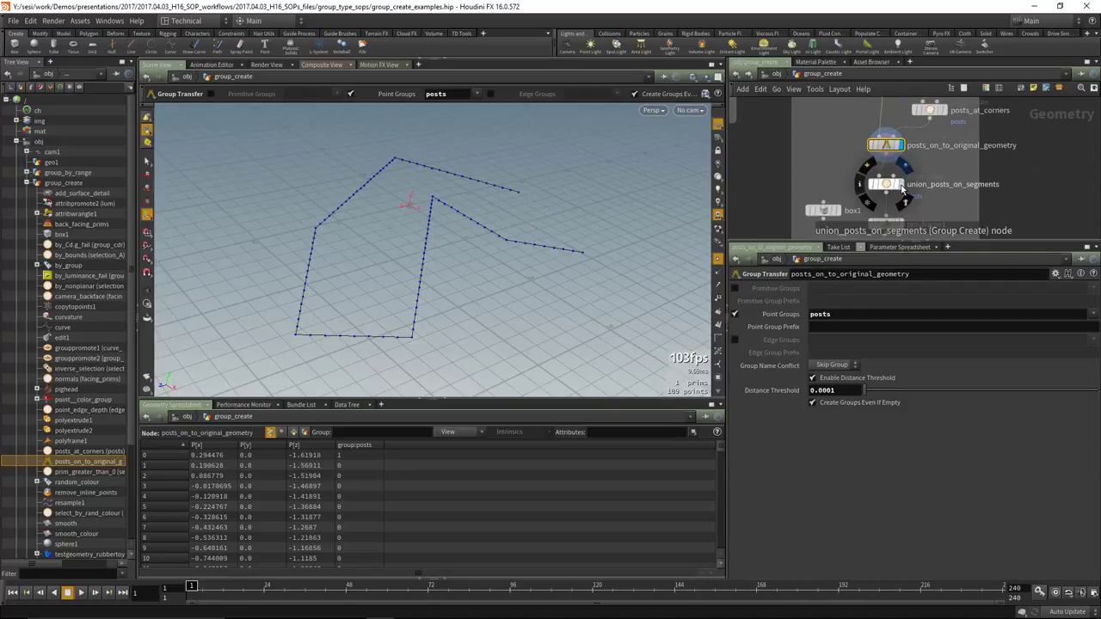
click(880, 185)
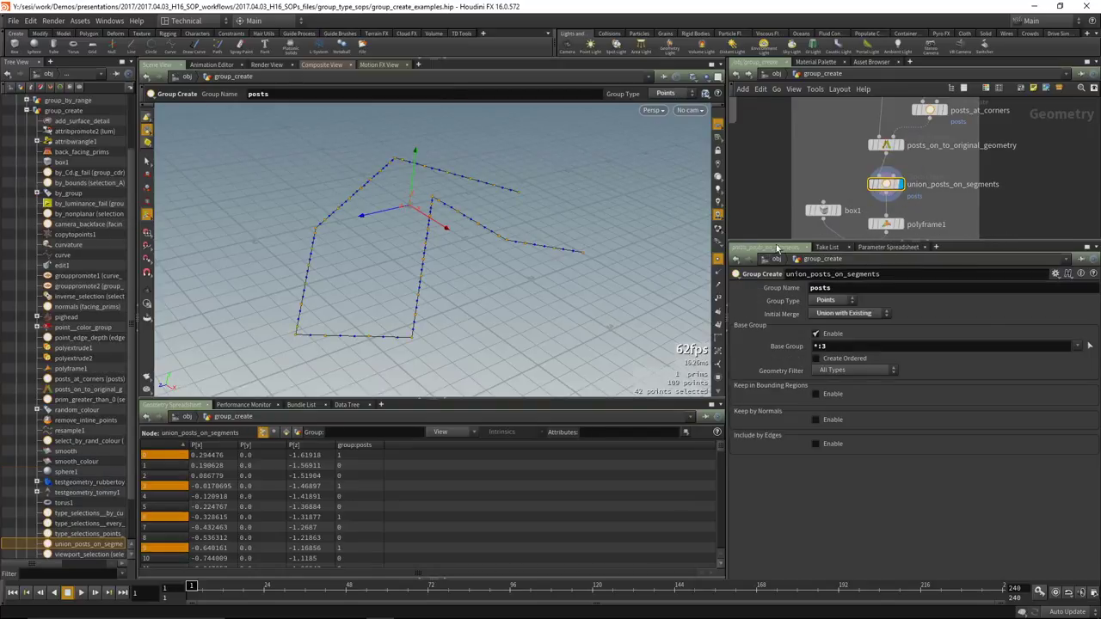
middle_drag(904, 192, 905, 172)
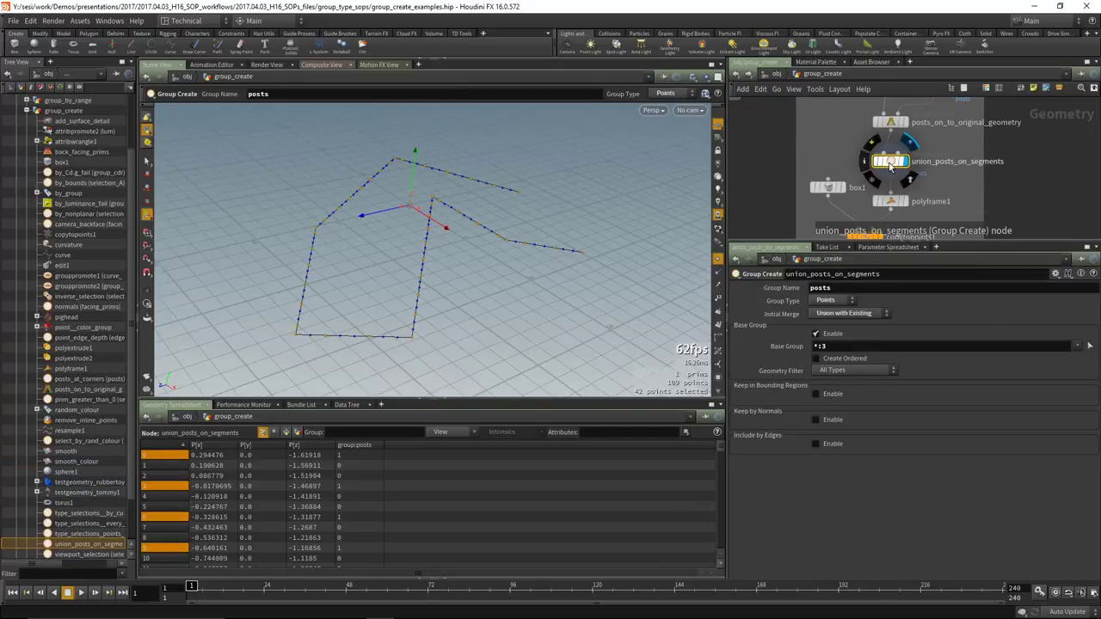
key(Return)
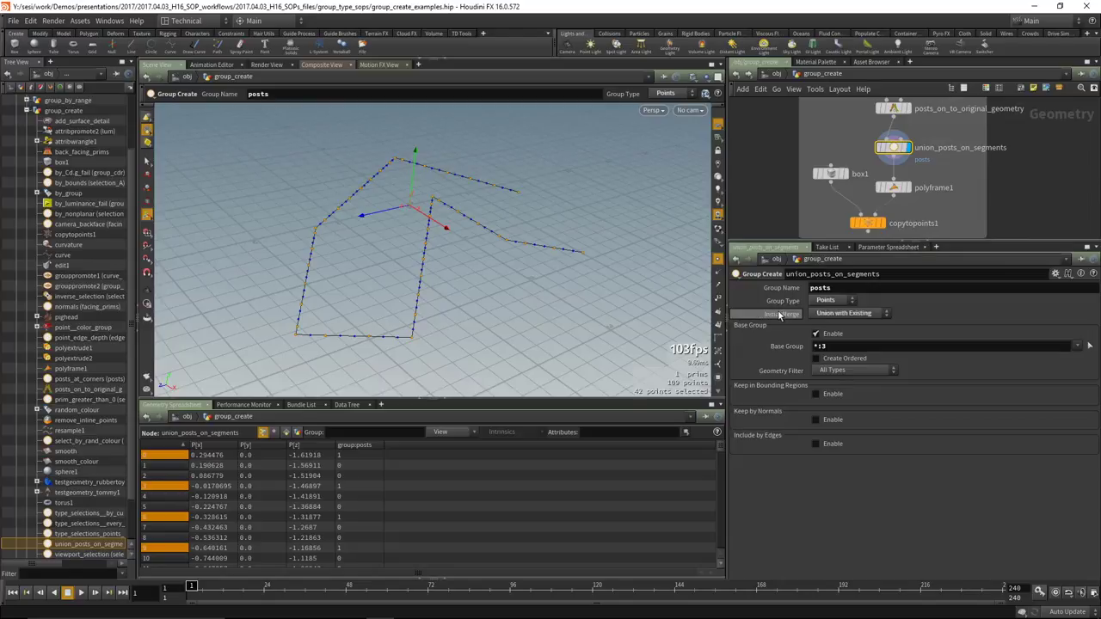
Try Replace Existing as the Initial Merge of union_posts_on_segments and restore Union with Existing.
click(825, 314)
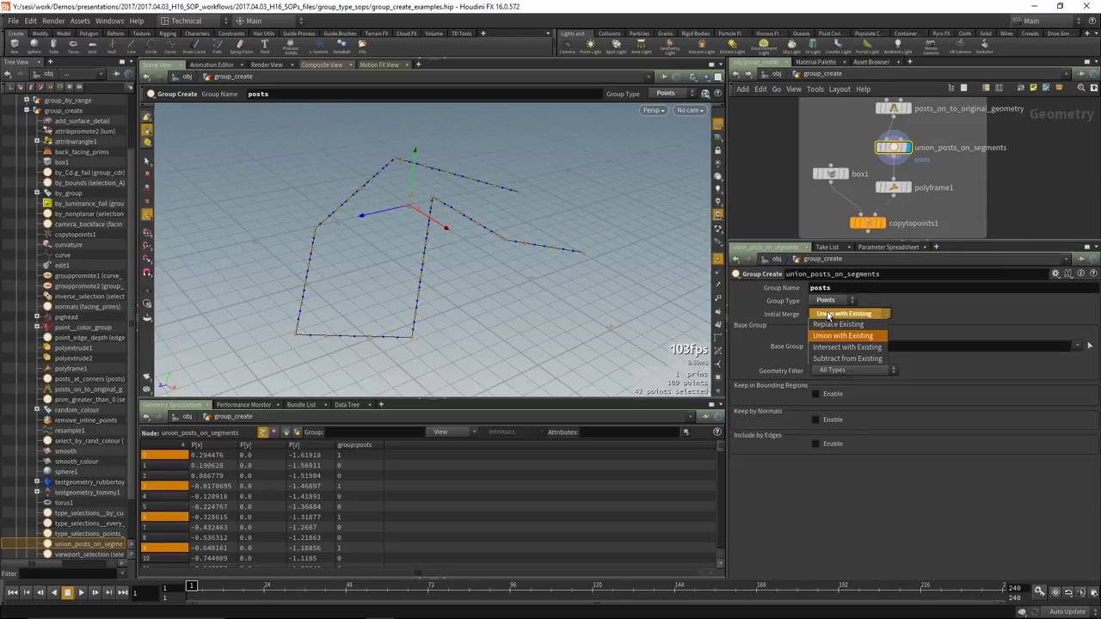
click(835, 325)
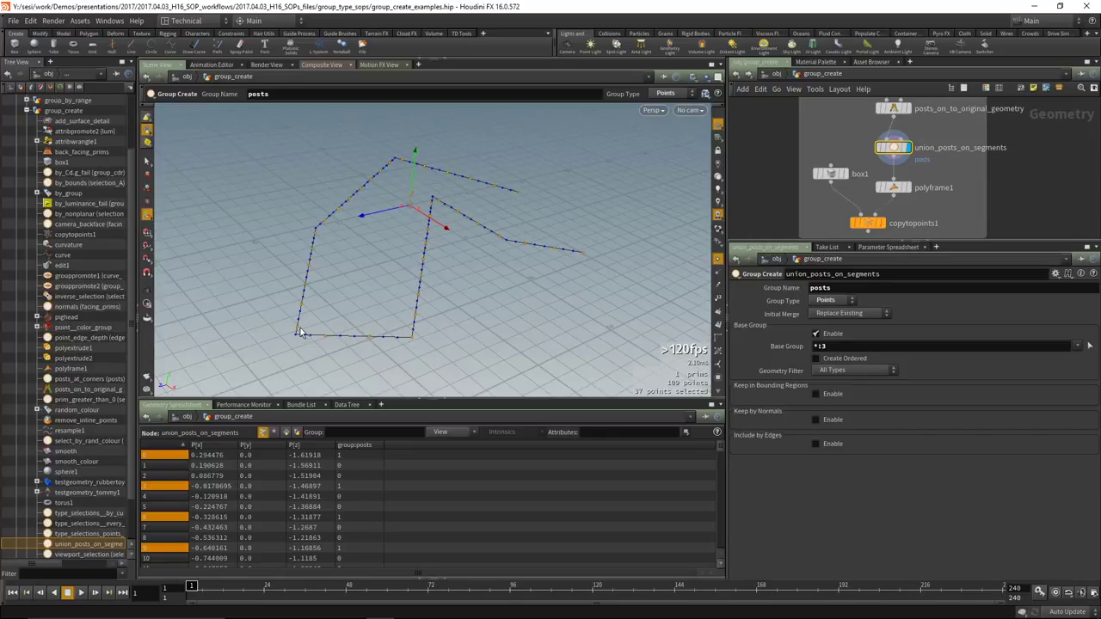
click(836, 313)
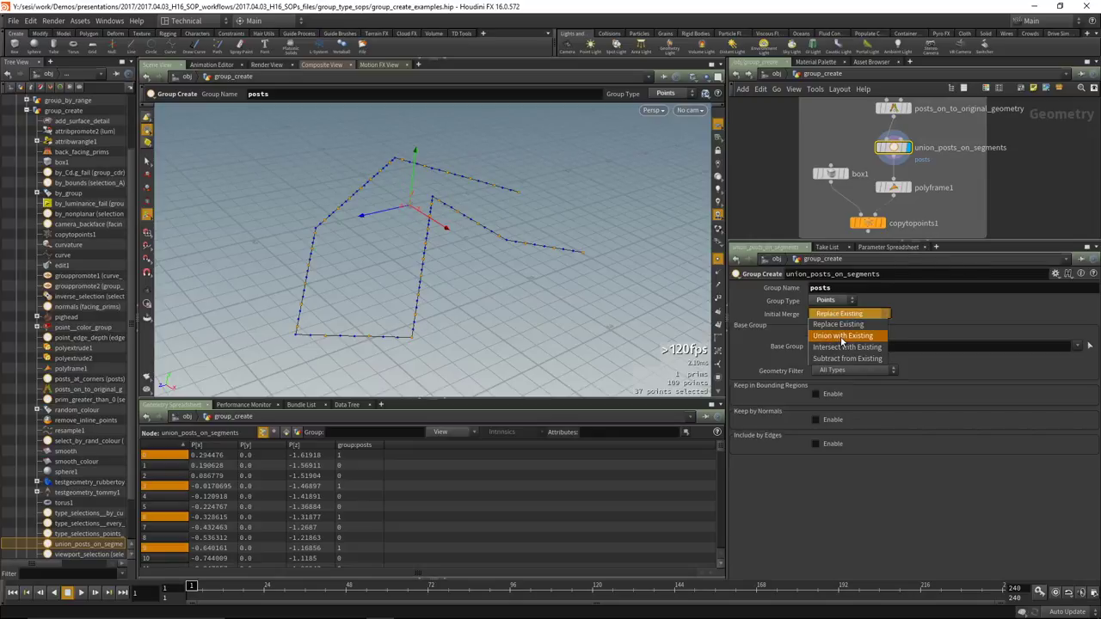
click(837, 324)
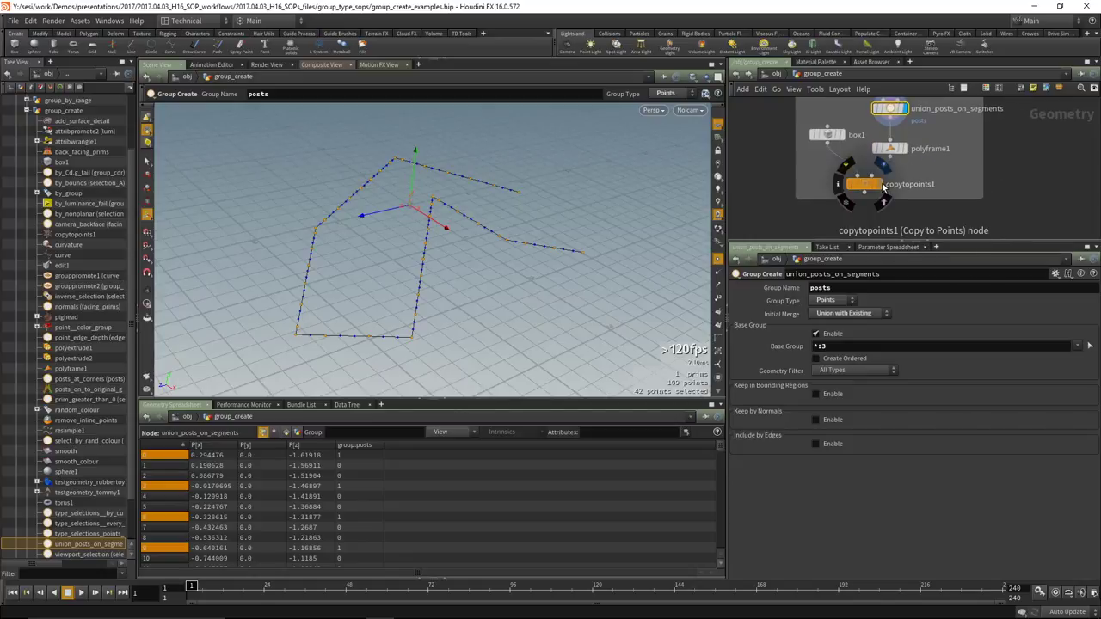
Display copytopoints1 to view the boxes copied onto the posts point group.
click(874, 186)
click(871, 186)
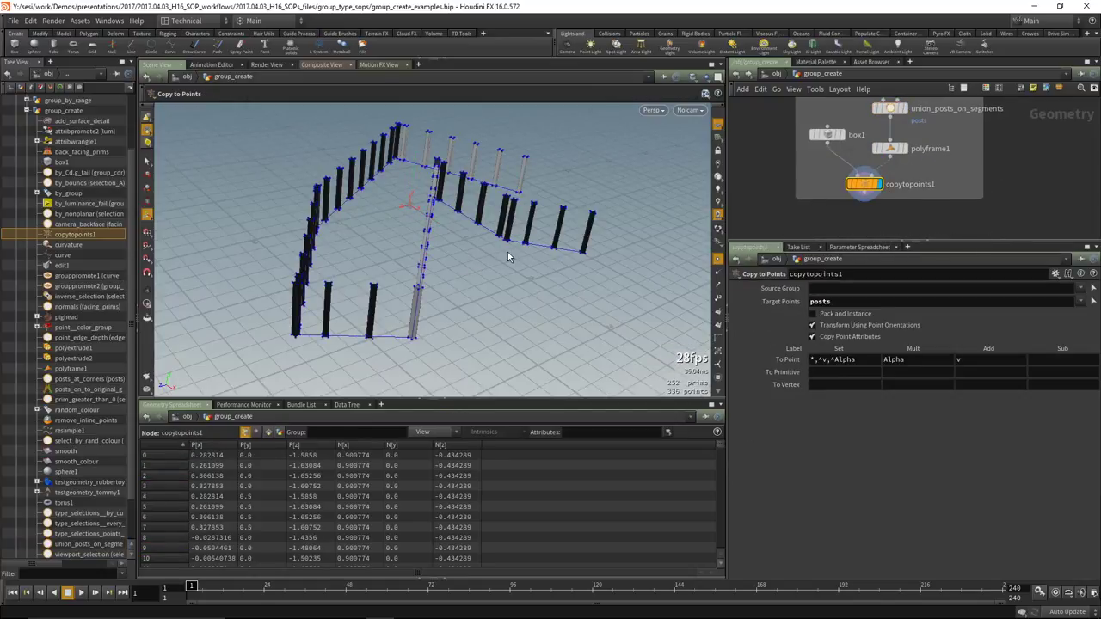
Select the curve node and move its last point outward to about X 2.30, Z -4.02, lengthening the end segment.
middle_drag(1011, 145, 938, 135)
click(884, 170)
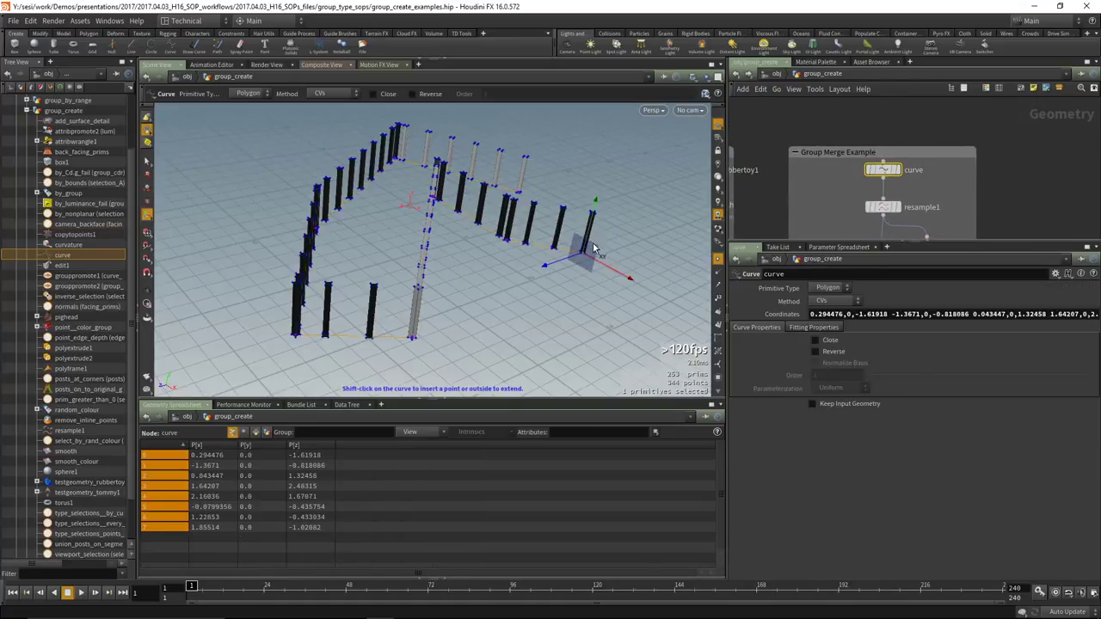
drag(583, 256, 622, 289)
key(ctrl+z)
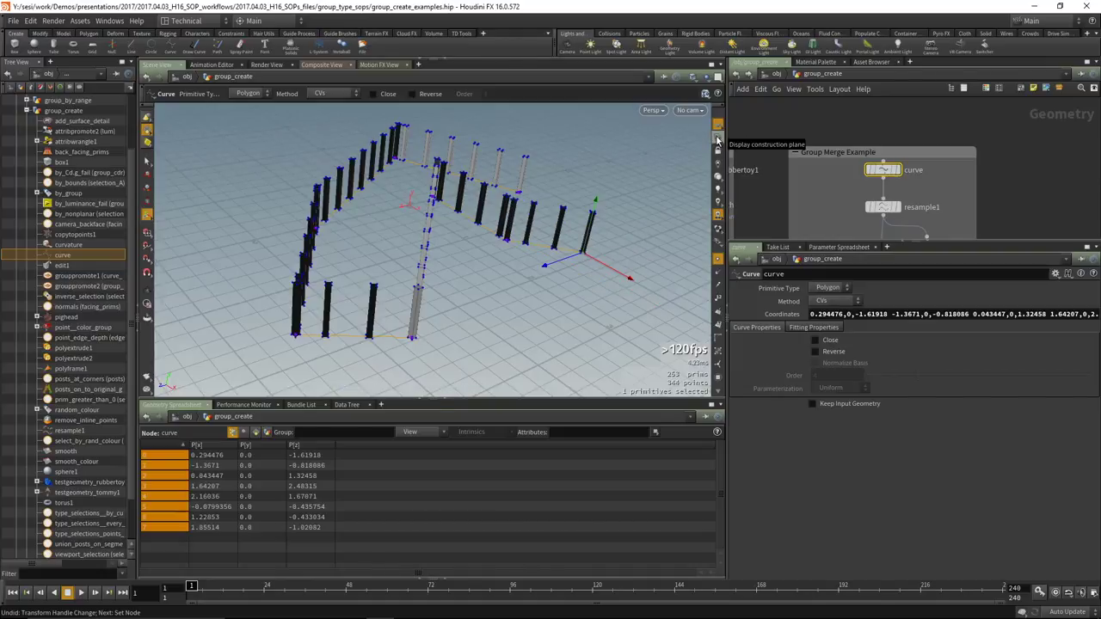
click(720, 137)
key(Escape)
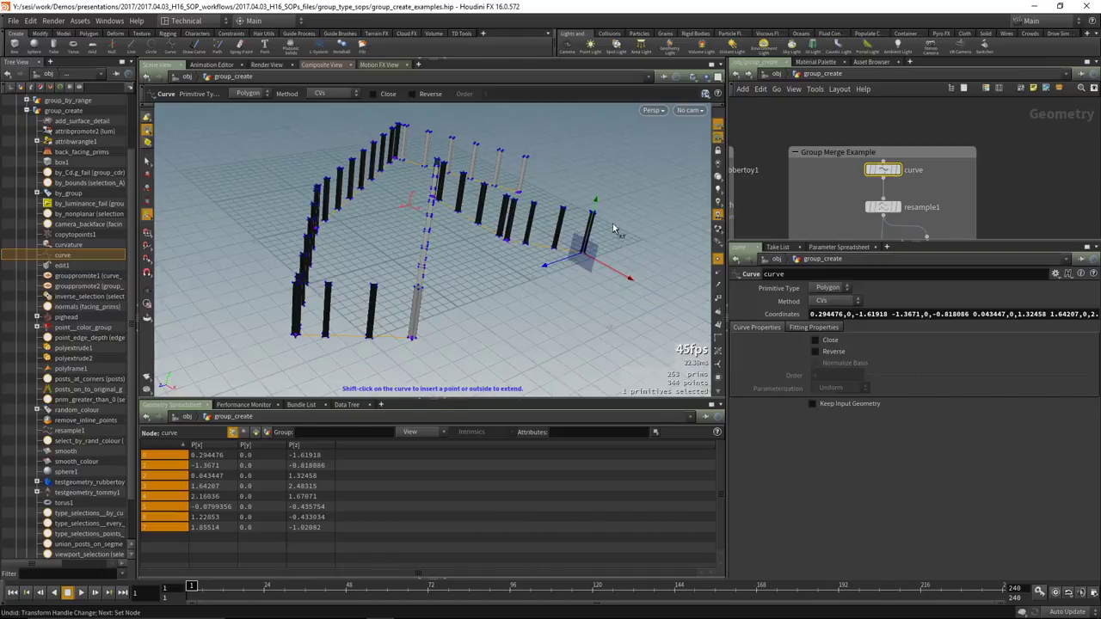
drag(614, 231, 514, 238)
key(Return)
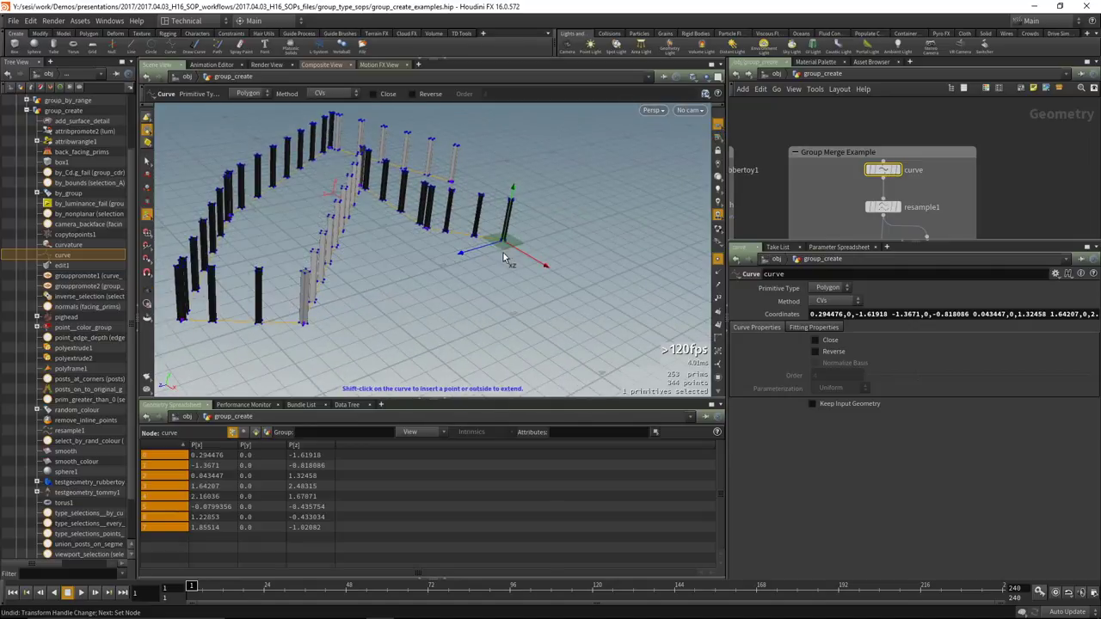
drag(517, 252, 550, 258)
key(Escape)
key(Return)
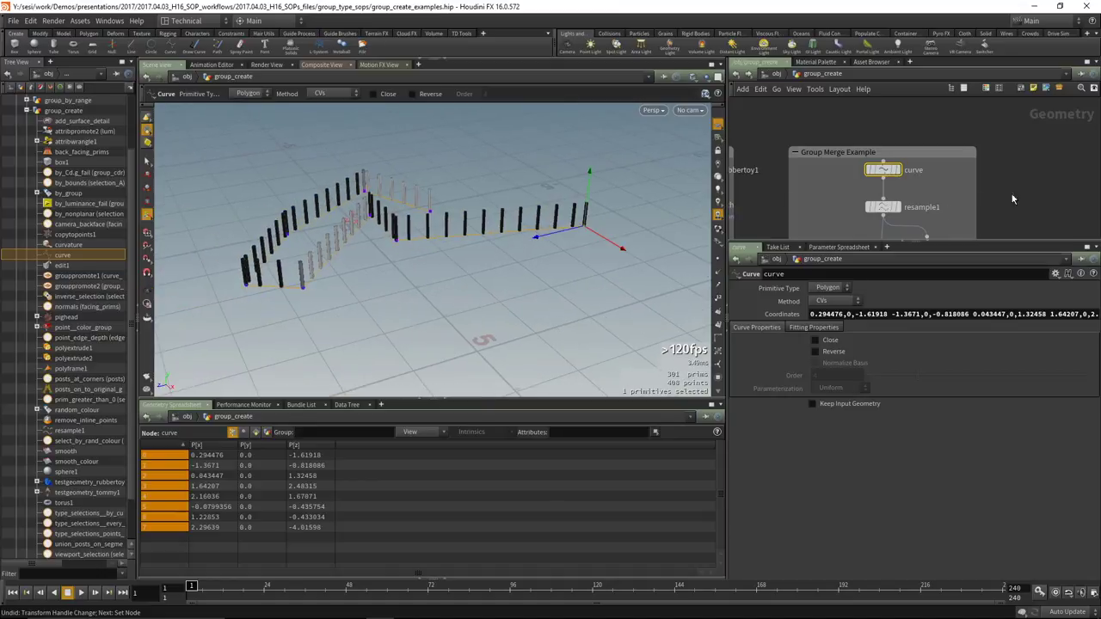
Leave the group_create network and open the group_expression network.
scroll(981, 198, down, 1)
middle_drag(1025, 229, 1018, 168)
middle_drag(1016, 211, 1005, 105)
scroll(1007, 189, down, 6)
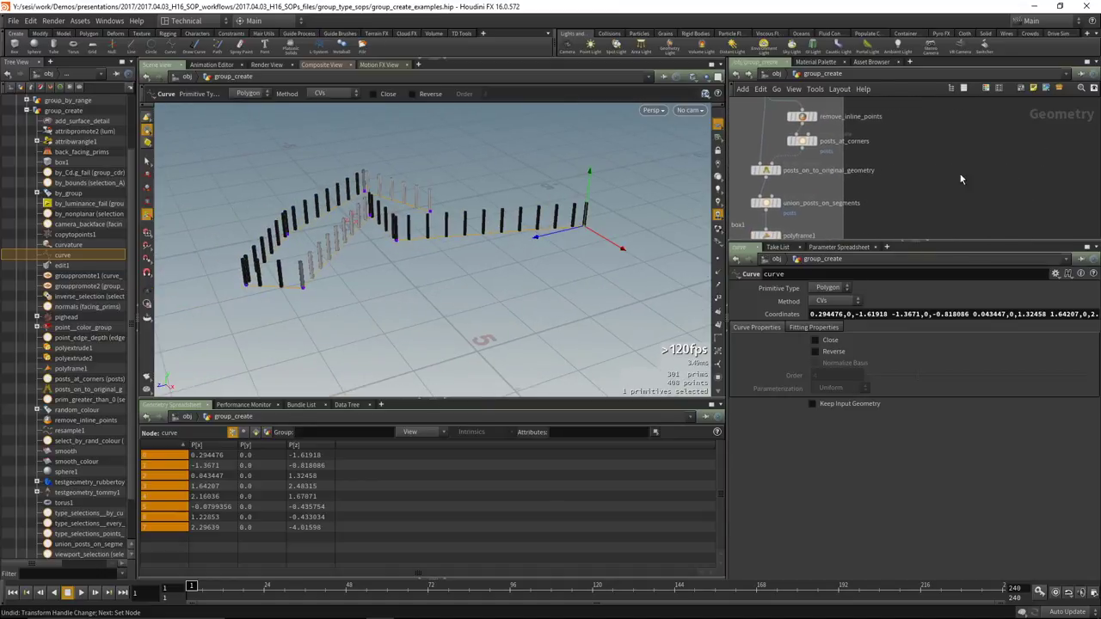
key(h)
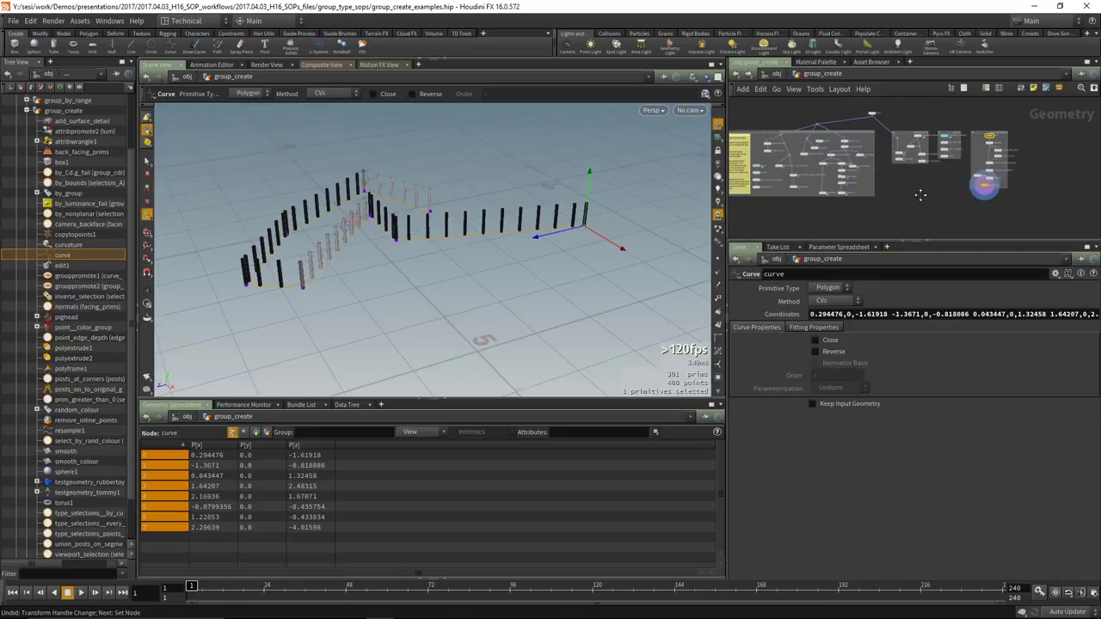
key(u)
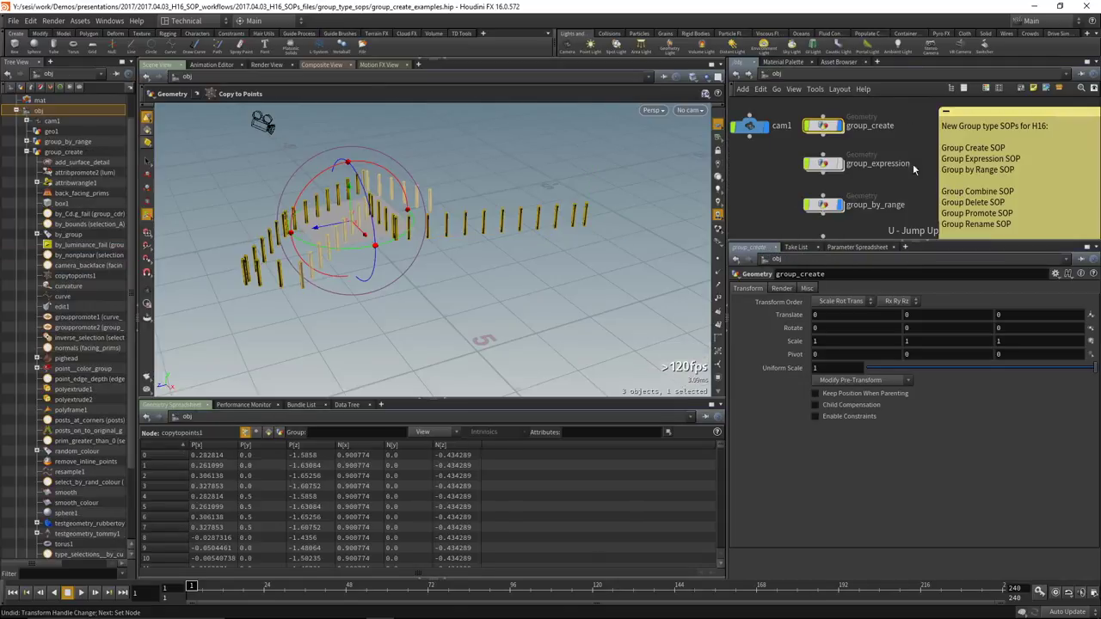
double_click(826, 164)
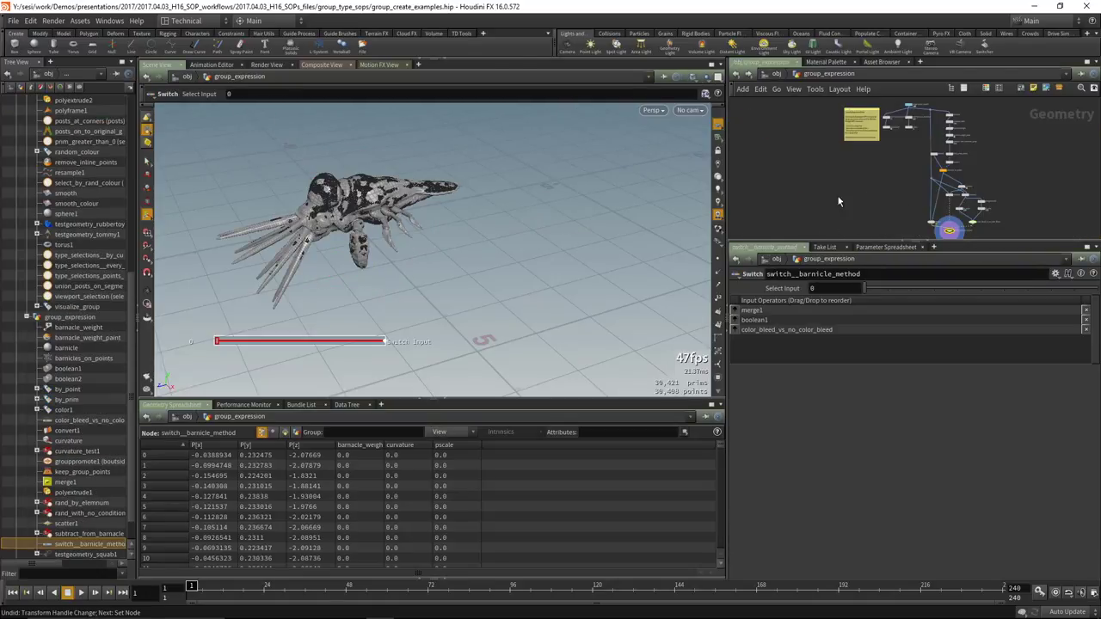
Display testgeometry_squab1 to view the plain squab test geometry.
scroll(904, 163, up, 5)
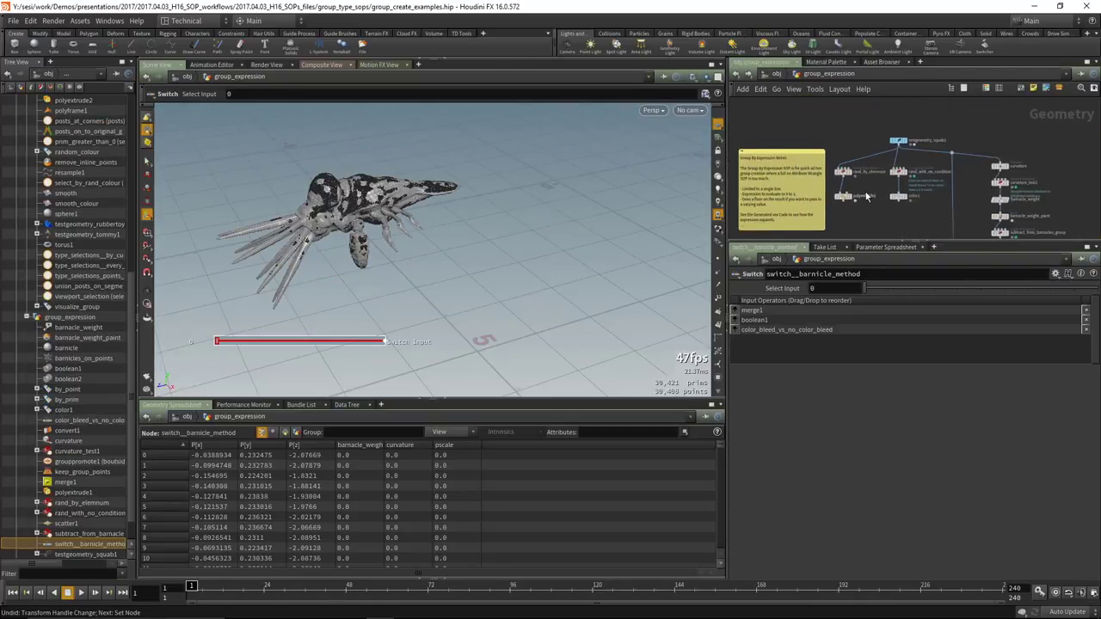
scroll(899, 164, up, 3)
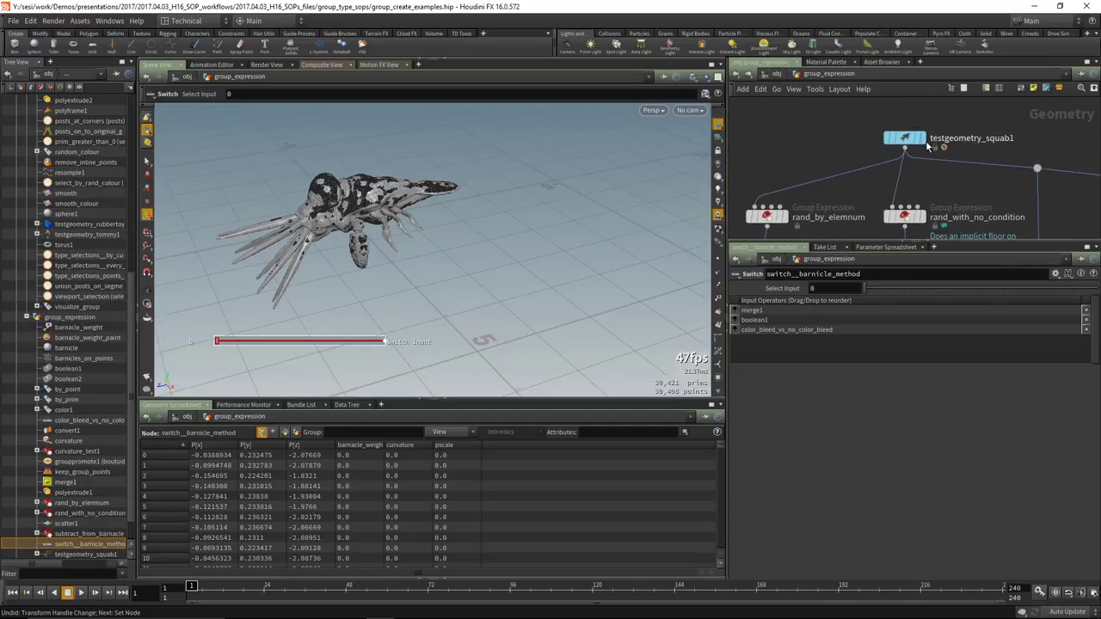
click(917, 139)
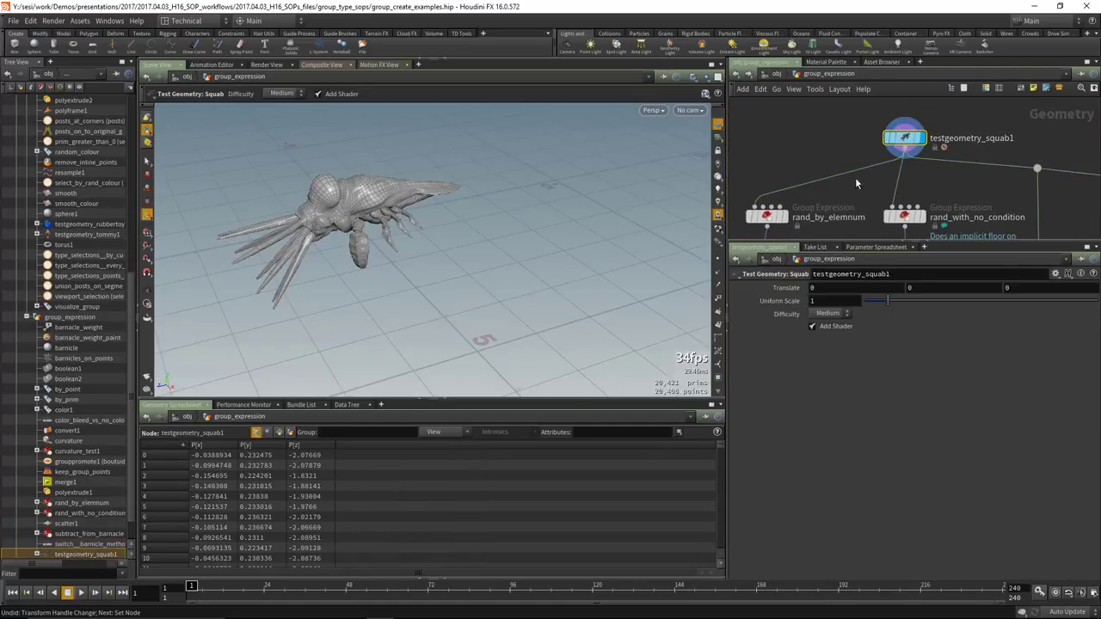
middle_drag(788, 217, 843, 148)
click(840, 149)
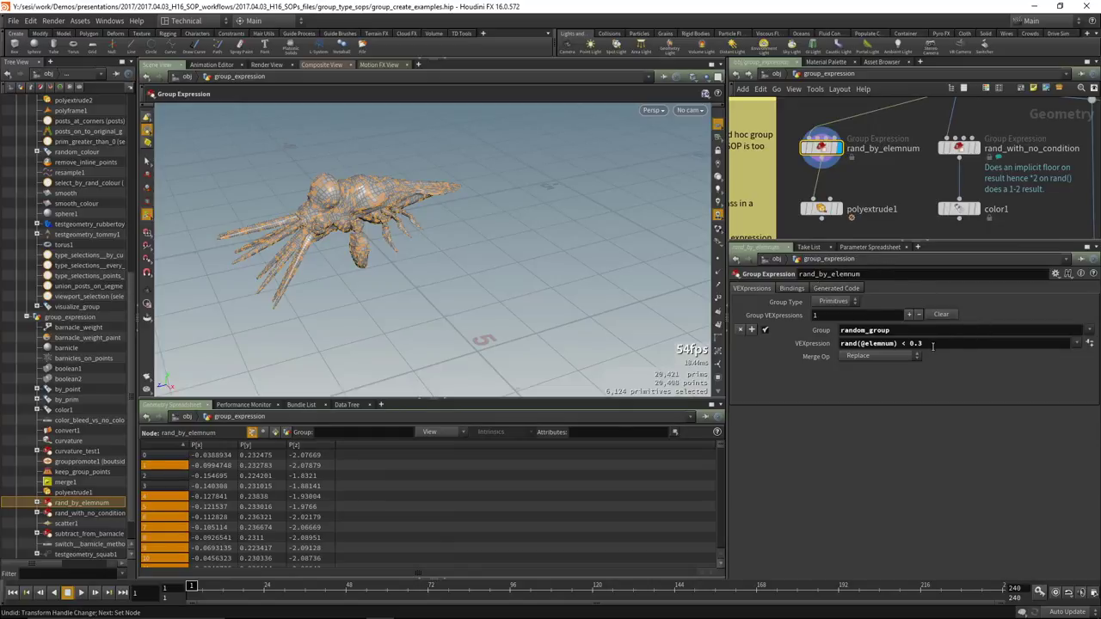
drag(930, 344, 833, 351)
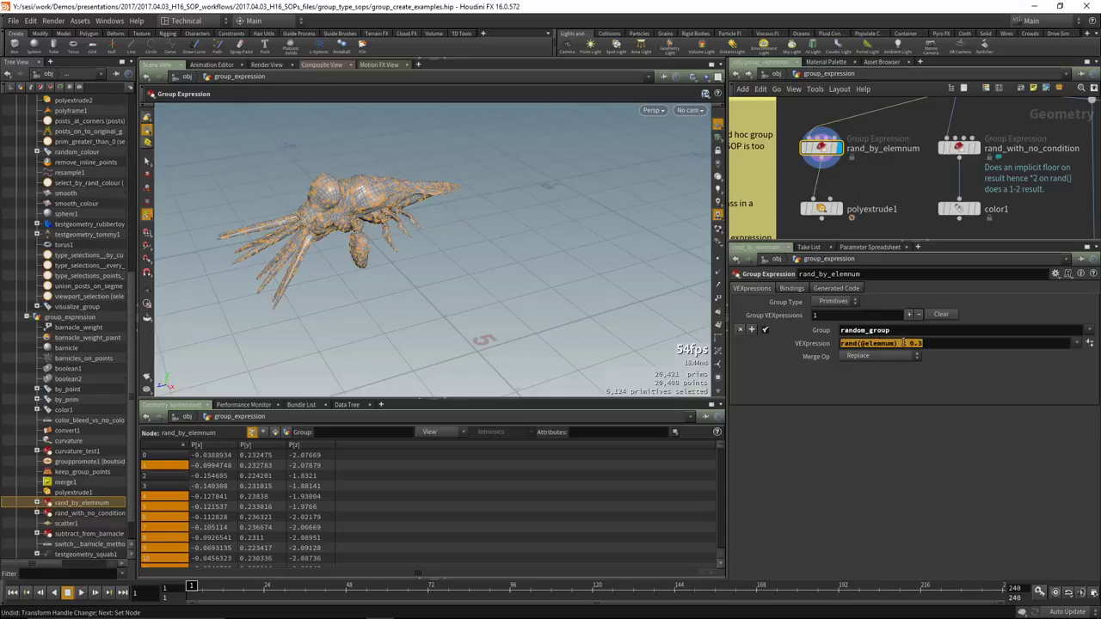
key(Return)
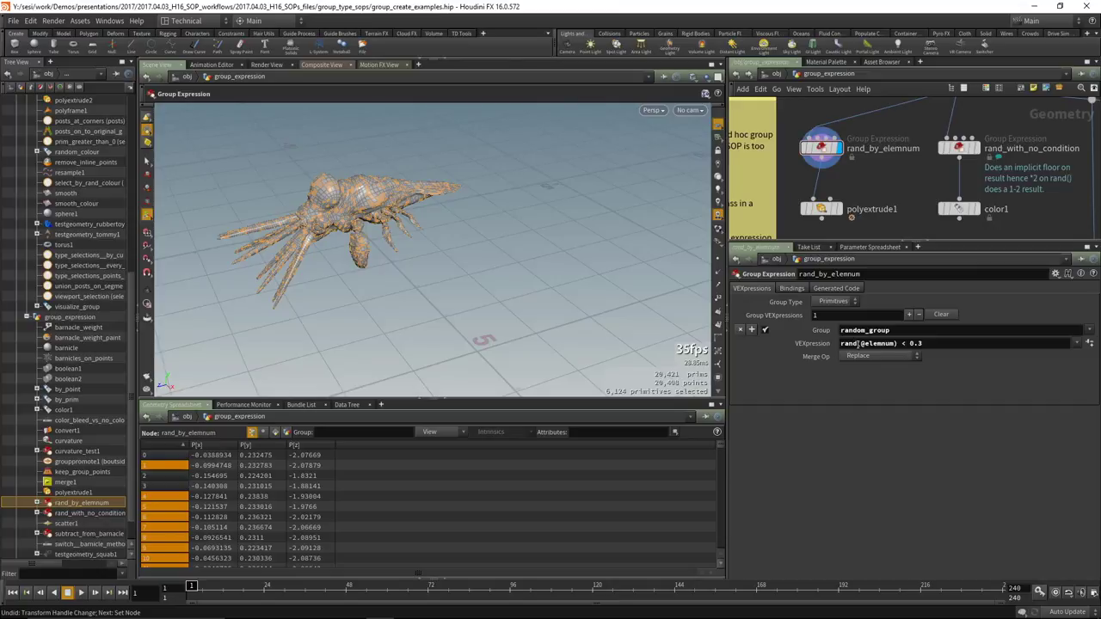
drag(862, 344, 898, 343)
click(1076, 343)
scroll(900, 180, down, 3)
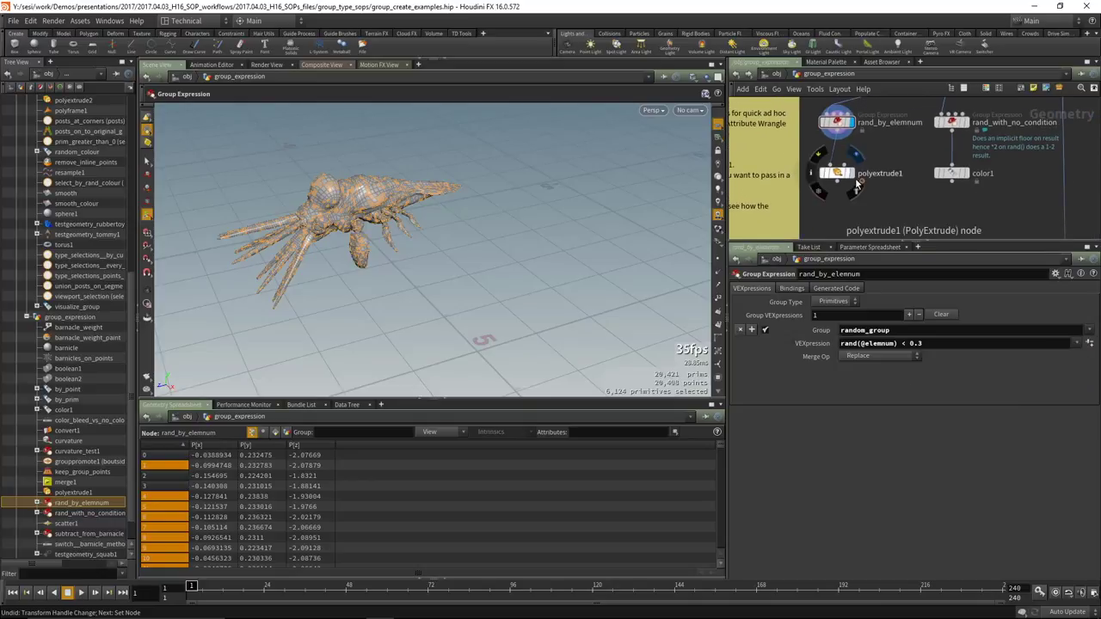
Display polyextrude1 and inspect the squab's extruded random_group primitives up close without the extrusion handles.
click(852, 177)
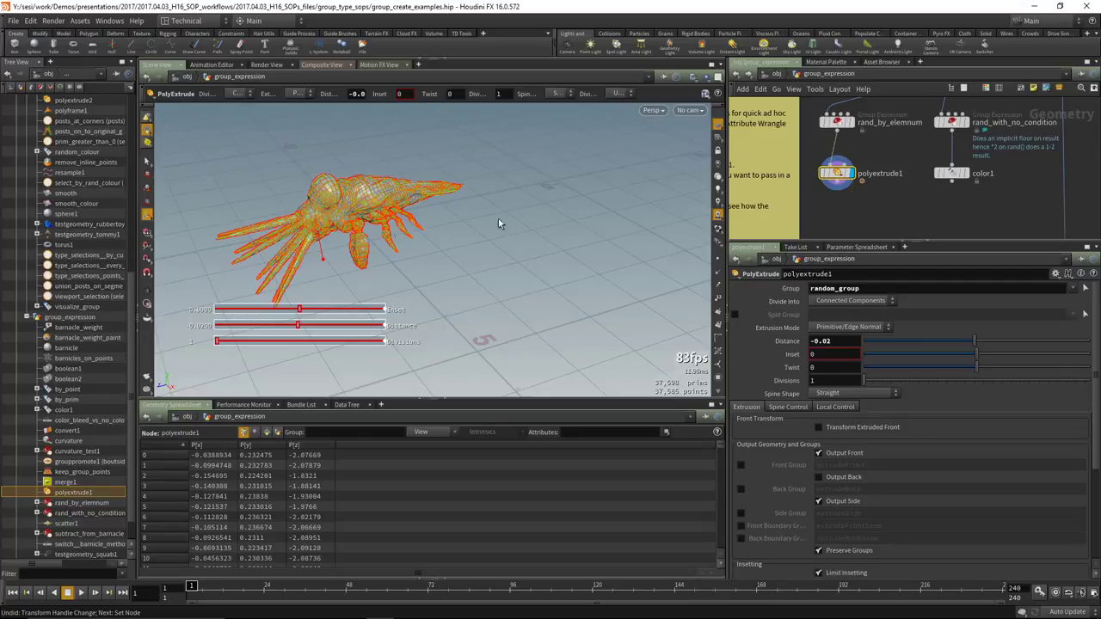
drag(509, 221, 372, 211)
key(Escape)
scroll(435, 258, up, 5)
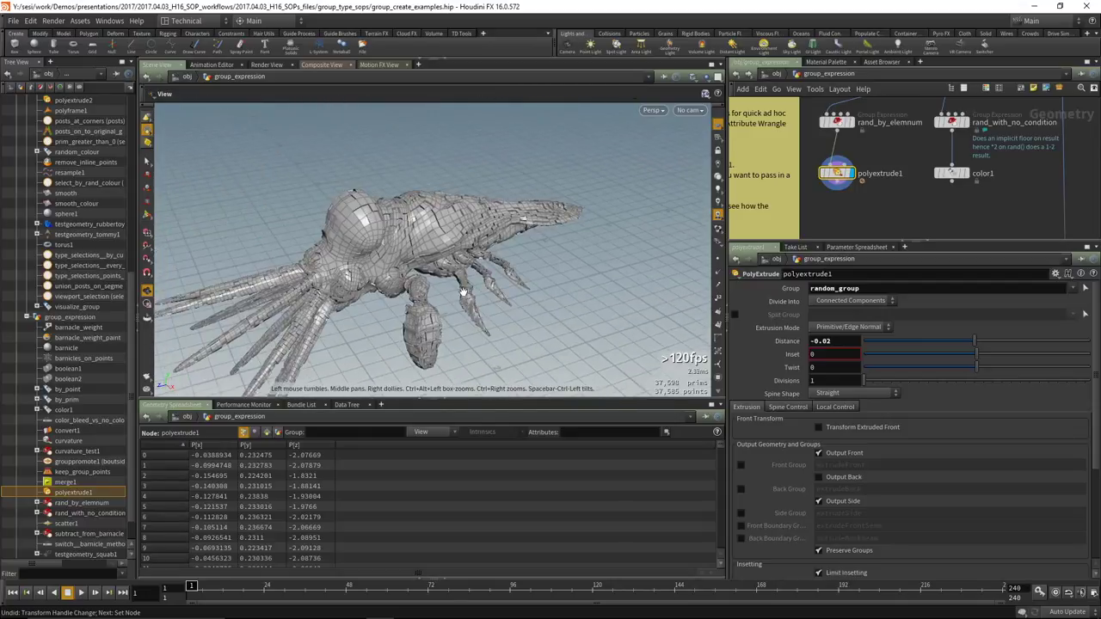
drag(440, 267, 555, 274)
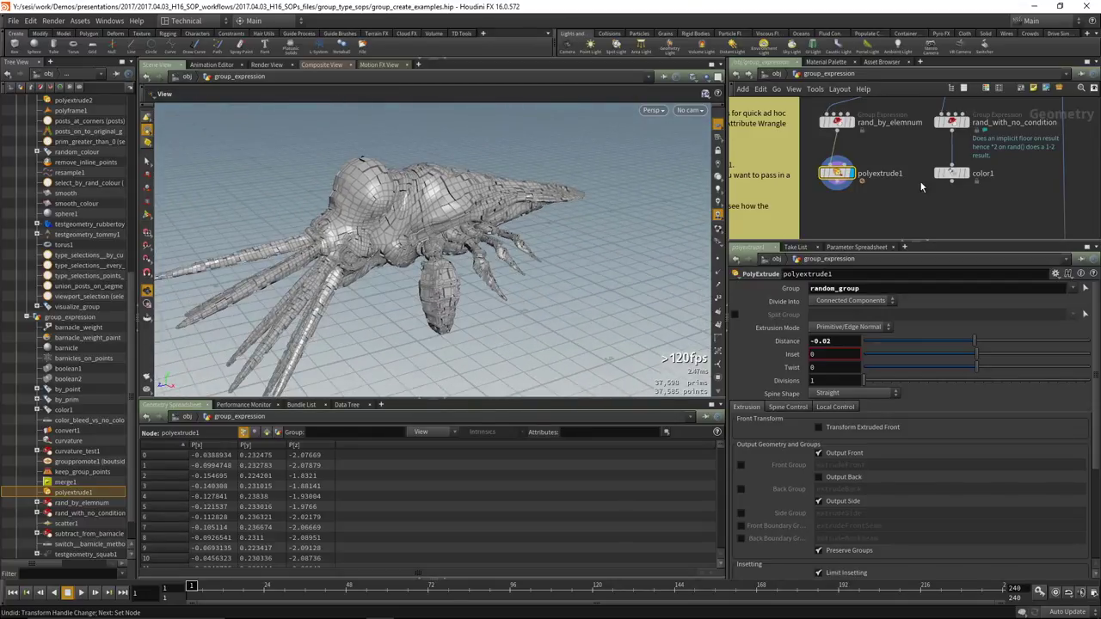
Display rand_with_no_condition and examine its random_group VEXpression for points.
scroll(1020, 187, down, 2)
scroll(952, 162, up, 3)
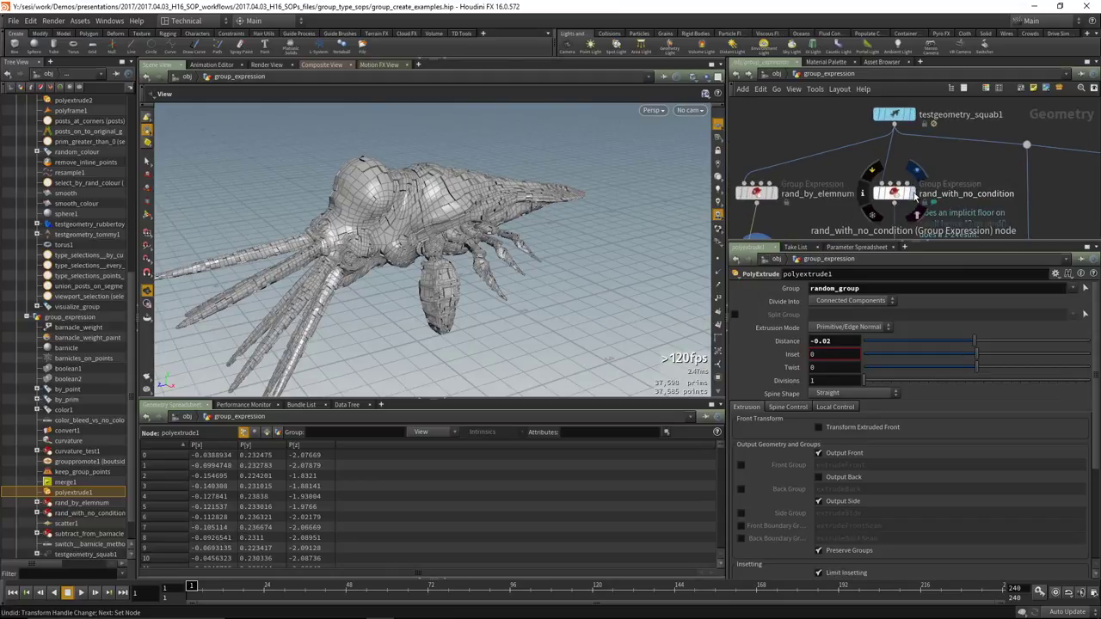
click(897, 196)
click(897, 196)
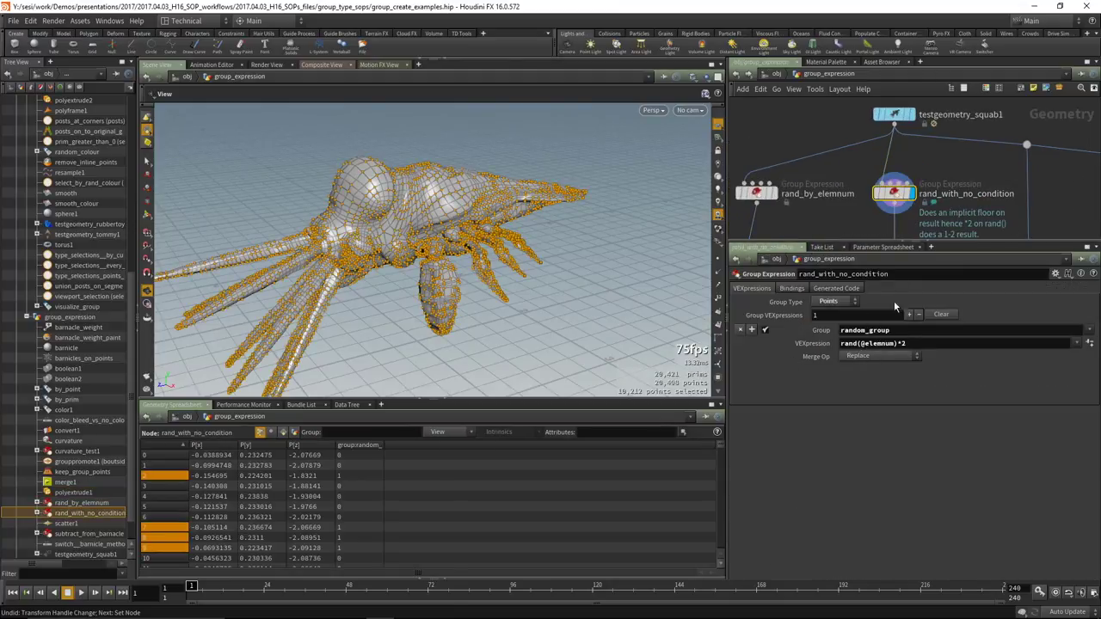
Display the color1 node below rand_with_no_condition to view random_group coloured on the squab.
middle_drag(858, 215, 858, 185)
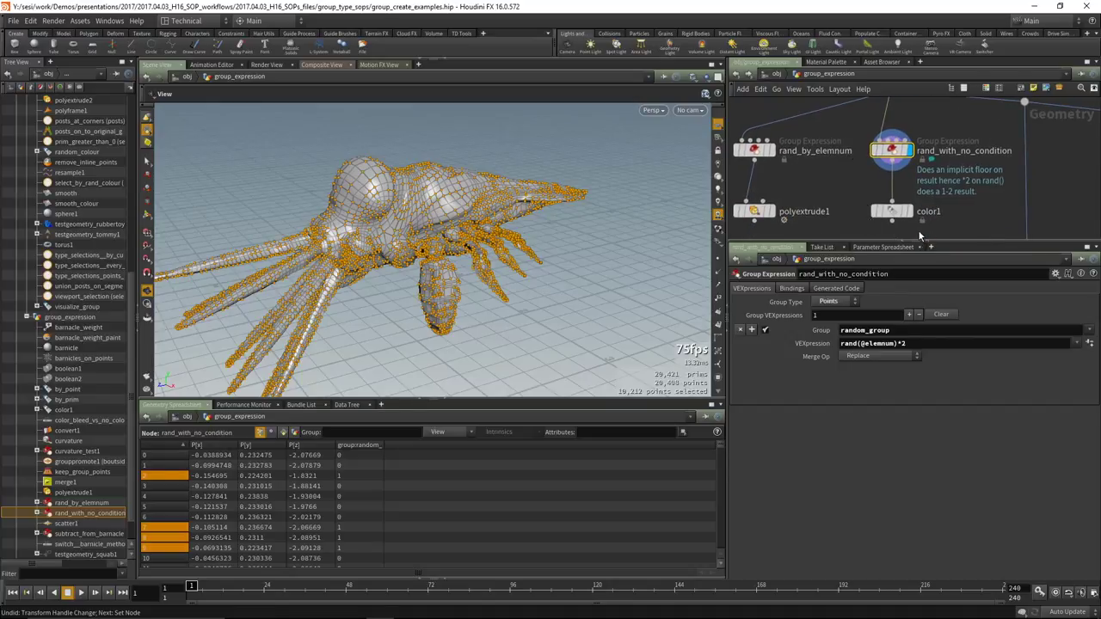
click(893, 211)
click(909, 210)
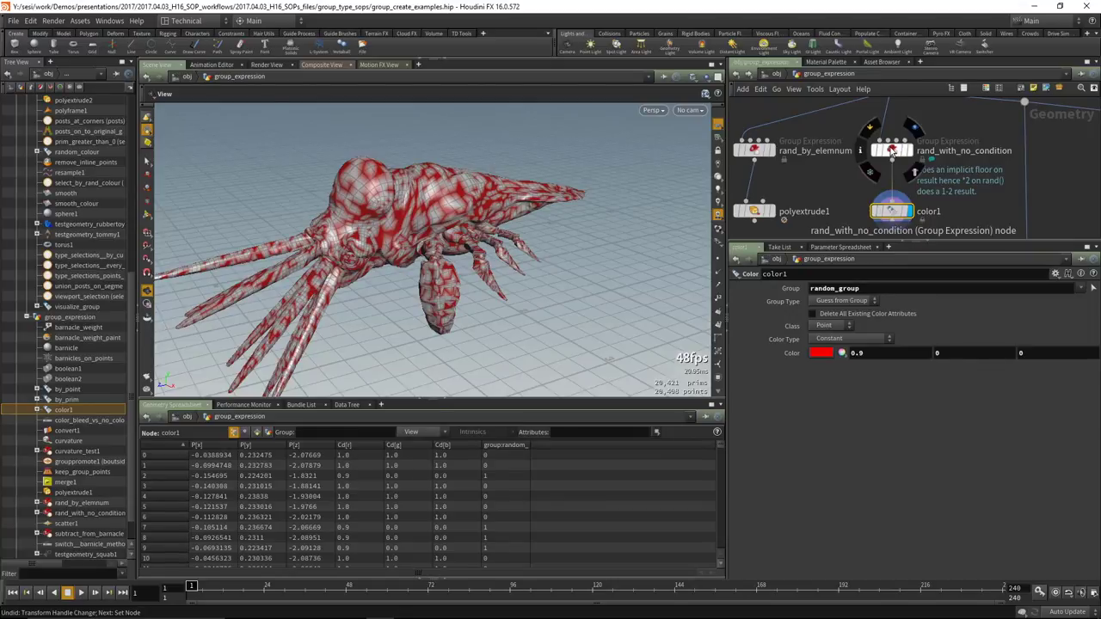
Display the curvature Measure node and review its settings and the point curvature attribute.
scroll(842, 193, down, 2)
middle_drag(1019, 201, 852, 163)
scroll(852, 163, up, 2)
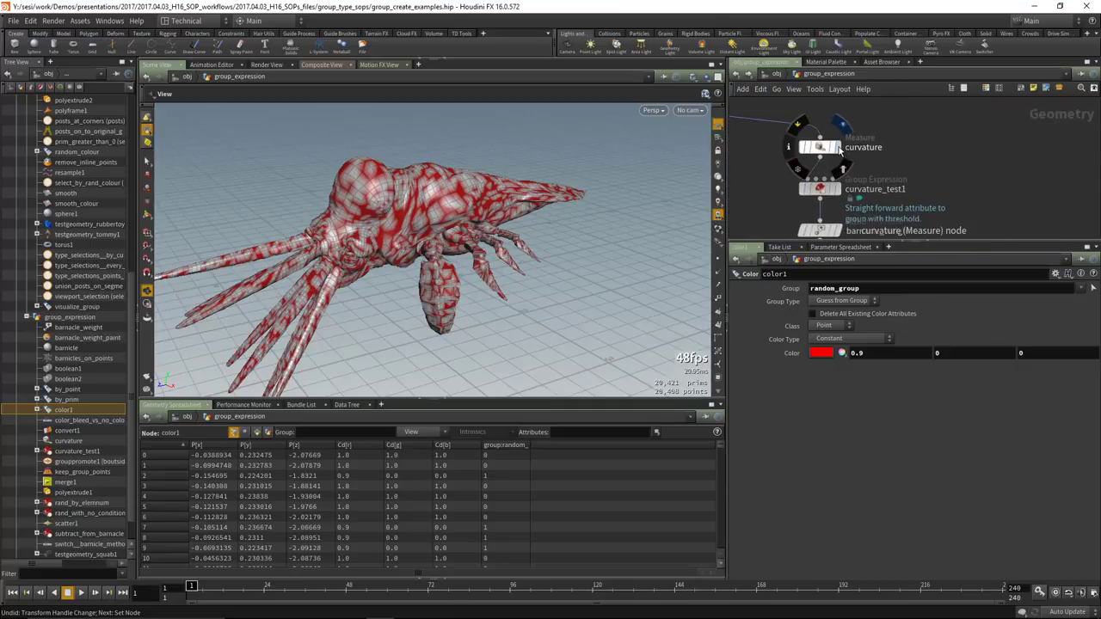
click(836, 148)
click(817, 147)
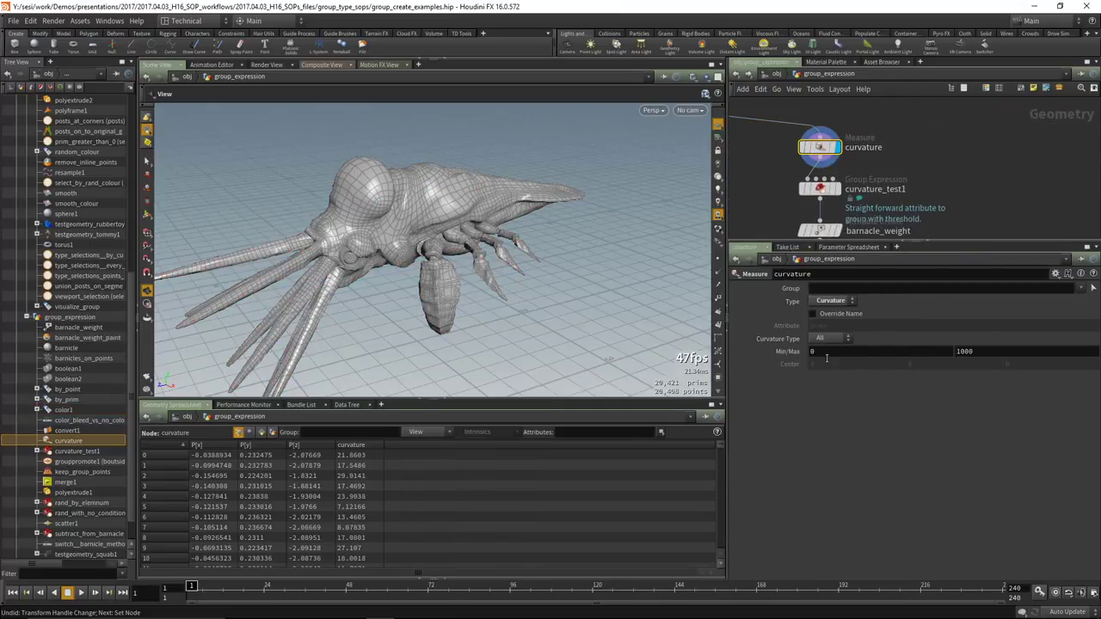
Display curvature_test1 and examine the VEXpression that builds the barnacles point group from curvature.
middle_drag(986, 167, 1015, 143)
click(874, 164)
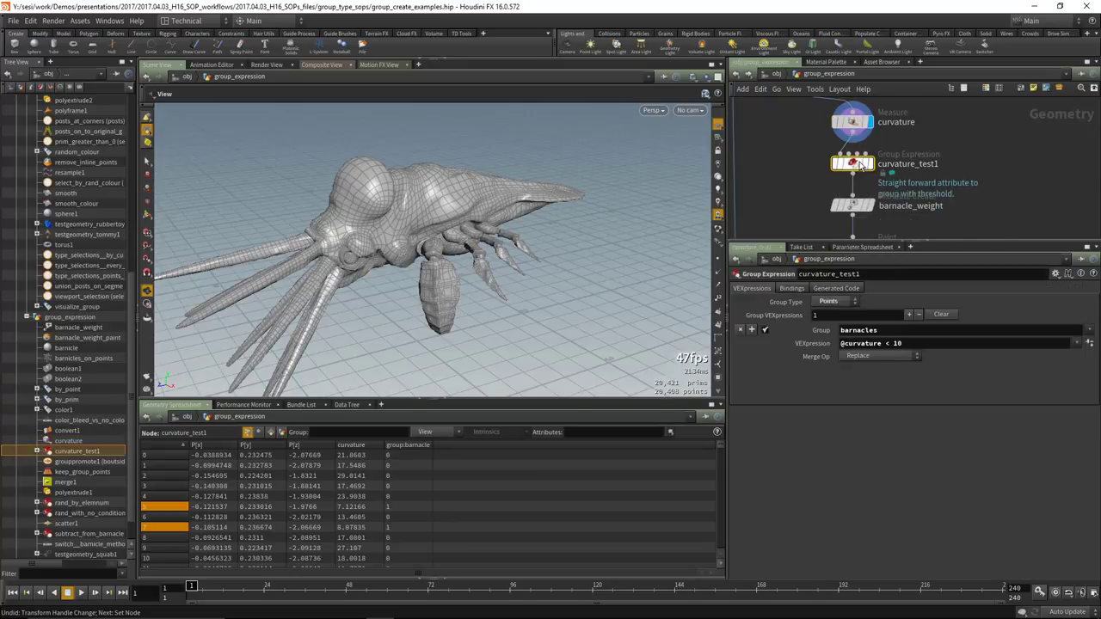
click(870, 164)
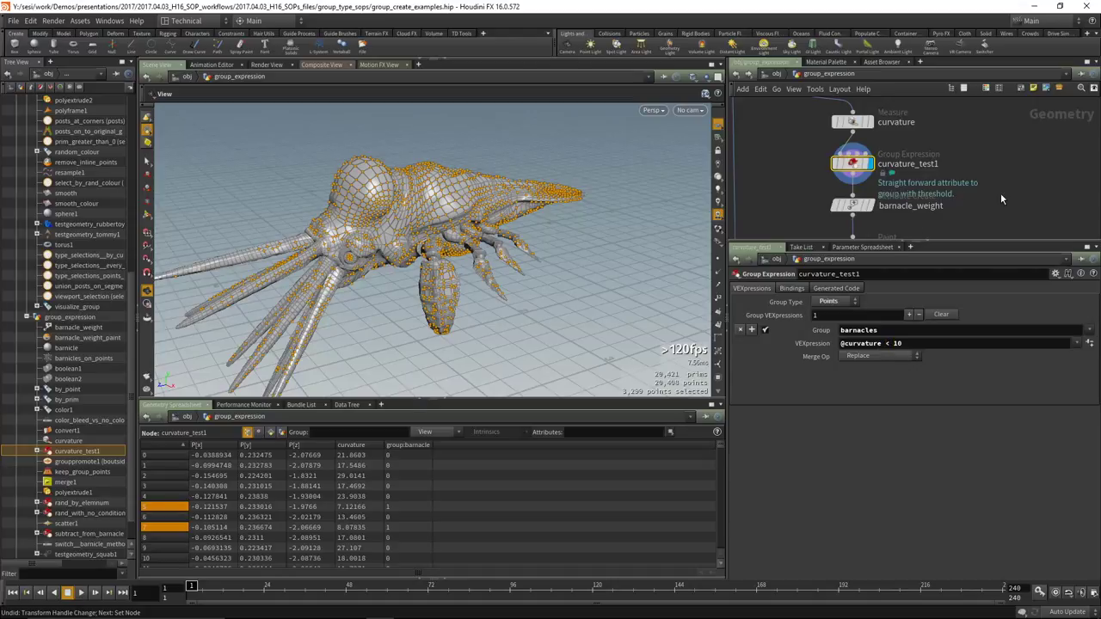
middle_drag(981, 184, 1003, 136)
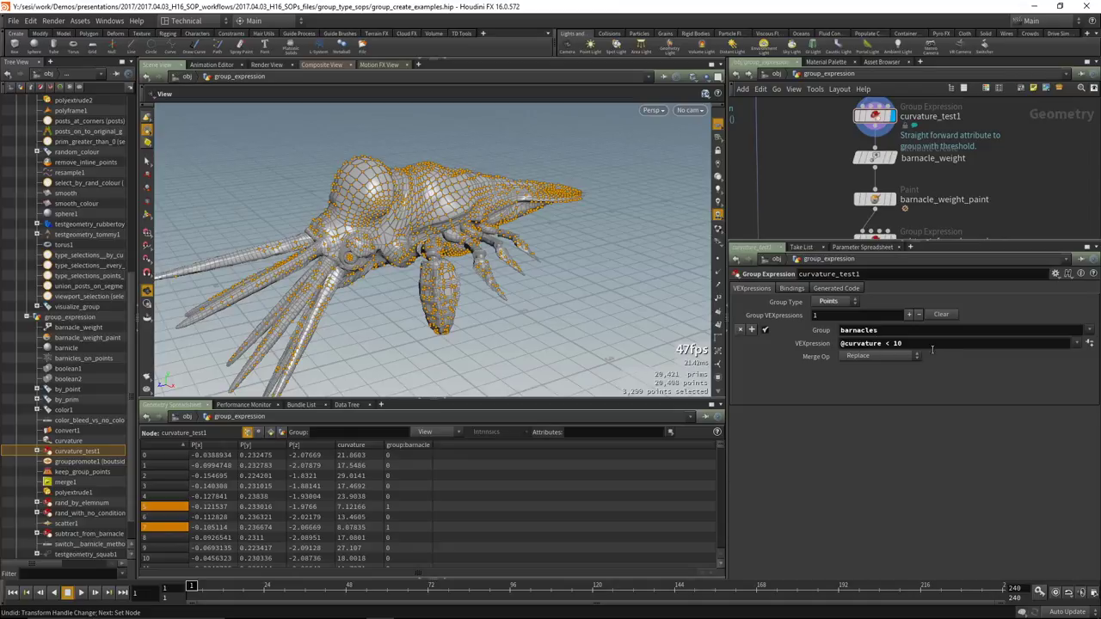
mouse_move(893, 158)
middle_down()
mouse_move(903, 141)
mouse_move(876, 145)
middle_up()
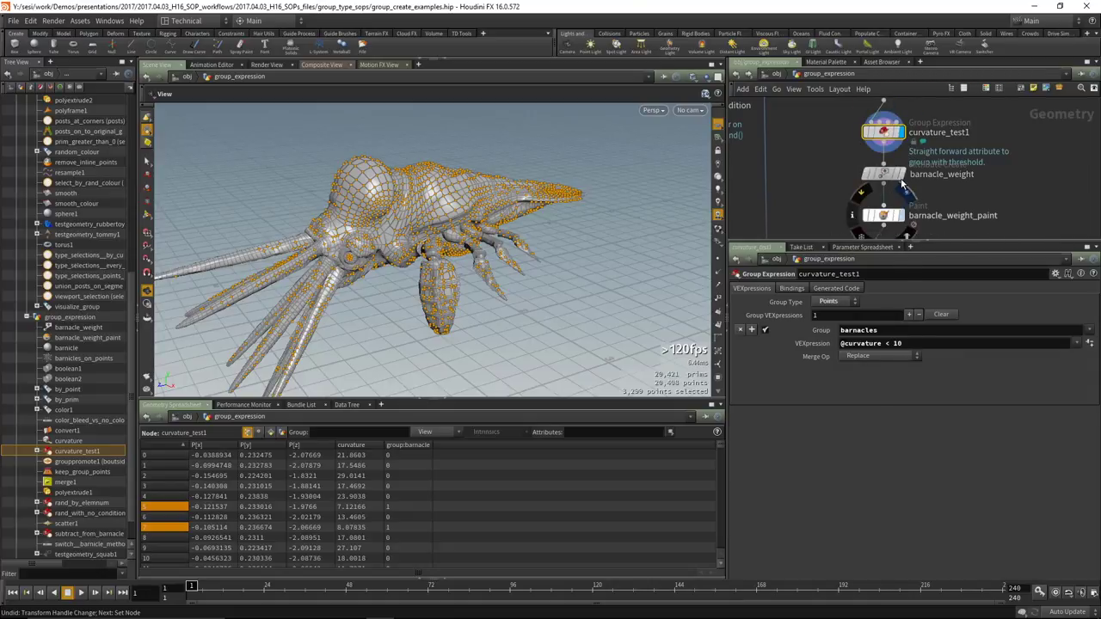
Display barnacle_weight, then barnacle_weight_paint, and activate its paint brush to view the painted weights on the squab.
click(902, 175)
click(884, 175)
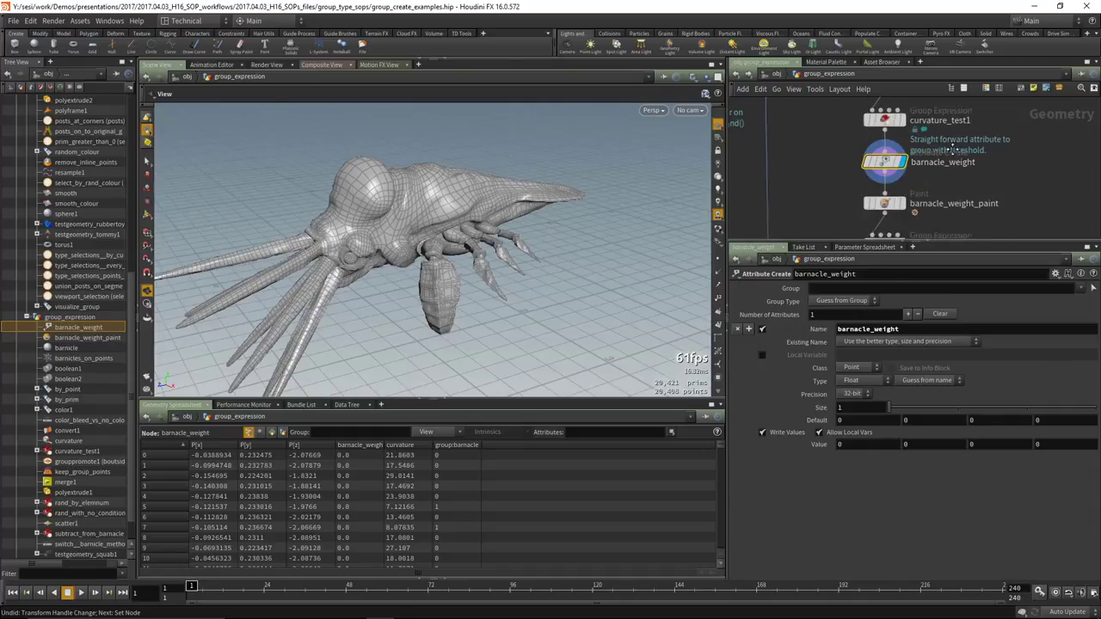
click(874, 148)
click(858, 138)
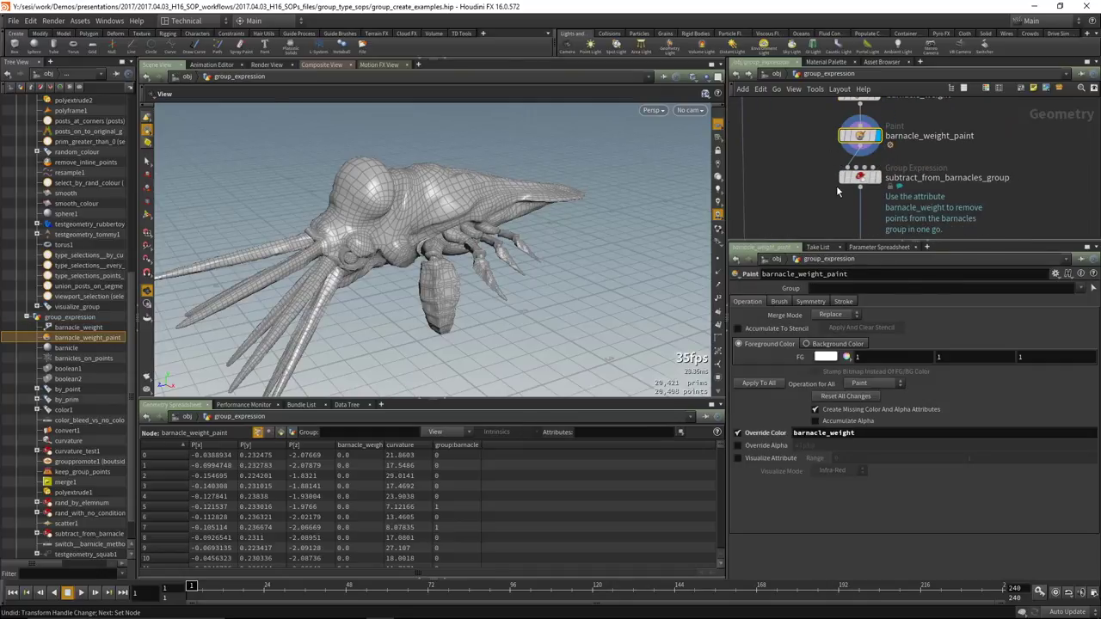
middle_drag(816, 200, 801, 175)
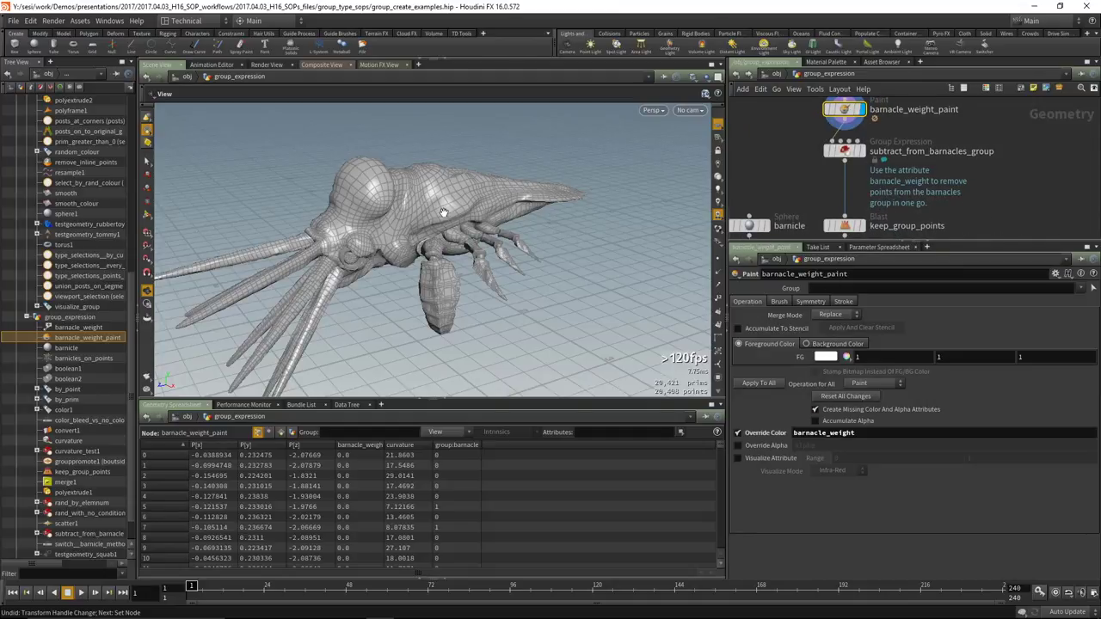
key(Return)
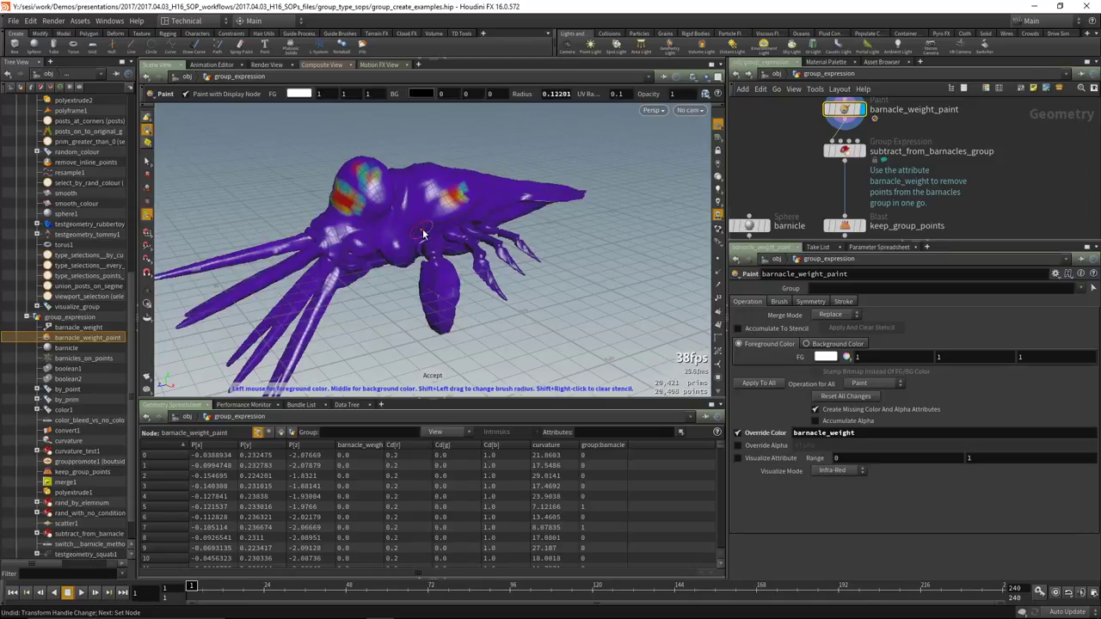
Display switch__barnicle_method to view the final barnacle geometry while barnacle_weight_paint stays selected.
scroll(451, 231, up, 2)
middle_drag(856, 199, 879, 144)
scroll(860, 146, down, 5)
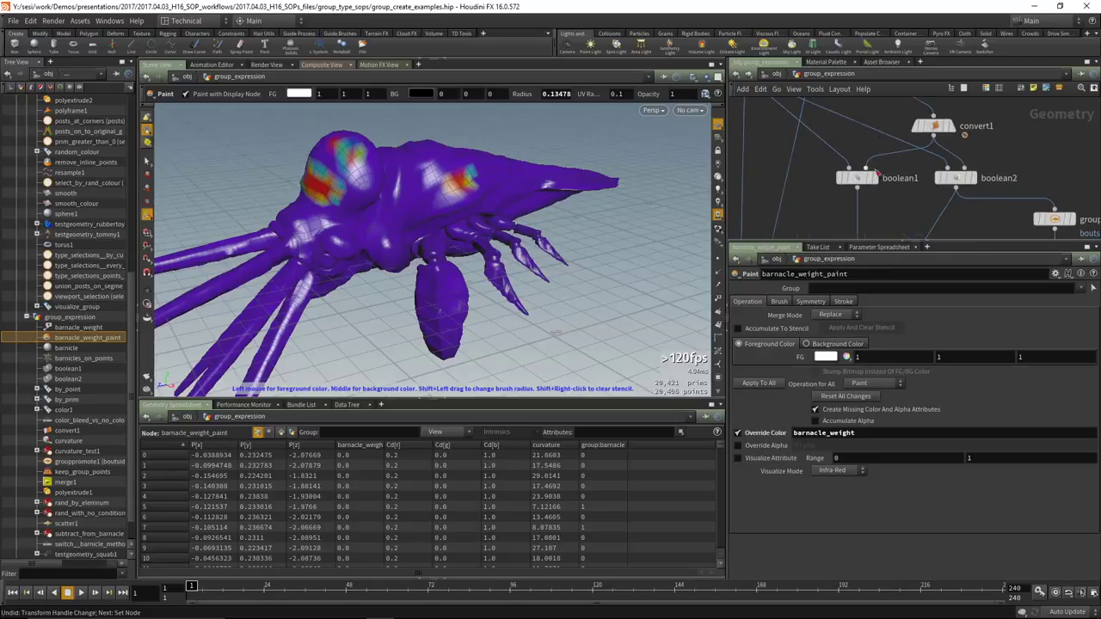
scroll(865, 194, up, 5)
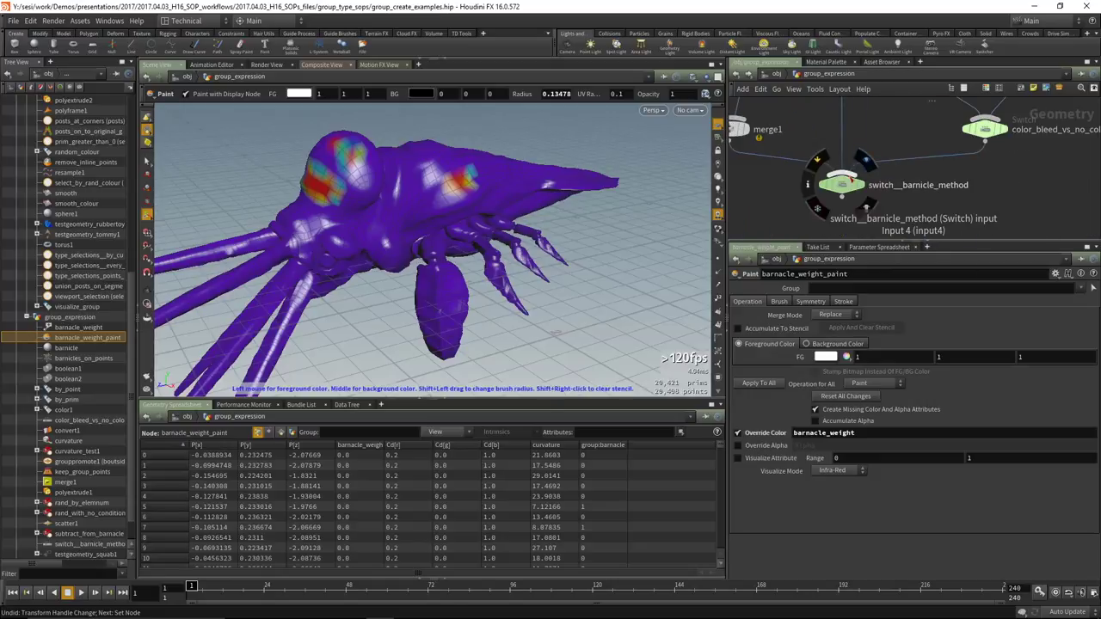
click(865, 191)
middle_drag(865, 191, 889, 194)
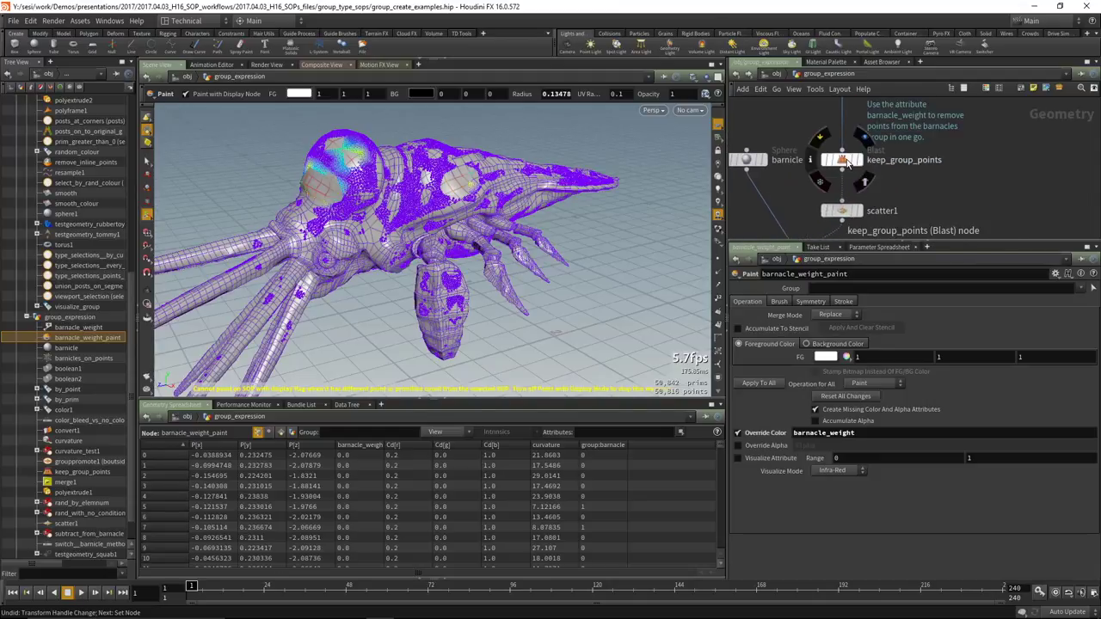
Review subtract_from_barnacles_group's expression, then paint another barnacle_weight patch on the squab's rear upper body with barnacle_weight_paint.
middle_drag(848, 163, 848, 223)
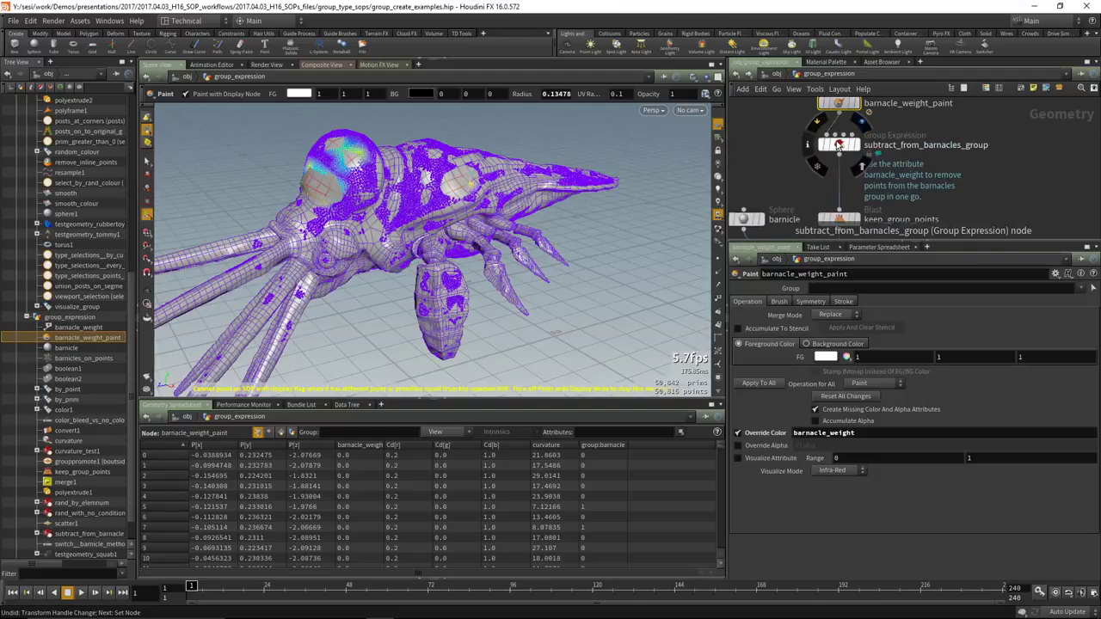
click(838, 144)
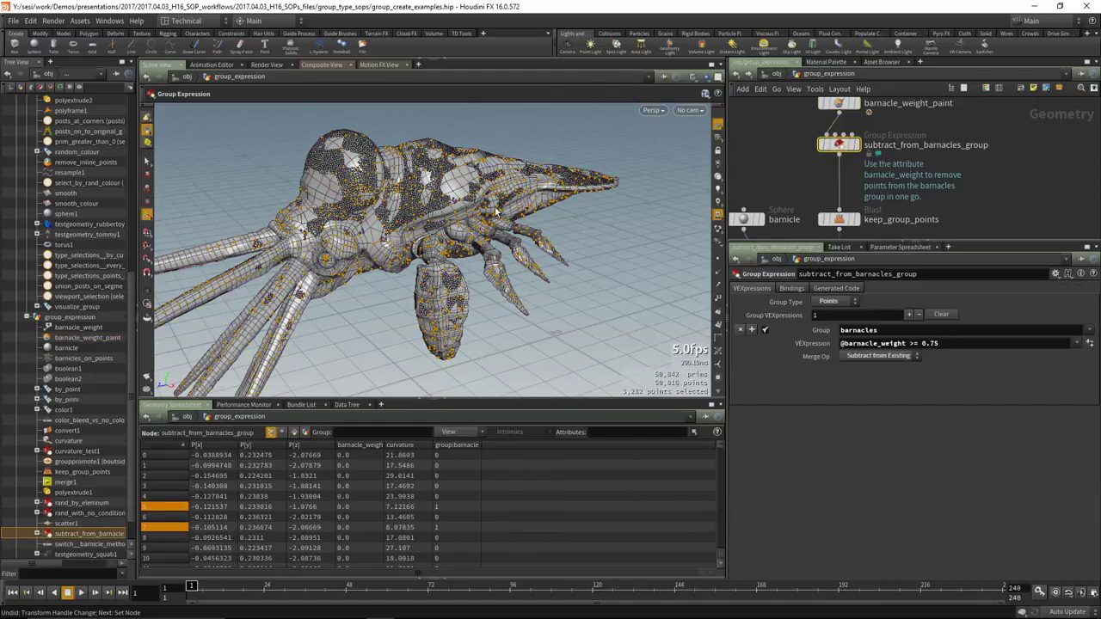
middle_drag(805, 117, 812, 176)
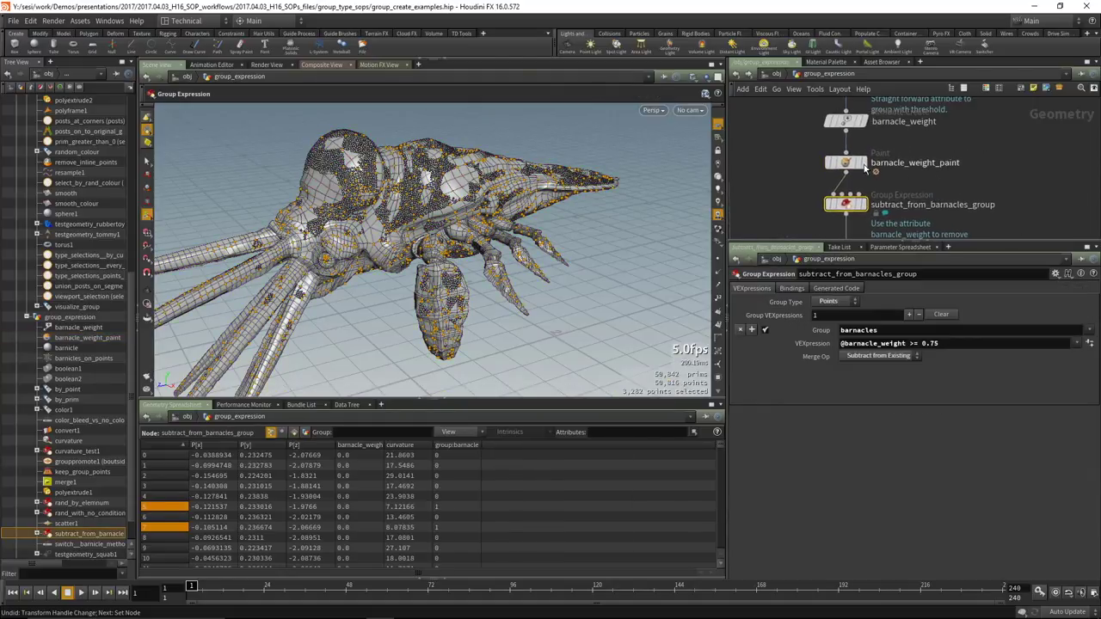
click(846, 162)
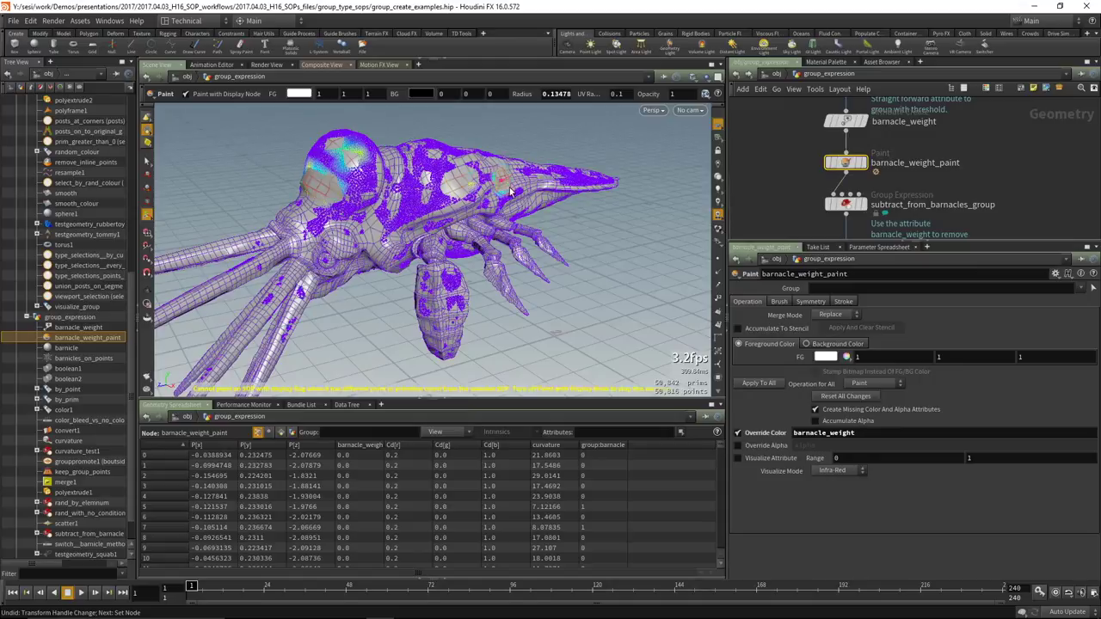
Examine subtract_from_barnacles_group's updated point group and merge operation, then highlight the Override Color attribute name on barnacle_weight_paint.
middle_drag(843, 179, 823, 158)
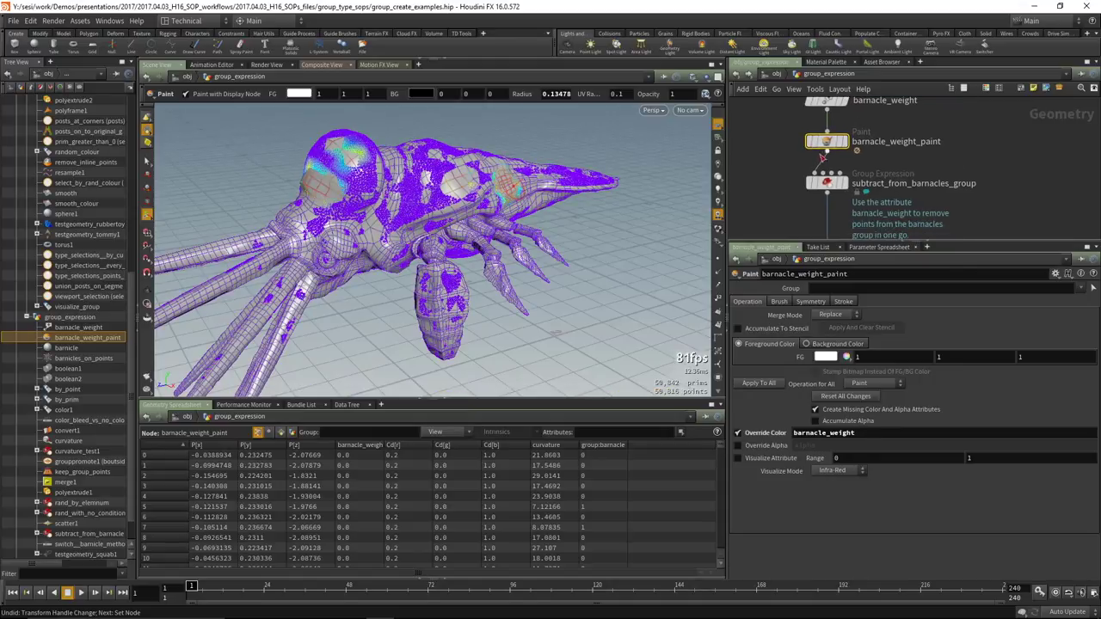
mouse_move(823, 140)
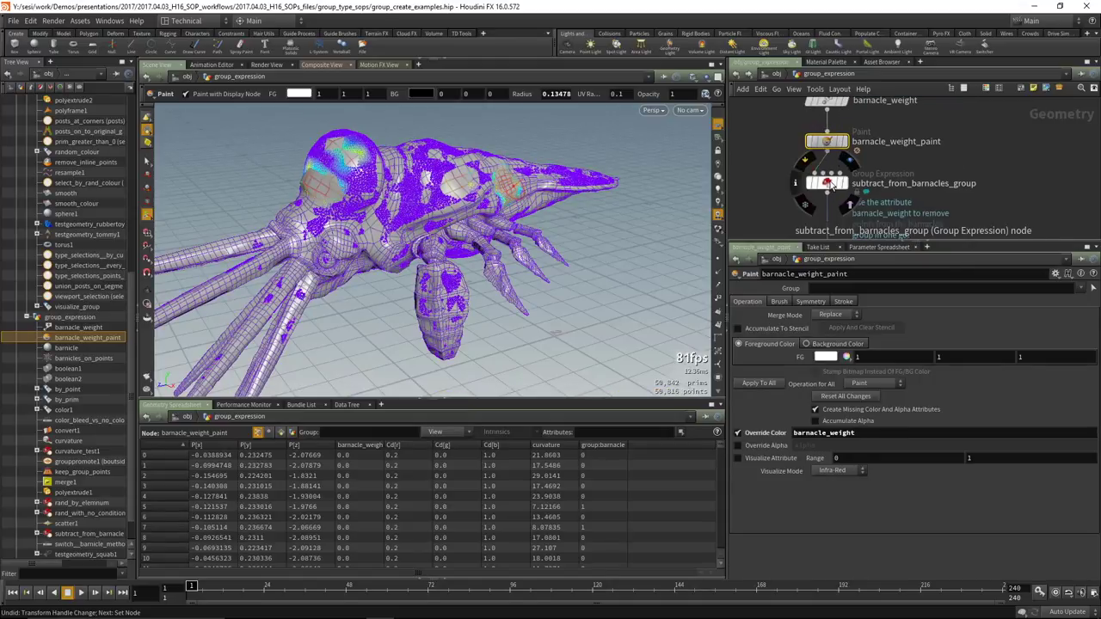
click(828, 183)
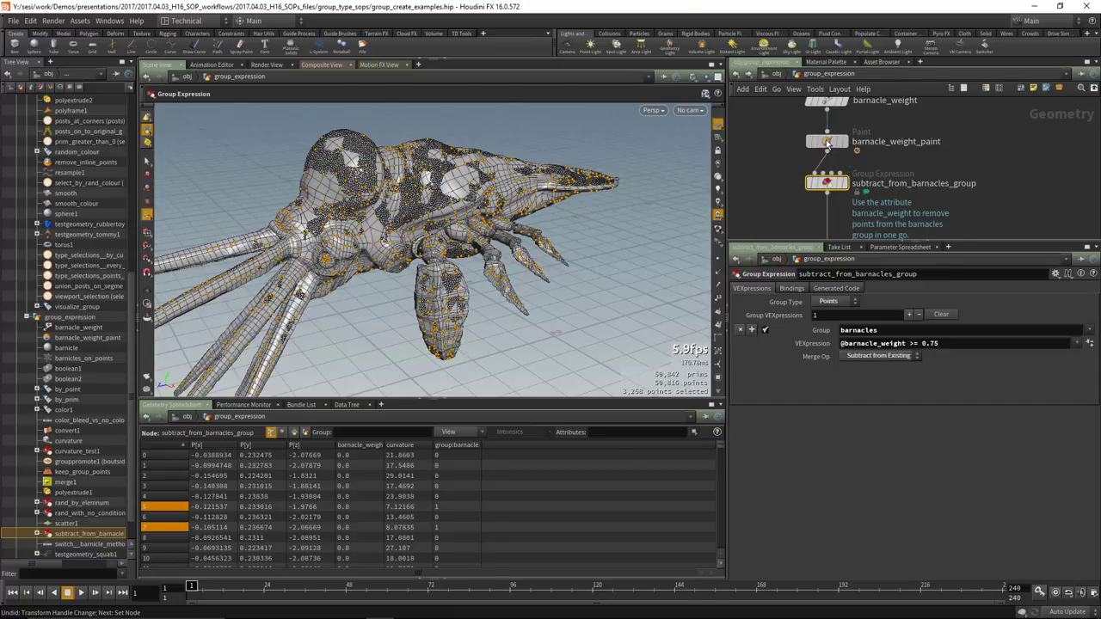
click(827, 142)
drag(869, 433, 762, 433)
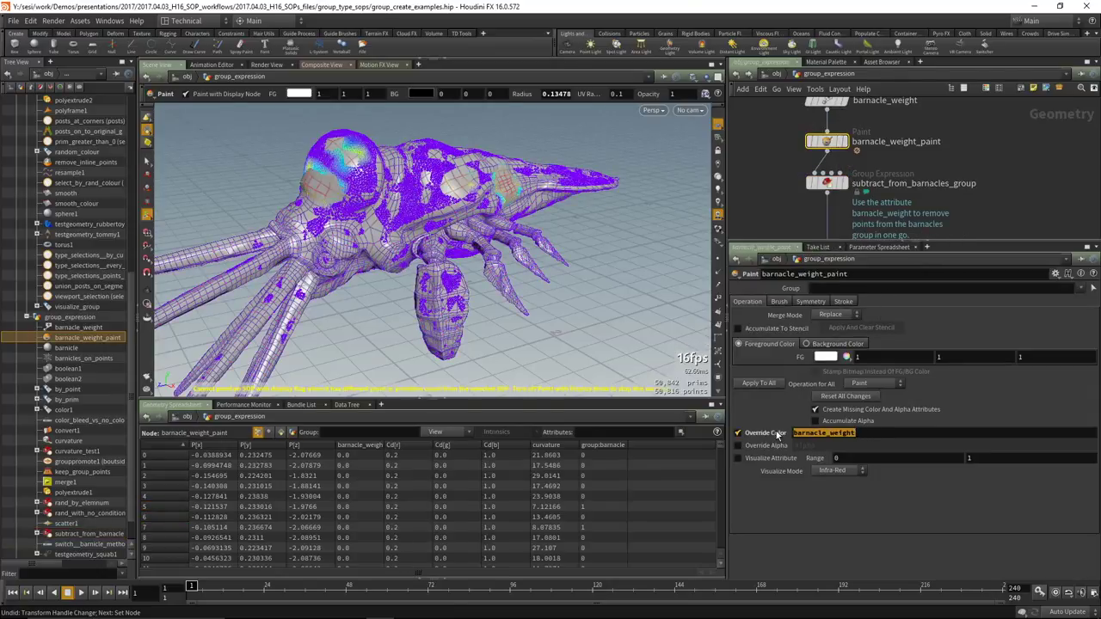
scroll(800, 146, down, 5)
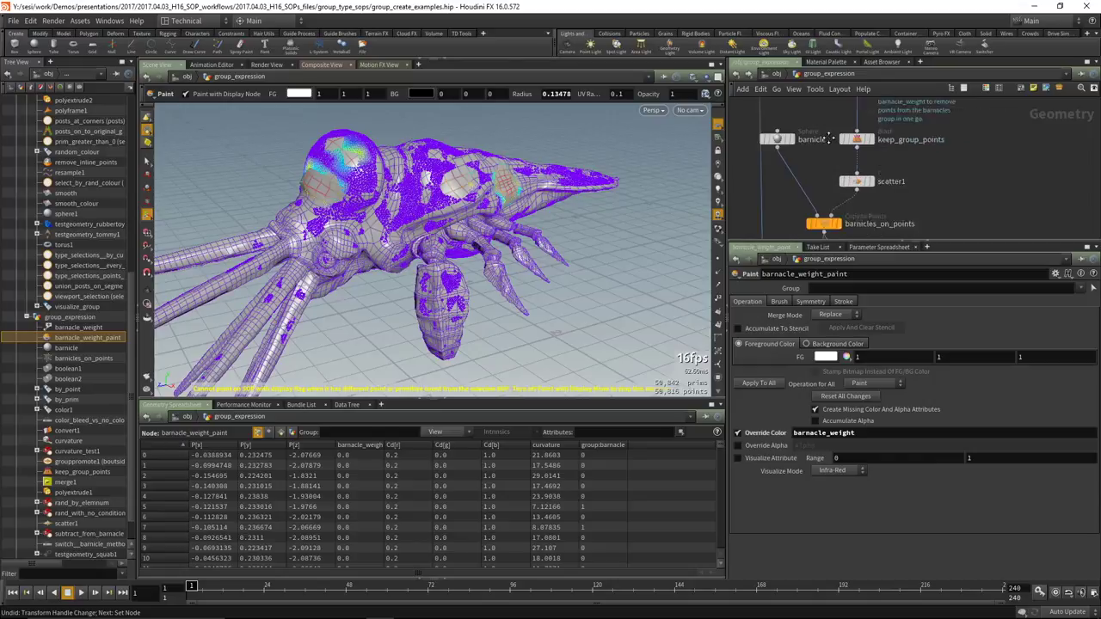
Display scatter1 to view the scattered points, then barnicles_on_points to view the barnacles copied onto them.
click(873, 161)
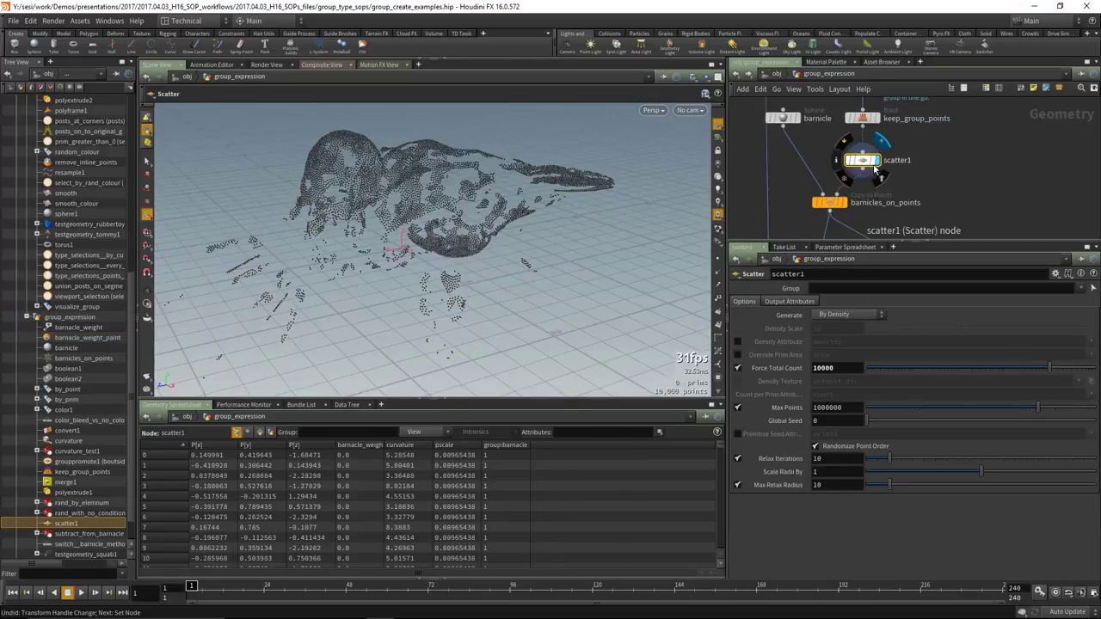
click(837, 204)
scroll(925, 203, down, 2)
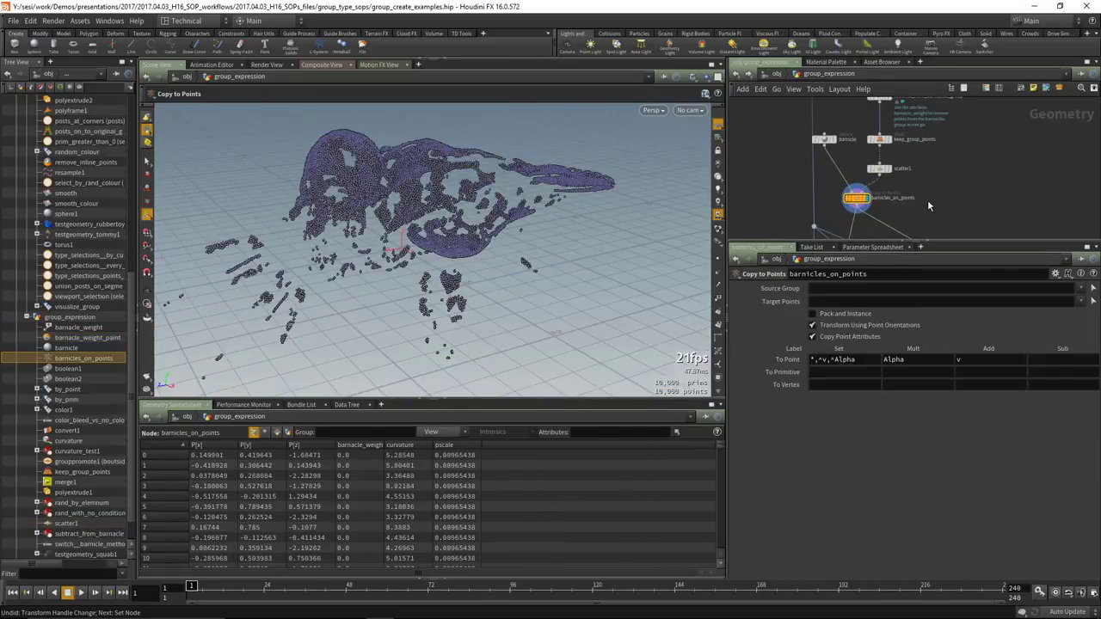
Look over the barnacle branch around barnicles_on_points and the overall layout of the group_expression network.
middle_drag(924, 202, 897, 171)
scroll(907, 176, down, 2)
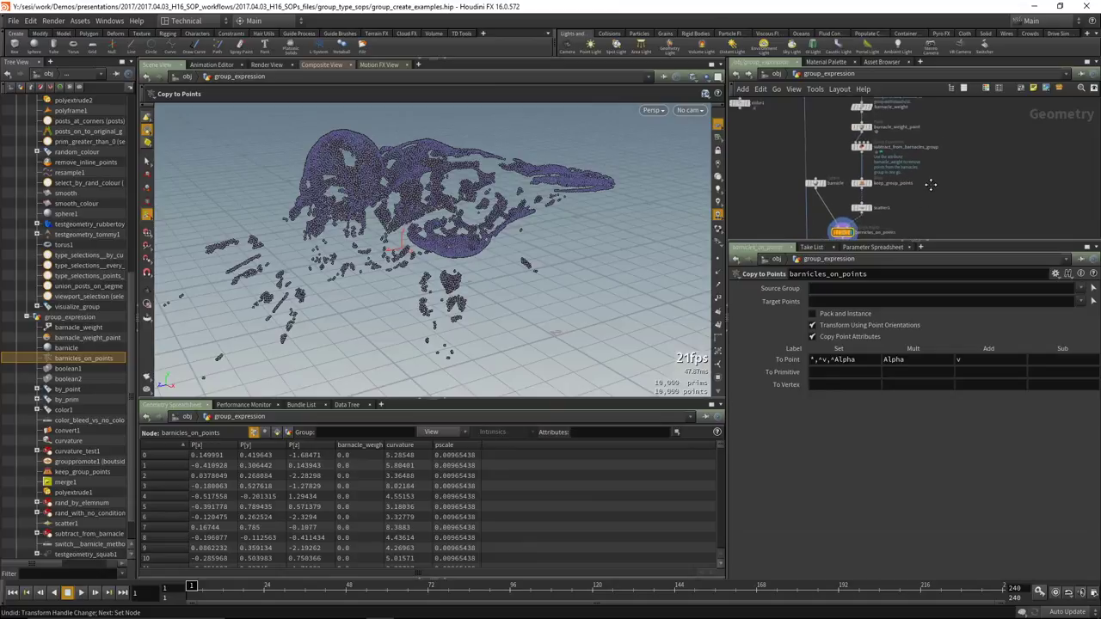
scroll(875, 181, up, 2)
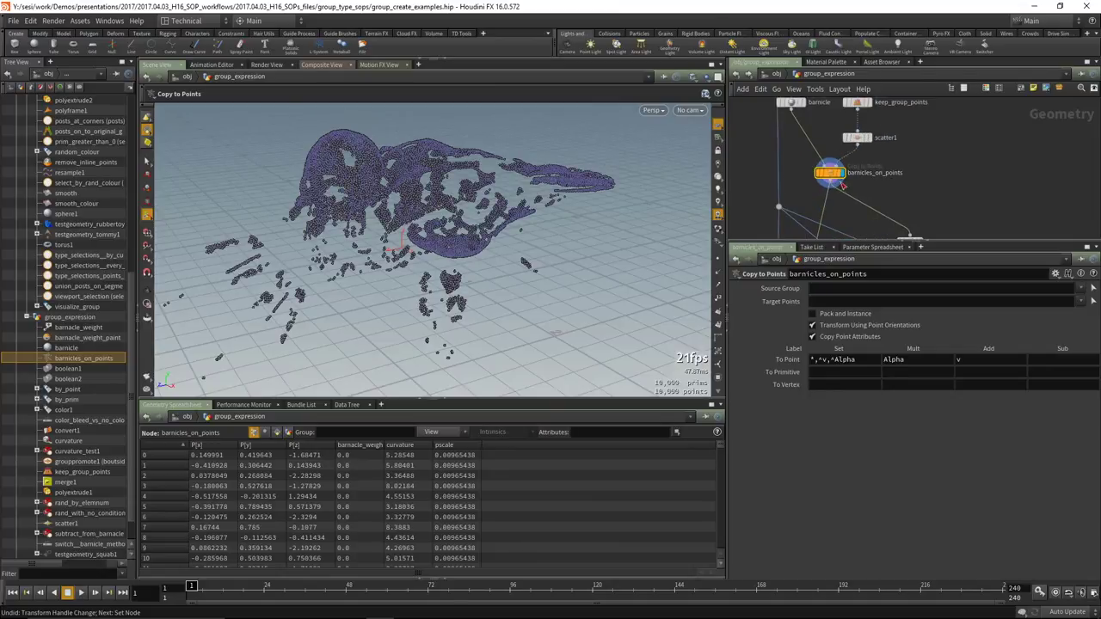
middle_drag(832, 176, 836, 194)
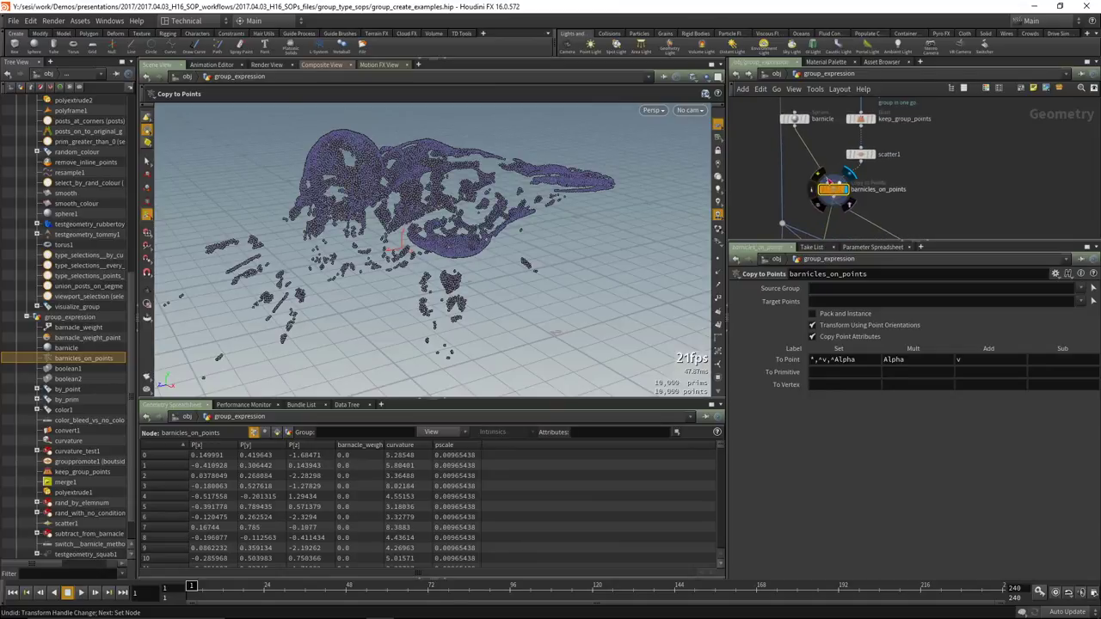
scroll(971, 164, down, 2)
middle_drag(971, 164, 894, 198)
scroll(937, 164, down, 2)
scroll(938, 153, down, 4)
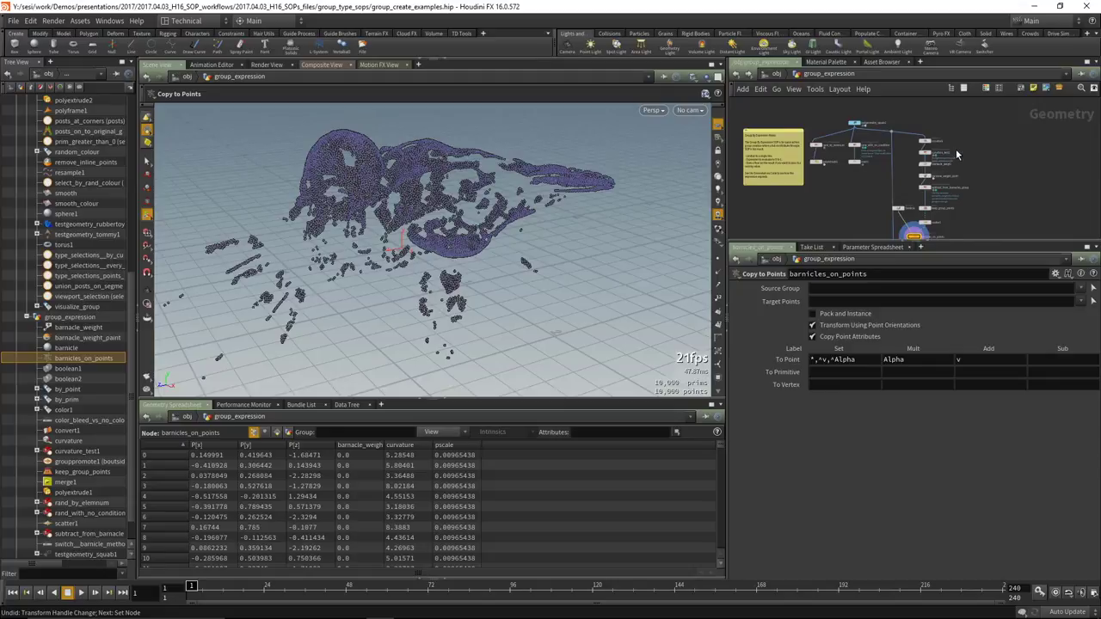
Return to the object level and open the group_by_range geometry network at alternate_prims.
key(u)
scroll(866, 184, up, 2)
click(832, 155)
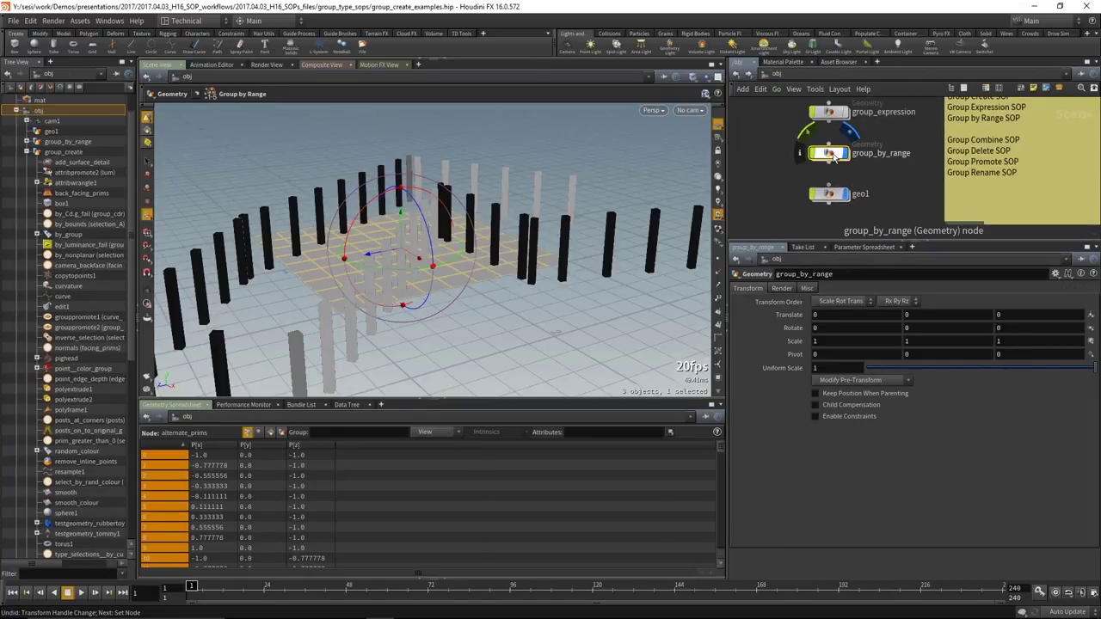
double_click(809, 153)
scroll(907, 179, up, 3)
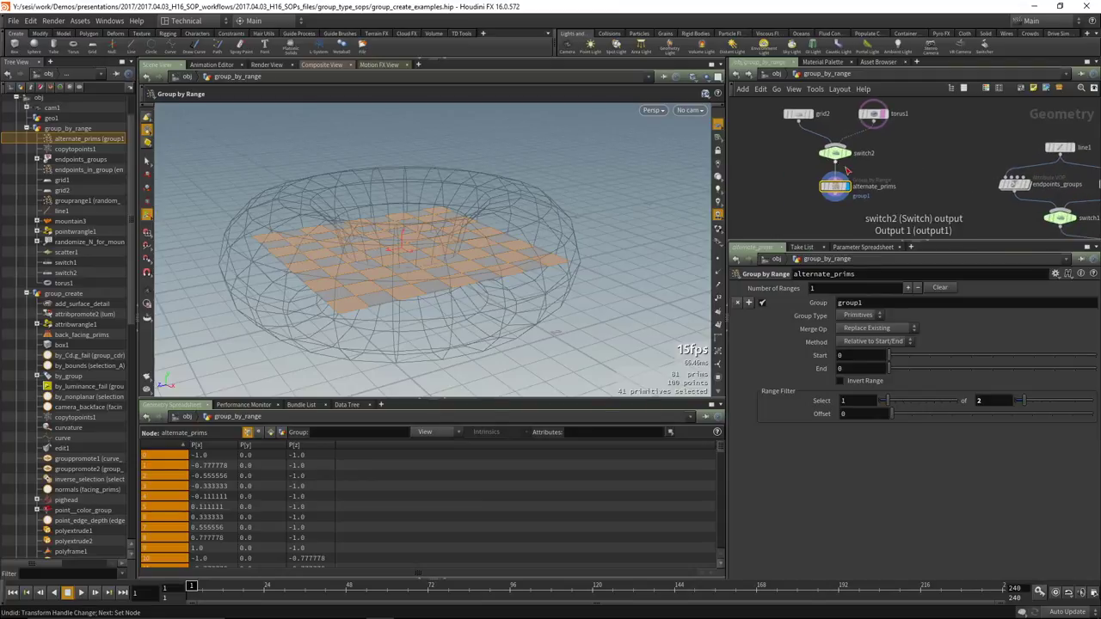
Examine alternate_prims' Group by Range settings and its primitive group on the grid in the 3D view.
middle_drag(906, 179, 932, 190)
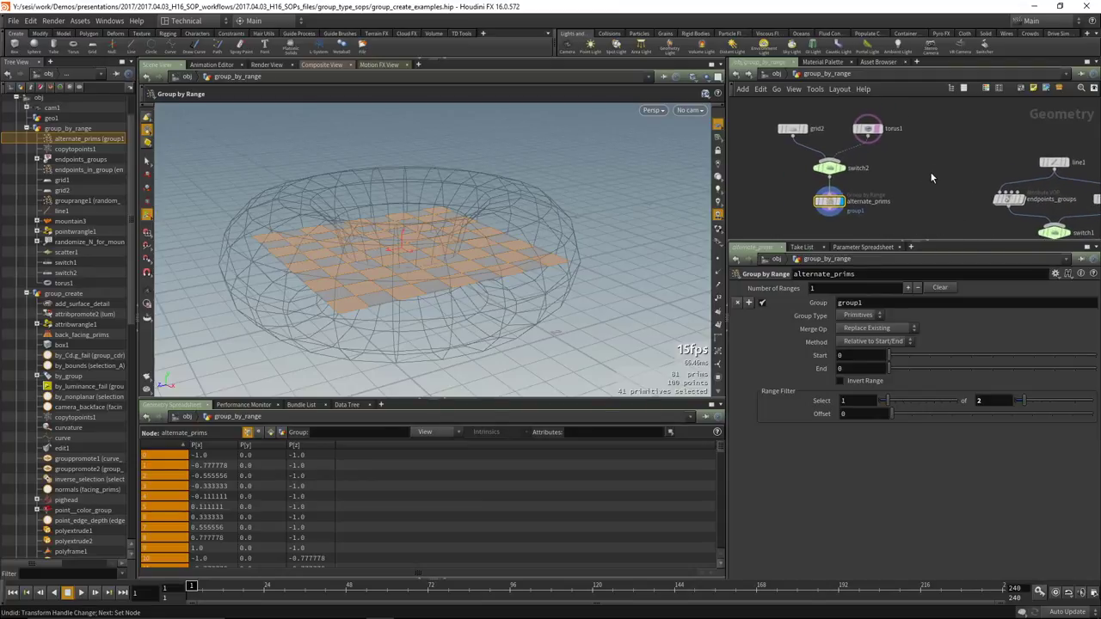
scroll(873, 182, up, 2)
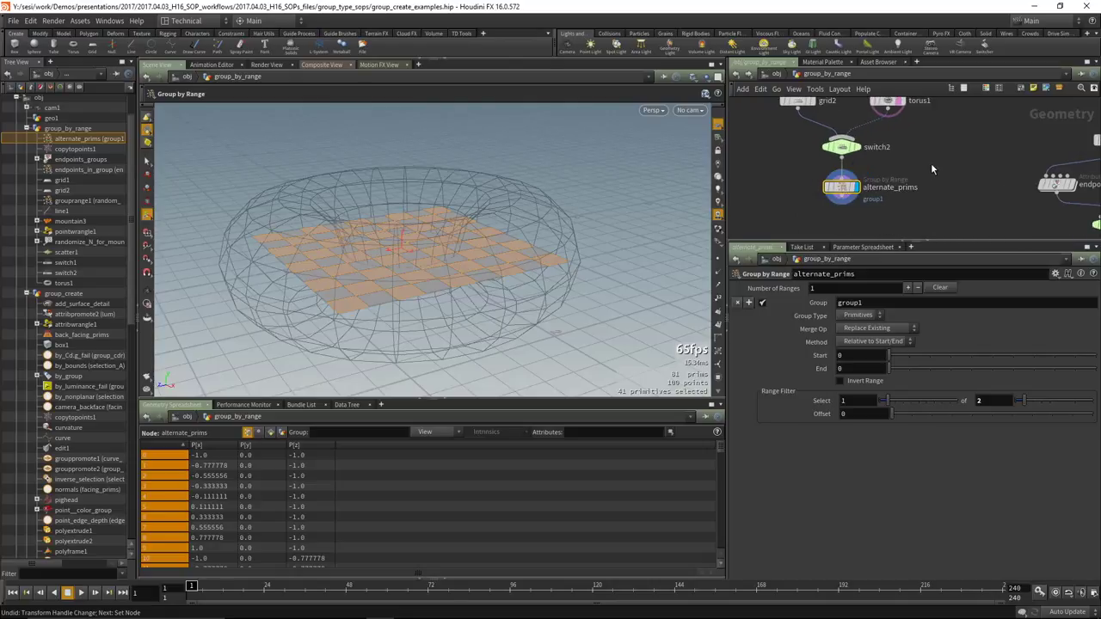
middle_drag(902, 121, 900, 145)
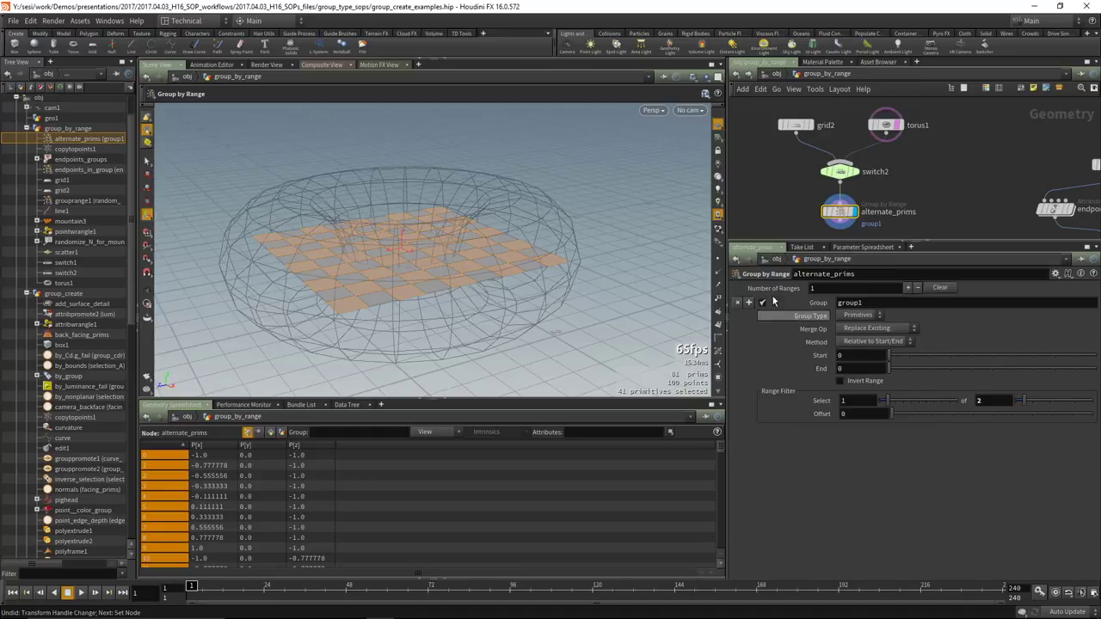
scroll(857, 233, up, 1)
middle_drag(858, 238, 863, 196)
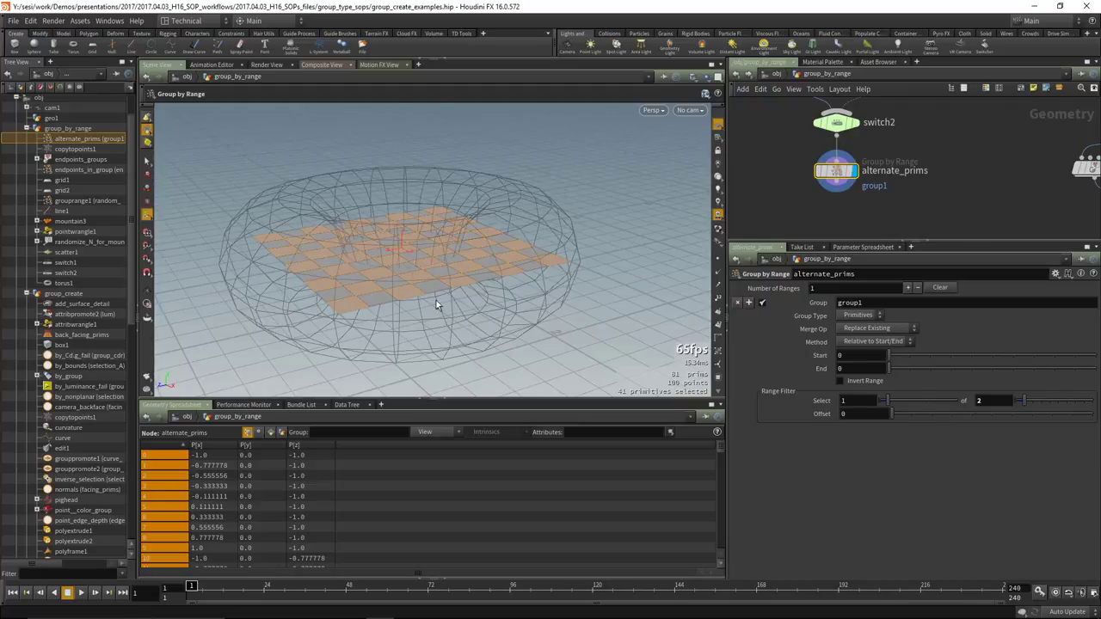
drag(444, 246, 556, 233)
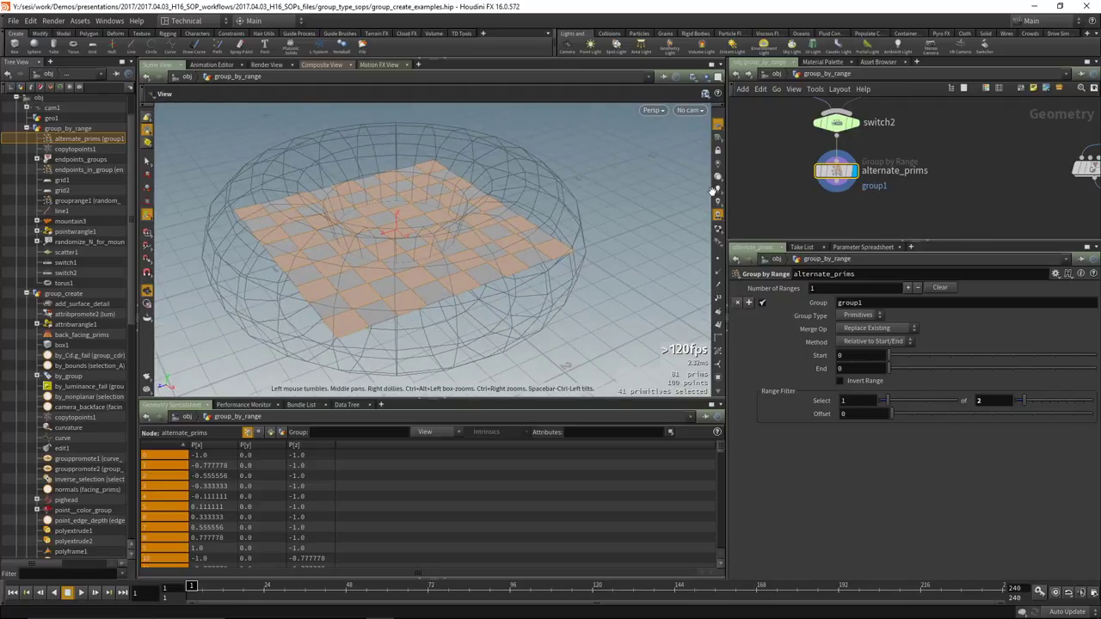
Set switch2's Select Input to 1 to feed in torus1, and inspect alternate_prims' grouping on the torus.
click(837, 124)
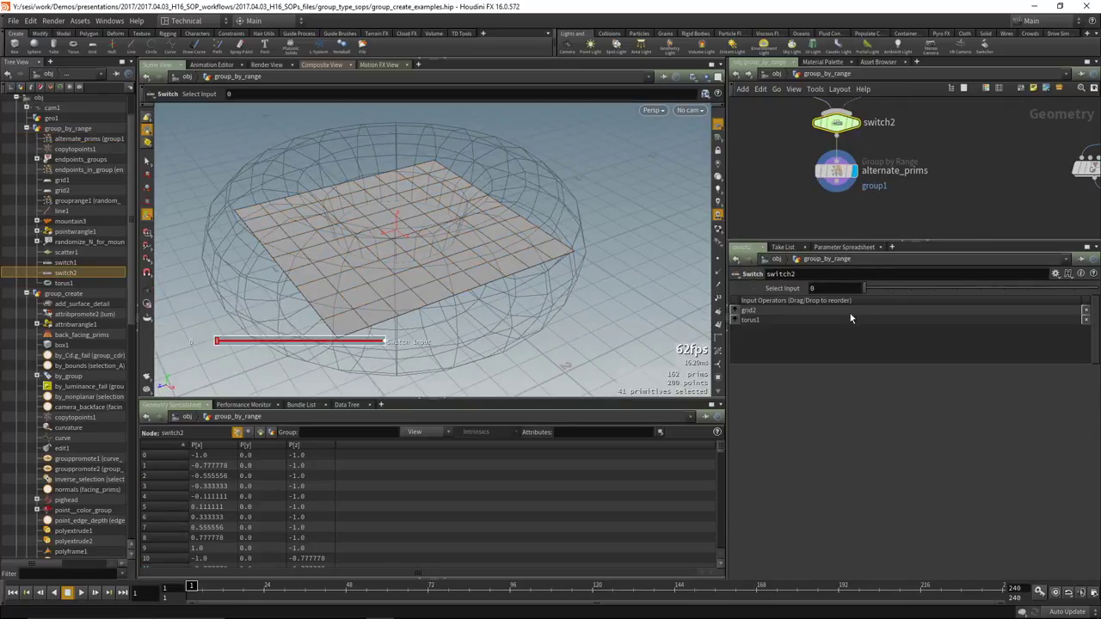
drag(869, 293, 884, 296)
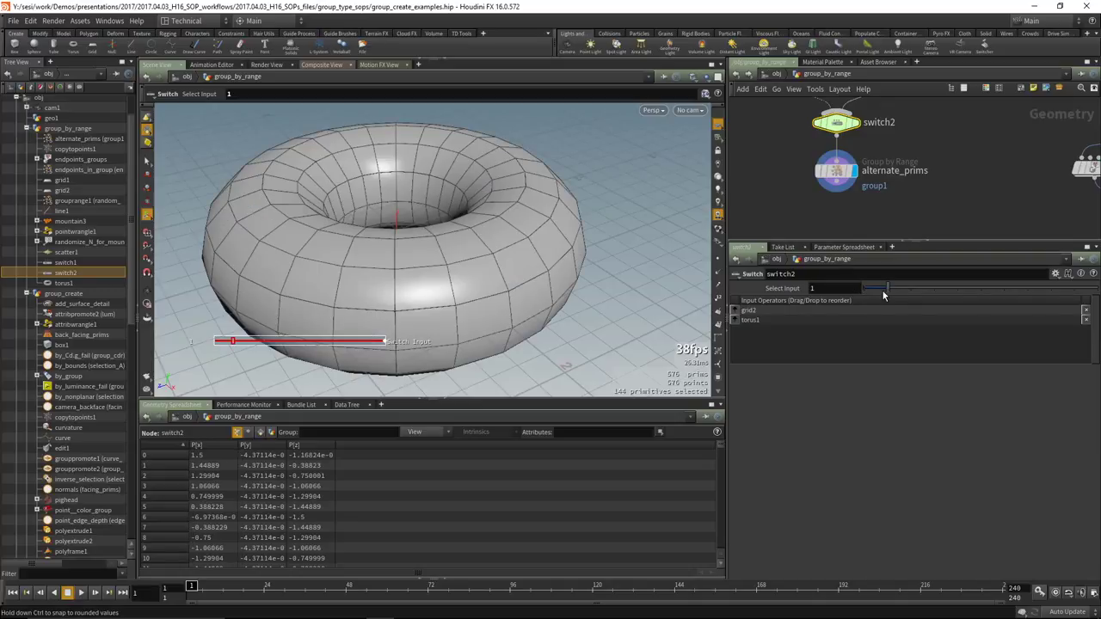
click(837, 171)
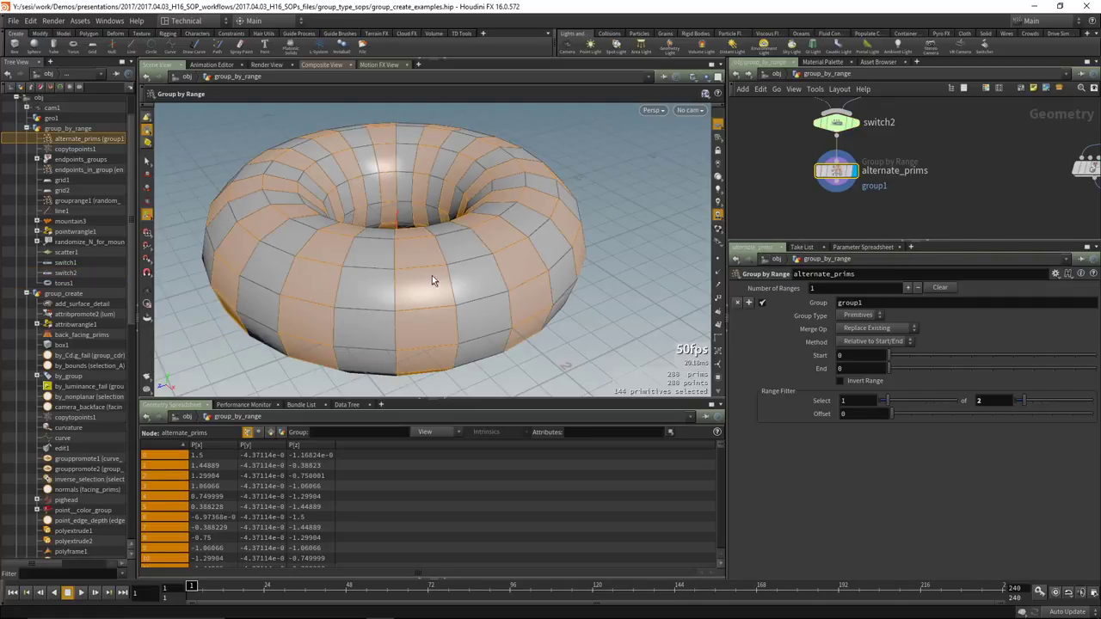
scroll(436, 256, down, 5)
alt+drag(423, 250, 491, 253)
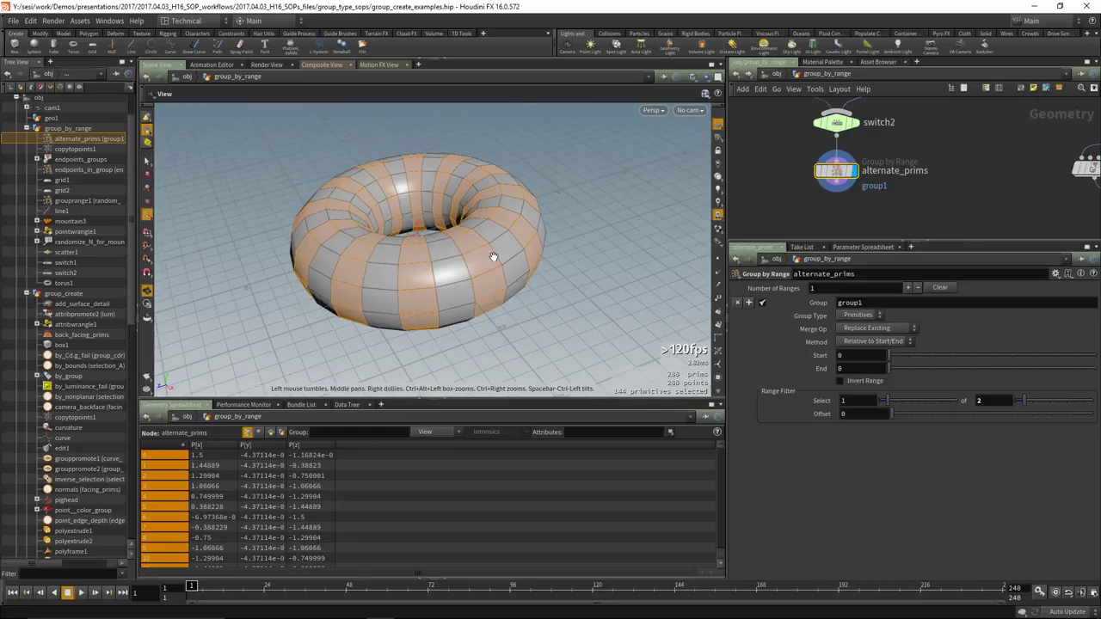
Make room above alternate_prims and insert a Sort node on the wire between switch2 and alternate_prims.
middle_drag(800, 157, 807, 184)
mouse_move(845, 205)
mouse_down()
mouse_move(835, 177)
mouse_move(839, 206)
mouse_up()
scroll(791, 173, down, 2)
middle_drag(879, 189, 890, 187)
key(Tab)
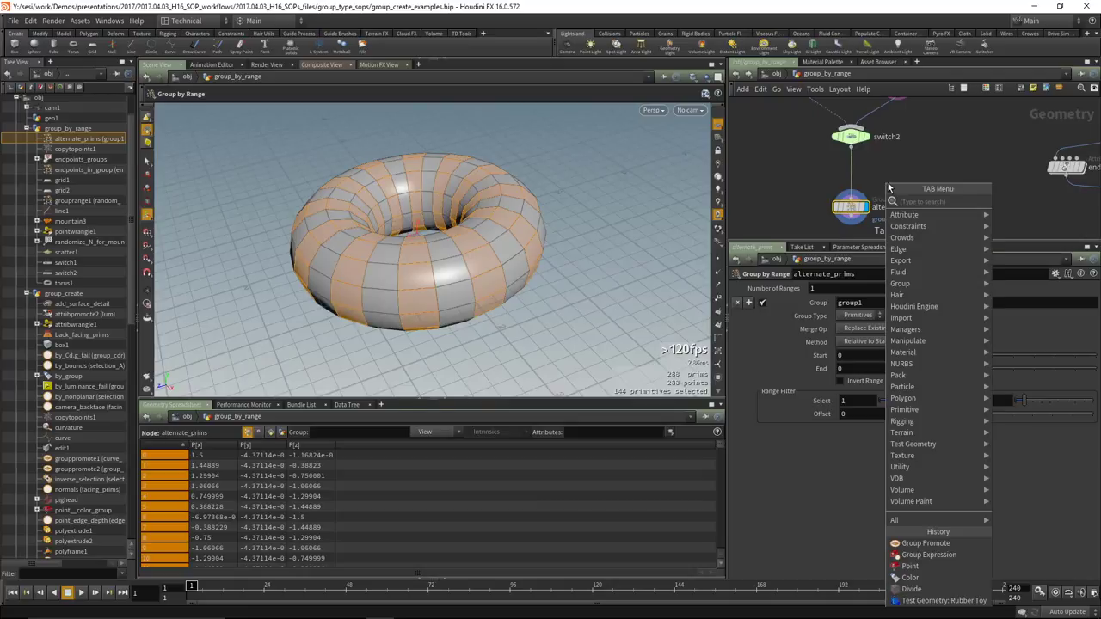
key(Escape)
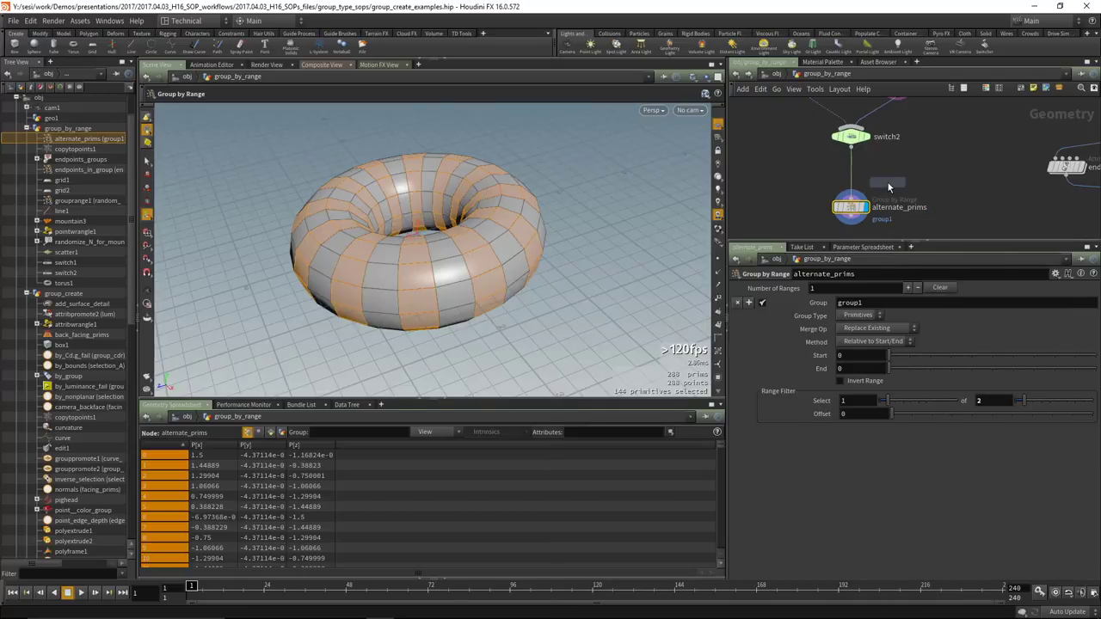
click(855, 177)
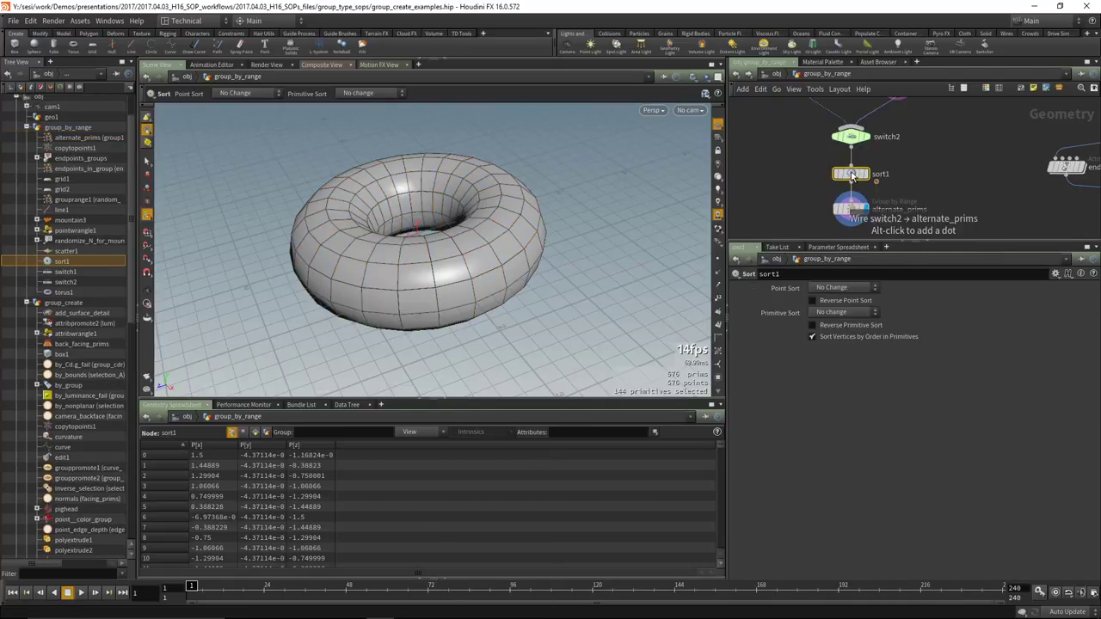
Set sort1's Primitive Sort to Random and inspect alternate_prims' grouping on the torus.
click(839, 312)
click(841, 369)
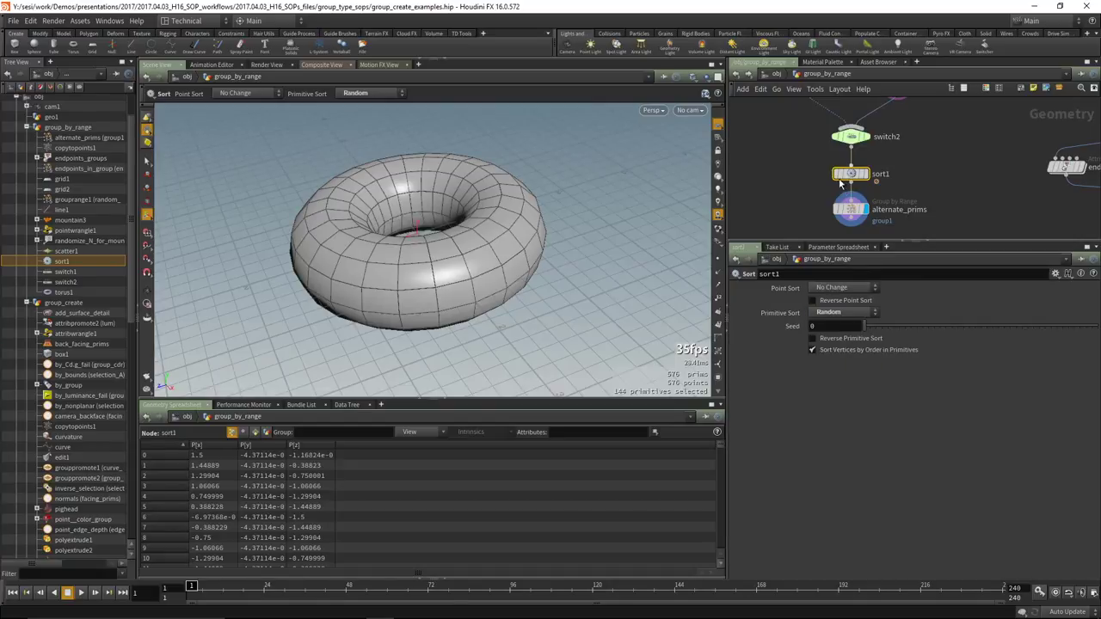
click(851, 209)
drag(521, 256, 504, 308)
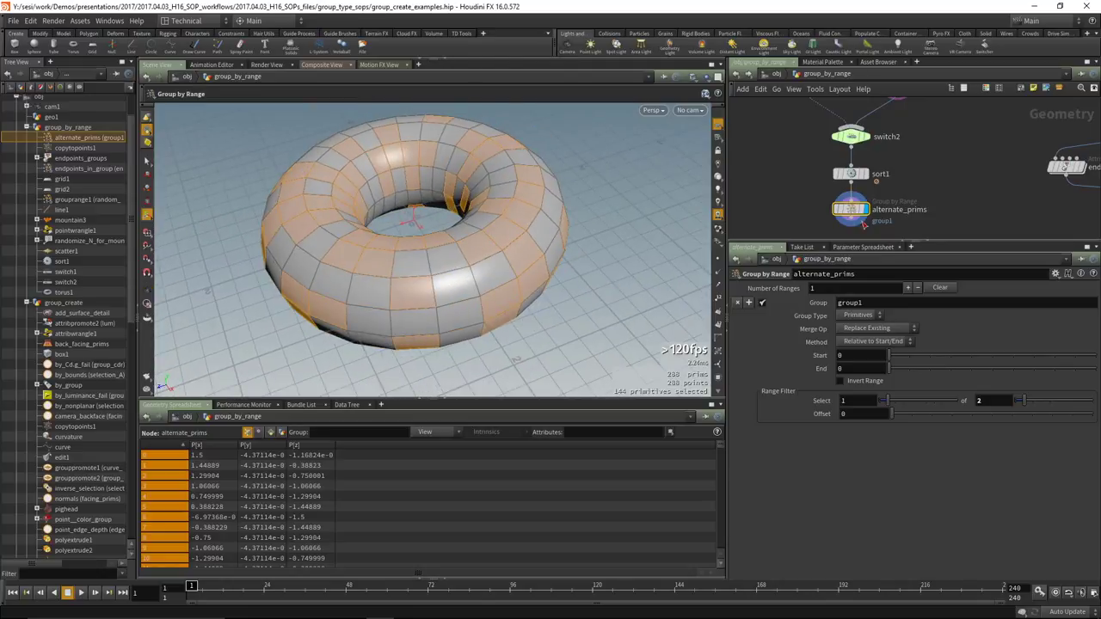
Bypass sort1 and look over the grid2 and torus1 inputs that feed switch2.
click(837, 173)
middle_drag(952, 163, 957, 186)
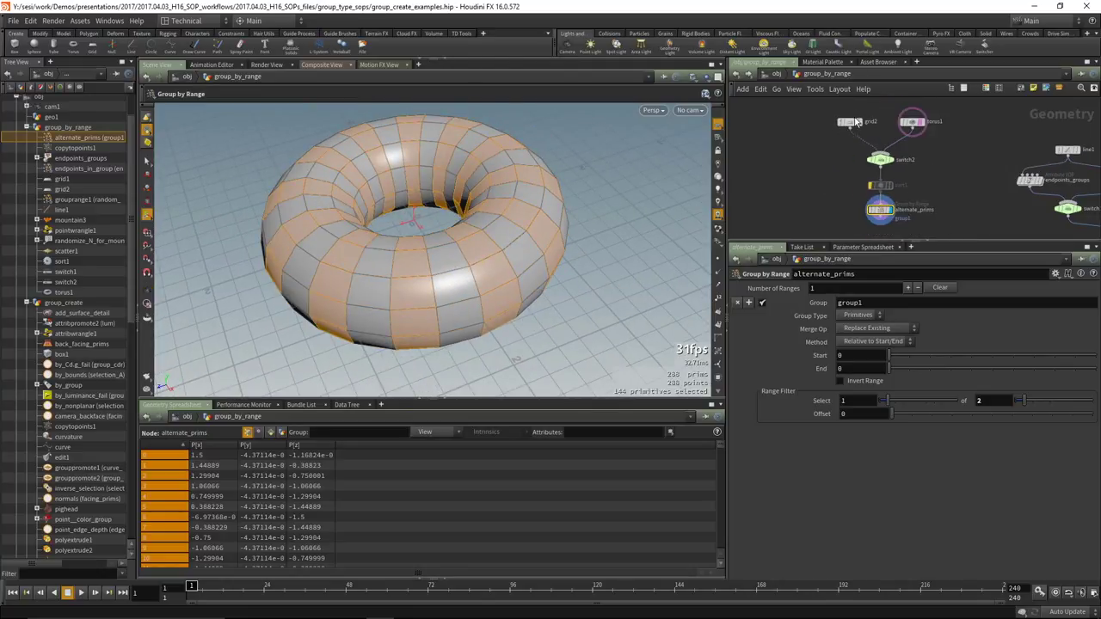
scroll(955, 187, down, 2)
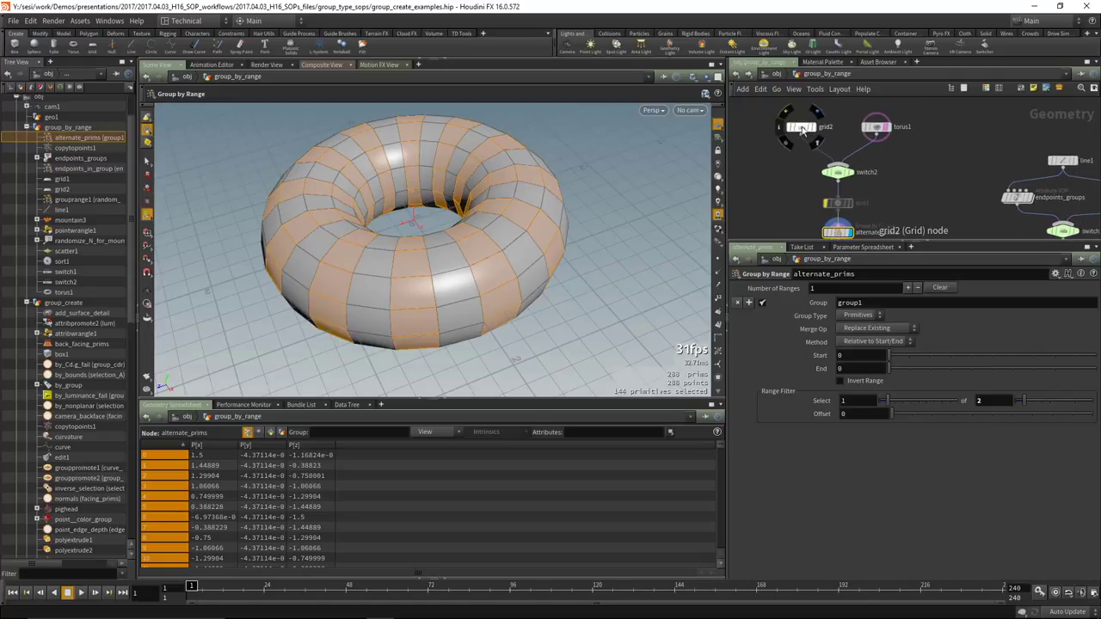
mouse_move(880, 131)
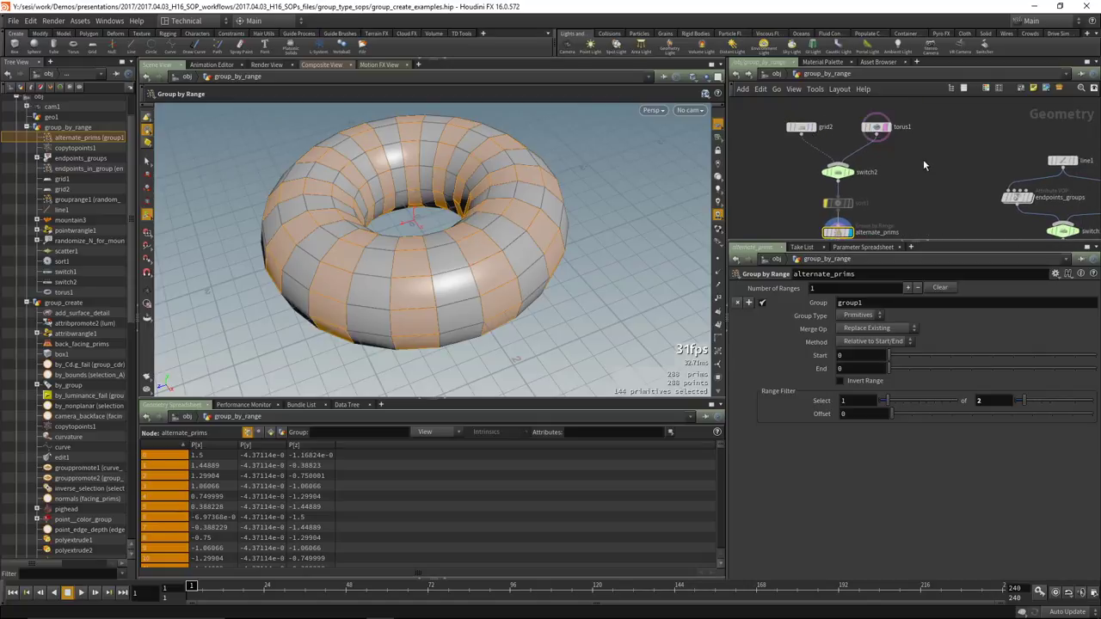
Look over the line example's branches: endpoints_groups, endpoints_in_group and switch1, plus the scatter branch leading to copytopoints1.
scroll(938, 185, down, 3)
middle_drag(981, 183, 892, 146)
scroll(898, 178, up, 1)
middle_drag(882, 189, 915, 231)
middle_drag(866, 126, 932, 122)
scroll(902, 138, up, 2)
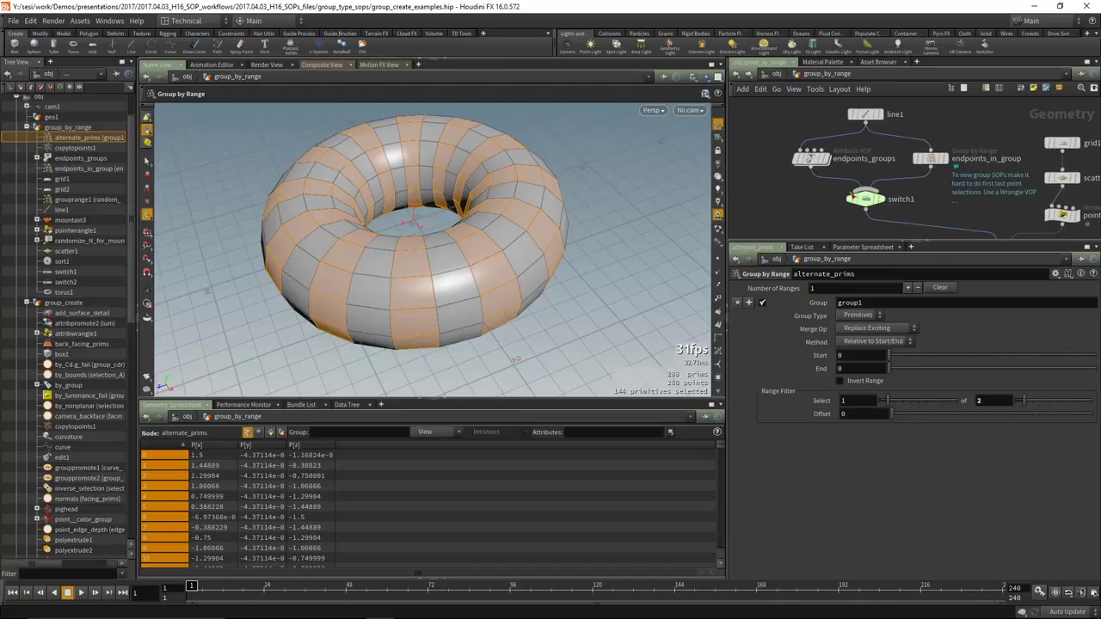
scroll(880, 151, up, 1)
scroll(892, 158, down, 2)
middle_drag(920, 195, 869, 150)
scroll(973, 134, up, 2)
middle_drag(973, 134, 969, 144)
Display grid1 and review its parameters, then check scatter1's output attributes and display pointwrangle1.
click(926, 123)
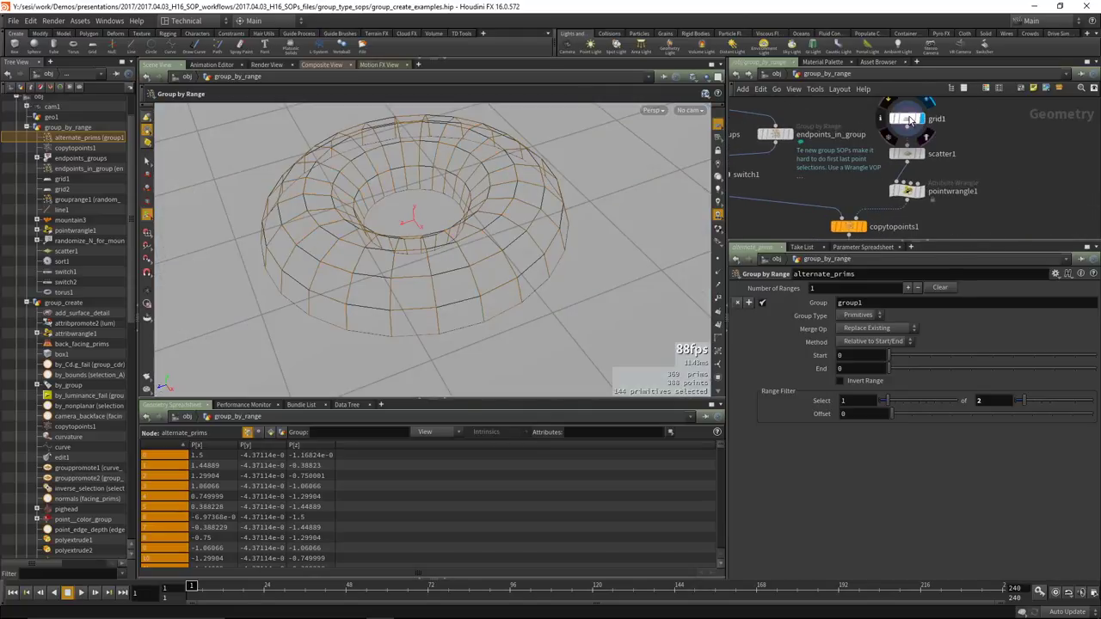
click(906, 120)
middle_drag(859, 177, 873, 154)
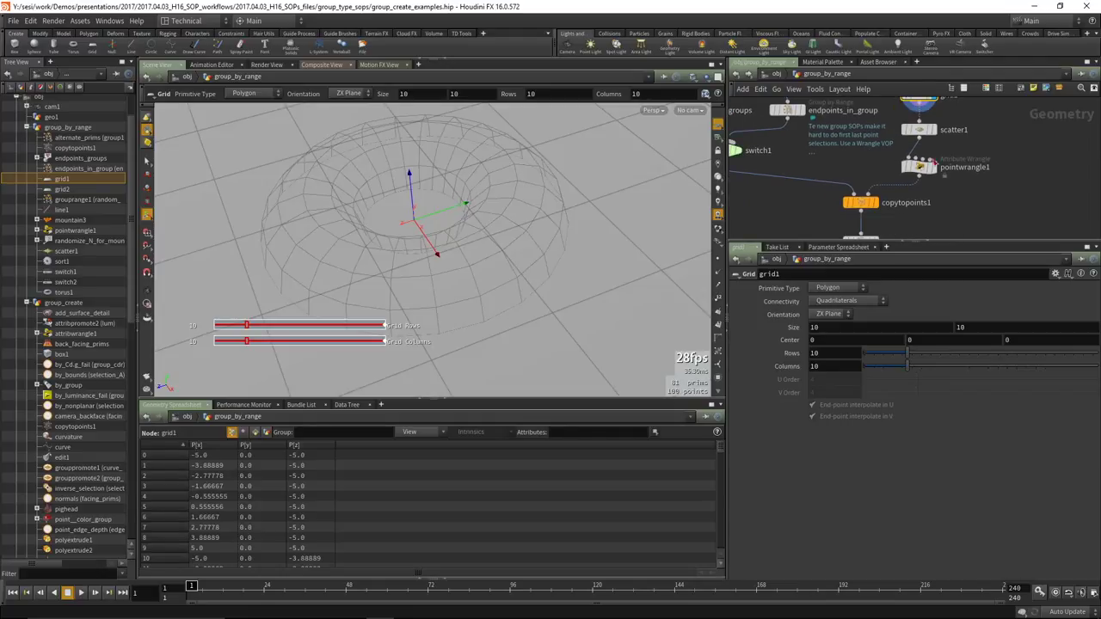
click(939, 134)
click(938, 175)
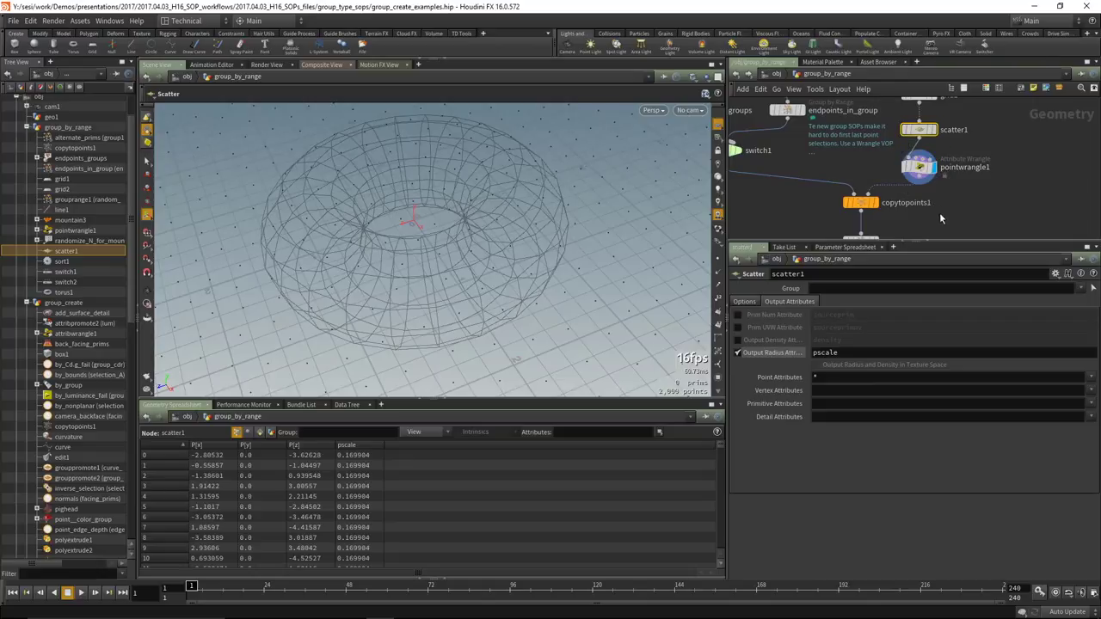
middle_drag(939, 212, 954, 215)
Display and select copytopoints1 to view the lines copied onto the scattered points.
click(901, 191)
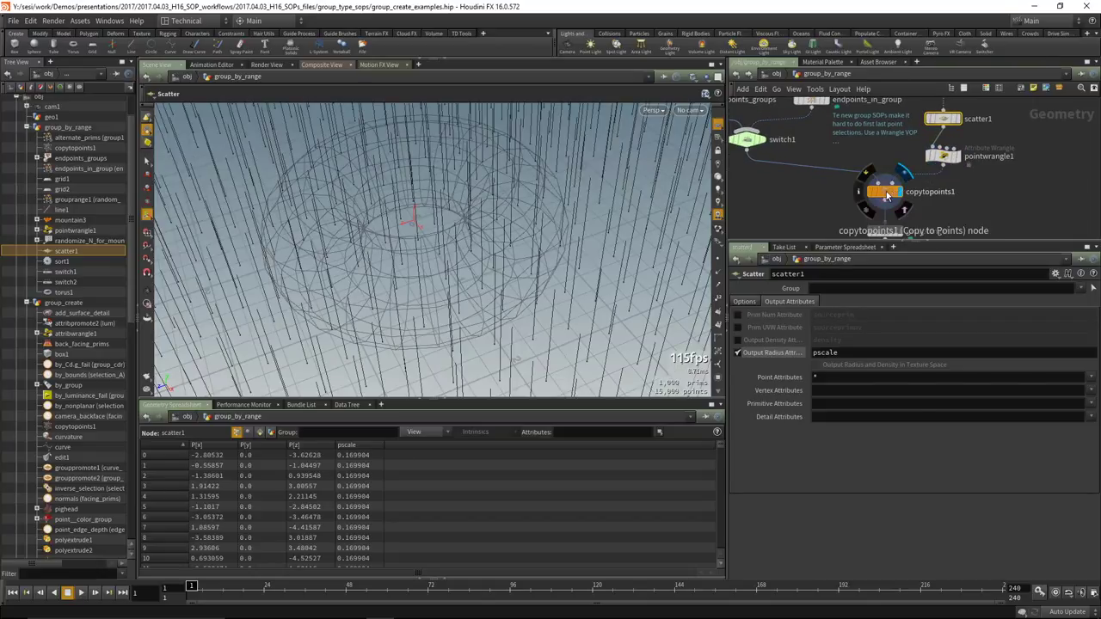
click(884, 191)
key(Escape)
scroll(534, 215, down, 10)
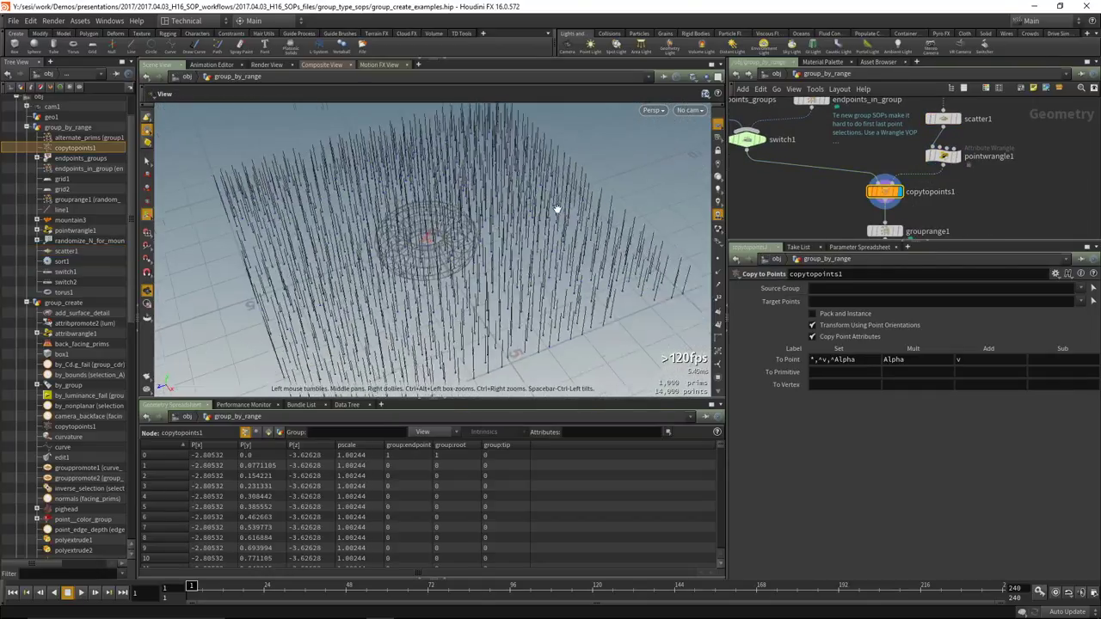
drag(547, 215, 447, 226)
Select endpoints_in_group and enlarge its parameter area to review the endpoints, root and tip range settings.
middle_drag(833, 203, 882, 213)
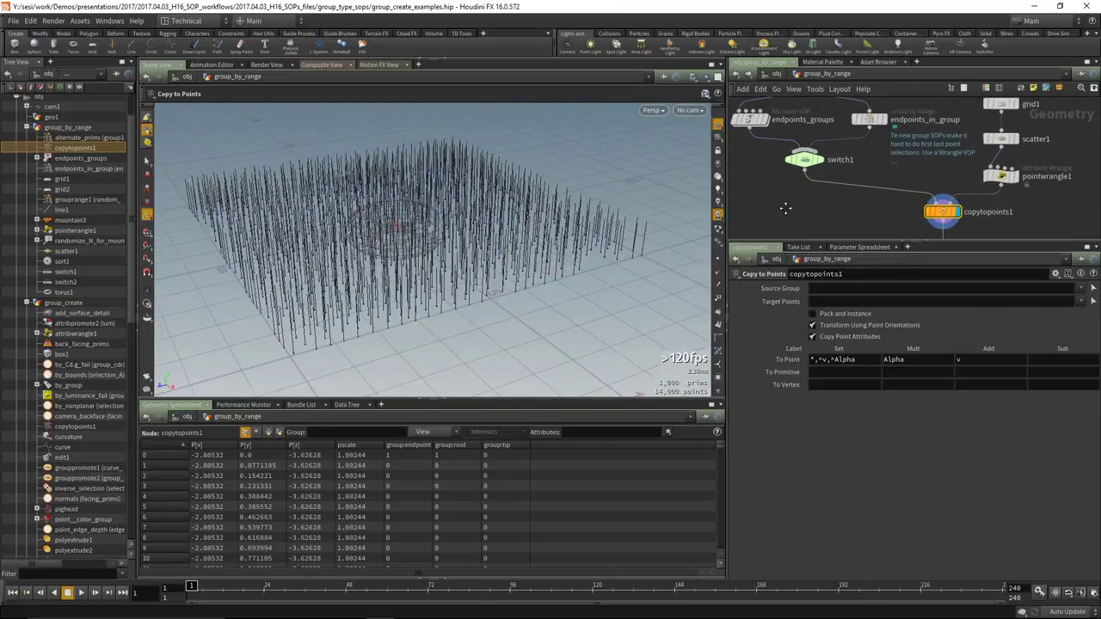
middle_drag(832, 169, 850, 209)
scroll(851, 209, up, 3)
click(858, 163)
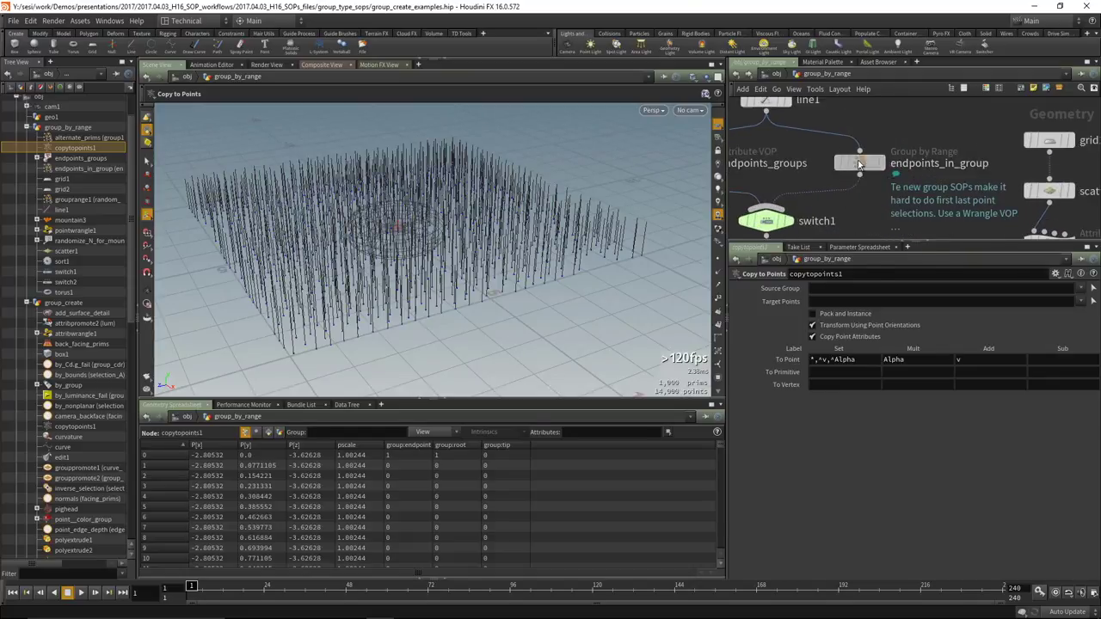
drag(832, 242, 833, 185)
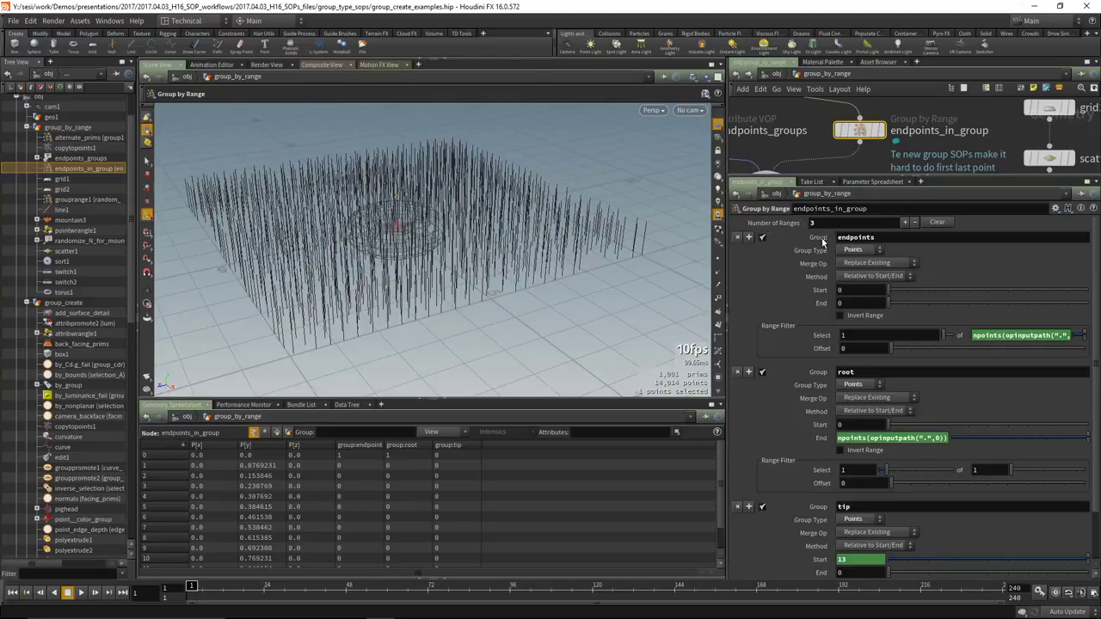
drag(727, 289, 660, 289)
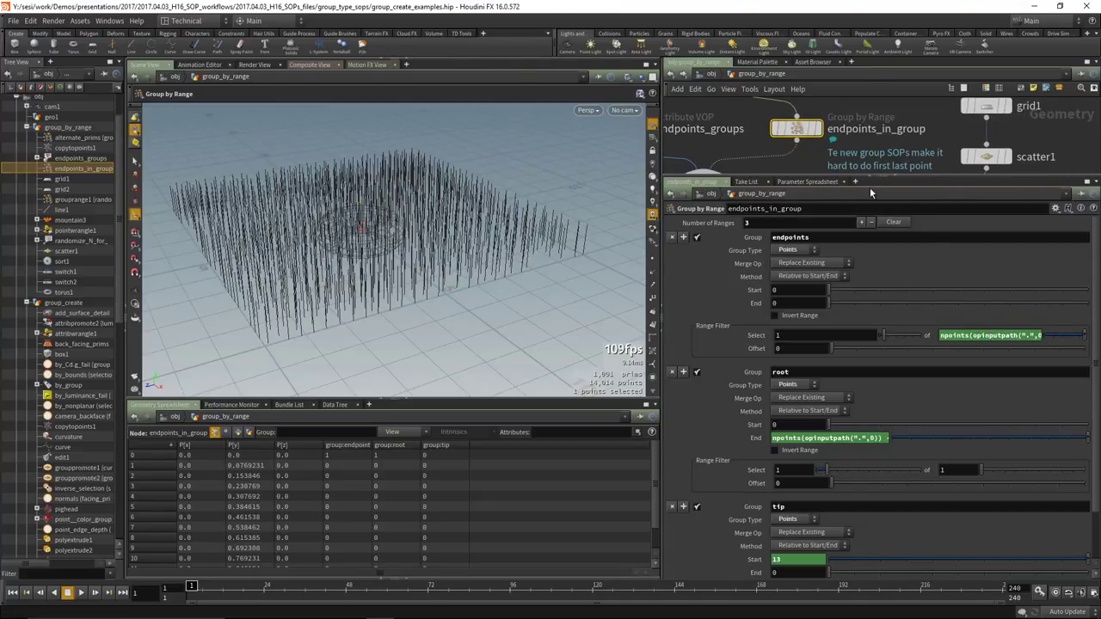
mouse_move(798, 134)
click(1055, 208)
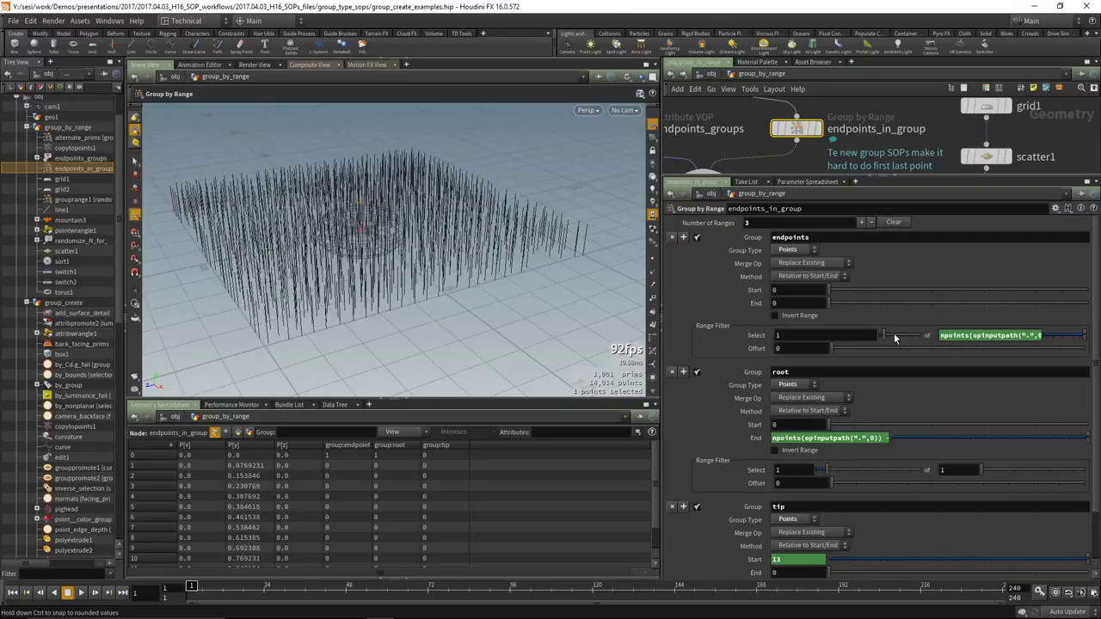
Open the endpoints range filter's total-count expression in a widened expression editor.
click(1020, 336)
text(-)
click(994, 336)
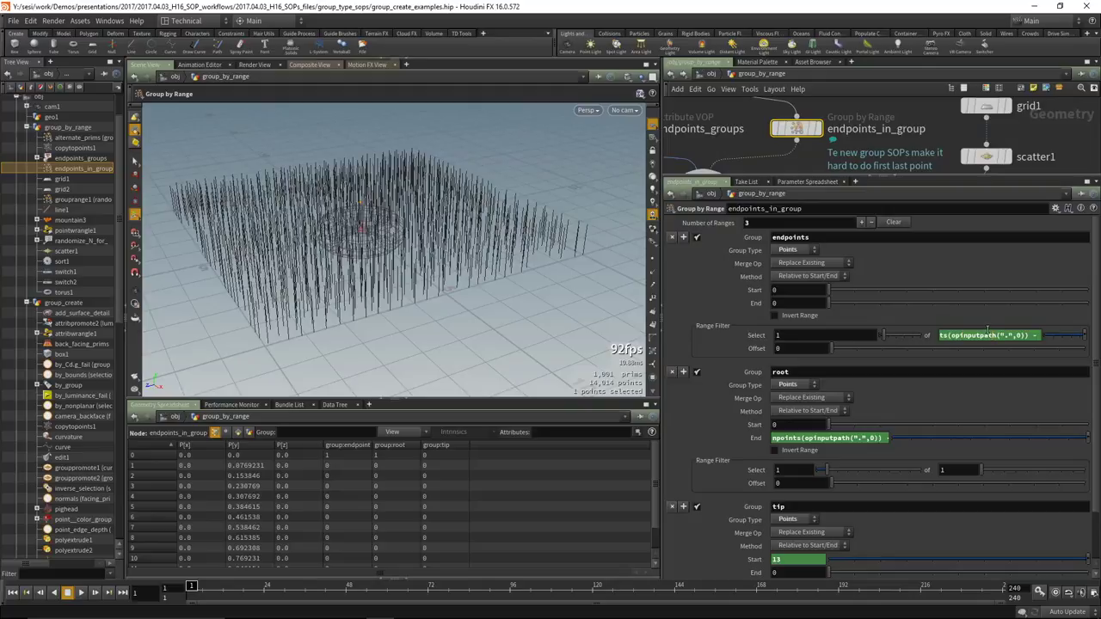
key(alt+e)
drag(981, 183, 642, 181)
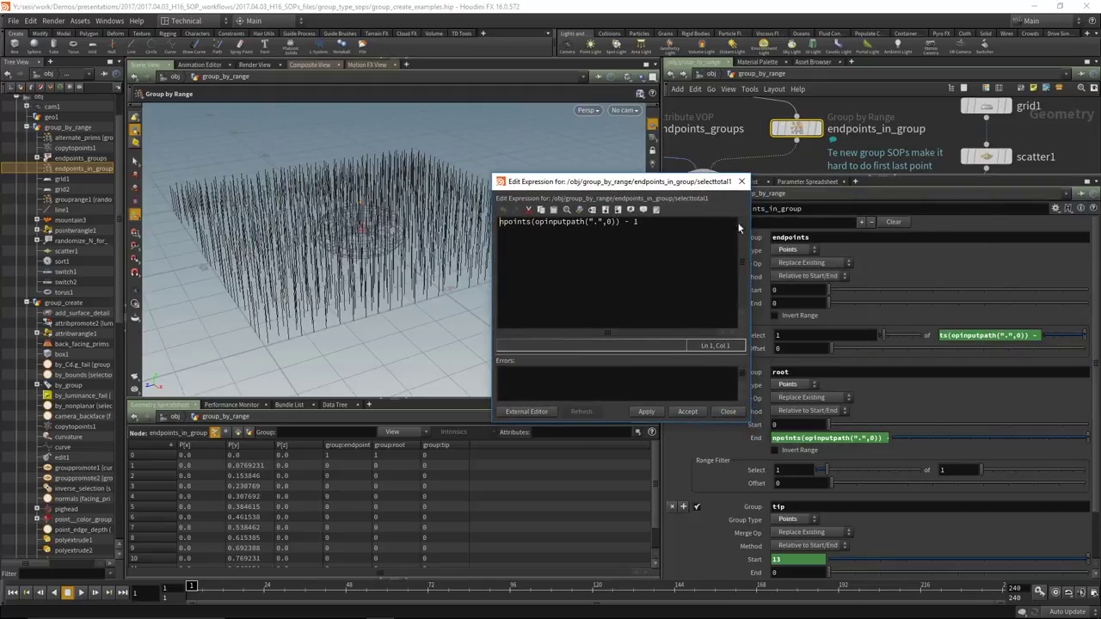
drag(749, 216, 833, 215)
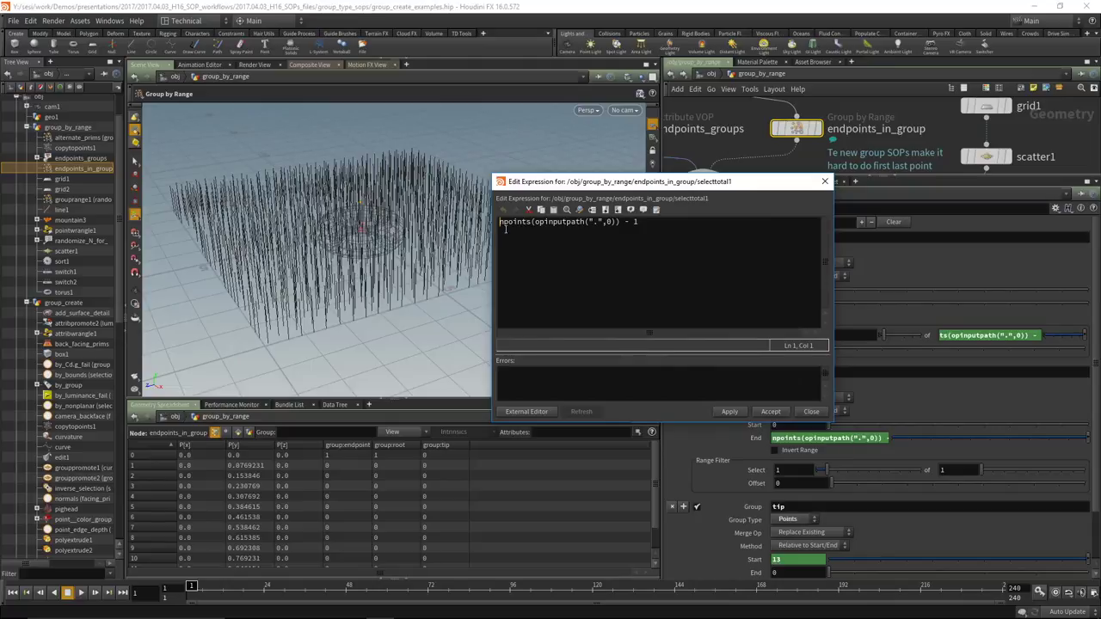
Highlight the opinputpath(".",0) part inside the npoints expression.
drag(535, 222, 545, 222)
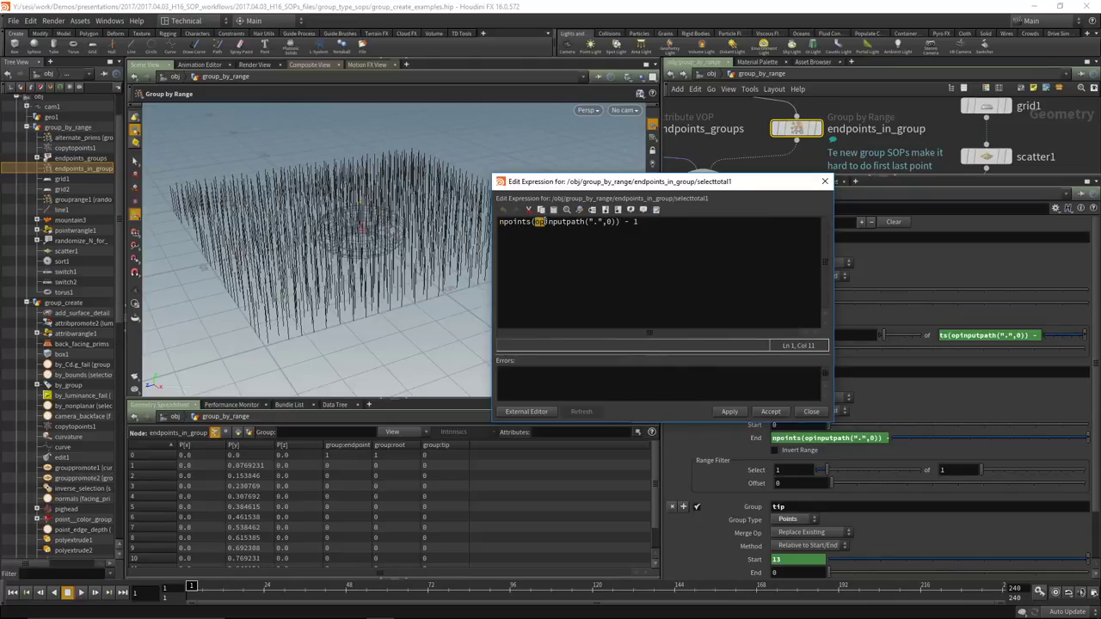
click(534, 222)
drag(534, 222, 613, 222)
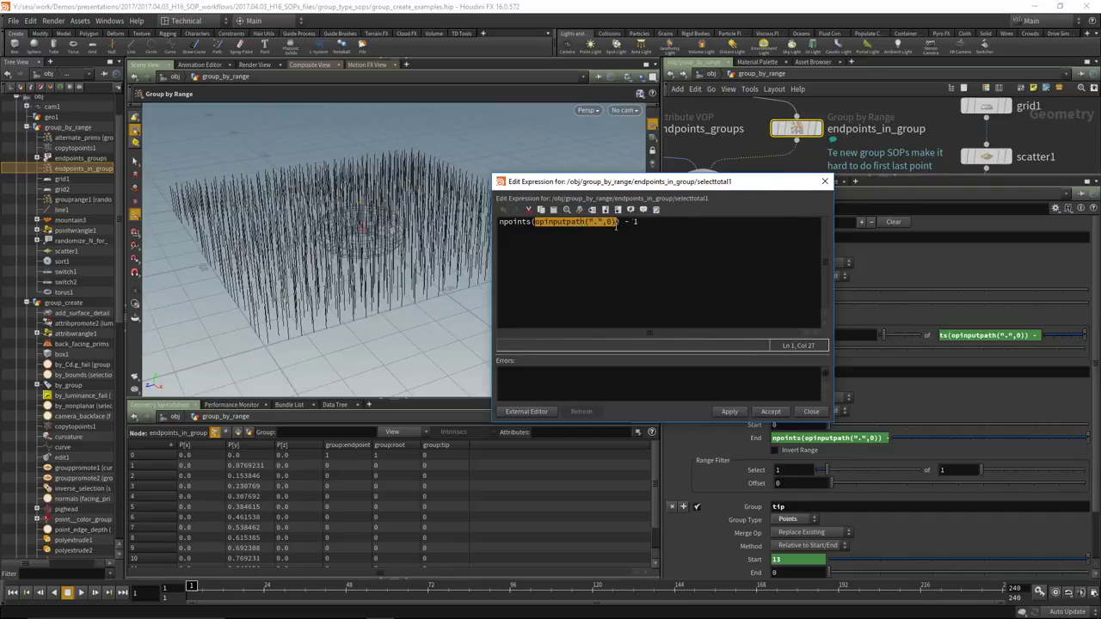
click(535, 222)
drag(536, 222, 612, 226)
key(ctrl+c)
click(591, 222)
key(ctrl+v)
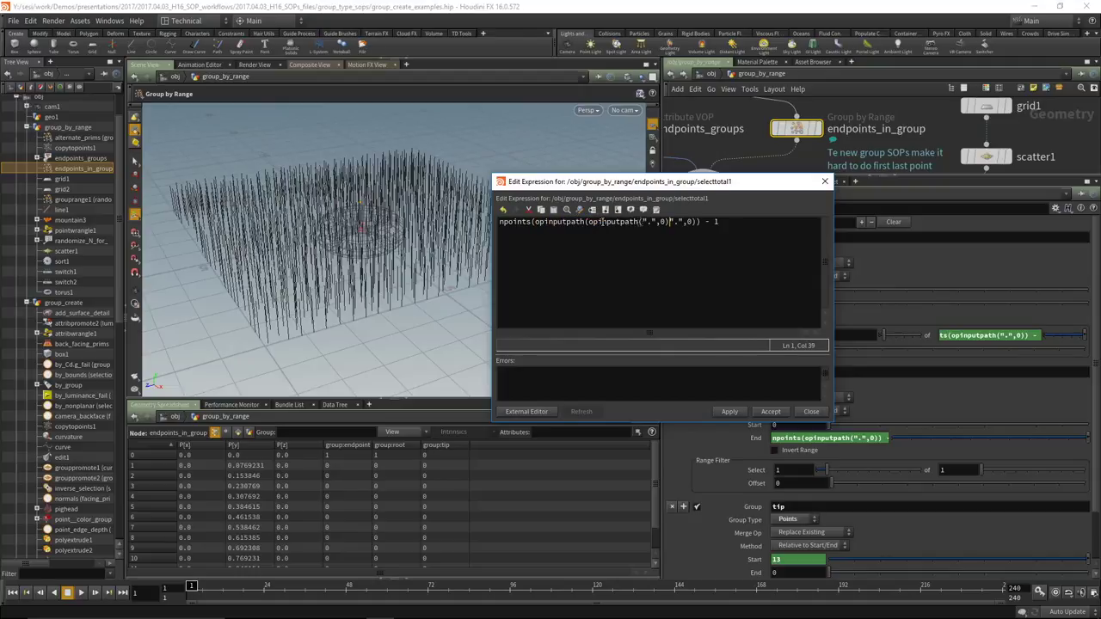
key(ctrl+z)
Highlight the "." and 0 arguments of opinputpath and close the expression editor without applying any change.
drag(588, 222, 603, 222)
double_click(610, 222)
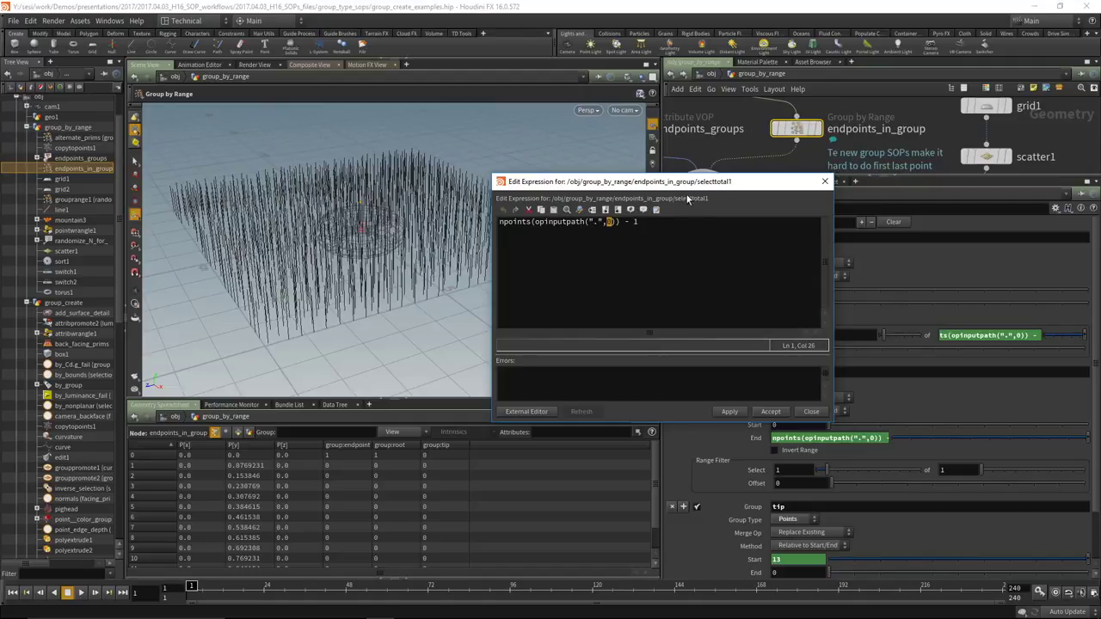
click(814, 413)
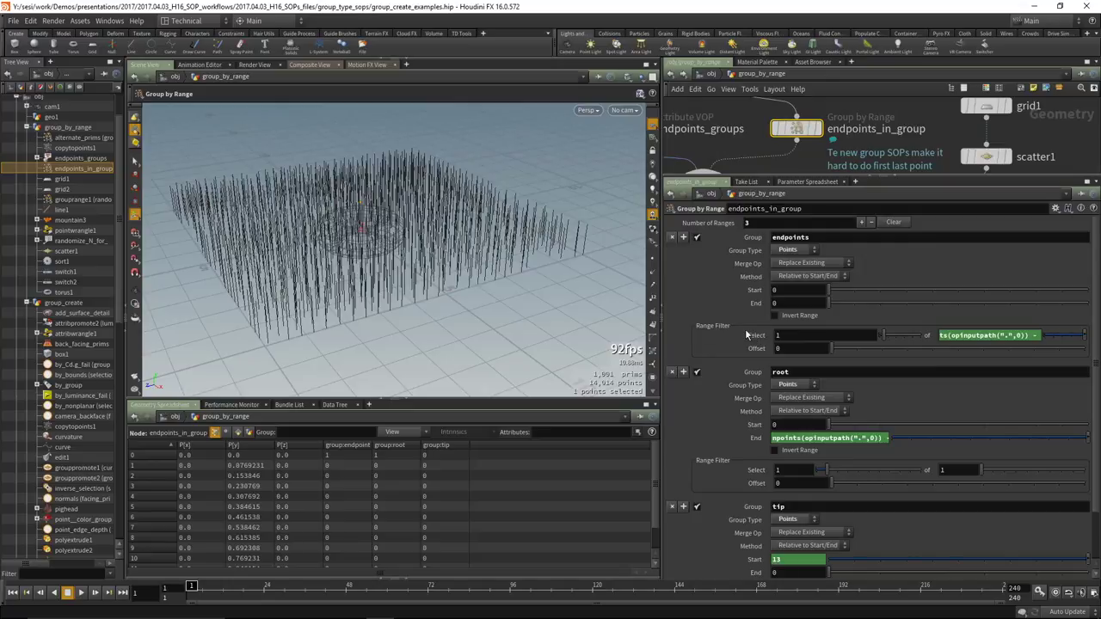
Inspect the root range's End expression through to its final - 1 and show the expression behind the tip range's Start.
scroll(805, 372, down, 3)
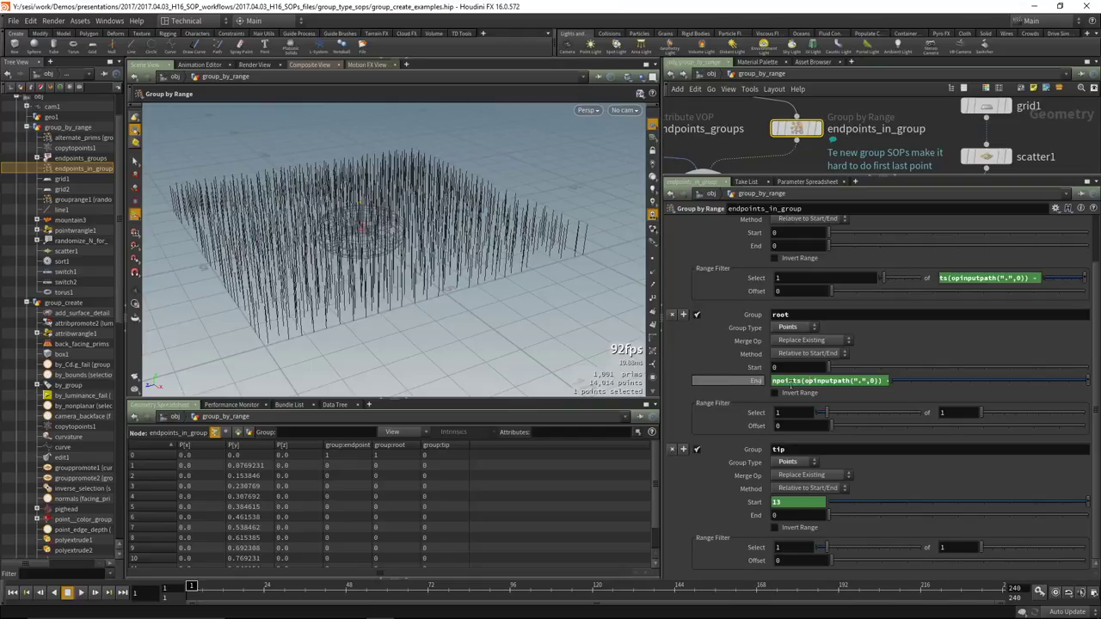
text(- 1)
key(Return)
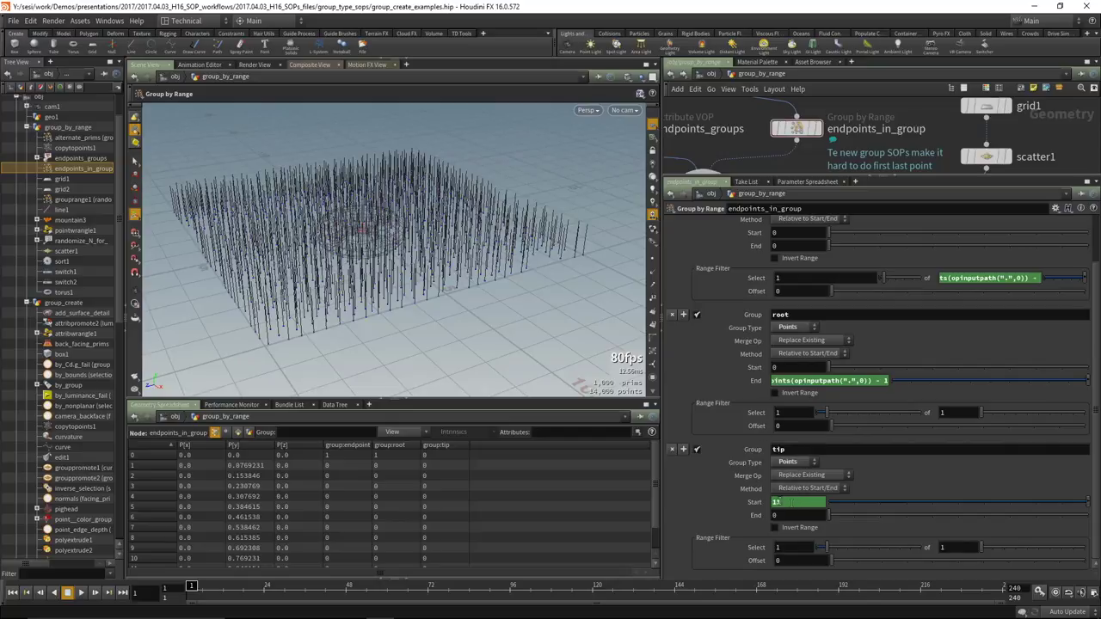
text(npoints(opinputpath(".",0)) - 1)
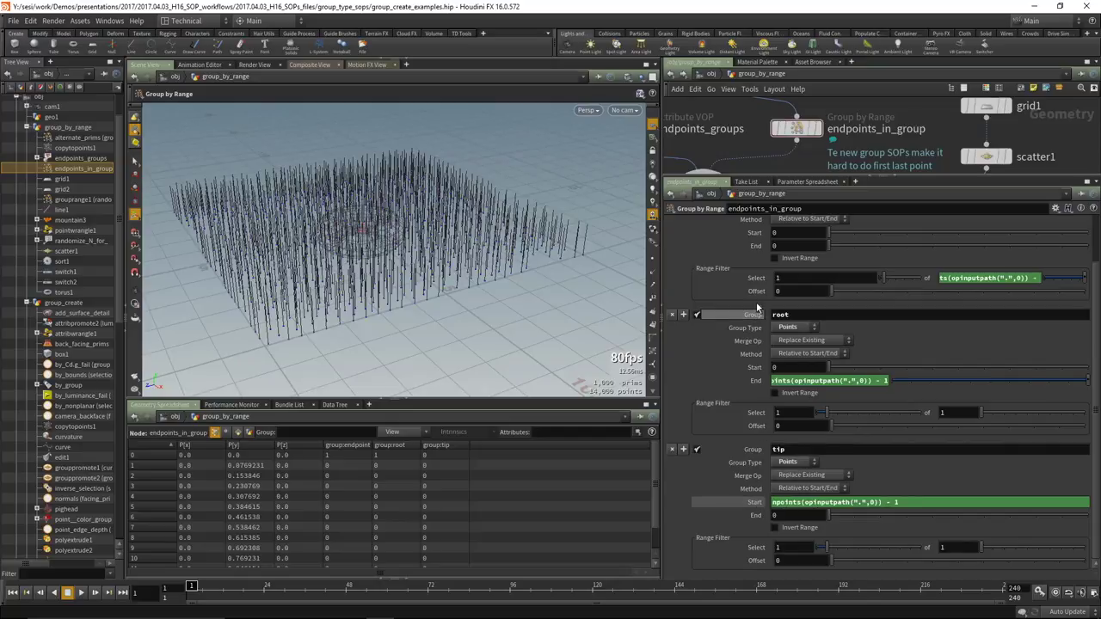
scroll(771, 153, down, 2)
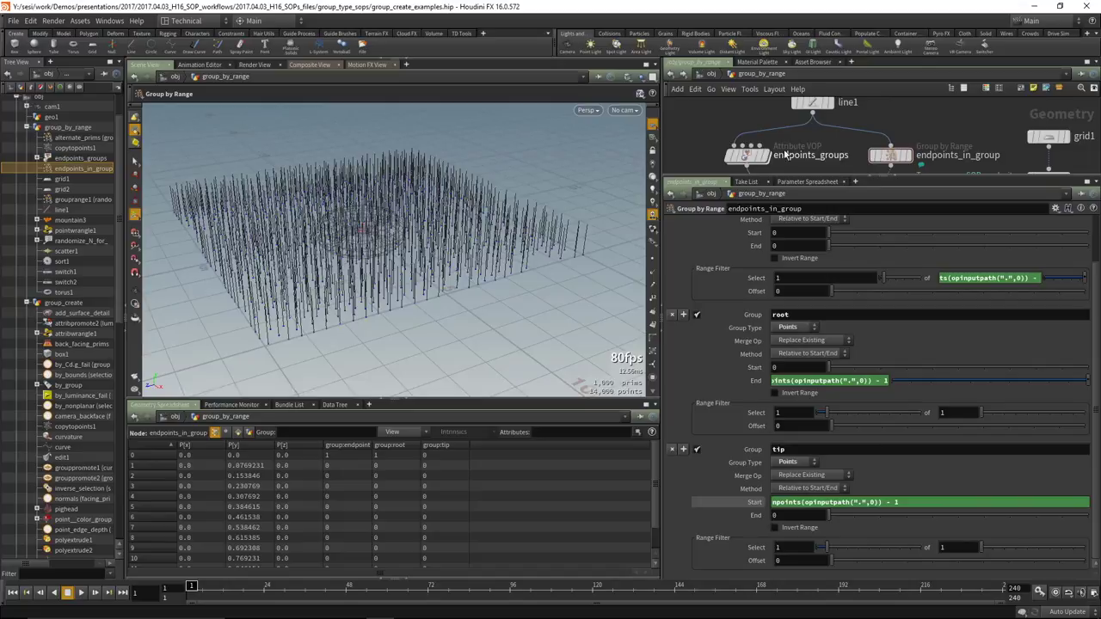
Select the endpoints_groups Attribute VOP and review its attribute bindings and VEX setup.
click(749, 152)
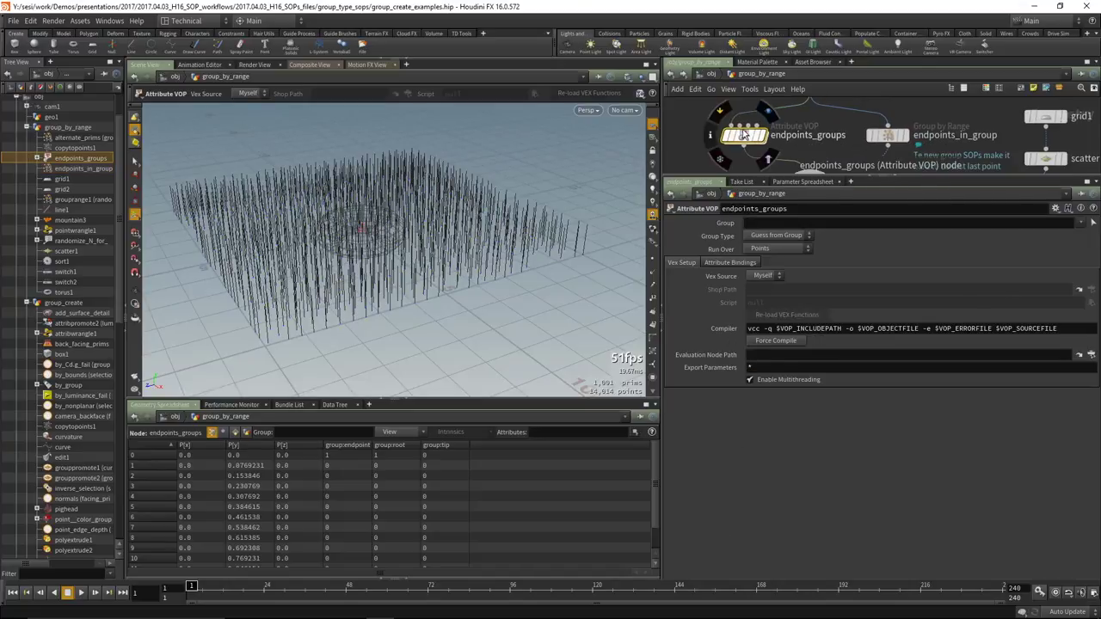
click(720, 265)
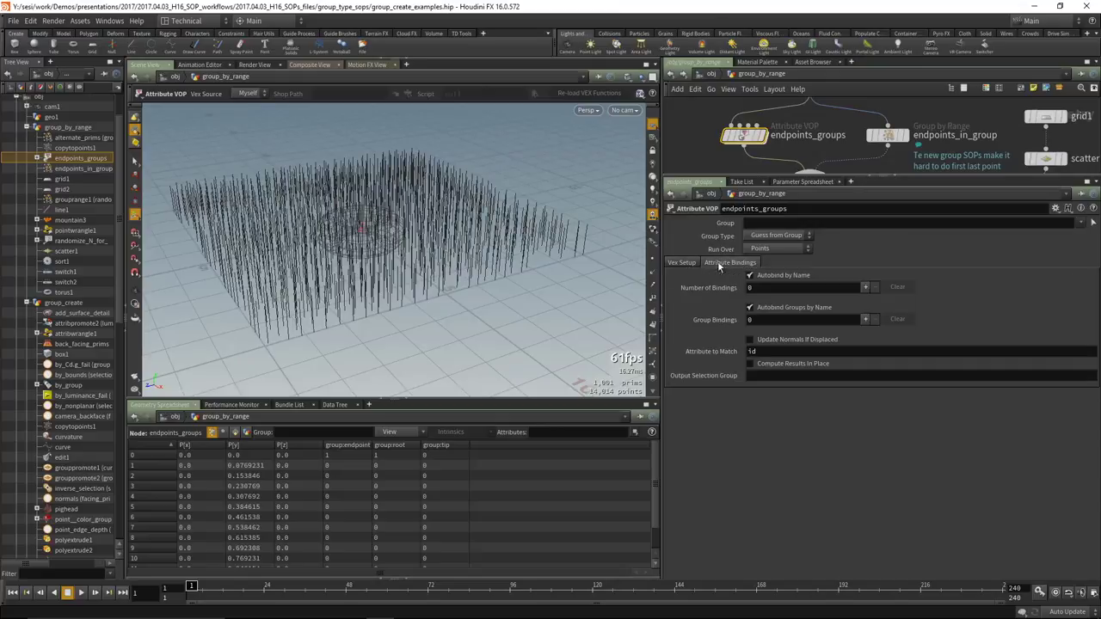
click(684, 263)
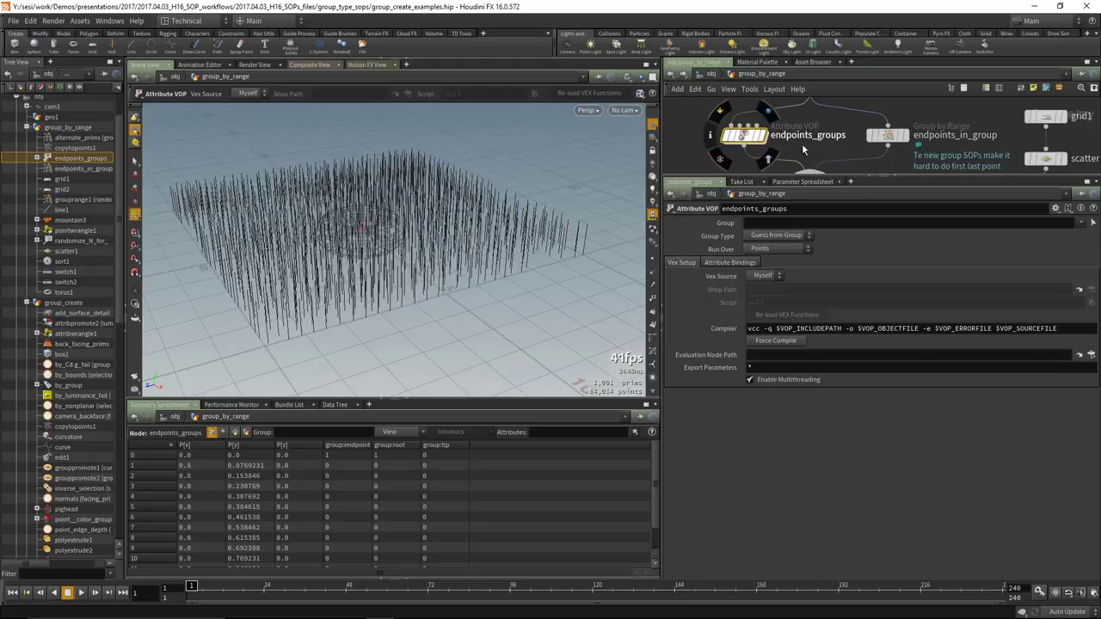
Enter the endpoints_groups VOP network and enlarge the network area to show its nodes.
middle_drag(752, 137, 756, 151)
double_click(745, 151)
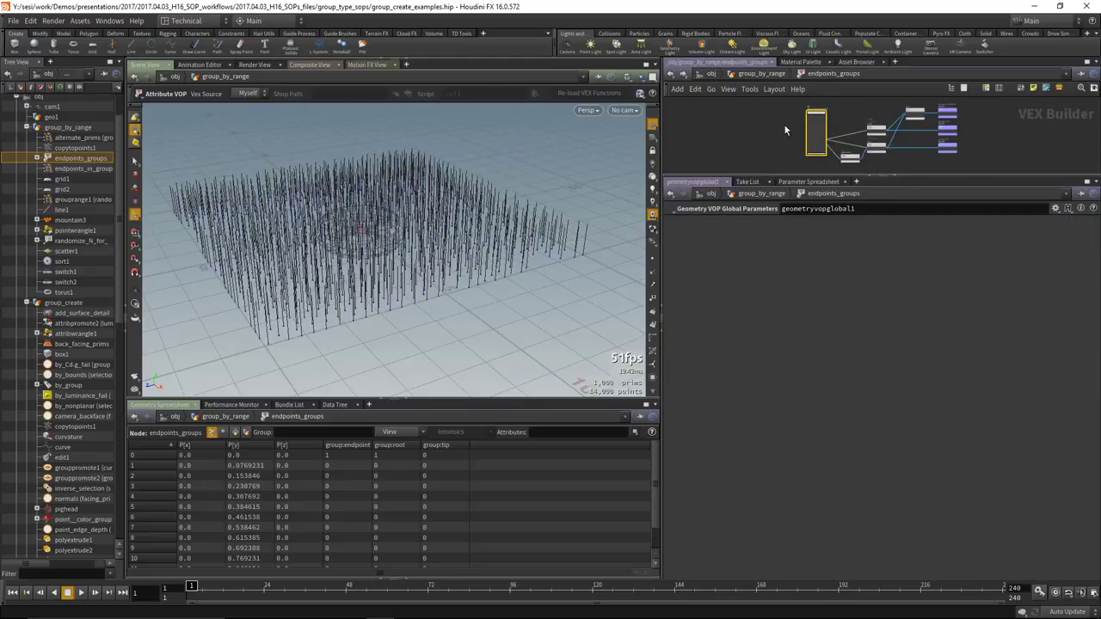
drag(757, 179, 801, 353)
scroll(834, 263, up, 4)
middle_drag(867, 290, 914, 334)
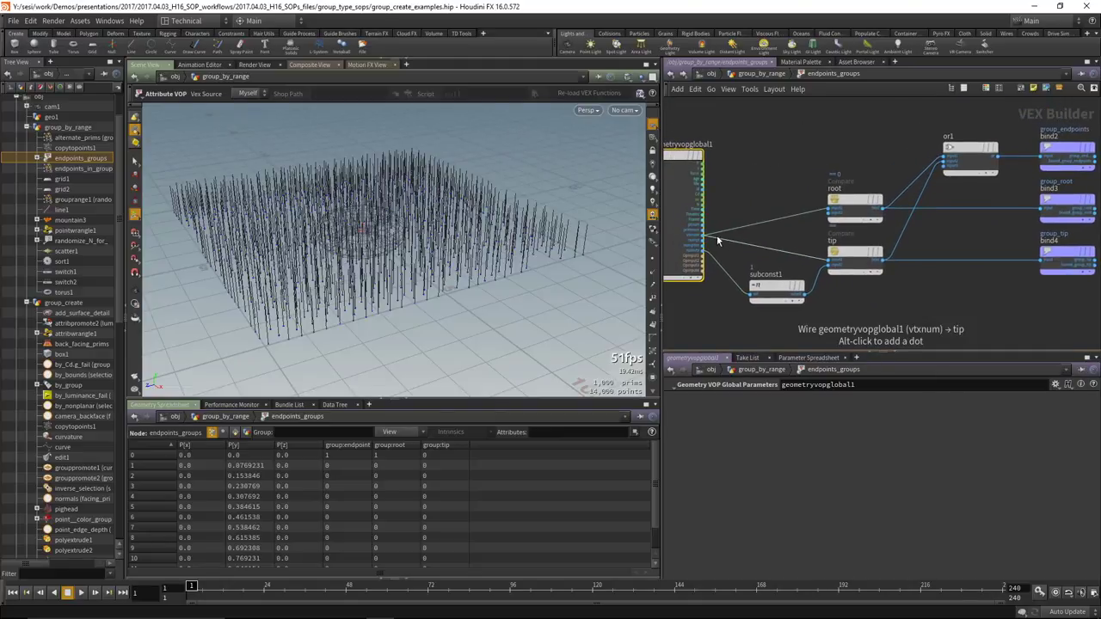
Examine the wires from the global parameters' vertex number and vertex count outputs to the root and tip Compare nodes.
scroll(716, 235, up, 3)
middle_drag(757, 270, 762, 262)
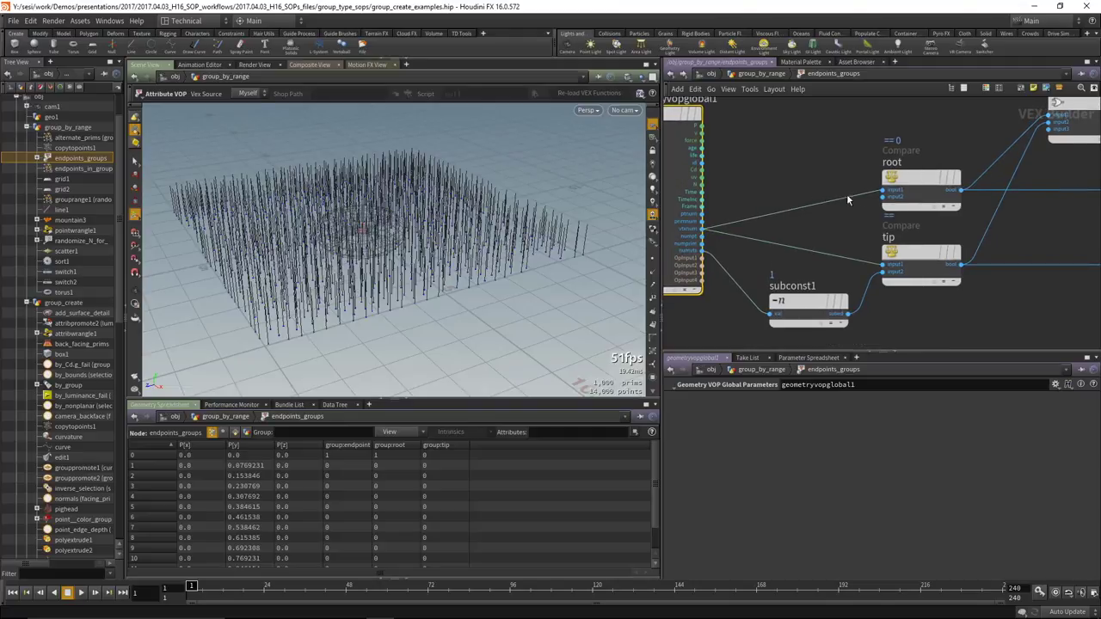
scroll(856, 216, down, 2)
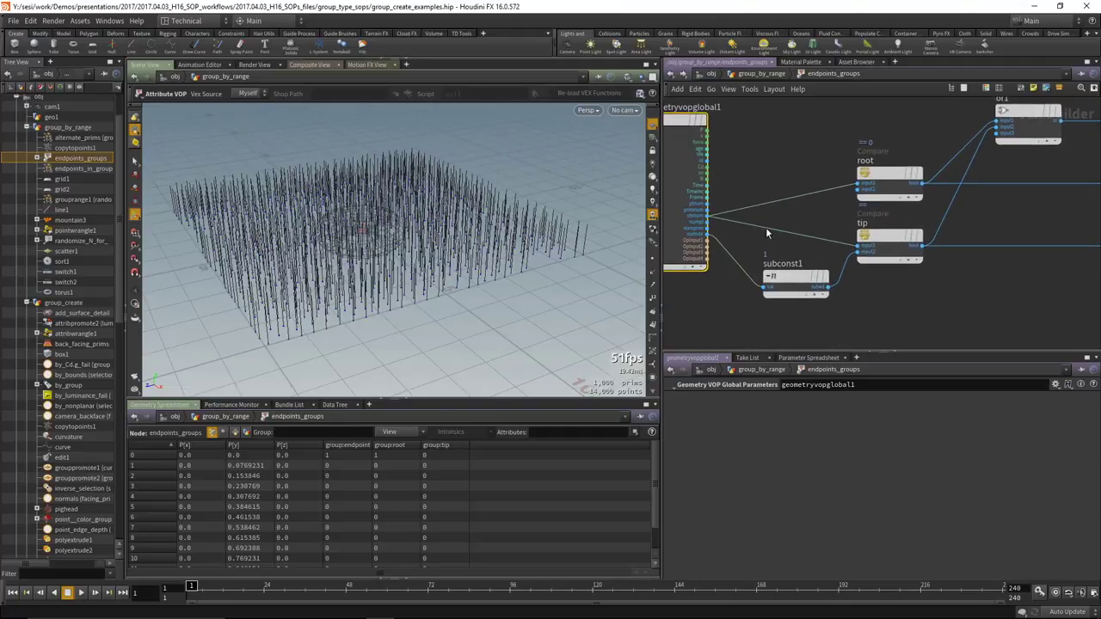
middle_drag(966, 287, 947, 293)
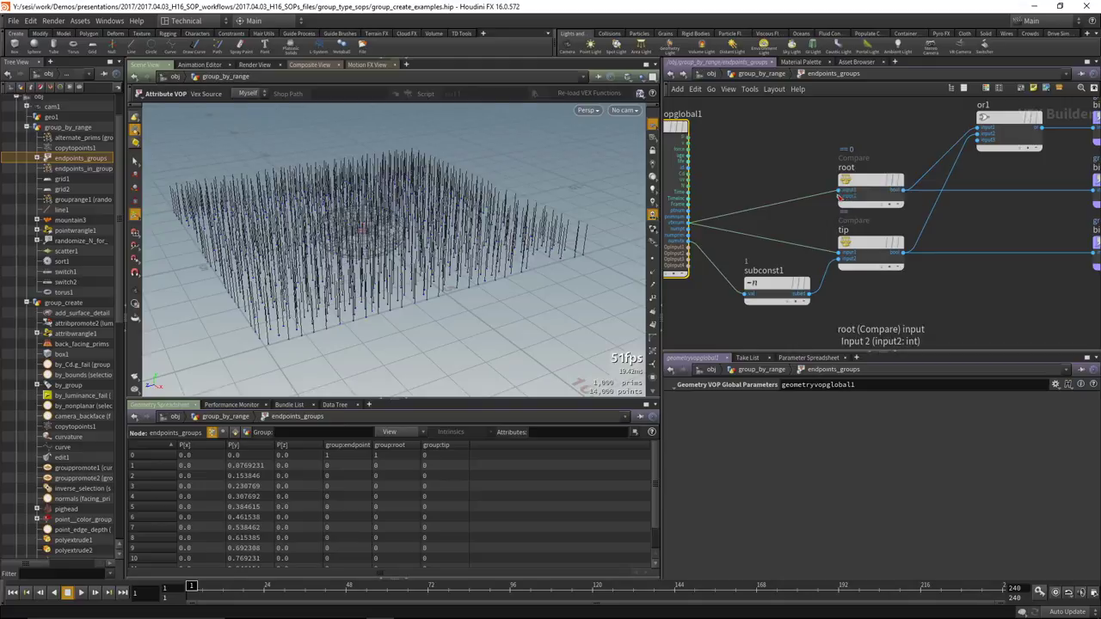
mouse_move(869, 181)
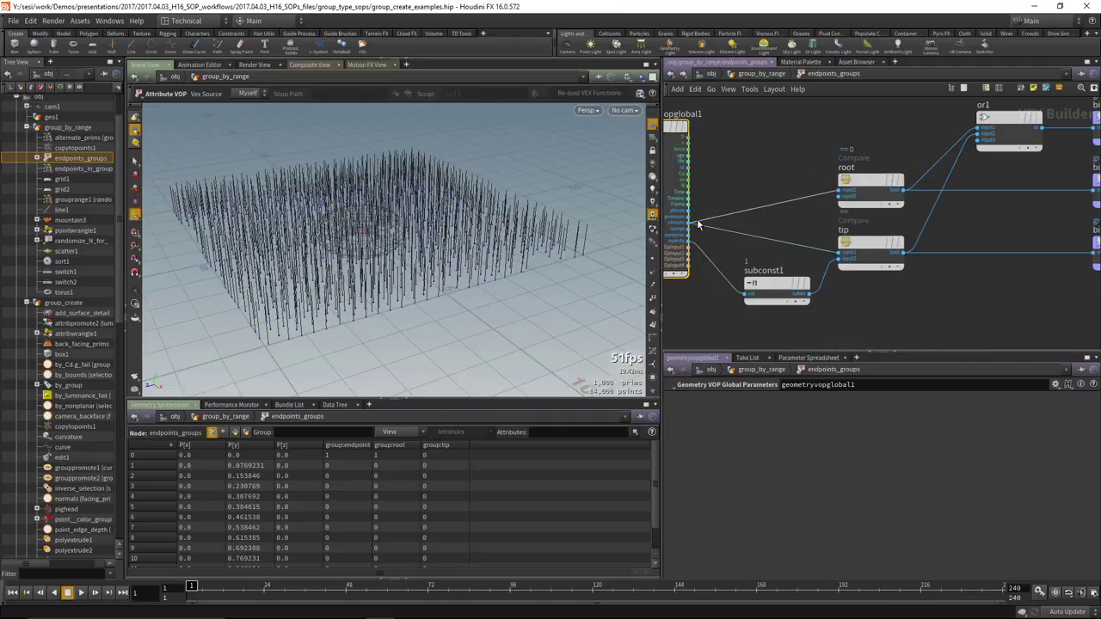
Follow the Compare outputs to the or1 and bind nodes, and select the root Compare node to review its test settings.
middle_drag(975, 231, 906, 265)
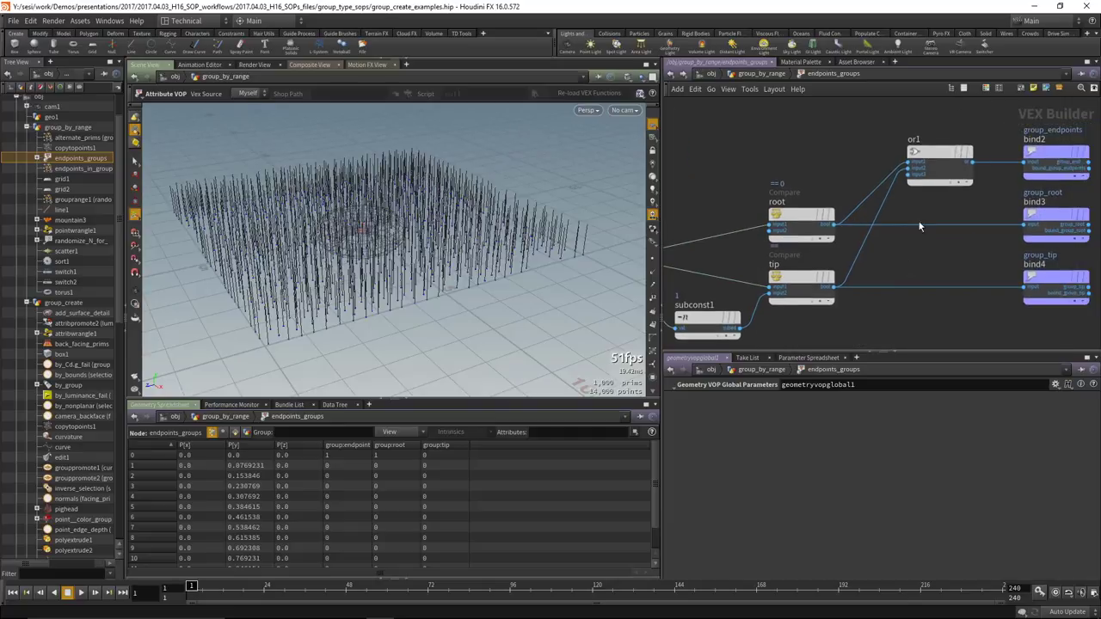
drag(934, 157, 934, 158)
middle_drag(949, 187, 996, 165)
click(822, 198)
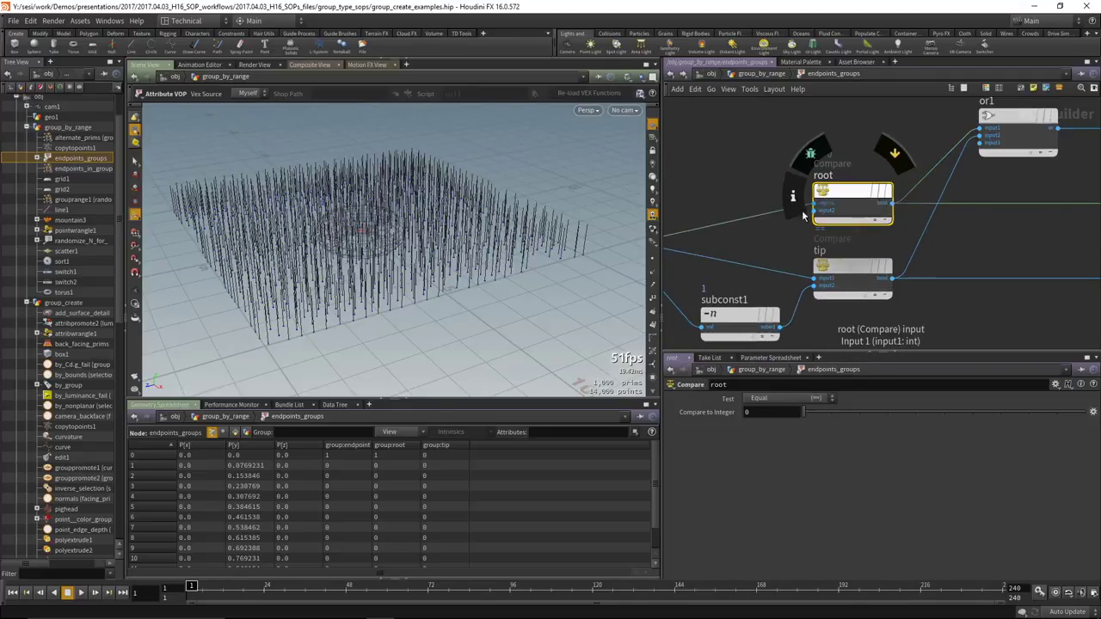
scroll(858, 238, up, 4)
middle_drag(858, 238, 737, 241)
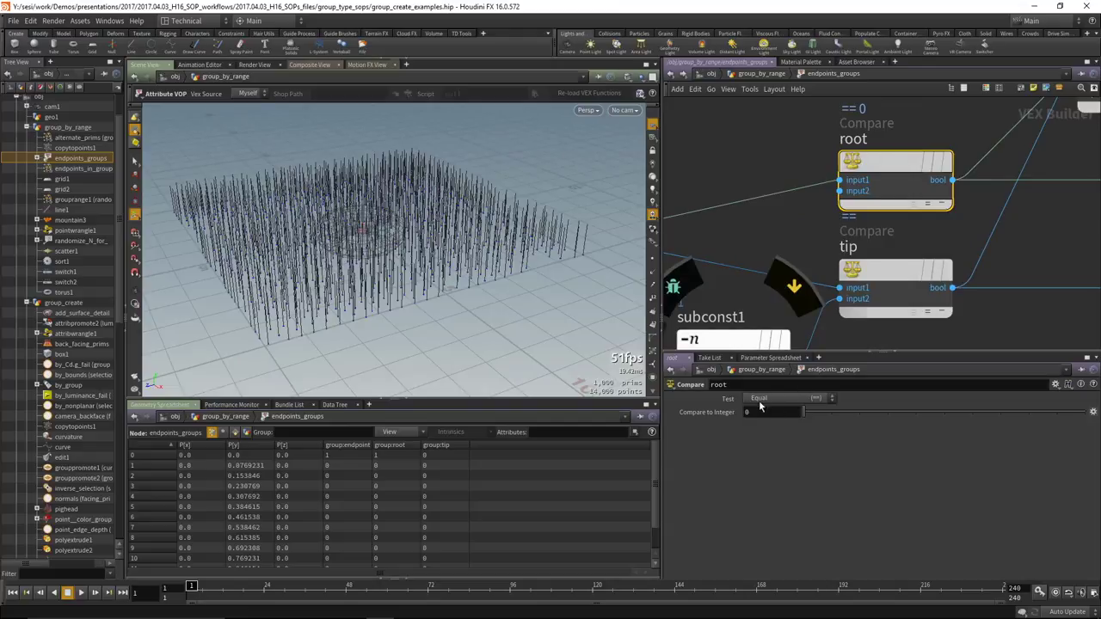
Follow the root Compare output to bind3 and select it to review the group_root export settings.
middle_drag(993, 200, 892, 229)
middle_drag(952, 246, 972, 212)
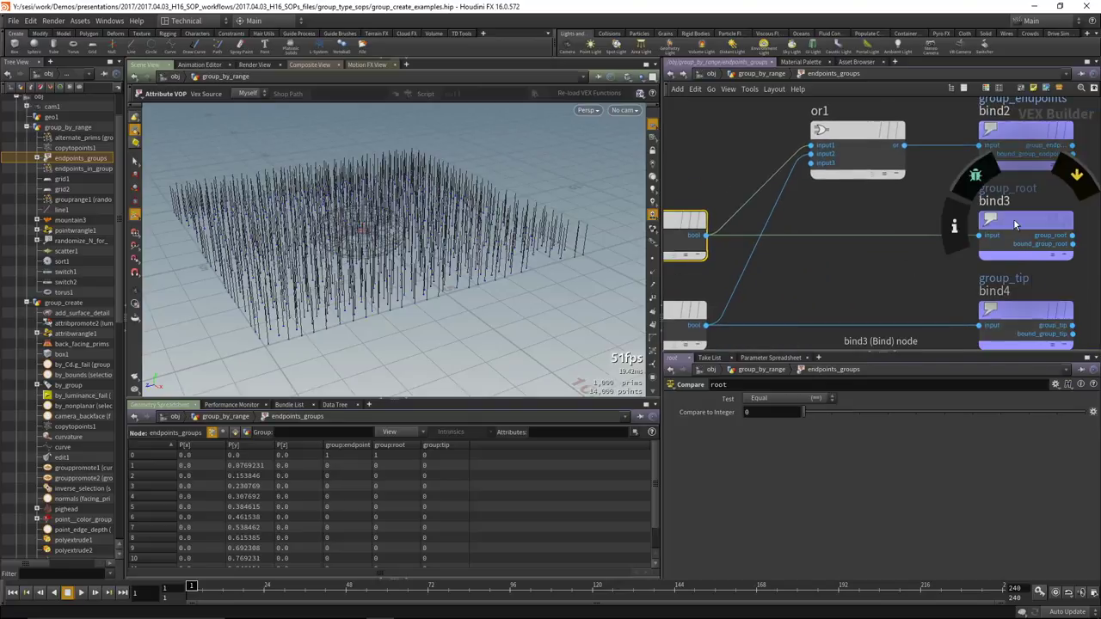
click(998, 231)
middle_drag(927, 256, 917, 264)
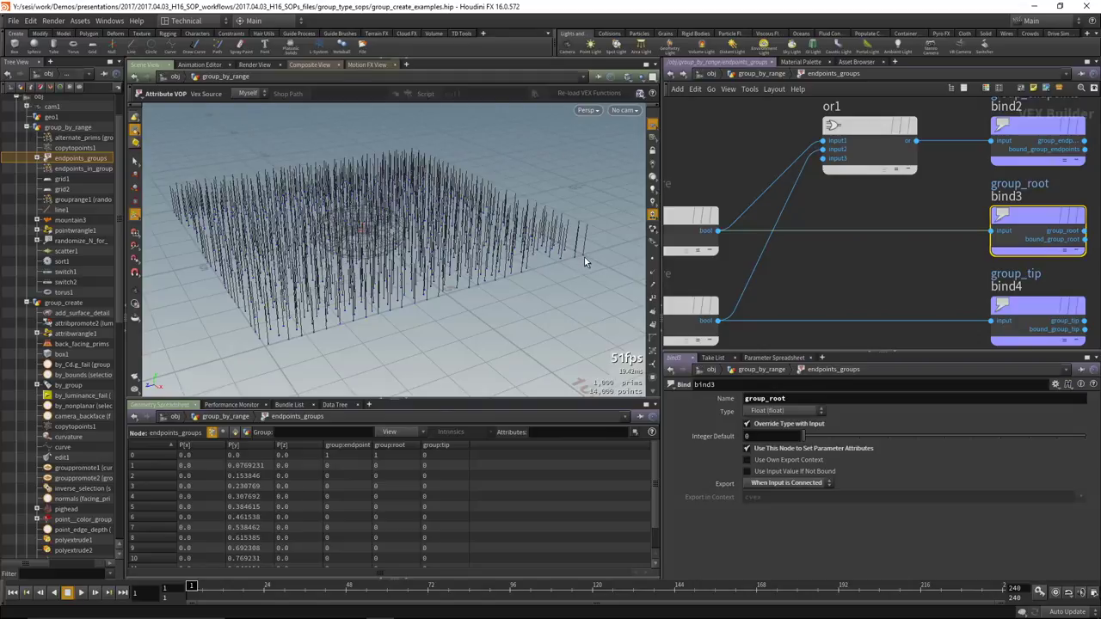
Select subconst1 and inspect its Subtract setting and its connection from the numvtx output.
middle_drag(660, 318, 928, 228)
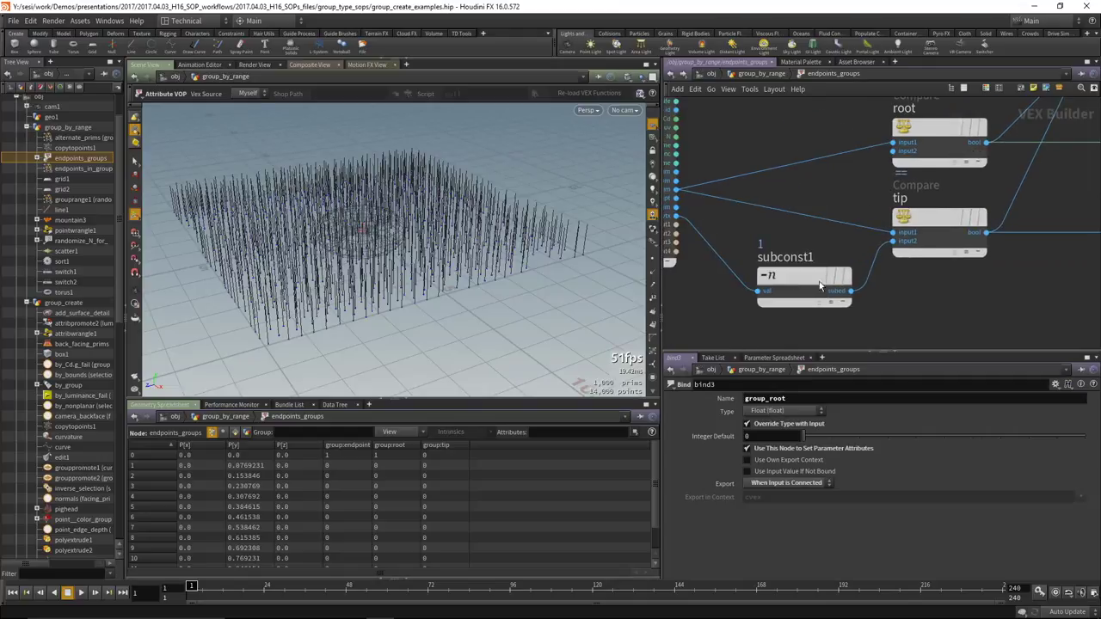
click(796, 277)
middle_drag(715, 222, 766, 226)
scroll(774, 258, up, 2)
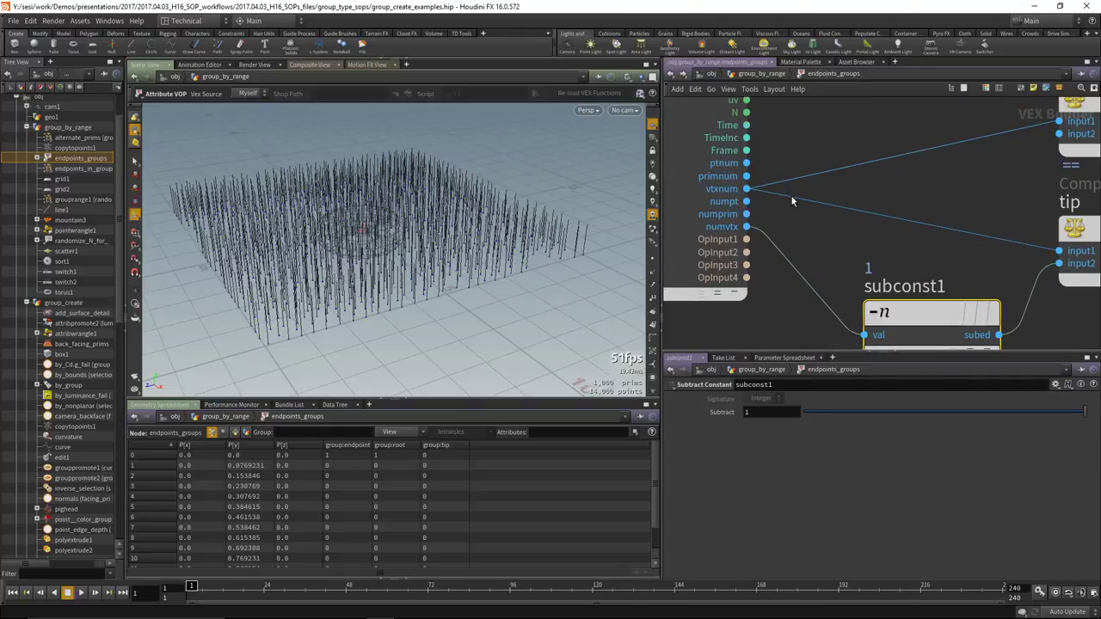
Check the tip Compare node's test and reselect subconst1 to review how it feeds the second input.
middle_drag(828, 247, 759, 222)
click(989, 207)
middle_drag(835, 228, 918, 240)
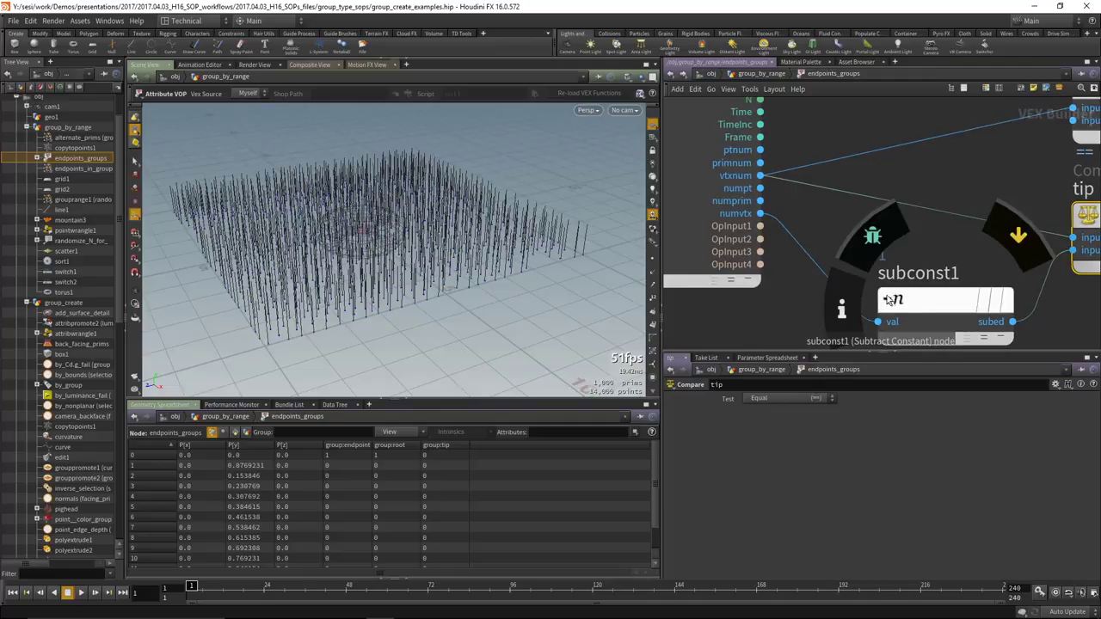
click(928, 299)
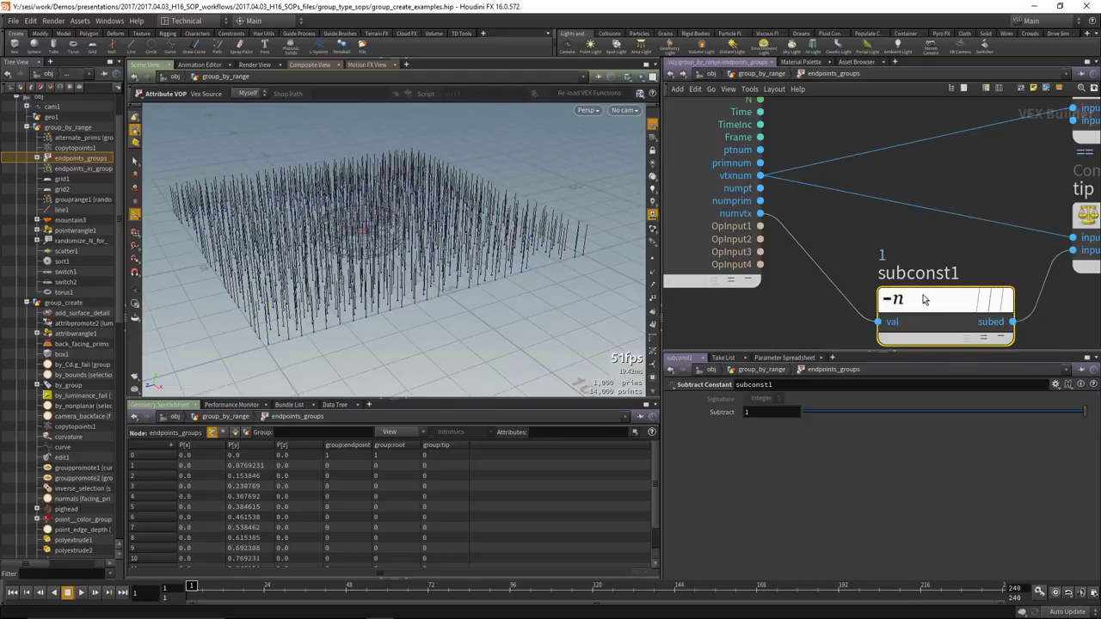
mouse_move(927, 300)
middle_drag(927, 300, 866, 249)
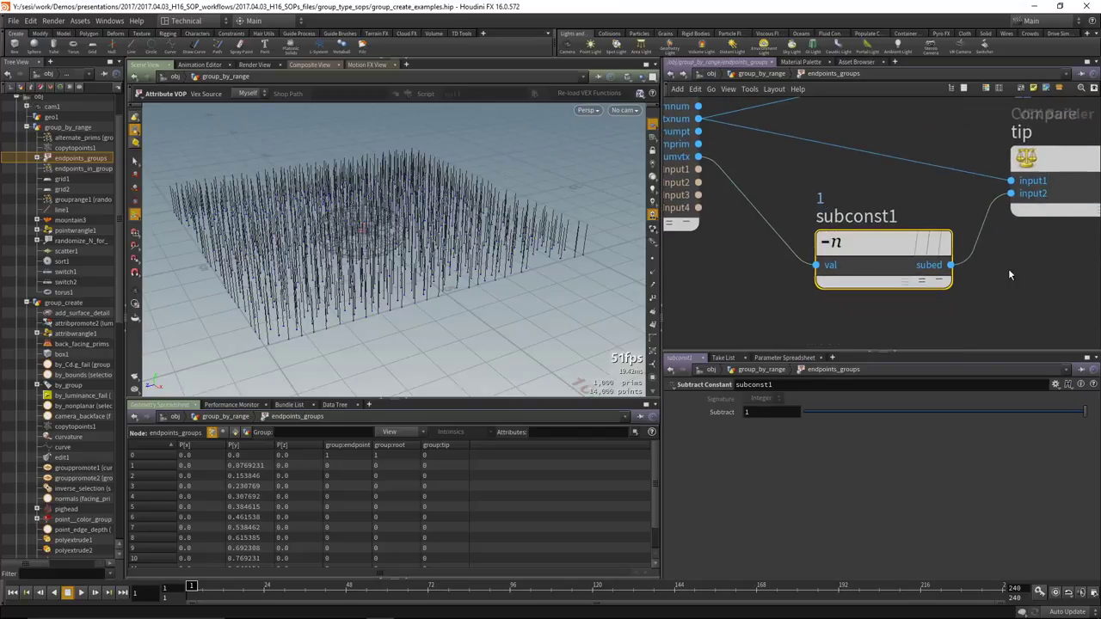
Select the tip Compare node again and examine the wires entering its two inputs.
middle_drag(1011, 275, 851, 323)
click(897, 221)
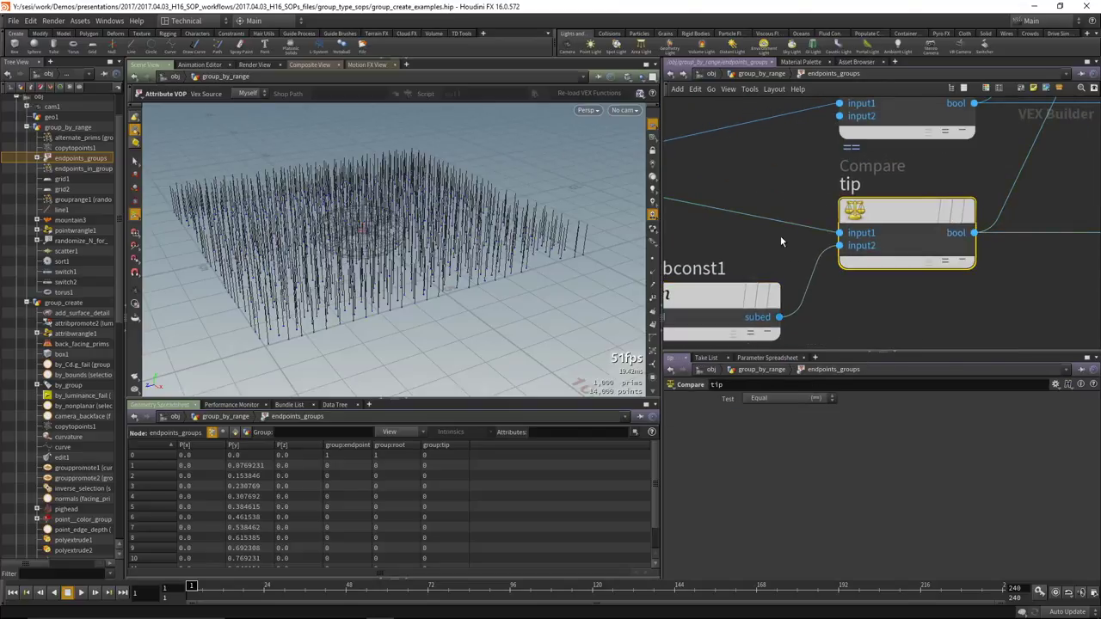
middle_drag(760, 250, 751, 230)
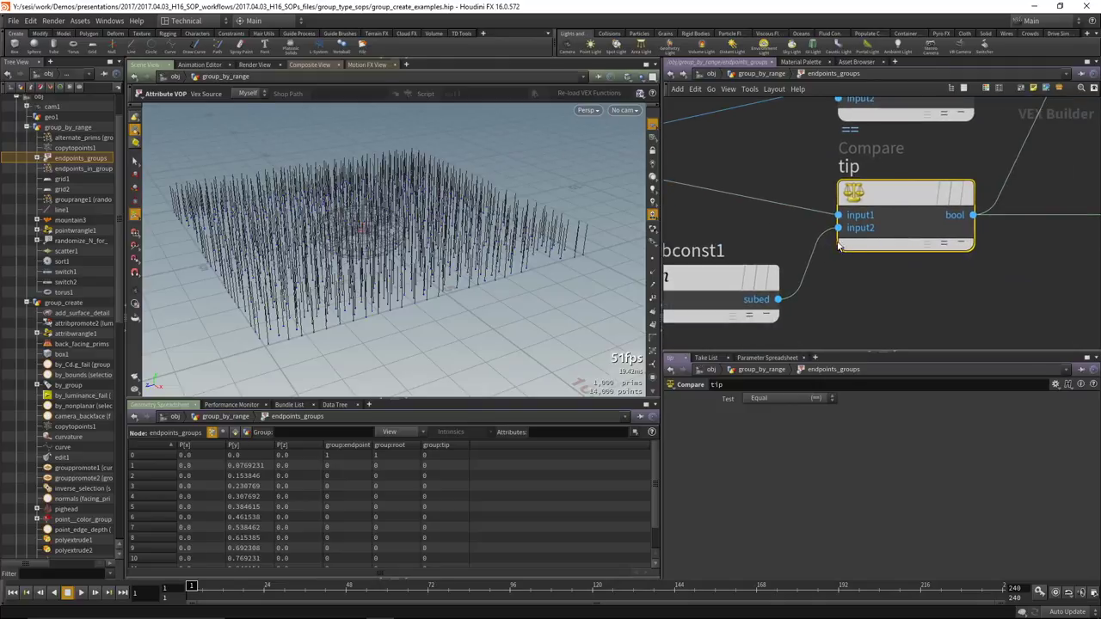
scroll(877, 250, down, 3)
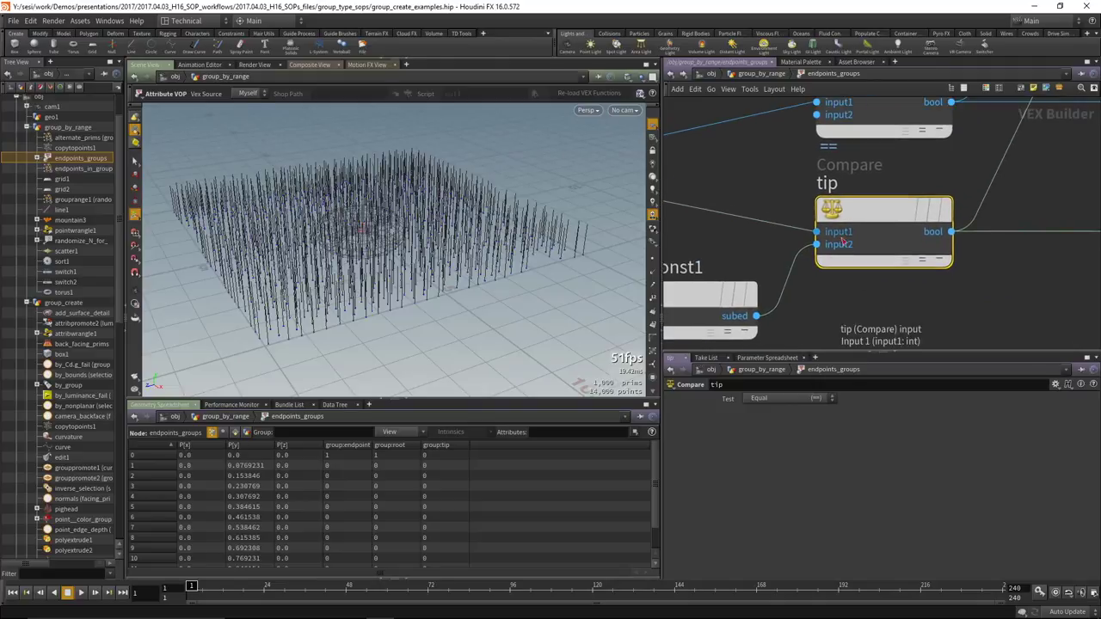
Select the or1 node and review how it combines the root and tip results for group_endpoints.
middle_drag(936, 277, 838, 266)
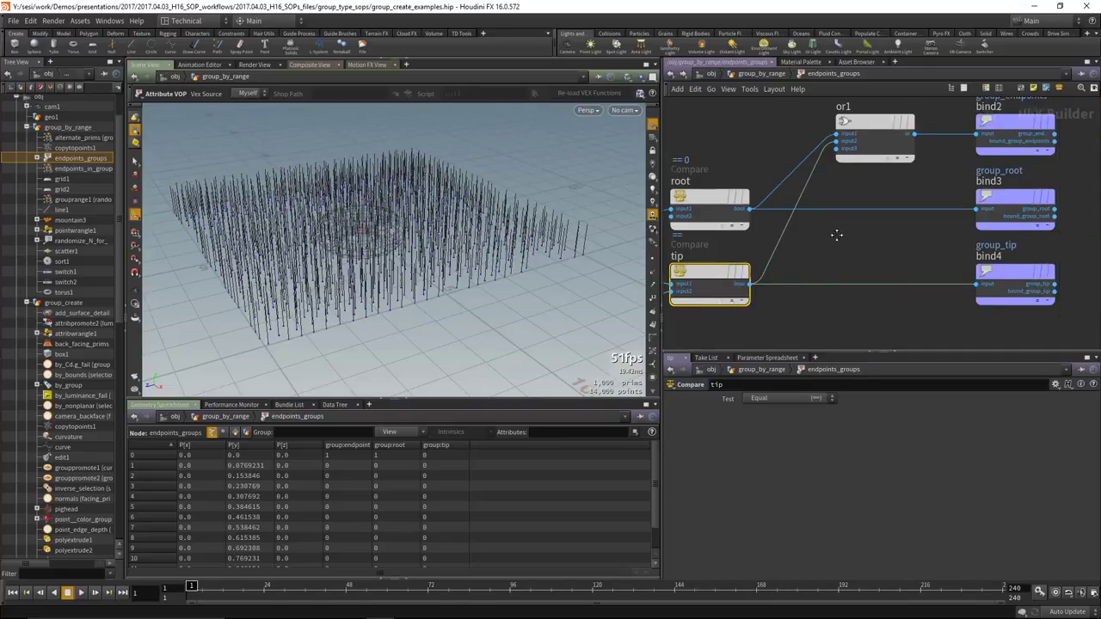
middle_drag(849, 229, 802, 266)
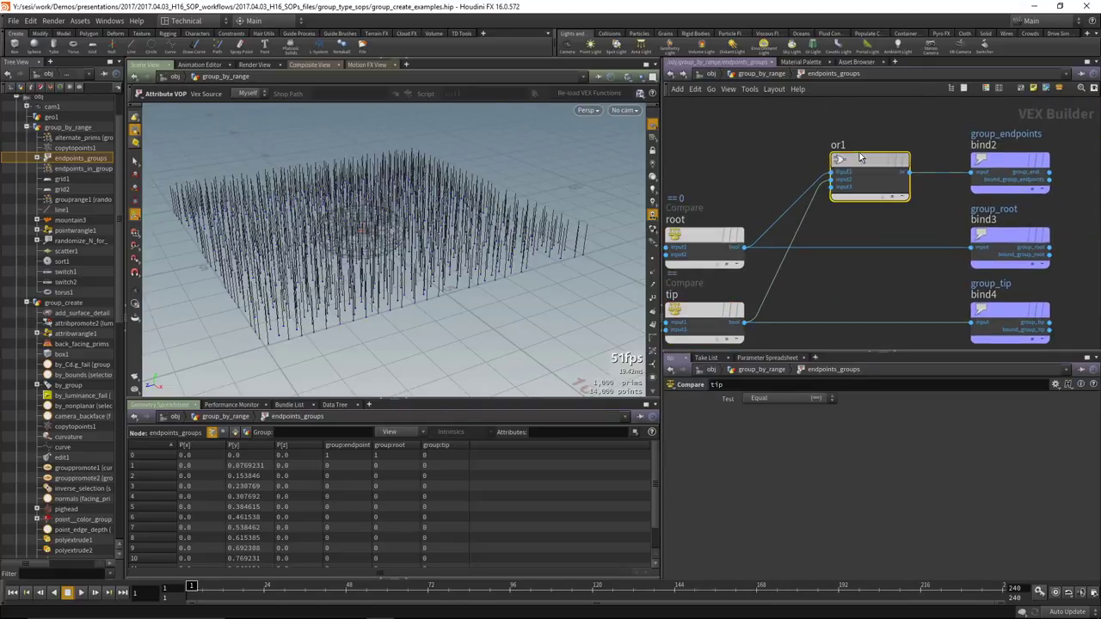
click(859, 158)
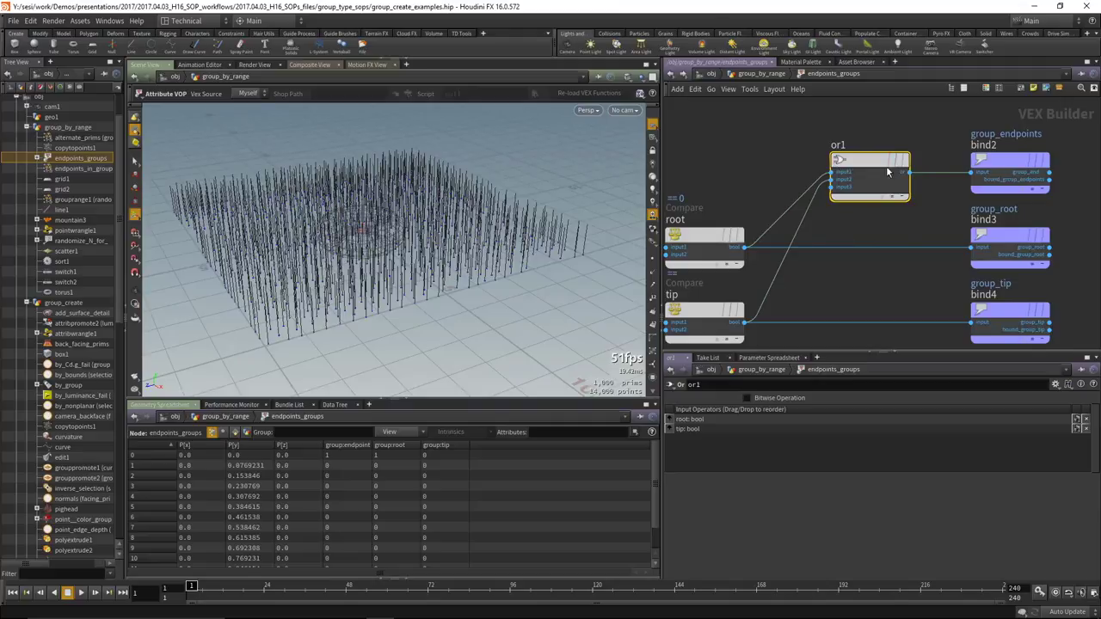
drag(823, 180, 744, 247)
Return to the group_by_range network and select copytopoints1 to view its settings.
key(u)
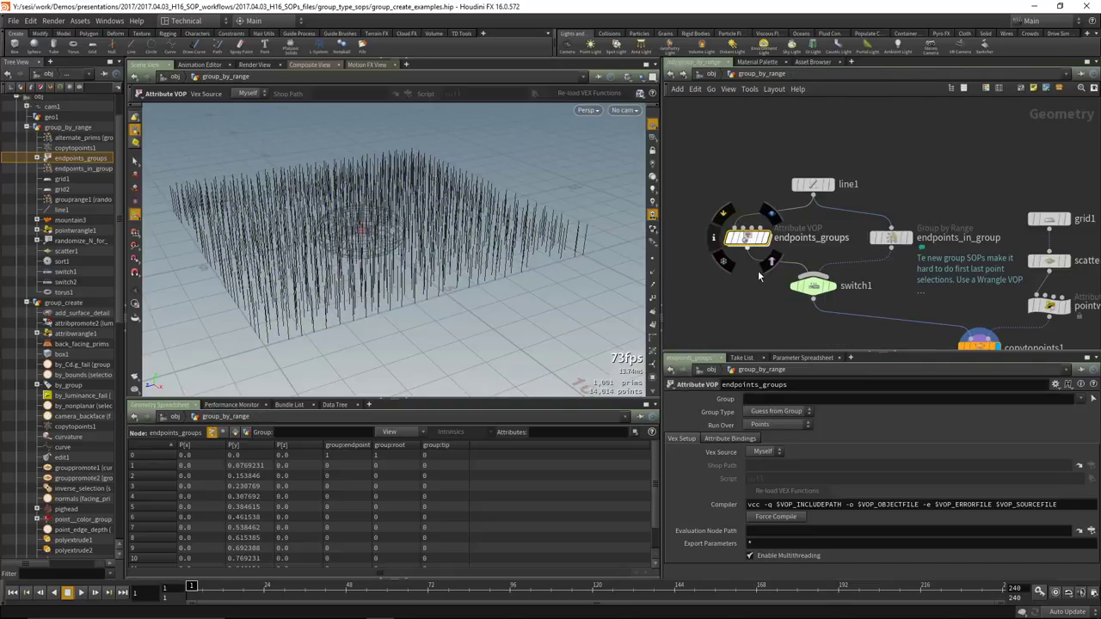
scroll(750, 240, down, 2)
middle_drag(826, 309, 783, 269)
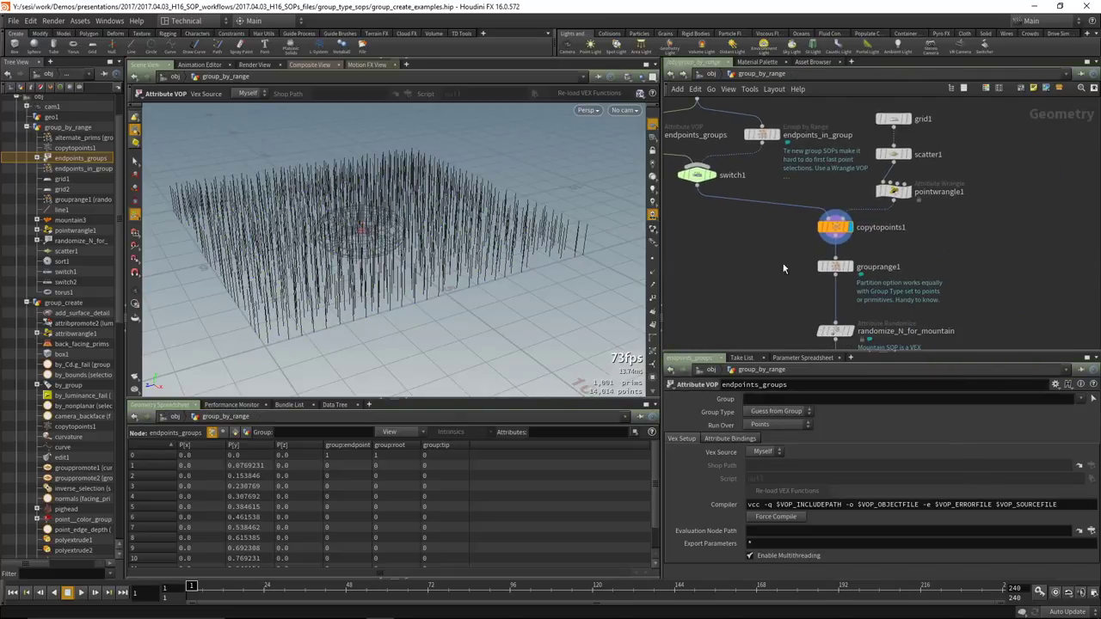
click(834, 227)
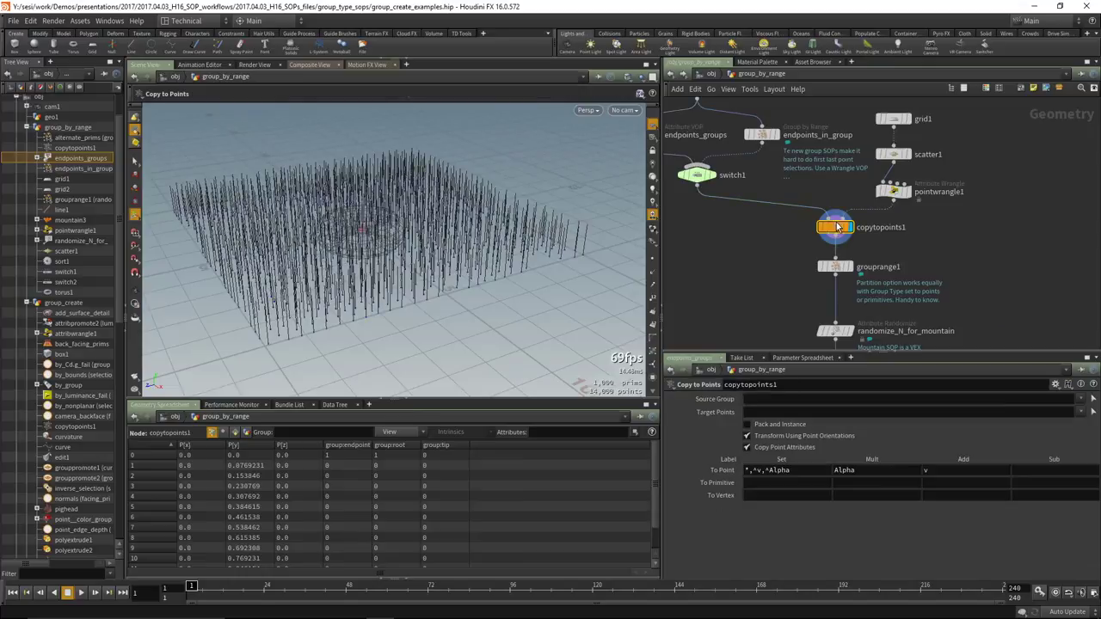
Display the mountain3 result, then select endpoints_groups to review how the line groups feed the group_by_range network.
middle_drag(761, 286, 745, 204)
click(819, 311)
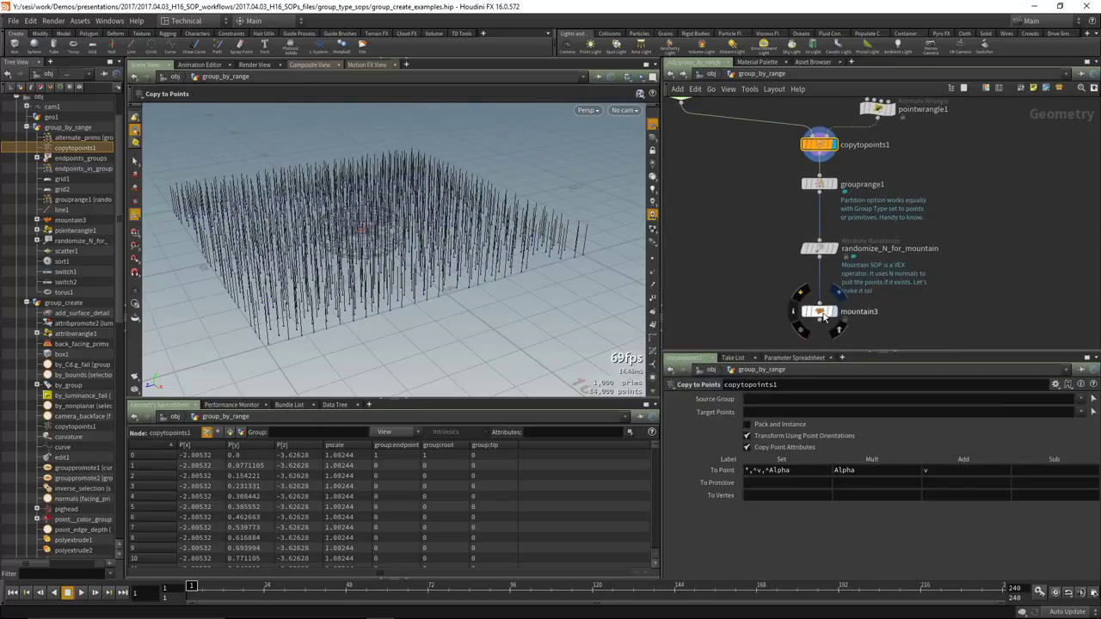
scroll(777, 246, down, 2)
middle_drag(777, 246, 843, 315)
click(715, 145)
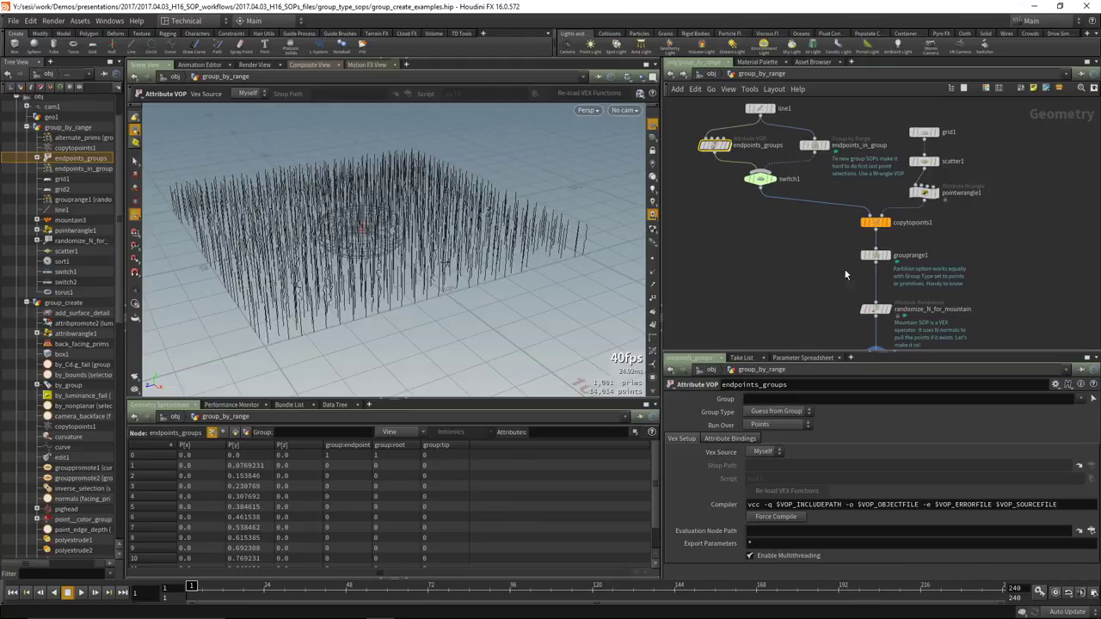
scroll(777, 255, down, 3)
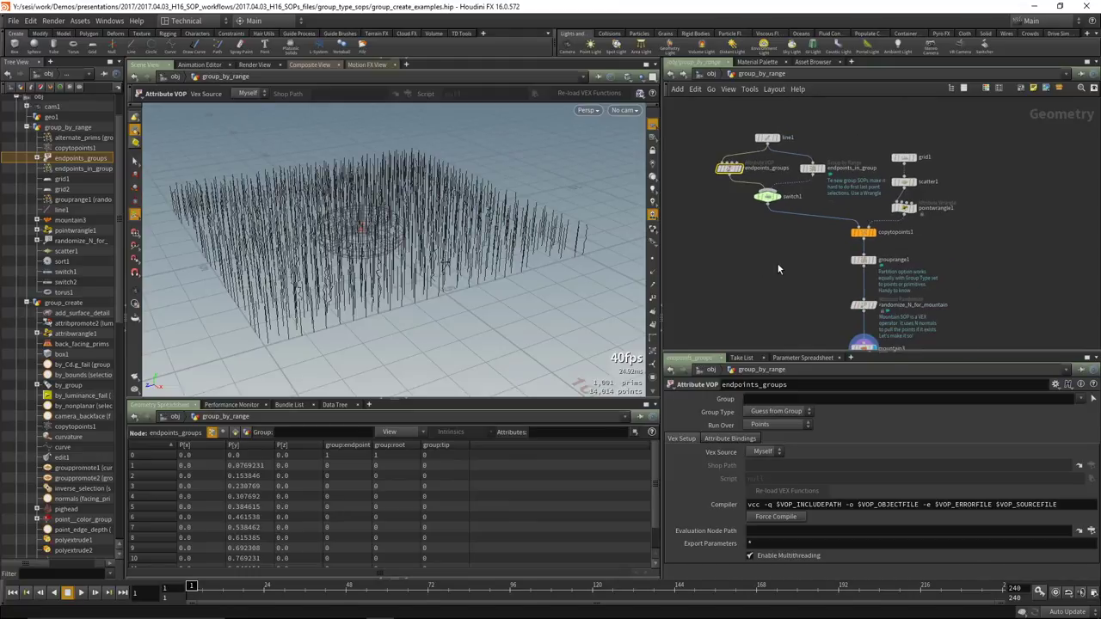
Leave group_by_range for the object level and switch to Acrobat Reader to view the New Boolean SOP slide.
key(u)
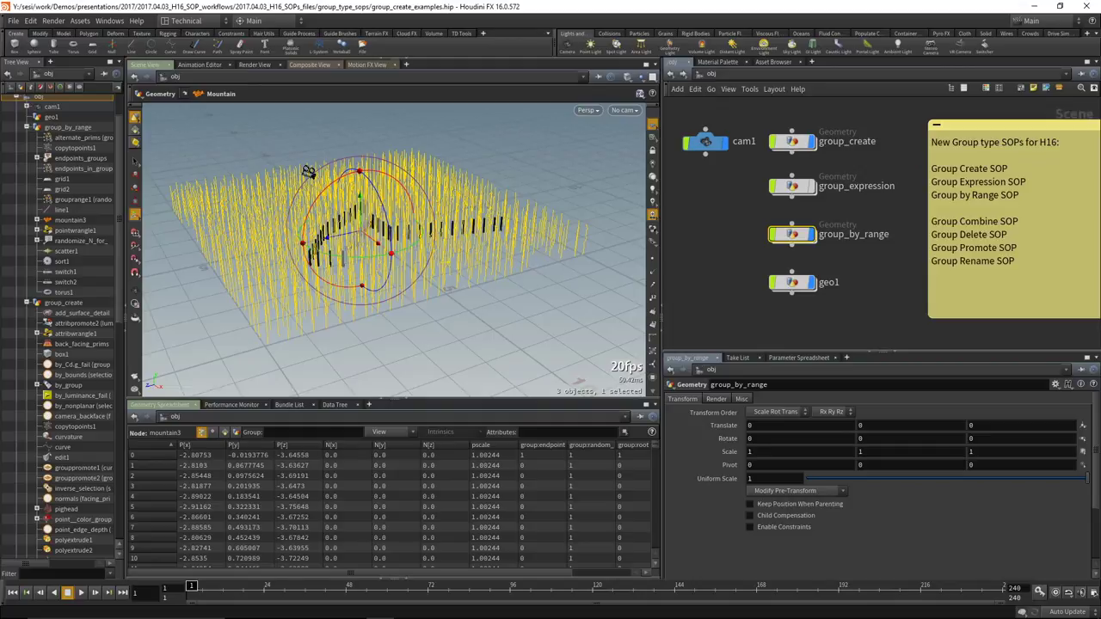
key(alt+Tab)
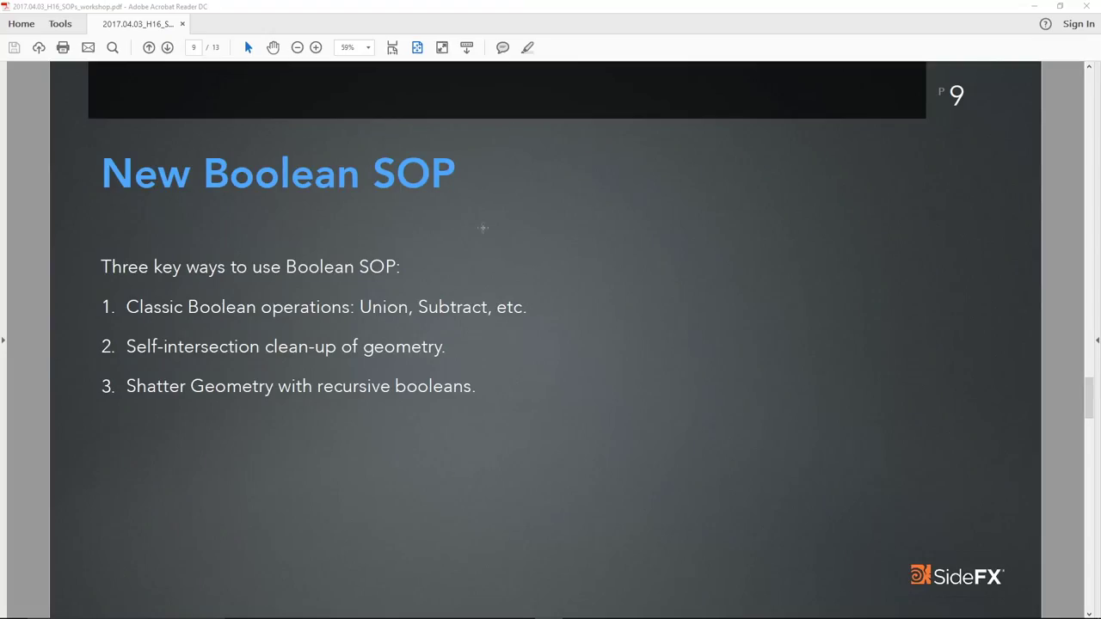
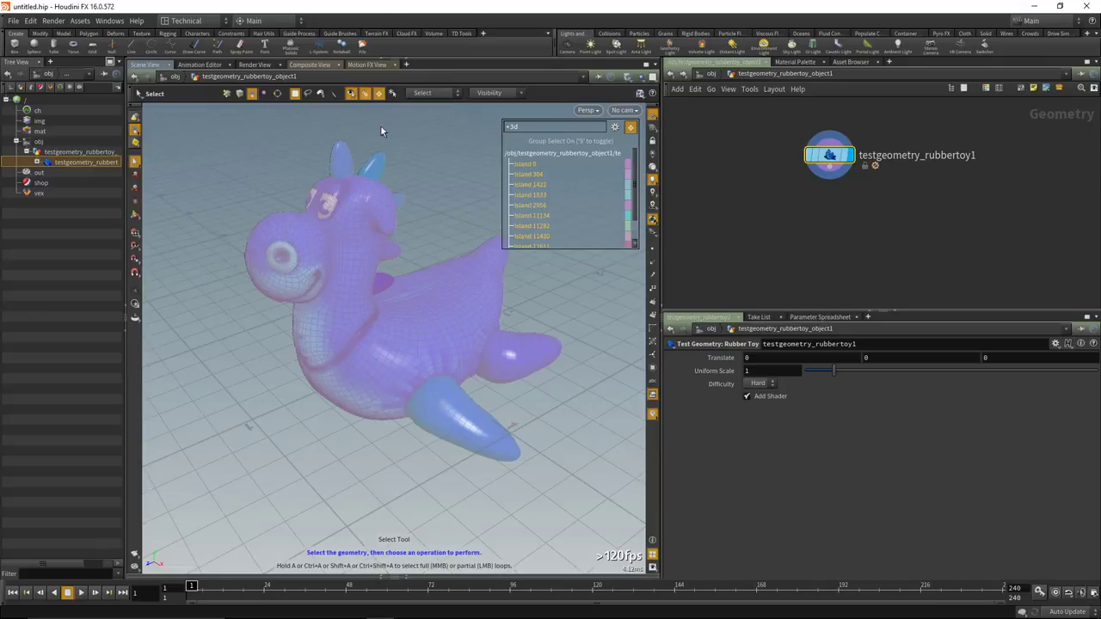
Set group selection to 3D Connected Geometry, pick the toy's horn, back spike and flipper islands in turn, then clear the selection.
click(422, 93)
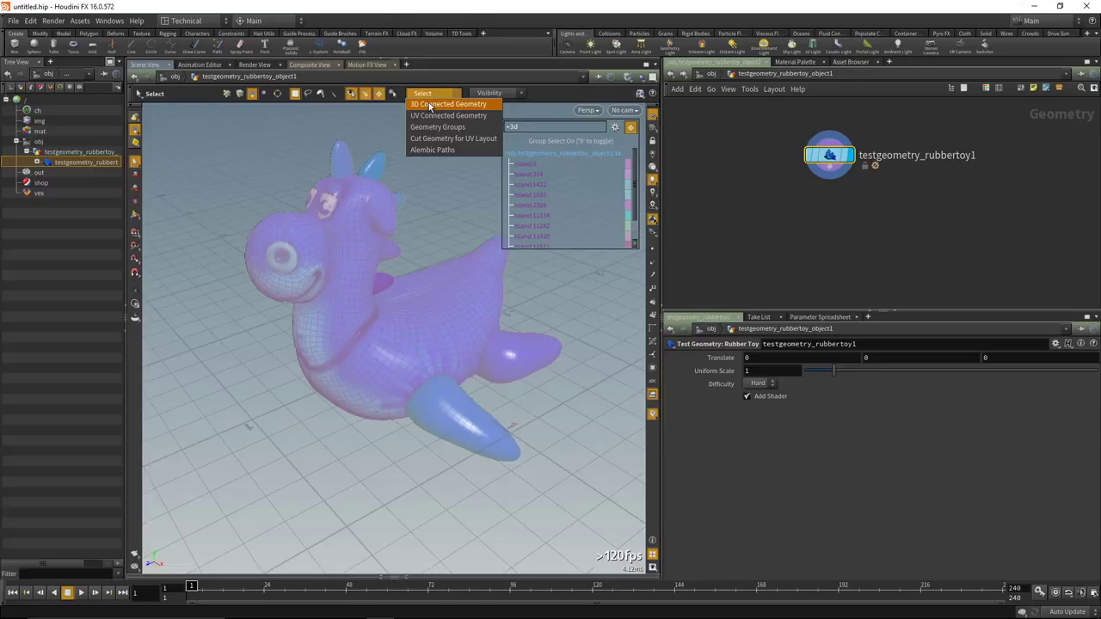
click(429, 105)
click(379, 162)
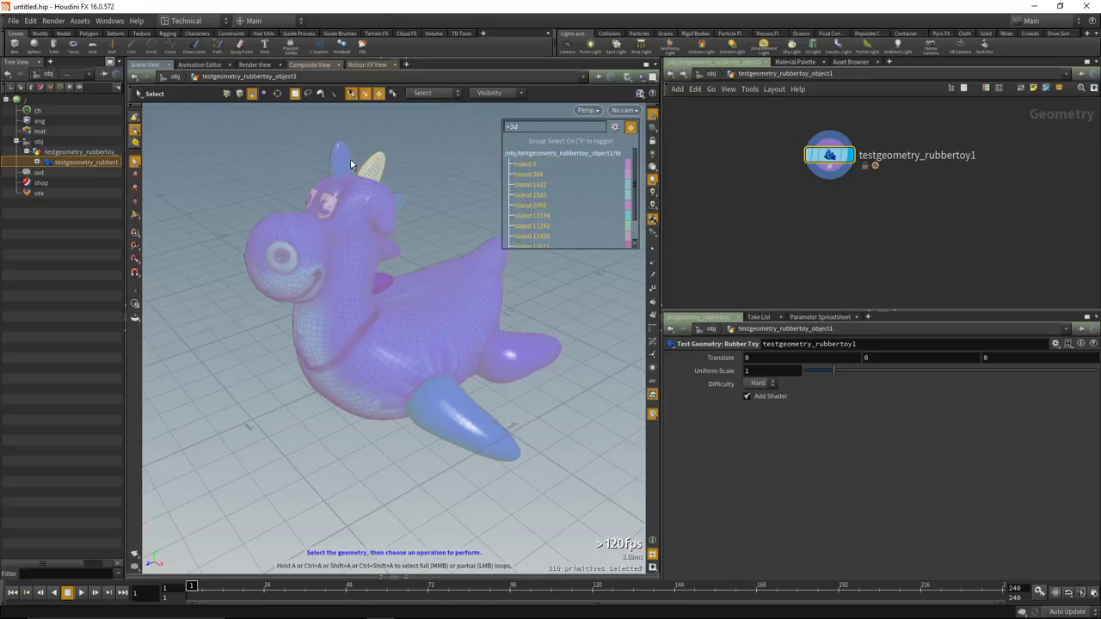
click(394, 251)
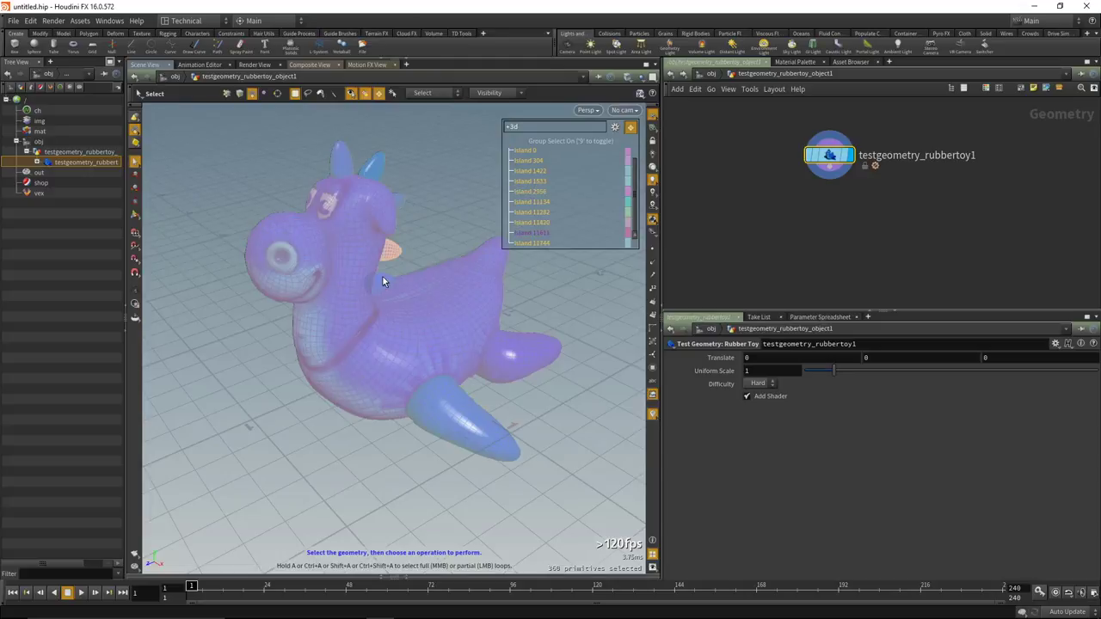
click(454, 397)
click(512, 368)
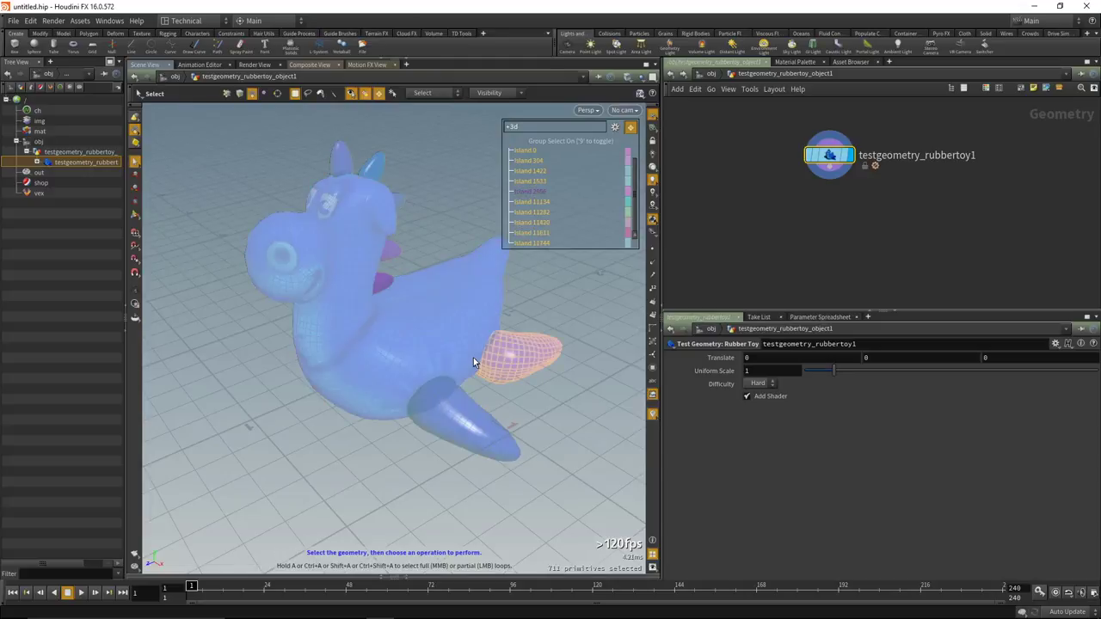
click(454, 228)
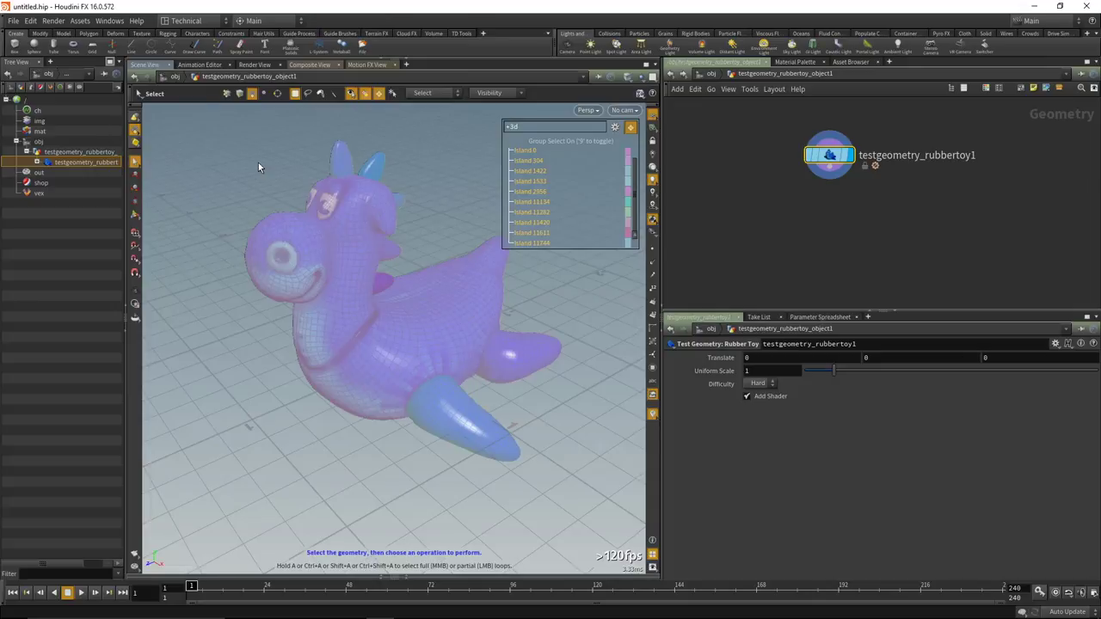
key(Escape)
key(Return)
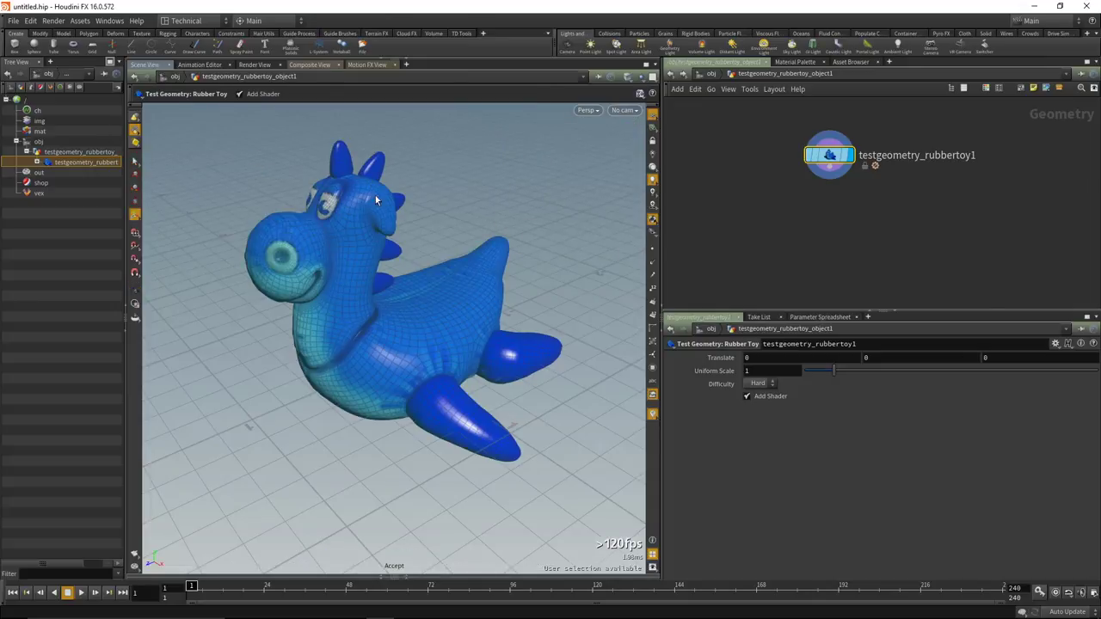
Add a Fluid Source node below testgeometry_rubbertoy1, fed by the toy geometry.
middle_drag(836, 221, 823, 209)
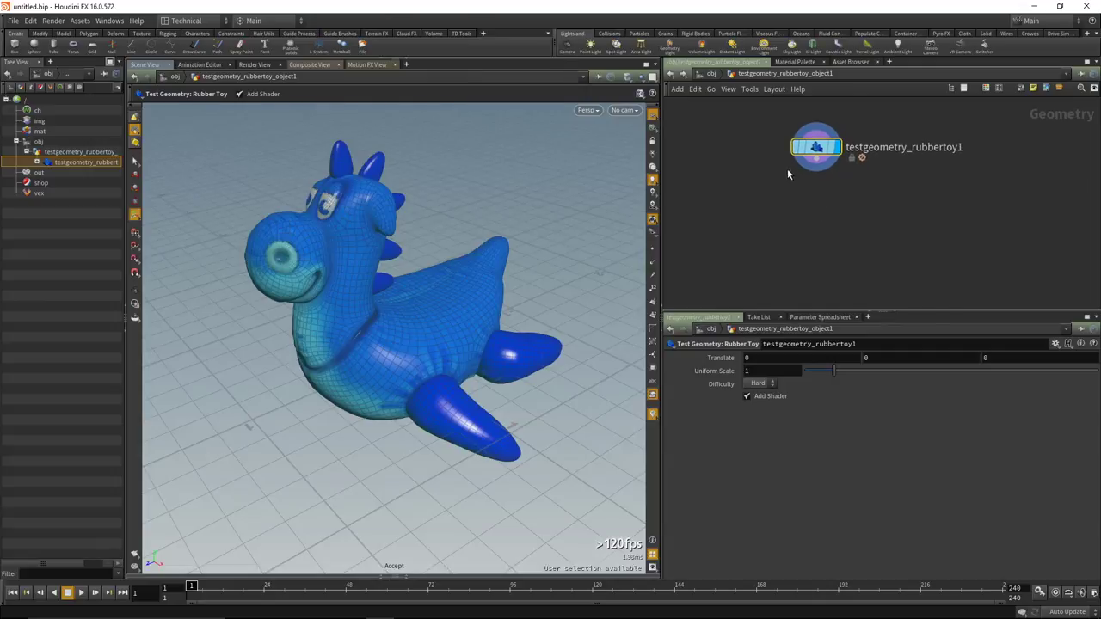
key(Escape)
scroll(467, 215, up, 4)
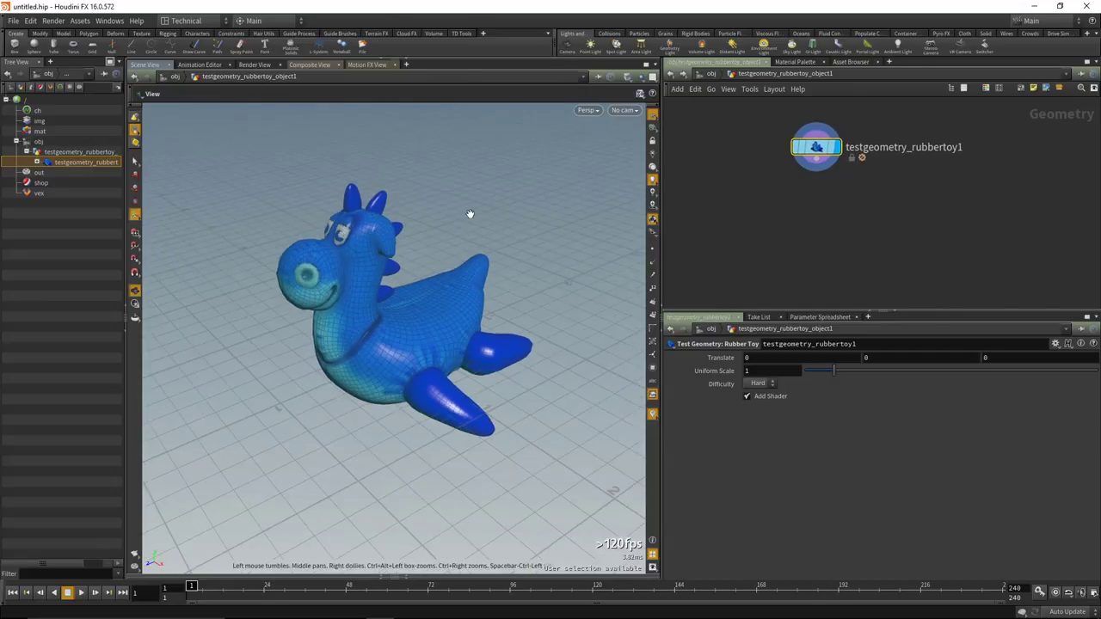
key(Return)
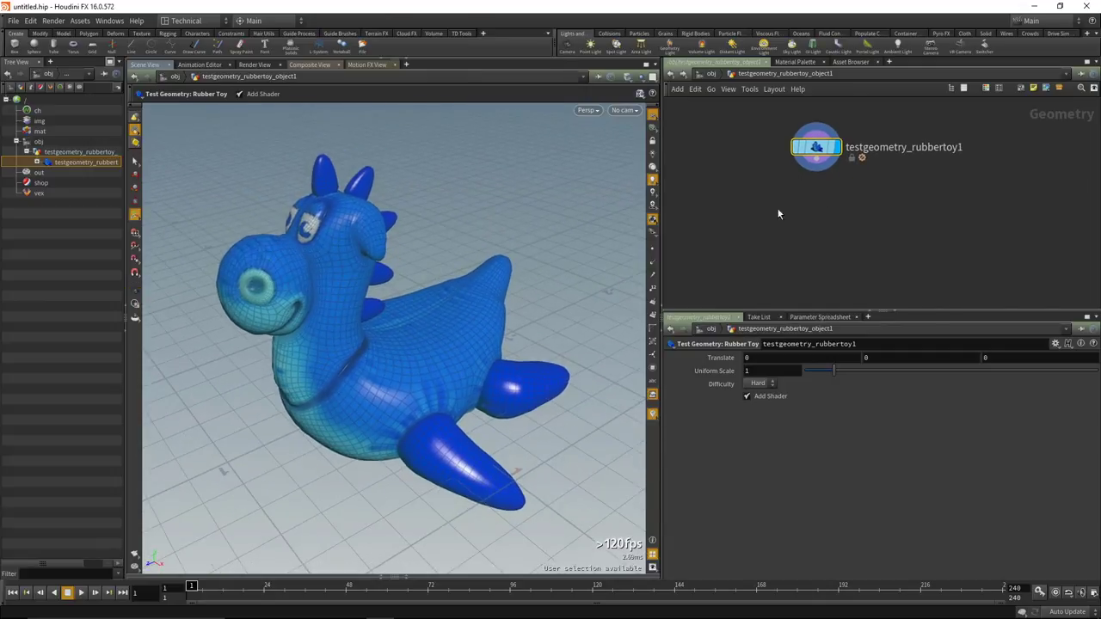
middle_drag(824, 213, 799, 220)
key(Tab)
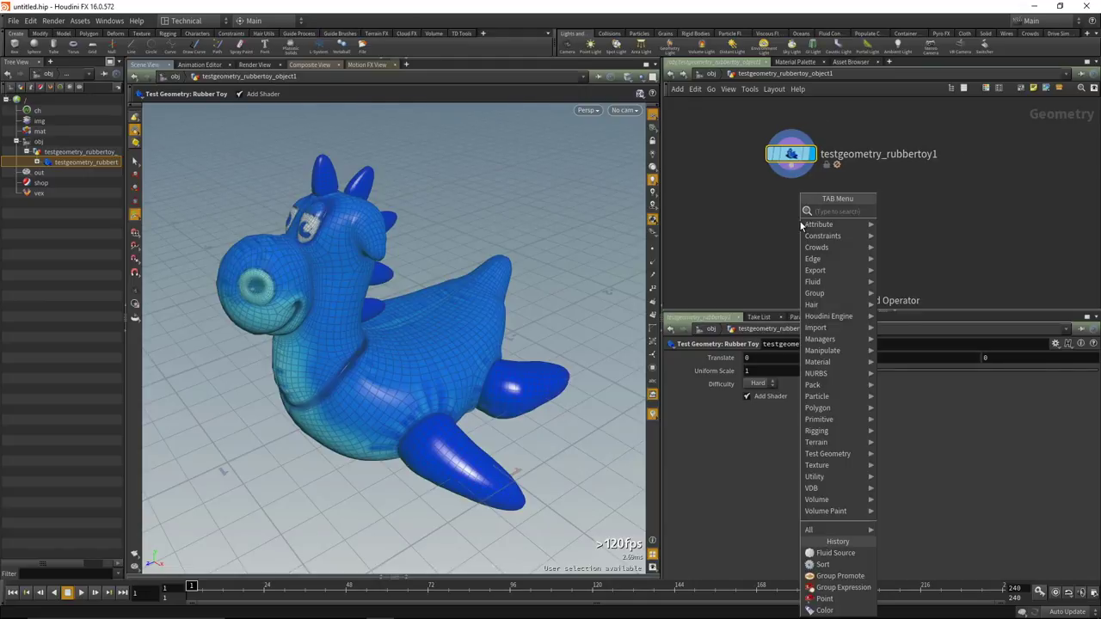
text(flu)
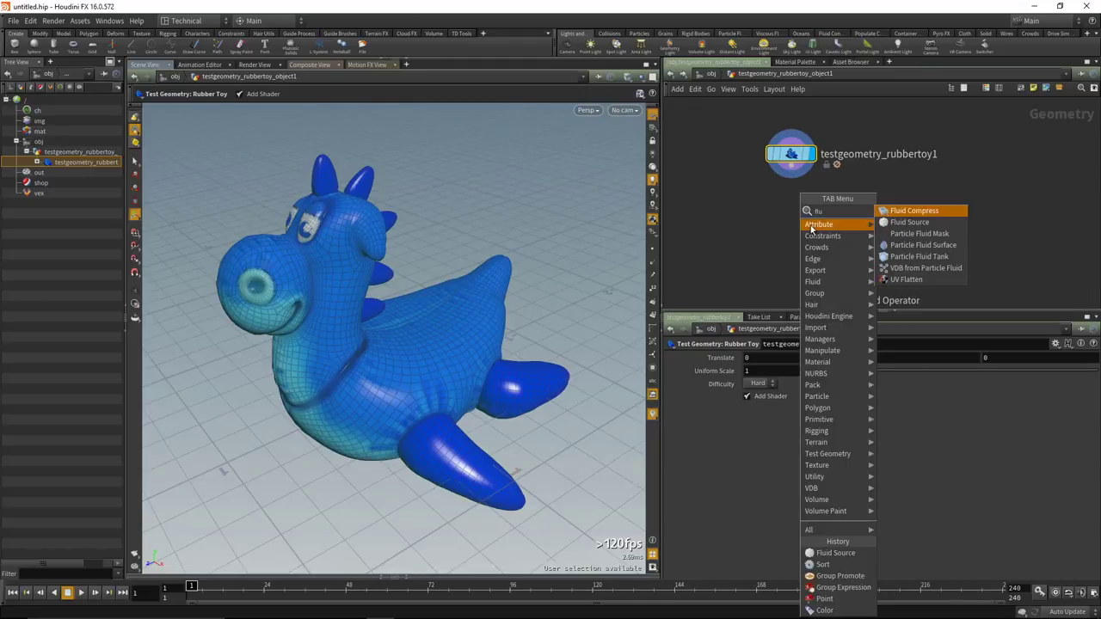
click(886, 224)
click(865, 247)
click(867, 240)
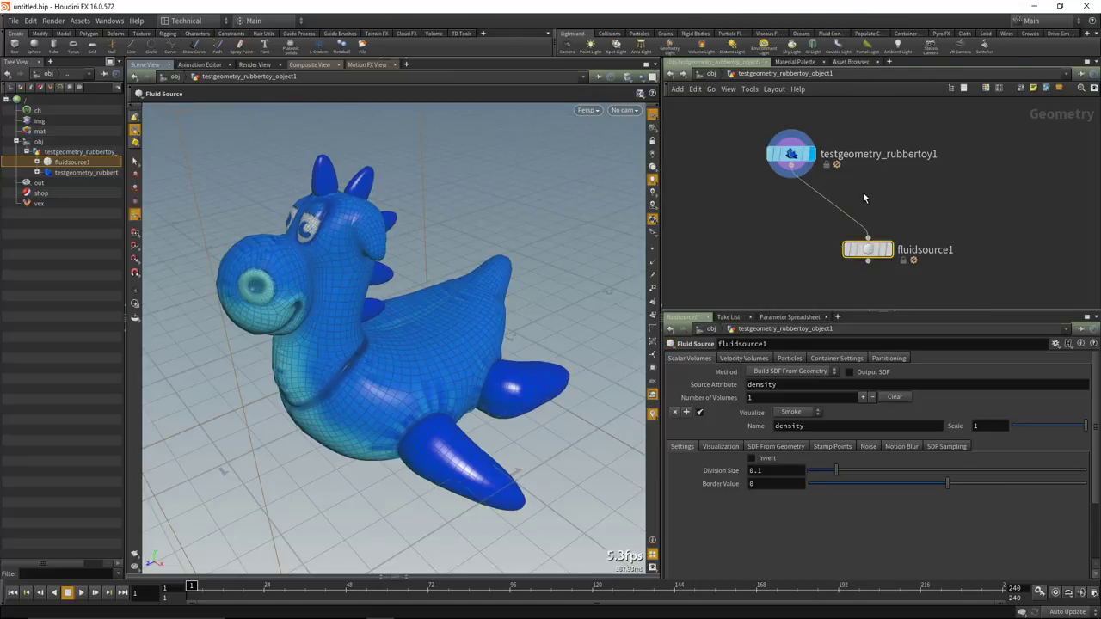
drag(869, 250, 869, 233)
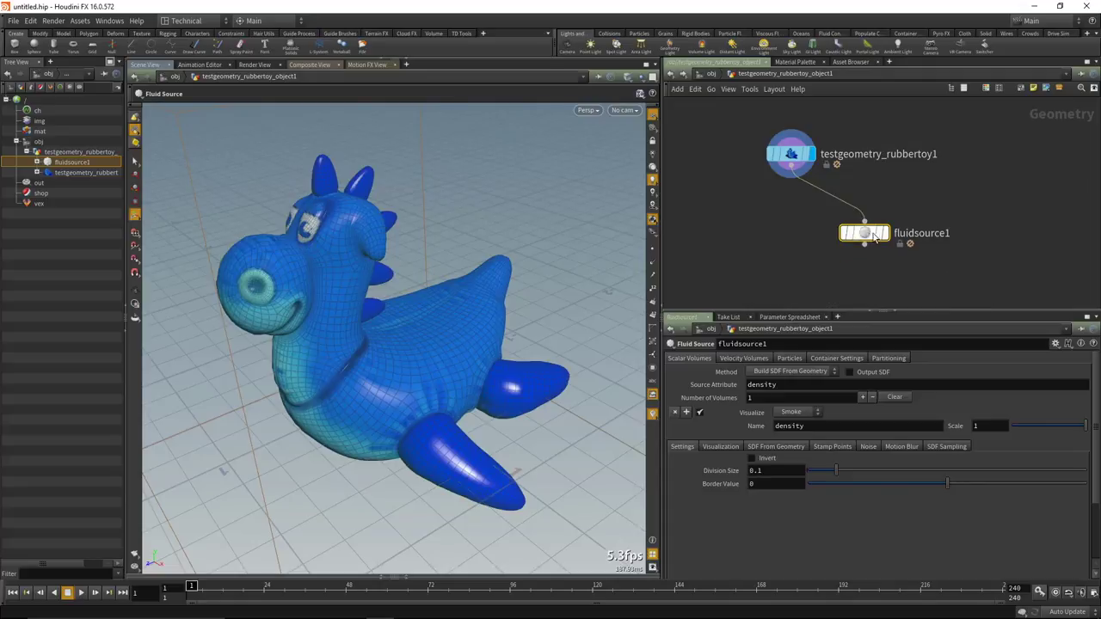
Initialize fluidsource1 as Collision and display its result to inspect the volume from another angle.
click(847, 358)
click(783, 371)
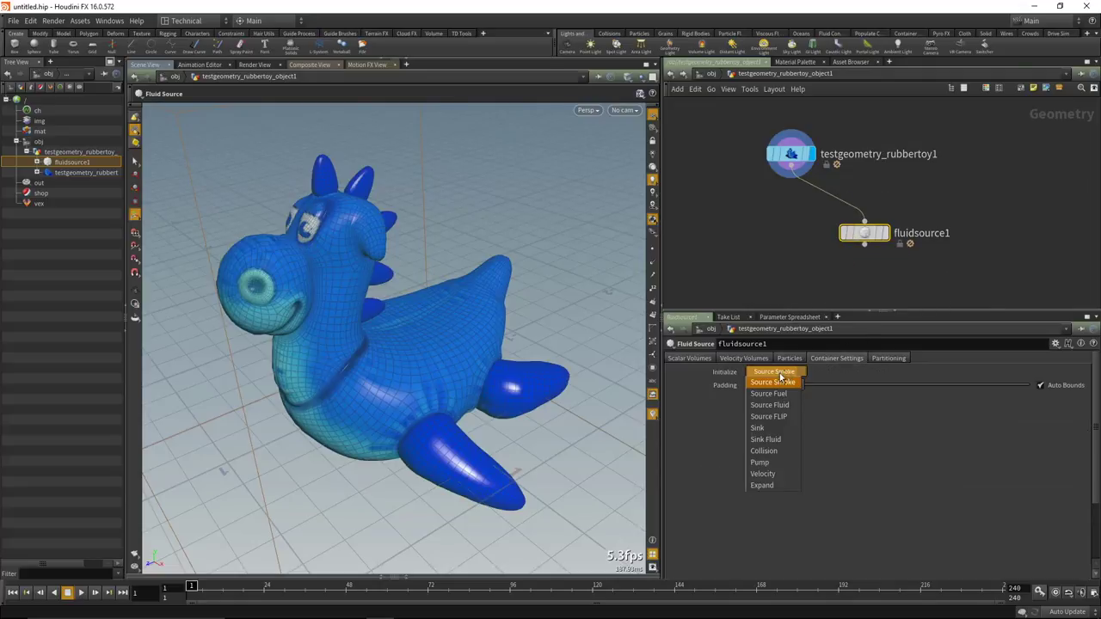
click(768, 452)
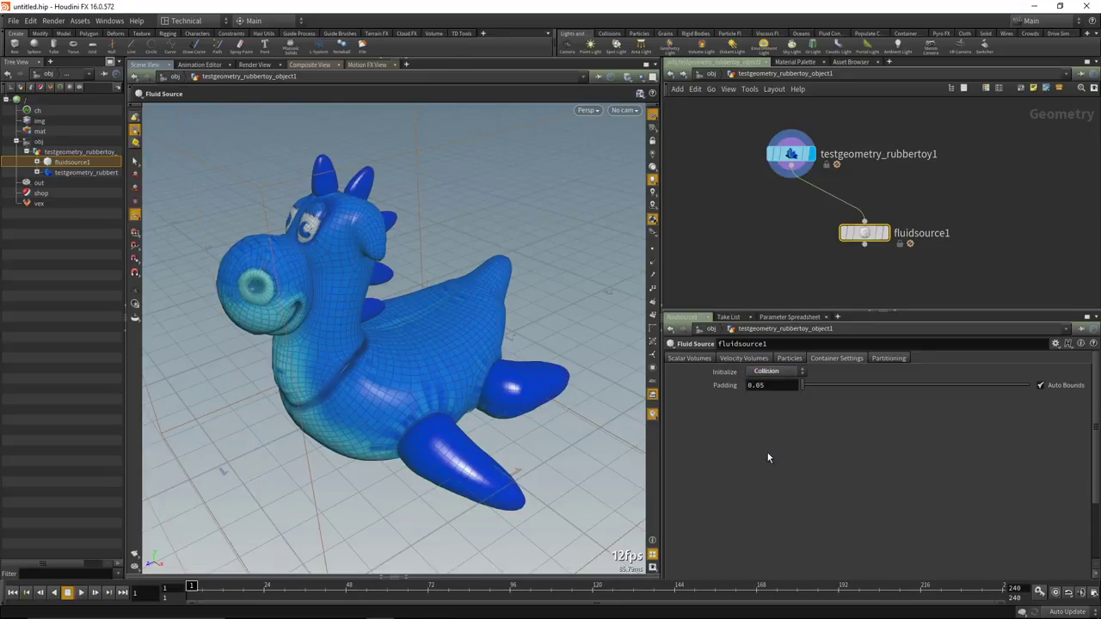
click(884, 232)
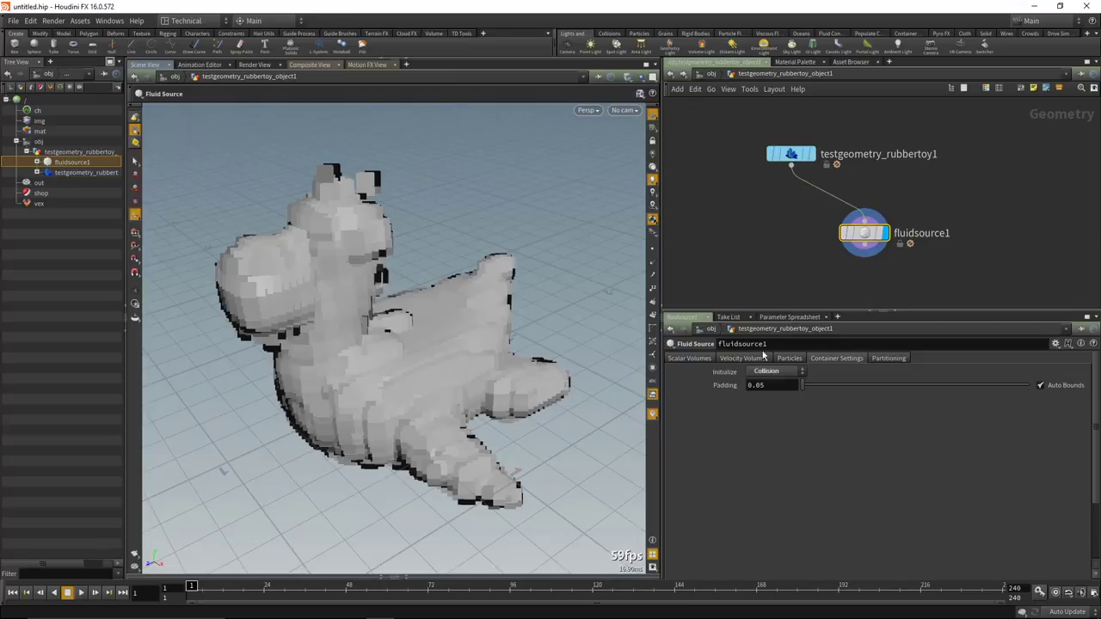
key(Escape)
drag(383, 239, 338, 197)
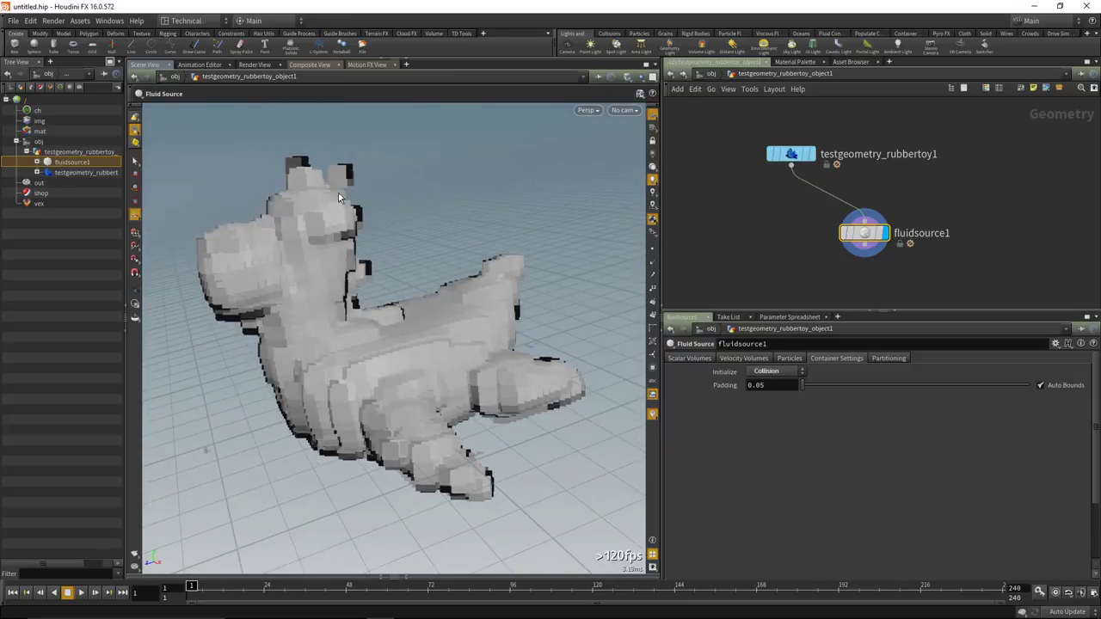
Reduce fluidsource1's scalar volume Division Size to 0.021 and inspect the collision surface around the spikes and flippers.
click(680, 359)
drag(835, 470, 815, 472)
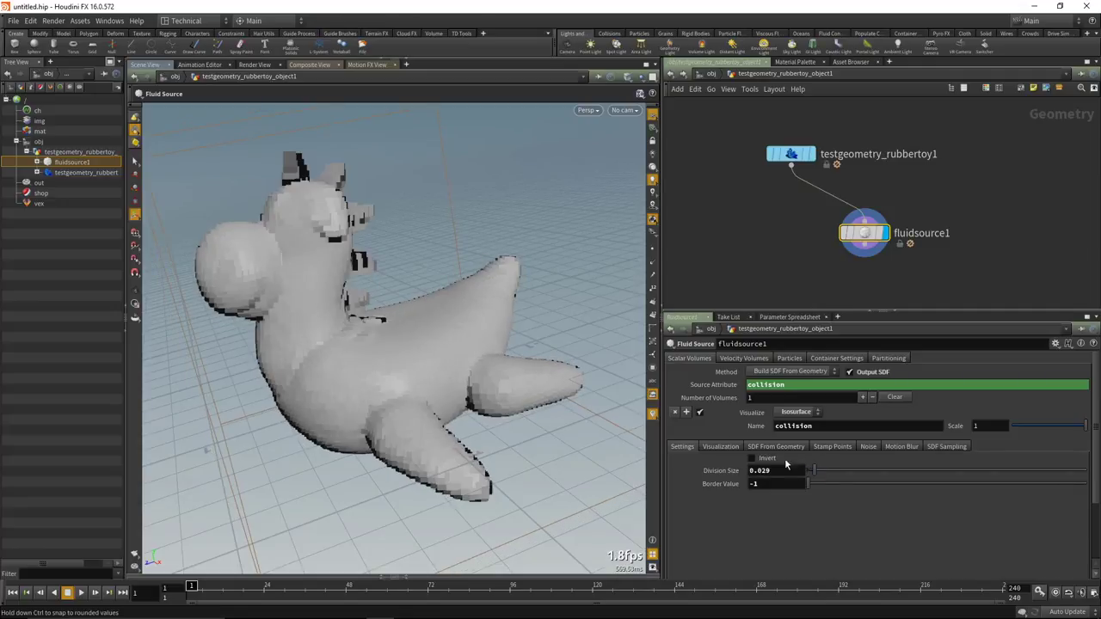
key(Escape)
drag(357, 293, 392, 279)
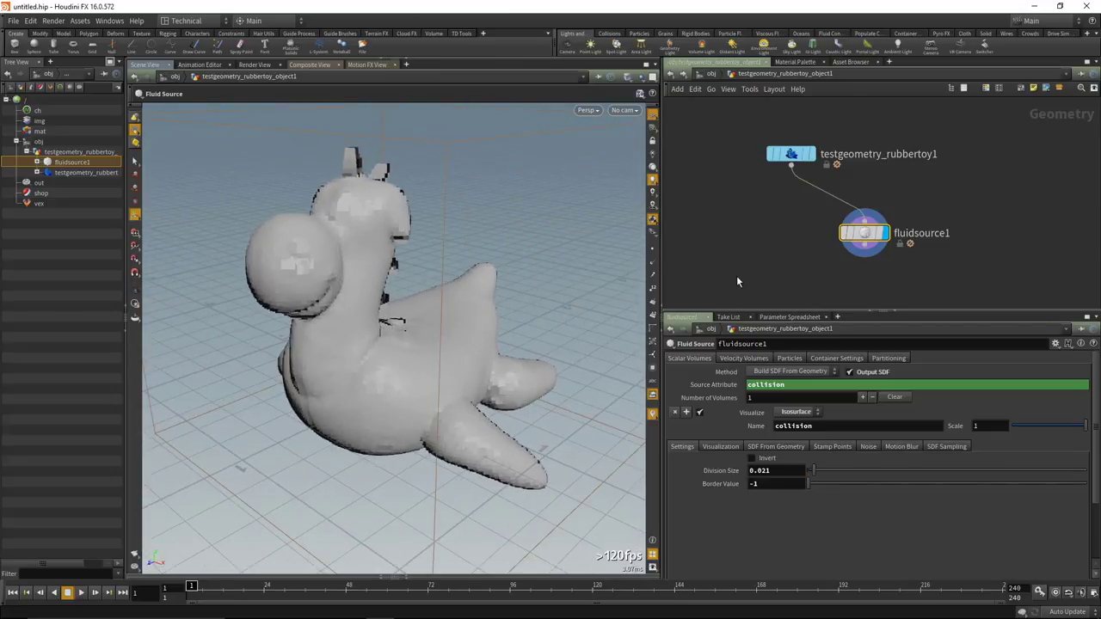
key(Escape)
drag(346, 274, 311, 223)
drag(375, 300, 434, 270)
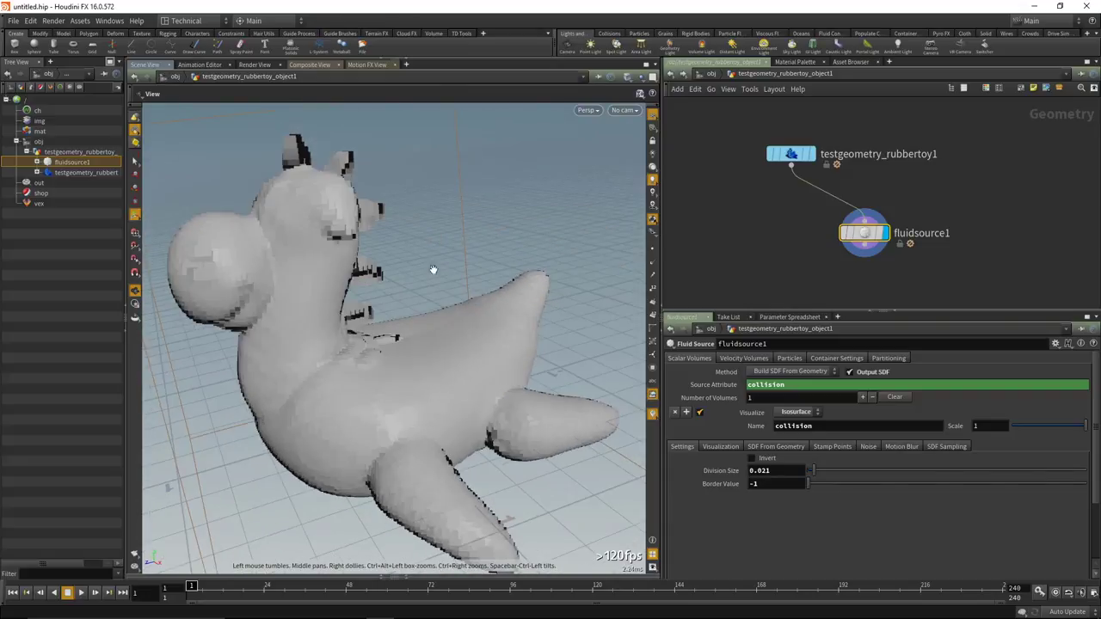
Move fluidsource1 farther below the toy node and display testgeometry_rubbertoy1.
drag(864, 232, 852, 274)
middle_drag(772, 230, 774, 243)
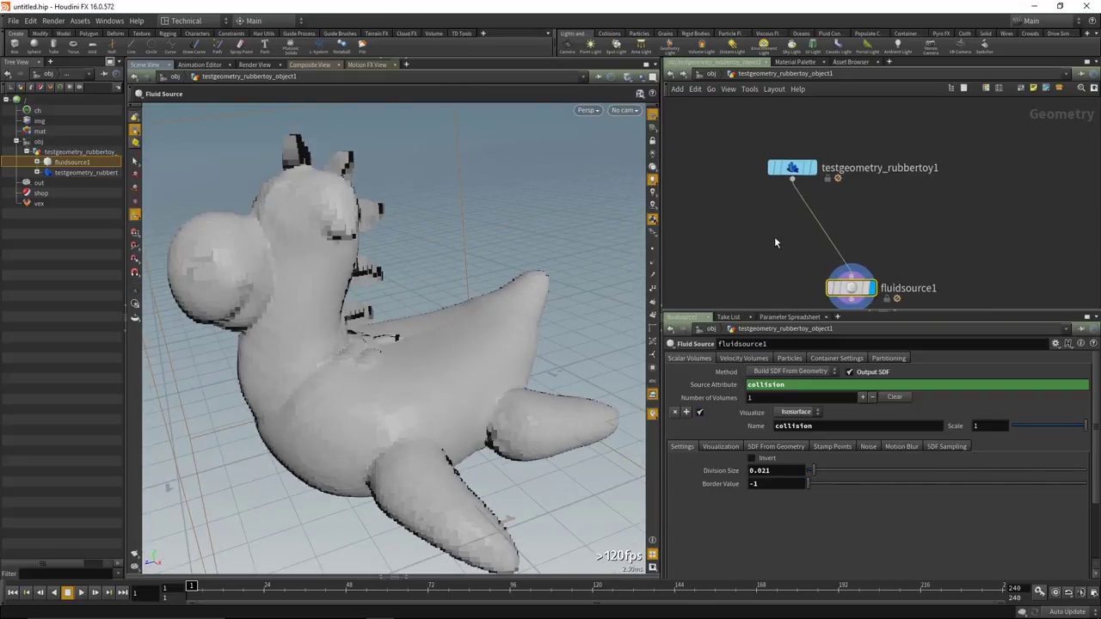
click(804, 167)
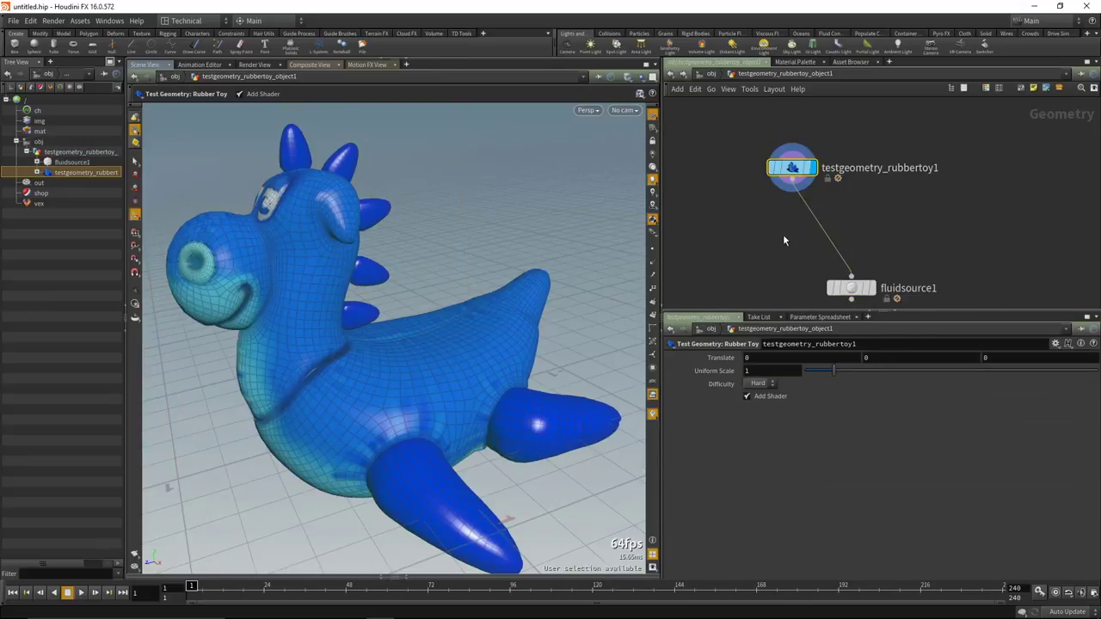
Insert a PolyFill node between testgeometry_rubbertoy1 and fluidsource1.
key(Tab)
text(po)
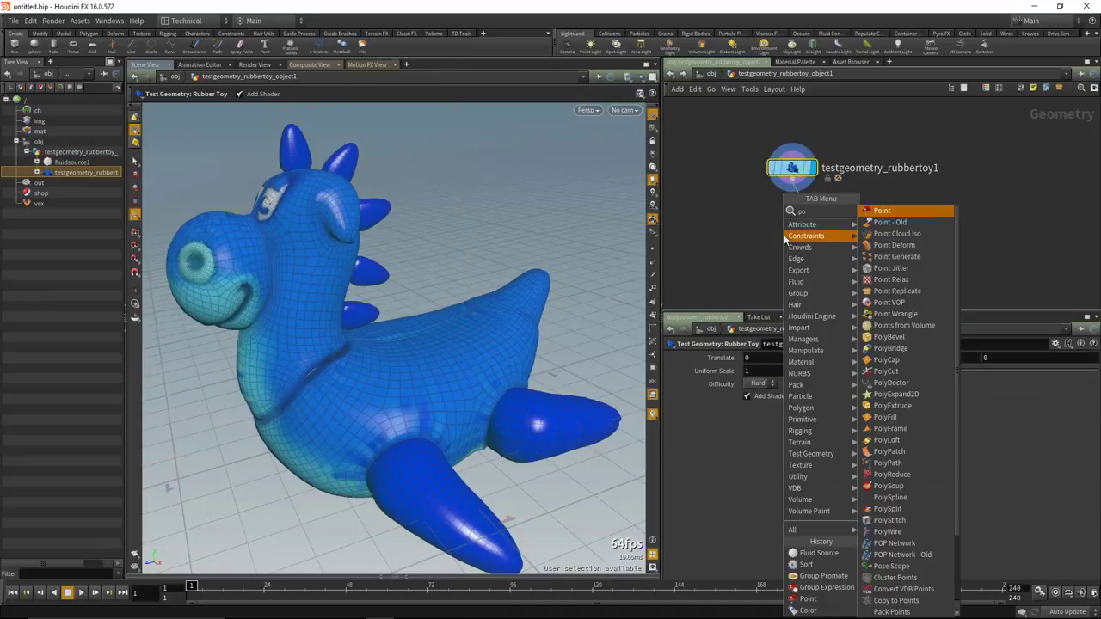
text(lyf)
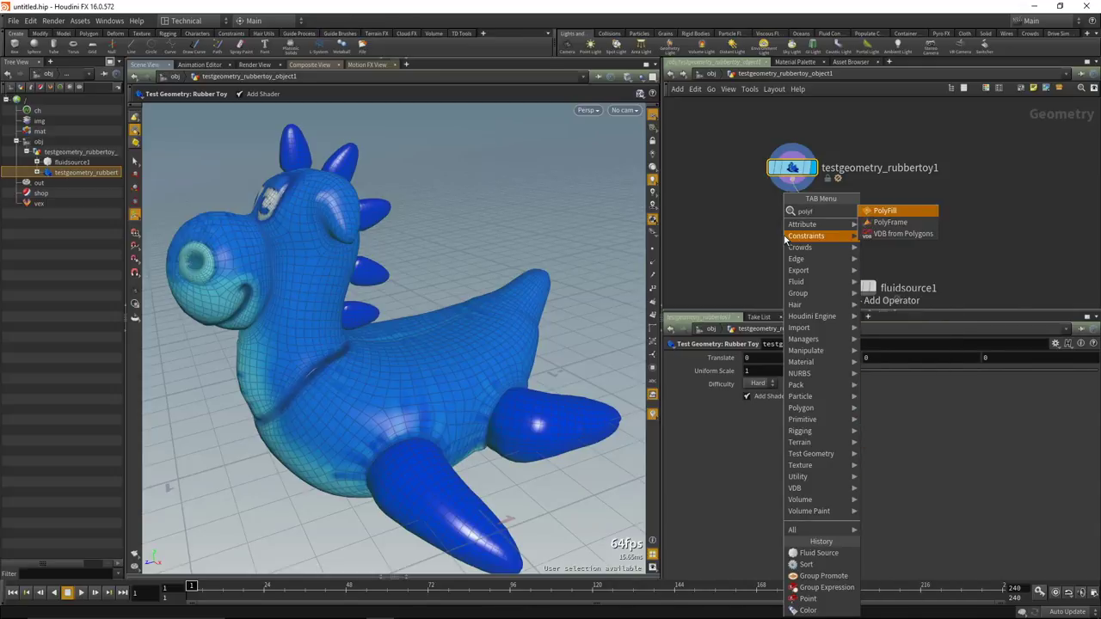
key(Escape)
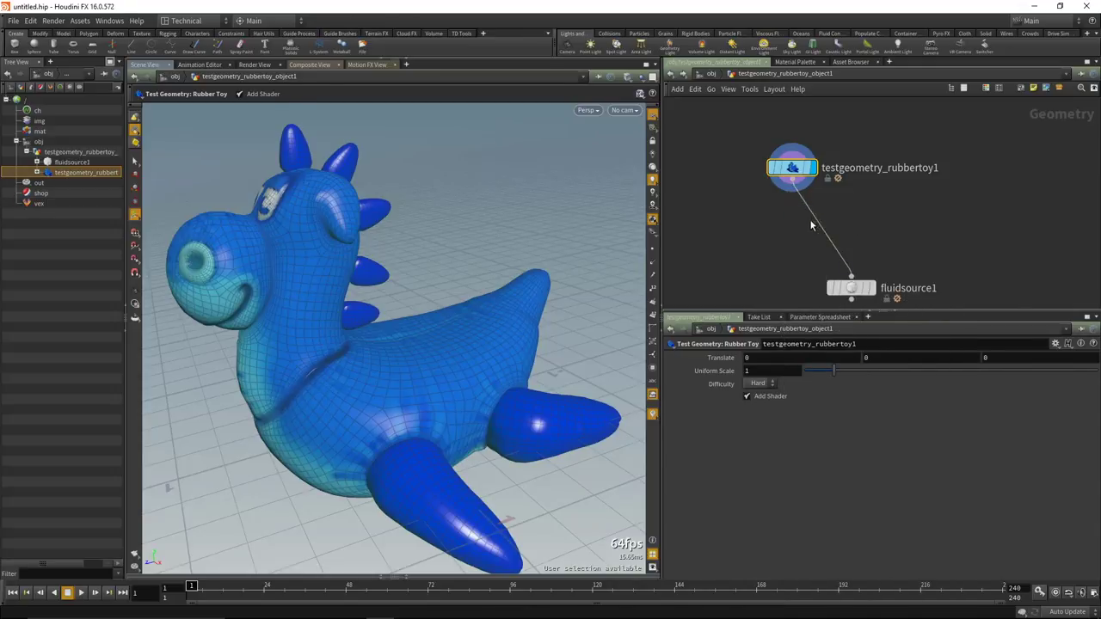
click(811, 220)
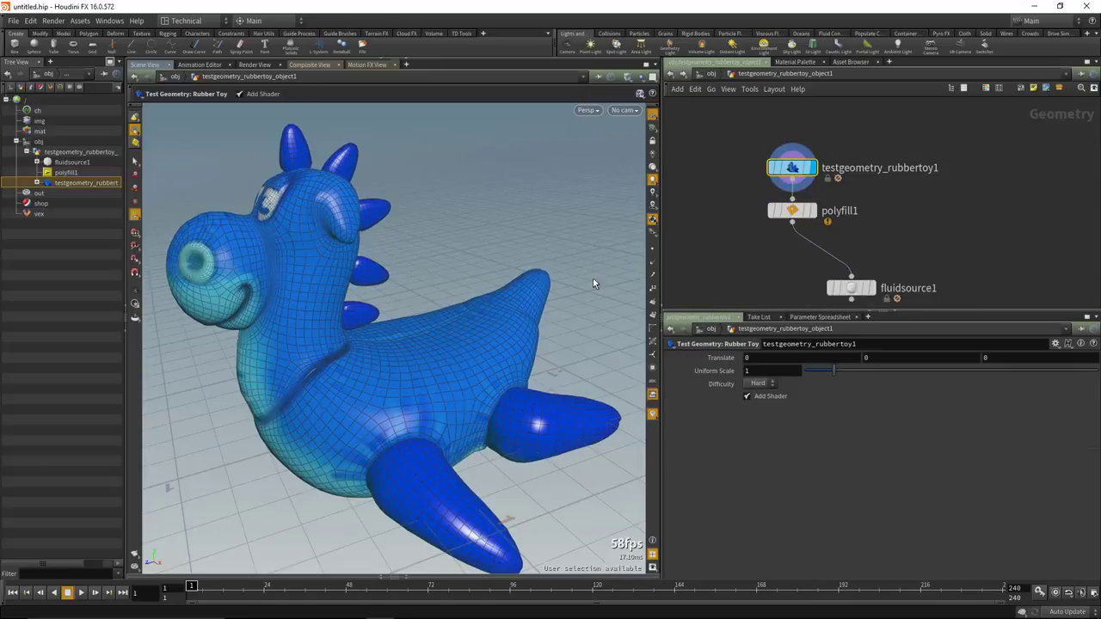
Turn off group selection in the Select tool and select a patch of faces on the toy's back.
drag(474, 324, 529, 333)
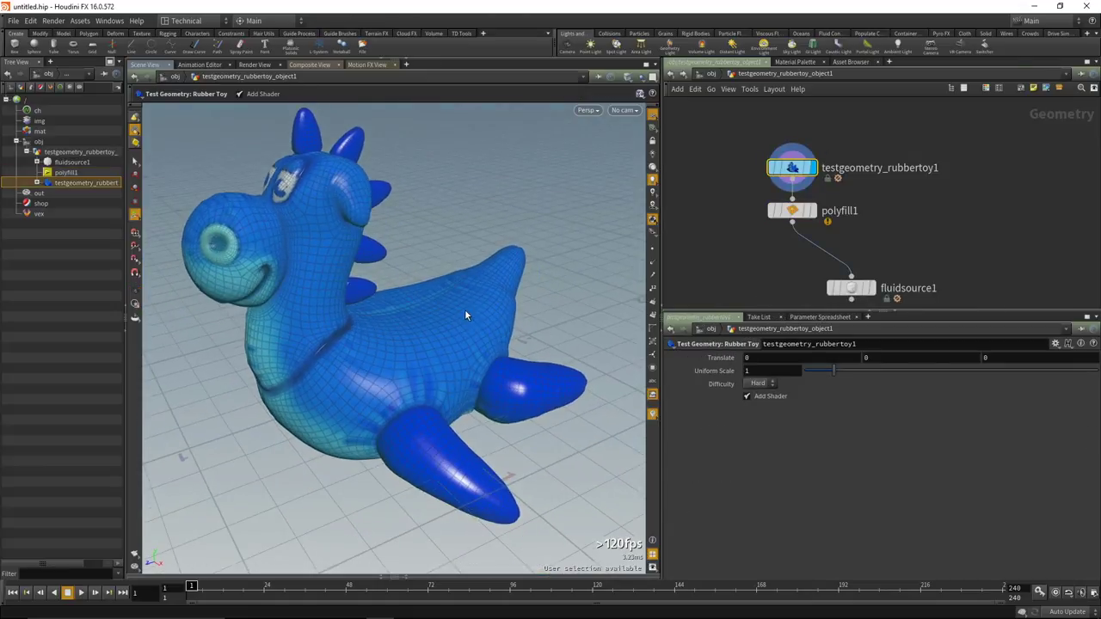
key(s)
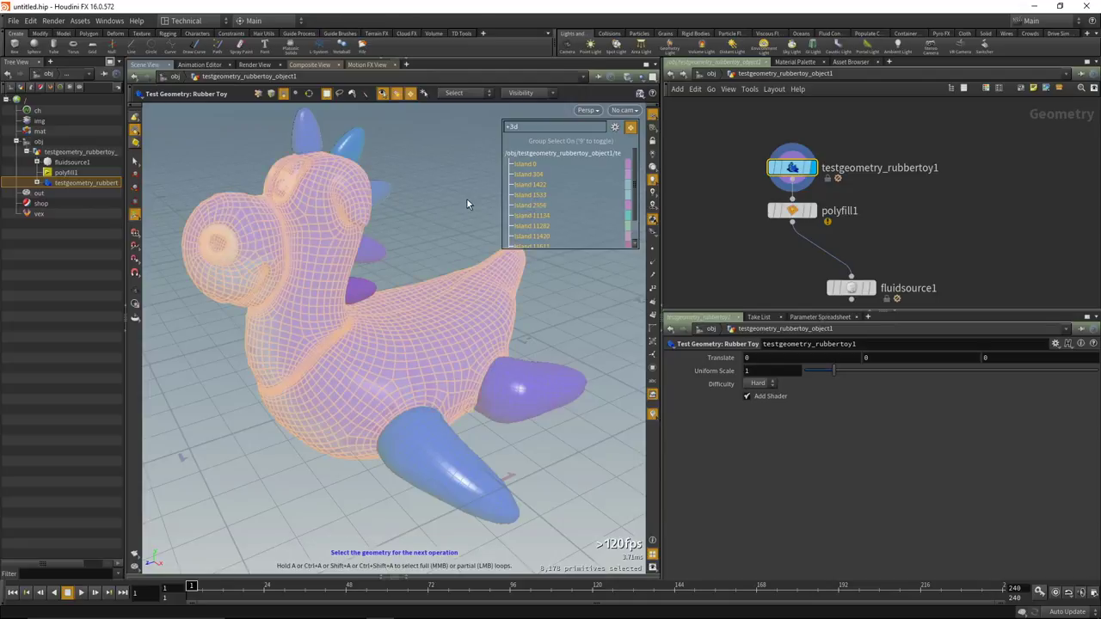
click(135, 161)
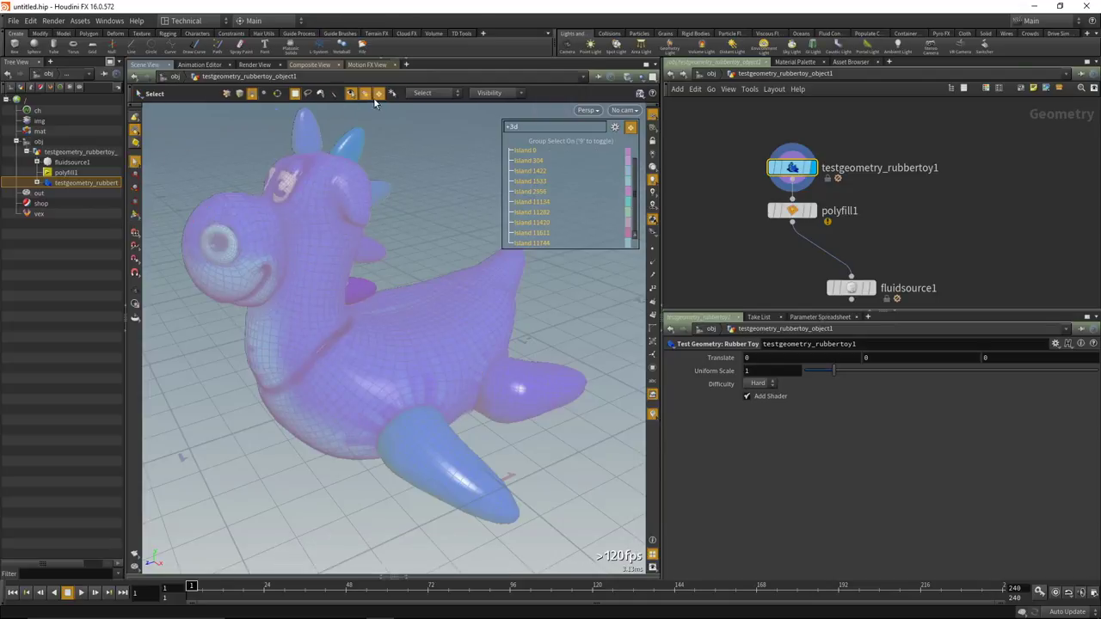
click(422, 93)
click(379, 94)
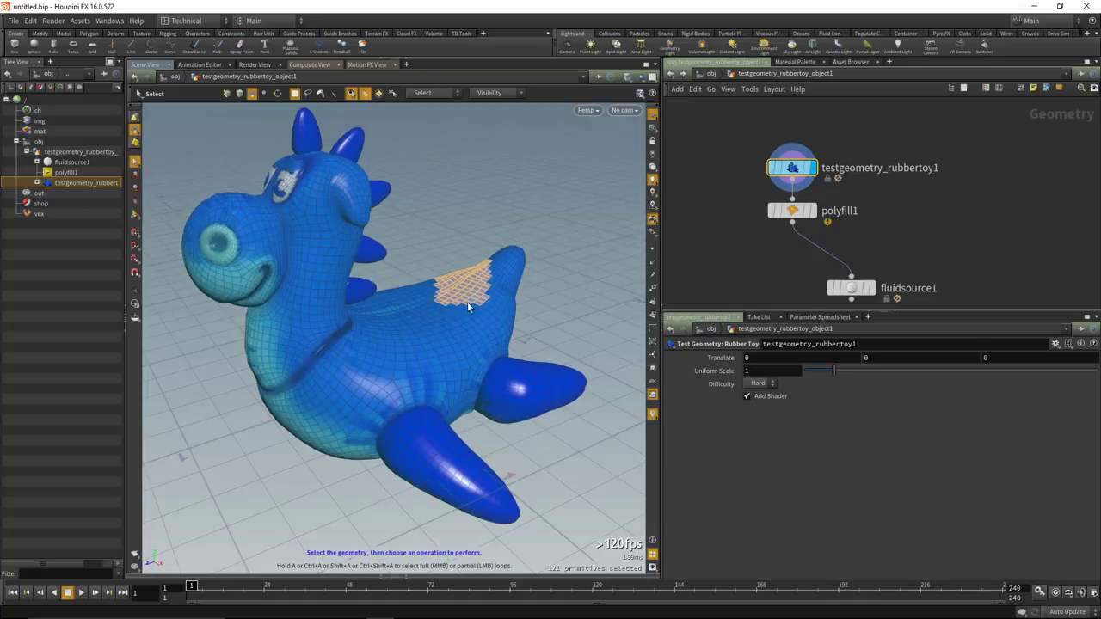
drag(456, 308, 350, 126)
key(Escape)
key(s)
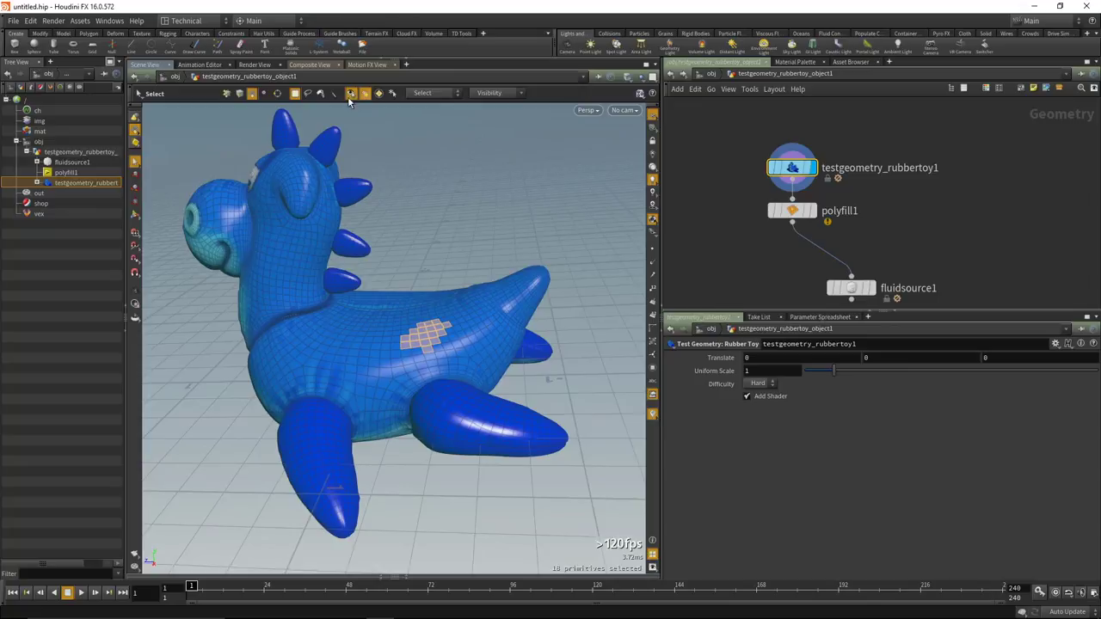
Add face patches on the toy's neck and chest to the selection, then start a fresh selection of separate faces on its side.
alt+drag(465, 266, 331, 268)
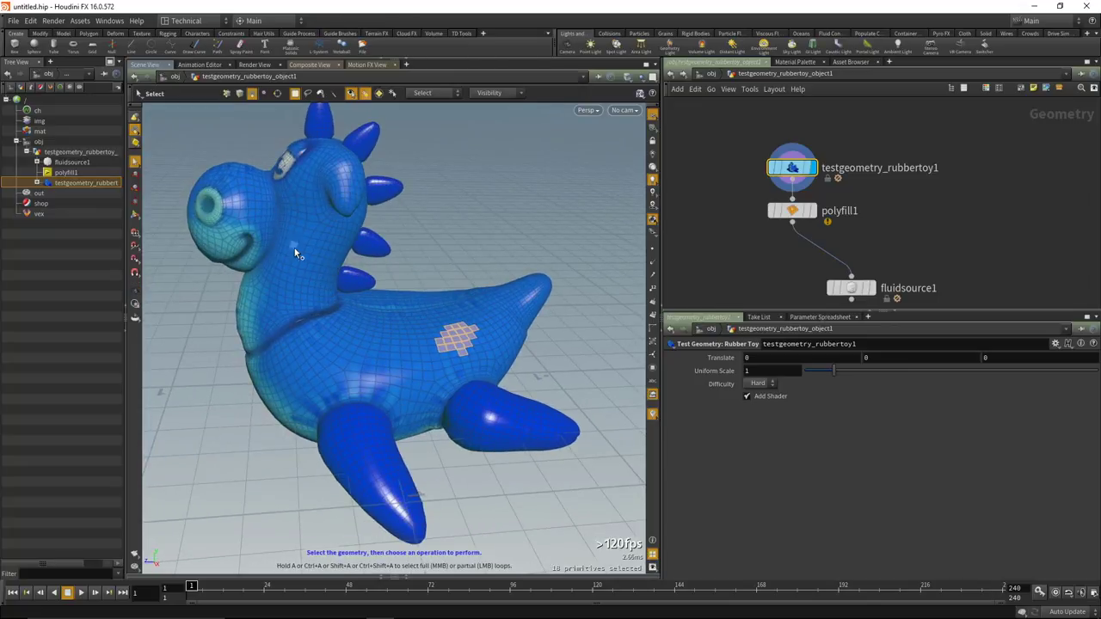
shift+click(295, 262)
shift+click(310, 374)
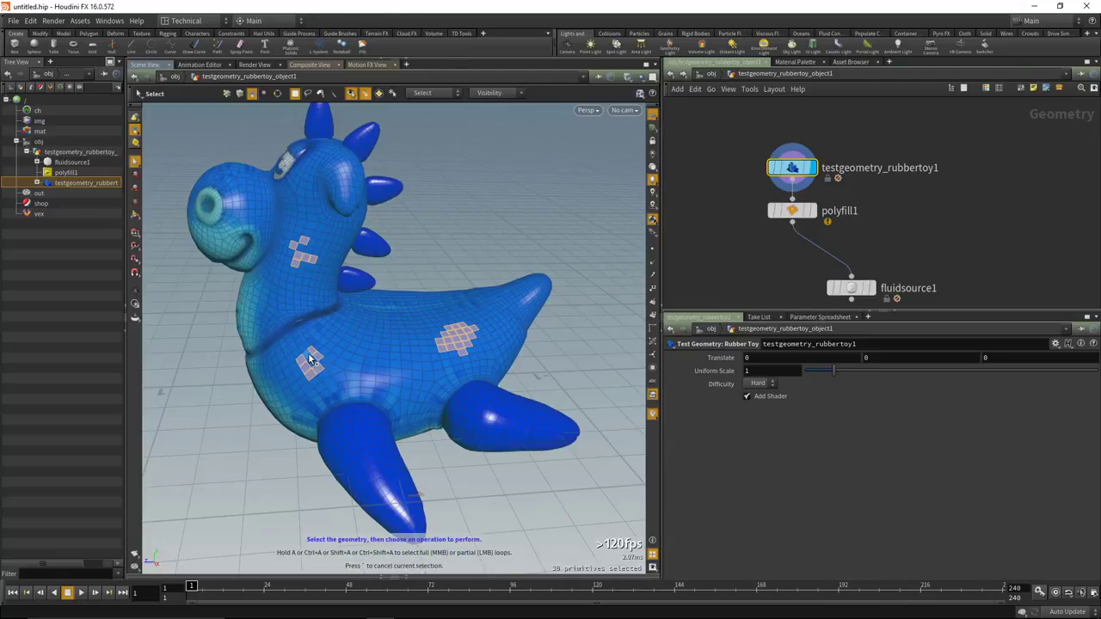
click(432, 331)
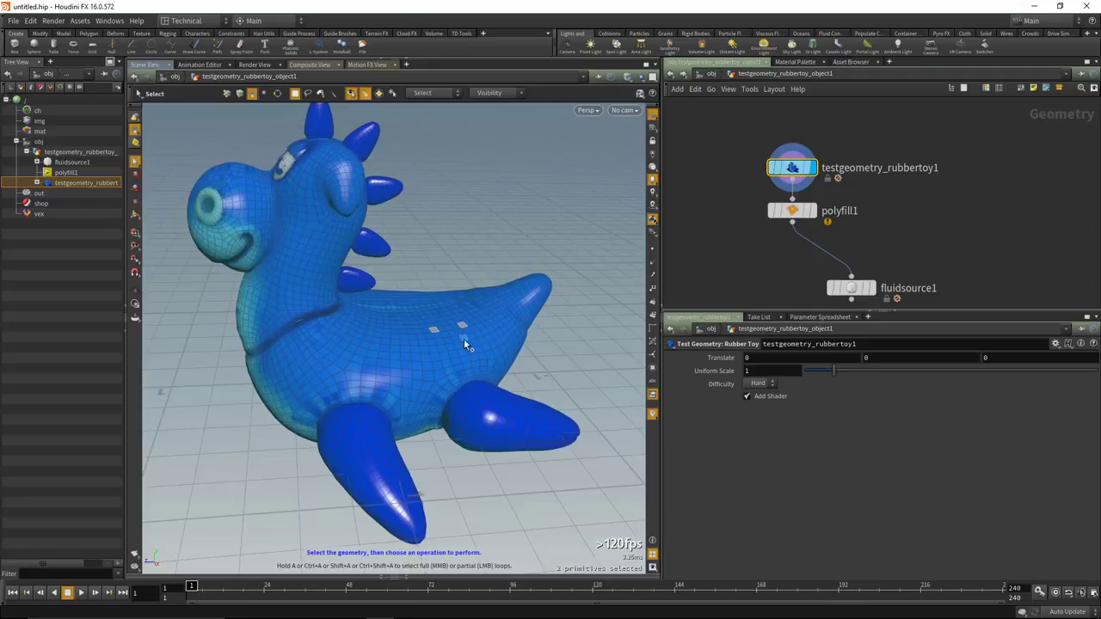
Select a patch of polygons on the toy's flank and another near its chest, and delete them.
drag(431, 319, 471, 353)
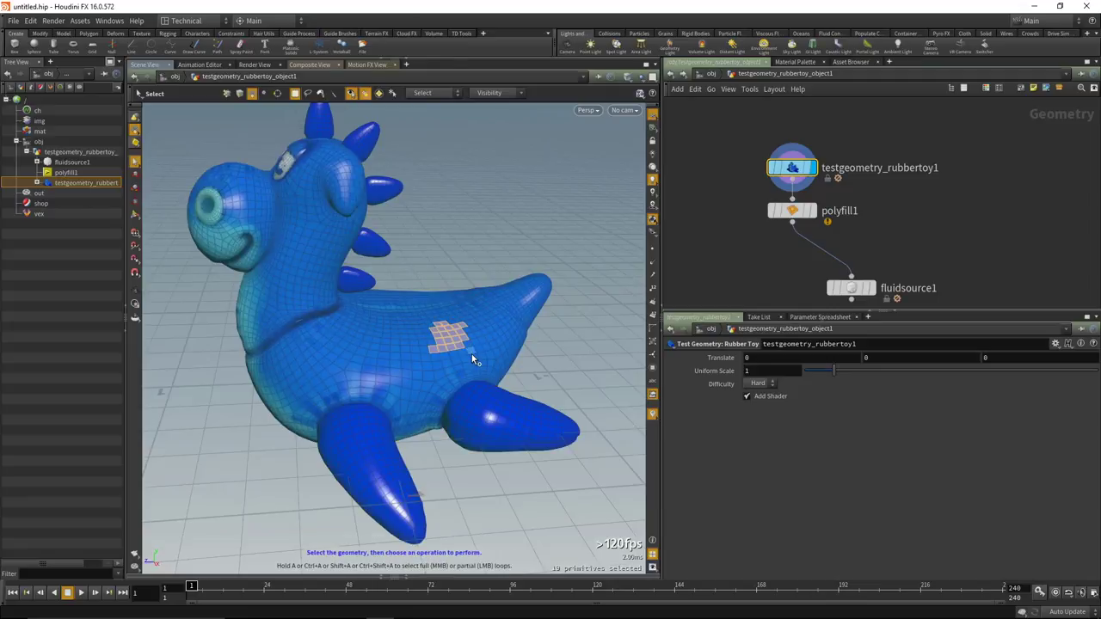
shift+click(301, 258)
key(Delete)
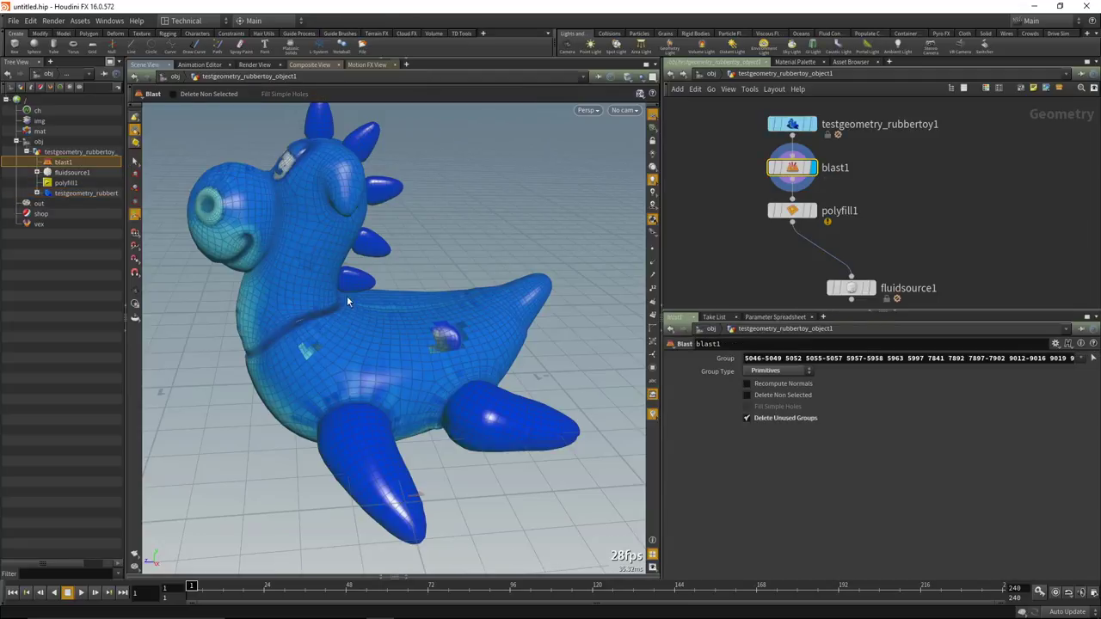
Display polyfill1 so the deleted patches are filled, and move the fluidsource1 node further below it.
click(805, 211)
scroll(441, 342, up, 2)
drag(441, 342, 482, 326)
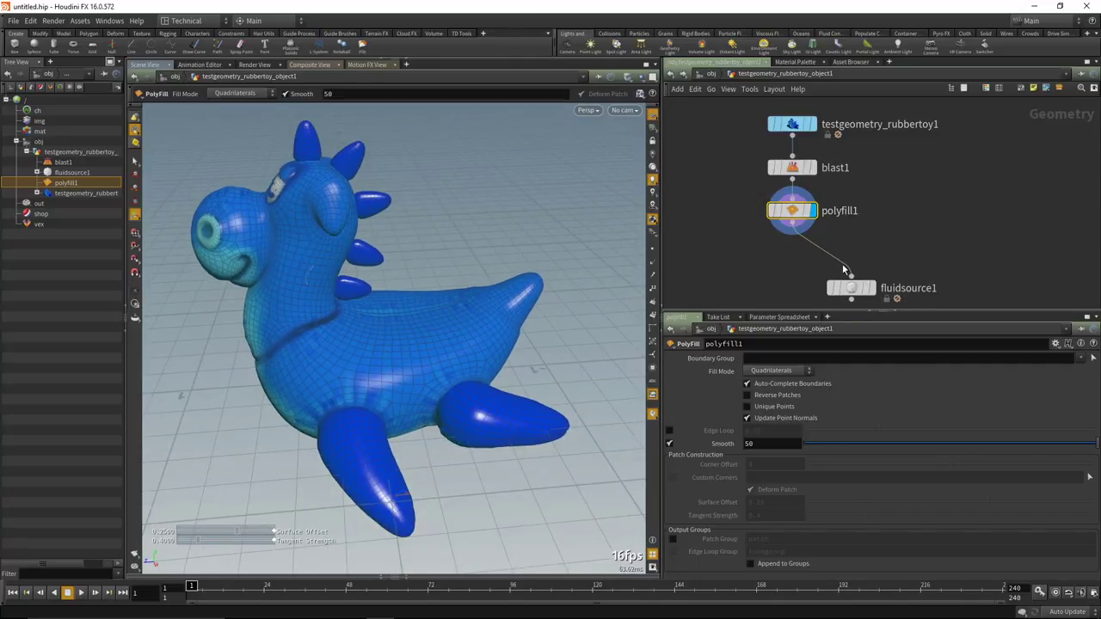
middle_drag(846, 270, 830, 228)
drag(839, 243, 856, 272)
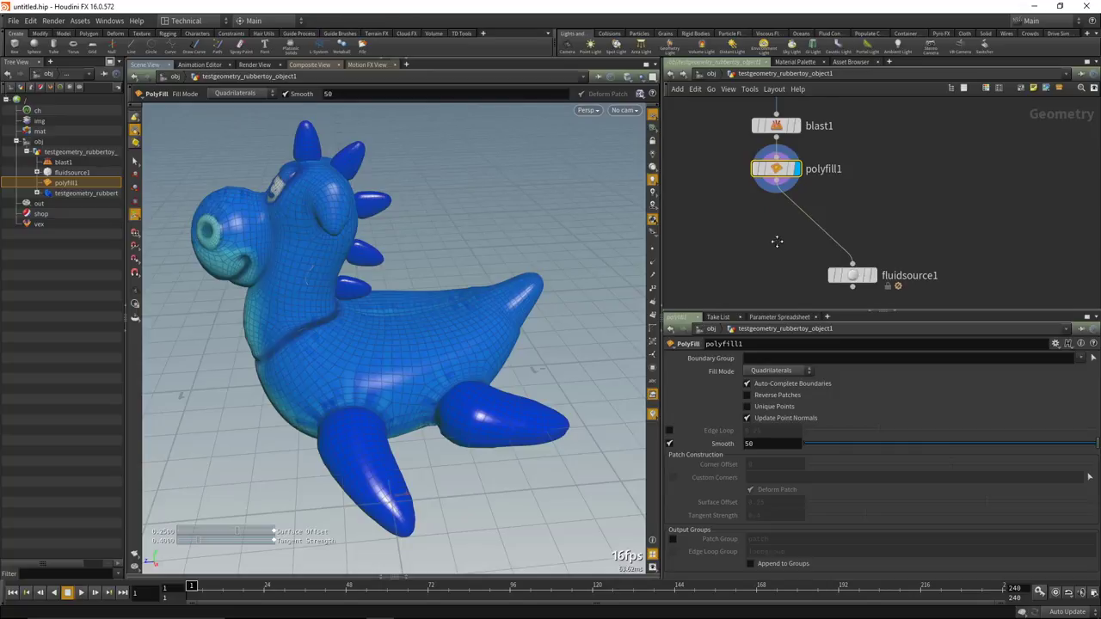
middle_drag(777, 241, 772, 254)
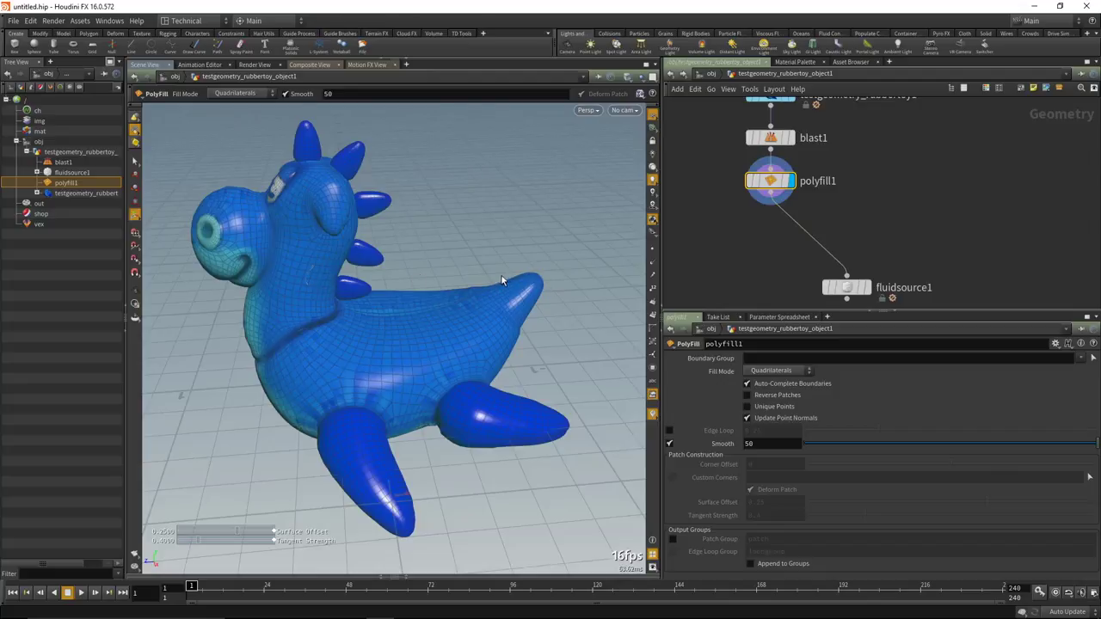
middle_drag(743, 253, 738, 251)
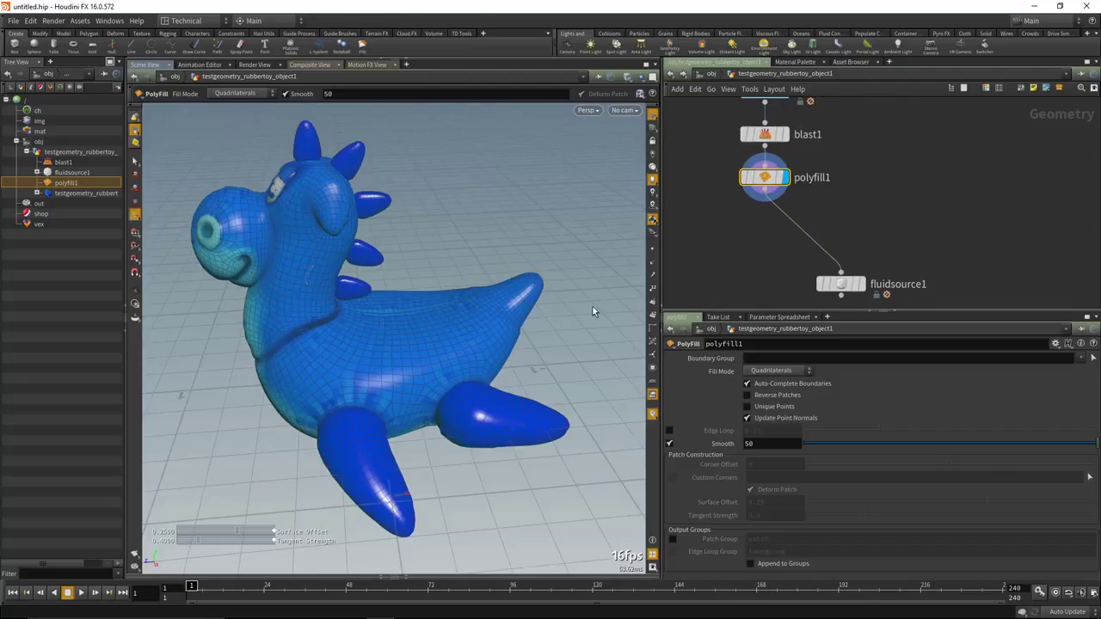
alt+drag(447, 342, 450, 327)
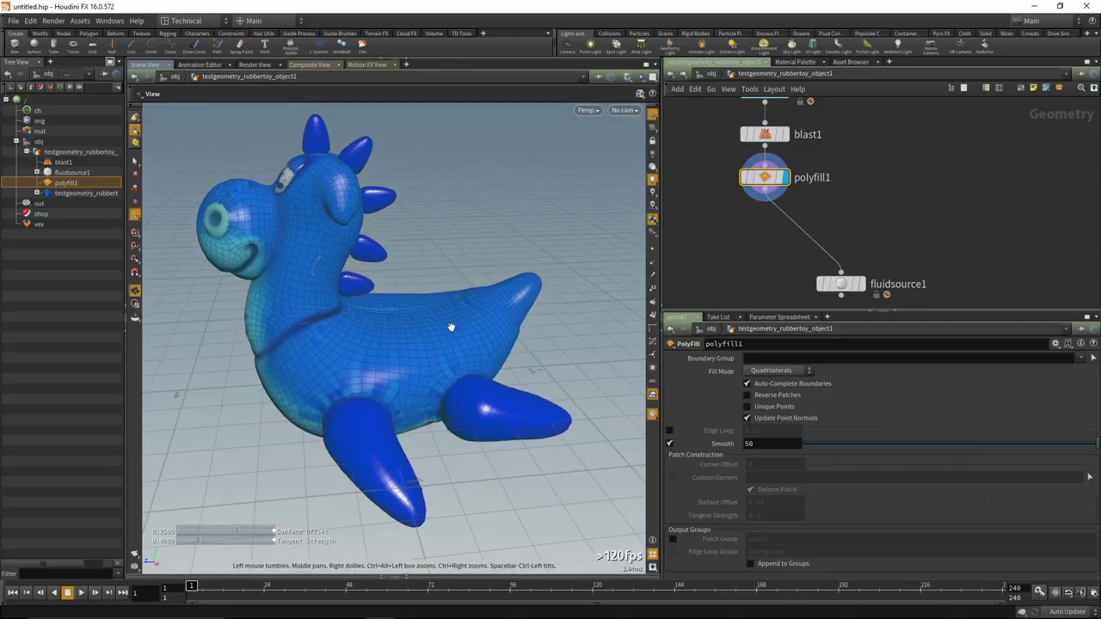
Bypass and re-enable polyfill1 to compare the toy with open and filled holes, and inspect the patched surface.
click(745, 177)
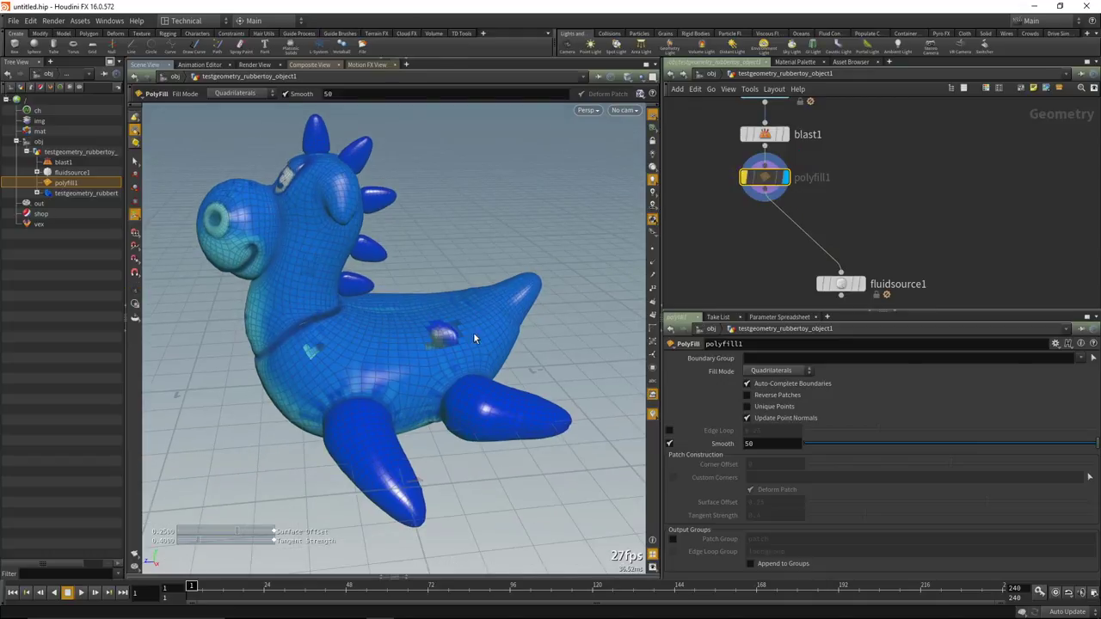
click(745, 177)
click(746, 177)
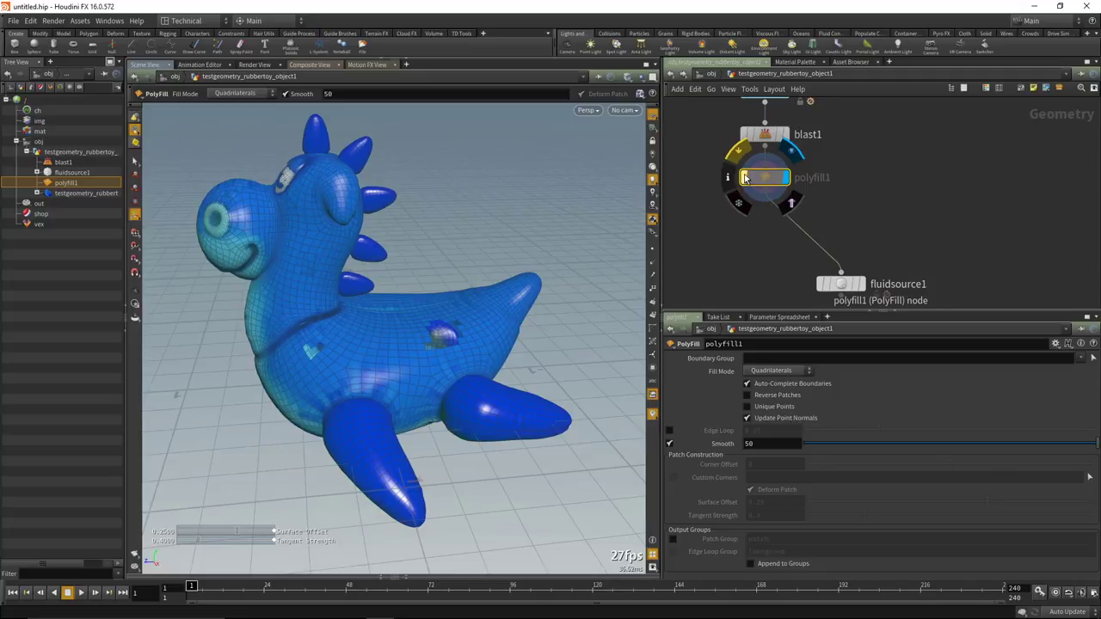
click(745, 177)
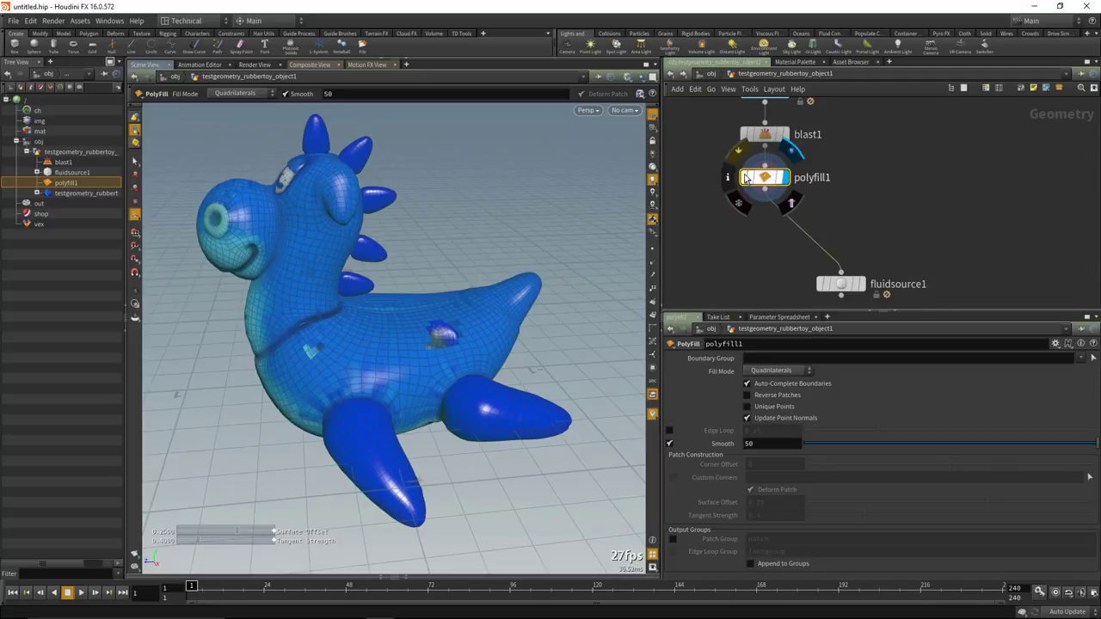
key(Escape)
mouse_move(365, 304)
mouse_down()
mouse_move(344, 292)
mouse_move(356, 303)
mouse_up()
right_drag(357, 303, 281, 251)
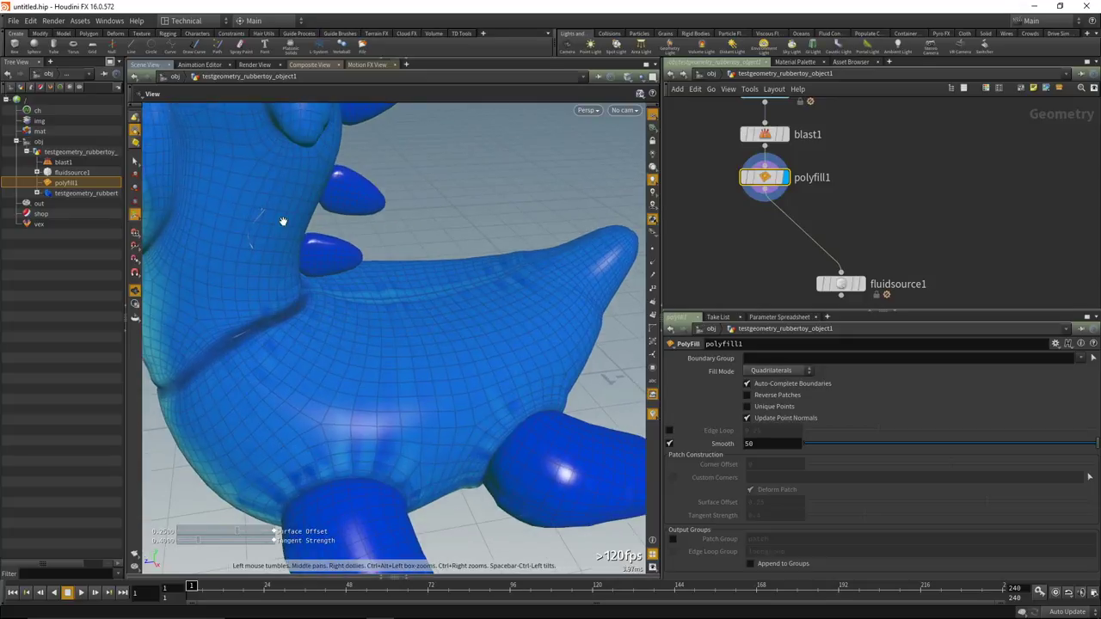
scroll(300, 268, down, 5)
drag(300, 268, 315, 305)
right_drag(315, 305, 385, 299)
drag(385, 298, 481, 312)
key(Return)
middle_drag(762, 253, 755, 246)
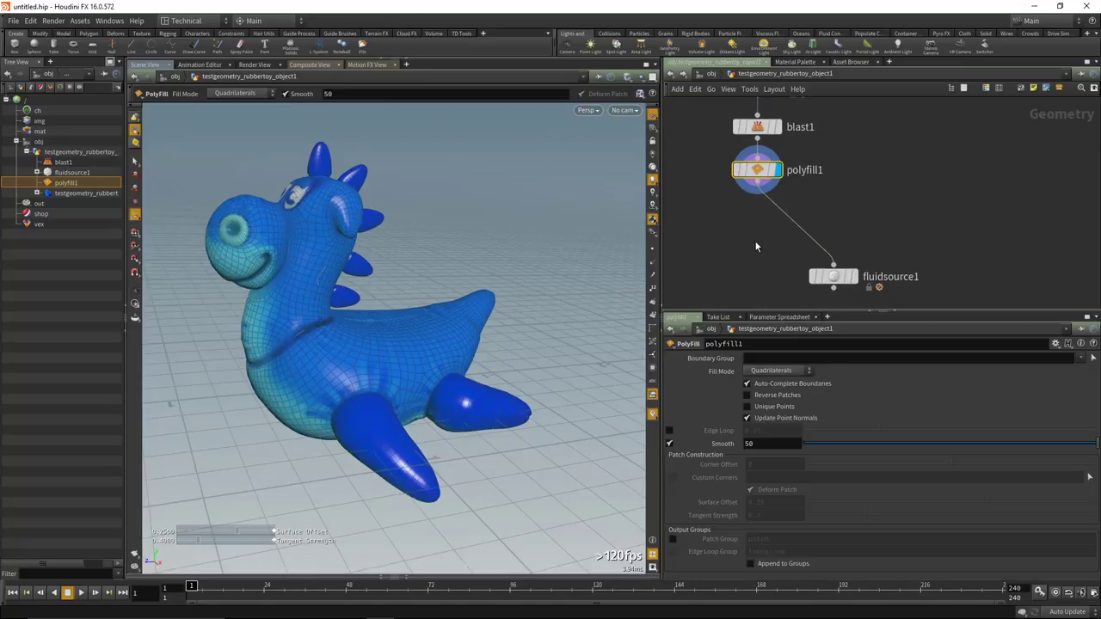
View the collision volume from fluidsource1, and return the display and selection to polyfill1.
click(854, 276)
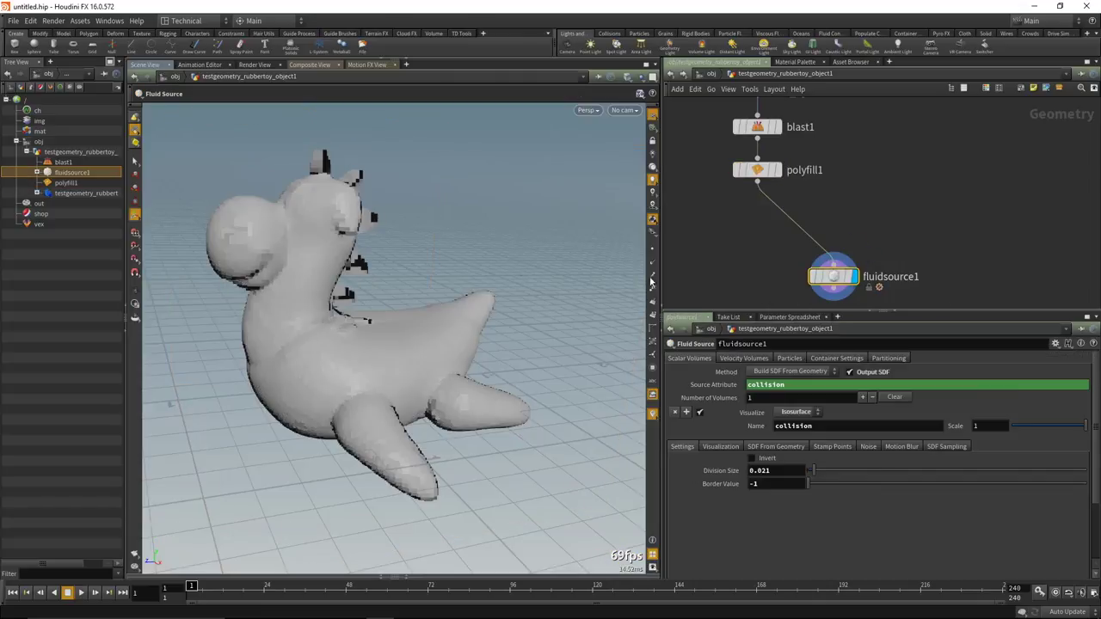
click(777, 169)
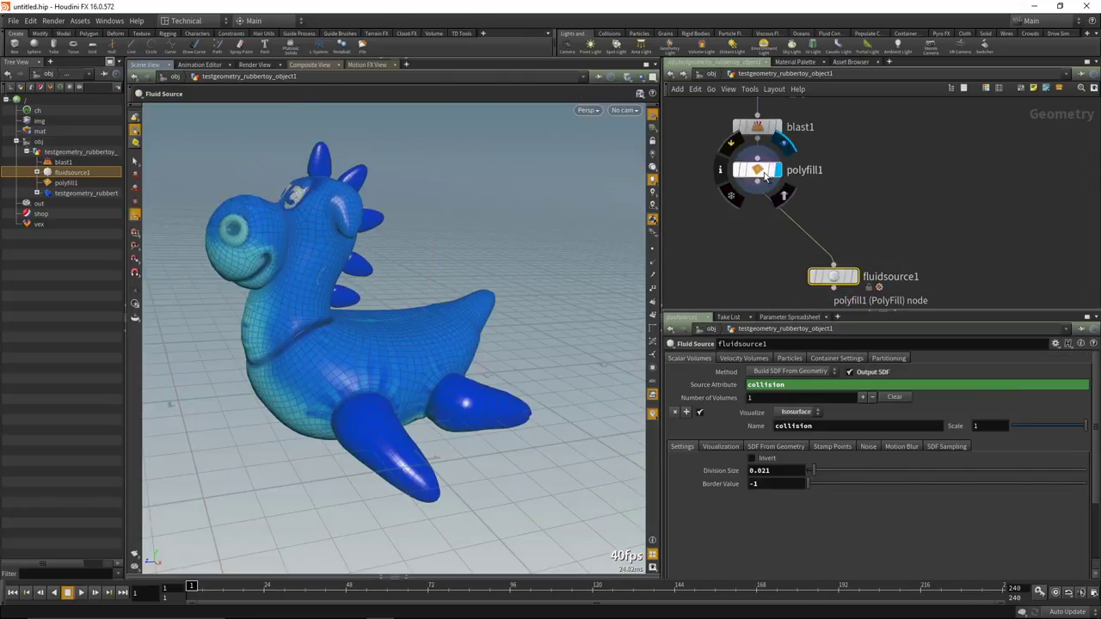
click(757, 170)
Insert a Boolean node between polyfill1 and fluidsource1, display it, and space fluidsource1 further away from it.
key(Tab)
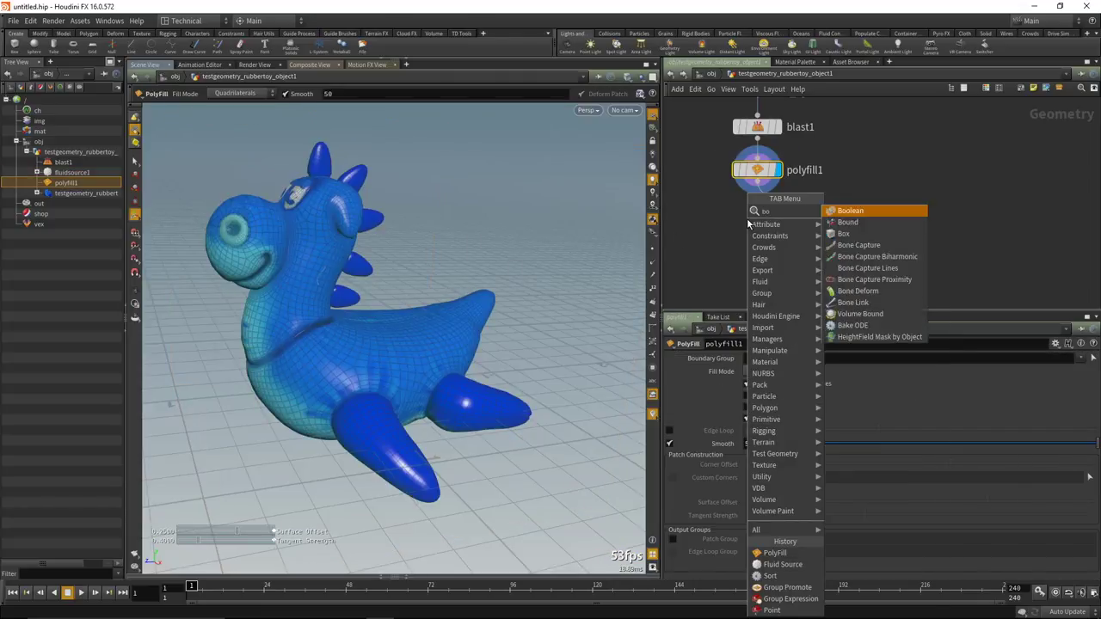
key(Escape)
key(Tab)
text(boolean)
key(Return)
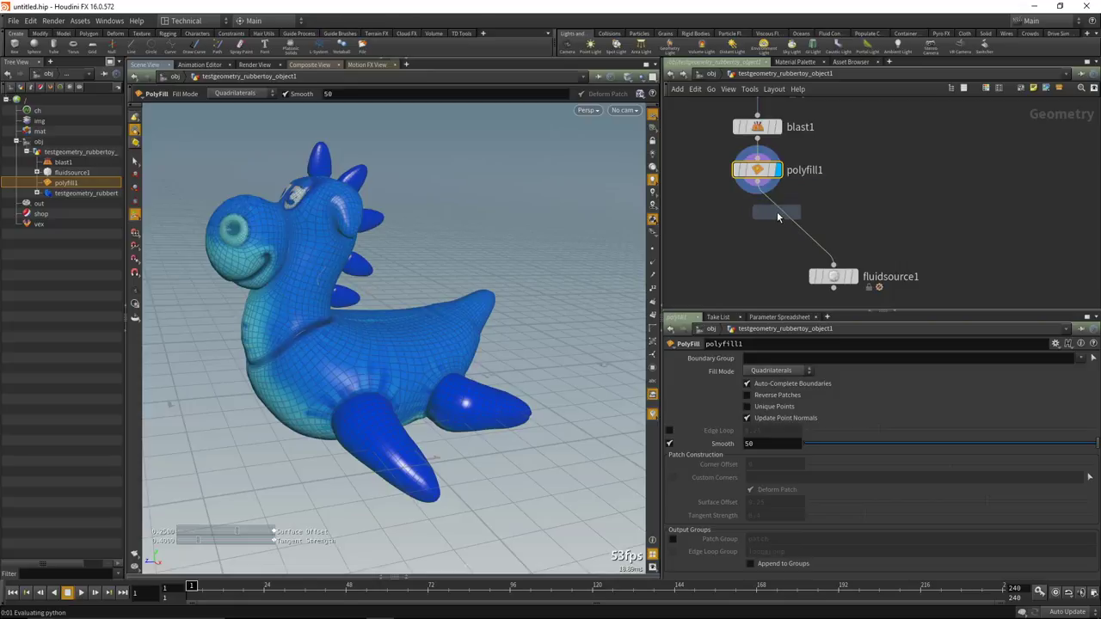
click(772, 221)
click(790, 220)
drag(778, 222, 766, 223)
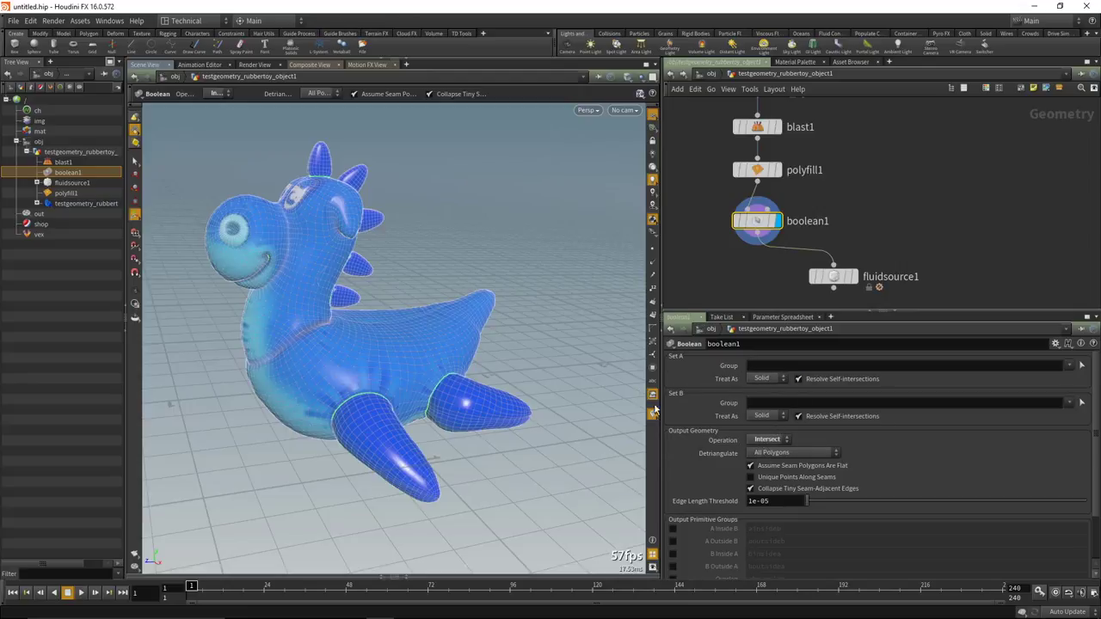
key(Escape)
mouse_move(361, 358)
mouse_down()
mouse_move(330, 341)
mouse_move(327, 352)
mouse_move(384, 349)
mouse_move(390, 370)
mouse_move(383, 361)
mouse_up()
mouse_move(364, 305)
mouse_down()
mouse_move(360, 284)
mouse_move(387, 312)
mouse_move(364, 302)
mouse_move(368, 311)
mouse_up()
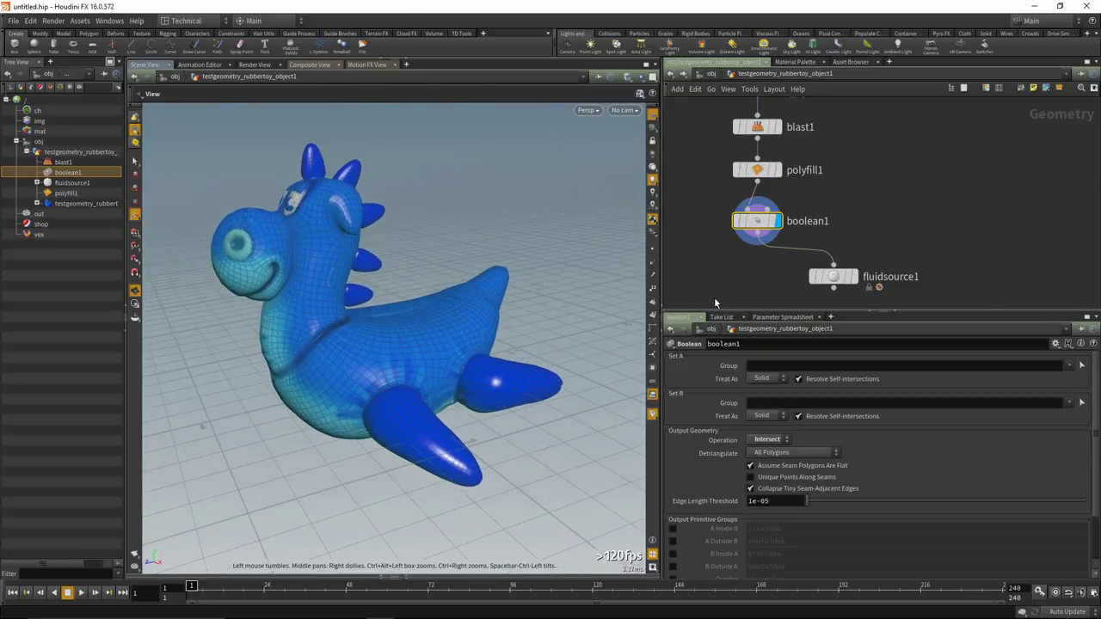
drag(826, 264, 836, 277)
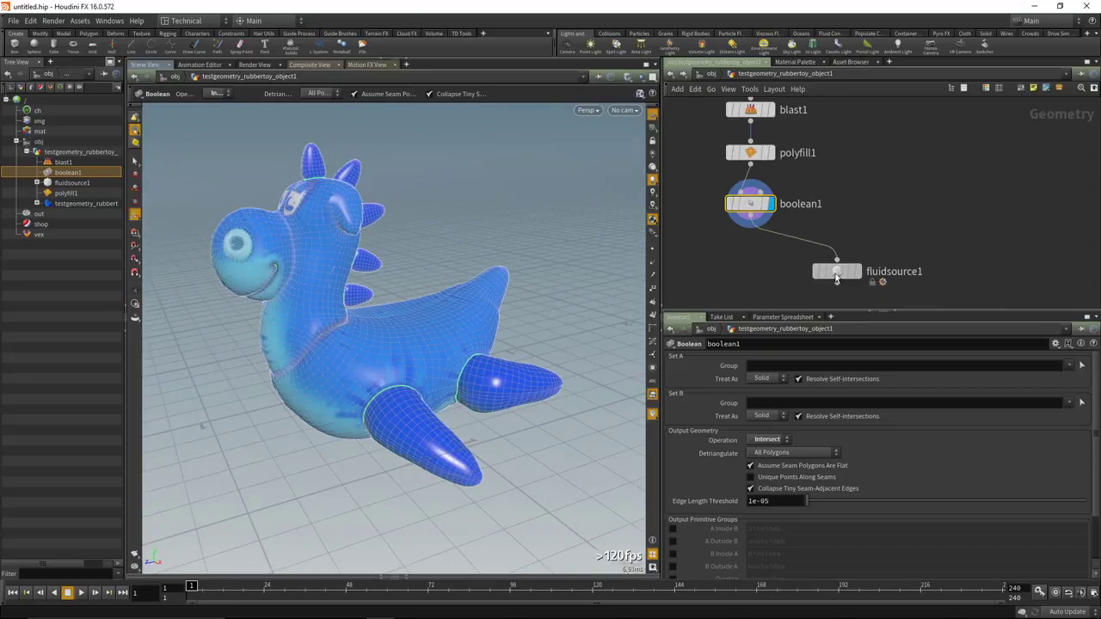
Use the 3D connected geometry selection on boolean1 to check whether the toy forms one connected piece.
key(s)
click(345, 165)
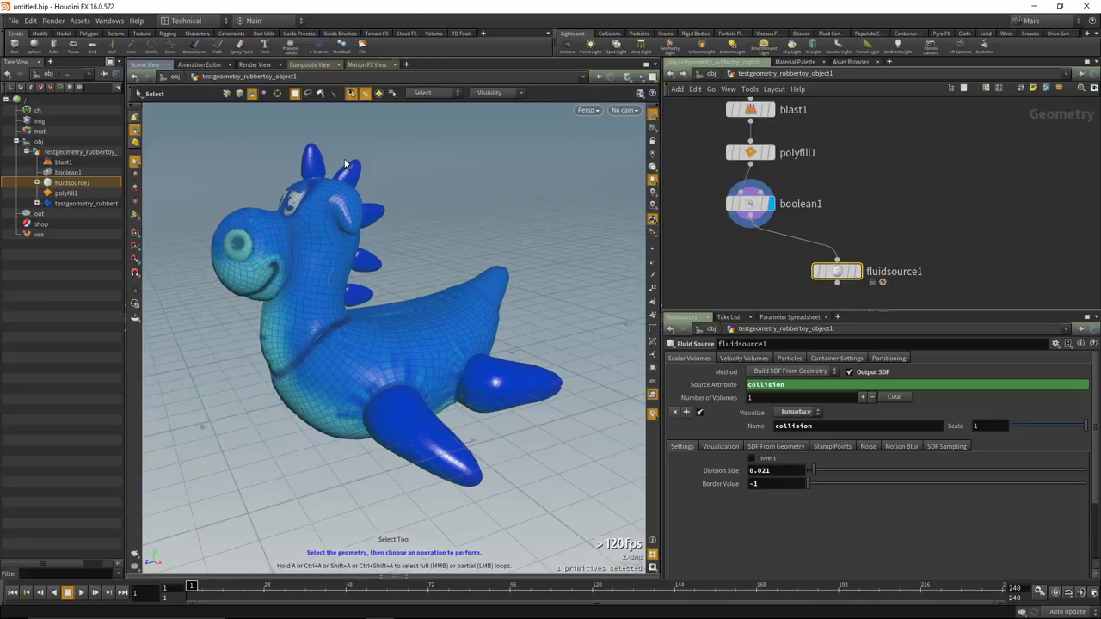
click(431, 92)
click(443, 105)
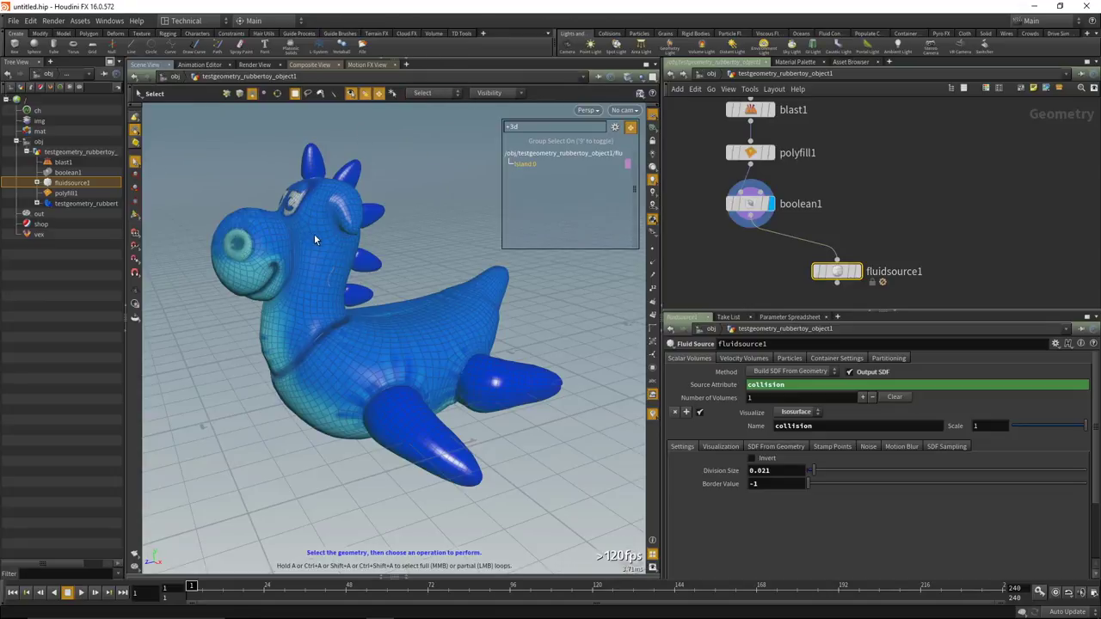
click(352, 94)
alt+drag(332, 243, 361, 232)
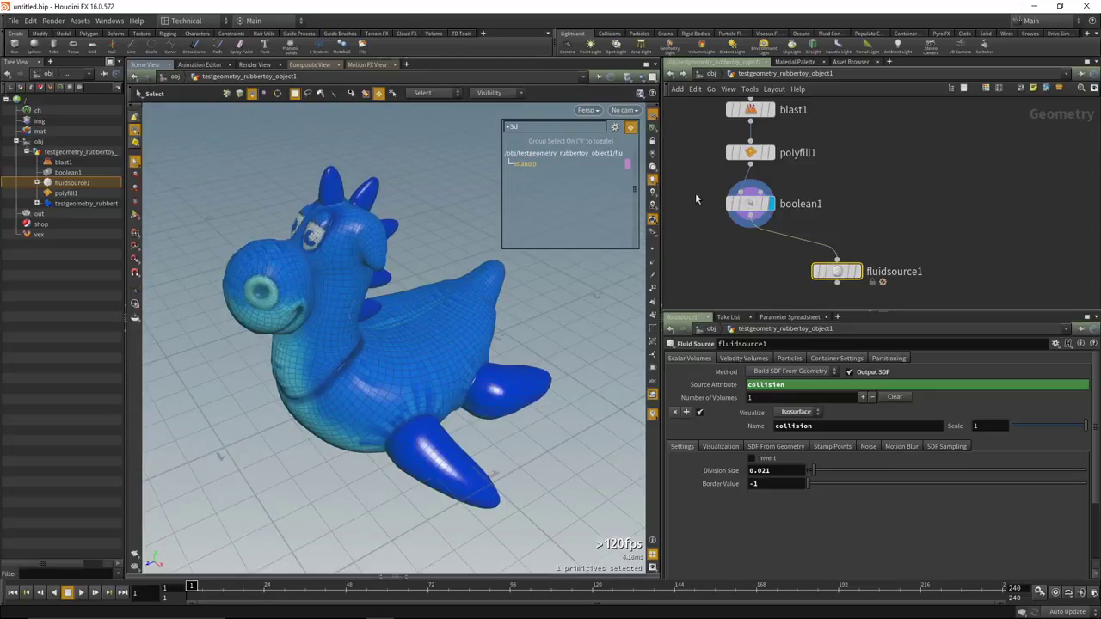
click(748, 204)
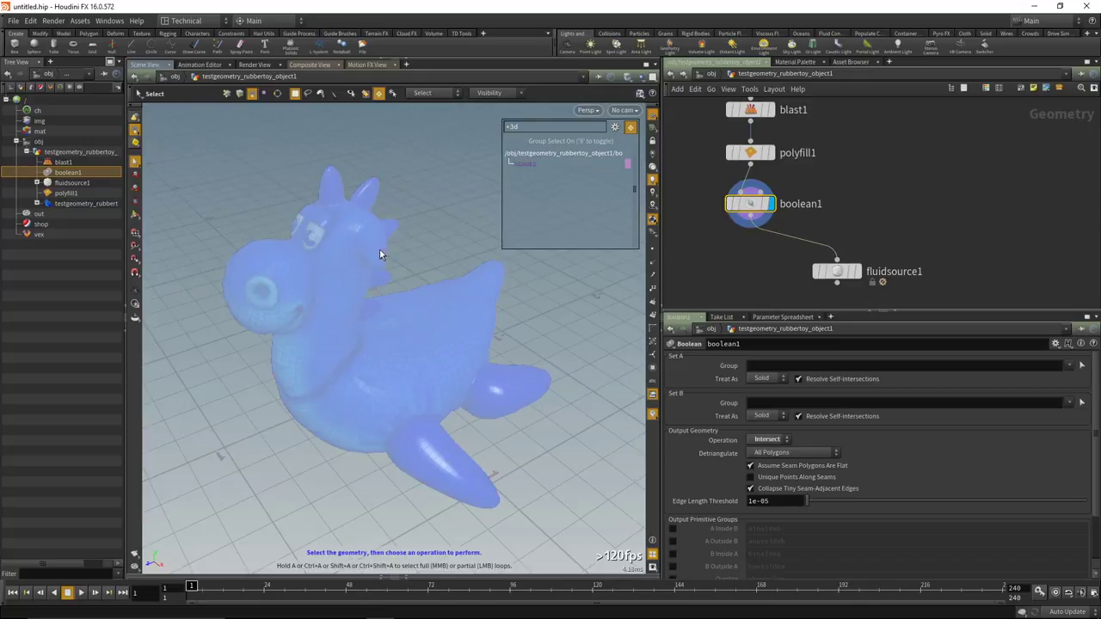
key(Return)
mouse_move(411, 256)
mouse_down()
mouse_move(352, 258)
mouse_move(414, 261)
mouse_move(394, 278)
mouse_move(384, 275)
mouse_move(413, 271)
mouse_up()
key(s)
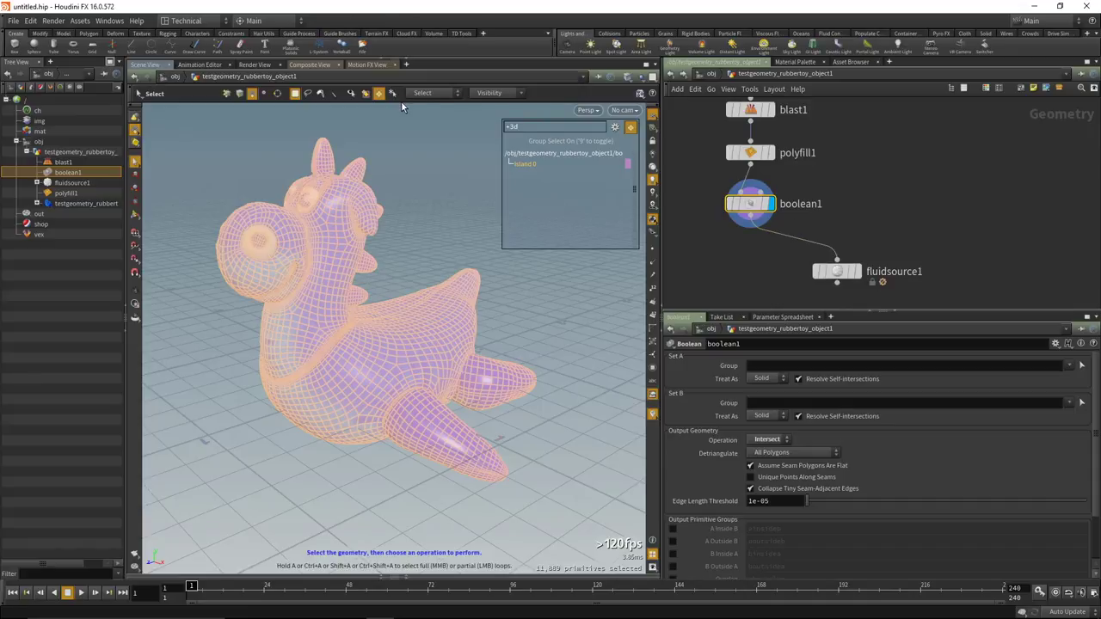
key(Escape)
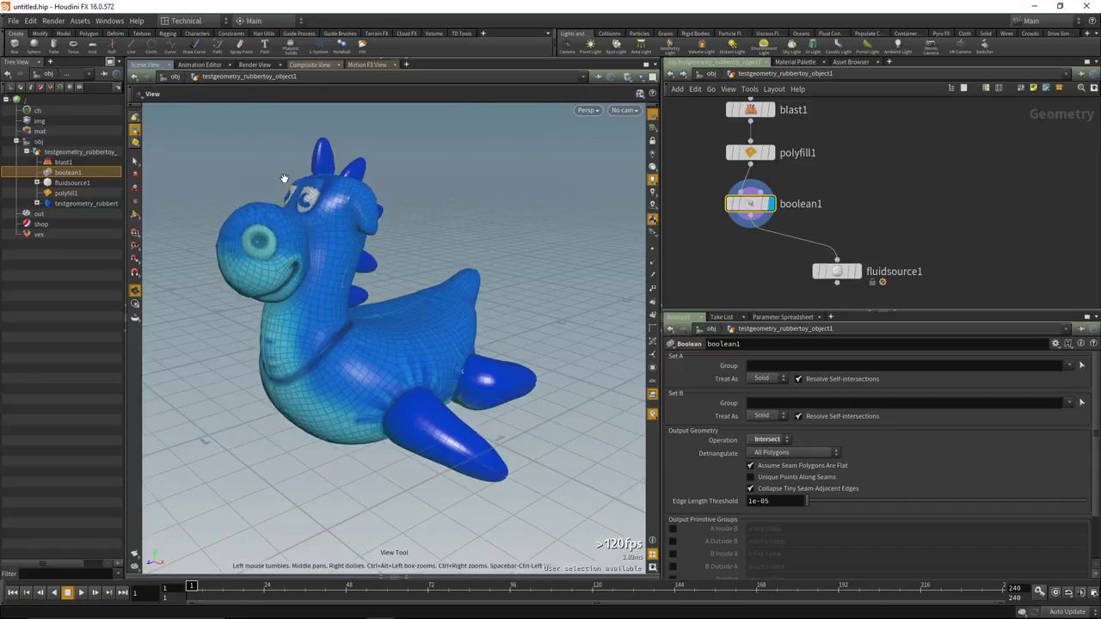
key(Return)
Display the fluidsource1 collision volume for inspection and move its node further away from boolean1.
middle_drag(765, 253, 744, 199)
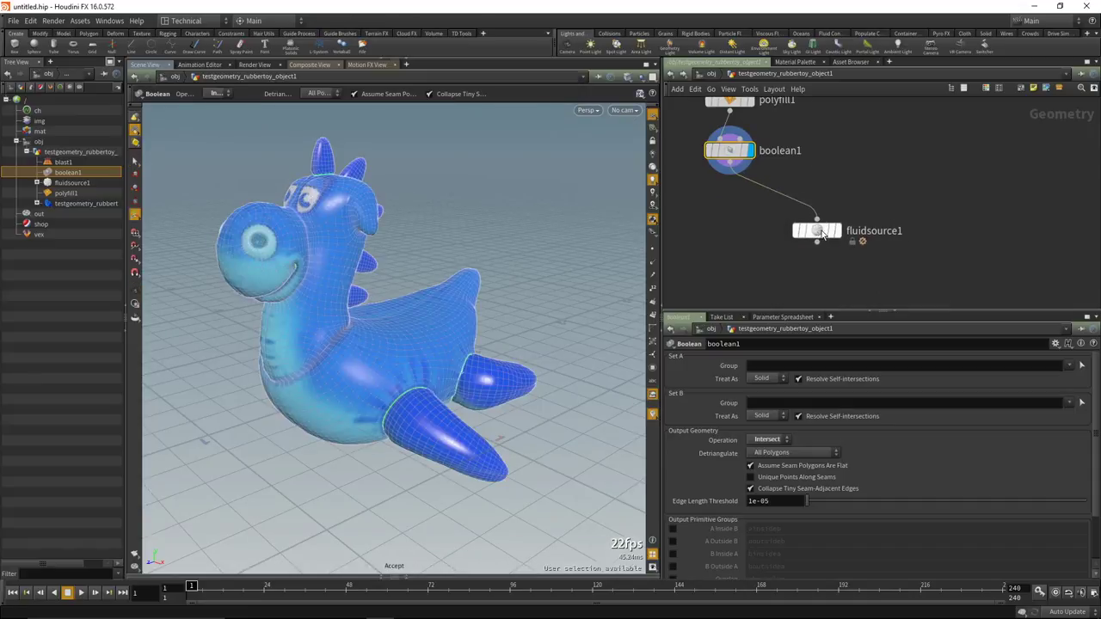
click(836, 230)
click(808, 234)
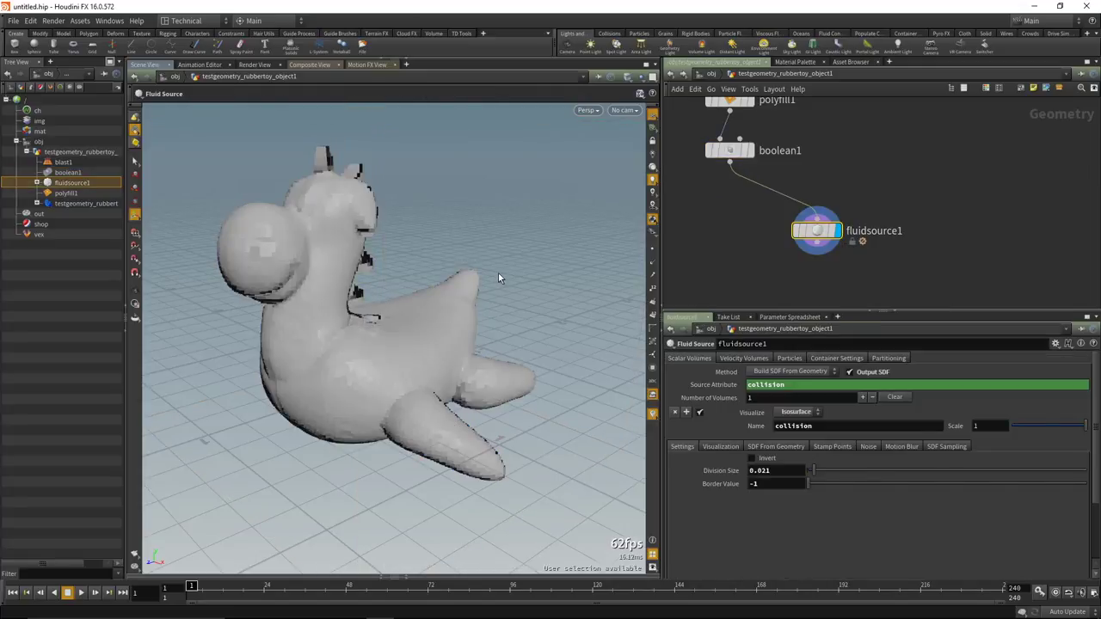
drag(447, 326, 447, 336)
drag(818, 239, 828, 258)
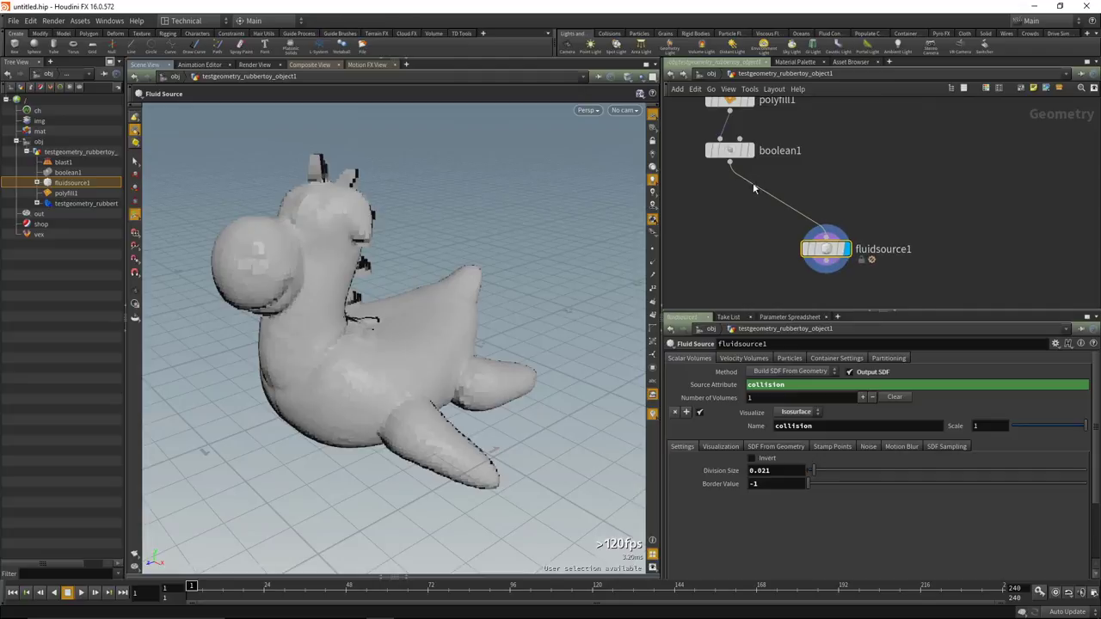
Return the display to boolean1 and add a Box node in free space beside the toy's node chain.
click(742, 154)
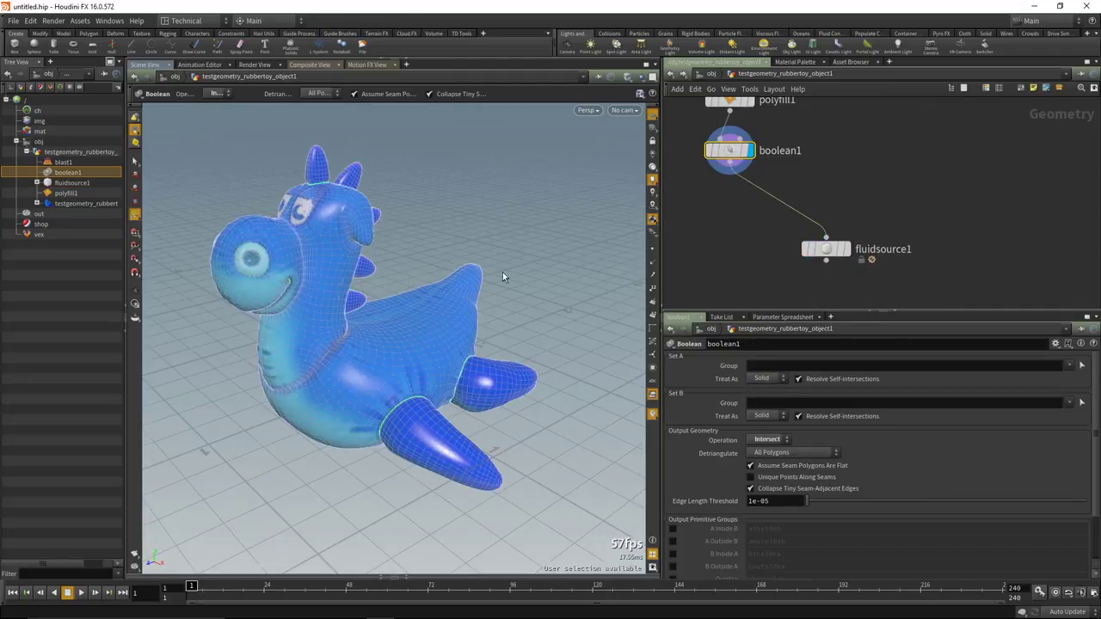
key(h)
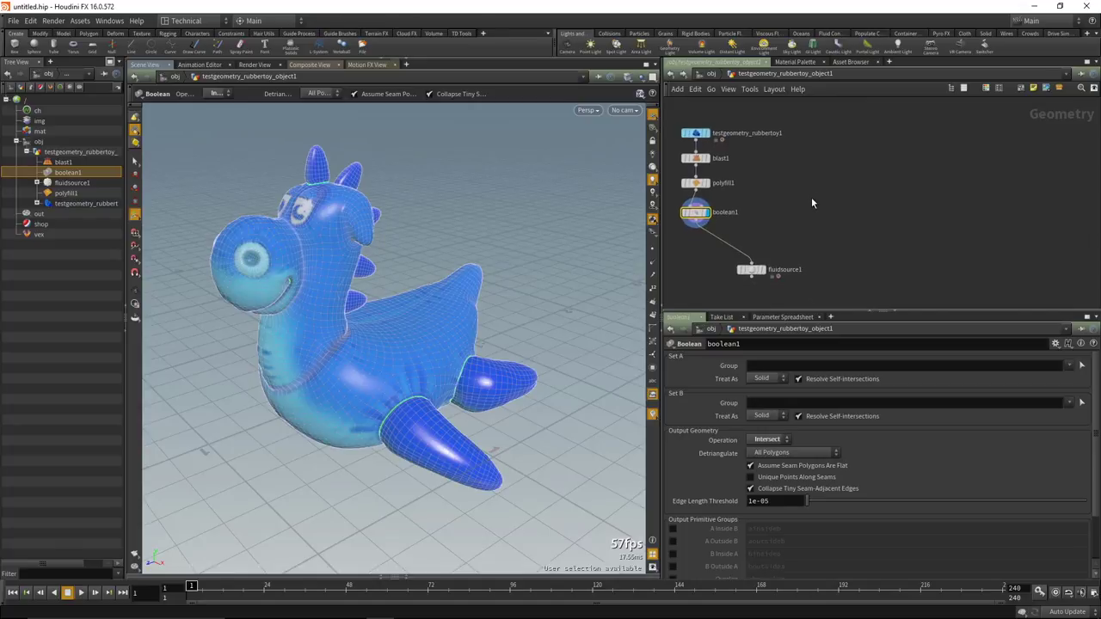
key(Tab)
key(Escape)
click(867, 153)
scroll(871, 154, up, 3)
drag(866, 155, 840, 145)
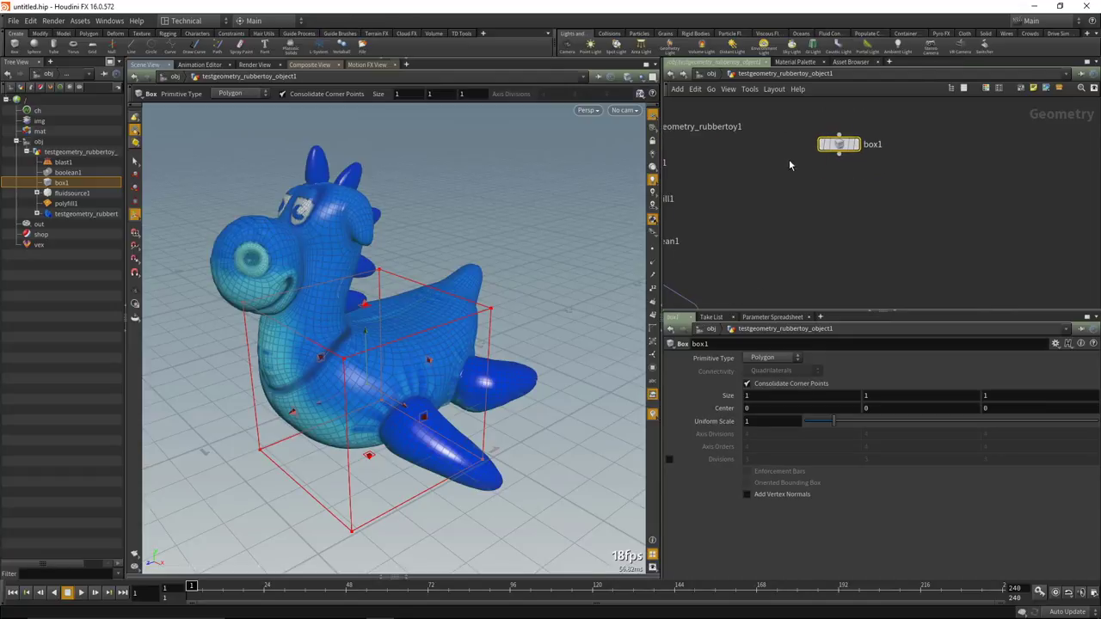
With tool creation set to Create in Context, create a Grid at the origin and place its node beside fluidsource1.
click(640, 93)
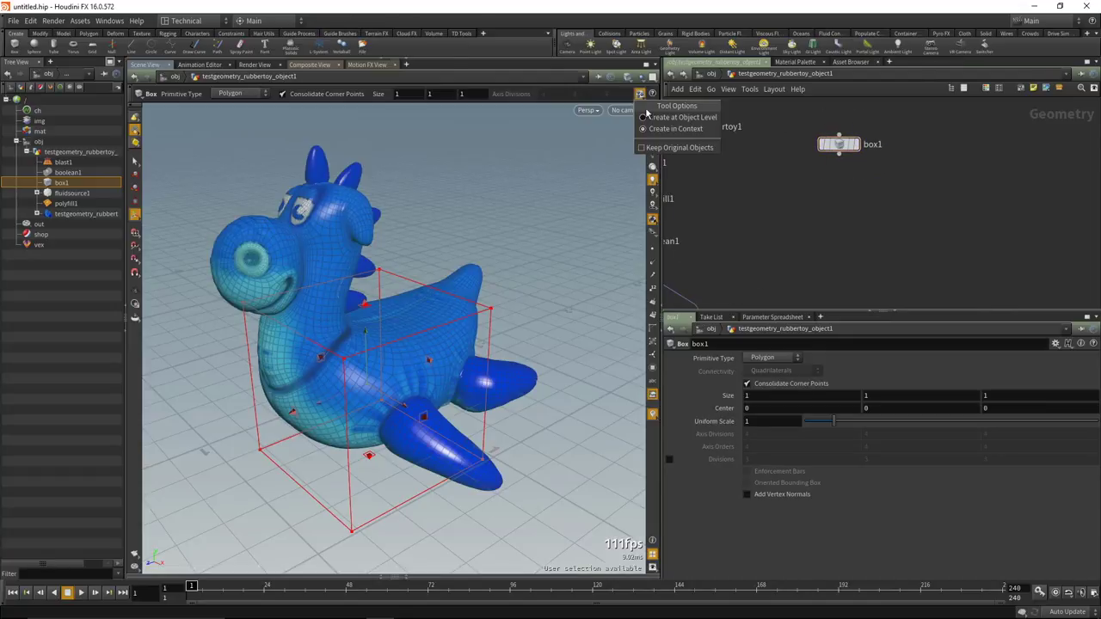
click(661, 130)
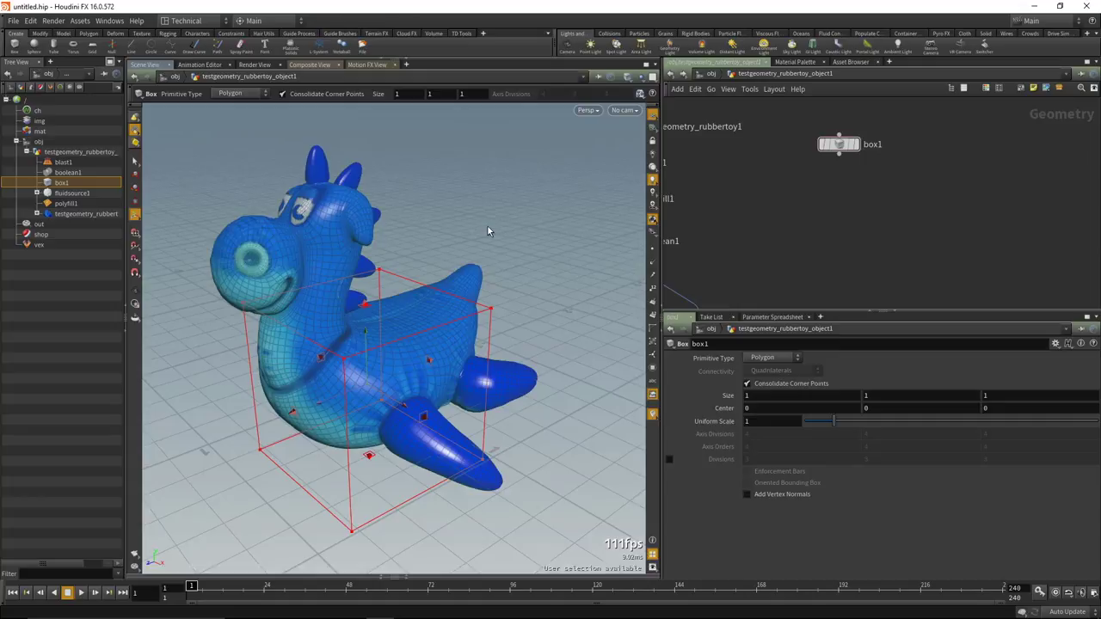
key(Tab)
text(gr)
key(Return)
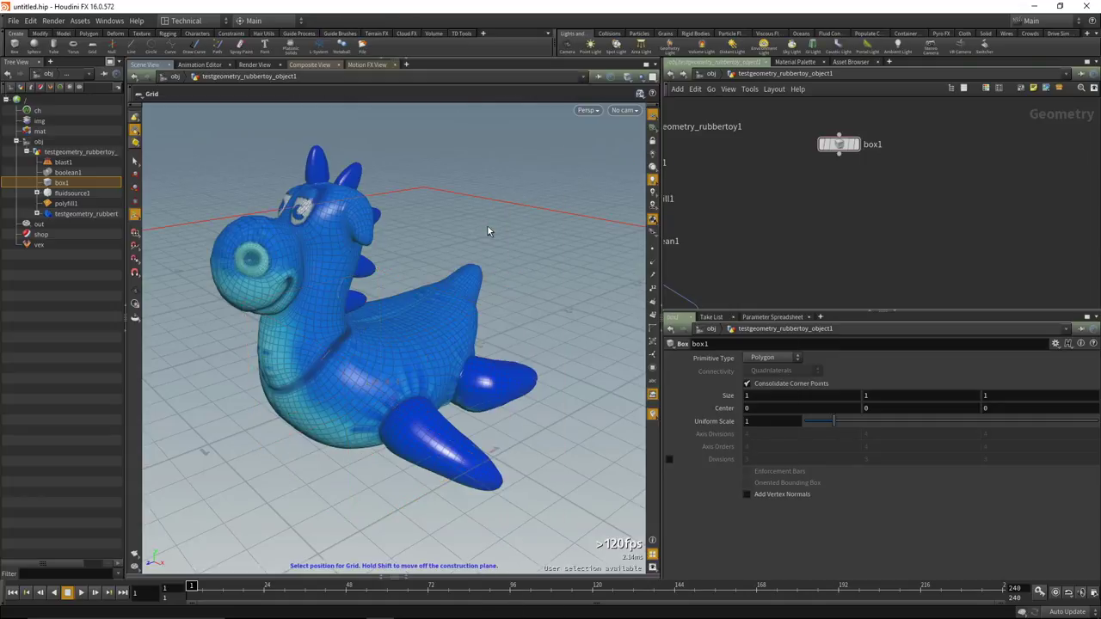
key(Return)
scroll(444, 280, down, 3)
drag(444, 281, 803, 266)
drag(729, 263, 858, 195)
middle_drag(830, 218, 849, 268)
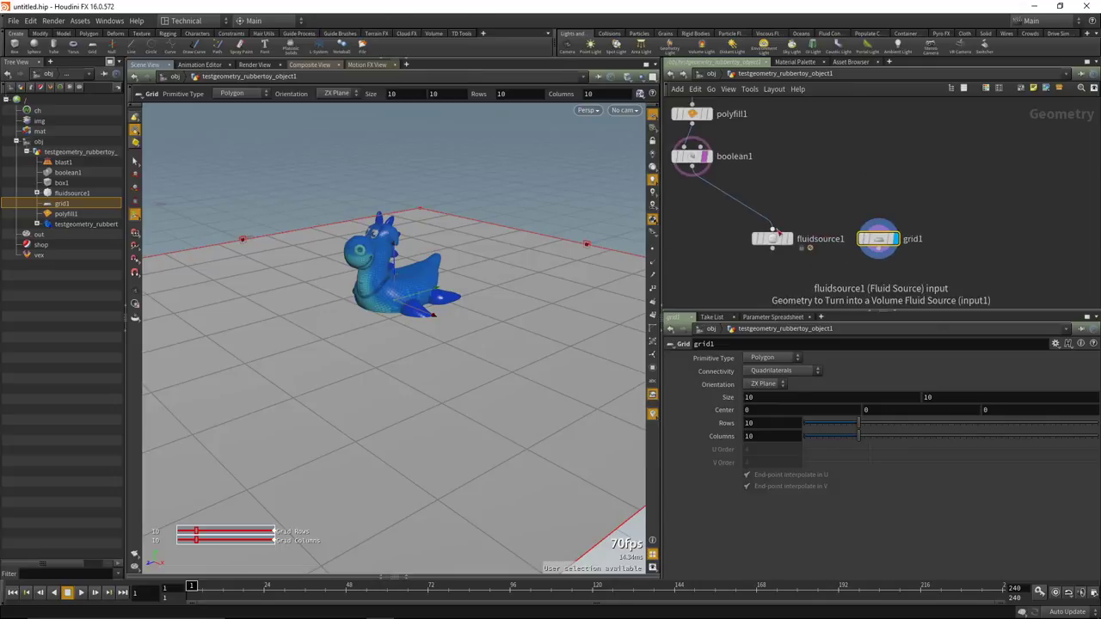
Make room around fluidsource1 and grid1, then add a Scatter node below grid1 and wire grid1 into it.
drag(761, 239, 714, 259)
drag(863, 234, 816, 157)
middle_drag(850, 204, 849, 186)
key(Tab)
text(null)
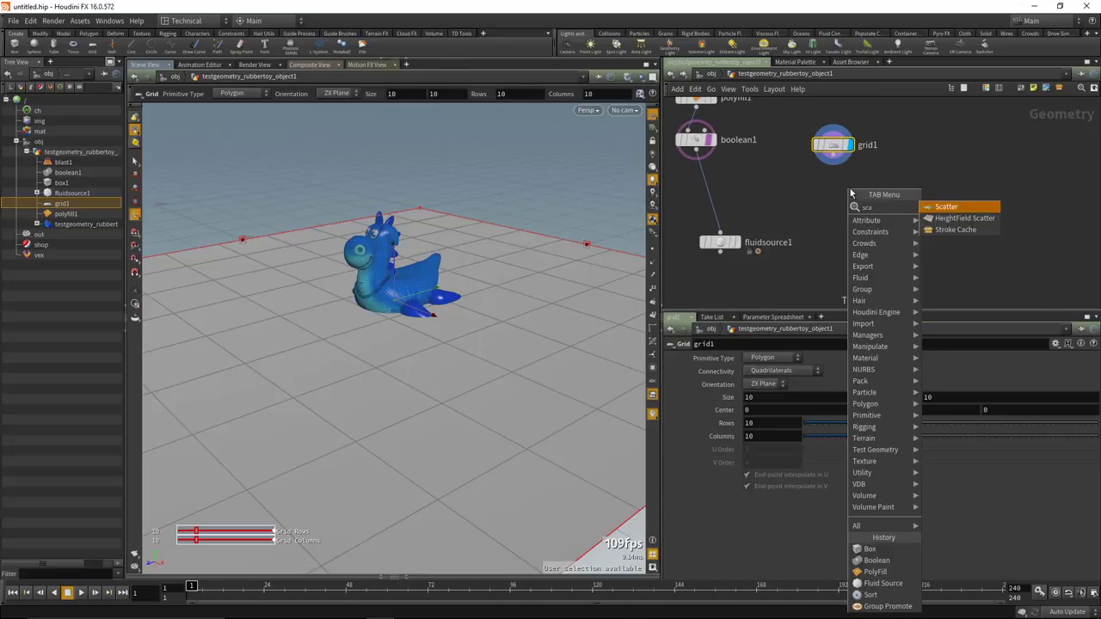
key(Return)
click(837, 189)
click(833, 155)
click(833, 177)
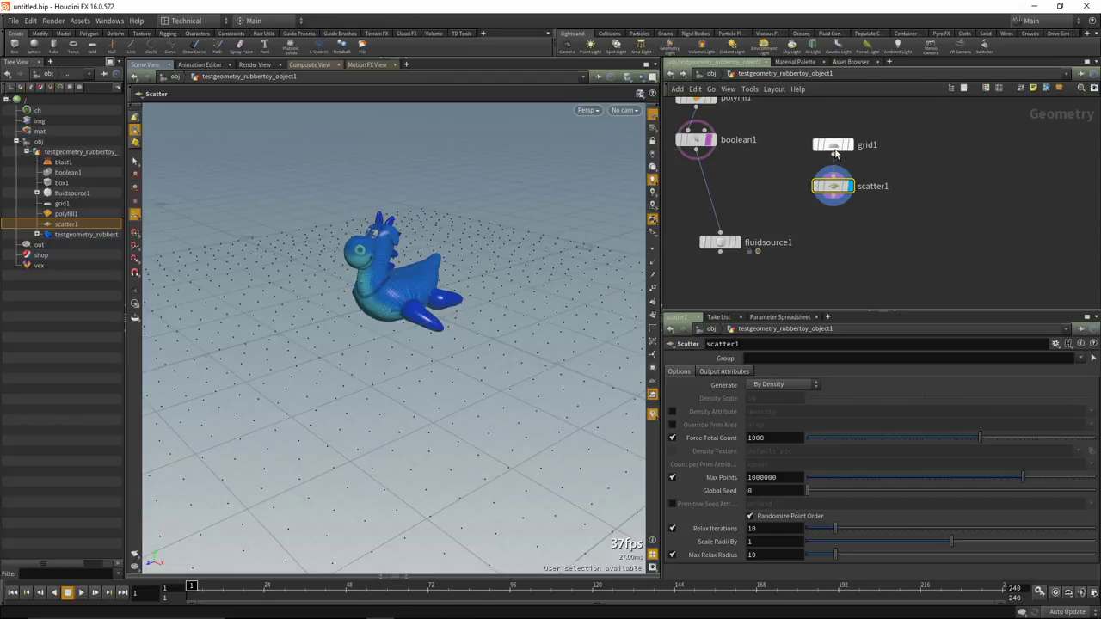
Shift grid1 and scatter1 aside and add a second Box node between them and boolean1, with its display turned on.
drag(833, 145, 914, 142)
drag(820, 196, 892, 189)
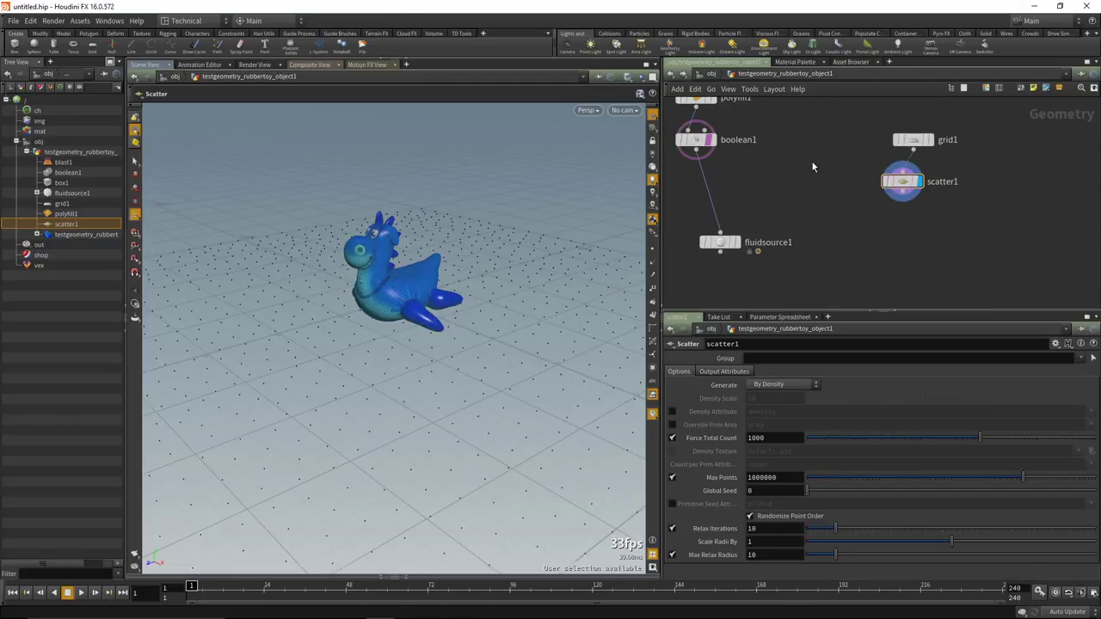
key(Tab)
text(box)
key(Return)
click(826, 162)
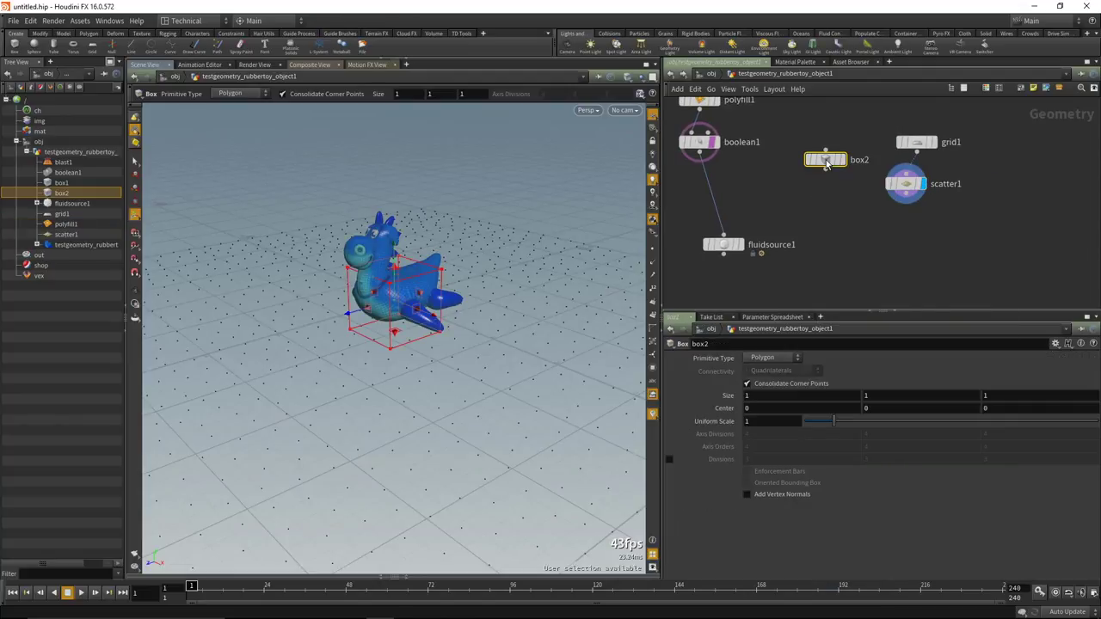
drag(826, 163, 819, 145)
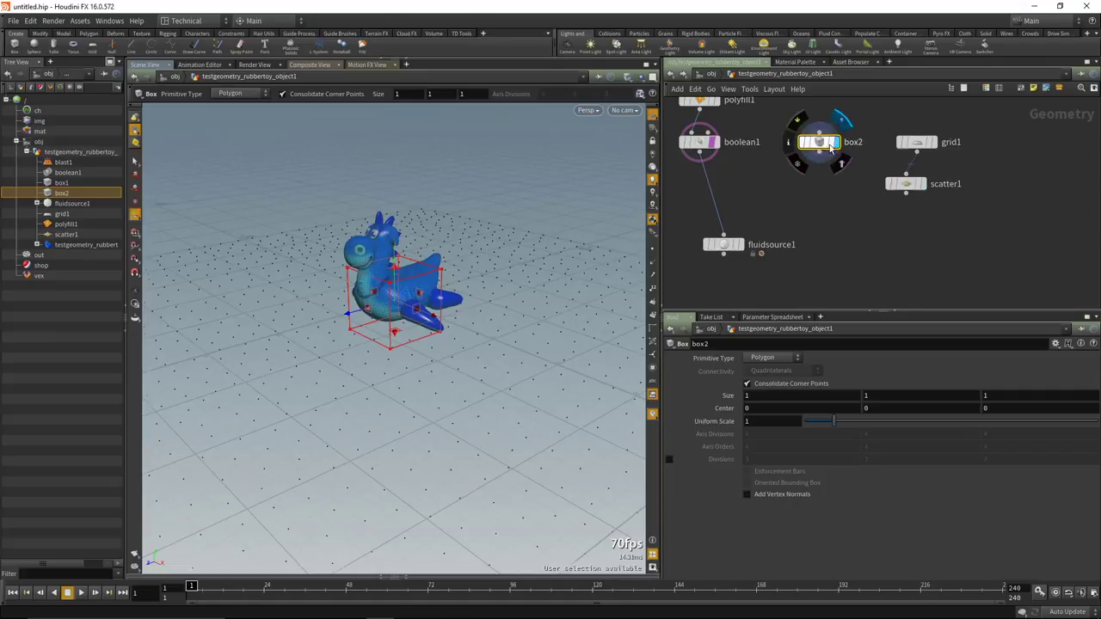
click(841, 120)
mouse_move(906, 182)
mouse_down()
mouse_move(873, 196)
mouse_move(911, 178)
mouse_up()
click(824, 157)
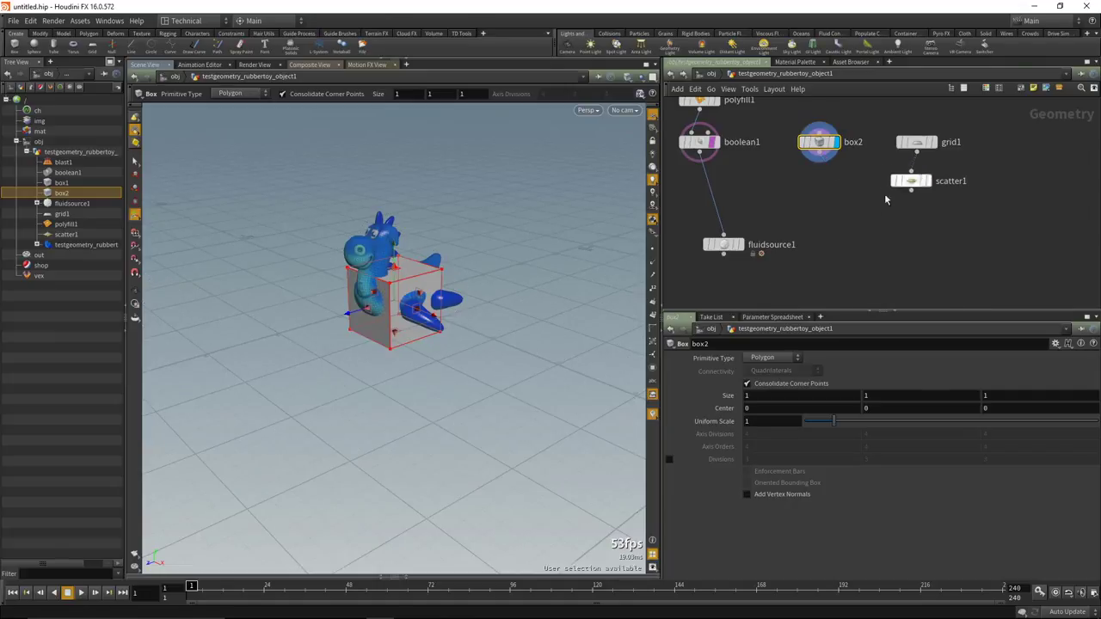
Add a Copy to Points node below the second box and the scatter node.
key(Tab)
text(cp)
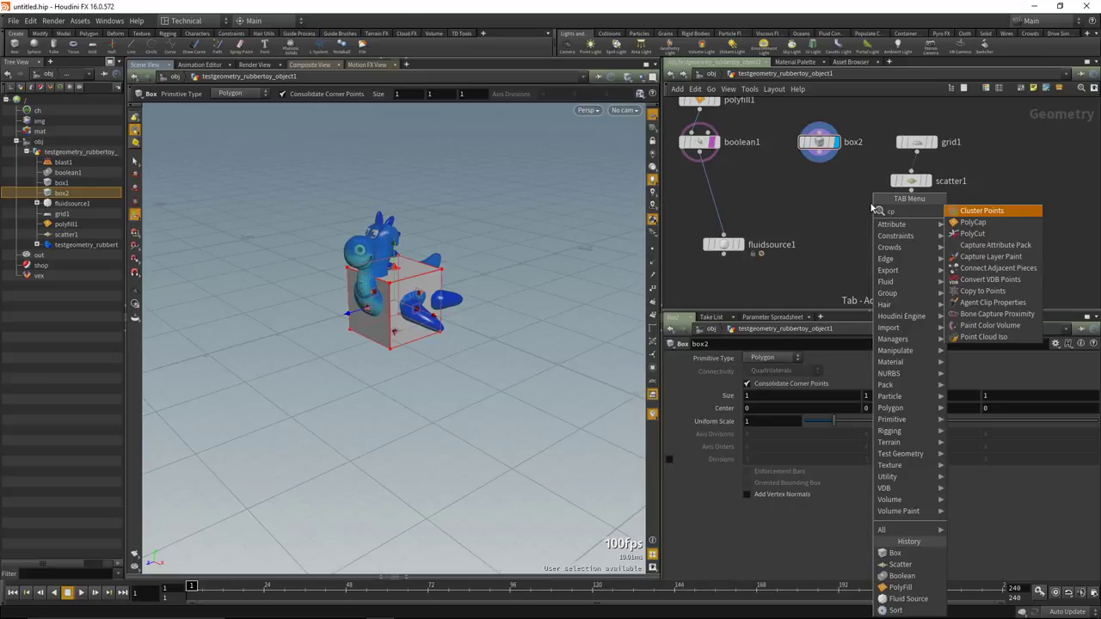
key(BackSpace)
key(BackSpace)
text(copyto)
key(Return)
click(871, 205)
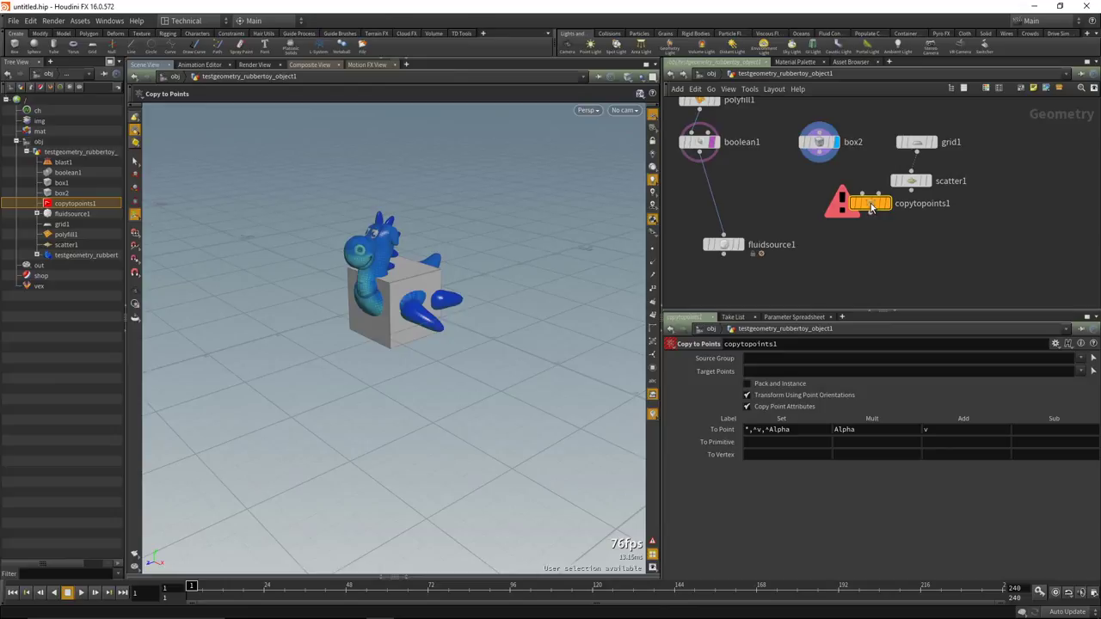
Wire box2 into the first input and scatter1 into the second input of copytopoints1, and display the result.
drag(872, 205, 872, 241)
click(820, 159)
click(869, 224)
click(911, 189)
click(888, 230)
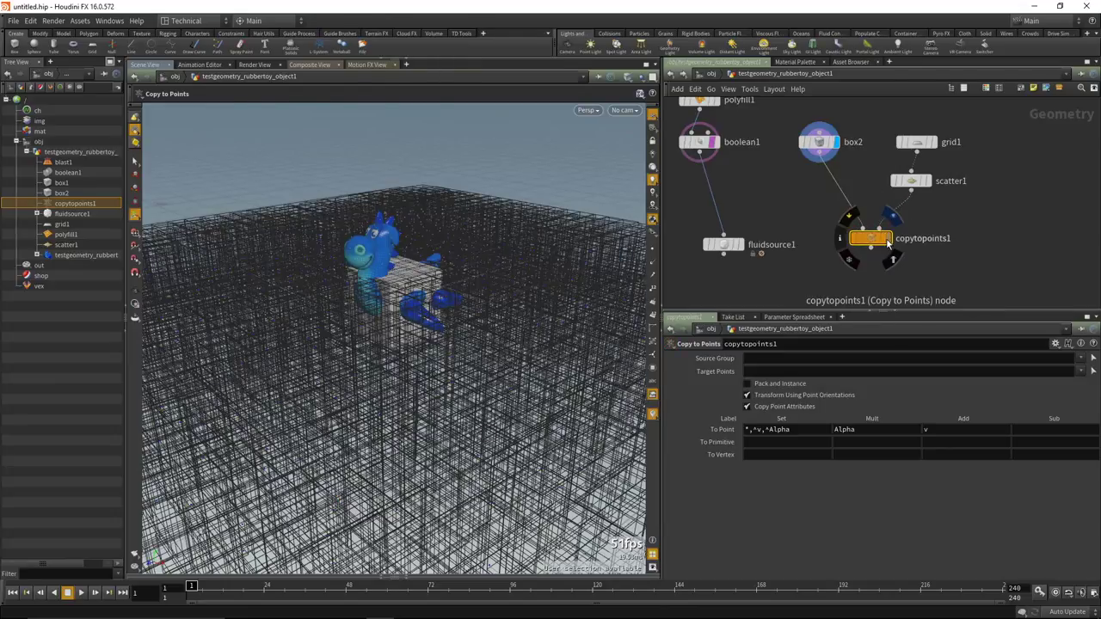
drag(523, 300, 496, 290)
scroll(497, 290, up, 2)
Enable the output radius attribute pscale on scatter1.
mouse_move(905, 187)
drag(908, 187, 913, 181)
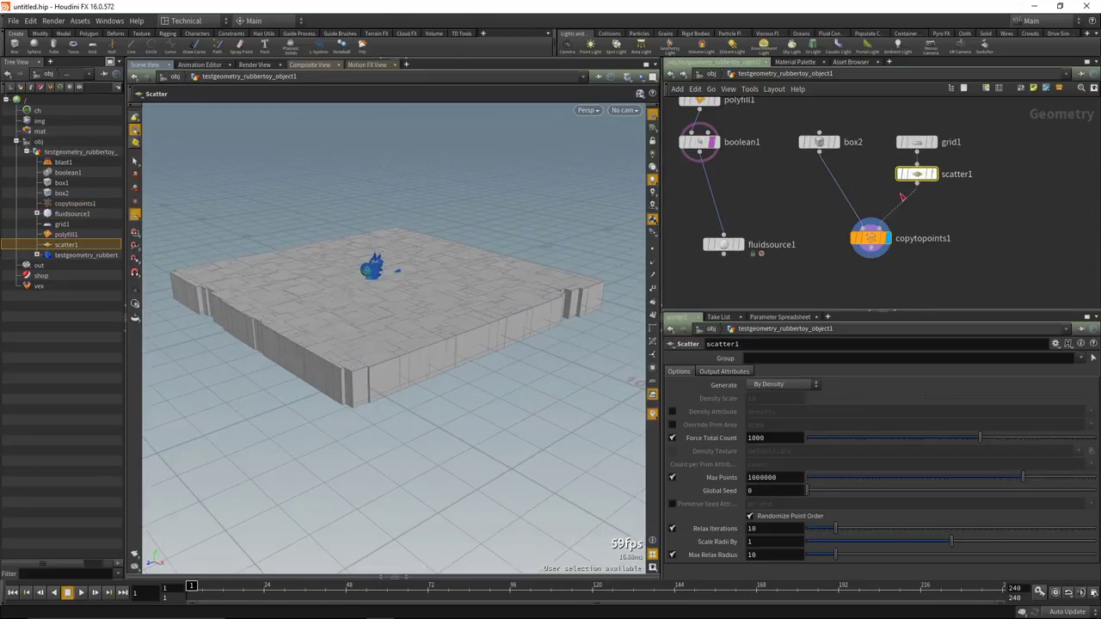
click(738, 372)
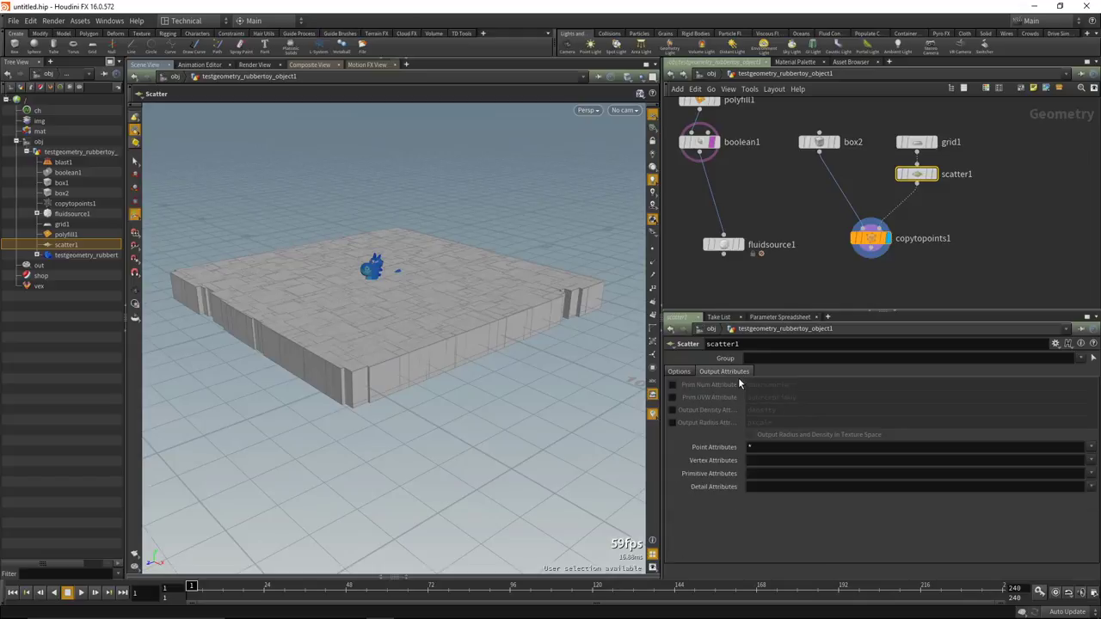
click(673, 423)
Insert an Attribute Expression node between scatter1 and copytopoints1 and set its attribute to Scale (pscale).
drag(876, 239, 848, 258)
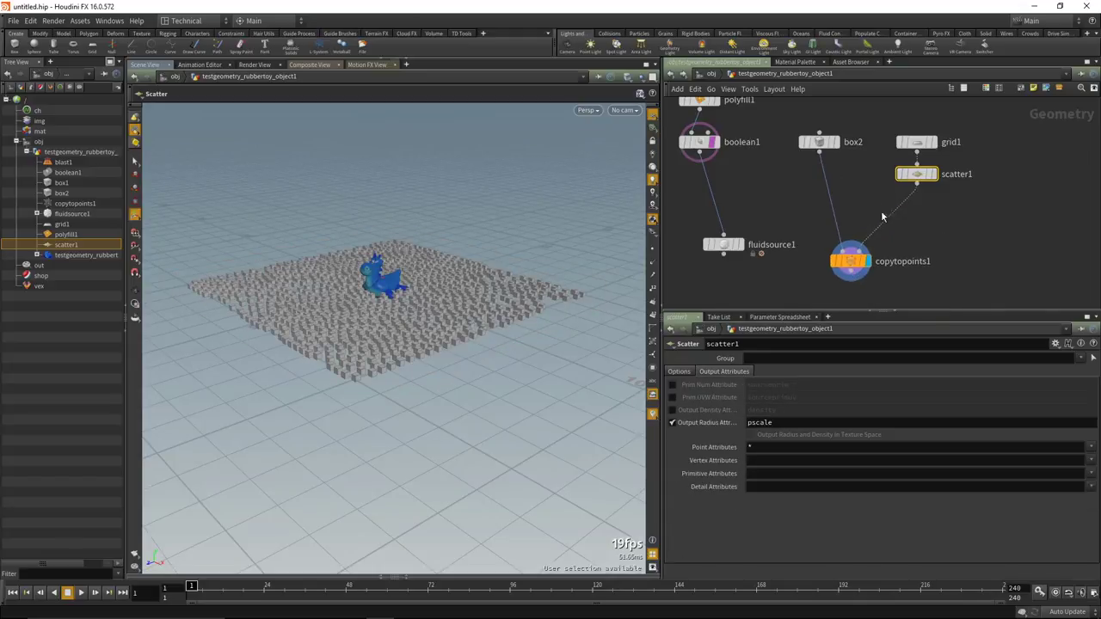
key(Tab)
text(att)
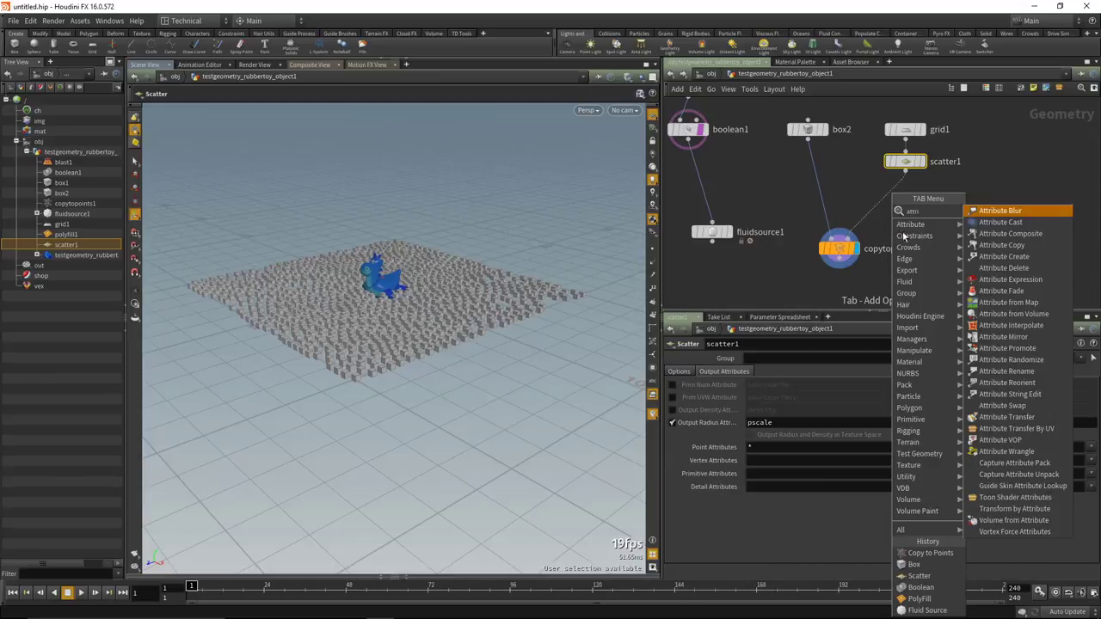
click(1006, 279)
click(906, 205)
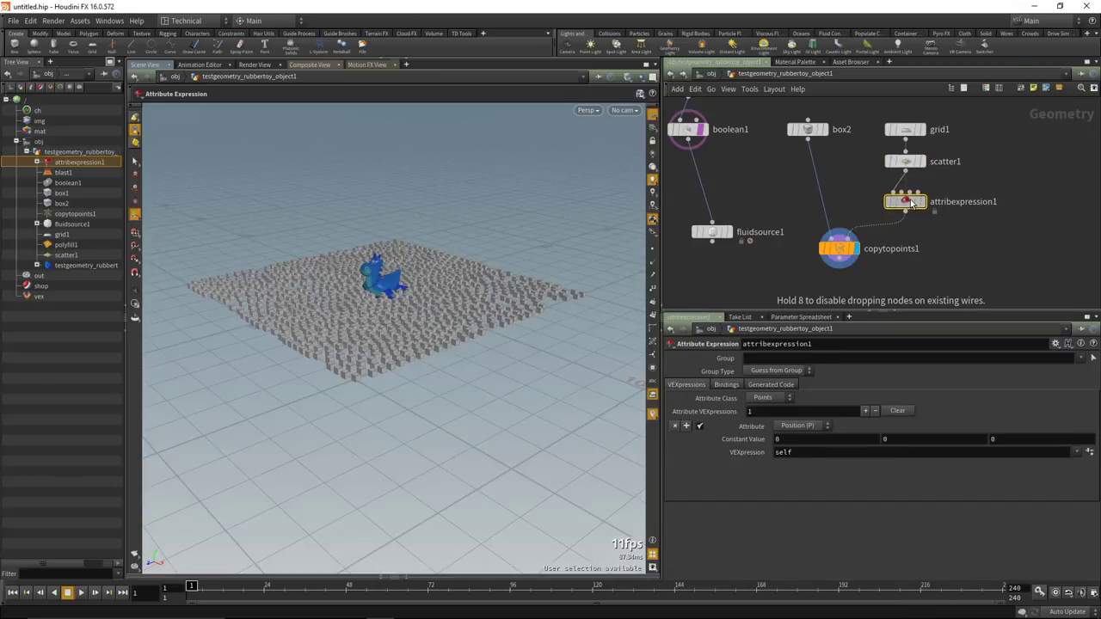
click(809, 427)
click(800, 539)
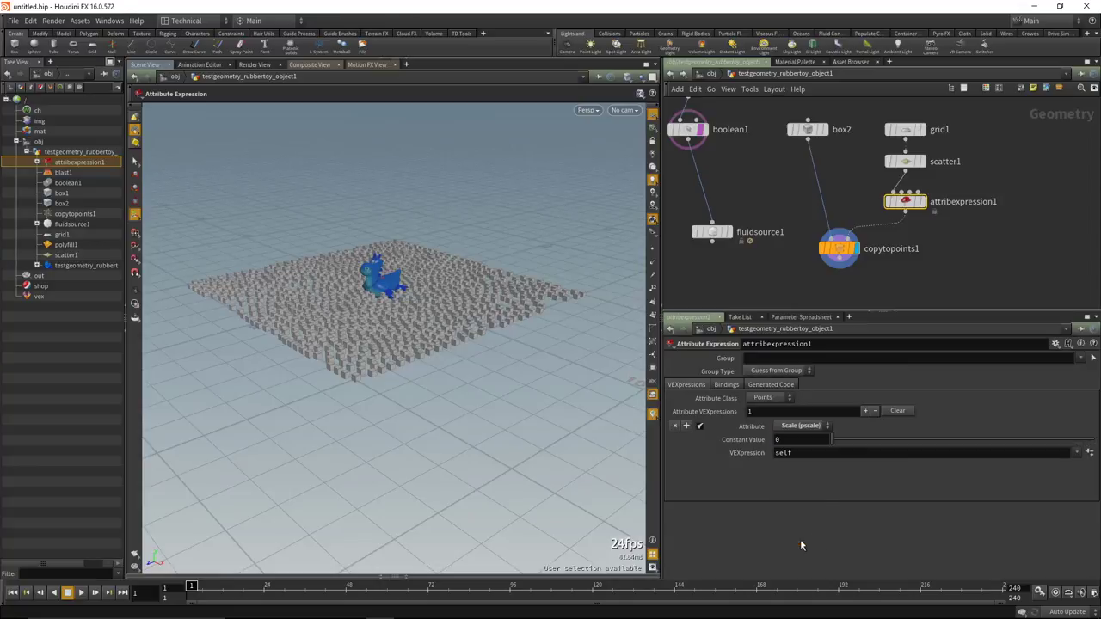
Check scatter1's point attributes, then set attribexpression1 to Multiply by Constant Value with a constant value of 3.99.
middle_click(906, 163)
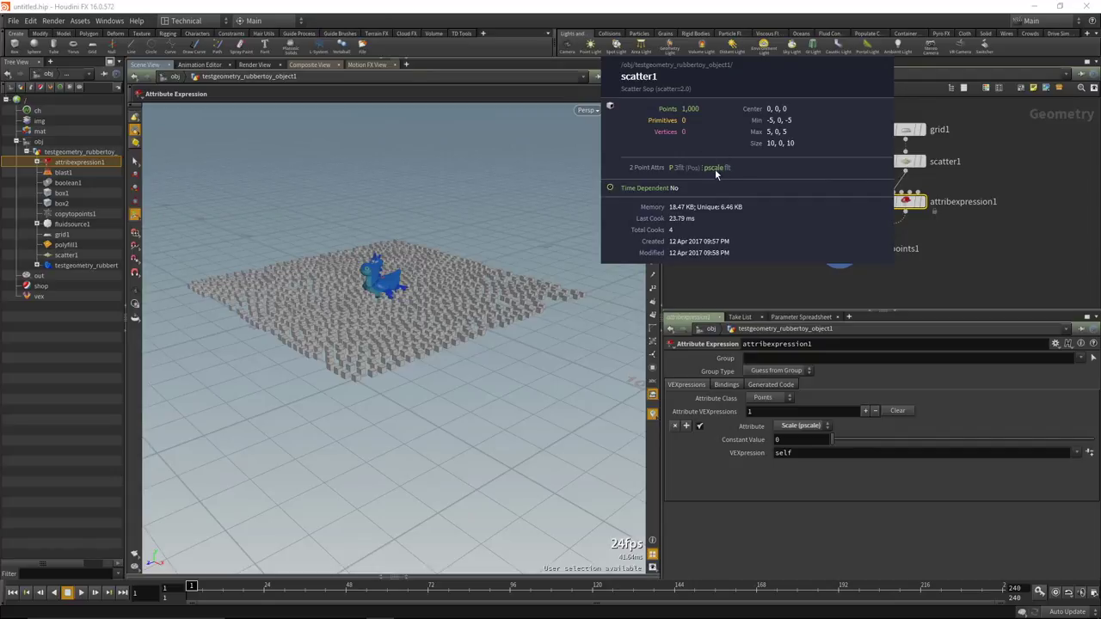
click(907, 161)
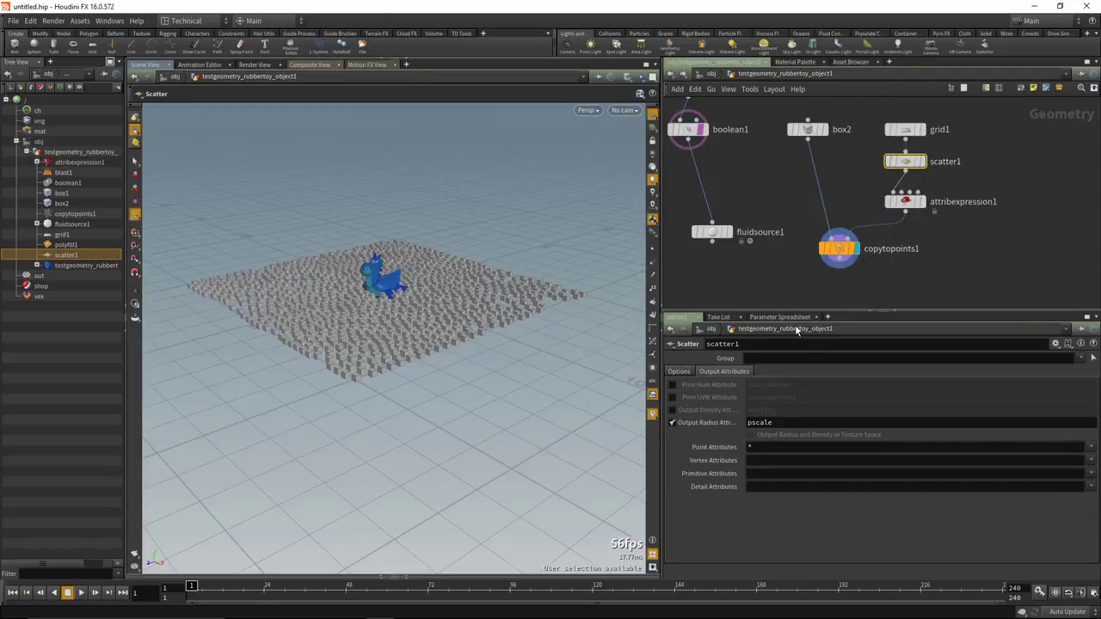
click(911, 203)
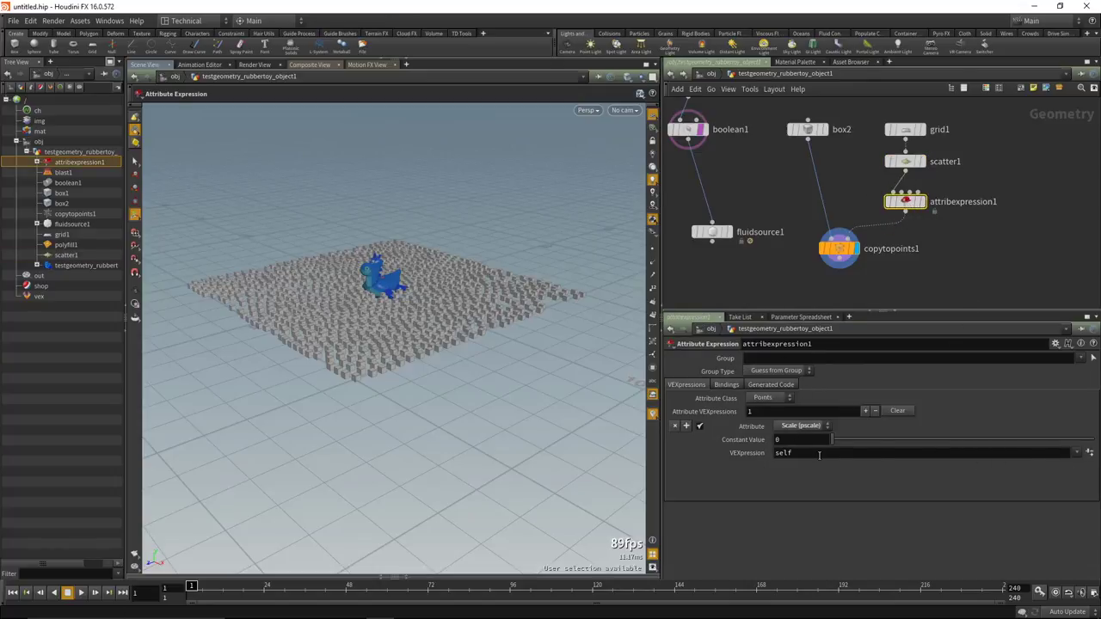
click(1077, 457)
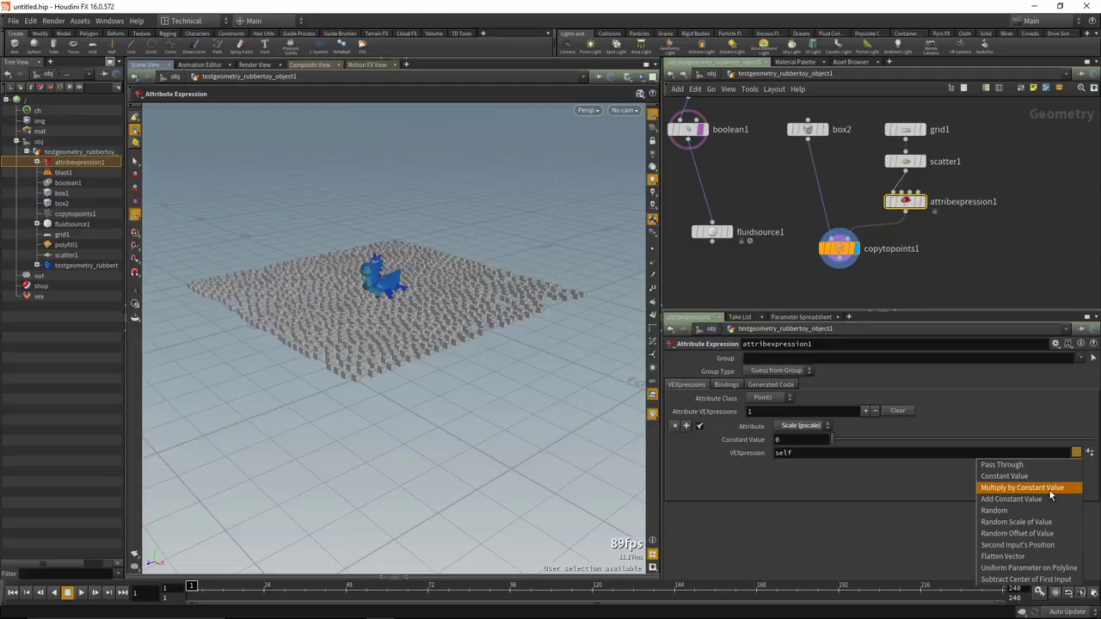
click(1050, 489)
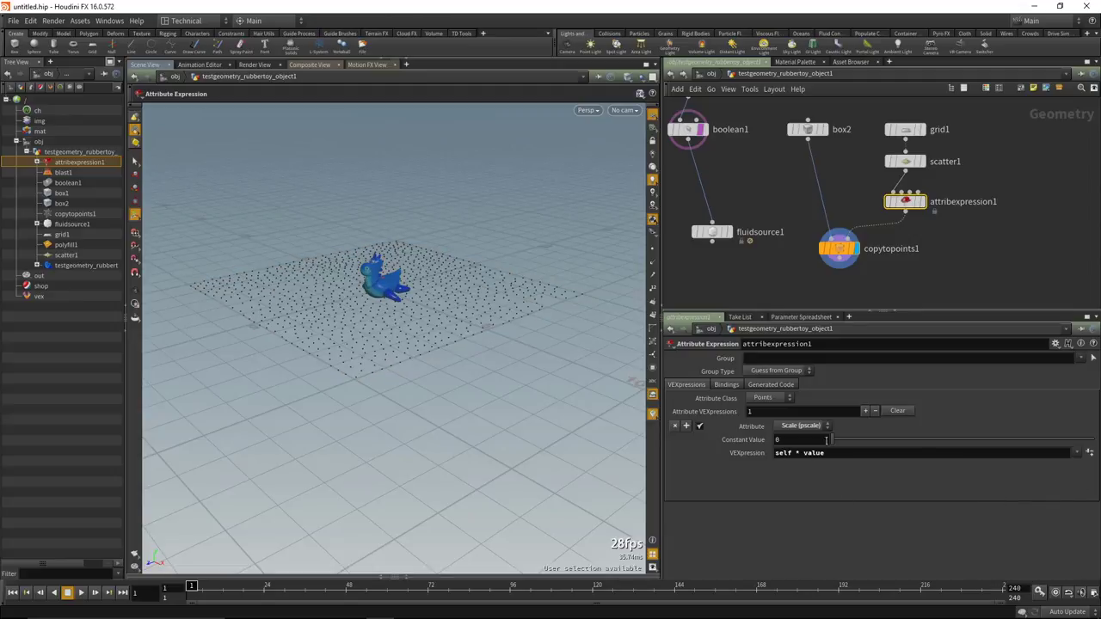
drag(828, 440, 941, 453)
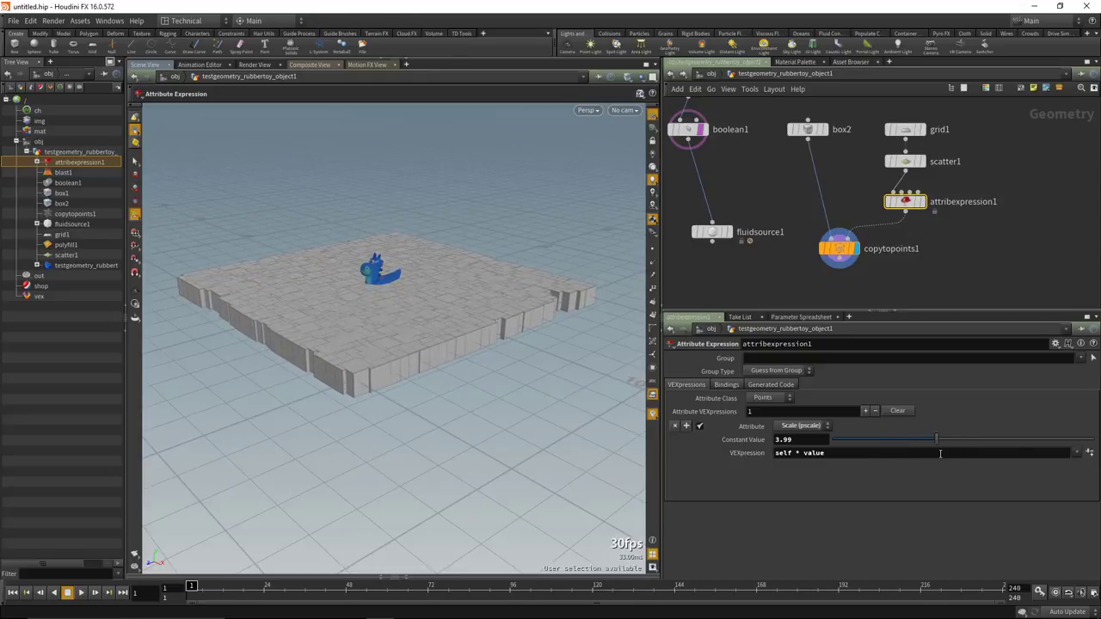
Space out grid1, copytopoints1 and attribexpression1 in the network, leaving a gap below scatter1.
middle_drag(948, 175, 935, 199)
drag(899, 155, 903, 130)
mouse_move(725, 399)
middle_down()
mouse_move(972, 412)
mouse_move(723, 395)
middle_up()
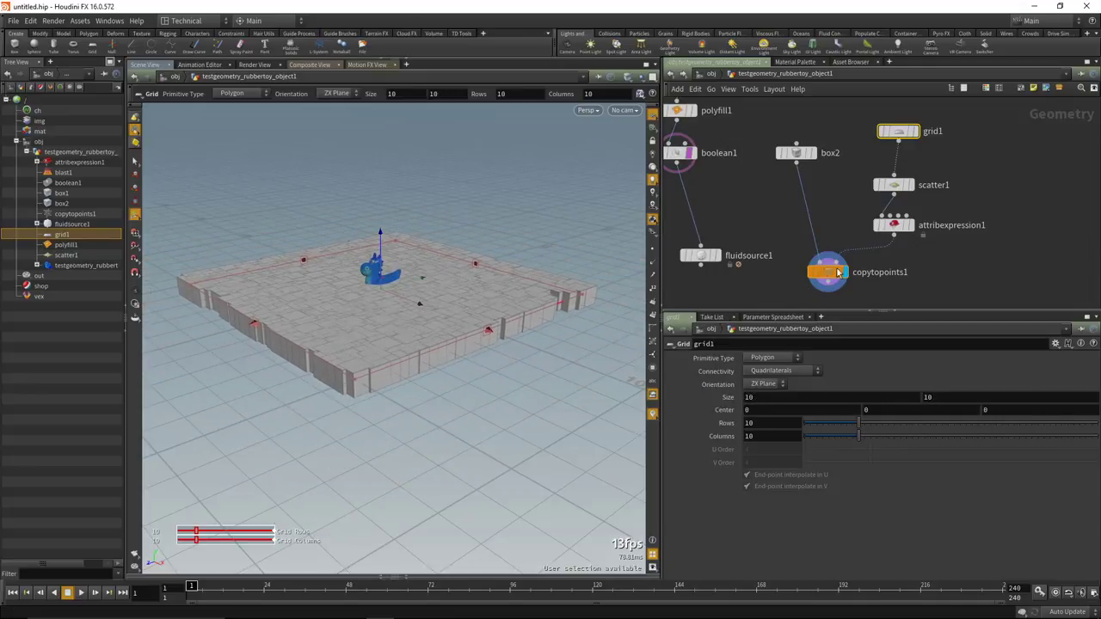
drag(839, 274, 820, 292)
middle_drag(895, 231, 893, 199)
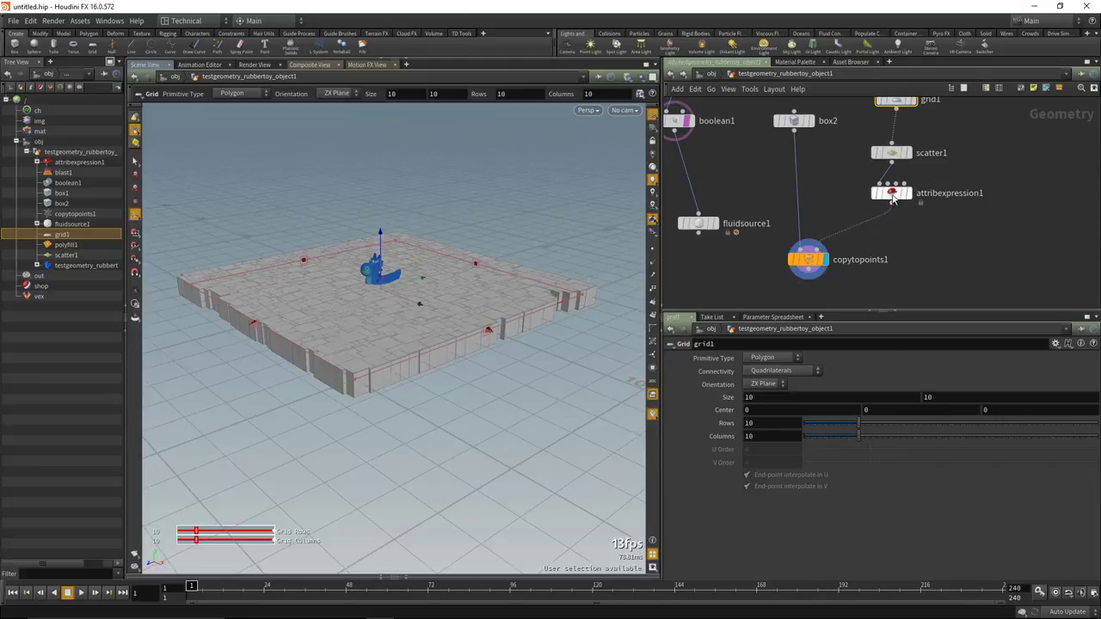
click(893, 196)
drag(893, 197, 893, 227)
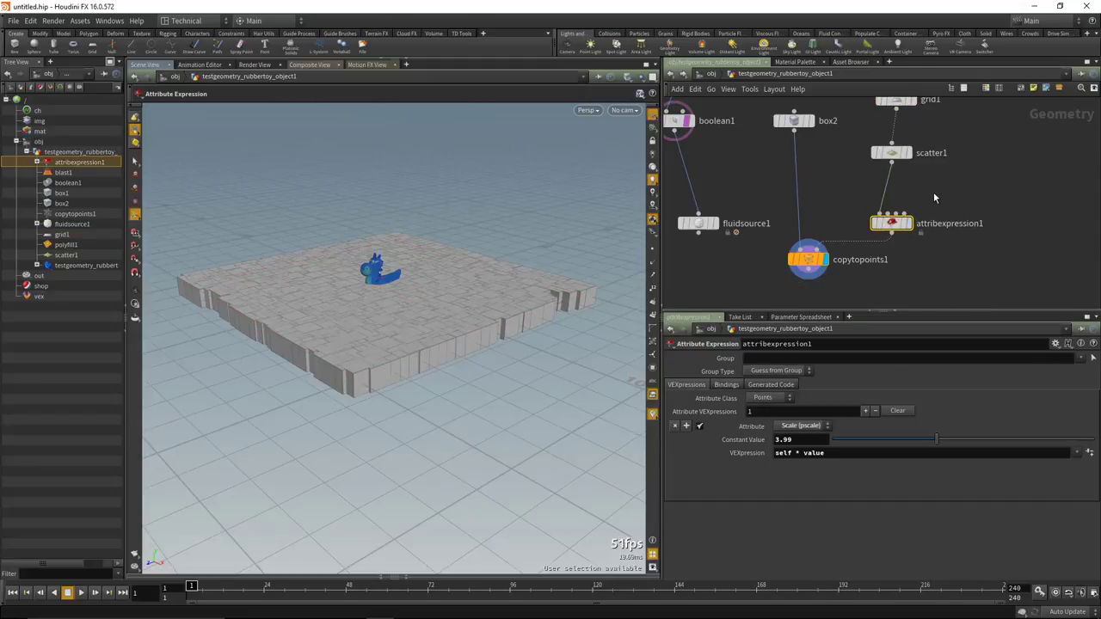
key(Tab)
text(trans)
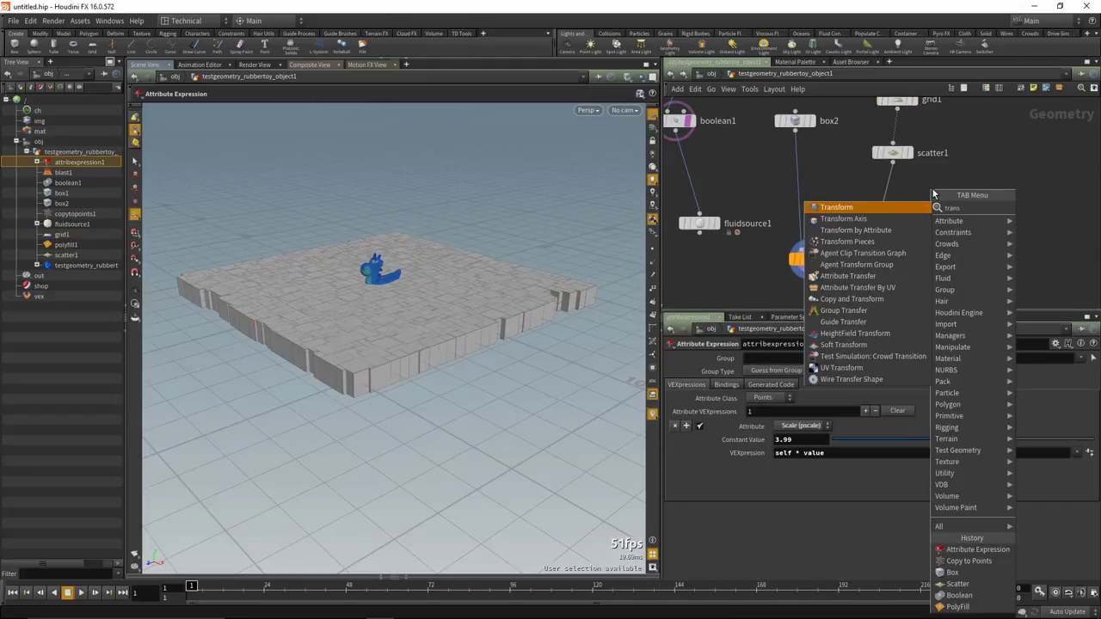
key(Escape)
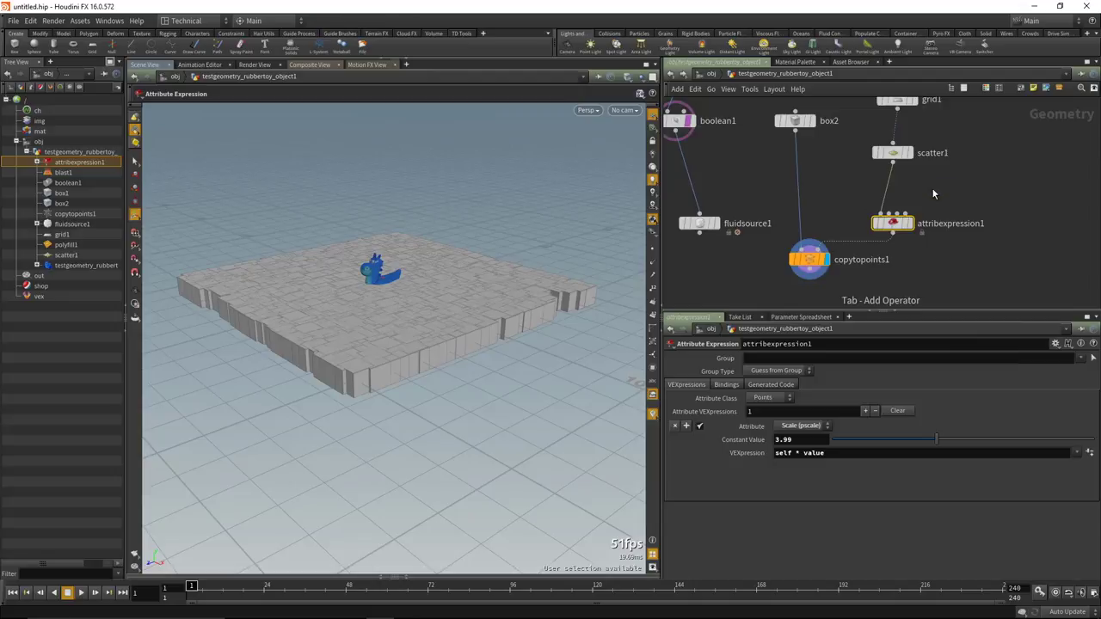
Insert a Transform node between scatter1 and attribexpression1 and set its uniform scale to 2.95.
key(Tab)
text(tra)
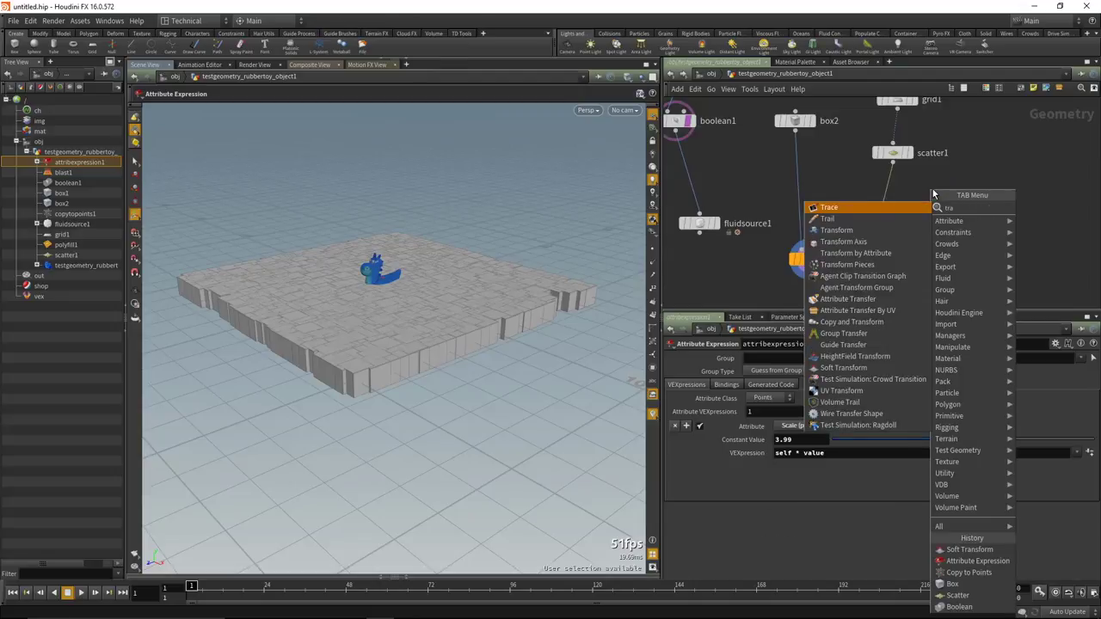
click(865, 229)
click(881, 186)
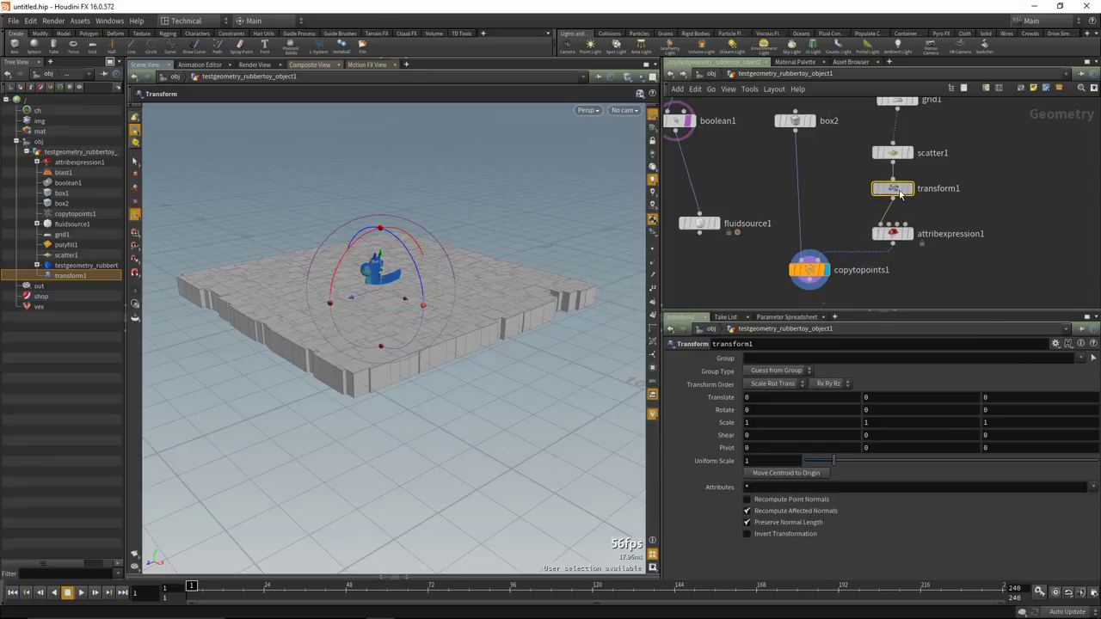
drag(833, 462, 895, 463)
scroll(479, 389, down, 10)
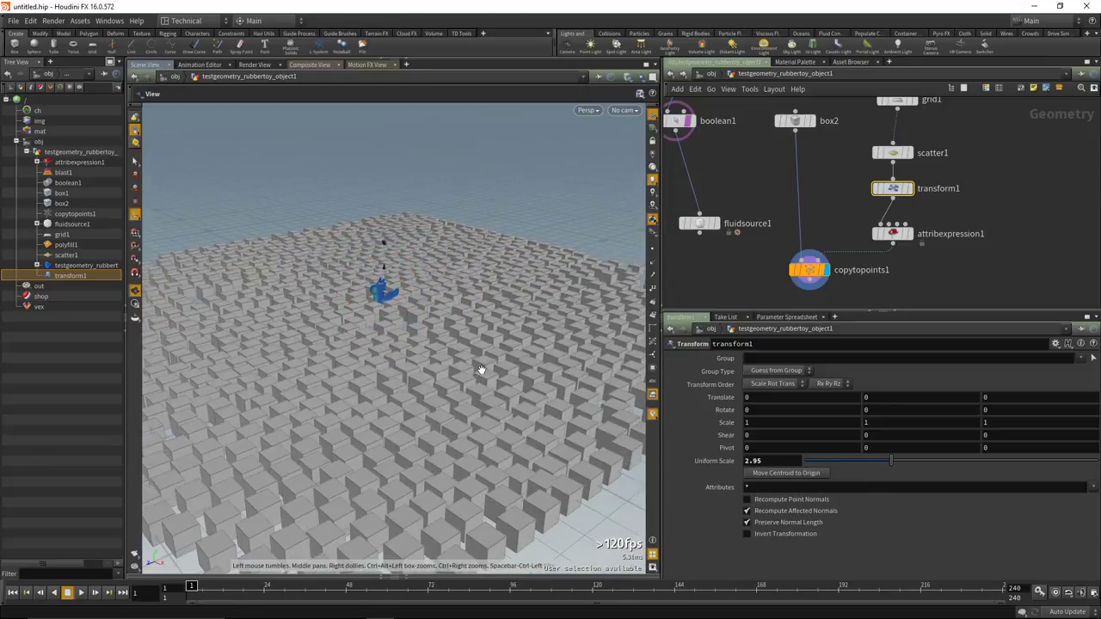
Add a Boolean node below copytopoints1, wire the copied boxes into its first input, and display it.
middle_drag(873, 271, 879, 235)
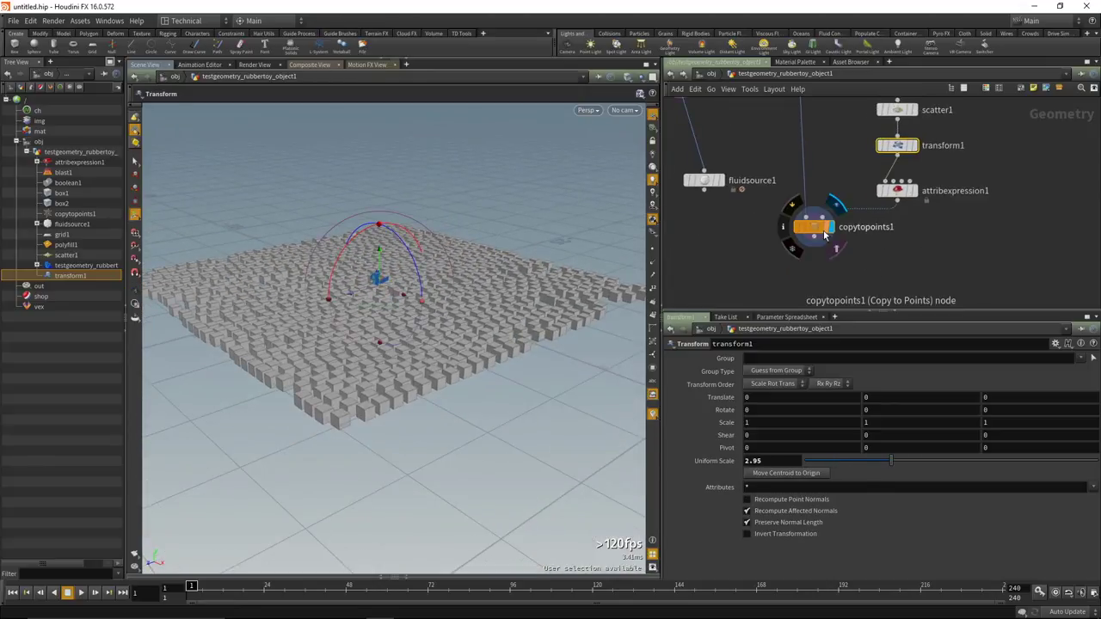
key(Tab)
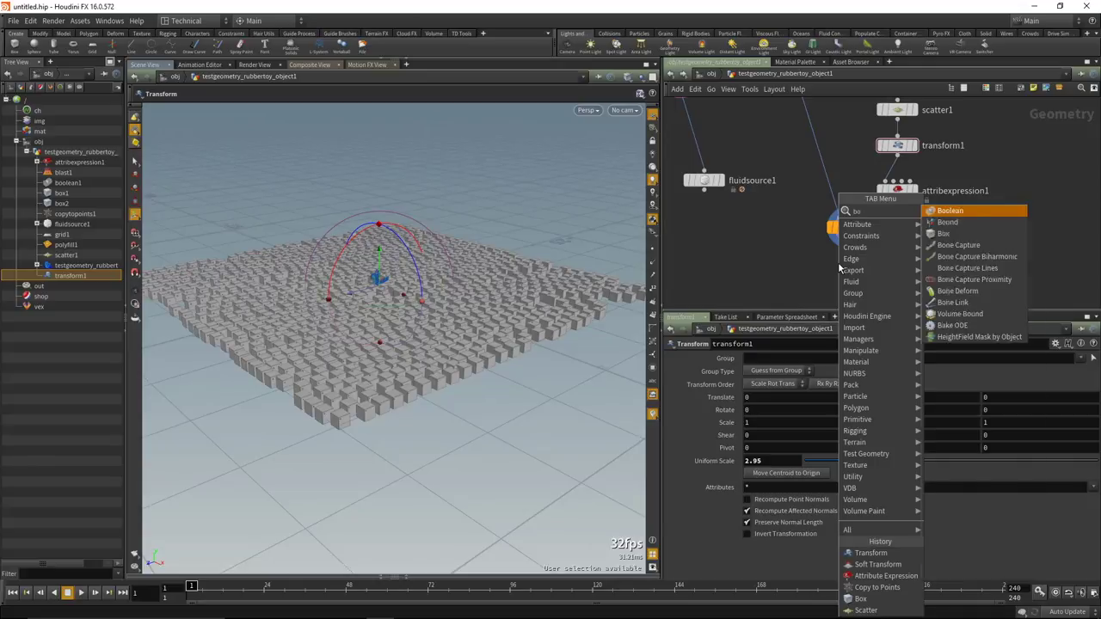
key(Return)
click(840, 267)
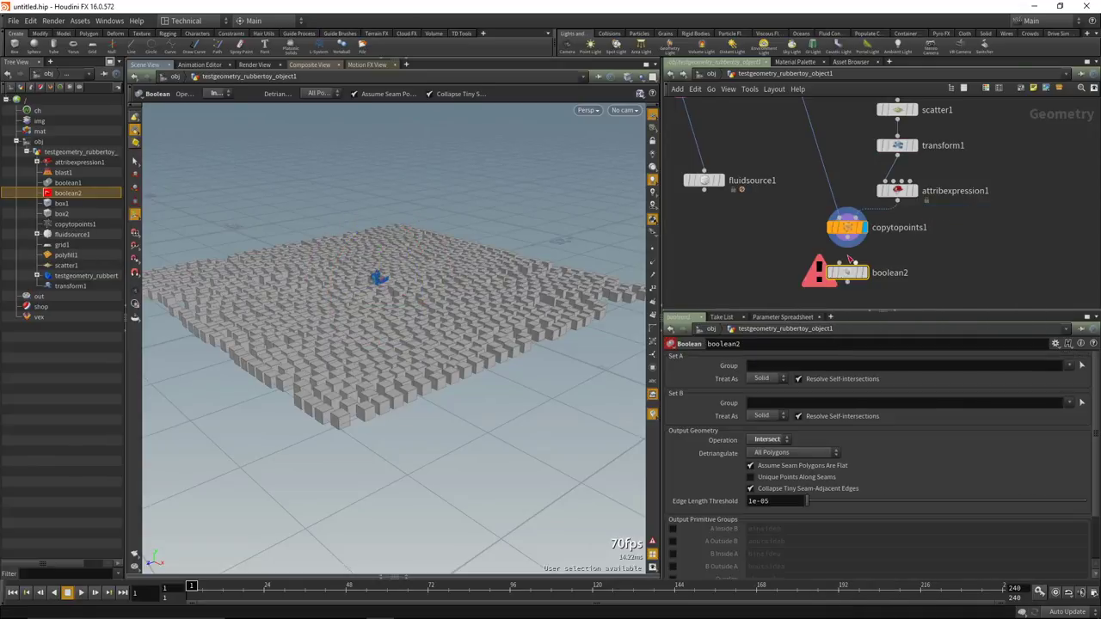
click(848, 280)
click(848, 236)
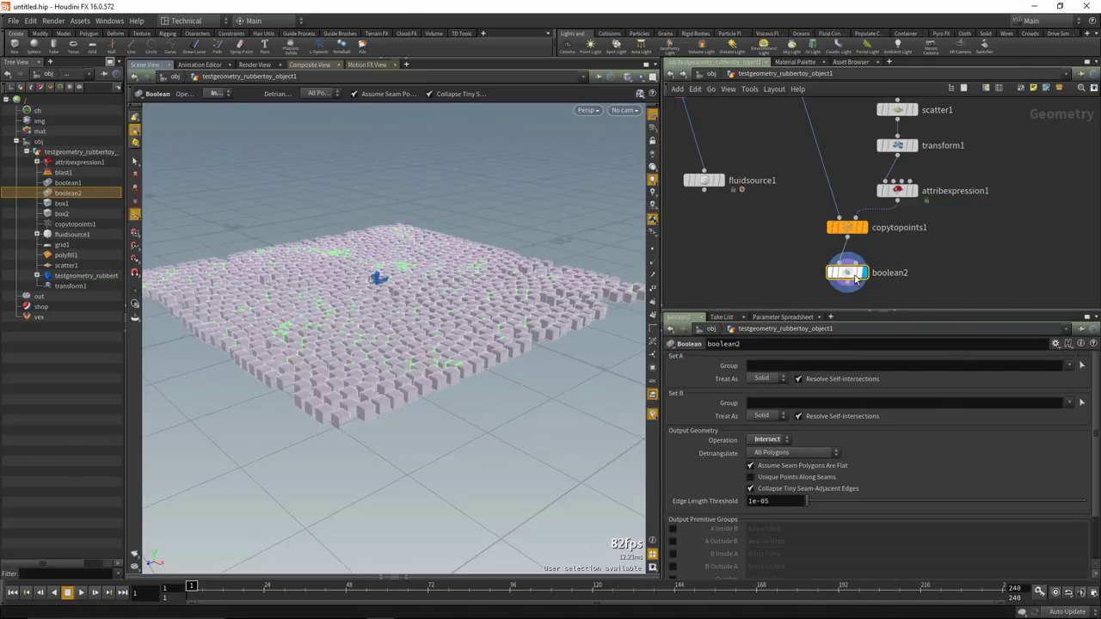
Set transform1's uniform scale to 1.27 so the scattered boxes overlap, and examine the packed result.
click(895, 193)
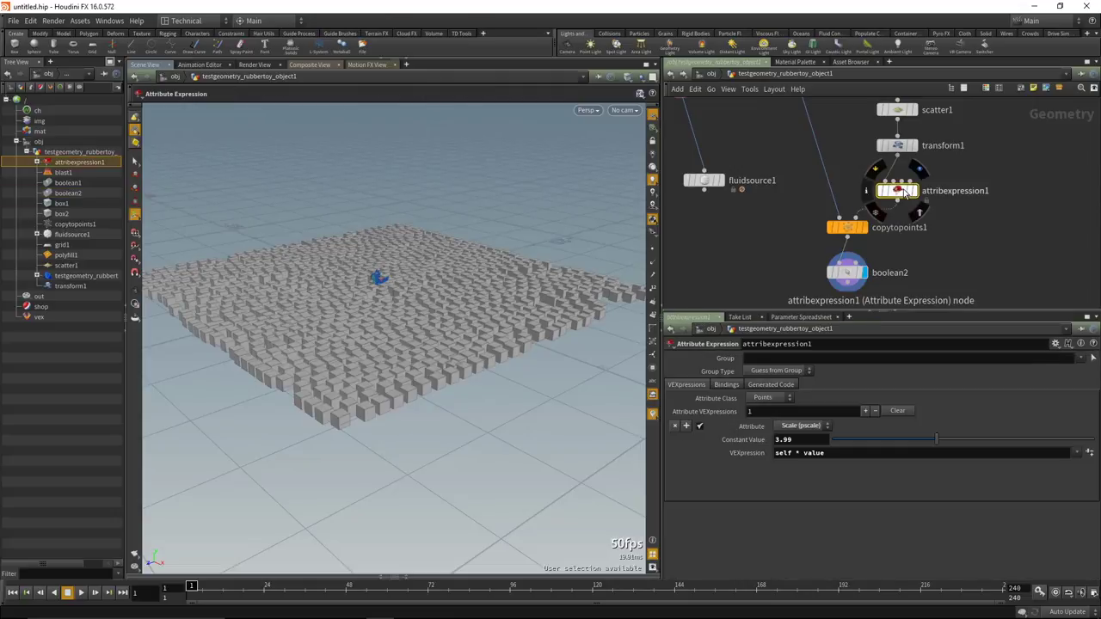
click(898, 146)
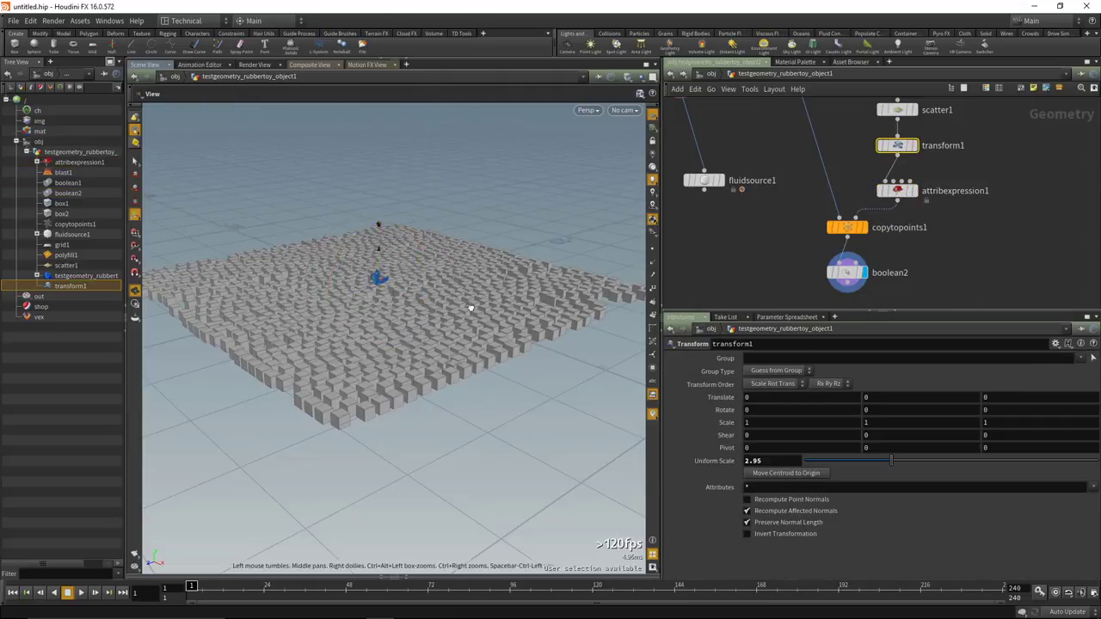
scroll(501, 342, up, 2)
drag(884, 460, 844, 468)
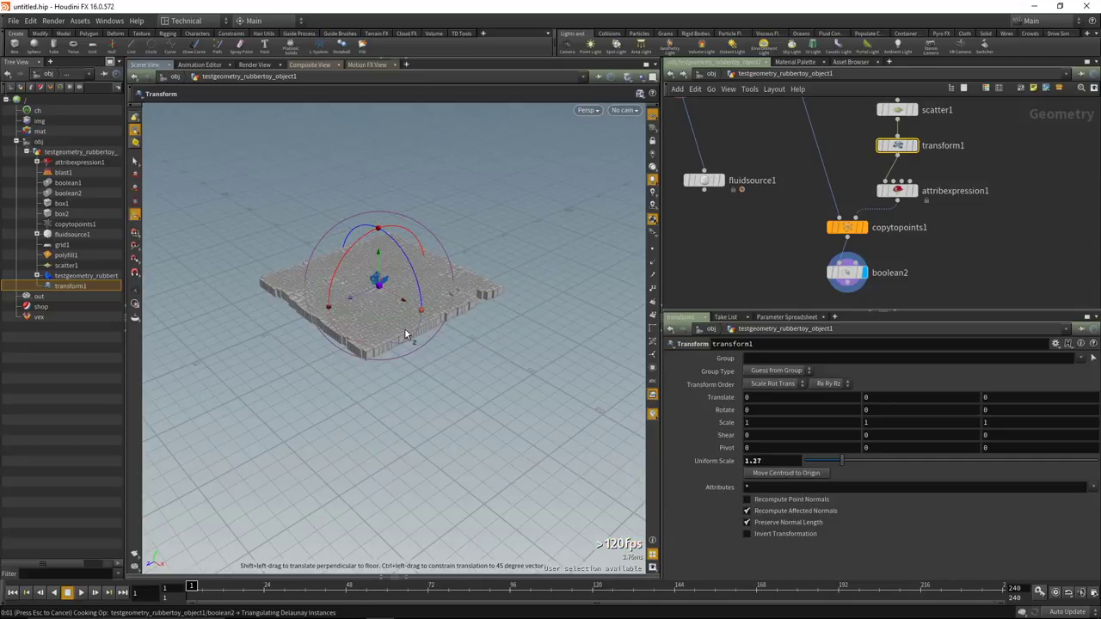
key(Escape)
scroll(405, 331, up, 6)
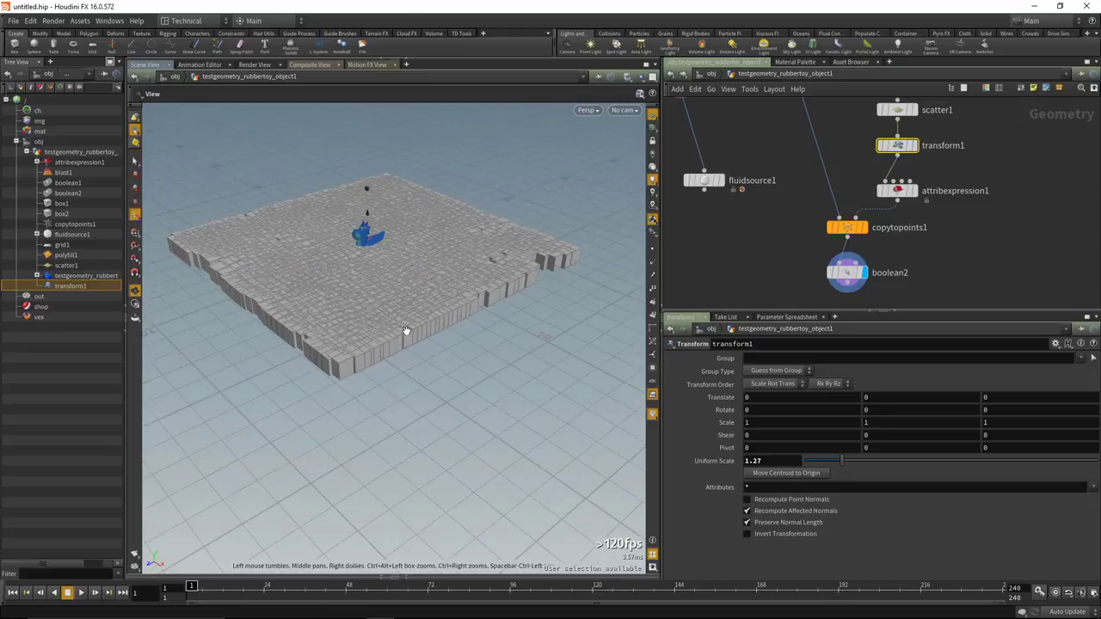
scroll(404, 345, down, 6)
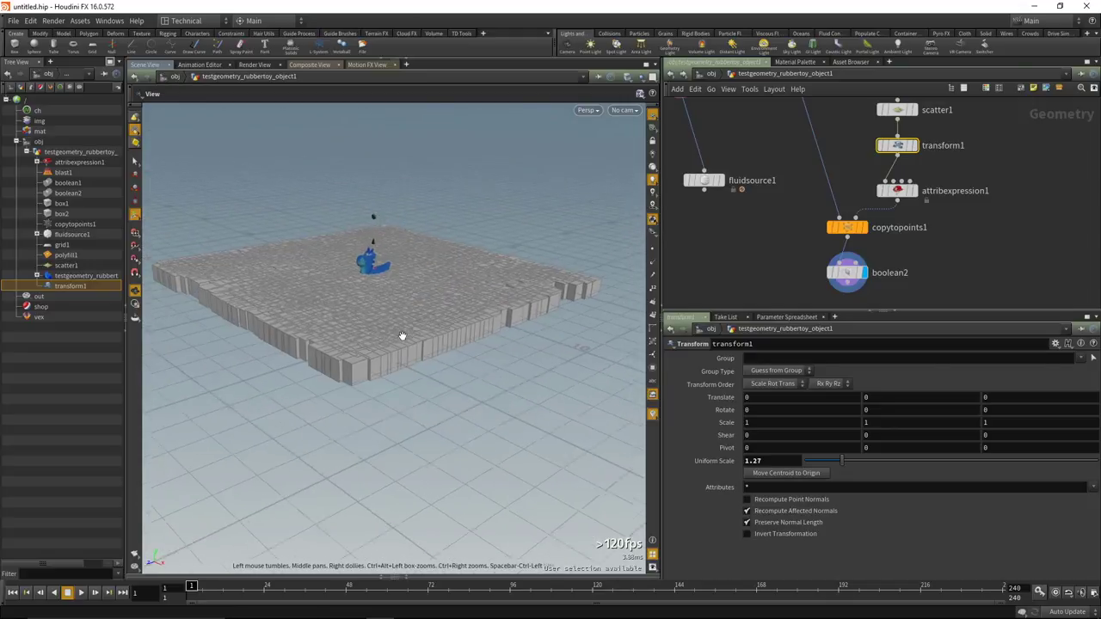
key(t)
mouse_move(848, 274)
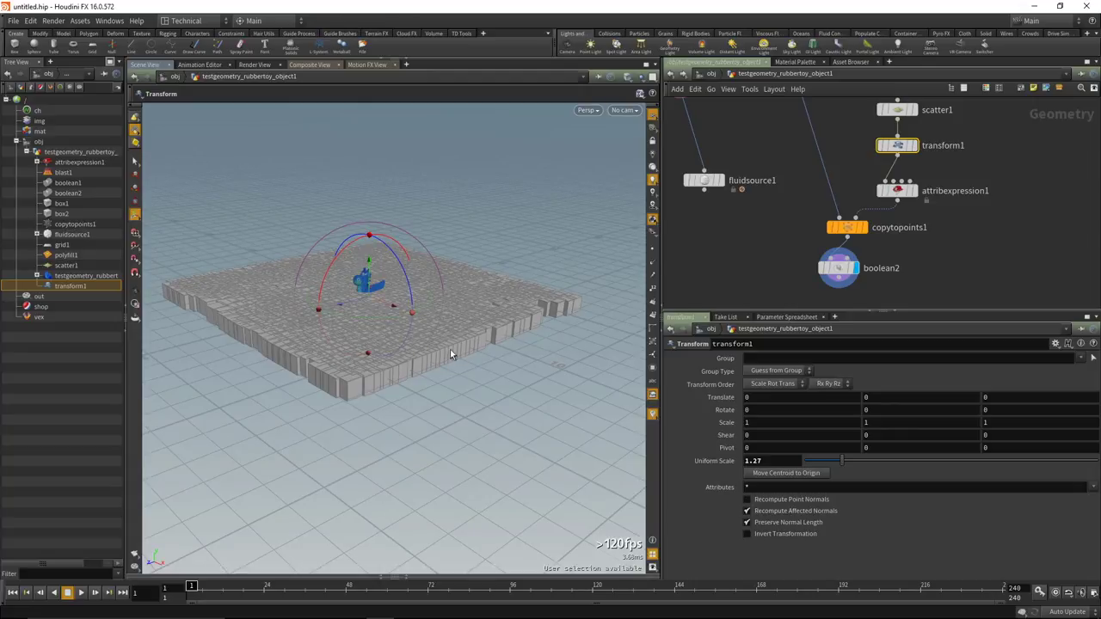
Set the Boolean operation of boolean2 to Shatter.
middle_drag(763, 276, 731, 236)
click(807, 227)
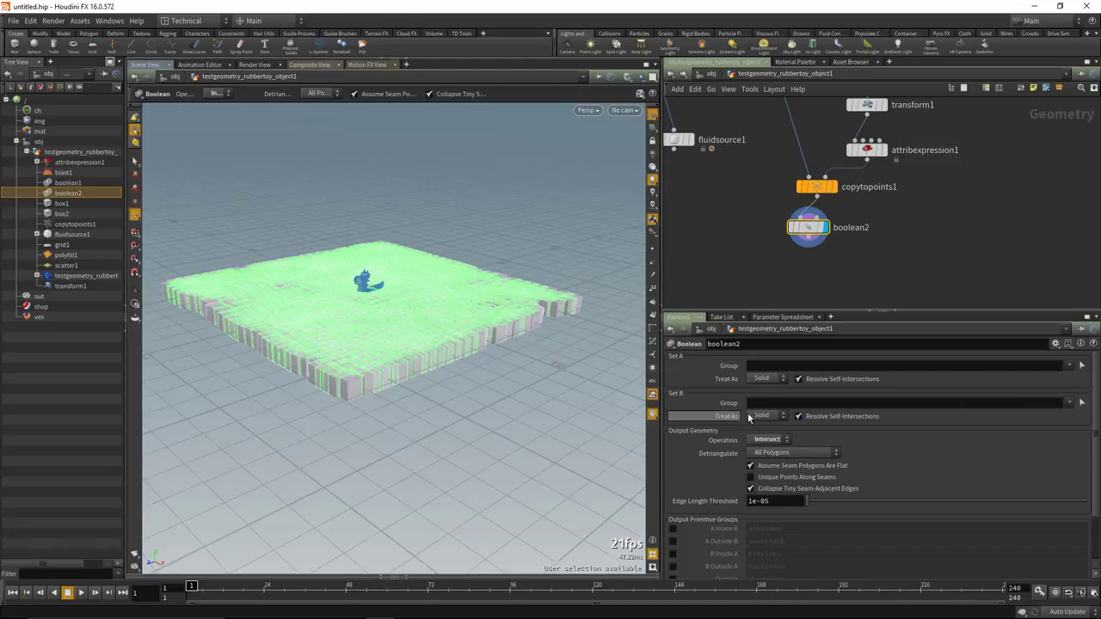
click(767, 442)
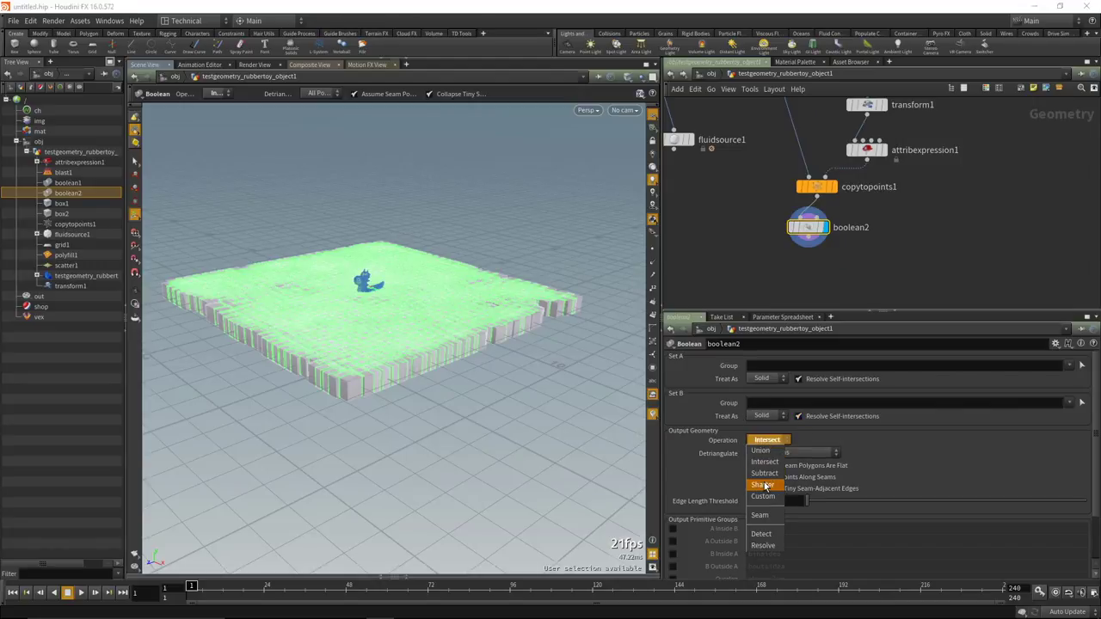
click(765, 486)
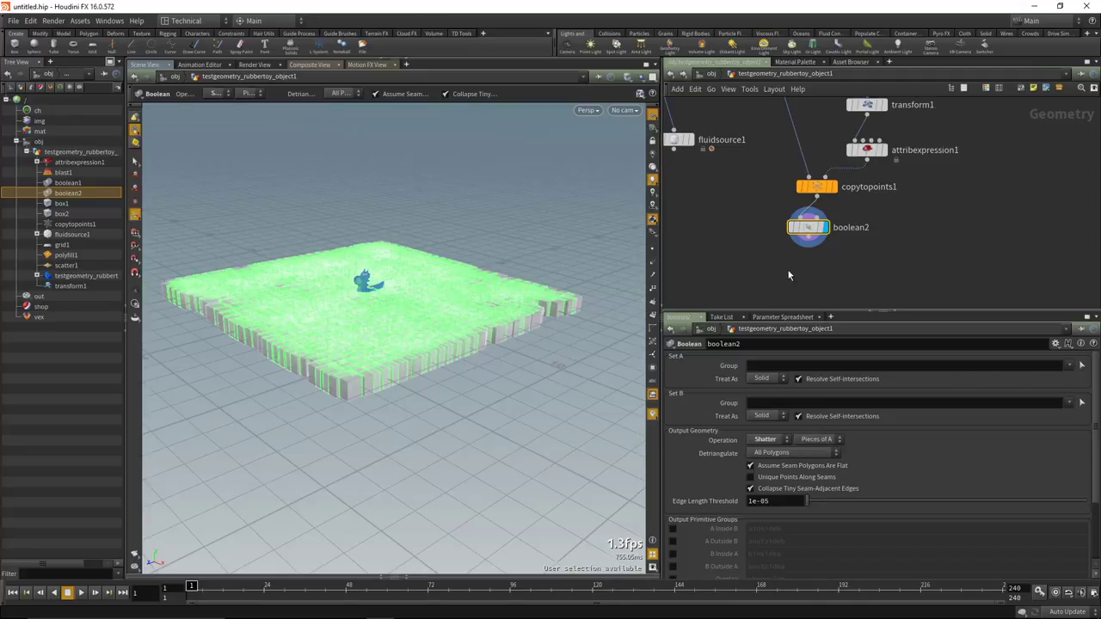
middle_drag(790, 275, 768, 250)
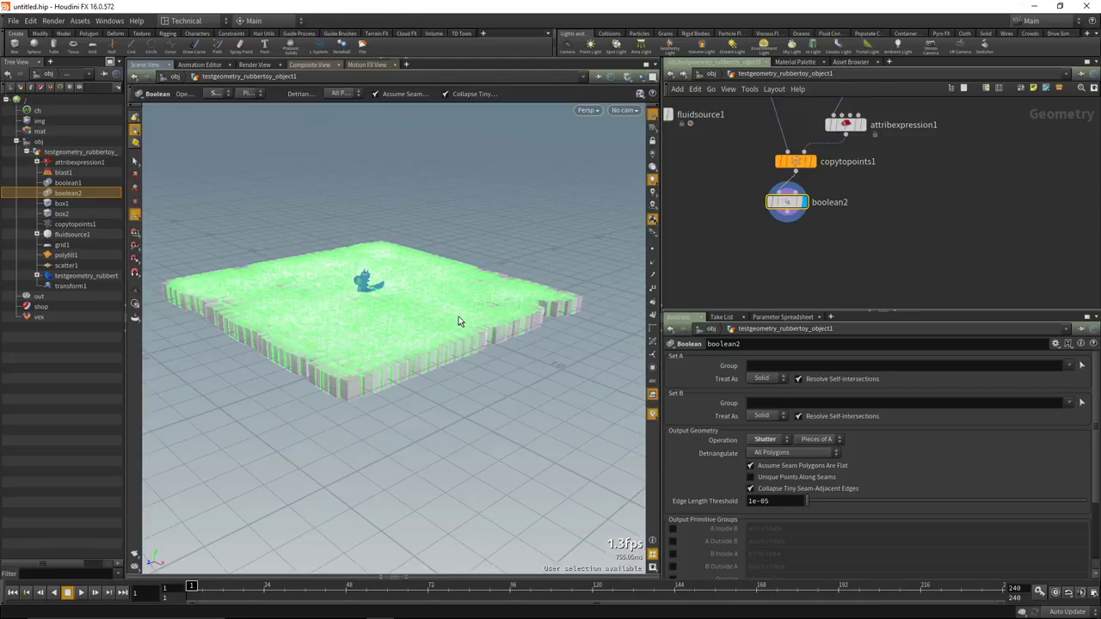
middle_drag(823, 262, 828, 261)
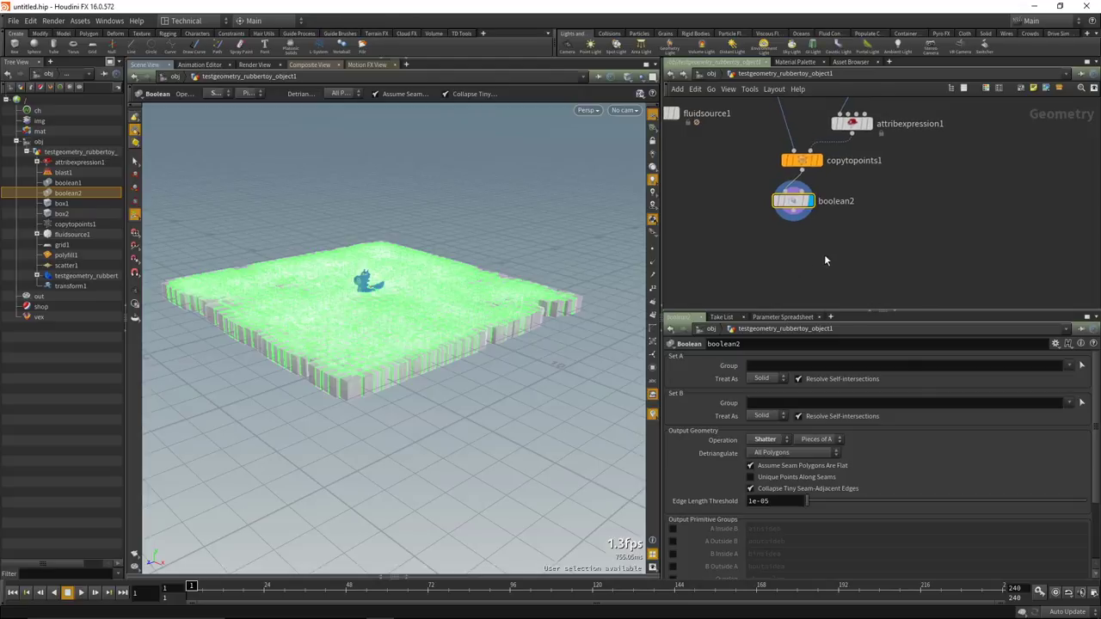
Add an Exploded View node fed by boolean2, display it, and line it up directly below boolean2.
key(Tab)
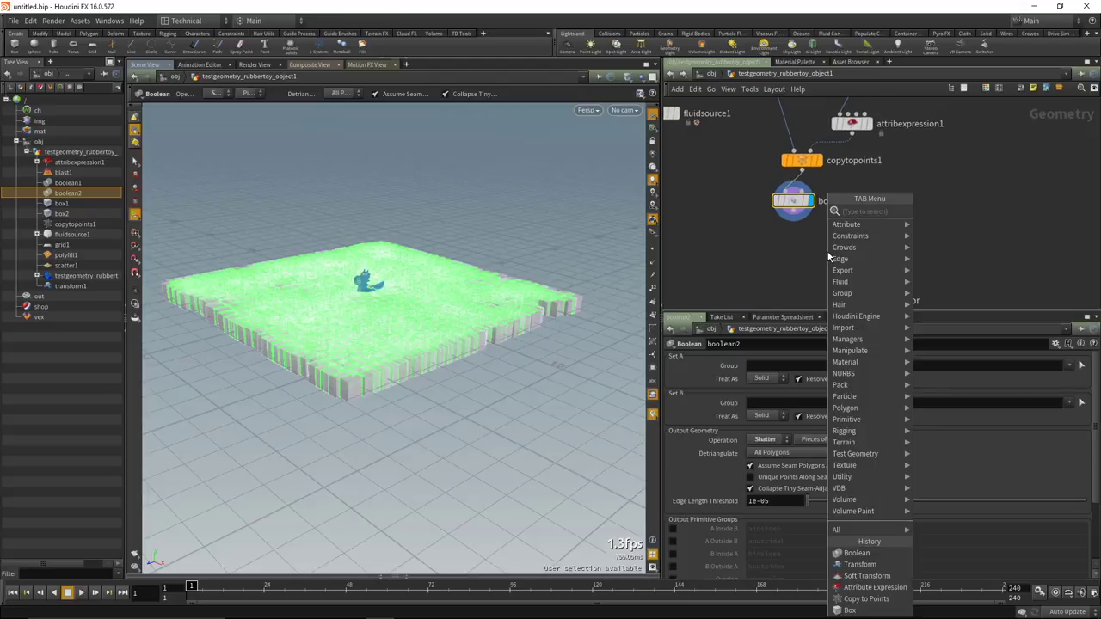
text(ex)
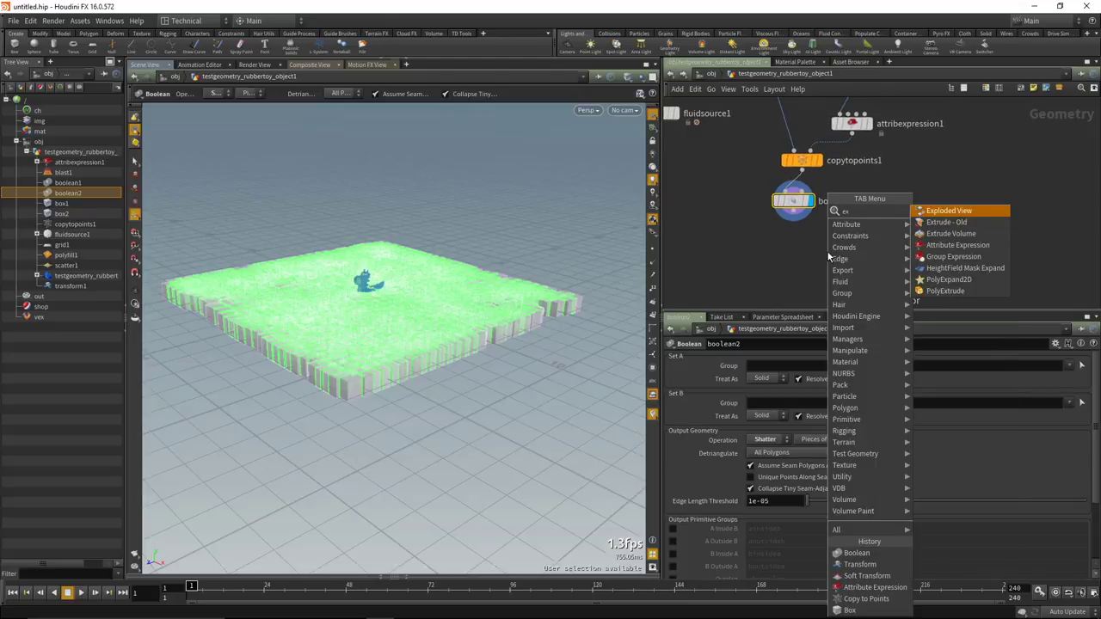
key(Return)
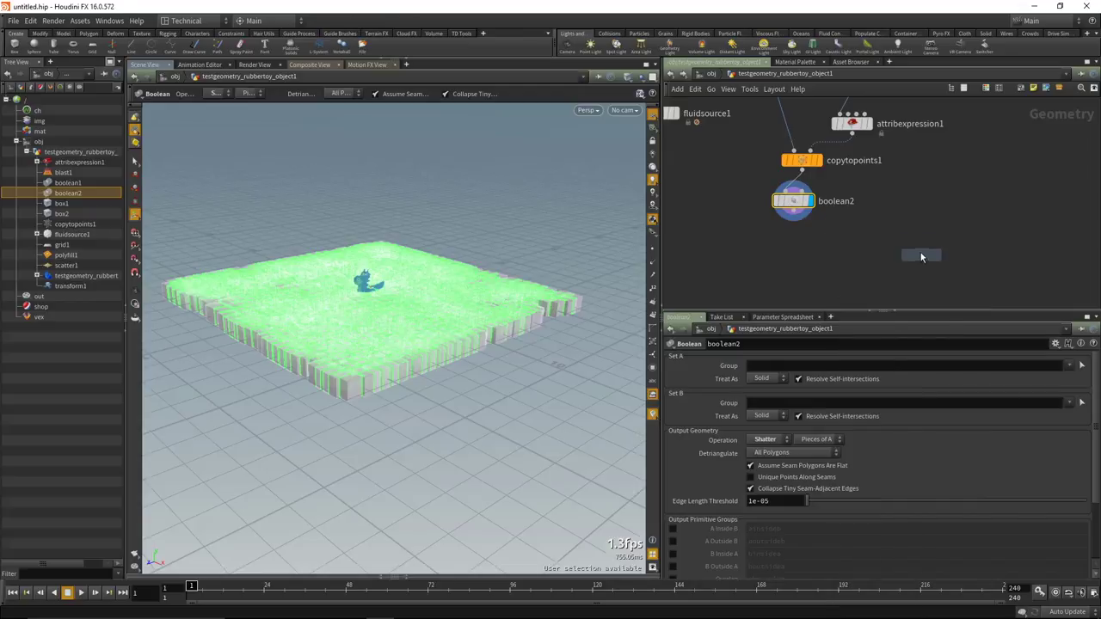
click(919, 255)
click(919, 256)
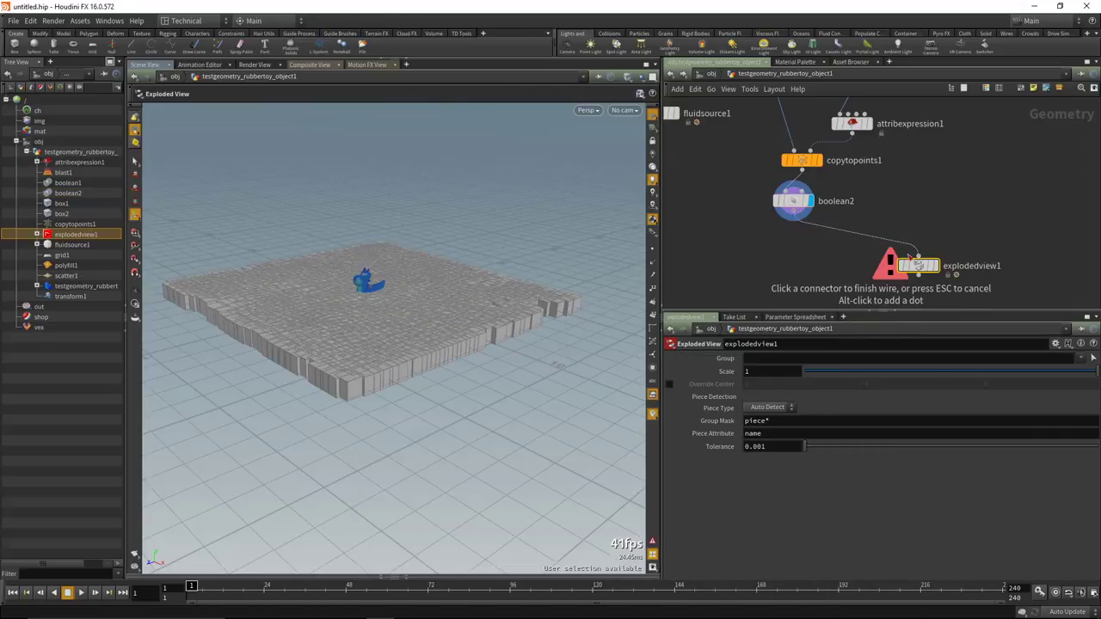
drag(573, 294, 466, 342)
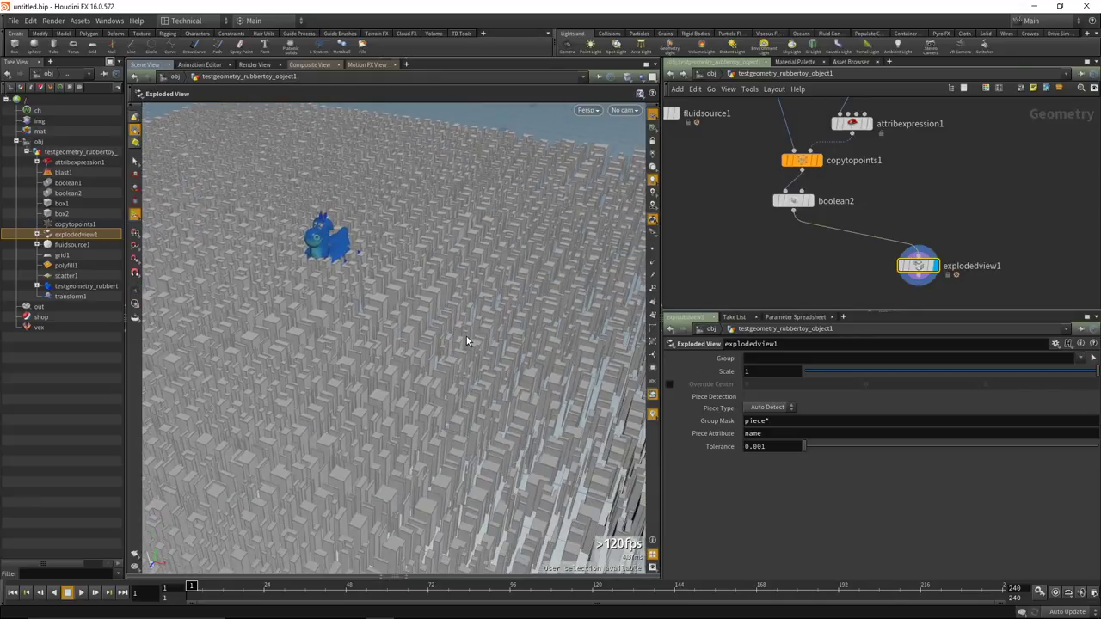
mouse_move(455, 359)
mouse_down()
mouse_move(462, 347)
mouse_move(446, 351)
mouse_up()
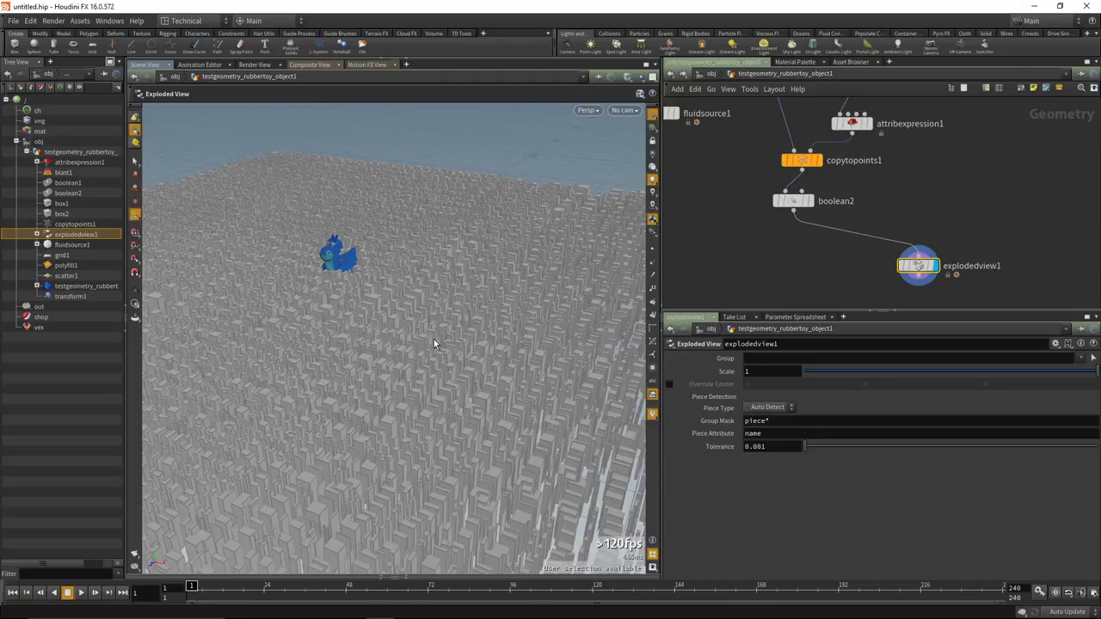
mouse_move(385, 319)
mouse_down()
mouse_move(381, 339)
mouse_move(388, 298)
mouse_move(405, 327)
mouse_move(369, 312)
mouse_move(388, 313)
mouse_up()
drag(912, 268, 801, 247)
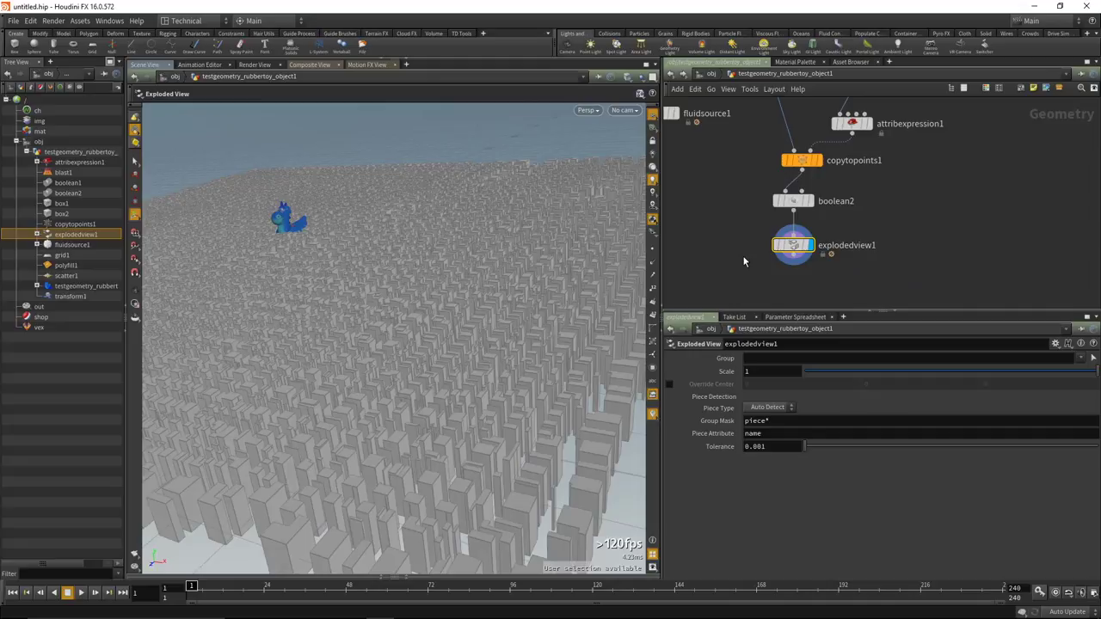
Save the scene to the Desktop folder as H16_boolean_example.
key(ctrl+shift+s)
click(268, 99)
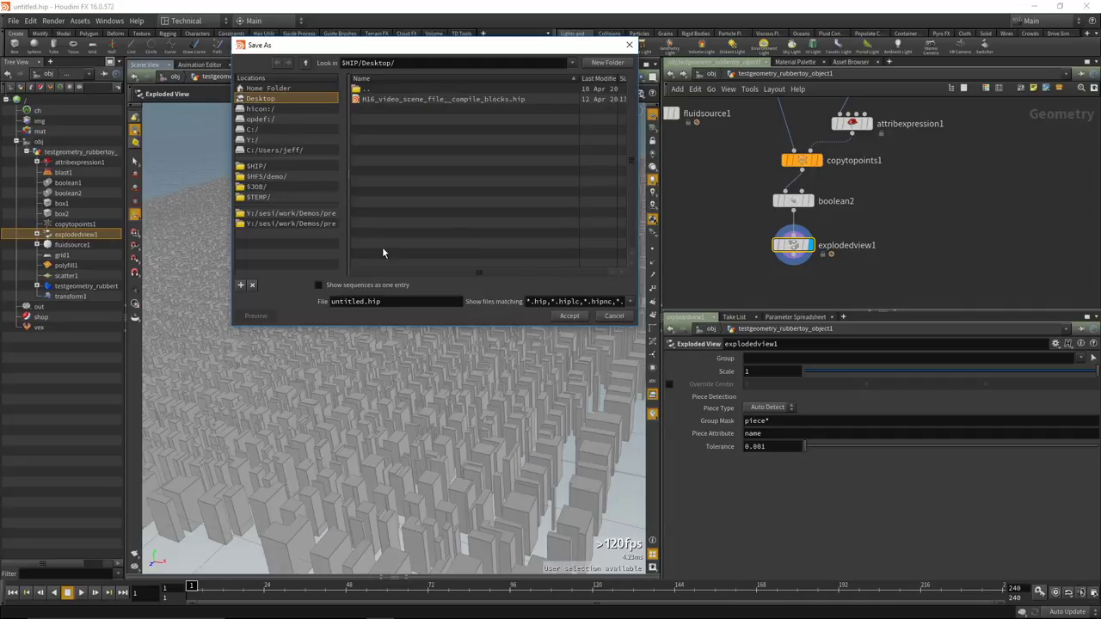
drag(363, 301, 314, 301)
text(H16_boolean_example)
click(569, 316)
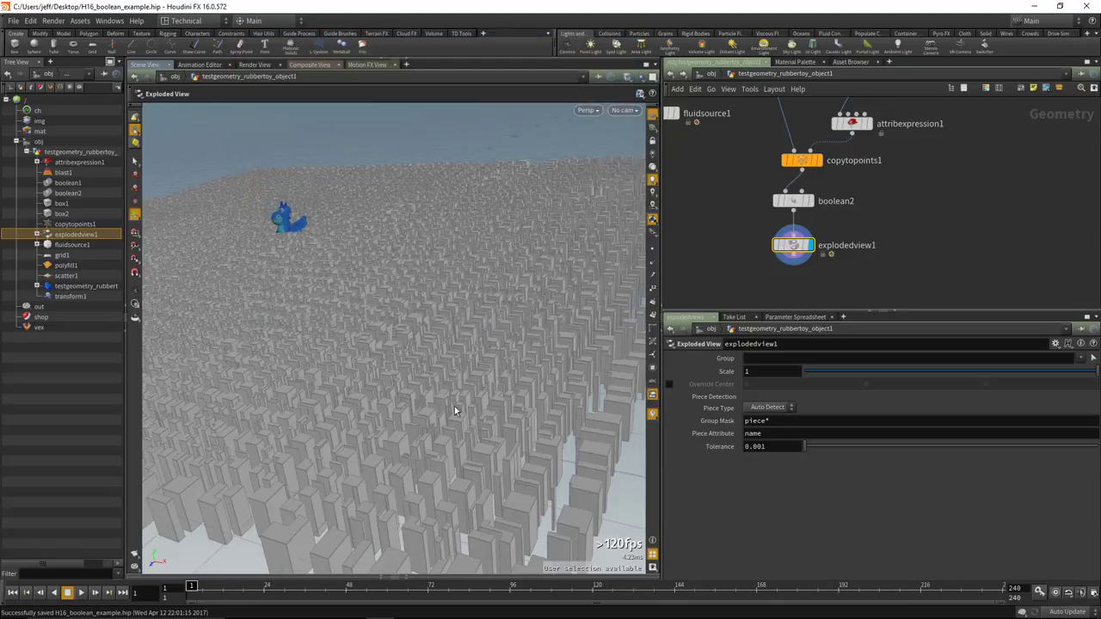
Open the scene file boolean_grid_cutter.hip from the presentation demo's boolean_sop folder.
click(13, 20)
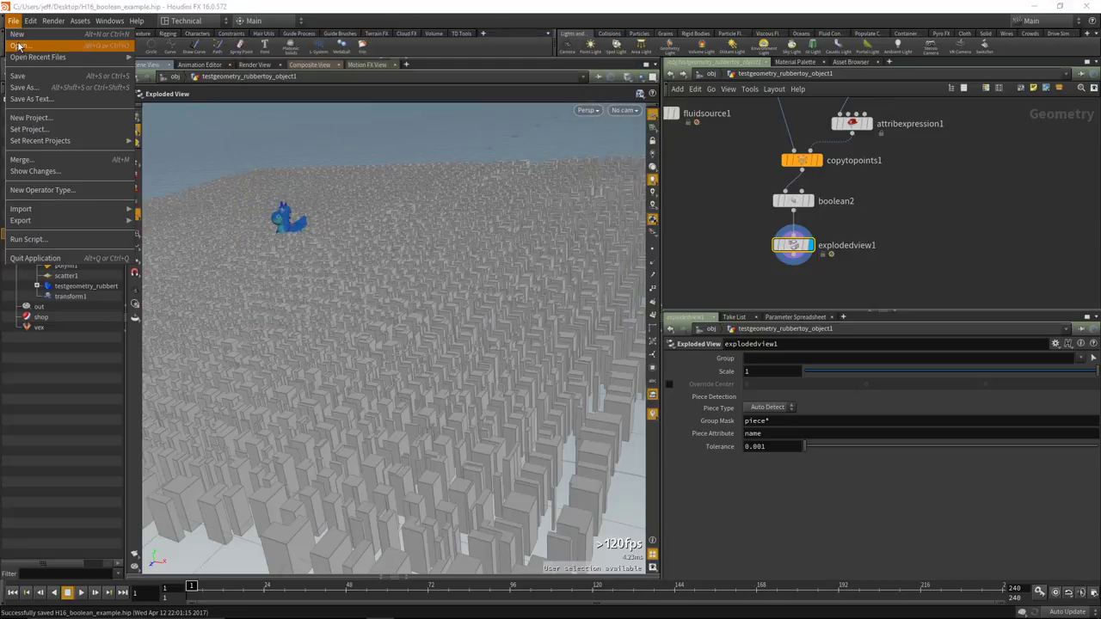
click(35, 43)
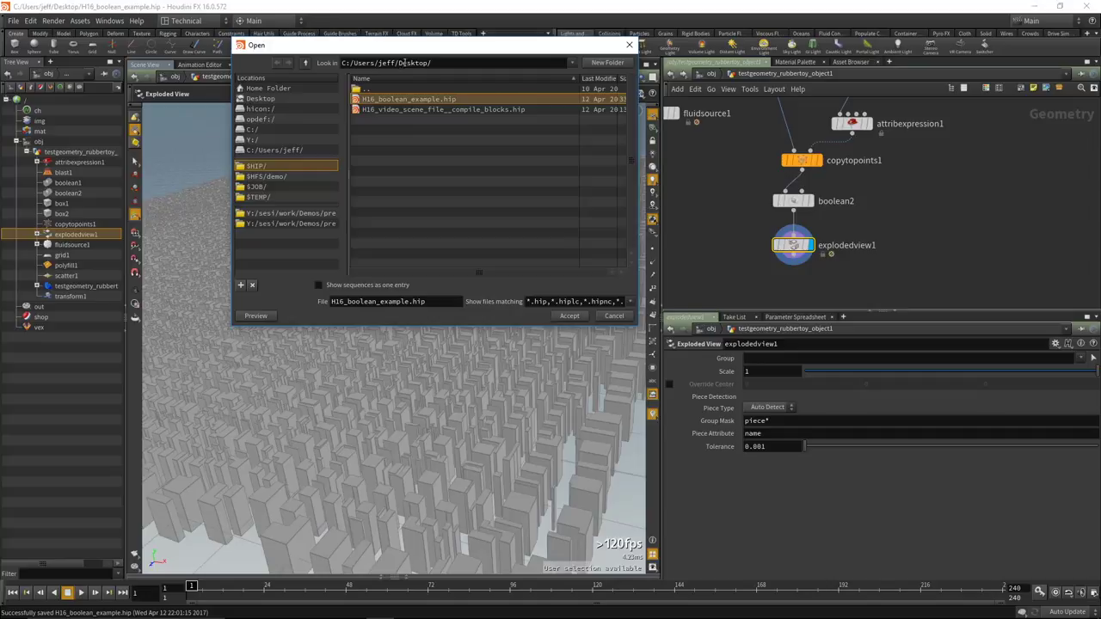
click(293, 213)
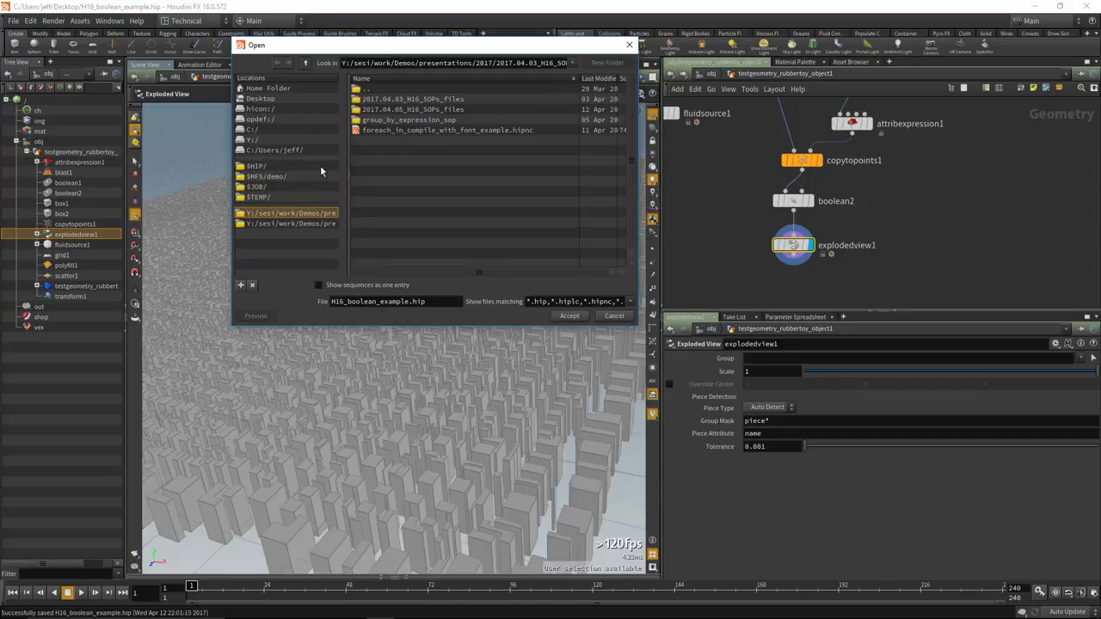
click(324, 223)
scroll(390, 143, down, 1)
scroll(398, 120, up, 1)
double_click(391, 99)
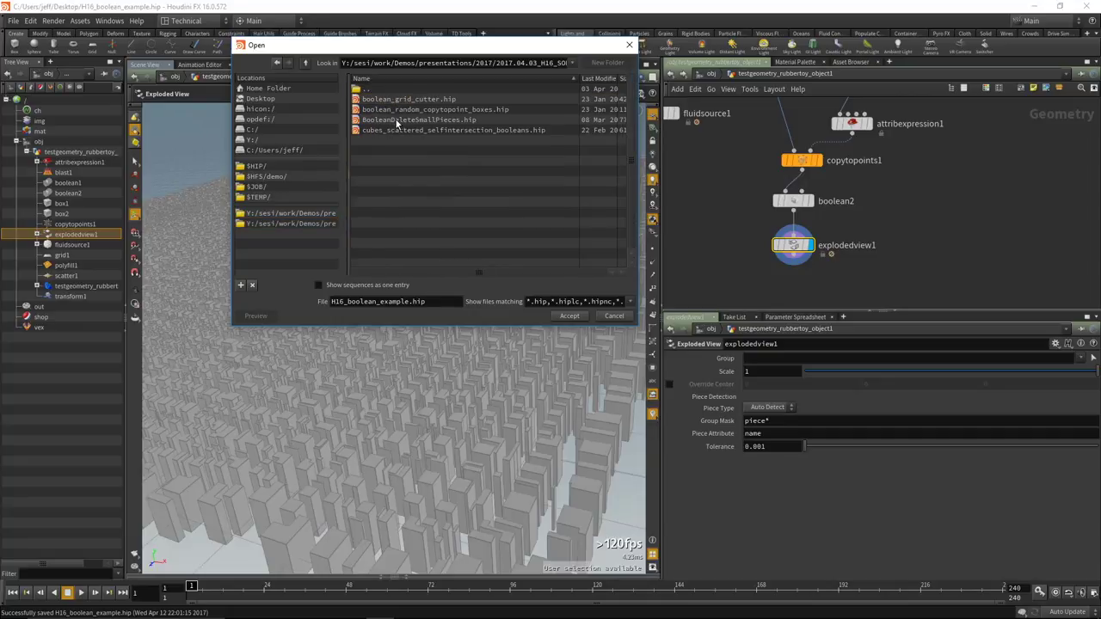
click(412, 100)
click(569, 316)
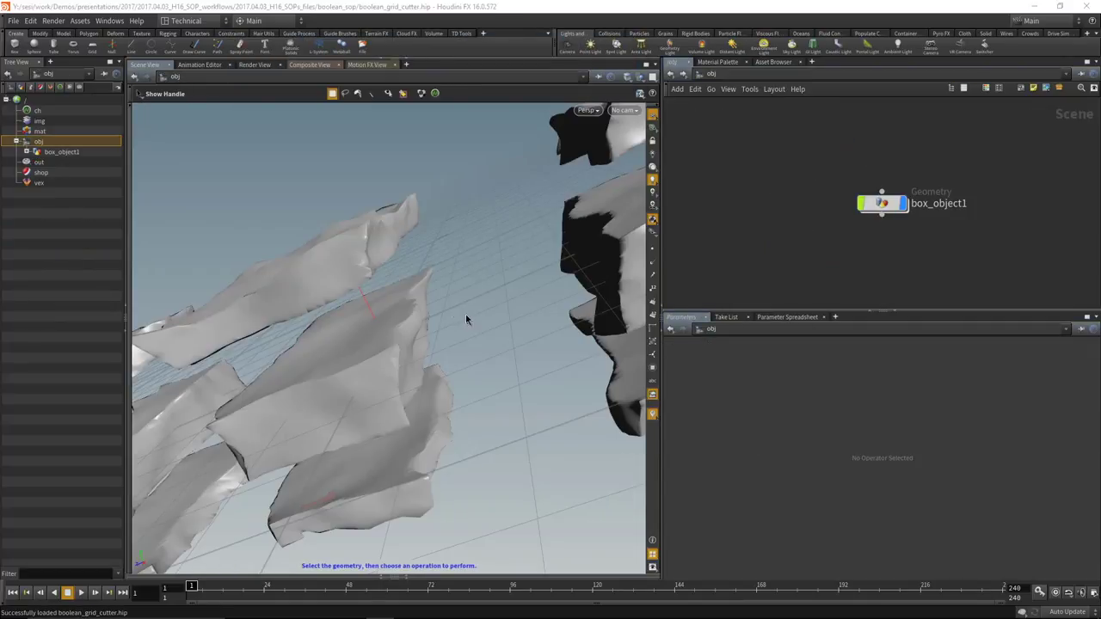
Go inside box_object1 and display the shatter1 Boolean node.
key(Escape)
scroll(386, 299, down, 5)
drag(393, 312, 435, 327)
double_click(882, 203)
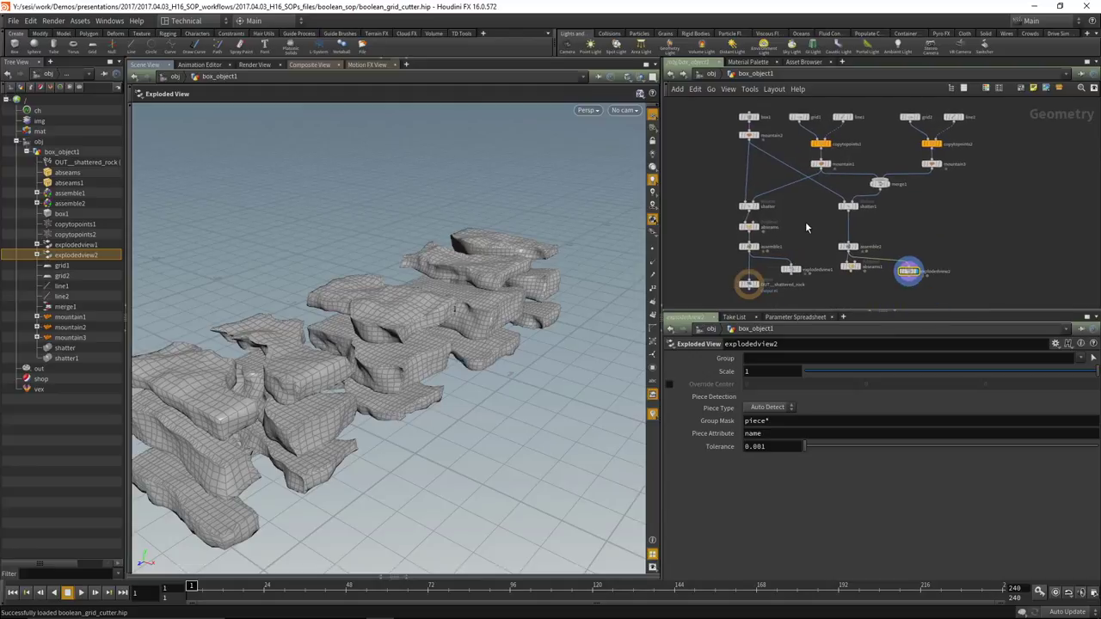
scroll(831, 225, up, 6)
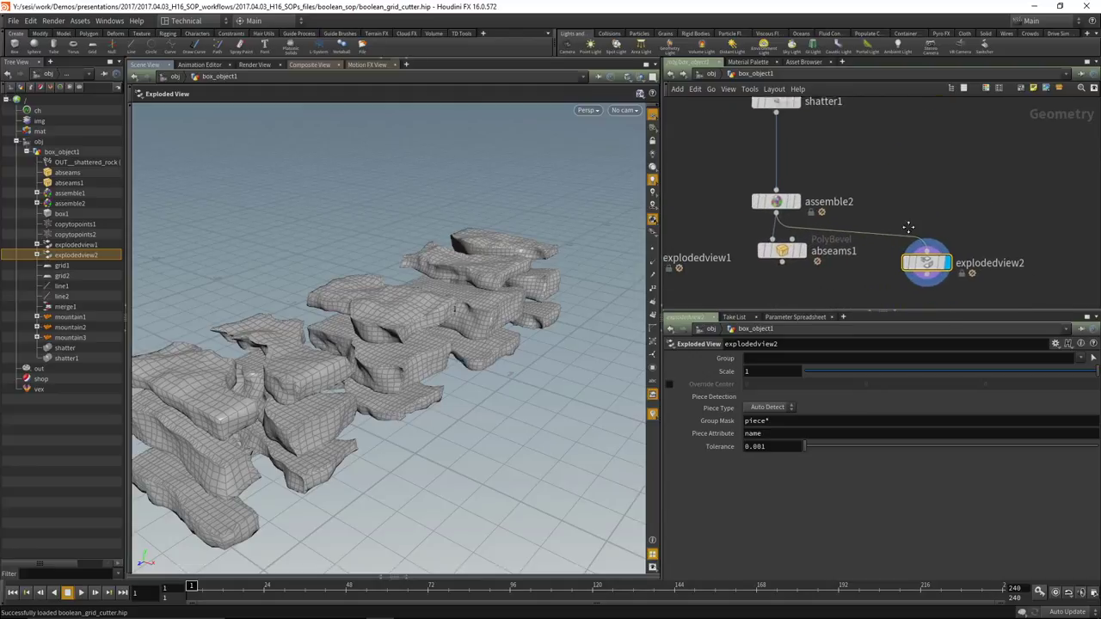
middle_drag(860, 147, 860, 255)
click(860, 255)
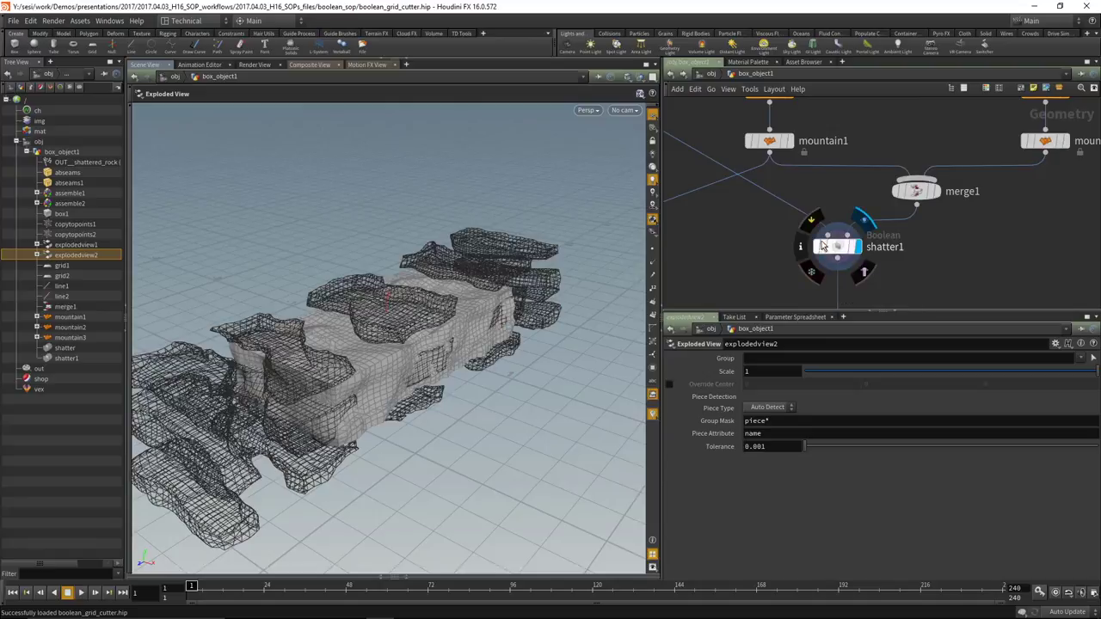
Display mountain2 and examine the noise-deformed box and its Mountain settings.
scroll(804, 279, down, 2)
scroll(727, 196, up, 2)
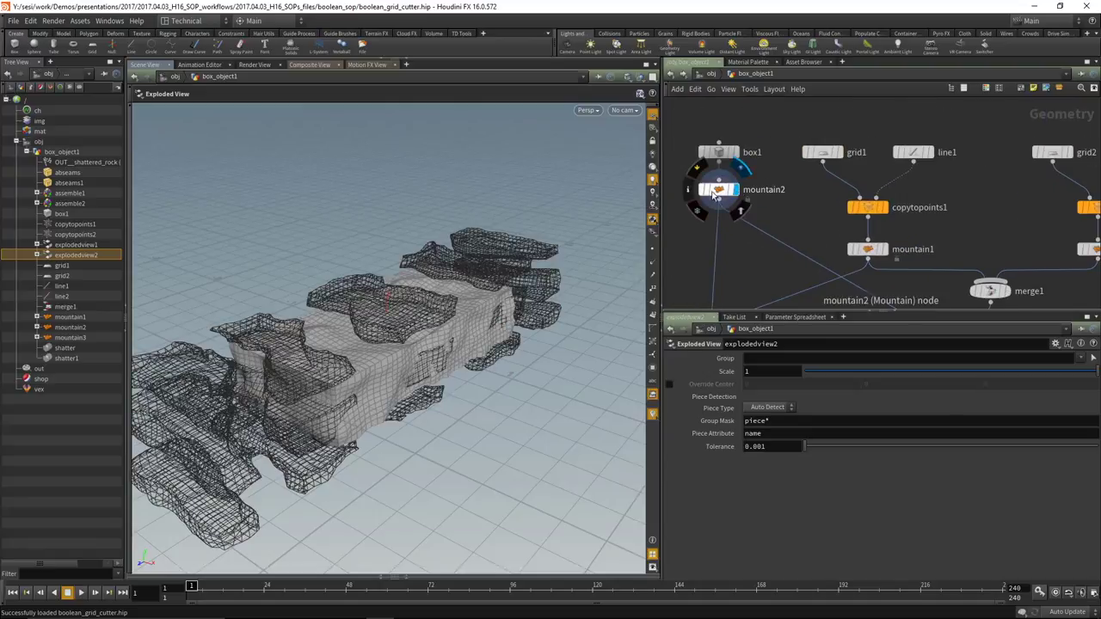
click(727, 196)
key(Escape)
drag(467, 309, 425, 286)
key(Return)
Display merge1 and examine the combined noisy cutting grids from mountain1 and mountain3.
middle_drag(958, 200, 876, 184)
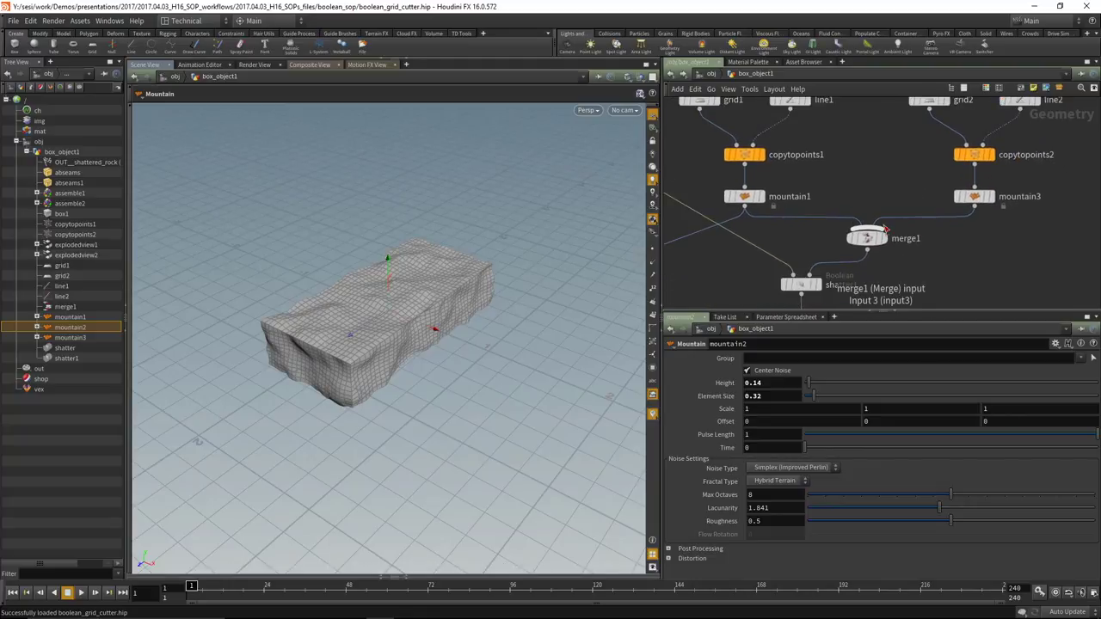
click(869, 238)
drag(524, 287, 499, 293)
key(h)
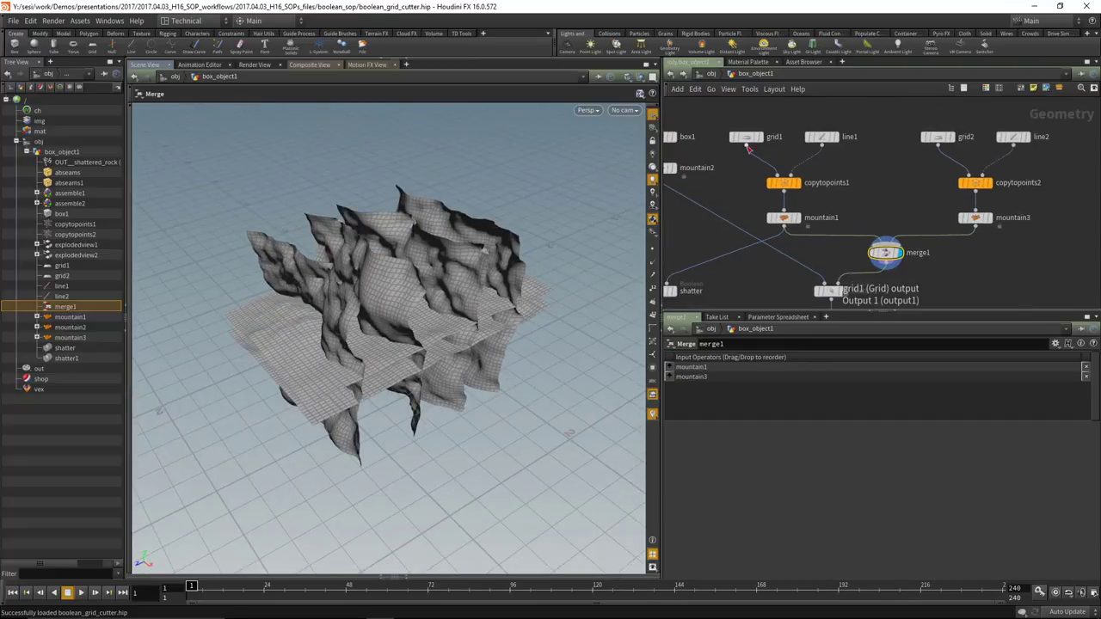
middle_drag(925, 181, 901, 138)
drag(446, 262, 482, 266)
middle_drag(904, 249, 901, 180)
scroll(837, 189, up, 2)
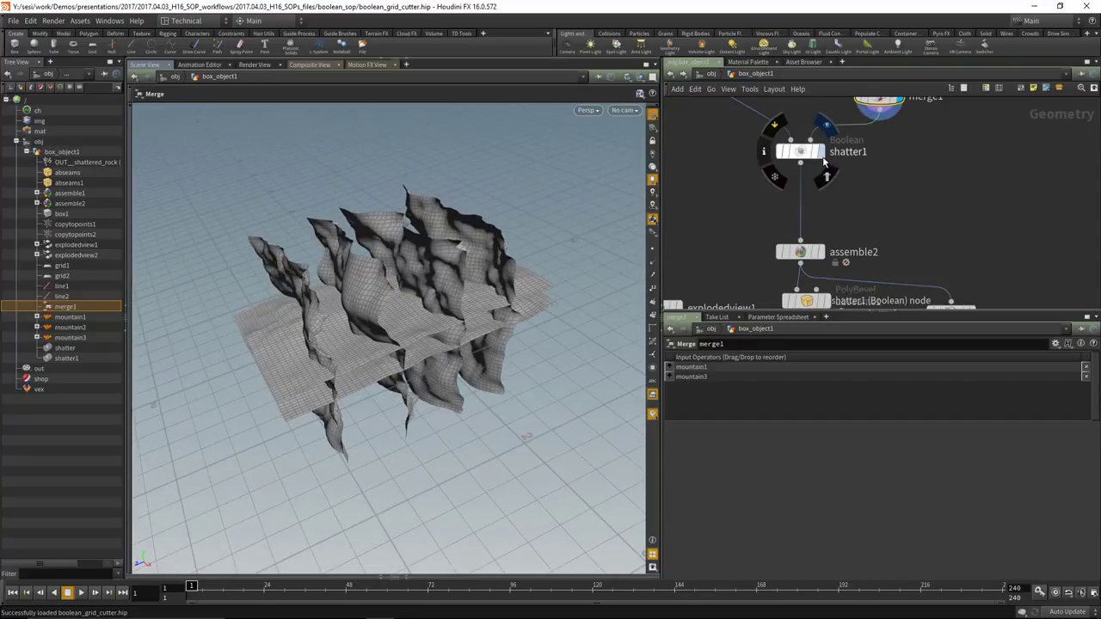
Select shatter1 and examine its inputs and Boolean settings for Set A and Set B.
click(797, 149)
middle_drag(859, 177, 939, 263)
middle_drag(801, 246, 836, 295)
mouse_move(749, 156)
middle_down()
mouse_move(814, 203)
mouse_move(733, 143)
middle_up()
middle_drag(981, 241, 834, 185)
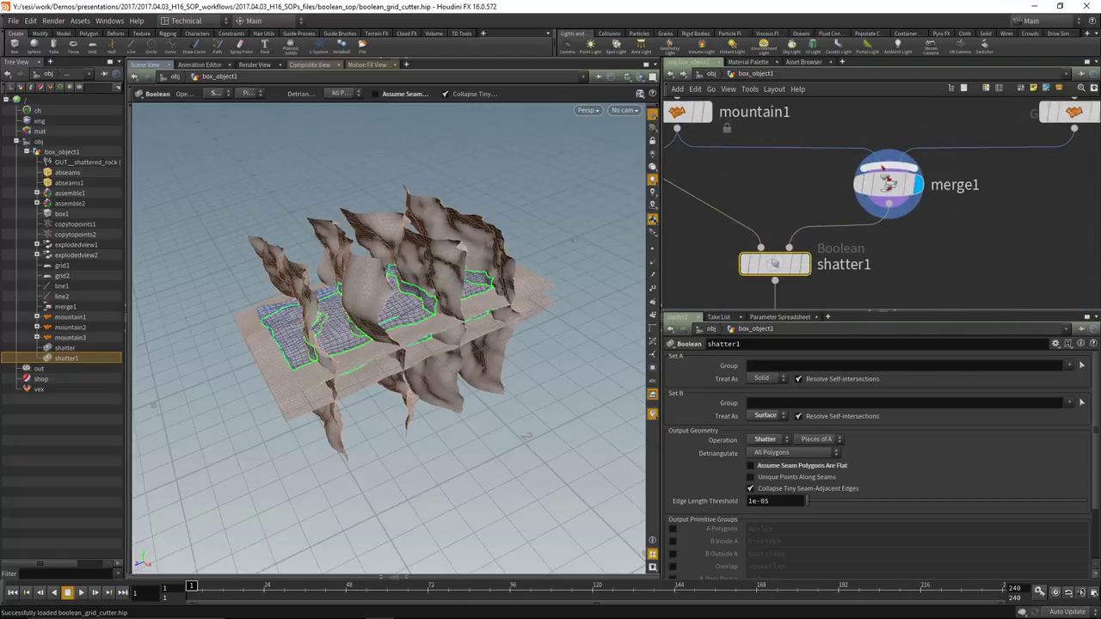
middle_drag(914, 293, 921, 215)
middle_drag(899, 259, 893, 212)
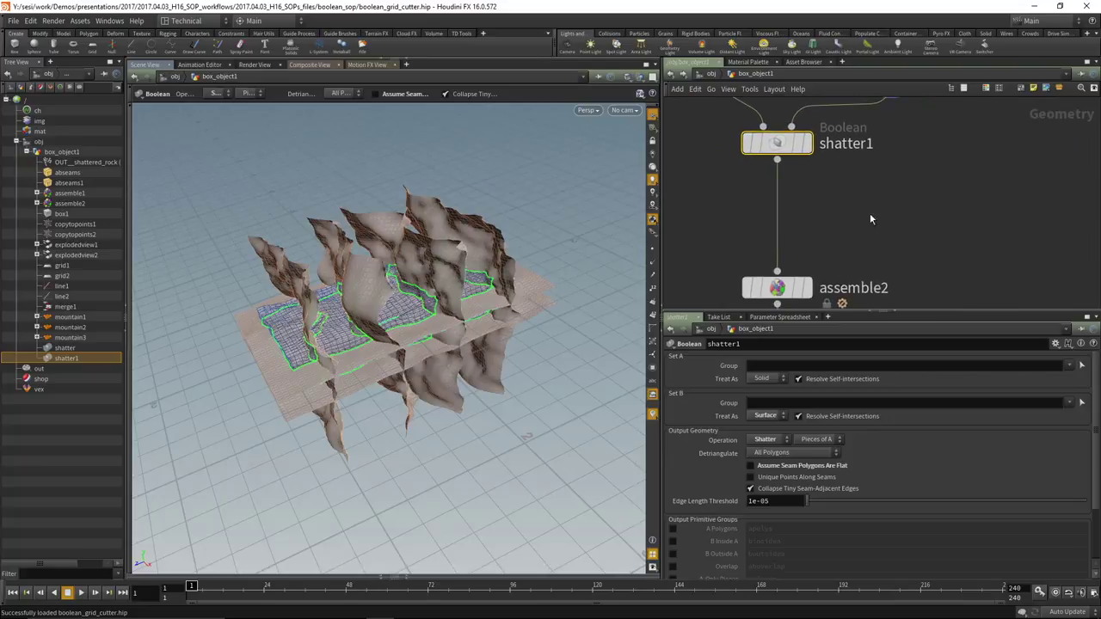
mouse_move(779, 147)
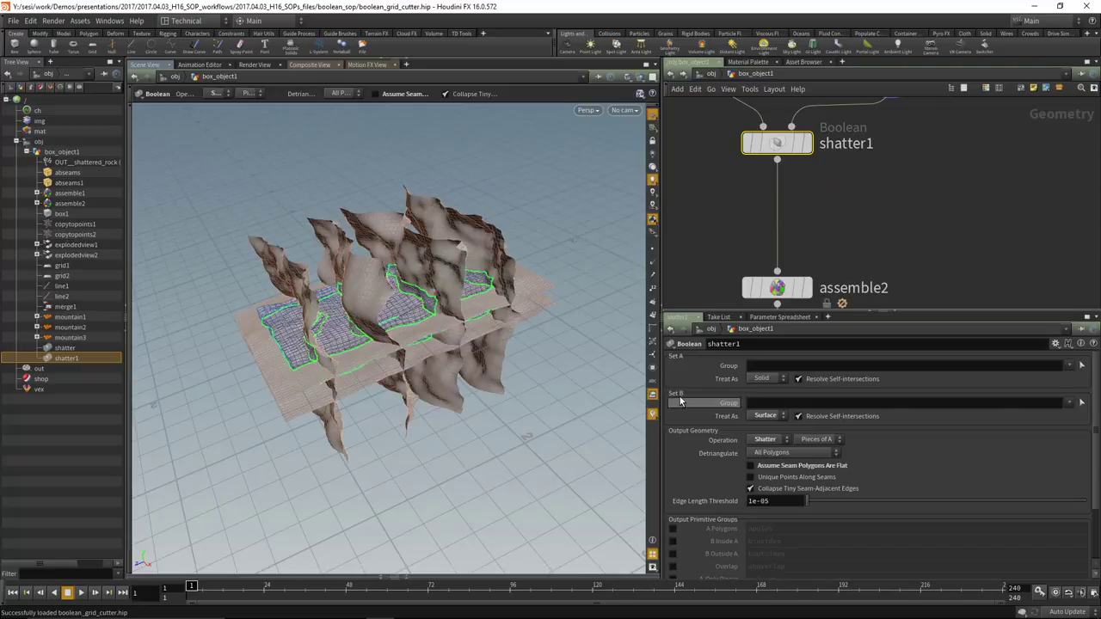
Display the shatter1 Boolean node and examine the rock cut by the noisy grids.
middle_drag(743, 277, 747, 217)
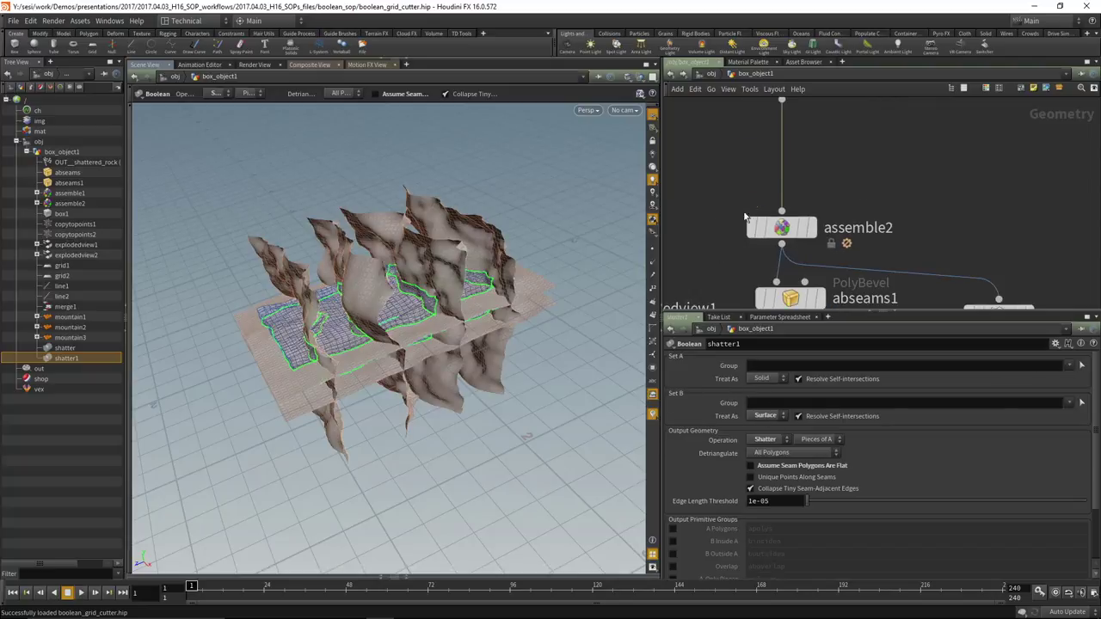
middle_drag(781, 100, 782, 155)
click(782, 155)
drag(374, 319, 388, 313)
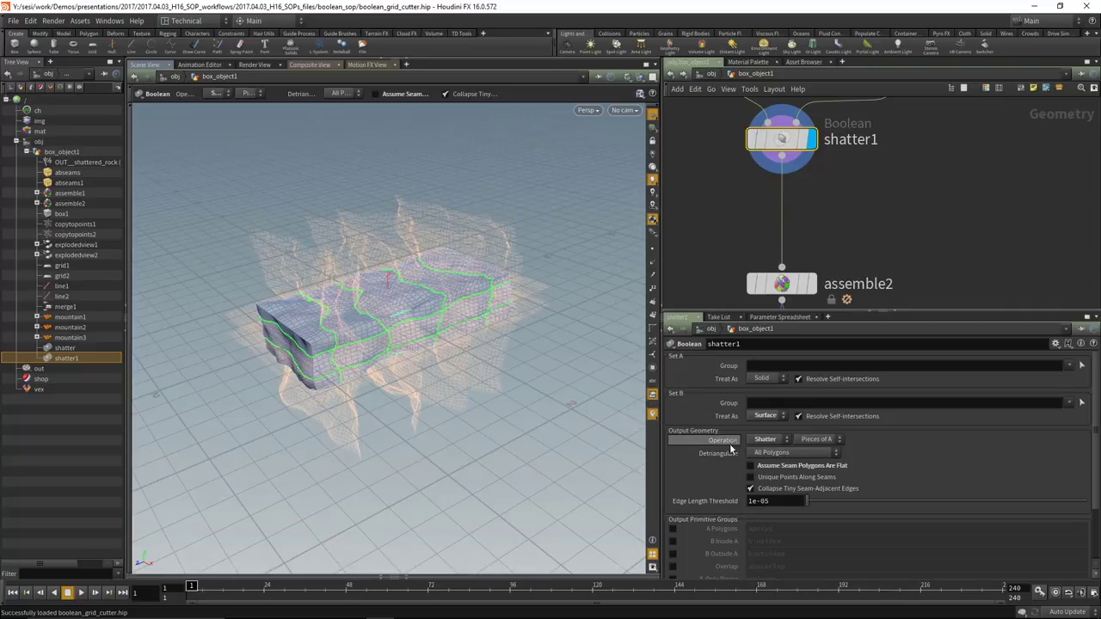
Display assemble2 and examine its packed pieces in the geometry spreadsheet, checking the primitive and point attributes.
middle_drag(882, 221, 842, 111)
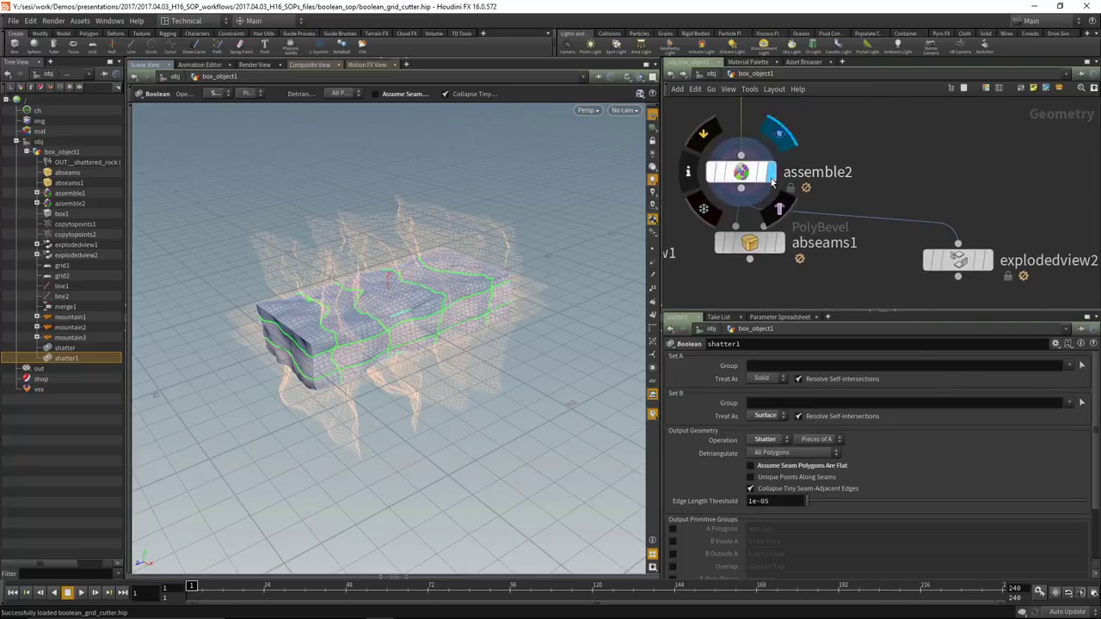
click(772, 172)
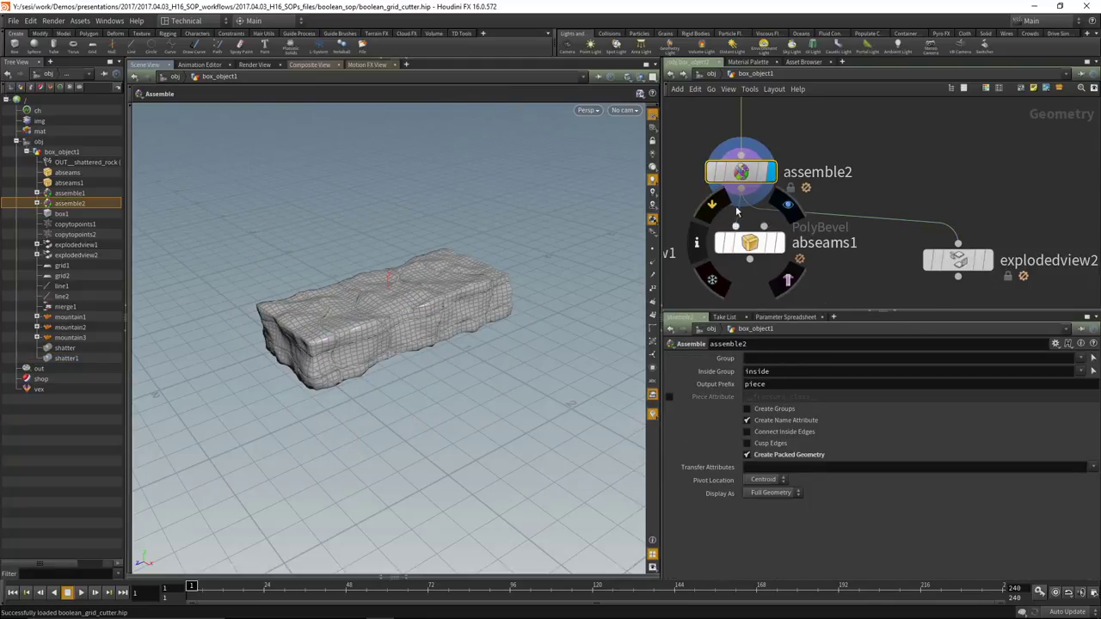
click(409, 574)
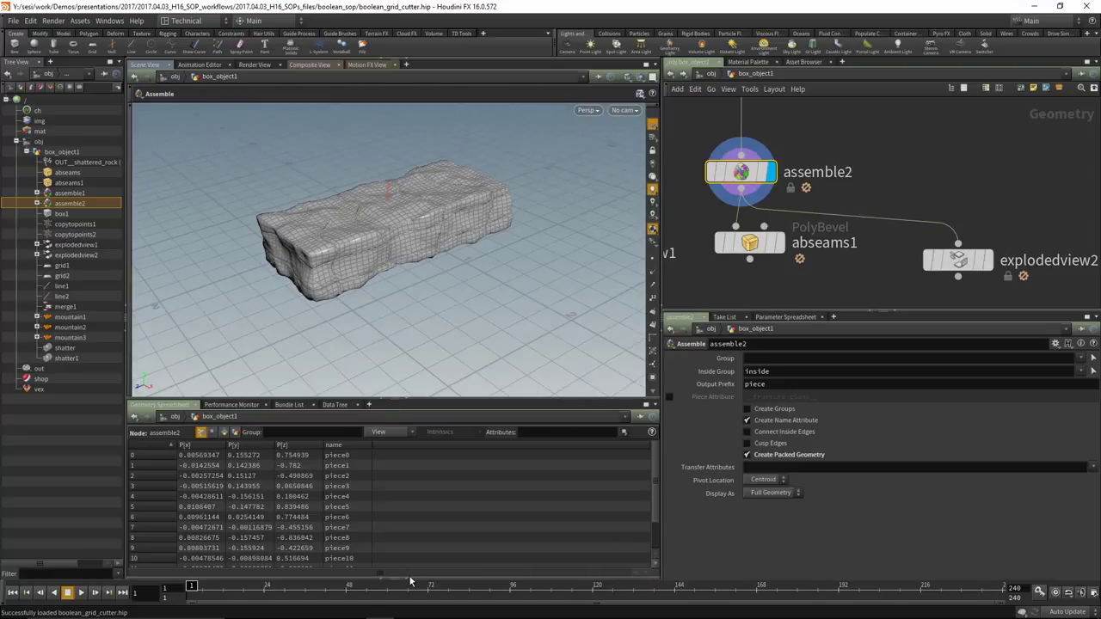
click(224, 433)
click(202, 432)
Display abseams1 and examine its PolyBevel settings and the resulting rock.
click(759, 151)
scroll(745, 219, up, 2)
click(743, 210)
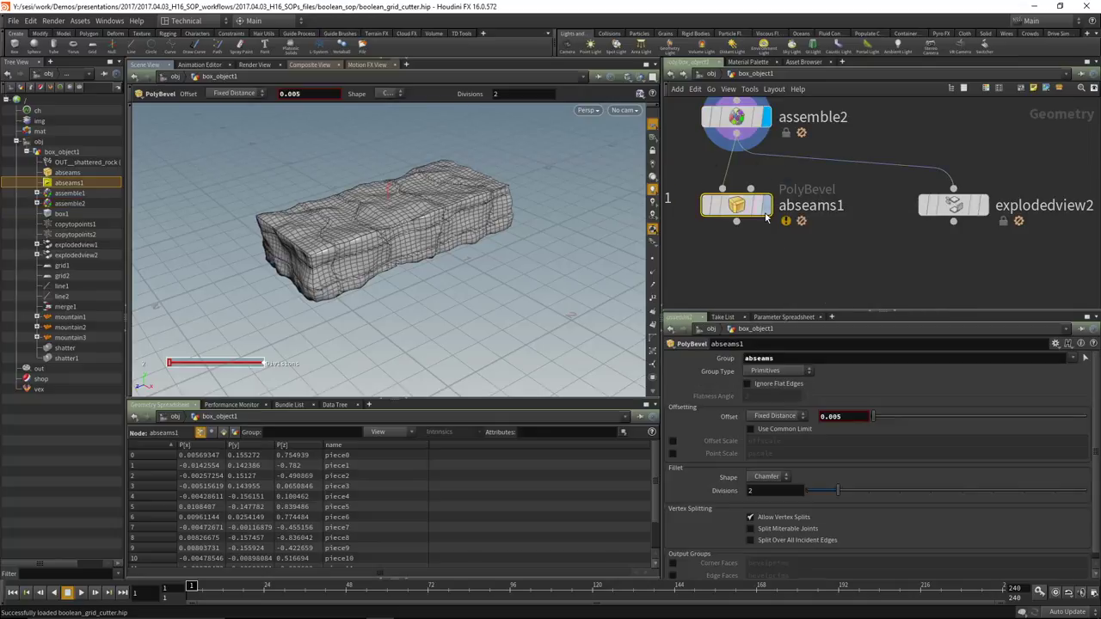
click(765, 205)
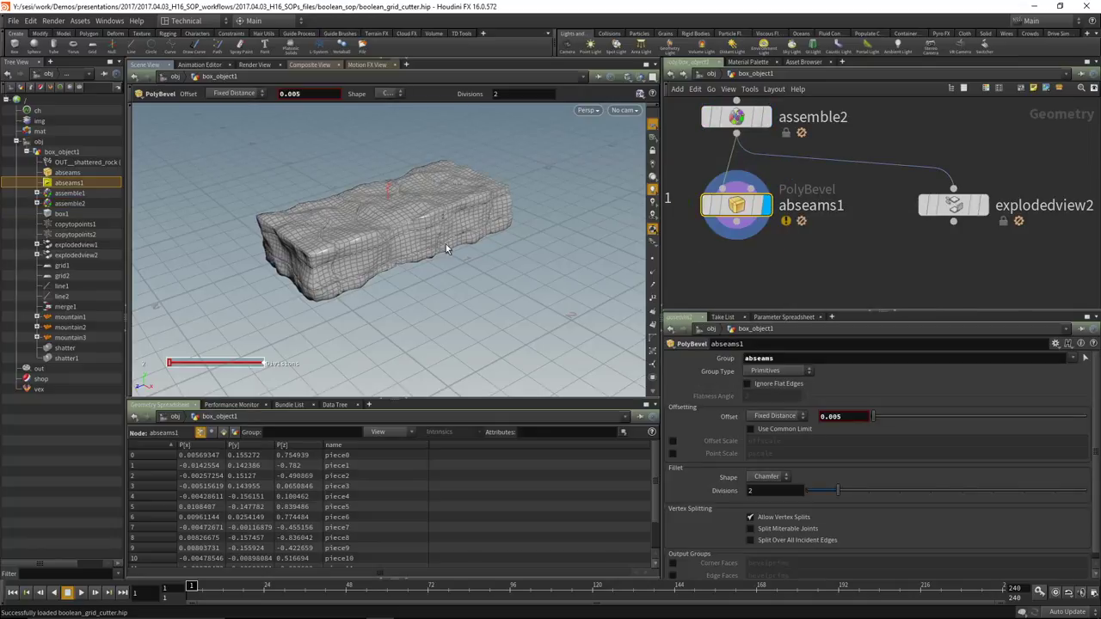
scroll(777, 241, down, 2)
Display shatter, abseams and assemble1 in turn to examine the branch that bevels before assembling.
middle_drag(800, 245, 860, 253)
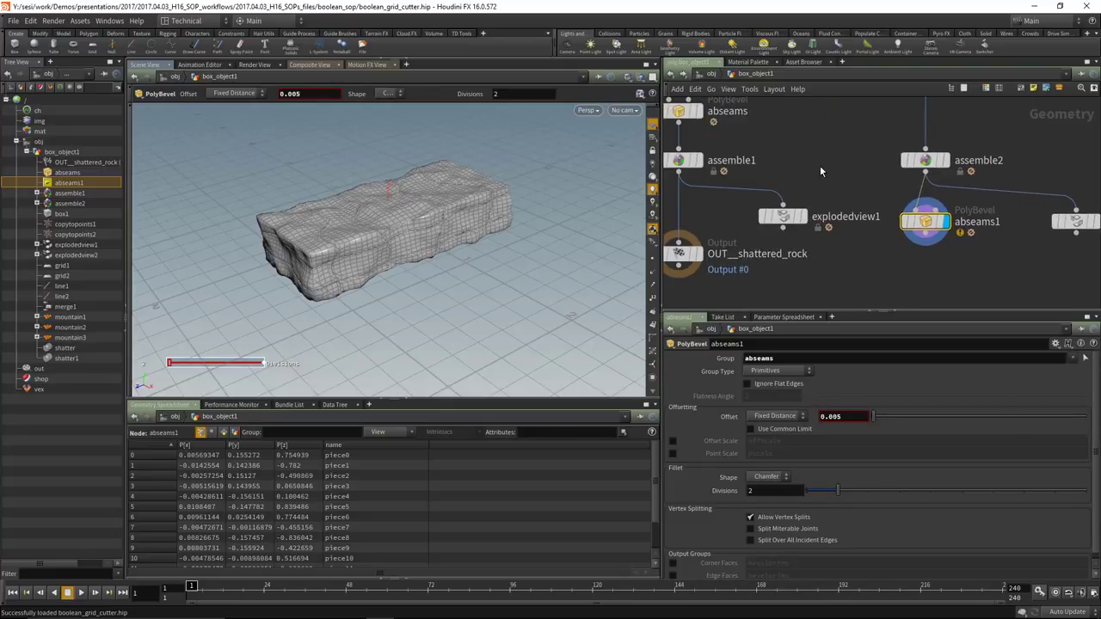
scroll(820, 171, down, 2)
middle_drag(822, 185, 841, 246)
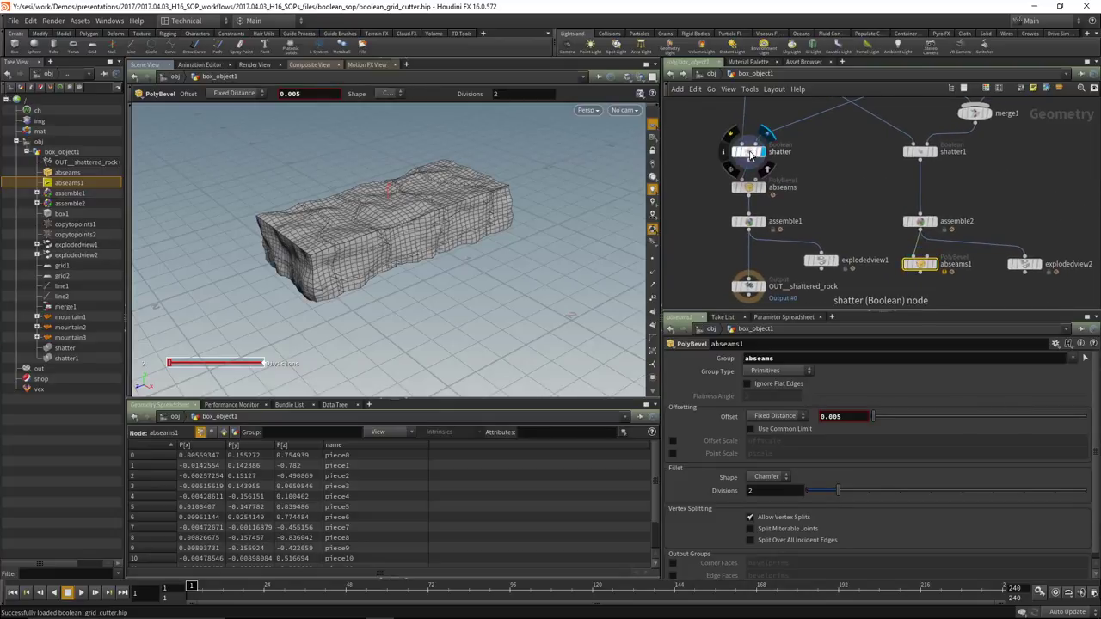
click(750, 153)
click(762, 188)
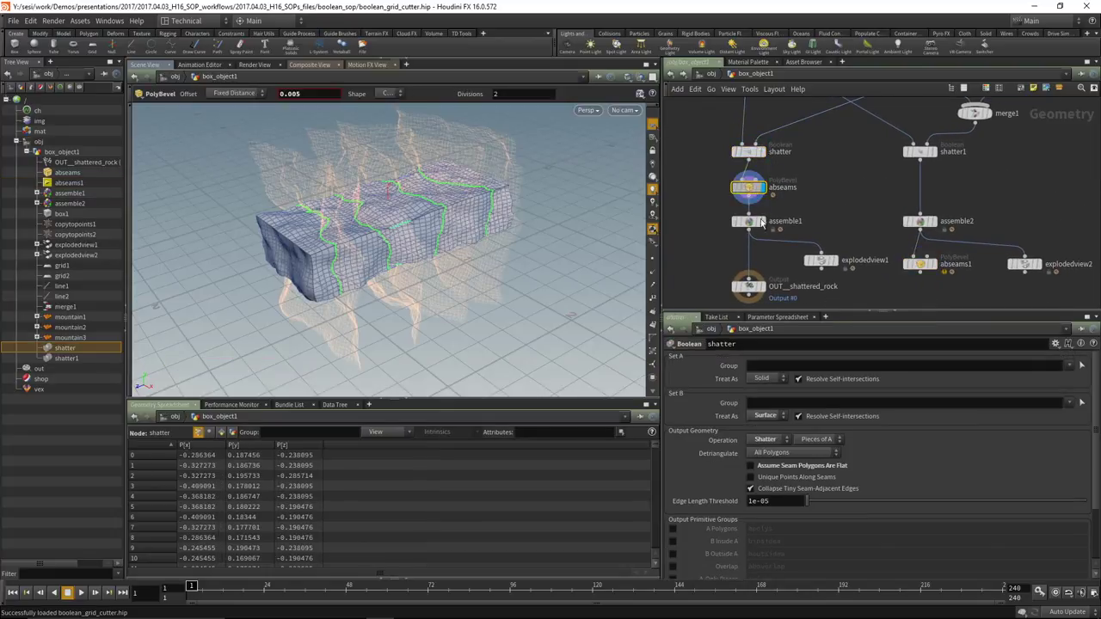
click(762, 222)
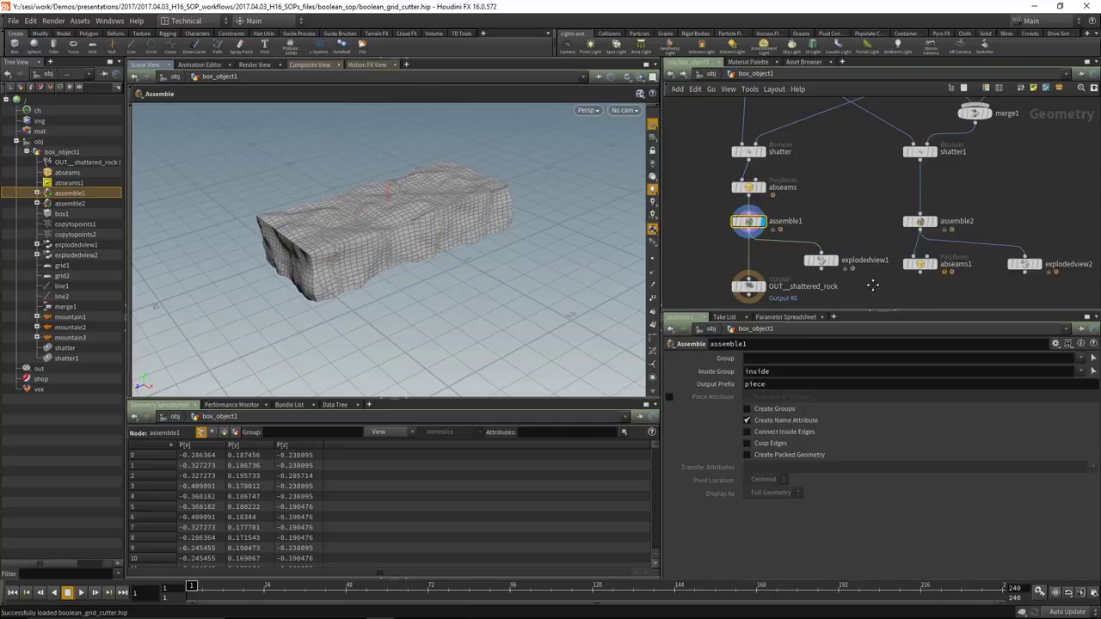
Display abseams1 again to compare the bevel placed after assemble2 with the other branch.
middle_drag(833, 270, 873, 232)
scroll(873, 232, up, 2)
click(835, 237)
scroll(684, 231, down, 2)
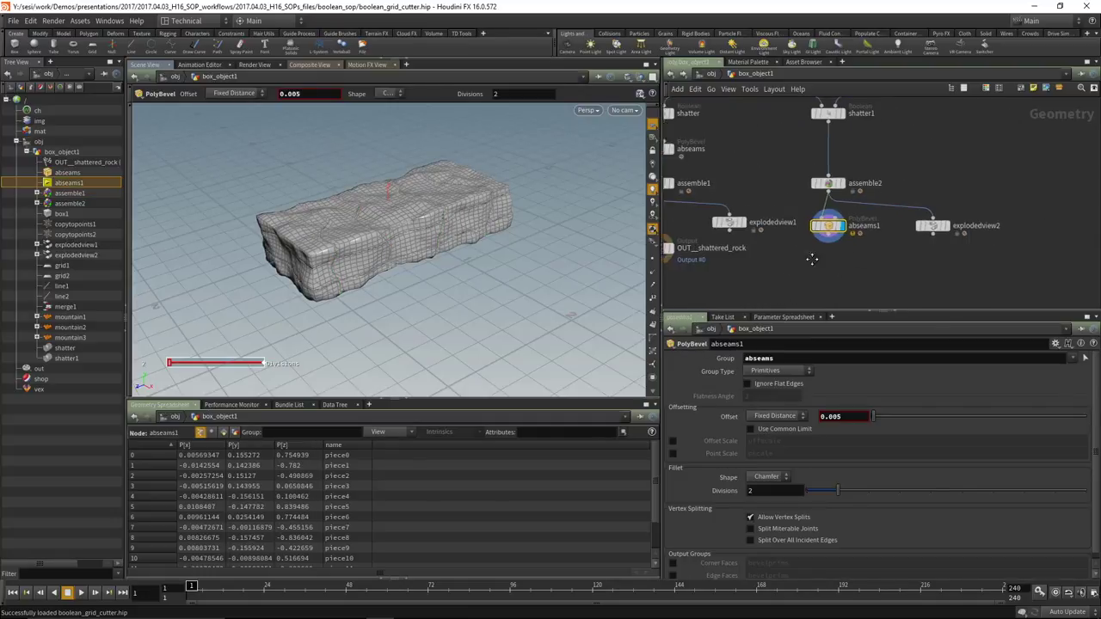
Open the scene BooleanDeleteSmallPieces.hip, discarding the changes to boolean_grid_cutter.hip.
click(14, 21)
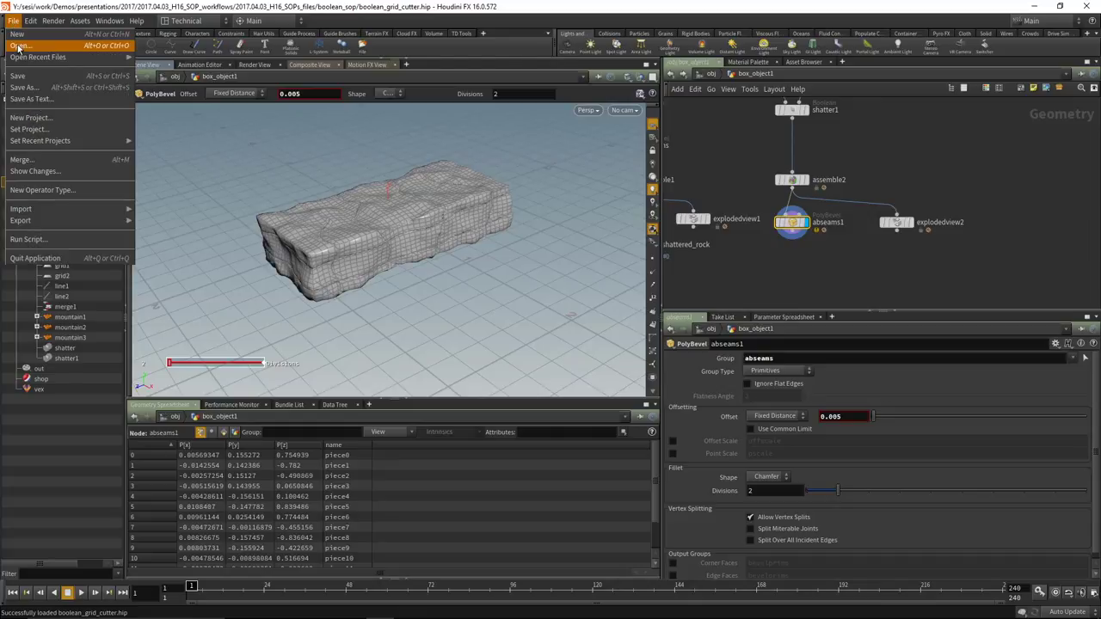
click(34, 43)
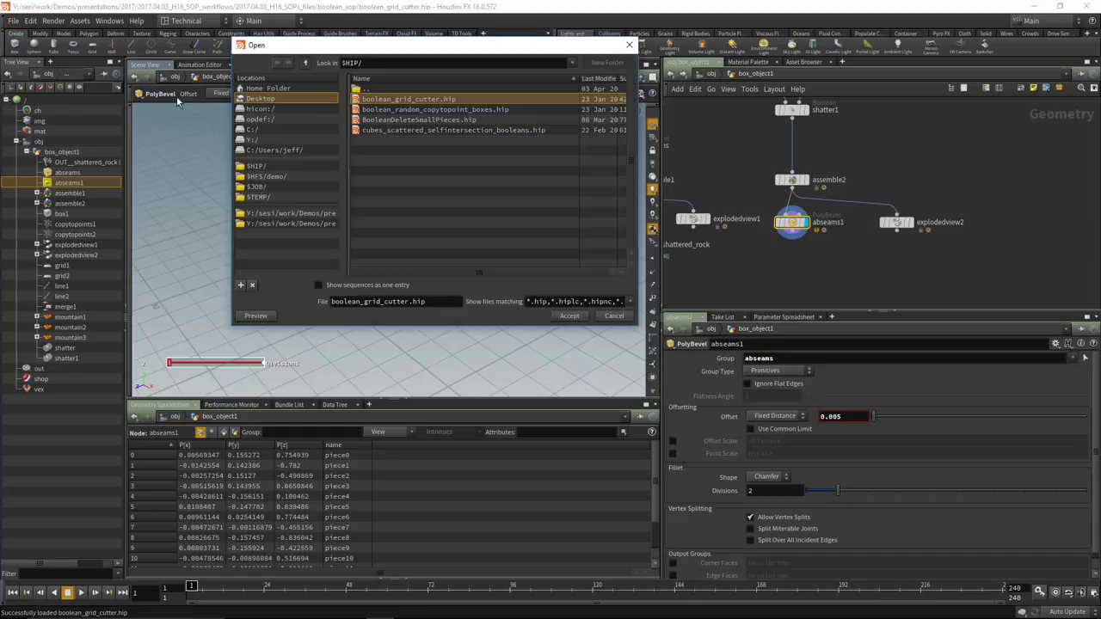
click(418, 130)
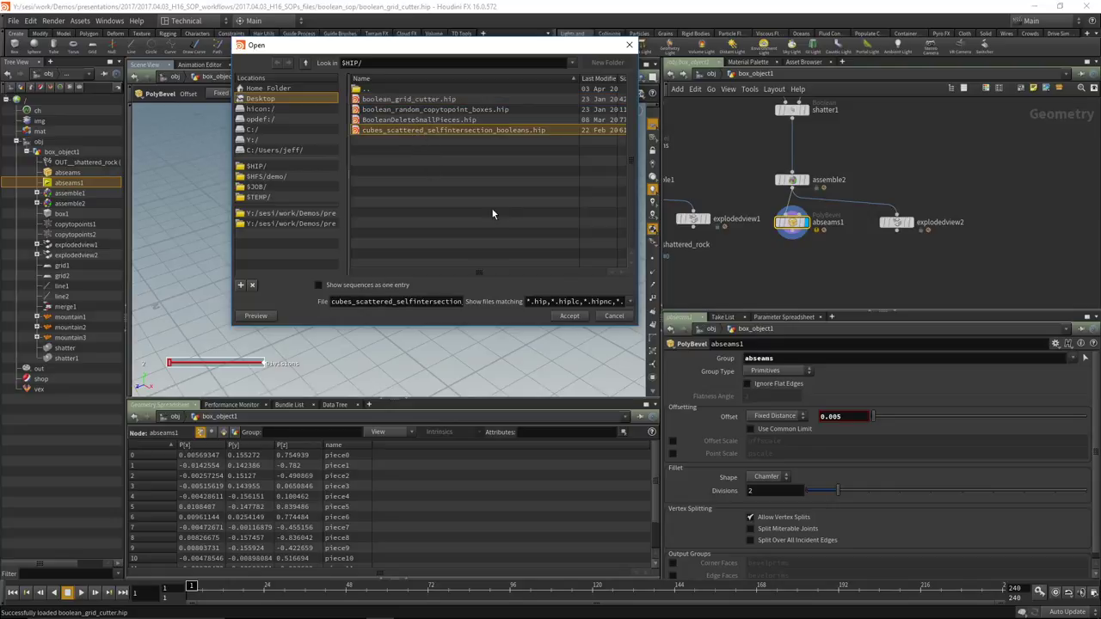
click(436, 120)
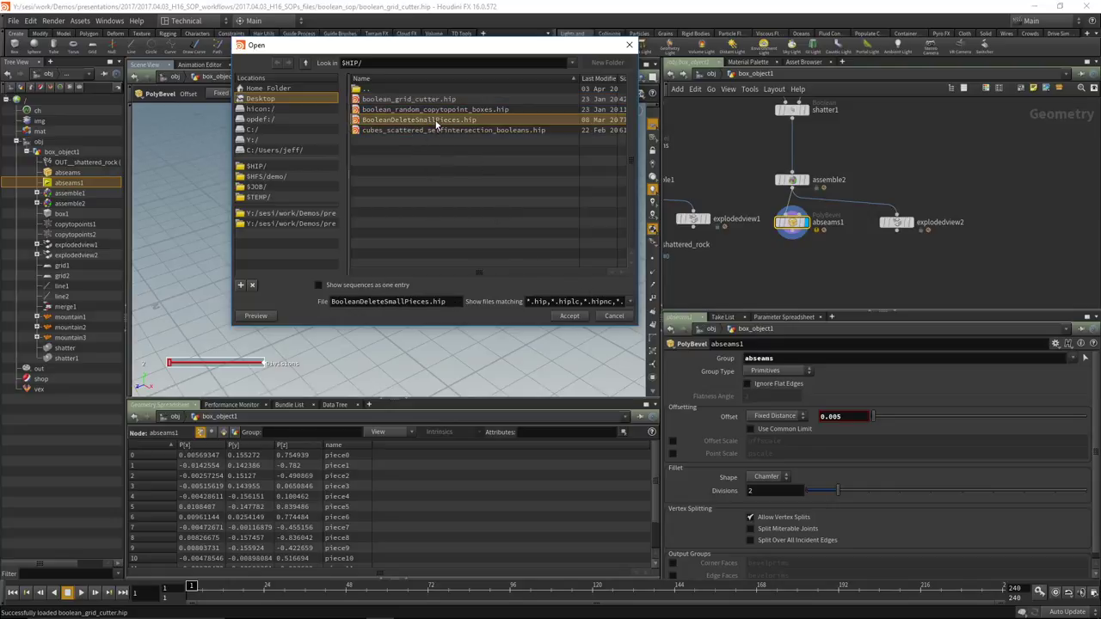
click(573, 318)
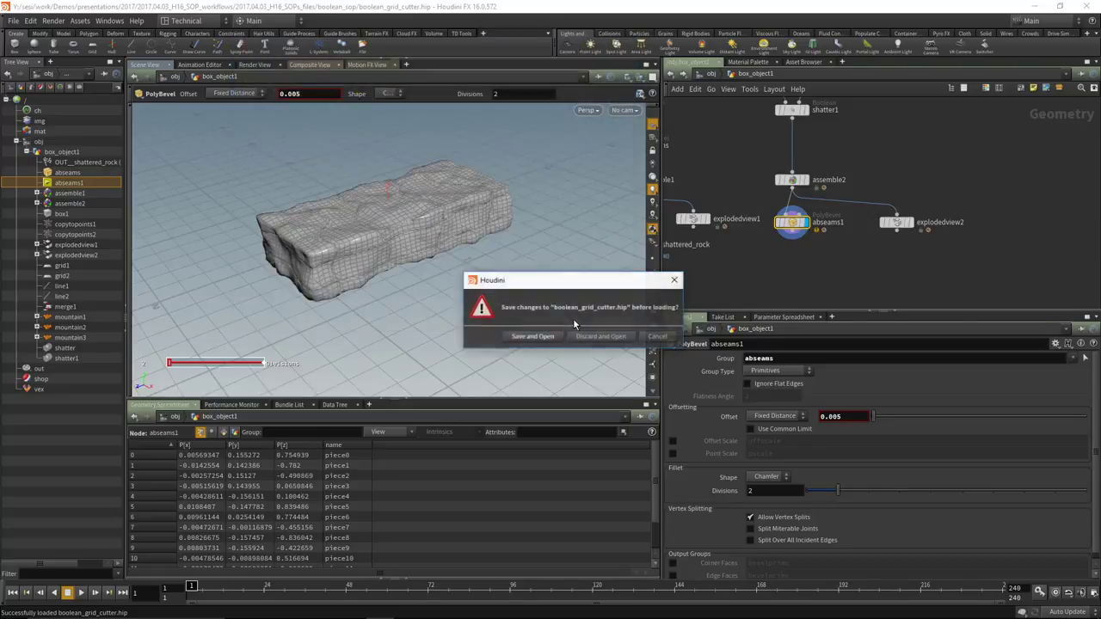
click(628, 335)
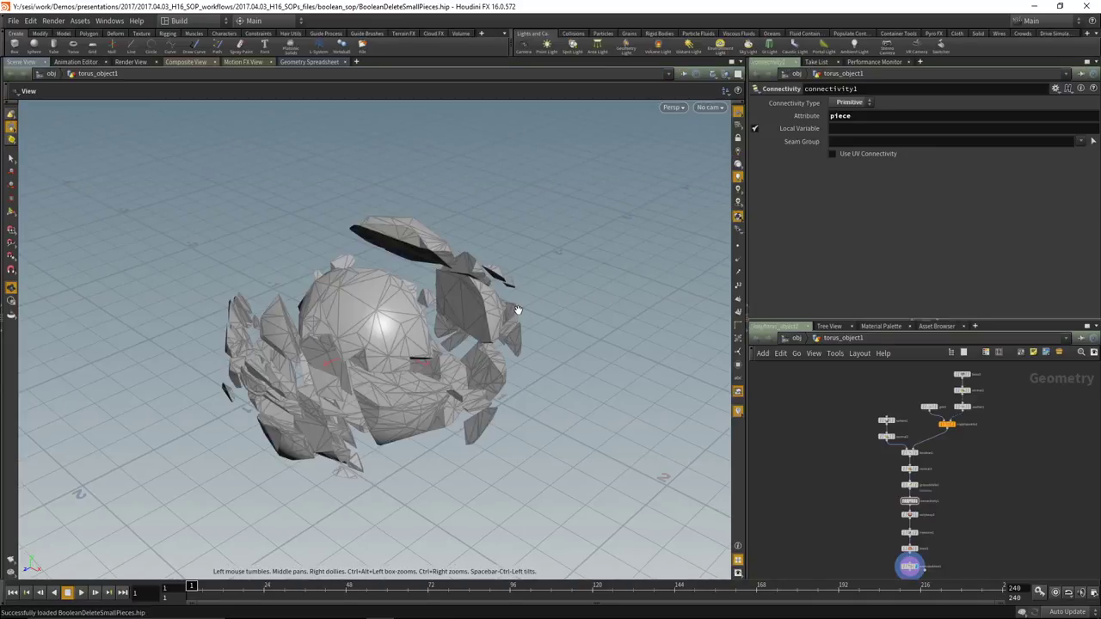
Display copytopoints1 and examine the cutting grids copied onto the scattered points.
scroll(552, 360, down, 2)
scroll(822, 413, up, 6)
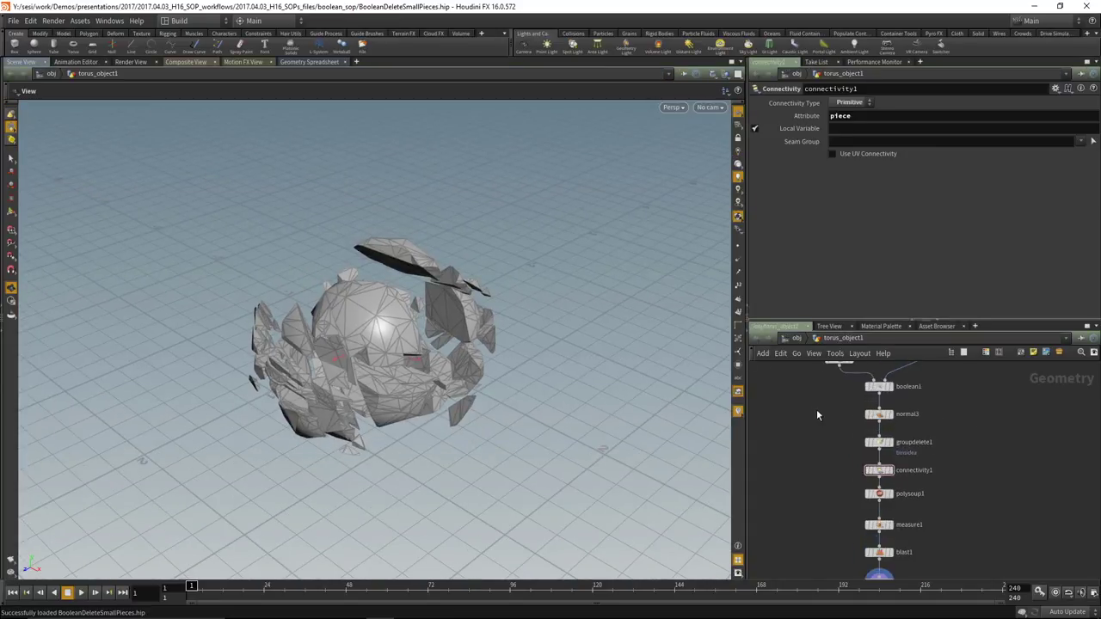
click(827, 419)
middle_drag(911, 432, 953, 380)
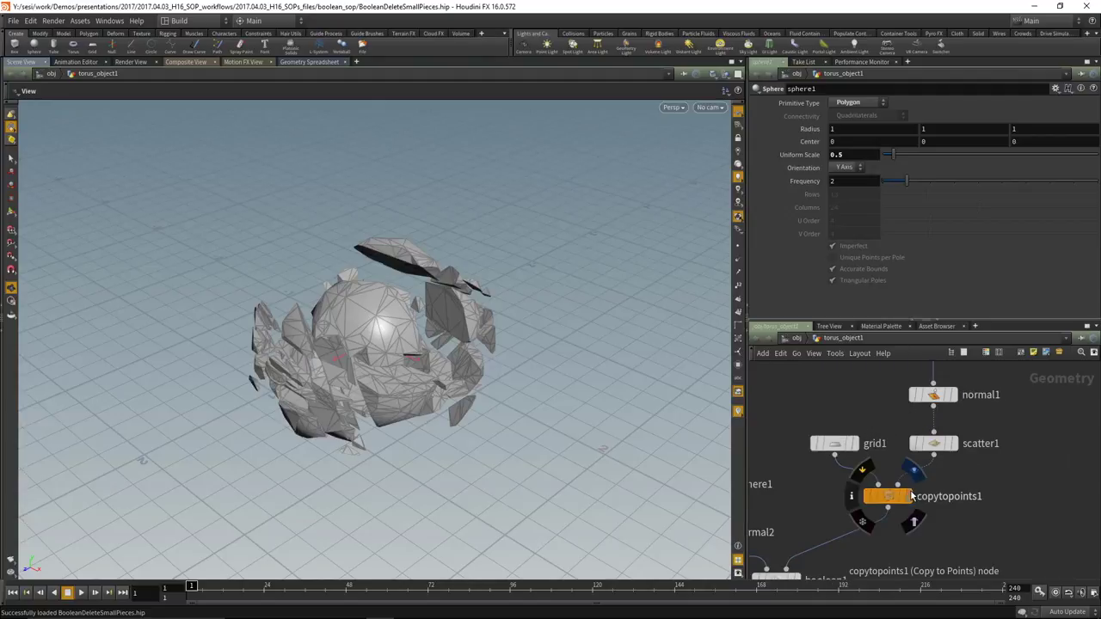
click(910, 497)
click(905, 503)
middle_click(909, 507)
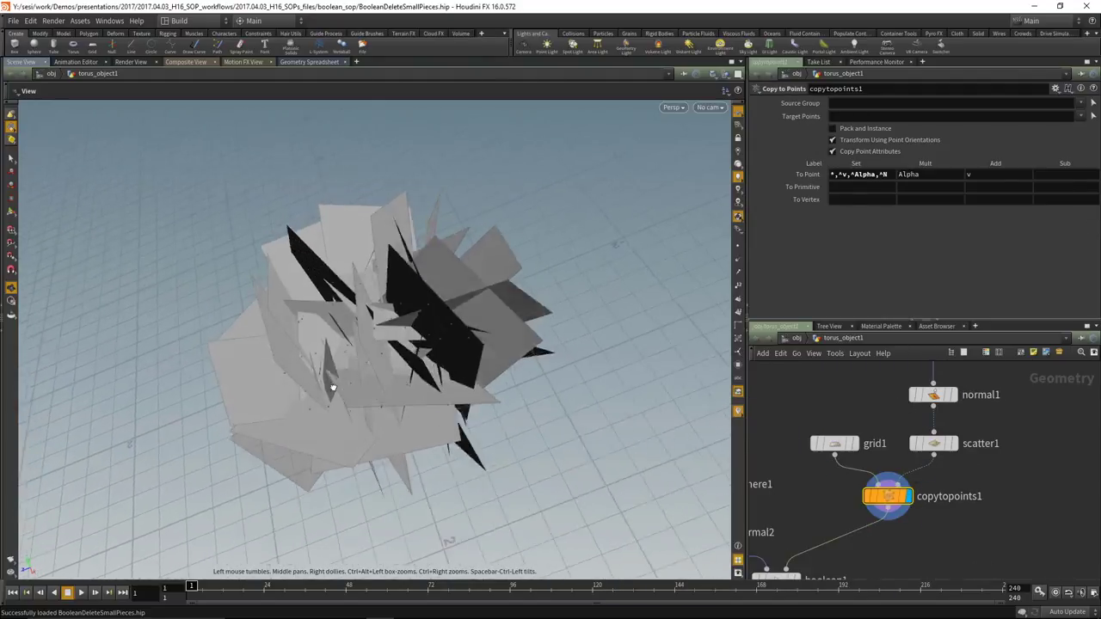
Display boolean1 and examine the shattered sphere and its Boolean settings.
middle_drag(970, 506, 986, 463)
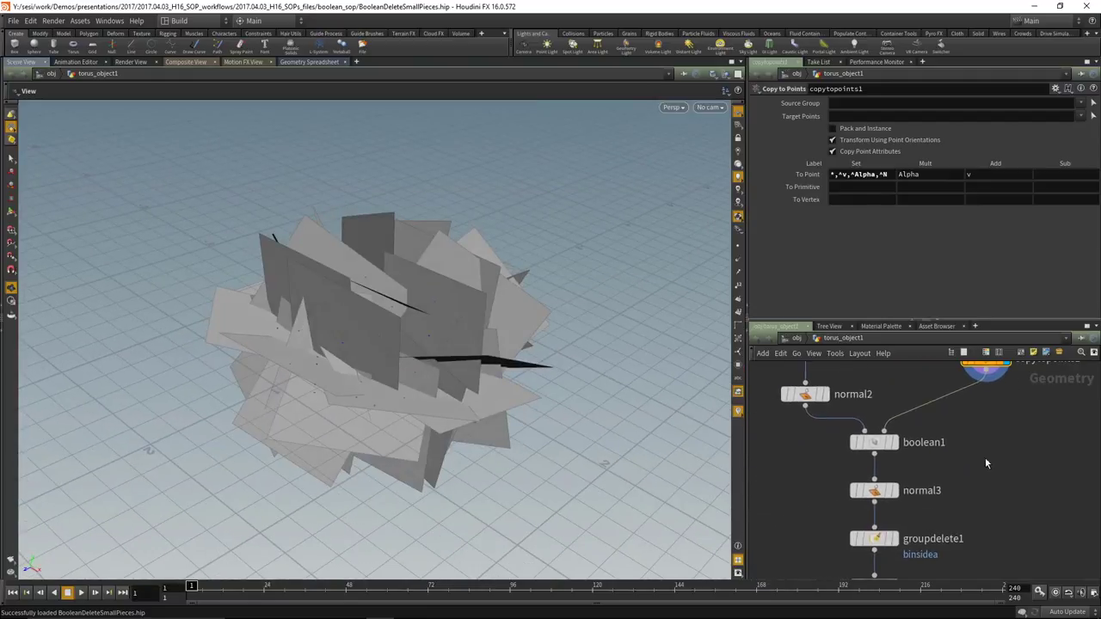
click(892, 444)
click(880, 447)
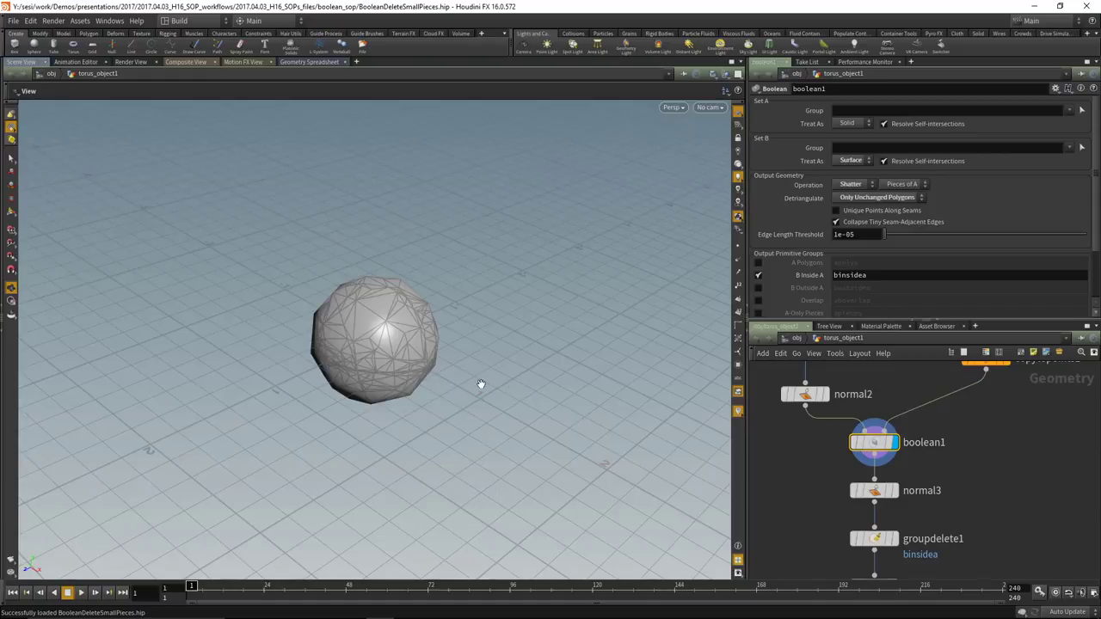
drag(381, 347, 351, 359)
scroll(399, 356, up, 3)
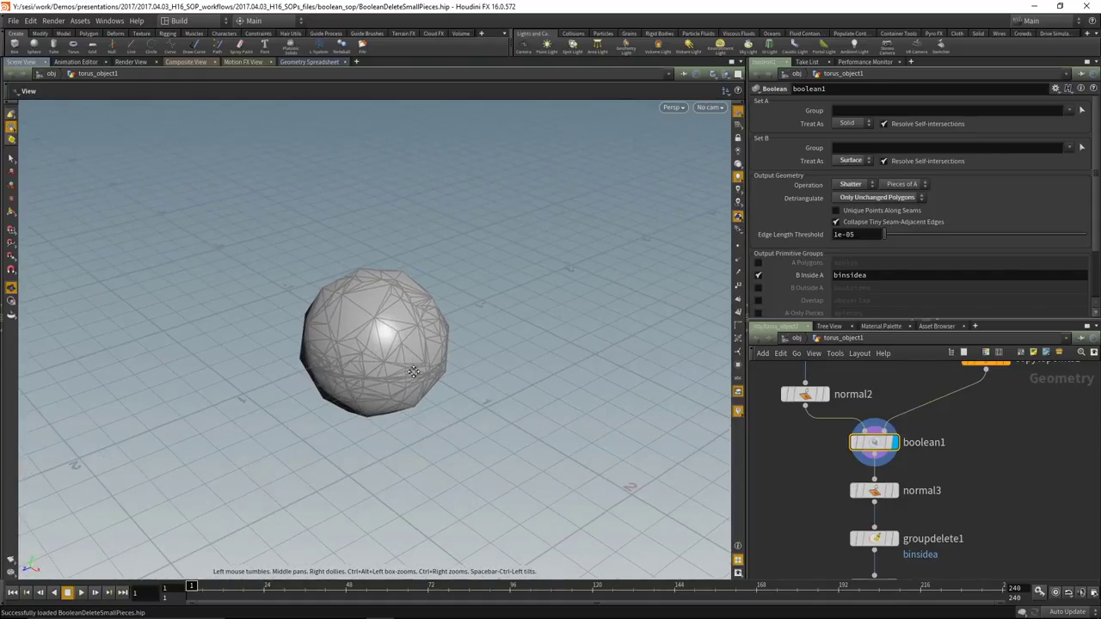
Examine the settings of groupdelete1 and normal3 for the binsidea group.
middle_drag(830, 495, 808, 415)
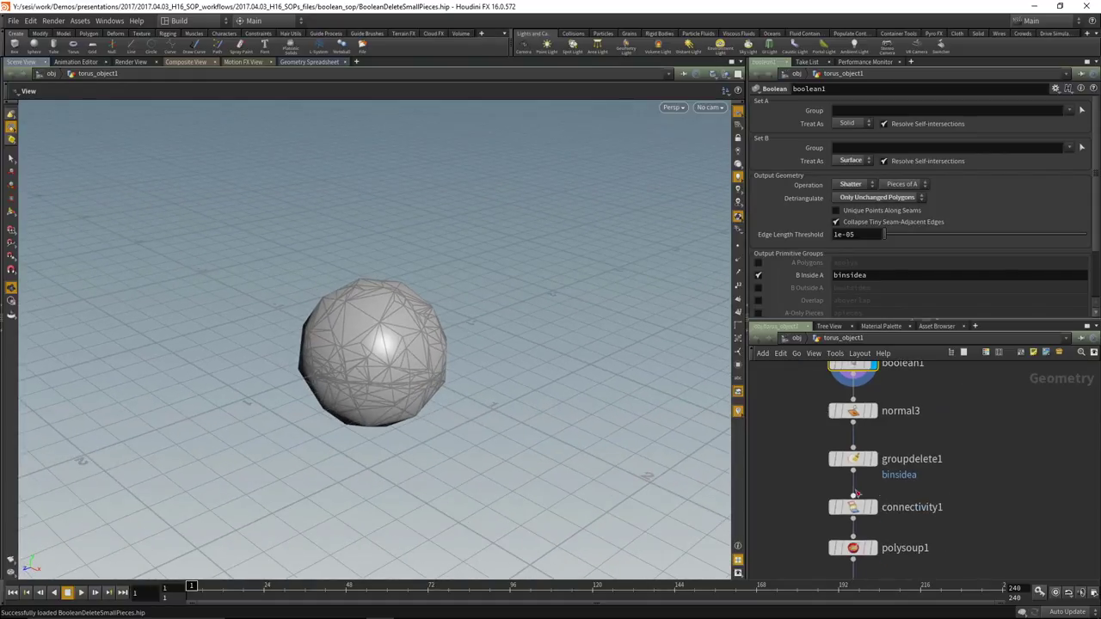
mouse_move(883, 463)
click(854, 412)
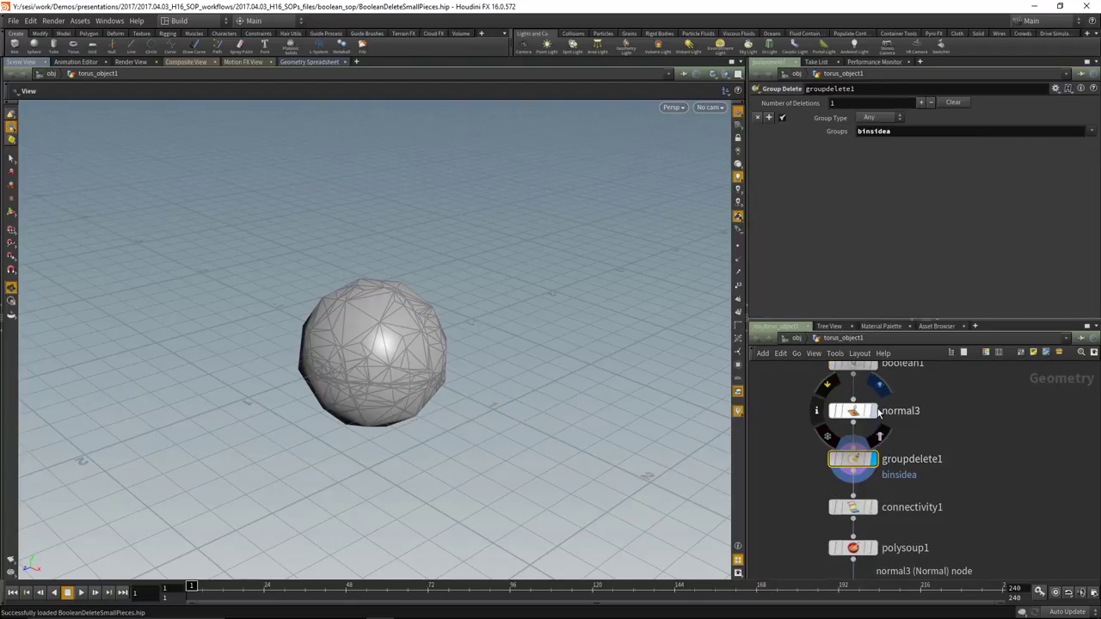
scroll(930, 451, down, 10)
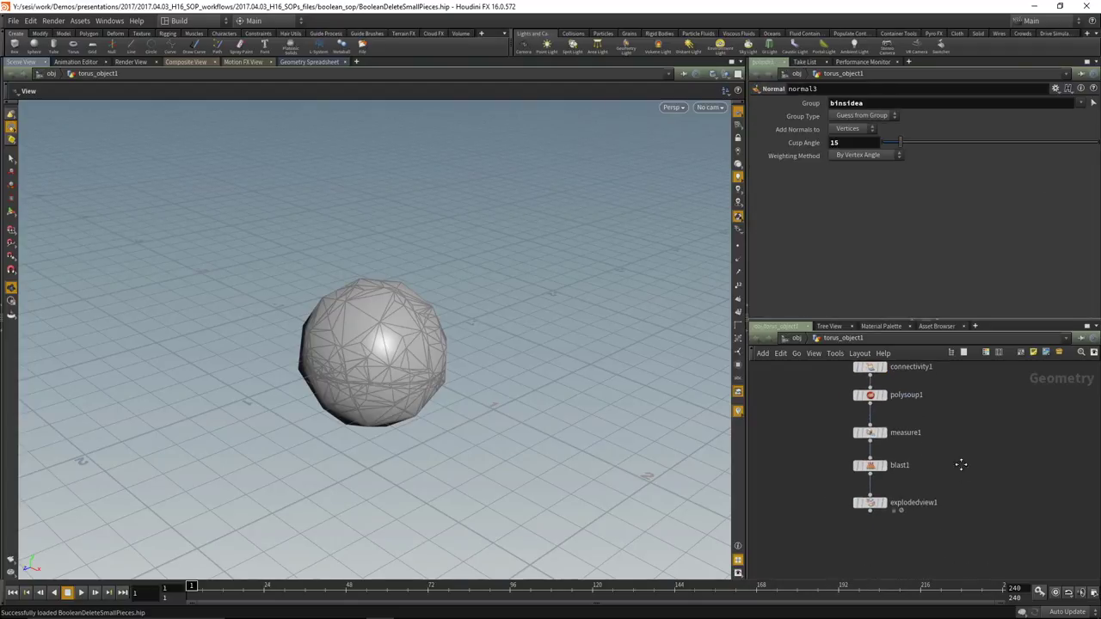
Display explodedview1 and examine the separated sphere pieces and the node network that produces them.
click(879, 474)
click(850, 474)
mouse_move(504, 394)
mouse_down()
mouse_move(420, 392)
mouse_move(457, 362)
mouse_move(438, 376)
mouse_move(499, 382)
mouse_up()
scroll(917, 410, down, 5)
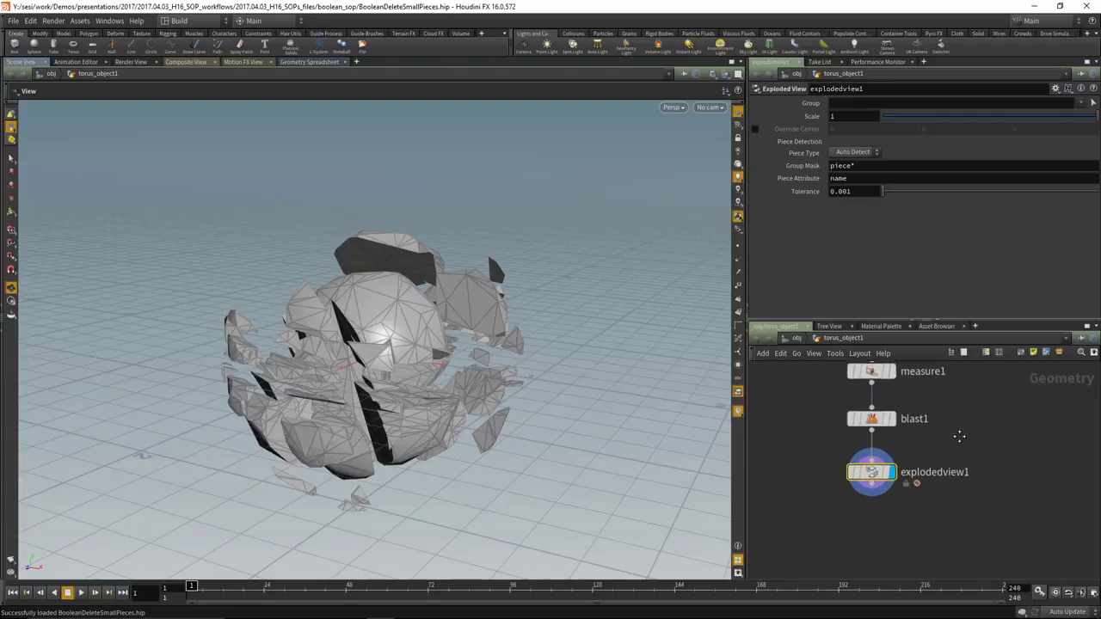
middle_drag(855, 399, 869, 508)
middle_drag(899, 405, 821, 408)
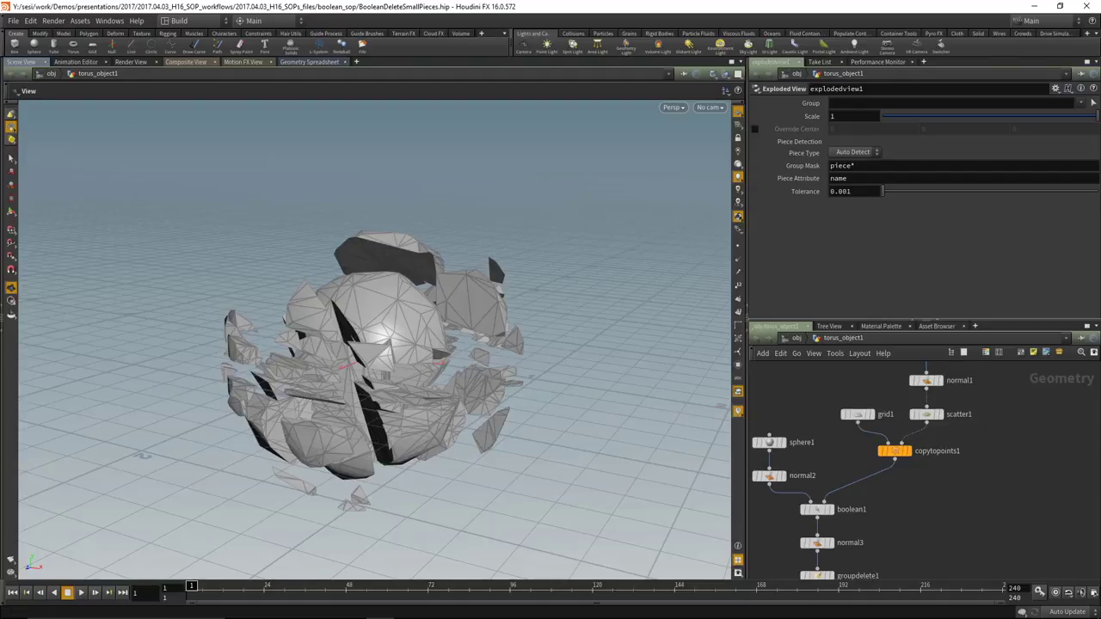
drag(572, 236, 487, 231)
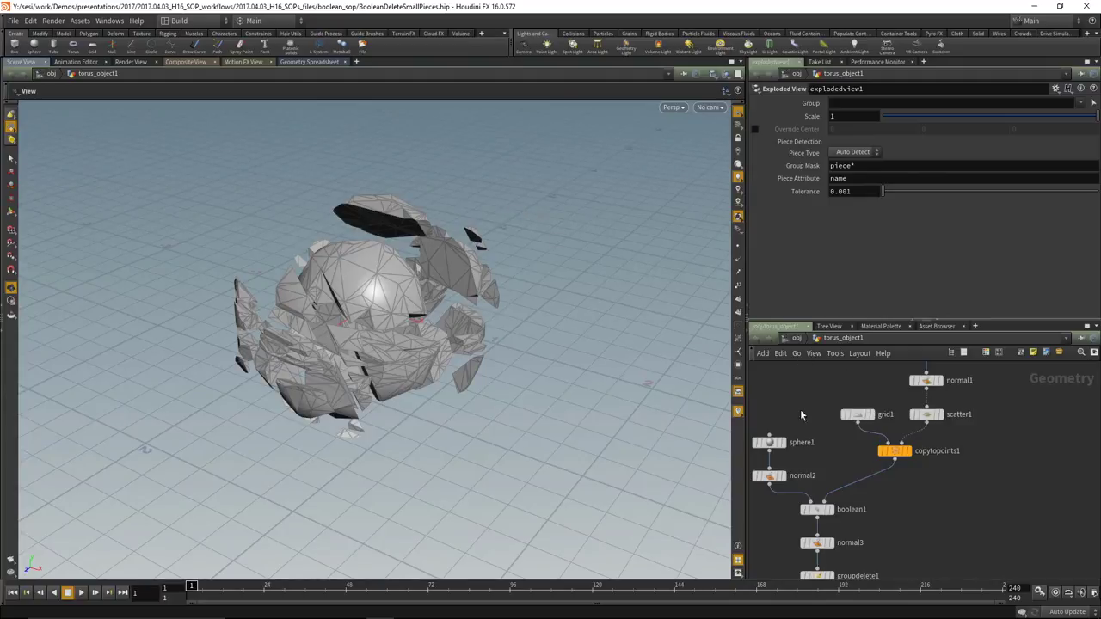
middle_drag(832, 448, 851, 441)
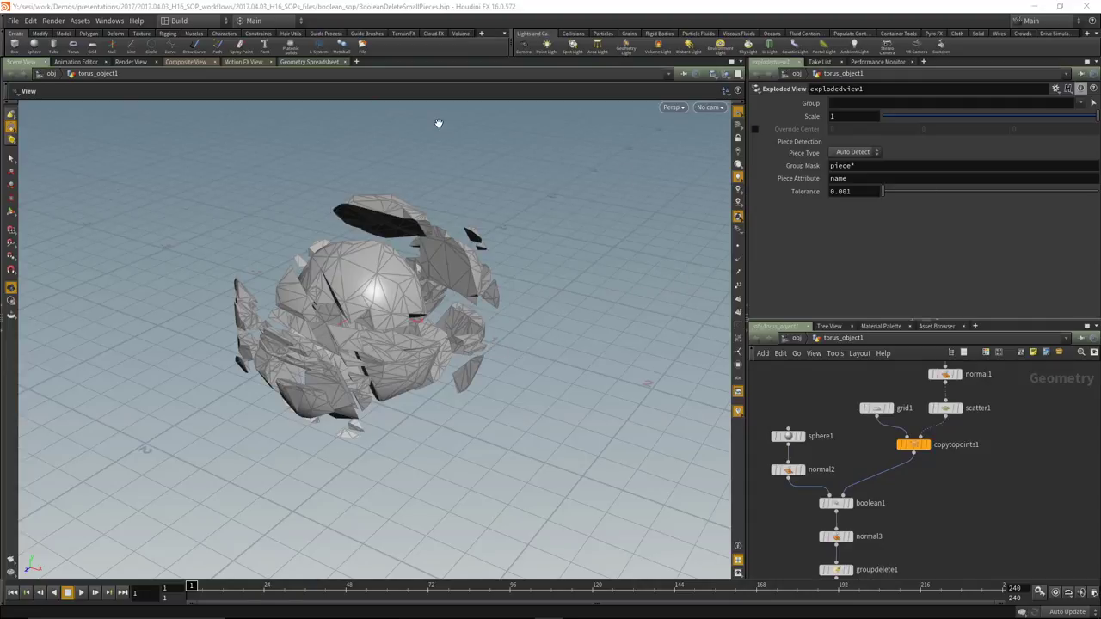
Start a new empty scene and zoom out to a wide view of the grid.
click(15, 22)
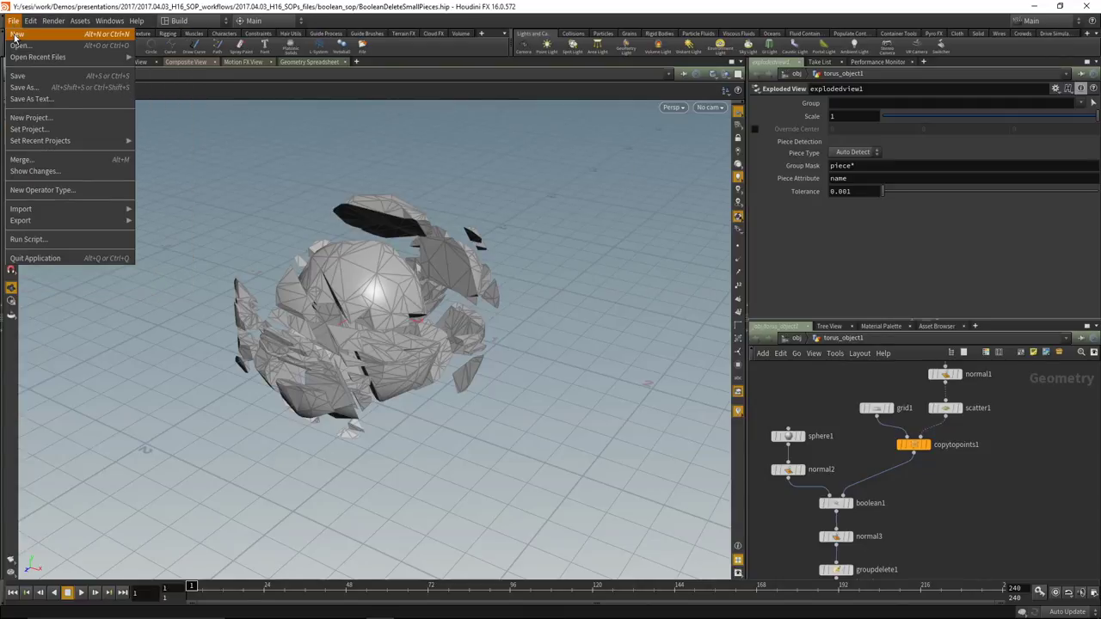
click(43, 35)
click(182, 72)
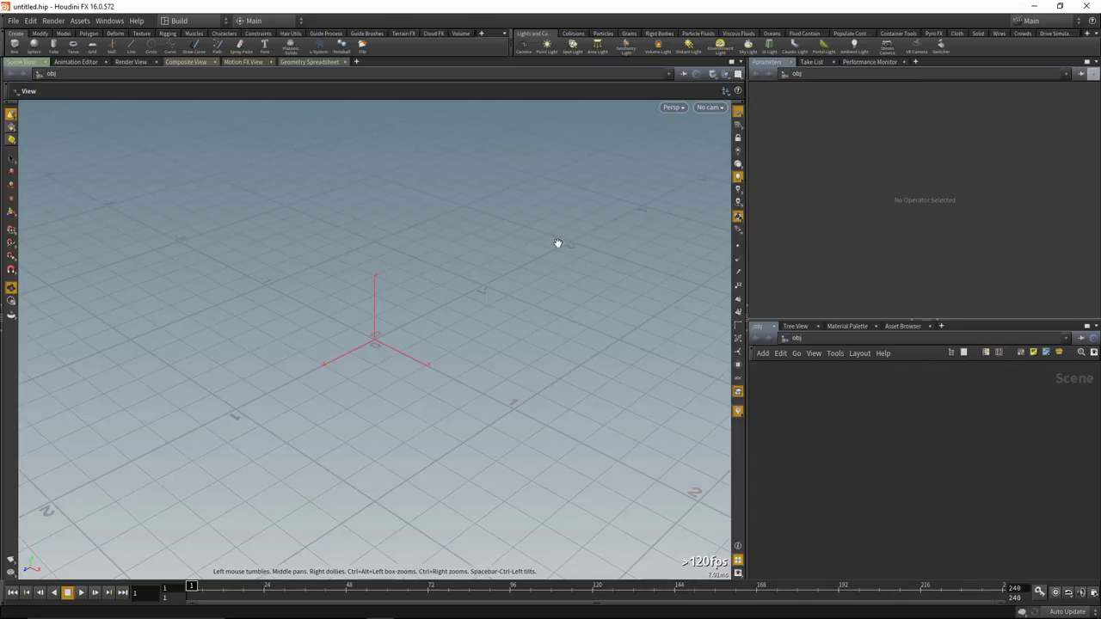
scroll(424, 271, down, 3)
drag(425, 273, 518, 214)
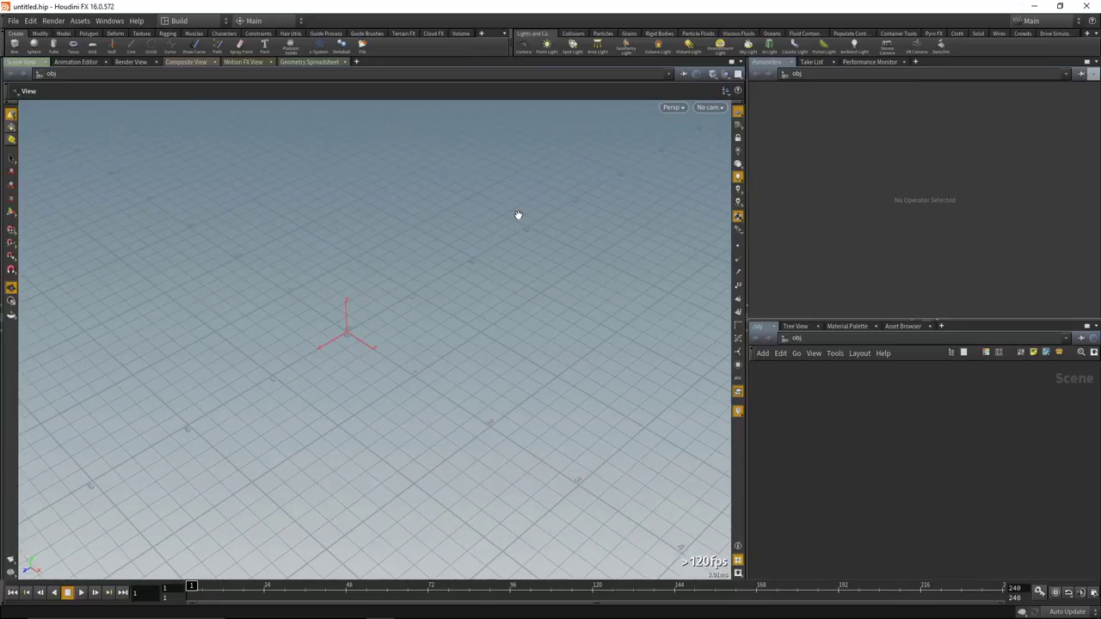
drag(407, 290, 395, 295)
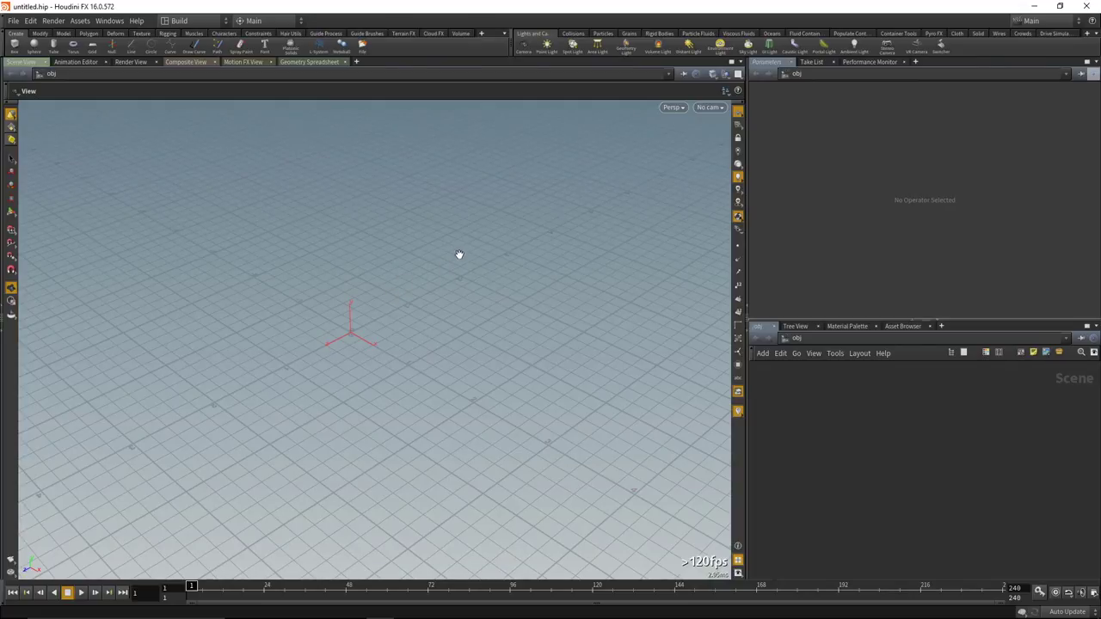
Draw a six-point open polygon curve winding around the origin with the Curve tool.
key(Tab)
text(curve)
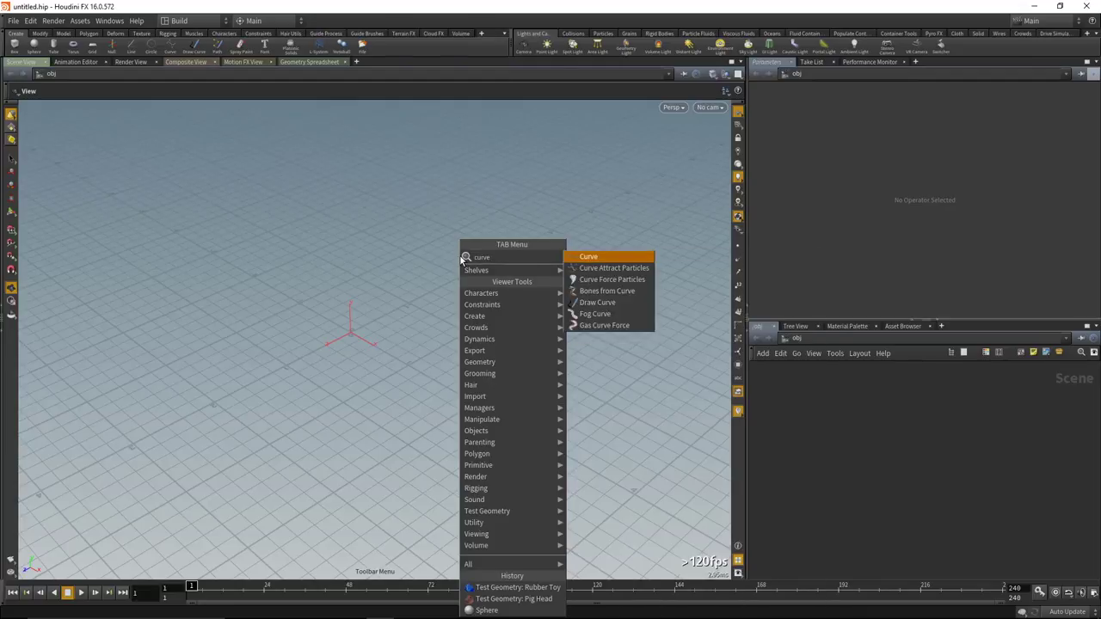
key(Return)
click(352, 252)
click(286, 286)
click(286, 338)
click(340, 383)
click(333, 433)
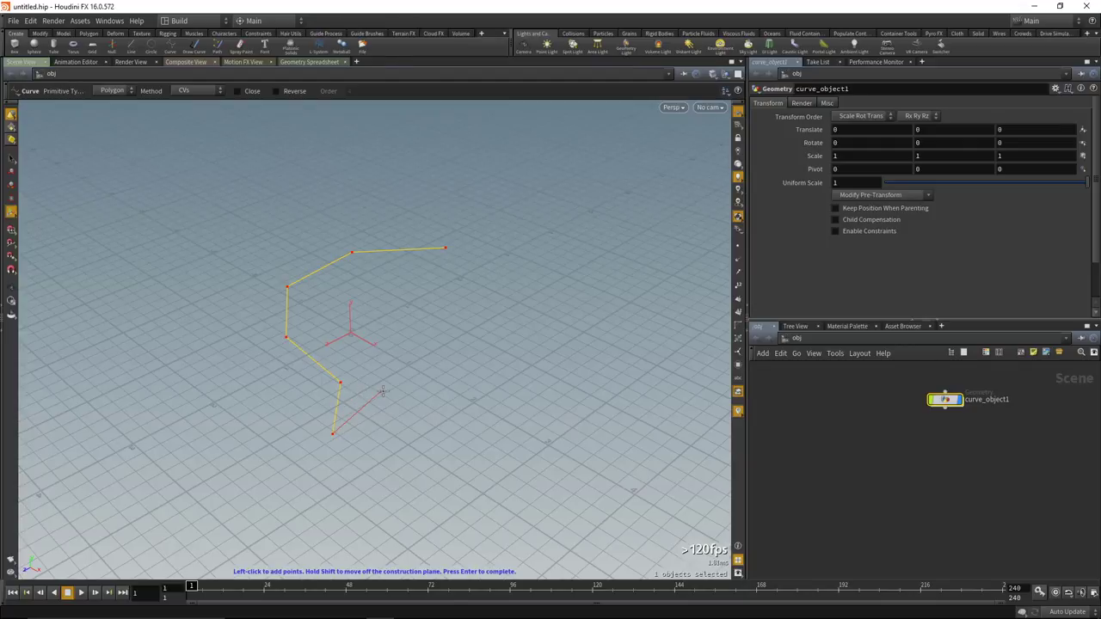
key(Return)
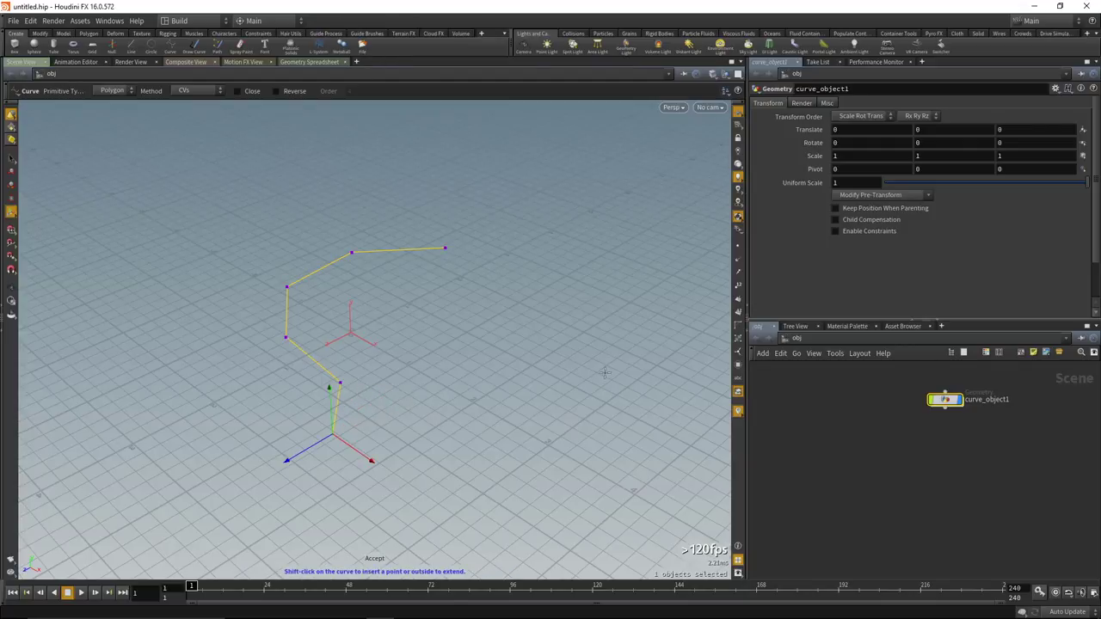
Enter the curve object's network and set the tool option to Create in Context.
double_click(949, 401)
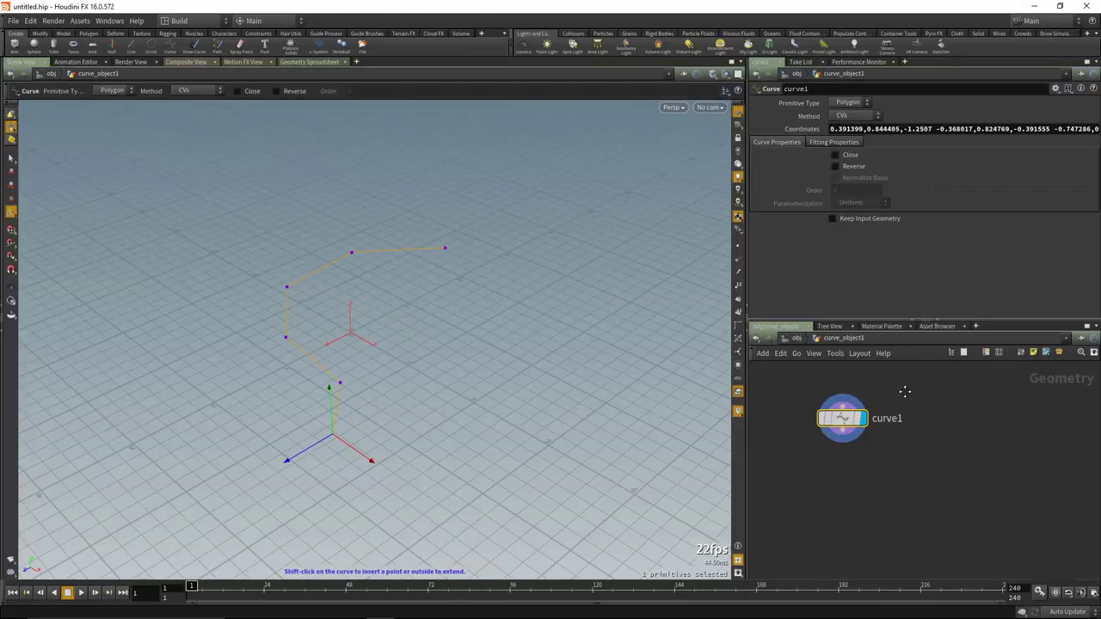
click(738, 112)
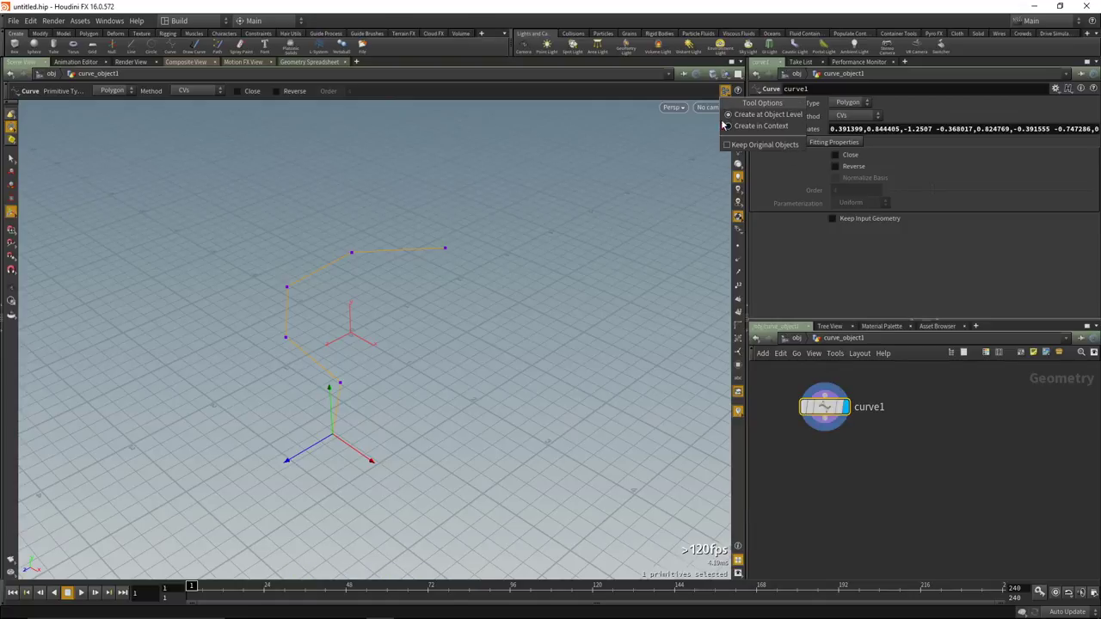
click(750, 129)
click(726, 90)
click(757, 126)
Draw a second zigzag polygon curve in the same network, starting beside the far end of the first curve.
alt+right_drag(400, 337, 425, 340)
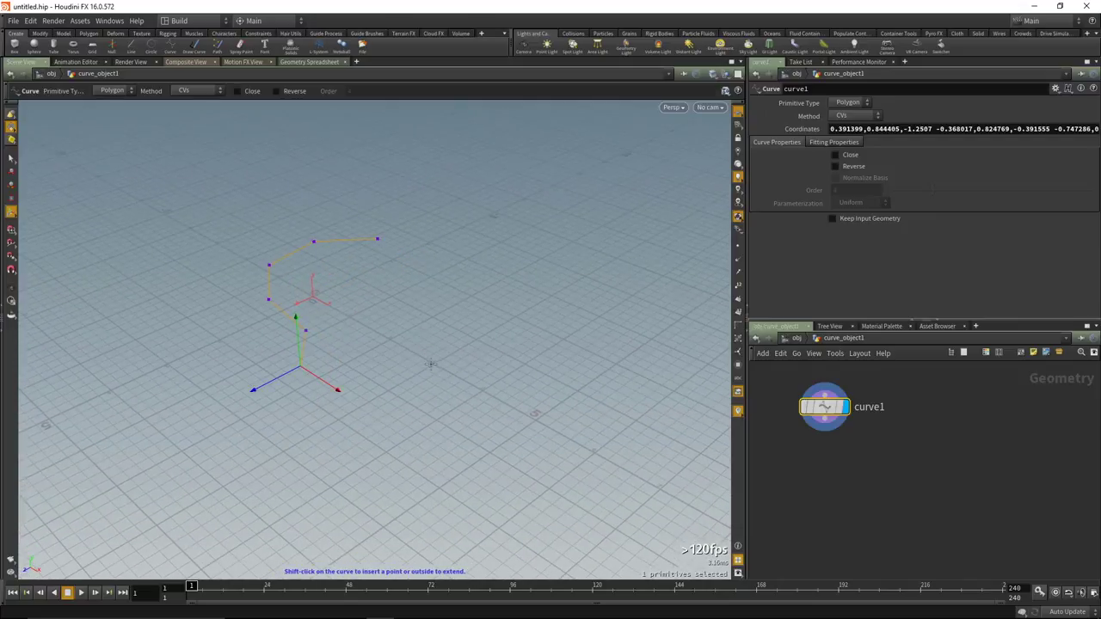
key(Tab)
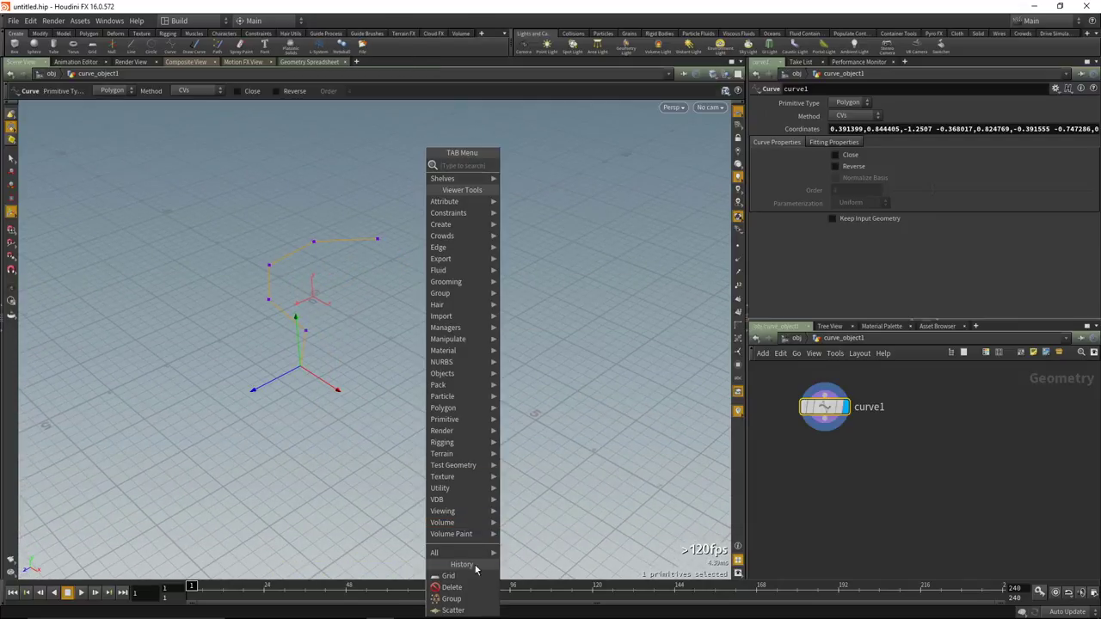
text(curve)
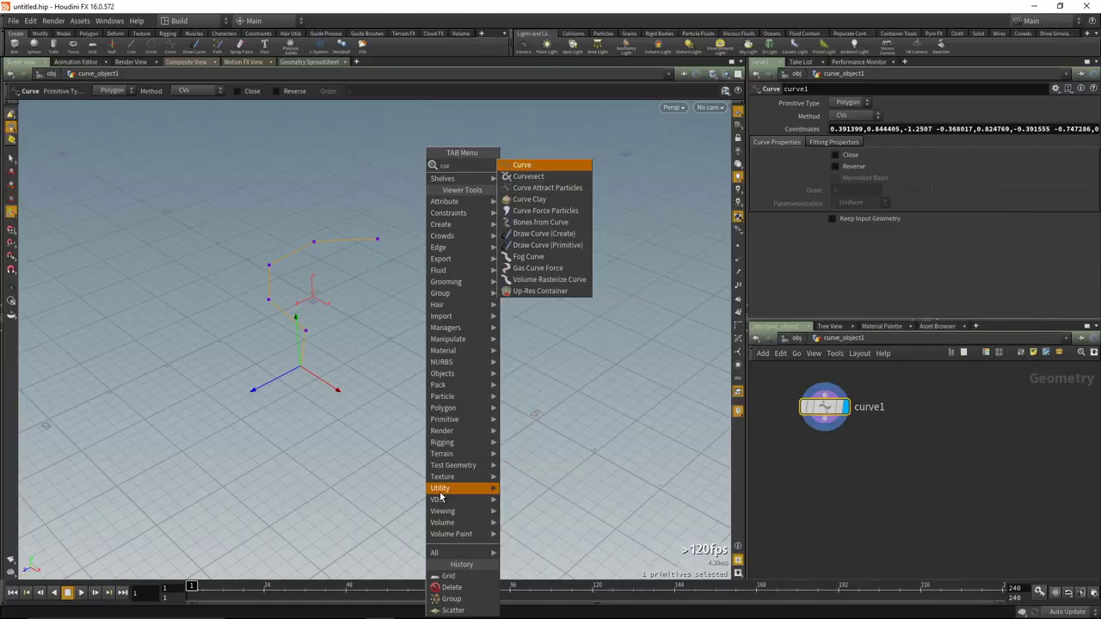
click(538, 168)
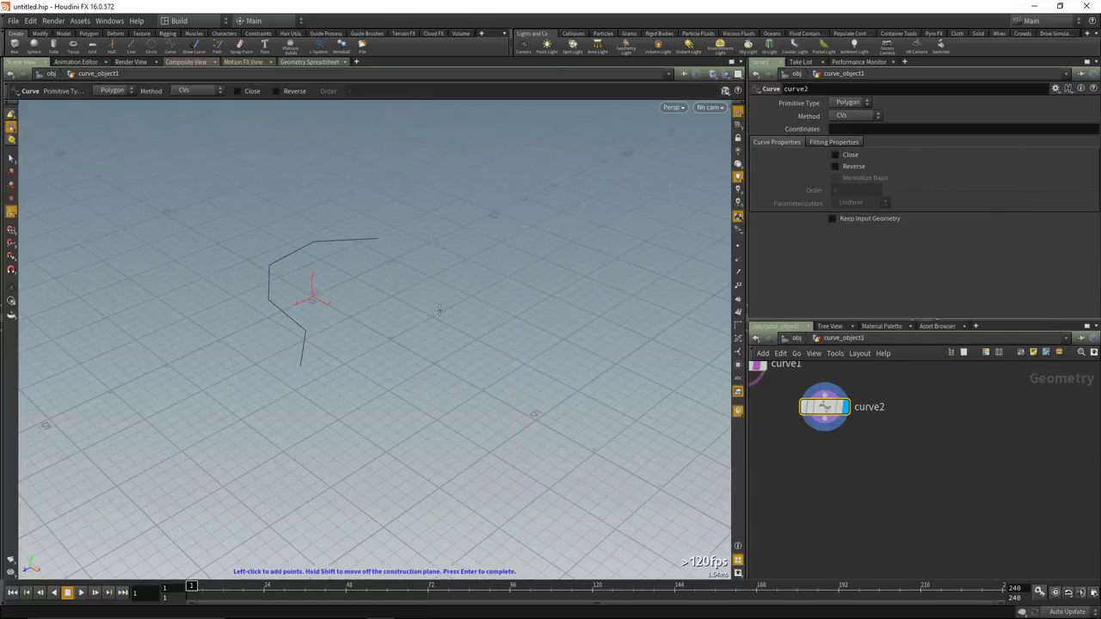
click(382, 241)
click(437, 268)
click(478, 267)
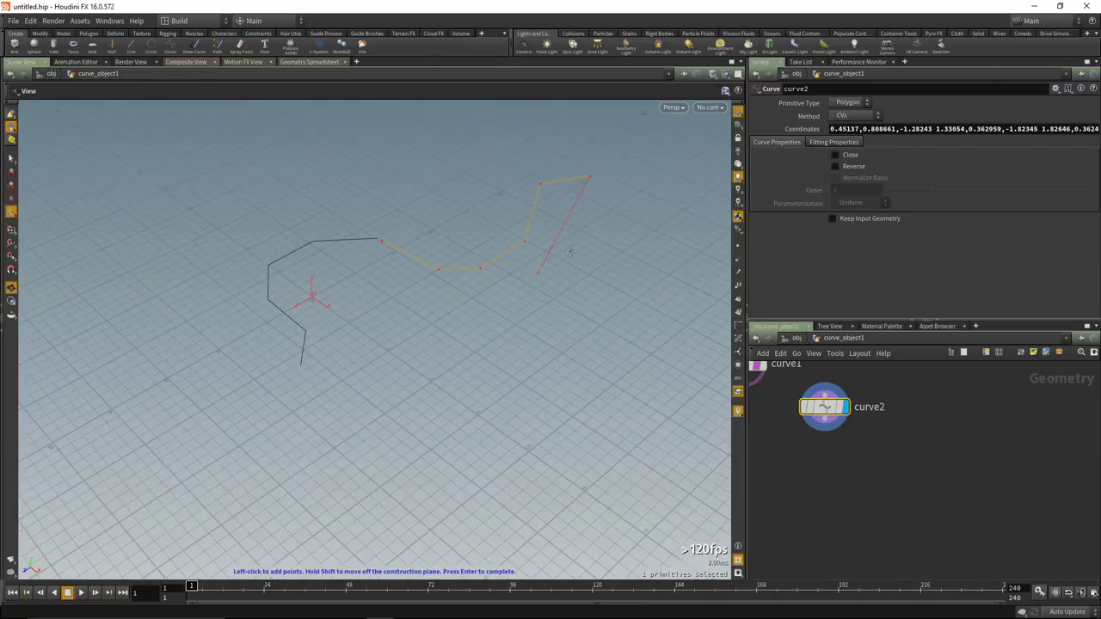
click(644, 205)
click(688, 162)
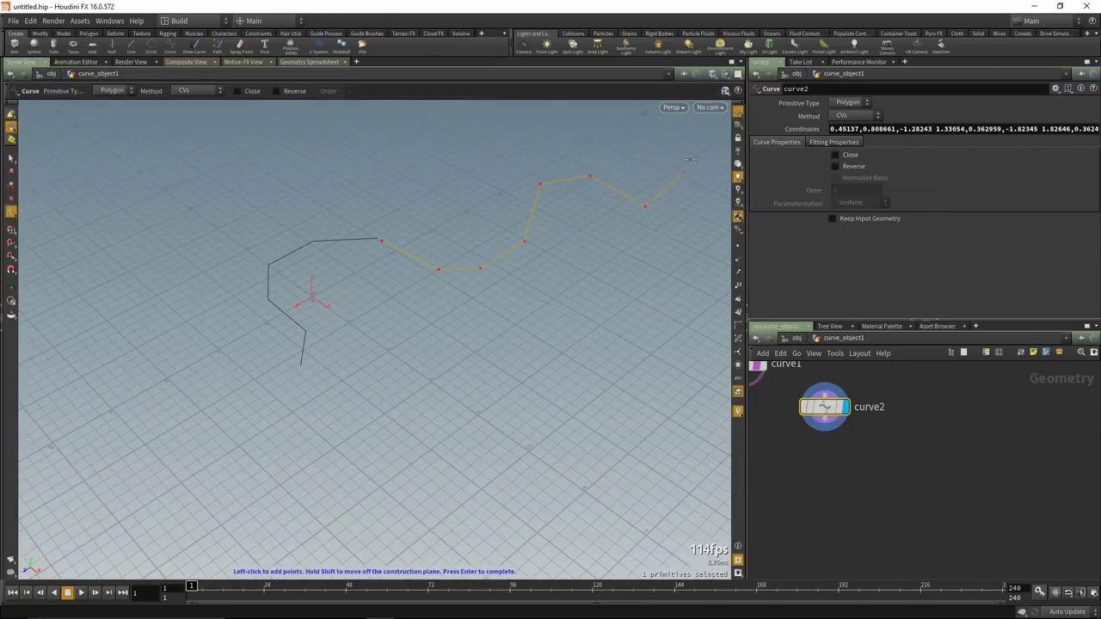
Display the construction plane grid and finish the second curve.
click(737, 126)
scroll(410, 332, down, 2)
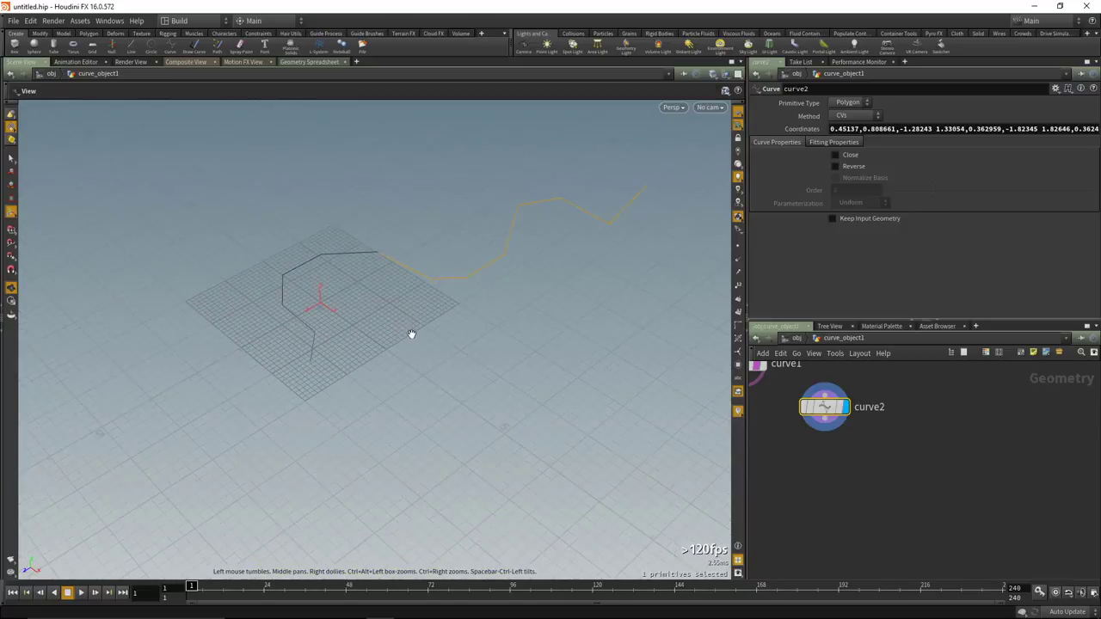
key(Return)
key(Escape)
drag(362, 364, 395, 311)
drag(526, 218, 392, 275)
key(Return)
Enable point snapping and draw a third polygon curve from the near end of the first curve, looping across the foreground.
click(11, 256)
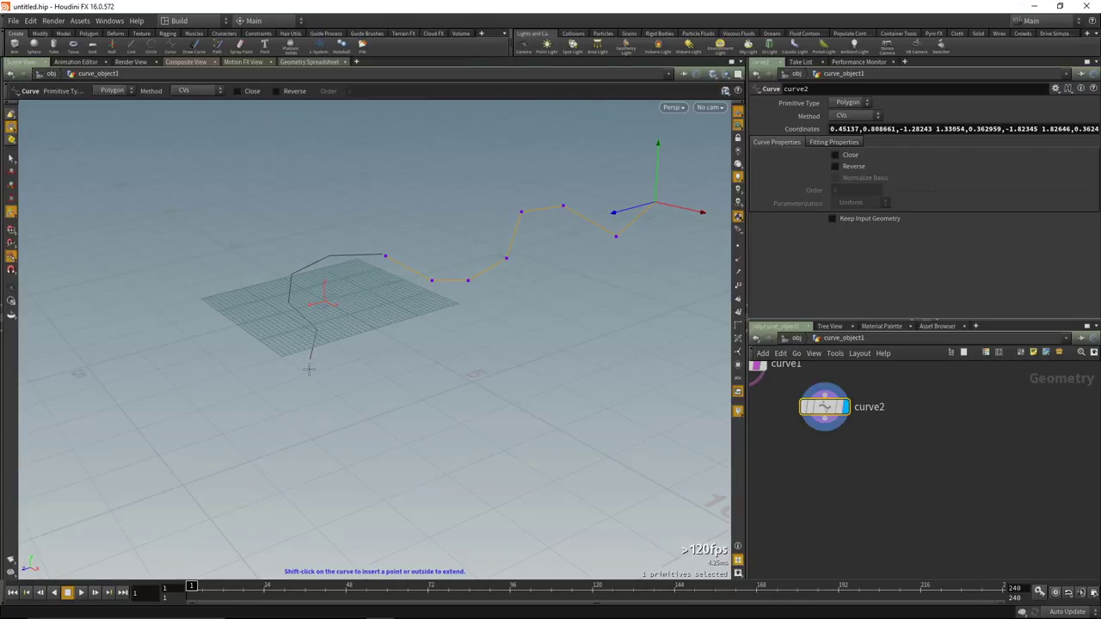
key(q)
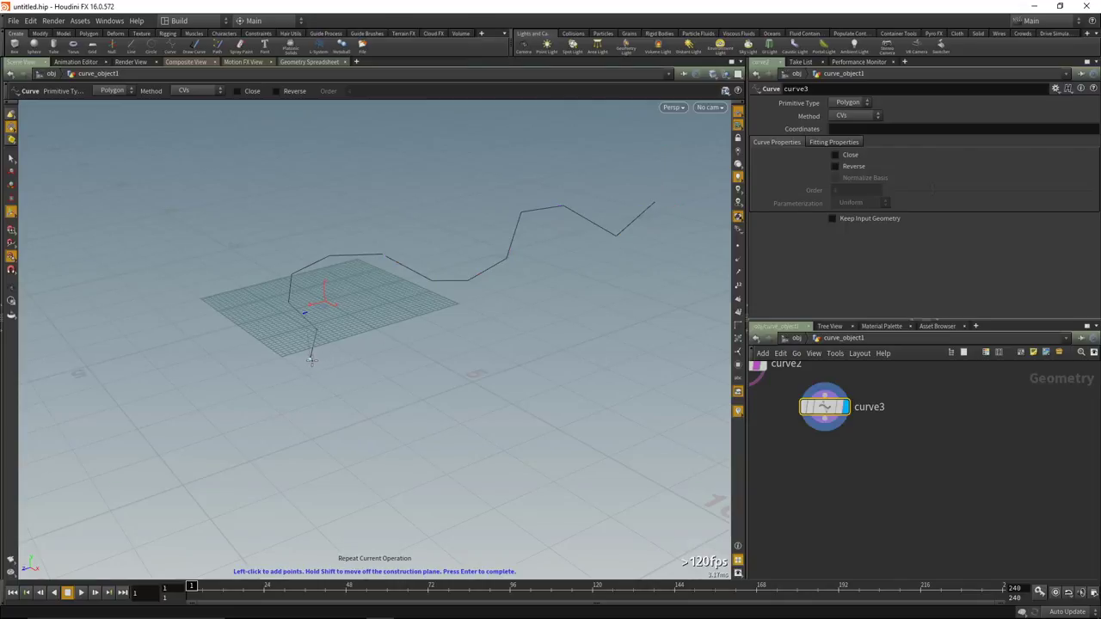
click(311, 359)
click(285, 391)
click(246, 386)
click(196, 370)
click(142, 397)
click(126, 439)
click(146, 476)
click(238, 494)
click(368, 519)
click(441, 491)
click(582, 456)
middle_drag(644, 464, 462, 422)
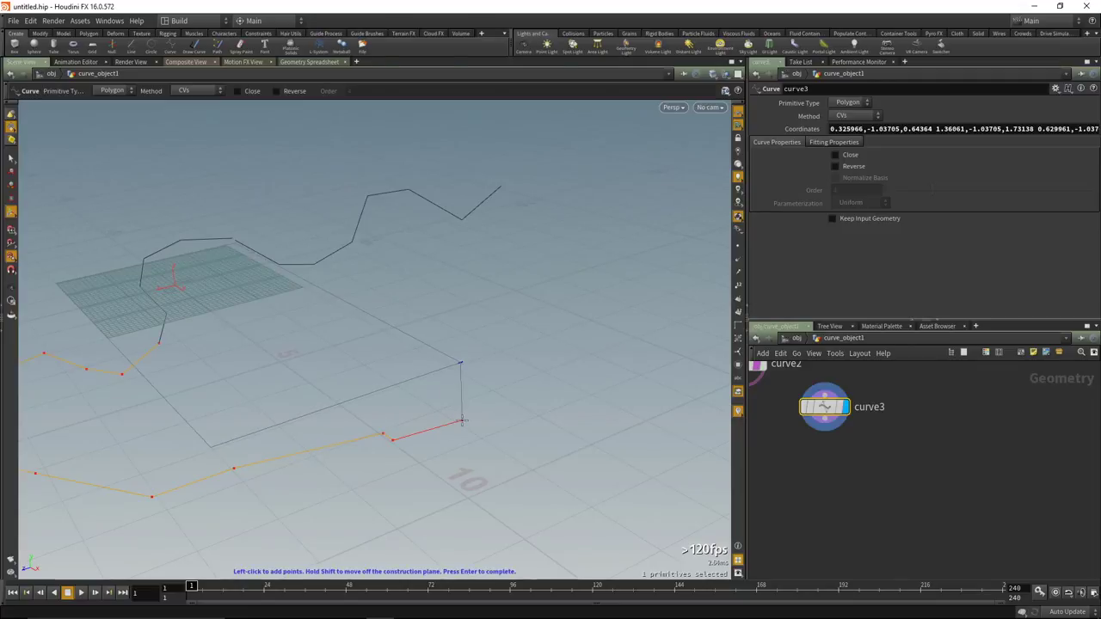
key(Return)
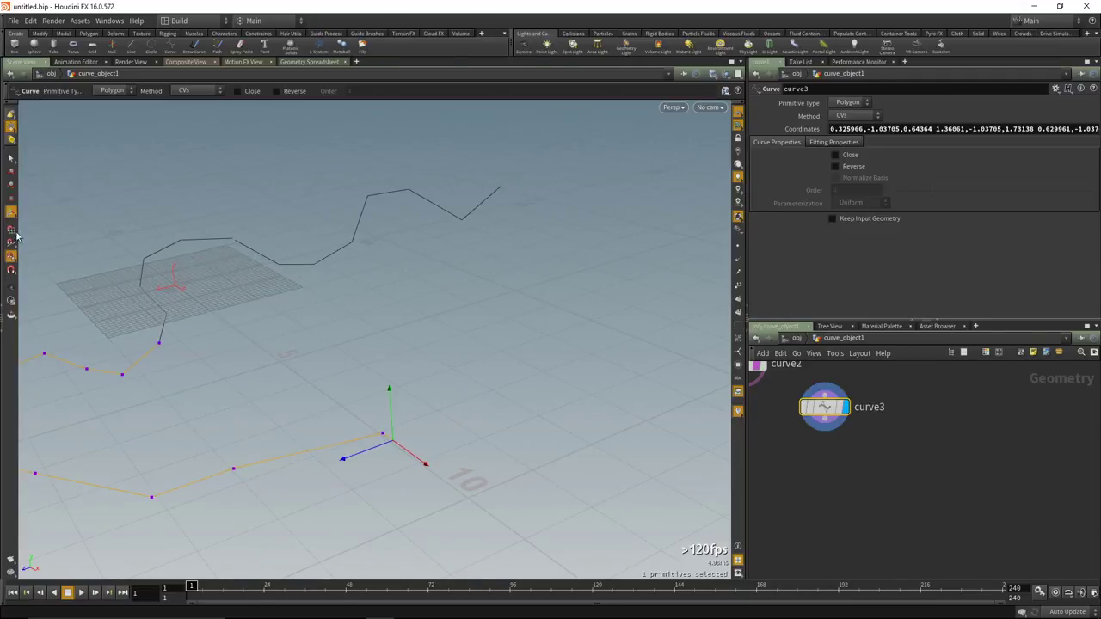
Draw a fourth polygon curve from the far end of the second curve, winding down towards the foreground.
key(q)
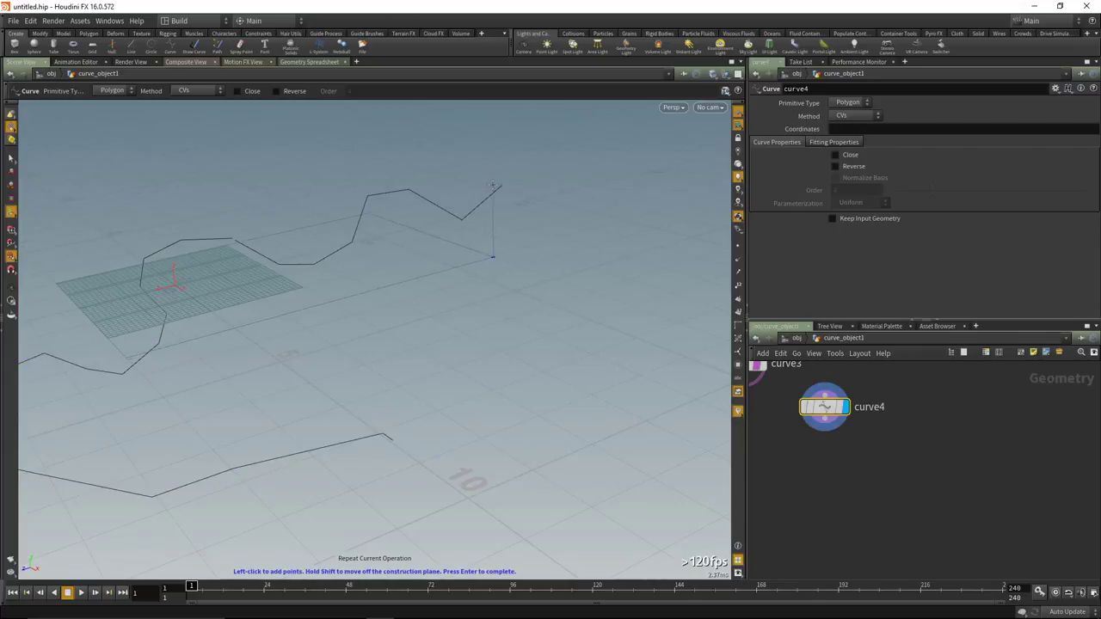
click(500, 186)
click(555, 182)
click(602, 199)
click(610, 242)
click(624, 289)
click(646, 315)
click(663, 353)
click(615, 384)
click(600, 430)
click(635, 450)
key(Return)
Arrange the four curve nodes side by side in a row in the network.
key(h)
scroll(912, 465, down, 3)
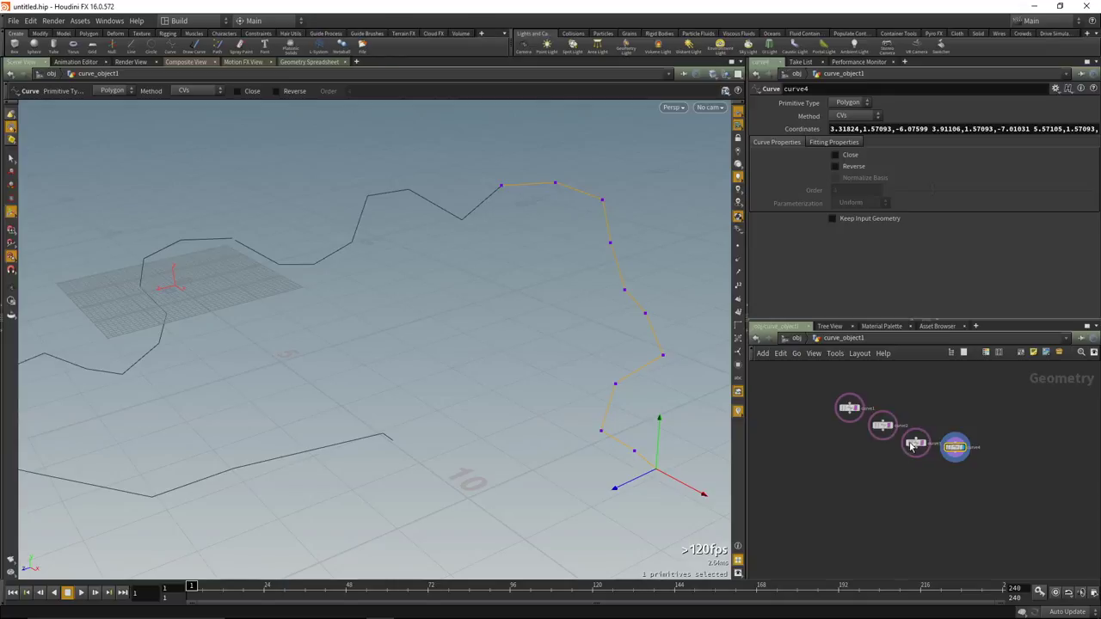
scroll(849, 454, down, 1)
drag(852, 410, 870, 444)
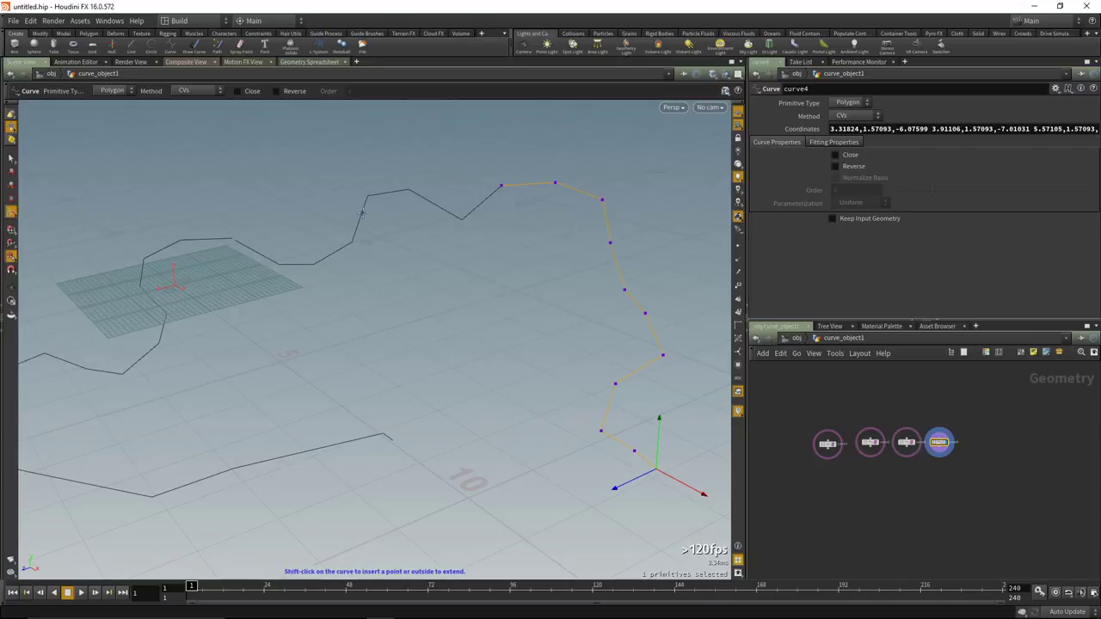
mouse_move(866, 477)
middle_down()
mouse_move(855, 453)
mouse_move(856, 486)
middle_up()
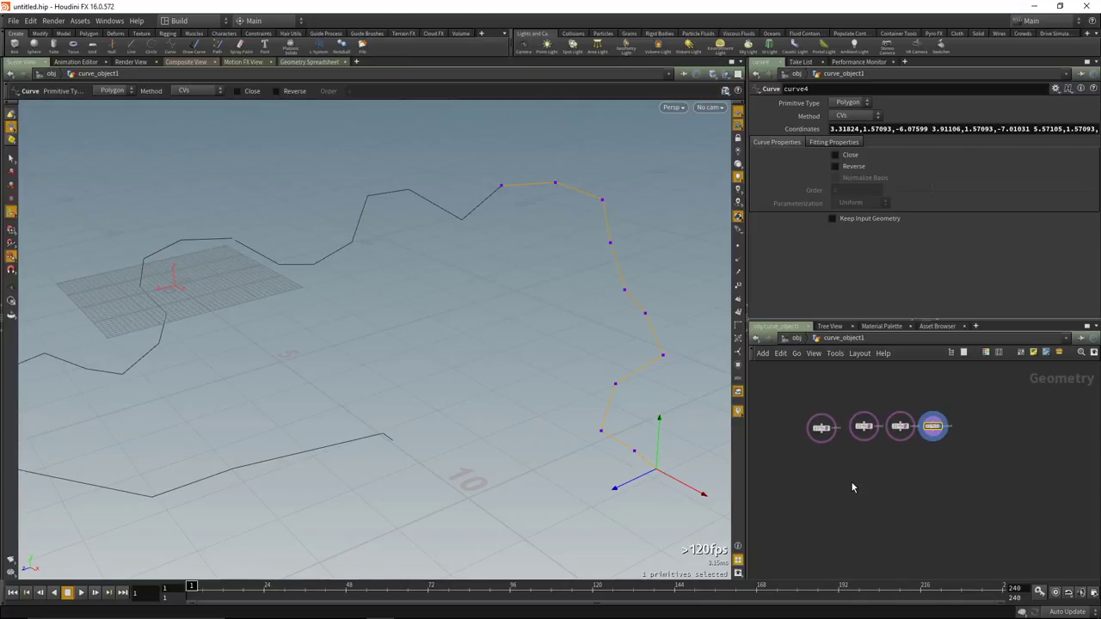
Add a Merge node, connect all four curves to it and display the merged result.
key(Tab)
text(meg)
key(BackSpace)
text(rg)
key(Return)
click(852, 482)
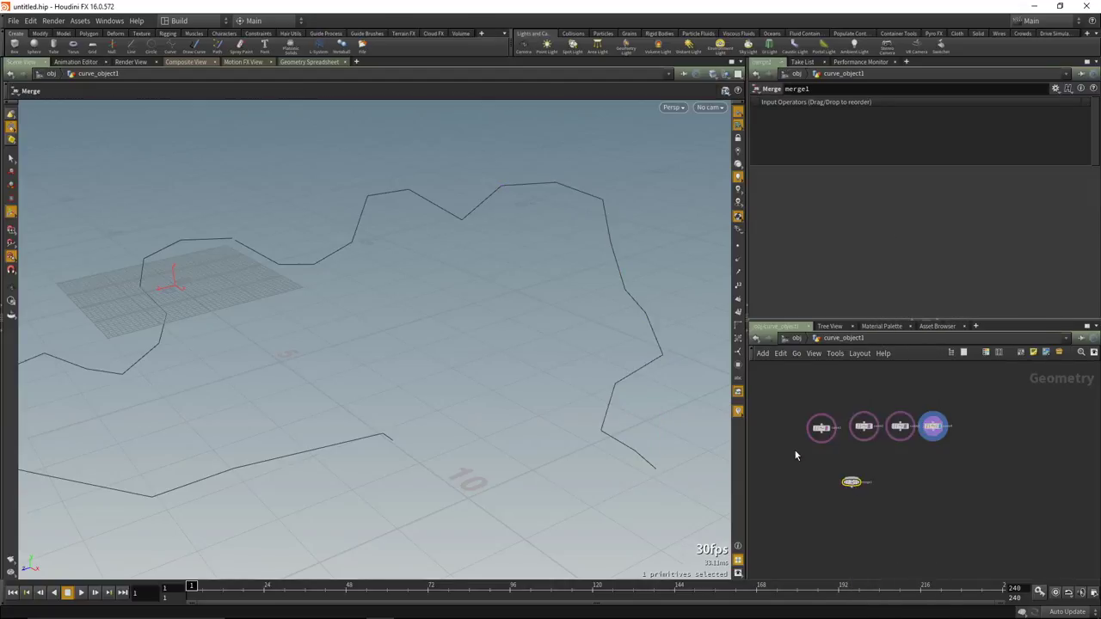
drag(784, 447, 902, 421)
drag(831, 442, 878, 454)
scroll(853, 480, up, 2)
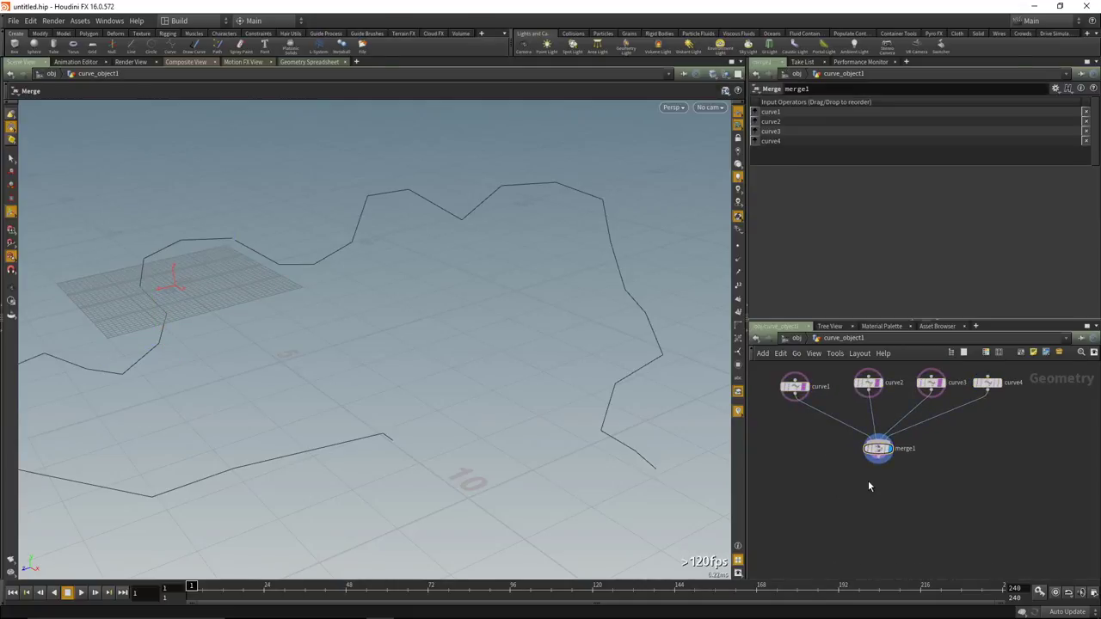
key(Tab)
text(polywire)
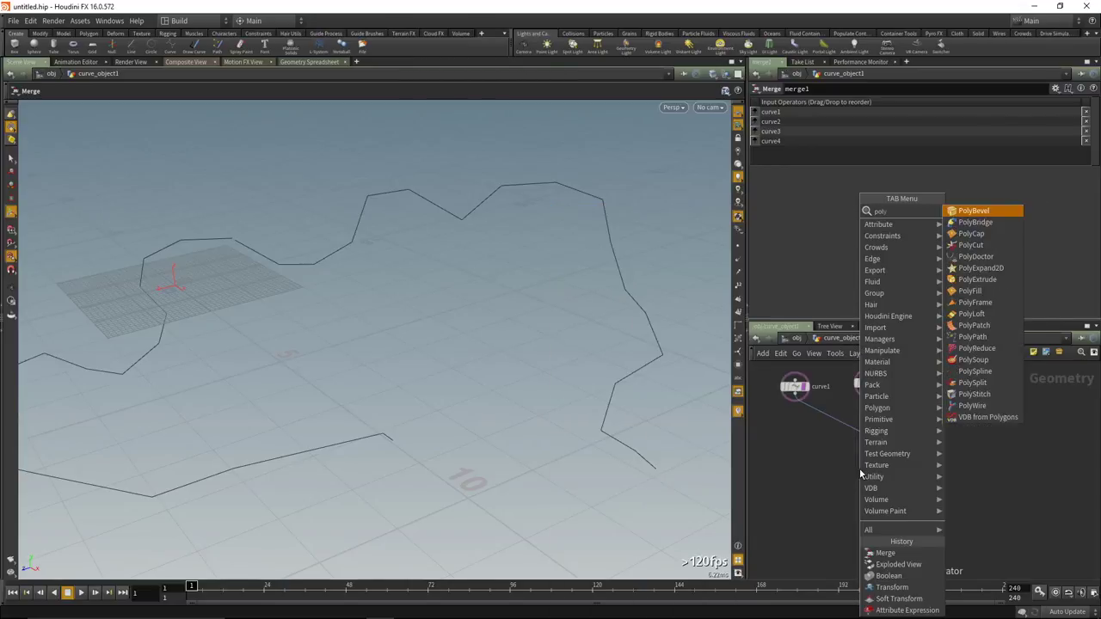
key(Return)
Add a PolyPath node below merge1 and display its output.
key(Tab)
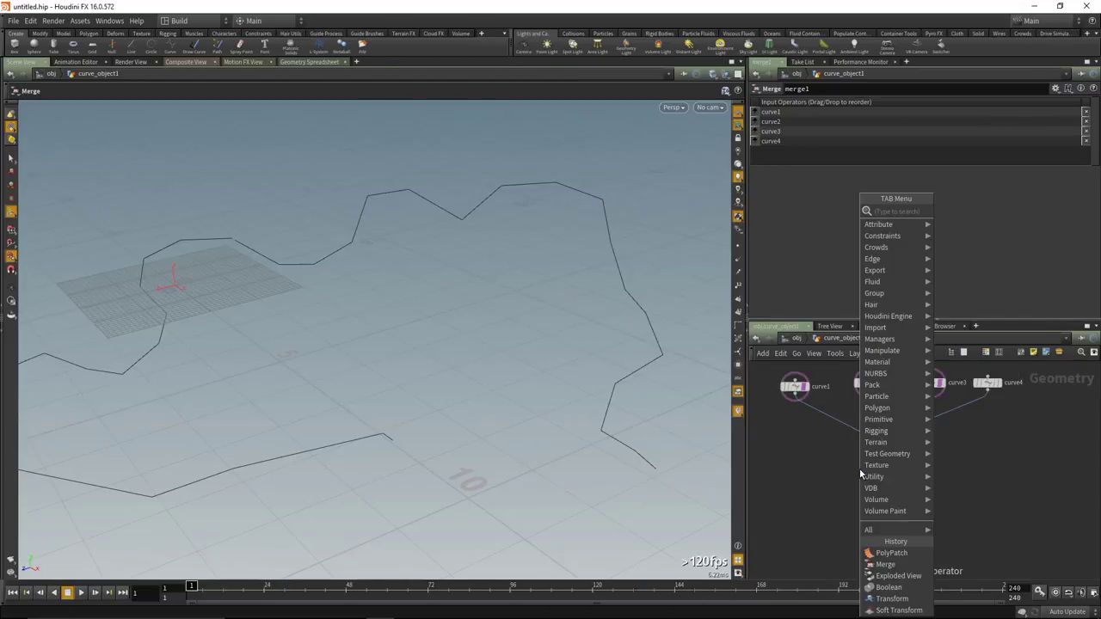
text(polypath)
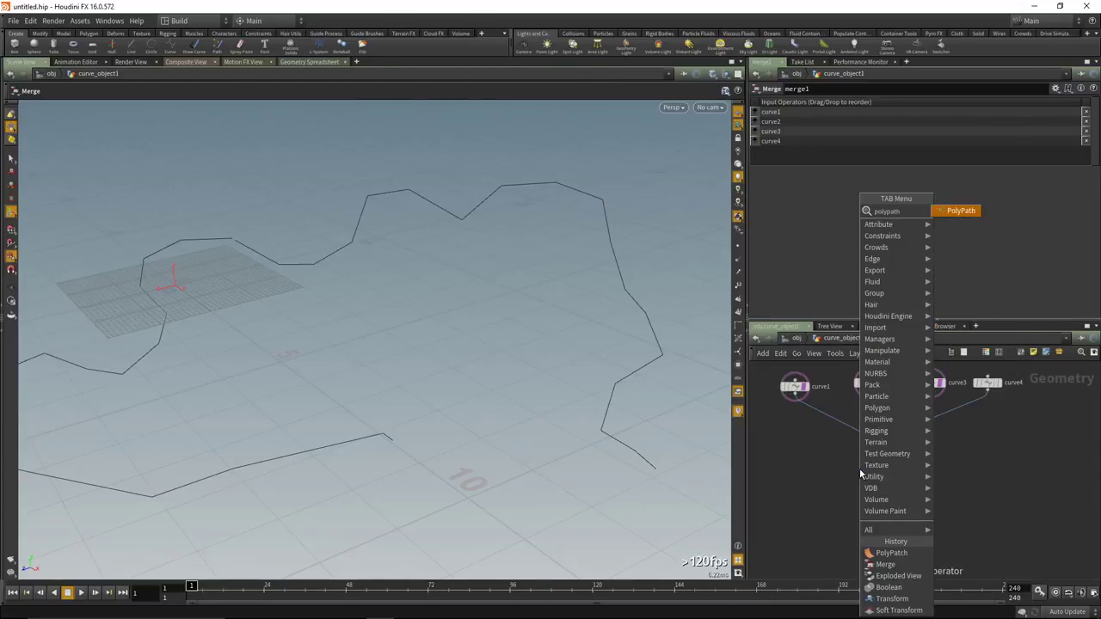
click(961, 211)
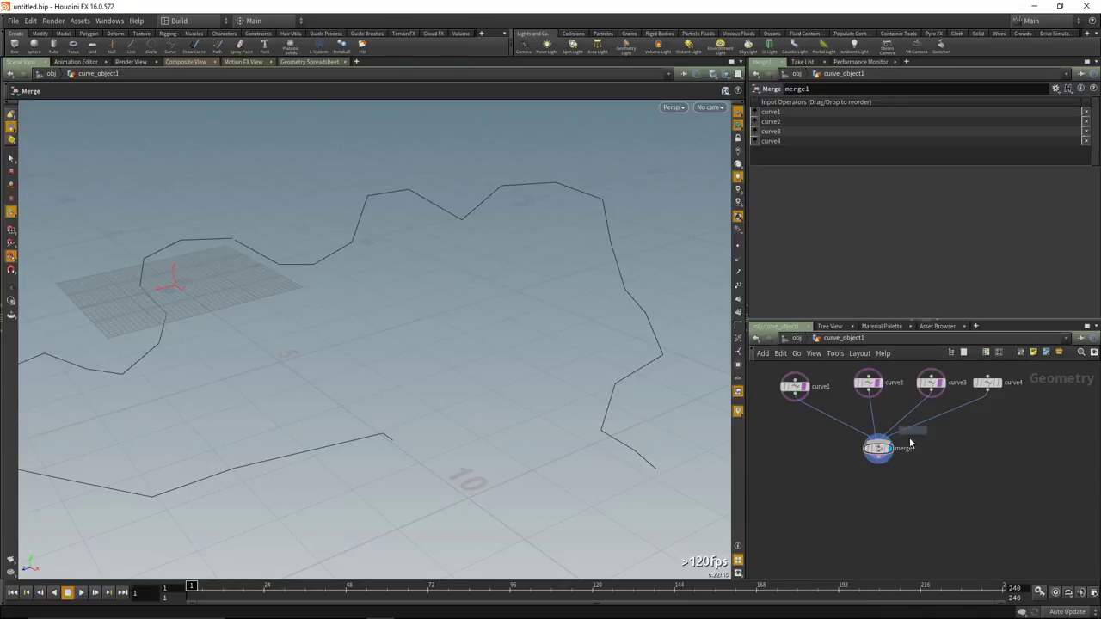
click(879, 486)
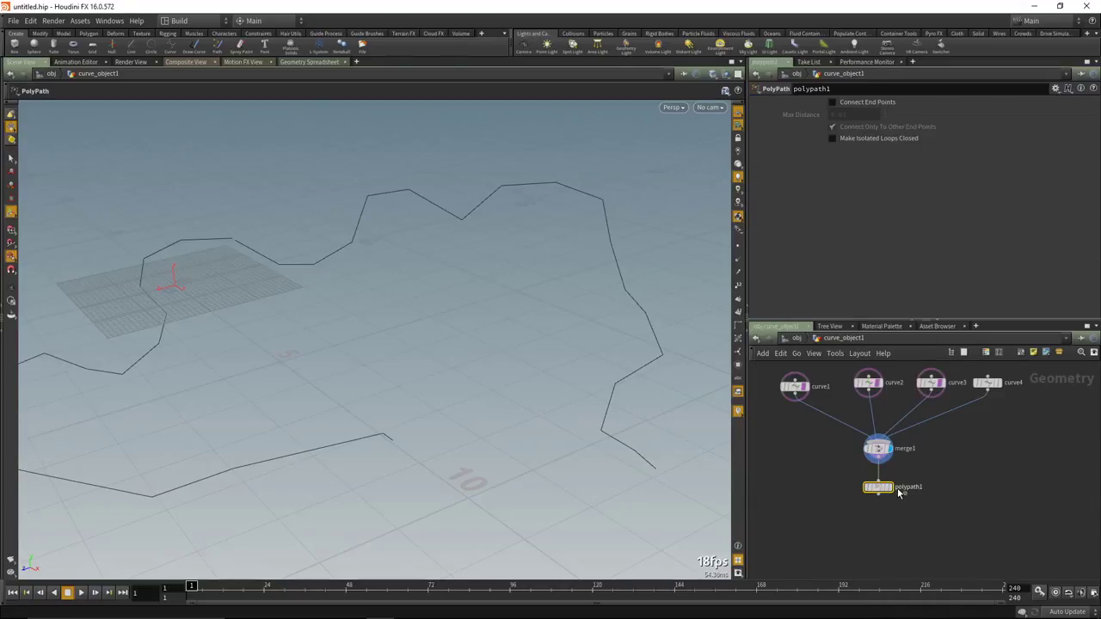
click(892, 492)
Enable Connect End Points on polypath1 and set its Max Distance to 0.219.
key(Escape)
drag(310, 280, 689, 253)
key(Return)
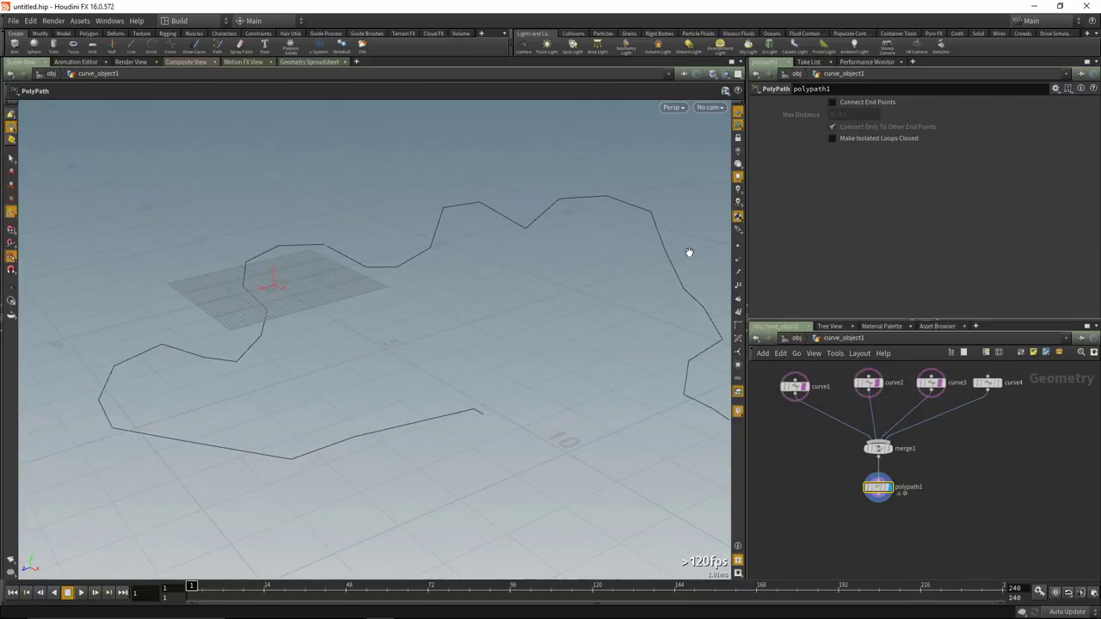
click(832, 102)
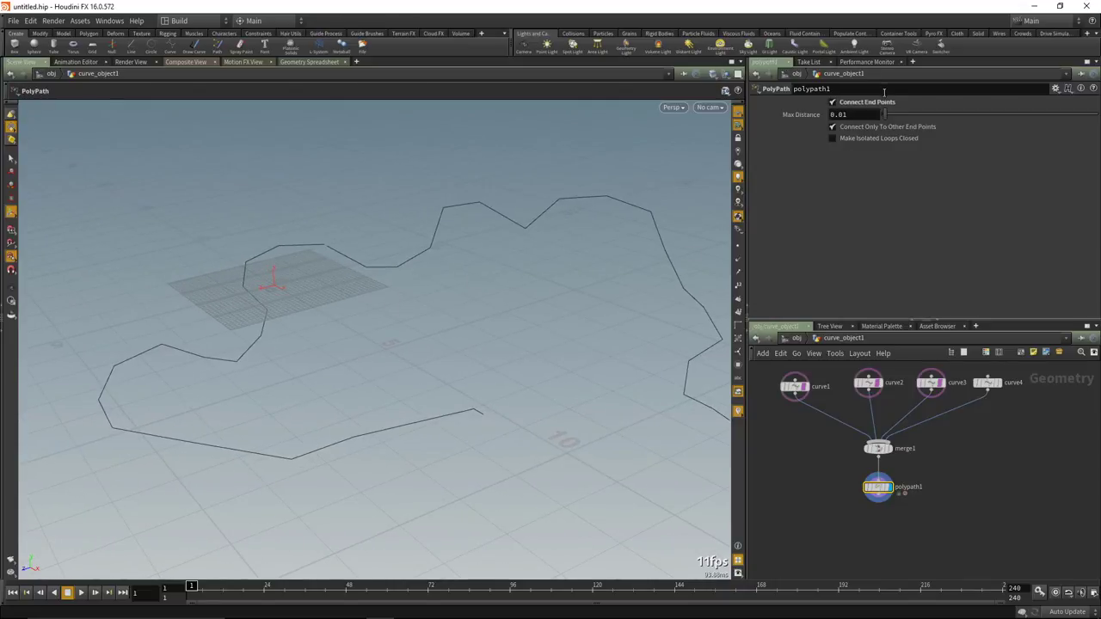
drag(889, 109, 930, 116)
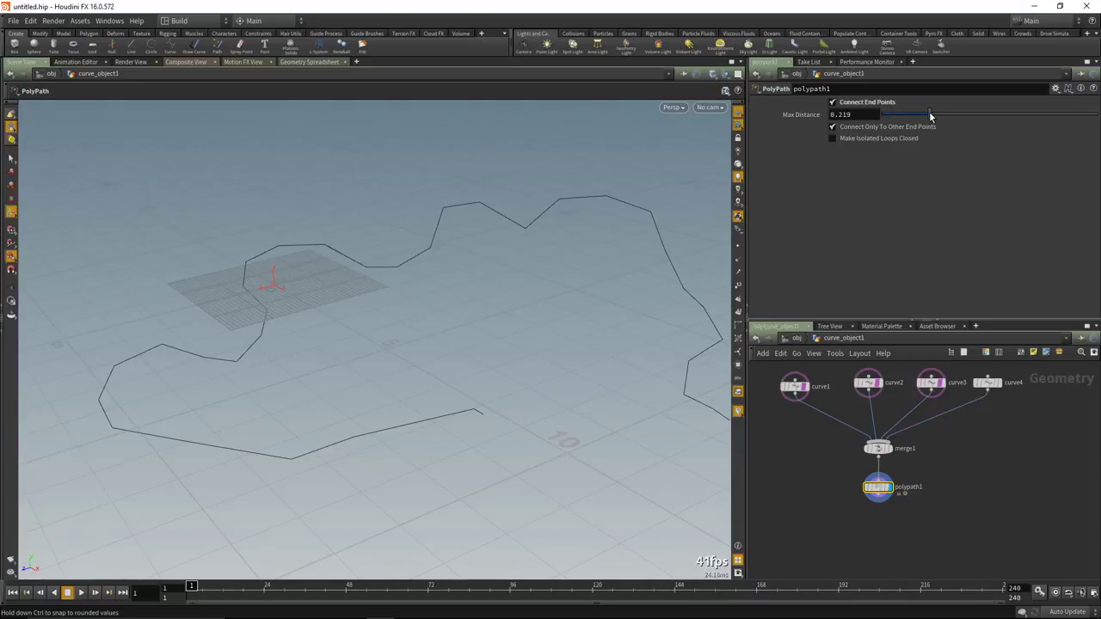
alt+drag(649, 195, 405, 297)
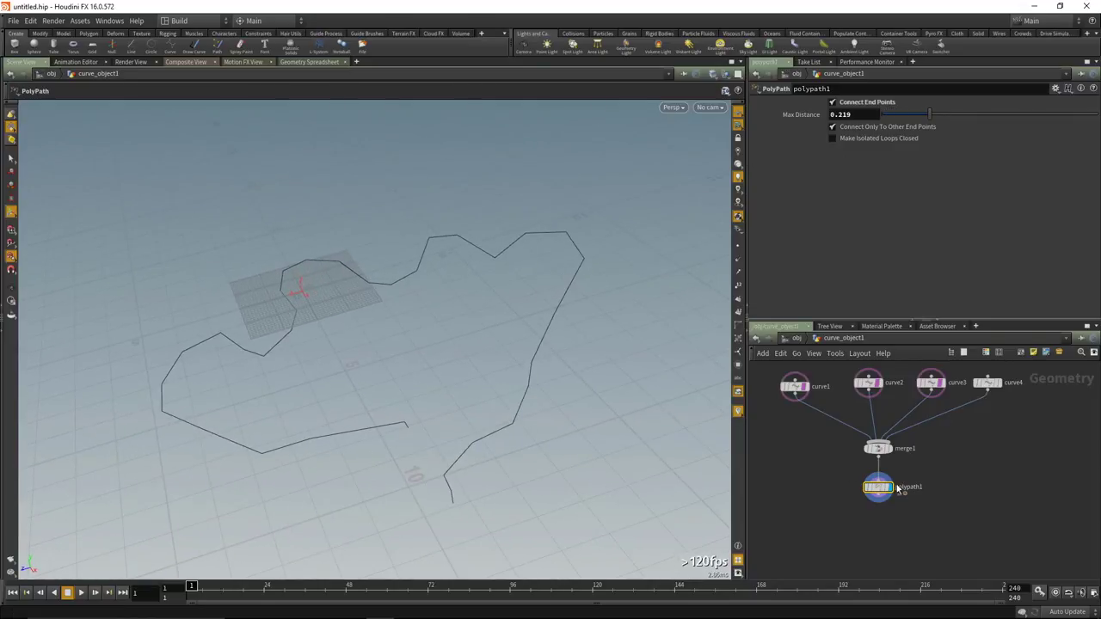
Turn off the template flags on curve1, curve2 and curve3, and check the geometry information of polypath1.
mouse_move(808, 392)
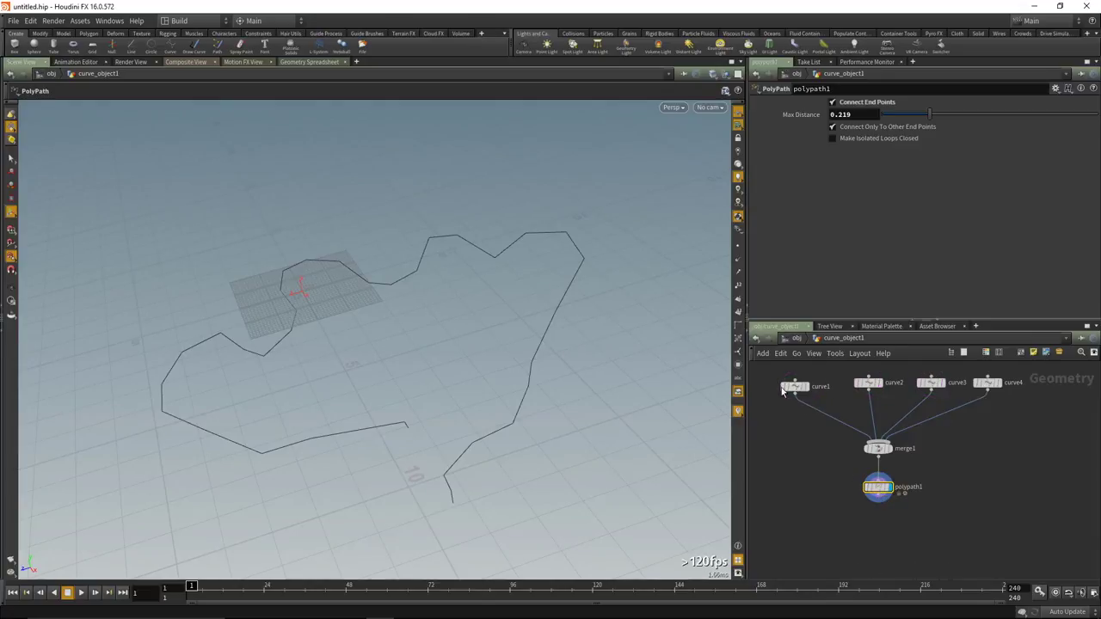
drag(878, 491, 880, 484)
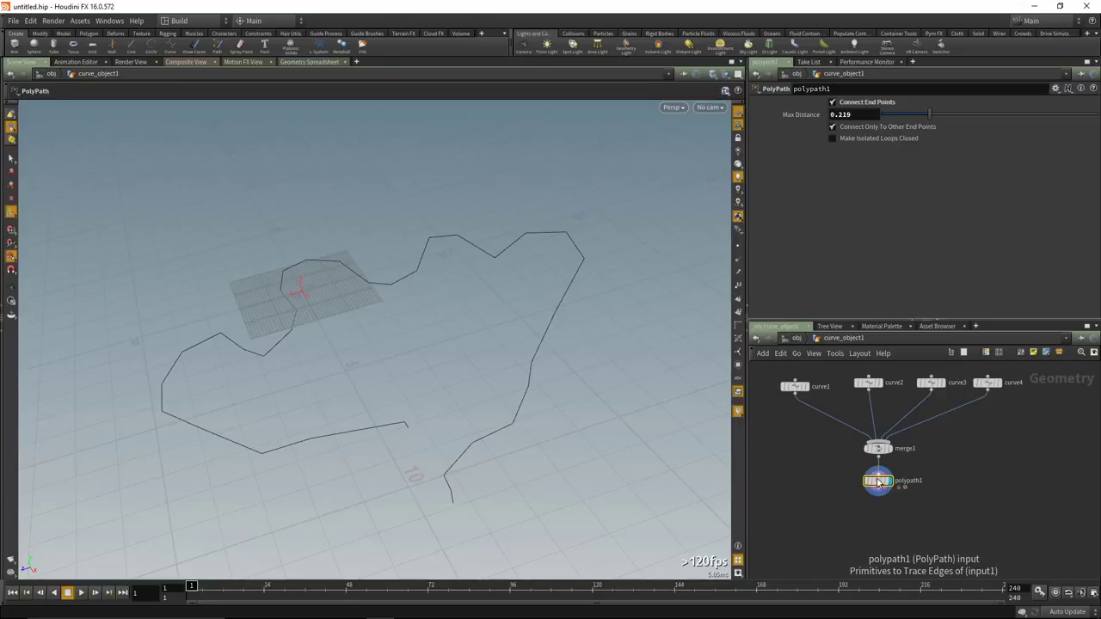
middle_click(882, 485)
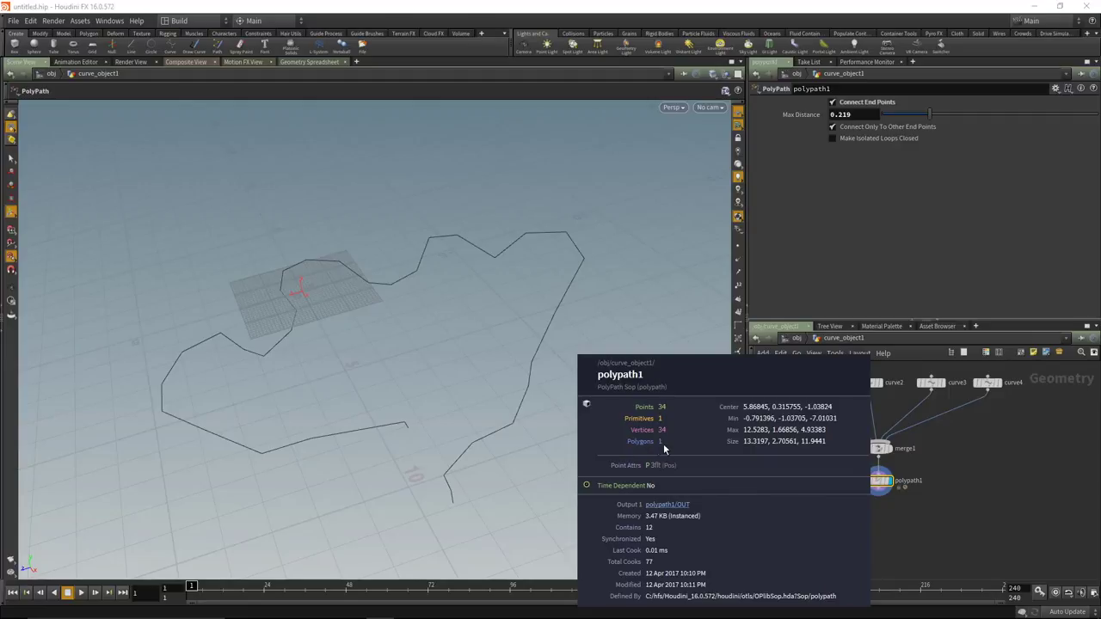
key(Escape)
drag(284, 362, 461, 376)
key(Return)
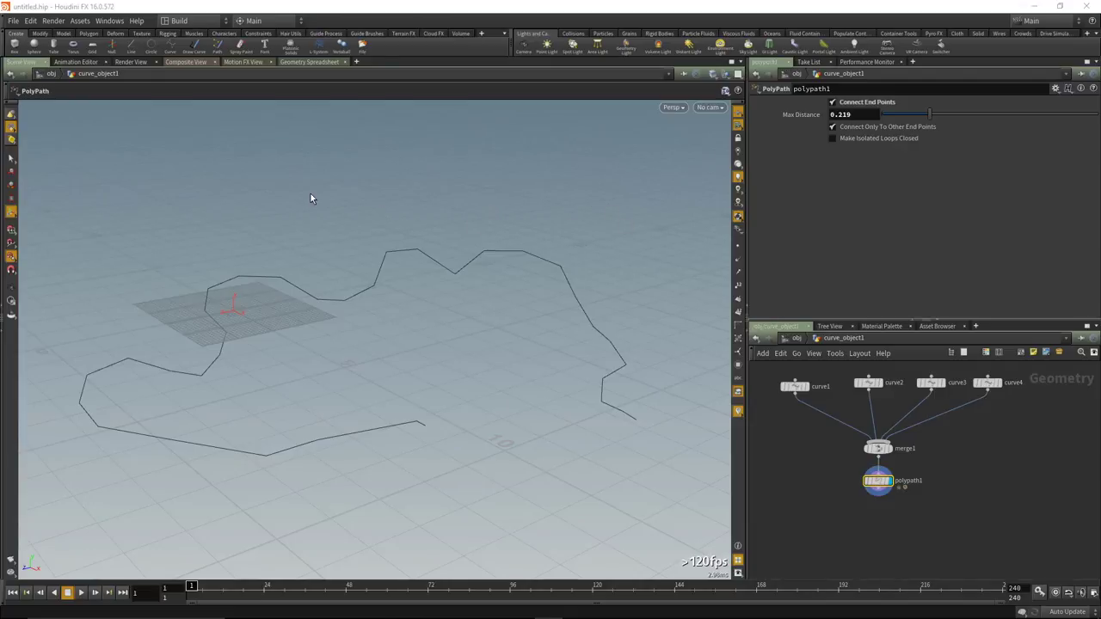
Open intersection_analysis_sop_examples.hip from the intersect_analysis_sop folder, discarding the changes to the current scene.
click(14, 21)
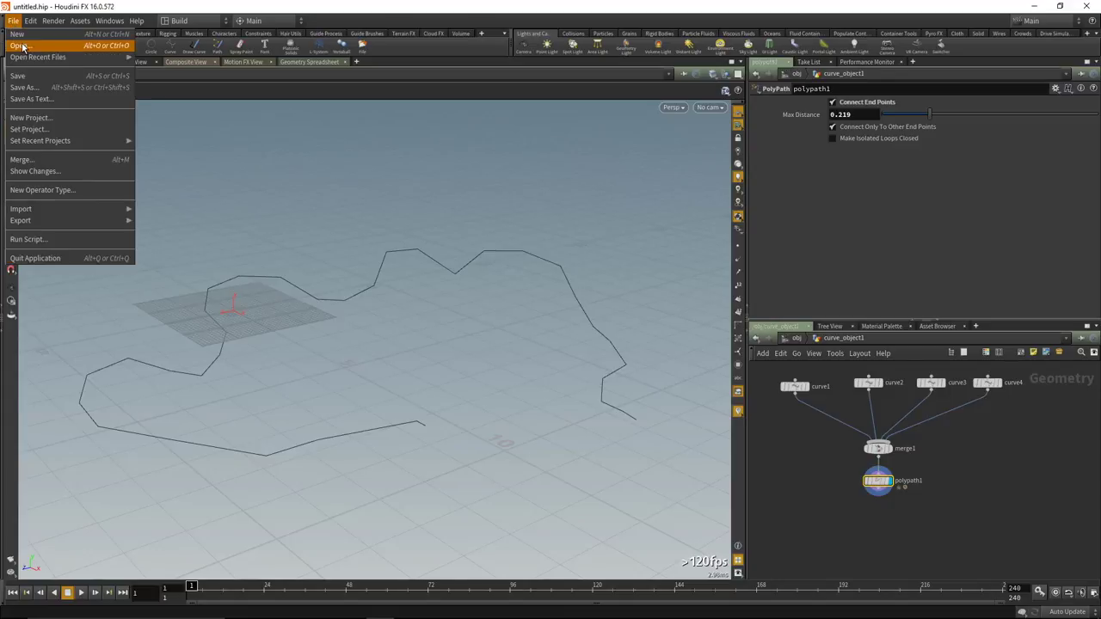
click(21, 46)
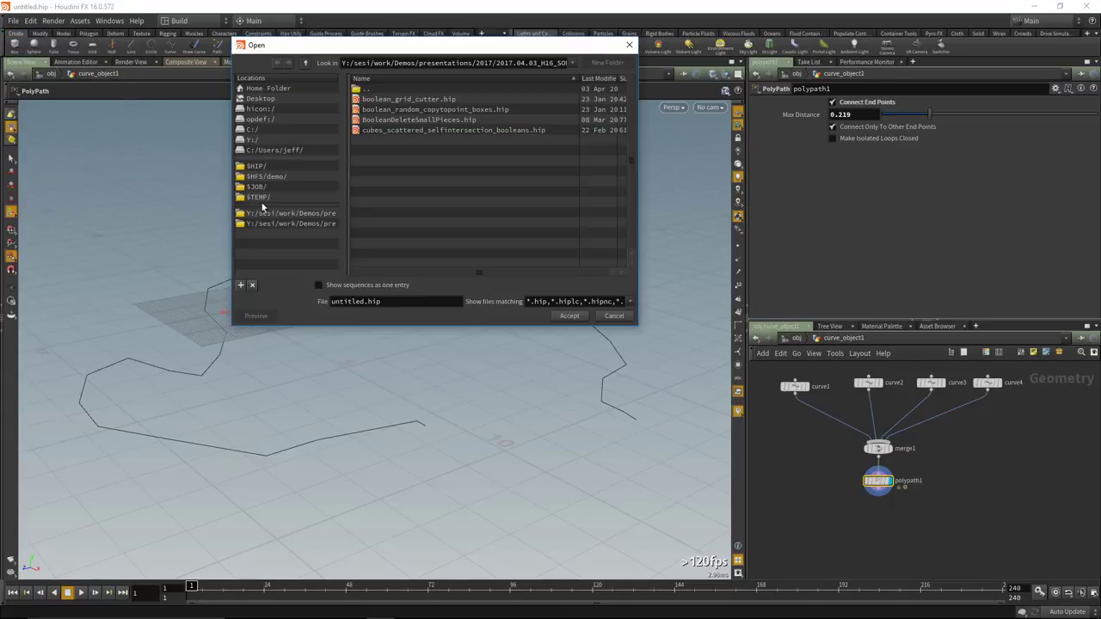
click(278, 224)
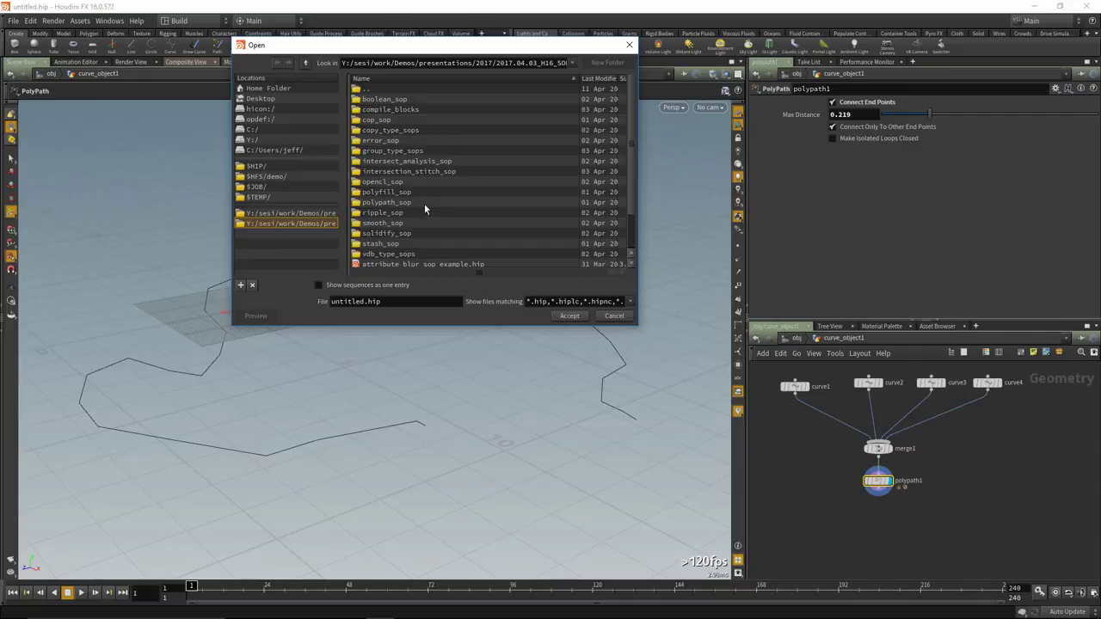
scroll(424, 204, down, 1)
click(418, 142)
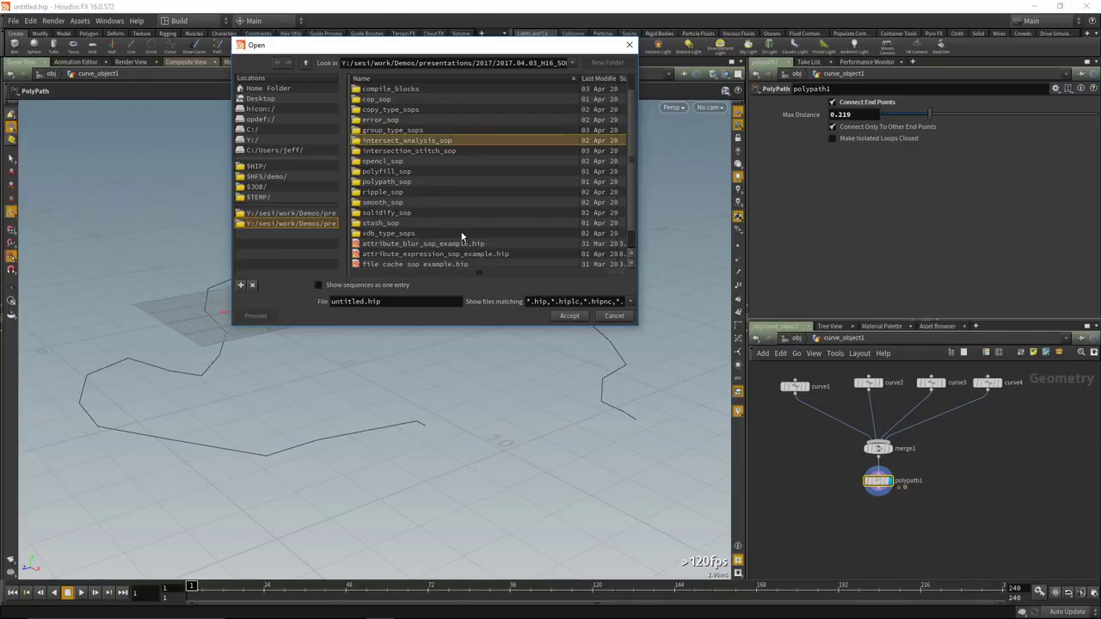
double_click(388, 143)
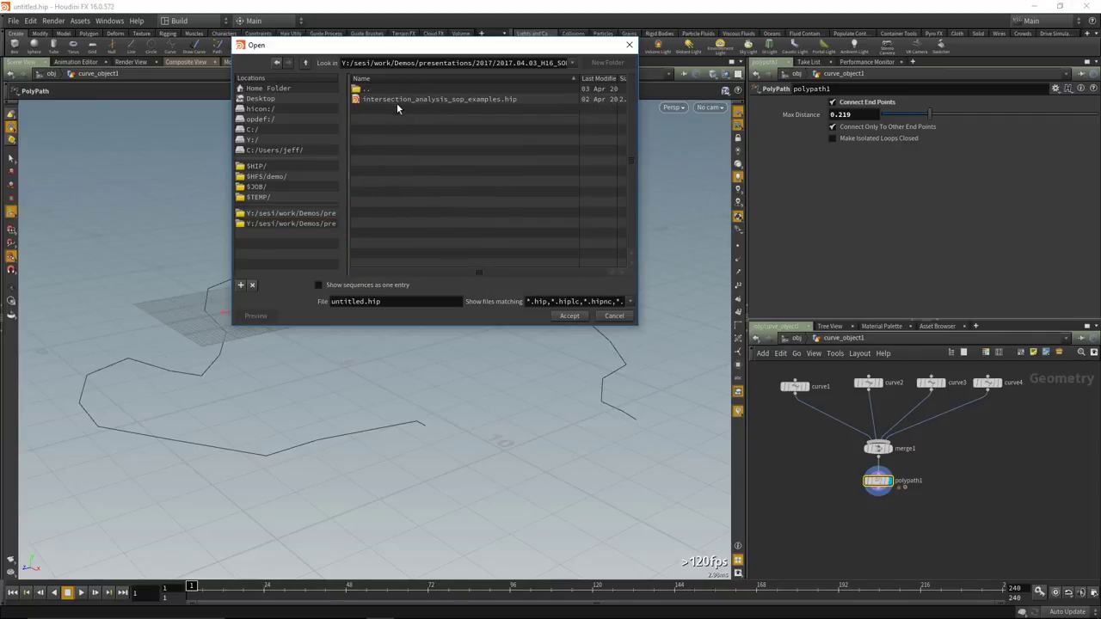
click(405, 100)
click(564, 316)
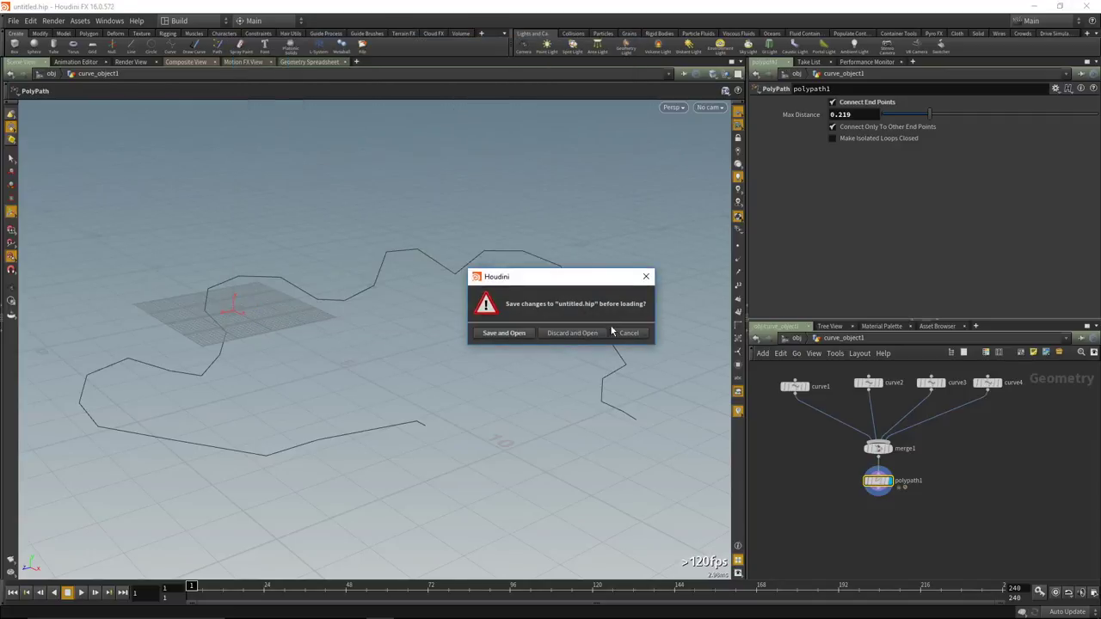
click(580, 338)
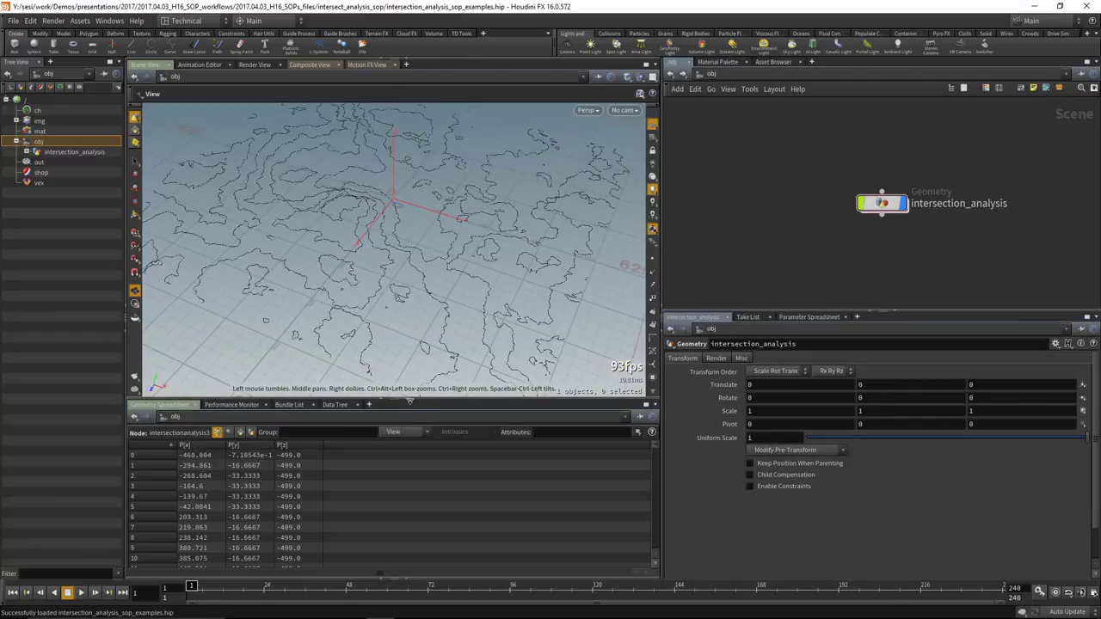
Collapse the geometry spreadsheet pane and enter the intersection_analysis object's network.
click(409, 402)
drag(388, 369, 416, 366)
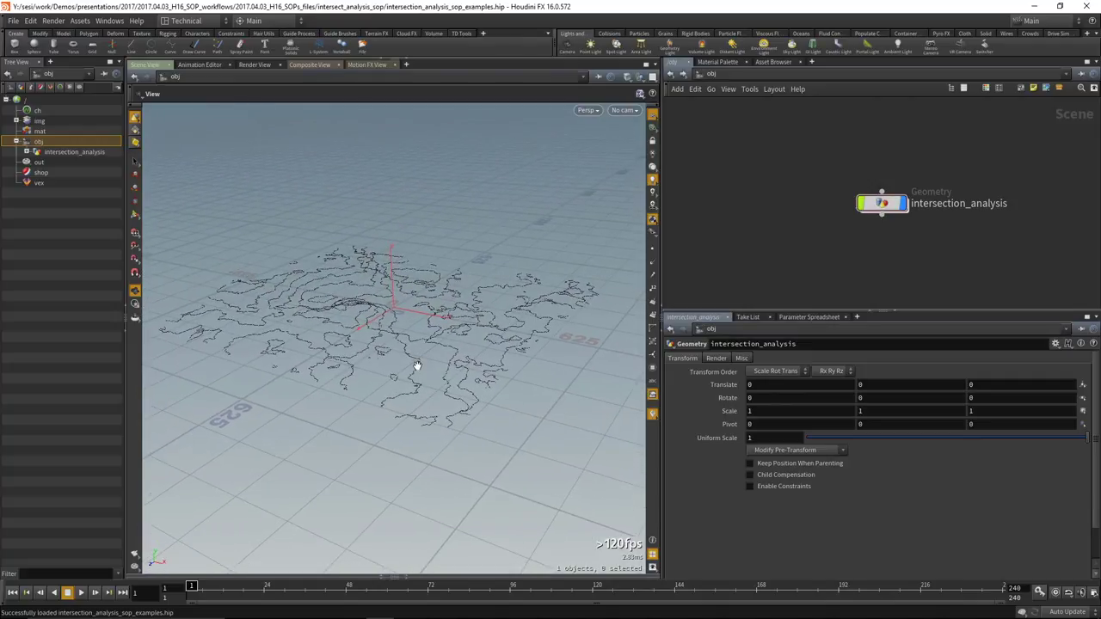
drag(892, 206, 849, 196)
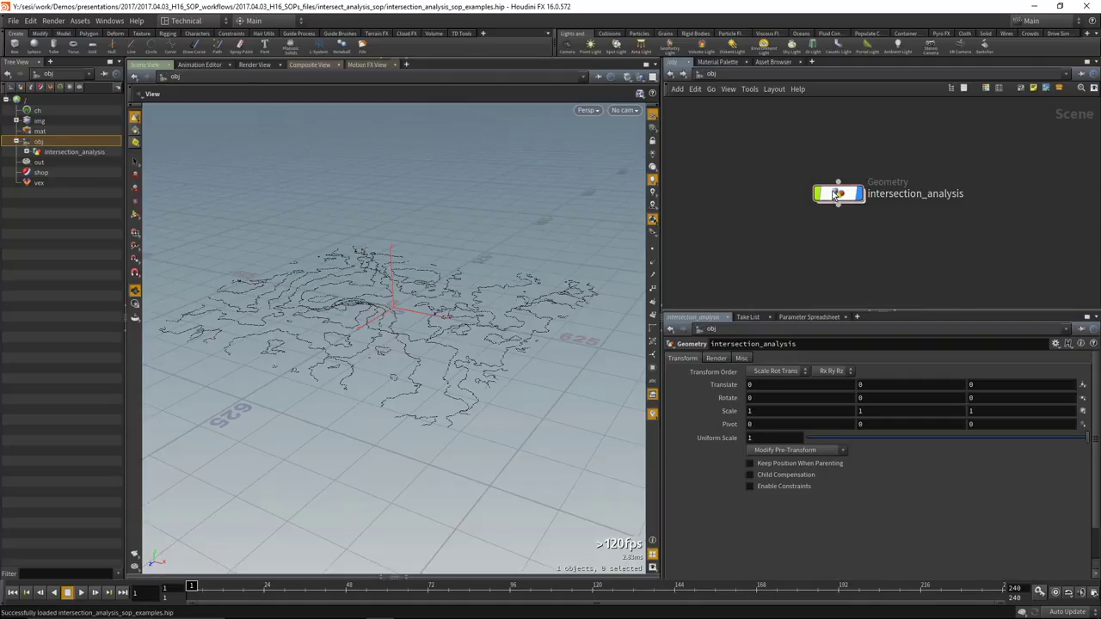
double_click(849, 196)
scroll(827, 235, up, 3)
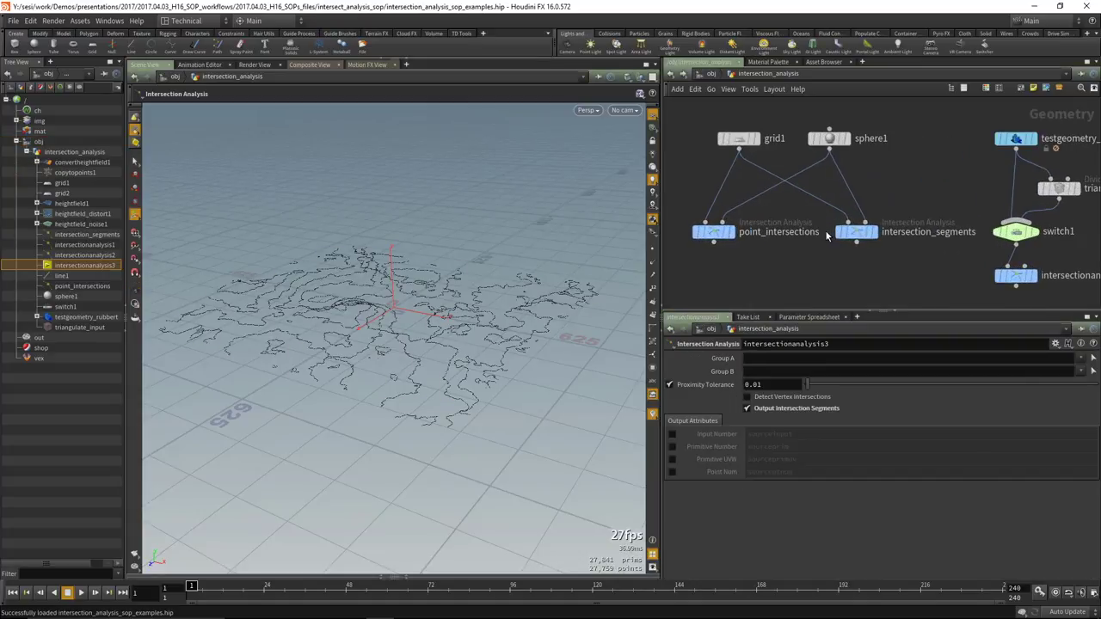
middle_drag(798, 219, 806, 228)
drag(427, 282, 489, 313)
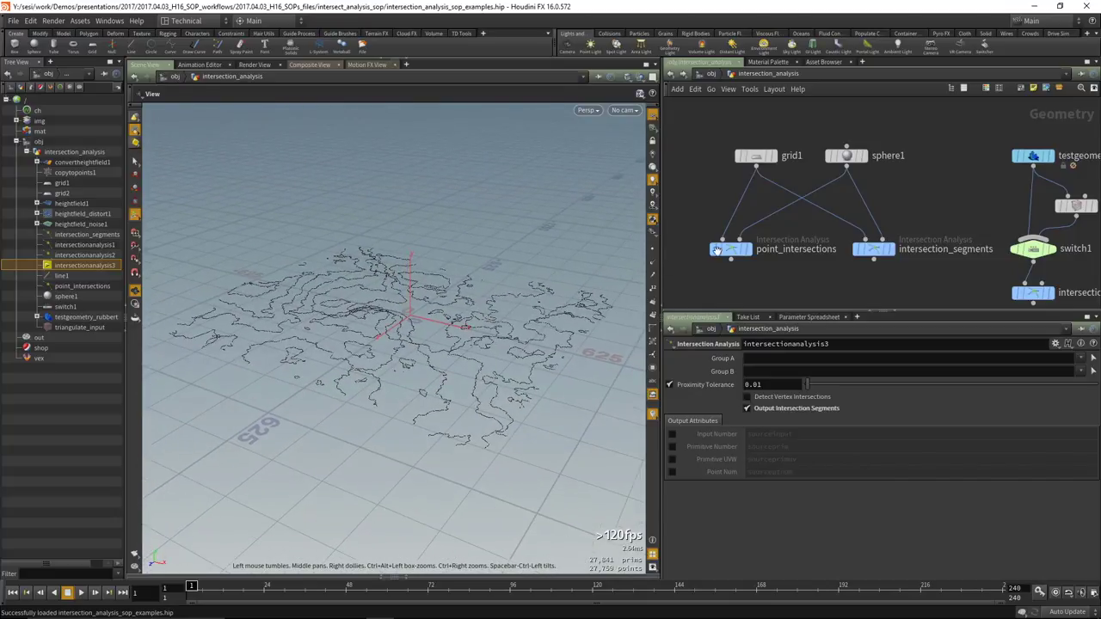
middle_drag(789, 275, 778, 265)
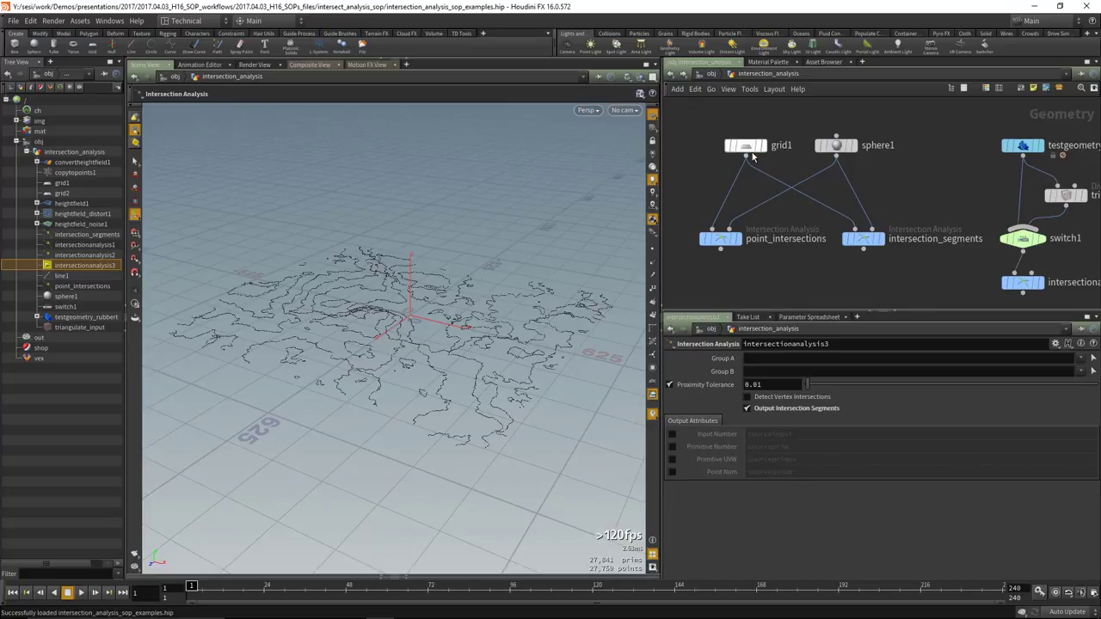
Display the input nodes sphere1 and grid1 in turn, and display the output of point_intersections.
mouse_move(764, 152)
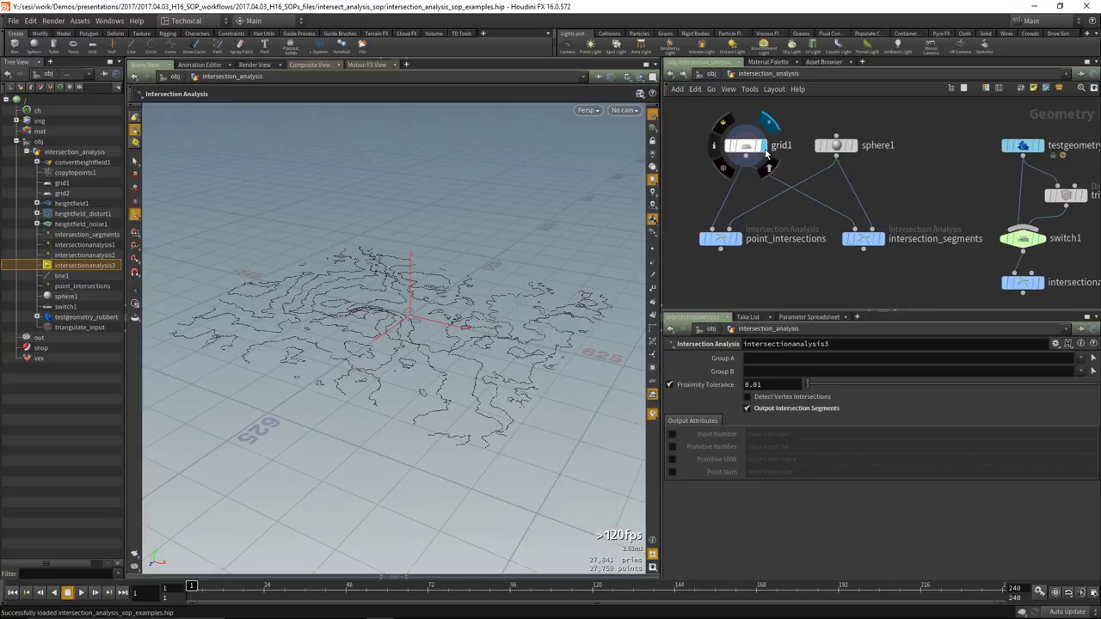
mouse_move(854, 150)
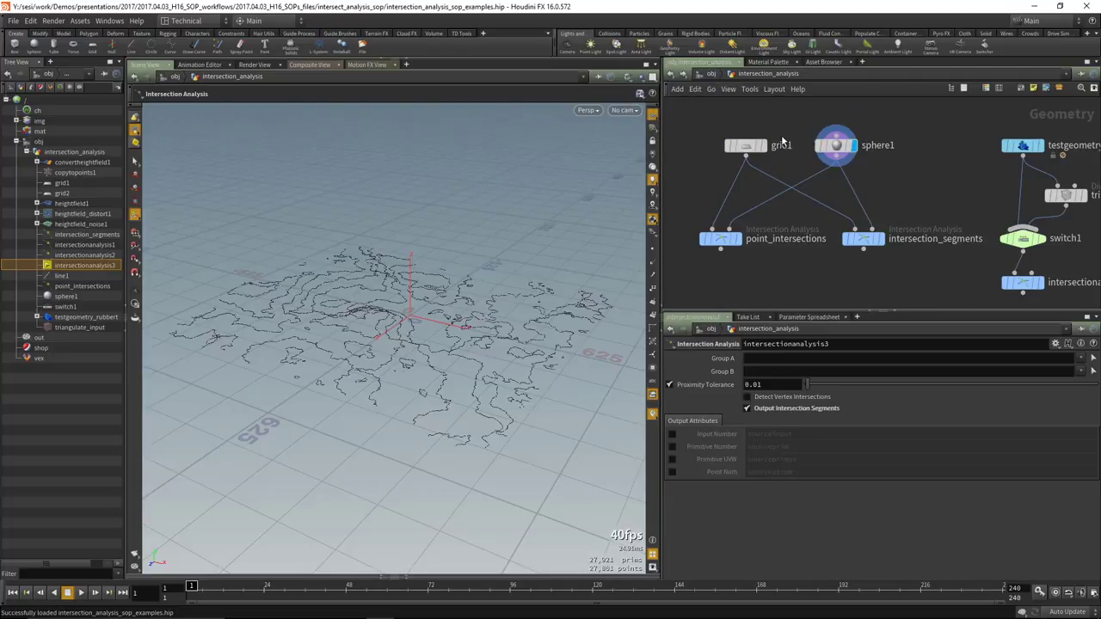
click(745, 146)
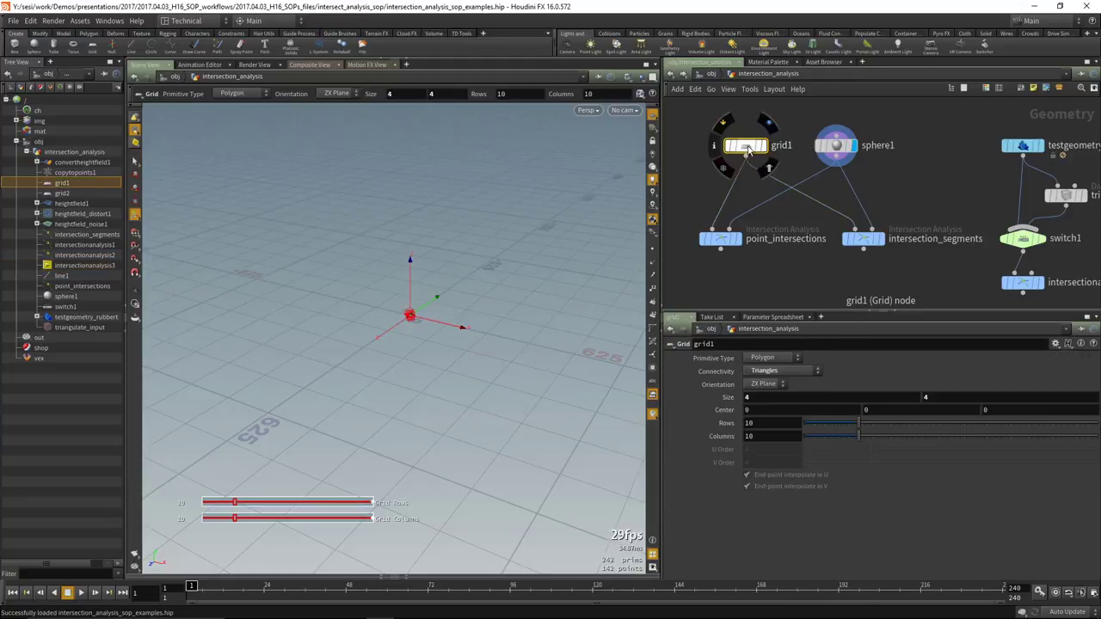
click(764, 146)
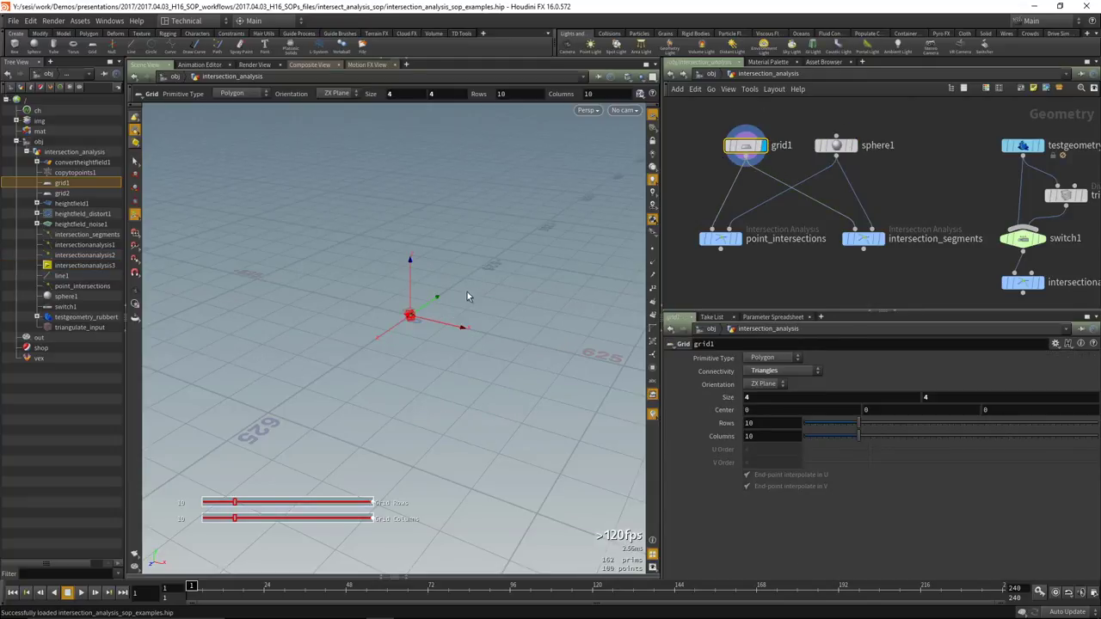
click(854, 145)
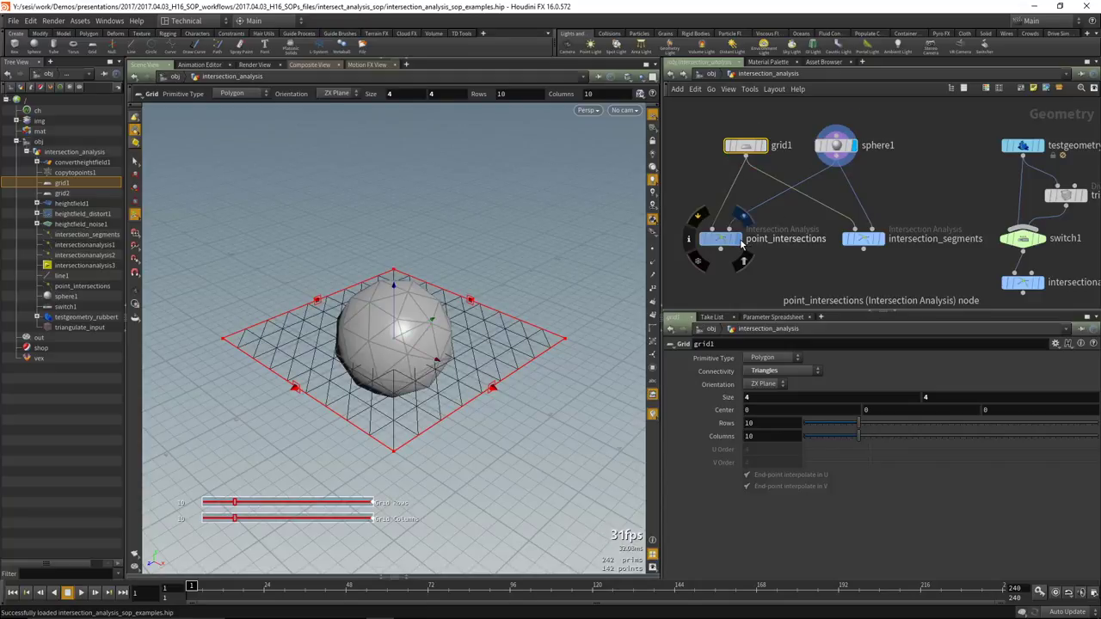
click(745, 241)
click(721, 239)
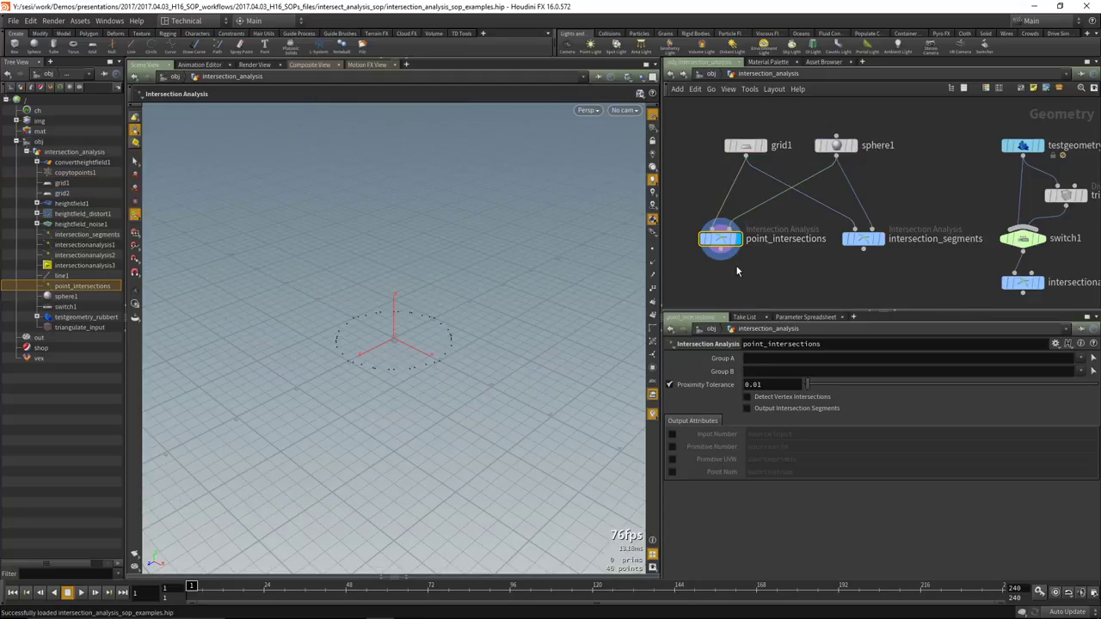
Set grid1's Connectivity to Quadrilaterals.
click(749, 148)
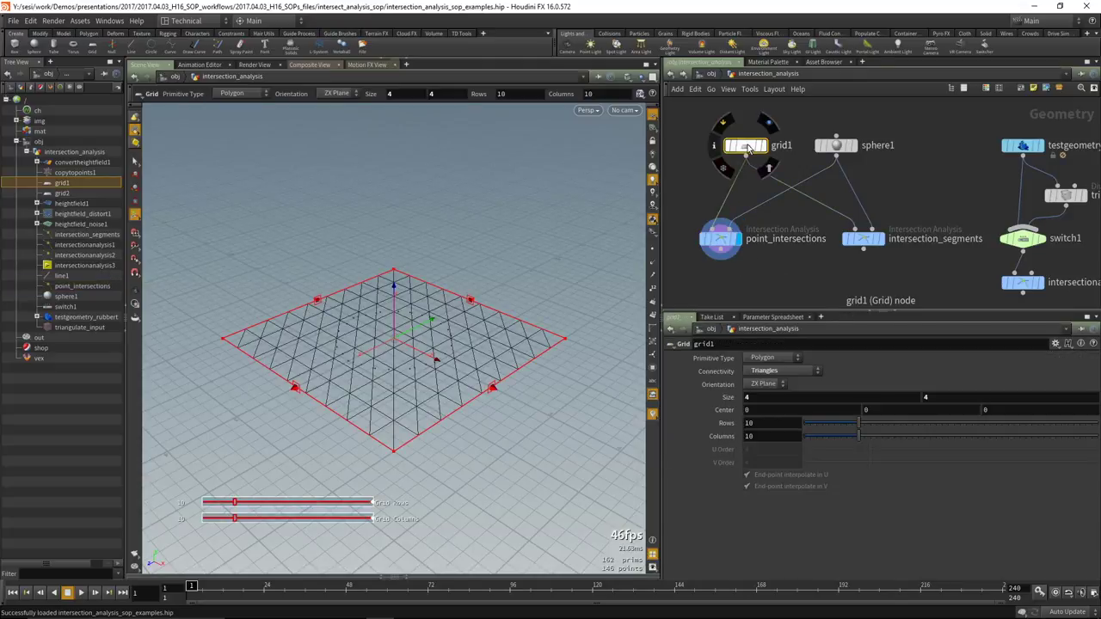
click(772, 374)
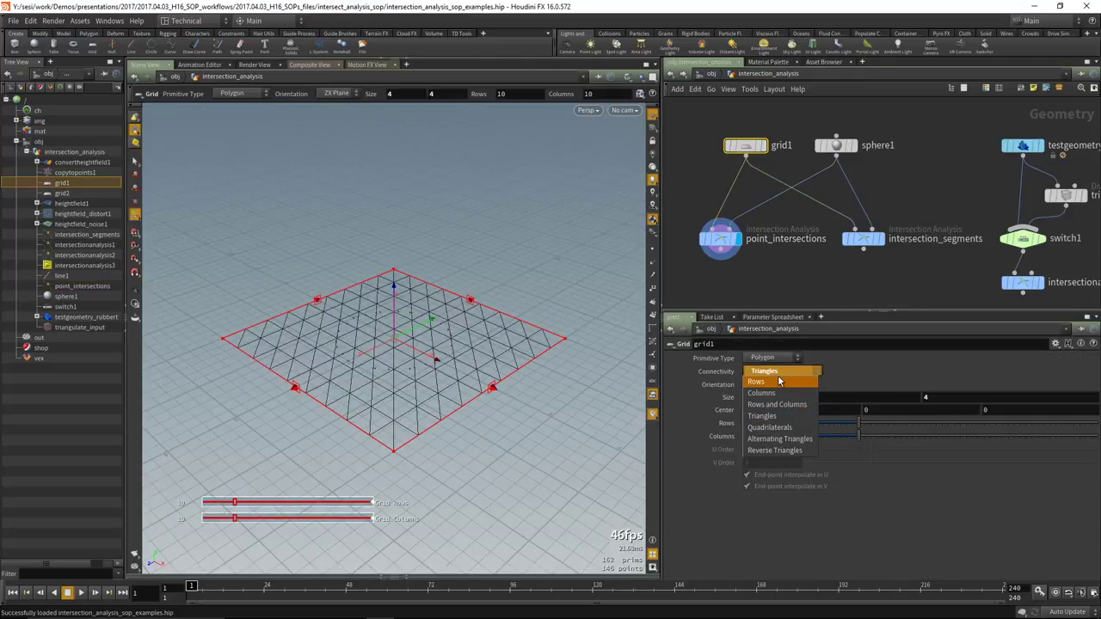
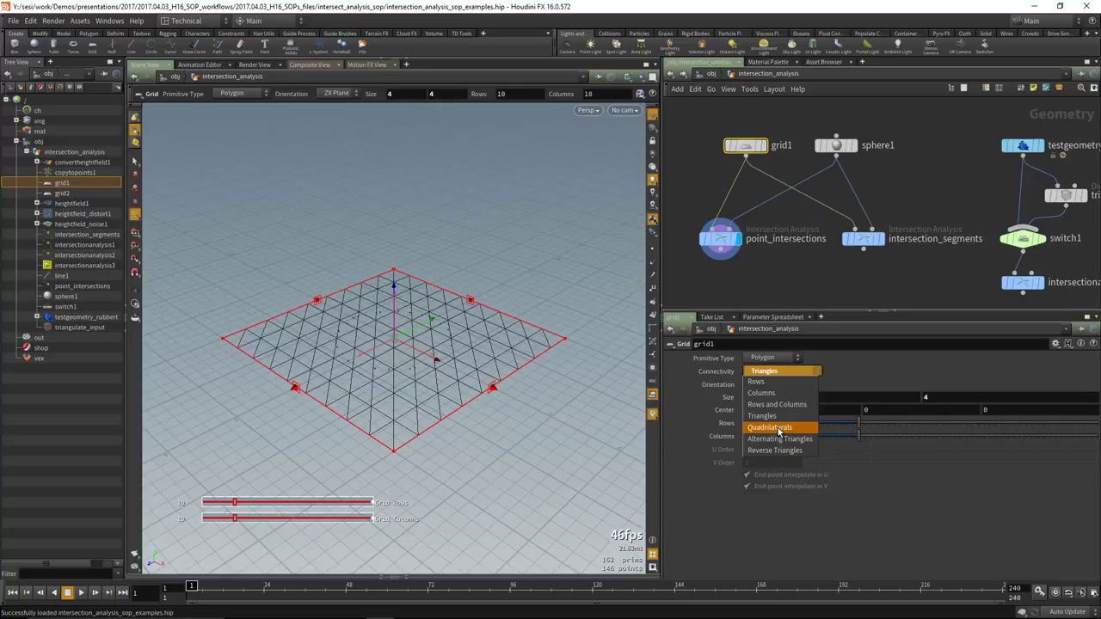
click(779, 430)
Insert a Divide node between grid1 and point_intersections, and select point_intersections to view its points.
drag(720, 239, 719, 261)
click(720, 261)
key(Tab)
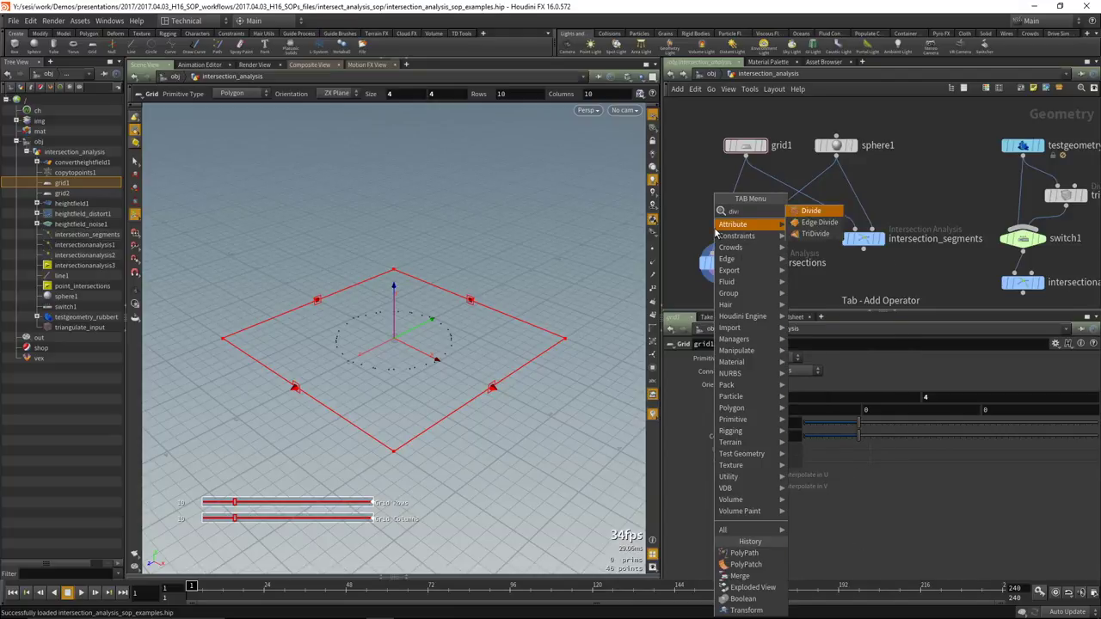
key(Escape)
click(707, 215)
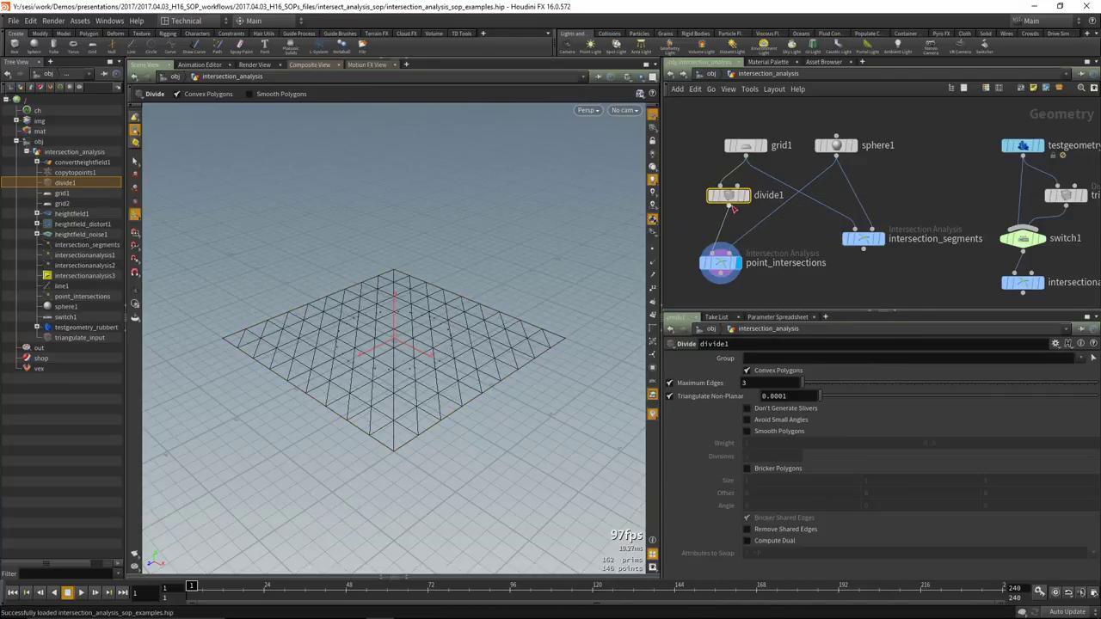
click(711, 214)
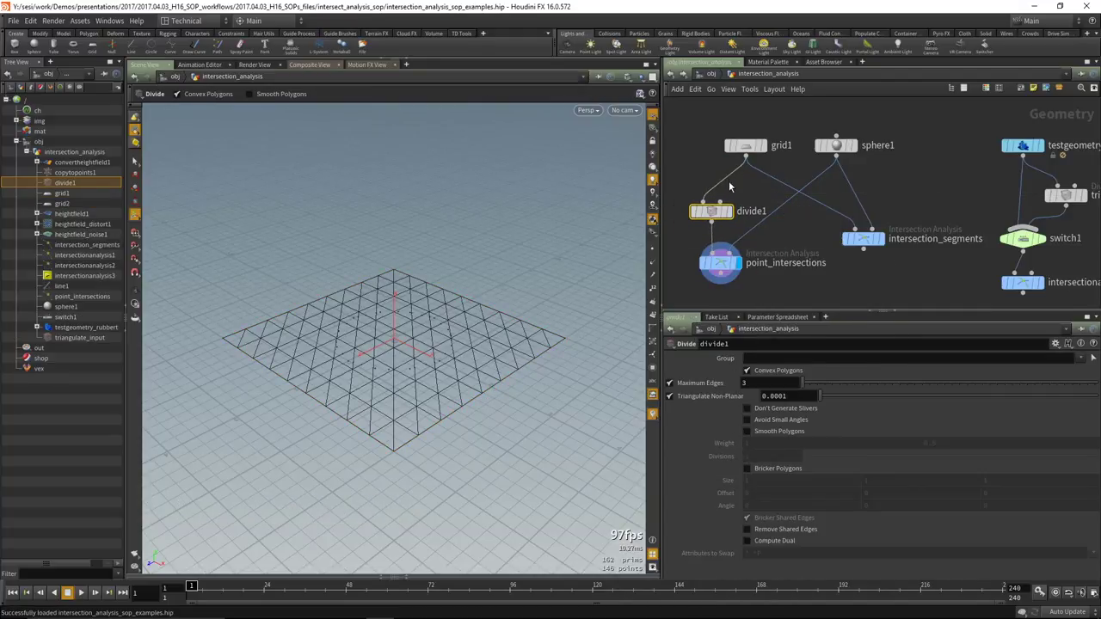
click(721, 258)
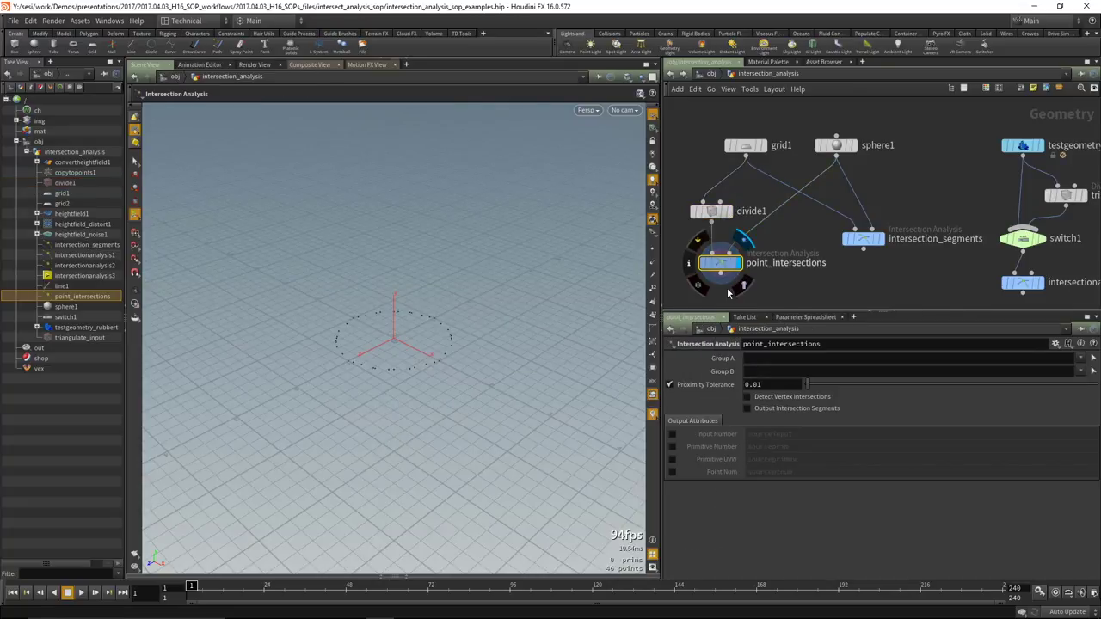
Template grid1 and sphere1 and examine the points of point_intersections against both shapes.
middle_drag(795, 287, 805, 256)
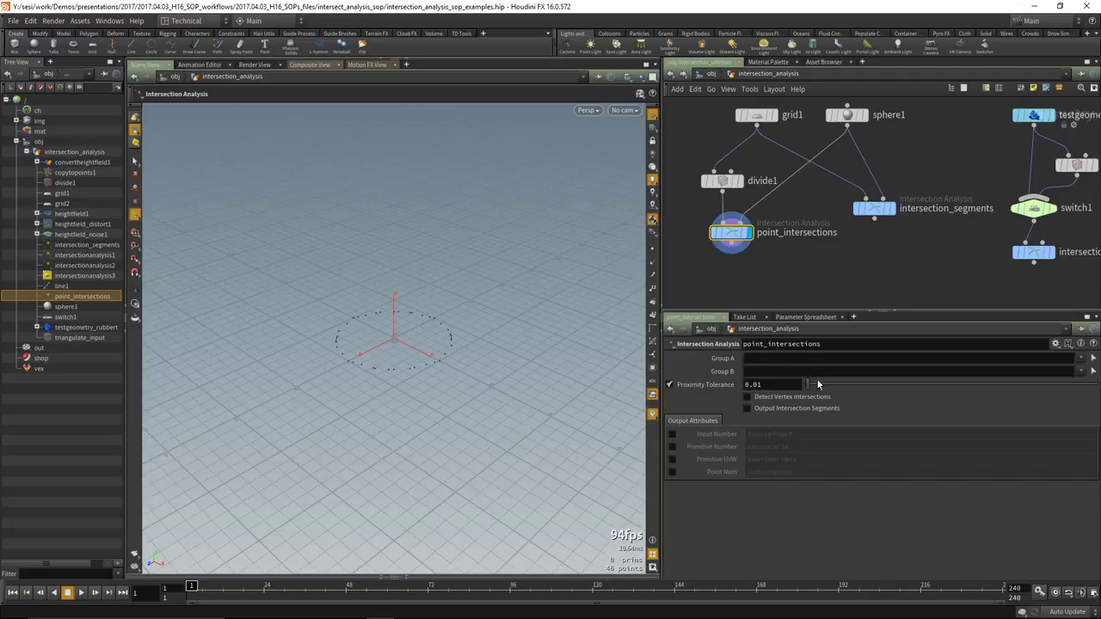
scroll(388, 359, up, 5)
drag(725, 110, 885, 136)
alt+drag(435, 318, 348, 370)
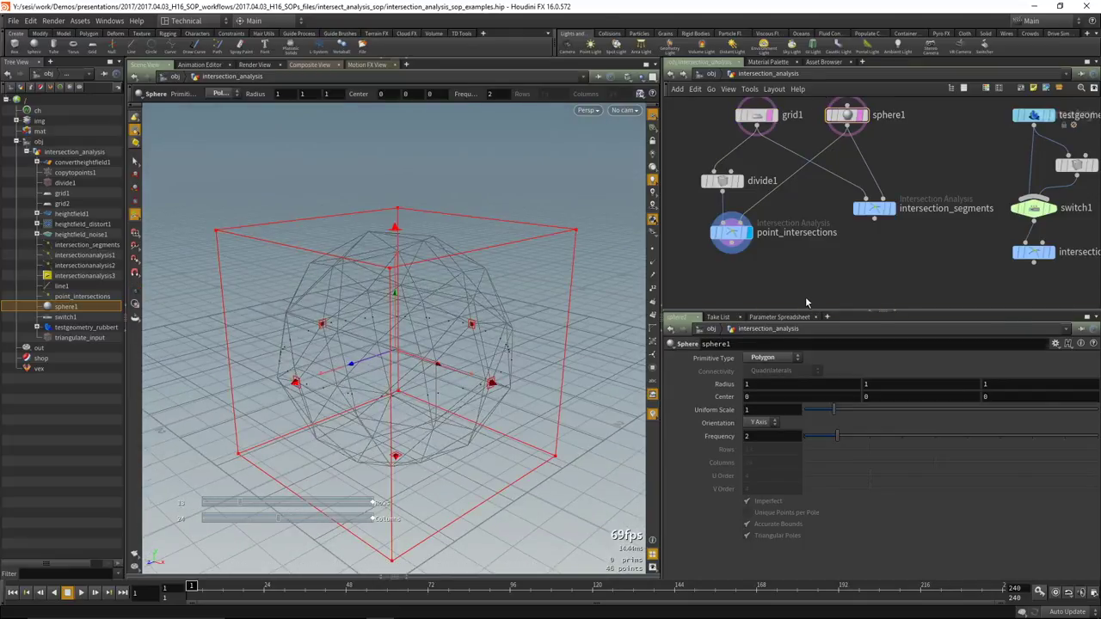
click(732, 236)
alt+drag(376, 399, 405, 400)
scroll(930, 258, down, 3)
scroll(807, 216, up, 3)
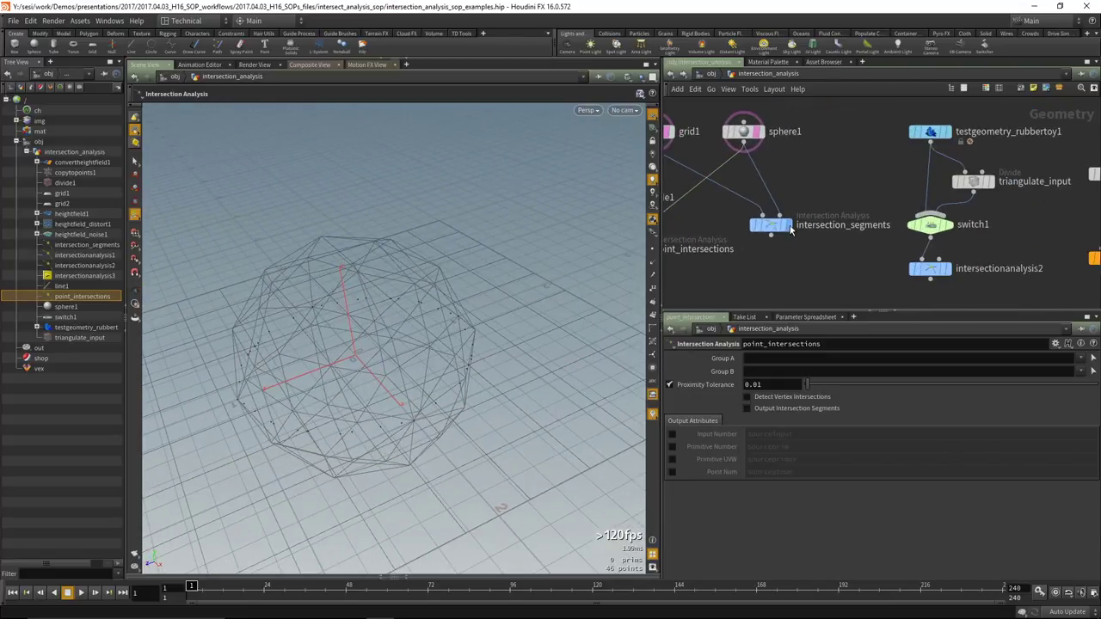
Display the output of intersection_segments, turn off the template flags on grid1 and sphere1, and check the node's information.
click(788, 226)
drag(773, 226, 773, 239)
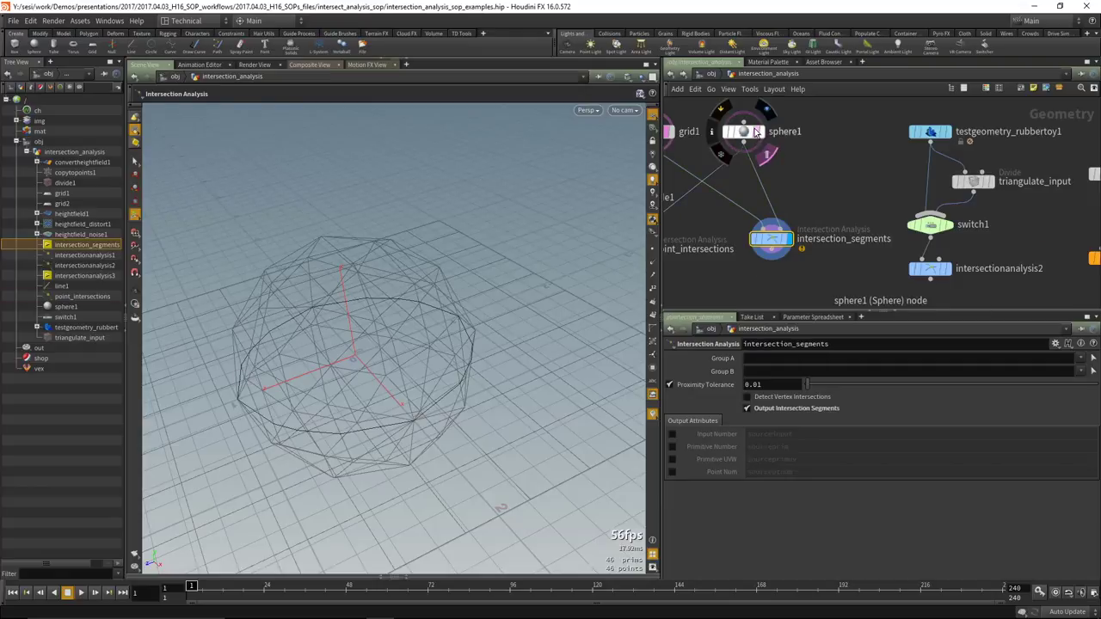
scroll(757, 131, up, 2)
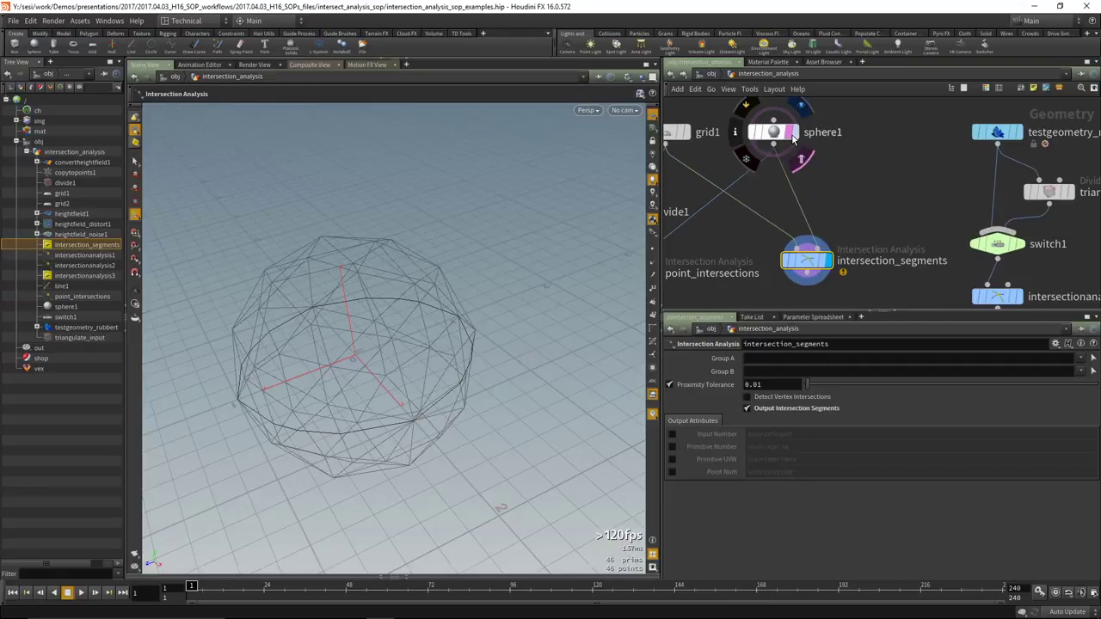
click(798, 110)
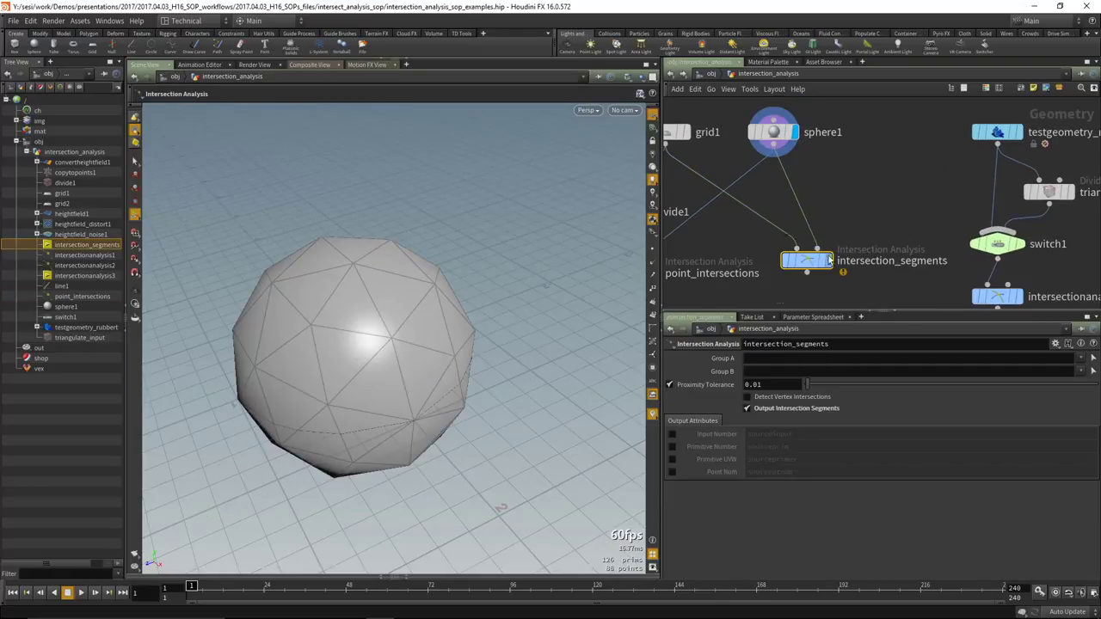
click(829, 260)
scroll(804, 263, down, 1)
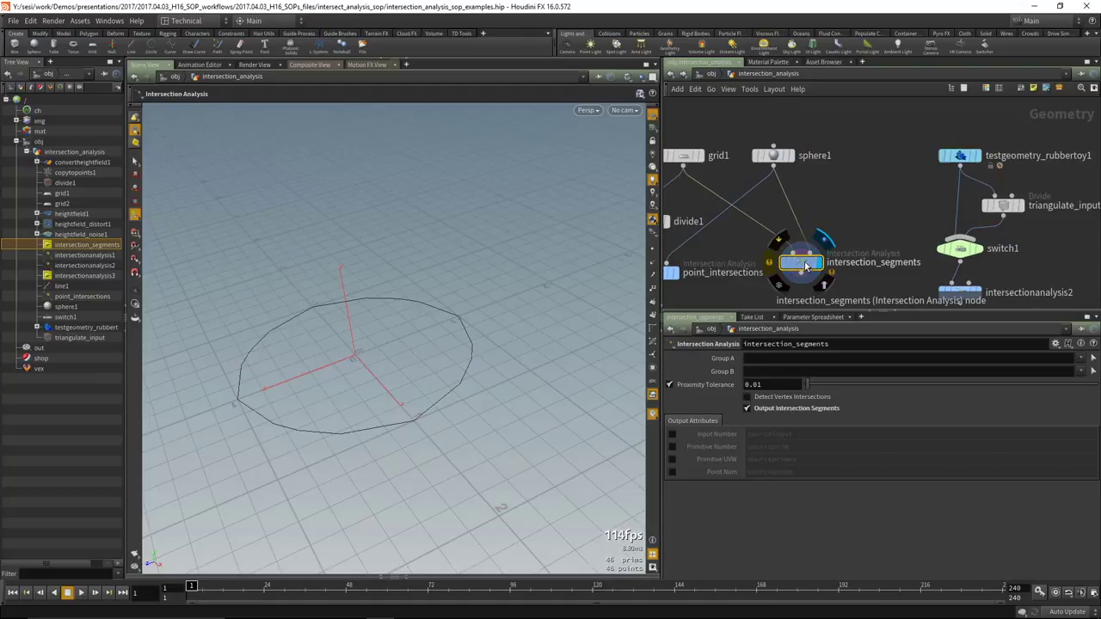
middle_click(805, 264)
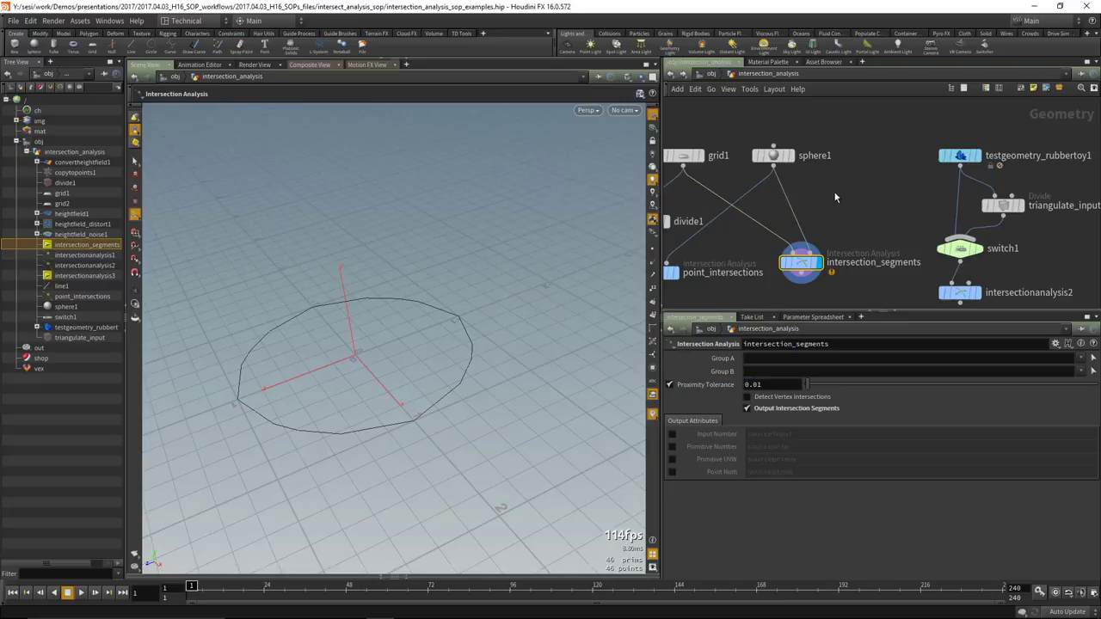
Rewire the first input of intersection_segments from grid1 to the output of divide1.
middle_drag(843, 207, 931, 190)
drag(839, 200, 737, 214)
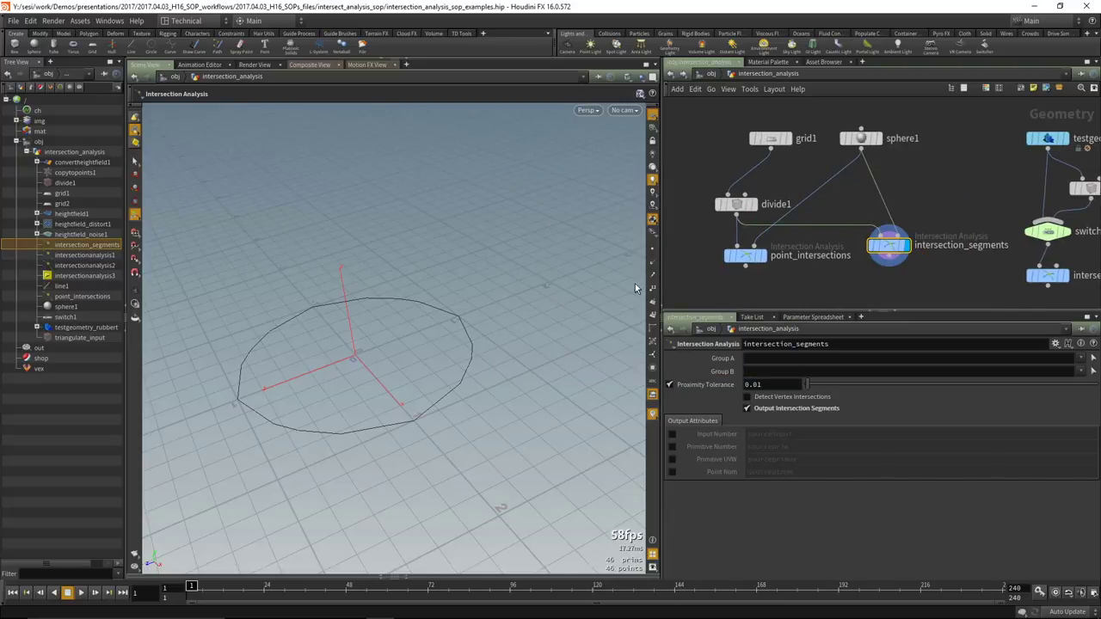
middle_drag(832, 289, 766, 278)
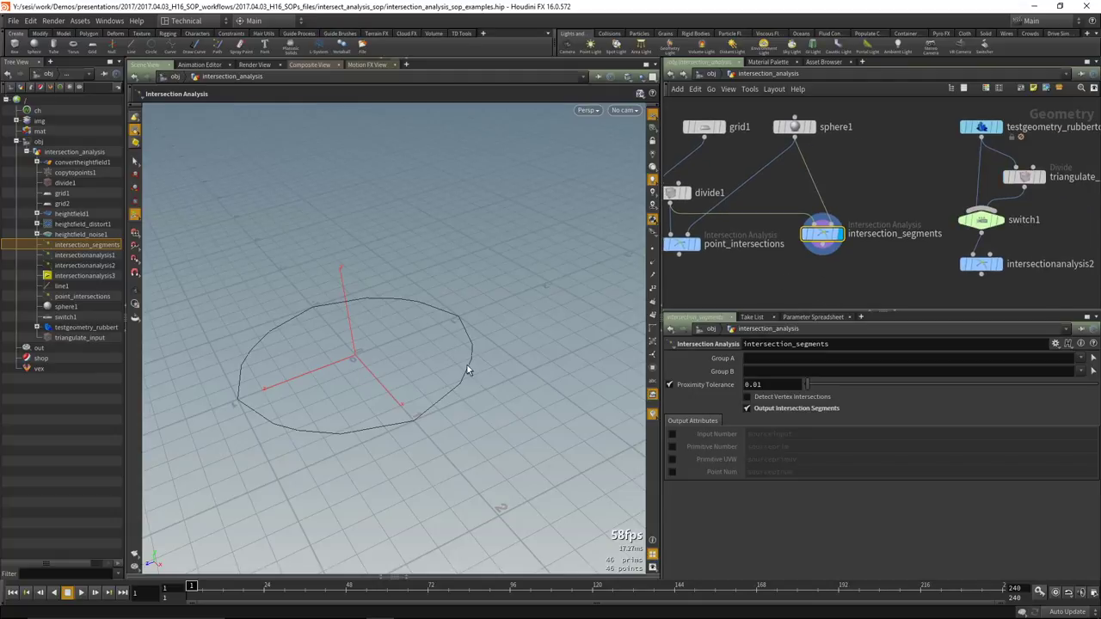
Display testgeometry_rubbertoy1 and the triangulate_input Divide node in turn to examine the rubber toy geometry.
scroll(732, 249, down, 3)
drag(799, 238, 800, 249)
scroll(762, 247, up, 2)
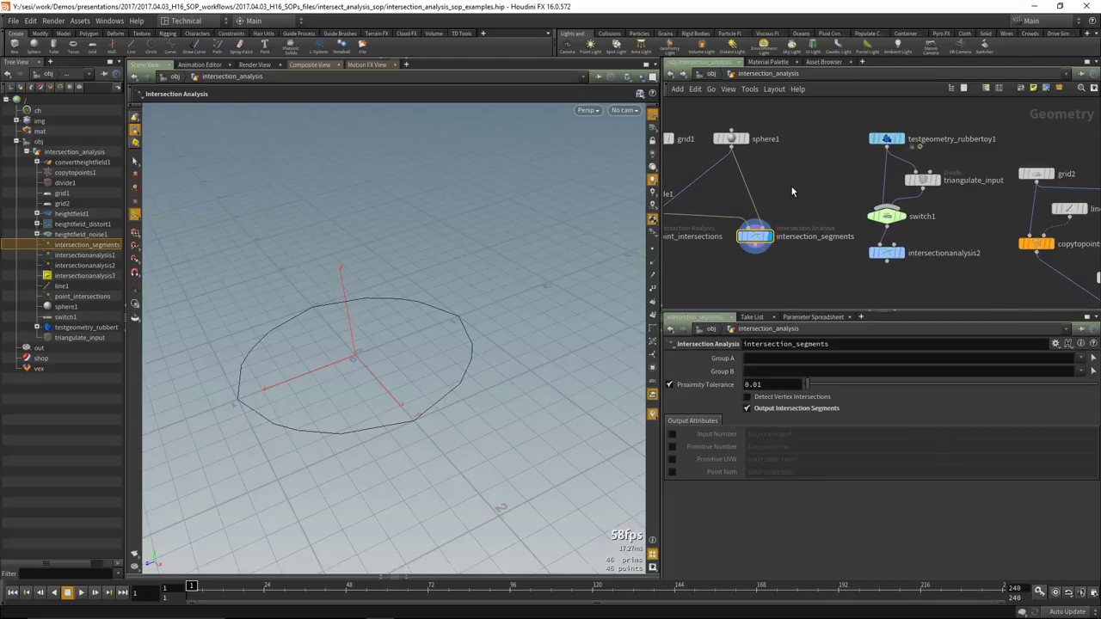
middle_drag(721, 160, 831, 200)
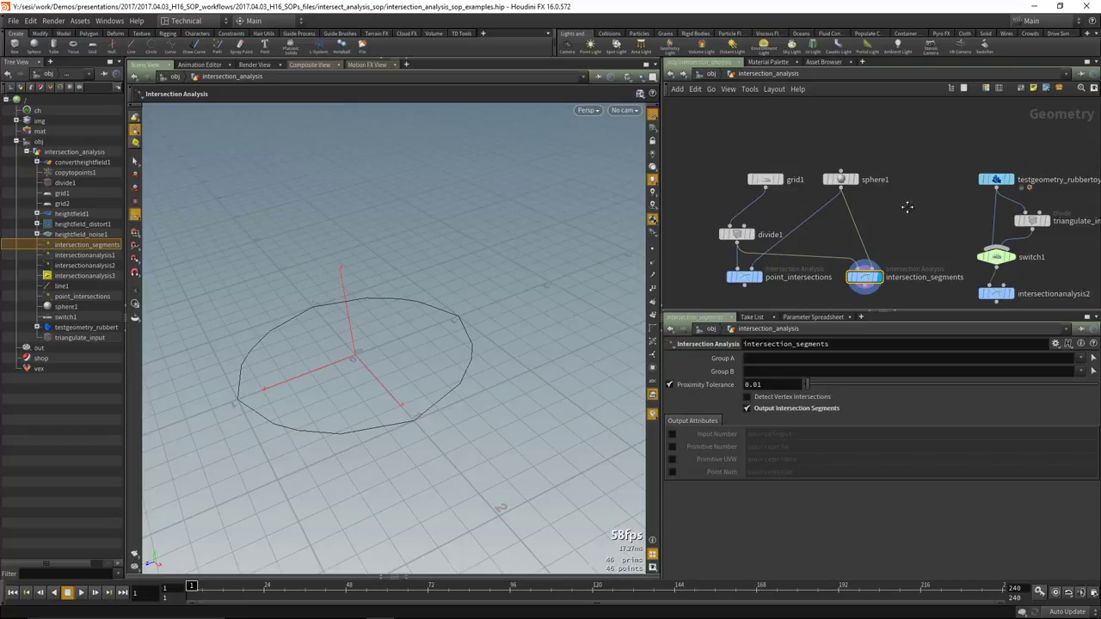
middle_drag(907, 207, 866, 208)
mouse_move(721, 182)
middle_drag(764, 185, 493, 147)
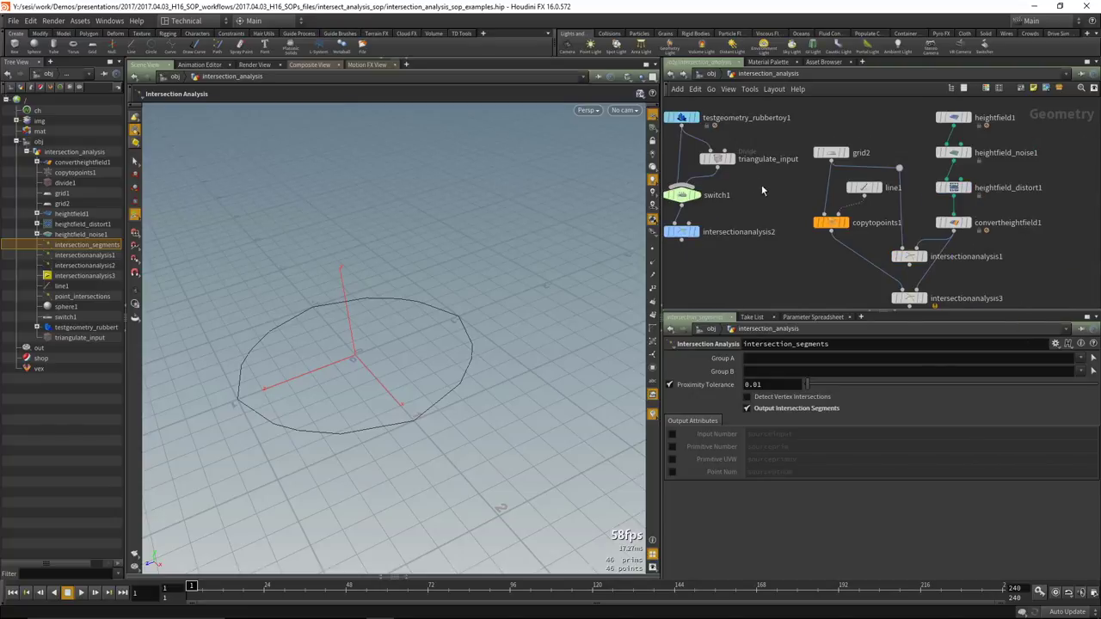
middle_drag(692, 148, 783, 129)
click(783, 129)
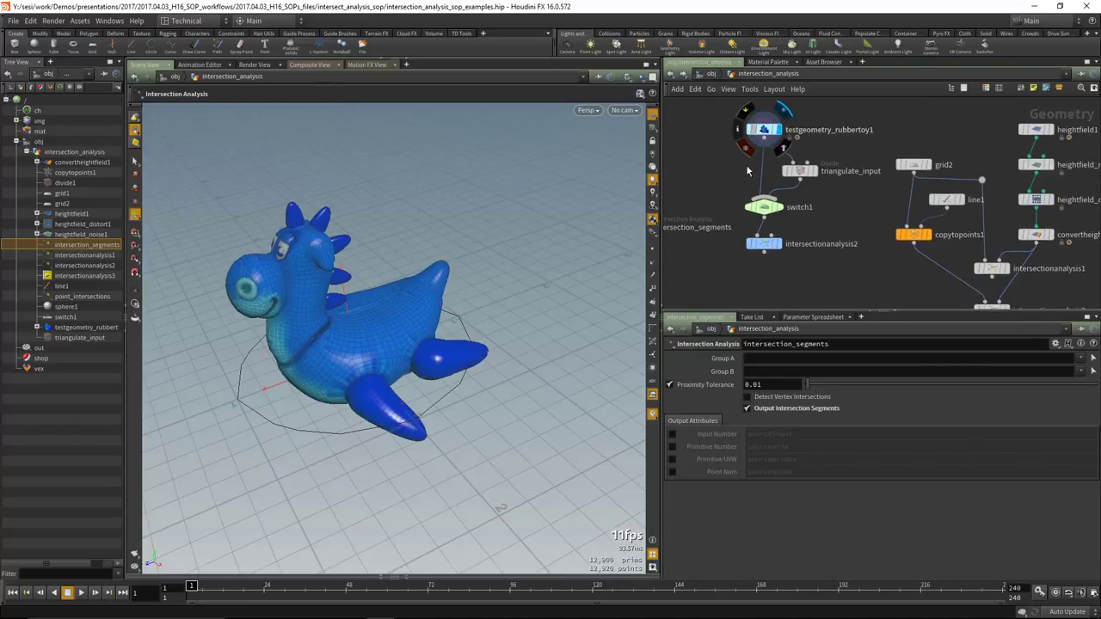
click(815, 172)
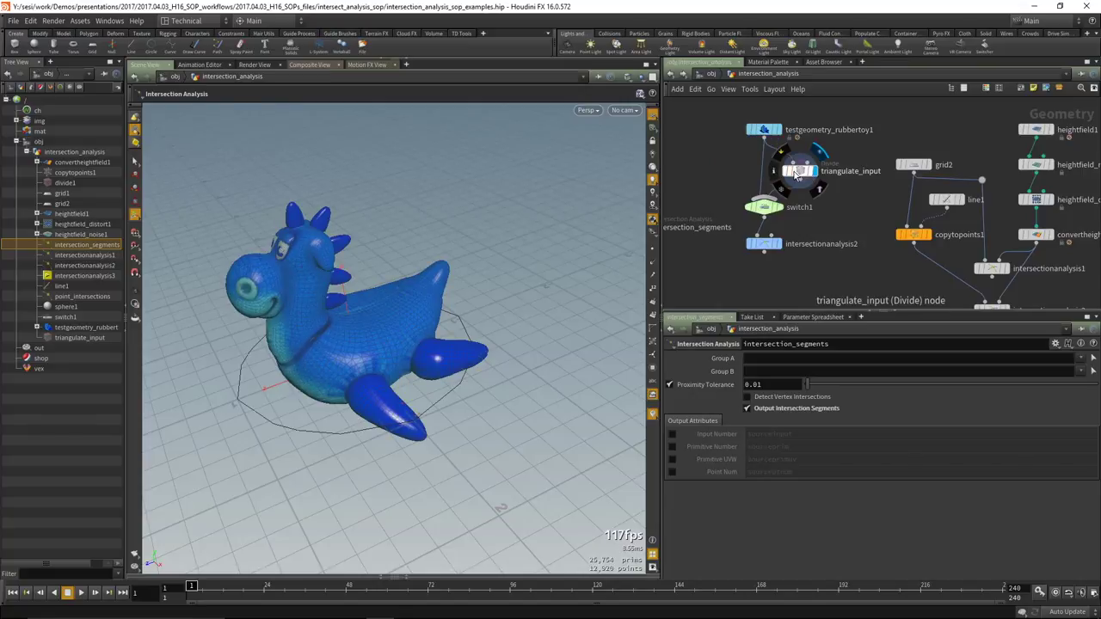
Display switch1, display intersectionanalysis2, and scrub switch1's Select Input to compare the original and triangulated toy.
click(781, 212)
click(764, 206)
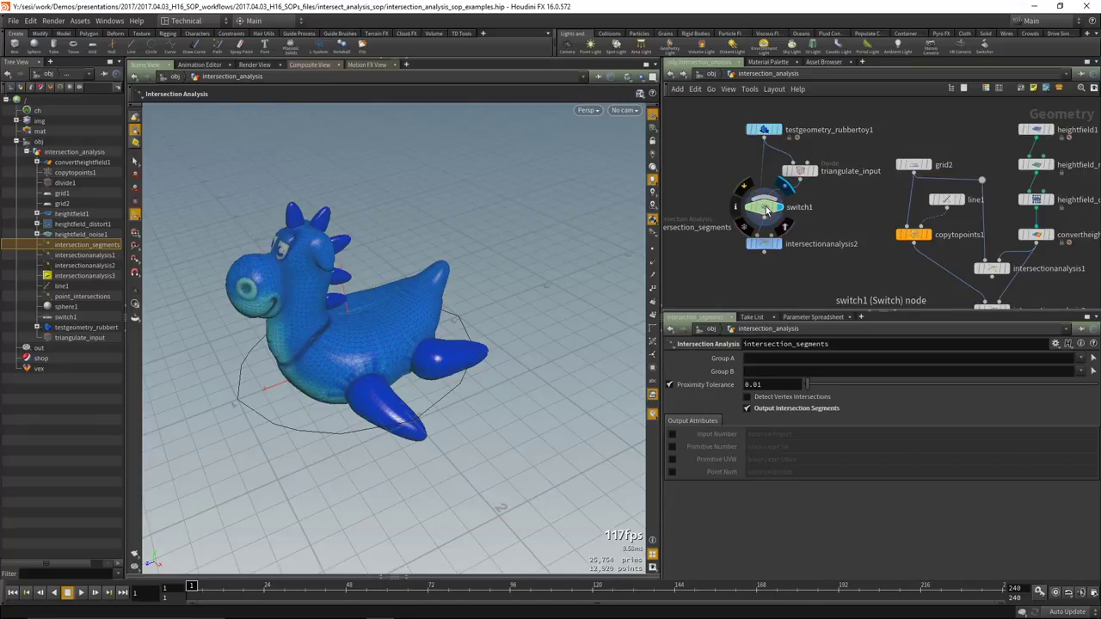
mouse_move(830, 356)
mouse_down()
mouse_move(802, 360)
mouse_move(832, 361)
mouse_up()
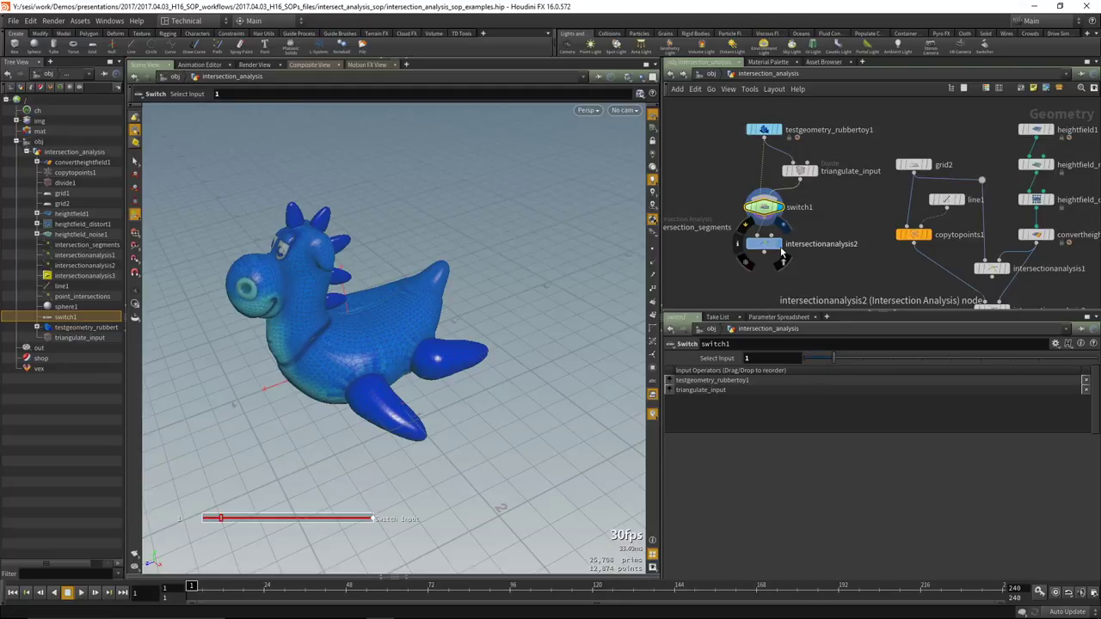
drag(834, 356, 808, 363)
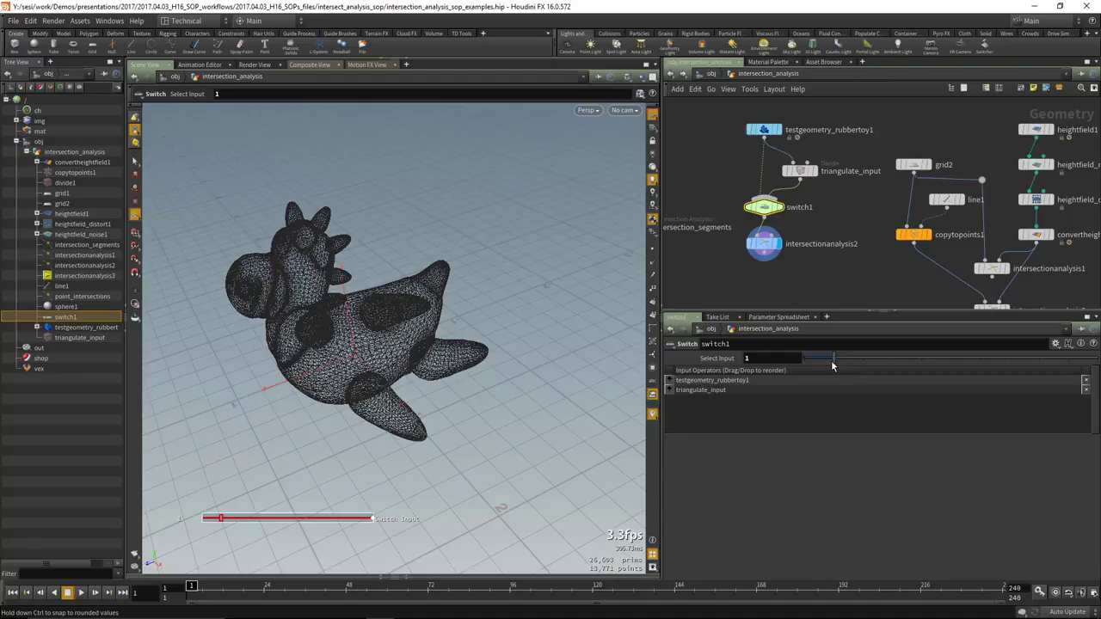
Select intersectionanalysis2 and examine the self-intersection segments of the rubber toy from several angles.
drag(382, 362, 404, 319)
click(770, 243)
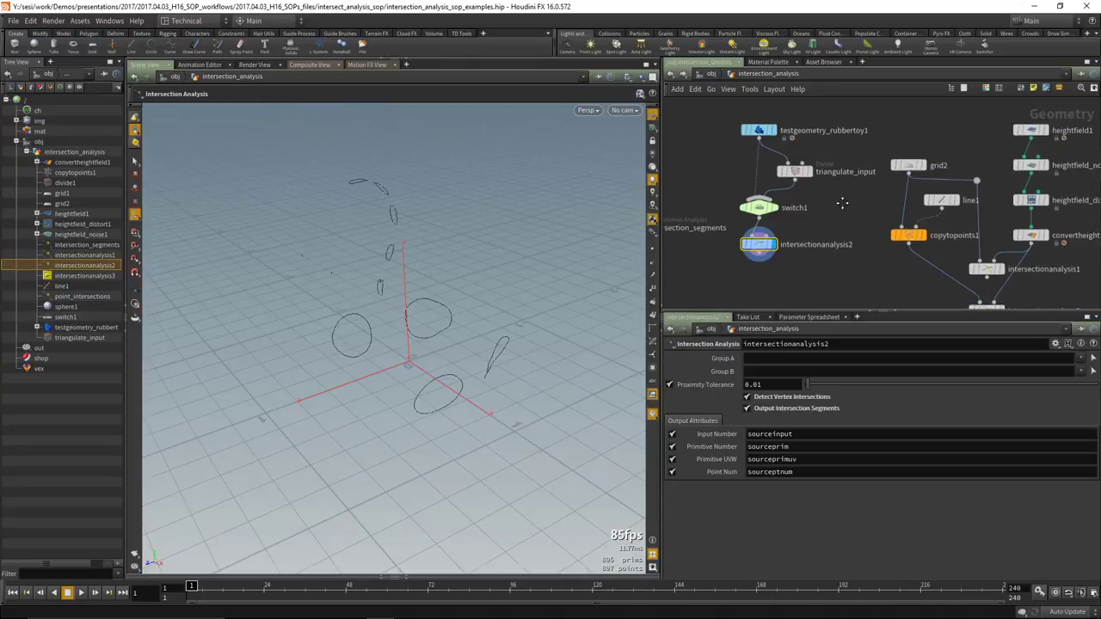
drag(436, 315, 321, 172)
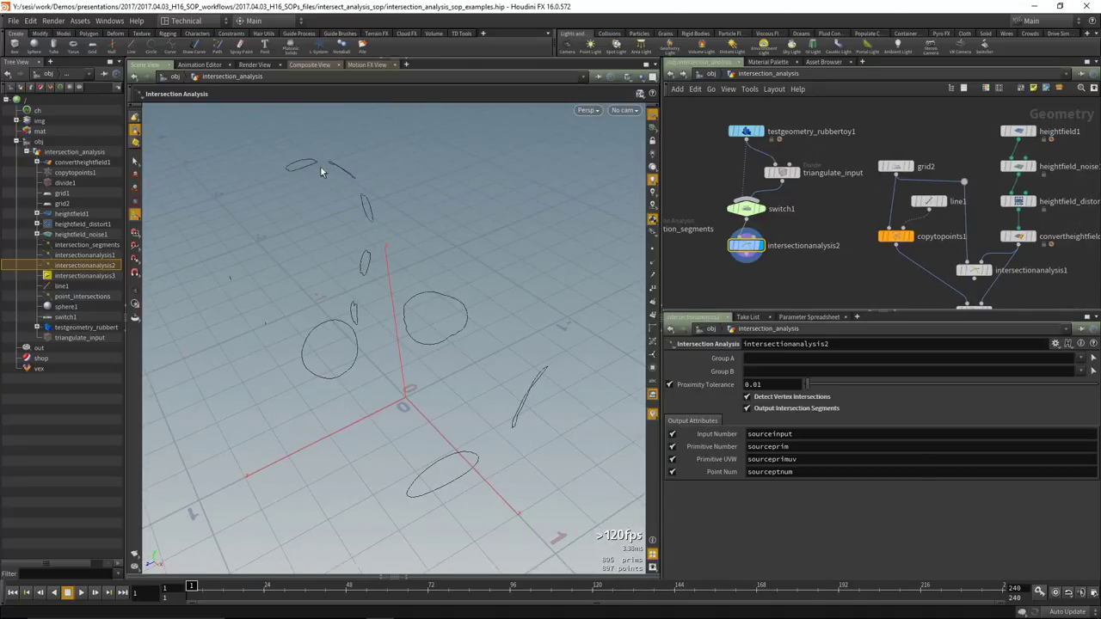
drag(504, 352, 474, 315)
mouse_move(750, 256)
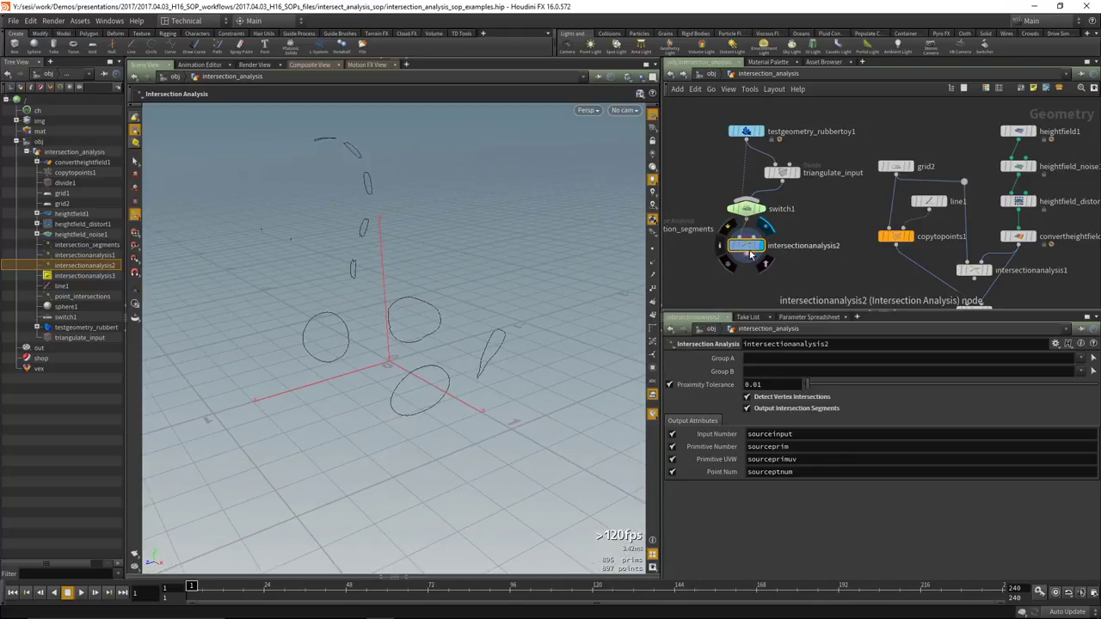
scroll(360, 269, up, 3)
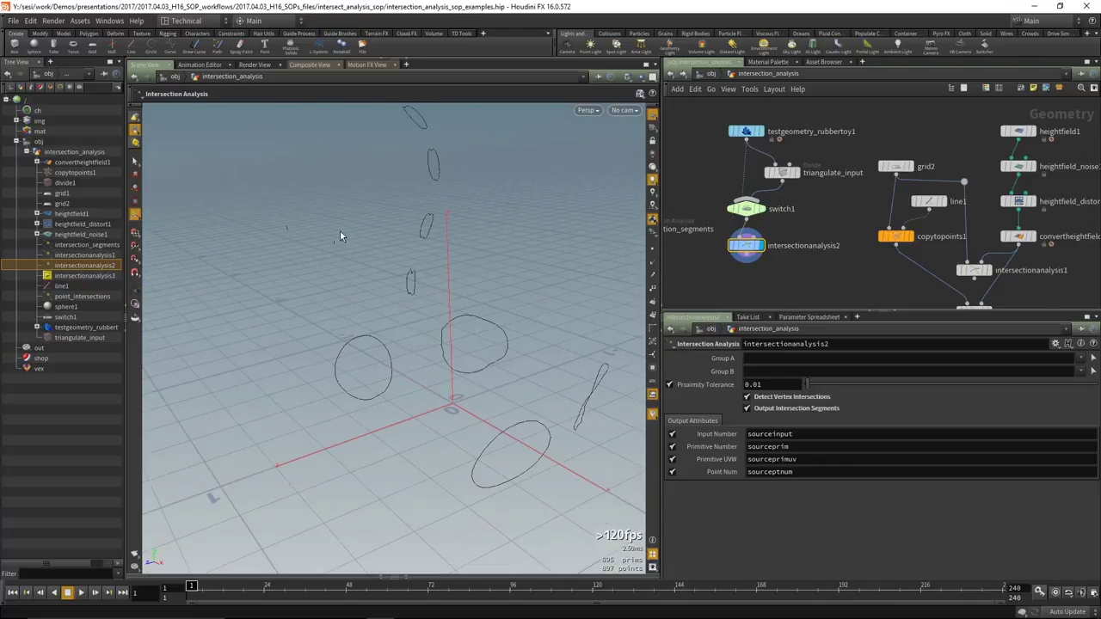
Box-select the small stray segments around the toy's face in the intersectionanalysis2 output to highlight them, and clear the selection.
key(s)
drag(288, 213, 346, 255)
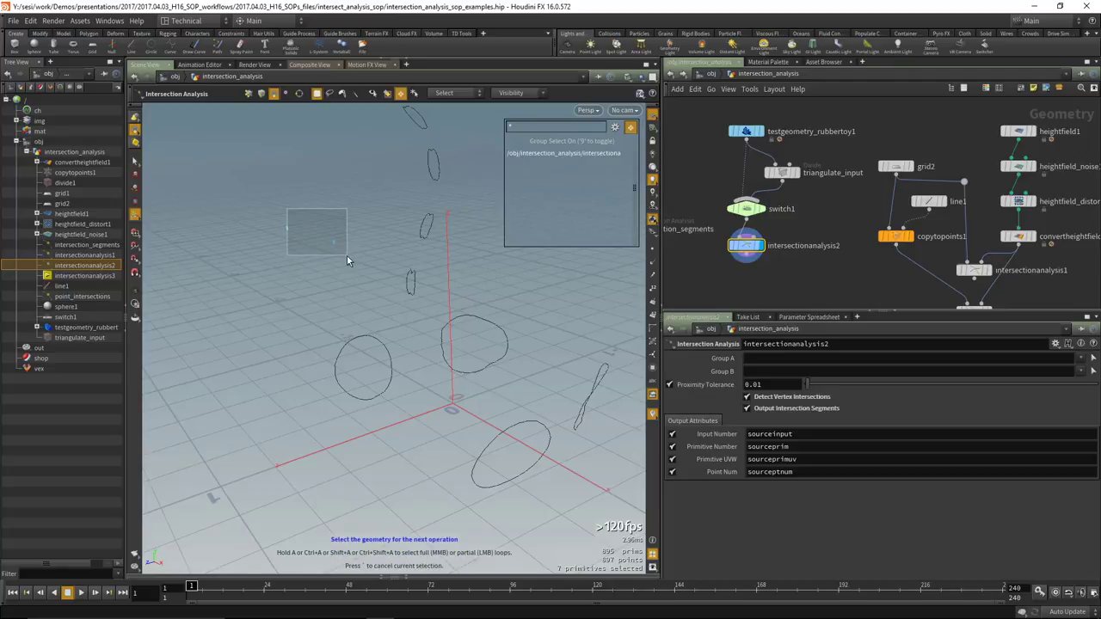
drag(283, 206, 319, 275)
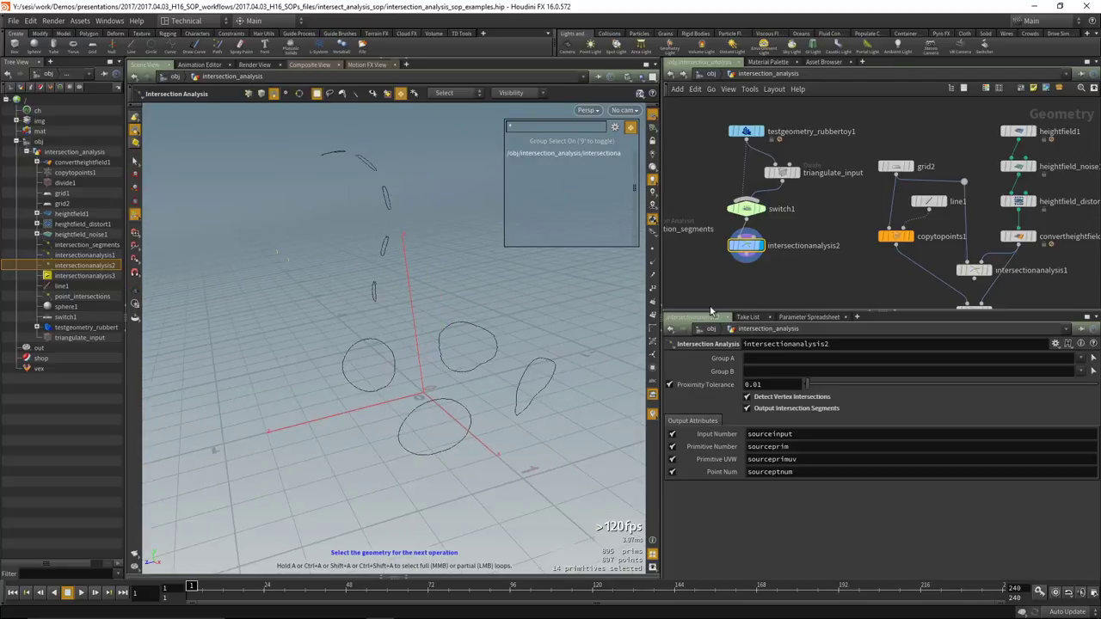
middle_drag(784, 284, 754, 284)
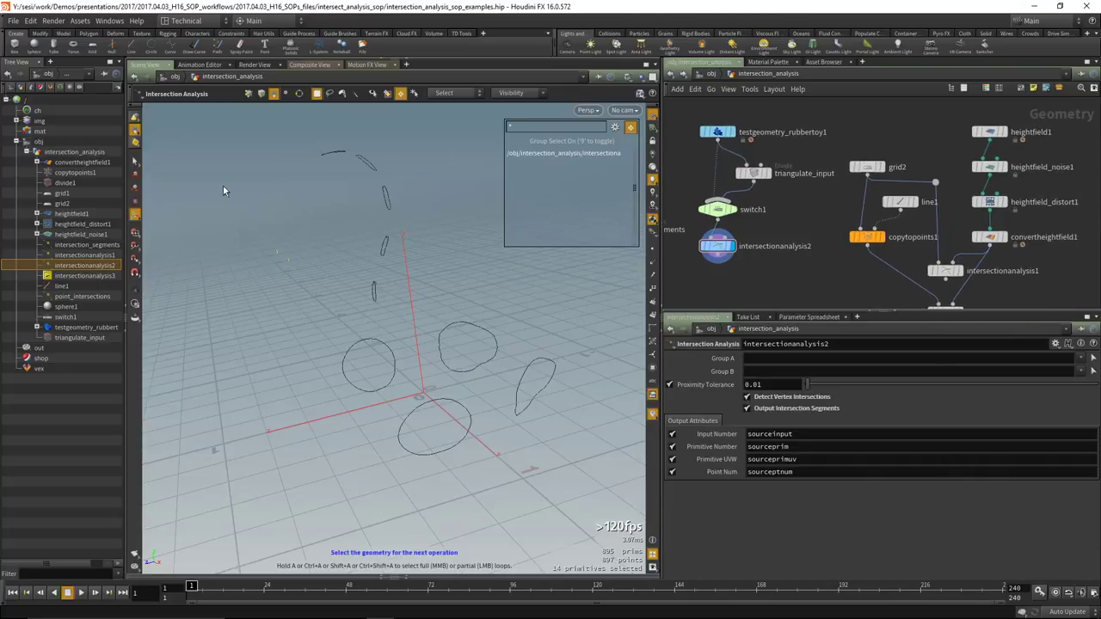
key(Escape)
key(Return)
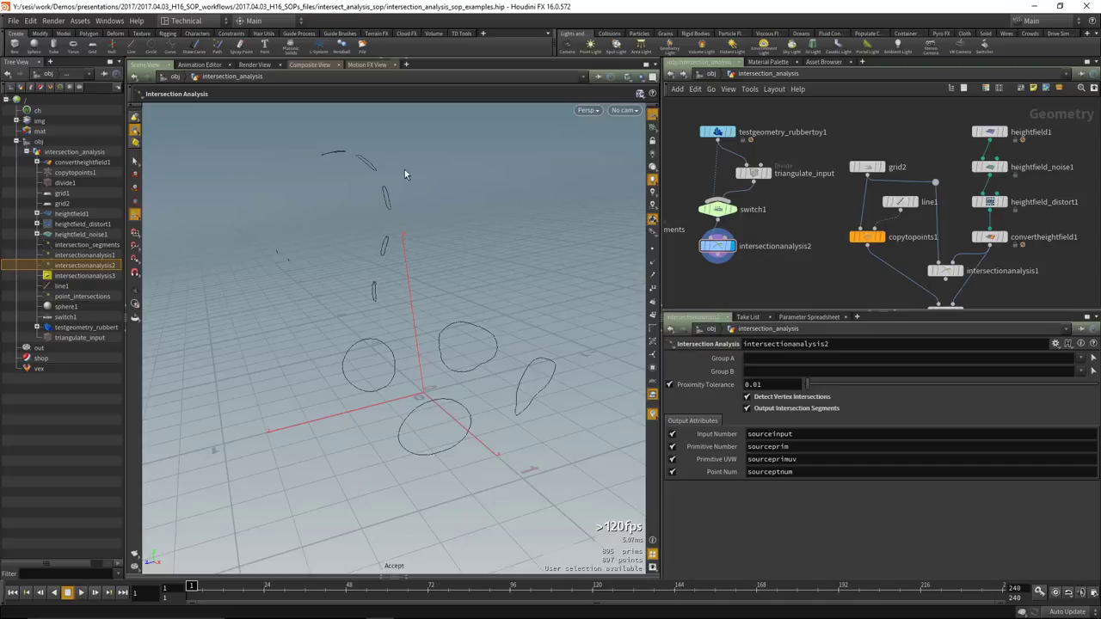
Display grid2, line1 and copytopoints1 in turn and examine the stack of grid copies framed in the viewport.
middle_drag(805, 220, 783, 177)
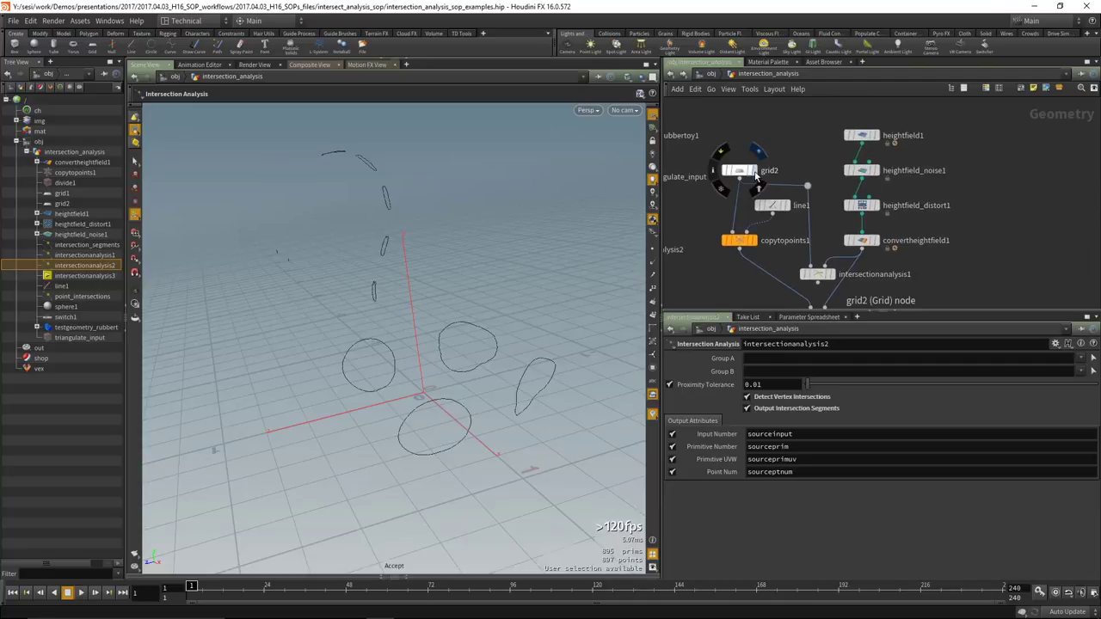
click(739, 171)
click(788, 207)
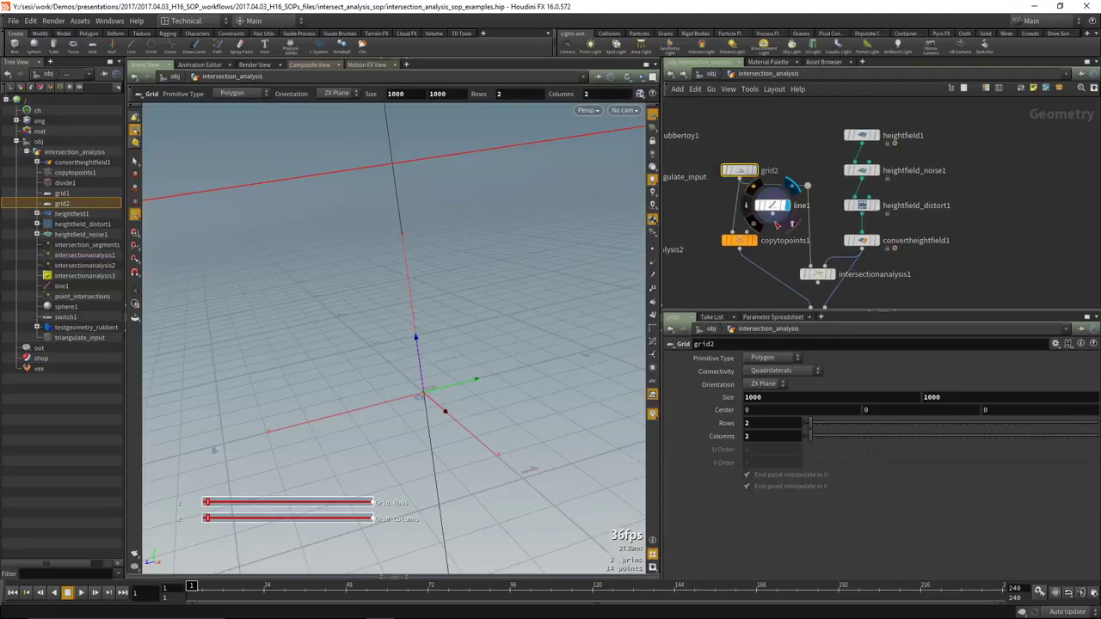
click(753, 241)
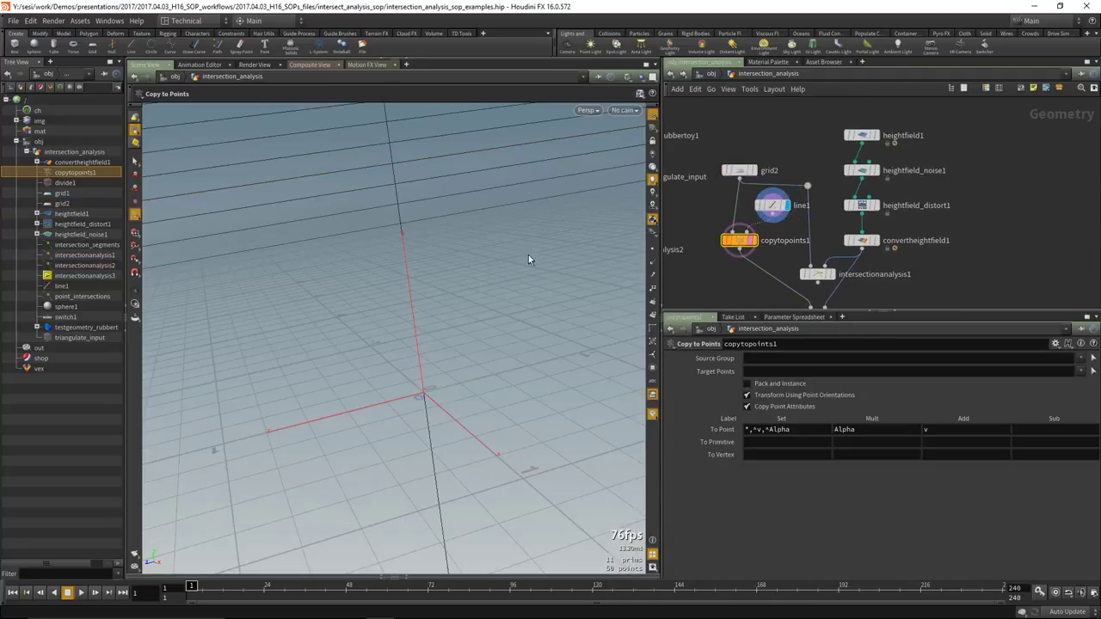
drag(496, 240, 443, 238)
key(h)
drag(430, 313, 456, 318)
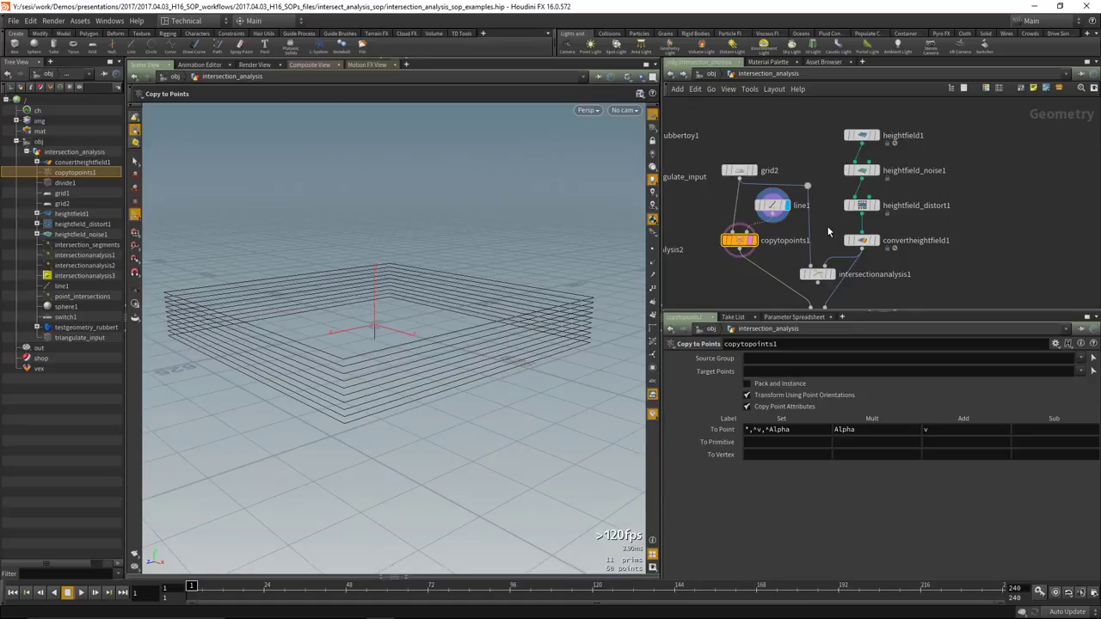
click(752, 242)
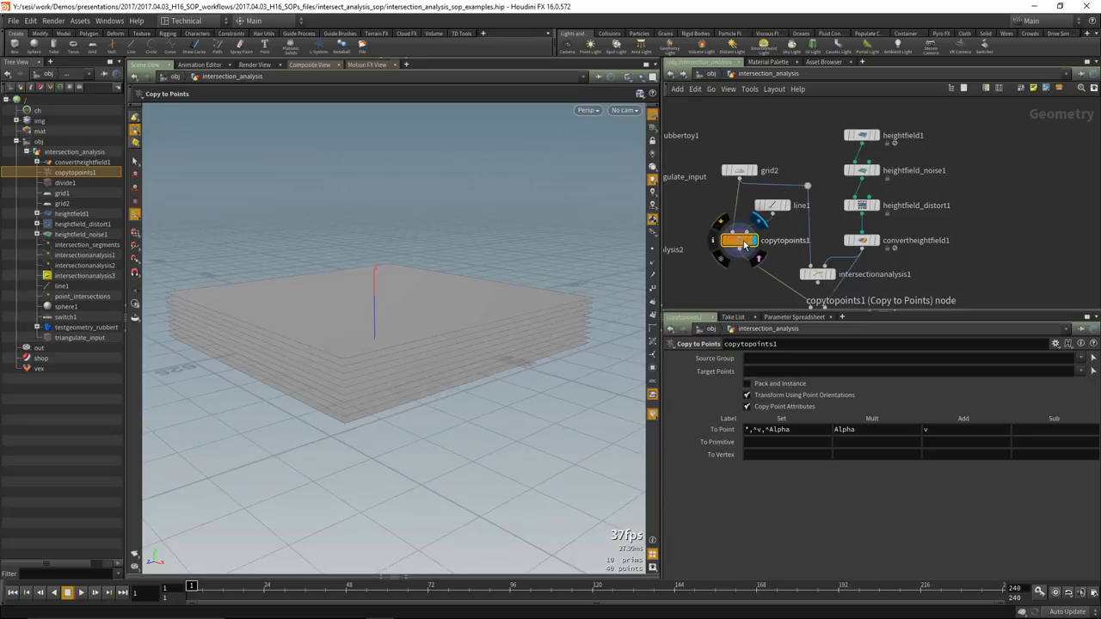
Display heightfield1, heightfield_noise1, heightfield_distort1 and convertheightfield1 in turn to review how the terrain is built.
click(865, 140)
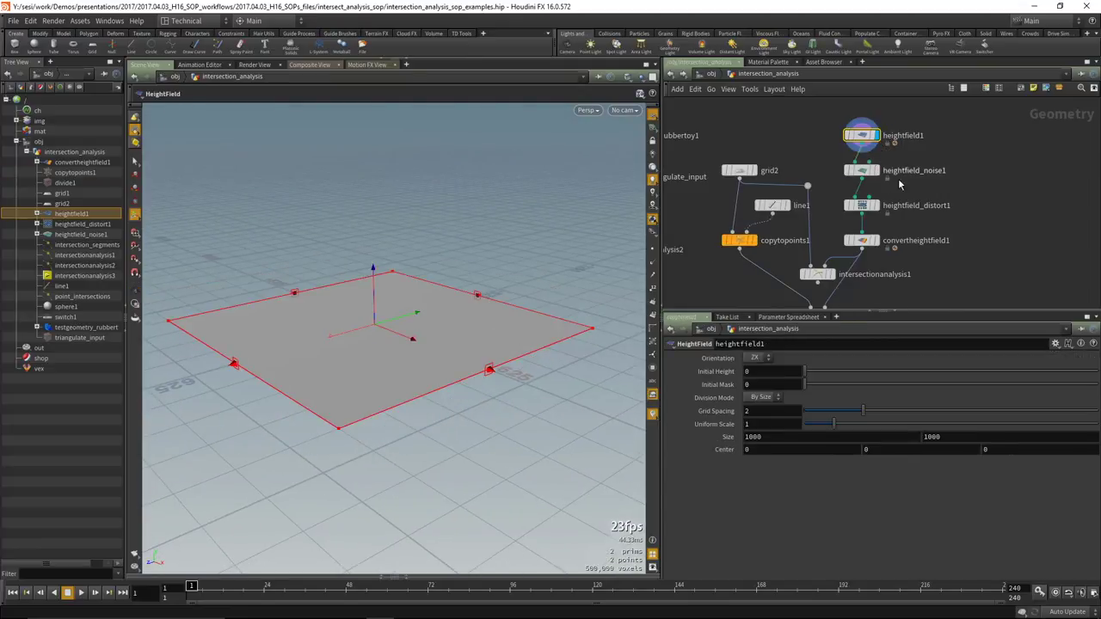
click(878, 172)
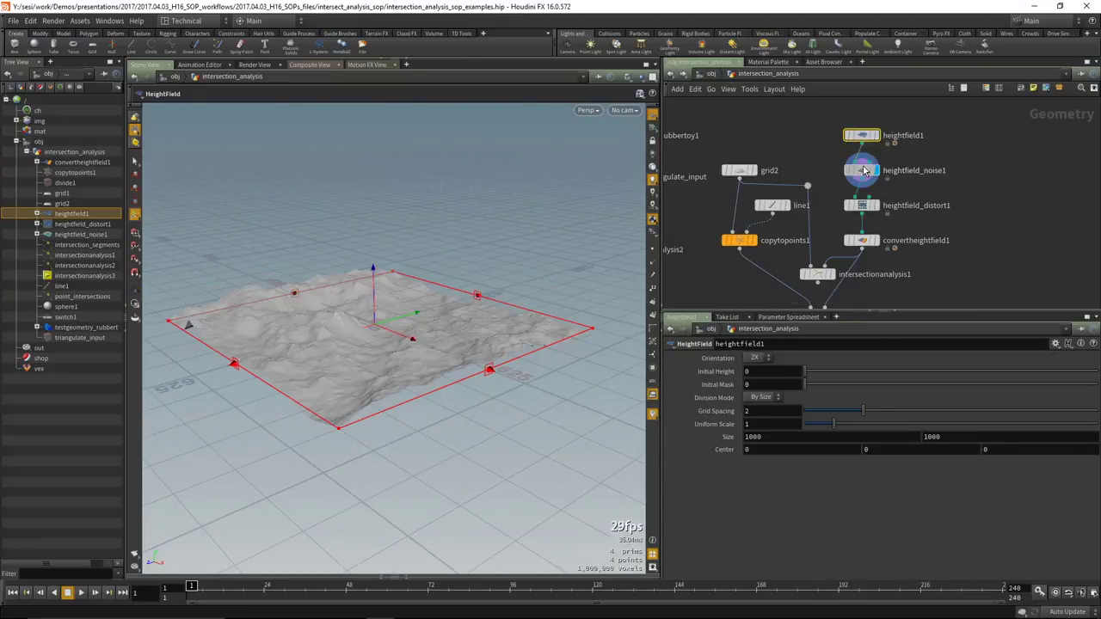
mouse_move(878, 209)
click(877, 207)
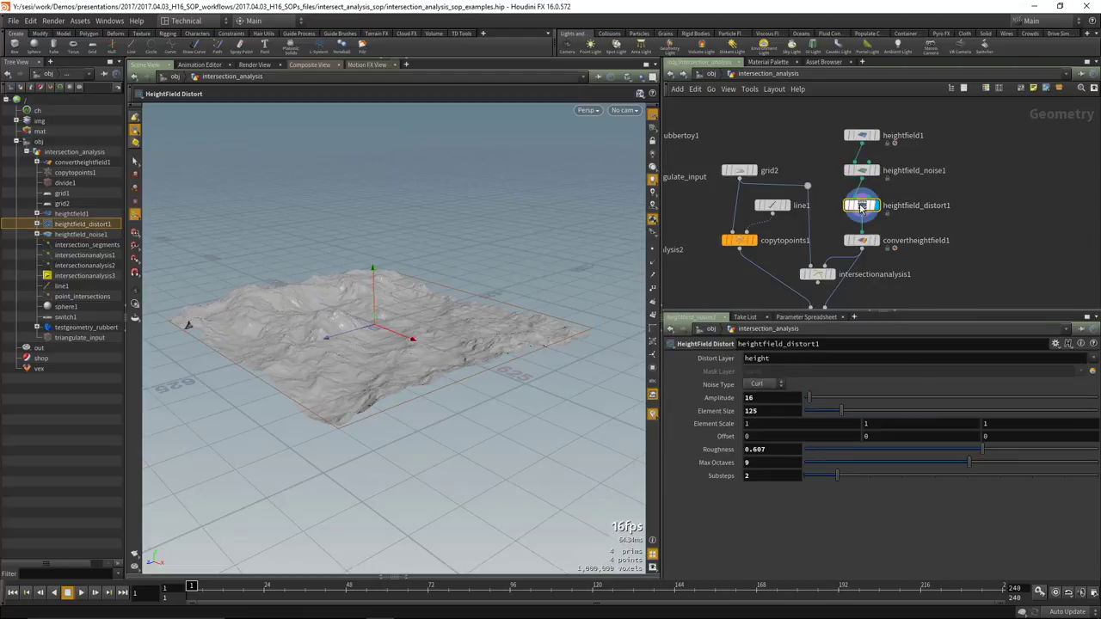
click(877, 244)
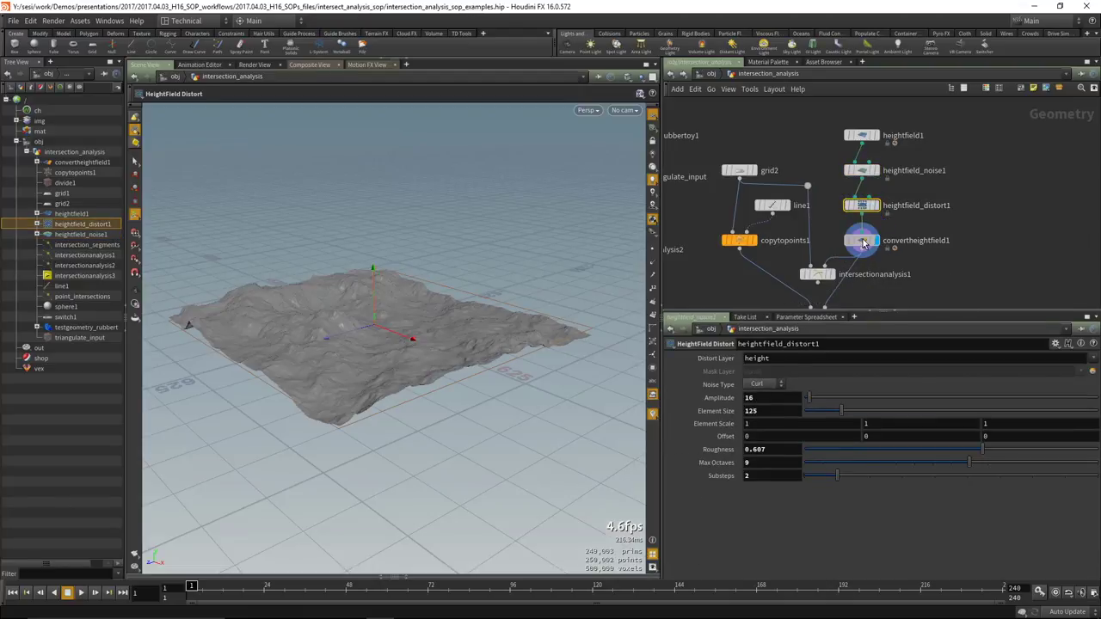
Display and select intersectionanalysis1 to output the contour where grid2 cuts the converted terrain.
scroll(869, 248, up, 2)
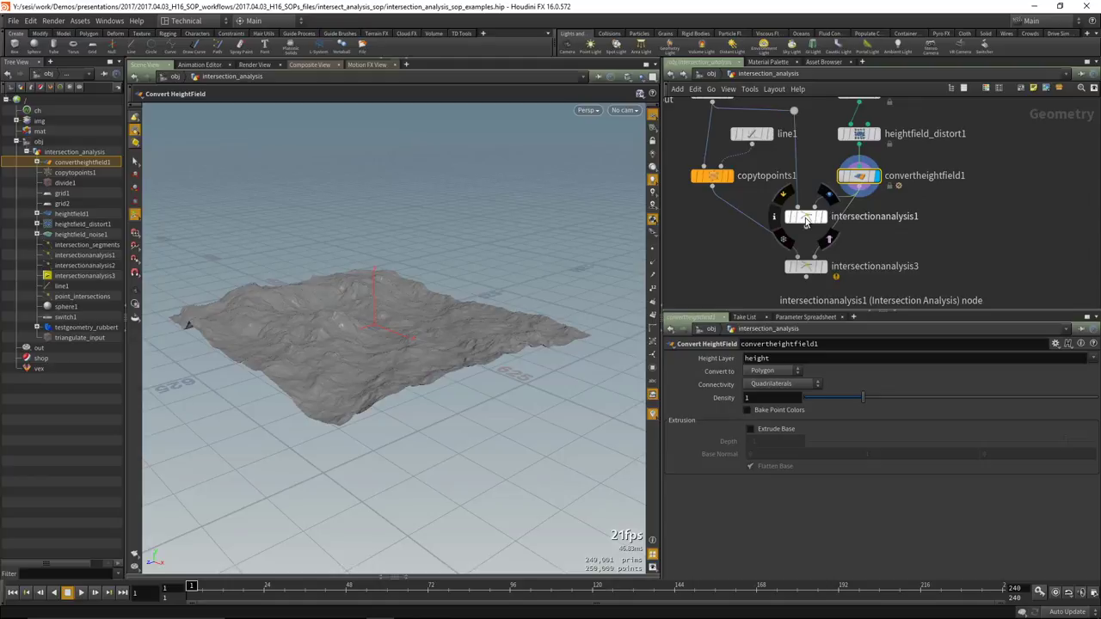
mouse_move(814, 218)
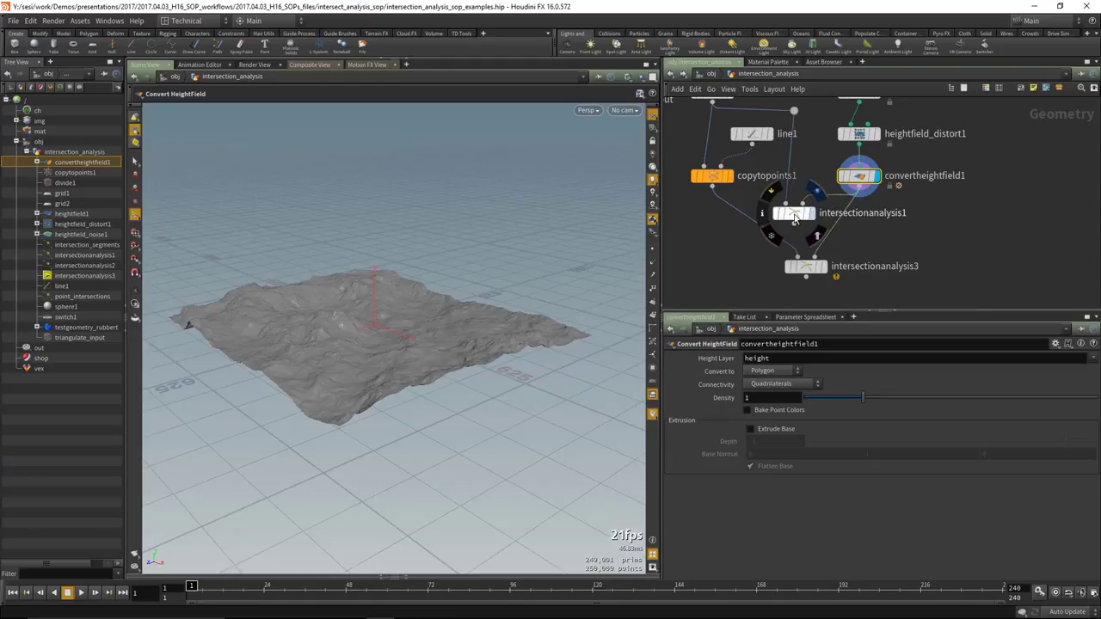
click(795, 217)
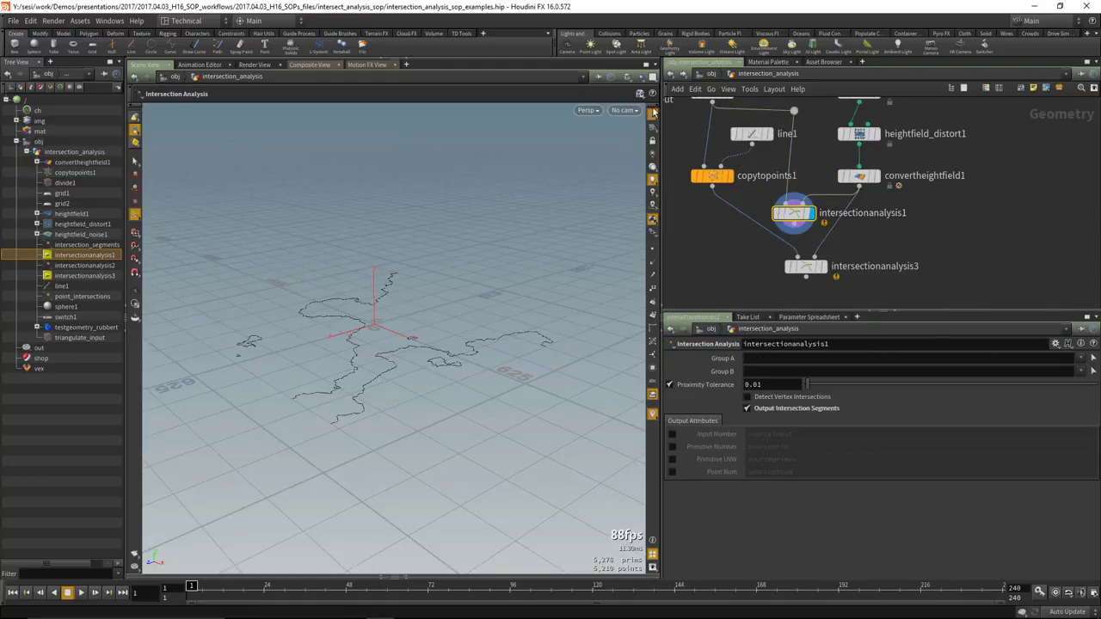
Select grid2, try moving it vertically through the terrain, raising its centre to about 46 in Y, and undo the move.
middle_drag(779, 159, 783, 196)
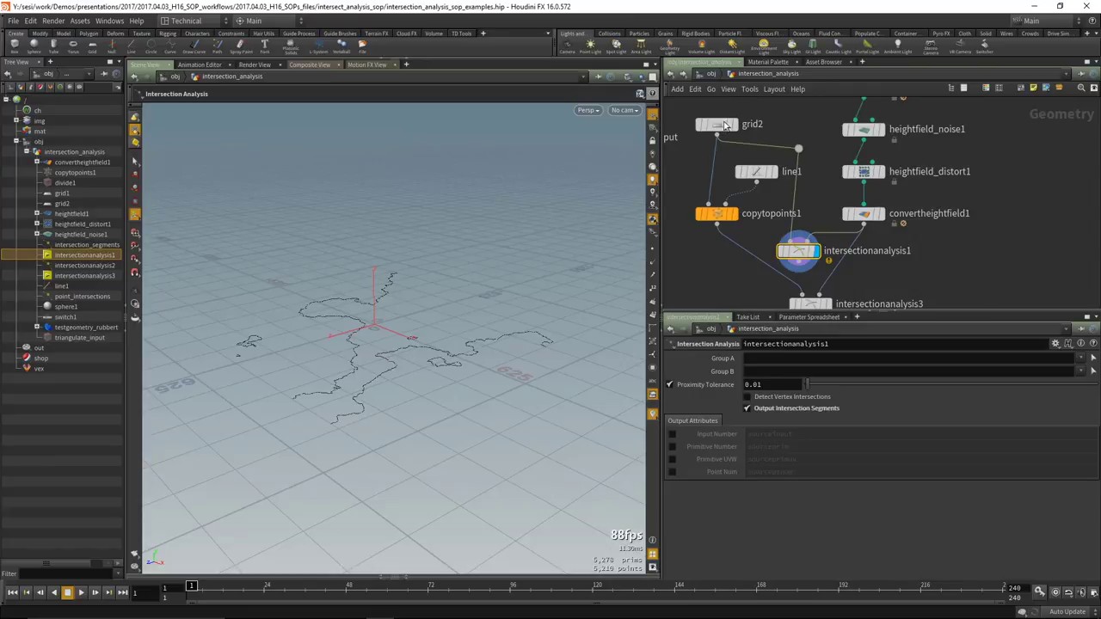
click(717, 125)
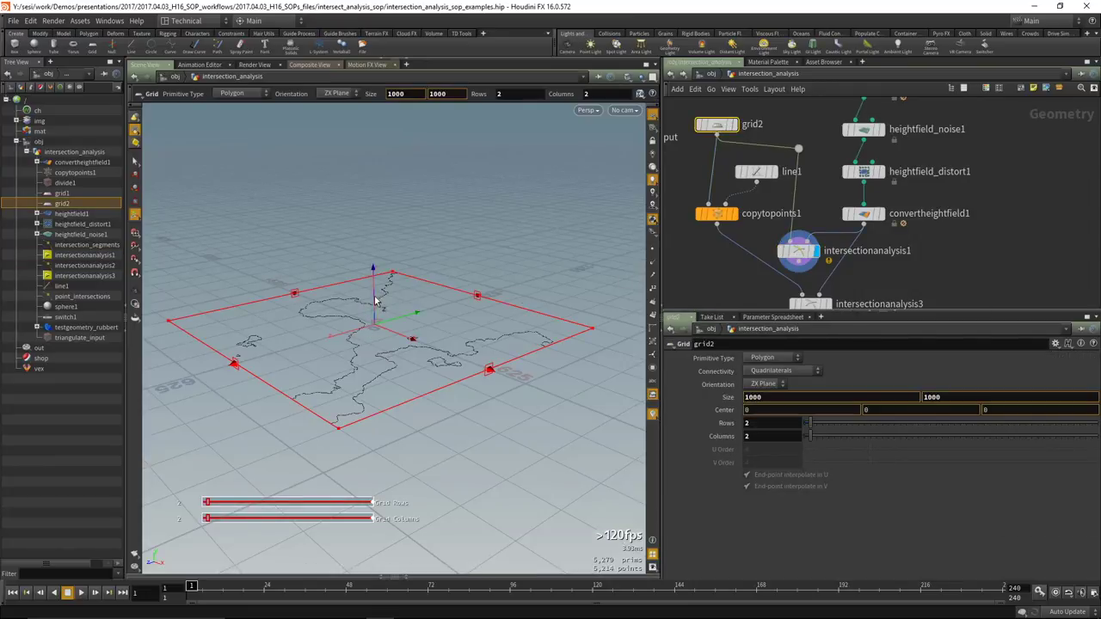
drag(376, 289, 376, 288)
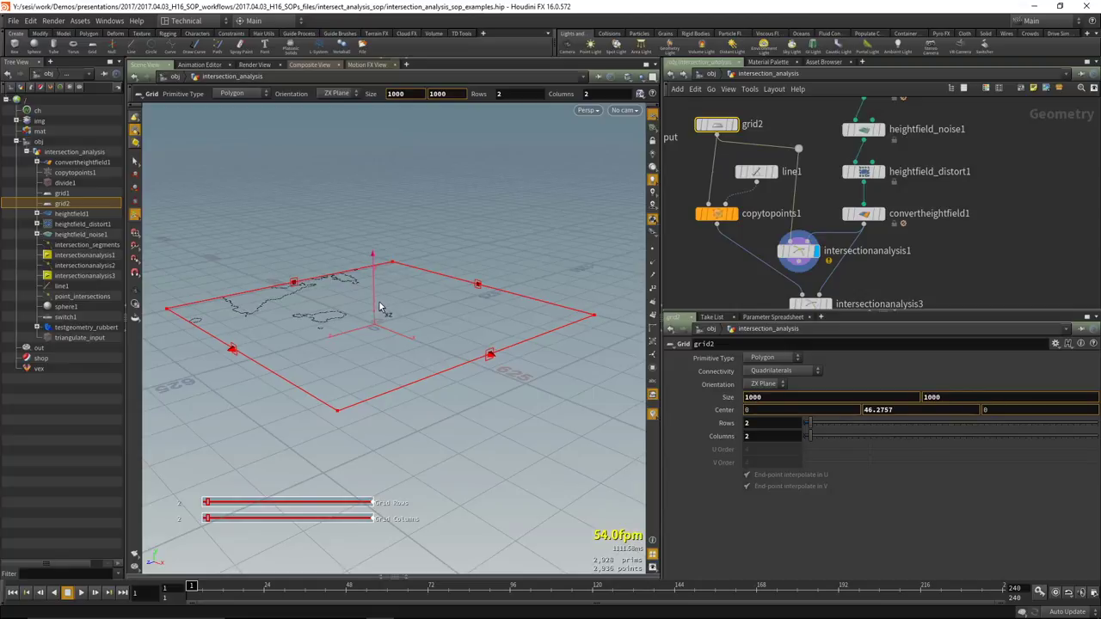
drag(383, 307, 383, 332)
key(ctrl+z)
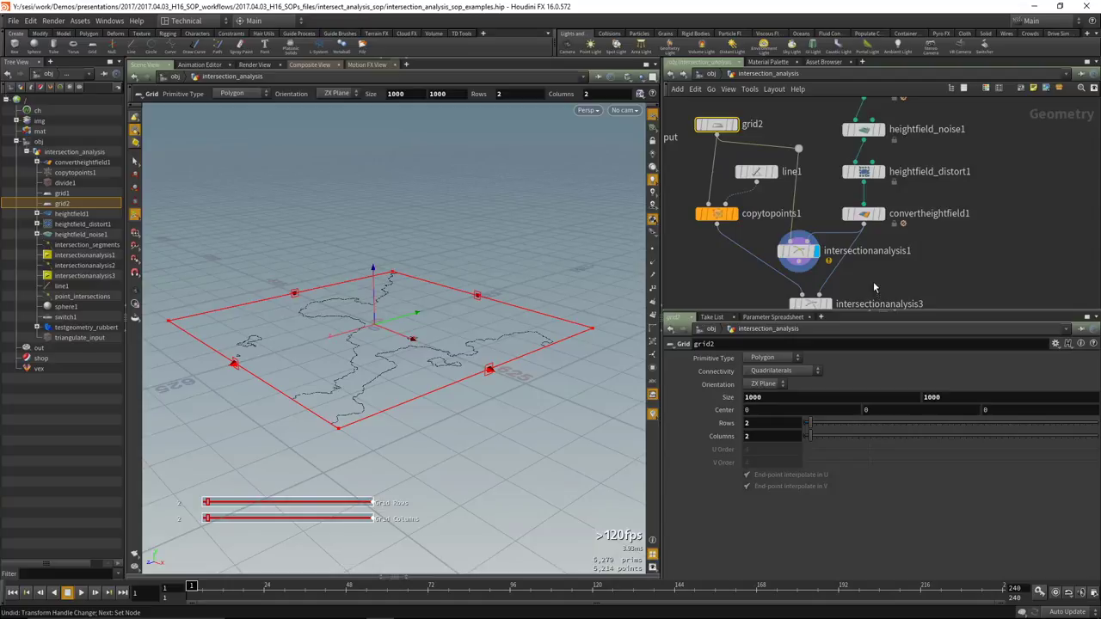
Template copytopoints1 to overlay the stacked grids on the intersectionanalysis1 contour, and bring intersectionanalysis3 into view.
middle_drag(840, 256, 839, 204)
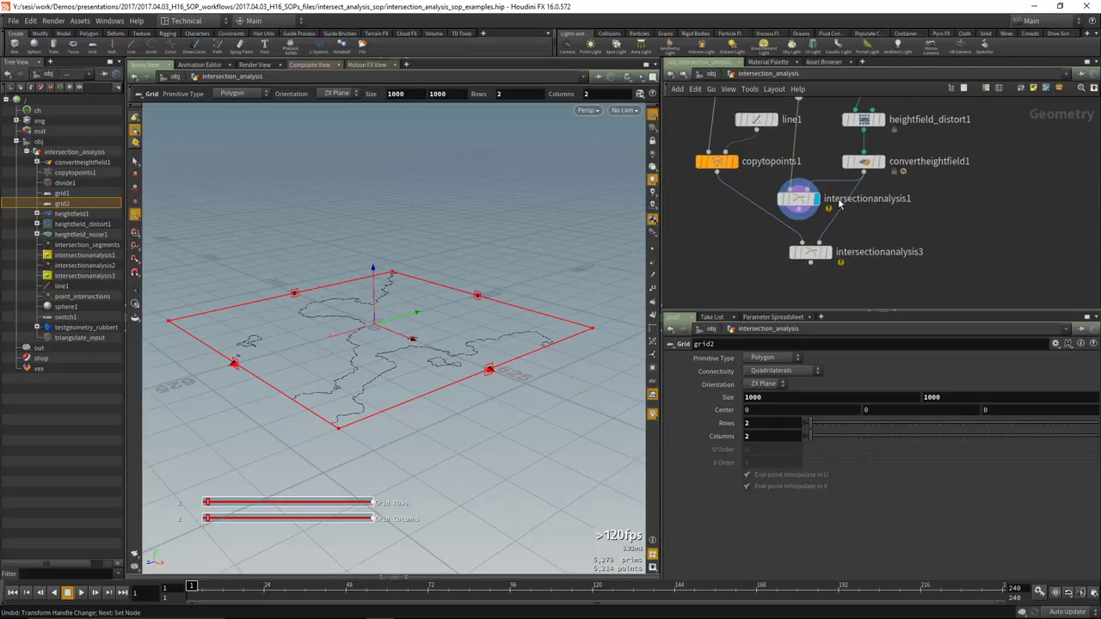
scroll(751, 203, up, 2)
click(751, 194)
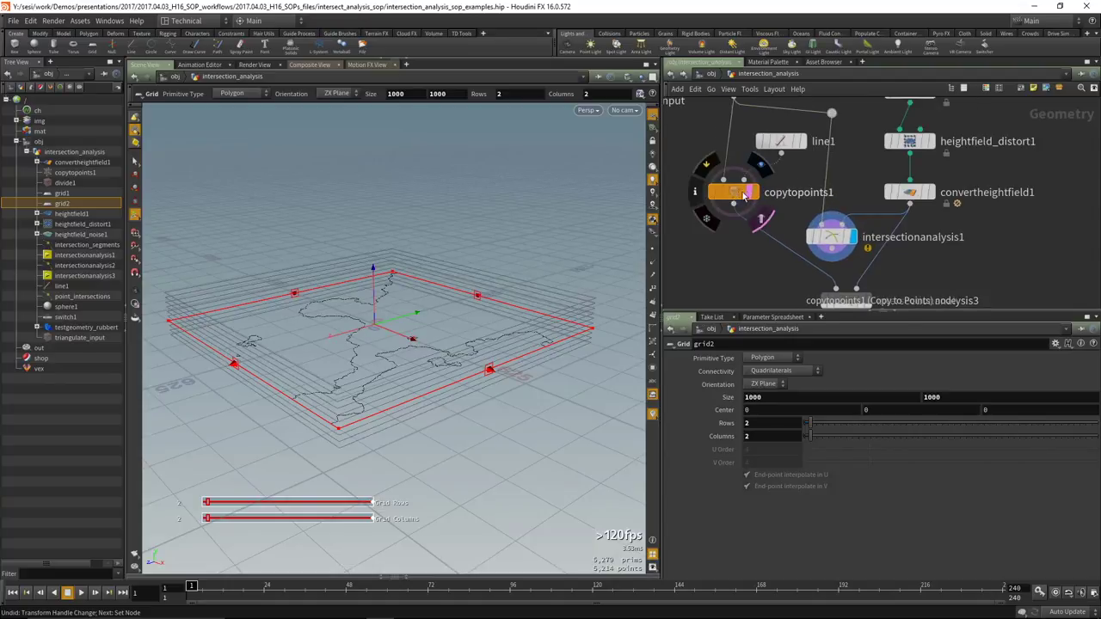
middle_drag(826, 258, 812, 225)
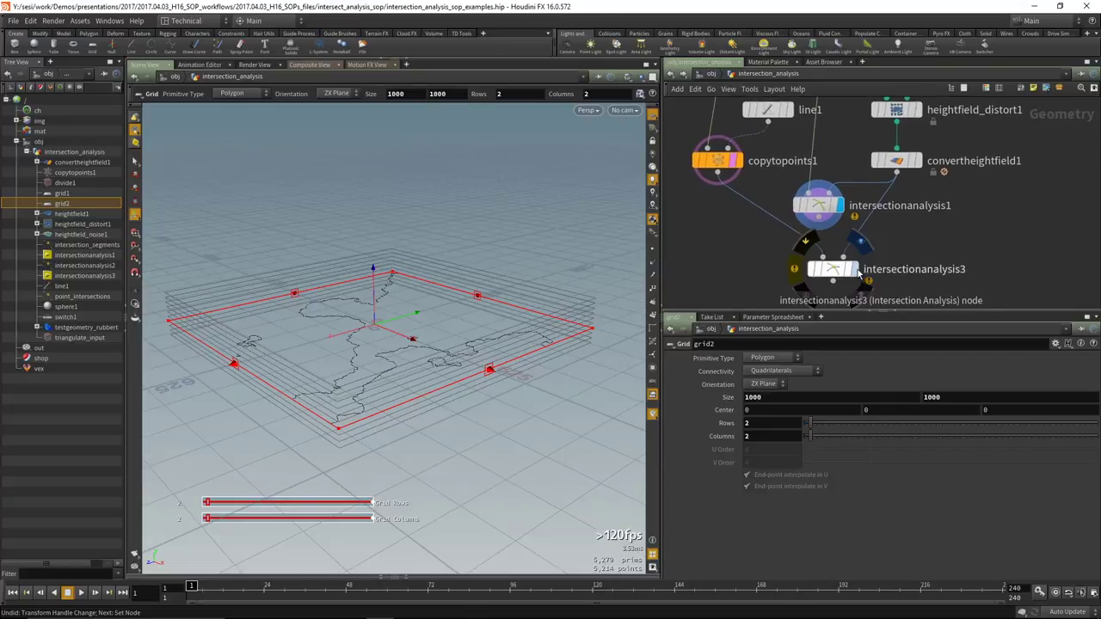
Display intersectionanalysis3 to output the contours of the stacked grids, and turn off copytopoints1's template so only the contour lines show.
click(854, 270)
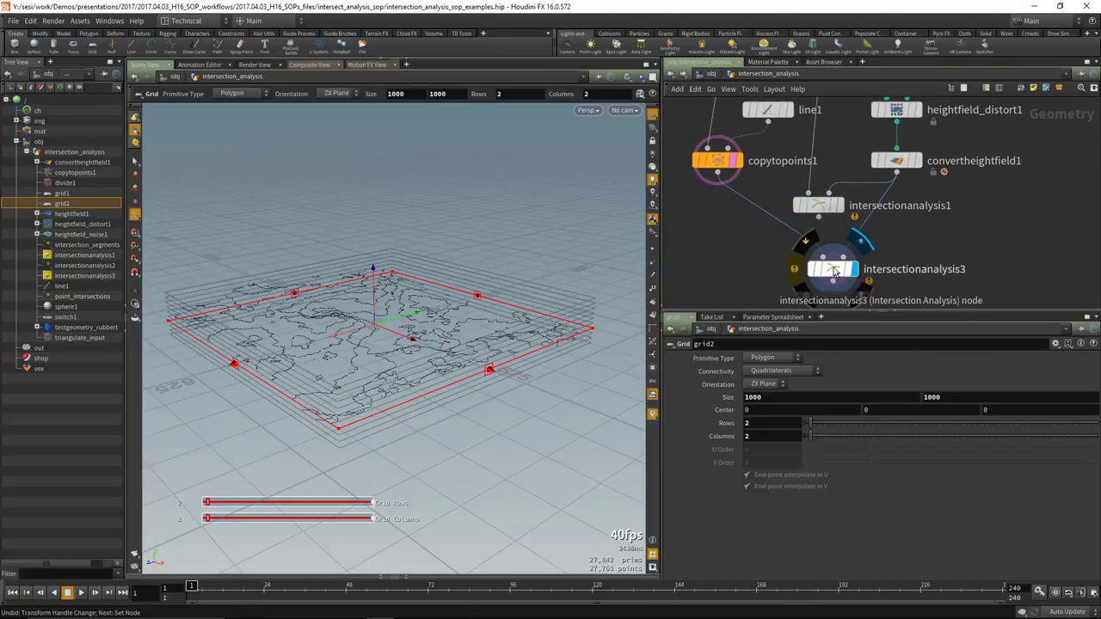
drag(832, 274, 832, 286)
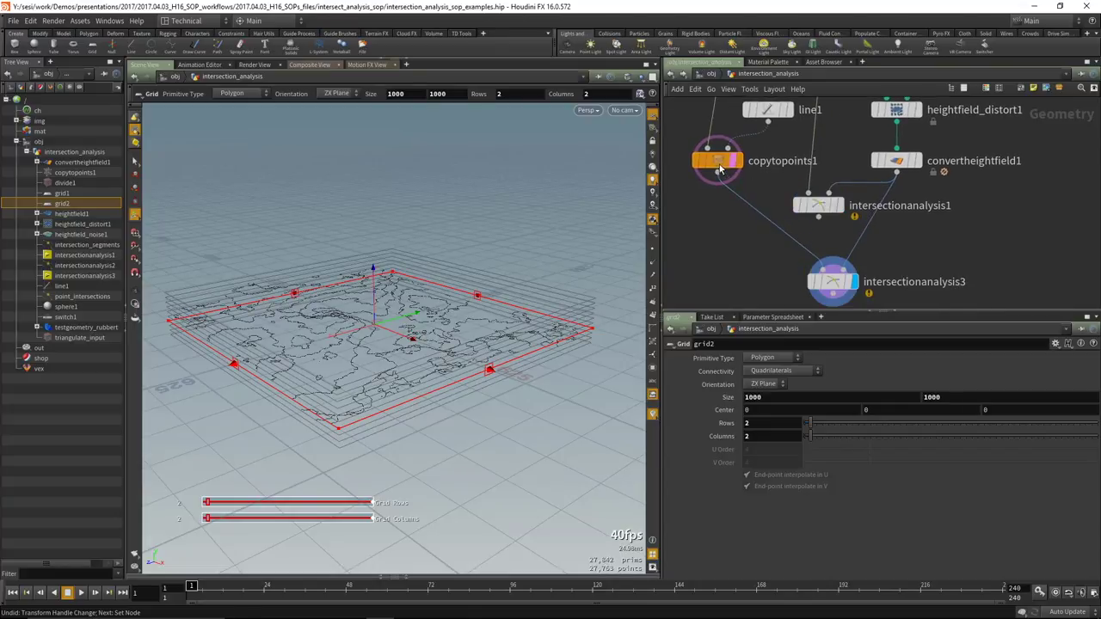
click(746, 184)
key(Escape)
drag(382, 369, 523, 356)
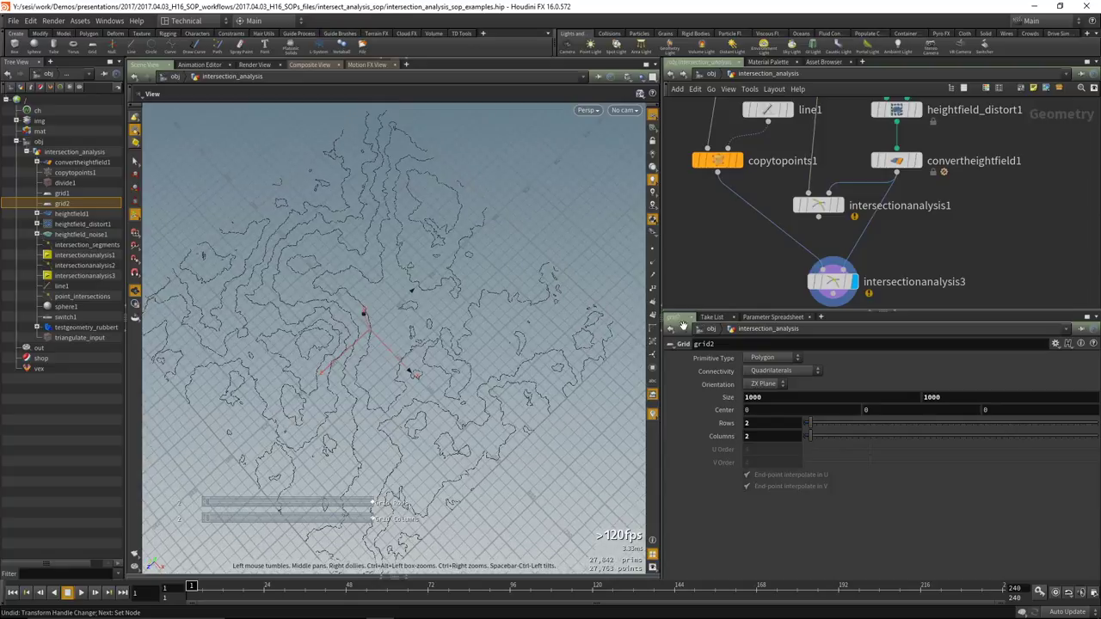
key(Return)
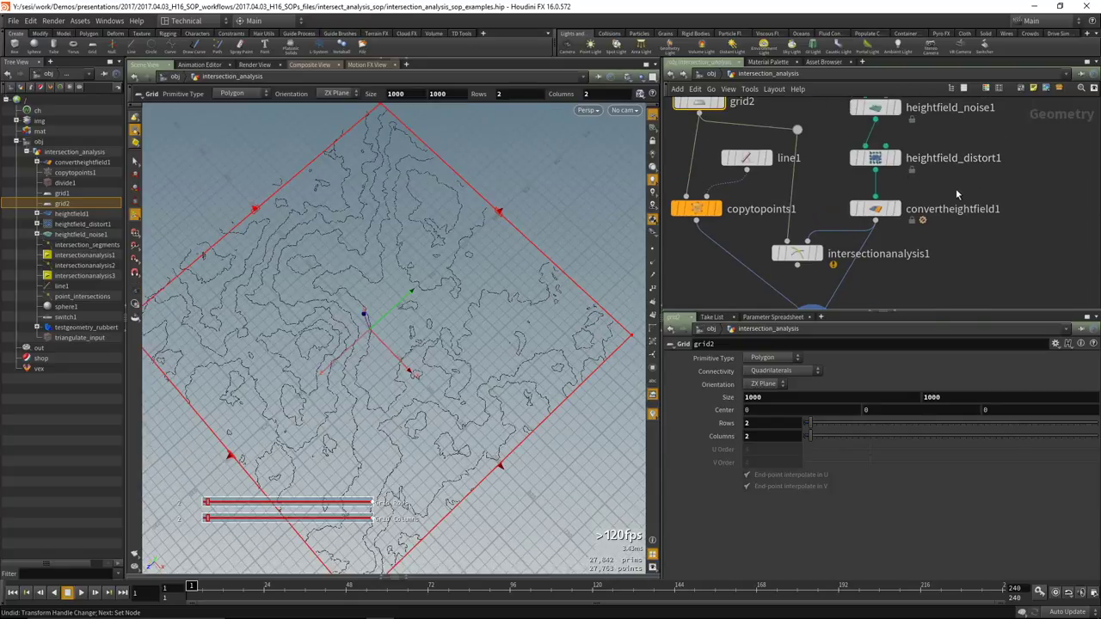
key(Escape)
mouse_move(479, 307)
mouse_down()
mouse_move(450, 278)
mouse_move(450, 258)
mouse_move(469, 289)
mouse_move(467, 276)
mouse_move(398, 320)
mouse_move(435, 300)
mouse_move(437, 315)
mouse_move(473, 322)
mouse_up()
key(Return)
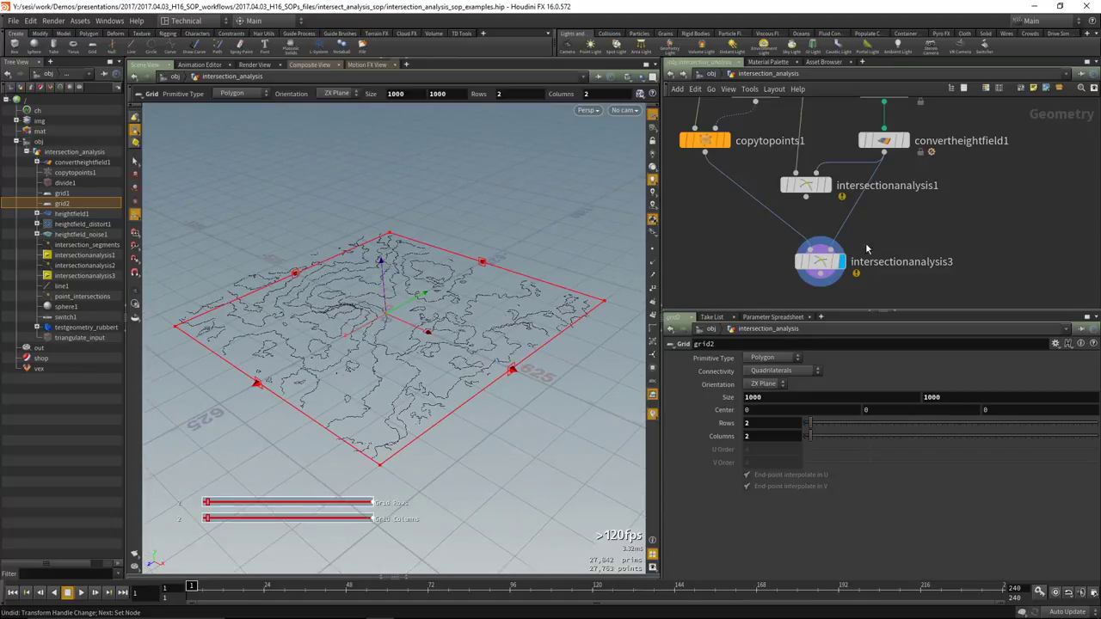
mouse_move(900, 213)
middle_down()
mouse_move(941, 222)
mouse_move(916, 206)
middle_up()
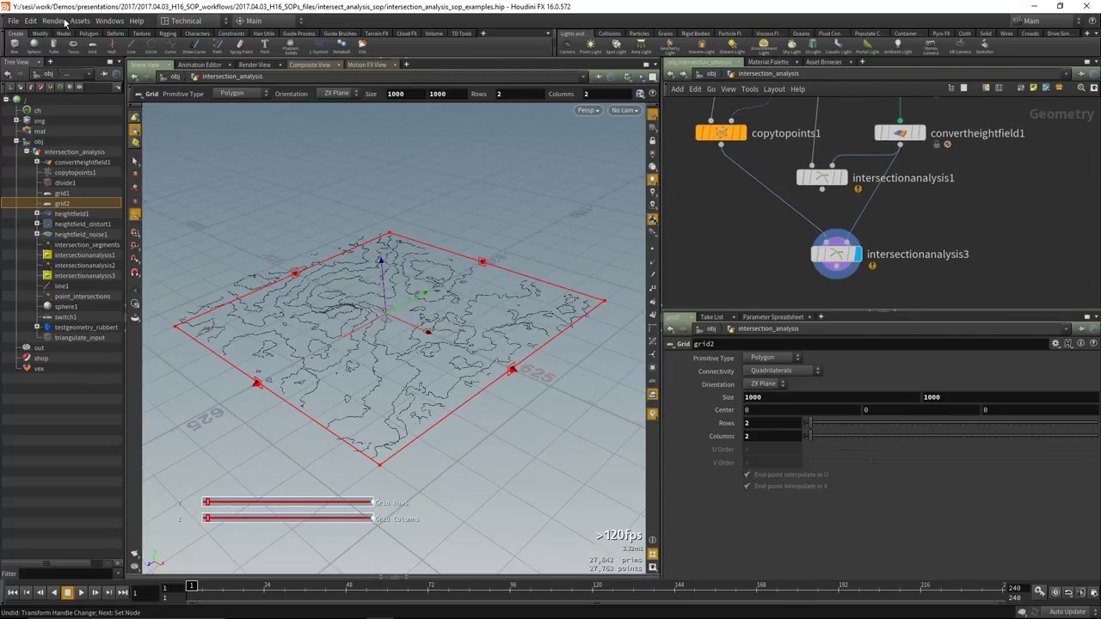
Open intersection_stitch_sop_example.hip from the intersection_stitch_sop folder, discarding the changes to the current scene.
click(16, 20)
click(24, 46)
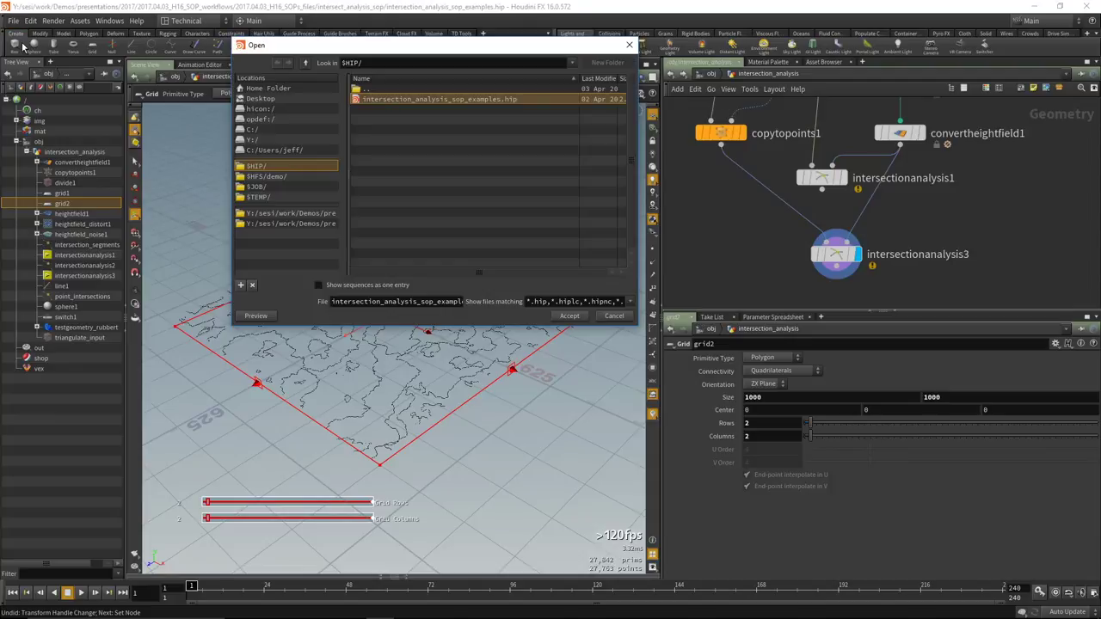
click(304, 65)
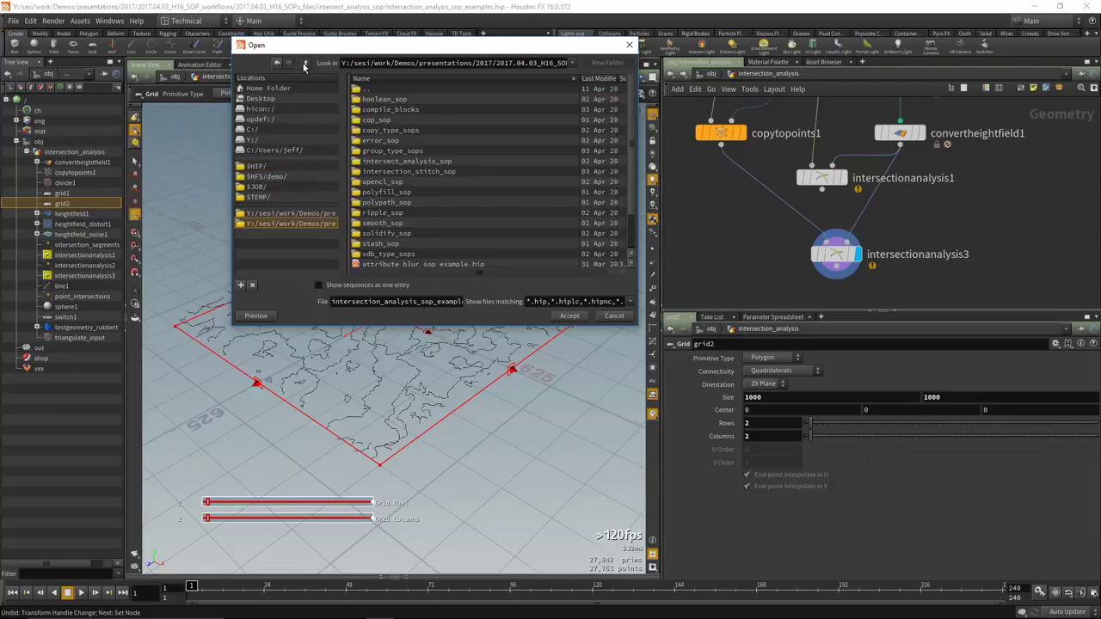
click(393, 158)
double_click(392, 159)
double_click(433, 99)
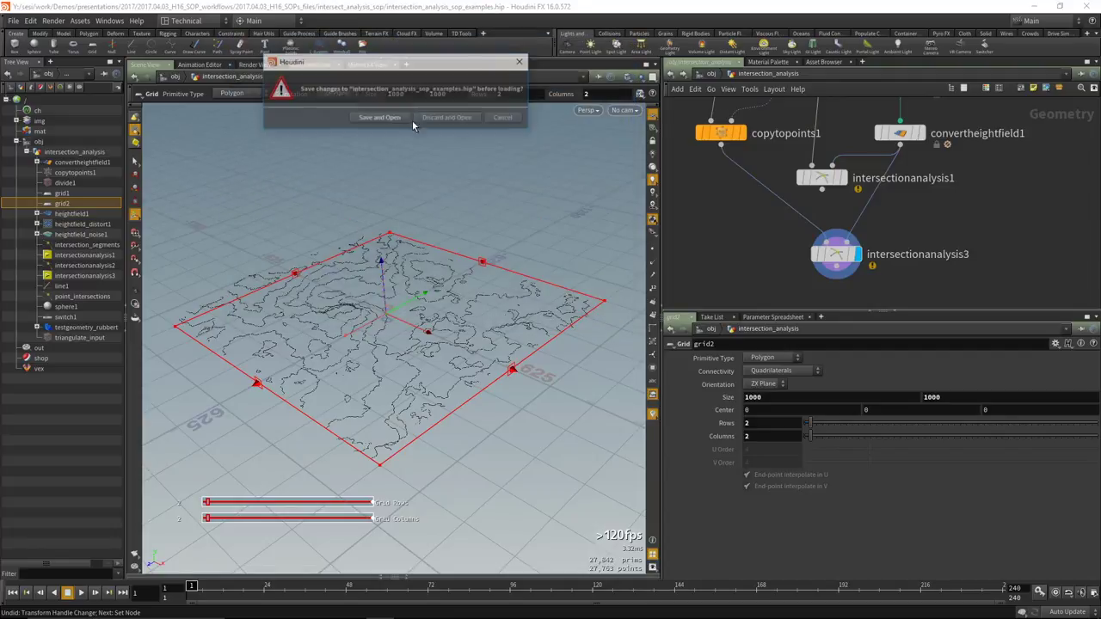
click(455, 121)
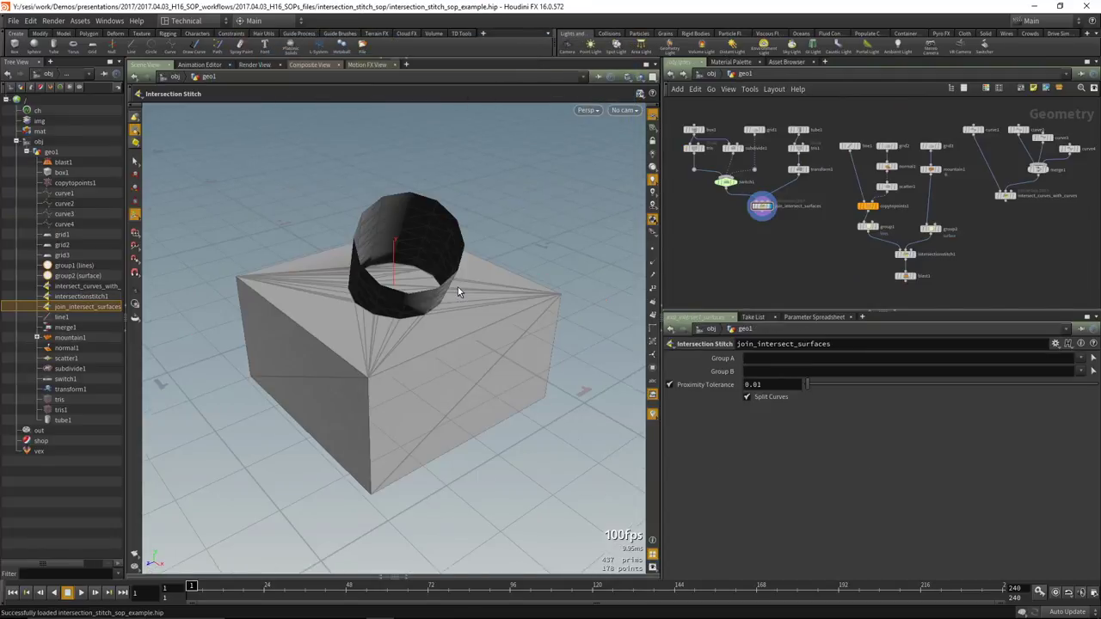
Display box1, grid1 and switch1 in turn to review the surface options feeding the first input of join_intersect_surfaces.
drag(392, 314, 396, 310)
middle_drag(728, 236, 752, 276)
scroll(752, 273, up, 5)
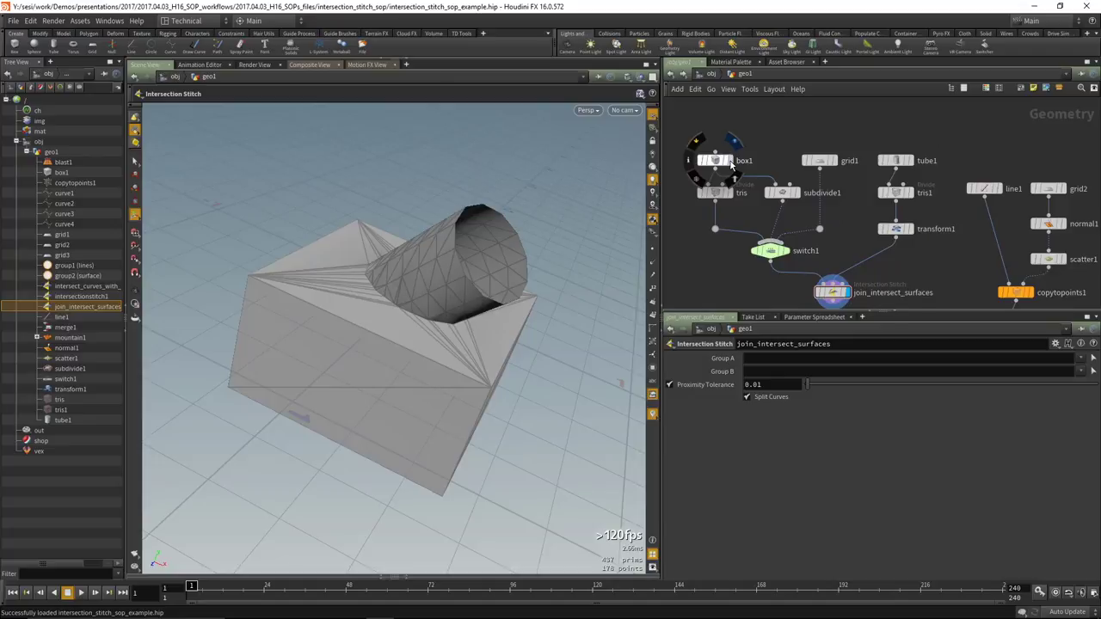
click(731, 162)
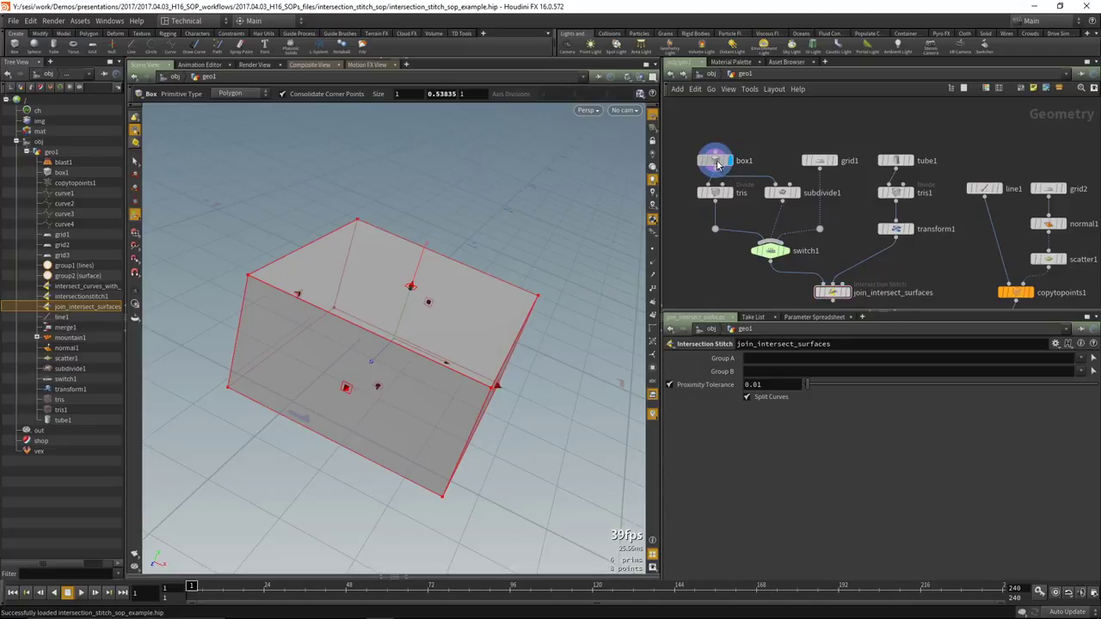
click(832, 162)
mouse_move(771, 197)
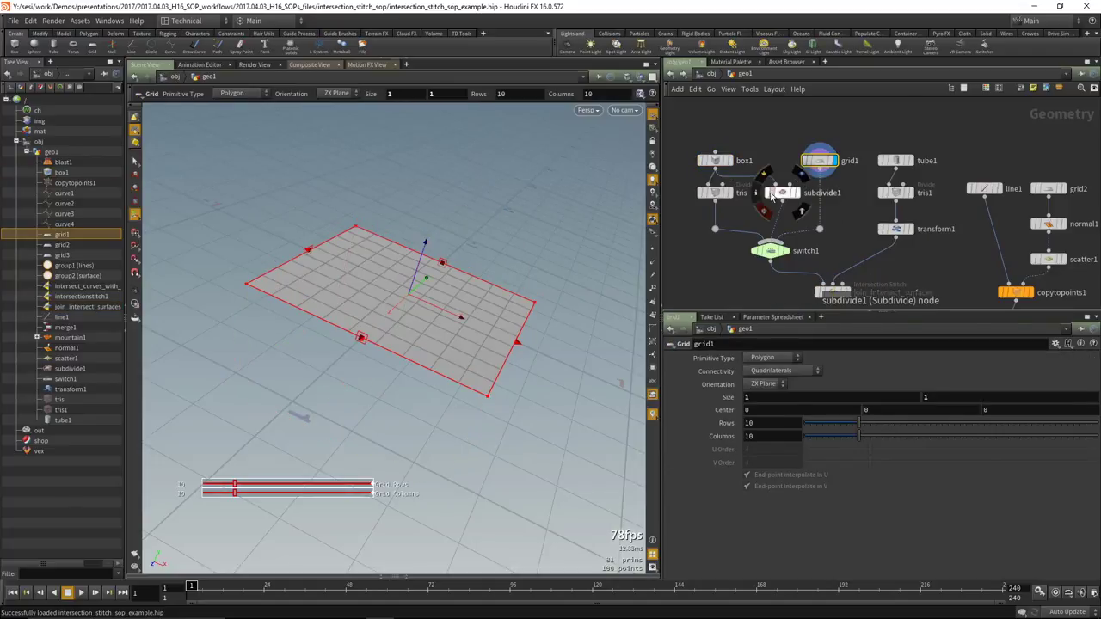
click(788, 251)
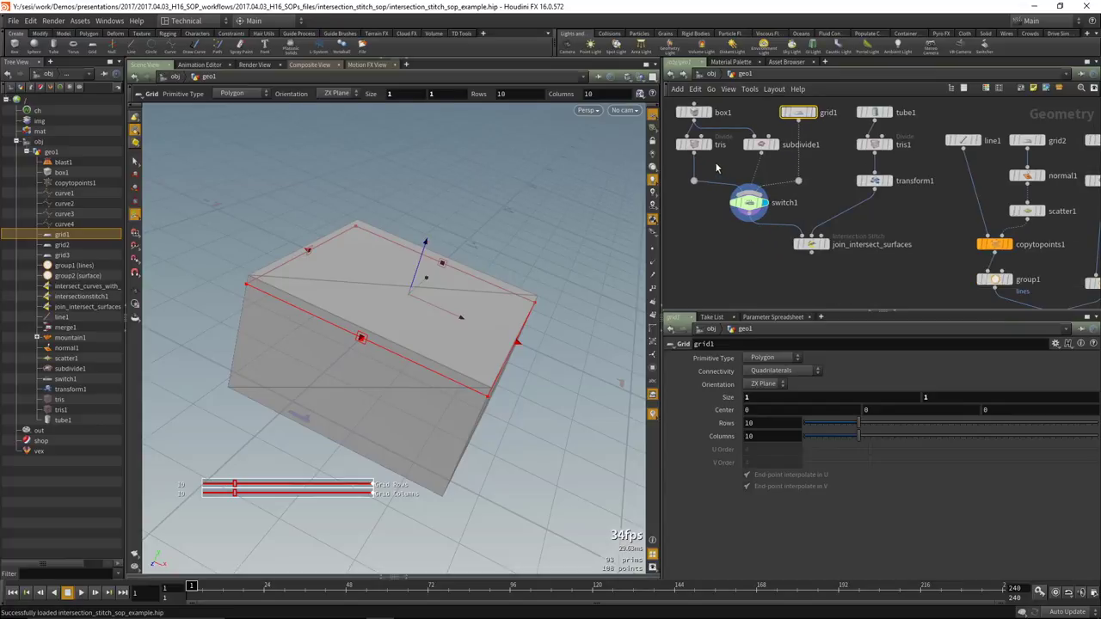
drag(699, 225, 839, 134)
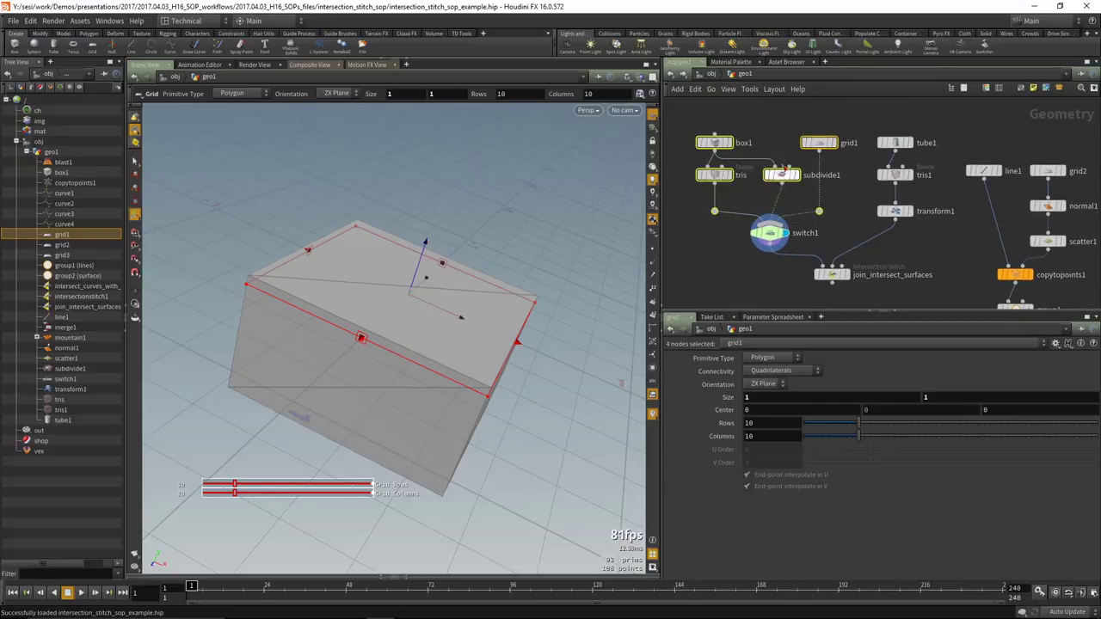
click(759, 196)
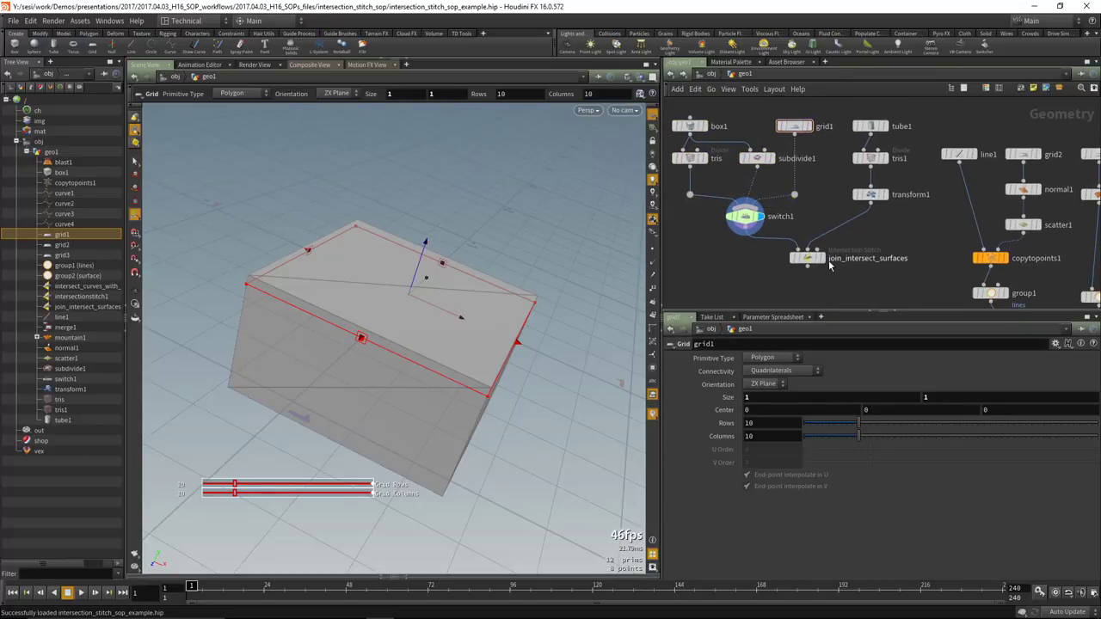
Display tube1, tris1 and transform1 in turn to review how the tilted, triangulated tube is built, and select transform1.
click(886, 126)
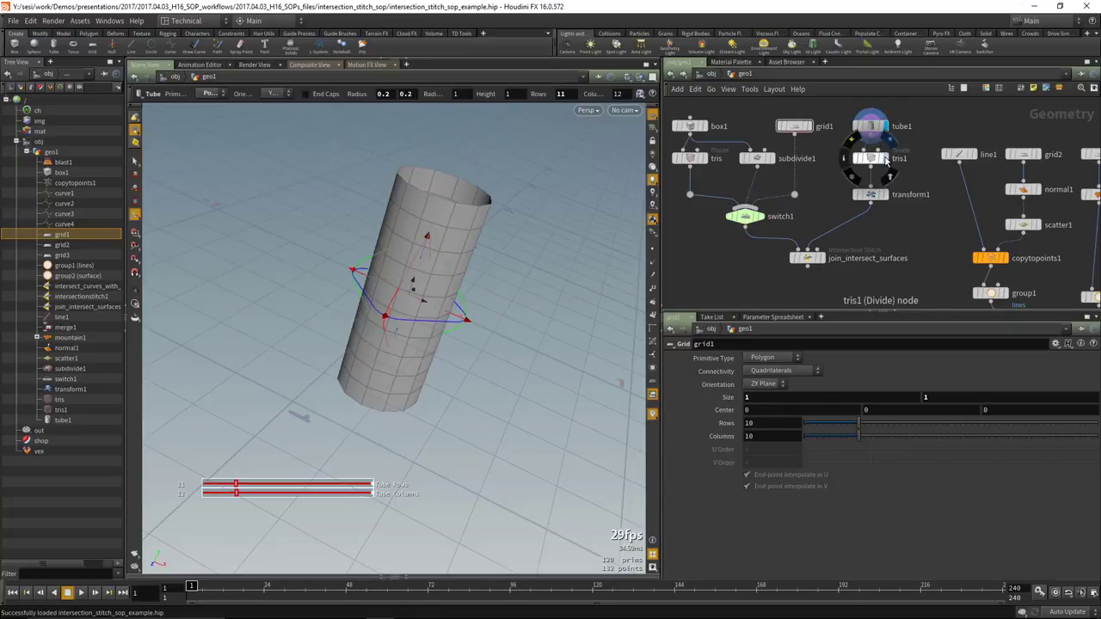
click(886, 158)
click(889, 195)
click(870, 195)
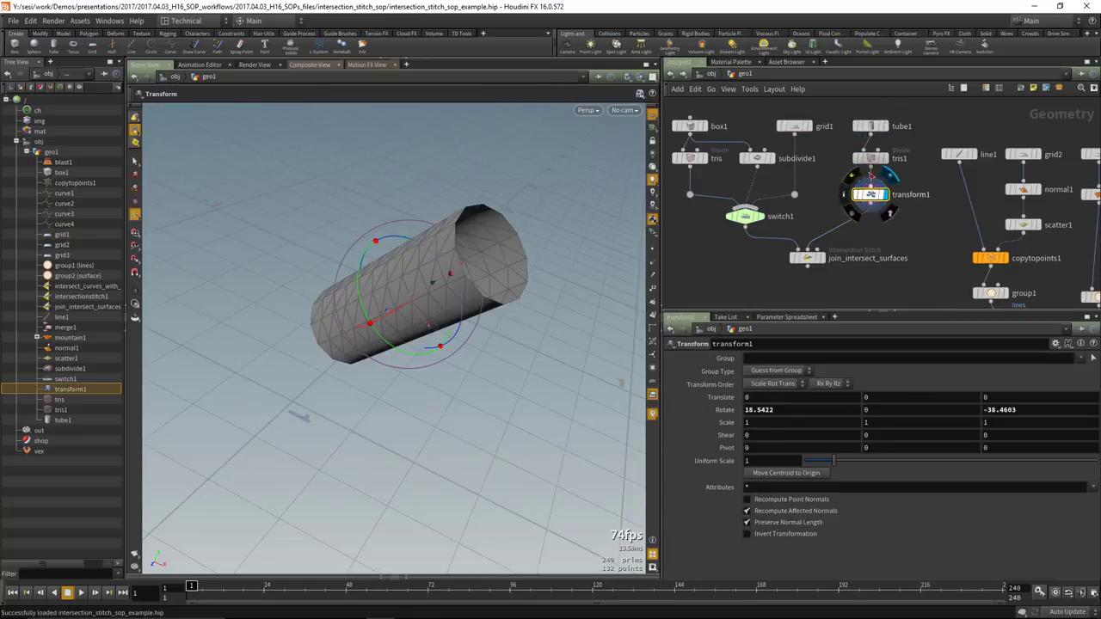
Display and select join_intersect_surfaces to examine the tube stitched into the box from another angle.
click(821, 258)
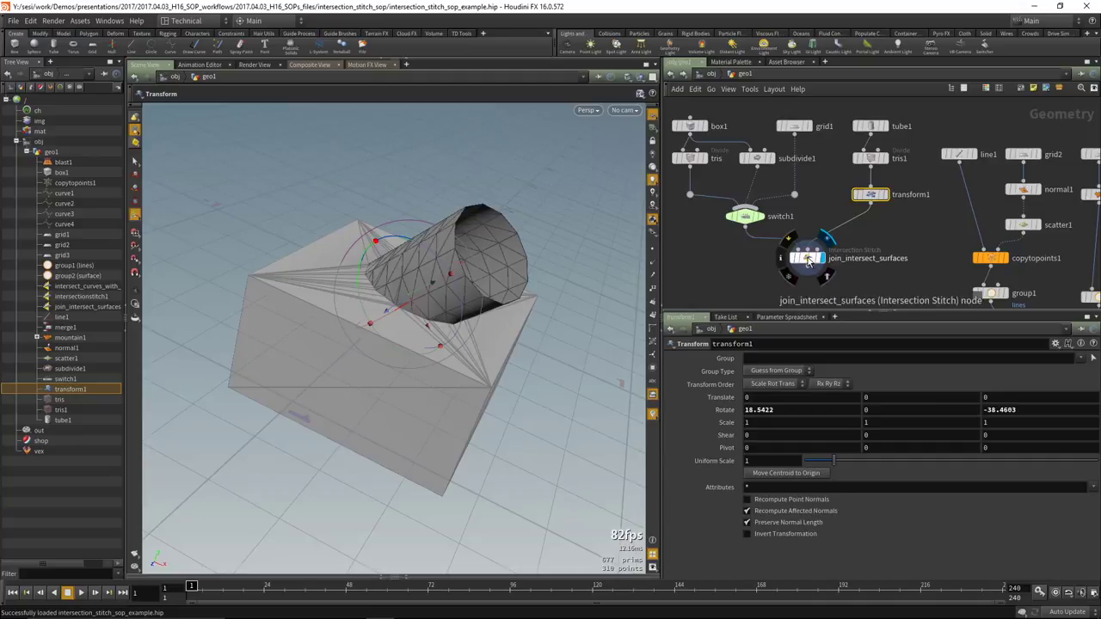
click(806, 258)
mouse_move(507, 298)
mouse_down()
mouse_move(490, 314)
mouse_move(493, 288)
mouse_up()
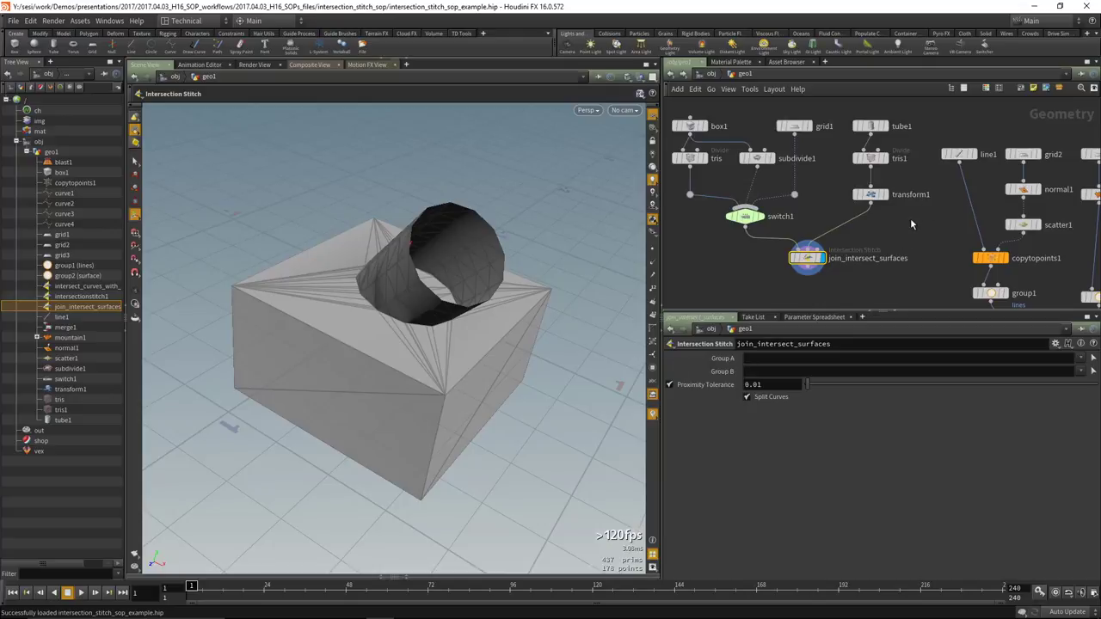
middle_drag(912, 225, 909, 238)
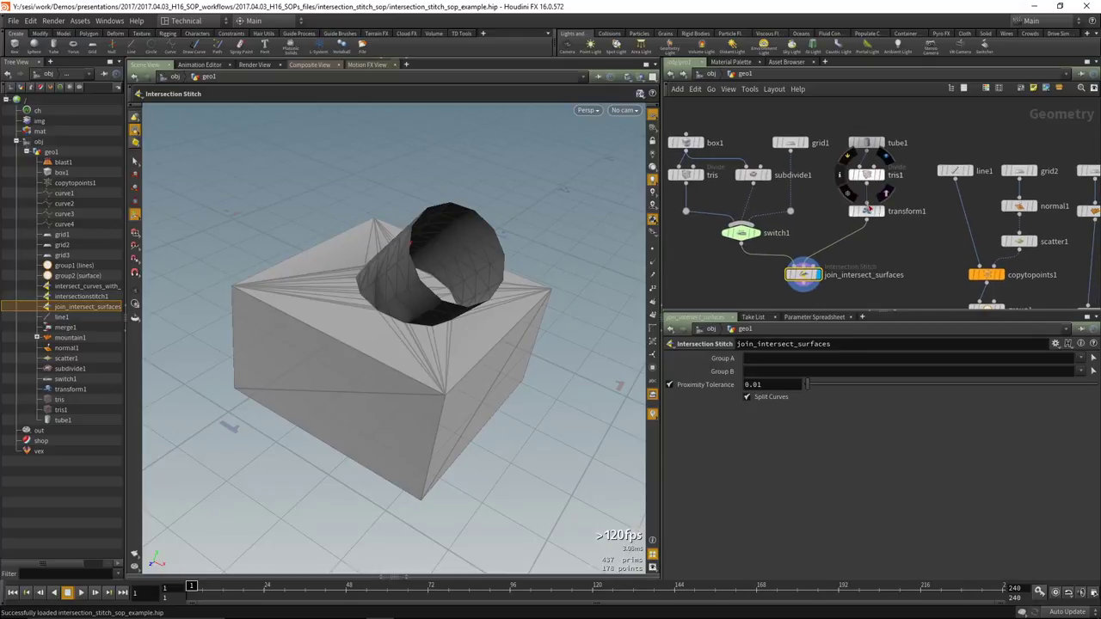
click(867, 211)
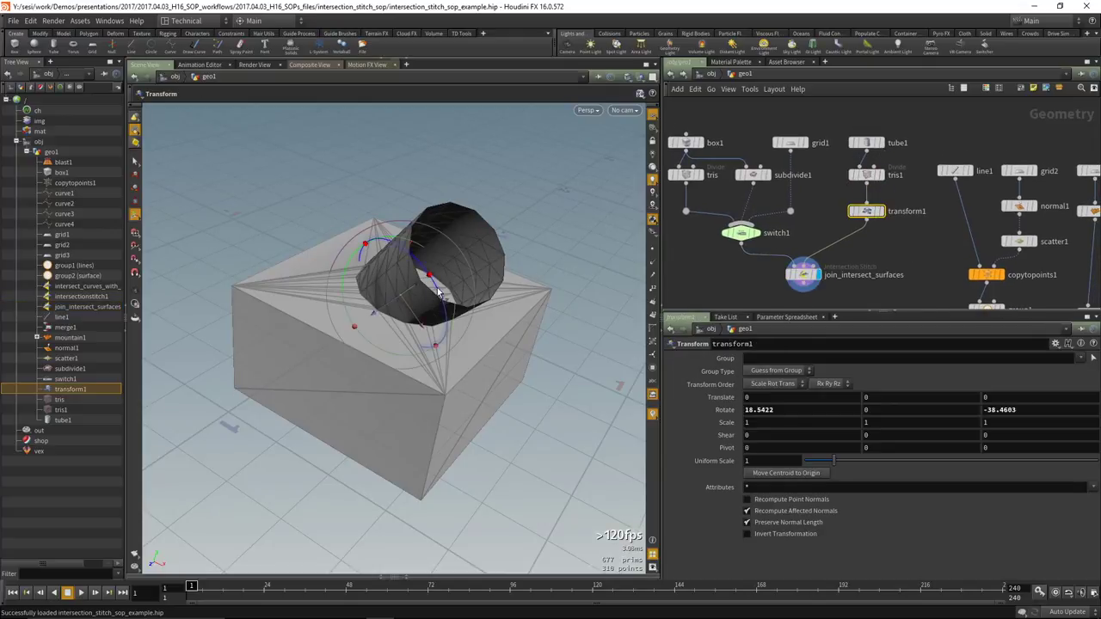
key(s)
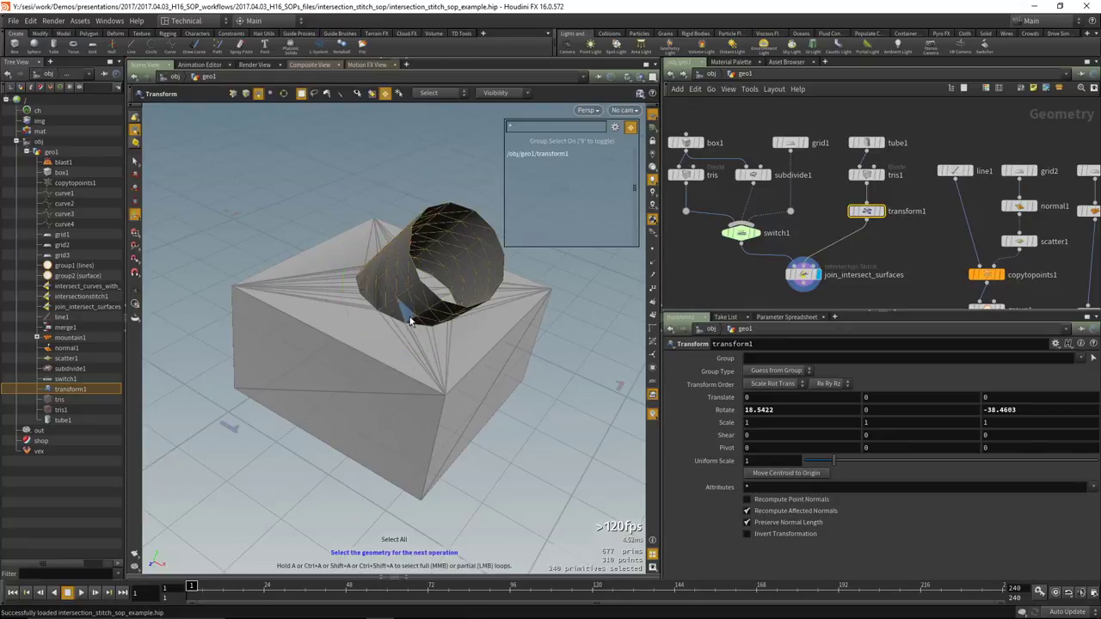
click(803, 274)
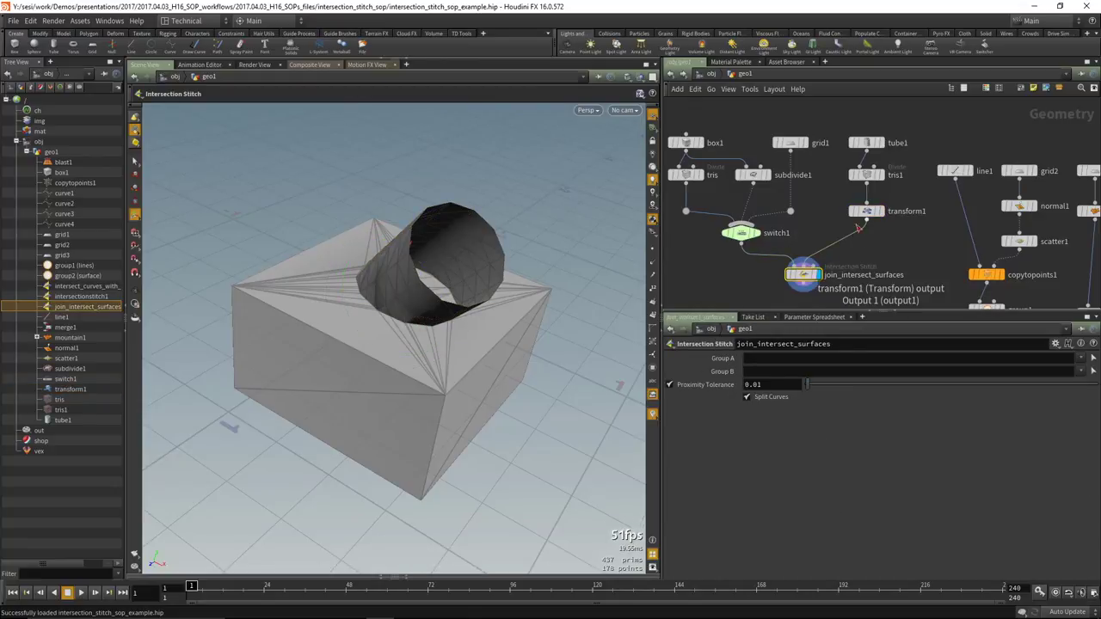
Select transform1 and move the tube over the box's edge, to about -0.46 in X and -0.025 in Y.
click(869, 211)
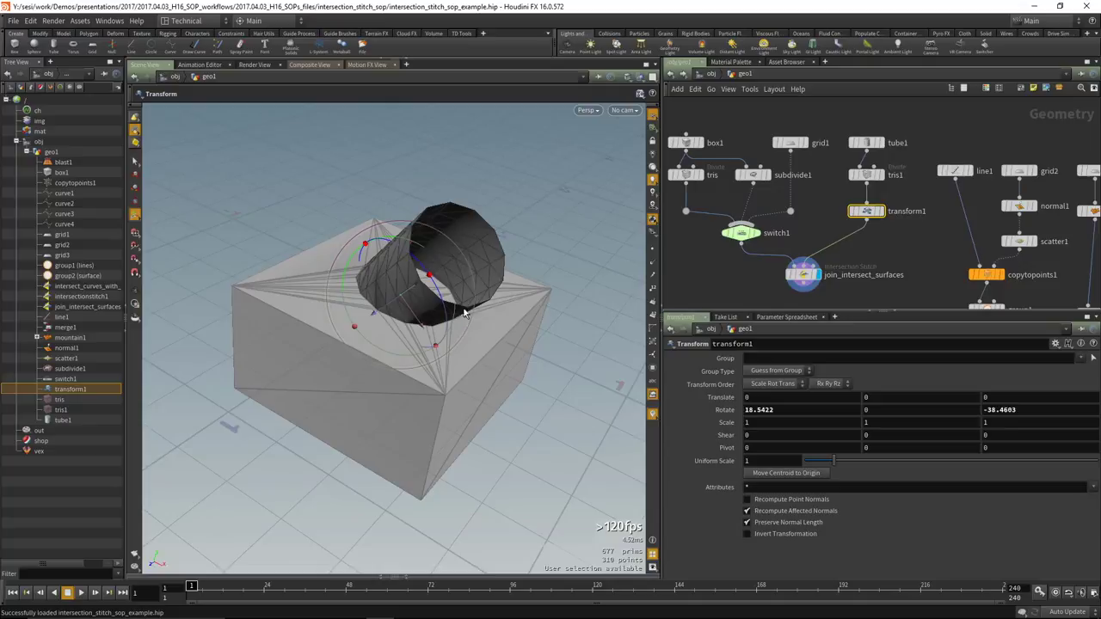
key(m)
drag(405, 283, 405, 322)
key(Escape)
key(Return)
key(Escape)
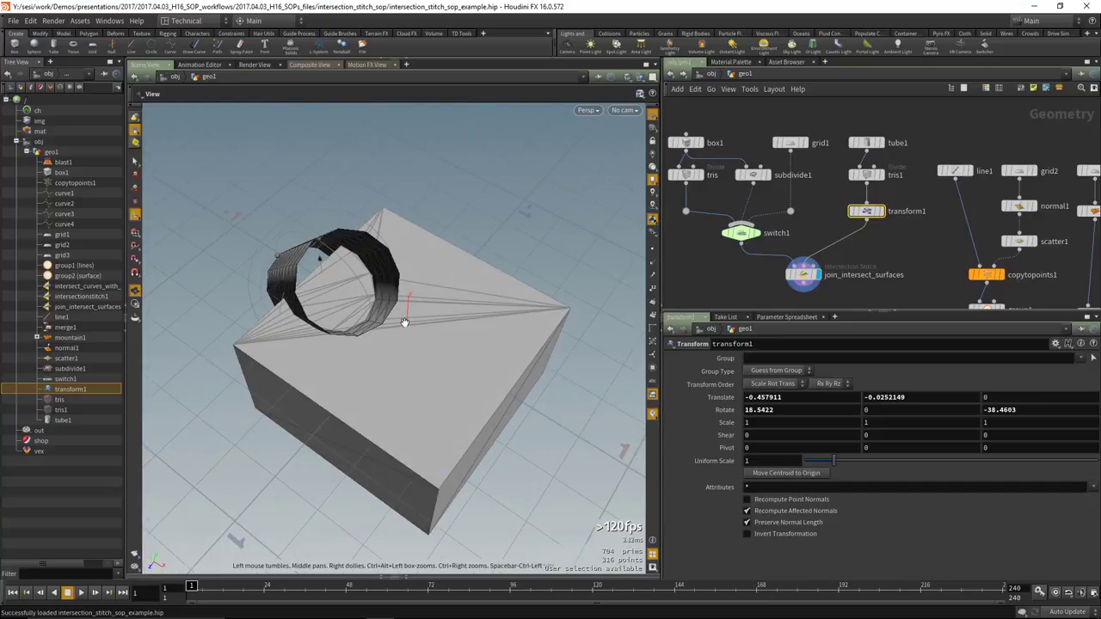
right_drag(405, 322, 362, 325)
mouse_move(425, 349)
mouse_down()
mouse_move(415, 310)
mouse_move(422, 337)
mouse_move(430, 319)
mouse_move(421, 329)
mouse_move(460, 327)
mouse_move(450, 352)
mouse_move(425, 351)
mouse_up()
key(Return)
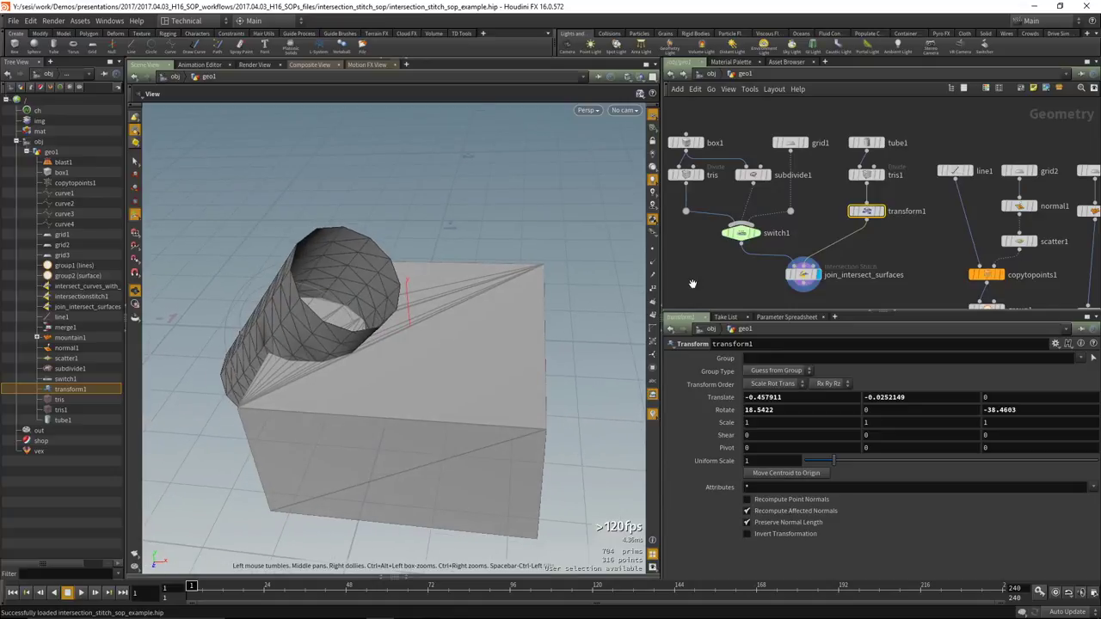
Display and select blast1 below intersectionstitch1 to examine the result of stitching the lines with the surface.
middle_drag(902, 253, 763, 225)
middle_drag(913, 253, 851, 192)
scroll(863, 224, down, 1)
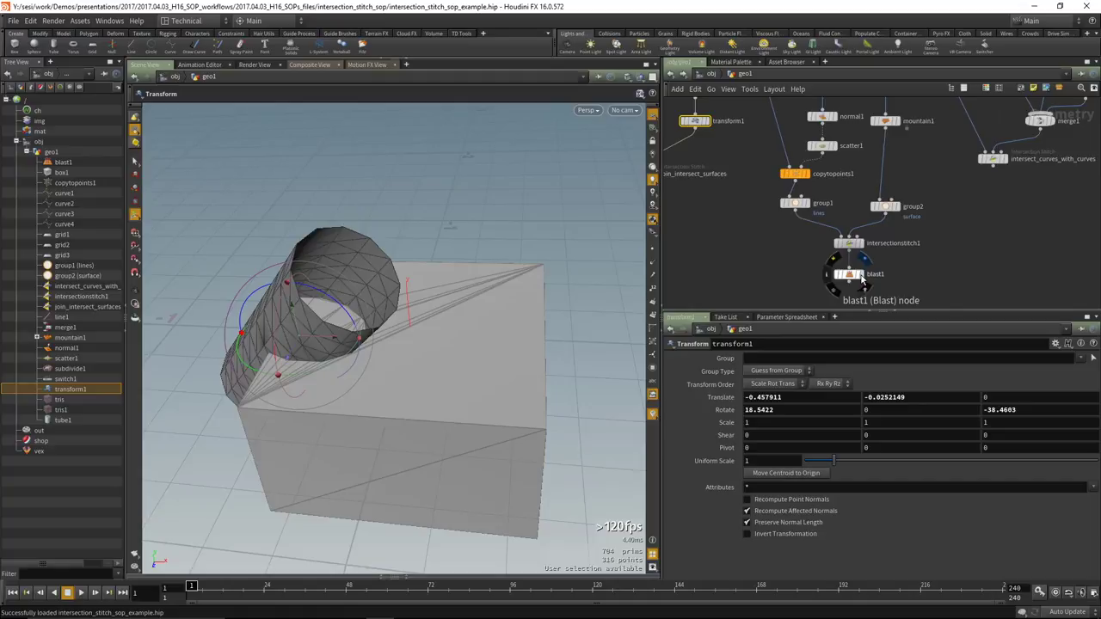
click(856, 277)
drag(387, 331, 544, 231)
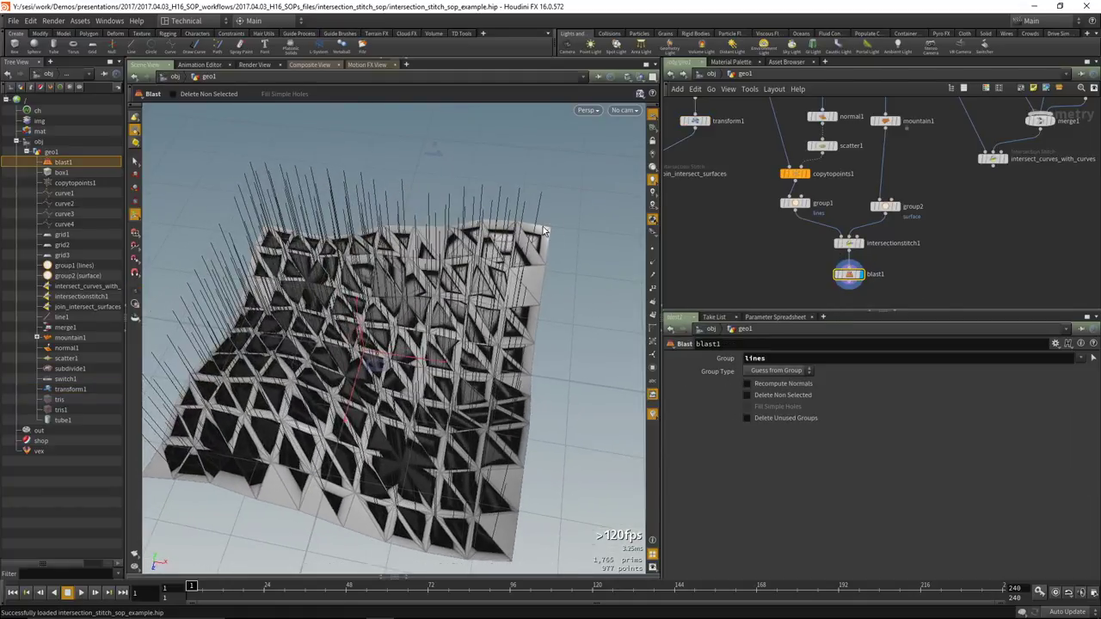
Display line1, select the line-copying branch from line1 down to group1, and display group1 to review the scattered lines.
middle_drag(751, 171, 743, 239)
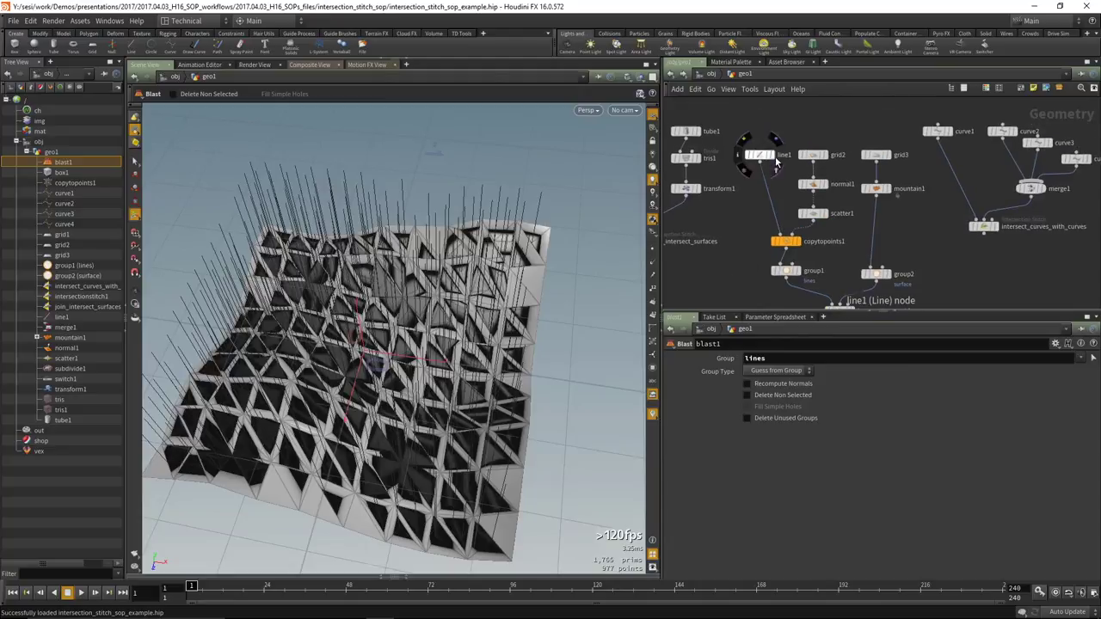
click(772, 162)
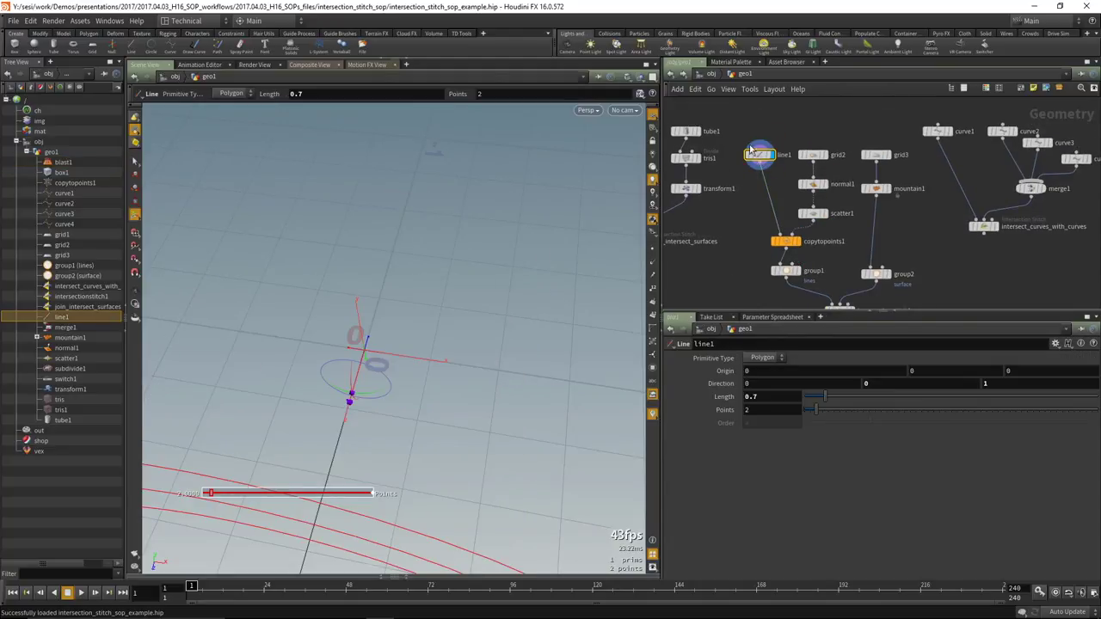
drag(747, 120, 839, 289)
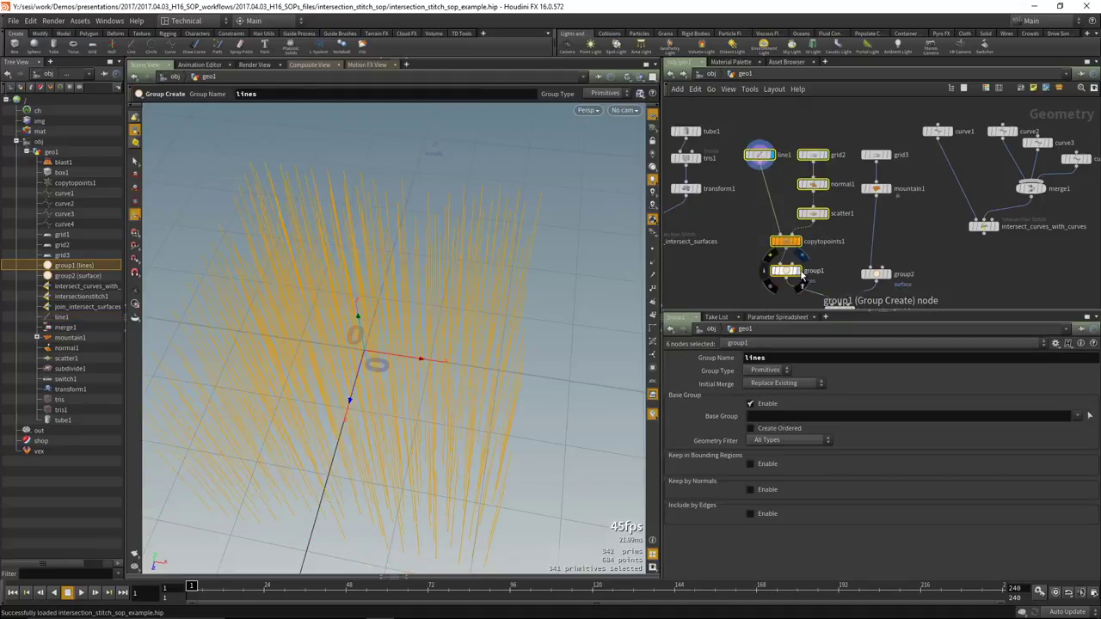
click(800, 272)
key(Escape)
drag(528, 309, 491, 287)
middle_drag(910, 208, 895, 189)
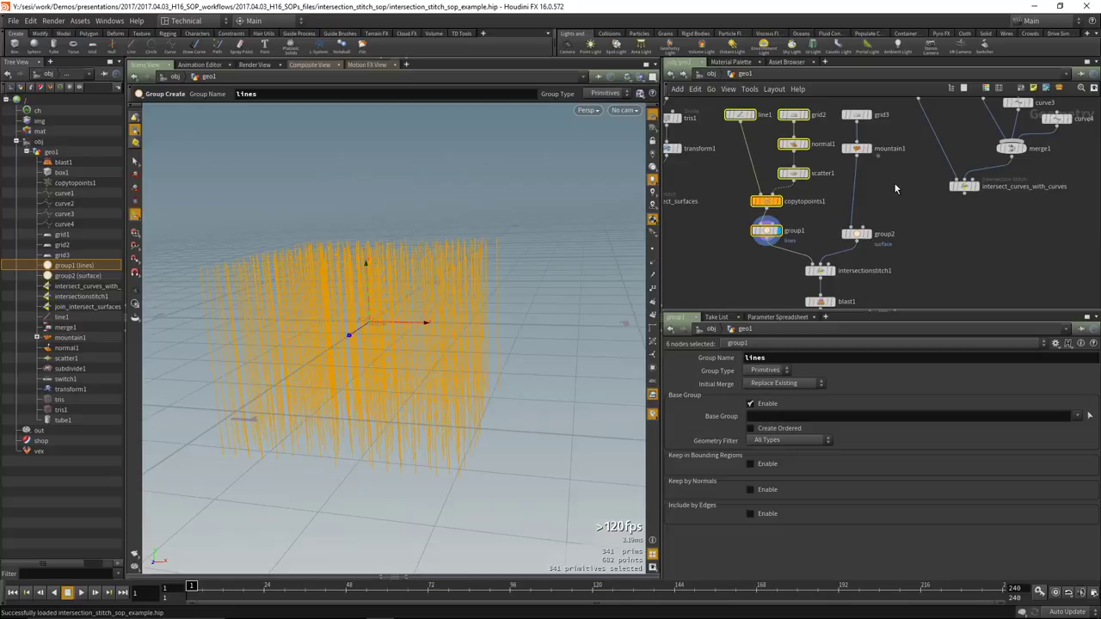
Display grid3 and mountain1 in turn to review how the surface to be stitched is built.
click(873, 121)
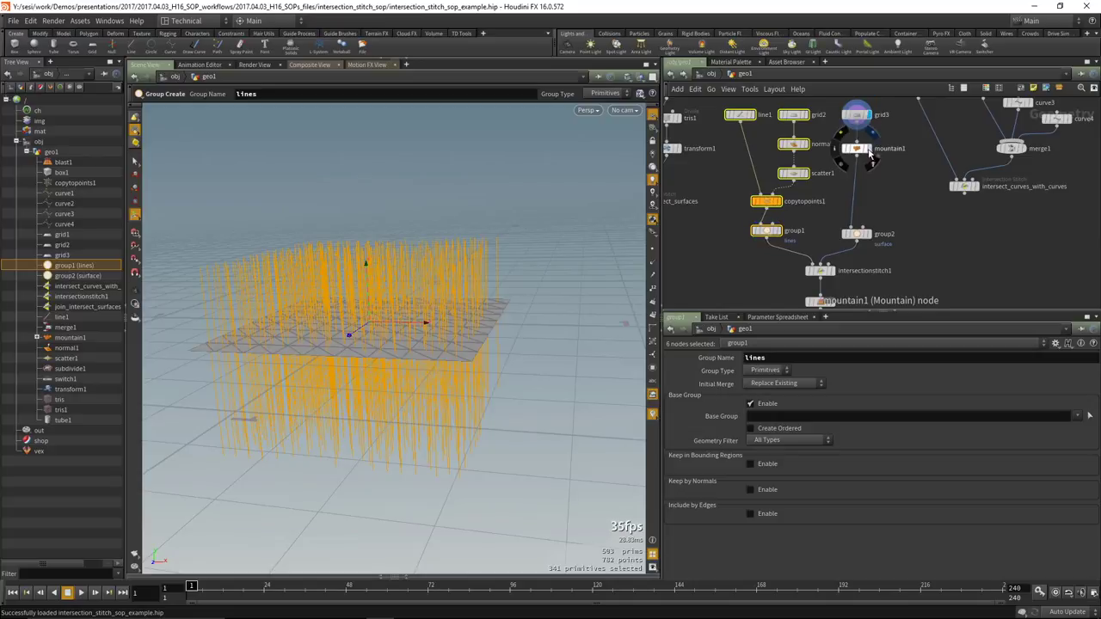
click(871, 142)
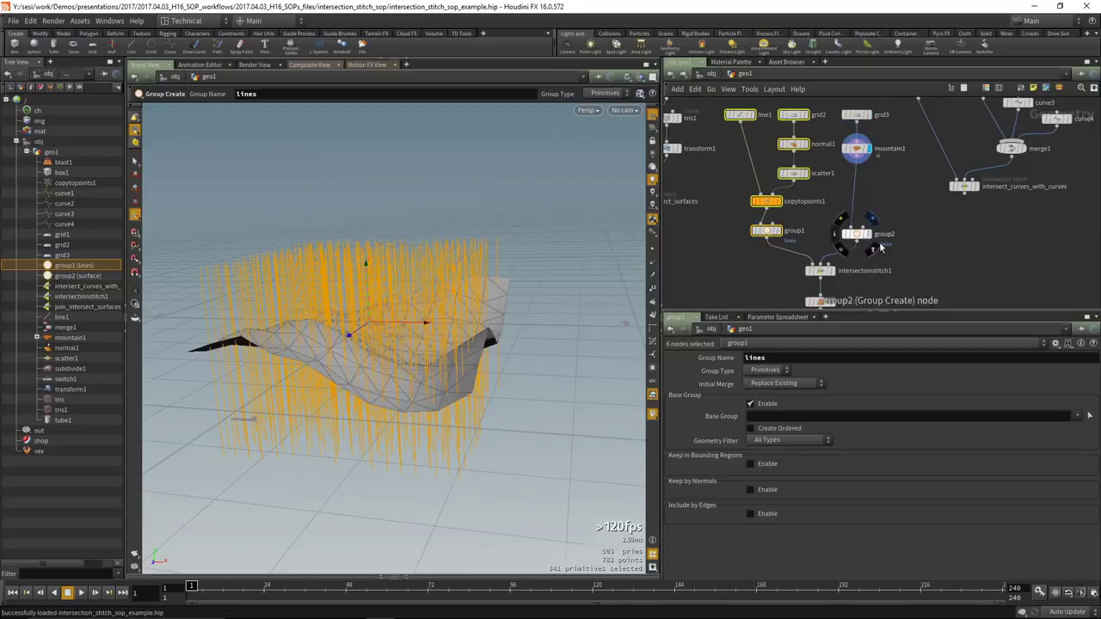
middle_drag(895, 253, 893, 219)
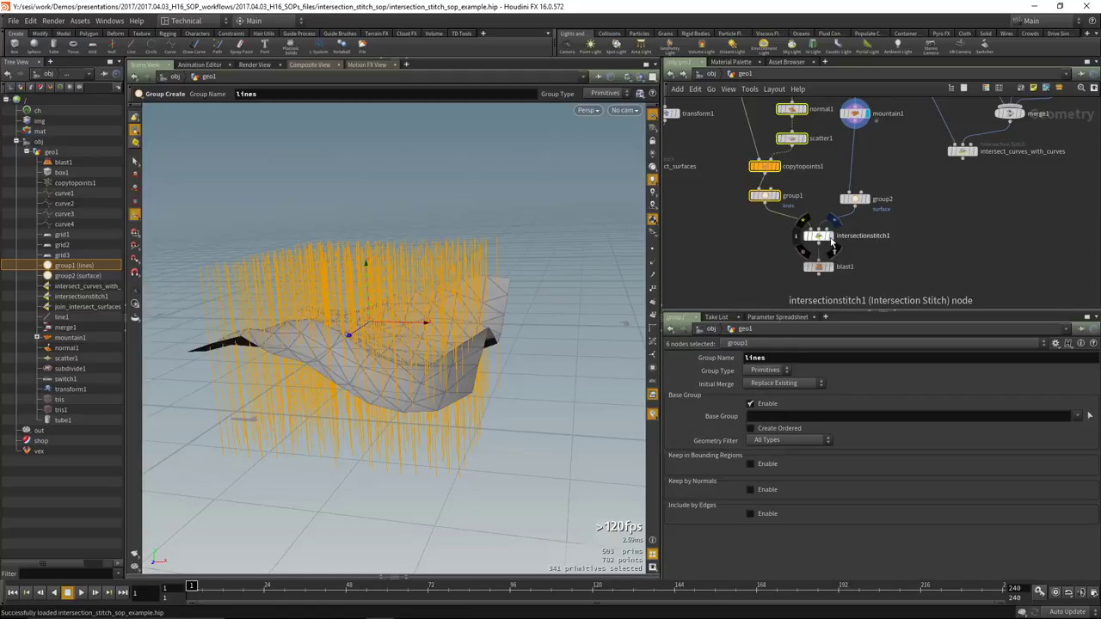
Display and select intersectionstitch1, followed by blast1, to examine the stitched lines and surface before and after the blast.
click(832, 243)
click(819, 239)
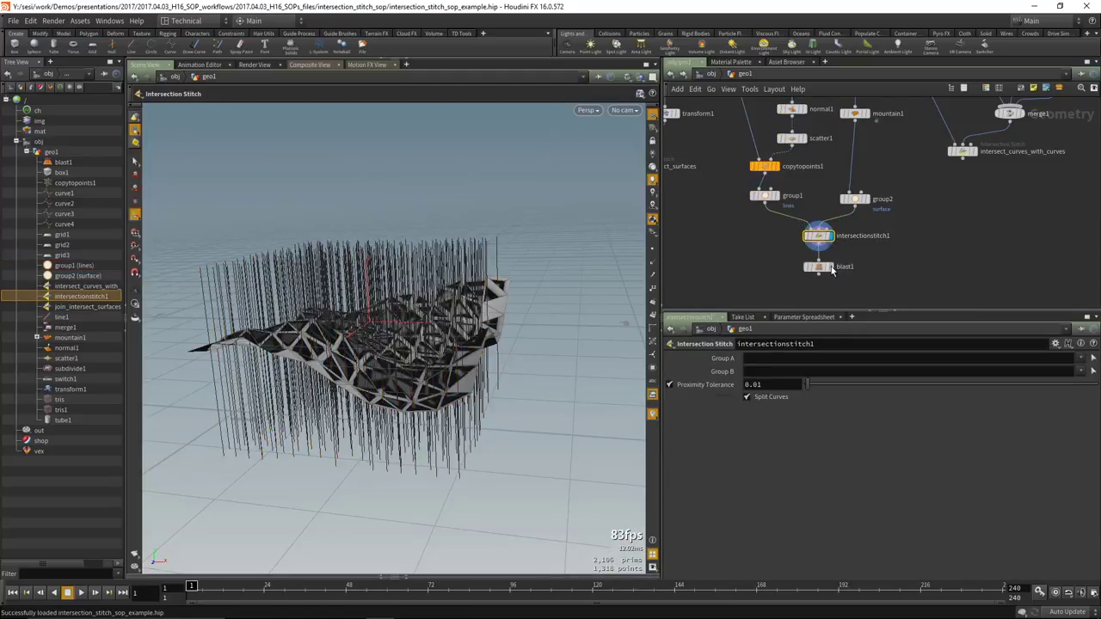
click(832, 270)
drag(456, 267, 423, 294)
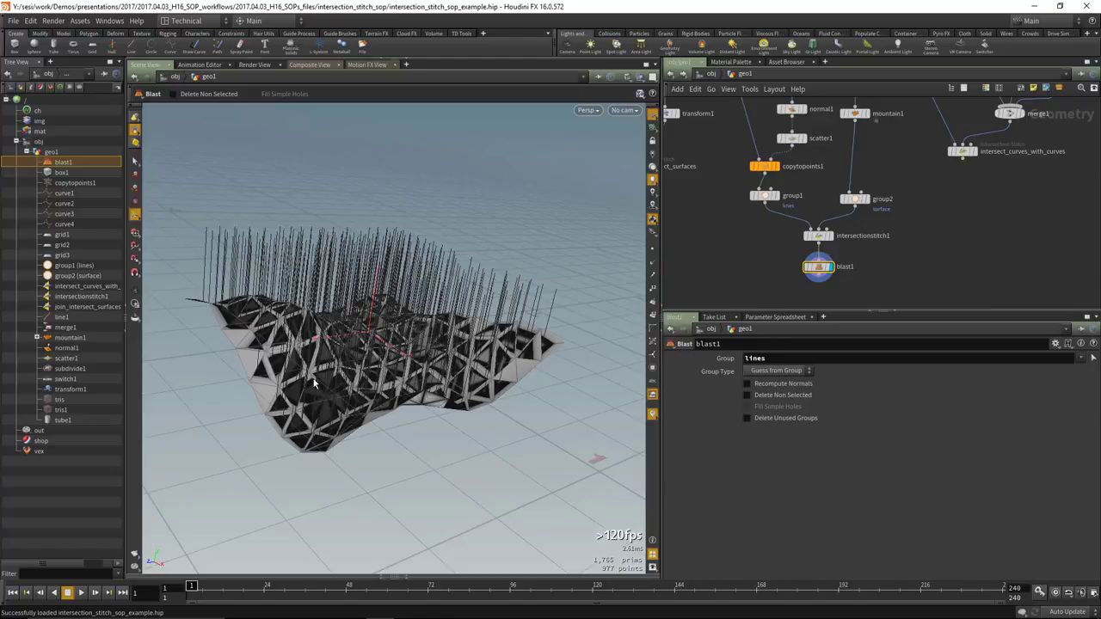
drag(416, 363, 434, 359)
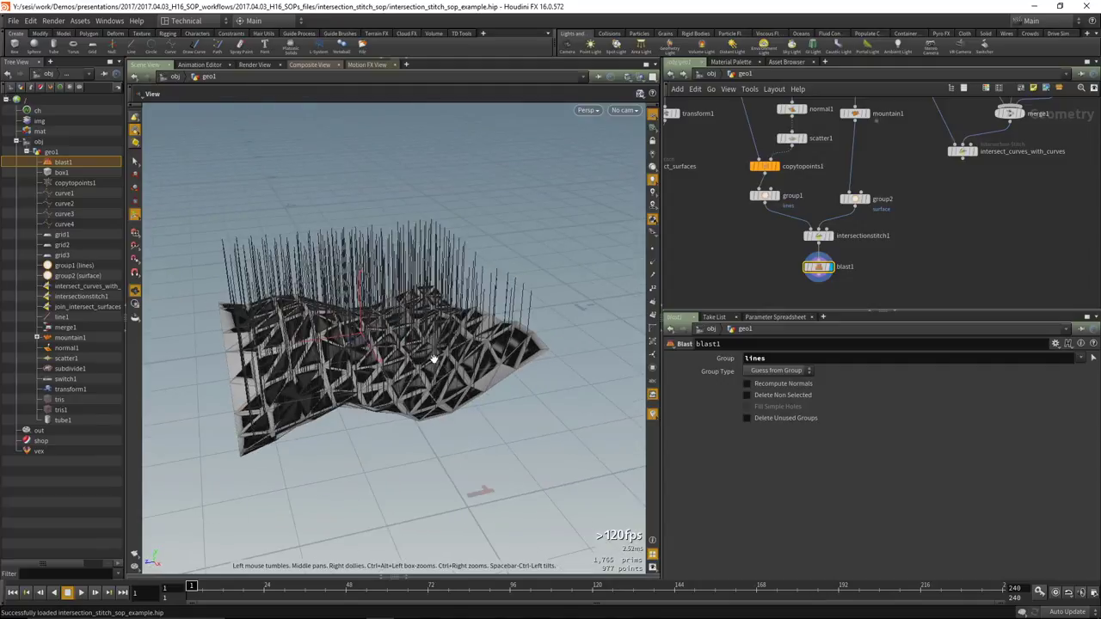
Display and select curve1 to examine the first input of the curve intersection example.
middle_drag(942, 106, 844, 155)
mouse_move(861, 228)
scroll(825, 172, up, 5)
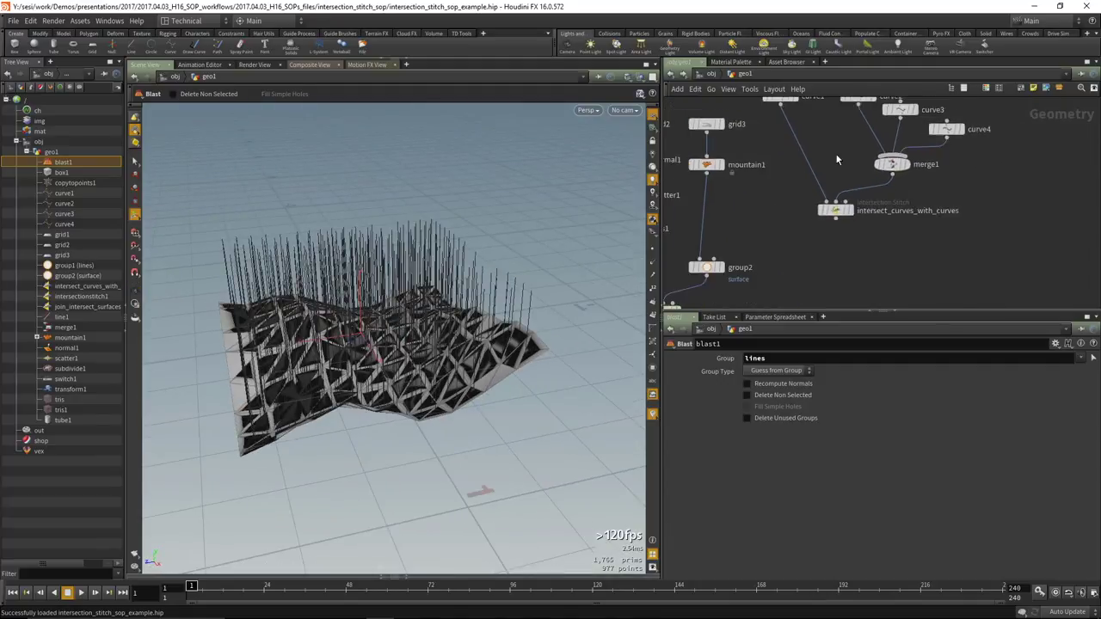
click(798, 166)
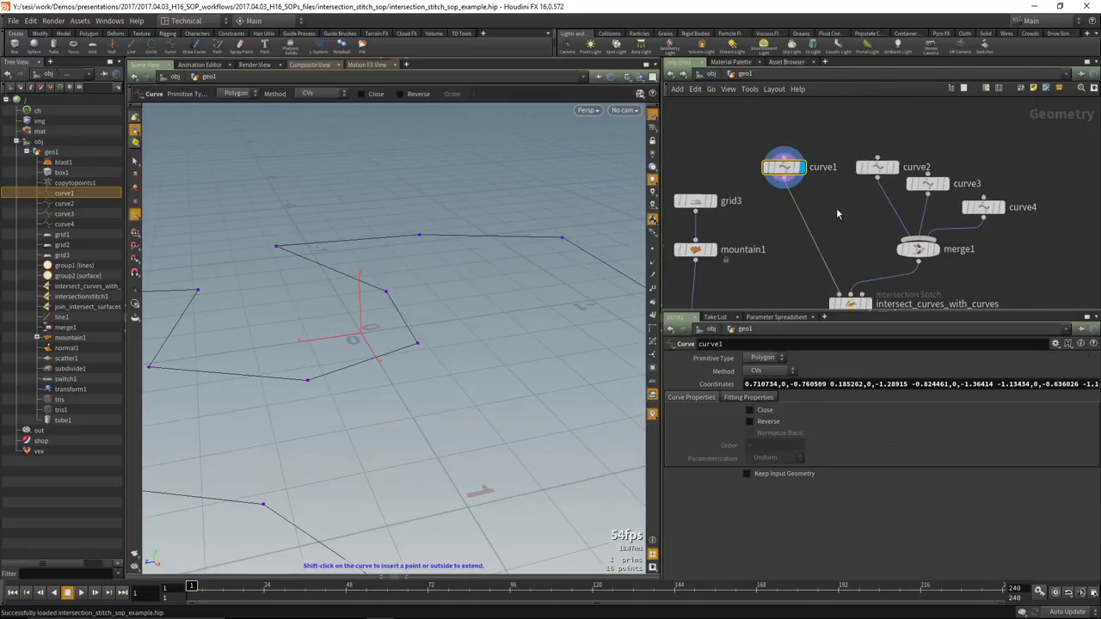
middle_drag(836, 207, 852, 146)
drag(457, 283, 431, 428)
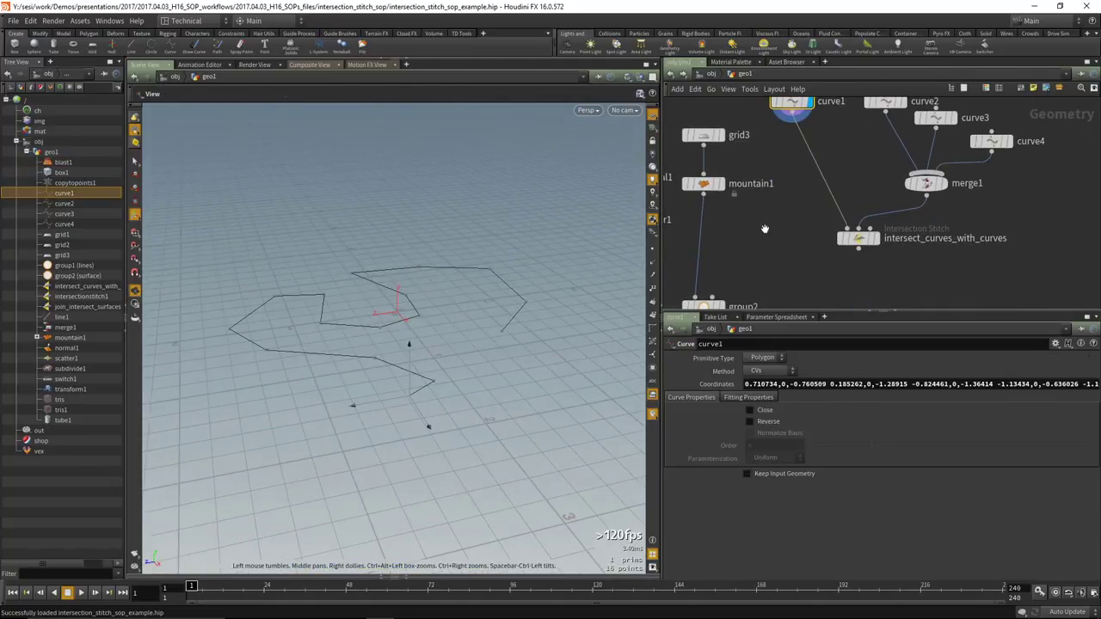
key(Return)
Select curve2, curve3, curve4 and merge1, and display merge1 to review the second set of input curves.
scroll(839, 184, down, 2)
drag(813, 110, 968, 241)
click(896, 223)
middle_drag(948, 230, 989, 208)
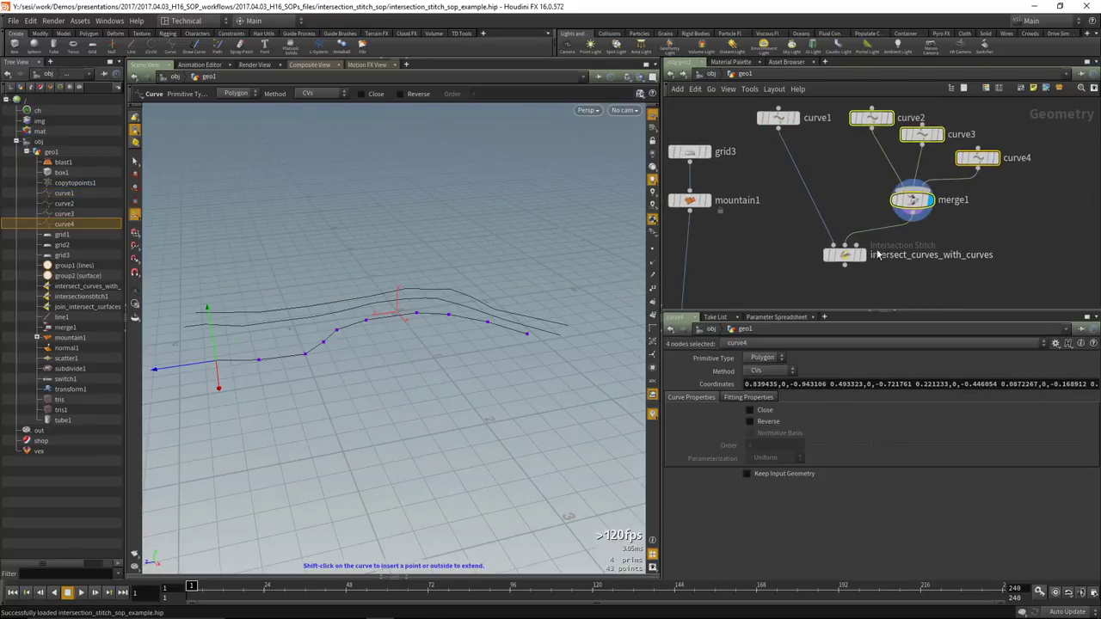
Display and select intersect_curves_with_curves, and pick one of its curve segments with the Select tool.
key(r)
drag(443, 297, 405, 320)
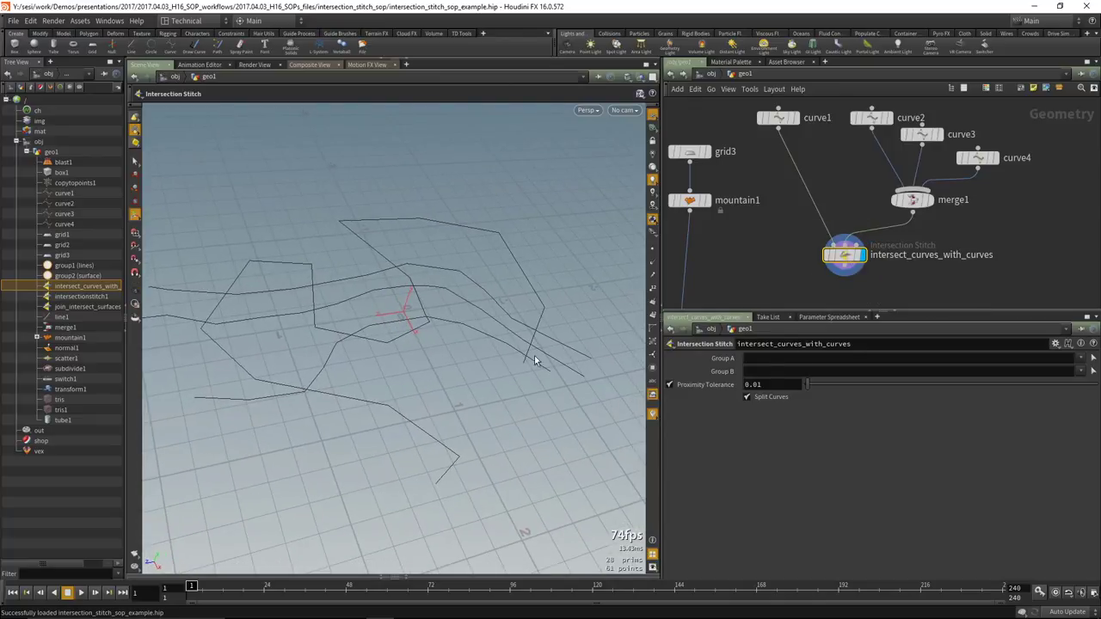
click(135, 164)
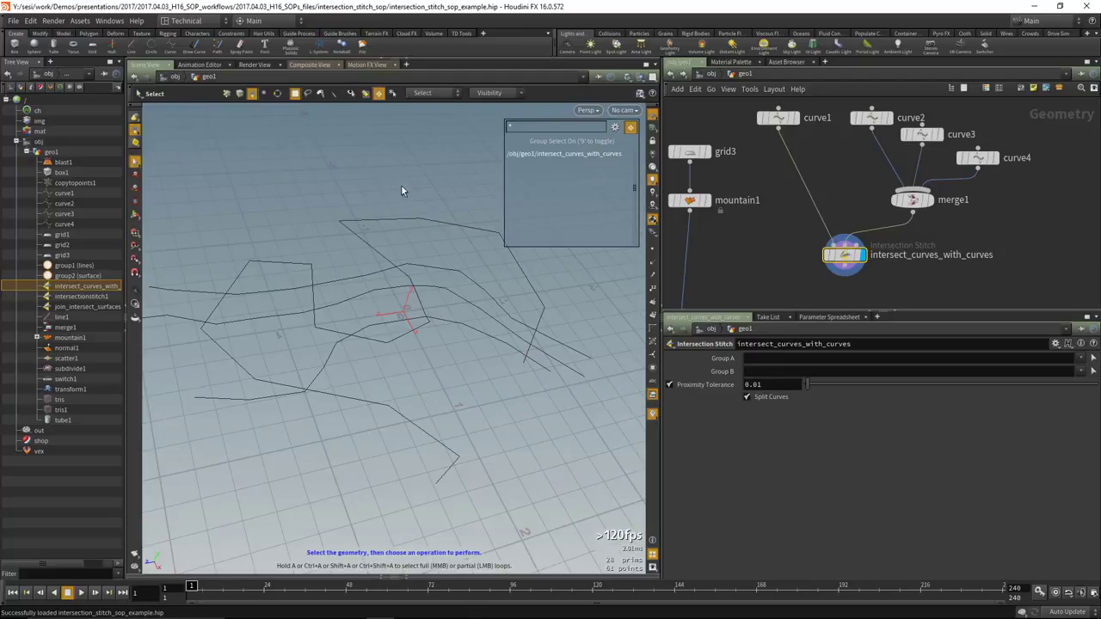
click(425, 216)
Try listing the stitched curves by 3D Connected Geometry, and restore the ordinary selection list.
click(435, 95)
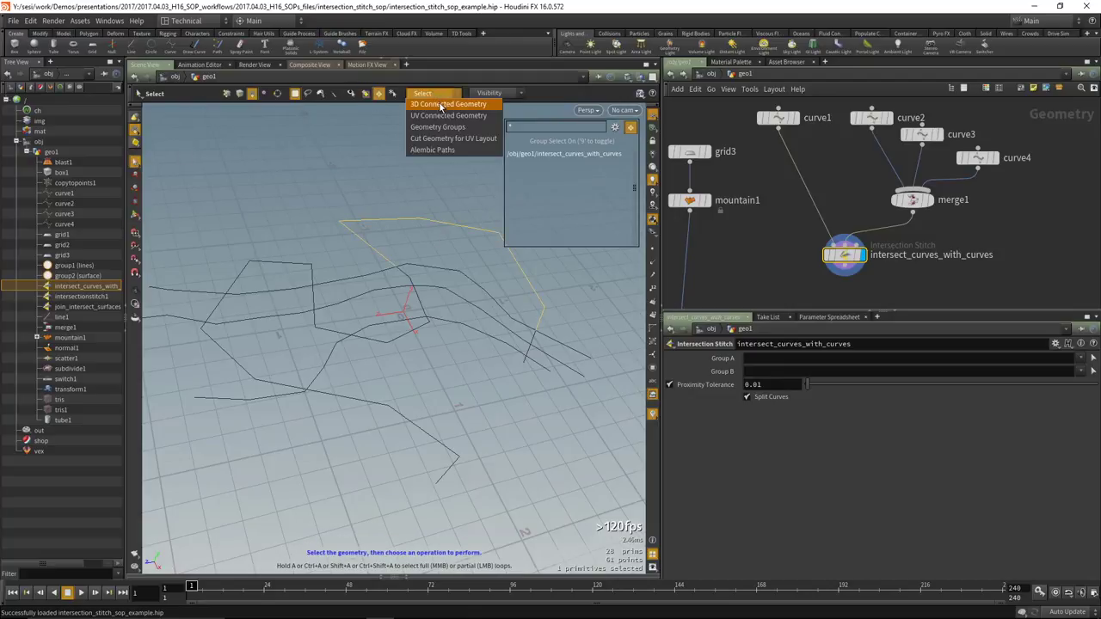
click(442, 106)
click(413, 241)
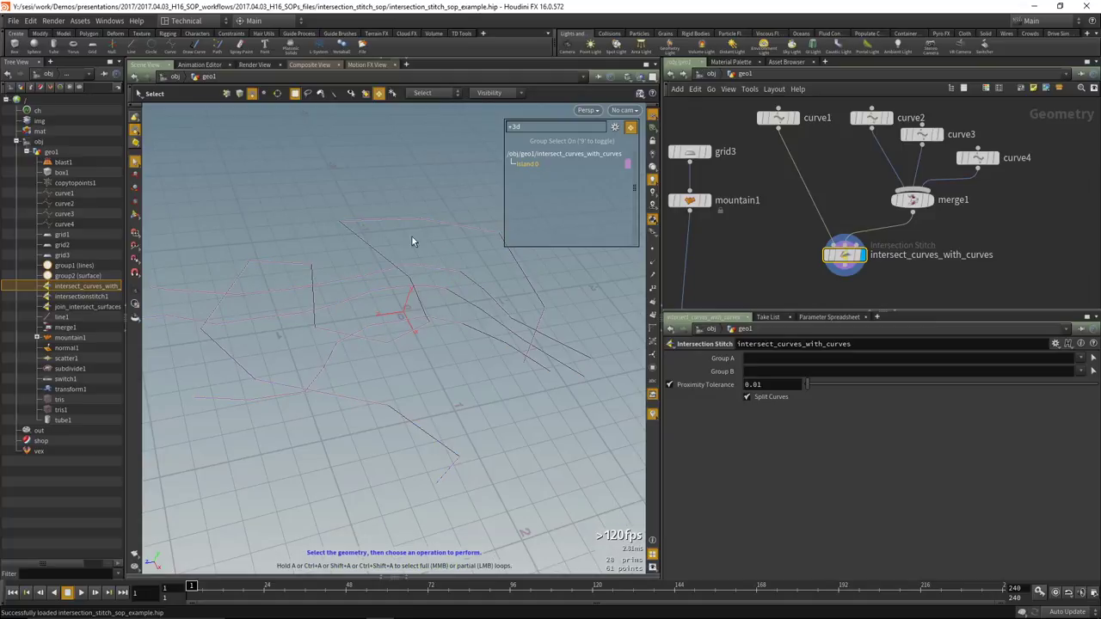
click(424, 93)
click(432, 150)
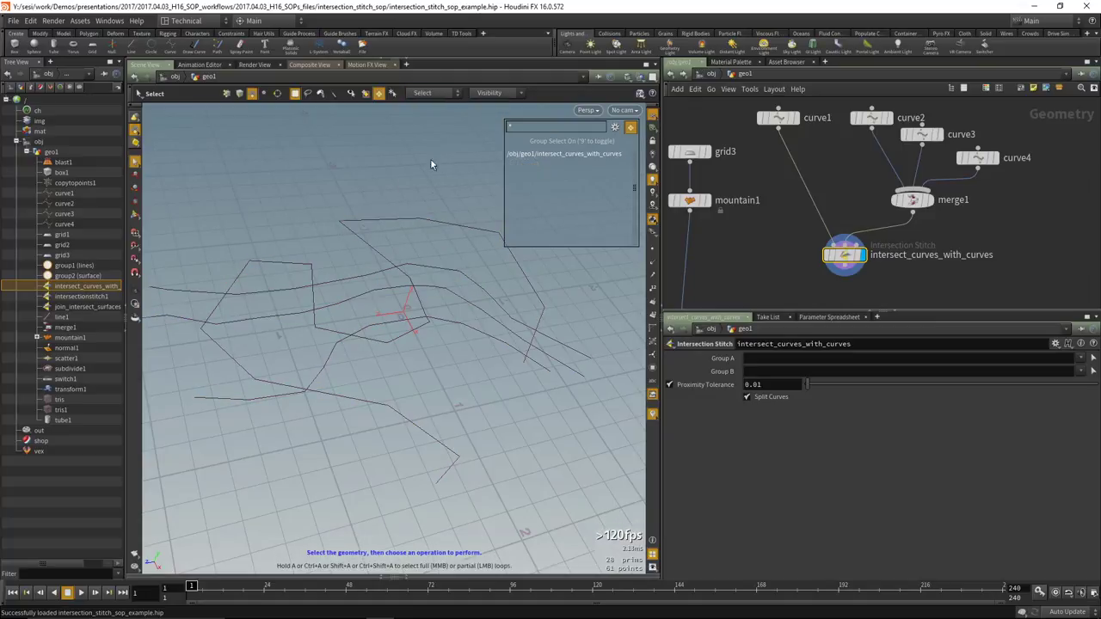
Select individual segments of the stitched curves to examine where the intersections split them, and clear the selection.
click(429, 226)
click(356, 268)
drag(200, 176, 553, 476)
click(325, 251)
click(289, 282)
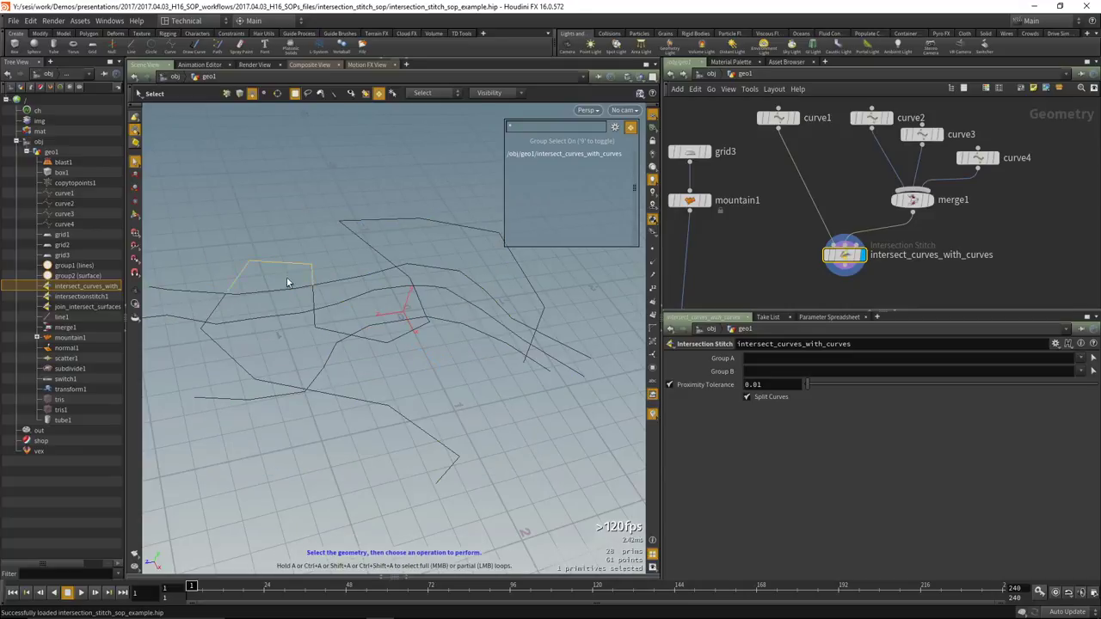
click(211, 291)
click(237, 367)
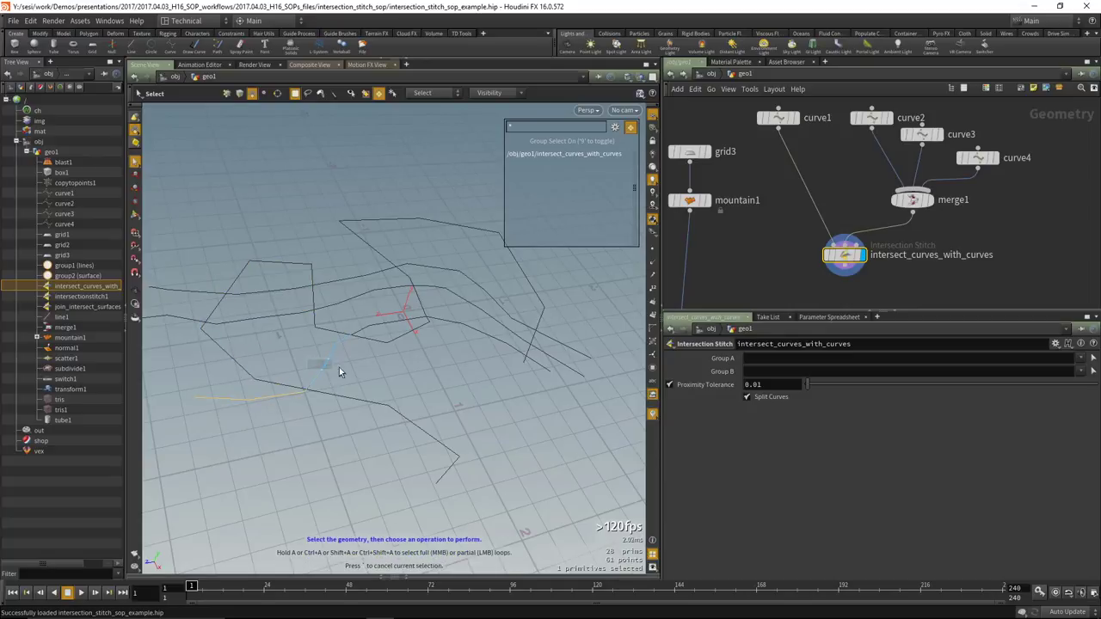
click(404, 334)
click(387, 244)
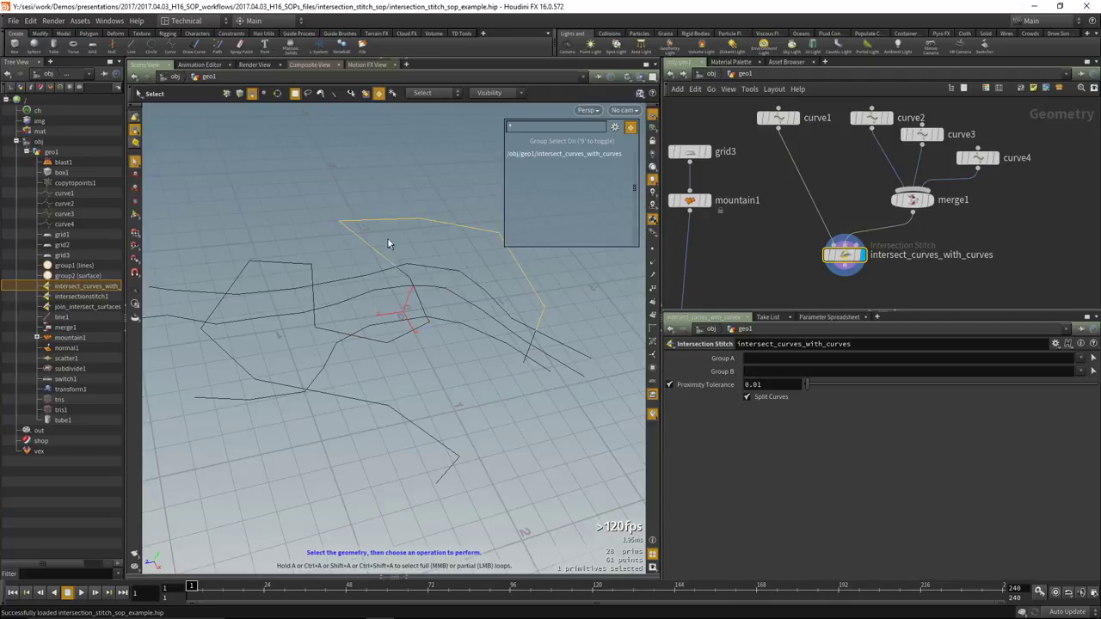
click(462, 367)
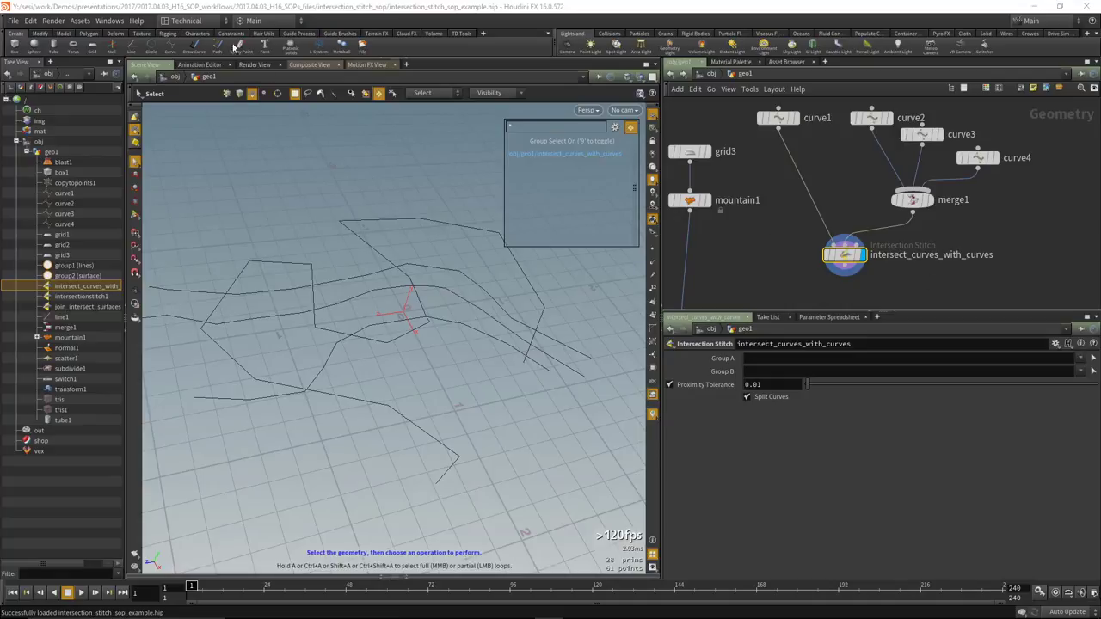
click(12, 19)
click(22, 35)
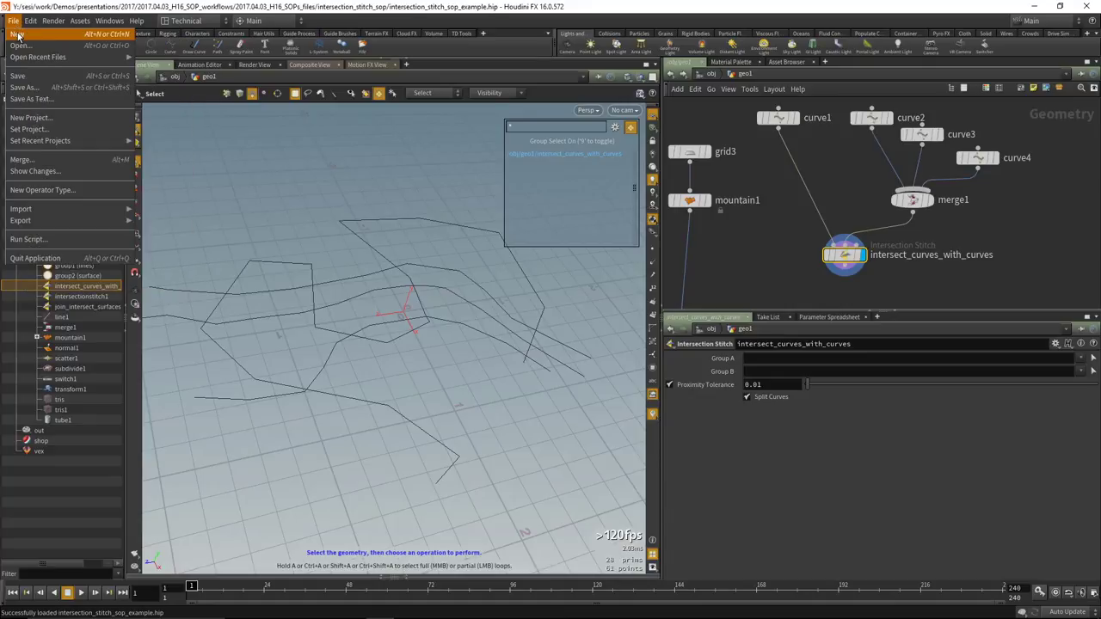
click(258, 74)
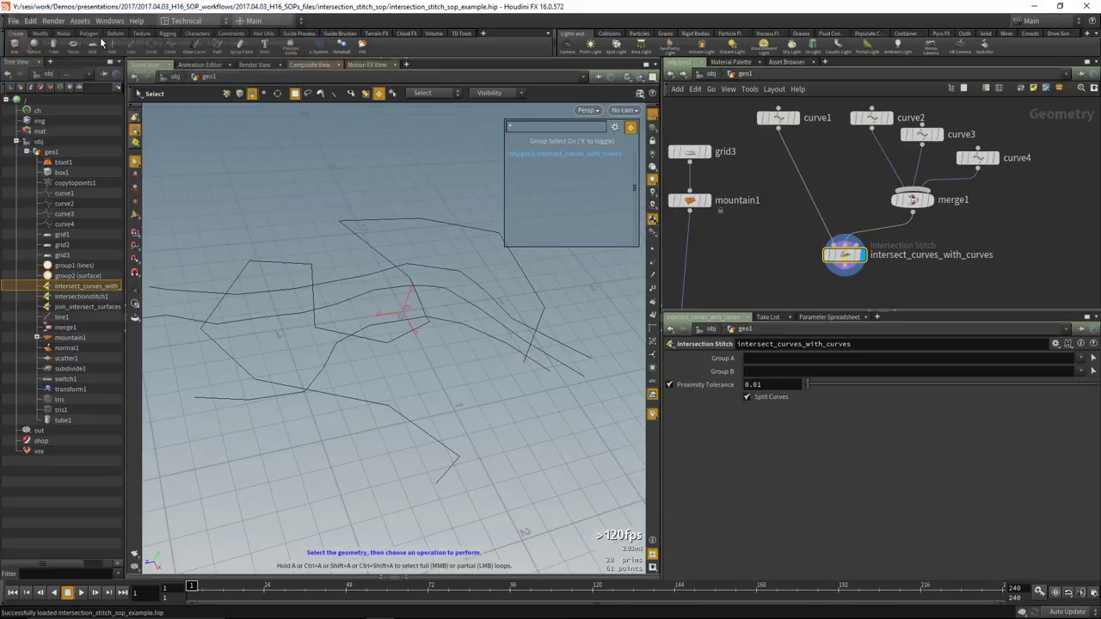
Open attribute_blur_sop_example.hip, discarding the changes to the current scene.
click(13, 20)
mouse_move(36, 59)
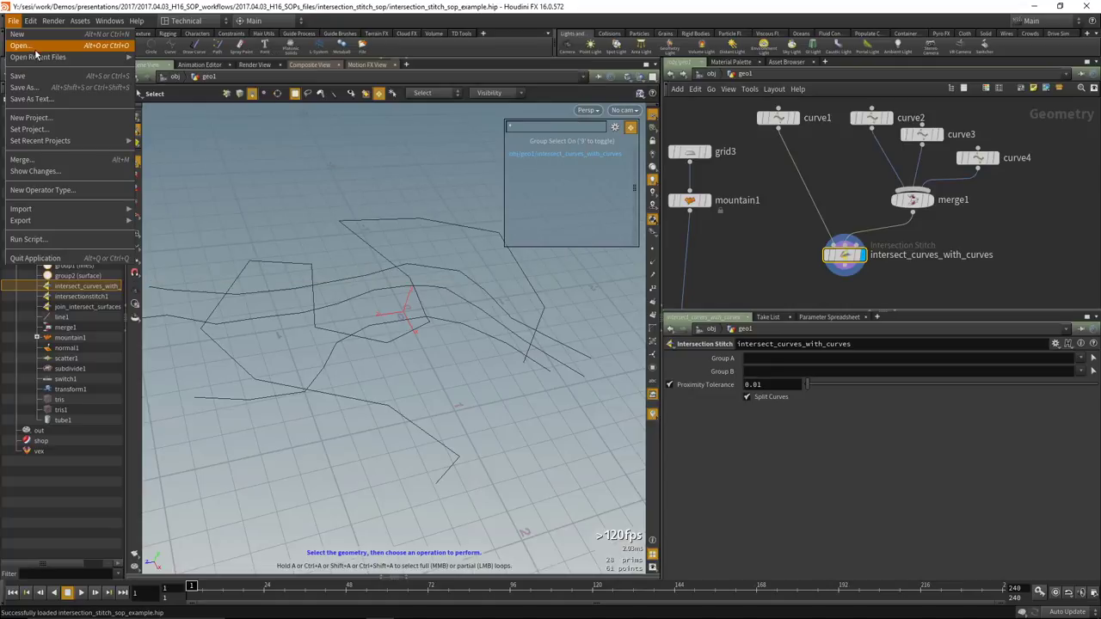
click(21, 45)
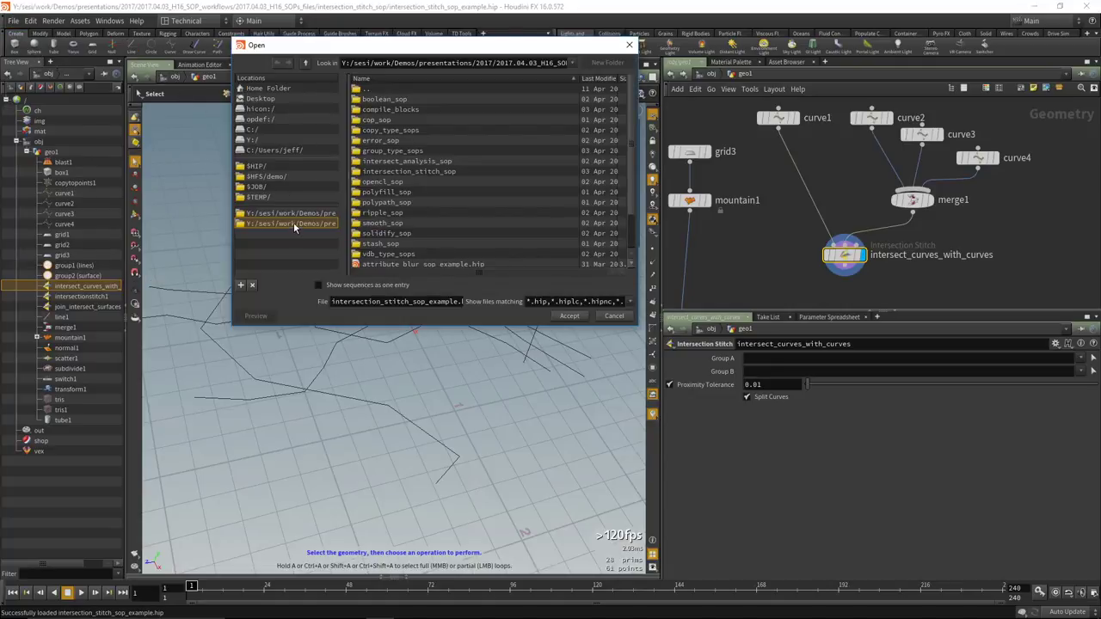
scroll(407, 198, down, 2)
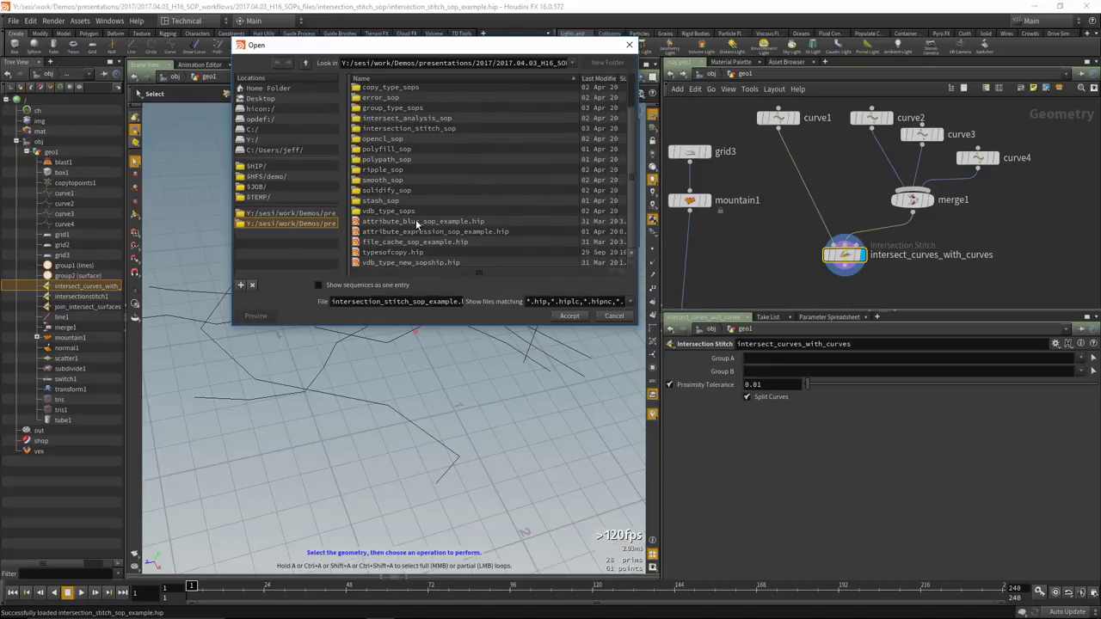
click(417, 222)
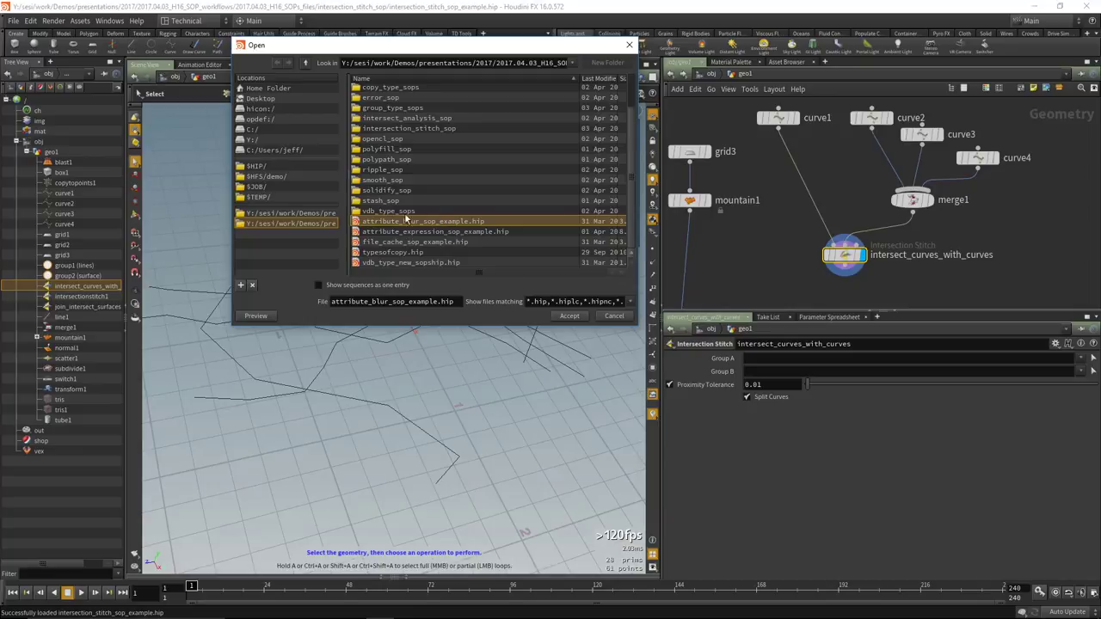
click(570, 317)
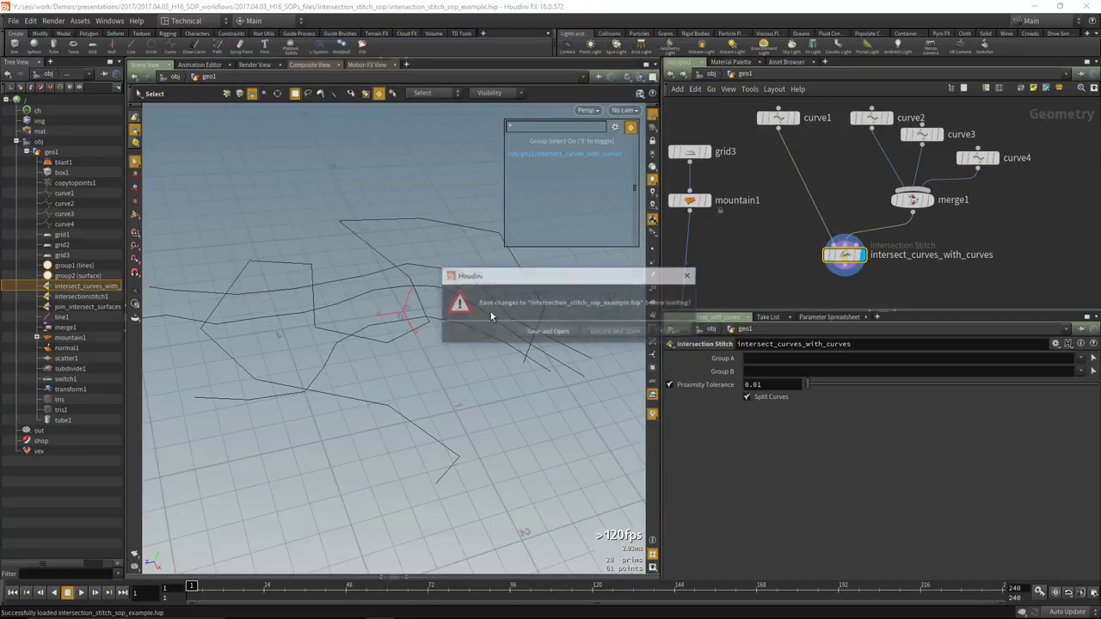
click(607, 333)
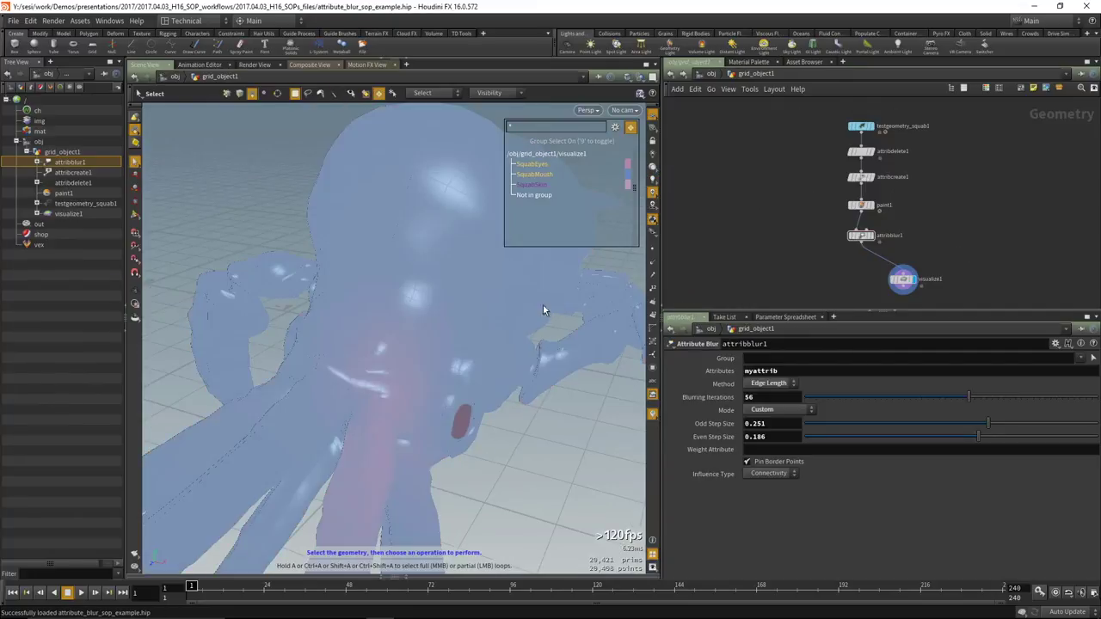
Leave selection mode and examine the blurred attribute on the whole squab model.
key(Escape)
drag(462, 312, 533, 361)
key(Escape)
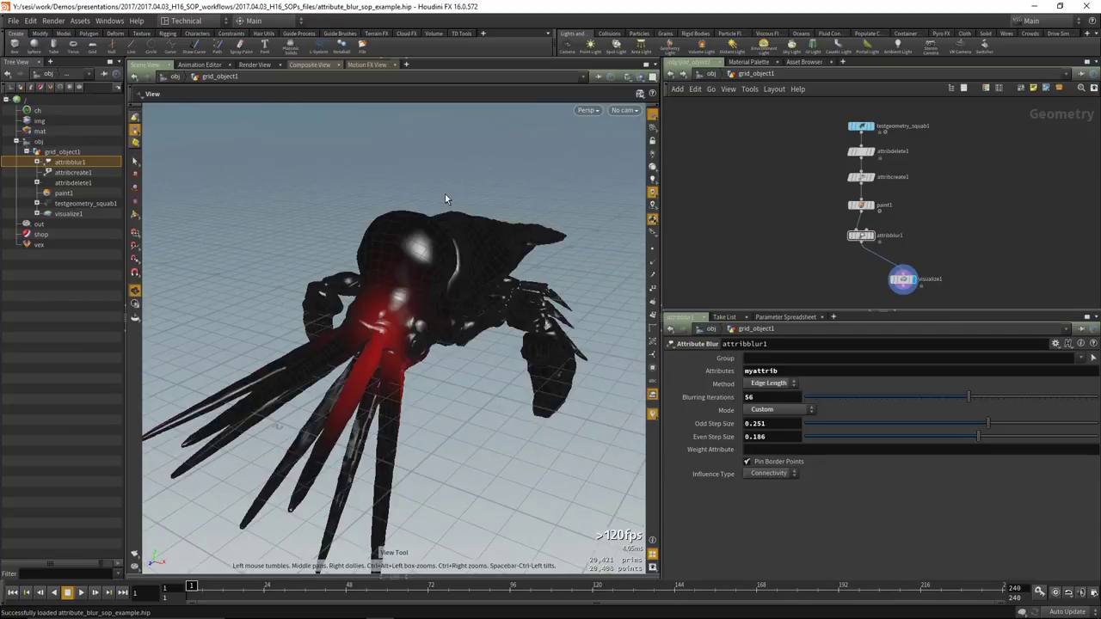
key(Return)
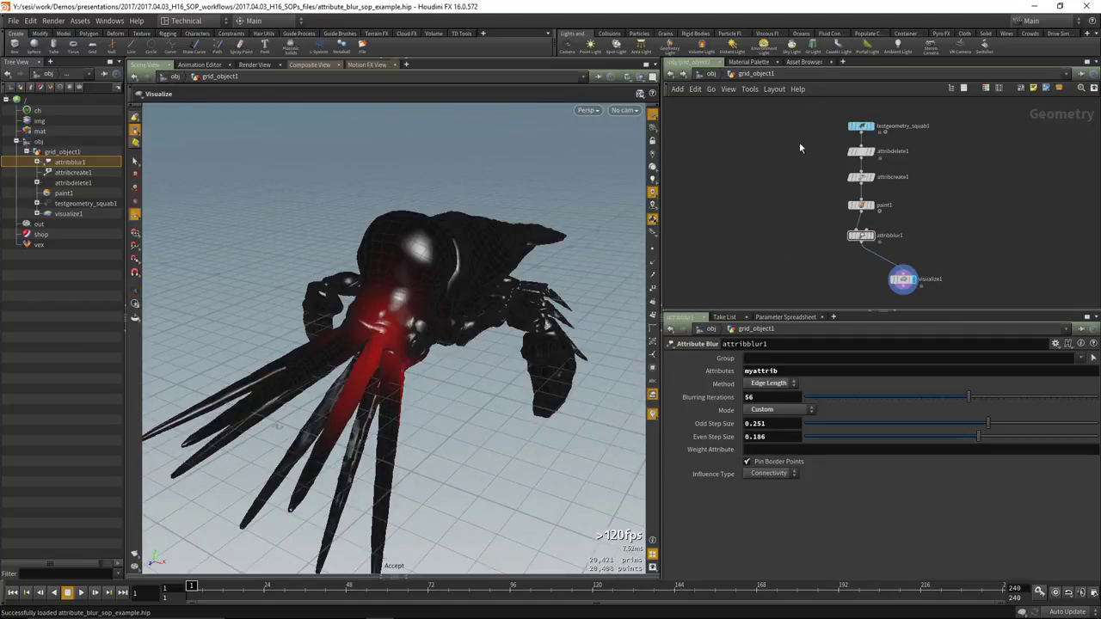
Display and select testgeometry_squab1 to review the source model and its parameters.
scroll(799, 148, up, 4)
click(843, 169)
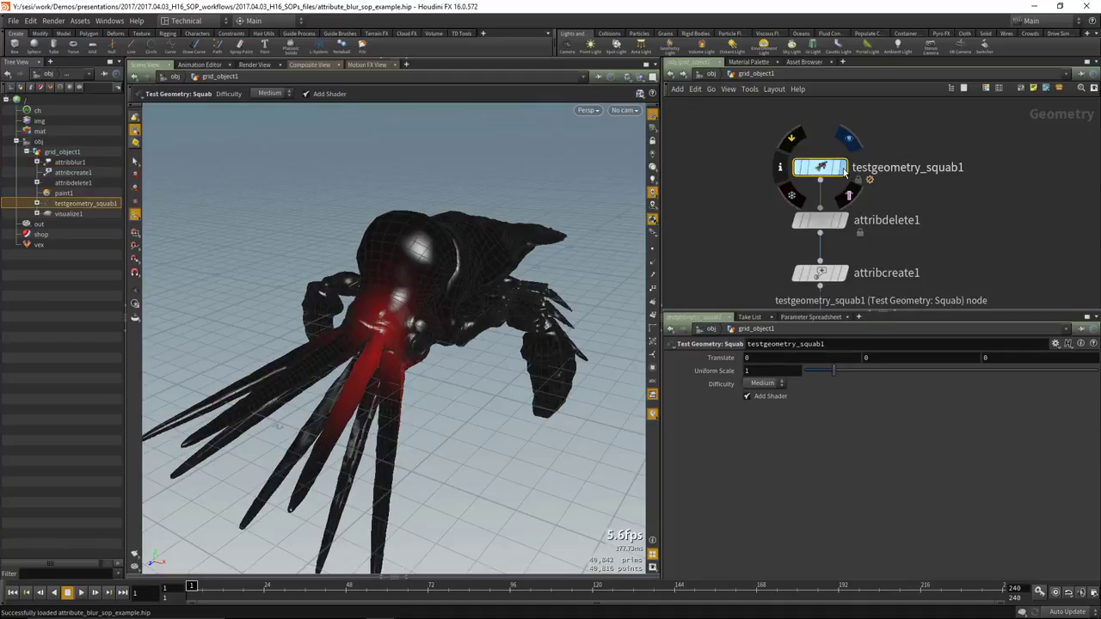
middle_drag(826, 223, 809, 174)
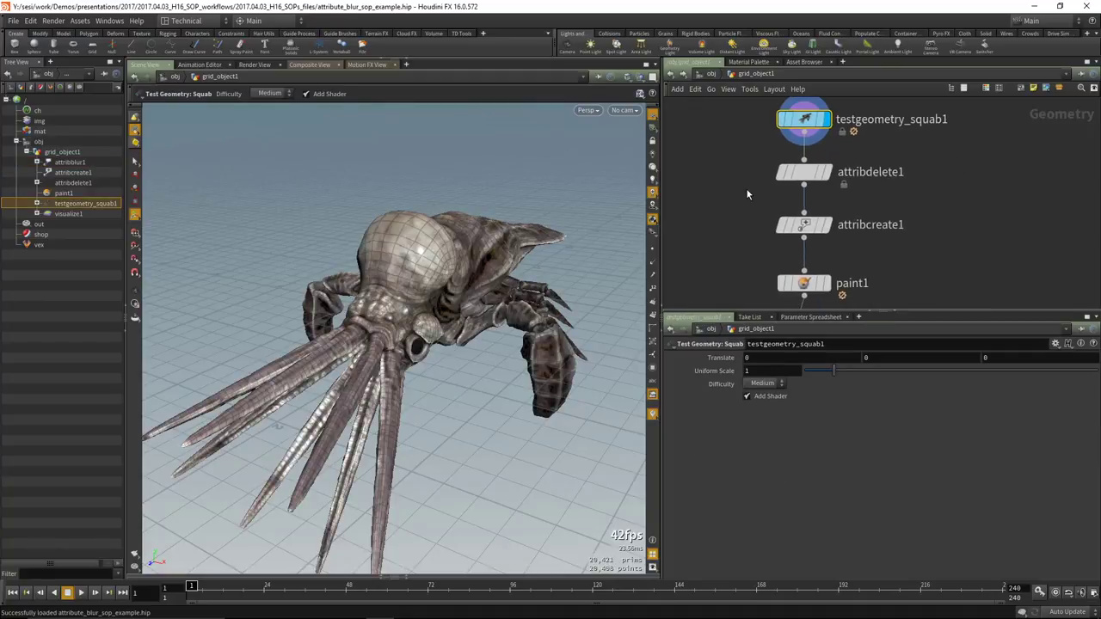
Display and select attribdelete1 to review its settings, and inspect testgeometry_squab1's attributes in its node information.
click(810, 175)
click(827, 172)
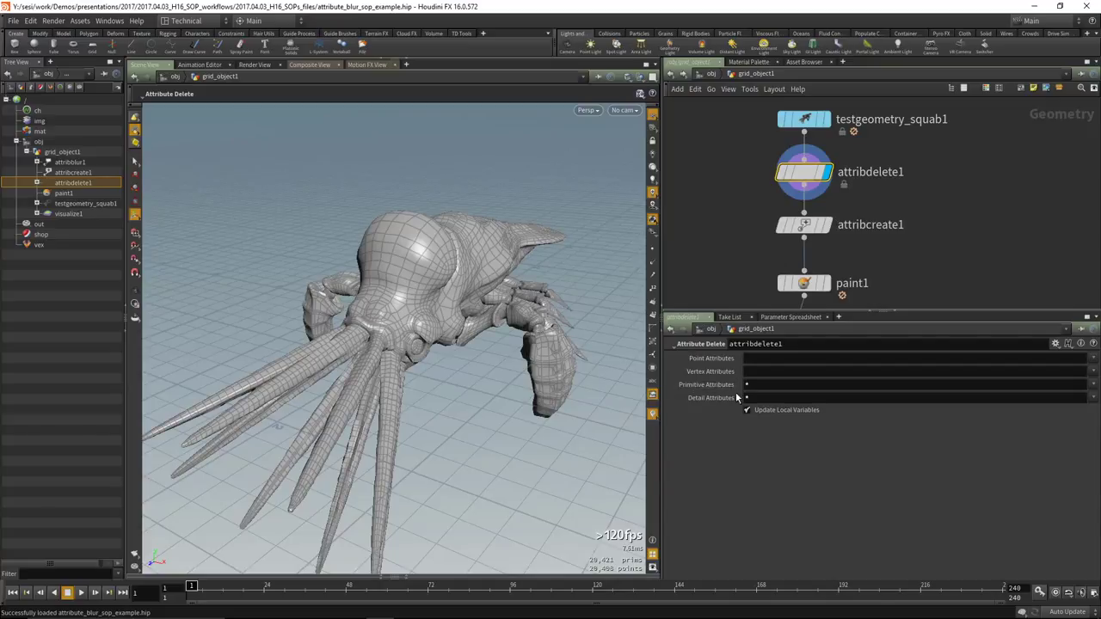
click(780, 120)
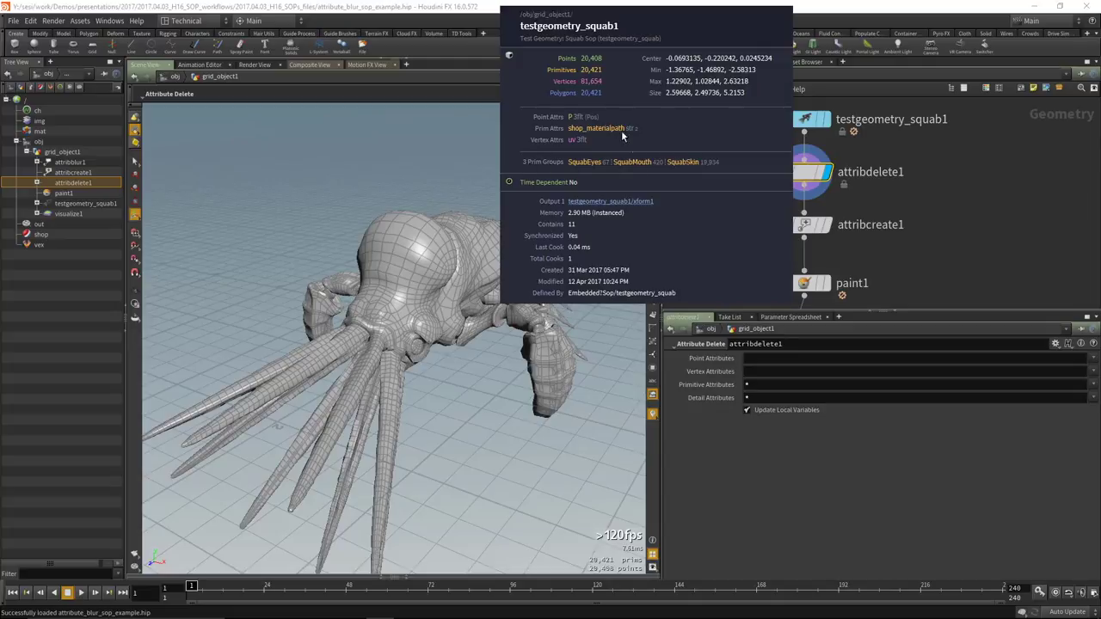
click(804, 177)
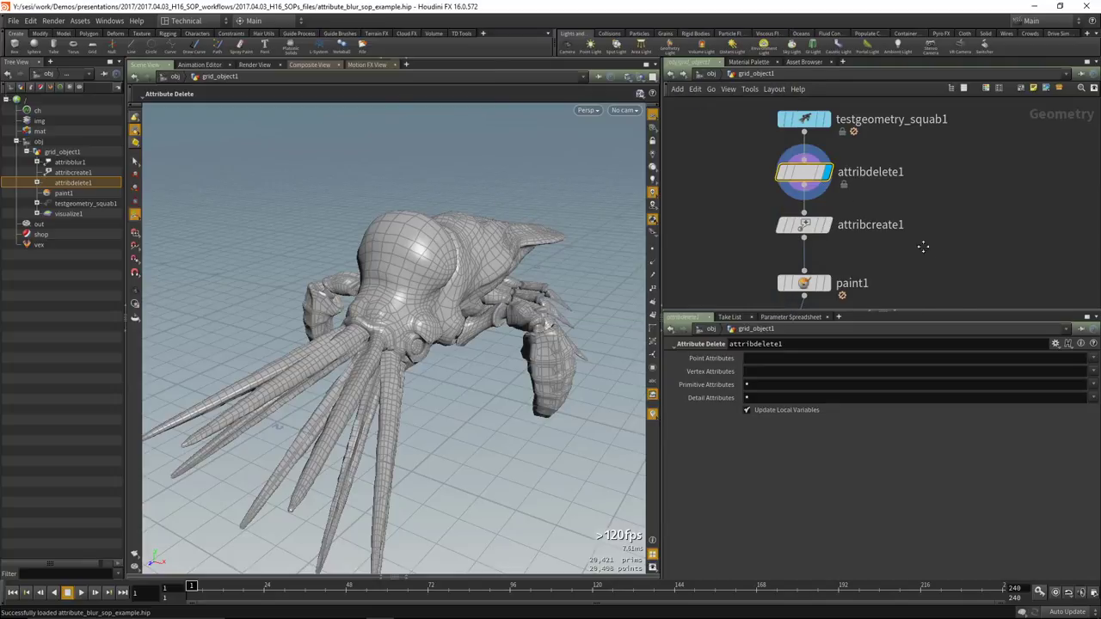
Display and select attribcreate1 to review the settings of the myattrib attribute.
middle_drag(928, 260, 909, 216)
click(808, 182)
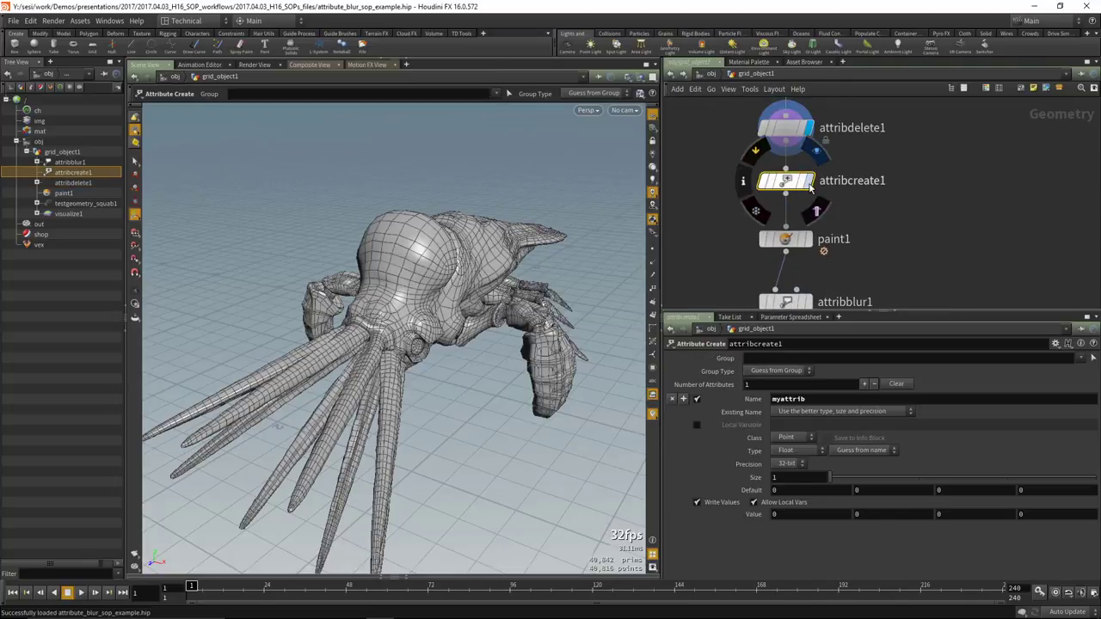
Display attribcreate1, and display and select paint1 to examine the painted myattrib values where the squab's tentacles meet.
click(811, 184)
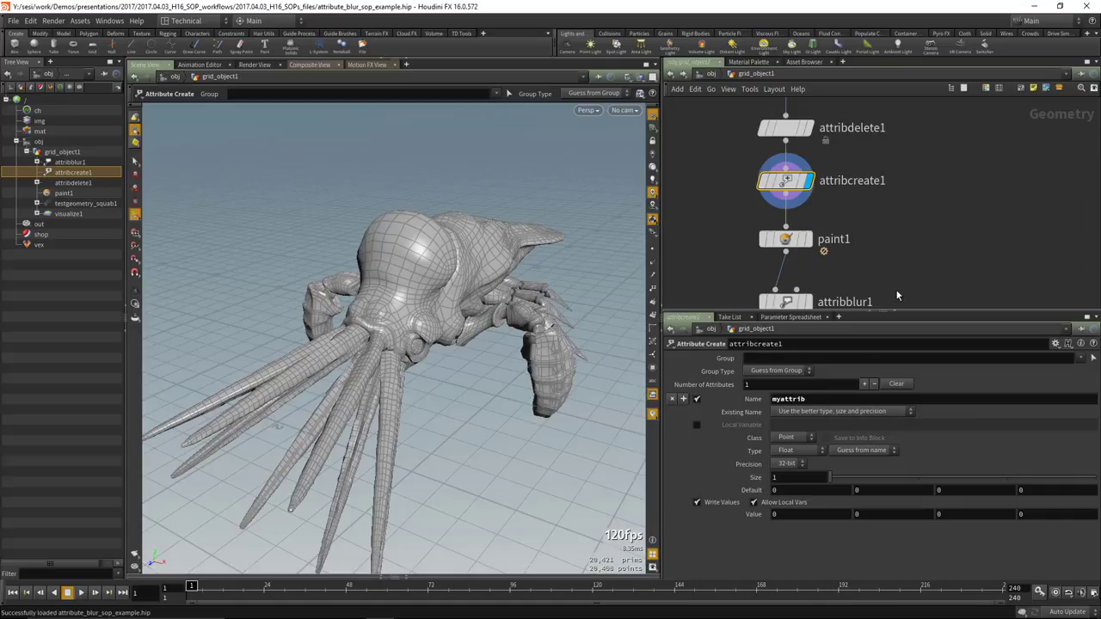
middle_drag(893, 272, 896, 232)
click(807, 197)
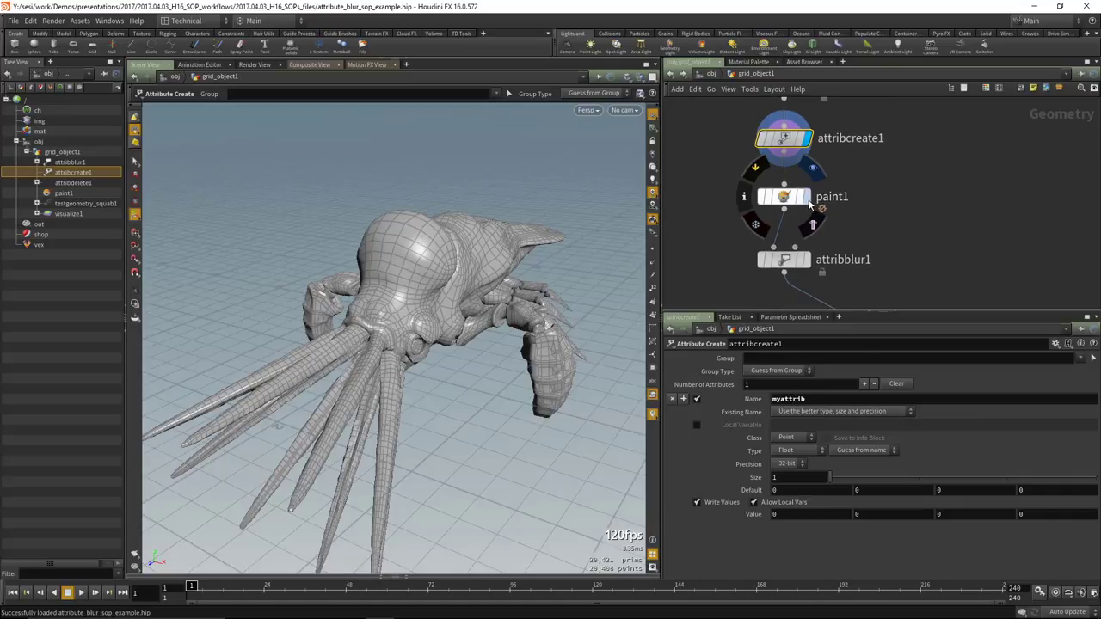
click(785, 197)
drag(365, 344, 427, 292)
scroll(404, 305, up, 10)
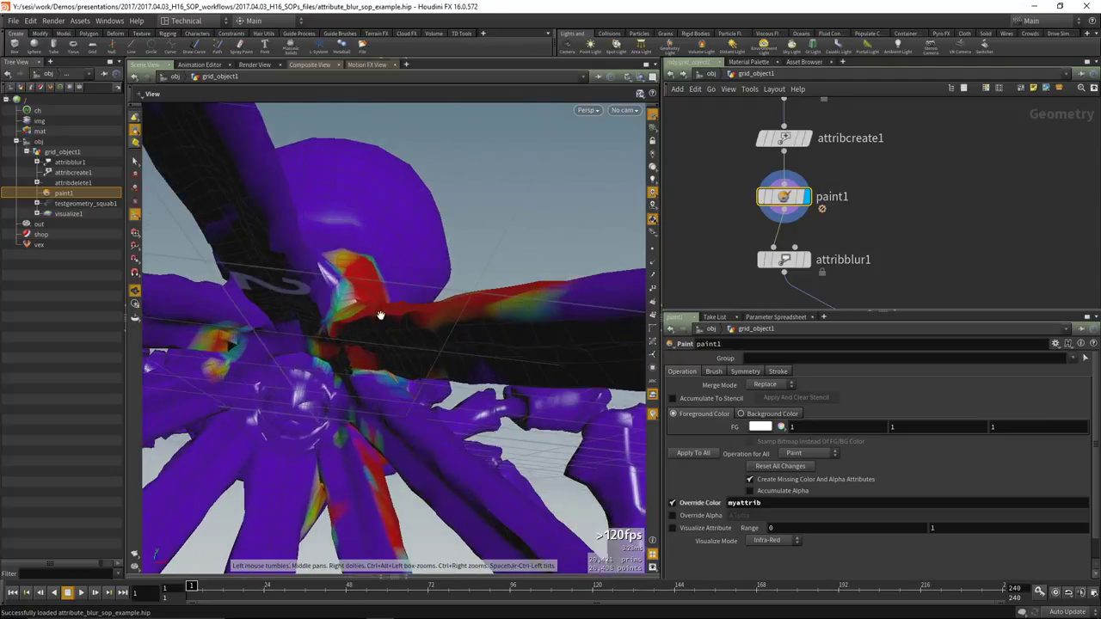
Paint foreground strokes into myattrib around the bases of the squab's tentacles and undo the last two strokes.
key(Return)
alt+drag(362, 327, 302, 327)
key(Escape)
mouse_move(332, 369)
mouse_down()
mouse_move(364, 315)
mouse_move(406, 344)
mouse_move(351, 313)
mouse_up()
key(Return)
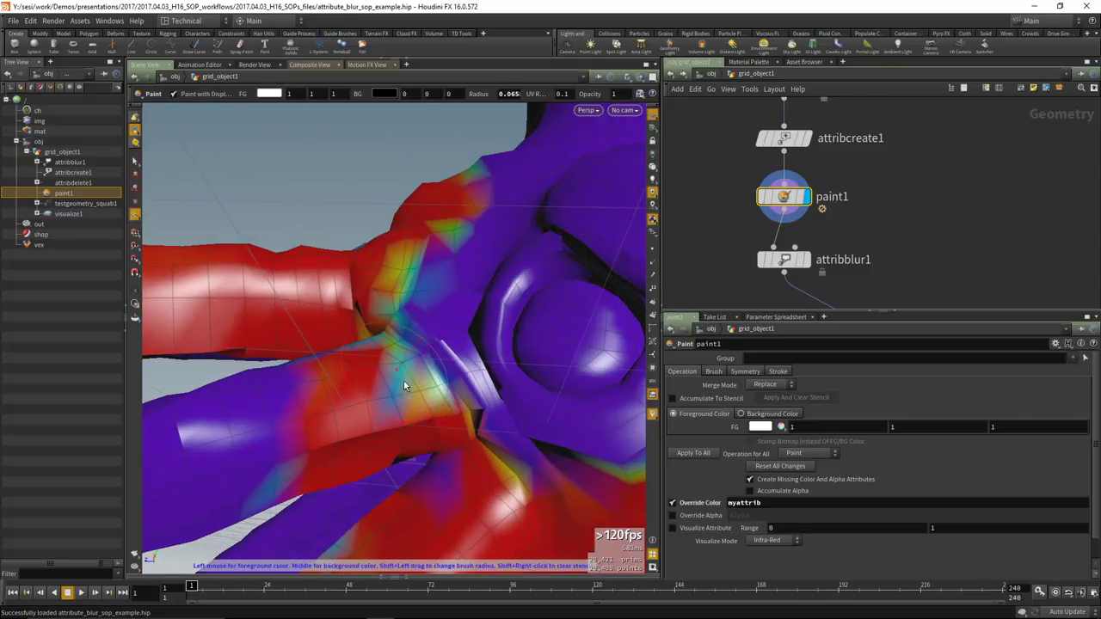
drag(398, 348, 425, 396)
alt+drag(382, 342, 347, 321)
key(Escape)
mouse_move(342, 388)
mouse_down()
mouse_move(318, 340)
mouse_move(375, 347)
mouse_move(315, 313)
mouse_move(417, 331)
mouse_move(364, 336)
mouse_move(335, 329)
mouse_up()
key(Return)
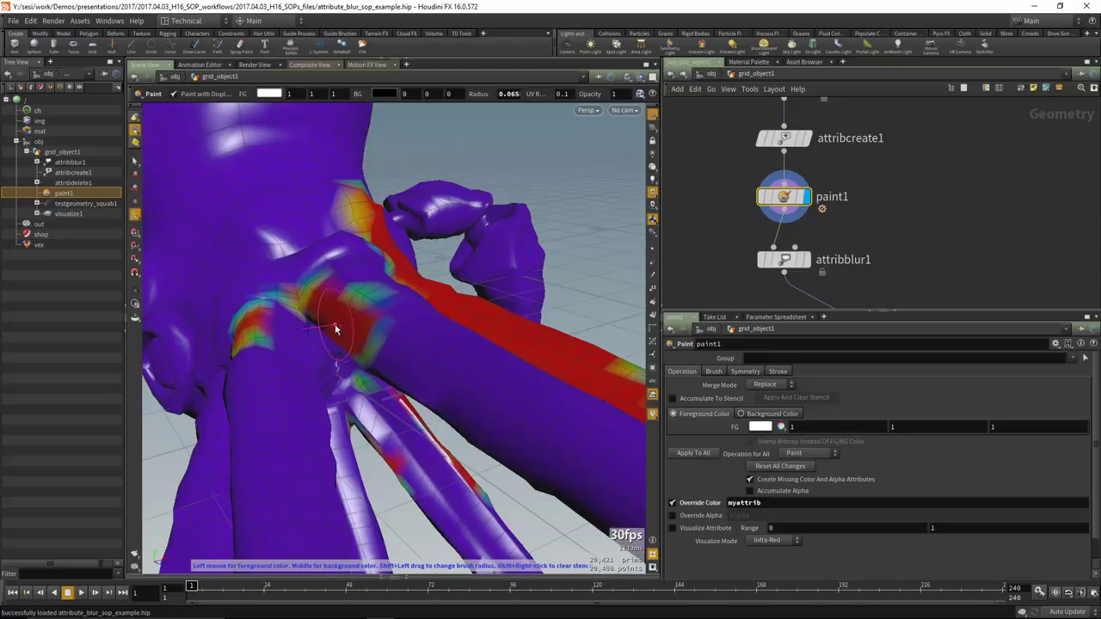
key(ctrl+z)
key(ctrl+z)
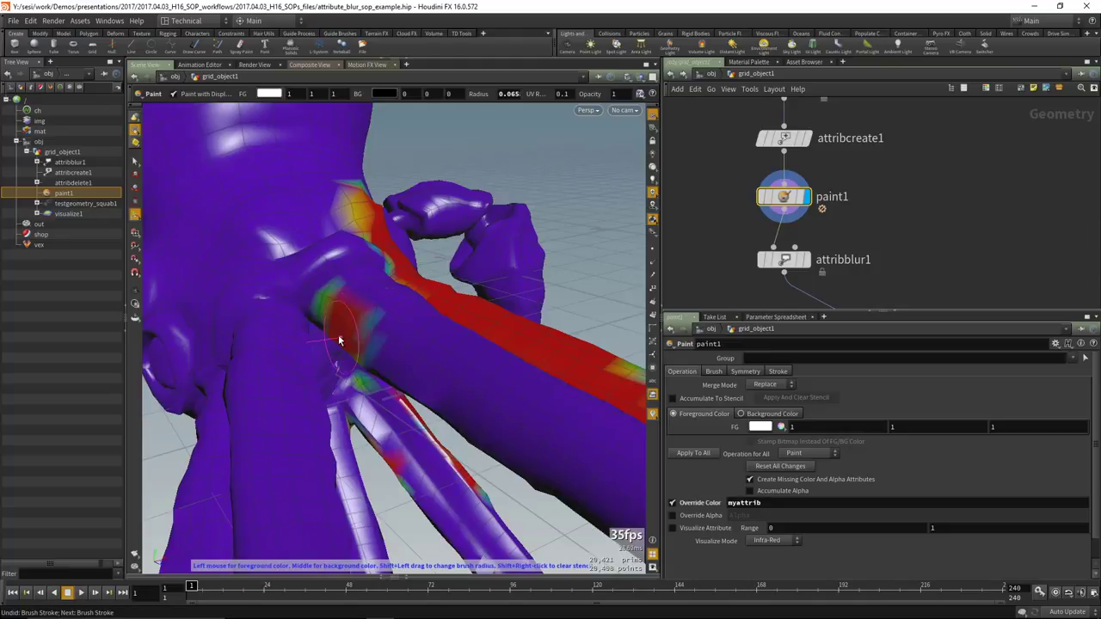
Paint myattrib with a 0.072 brush radius on a tentacle base and erase the paint beside it with the background colour.
scroll(340, 341, up, 10)
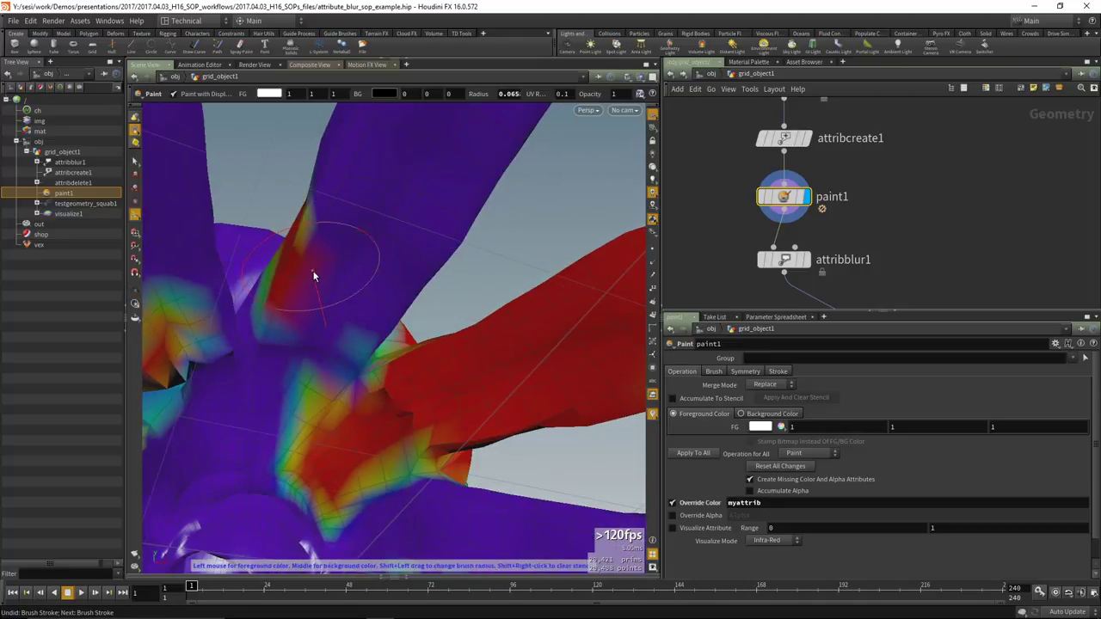
key(Escape)
mouse_move(315, 290)
mouse_down()
mouse_move(316, 268)
mouse_move(202, 304)
mouse_move(206, 319)
mouse_move(302, 296)
mouse_up()
key(Return)
middle_click(227, 301)
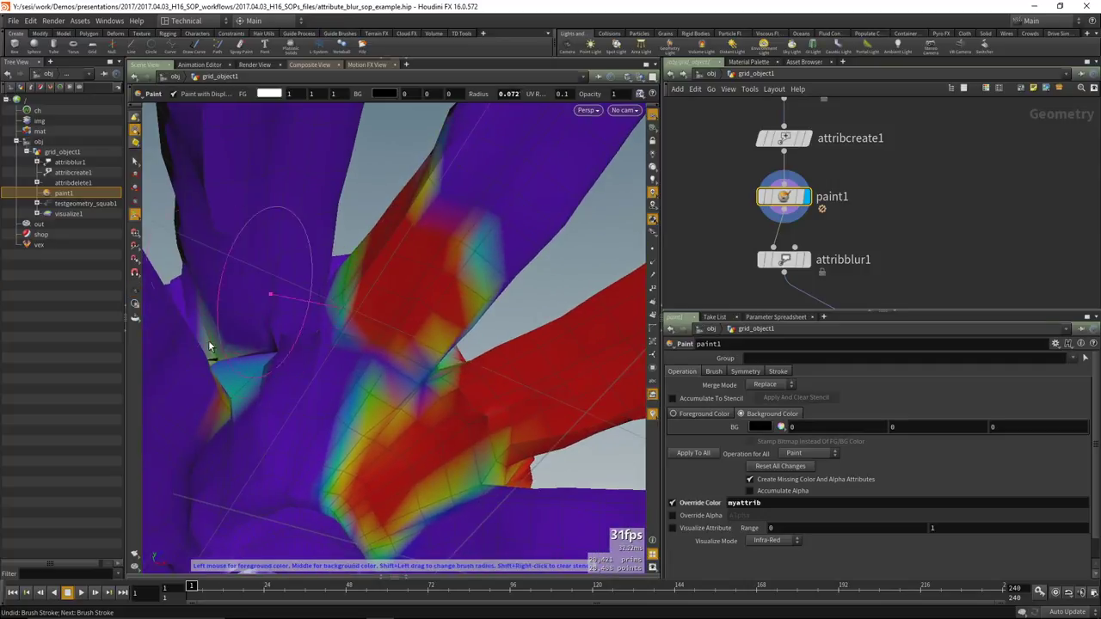
middle_drag(229, 301, 233, 378)
Paint further foreground strokes into myattrib across the neighbouring tentacle bases on the underside.
key(Escape)
mouse_move(216, 300)
mouse_down()
mouse_move(364, 415)
mouse_move(356, 368)
mouse_move(327, 381)
mouse_move(347, 437)
mouse_move(245, 411)
mouse_move(283, 415)
mouse_move(322, 341)
mouse_move(356, 393)
mouse_move(382, 374)
mouse_move(384, 270)
mouse_move(387, 293)
mouse_move(413, 287)
mouse_move(370, 294)
mouse_move(426, 283)
mouse_move(392, 319)
mouse_move(352, 298)
mouse_move(426, 298)
mouse_move(369, 264)
mouse_move(375, 314)
mouse_move(381, 283)
mouse_move(387, 295)
mouse_move(450, 278)
mouse_up()
key(Return)
key(Escape)
key(Return)
key(Escape)
key(Return)
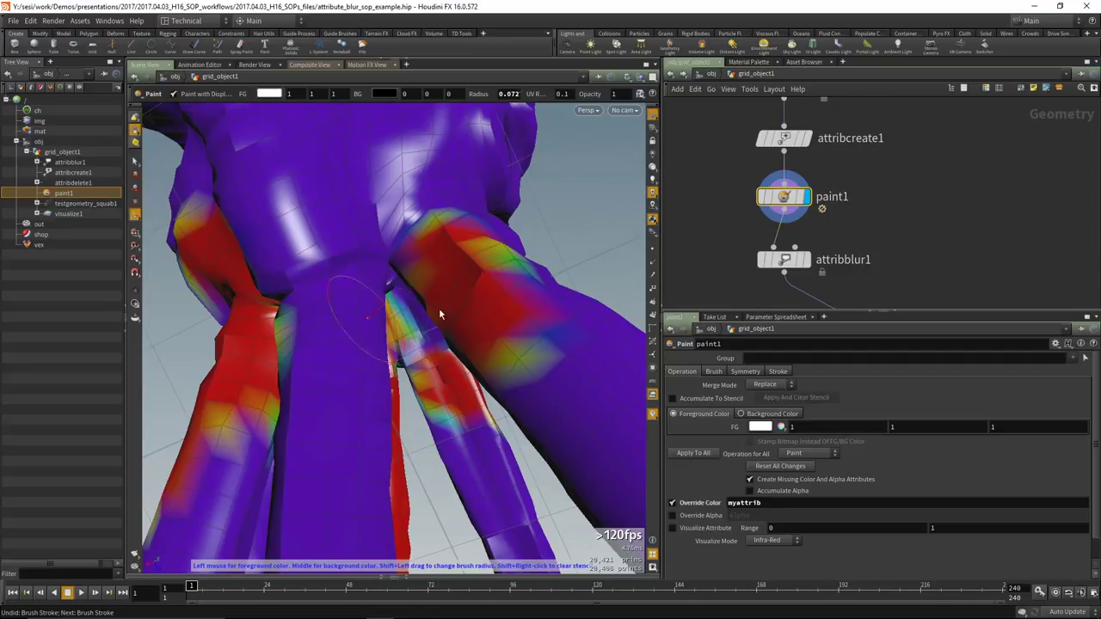
mouse_move(436, 308)
mouse_down()
mouse_move(555, 424)
mouse_move(516, 361)
mouse_up()
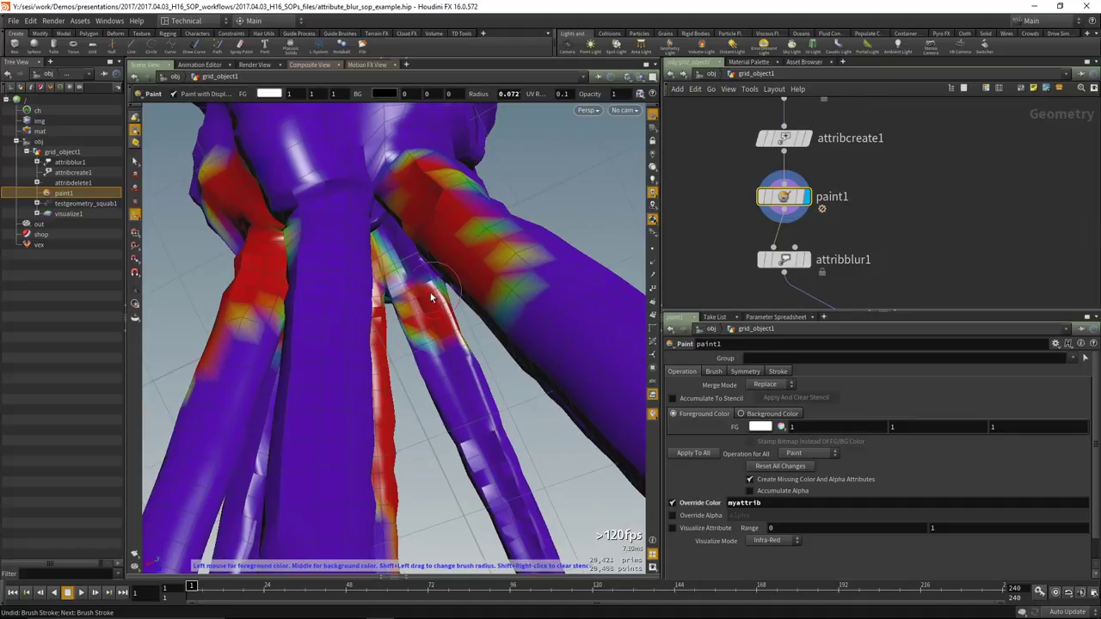
Display and select attribblur1 to review its blur settings.
middle_drag(810, 264, 789, 222)
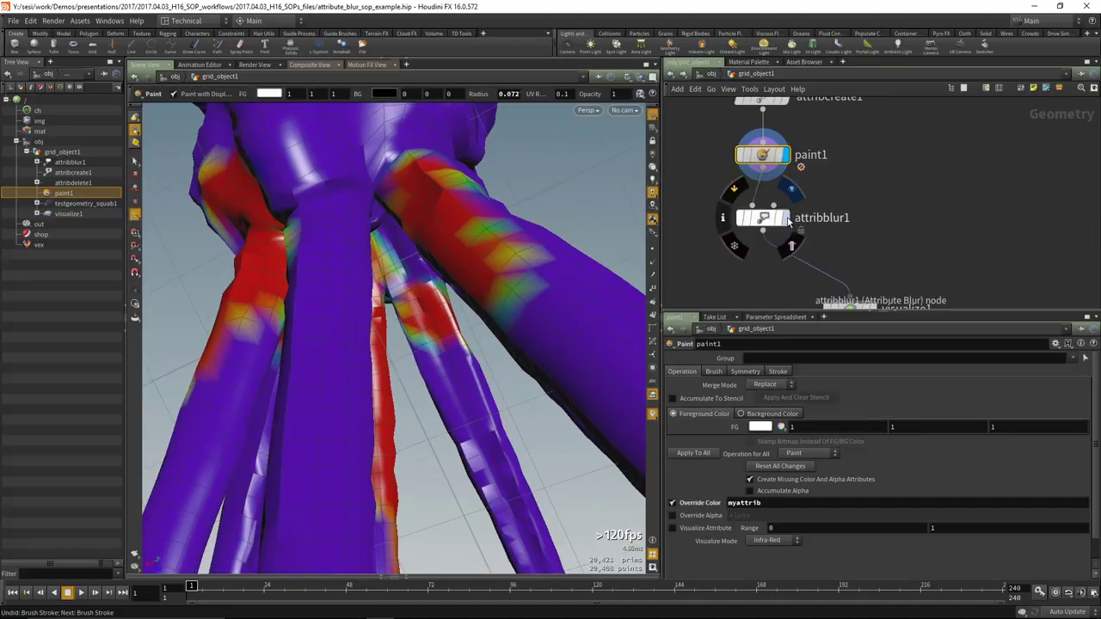
click(789, 222)
drag(473, 272, 603, 249)
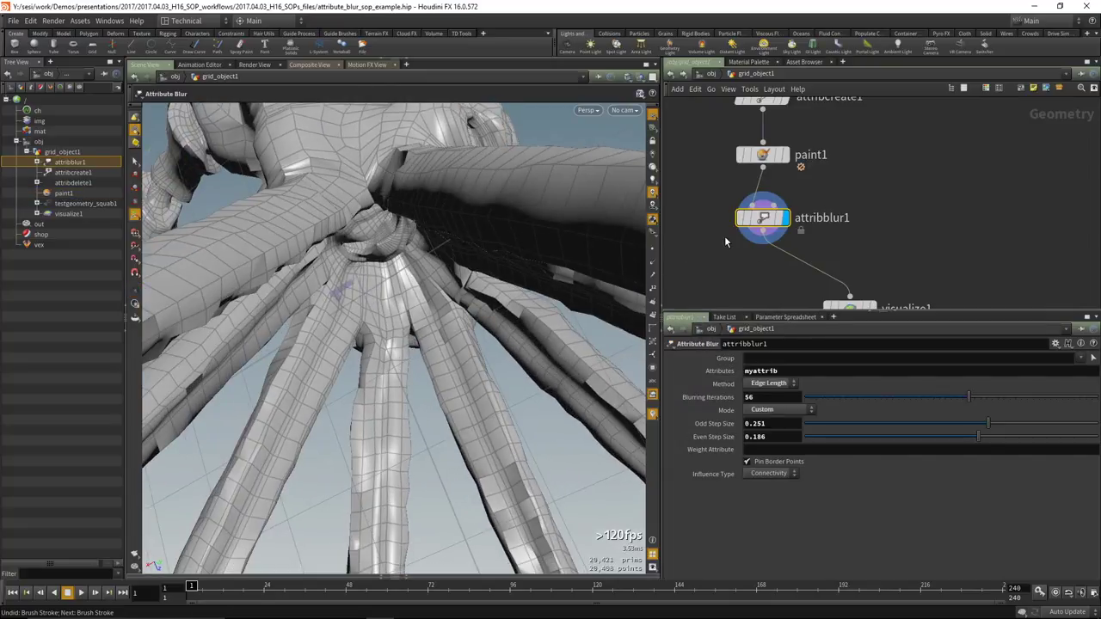
Display and select visualize1, and open its list of visualizers to review the myattrib colour visualizer.
middle_drag(724, 236, 719, 211)
drag(805, 234, 790, 217)
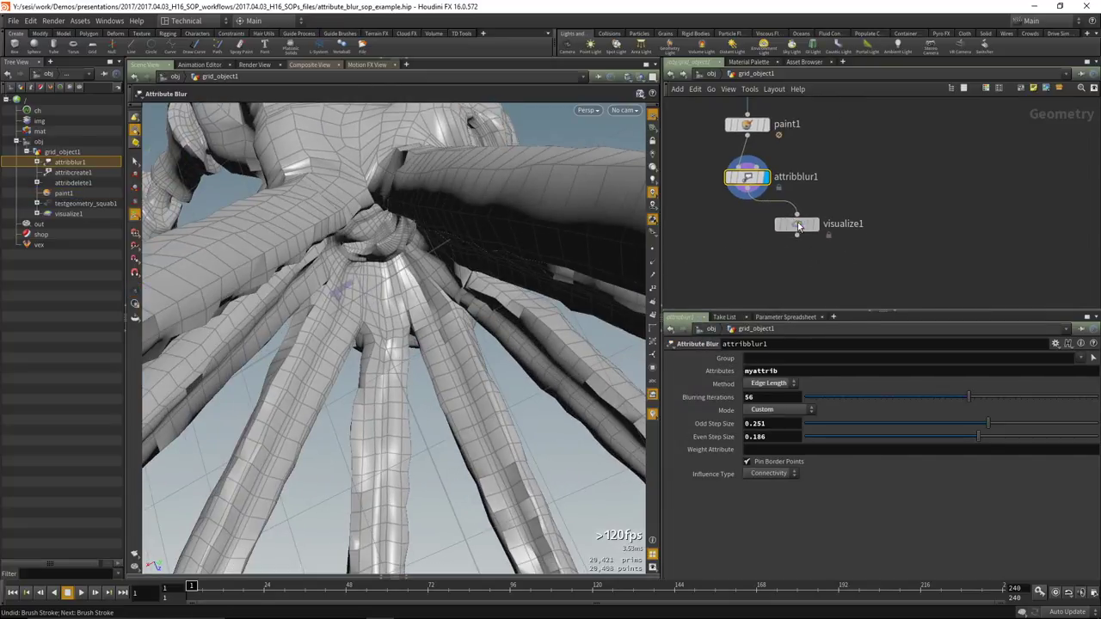
click(818, 228)
mouse_move(502, 247)
mouse_down()
mouse_move(423, 226)
mouse_move(397, 286)
mouse_move(447, 267)
mouse_up()
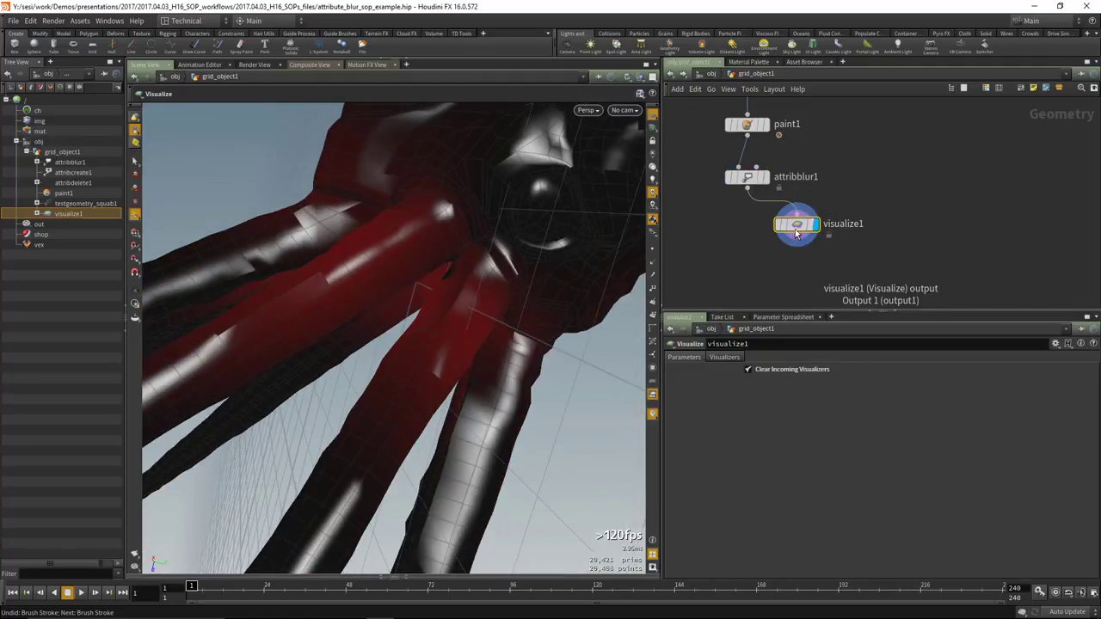
click(727, 358)
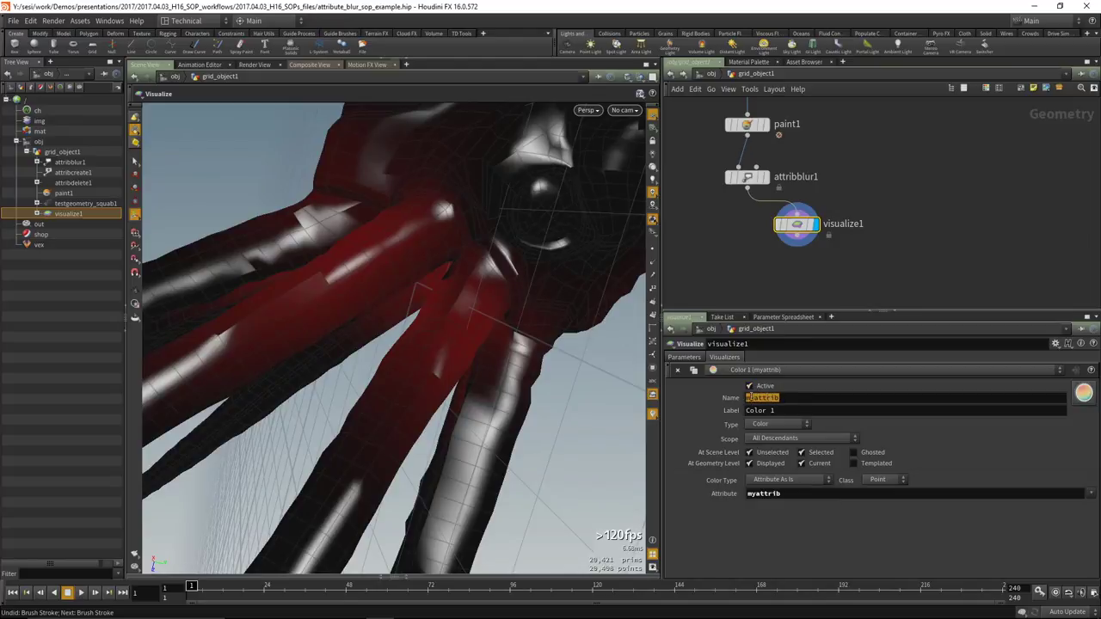
Rename the attribcreate1 node as myattrib.
middle_drag(865, 215, 880, 286)
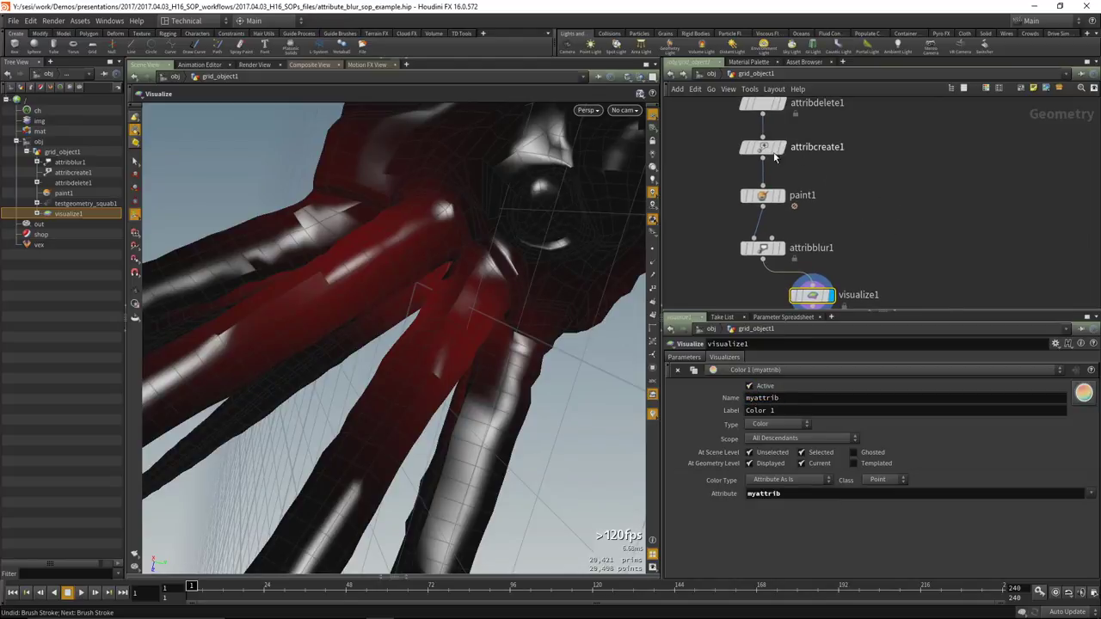
click(817, 151)
double_click(818, 149)
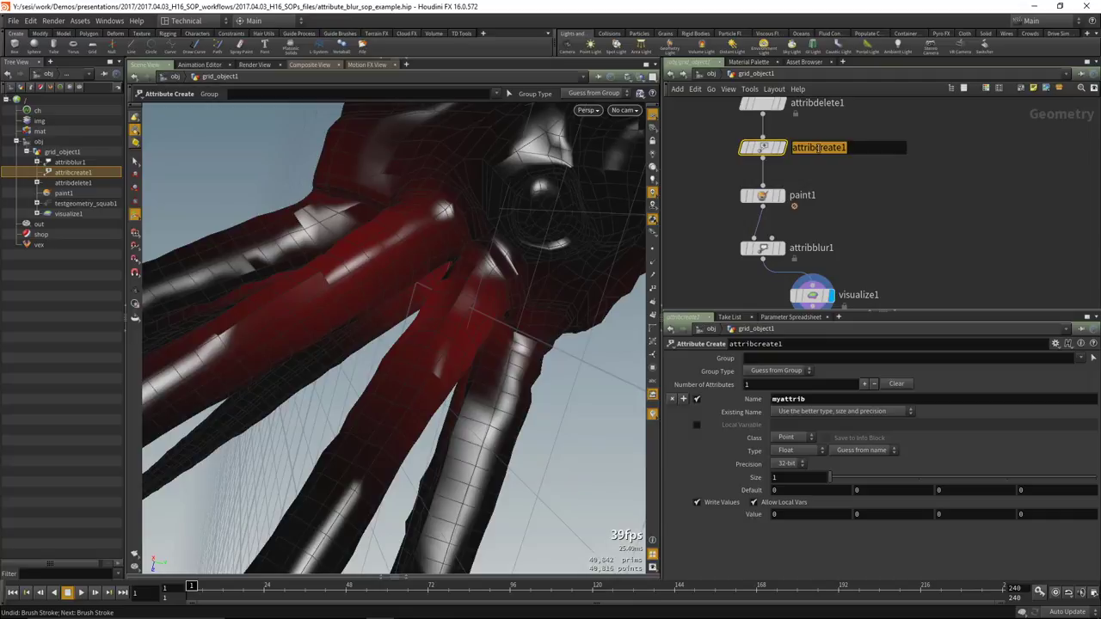
text(mya)
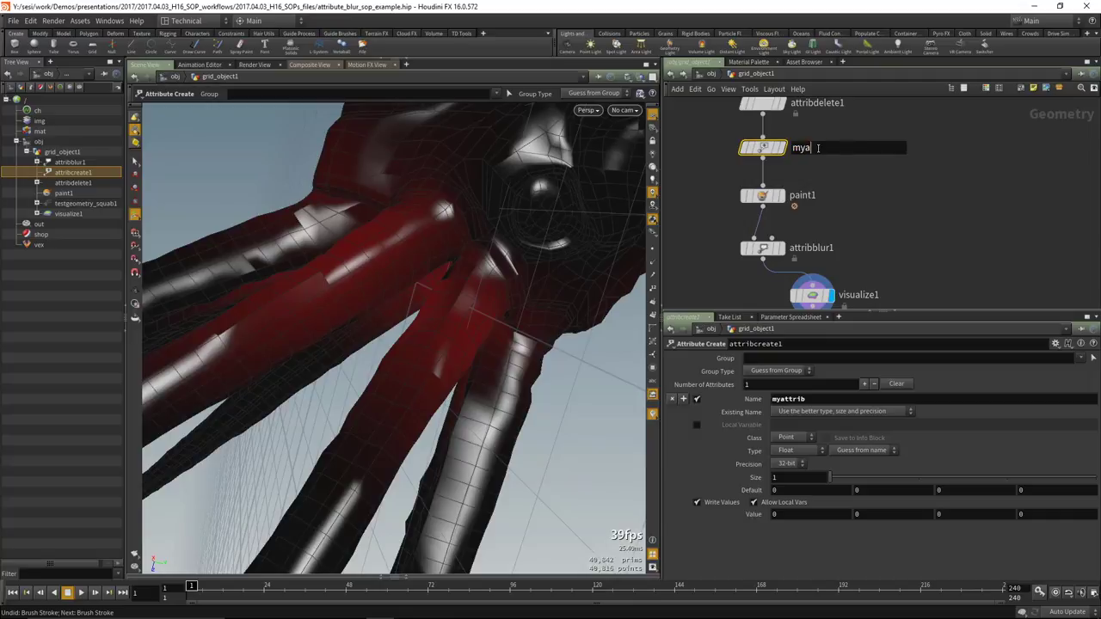
text(ttrib)
key(Return)
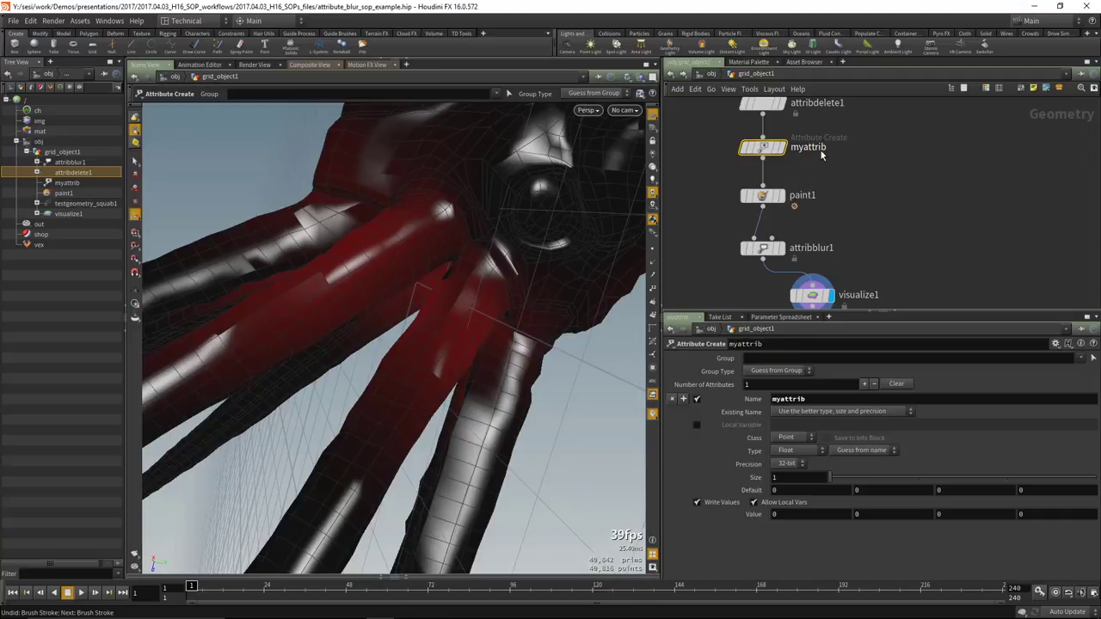
Rename the paint1 node as into_myattrib.
double_click(814, 196)
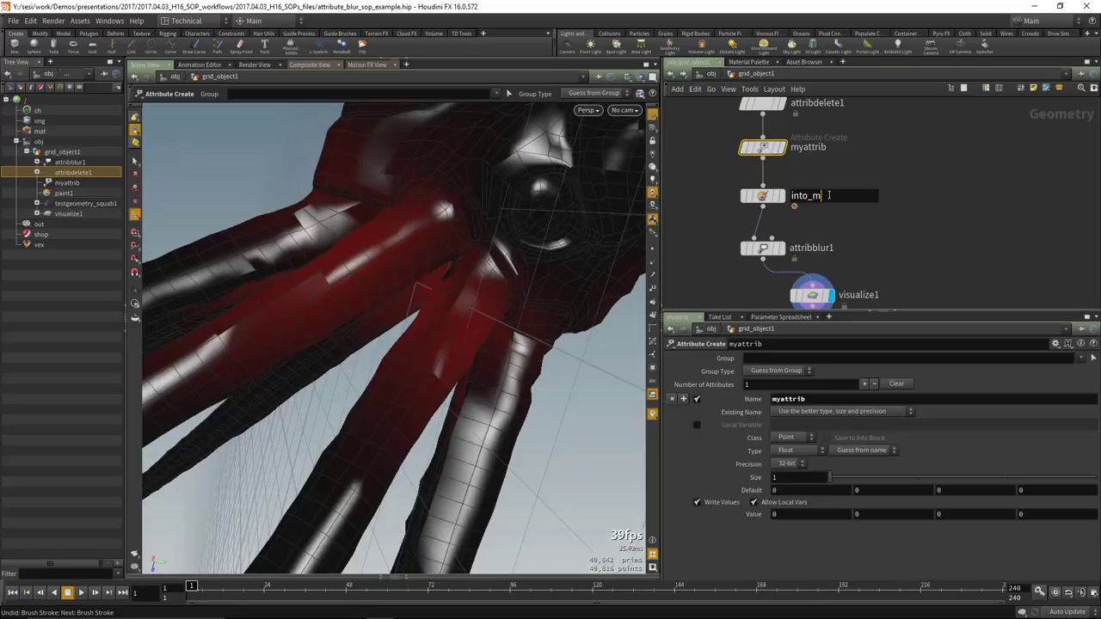
text(into_myattrib)
key(Return)
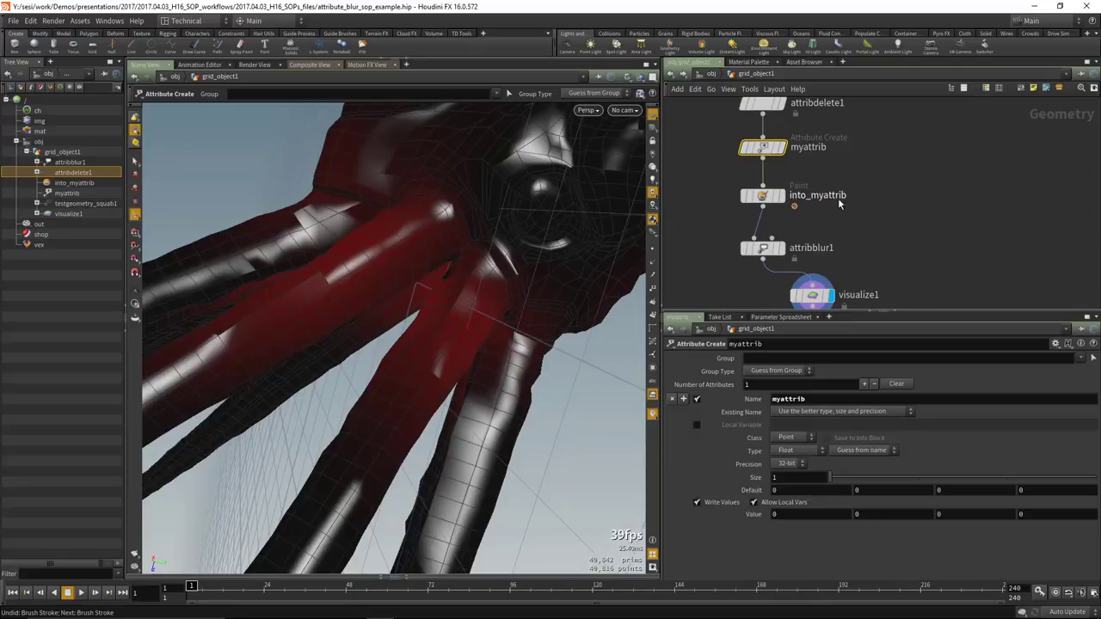
Select into_myattrib and attribblur1 in turn to review their settings, keeping visualize1 displayed.
scroll(841, 204, down, 1)
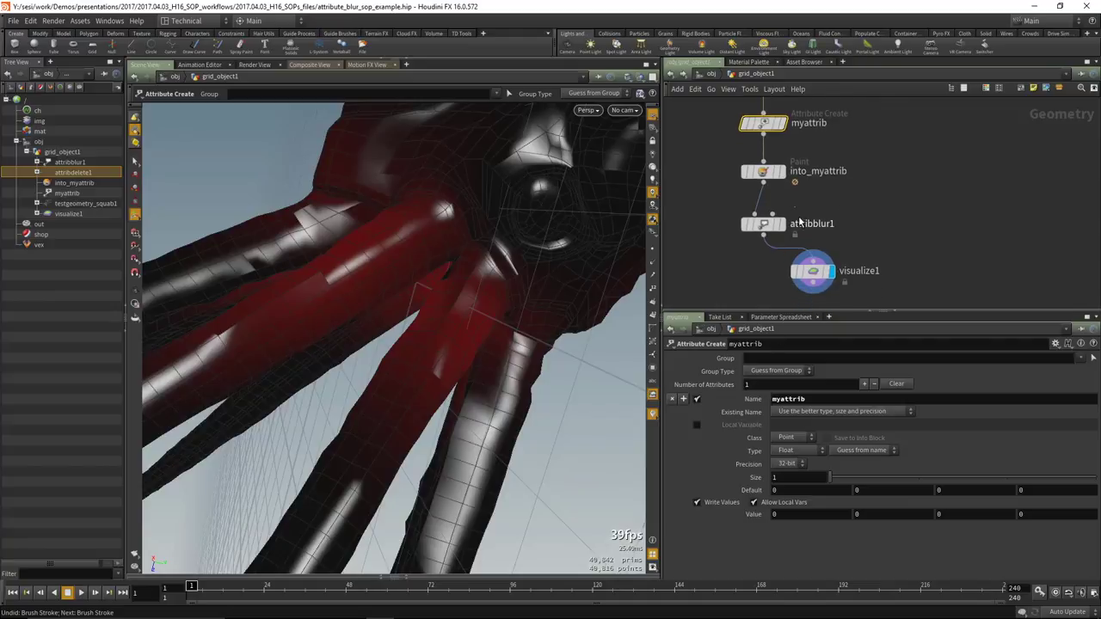
key(Down)
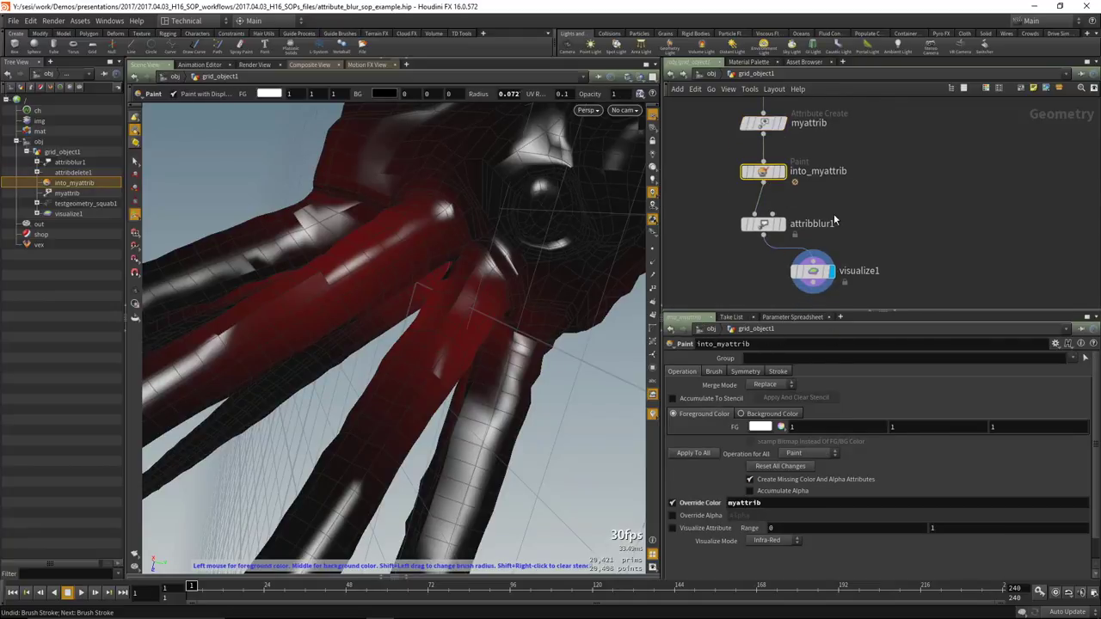
scroll(852, 207, down, 1)
click(788, 193)
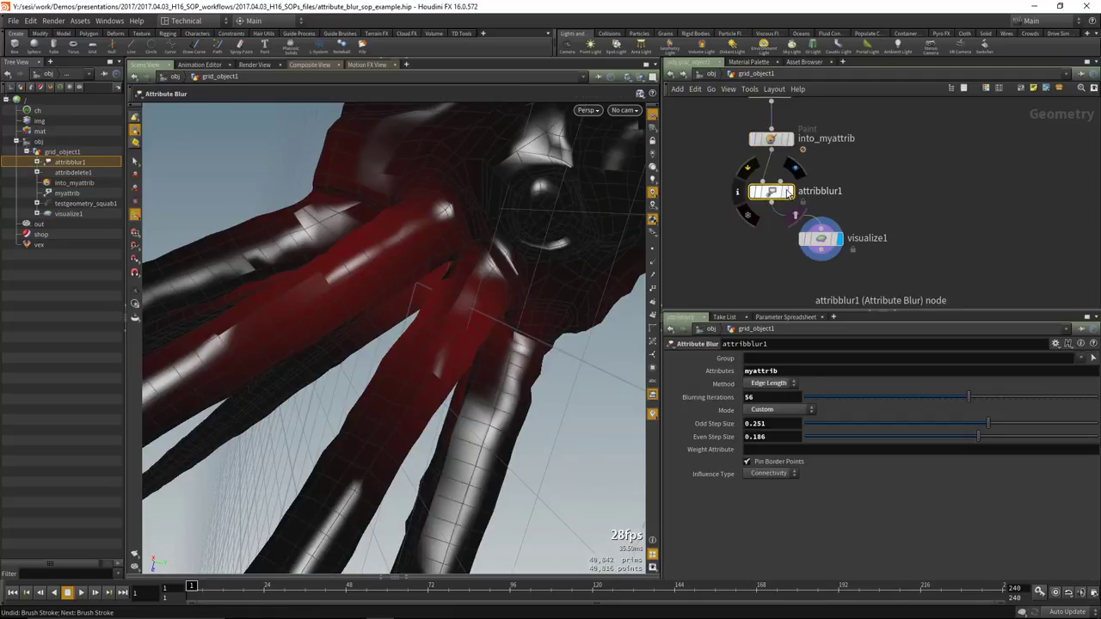
drag(371, 267, 465, 258)
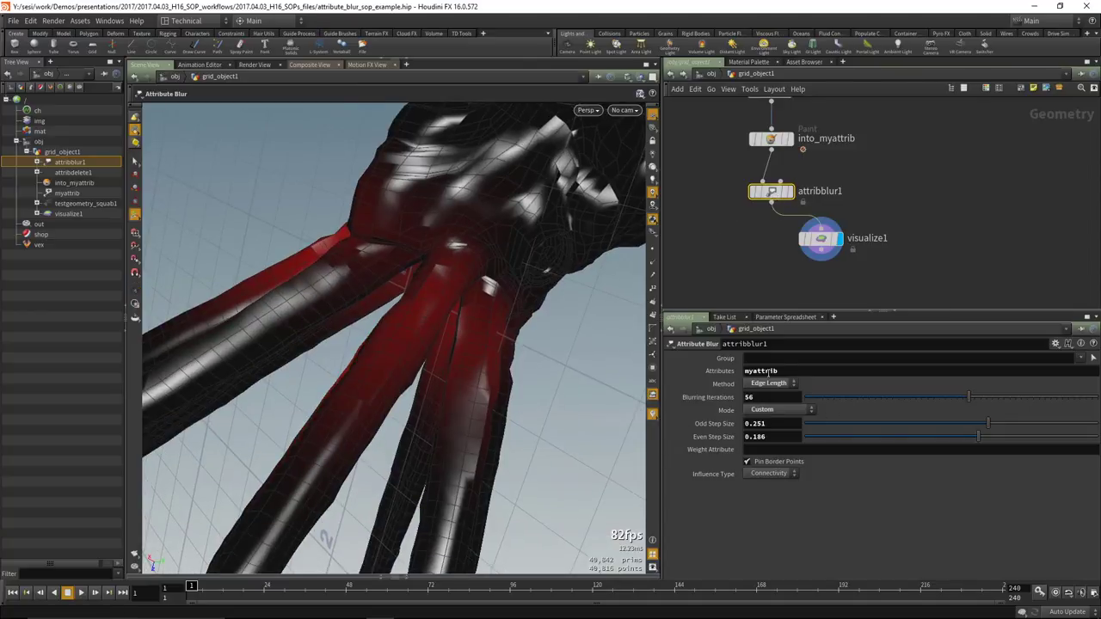
Compare attribblur1's Uniform and Edge Length methods on the tentacles, ending on Edge Length.
click(771, 387)
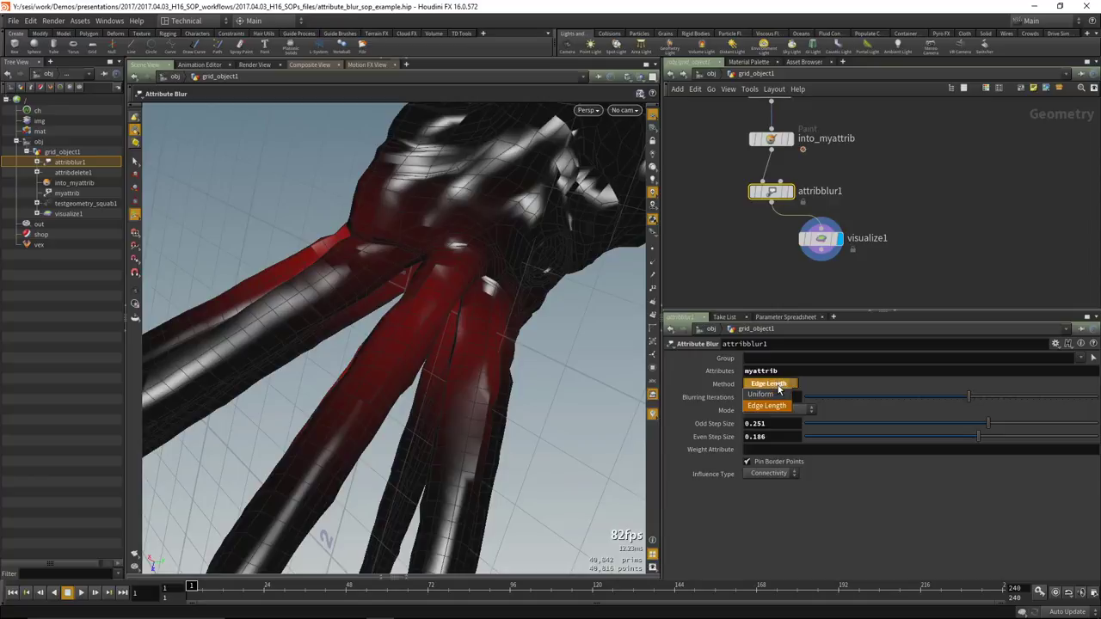
click(763, 394)
click(771, 384)
click(769, 405)
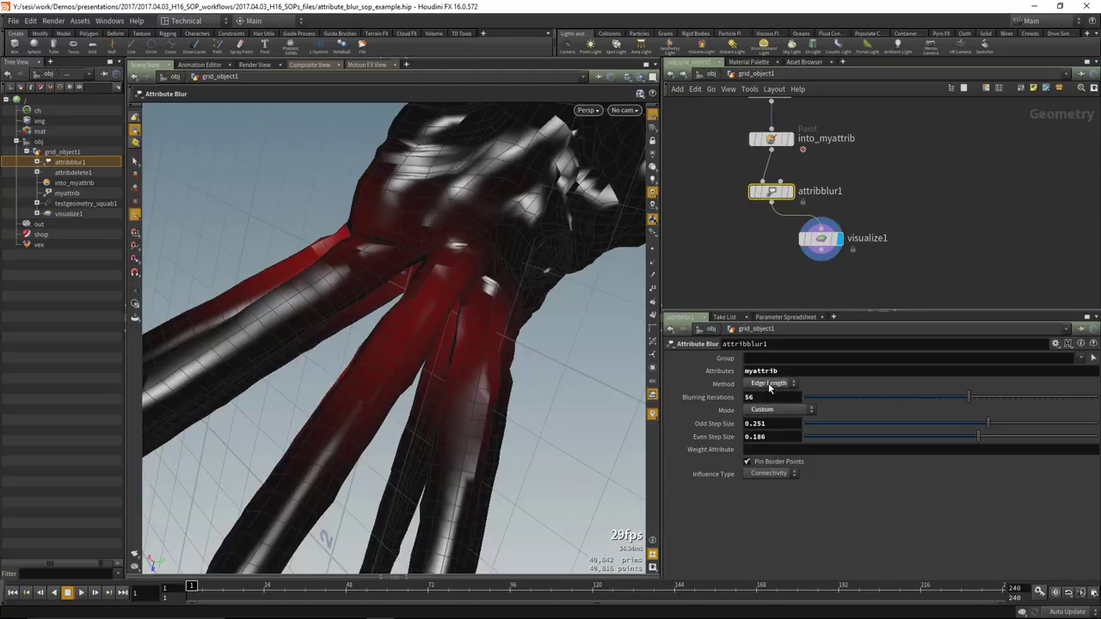
click(771, 385)
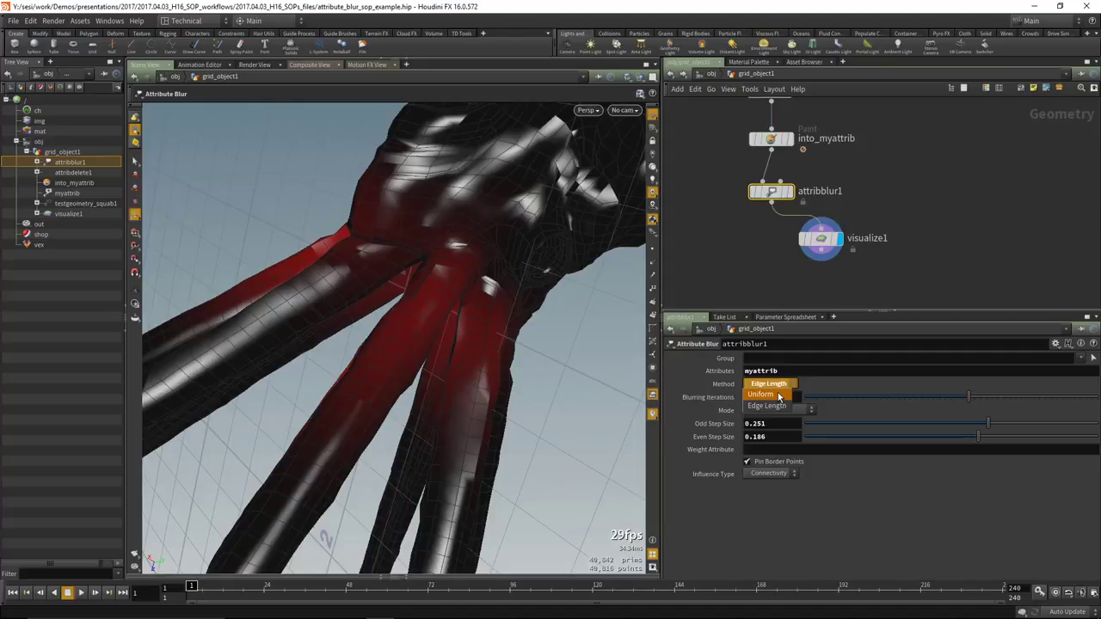
click(778, 395)
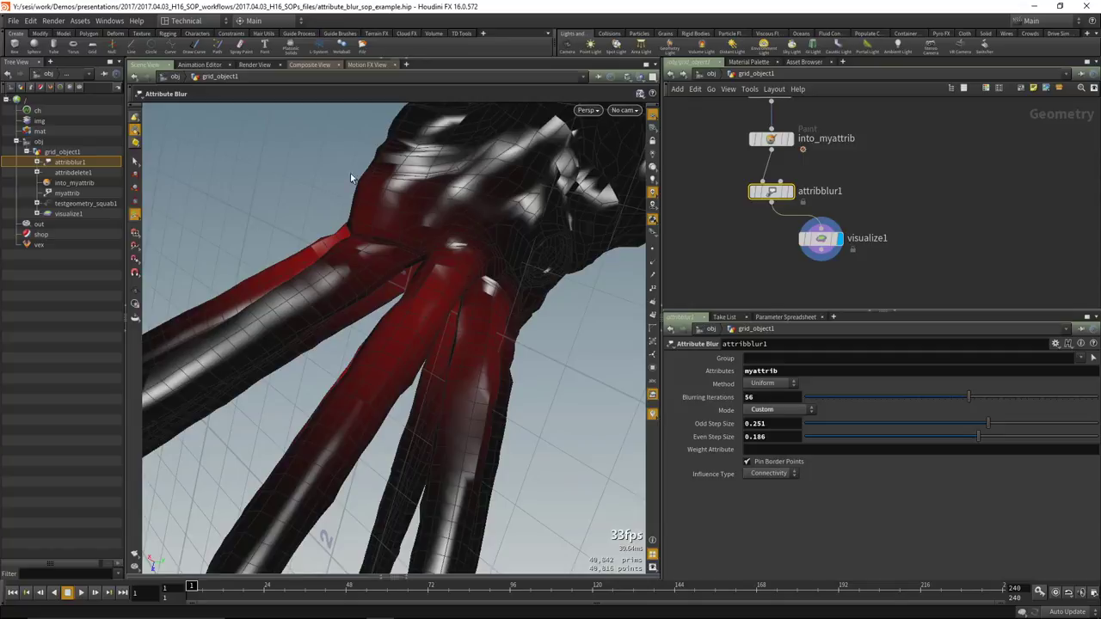
click(773, 384)
click(773, 407)
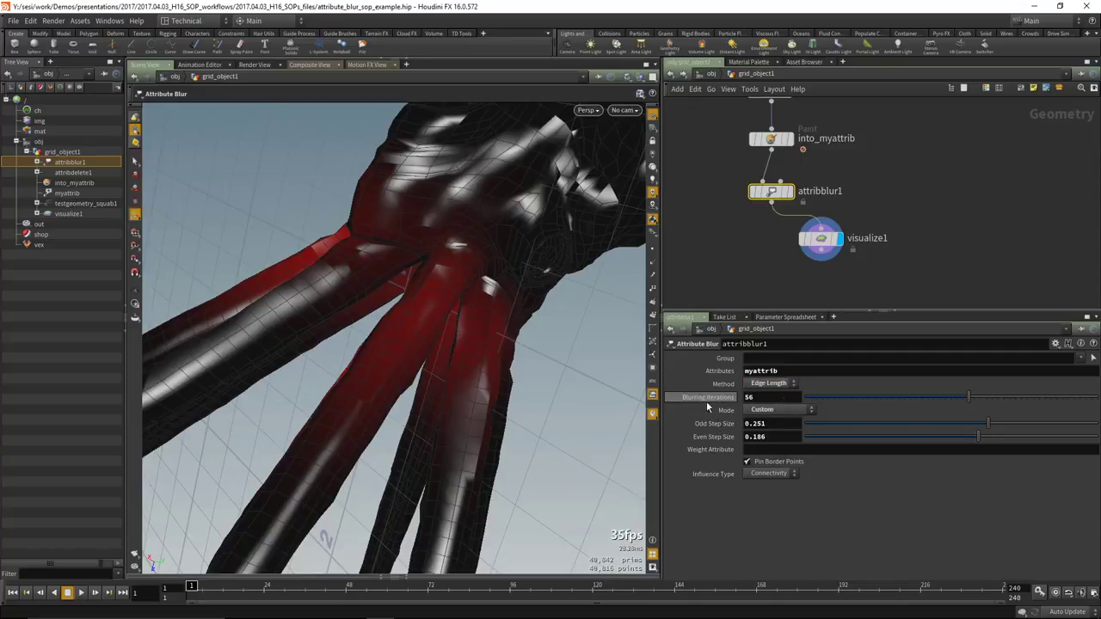
Set attribblur1's blurring iterations to 26 and examine the blur on the tentacles.
drag(941, 397, 880, 397)
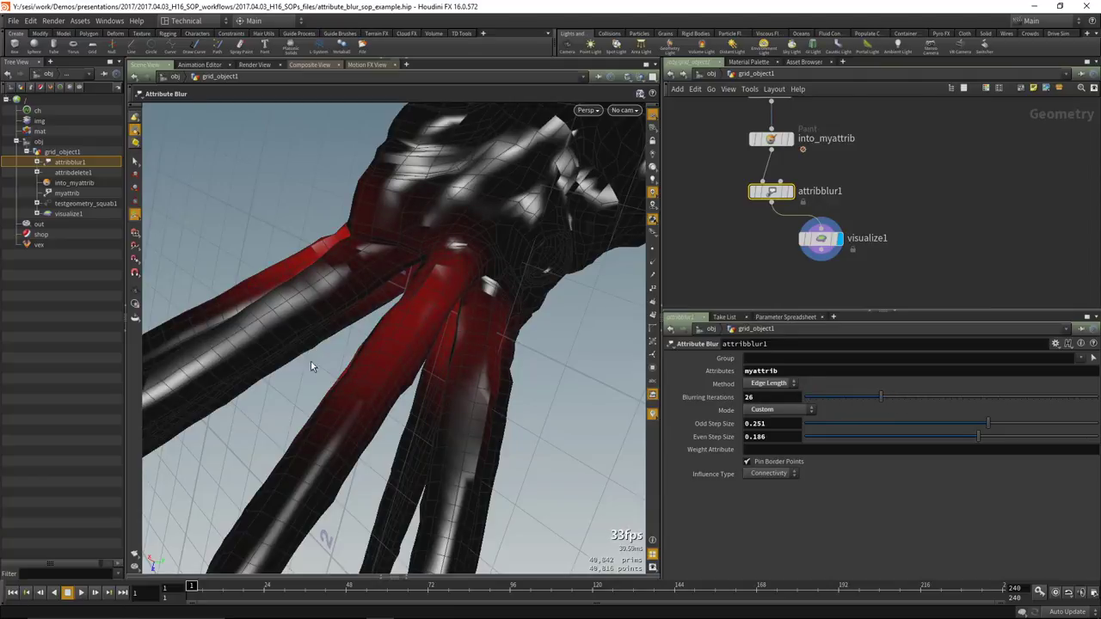
drag(321, 363, 524, 347)
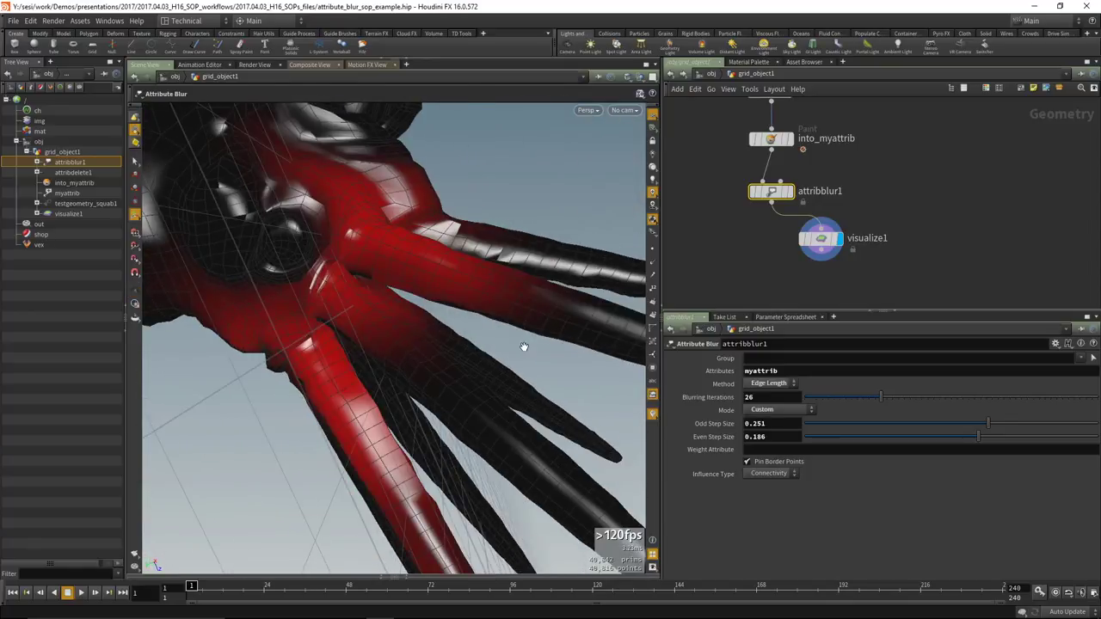
Switch attribblur1's influence type to Proximity and back to Connectivity, comparing how the blur spreads between the tentacles.
click(763, 474)
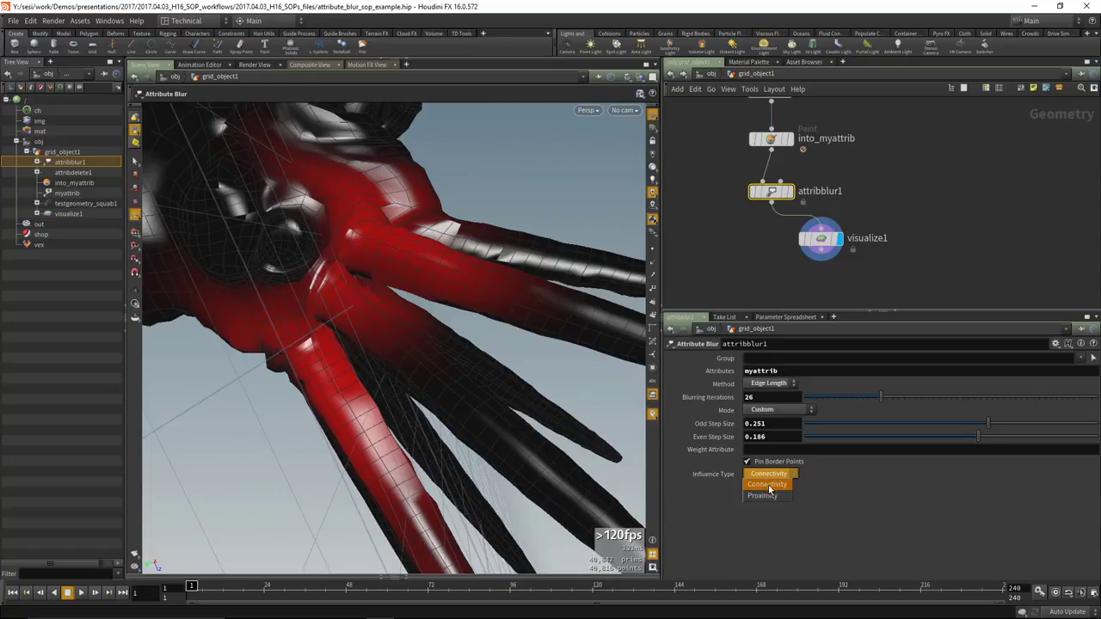
click(763, 496)
drag(458, 379, 306, 273)
click(778, 474)
click(770, 487)
drag(425, 364, 352, 271)
scroll(437, 292, up, 5)
drag(468, 293, 407, 322)
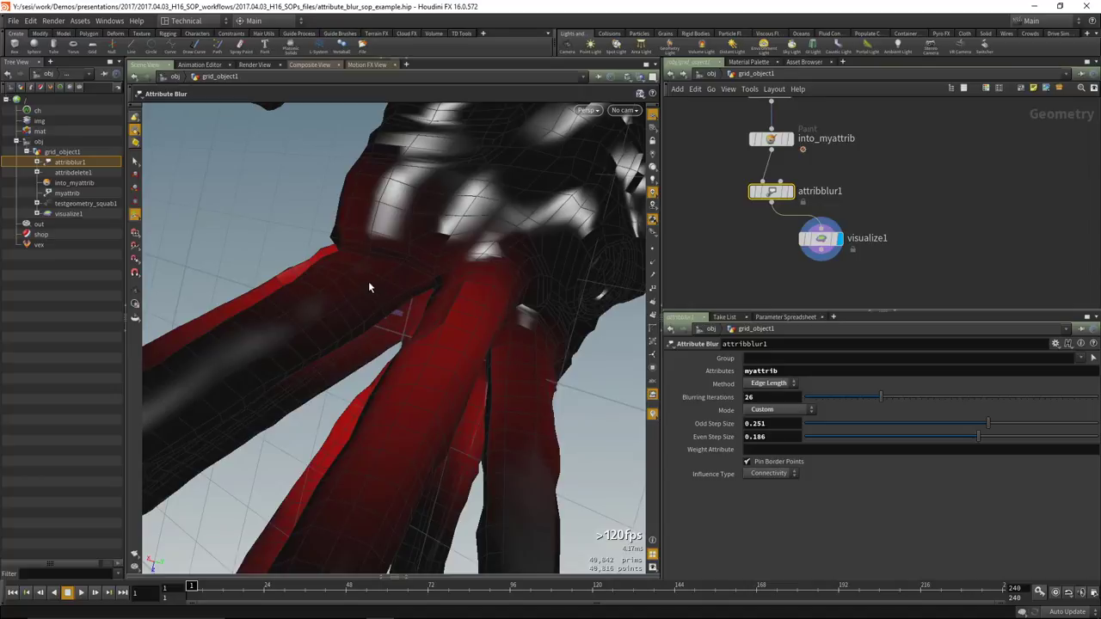
drag(459, 347, 413, 315)
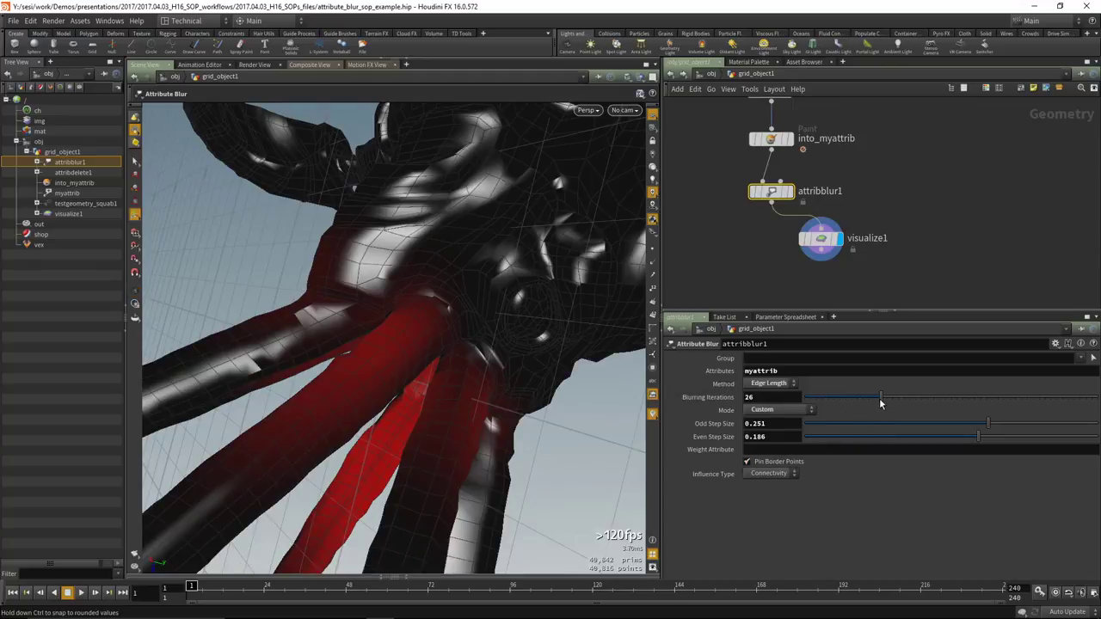
Raise attribblur1's blurring iterations to 98 and view the spread across the tentacles.
drag(906, 398, 1093, 398)
drag(543, 358, 608, 282)
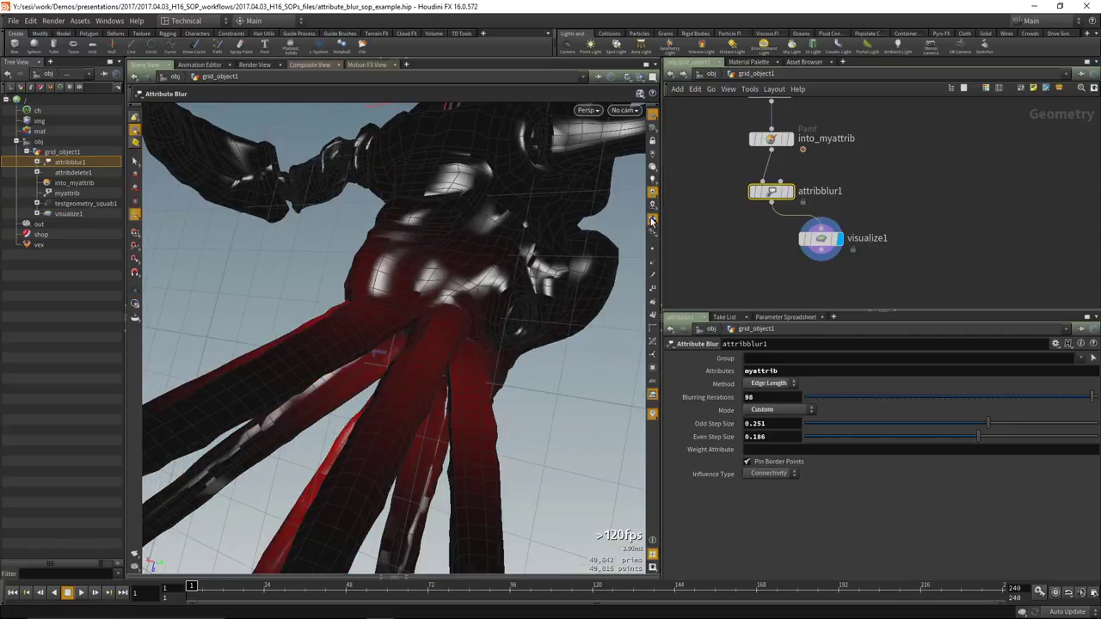
Turn off the viewport lighting and set the shading mode to Smooth Wire Shaded to inspect the blurred tentacles.
click(652, 172)
drag(521, 235, 436, 259)
key(Escape)
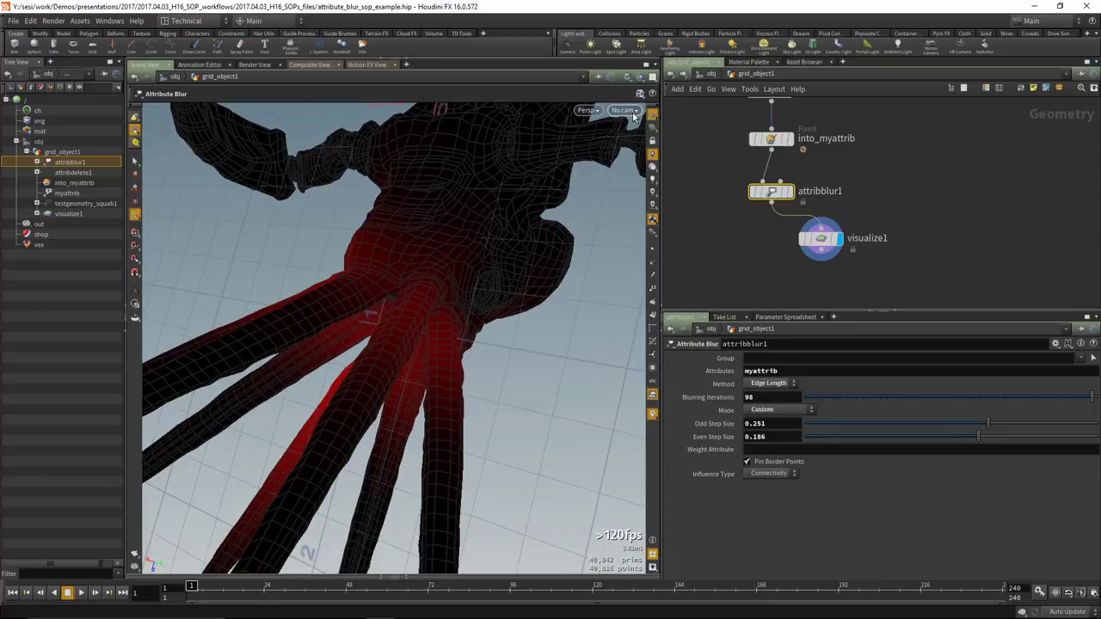
click(628, 76)
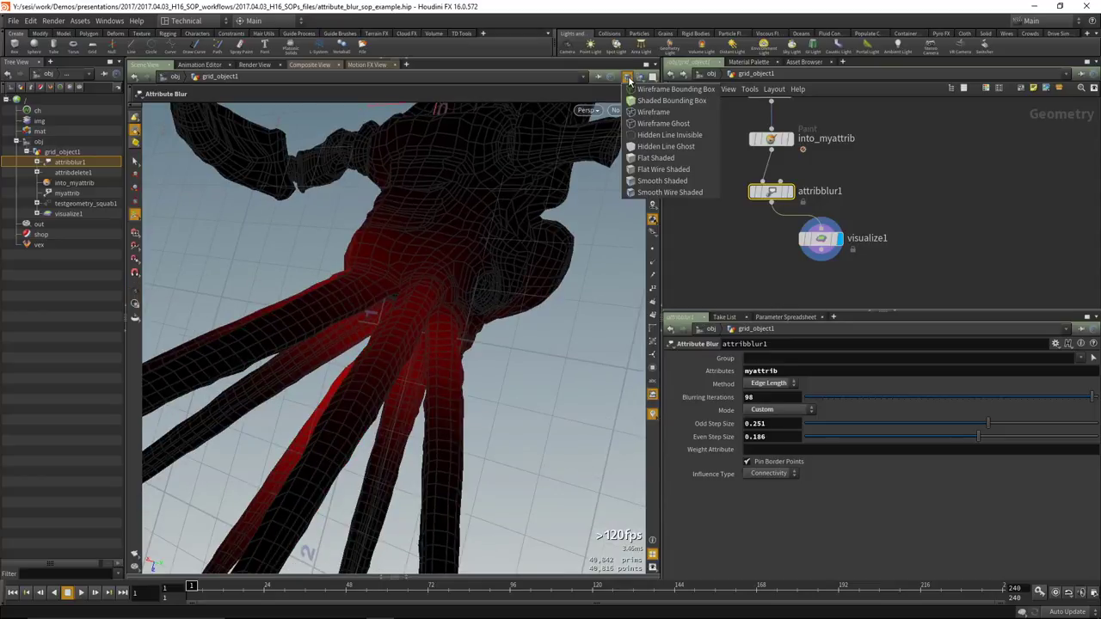
click(674, 193)
mouse_move(516, 258)
mouse_down()
mouse_move(462, 268)
mouse_move(499, 258)
mouse_move(559, 267)
mouse_move(639, 297)
mouse_up()
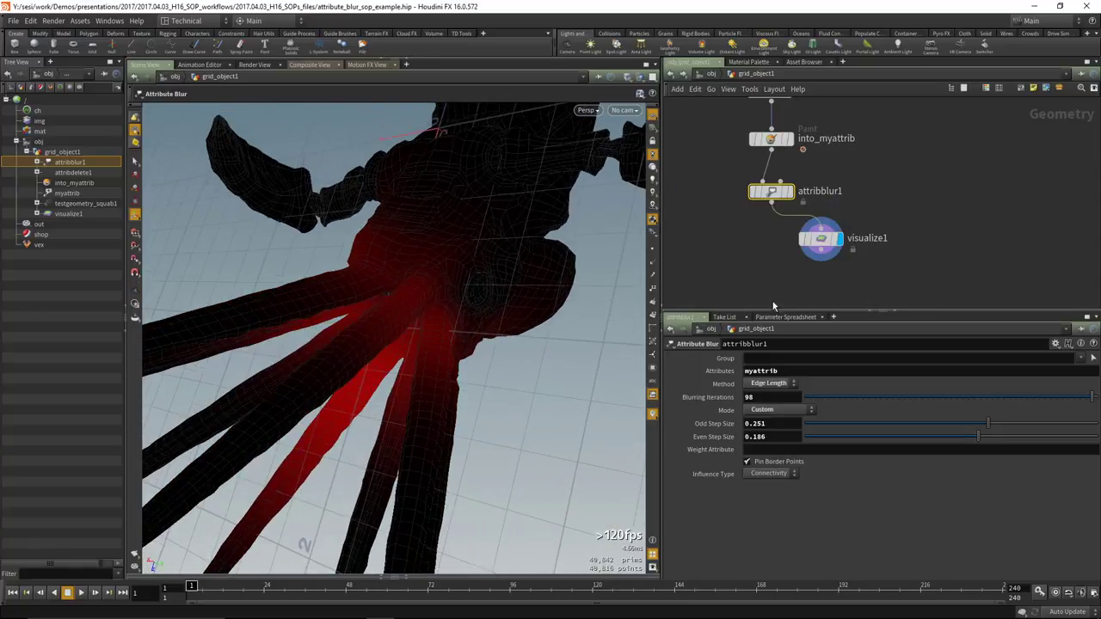
Select visualize1, move it closer beneath attribblur1, and examine the blurred myattrib colors on the squab.
middle_drag(788, 254, 755, 243)
drag(794, 228, 816, 228)
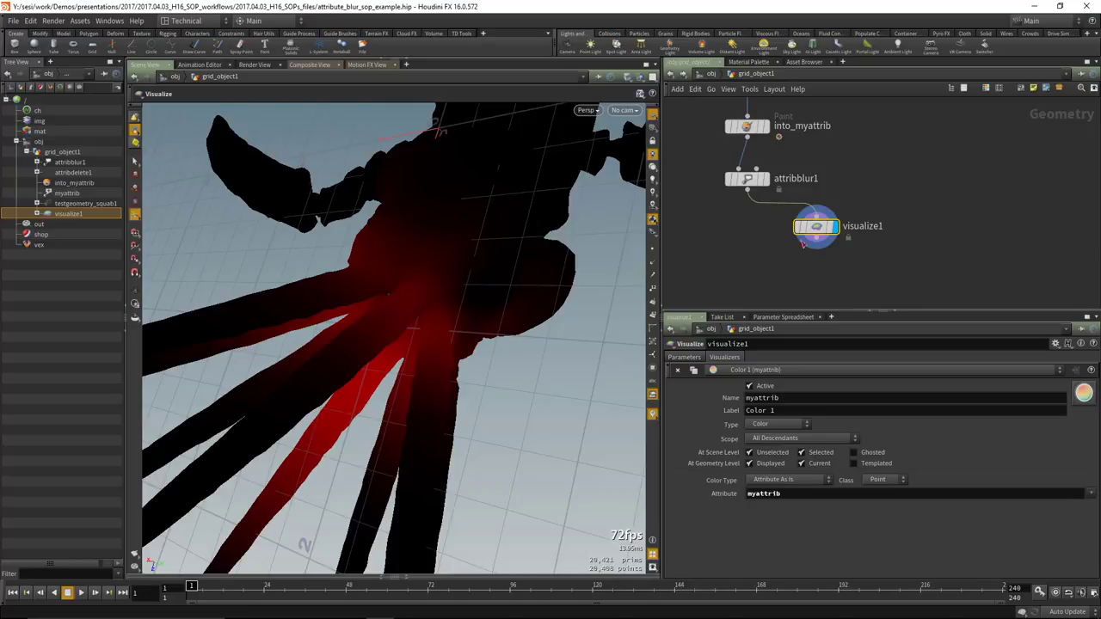
middle_drag(828, 229, 829, 239)
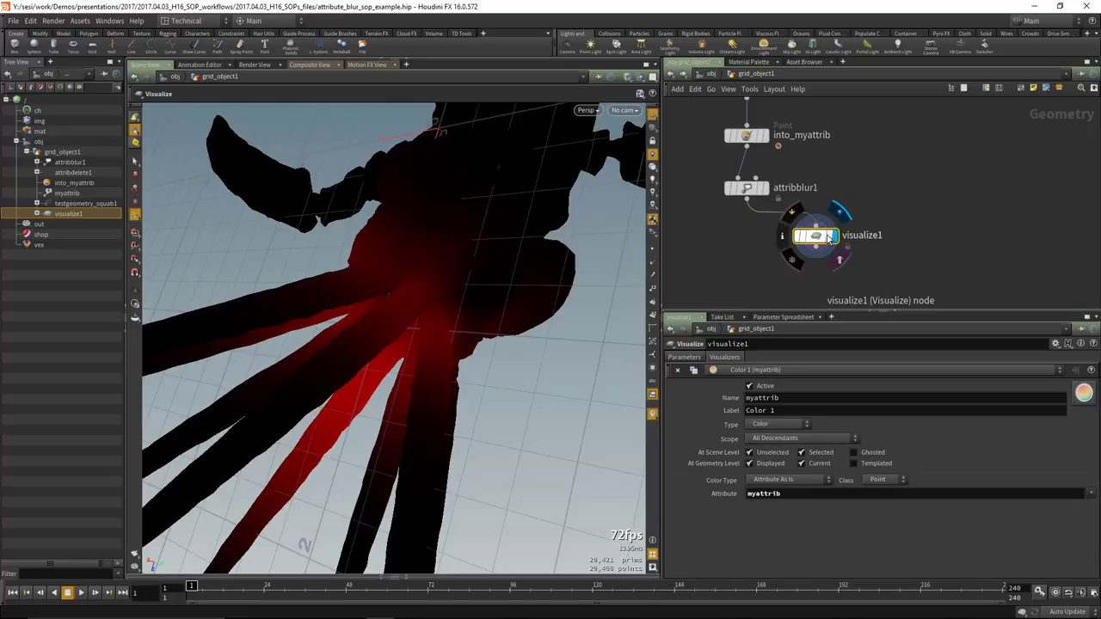
drag(828, 238, 783, 224)
scroll(765, 251, up, 2)
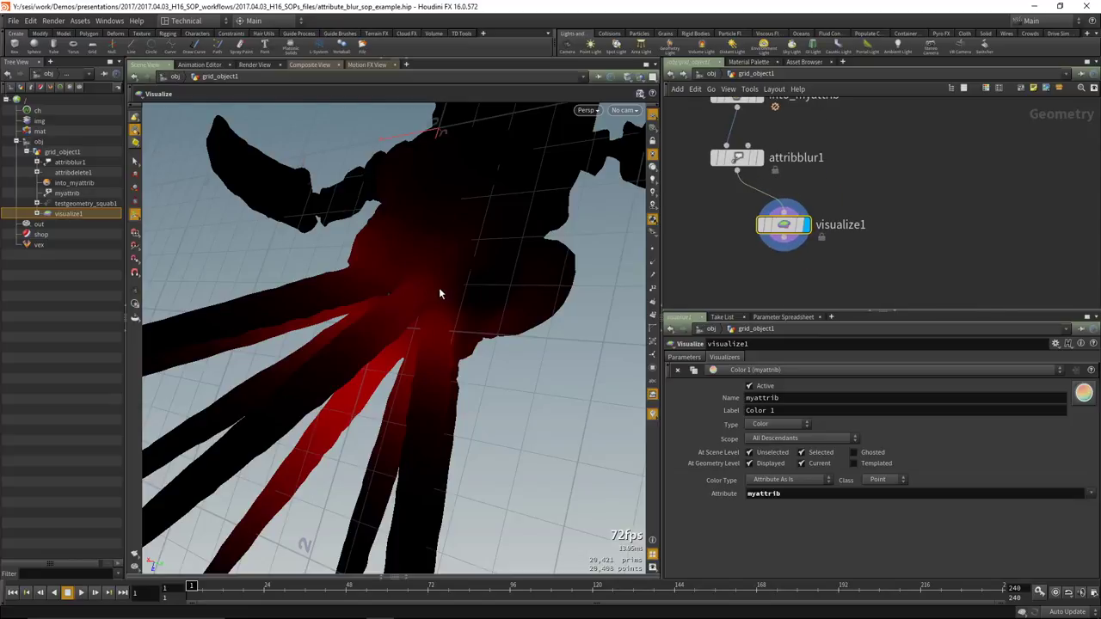
scroll(458, 283, down, 3)
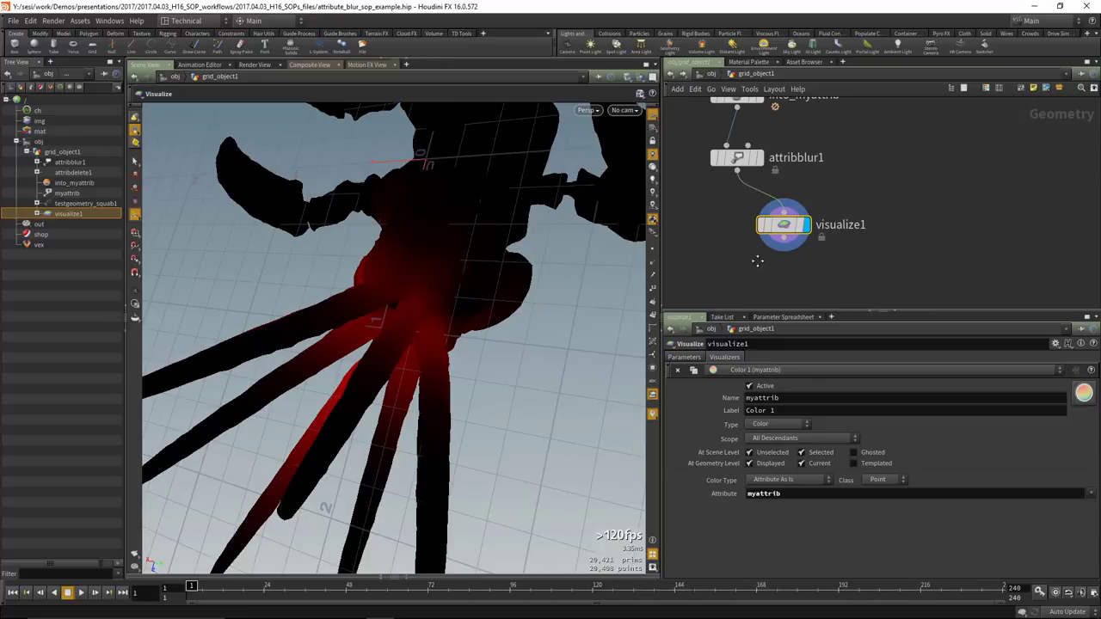
middle_drag(758, 260, 745, 229)
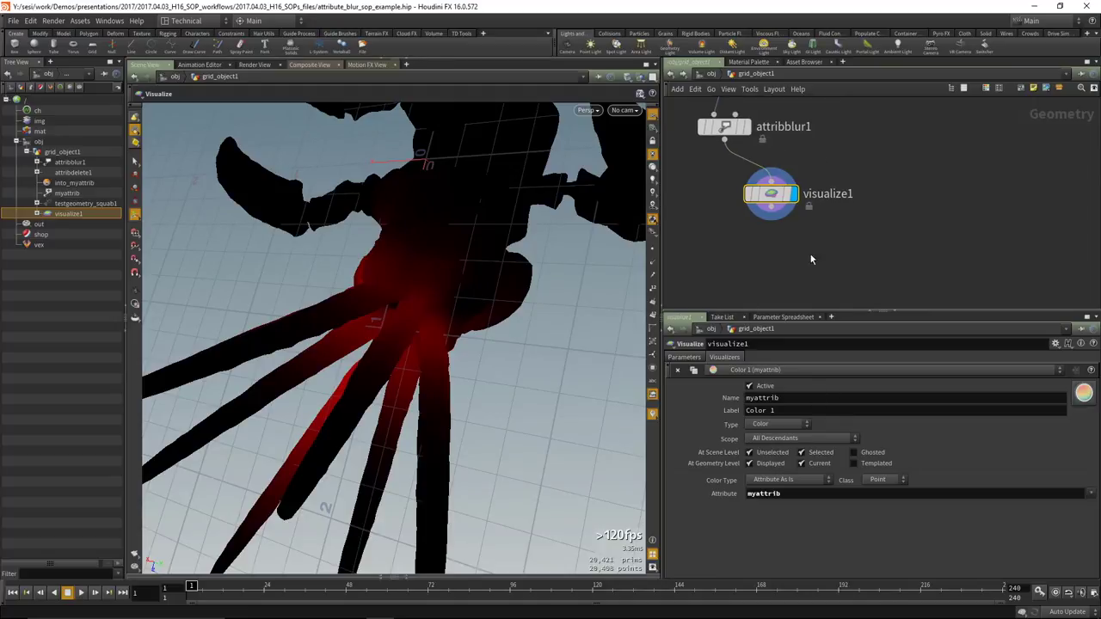
Add an Attribute Expression node after visualize1 and display it.
key(Tab)
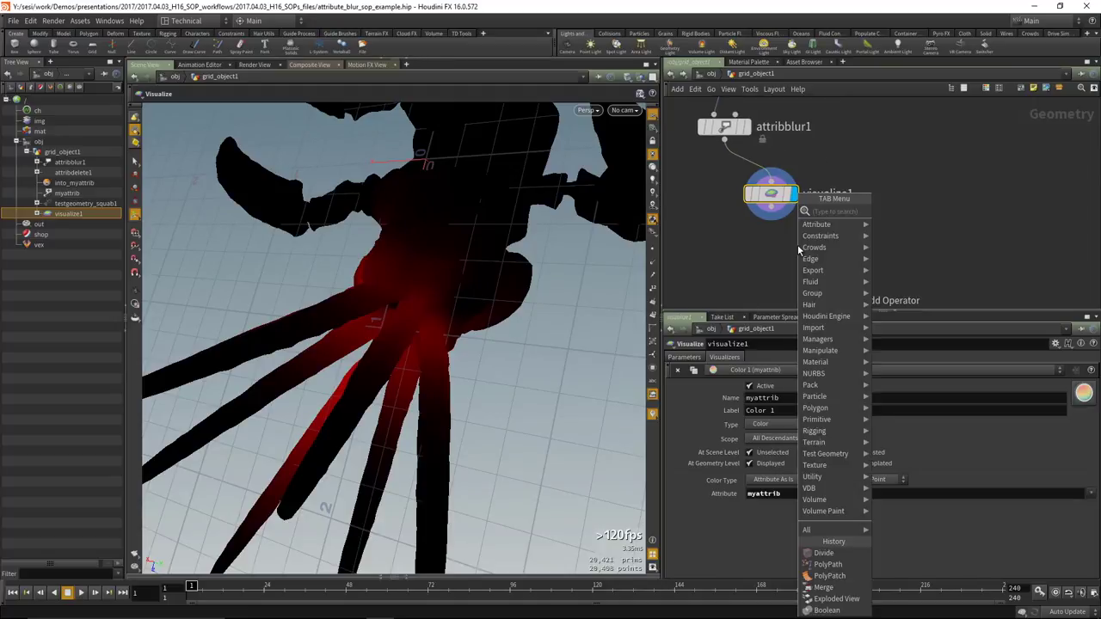
text(attr)
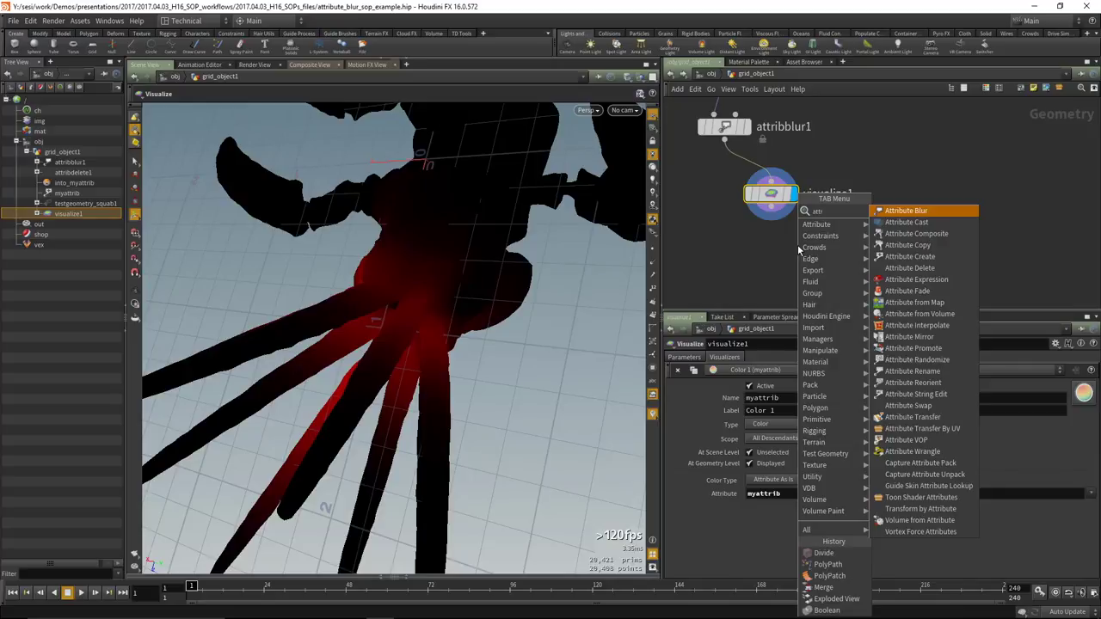
click(893, 277)
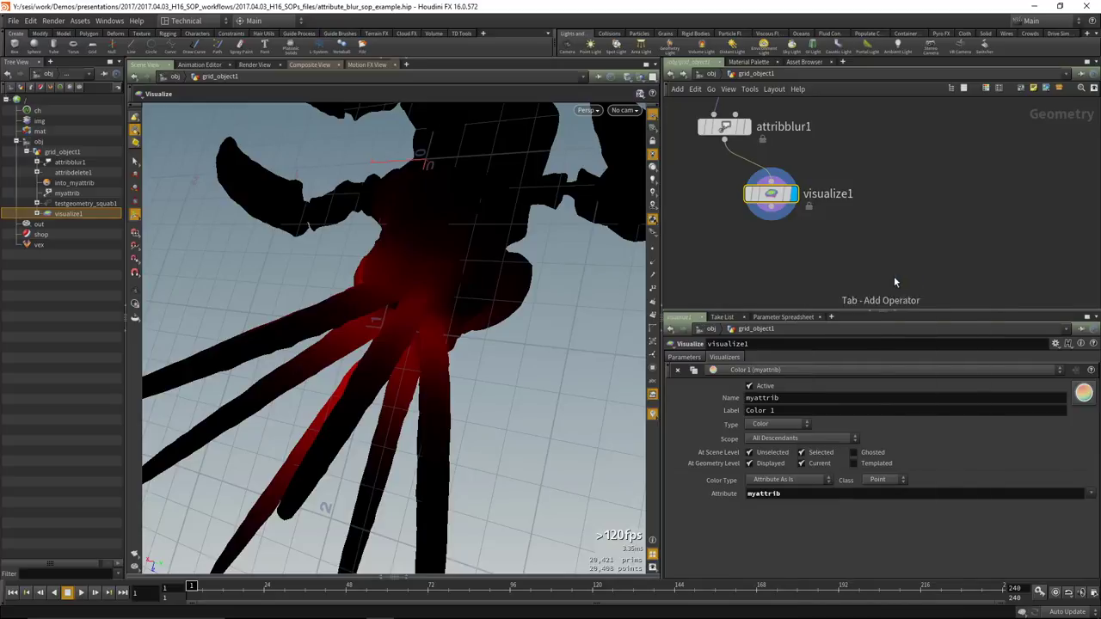
click(771, 248)
click(793, 249)
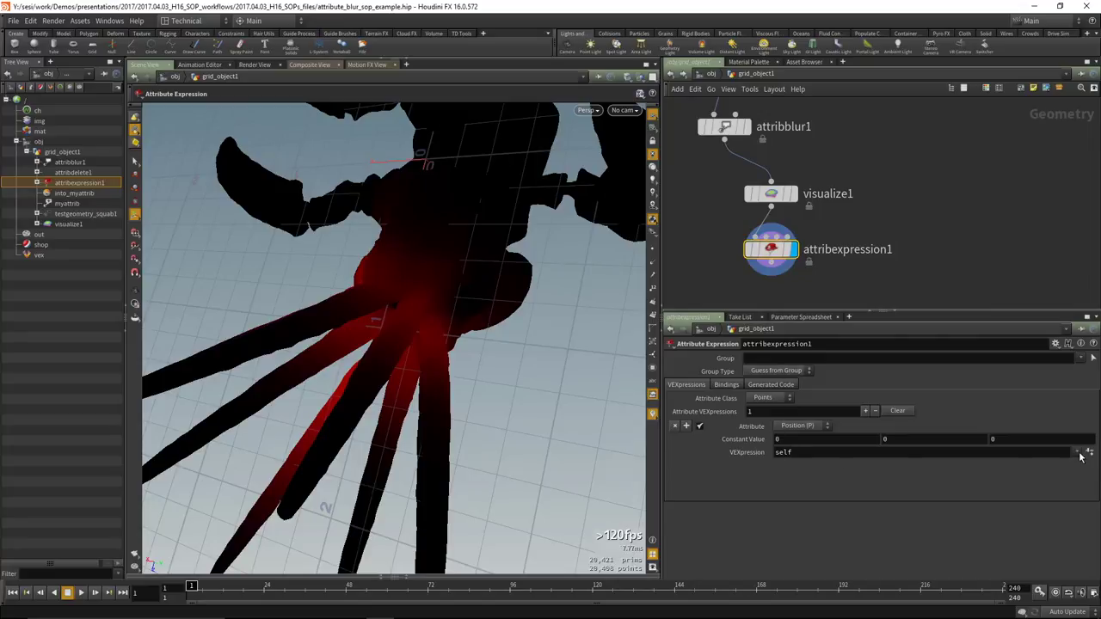
Target a custom Float attribute named myattrib in attribexpression1, clearing the default VEXpression.
click(804, 427)
click(800, 439)
drag(801, 465, 761, 467)
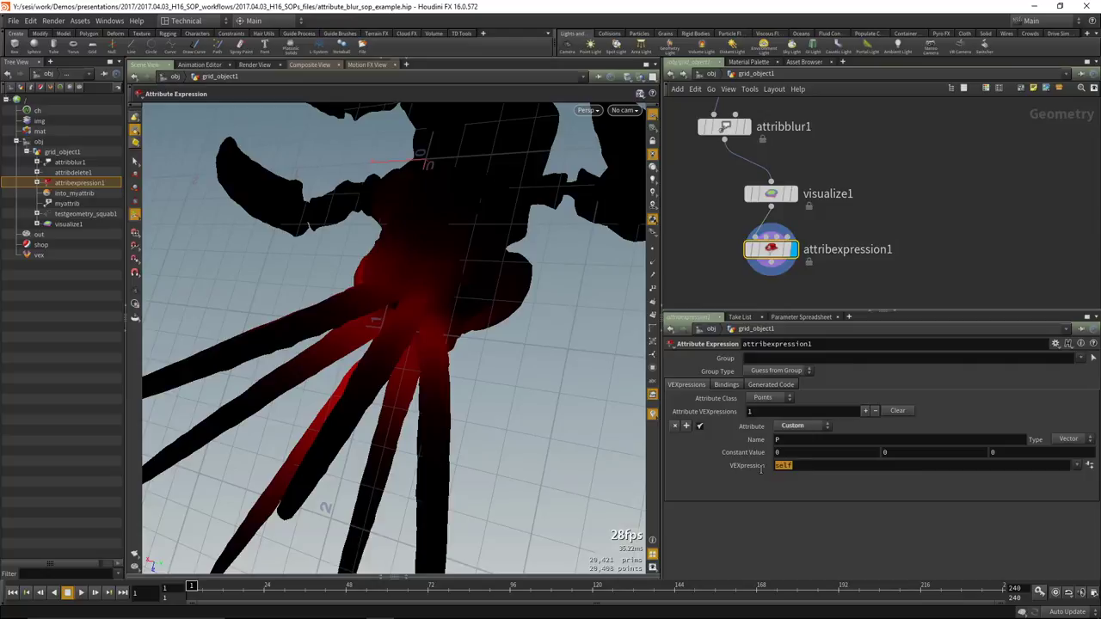
text(@)
click(790, 441)
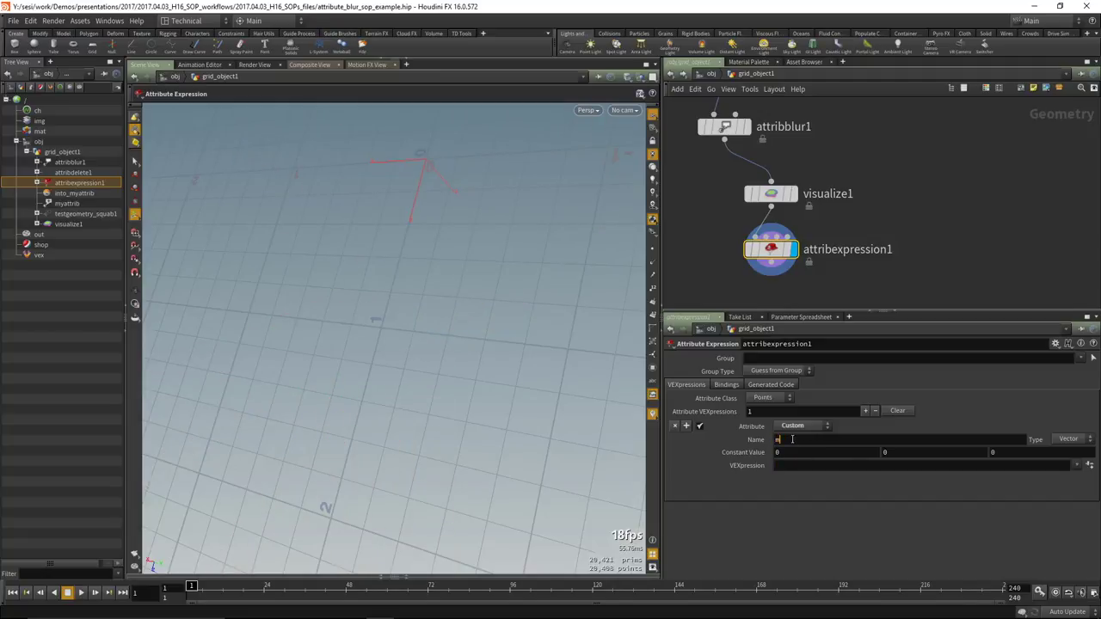
text(myattrib)
key(Return)
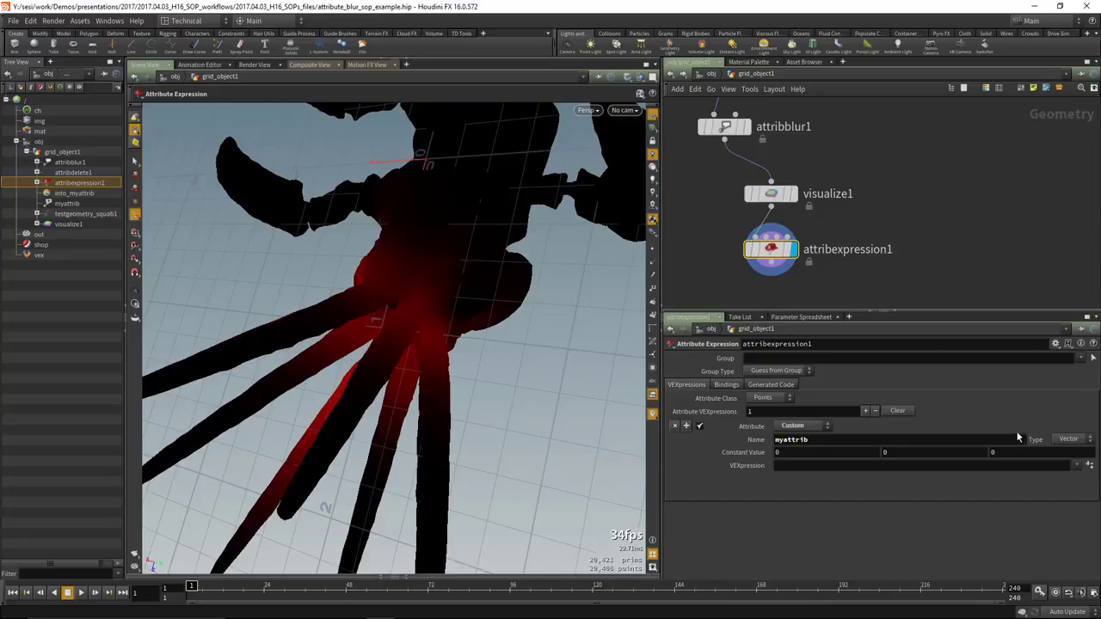
click(1068, 439)
click(1069, 445)
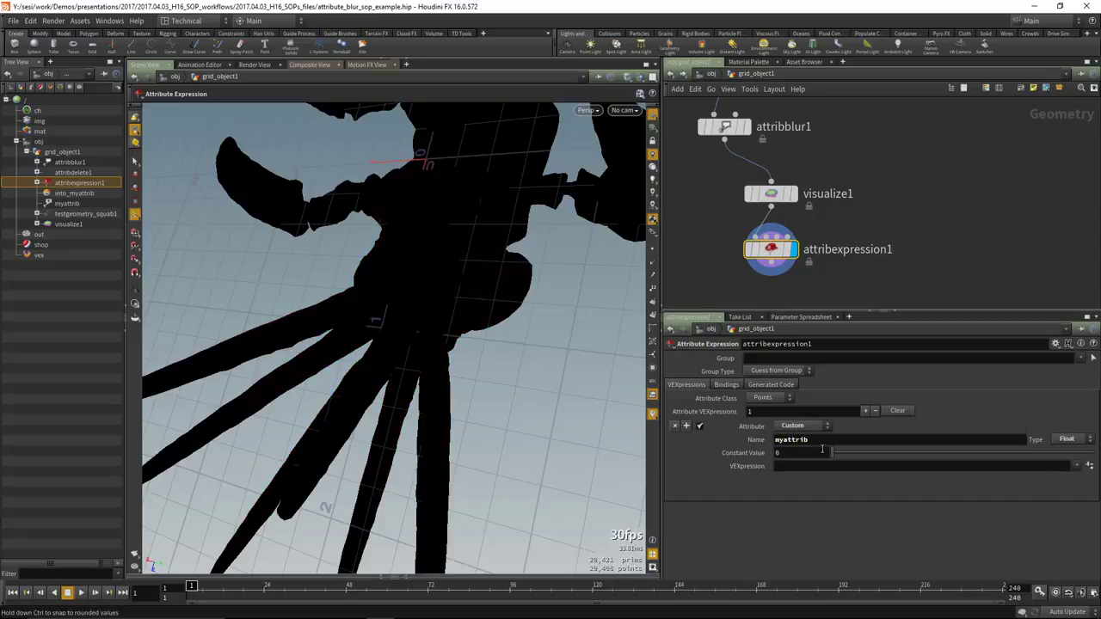
mouse_move(828, 452)
mouse_down()
mouse_move(883, 454)
mouse_move(829, 454)
mouse_up()
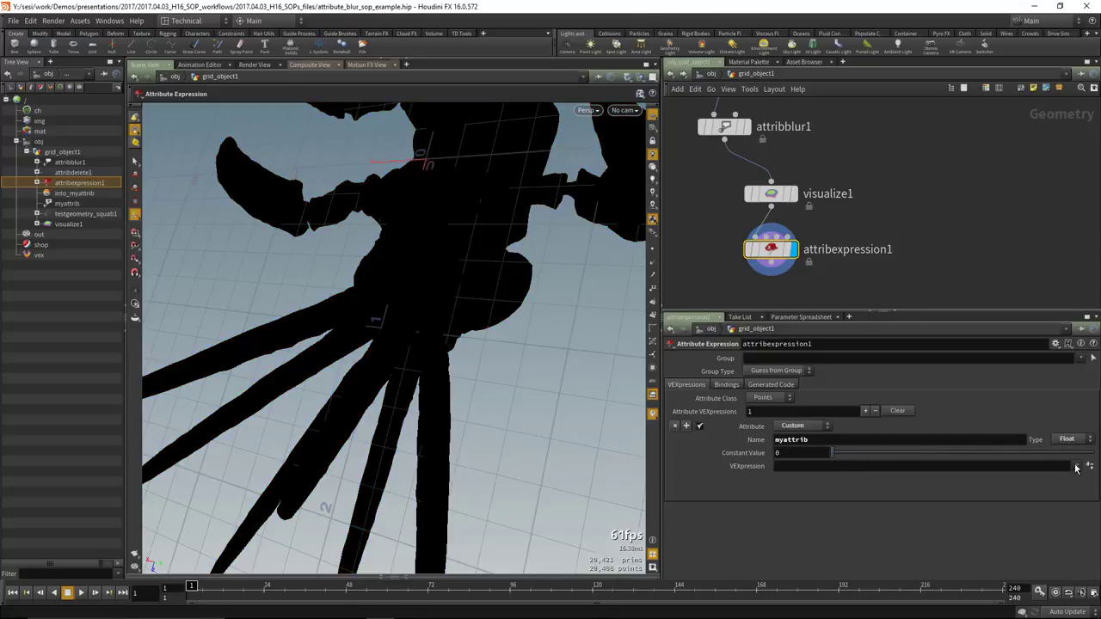
Apply the Multiply by Constant Value preset to attribexpression1 and set the constant value to 9.43.
click(1076, 466)
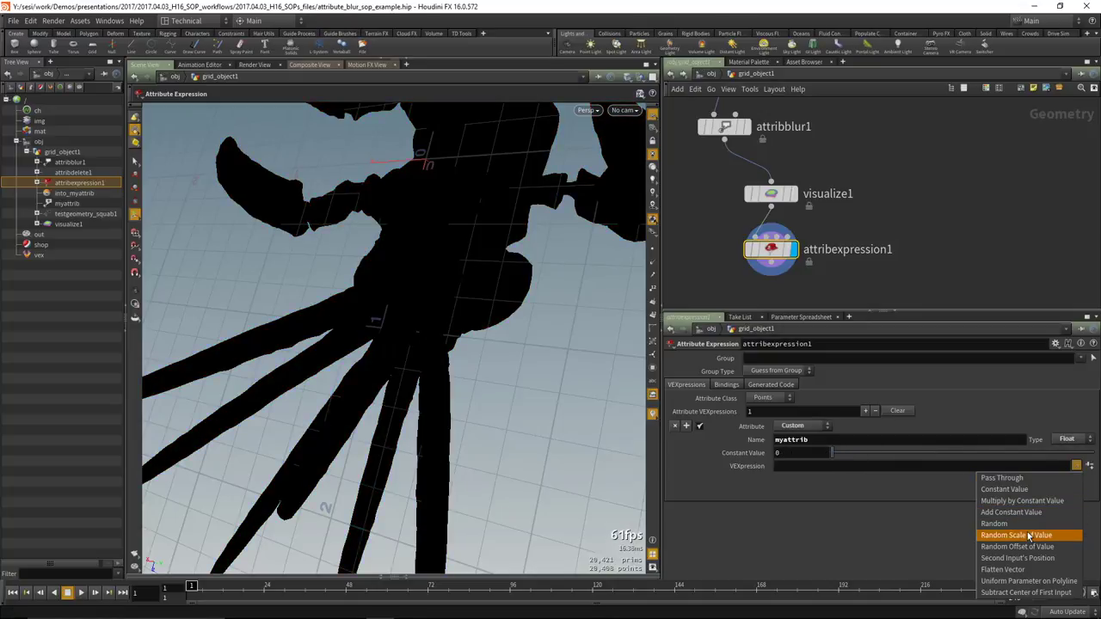
click(1022, 500)
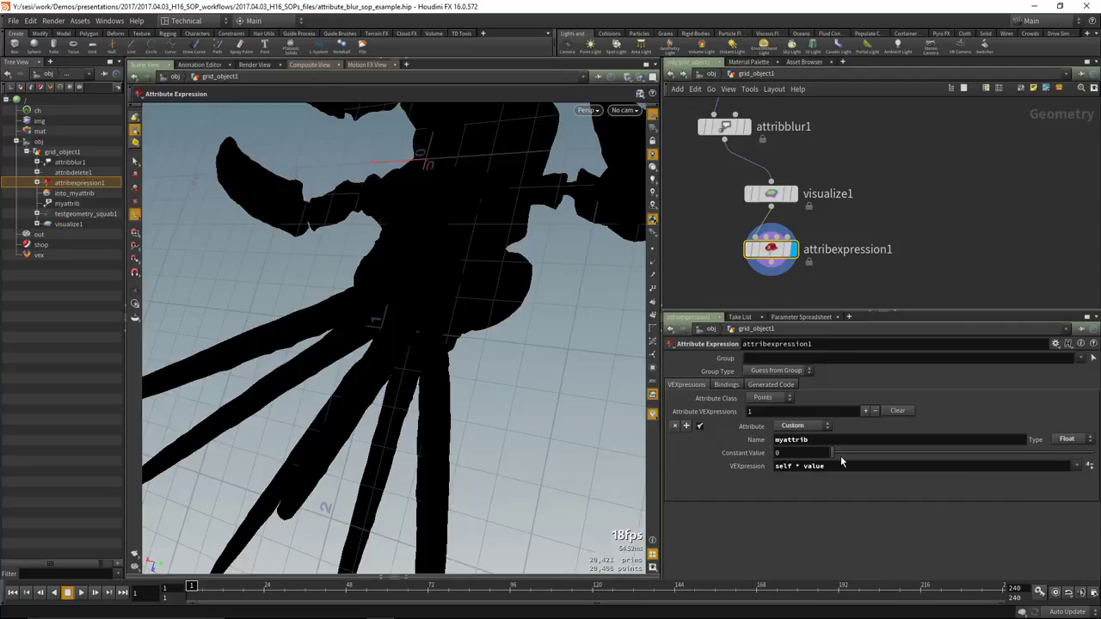
drag(846, 455, 1079, 461)
key(ctrl+z)
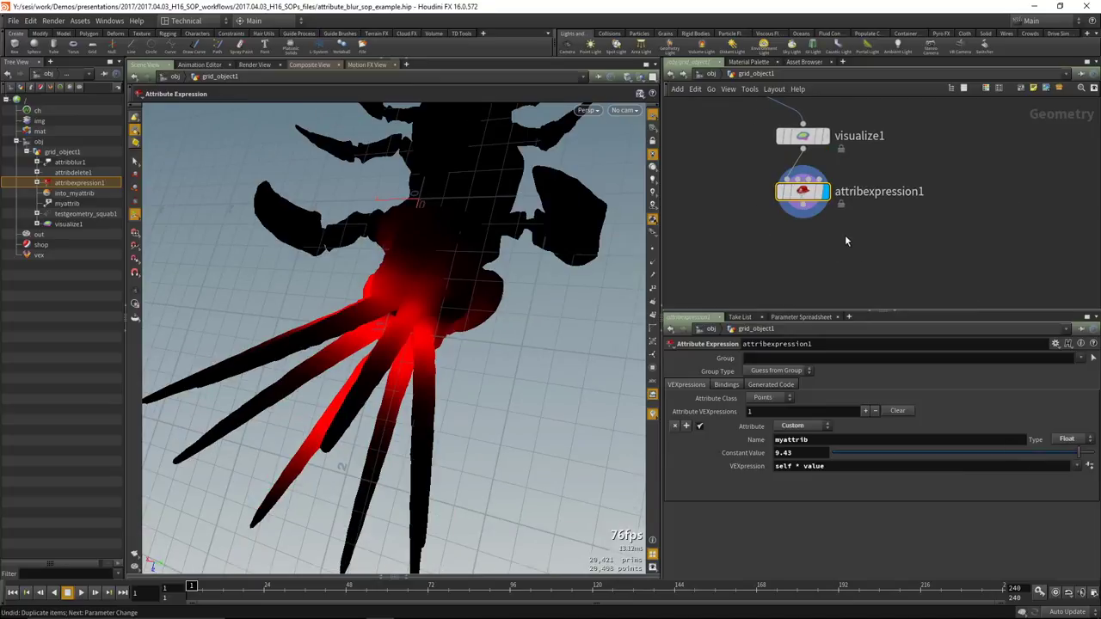
Duplicate attribblur1, wire the copy after attribexpression1, and display it.
scroll(856, 254, down, 3)
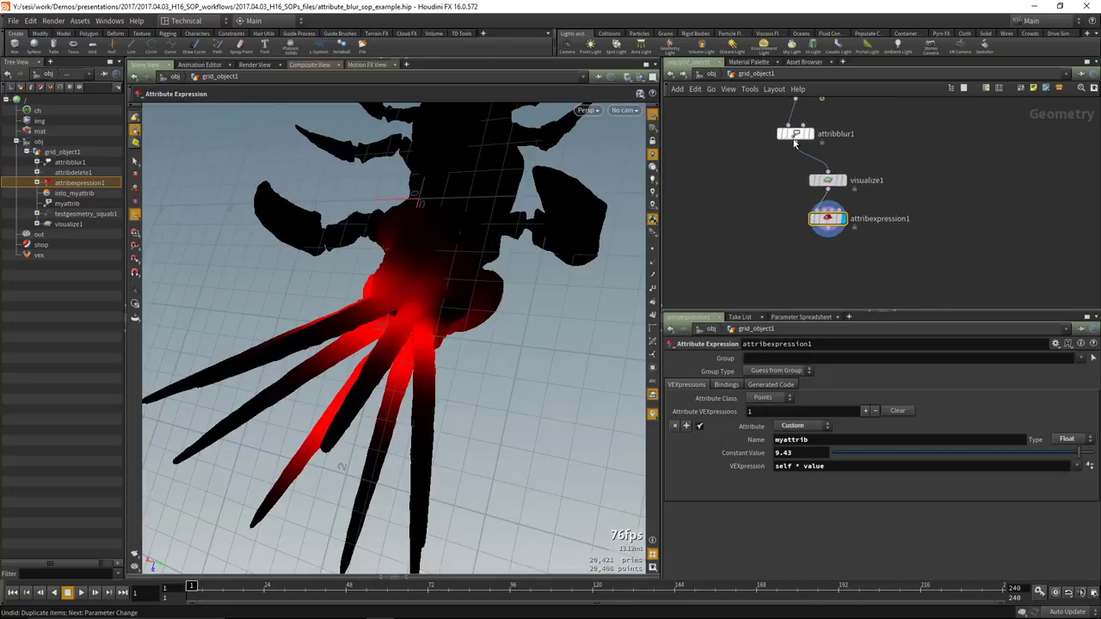
click(796, 135)
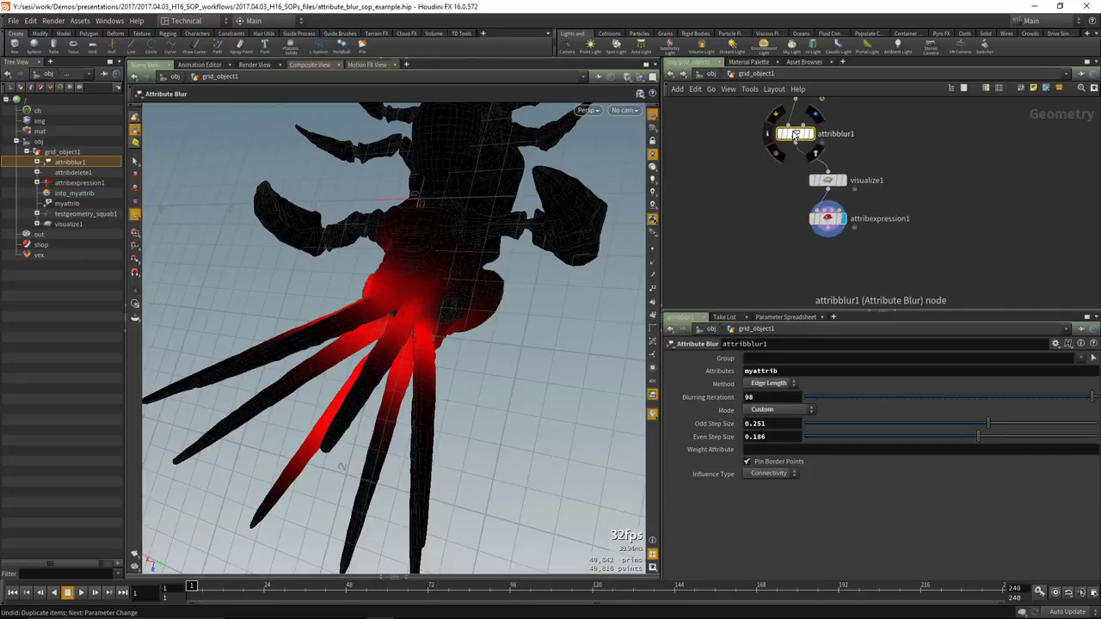
alt+drag(796, 135, 780, 234)
alt+drag(834, 278, 828, 274)
click(827, 233)
click(828, 266)
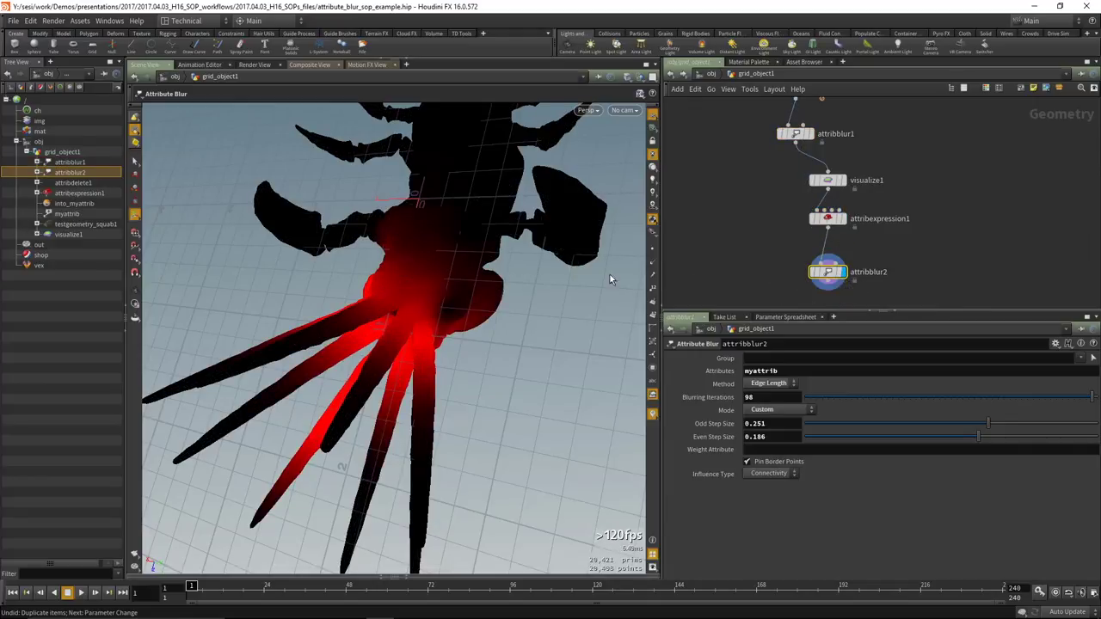
Move attribblur2 closer beneath attribexpression1 and set its blurring iterations to 115.
scroll(488, 293, up, 3)
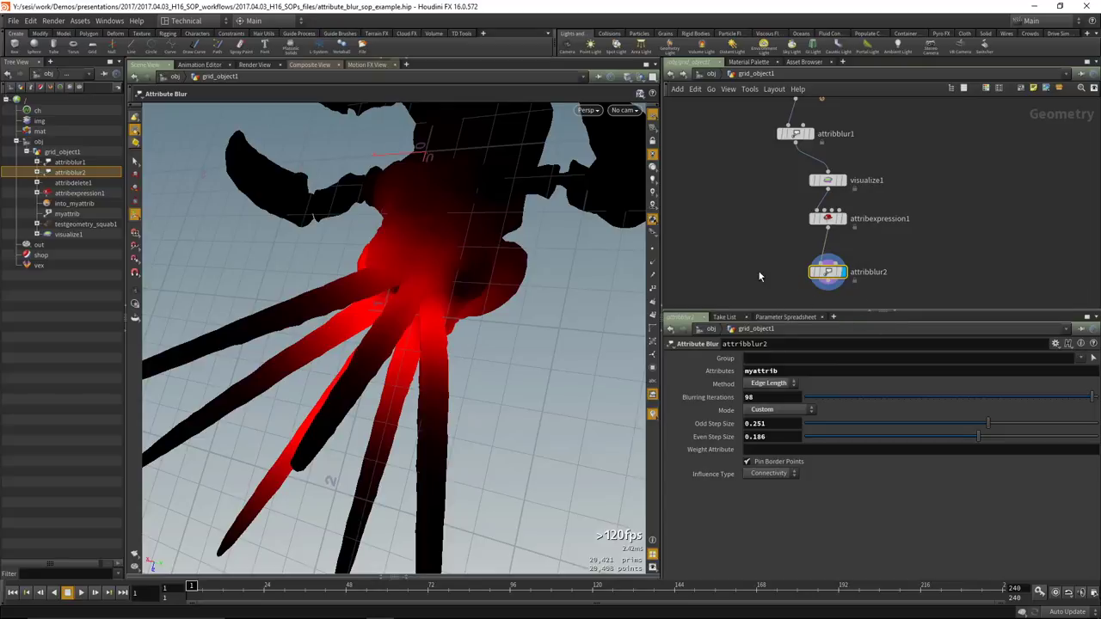
click(823, 273)
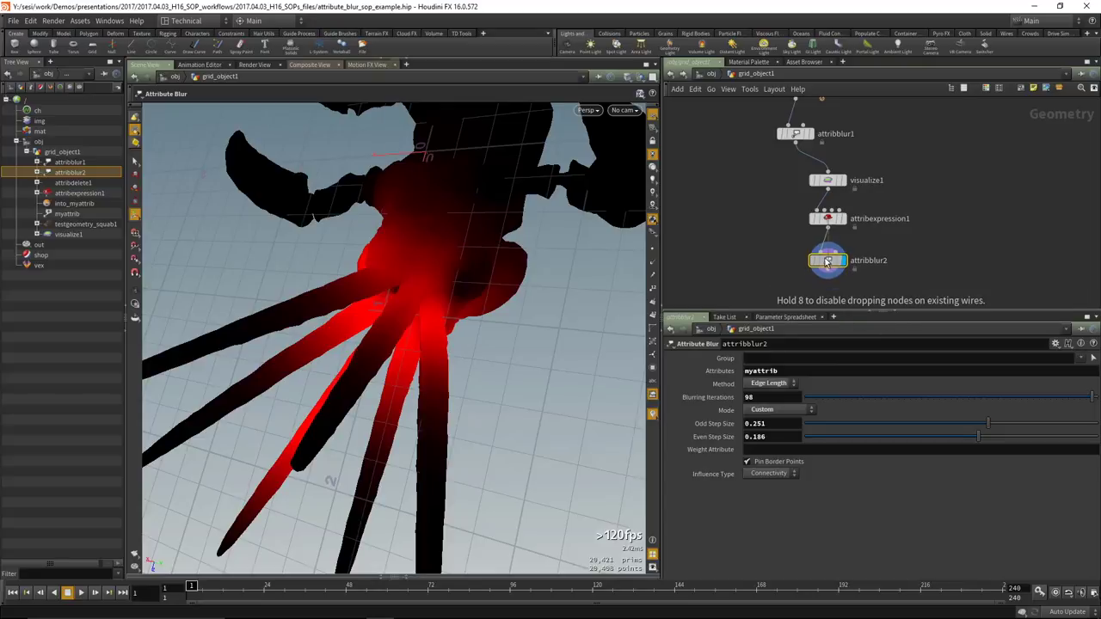
scroll(777, 262, up, 2)
mouse_move(827, 252)
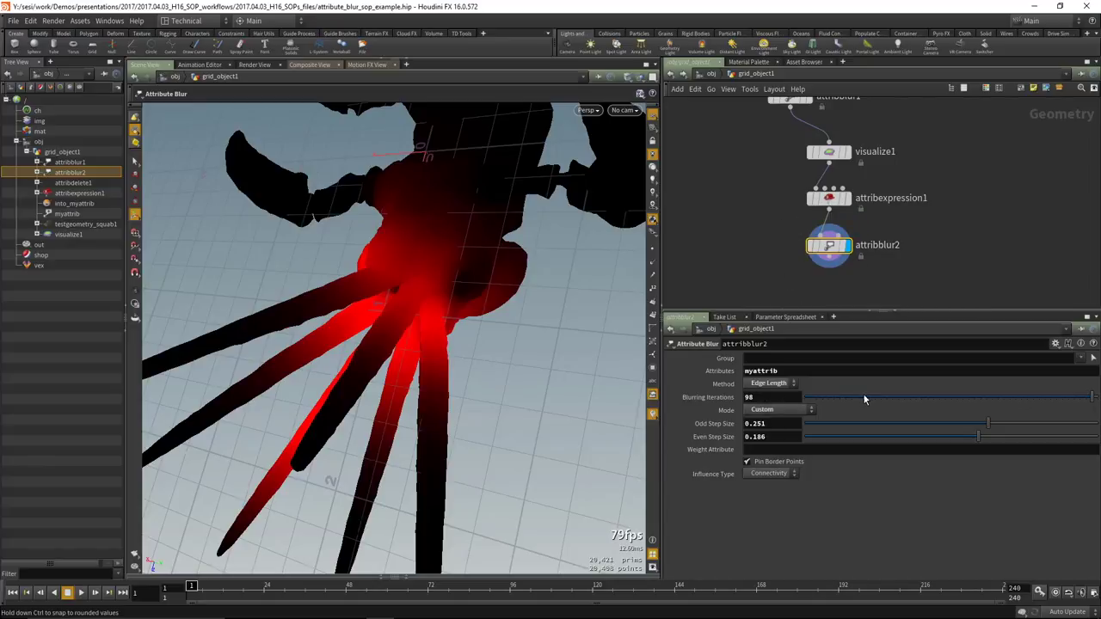
middle_drag(784, 397, 784, 411)
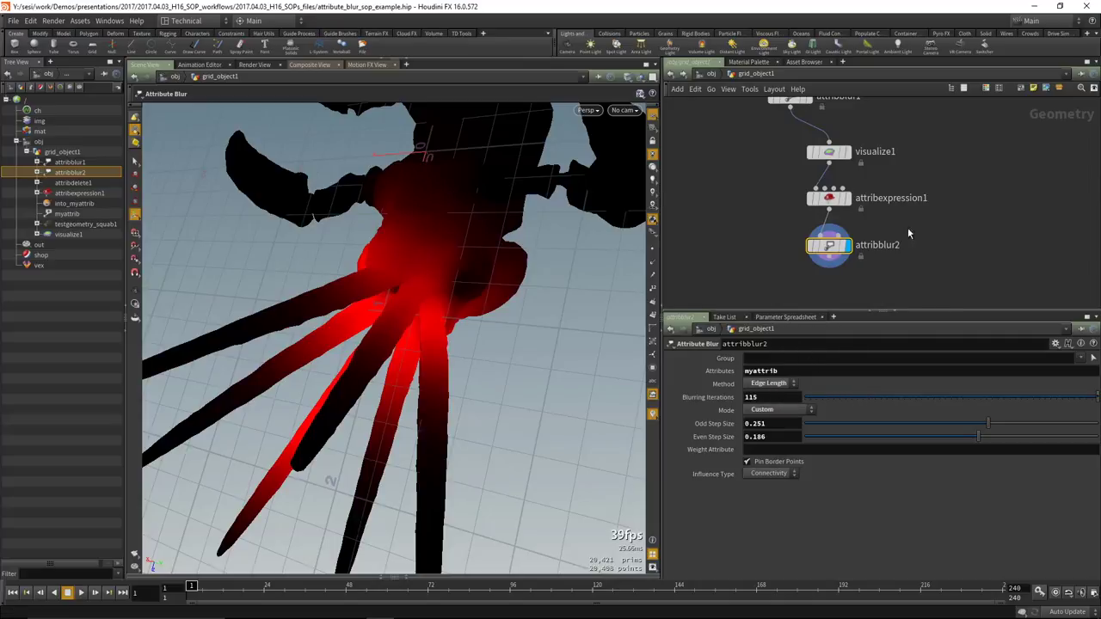
Set attribexpression1's constant value to 40.43 to intensify myattrib before the second blur.
click(829, 199)
mouse_move(815, 453)
middle_down()
mouse_move(813, 431)
mouse_move(1036, 453)
mouse_move(816, 453)
middle_up()
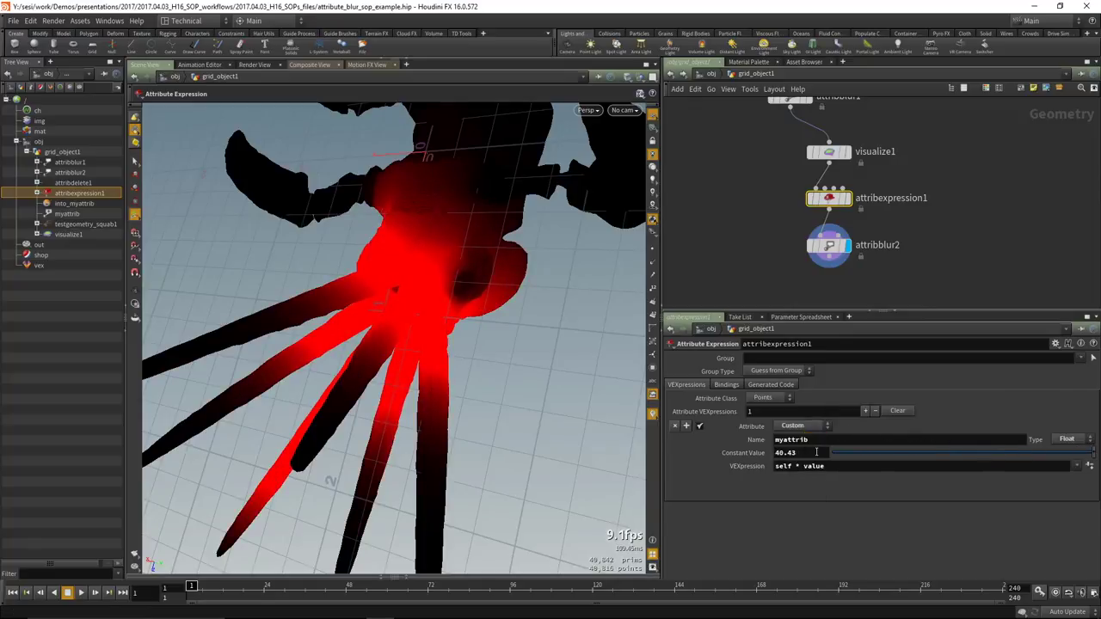
middle_drag(895, 274, 881, 227)
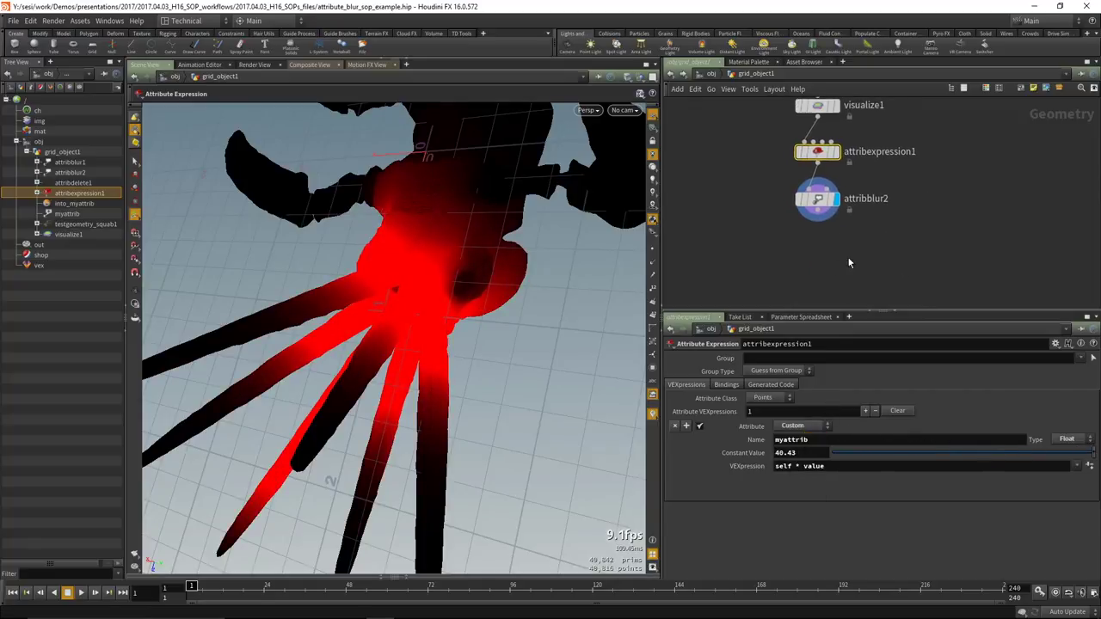
mouse_move(819, 211)
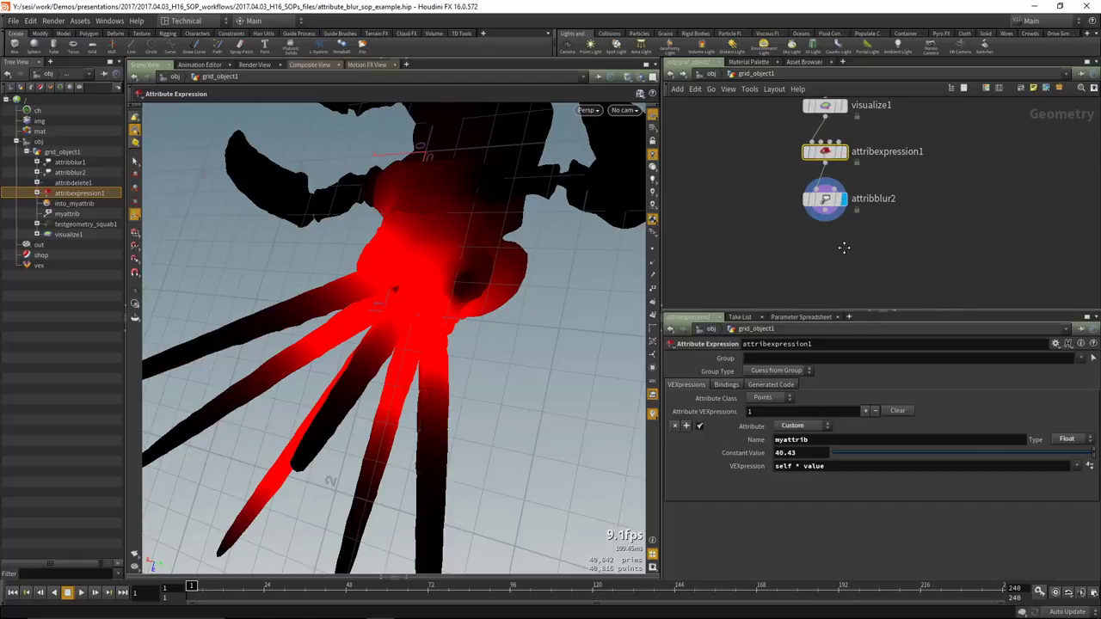
middle_drag(836, 248, 826, 248)
key(Tab)
text(att)
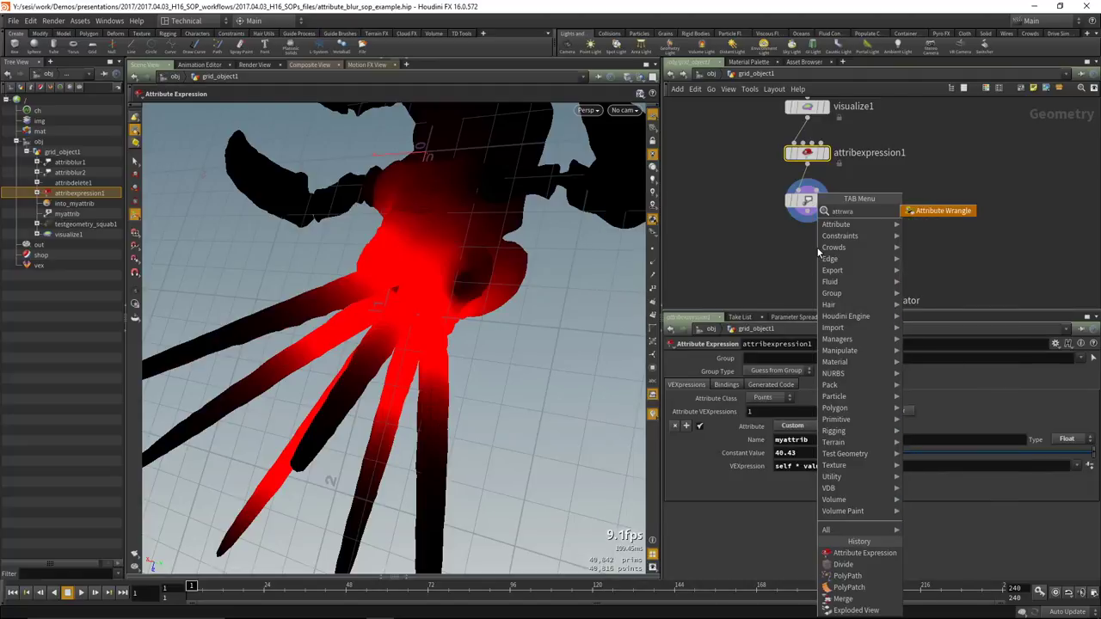
key(Return)
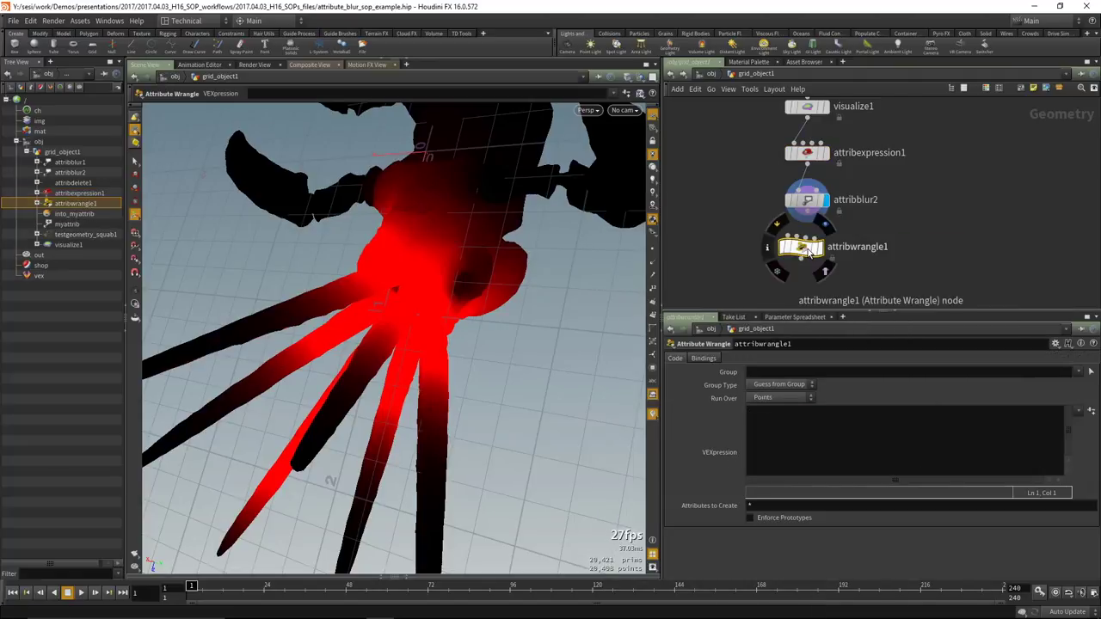
click(813, 258)
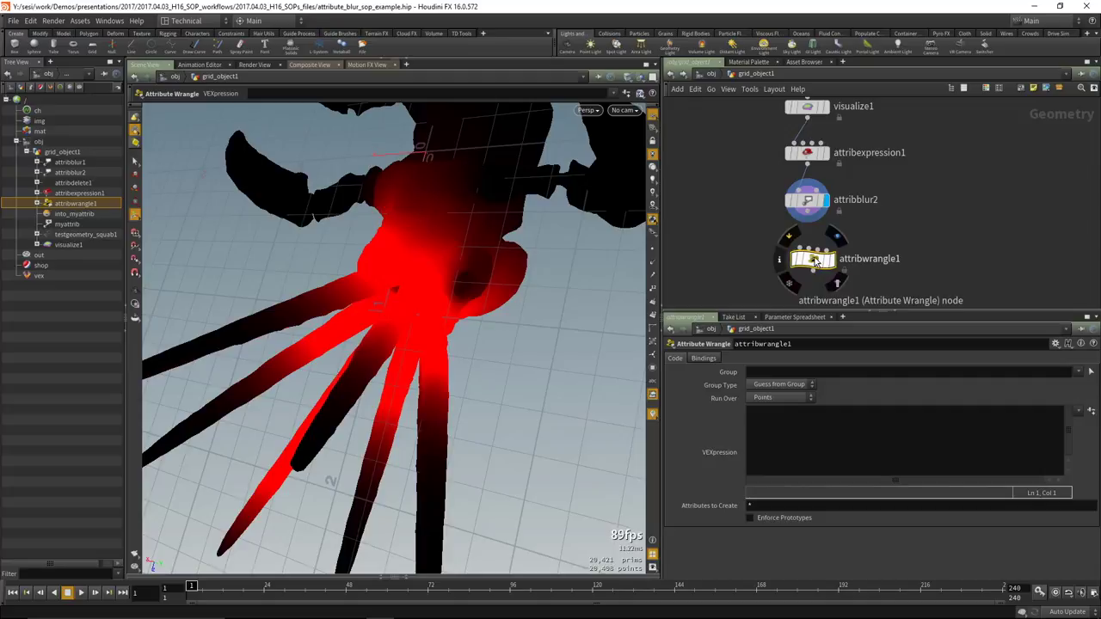
key(Delete)
Duplicate attribexpression1, wire the copy after attribblur2, and display it.
click(807, 155)
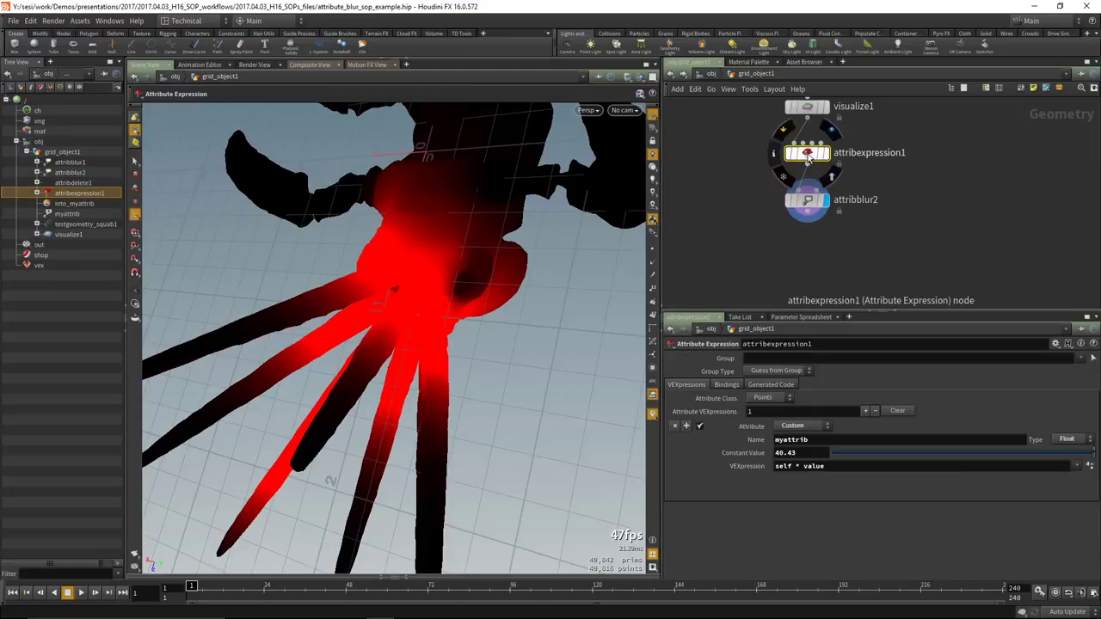
alt+drag(808, 158, 807, 267)
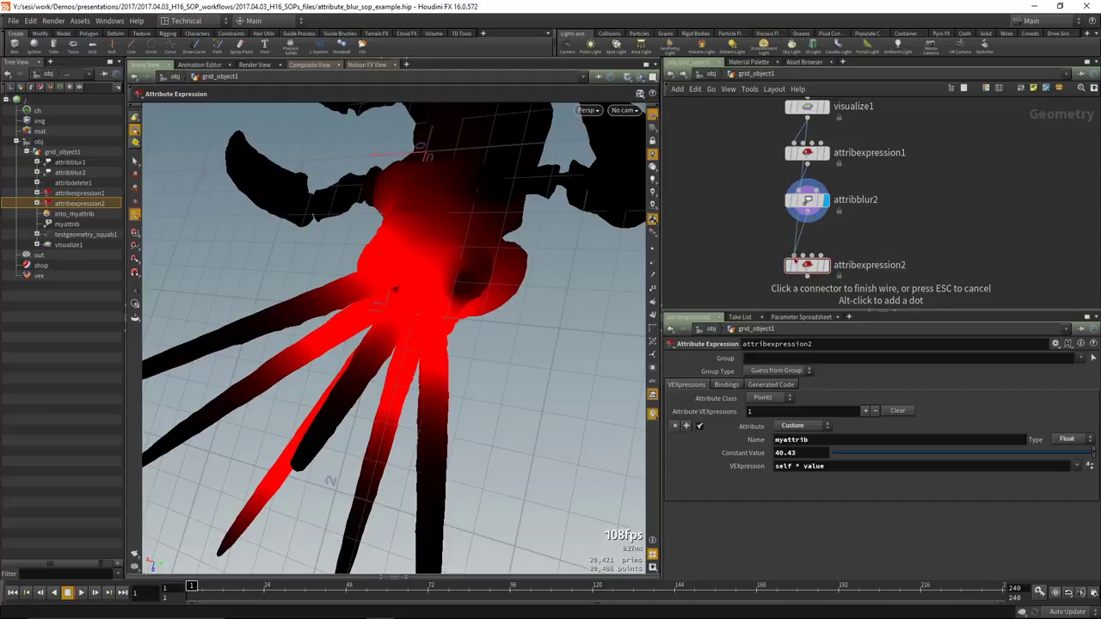
click(828, 266)
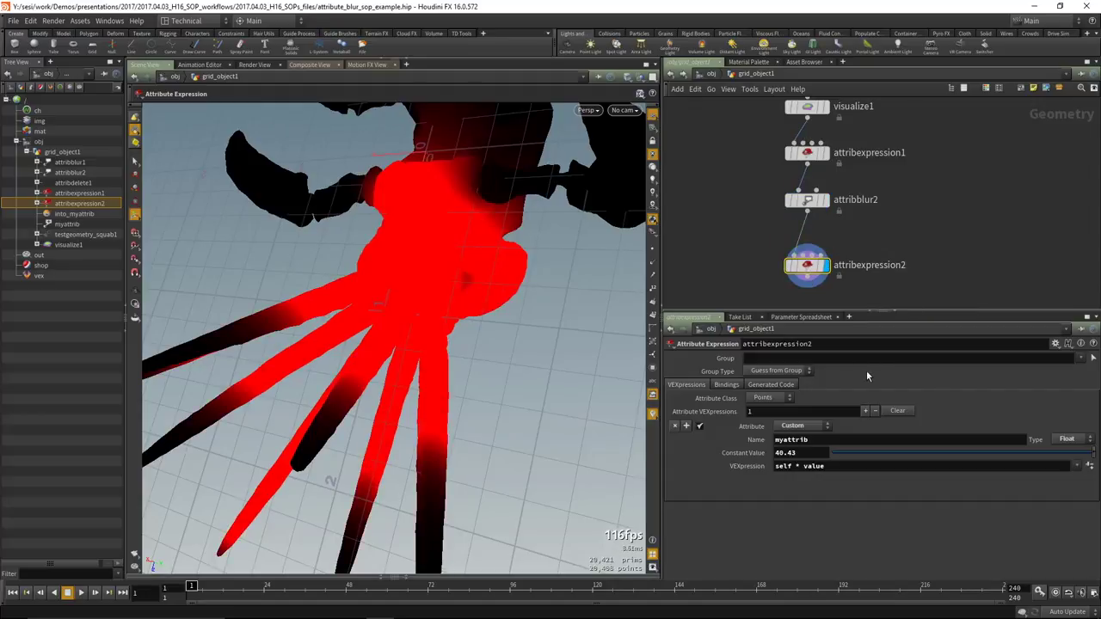
Replace attribexpression2's VEXpression with clamp(self,0,1) to limit myattrib to the 0–1 range.
drag(827, 466, 795, 468)
click(837, 466)
drag(837, 467, 774, 467)
text(clamp(self,0,1))
key(Return)
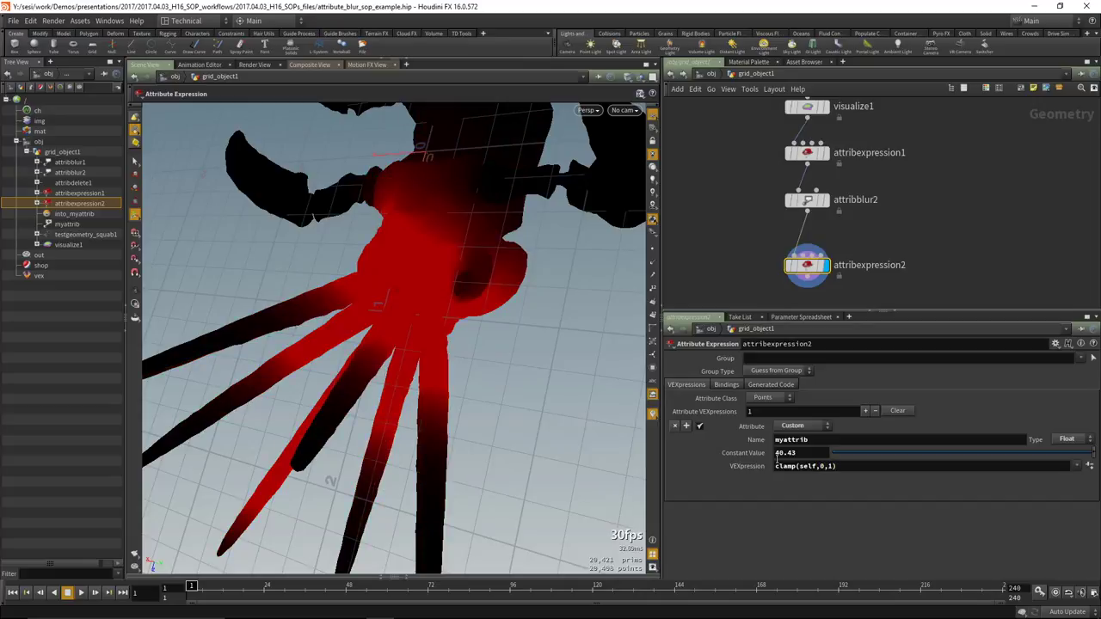
Open the Geometry Spreadsheet for attribexpression2 and sort the points by myattrib in descending order to check the highest values.
click(410, 572)
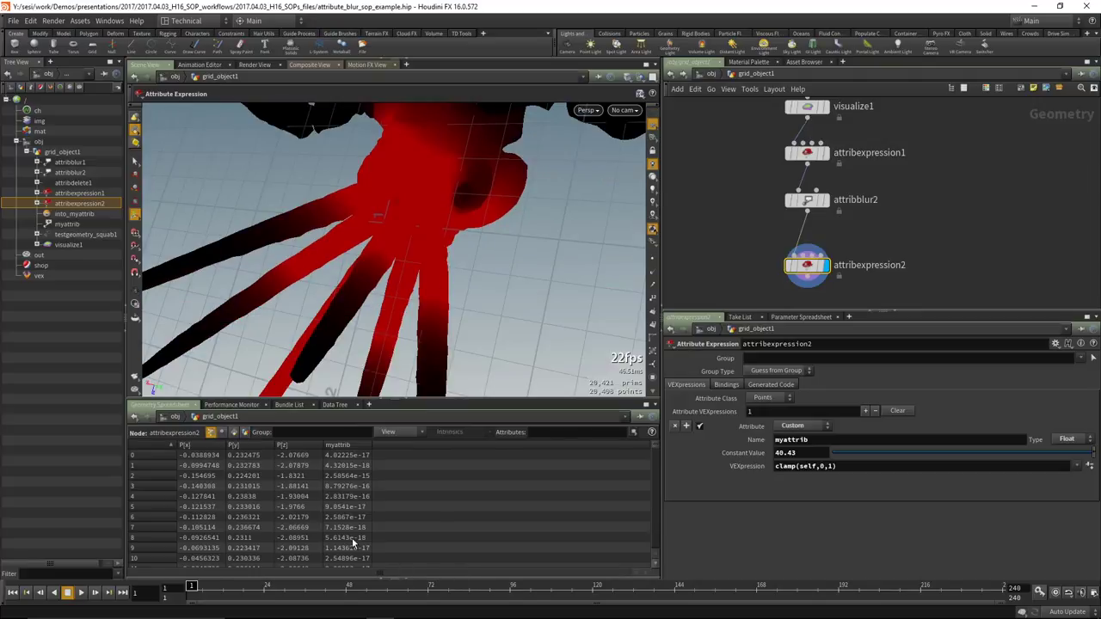
click(341, 445)
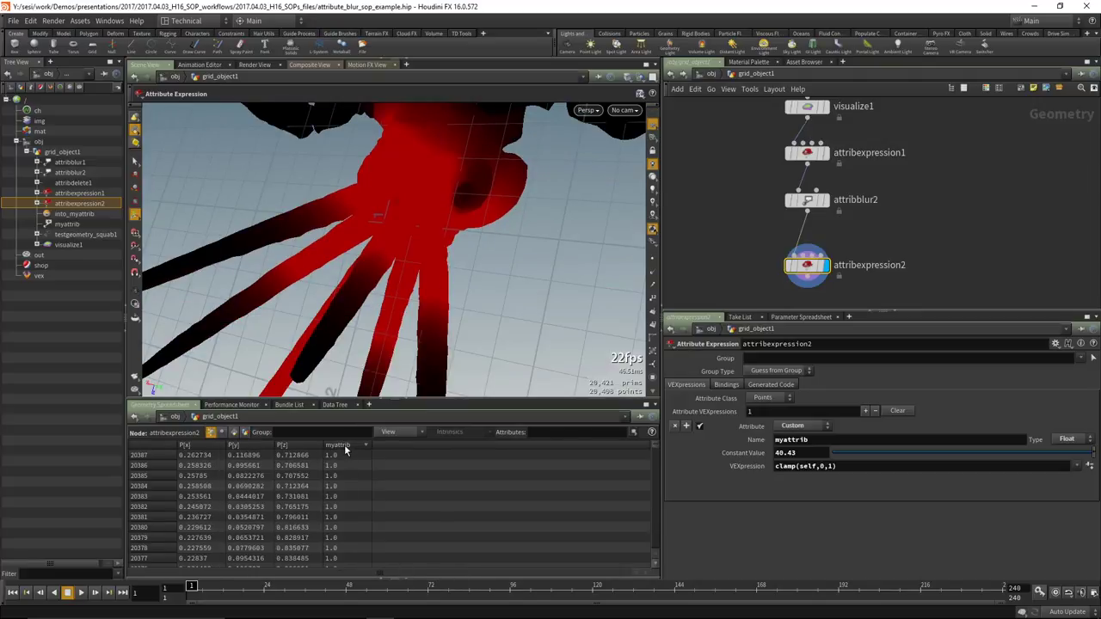
click(344, 445)
Move attribexpression2 closer beneath attribblur2 in the node network.
scroll(905, 208, down, 2)
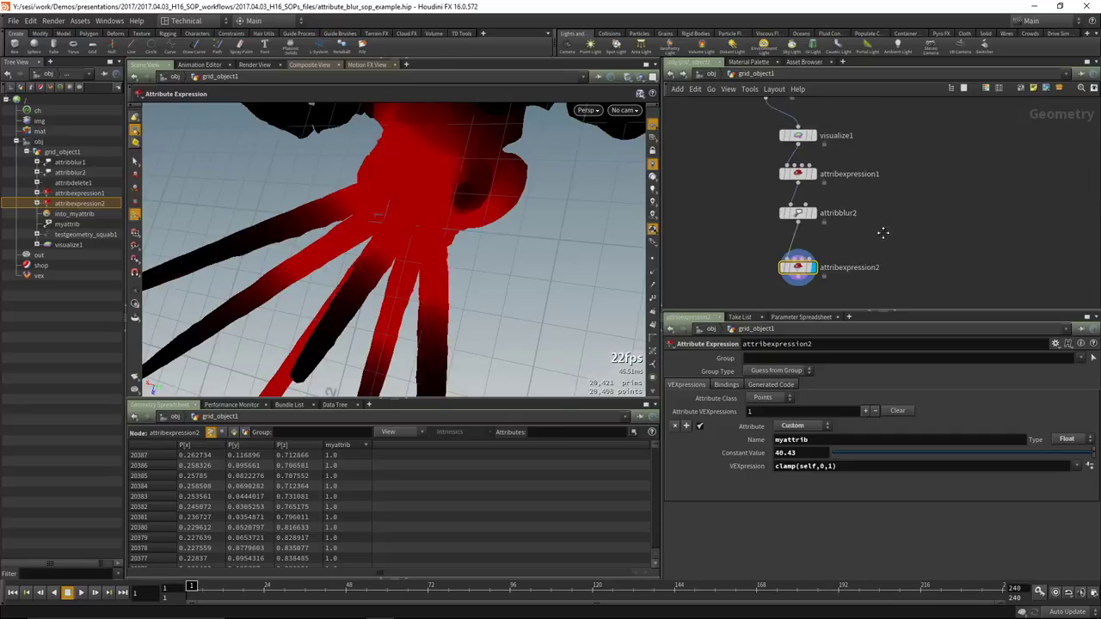
drag(788, 274, 788, 262)
mouse_move(930, 202)
middle_down()
mouse_move(925, 231)
mouse_move(932, 214)
middle_up()
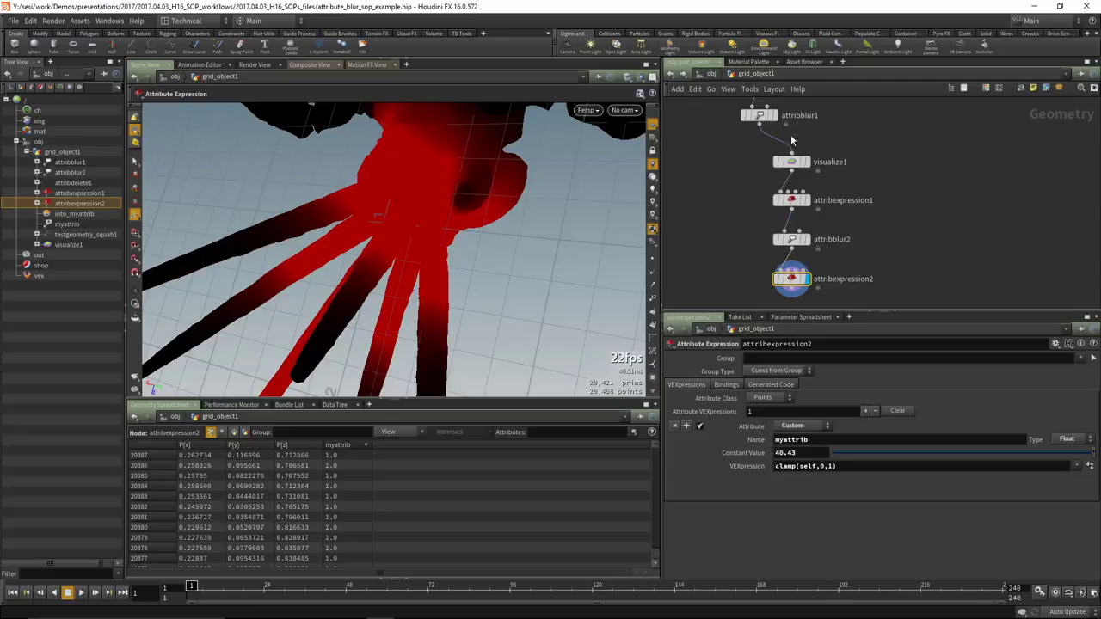
scroll(749, 227, down, 2)
middle_drag(750, 227, 751, 214)
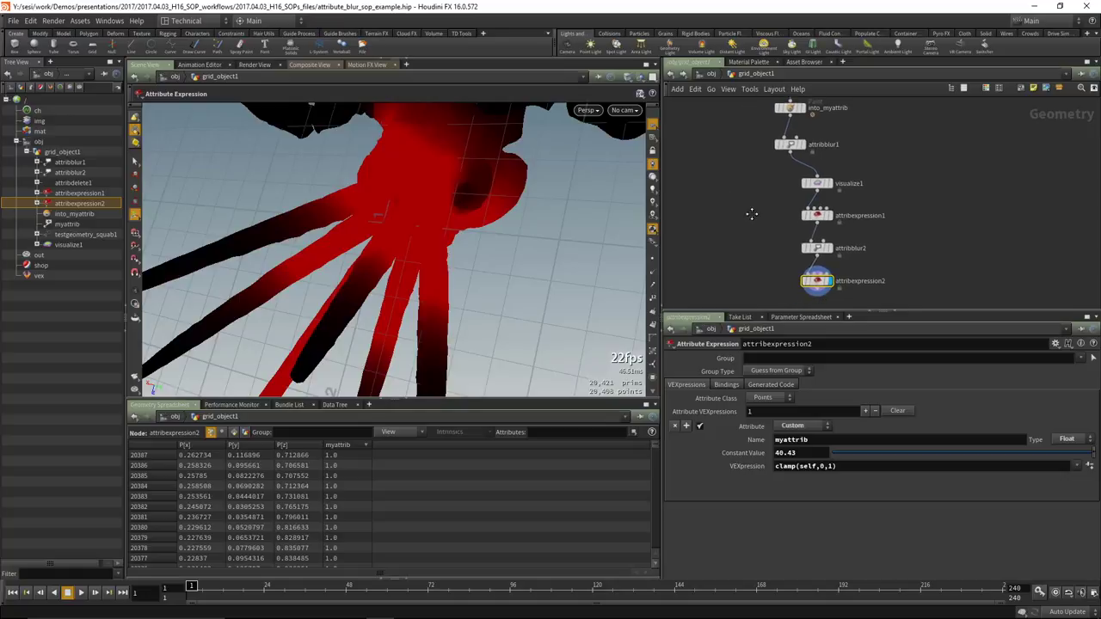